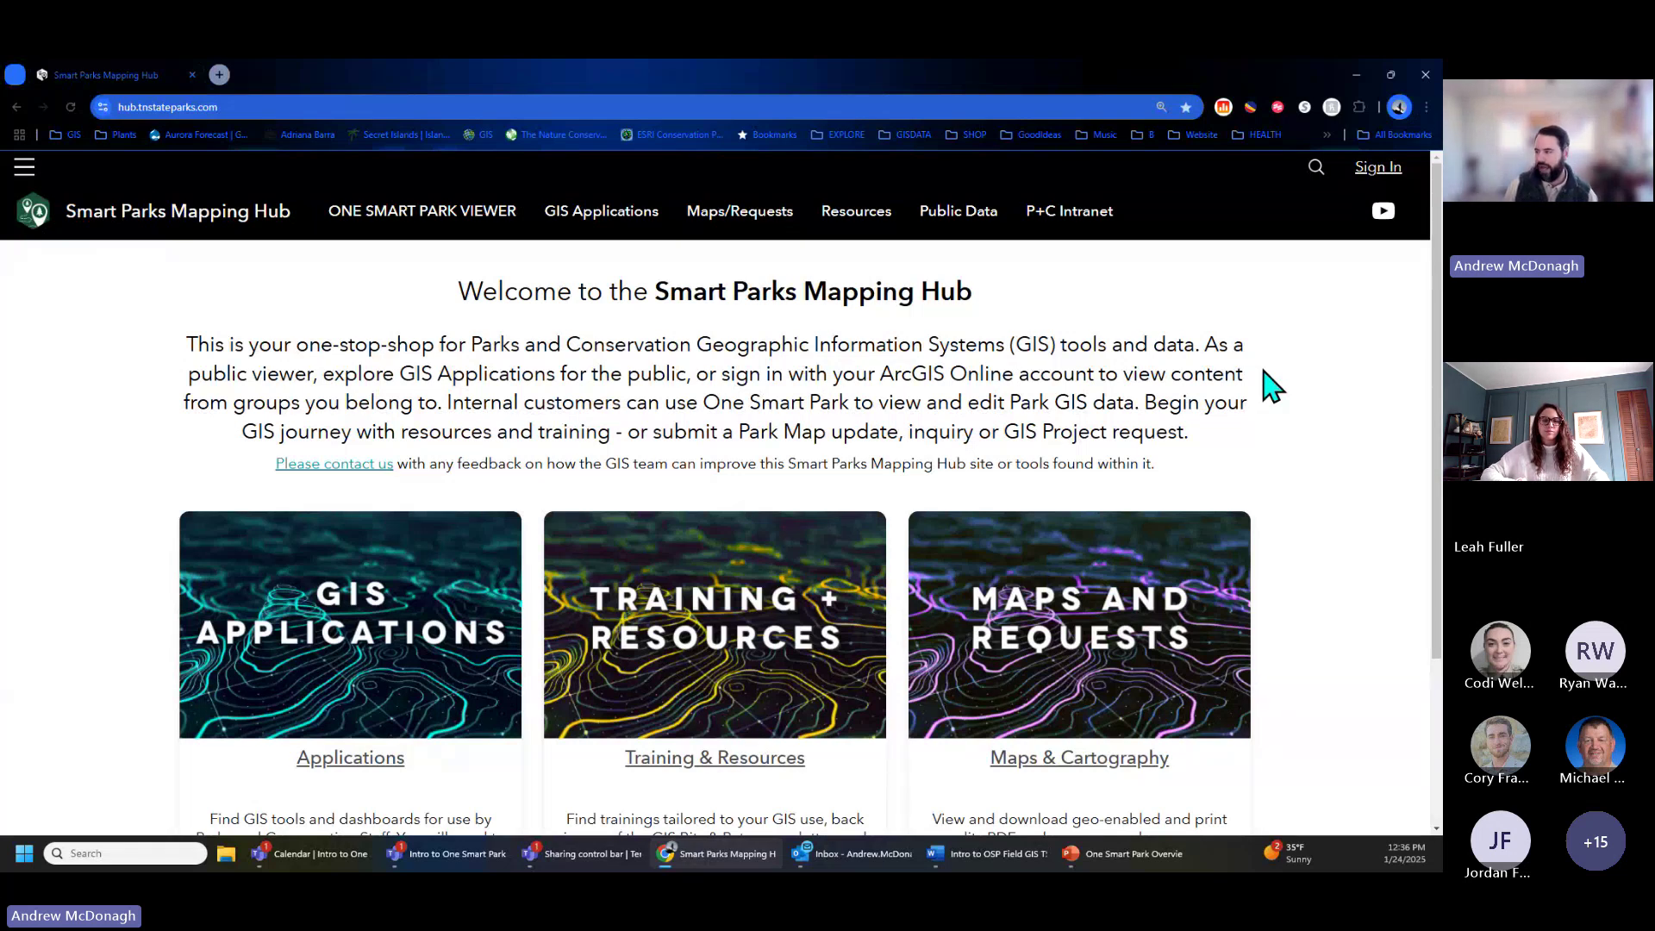
Sign in to the Smart Parks Mapping Hub with the ArcGIS Online organizational account.
{"action": "left_click", "coordinate": [1376, 169]}
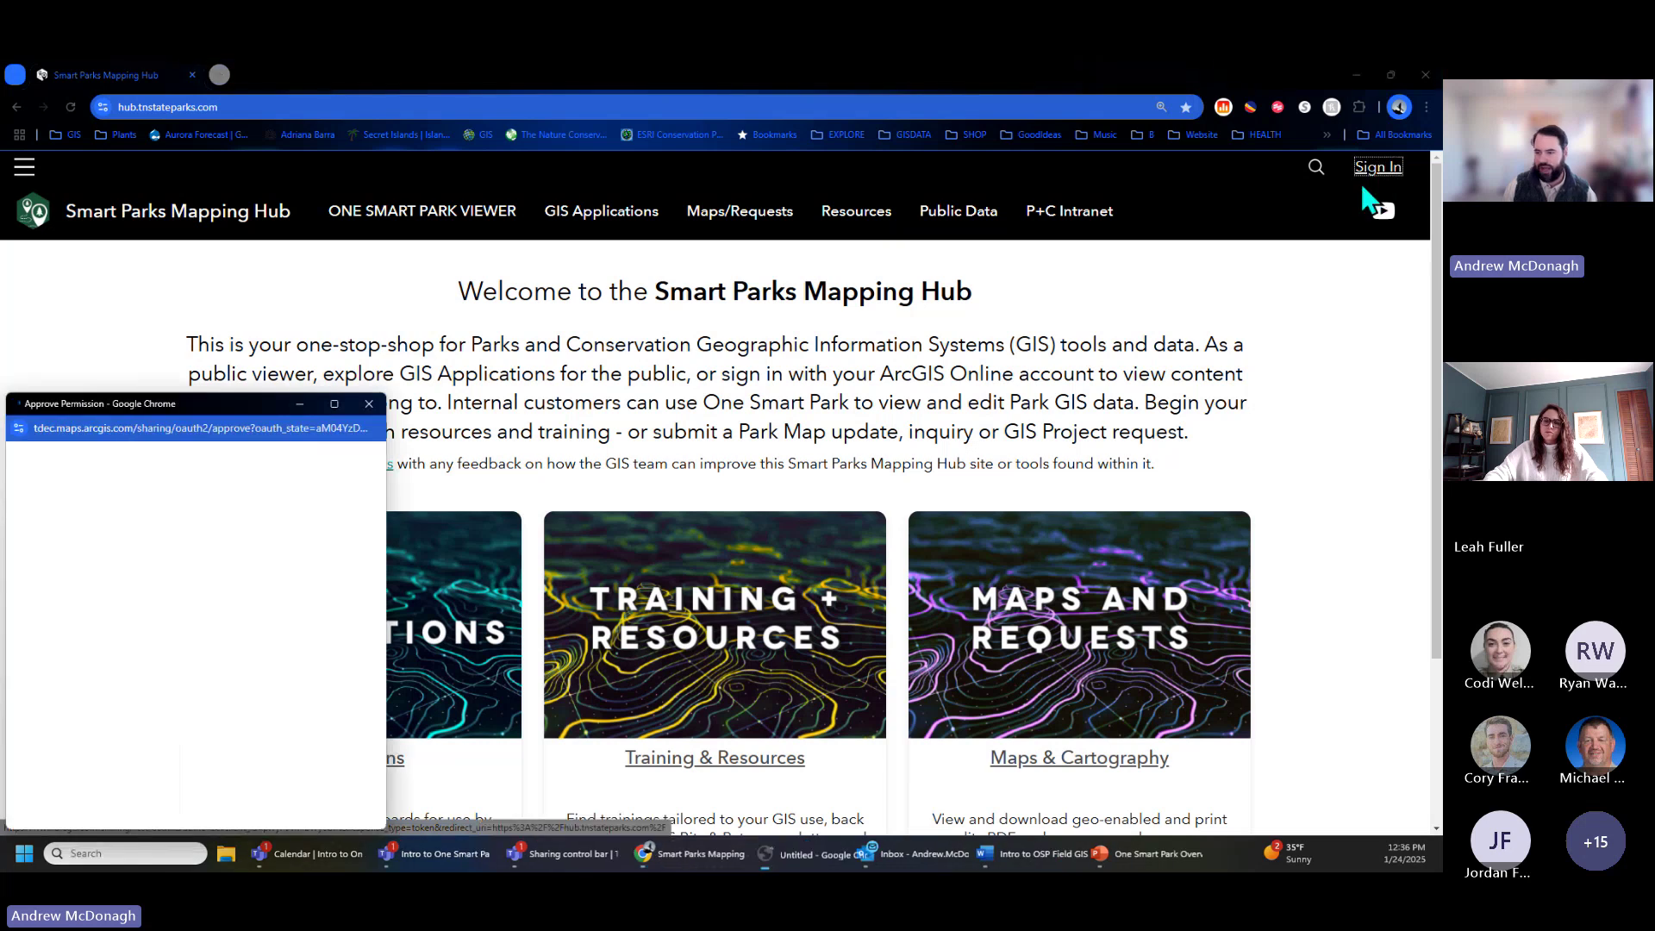
{"action": "left_click", "coordinate": [289, 678]}
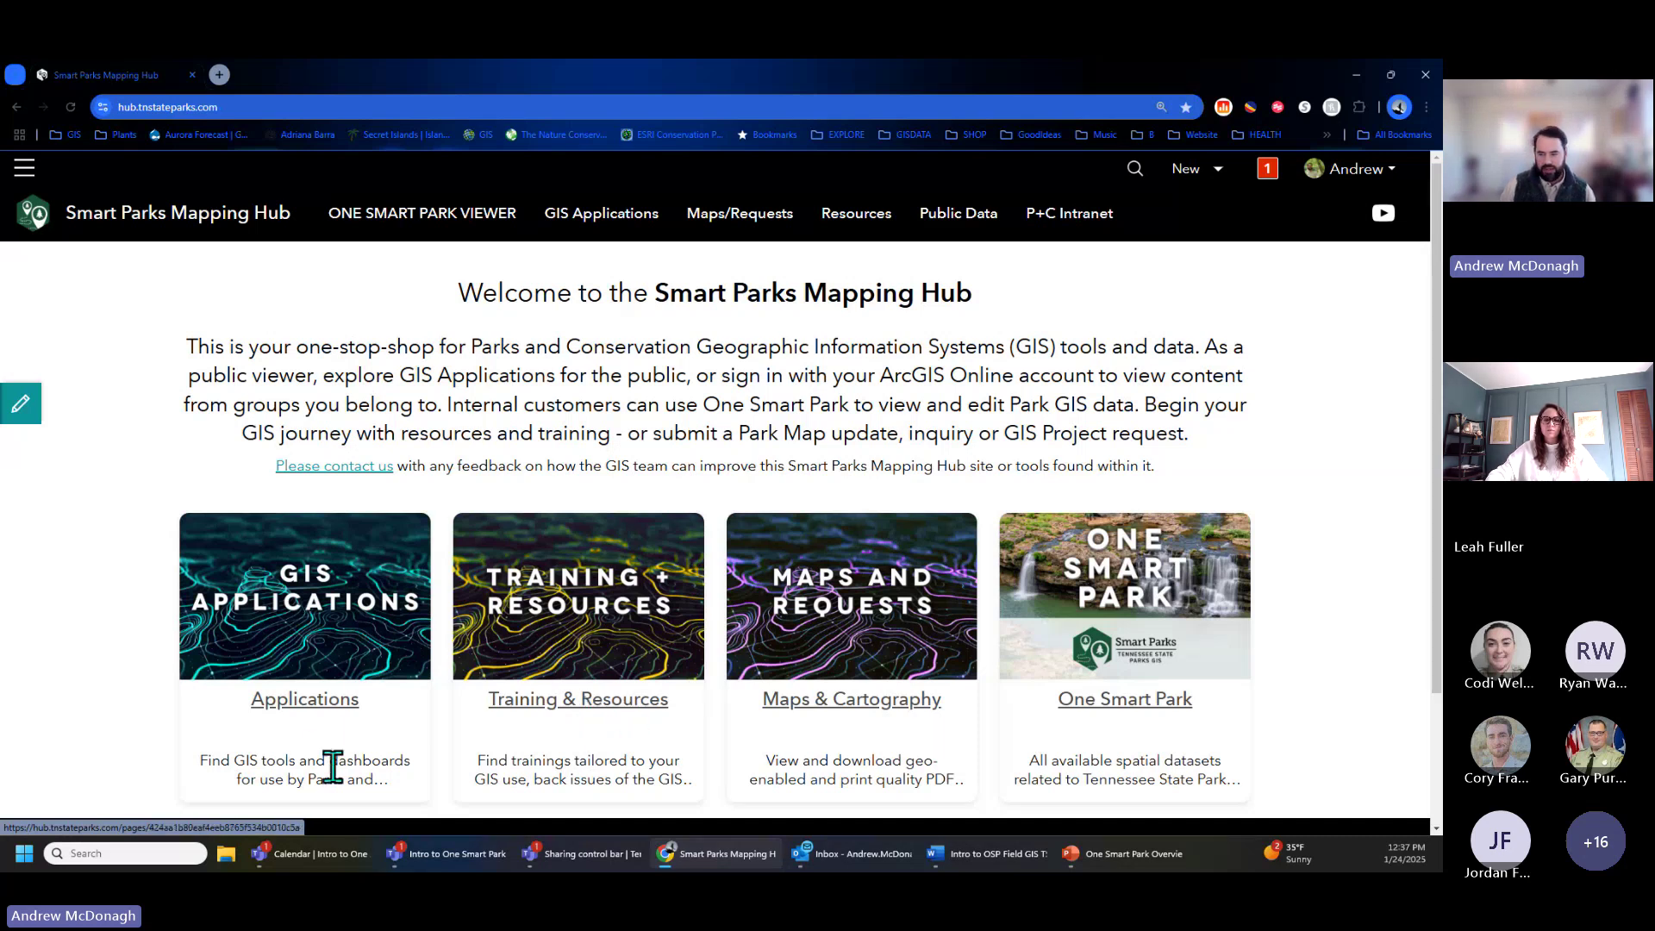
Open the hub's Applications page in a separate browser tab and look through the listed GIS applications and dashboards.
{"action": "left_click", "coordinate": [322, 707]}
{"action": "left_click", "coordinate": [264, 81]}
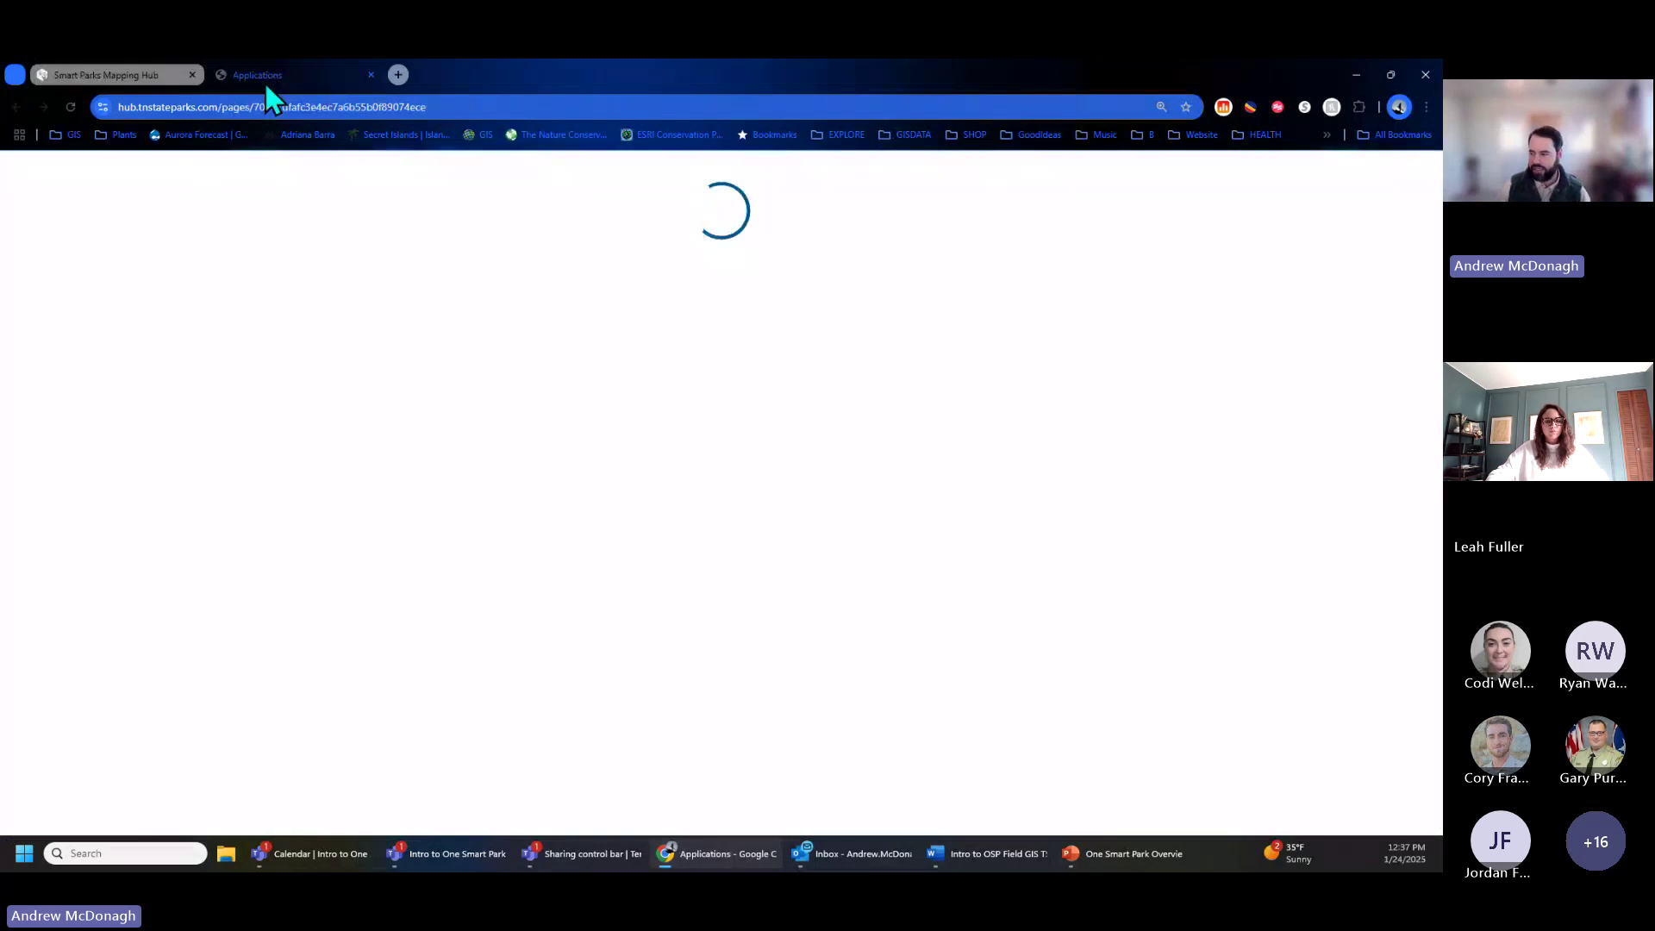
{"action": "scroll", "coordinate": [1283, 525], "scroll_direction": "down", "scroll_amount": 3}
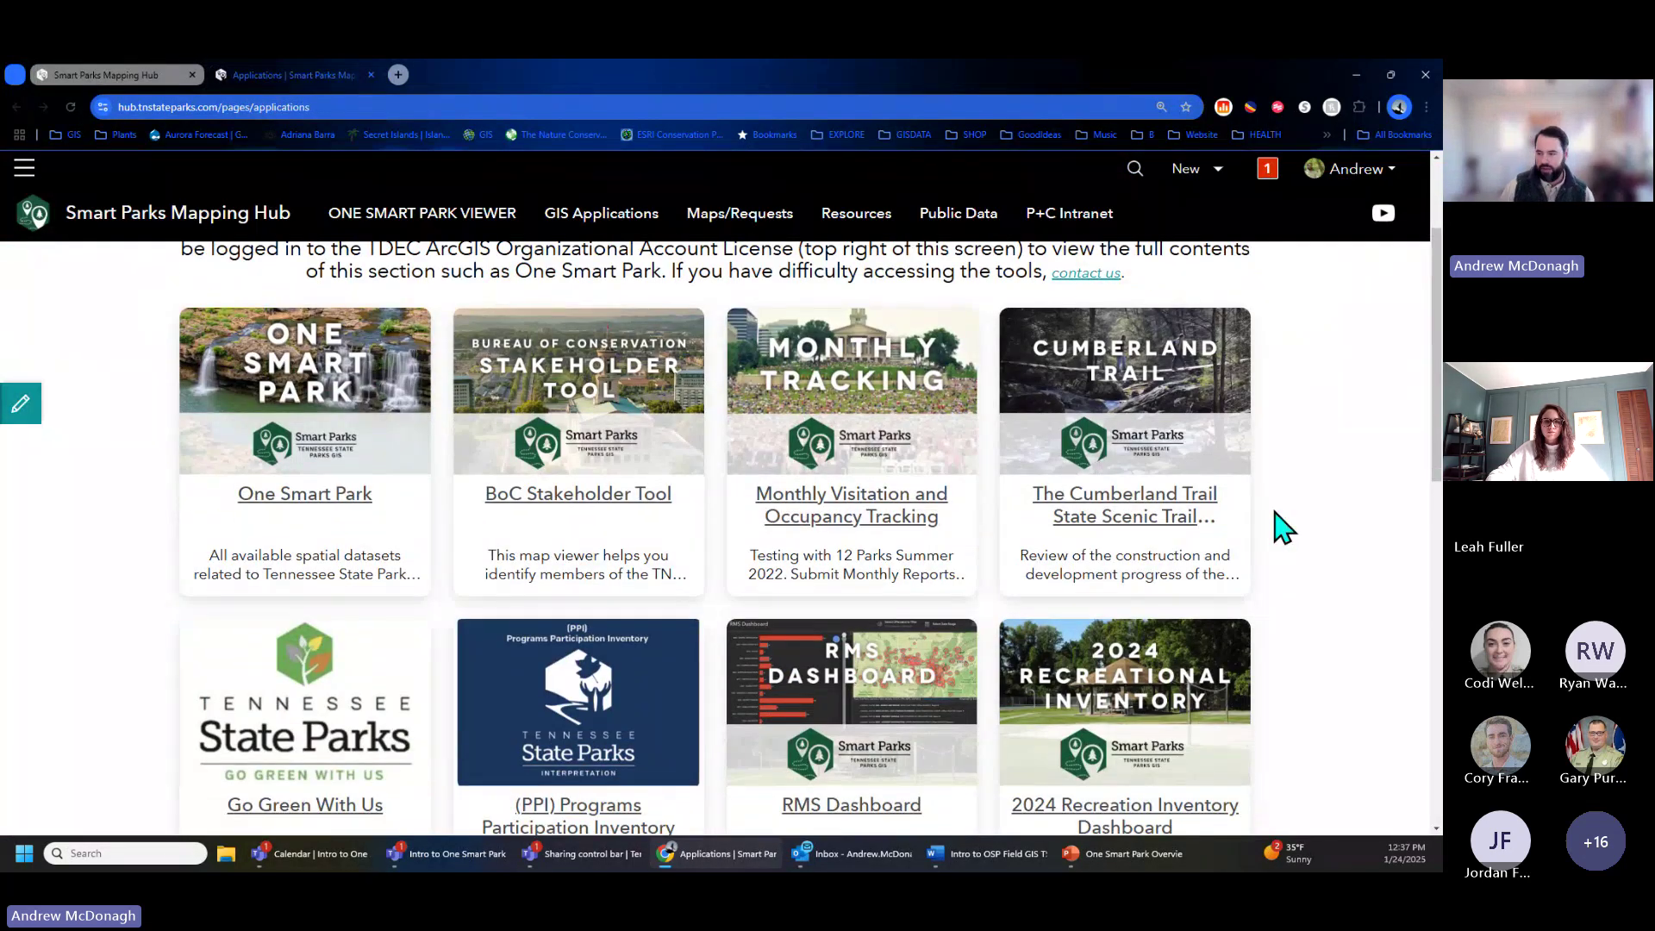
{"action": "scroll", "coordinate": [1282, 525], "scroll_direction": "down", "scroll_amount": 2}
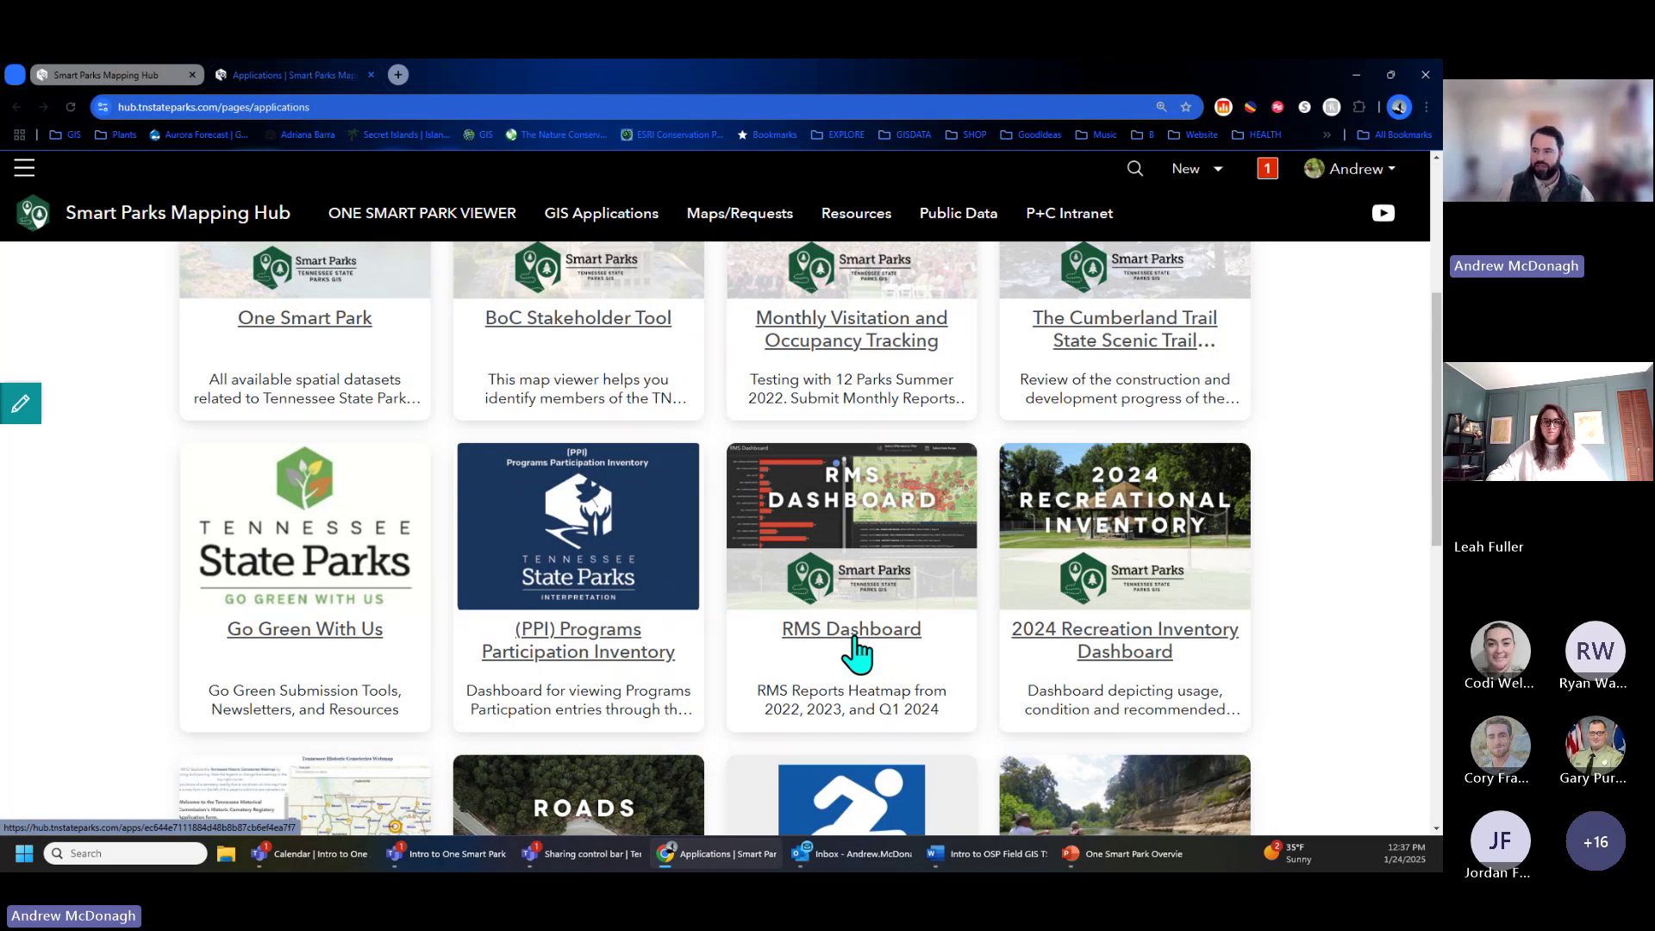
{"action": "scroll", "coordinate": [856, 655], "scroll_direction": "up", "scroll_amount": 2}
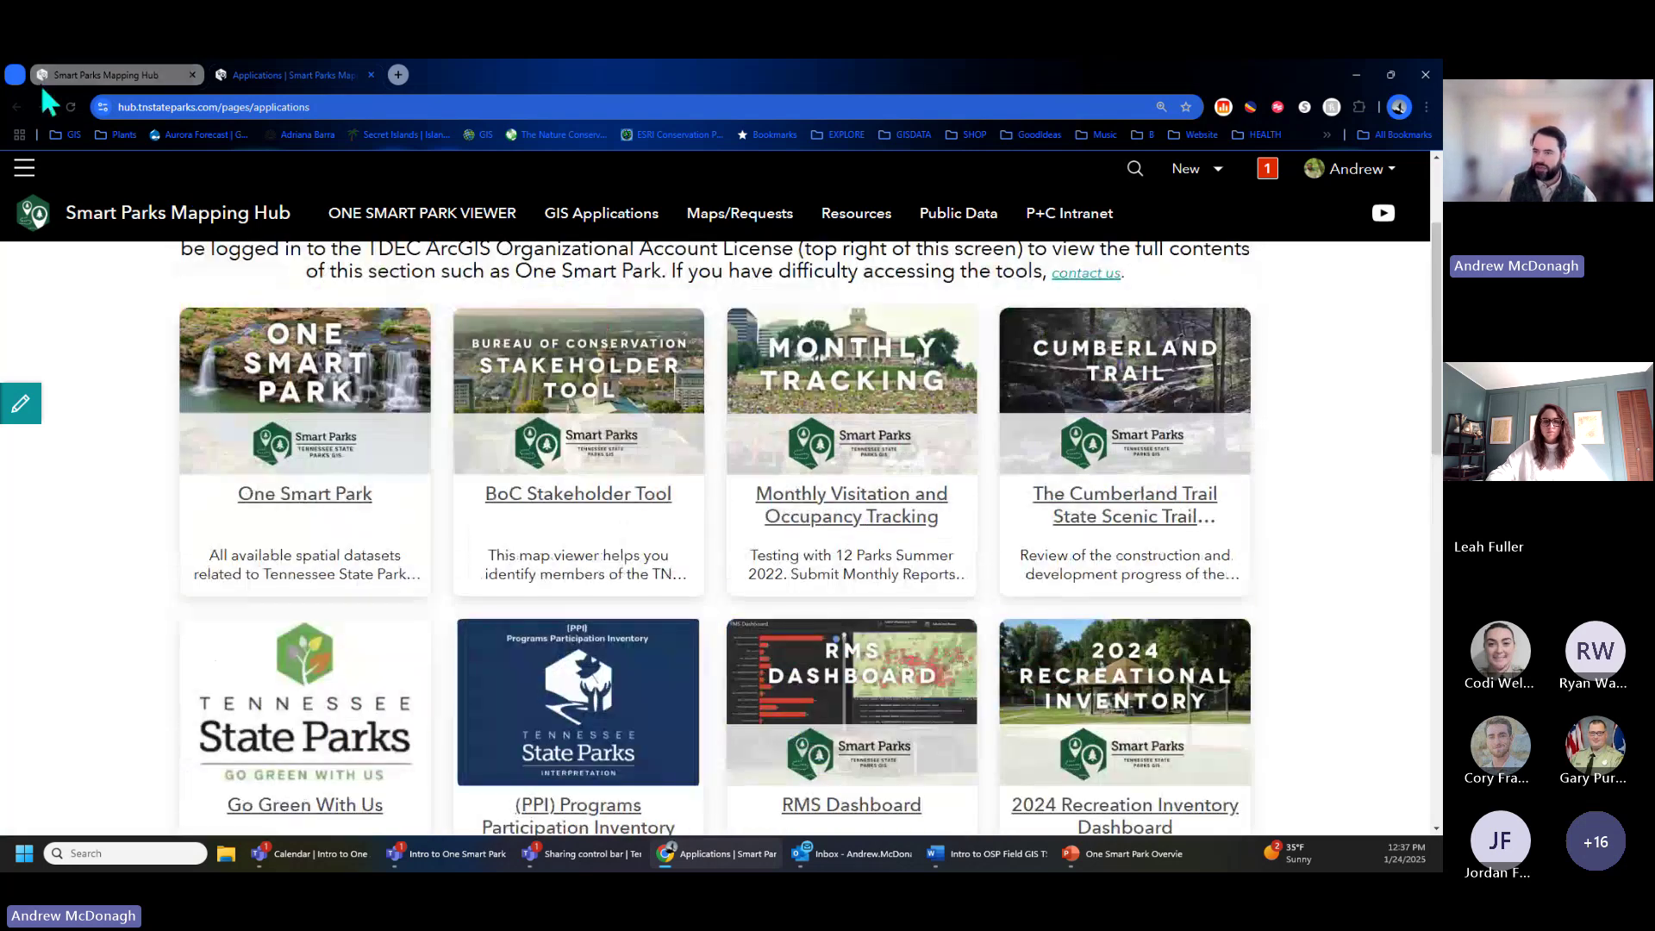
Open the One Smart Park application from the hub's home page and switch its attribute table to Park Signage.
{"action": "left_click", "coordinate": [73, 76]}
{"action": "left_click", "coordinate": [1112, 709]}
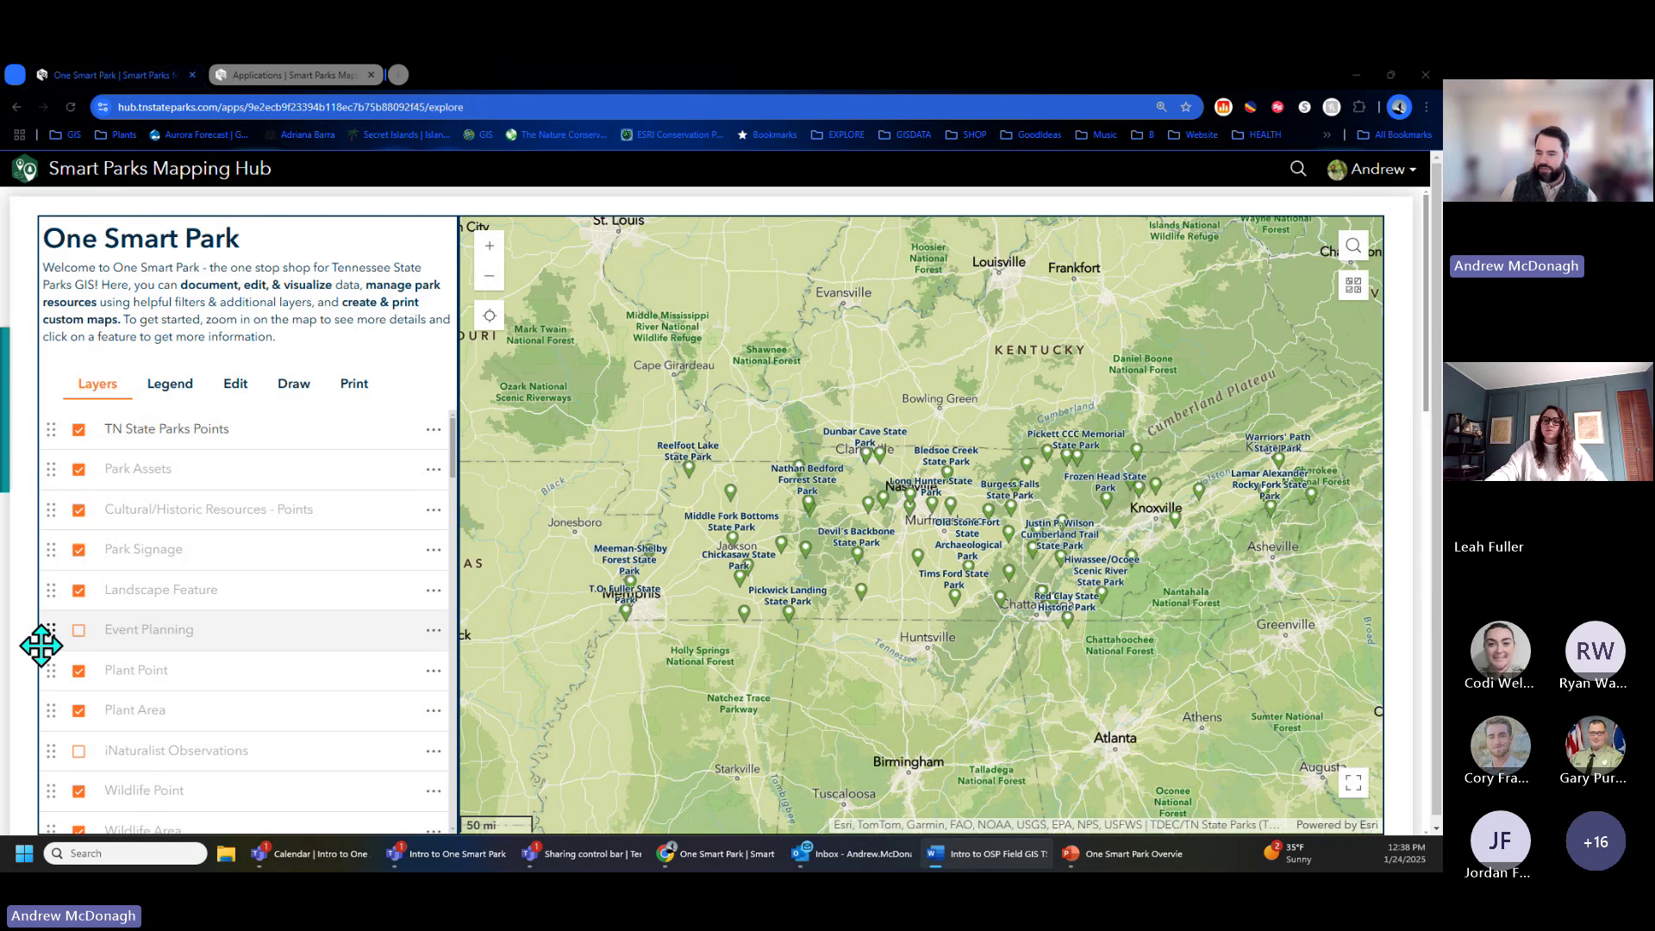
{"action": "scroll", "coordinate": [546, 580], "scroll_direction": "down", "scroll_amount": 6}
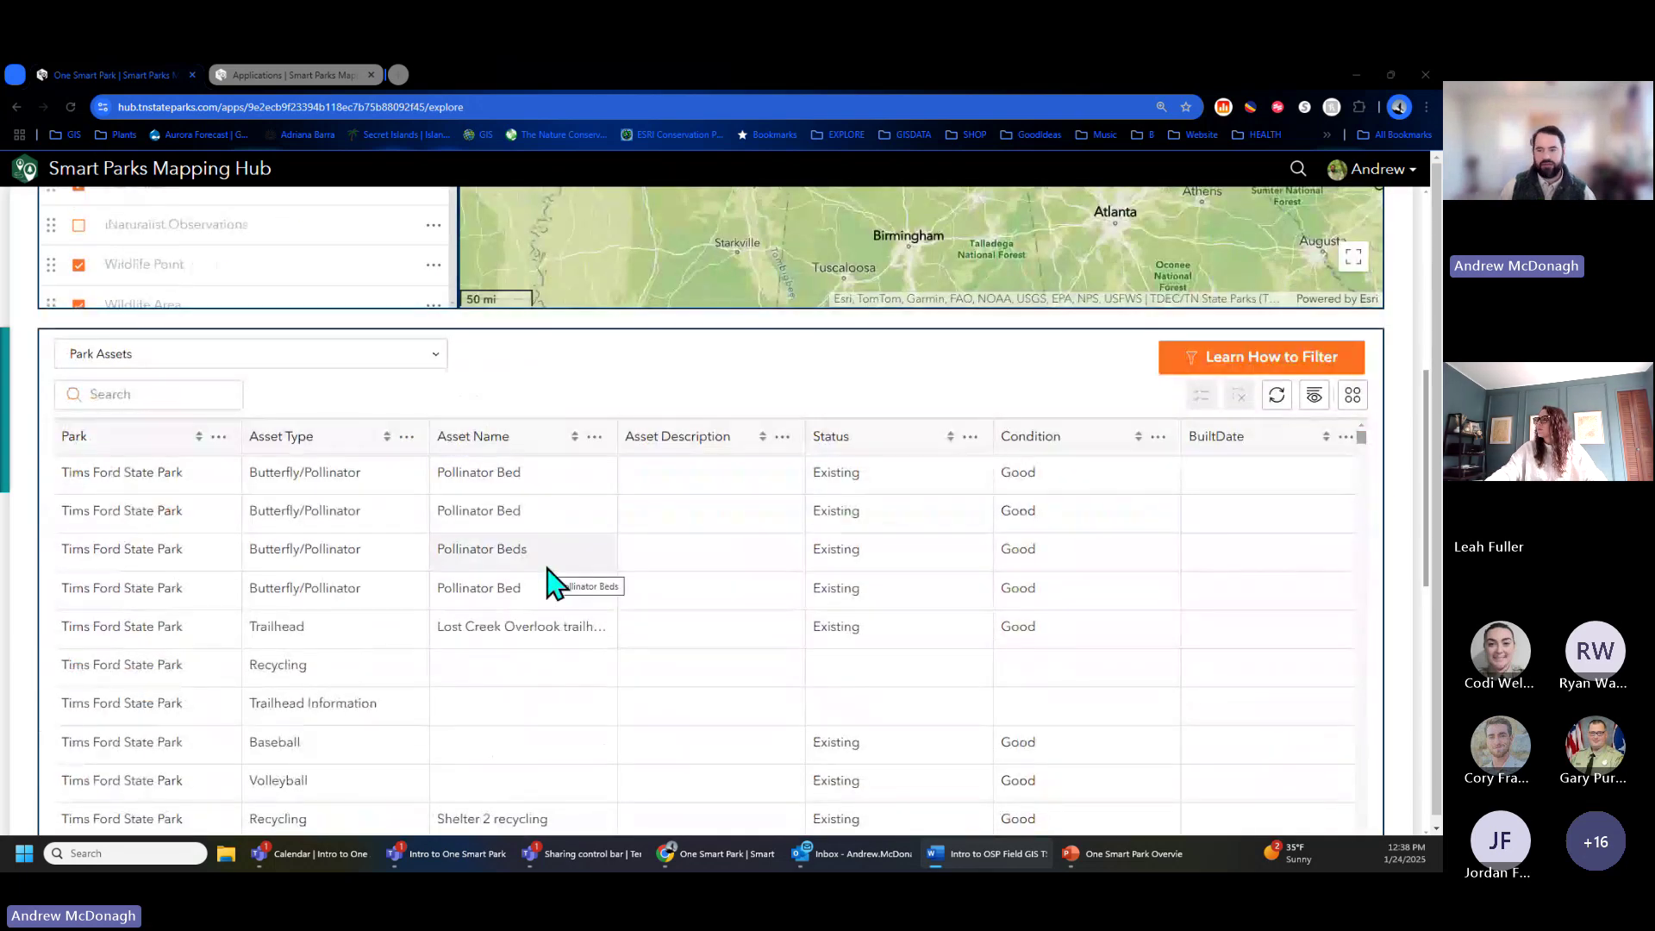
{"action": "left_click", "coordinate": [412, 360]}
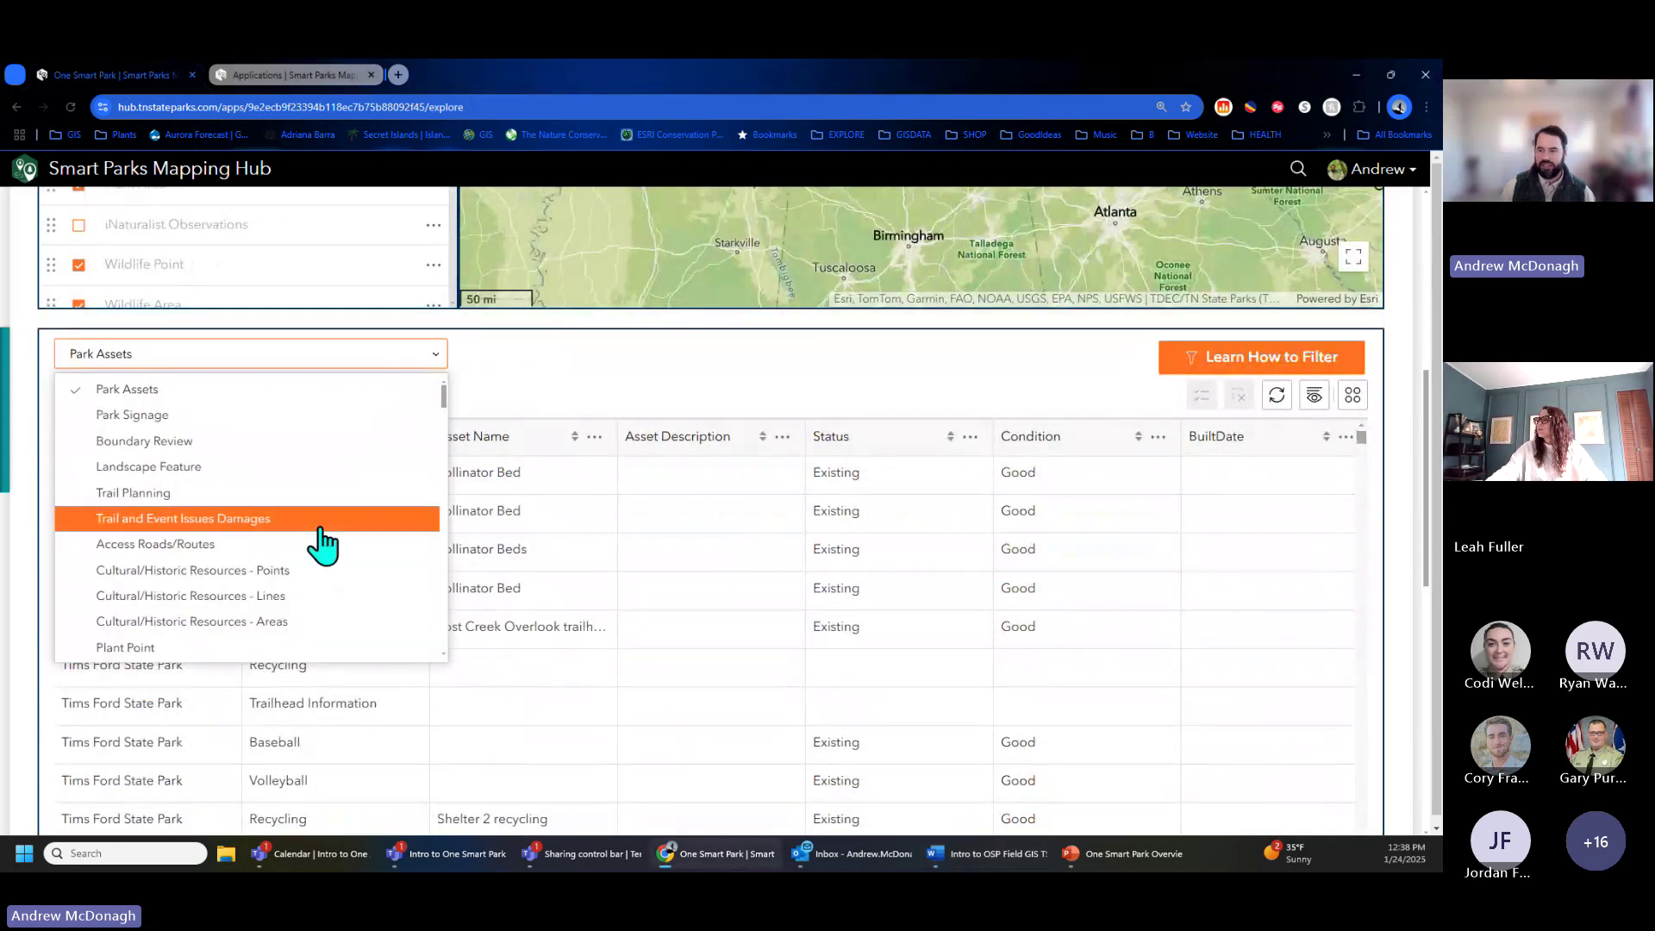
{"action": "left_click", "coordinate": [287, 419]}
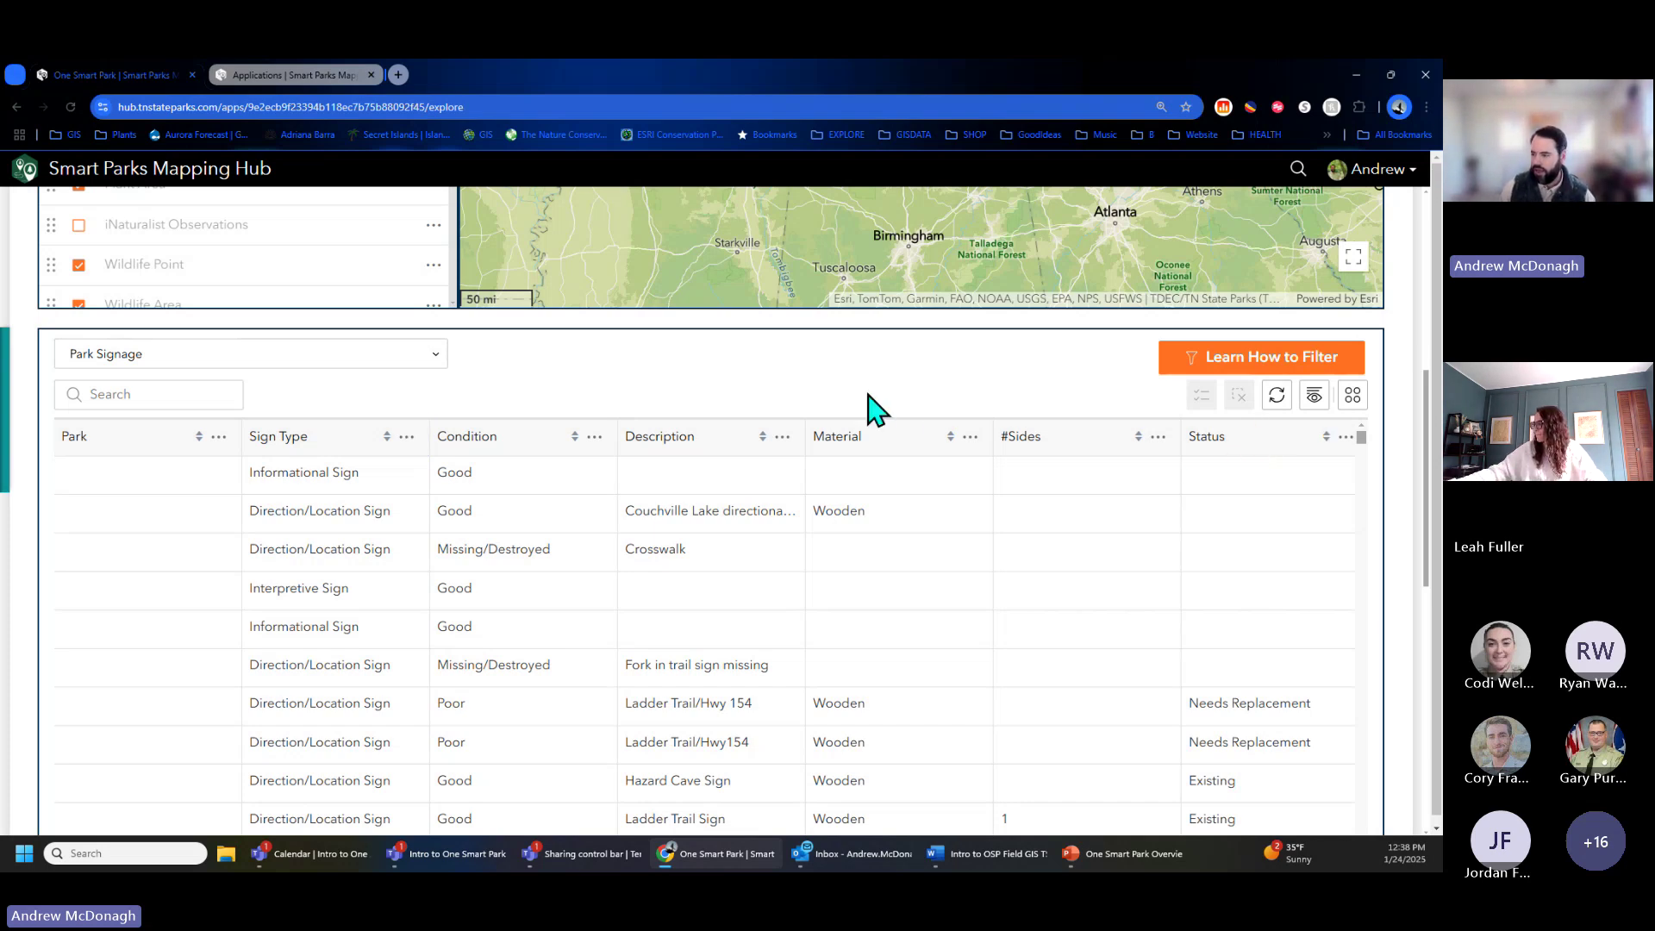
Examine Henry Horton State Park on the map at a scale where its assets, trails and boundary are drawn.
{"action": "scroll", "coordinate": [706, 700], "scroll_direction": "up", "scroll_amount": 6}
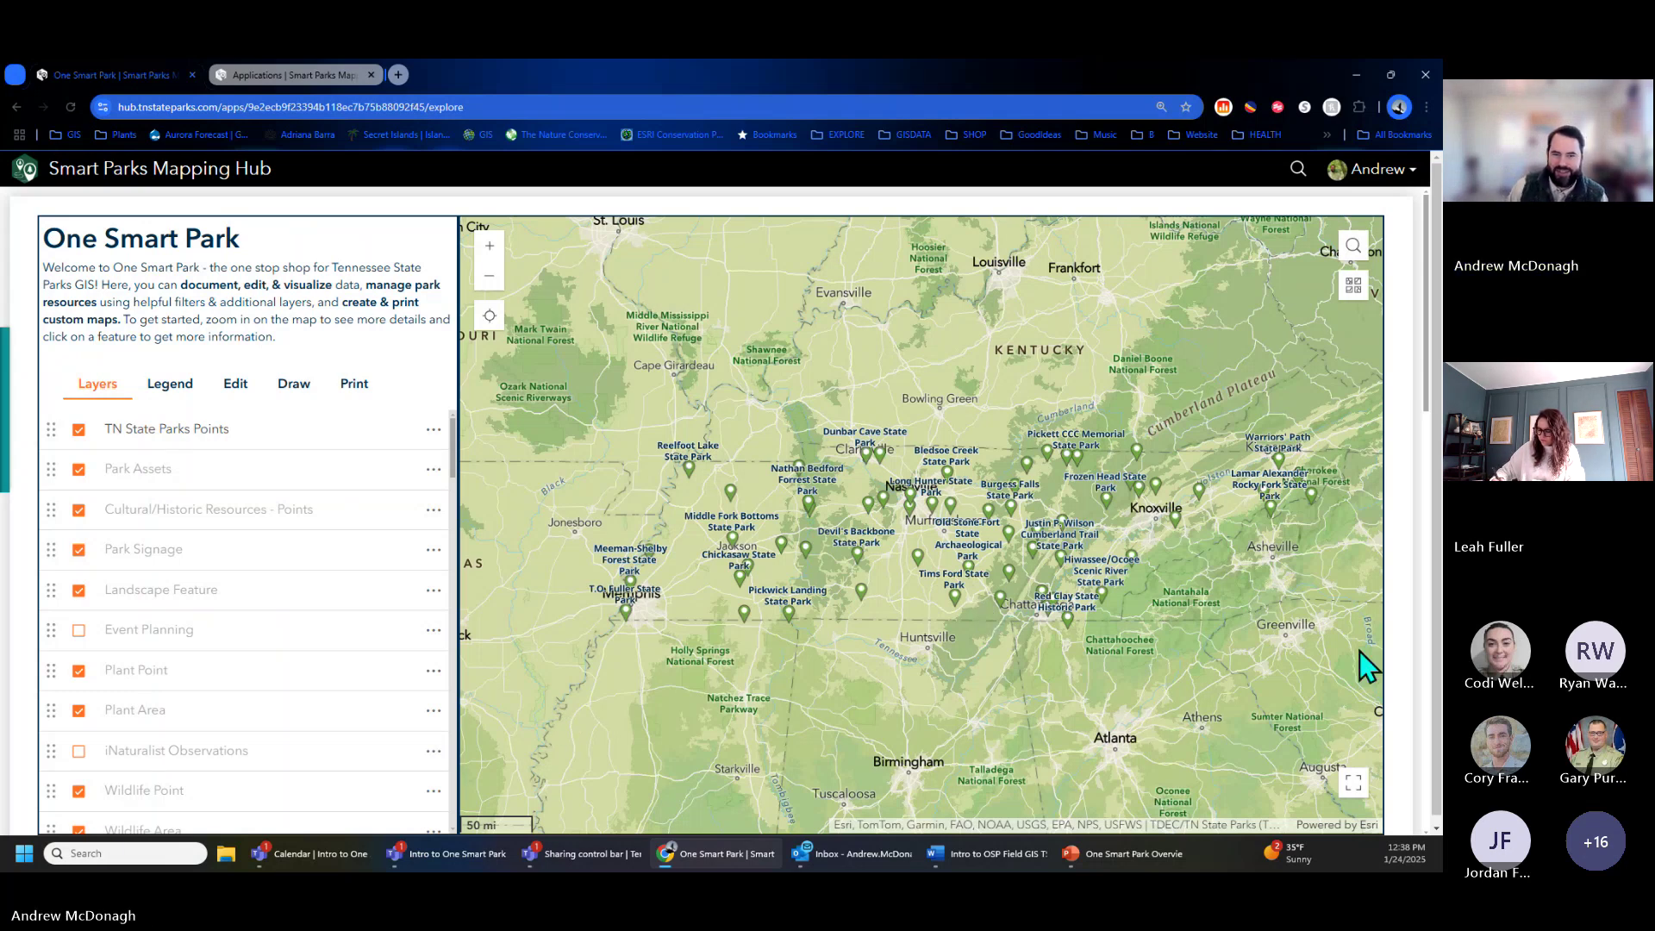
{"action": "scroll", "coordinate": [920, 569], "scroll_direction": "up", "scroll_amount": 2}
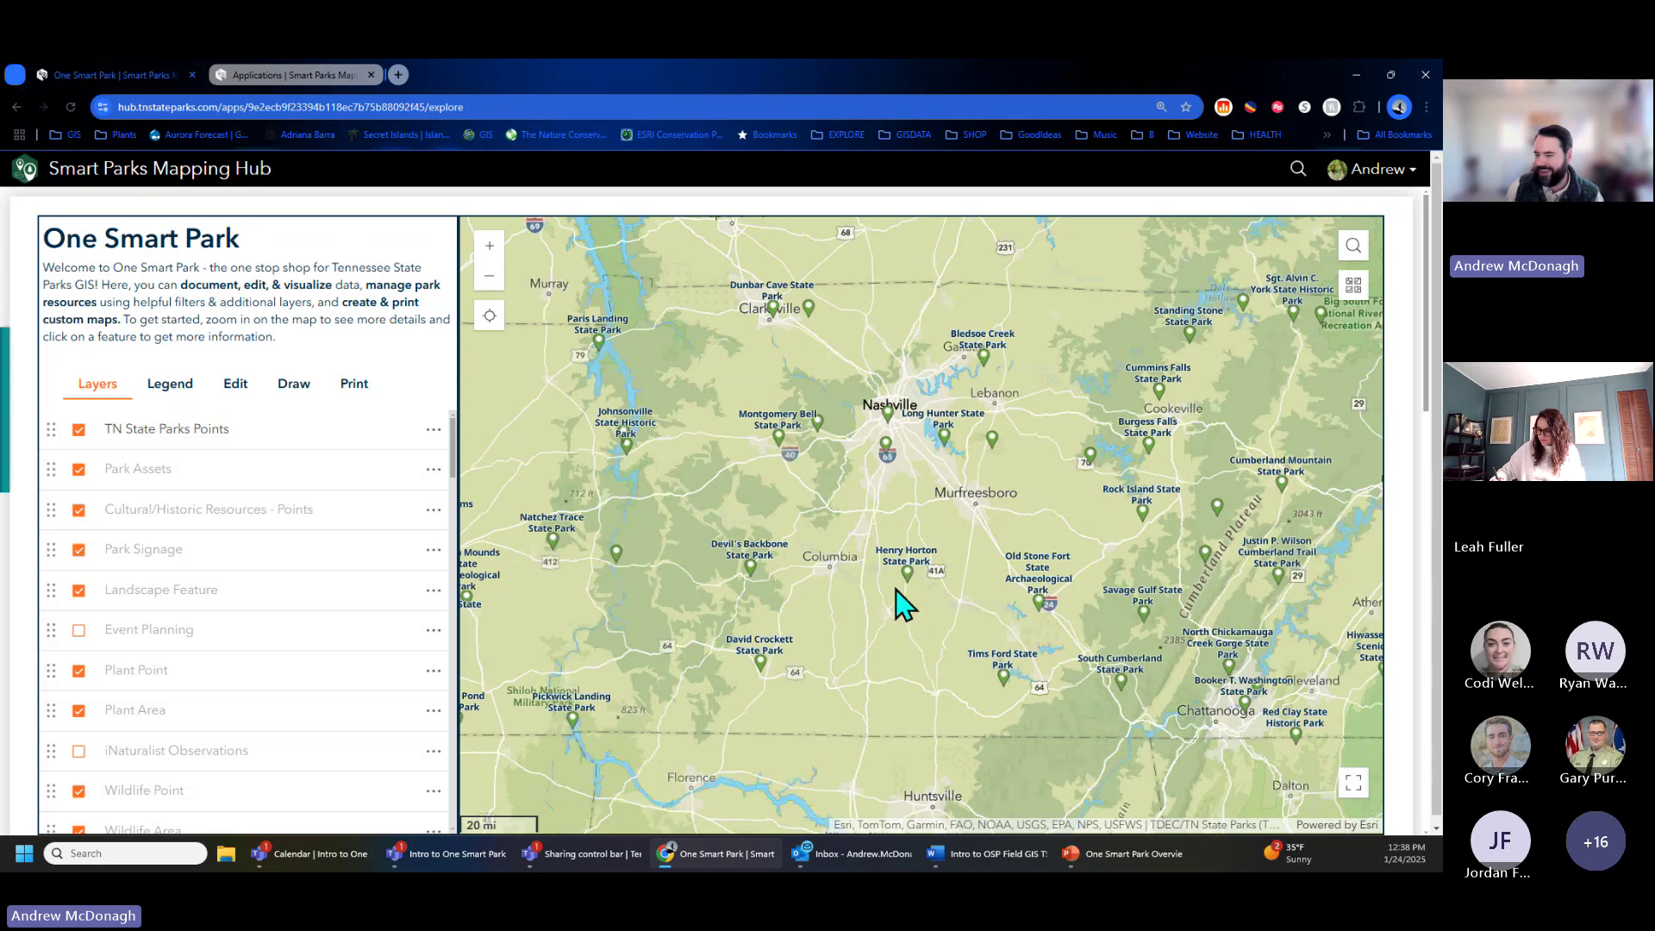
{"action": "scroll", "coordinate": [901, 604], "scroll_direction": "up", "scroll_amount": 2}
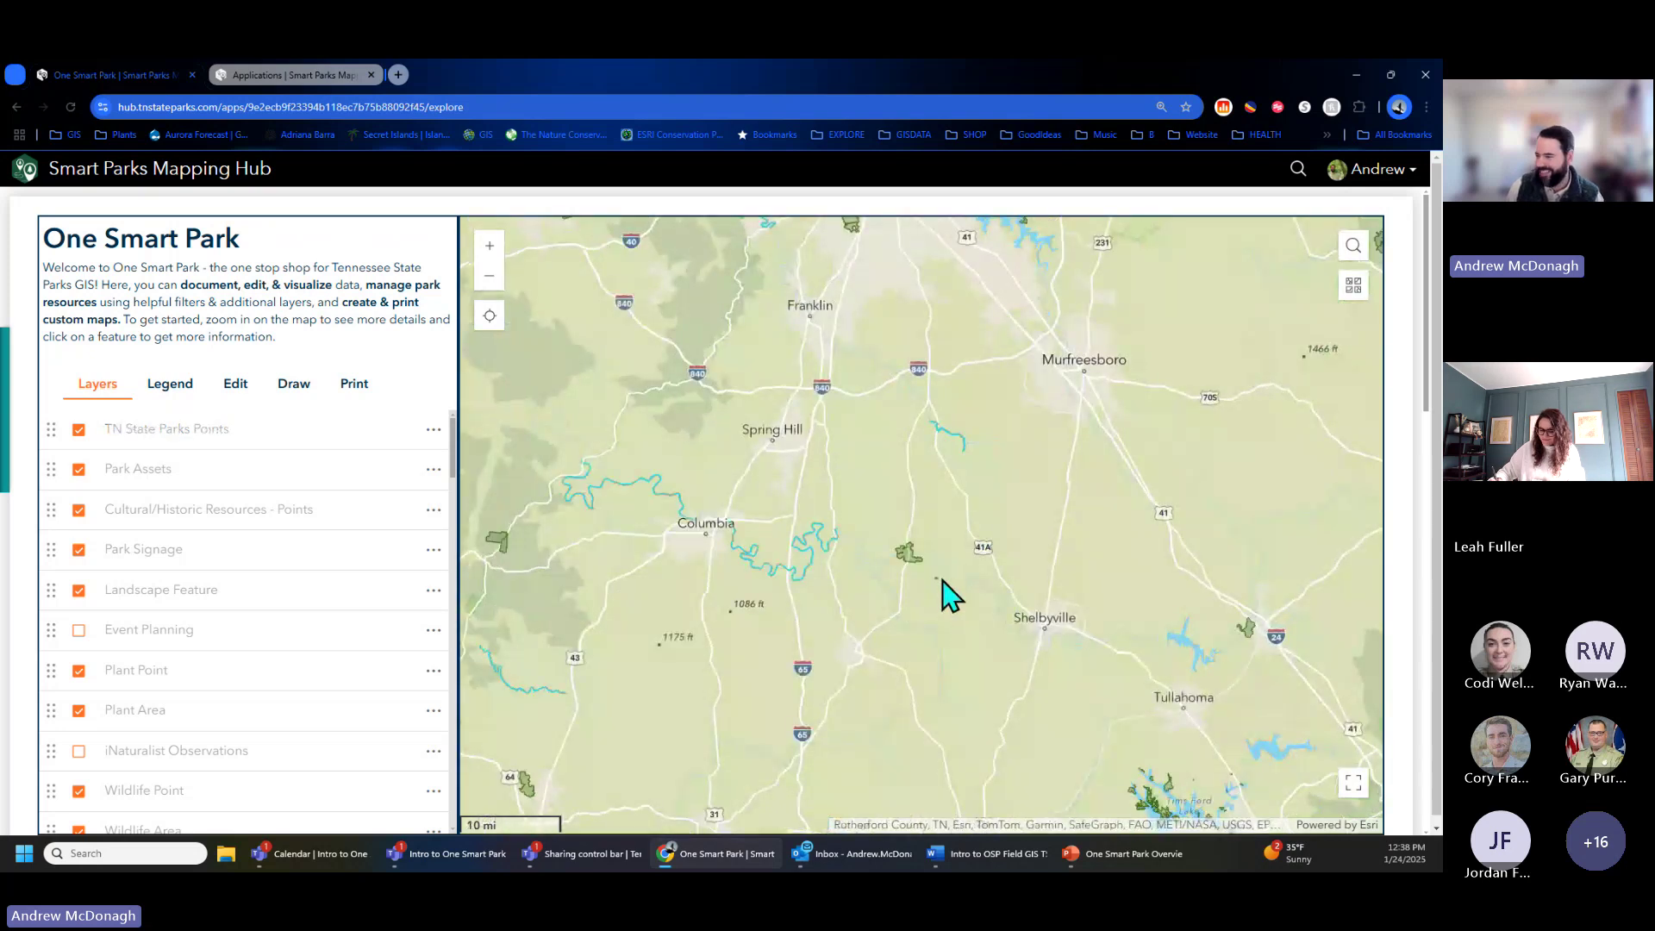
{"action": "scroll", "coordinate": [940, 579], "scroll_direction": "up", "scroll_amount": 2}
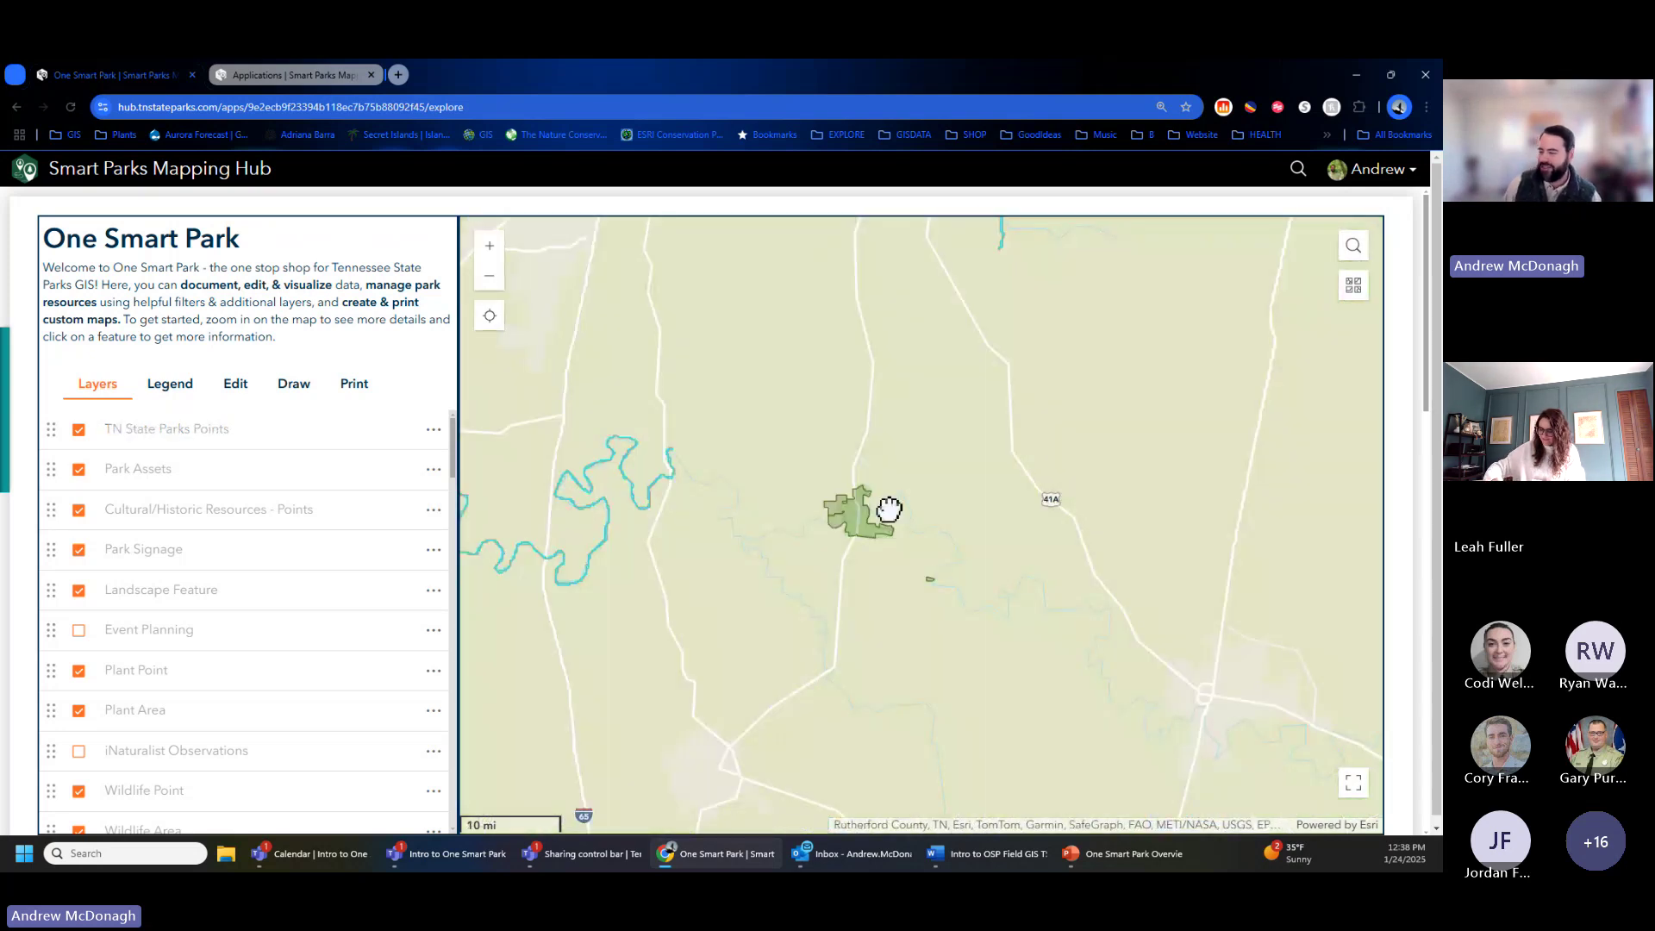
{"action": "scroll", "coordinate": [889, 513], "scroll_direction": "up", "scroll_amount": 1}
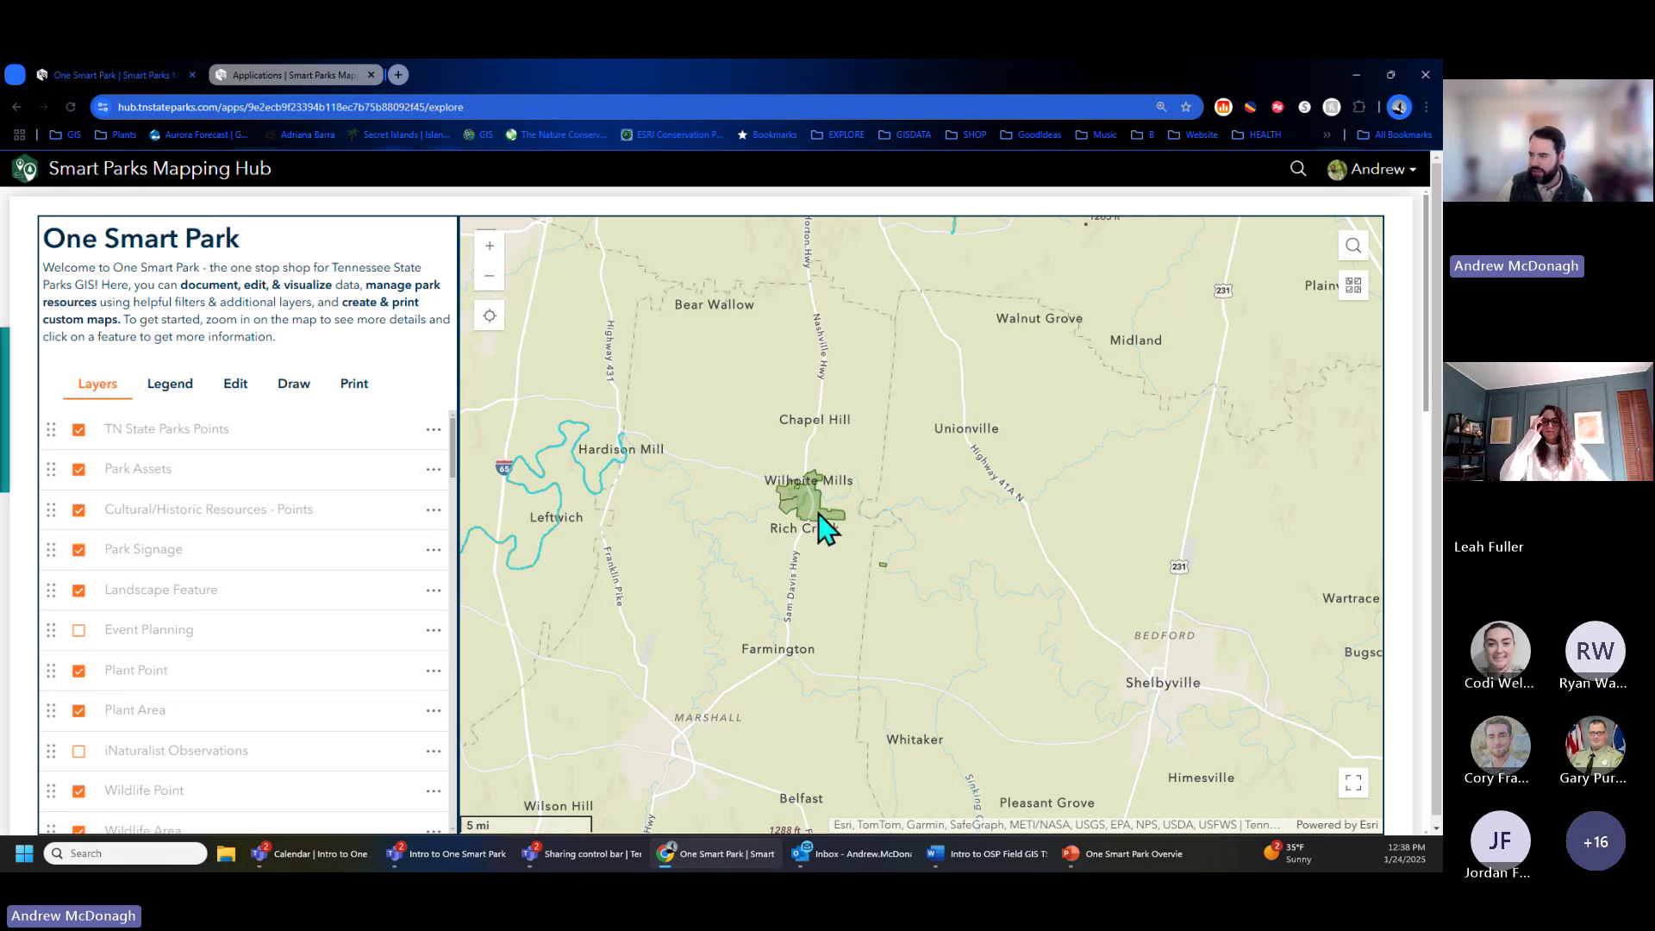
{"action": "scroll", "coordinate": [810, 509], "scroll_direction": "up", "scroll_amount": 2}
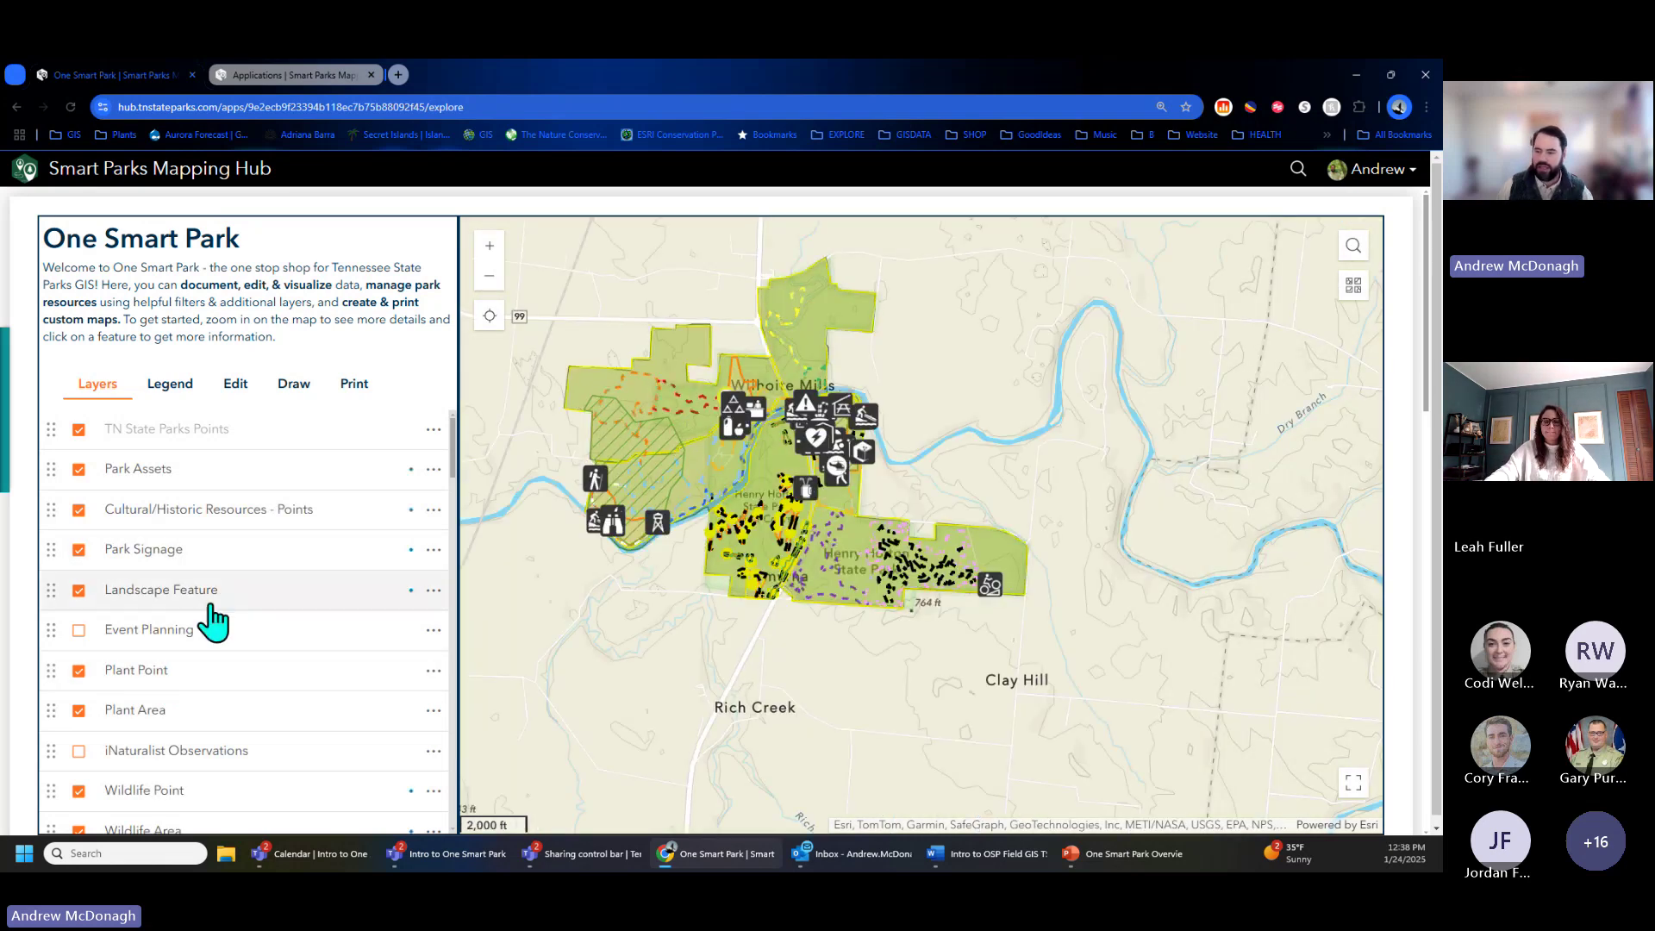
{"action": "scroll", "coordinate": [379, 619], "scroll_direction": "down", "scroll_amount": 2}
{"action": "scroll", "coordinate": [586, 634], "scroll_direction": "up", "scroll_amount": 3}
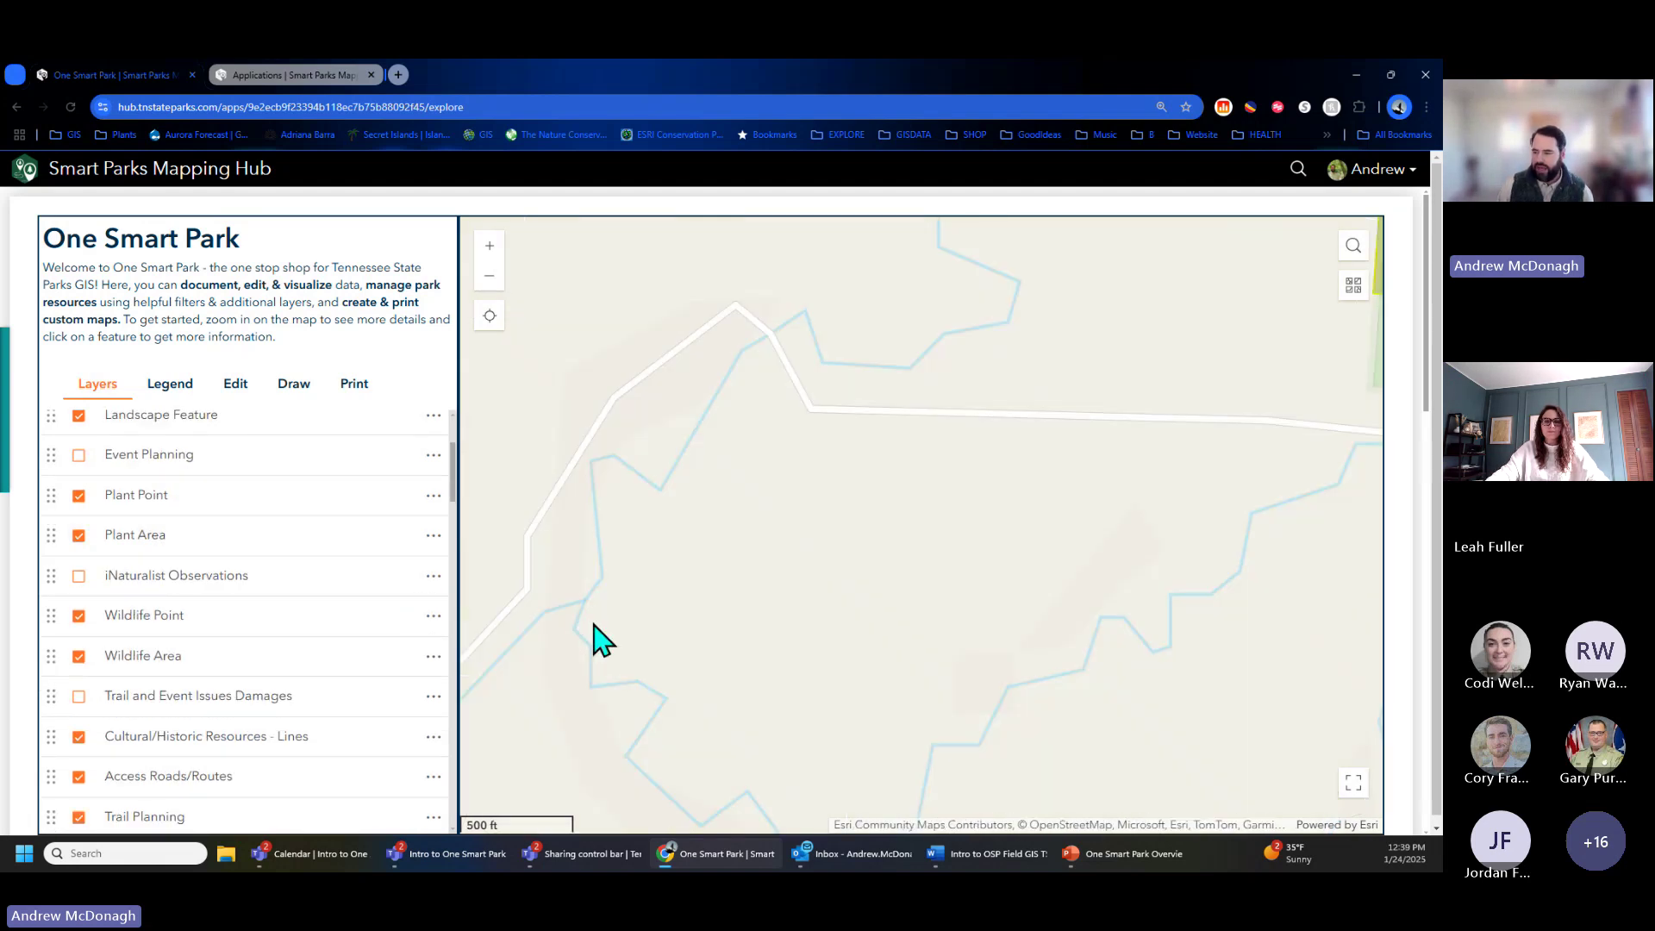
{"action": "scroll", "coordinate": [601, 638], "scroll_direction": "down", "scroll_amount": 3}
{"action": "scroll", "coordinate": [562, 581], "scroll_direction": "down", "scroll_amount": 2}
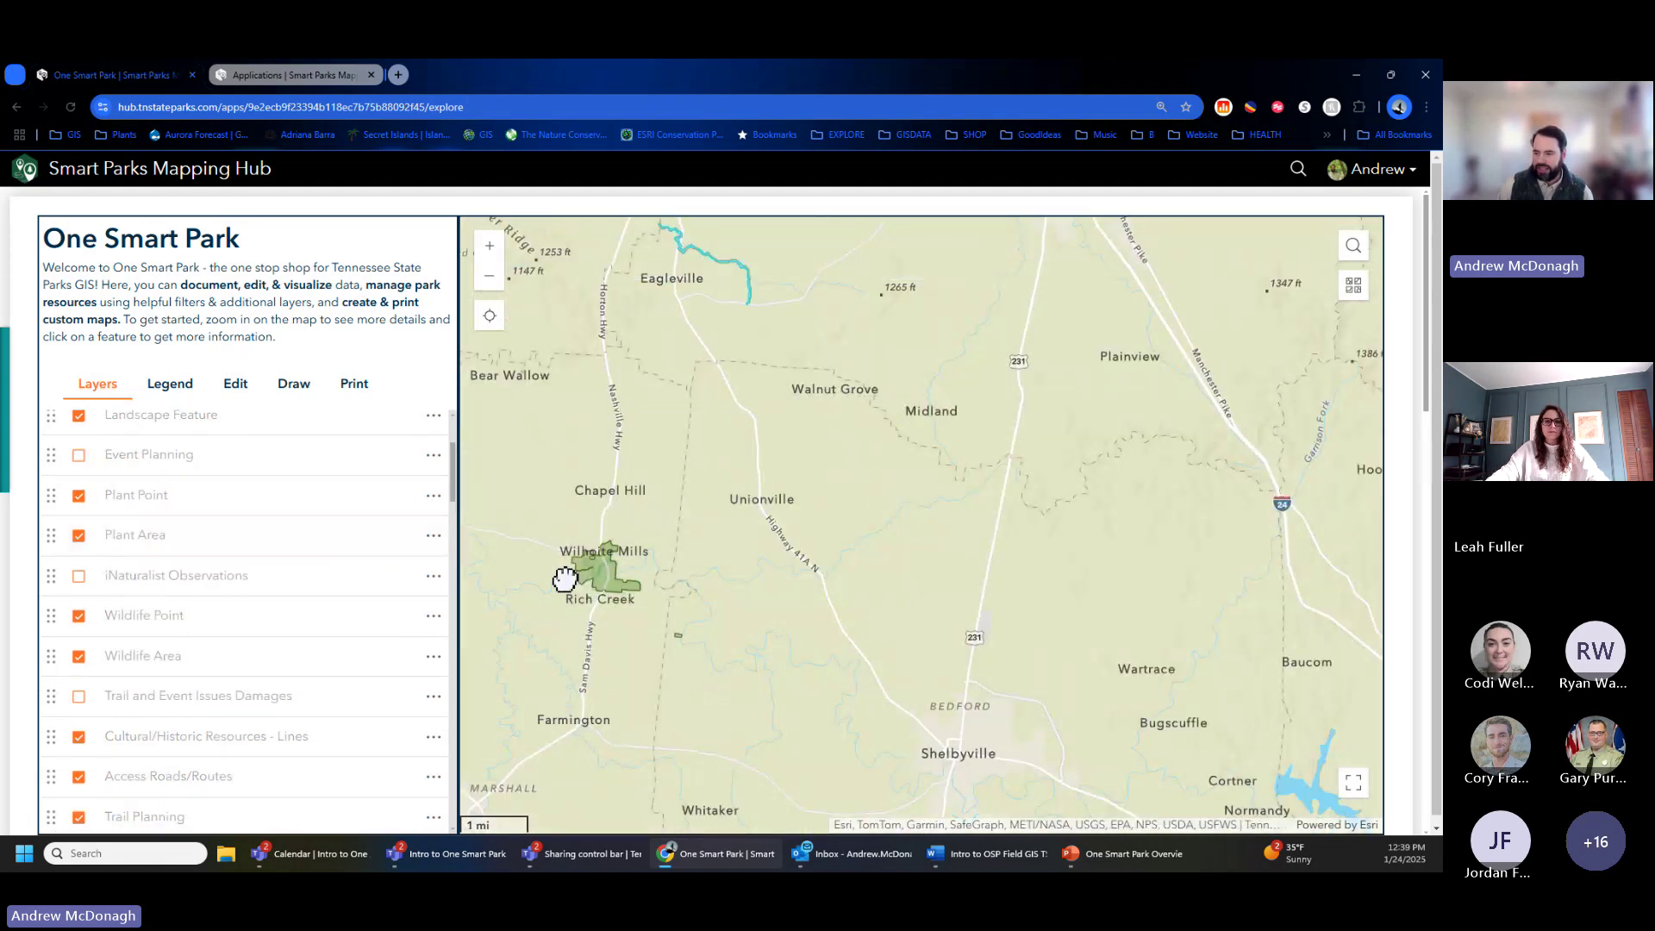
{"action": "scroll", "coordinate": [565, 579], "scroll_direction": "up", "scroll_amount": 3}
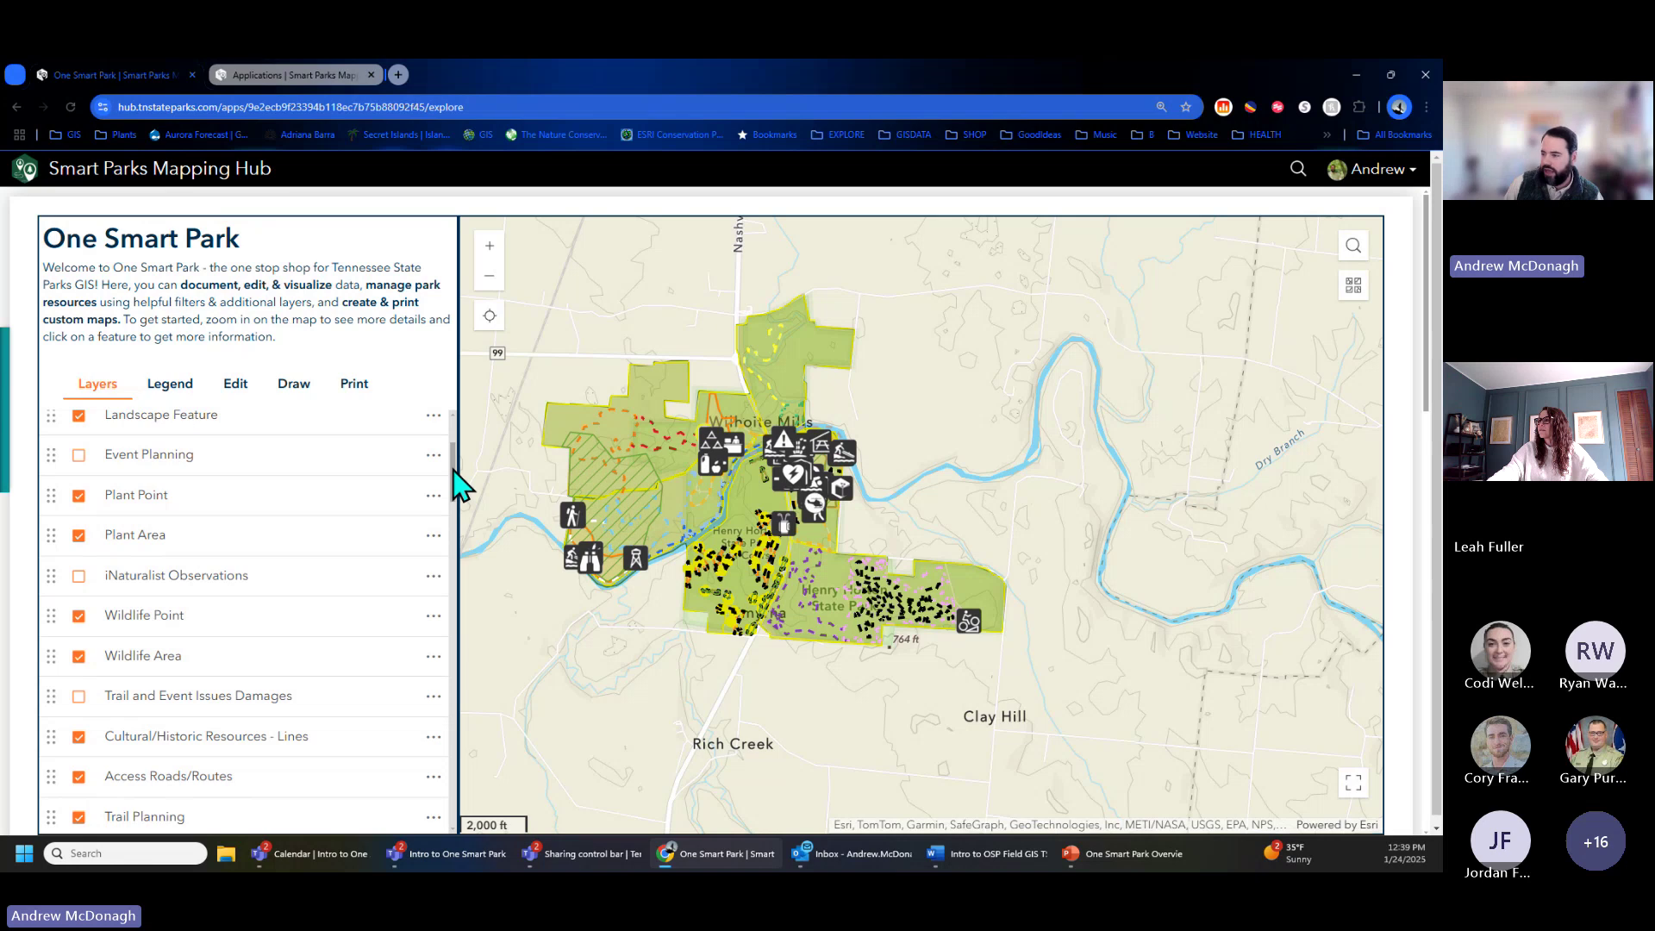
Turn off the Miscellaneous layer group while viewing the golf course area of Henry Horton State Park.
{"action": "scroll", "coordinate": [452, 479], "scroll_direction": "down", "scroll_amount": 1}
{"action": "scroll", "coordinate": [452, 496], "scroll_direction": "down", "scroll_amount": 5}
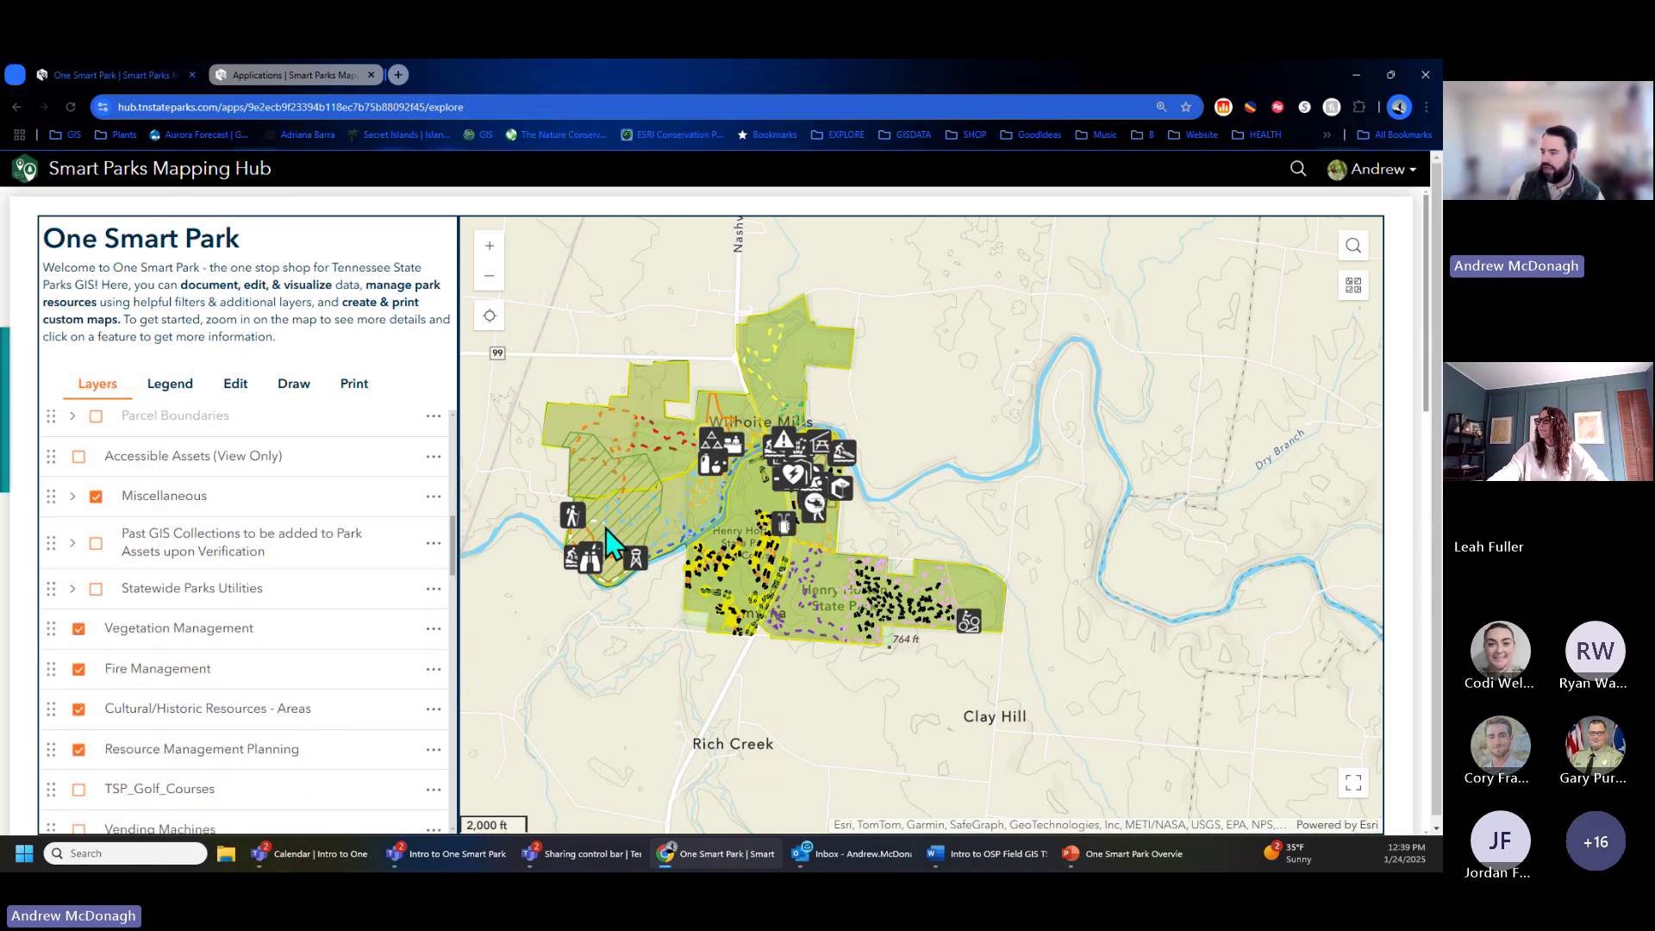
{"action": "scroll", "coordinate": [720, 534], "scroll_direction": "up", "scroll_amount": 3}
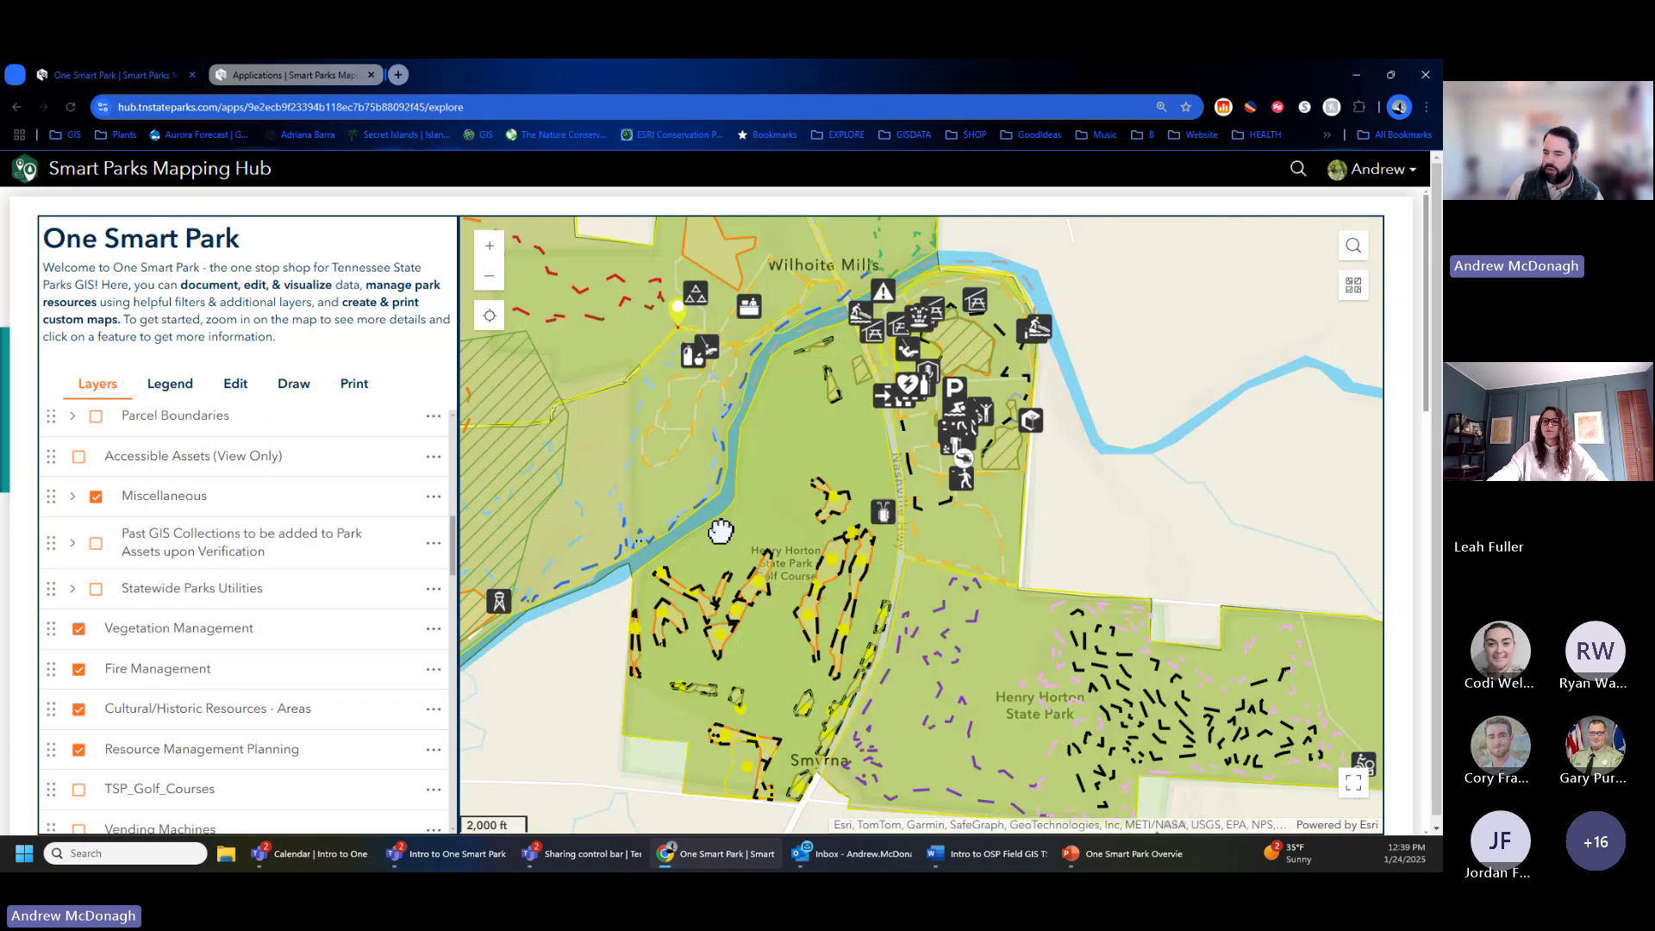
{"action": "left_click", "coordinate": [97, 500]}
{"action": "left_click", "coordinate": [97, 500]}
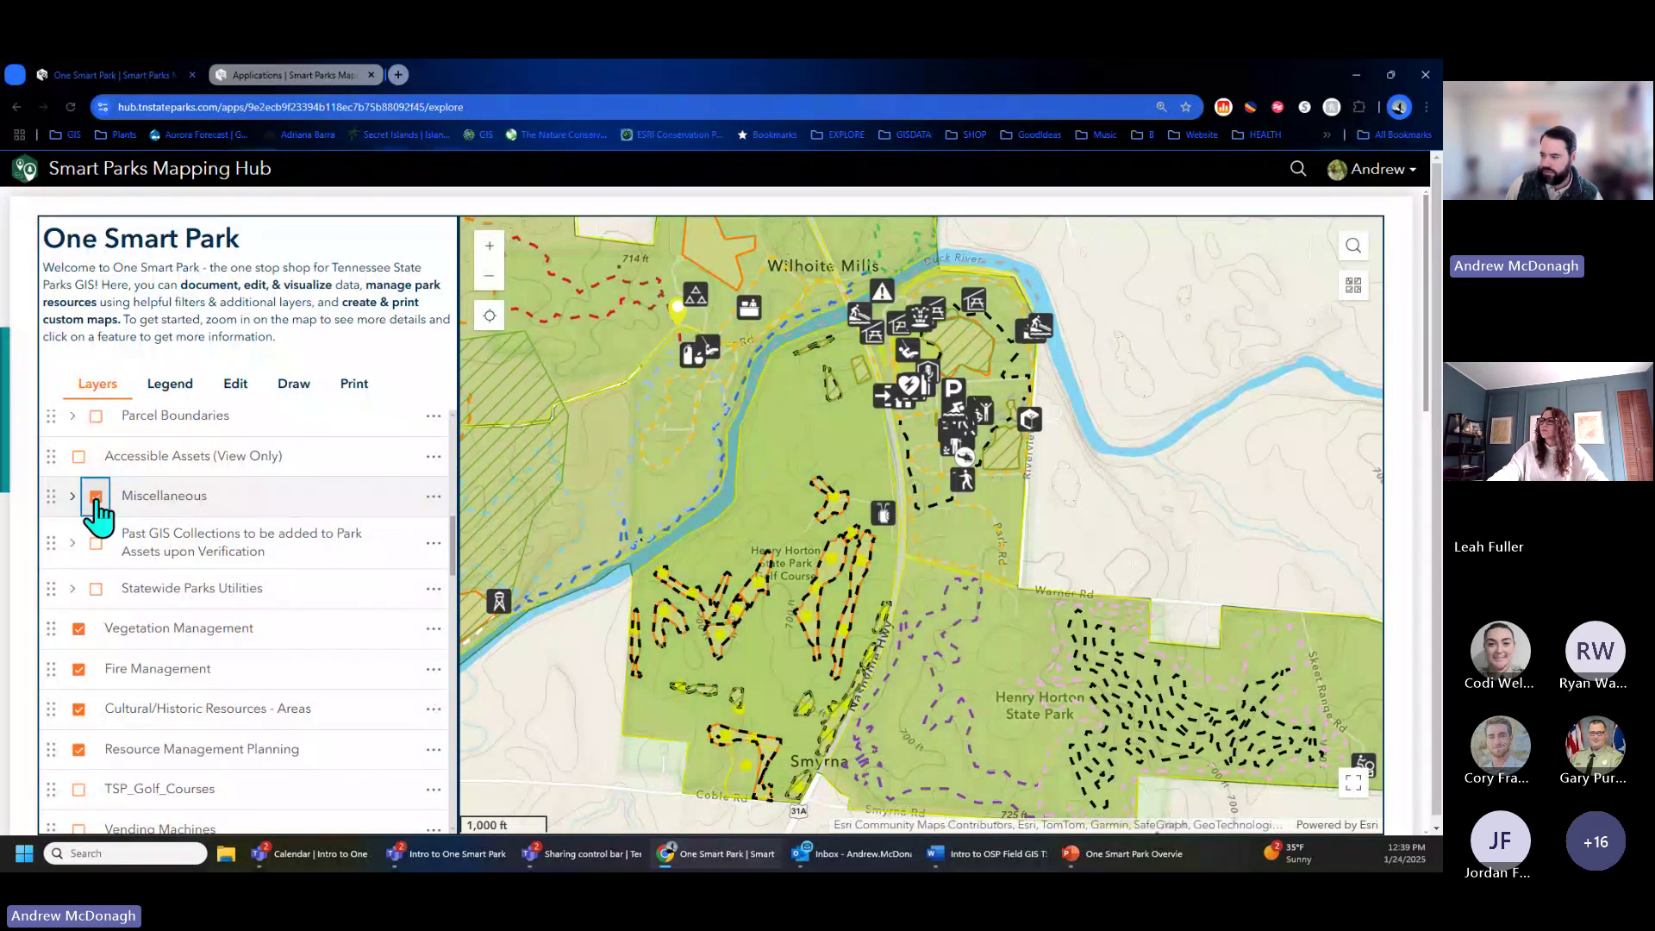
{"action": "left_click", "coordinate": [97, 499]}
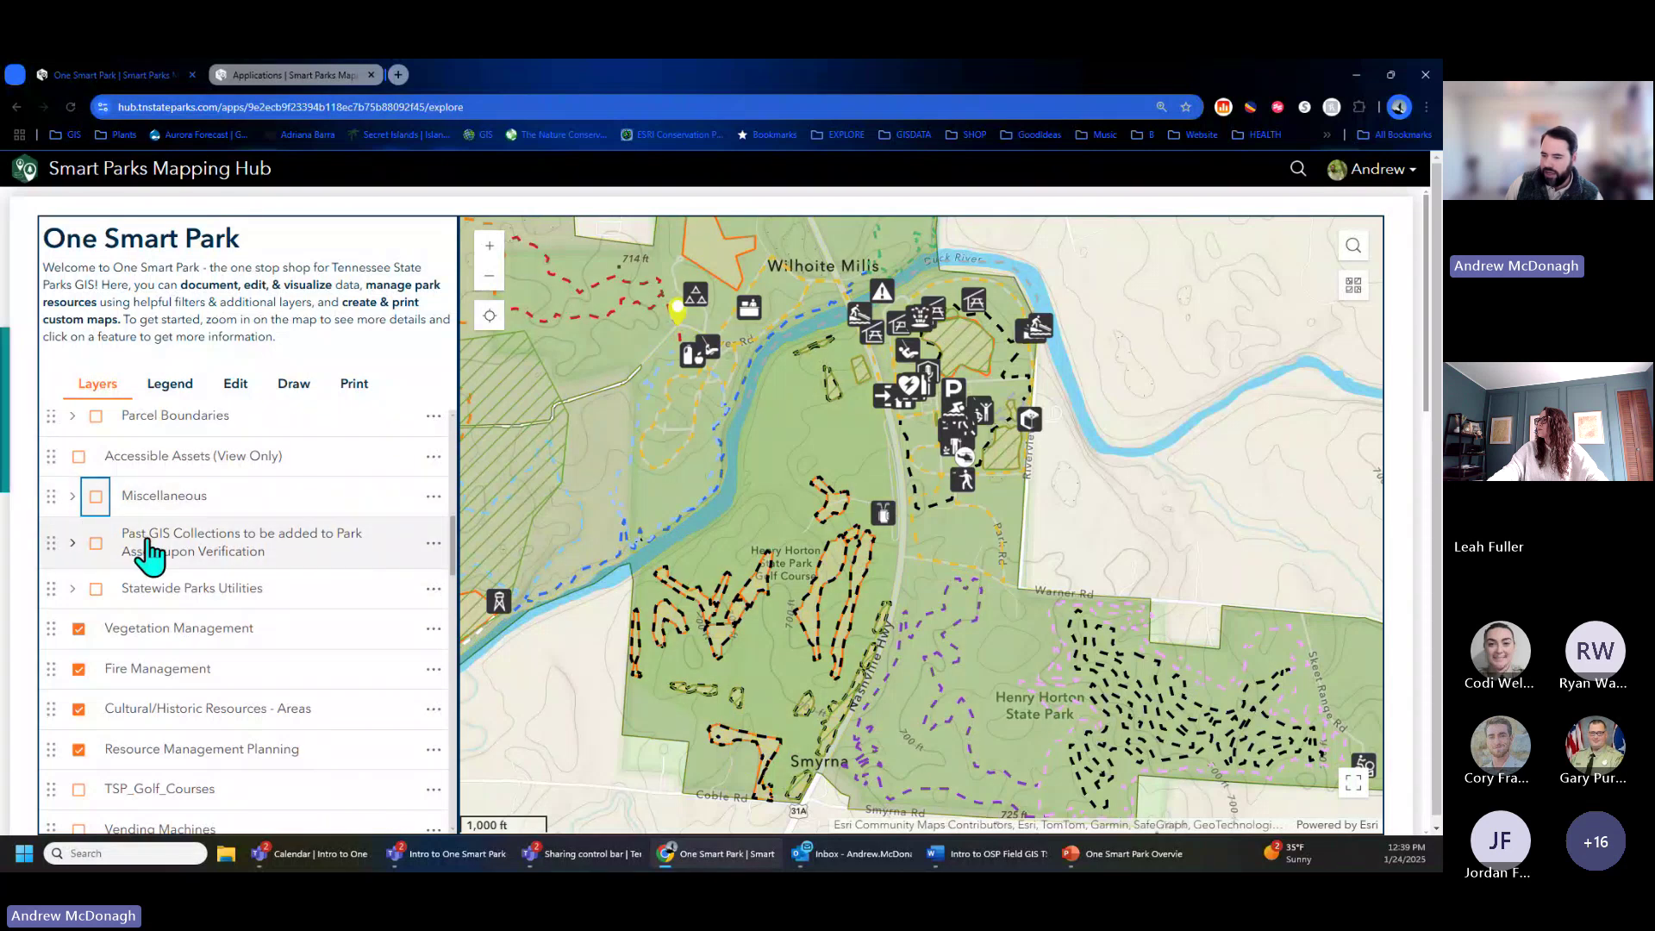
Toggle the Wildlife Area layer off and back on to check its effect on the map.
{"action": "scroll", "coordinate": [455, 573], "scroll_direction": "up", "scroll_amount": 5}
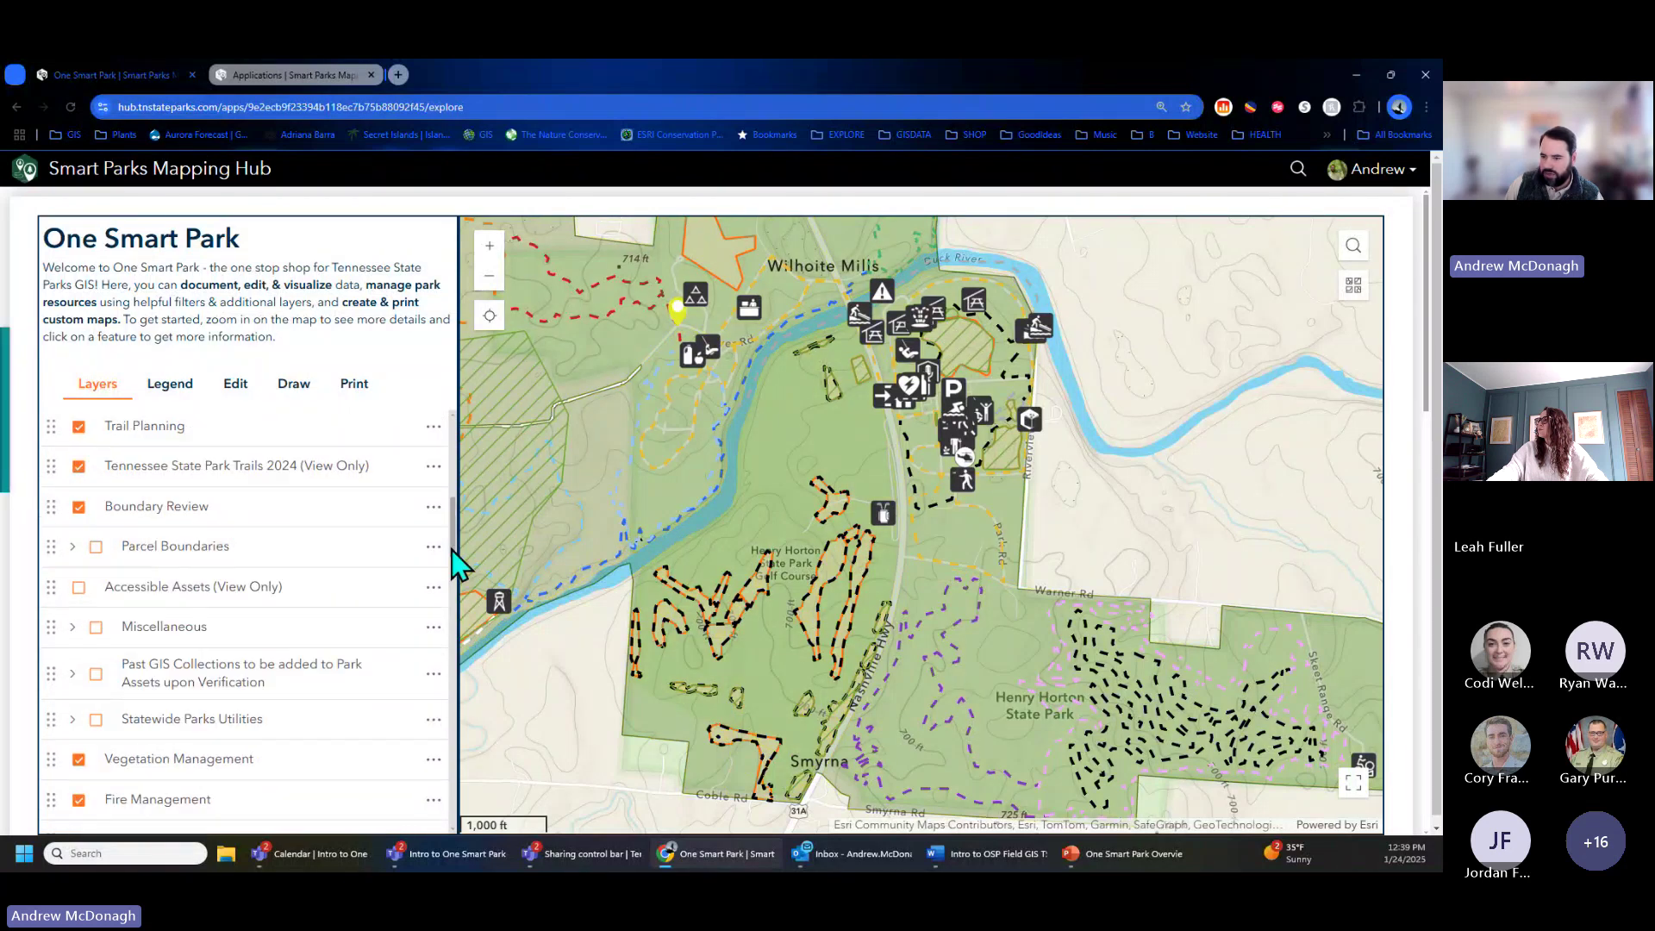
{"action": "scroll", "coordinate": [445, 526], "scroll_direction": "up", "scroll_amount": 3}
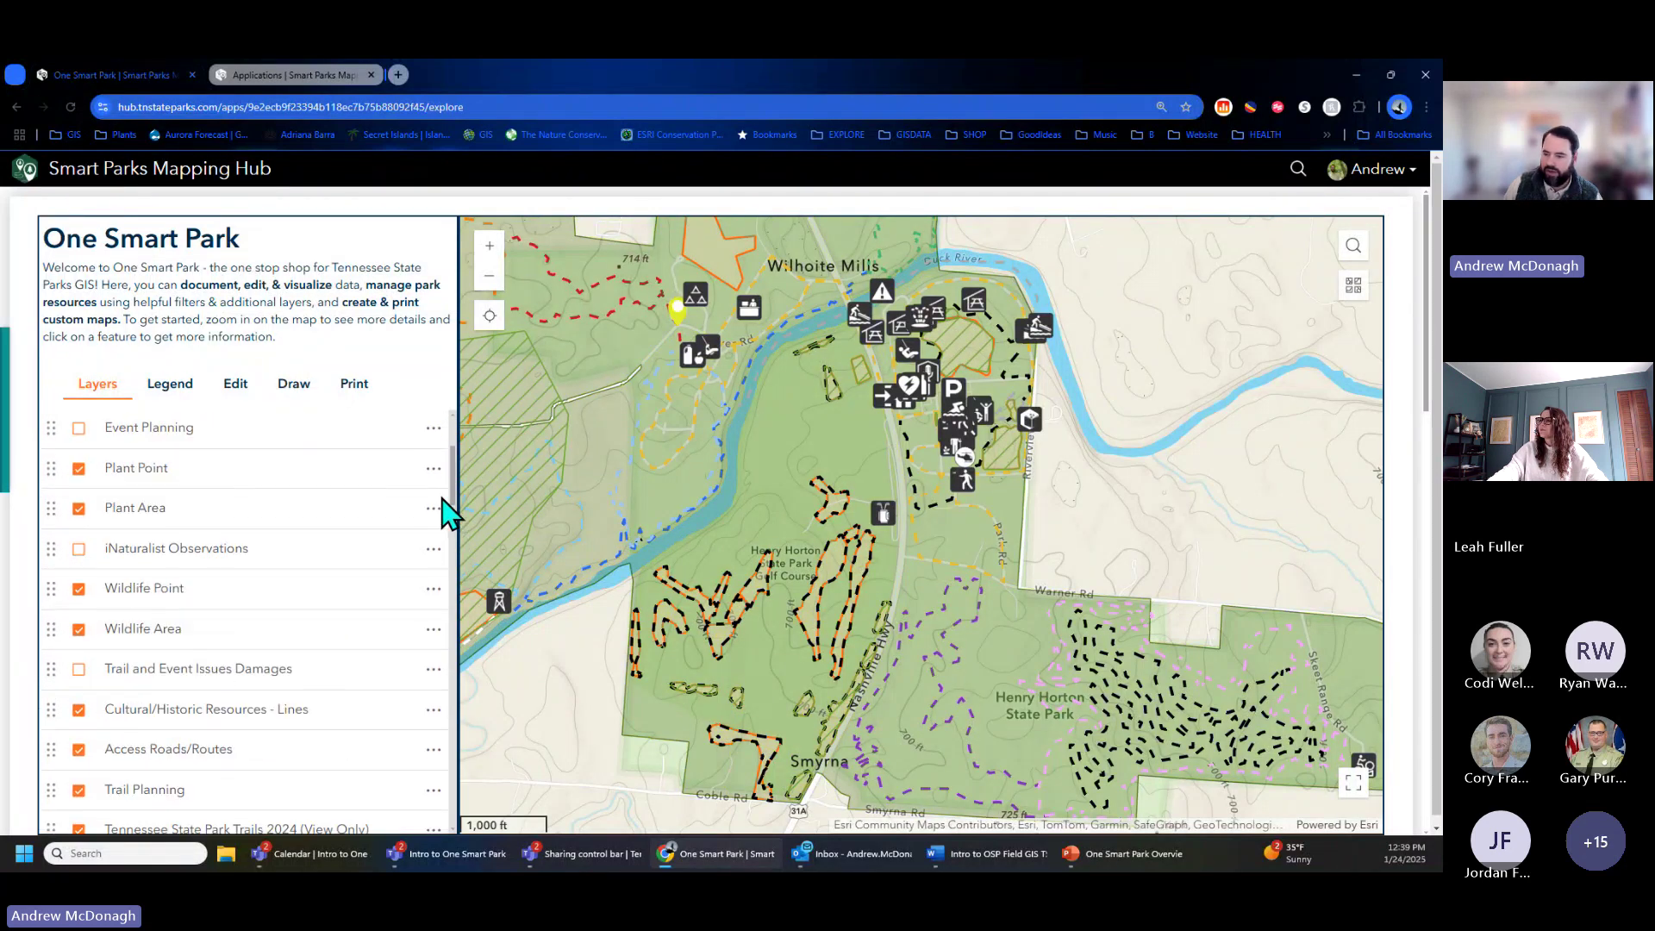
{"action": "left_click", "coordinate": [79, 629]}
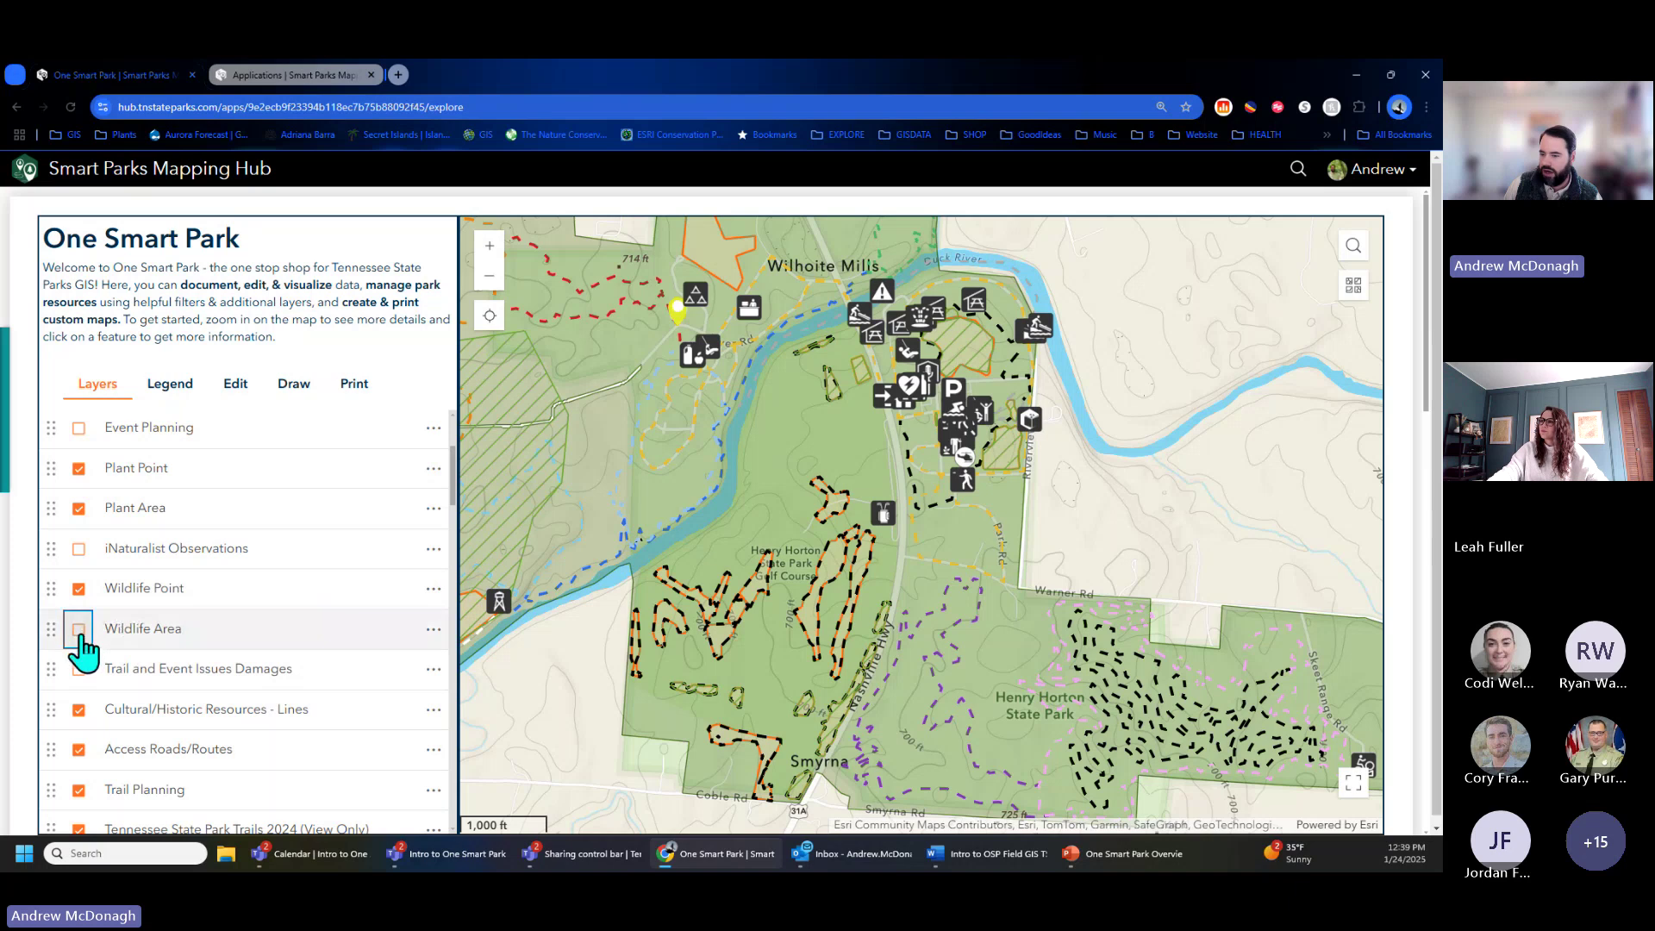
{"action": "left_click", "coordinate": [79, 629]}
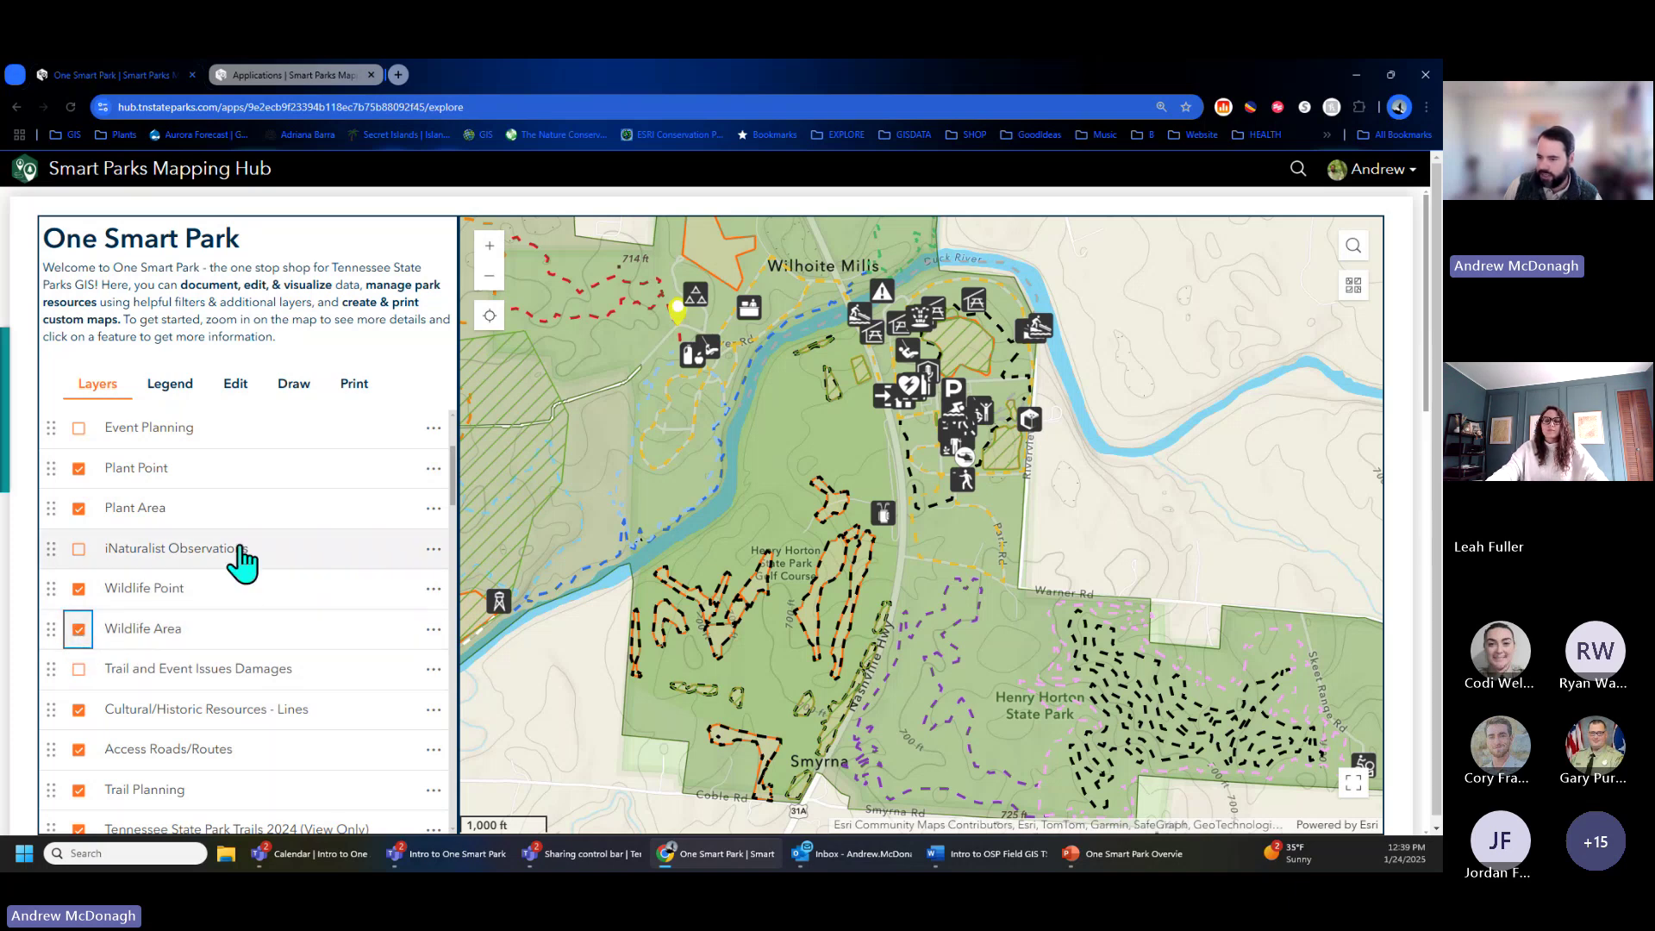
Toggle the Trail Planning layer off and on to compare the planned trails in the park's eastern section.
{"action": "left_click", "coordinate": [79, 790]}
{"action": "left_click", "coordinate": [78, 790]}
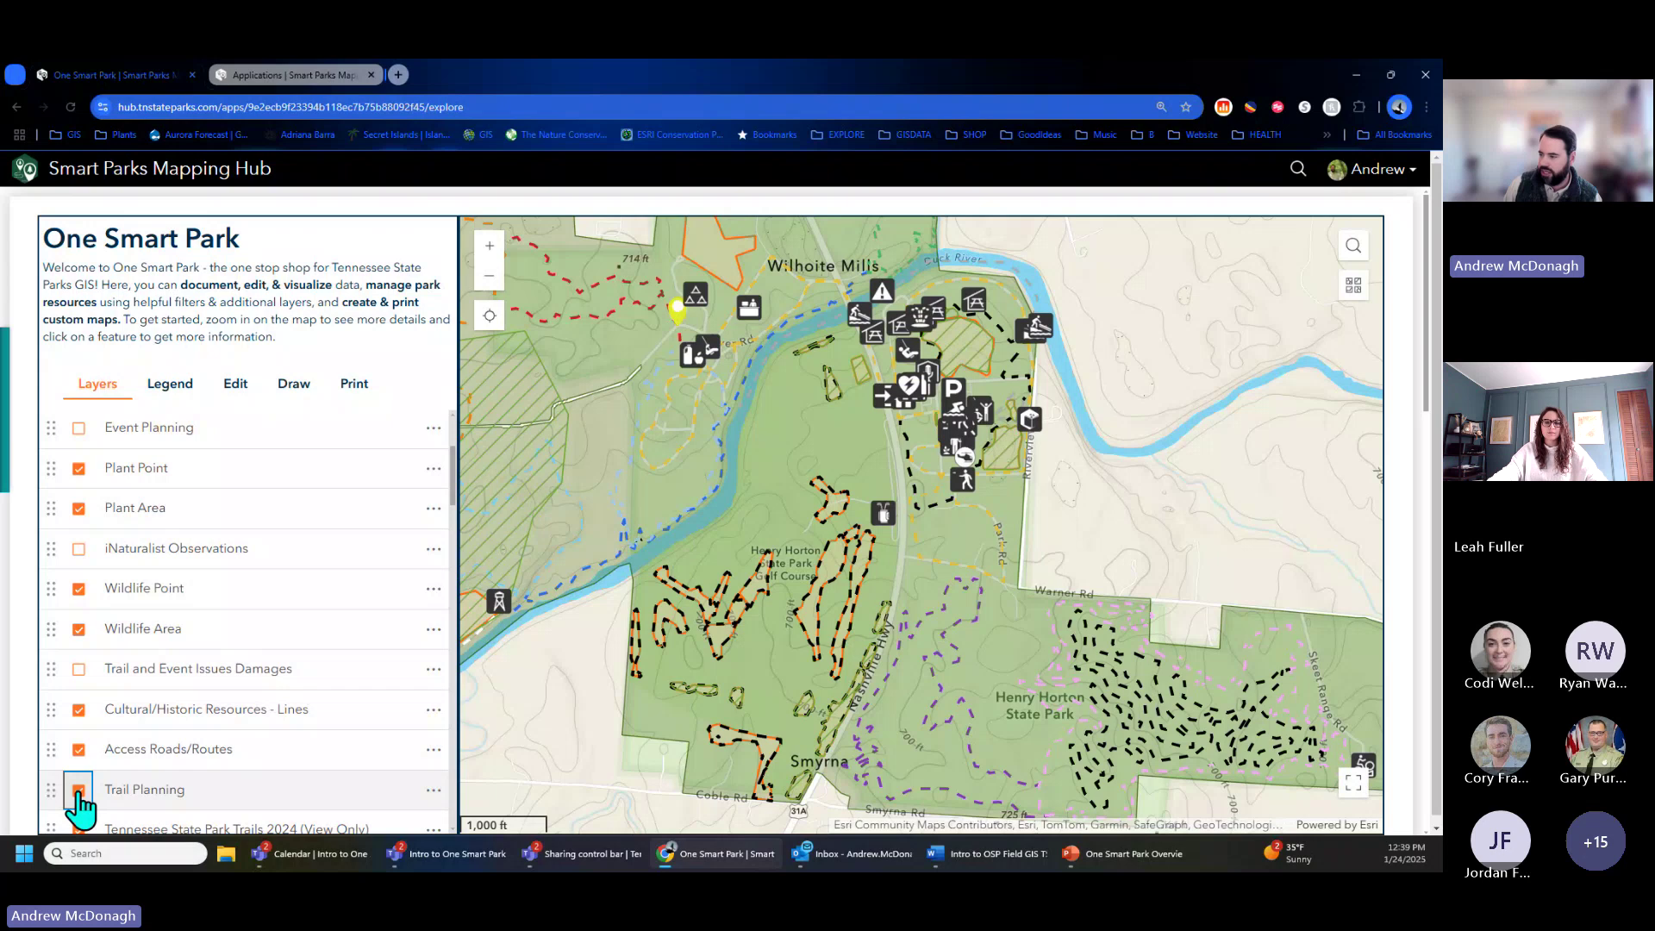
{"action": "left_click_drag", "start_coordinate": [1282, 738], "coordinate": [1001, 616]}
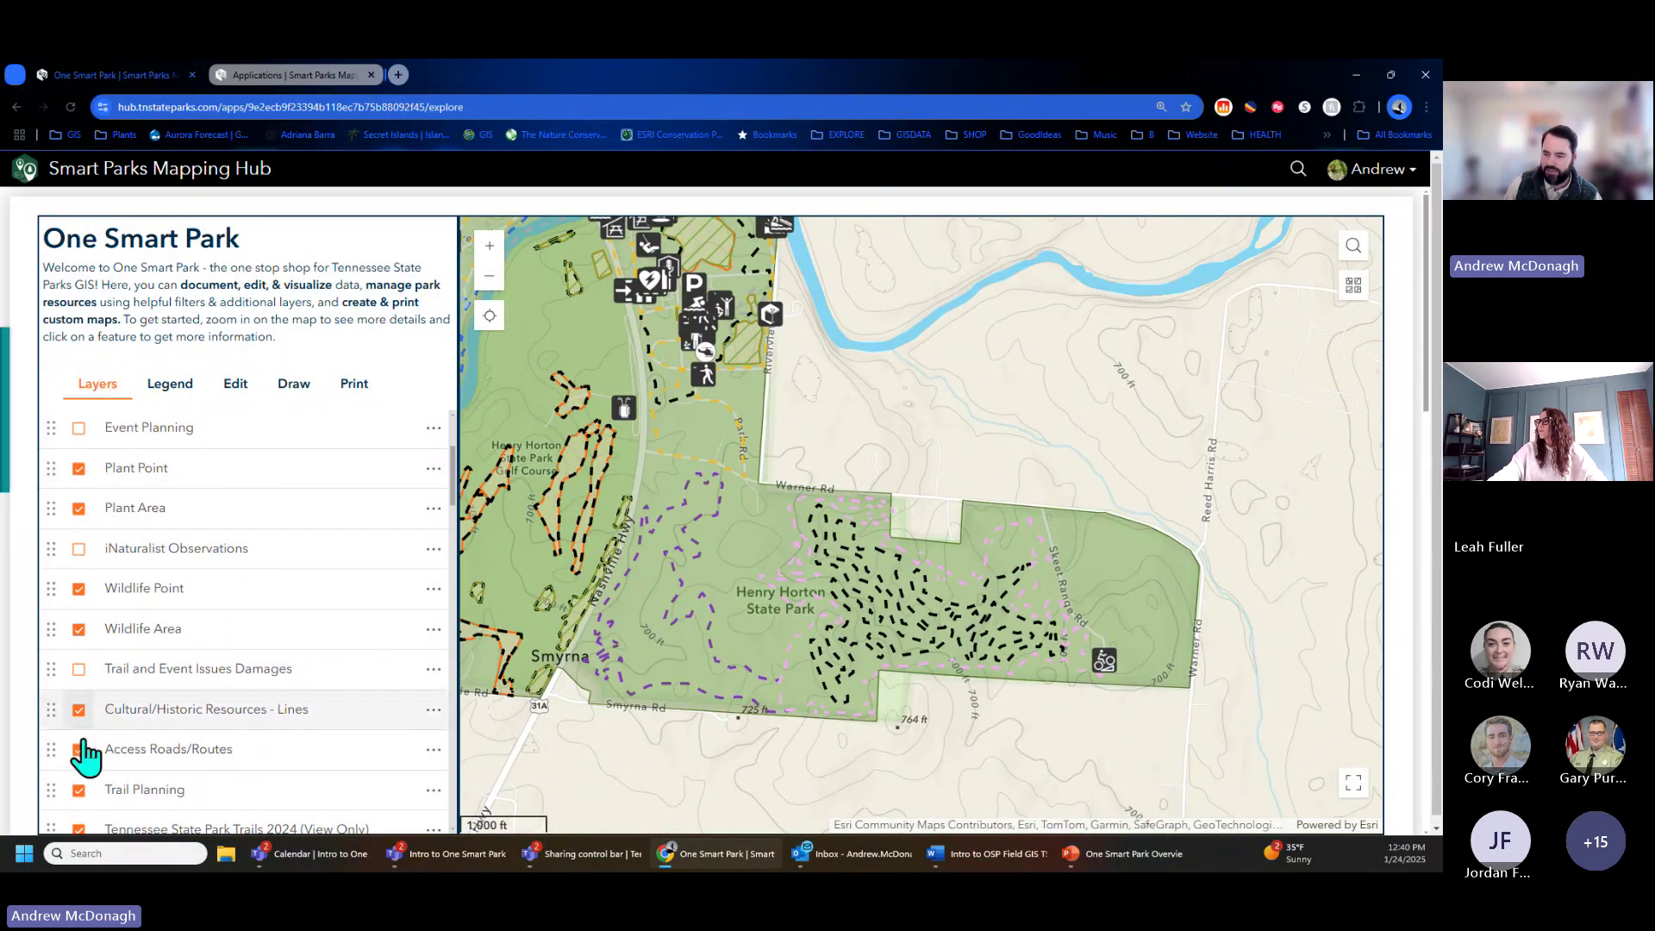
{"action": "left_click", "coordinate": [80, 790]}
{"action": "left_click", "coordinate": [79, 791]}
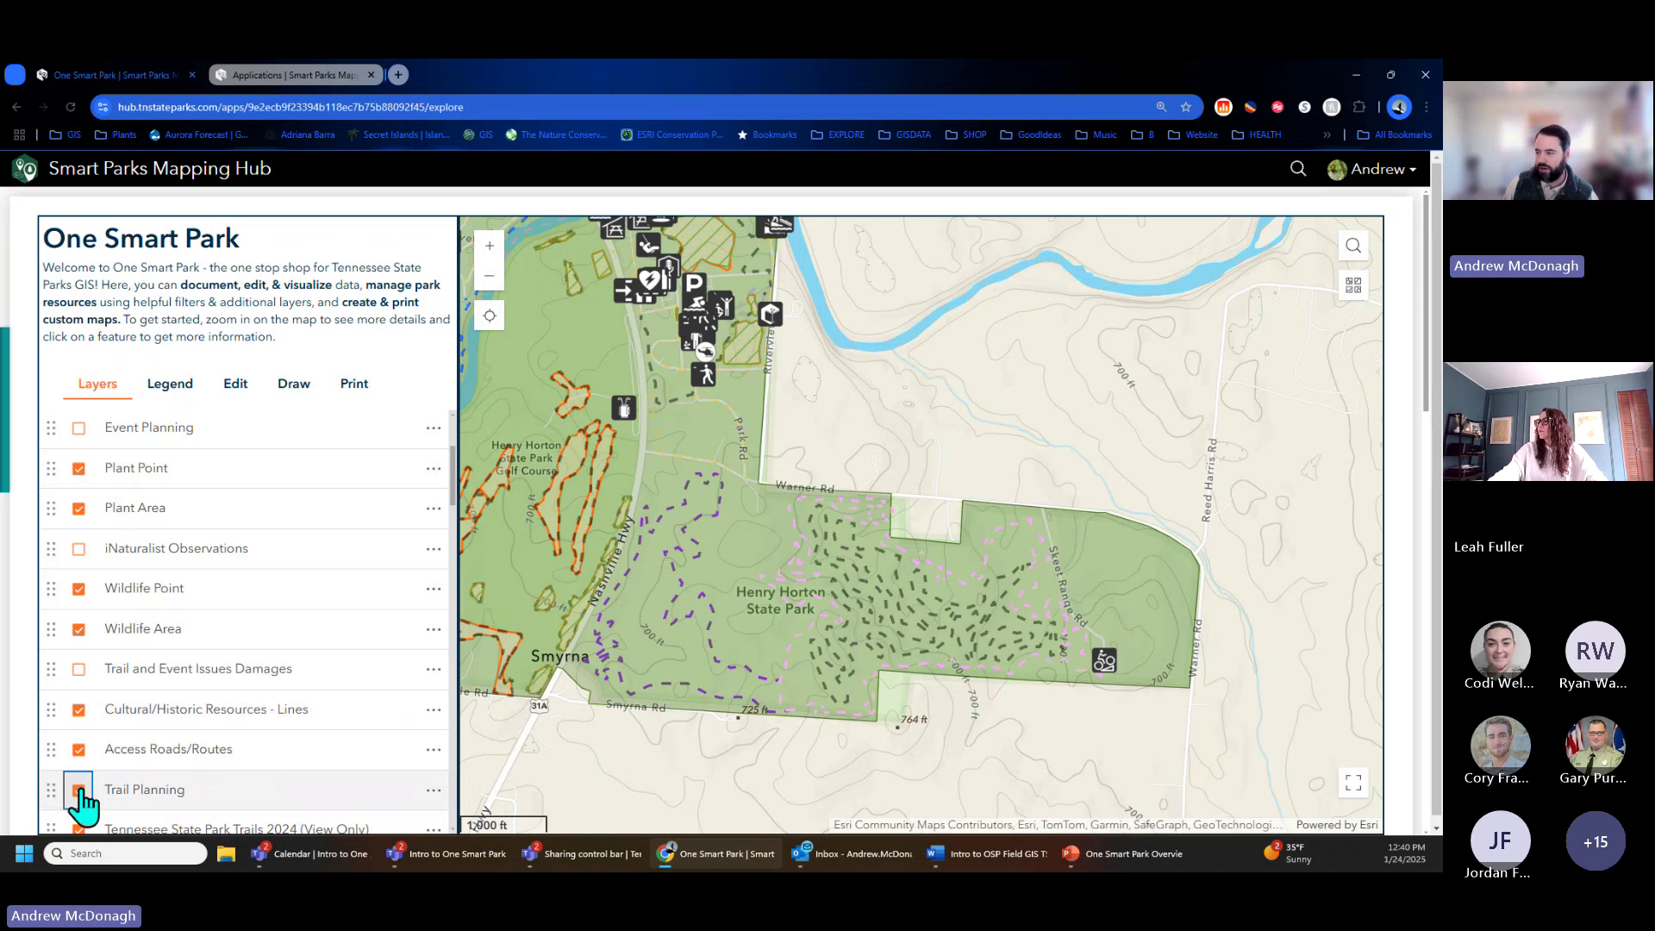
{"action": "left_click", "coordinate": [79, 790]}
{"action": "left_click", "coordinate": [79, 790]}
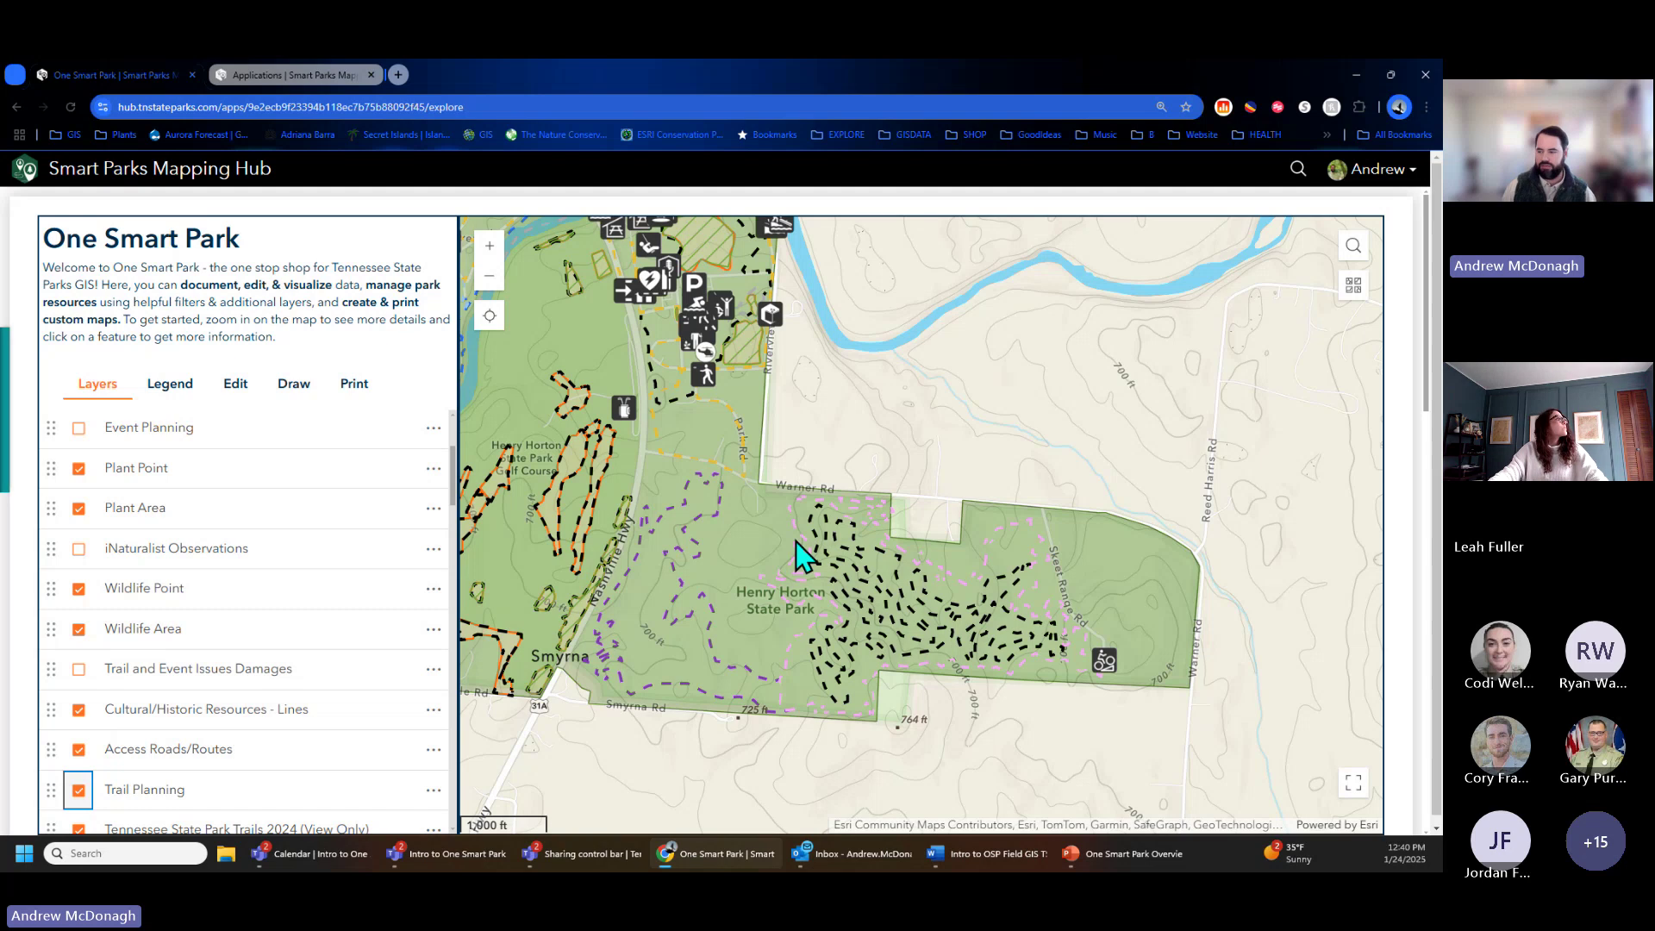
{"action": "left_click", "coordinate": [879, 658]}
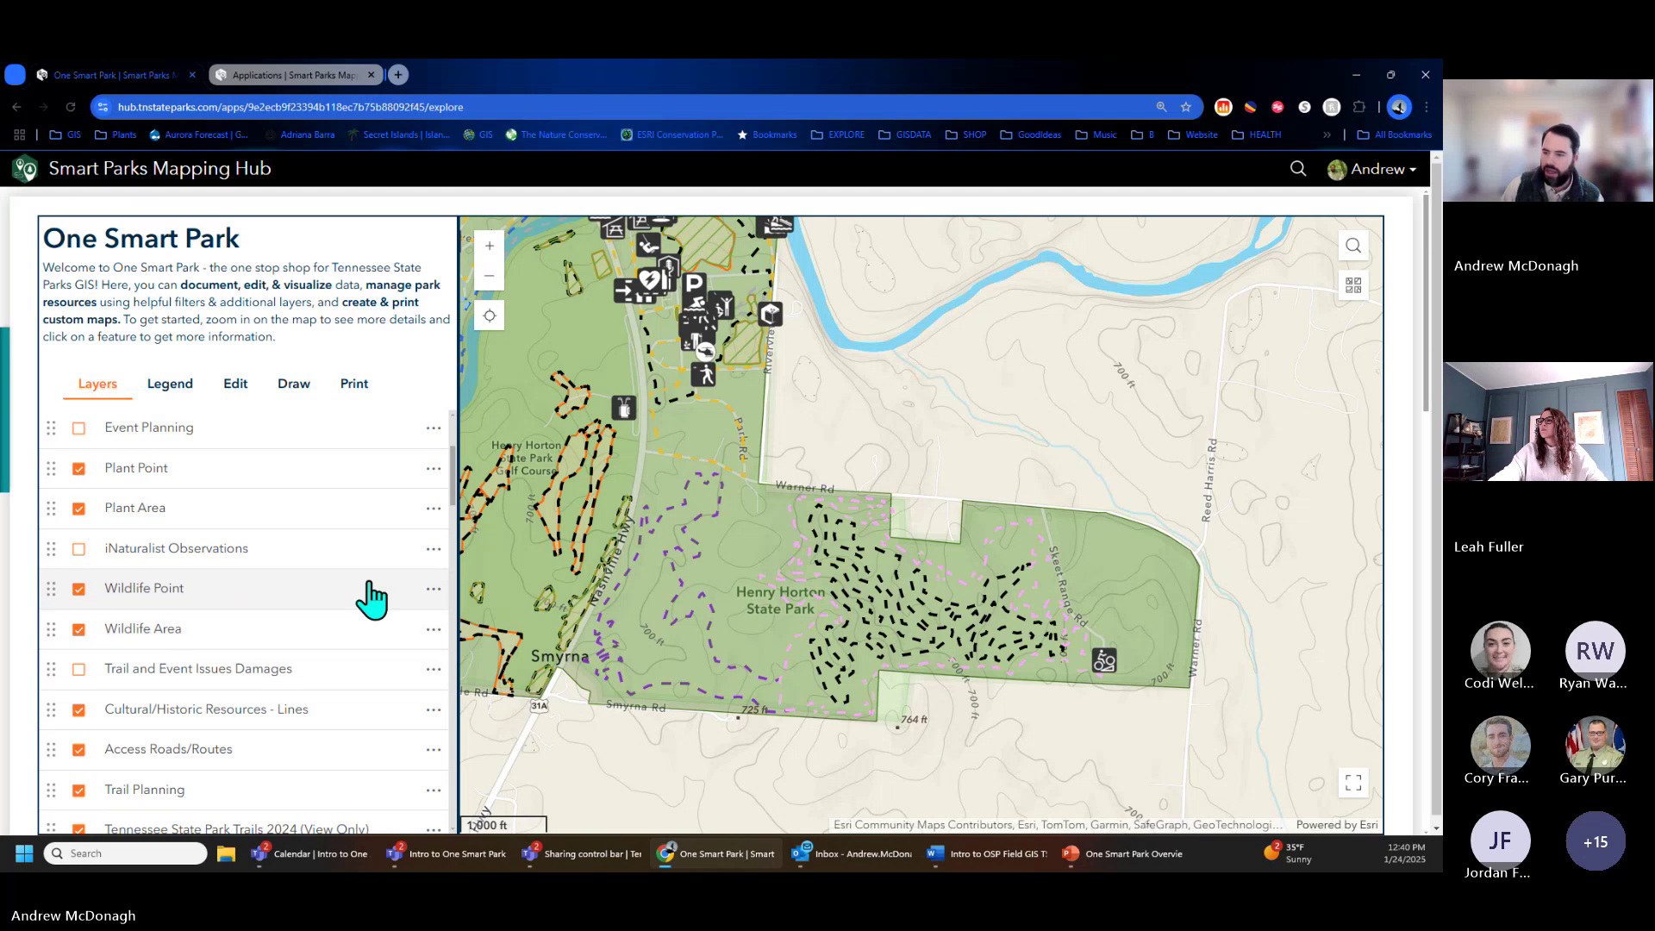
Turn off the Park Assets layer while viewing the facilities around Park Rd in Henry Horton State Park.
{"action": "left_click", "coordinate": [170, 385]}
{"action": "left_click", "coordinate": [92, 386]}
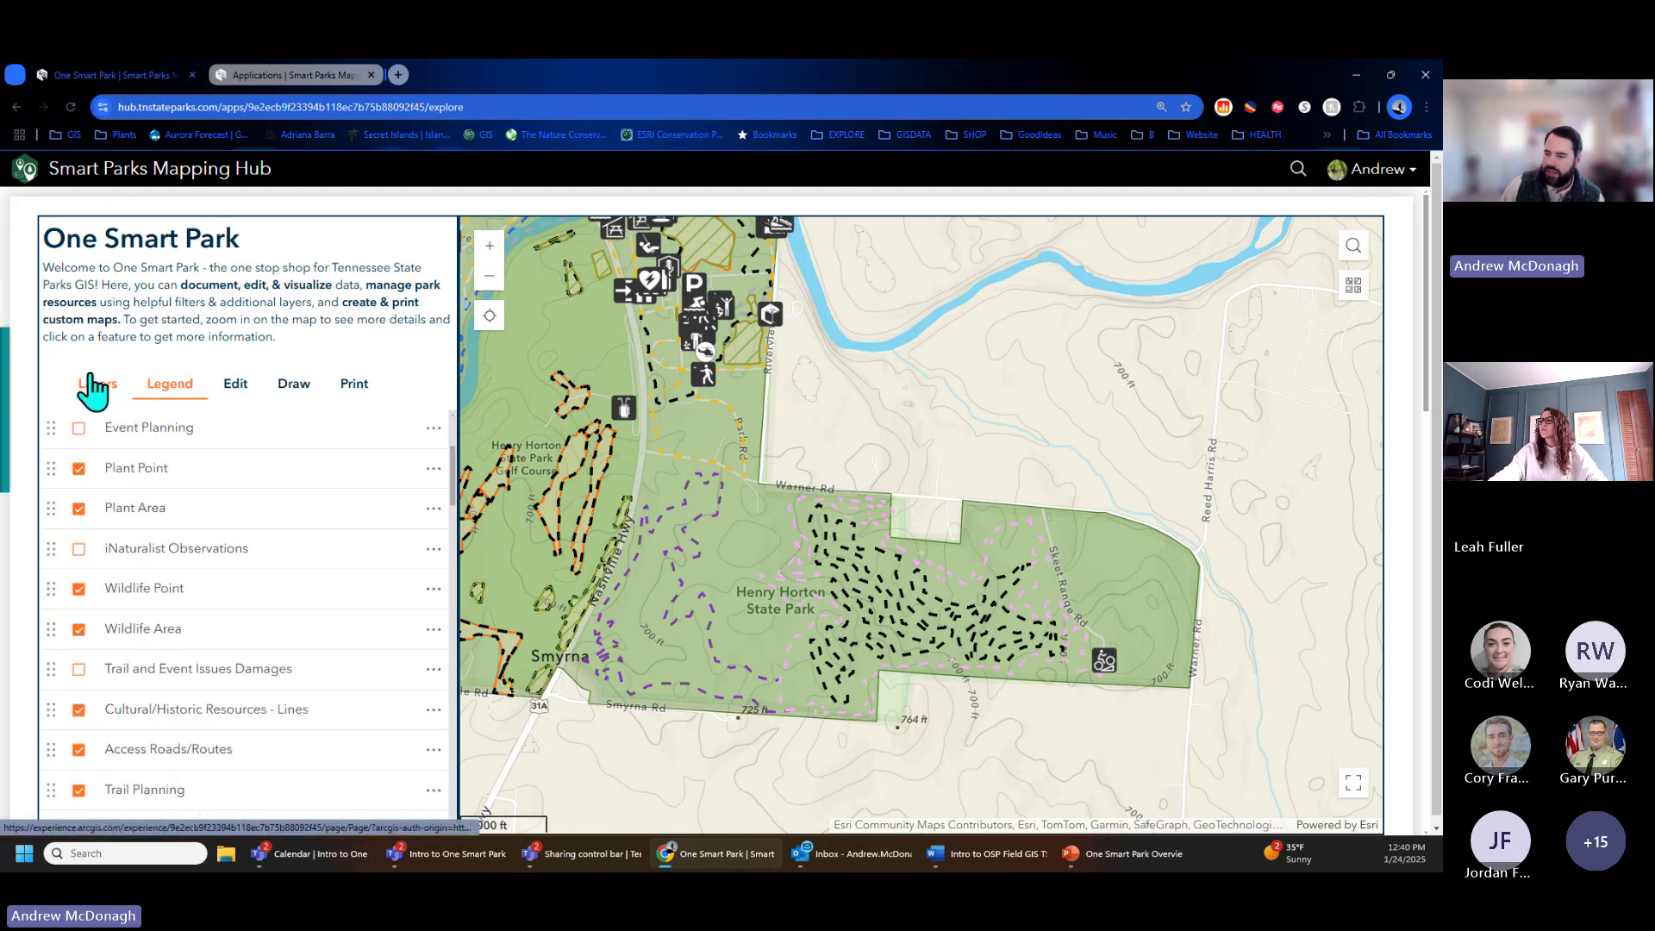
{"action": "scroll", "coordinate": [162, 527], "scroll_direction": "up", "scroll_amount": 3}
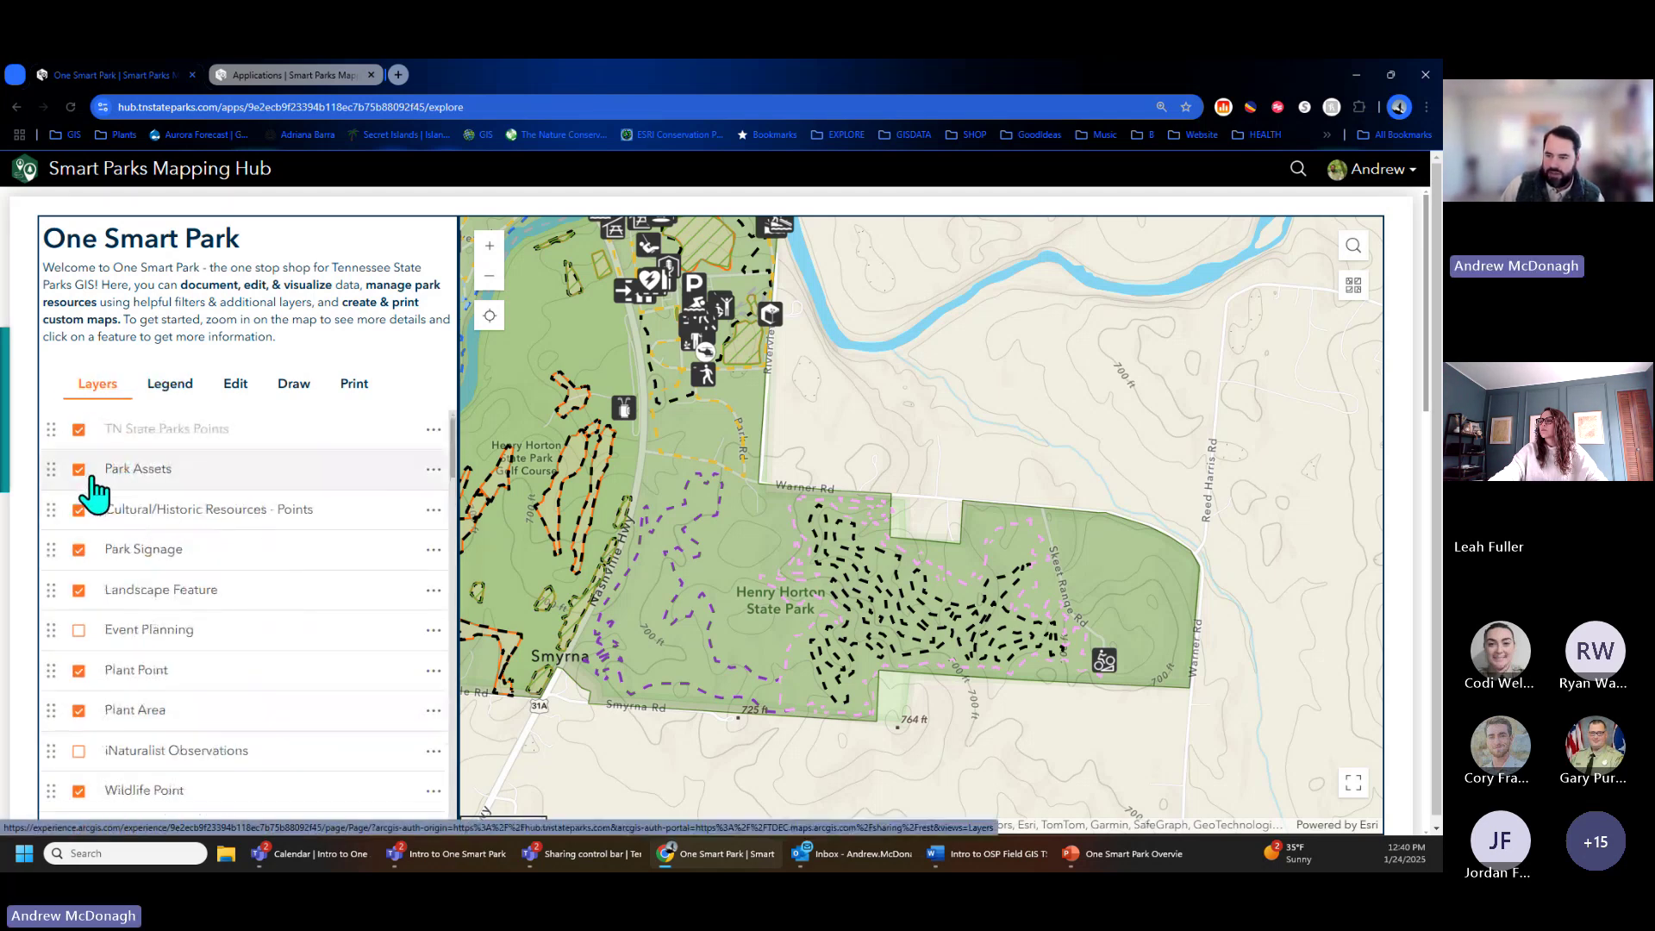
{"action": "left_click_drag", "start_coordinate": [643, 381], "coordinate": [632, 559]}
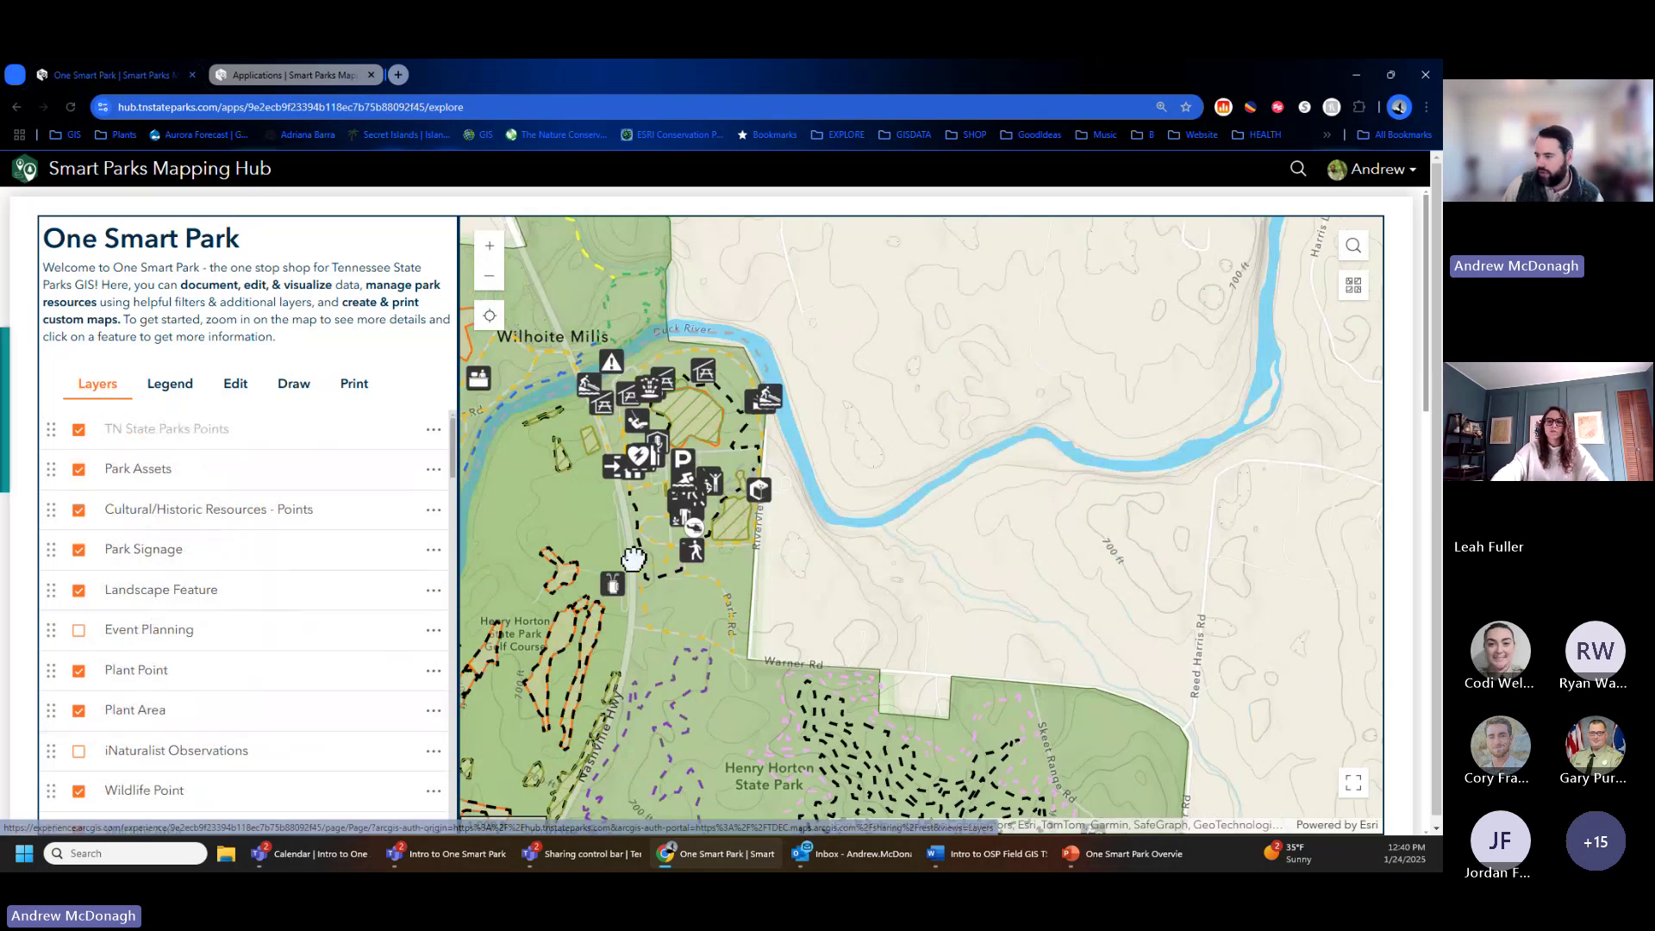
{"action": "scroll", "coordinate": [630, 489], "scroll_direction": "up", "scroll_amount": 3}
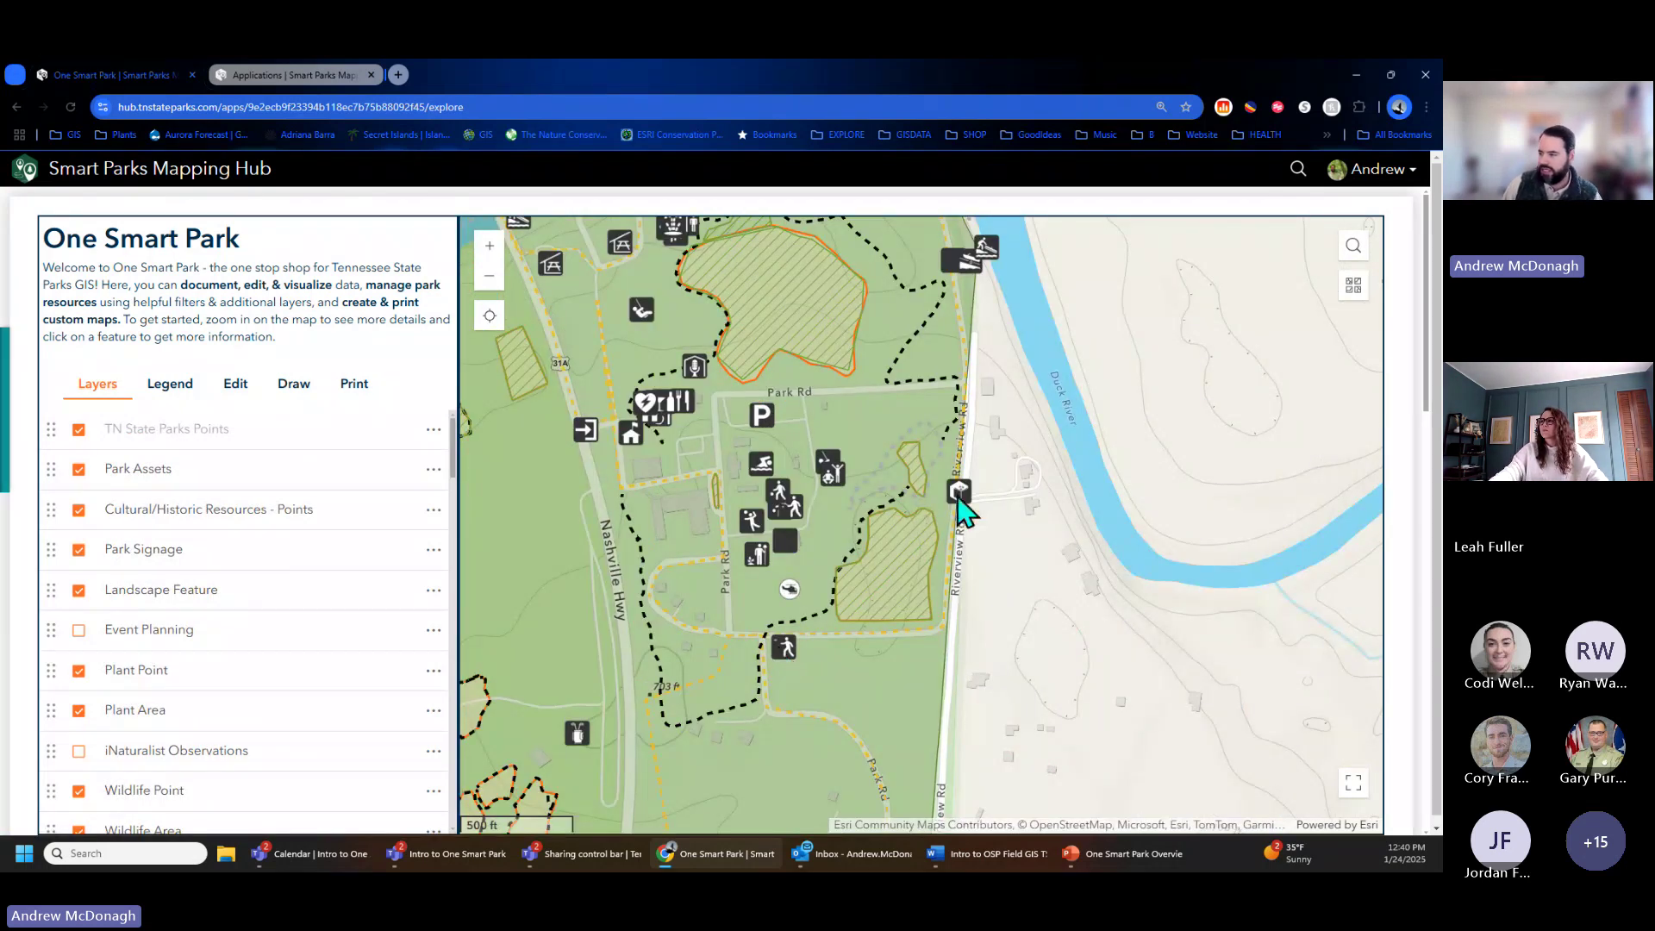
{"action": "left_click_drag", "start_coordinate": [798, 554], "coordinate": [795, 613]}
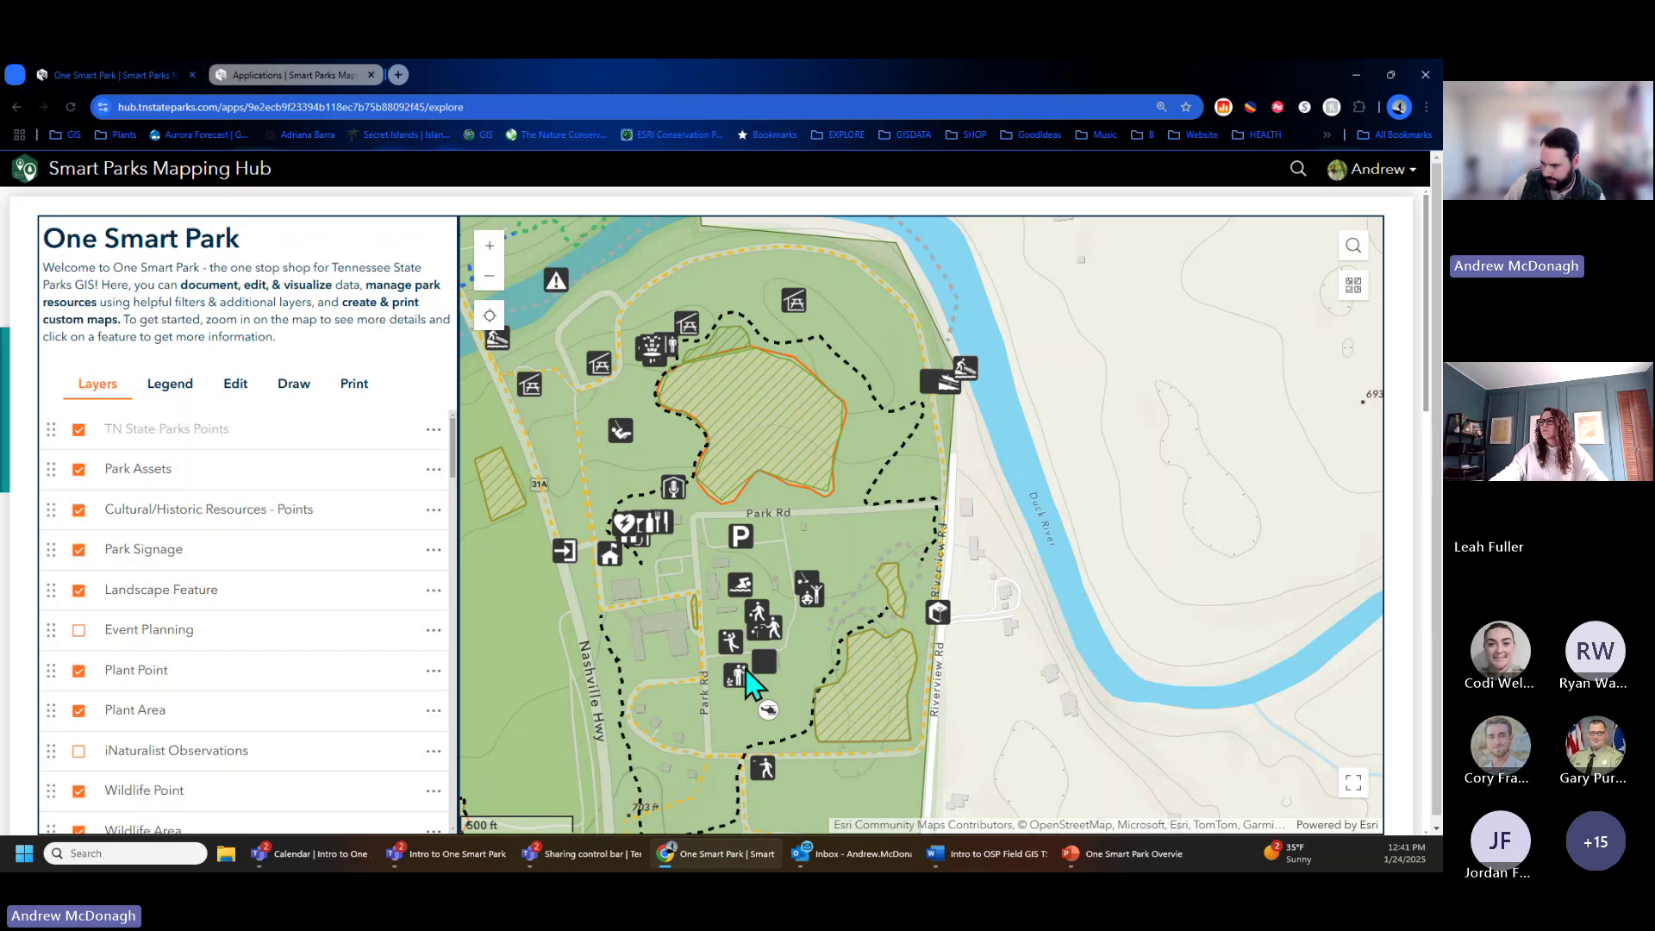
{"action": "left_click_drag", "start_coordinate": [746, 676], "coordinate": [741, 655]}
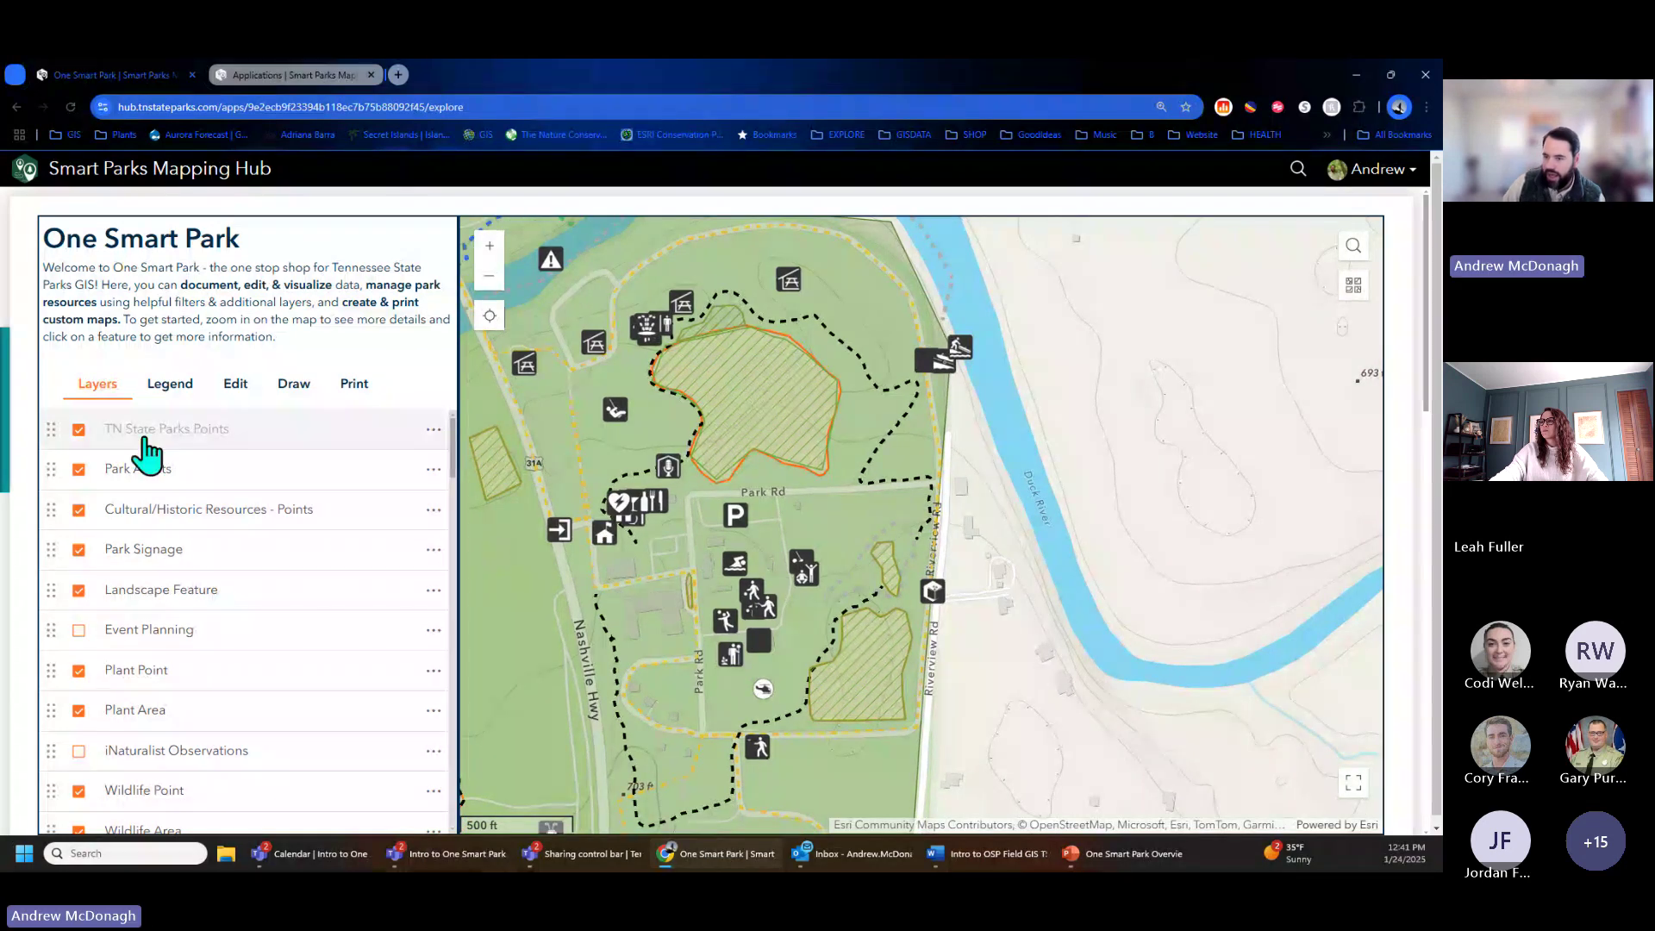
{"action": "left_click", "coordinate": [79, 469]}
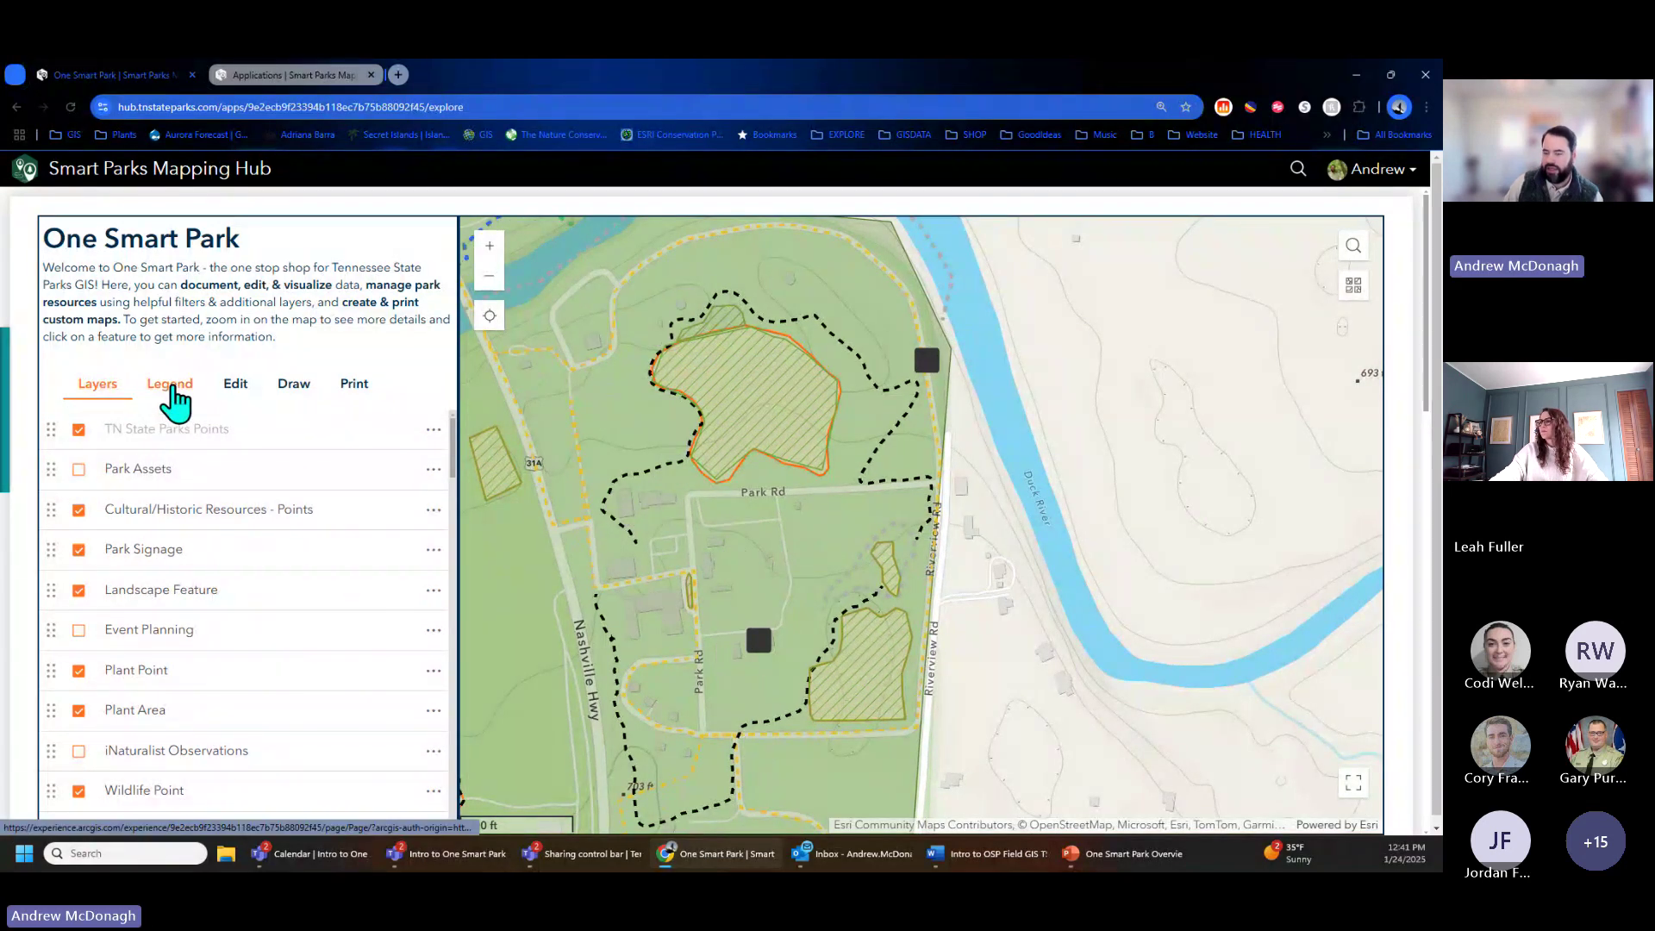
Examine the legend's symbols for cultural resources, signage, landscape features, trails, boundary review and management areas, and return to the layer list.
{"action": "left_click", "coordinate": [173, 390]}
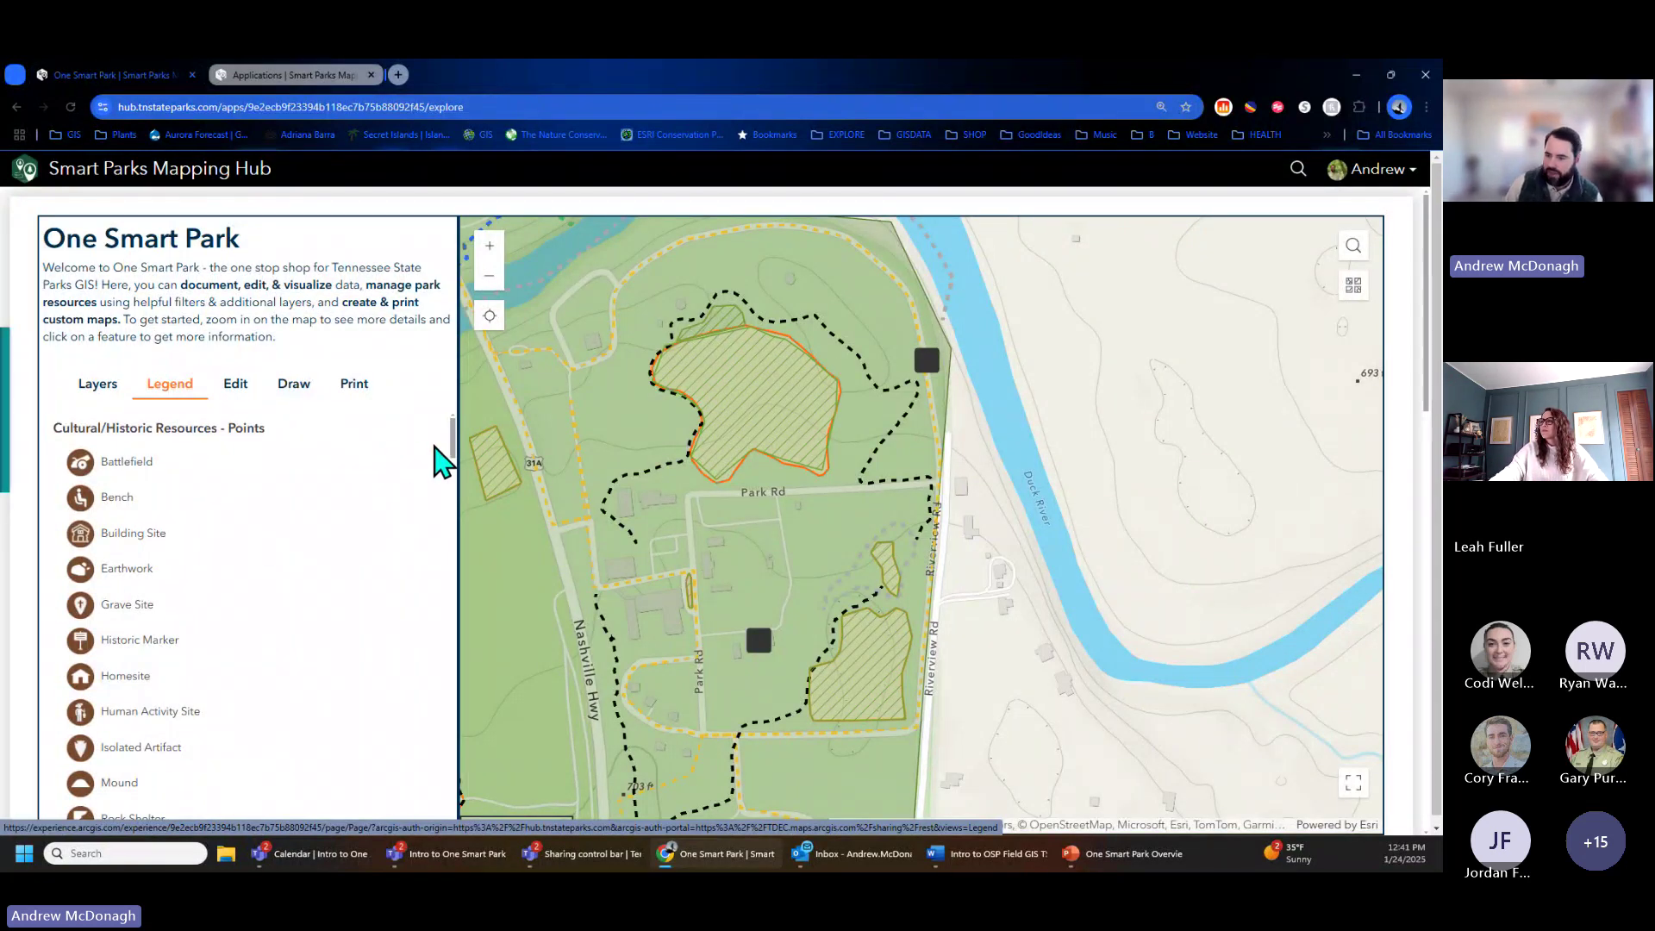
{"action": "left_click_drag", "start_coordinate": [457, 461], "coordinate": [456, 502]}
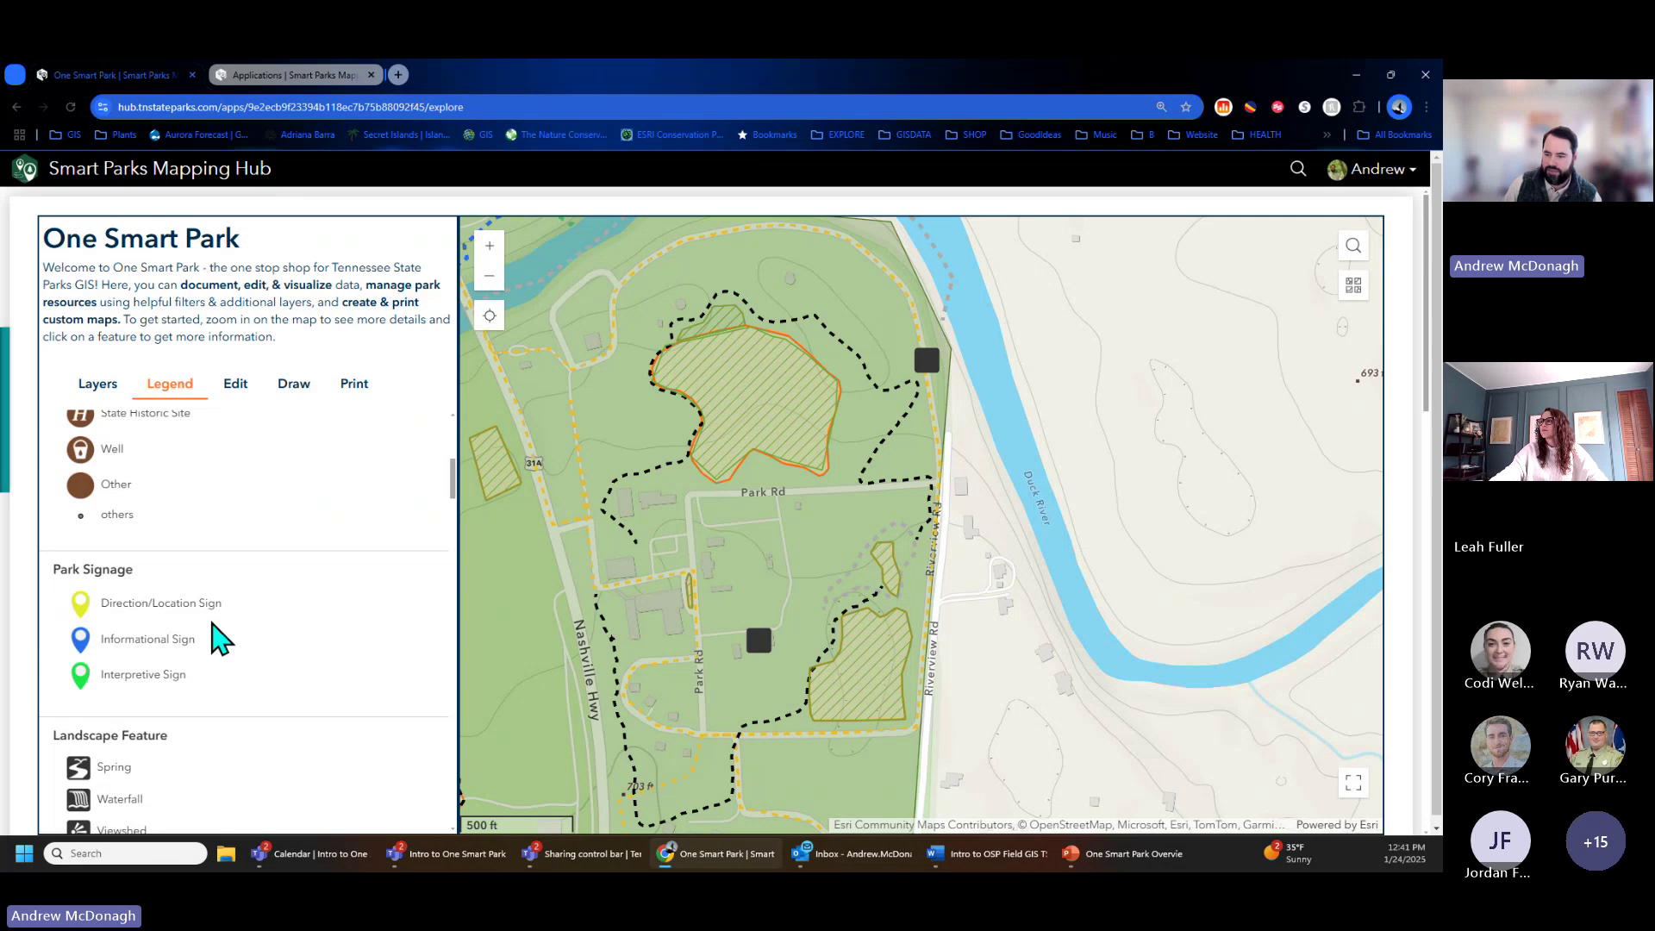
{"action": "scroll", "coordinate": [220, 638], "scroll_direction": "down", "scroll_amount": 8}
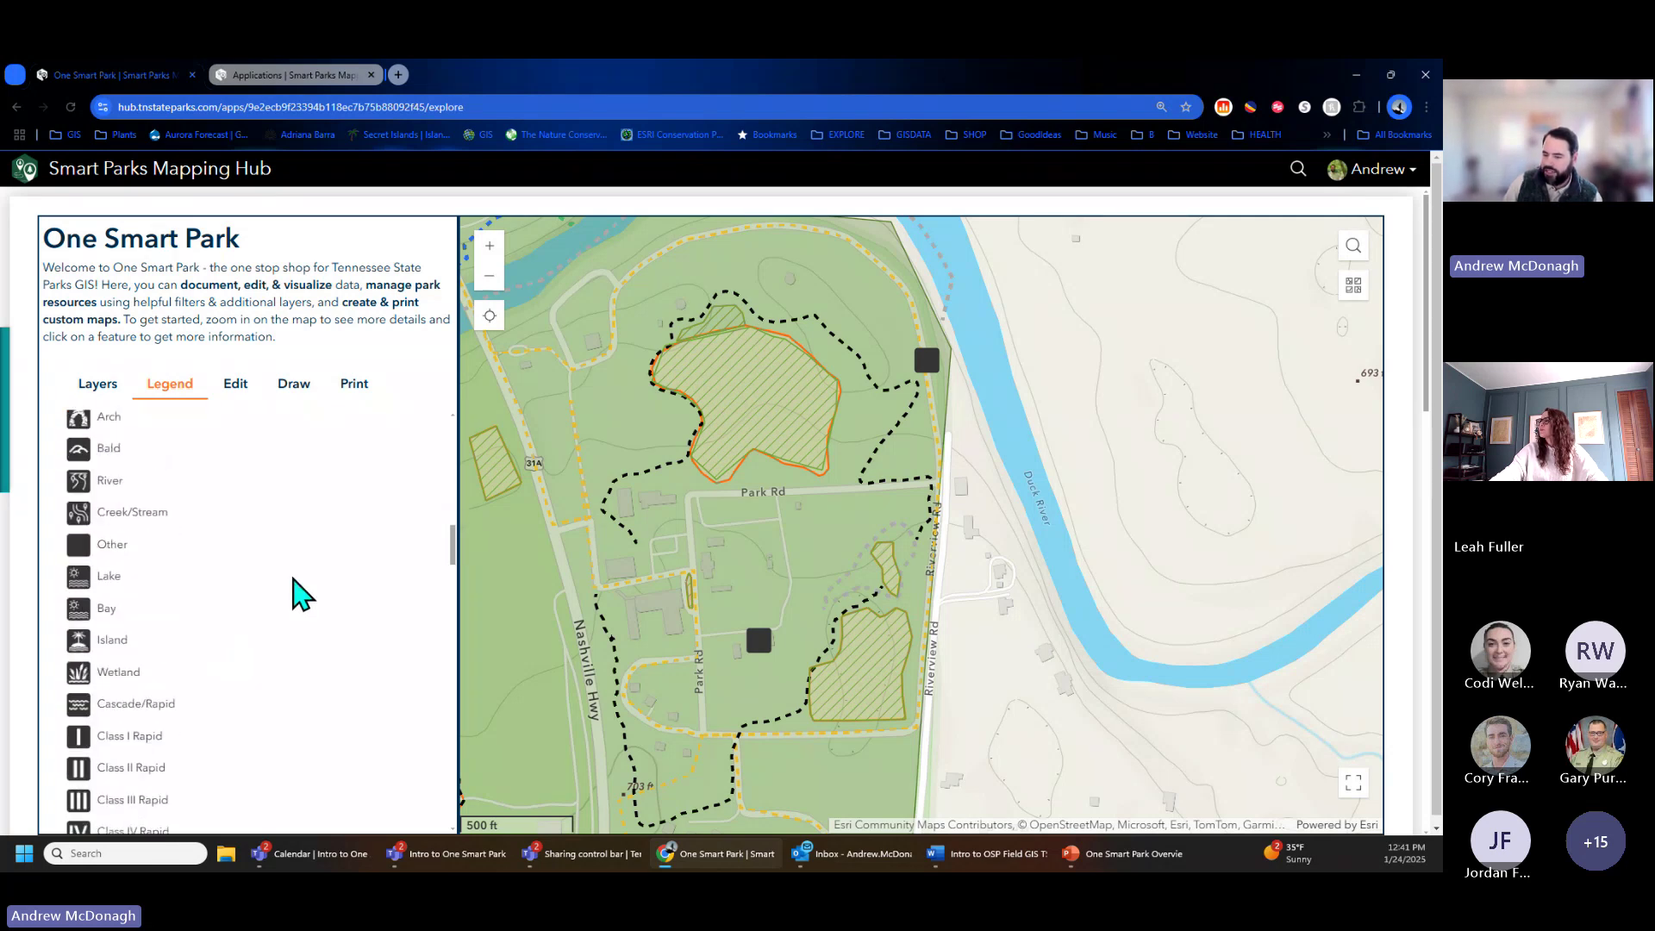
{"action": "scroll", "coordinate": [301, 595], "scroll_direction": "down", "scroll_amount": 10}
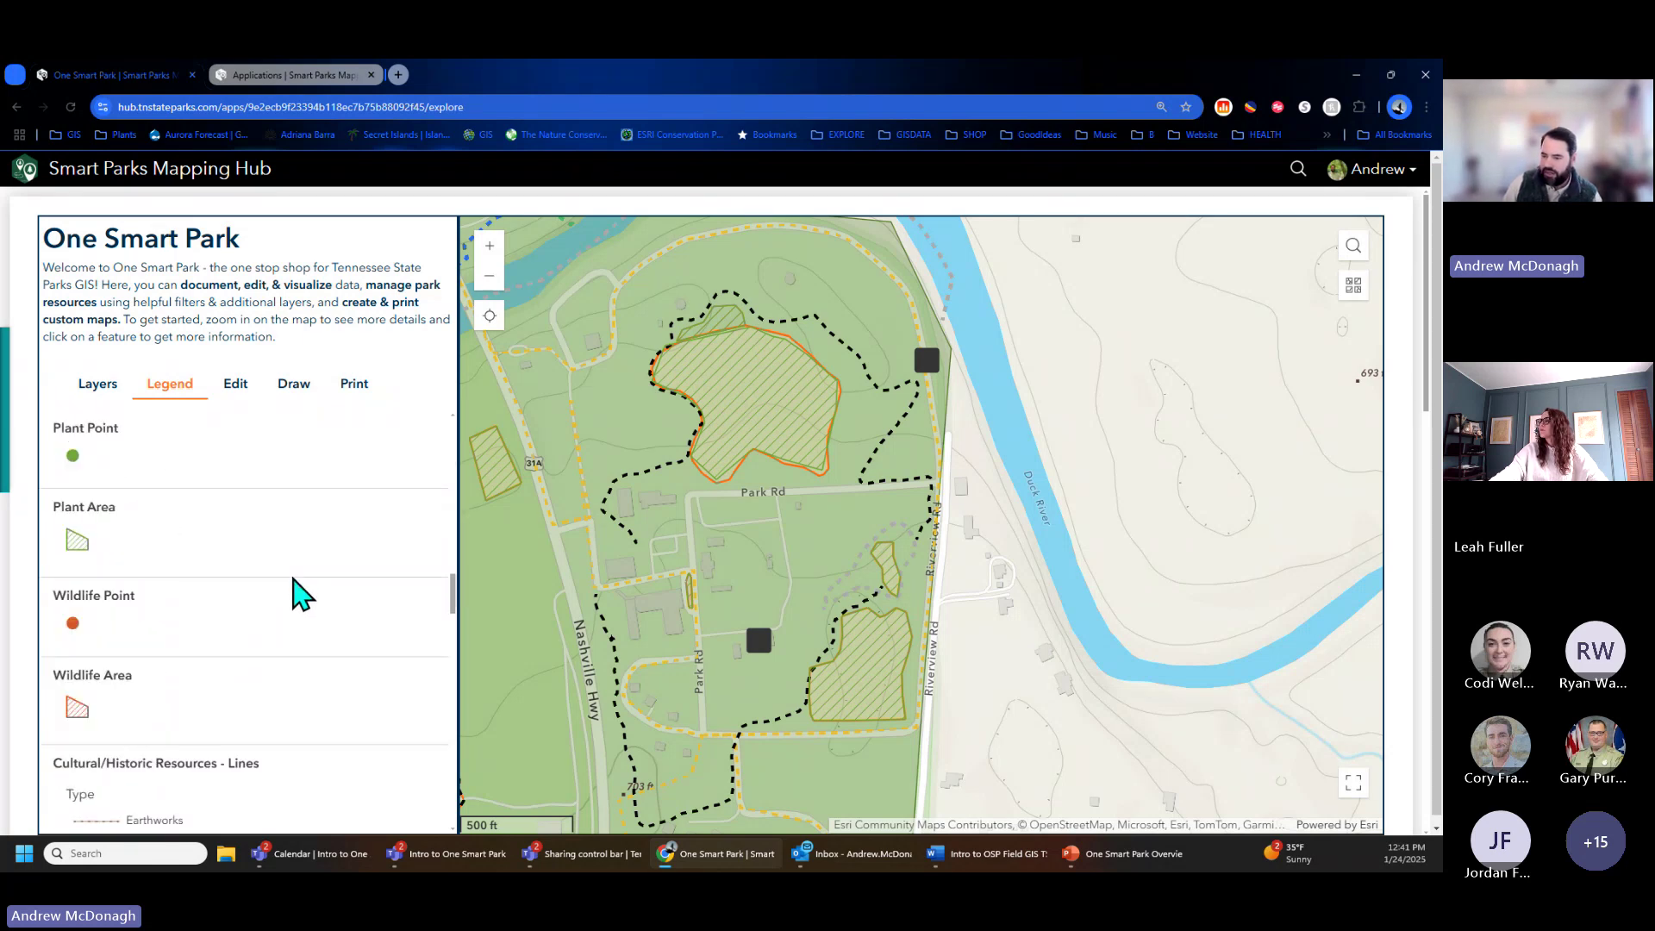
{"action": "scroll", "coordinate": [301, 595], "scroll_direction": "down", "scroll_amount": 4}
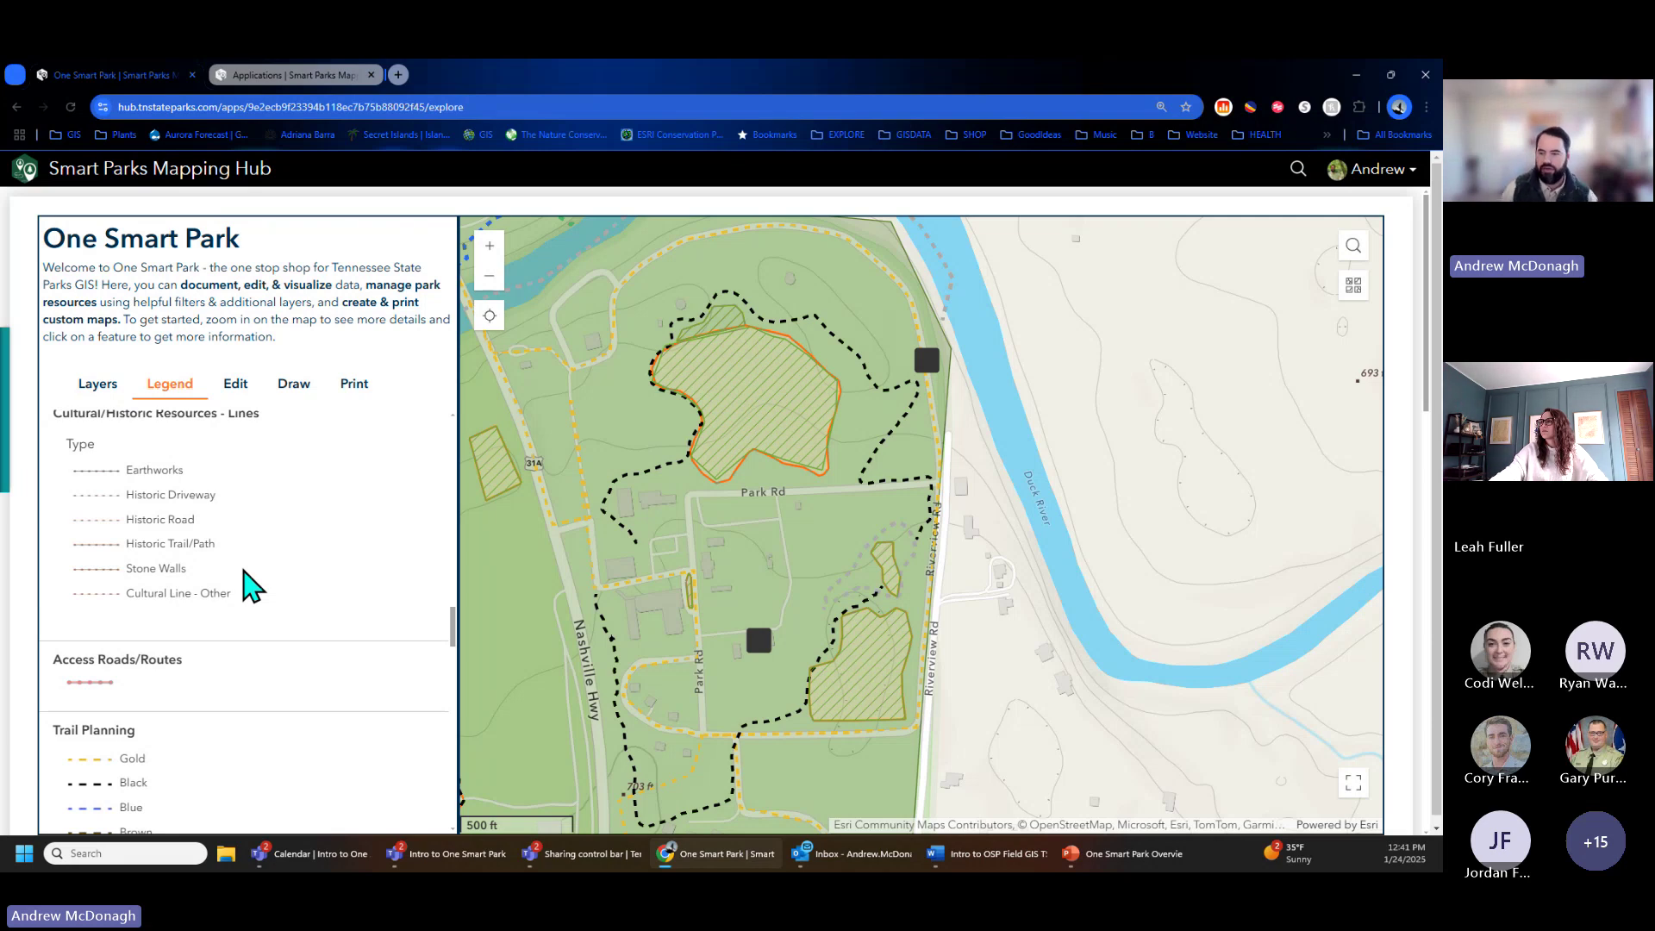
{"action": "scroll", "coordinate": [248, 586], "scroll_direction": "down", "scroll_amount": 10}
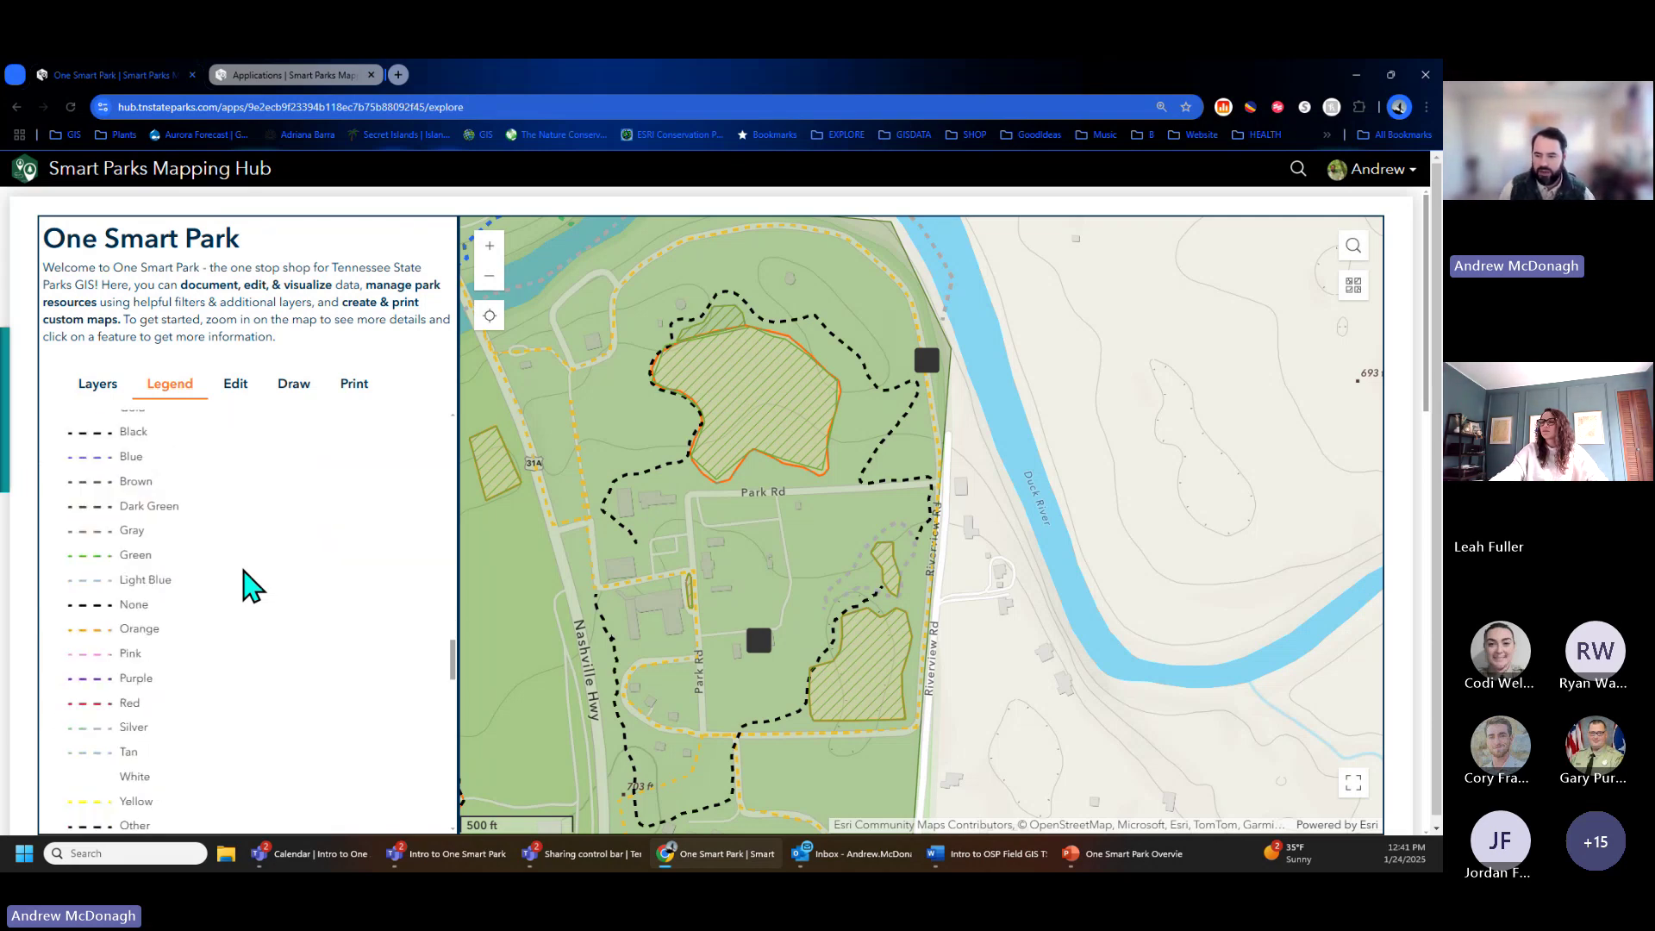
{"action": "scroll", "coordinate": [248, 586], "scroll_direction": "down", "scroll_amount": 6}
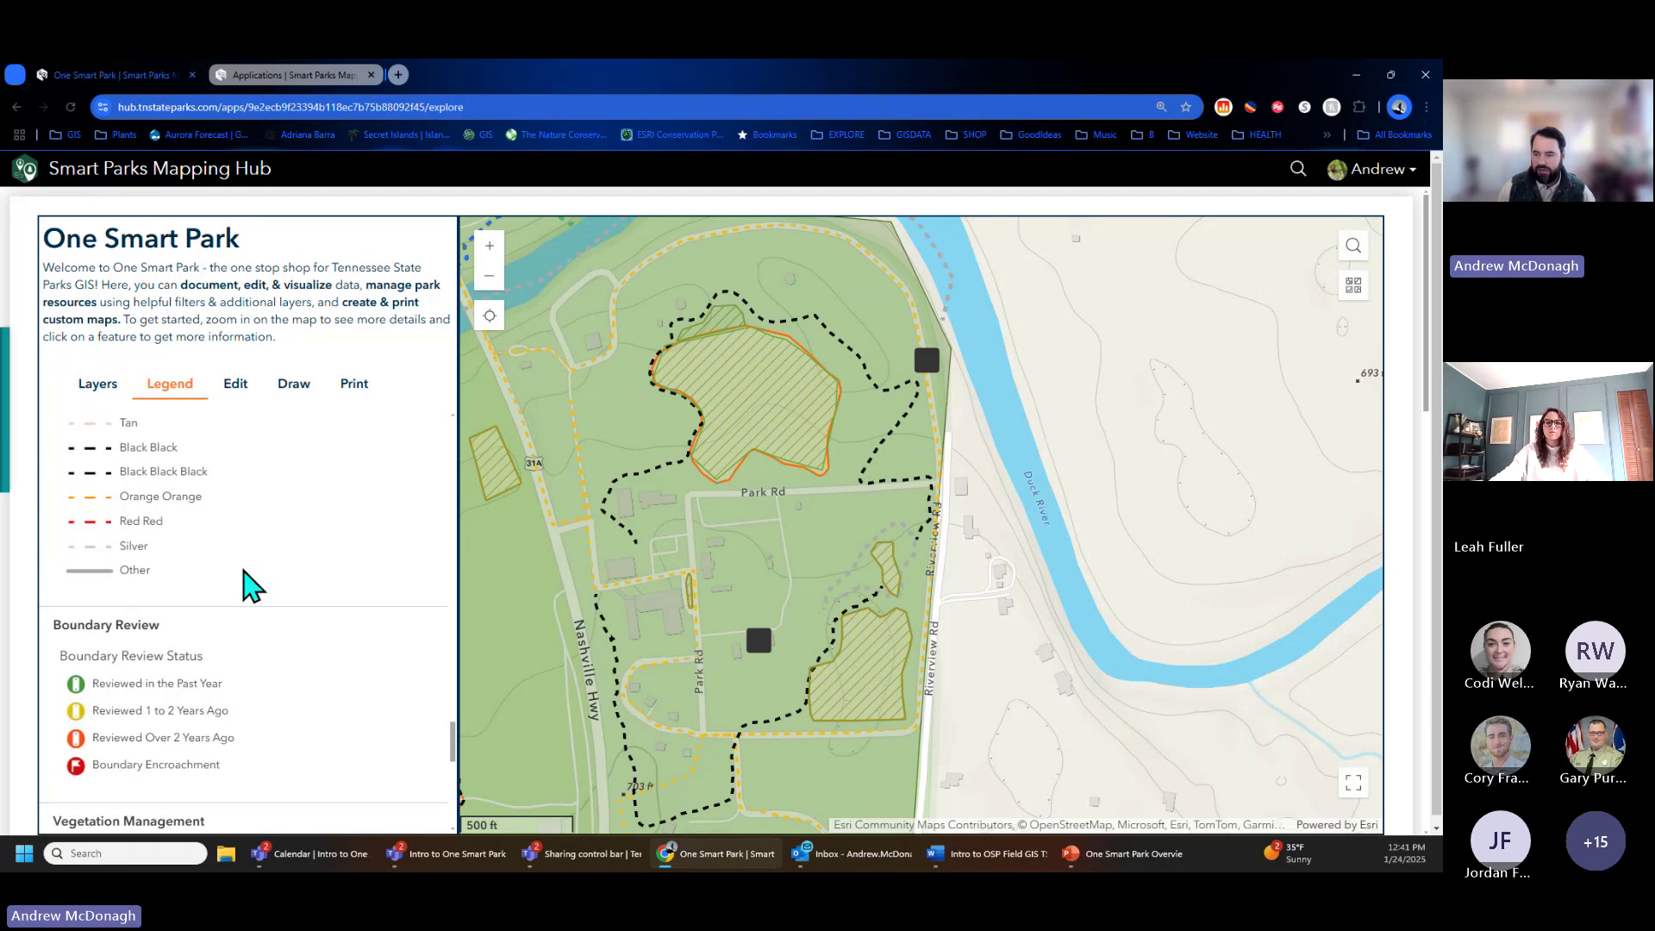
{"action": "scroll", "coordinate": [223, 727], "scroll_direction": "down", "scroll_amount": 1}
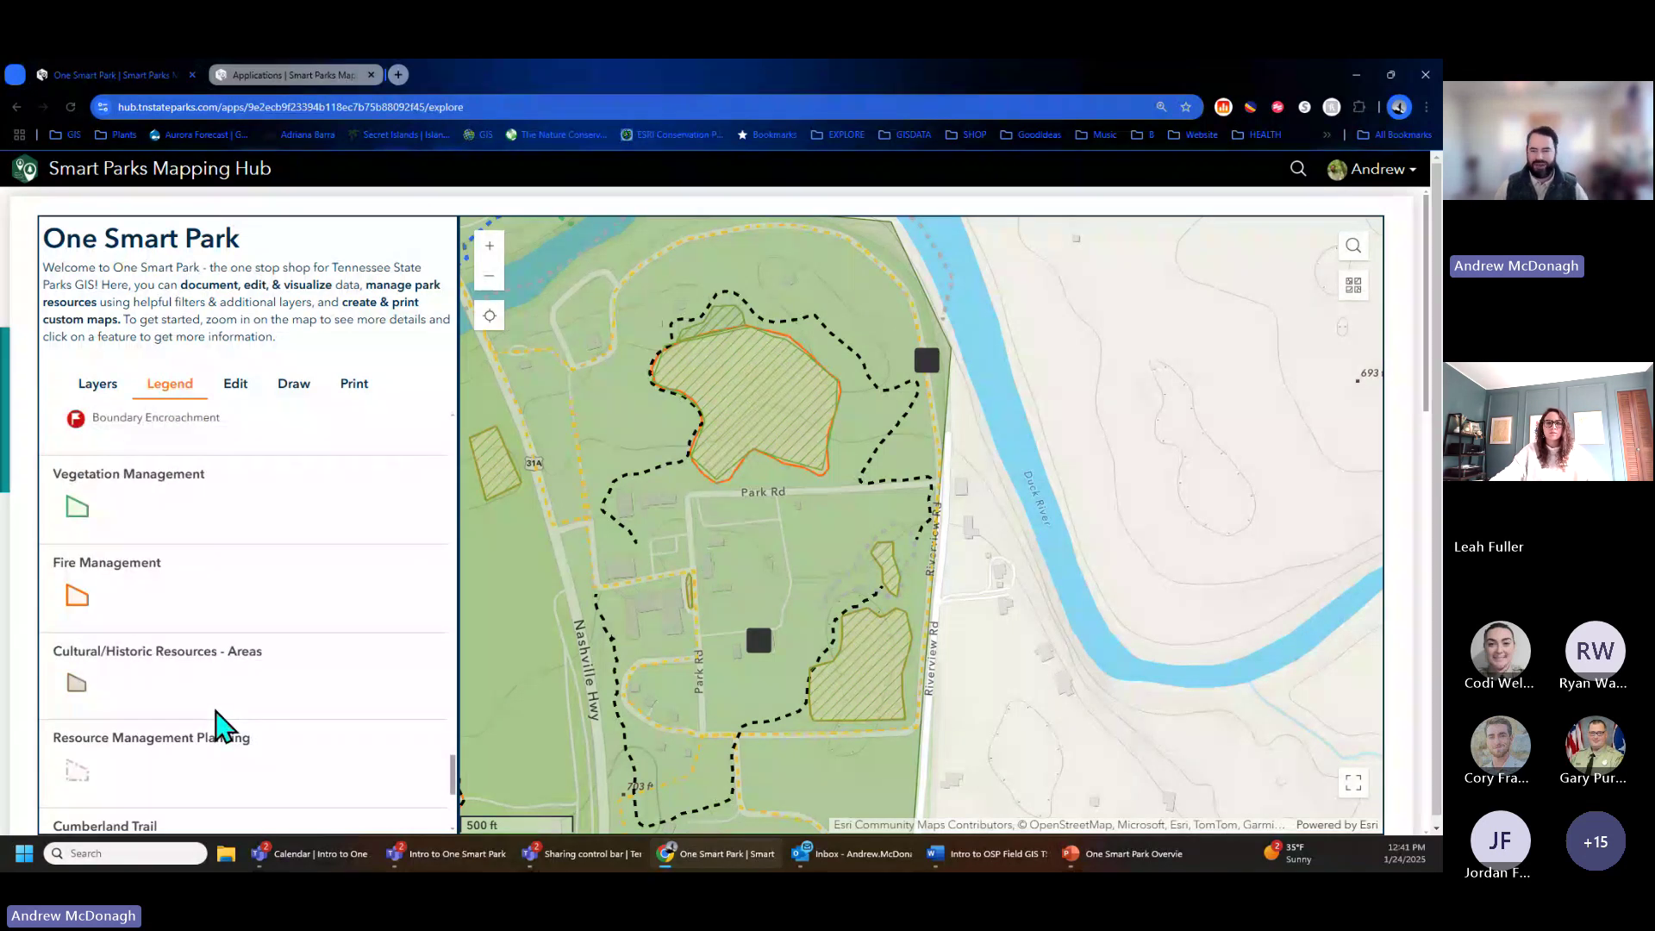
{"action": "scroll", "coordinate": [730, 643], "scroll_direction": "down", "scroll_amount": 2}
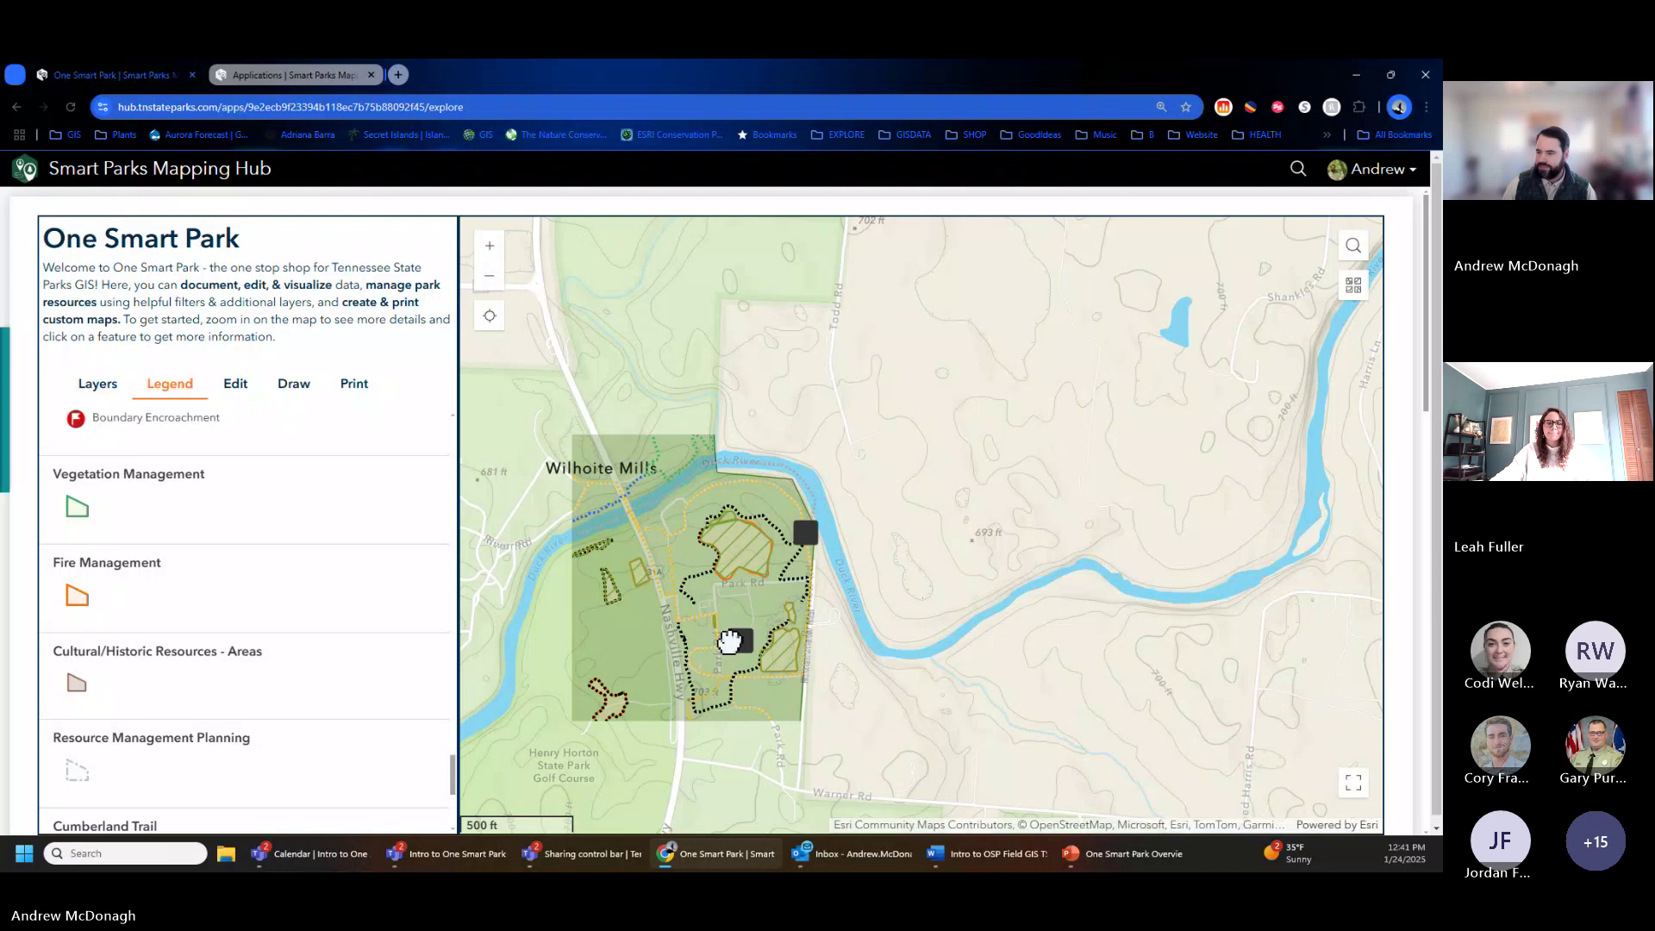
{"action": "left_click", "coordinate": [95, 386]}
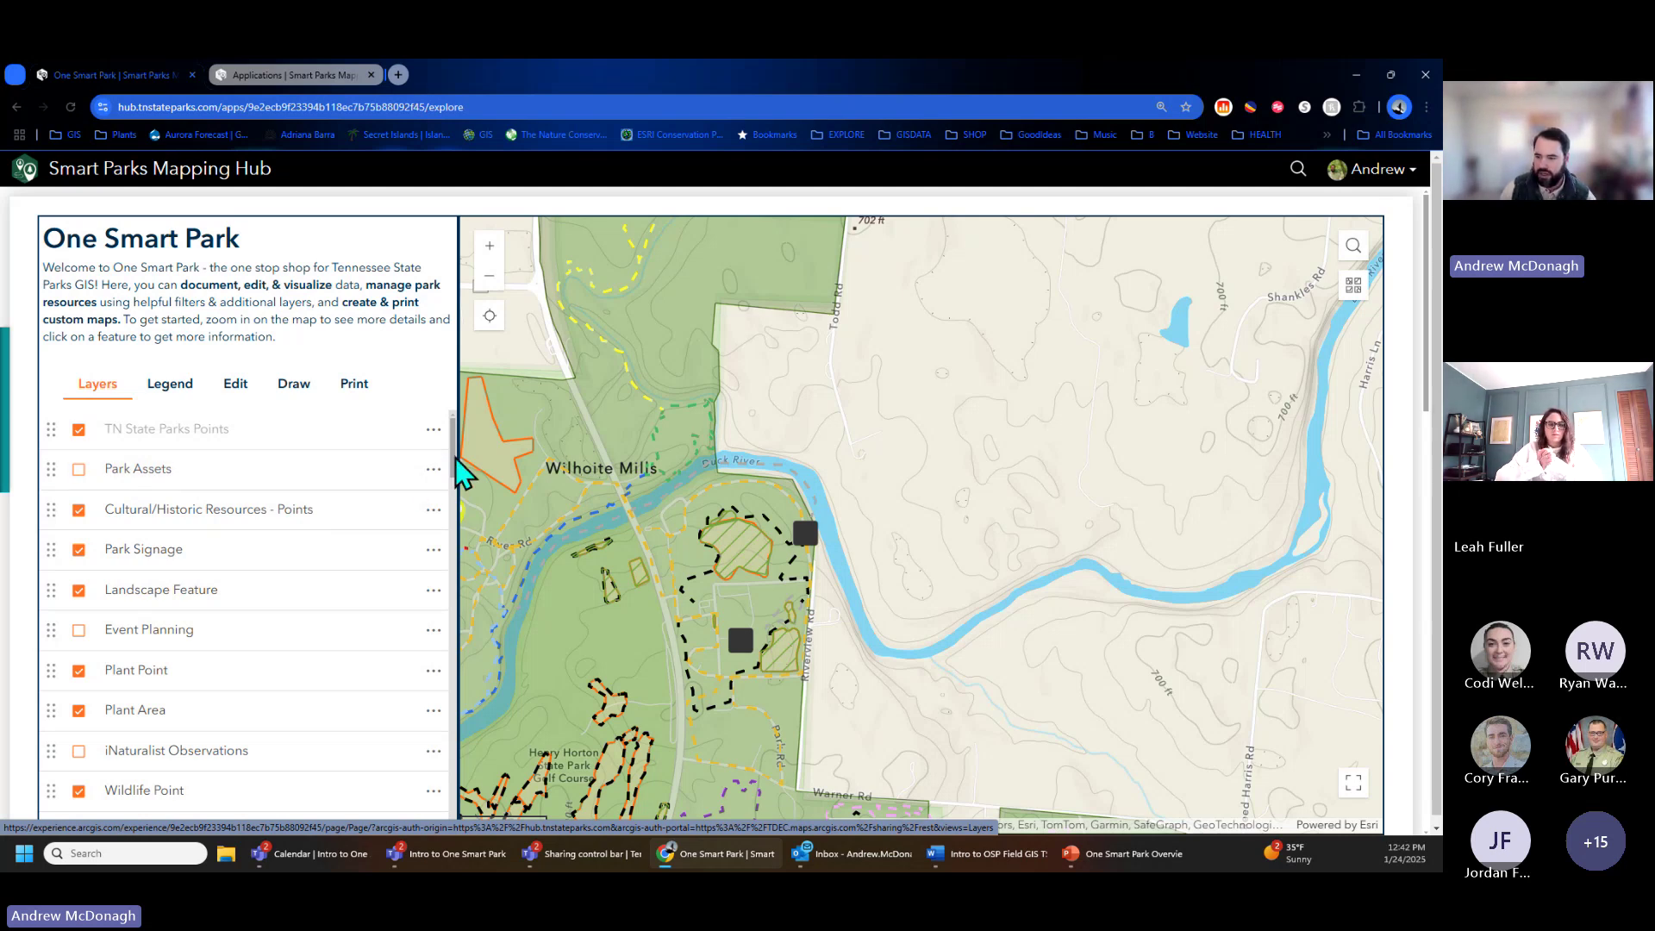
{"action": "left_click_drag", "start_coordinate": [454, 459], "coordinate": [460, 519]}
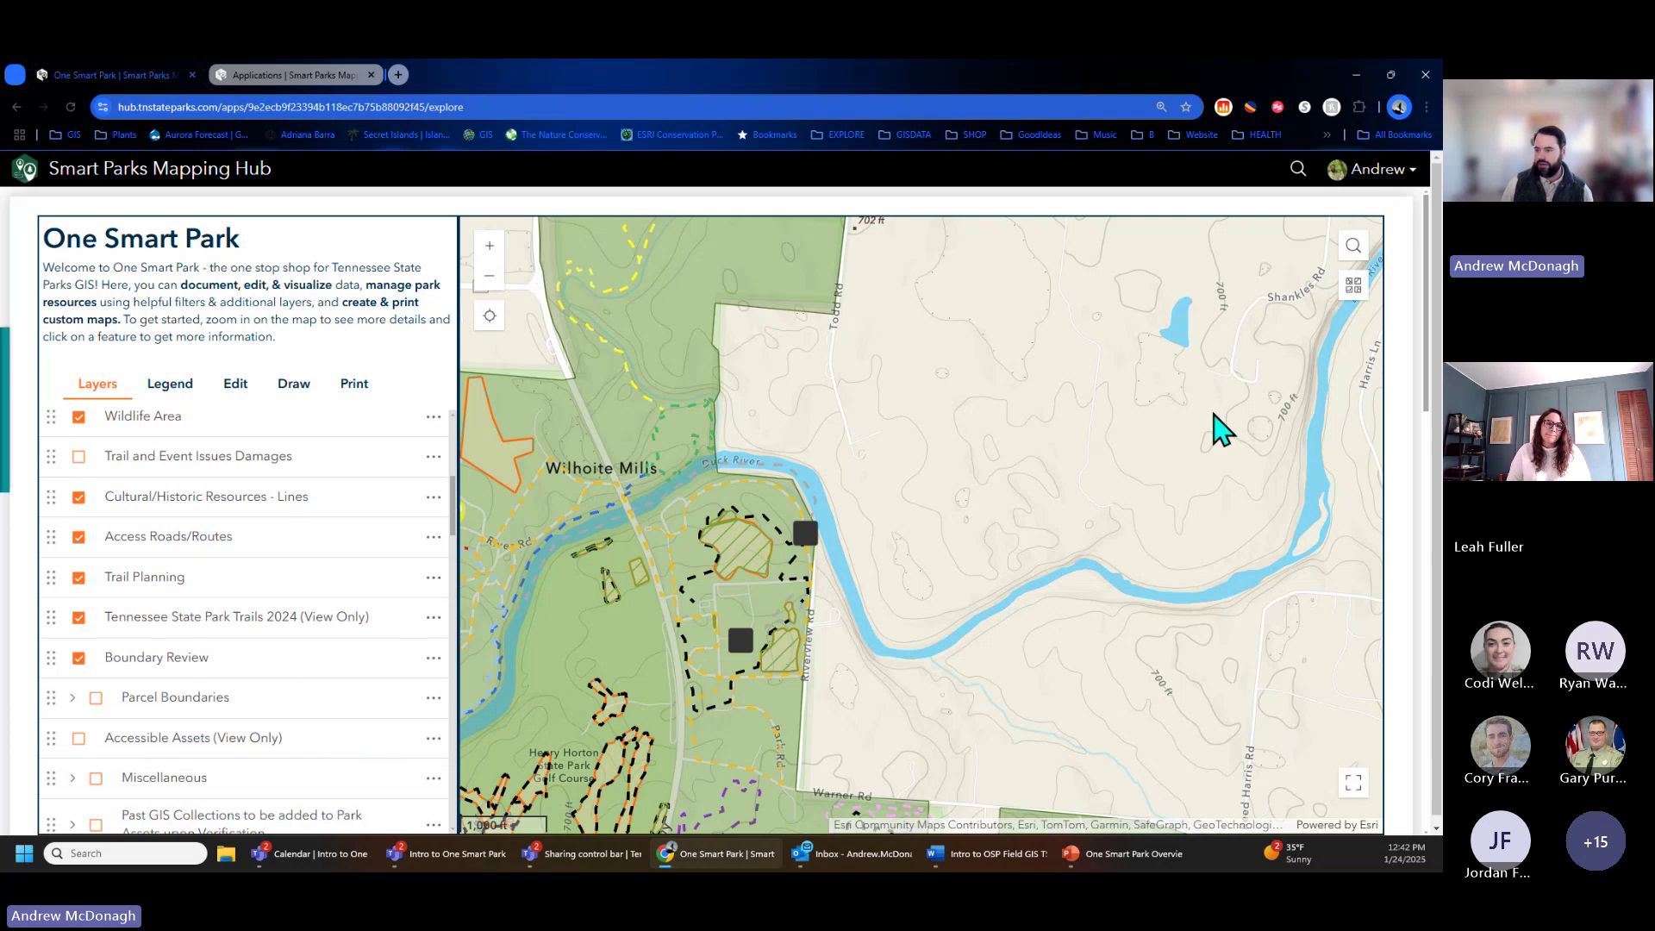
{"action": "left_click", "coordinate": [239, 385]}
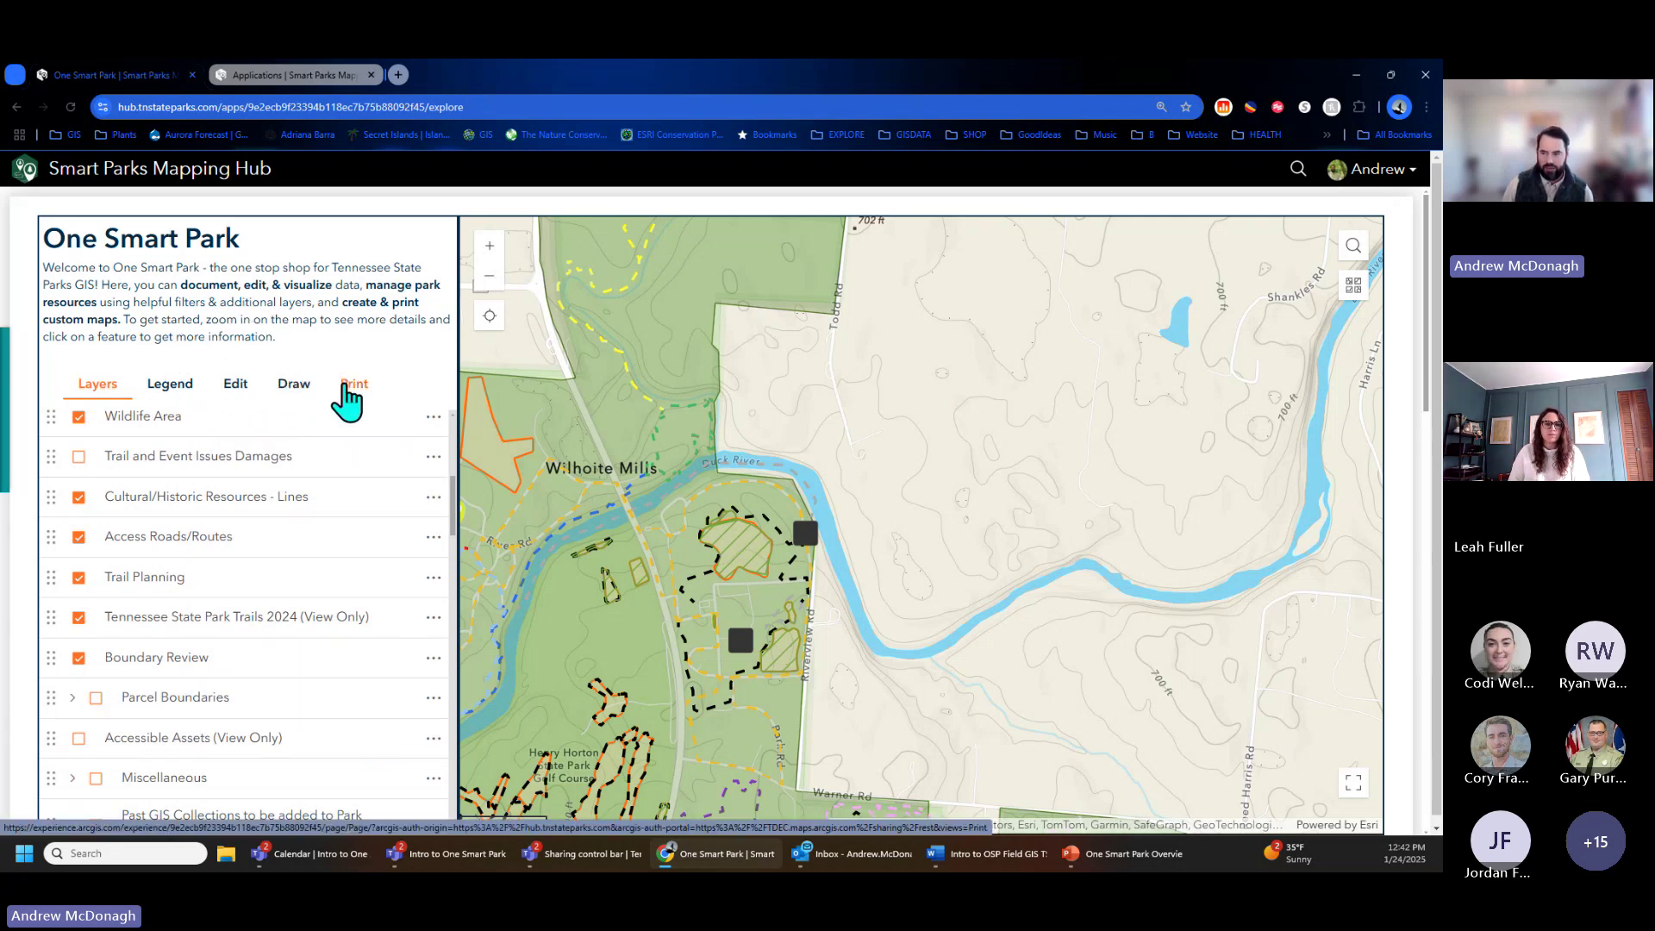
Switch the basemap to Firefly Imagery Hybrid and inspect the buildings and pool around Park Rd on the imagery.
{"action": "left_click", "coordinate": [1355, 288]}
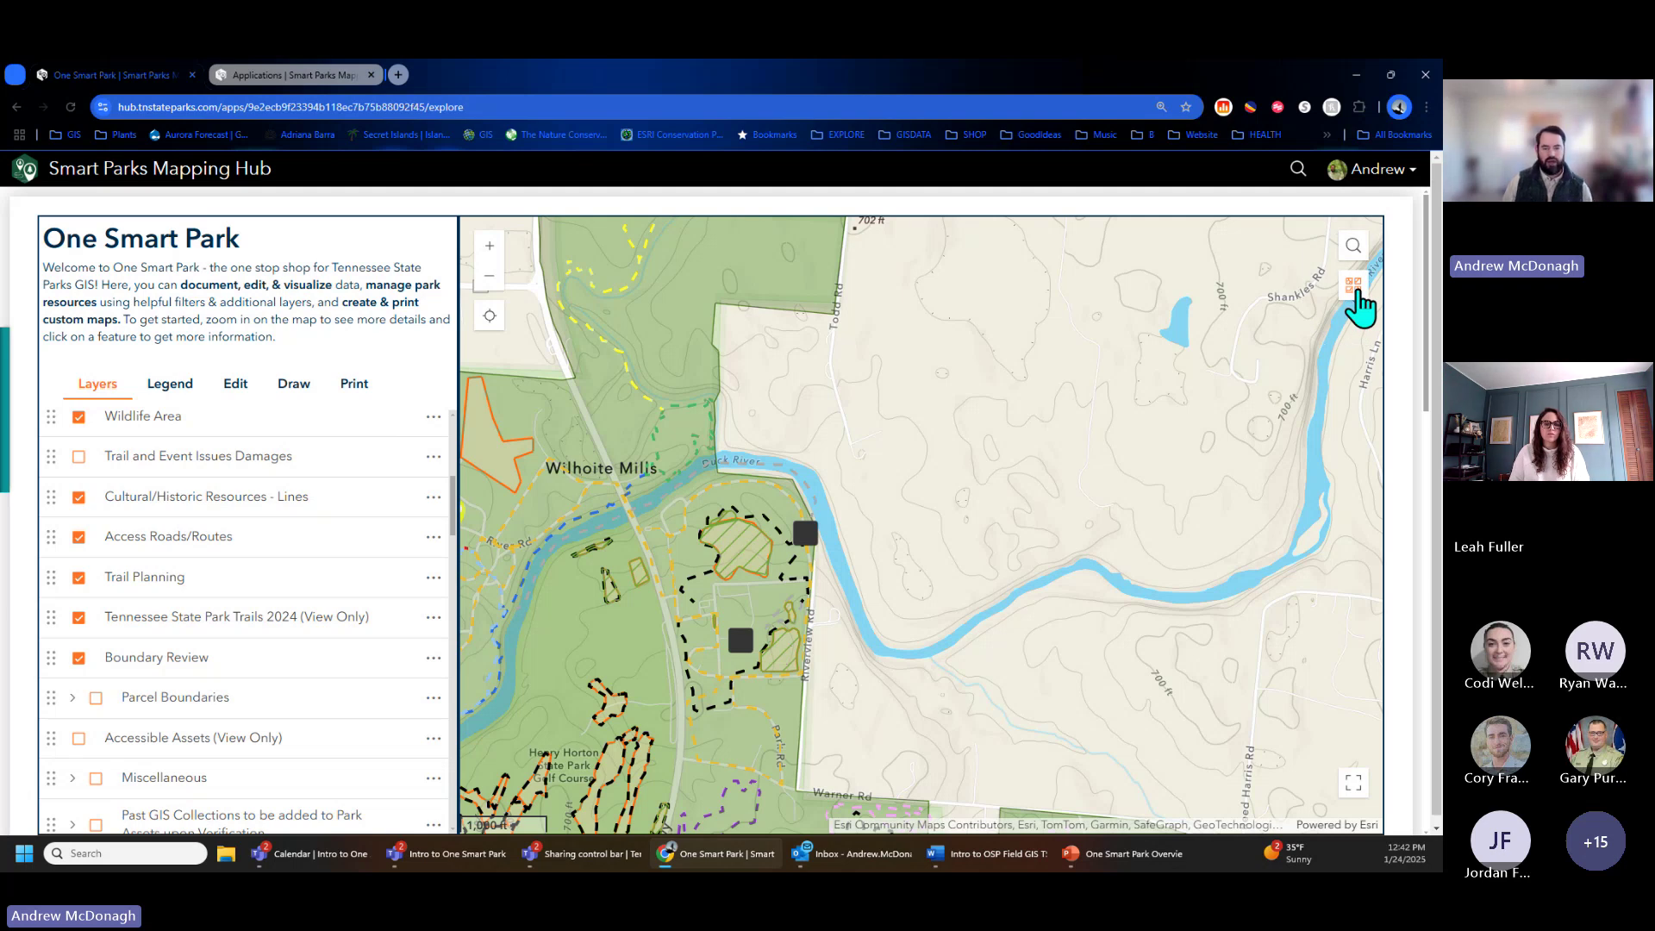
{"action": "left_click", "coordinate": [1357, 290]}
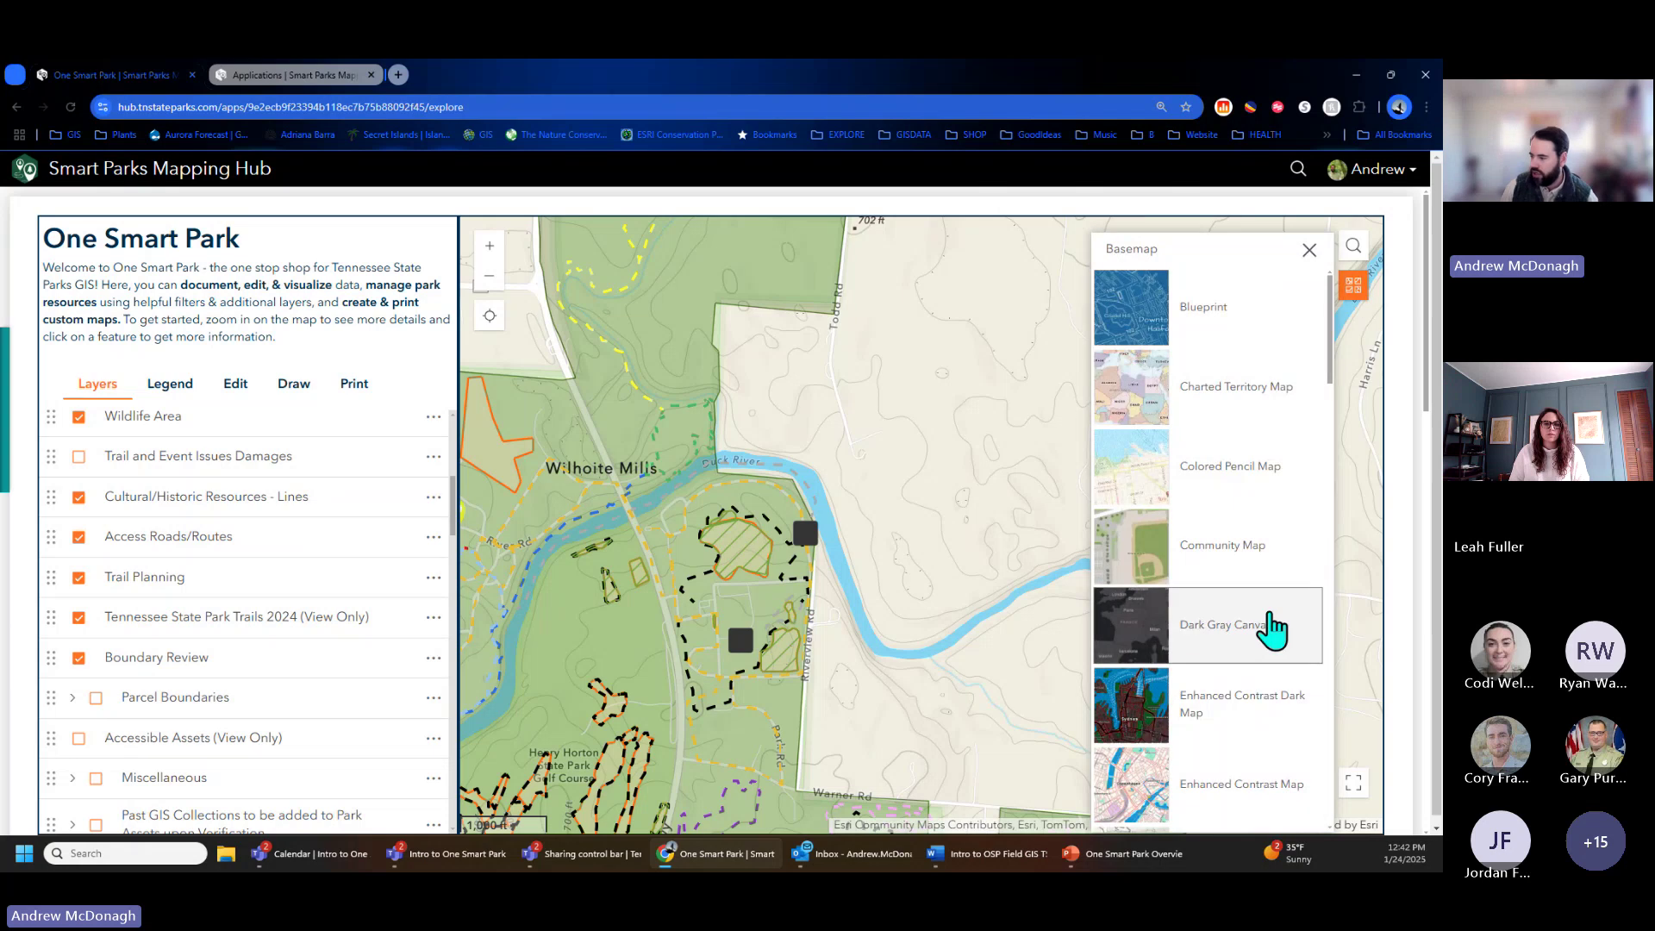
{"action": "scroll", "coordinate": [1267, 628], "scroll_direction": "down", "scroll_amount": 3}
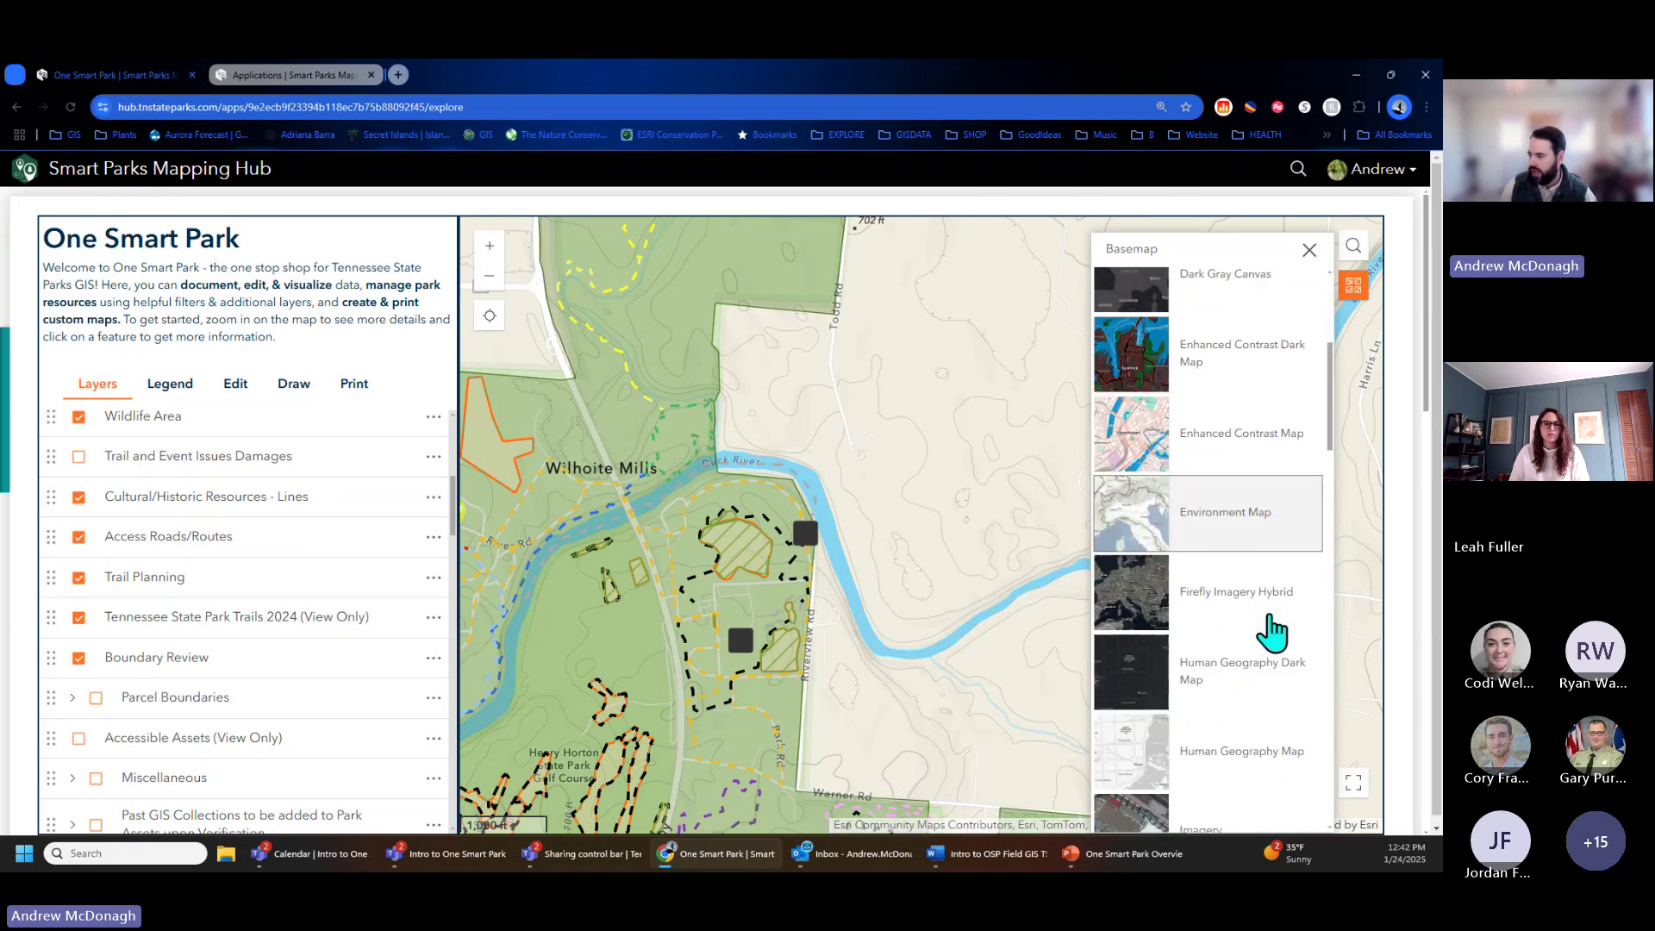
{"action": "left_click", "coordinate": [1151, 608]}
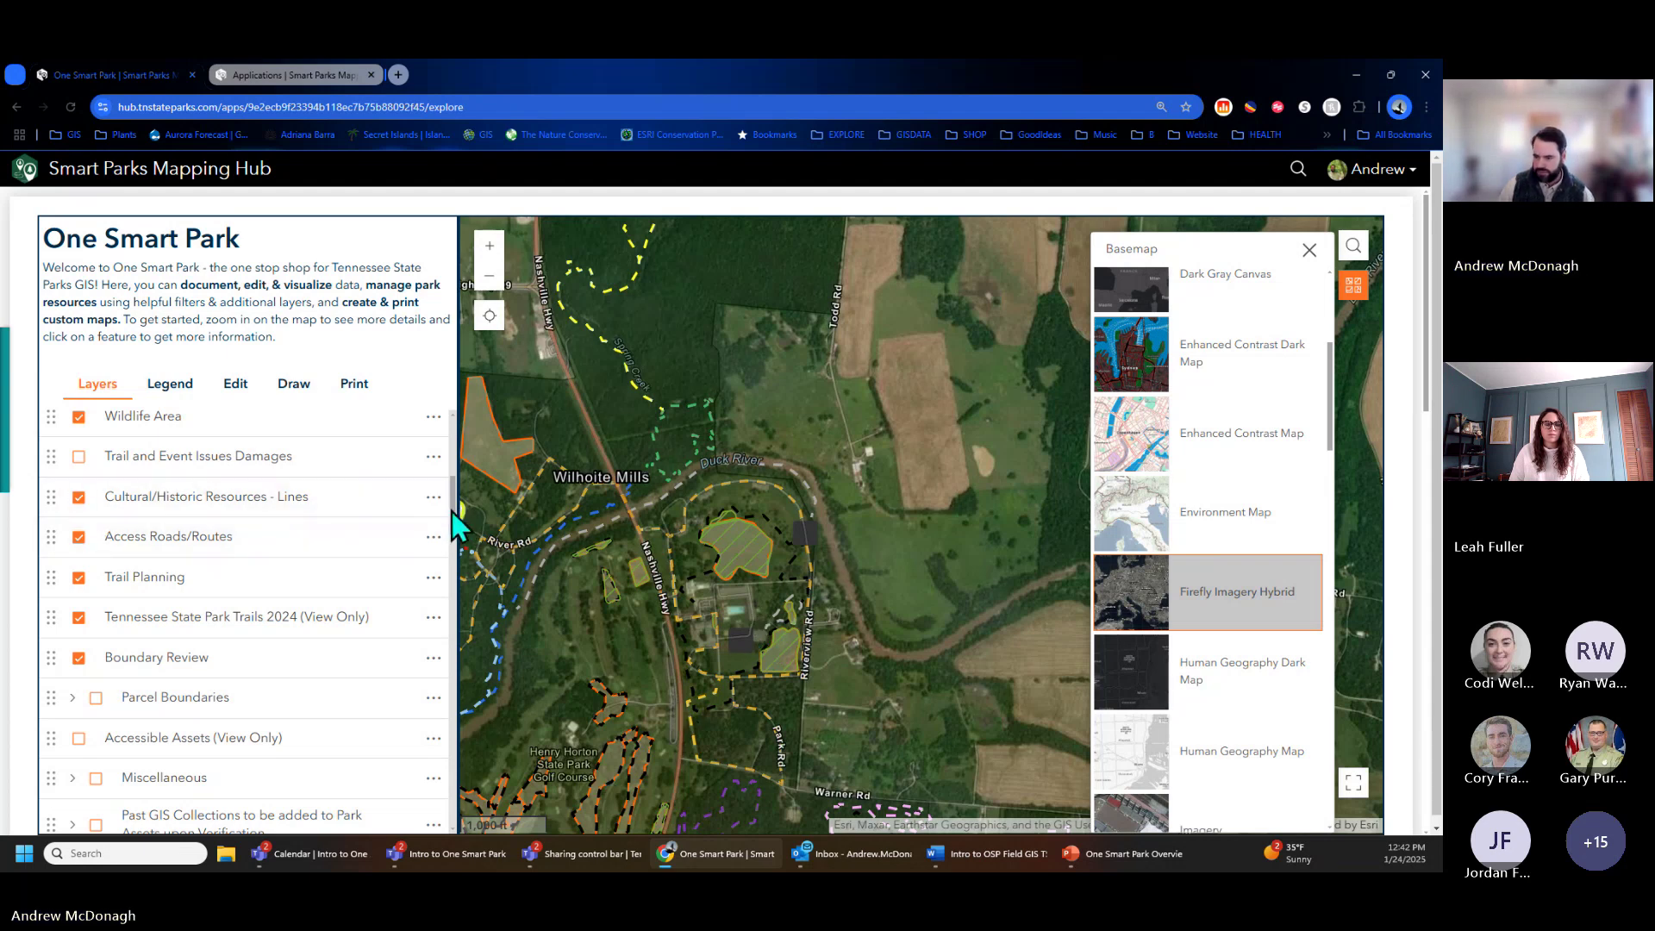
{"action": "left_click_drag", "start_coordinate": [687, 676], "coordinate": [701, 591]}
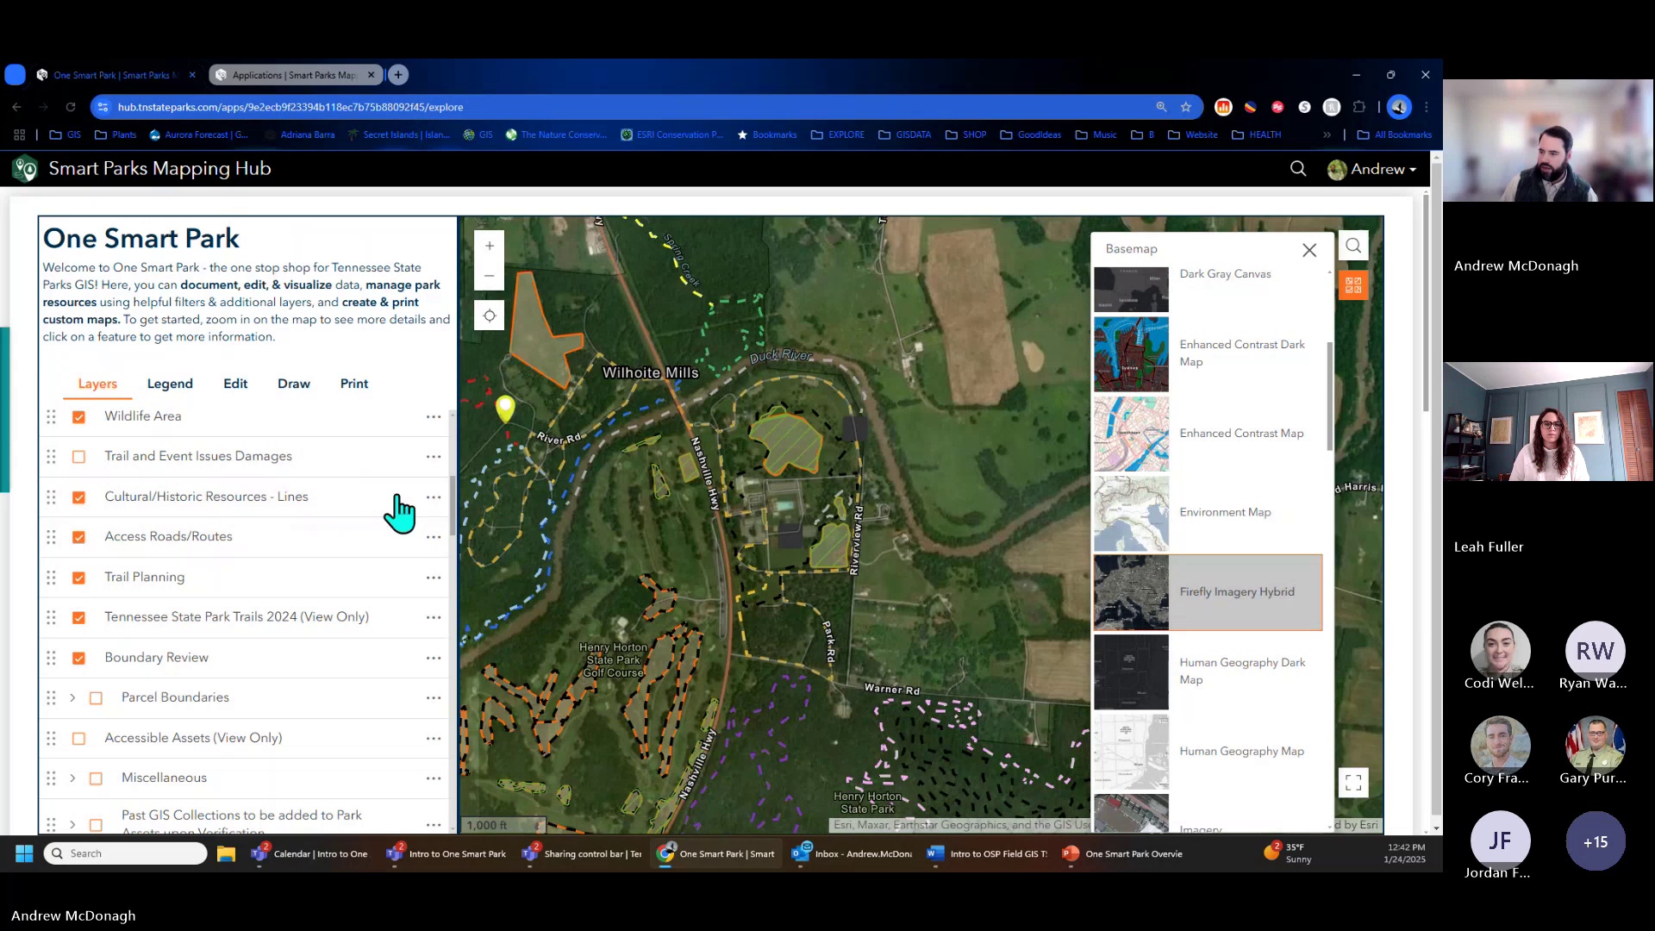
{"action": "scroll", "coordinate": [575, 556], "scroll_direction": "up", "scroll_amount": 2}
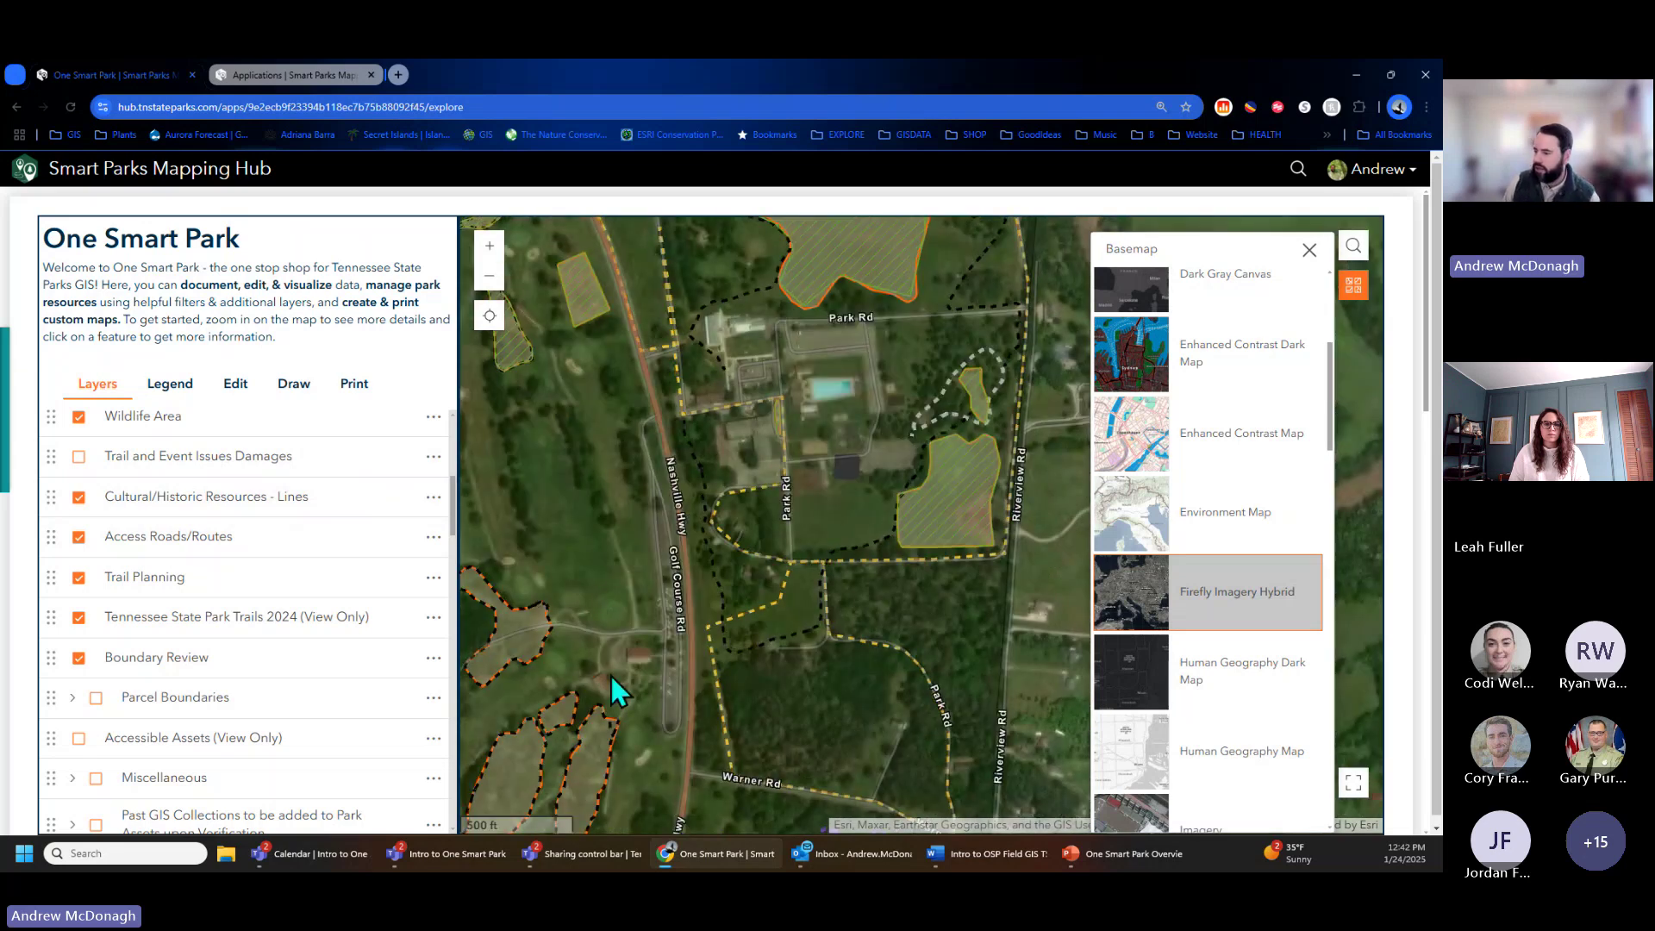
{"action": "scroll", "coordinate": [750, 530], "scroll_direction": "up", "scroll_amount": 4}
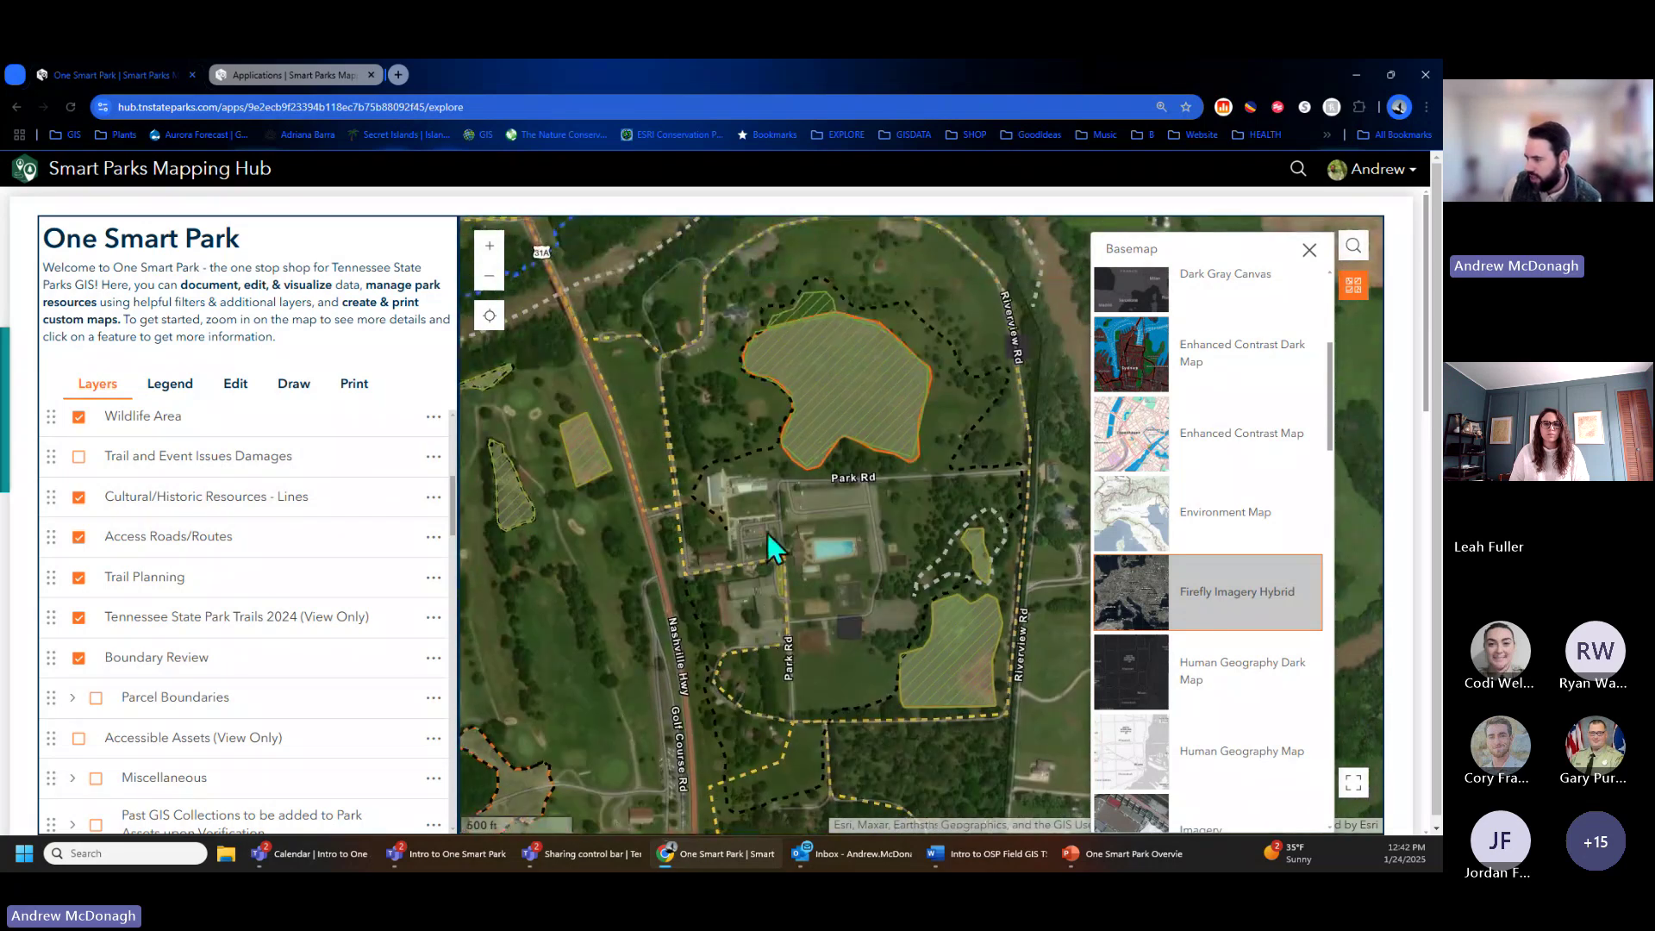
{"action": "scroll", "coordinate": [761, 526], "scroll_direction": "down", "scroll_amount": 2}
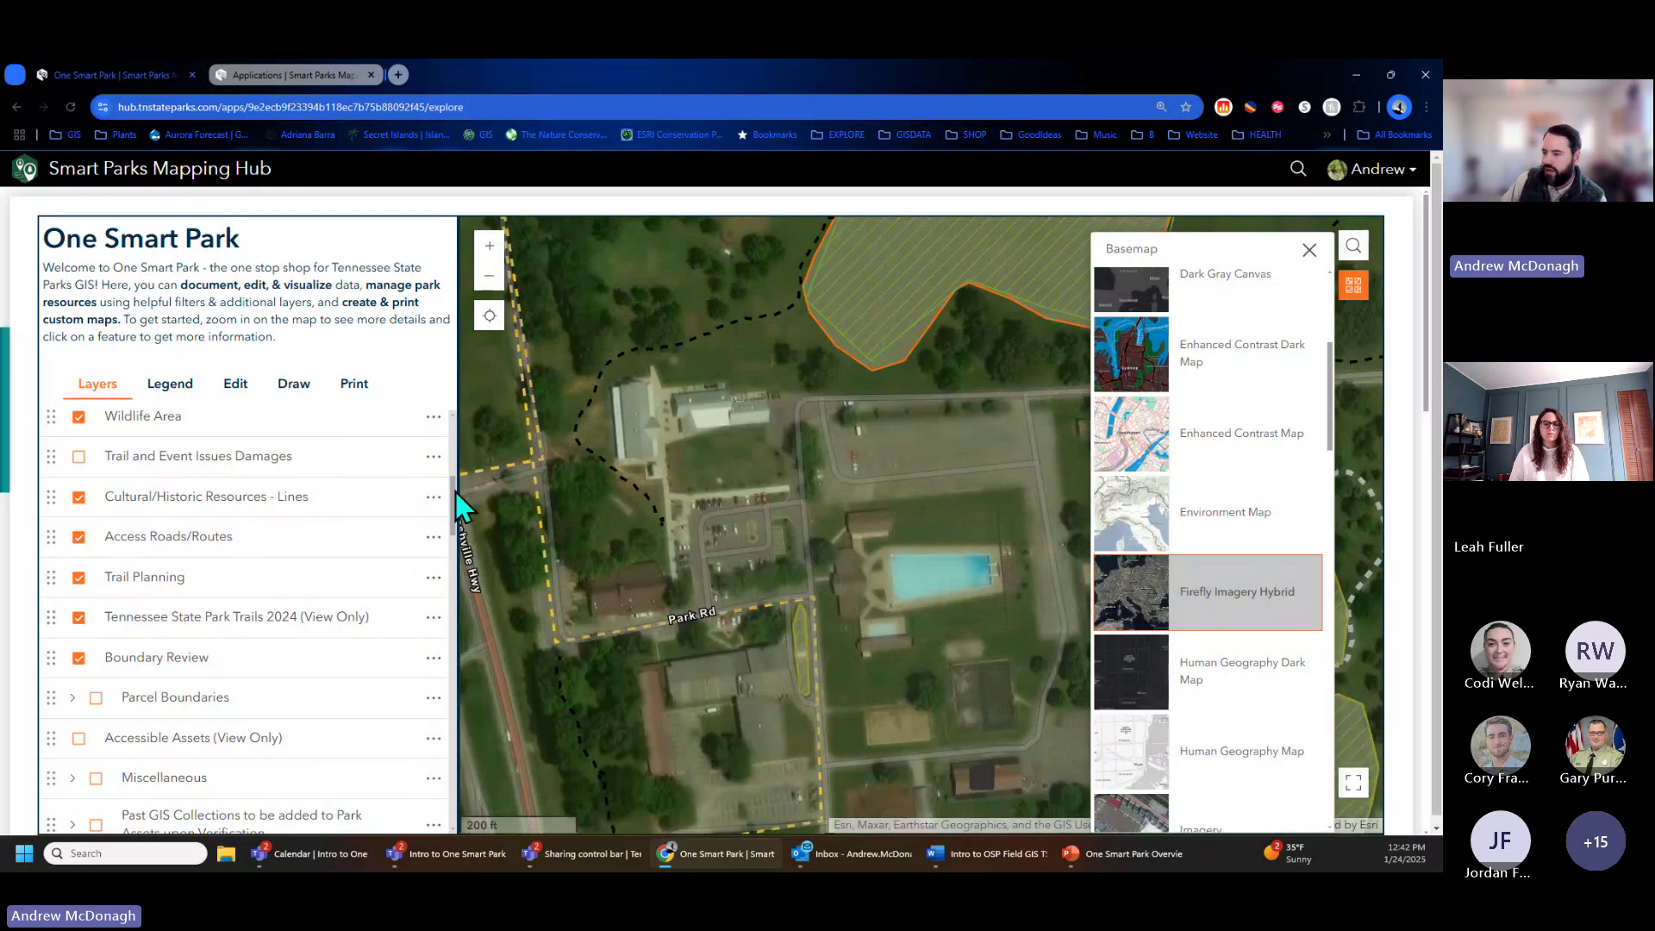
Turn on the Adjacent TDEC Parcels Fall 2024 layer from further down the layer list.
{"action": "left_click_drag", "start_coordinate": [453, 499], "coordinate": [452, 581]}
{"action": "left_click", "coordinate": [291, 527]}
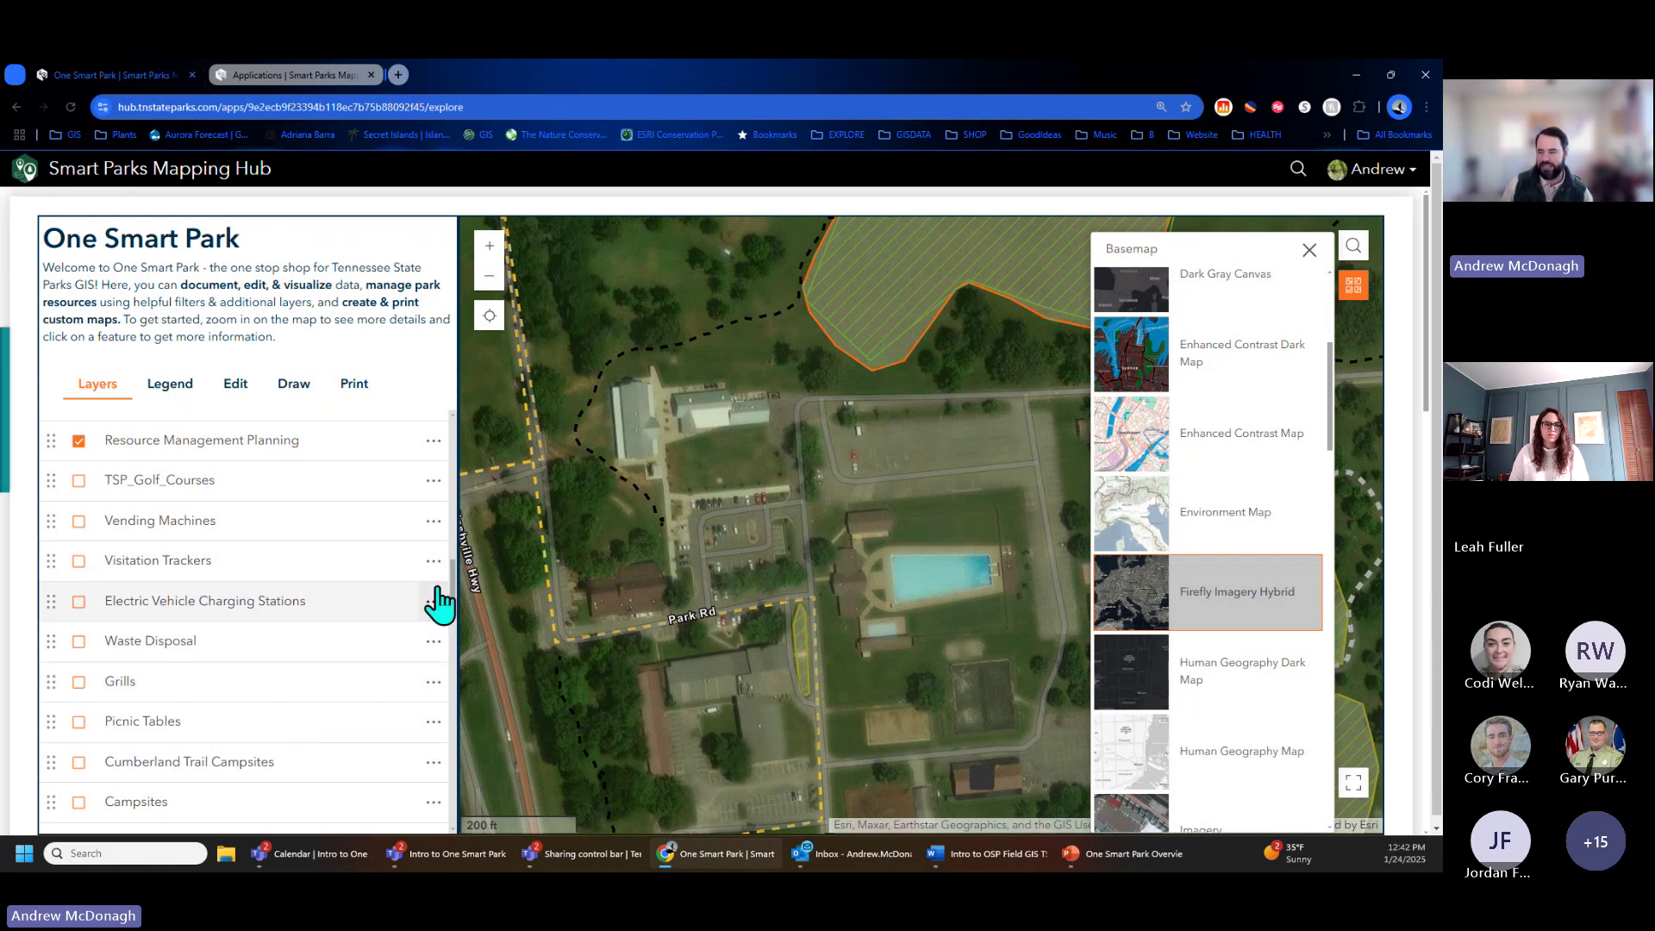
{"action": "left_click_drag", "start_coordinate": [453, 598], "coordinate": [445, 659]}
{"action": "scroll", "coordinate": [443, 660], "scroll_direction": "up", "scroll_amount": 1}
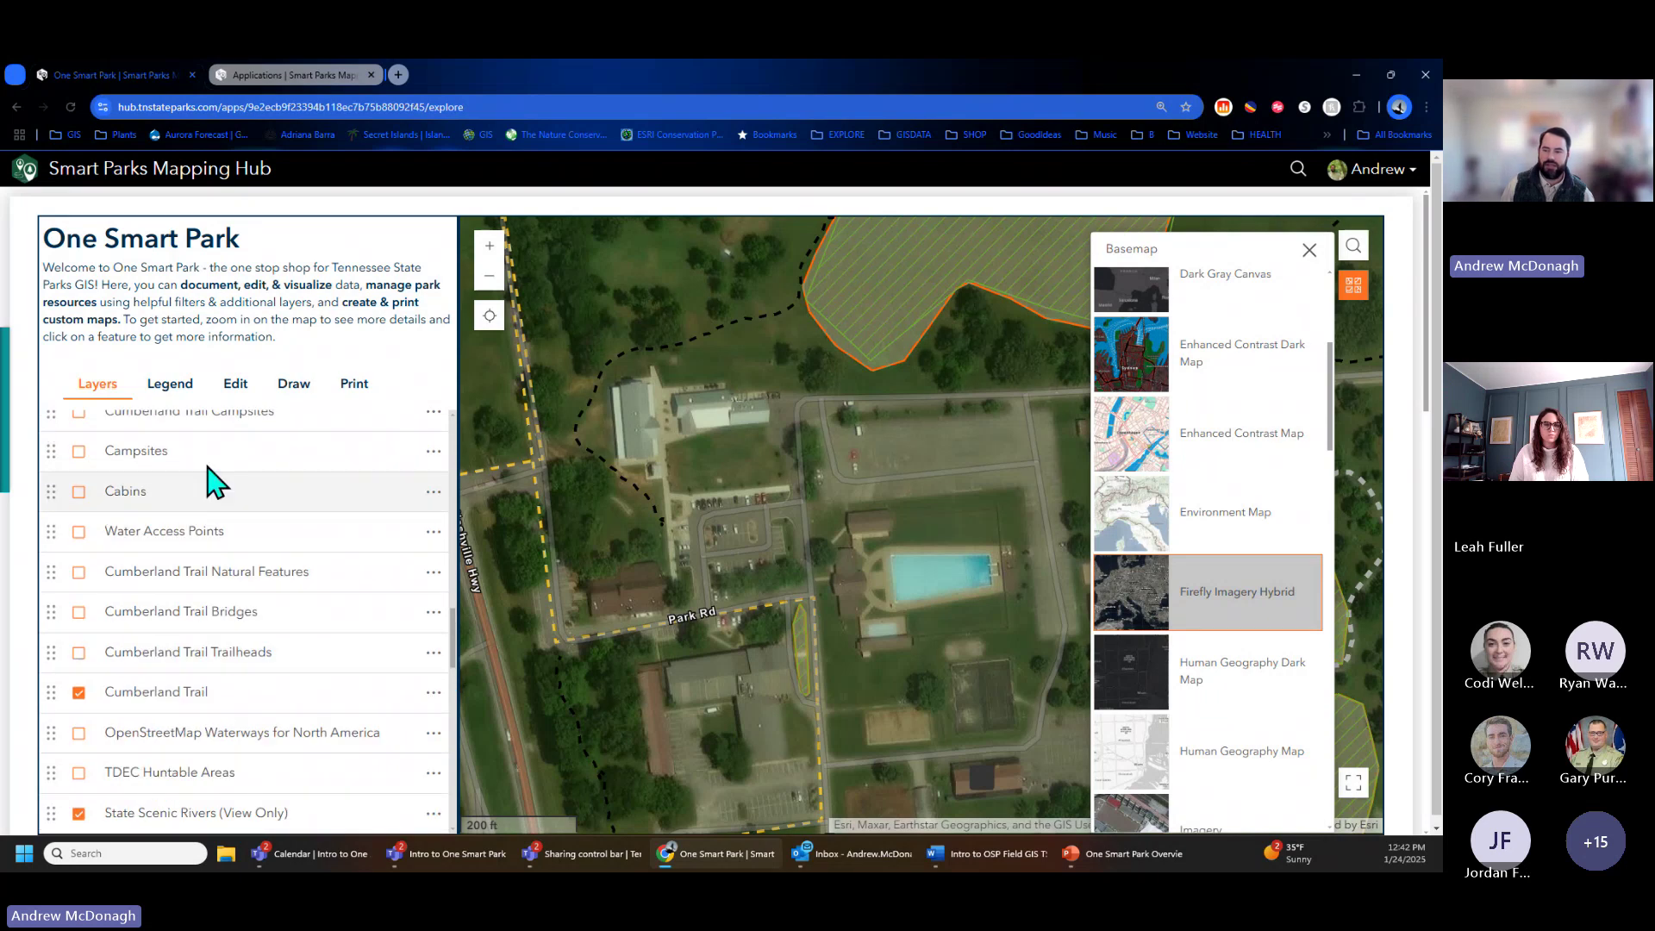
{"action": "left_click_drag", "start_coordinate": [456, 661], "coordinate": [457, 712]}
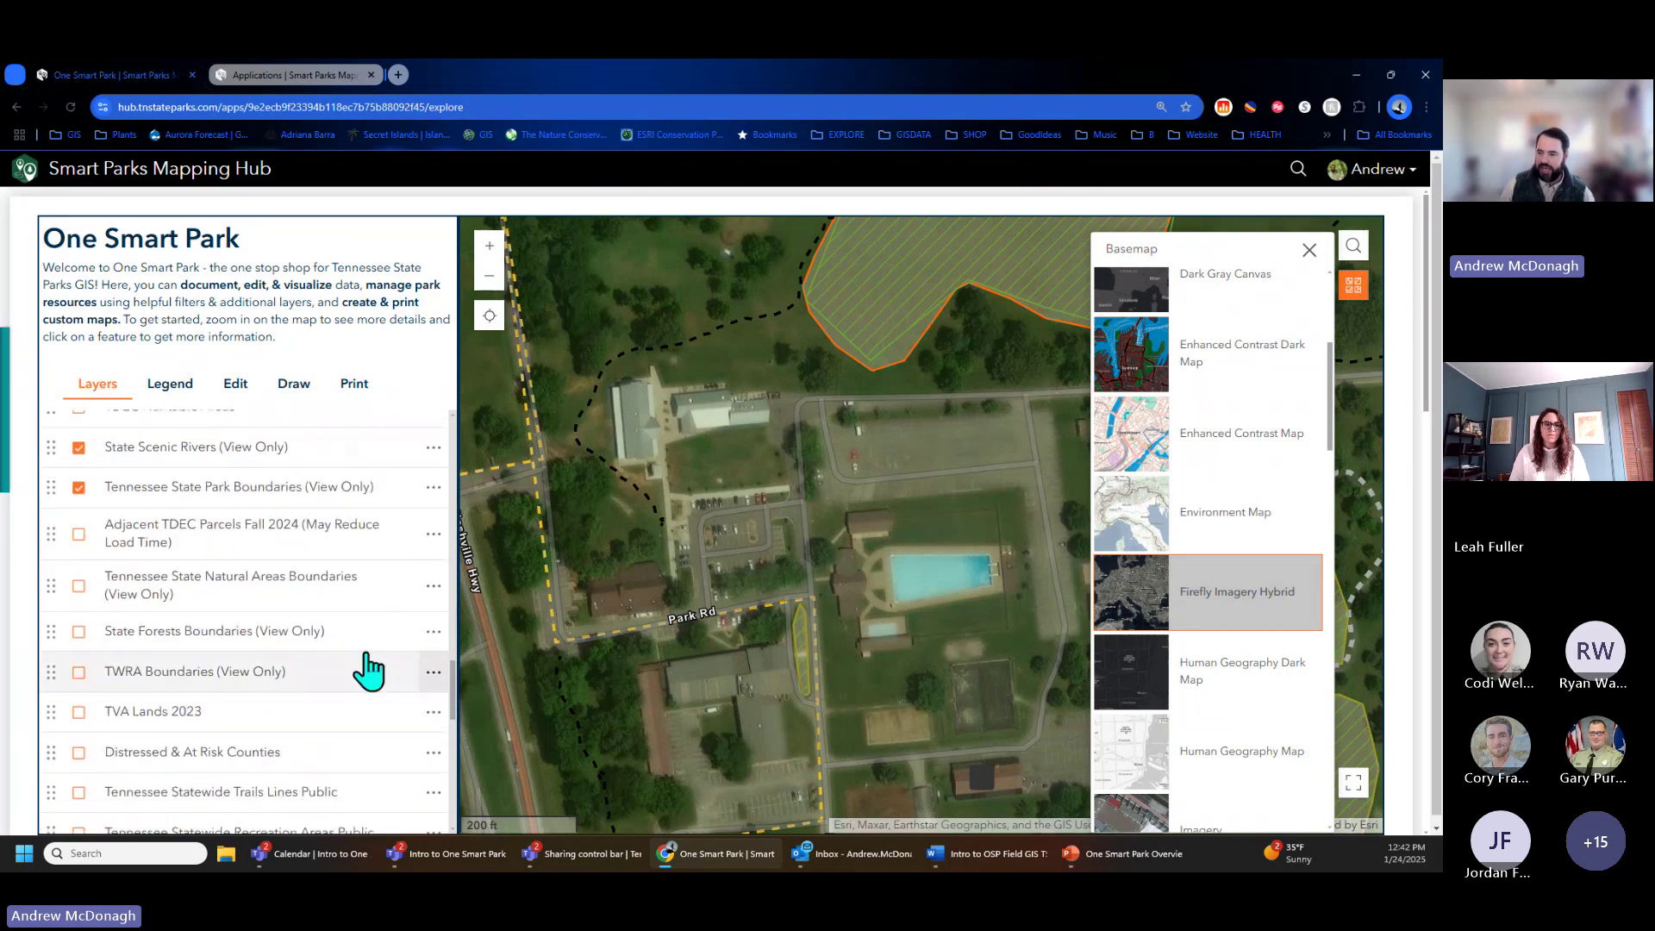
{"action": "left_click", "coordinate": [106, 536]}
View the parcel and ownership details of the adjacent parcel south of the park near Clay Hill, and dismiss them.
{"action": "scroll", "coordinate": [602, 671], "scroll_direction": "down", "scroll_amount": 3}
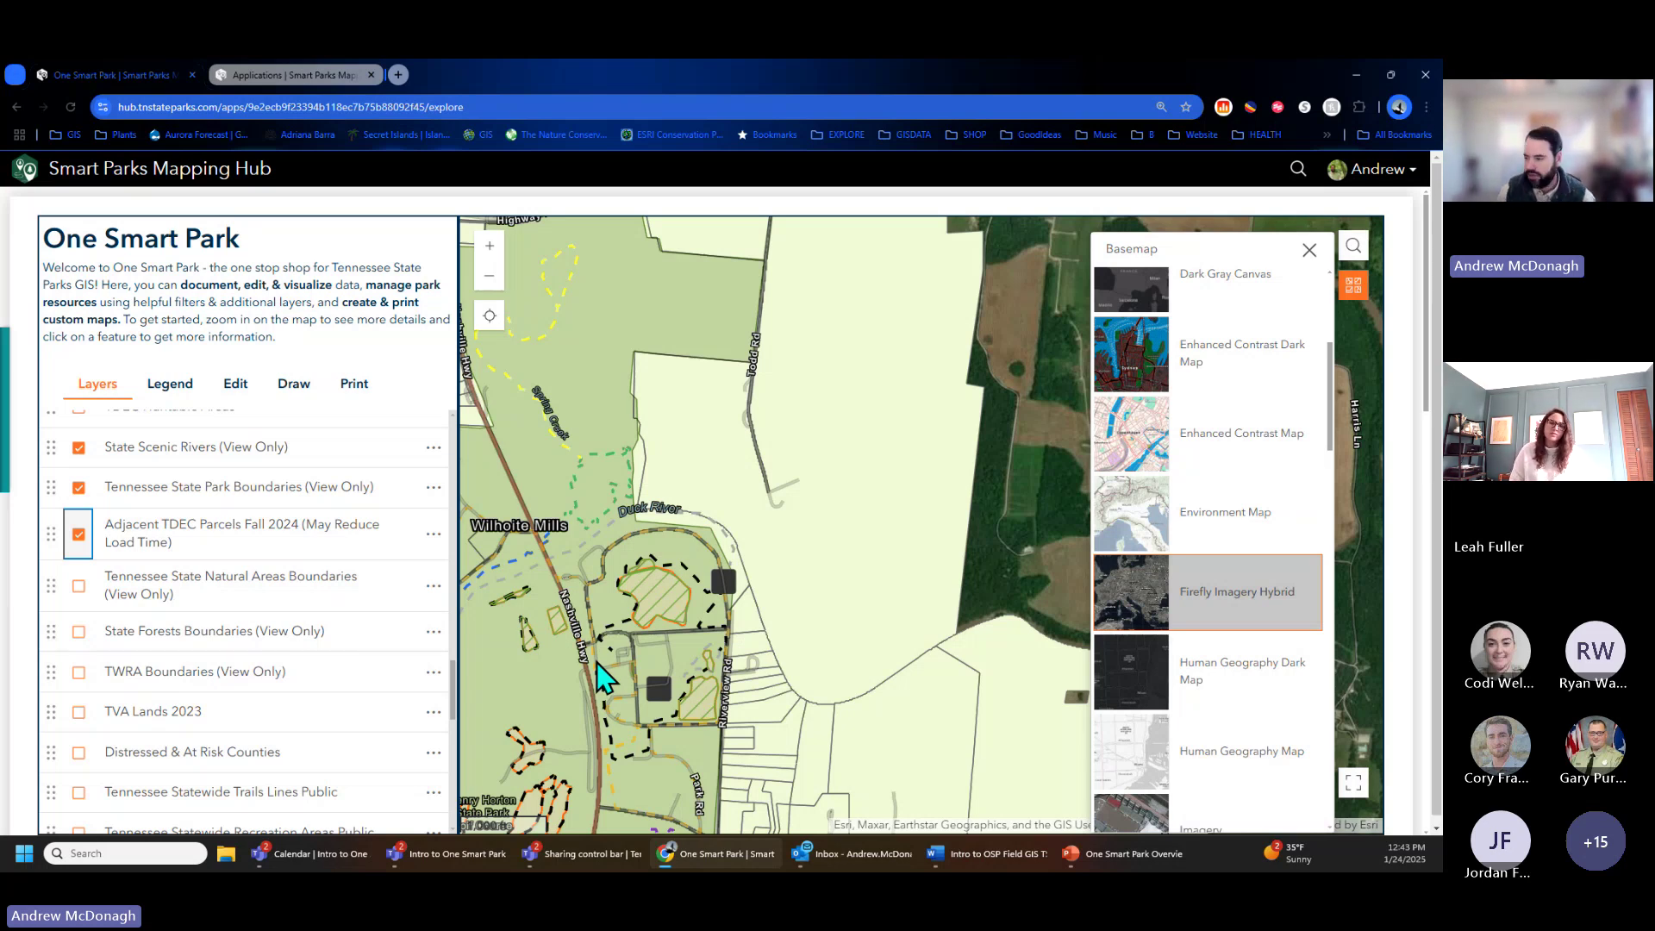
{"action": "scroll", "coordinate": [663, 681], "scroll_direction": "down", "scroll_amount": 2}
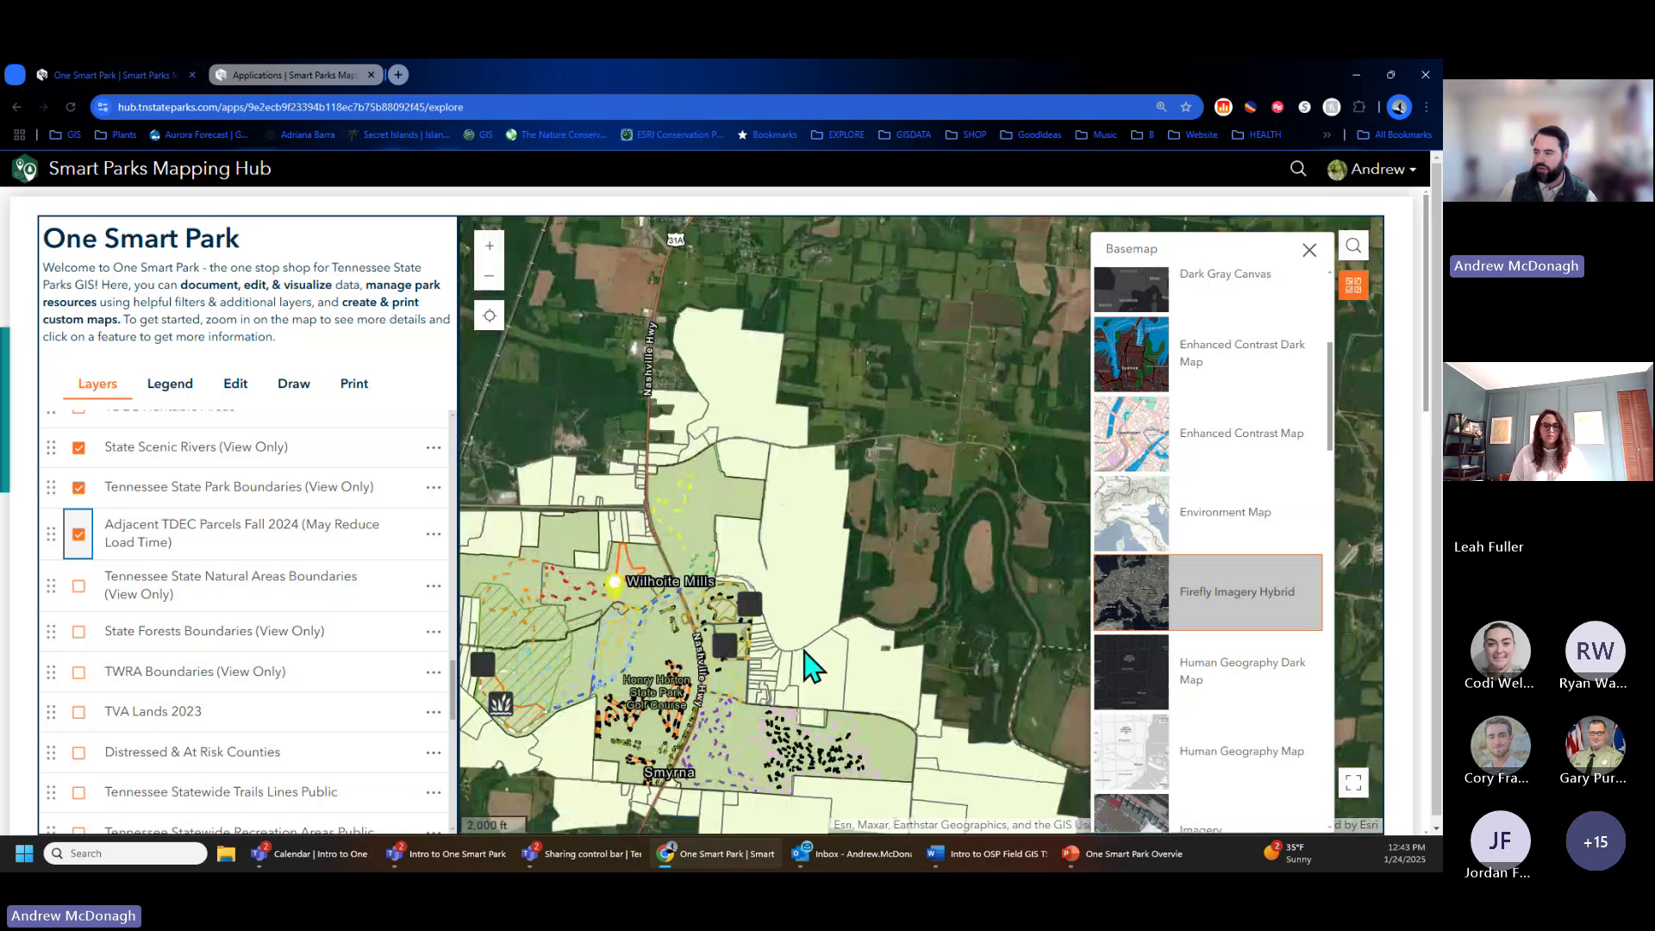
{"action": "left_click_drag", "start_coordinate": [805, 668], "coordinate": [752, 544]}
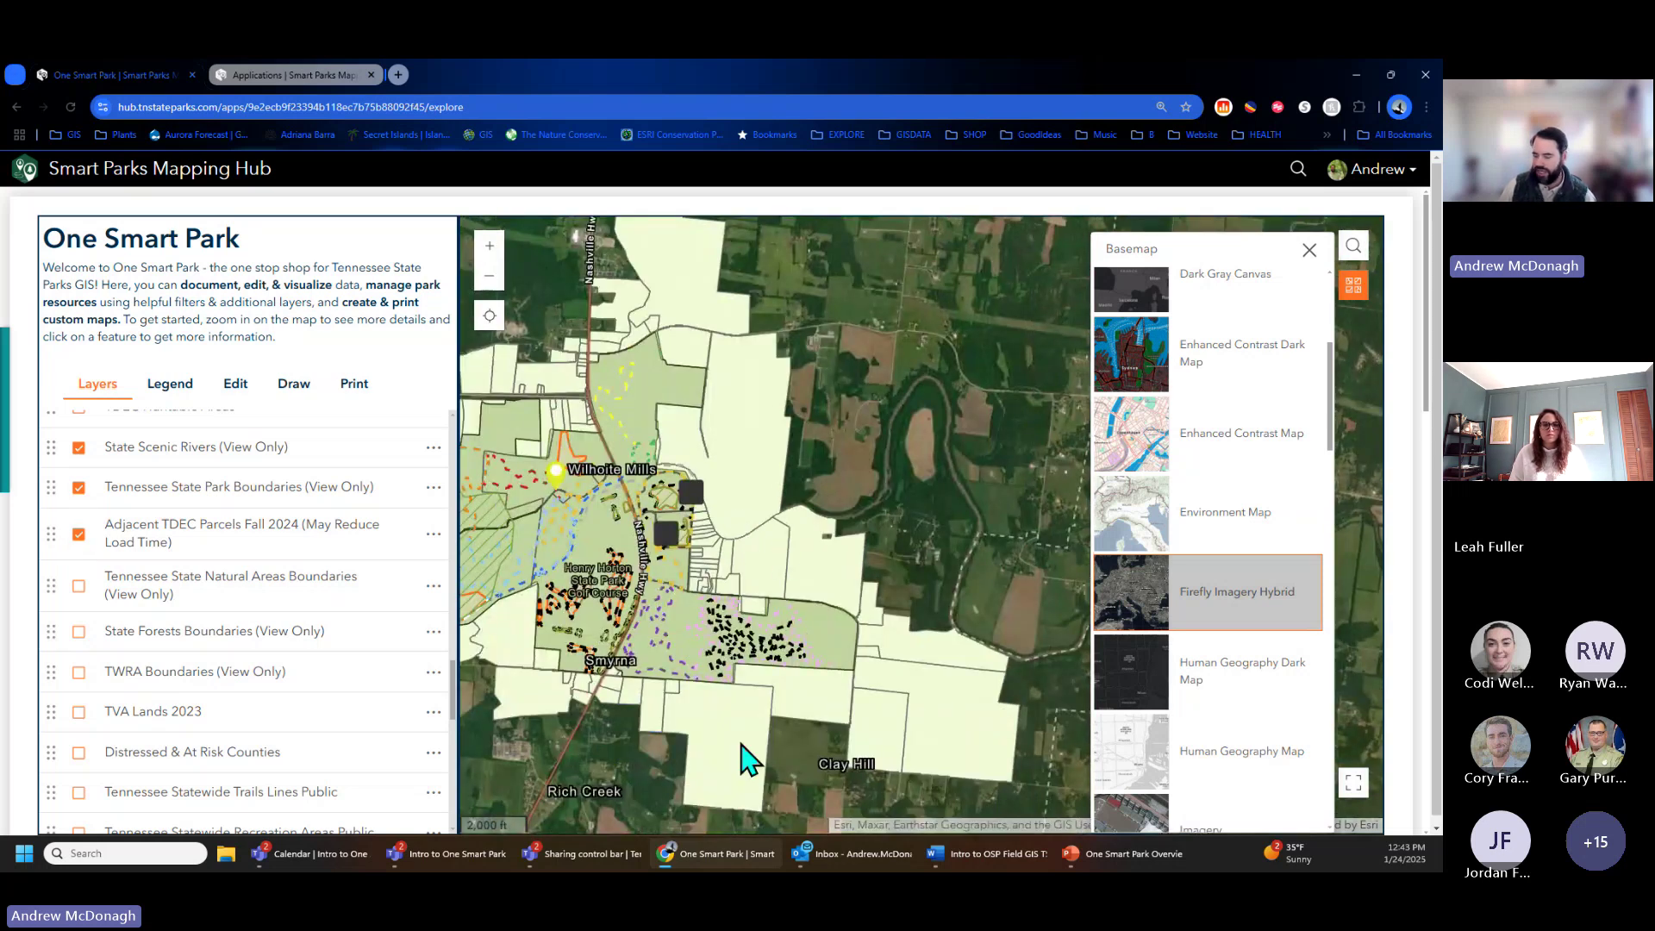
{"action": "left_click", "coordinate": [721, 726]}
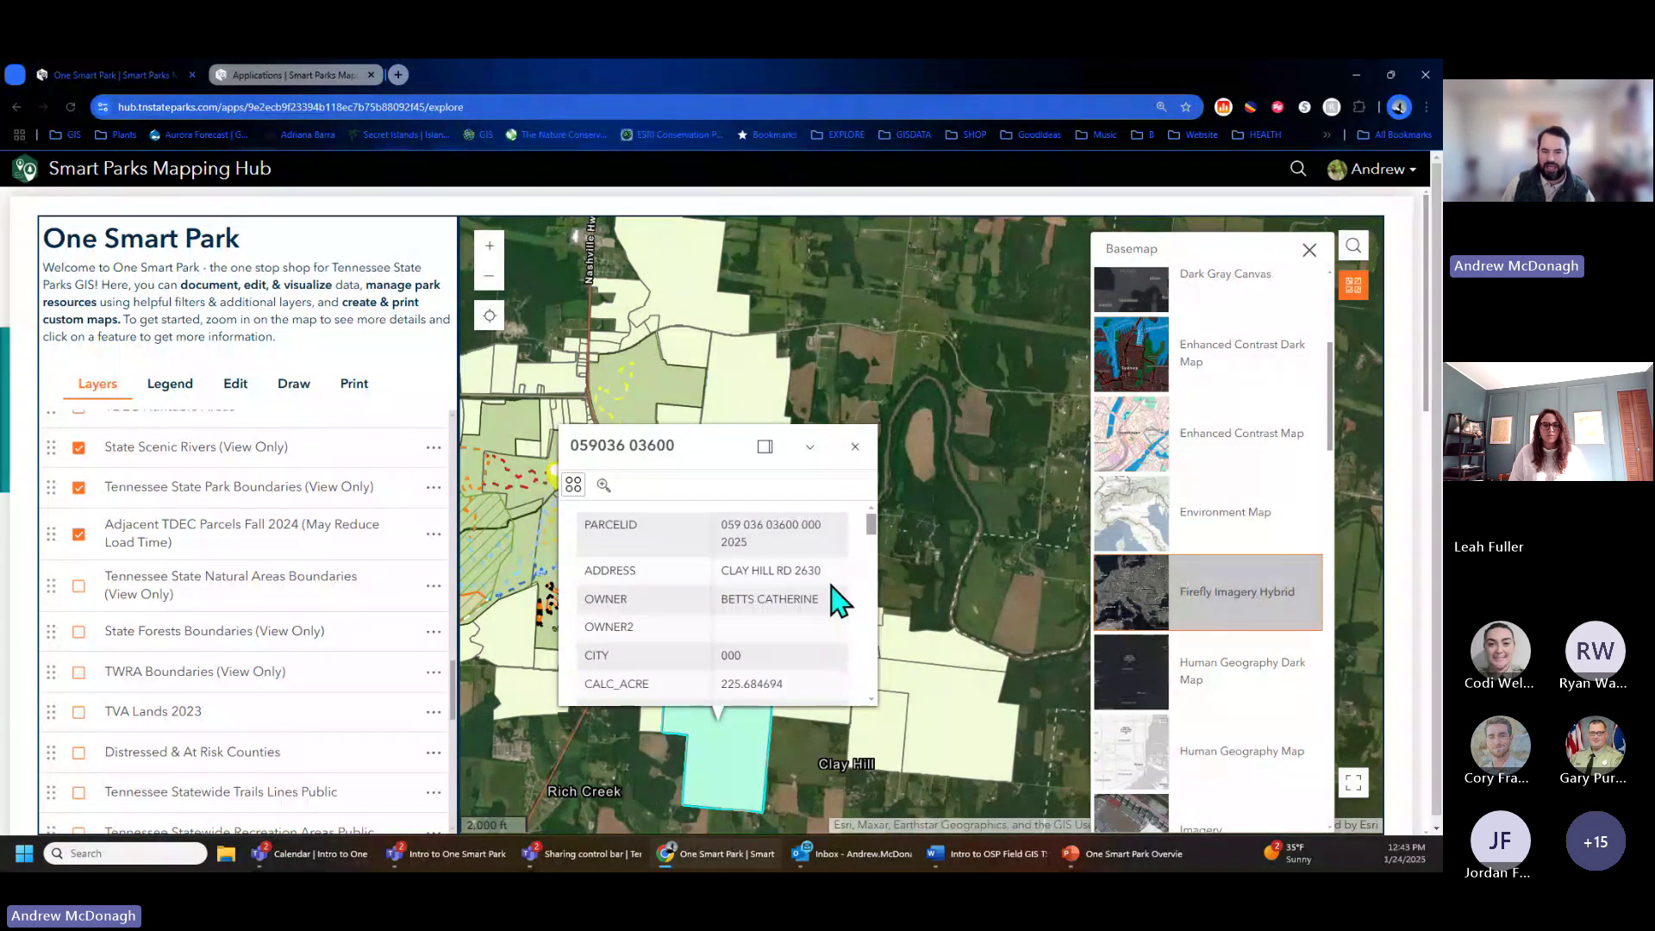
{"action": "left_click", "coordinate": [856, 447]}
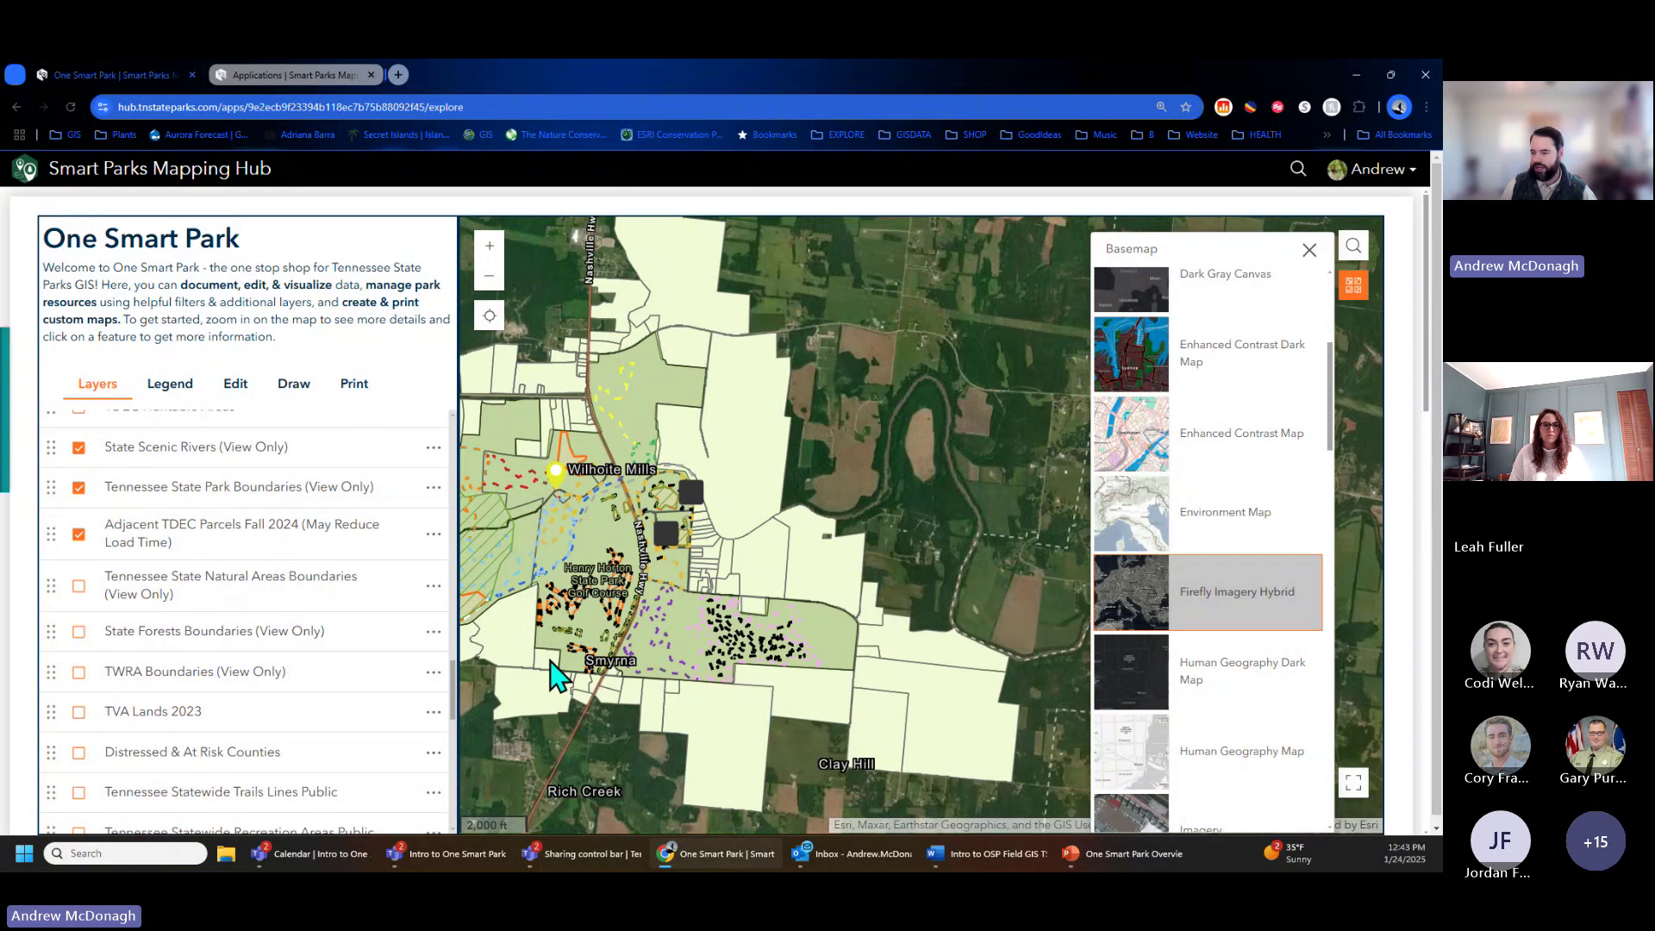
Turn off the Adjacent TDEC Parcels Fall 2024 layer, and preview the Contours Overlay around Warner Rd before hiding it again.
{"action": "left_click", "coordinate": [79, 534]}
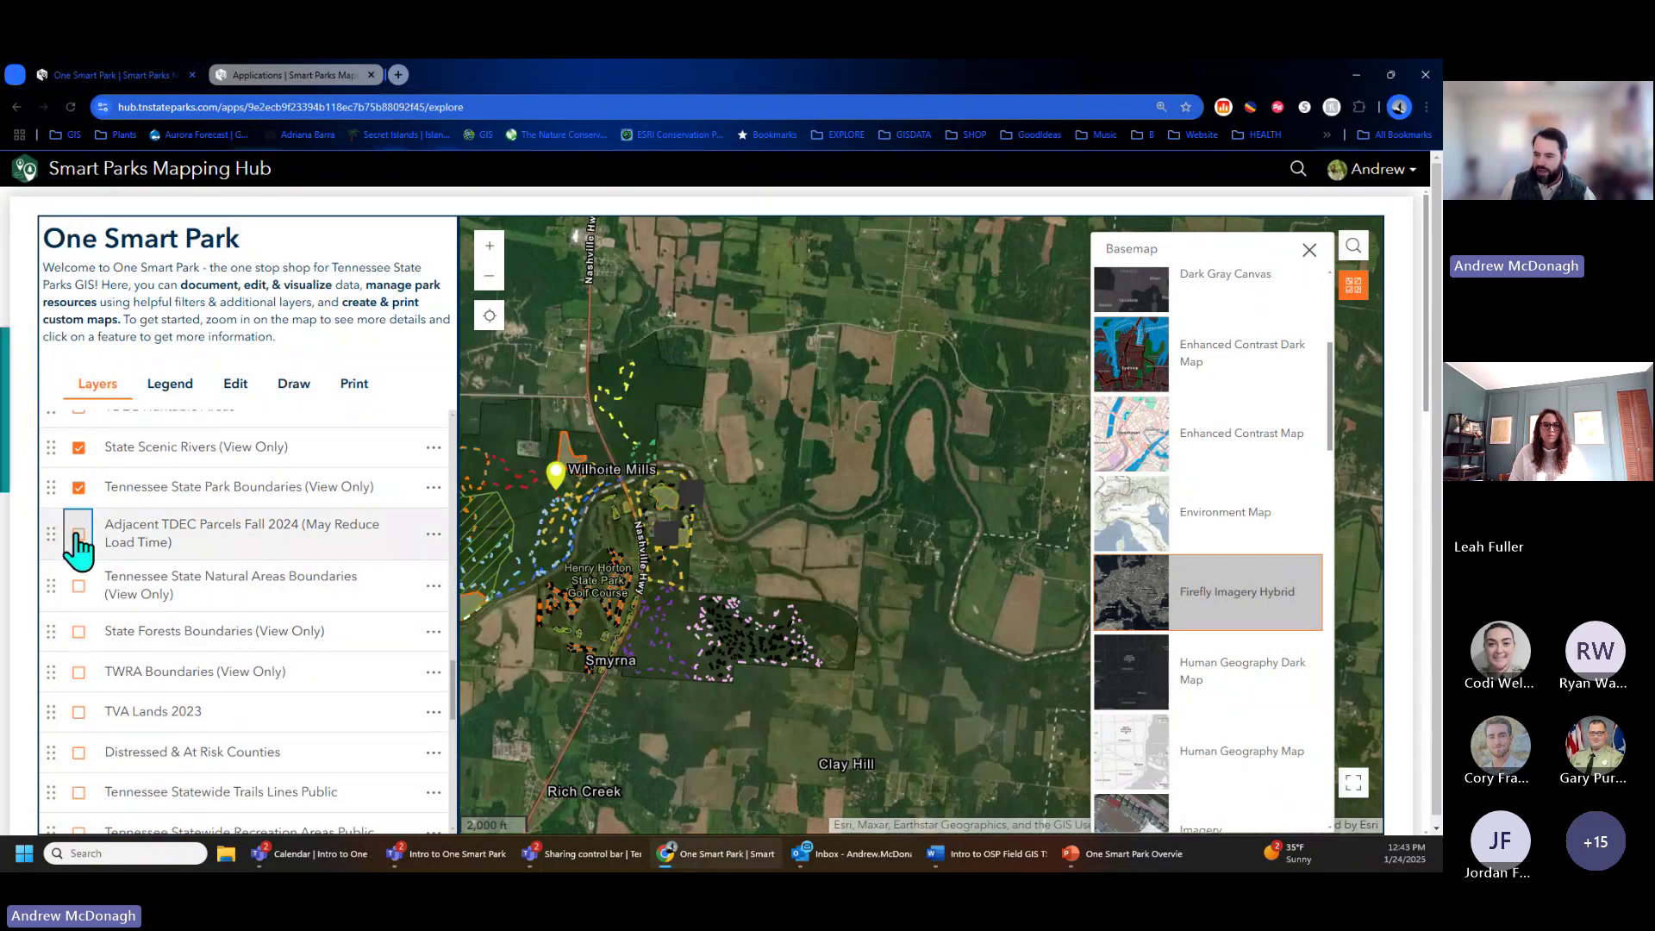
{"action": "scroll", "coordinate": [453, 701], "scroll_direction": "down", "scroll_amount": 3}
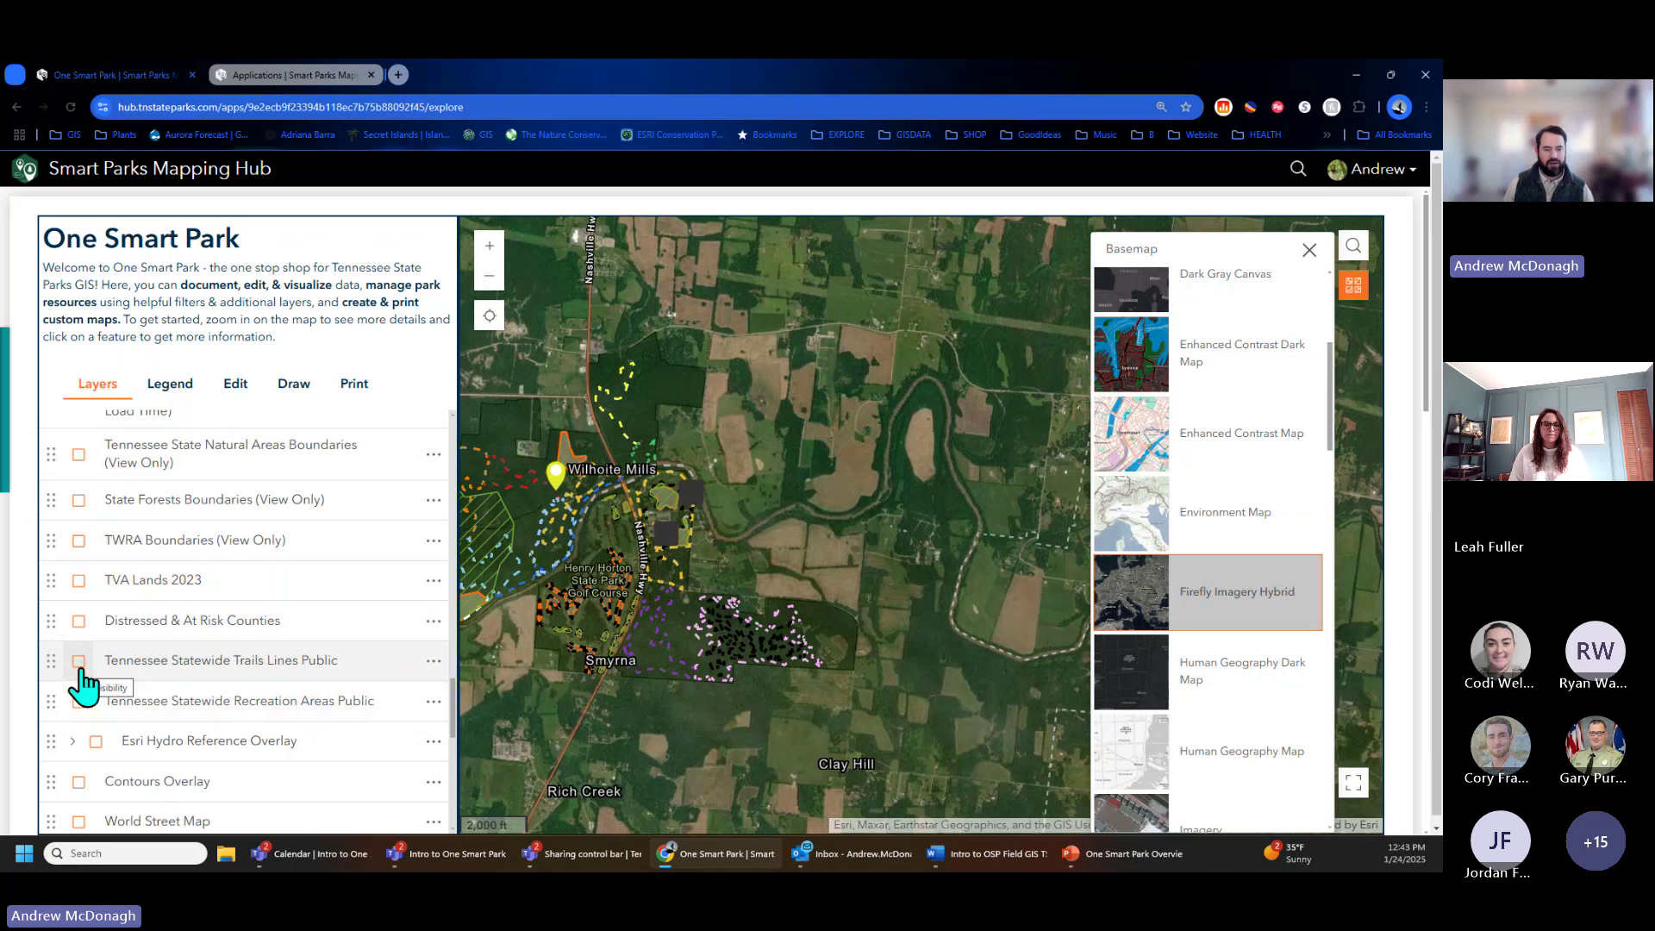
{"action": "scroll", "coordinate": [83, 685], "scroll_direction": "down", "scroll_amount": 2}
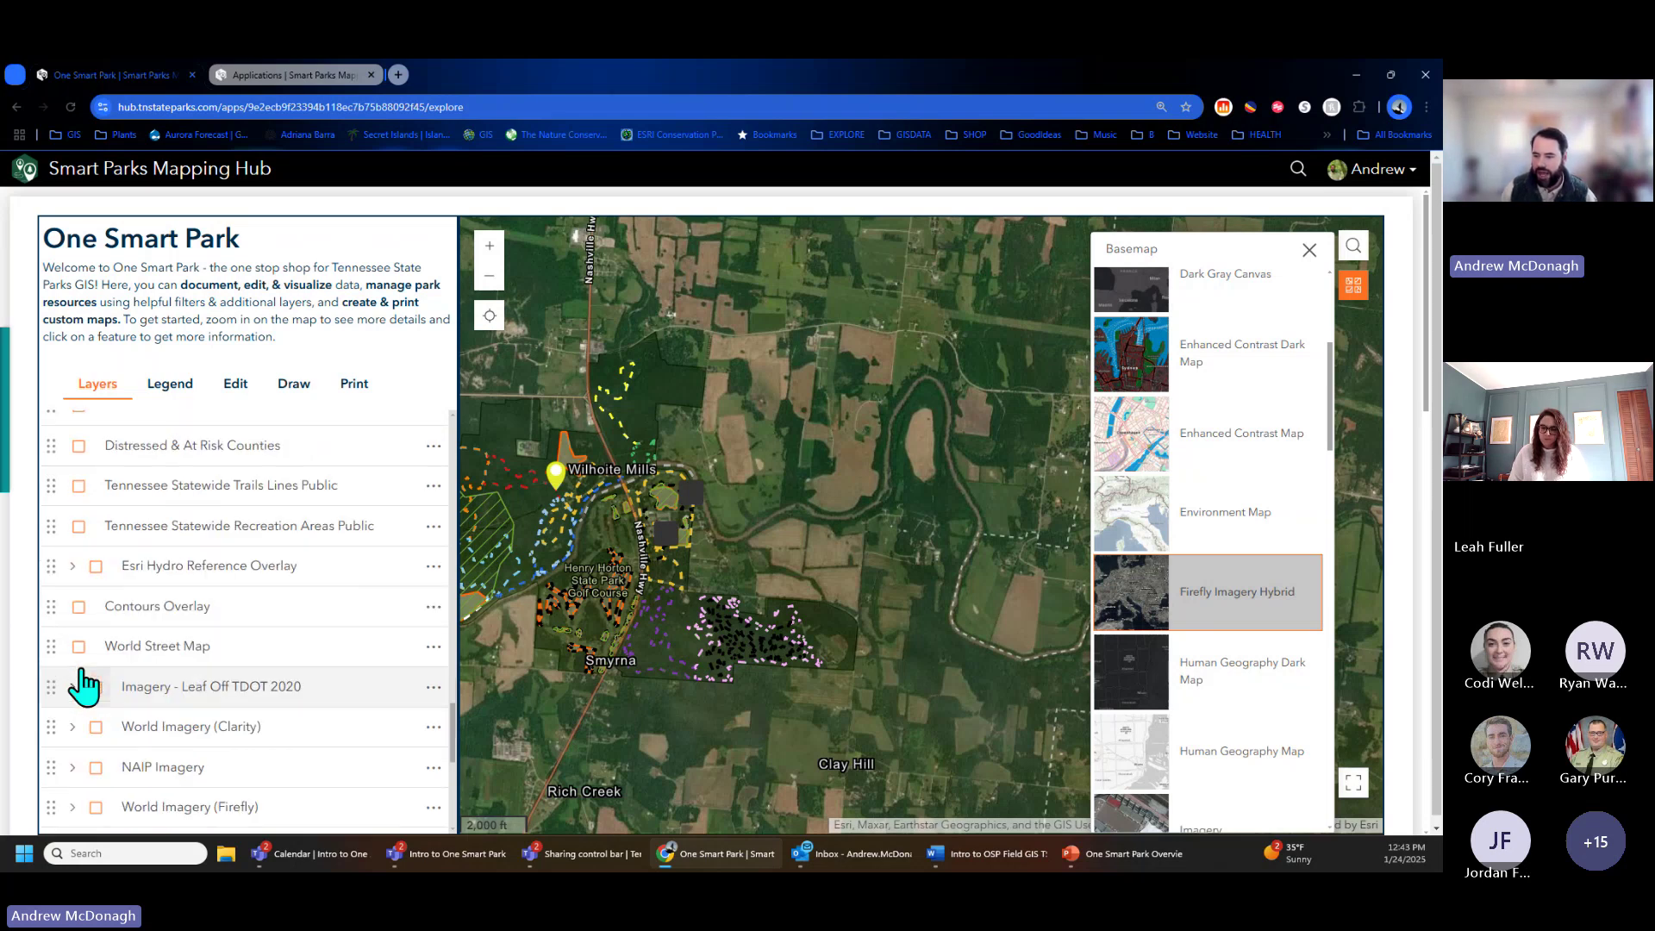
{"action": "left_click", "coordinate": [78, 608]}
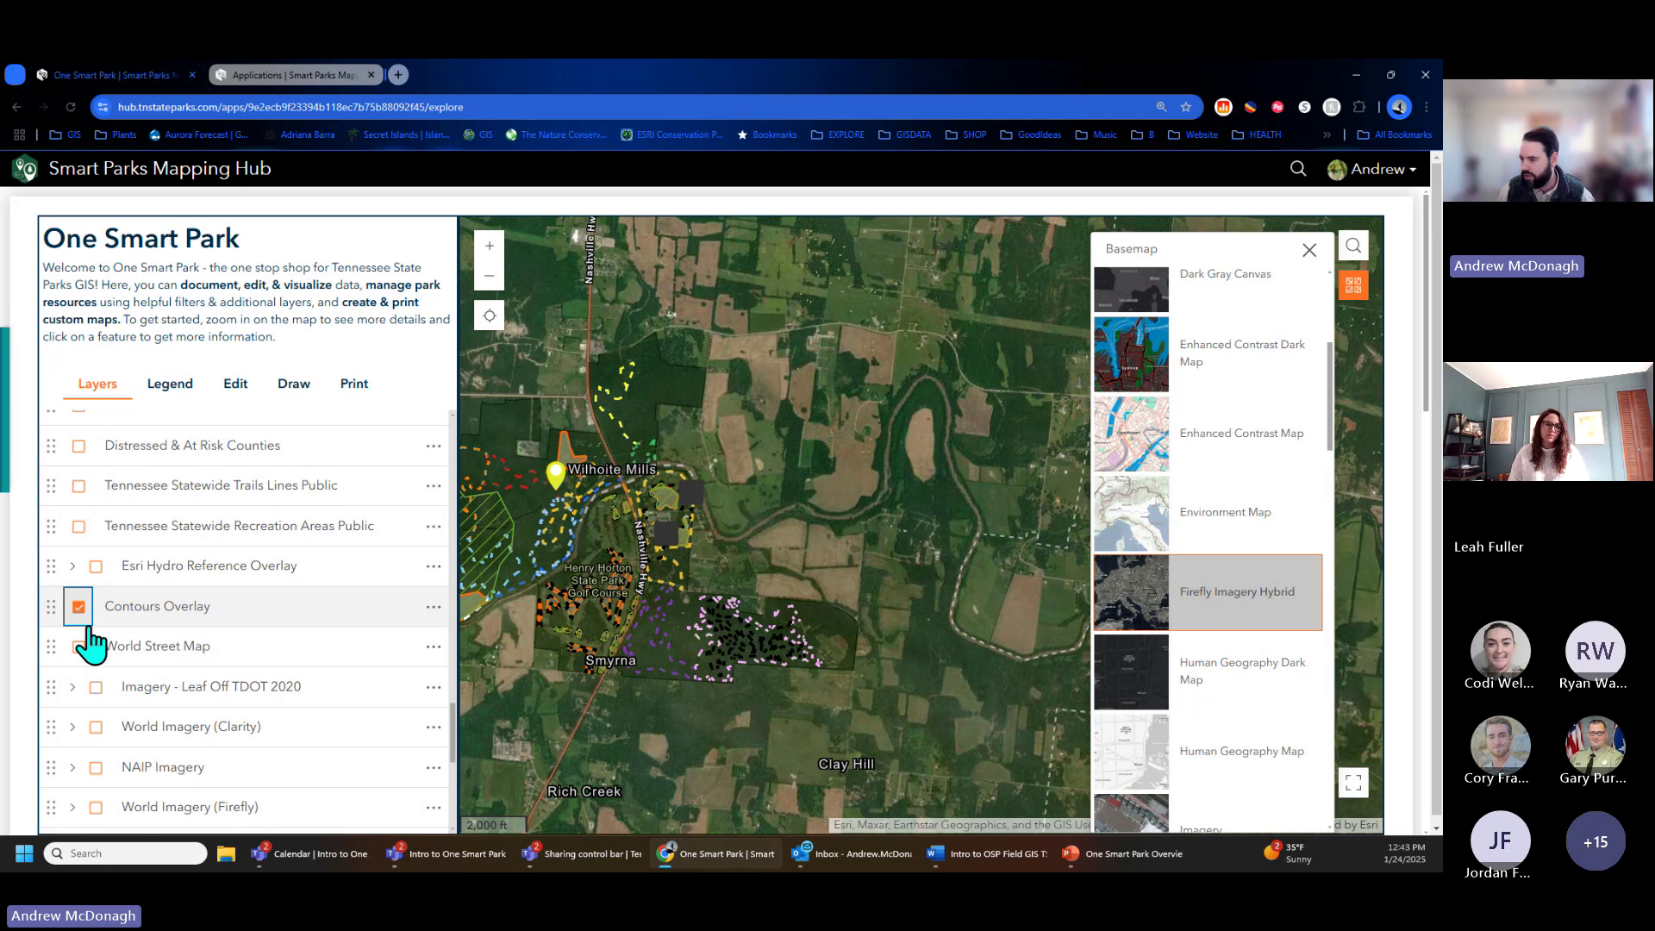
{"action": "scroll", "coordinate": [674, 623], "scroll_direction": "up", "scroll_amount": 1}
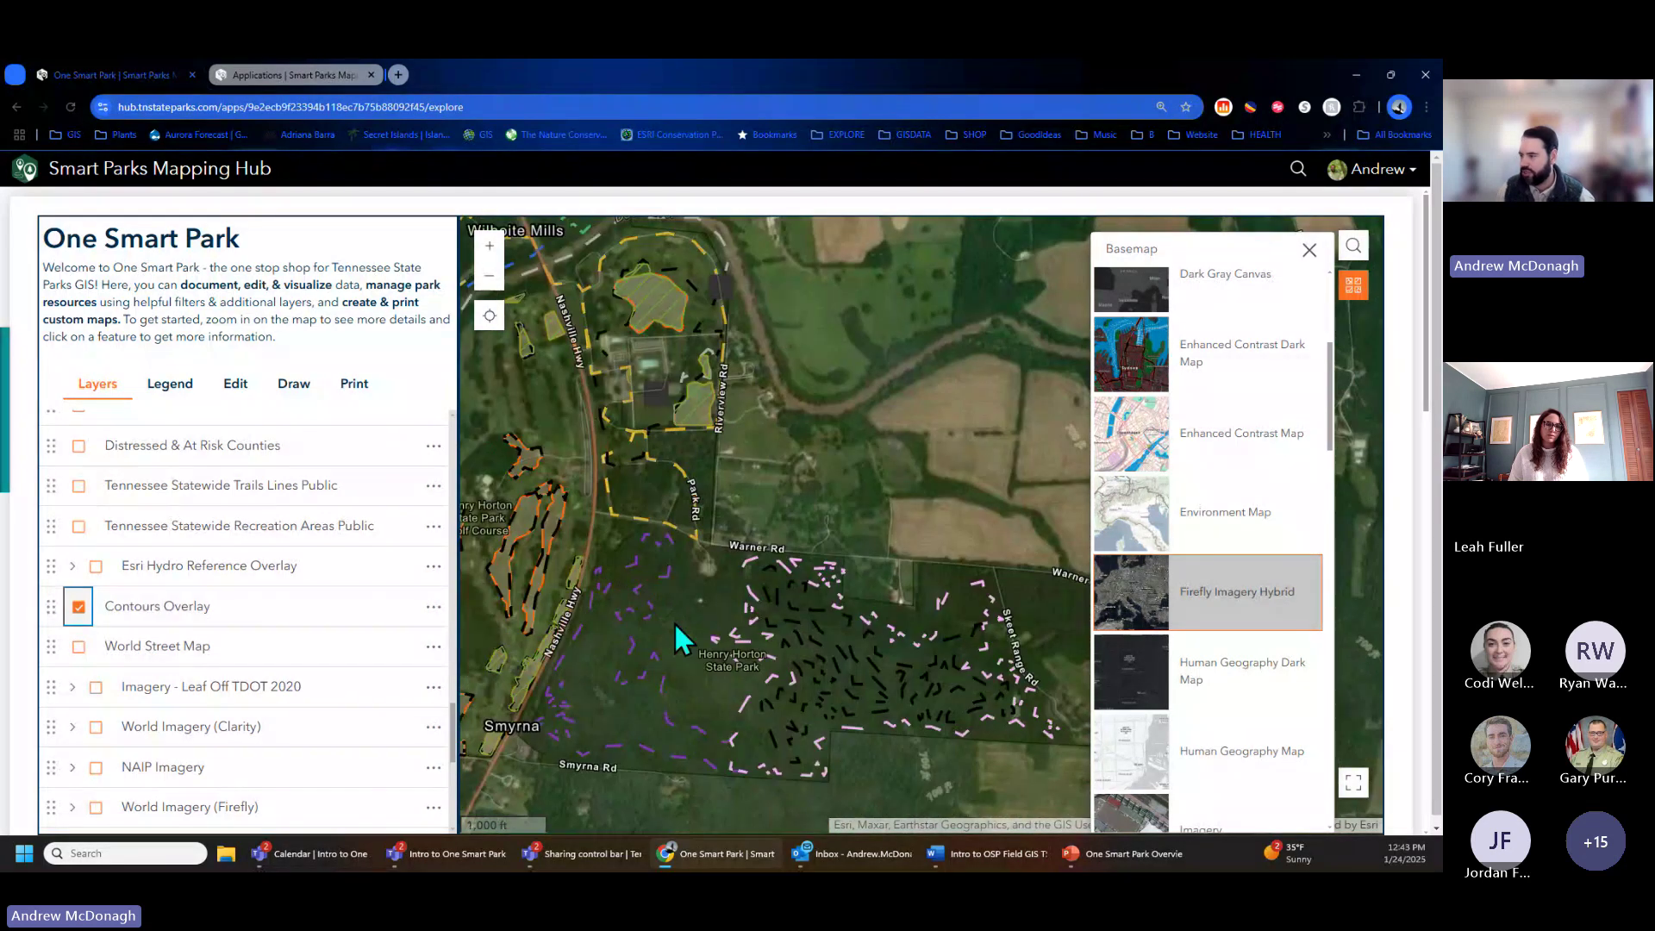
{"action": "scroll", "coordinate": [920, 532], "scroll_direction": "up", "scroll_amount": 1}
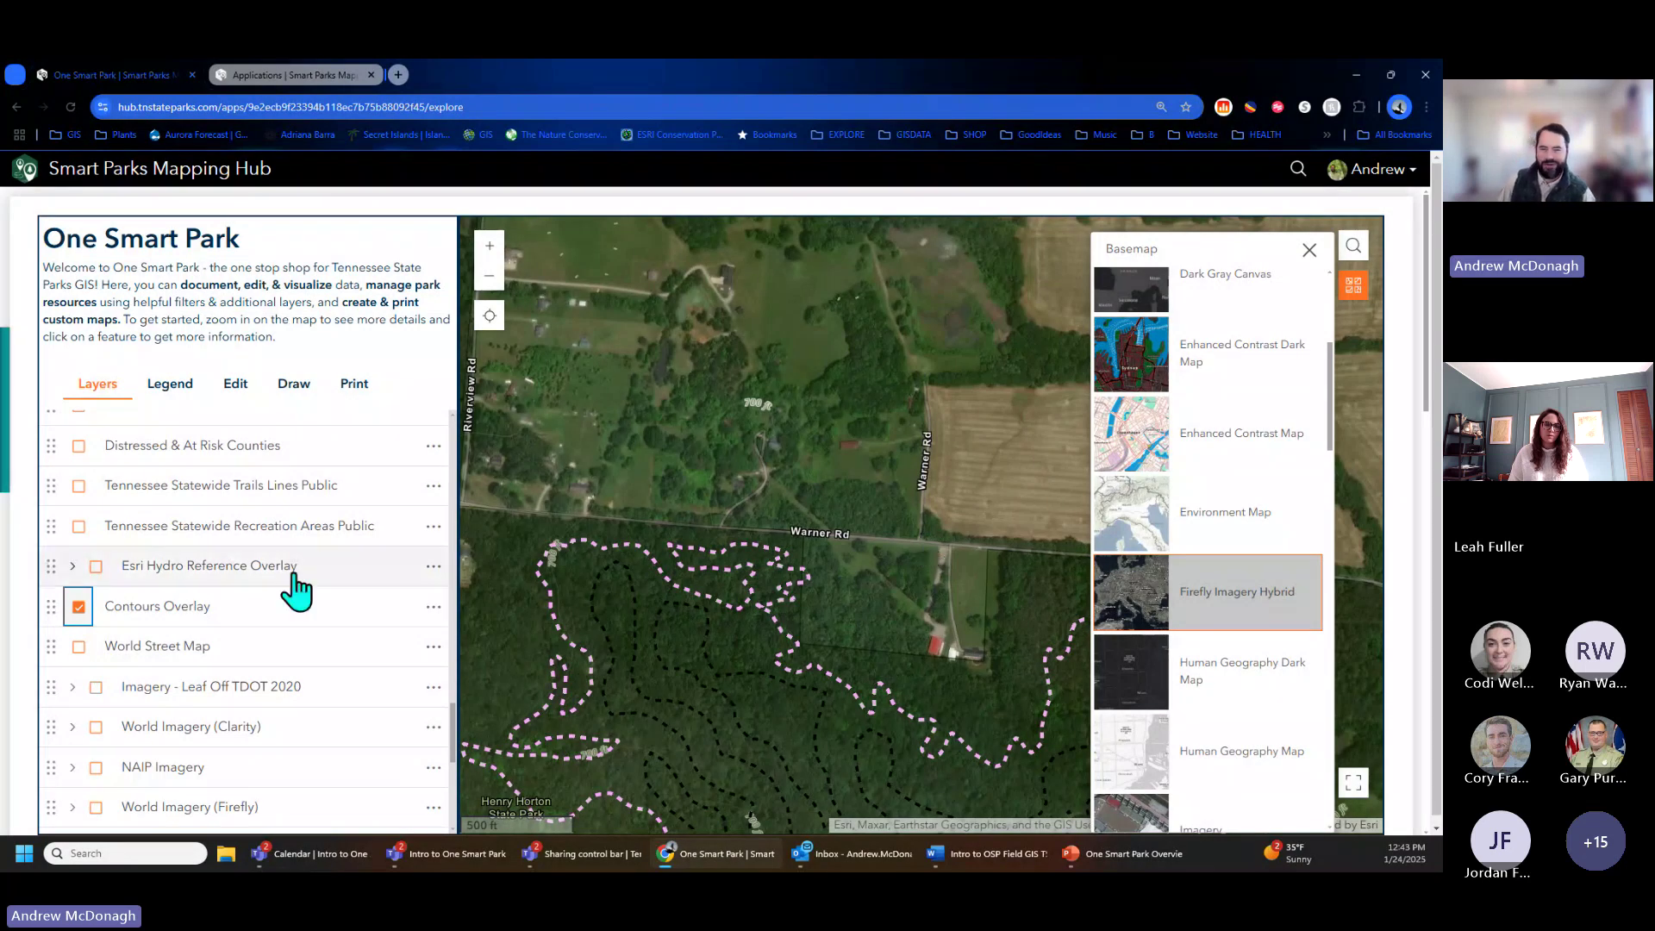
{"action": "left_click", "coordinate": [79, 606]}
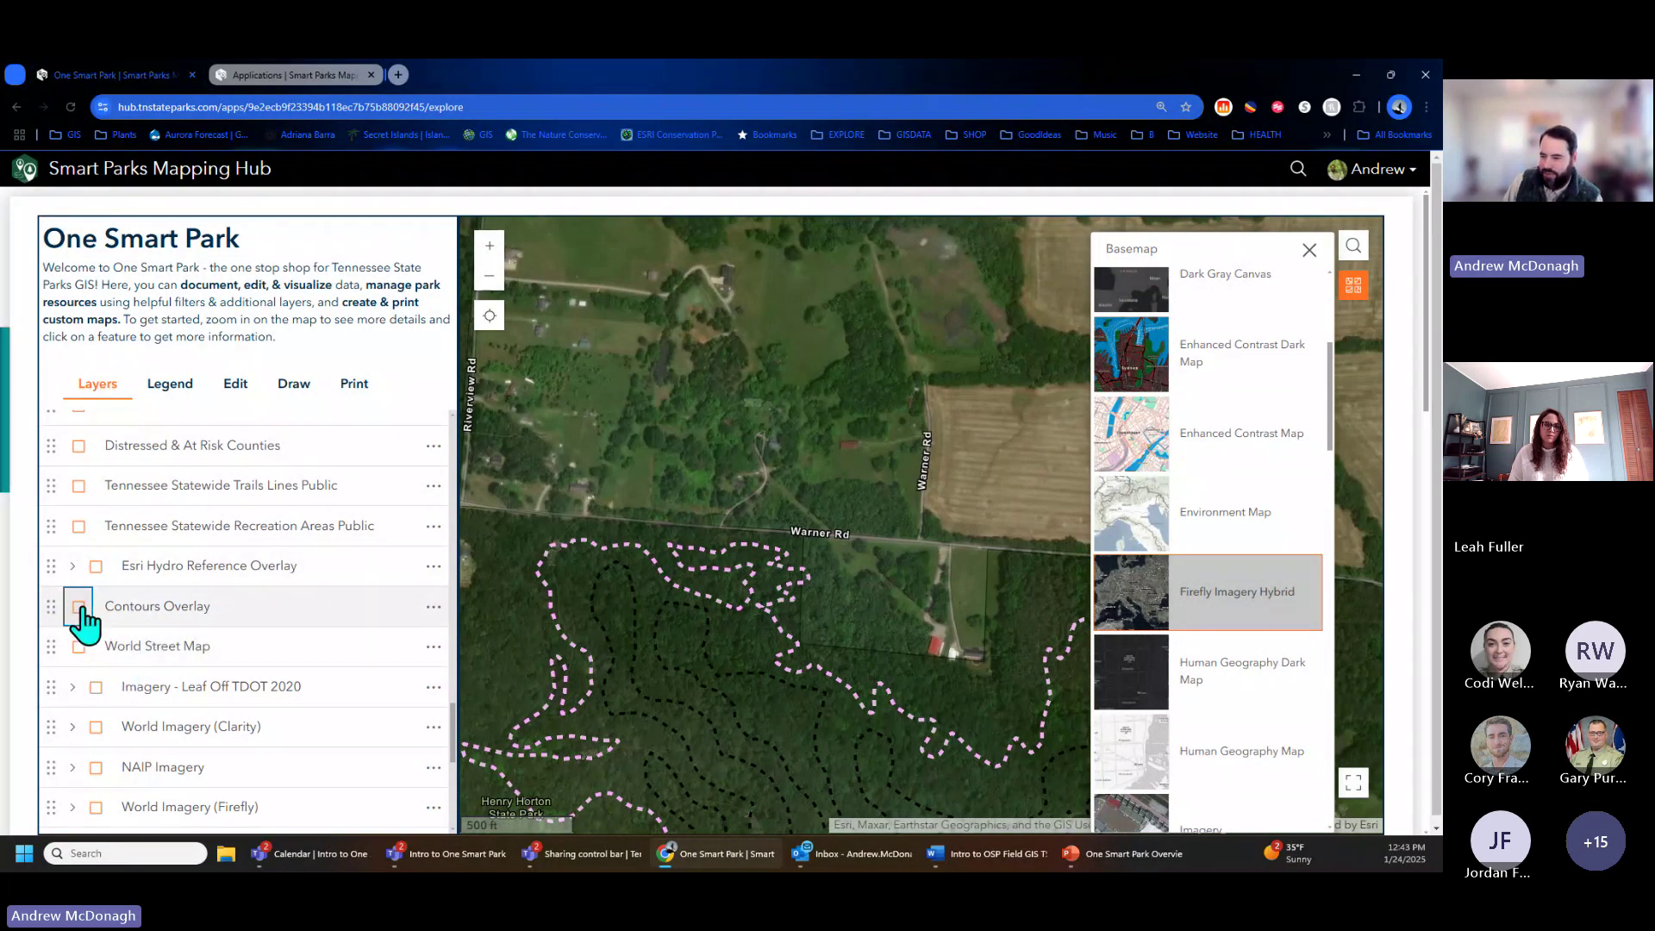
Preview the Imagery - Leaf Off TDOT 2020 layer along the trails toward Skeet Range Rd, and hide it again.
{"action": "left_click", "coordinate": [96, 688]}
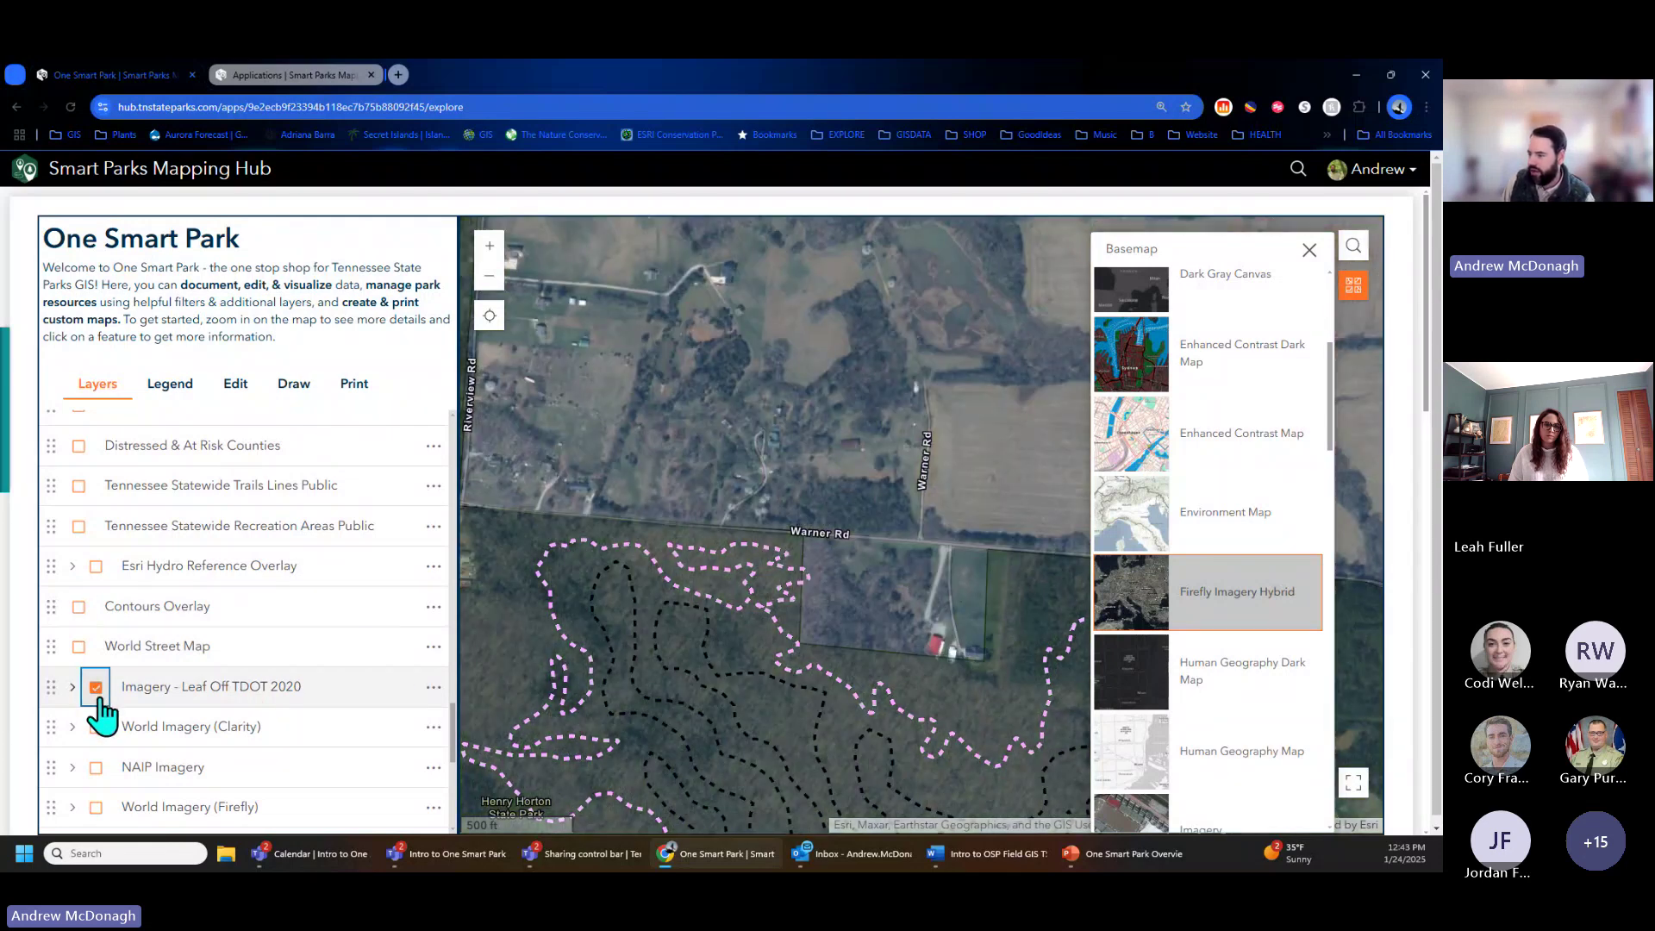
{"action": "left_click_drag", "start_coordinate": [886, 686], "coordinate": [694, 455]}
{"action": "left_click_drag", "start_coordinate": [1003, 628], "coordinate": [587, 452]}
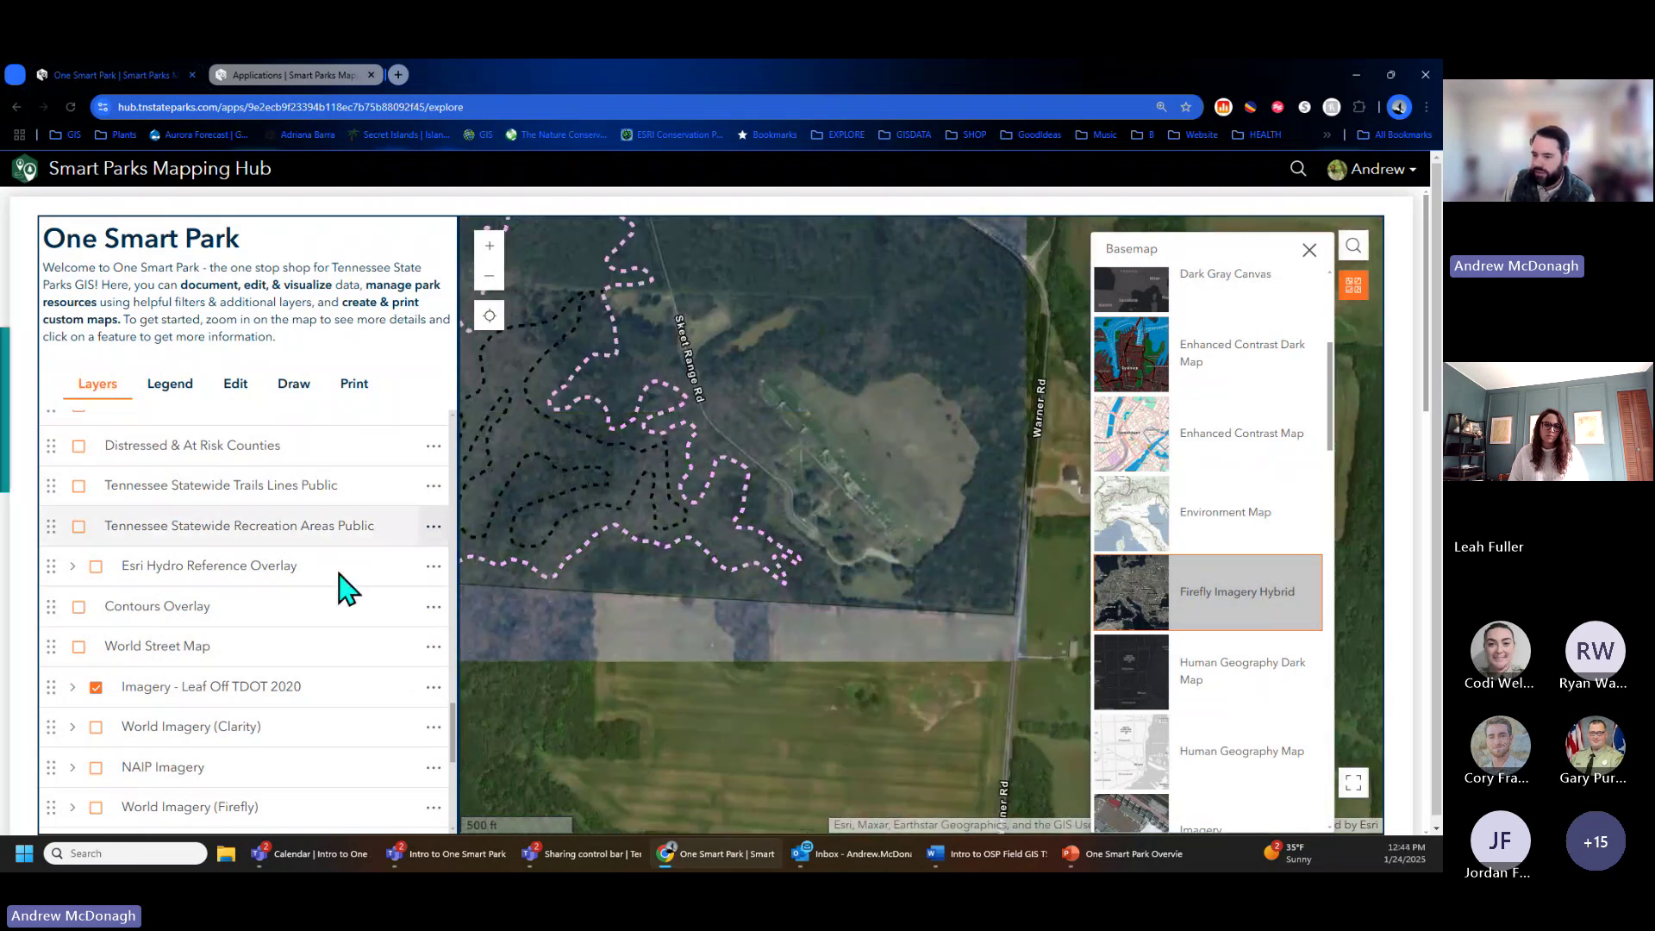
{"action": "left_click", "coordinate": [96, 688]}
Show and hide the World Imagery (Clarity) and NAIP Imagery layers to compare each with the basemap around Skeet Range Rd.
{"action": "left_click", "coordinate": [96, 727]}
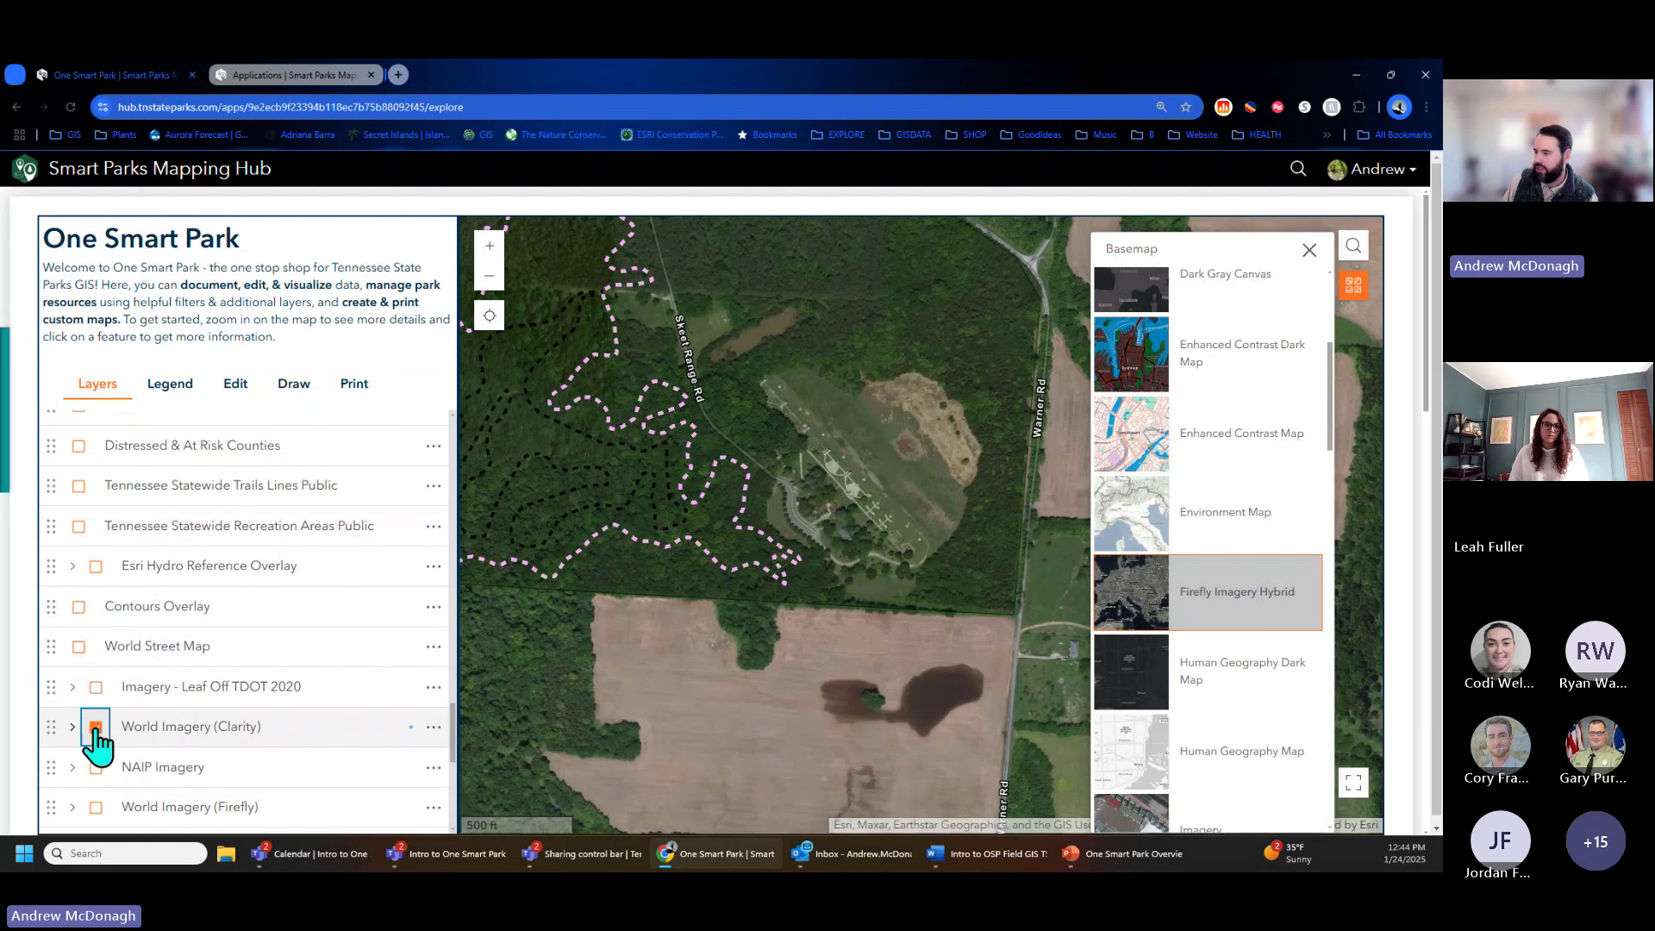
{"action": "left_click", "coordinate": [96, 726]}
{"action": "left_click", "coordinate": [96, 727]}
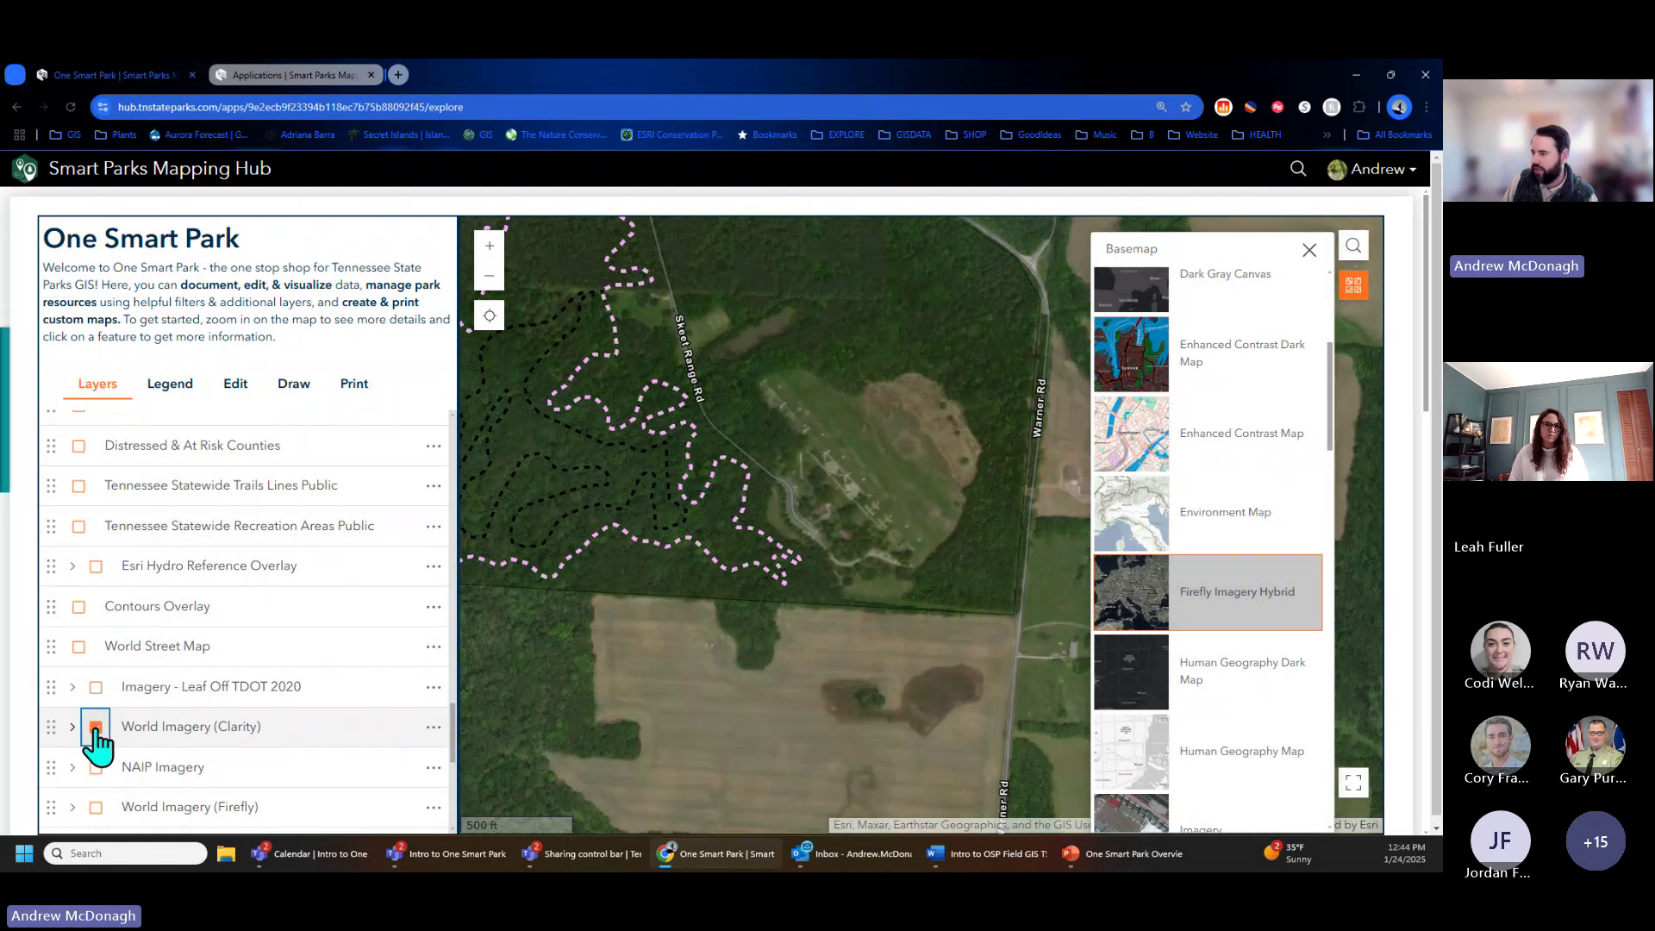
{"action": "left_click", "coordinate": [95, 727]}
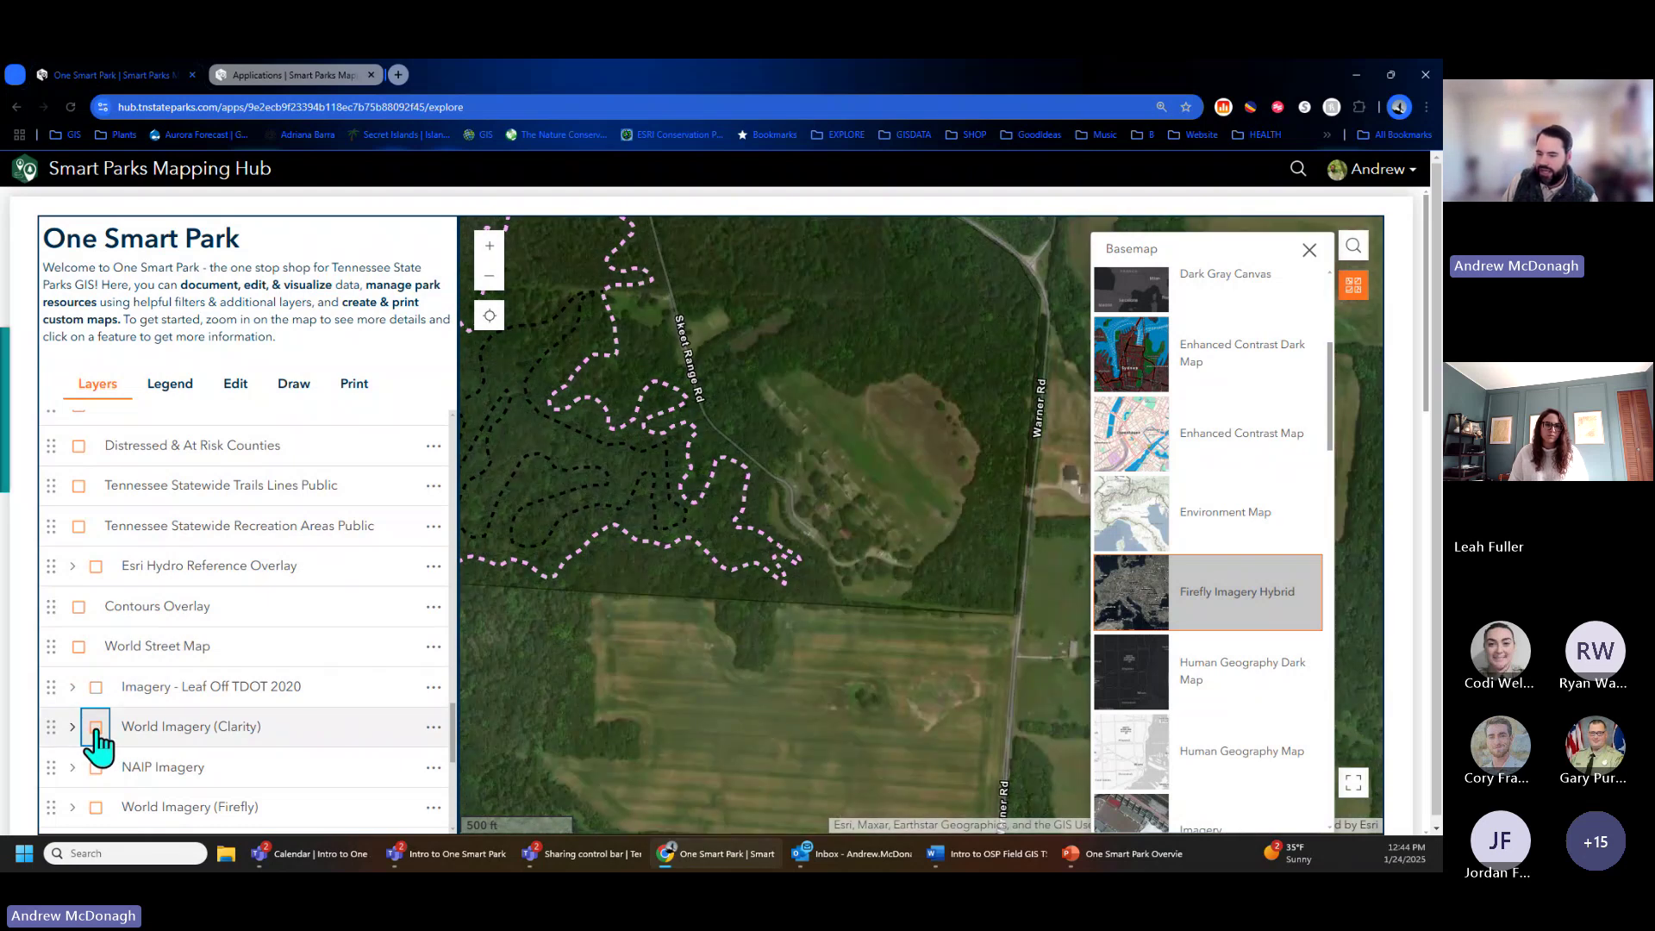
{"action": "left_click", "coordinate": [95, 767]}
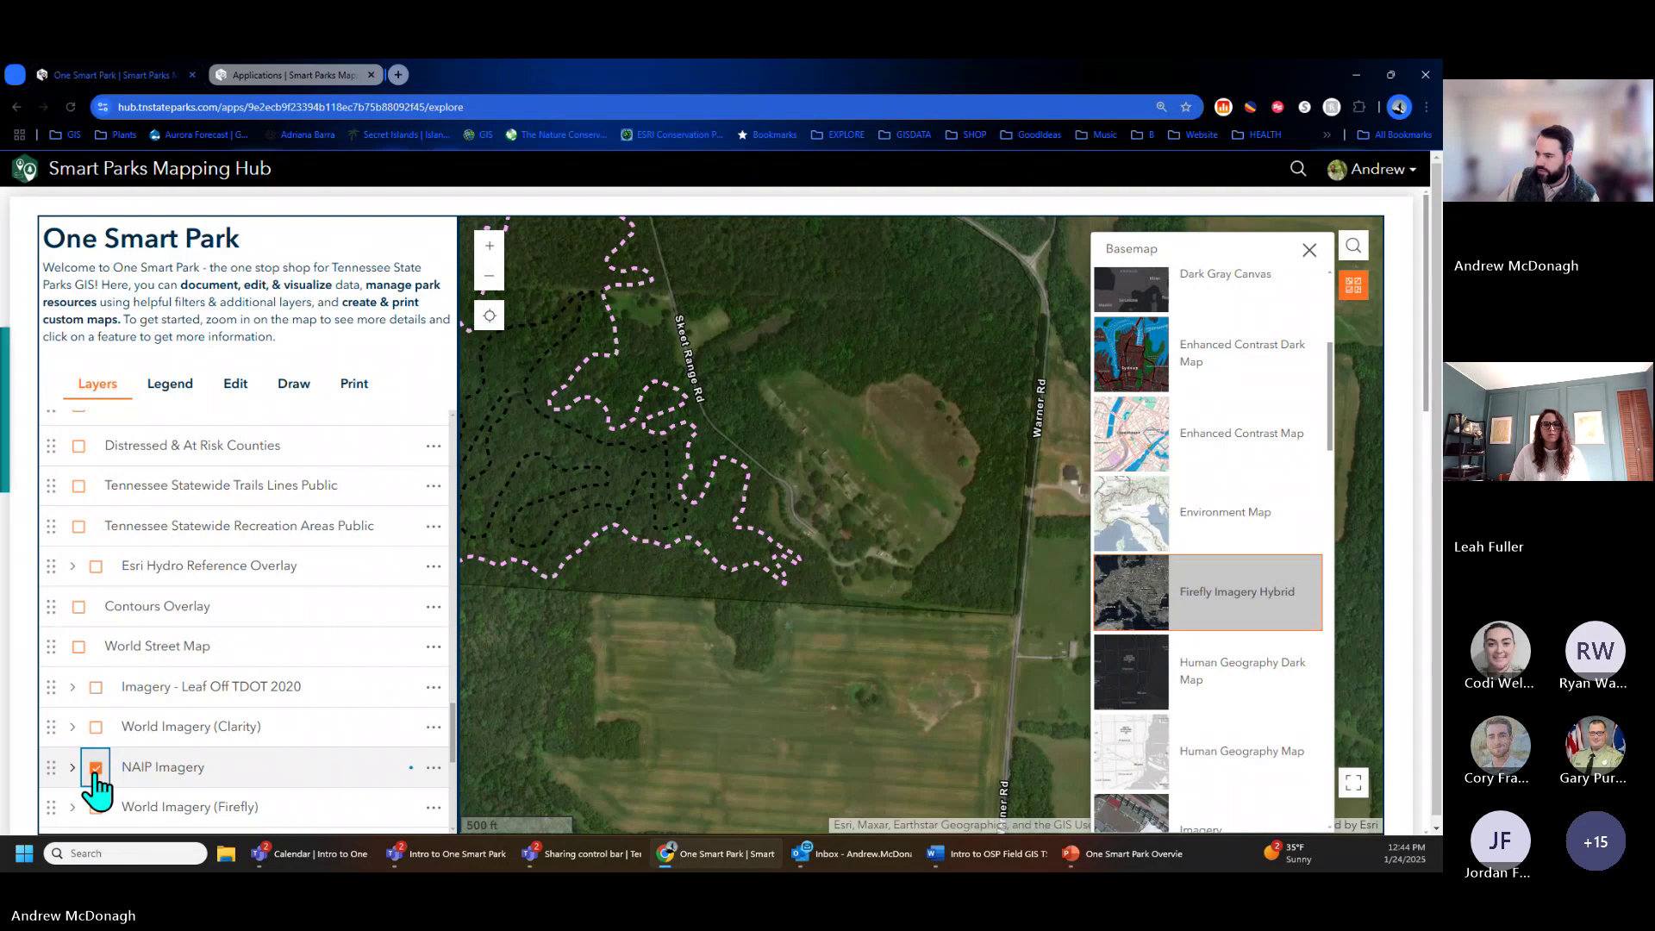
{"action": "left_click", "coordinate": [96, 767]}
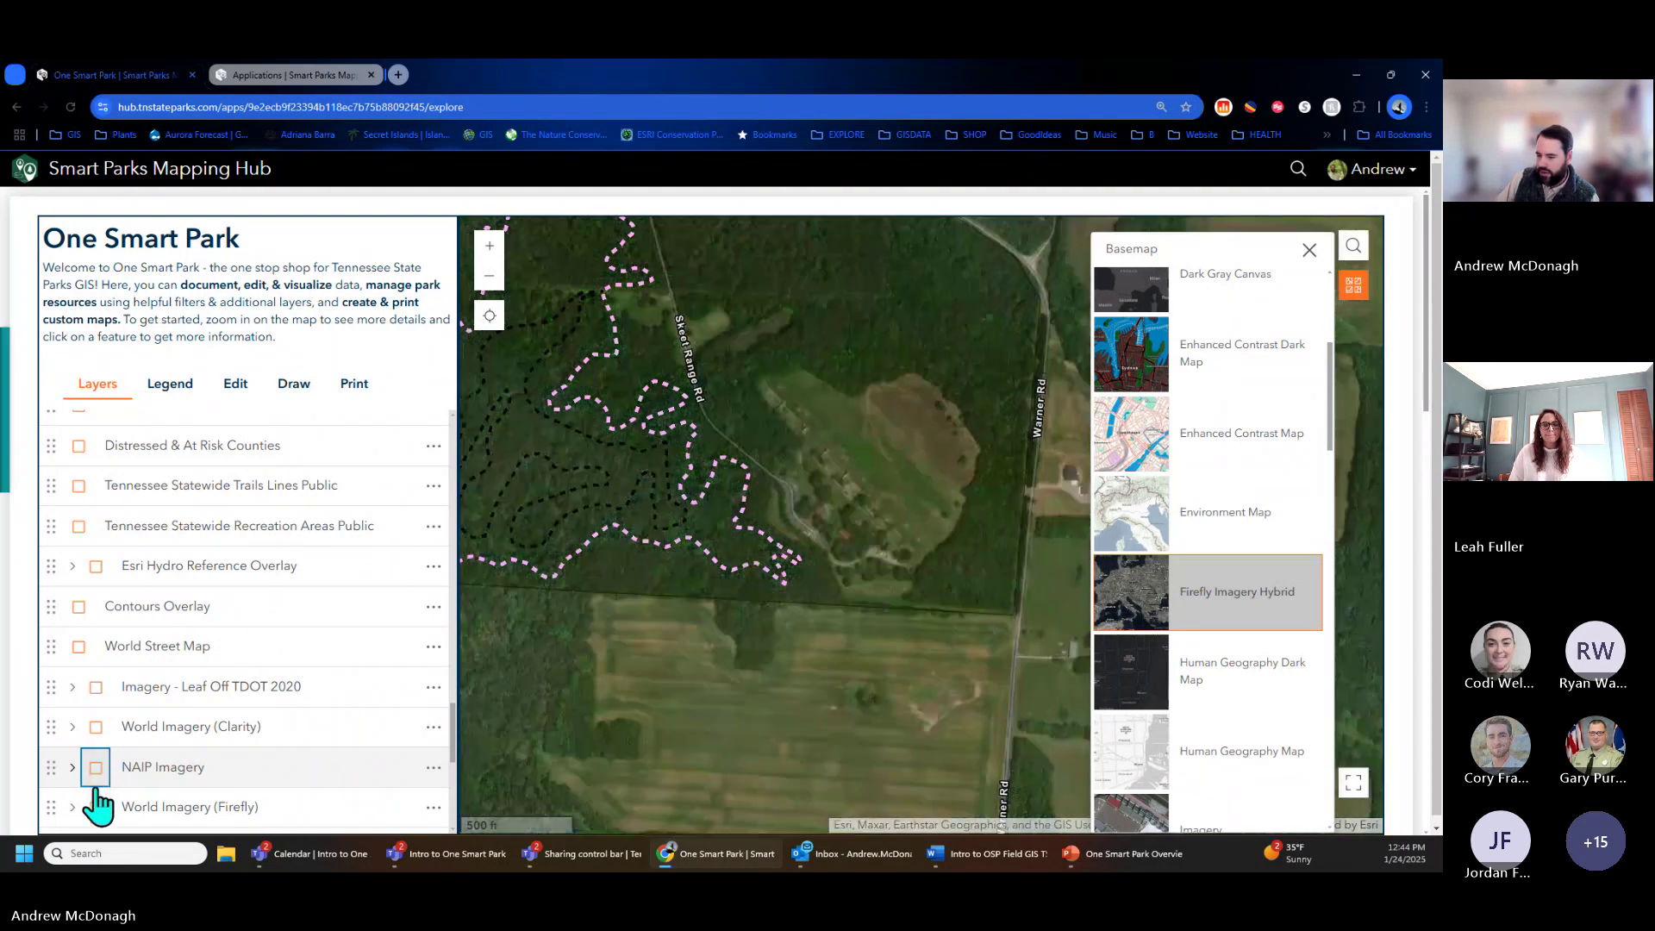
Preview the USA NAIP Imagery: NDVI layer over the park's forest and fields, and hide it again.
{"action": "scroll", "coordinate": [97, 802], "scroll_direction": "down", "scroll_amount": 2}
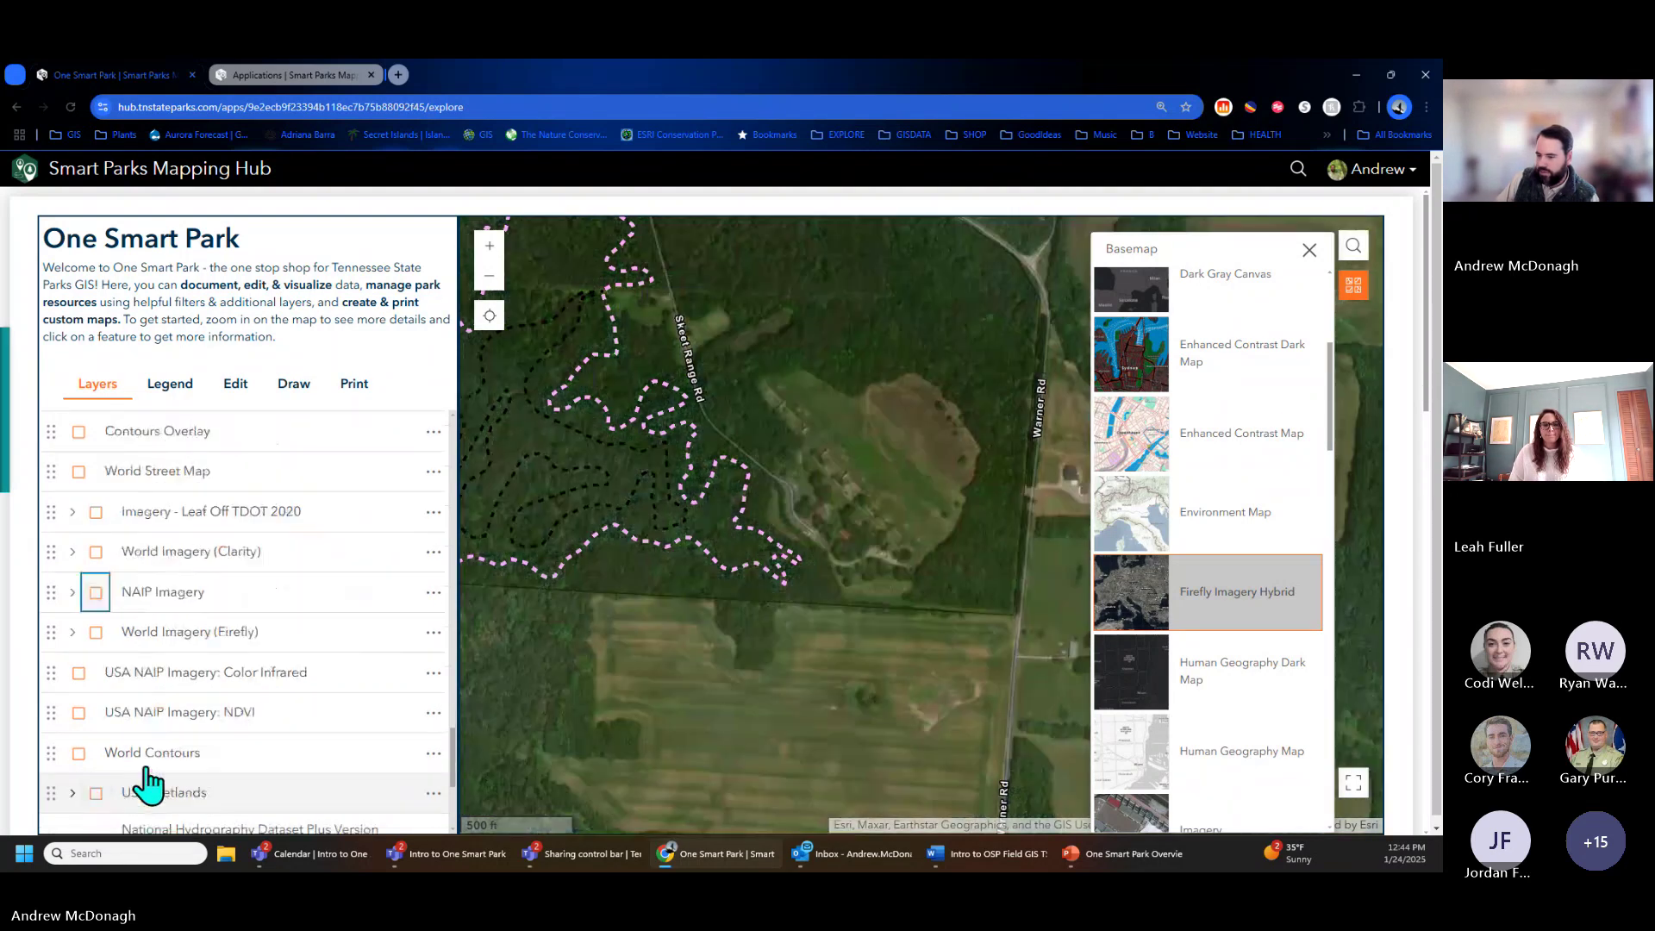
{"action": "left_click", "coordinate": [78, 712]}
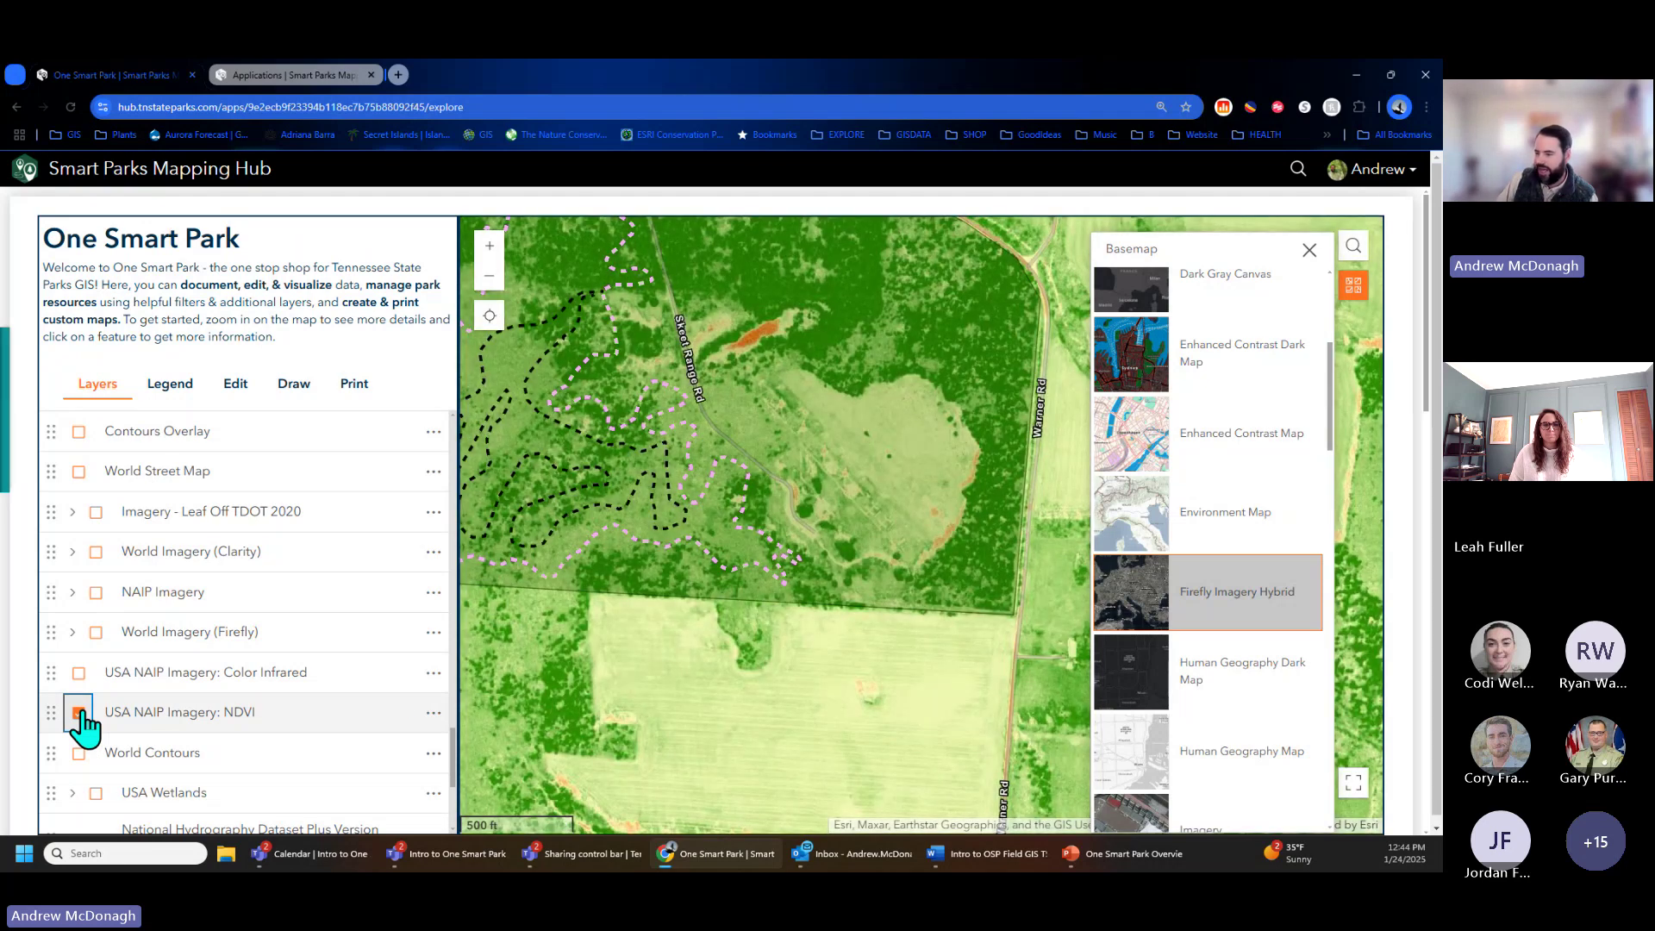
{"action": "left_click", "coordinate": [78, 712]}
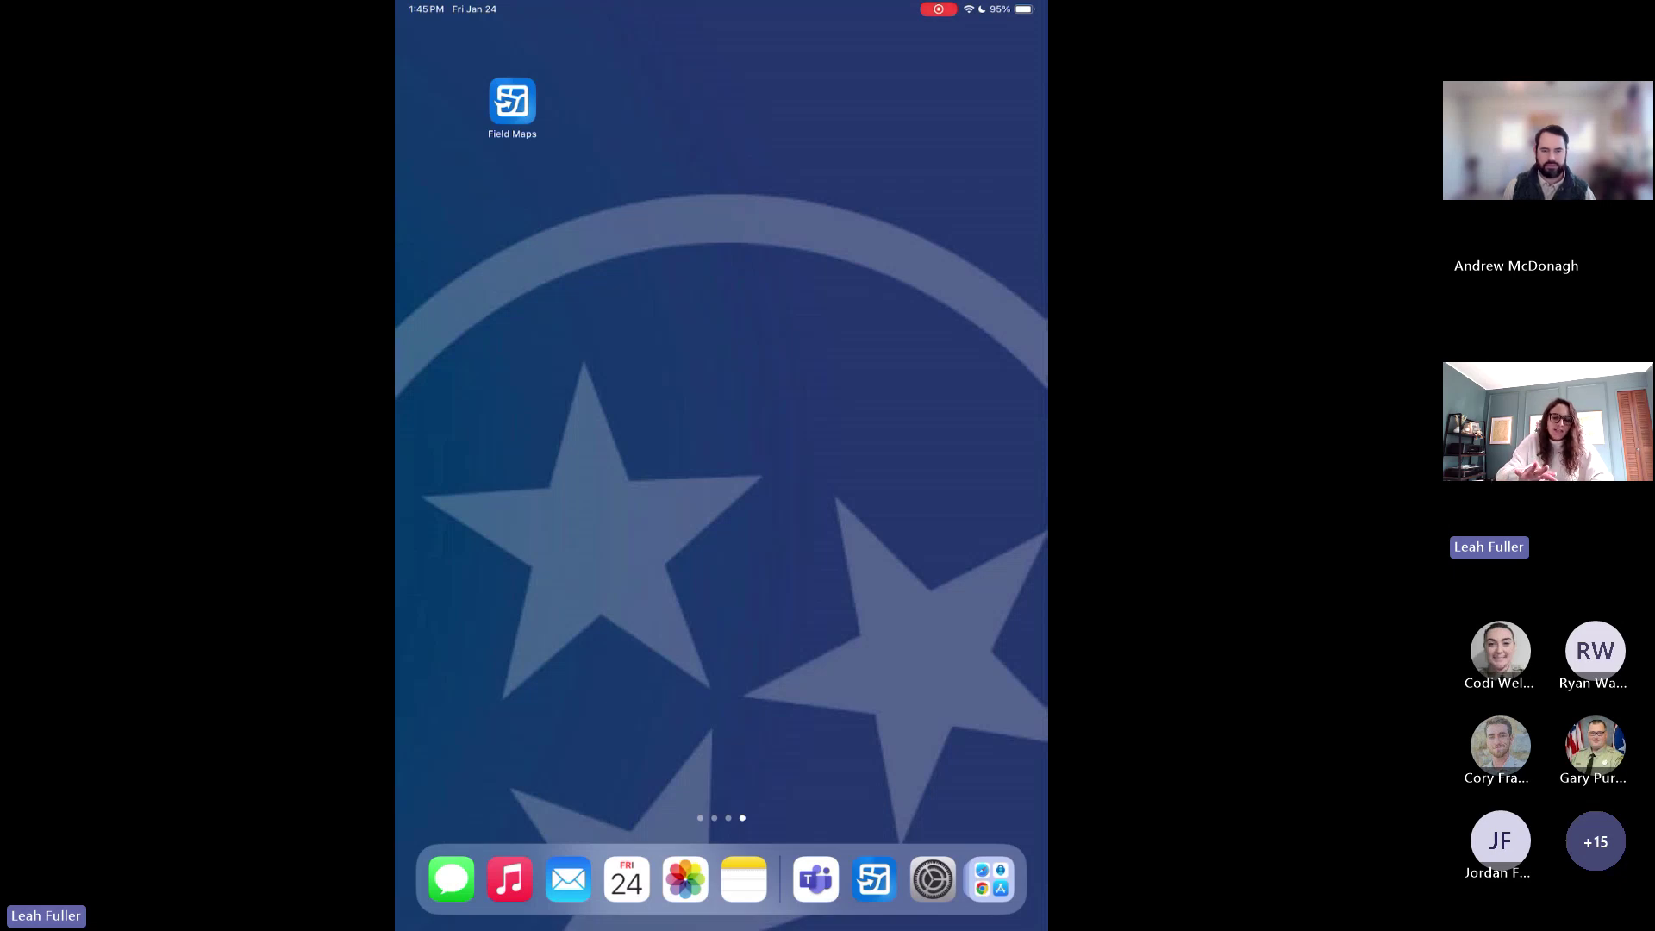
Switch to Field Maps on the tablet and enter Tdec as the ArcGIS organization's URL for sign-in.
{"action": "left_click", "coordinate": [512, 102]}
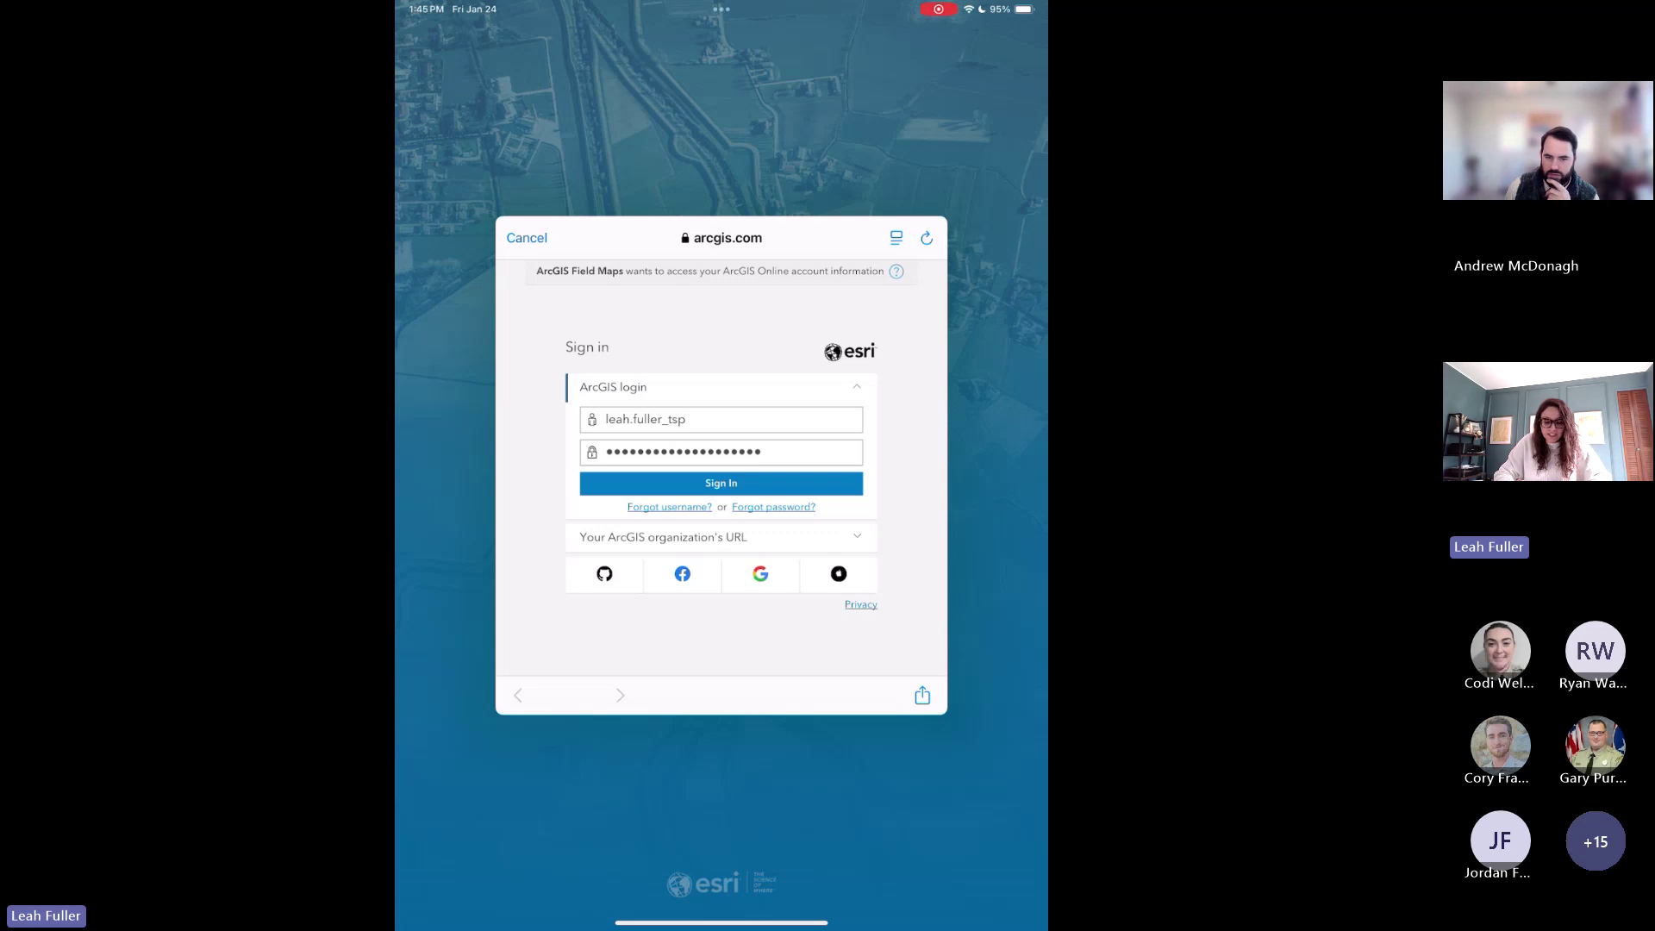
{"action": "left_click", "coordinate": [720, 536]}
{"action": "type", "text": "Tdec"}
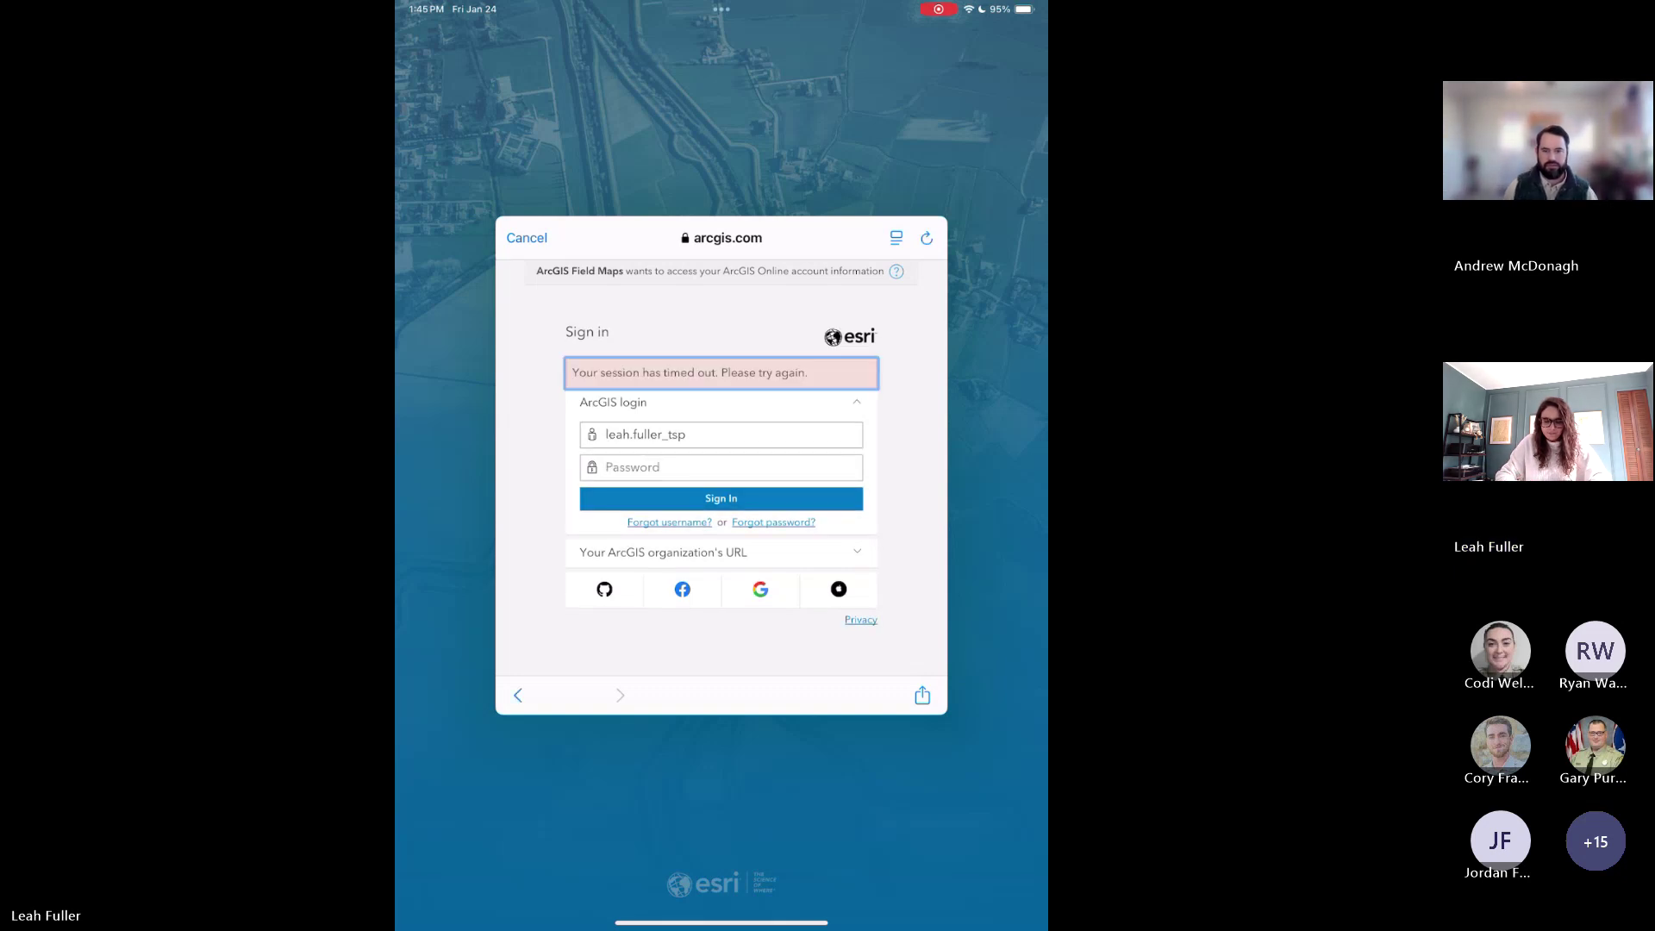
Enter the account password in the ArcGIS login and sign in to the map list.
{"action": "left_click", "coordinate": [720, 466]}
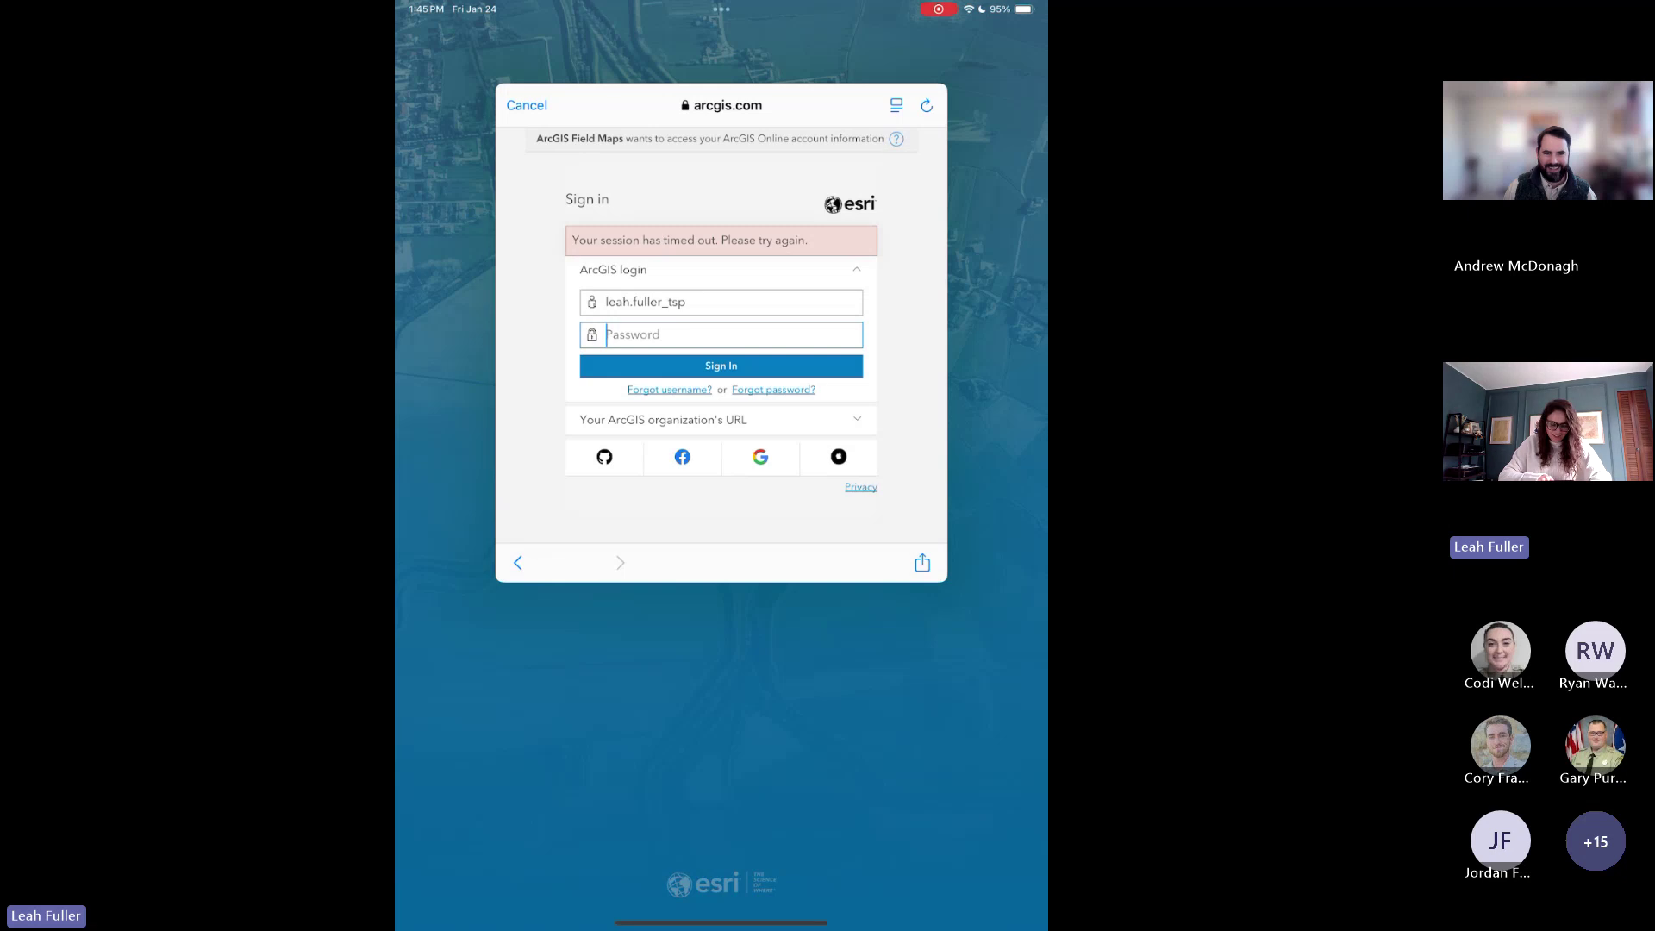
{"action": "type", "text": "•"}
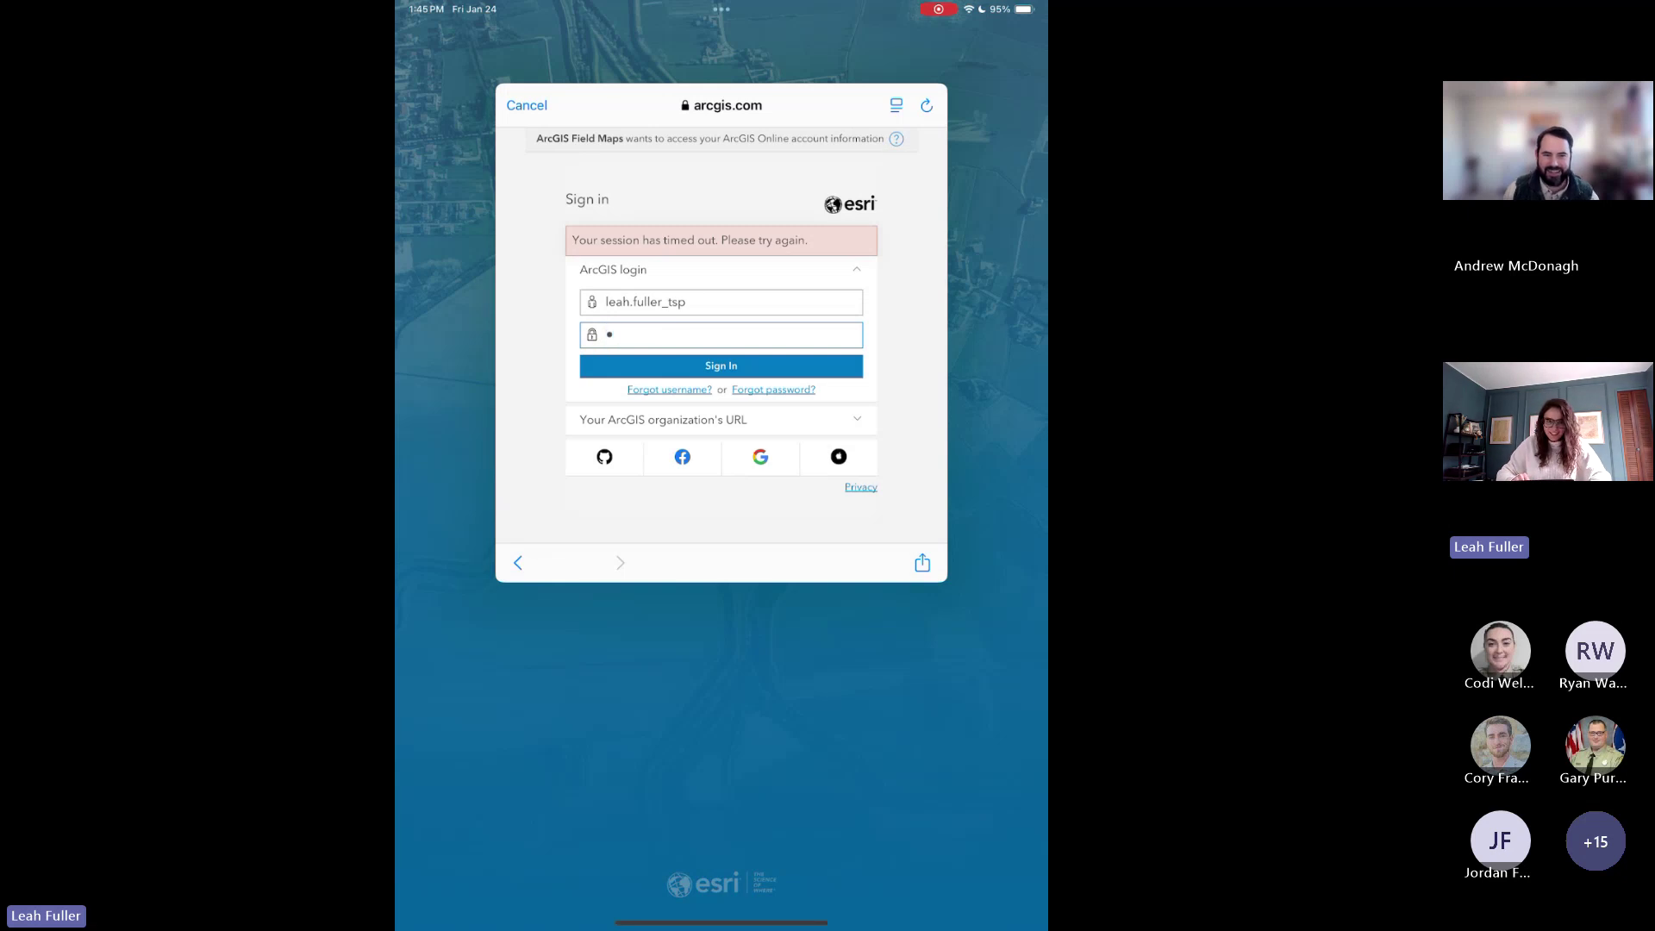
{"action": "type", "text": "•••••••"}
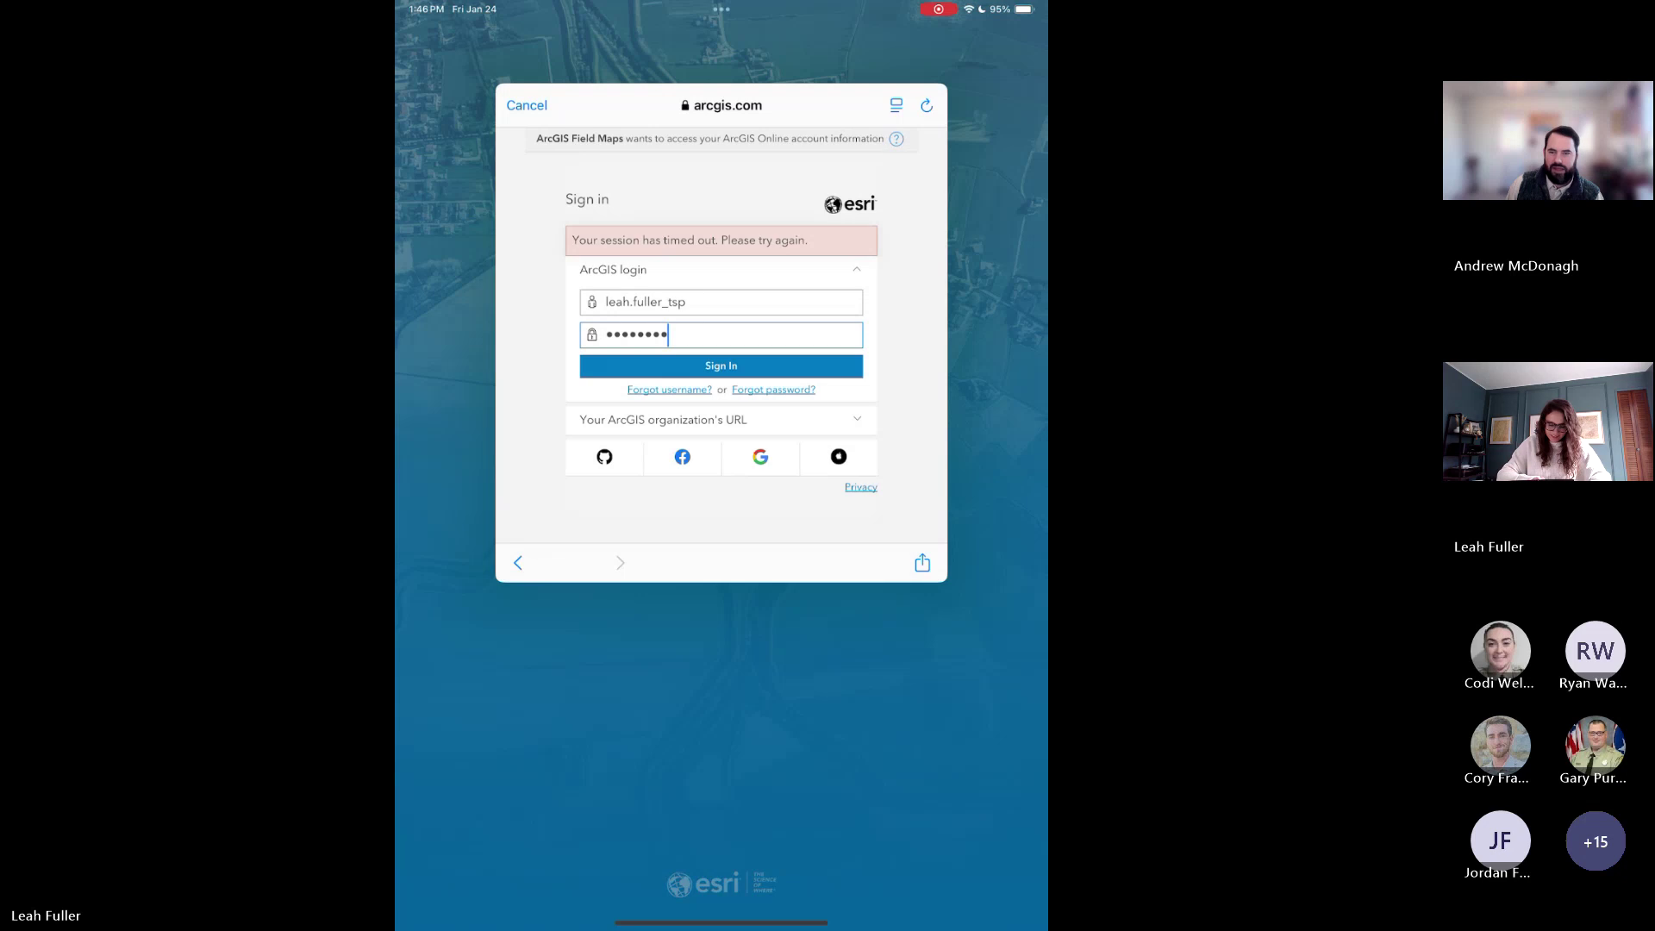
{"action": "type", "text": "•••"}
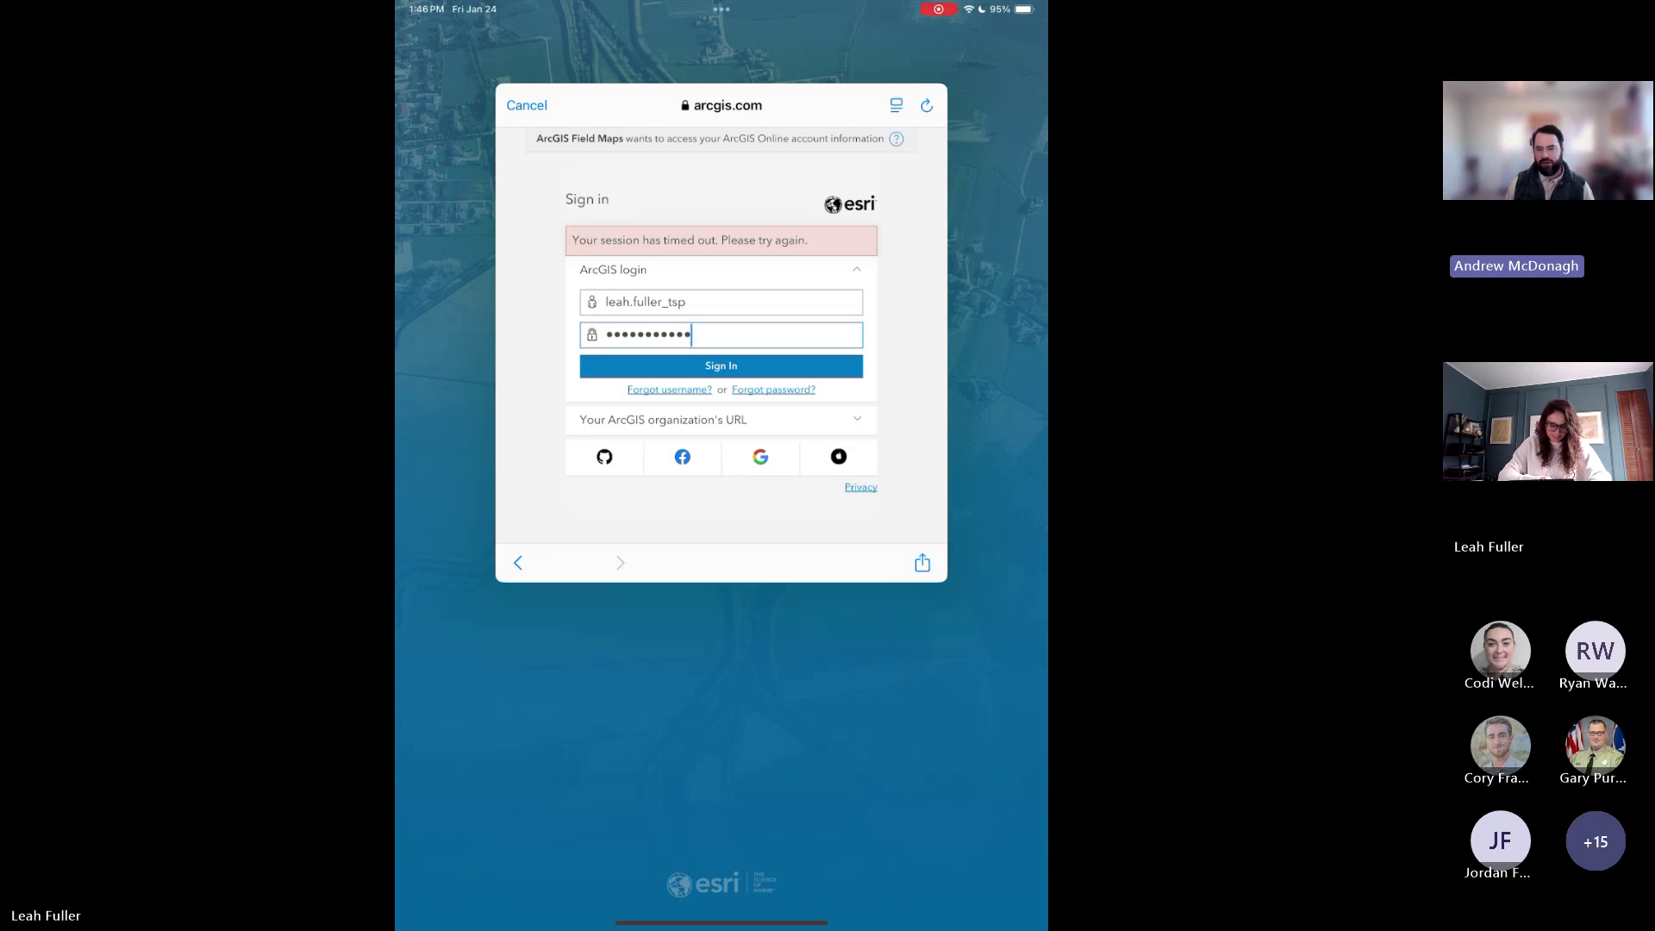
{"action": "type", "text": "•"}
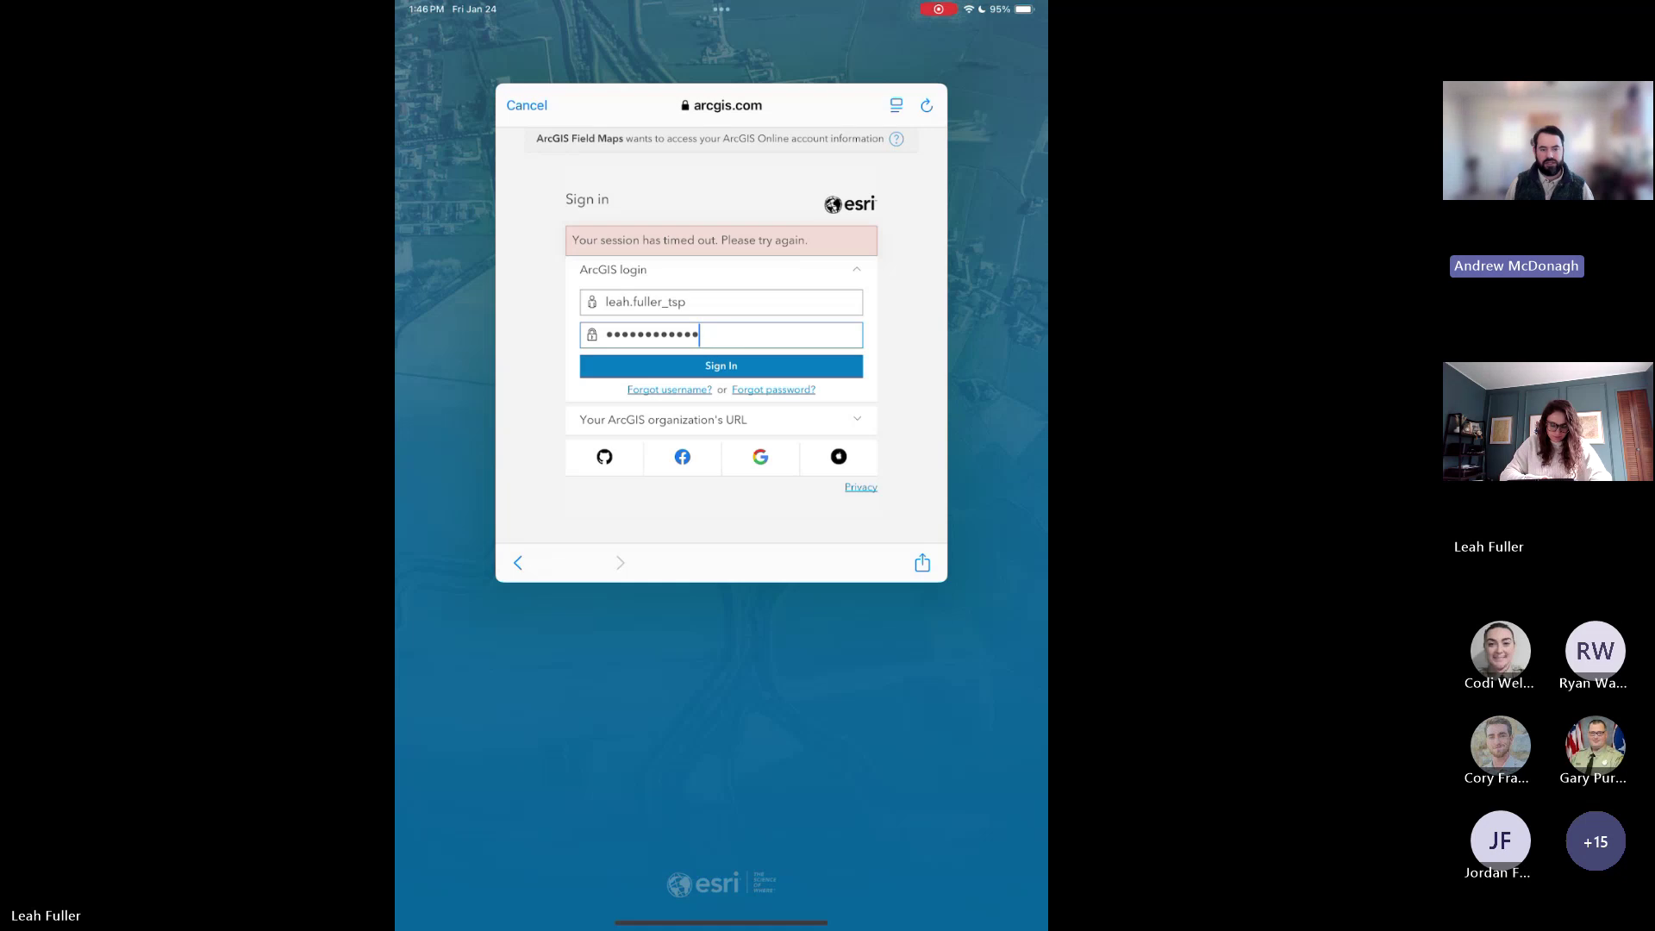
{"action": "type", "text": "••••••"}
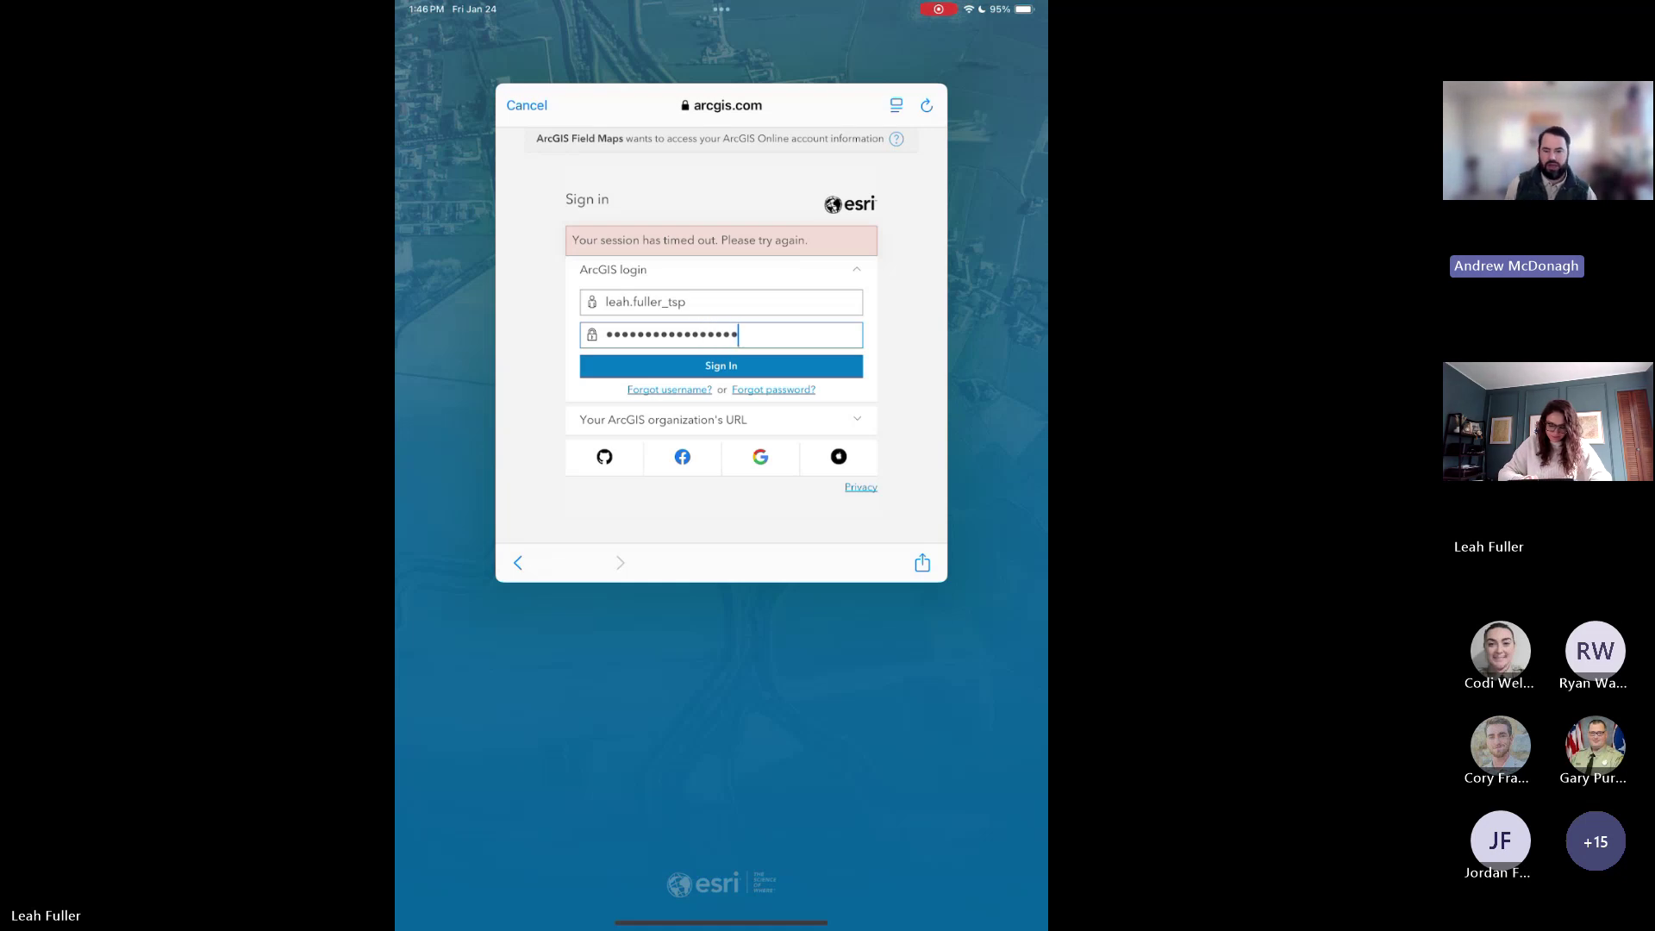
{"action": "type", "text": "••"}
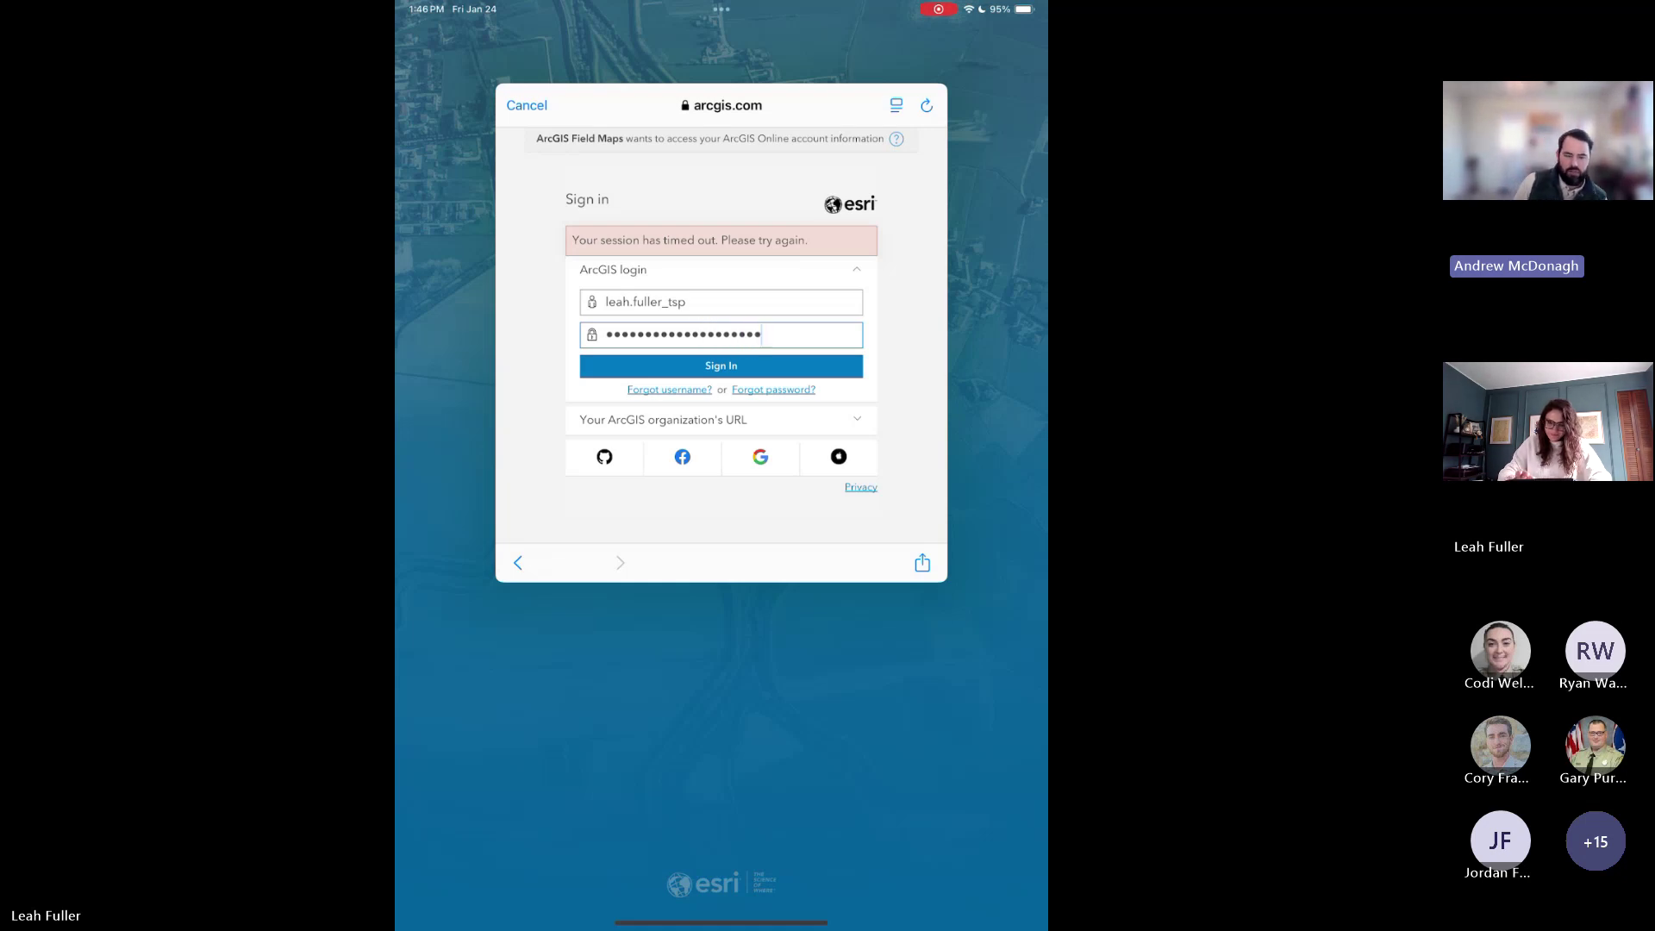
{"action": "key", "text": "Return"}
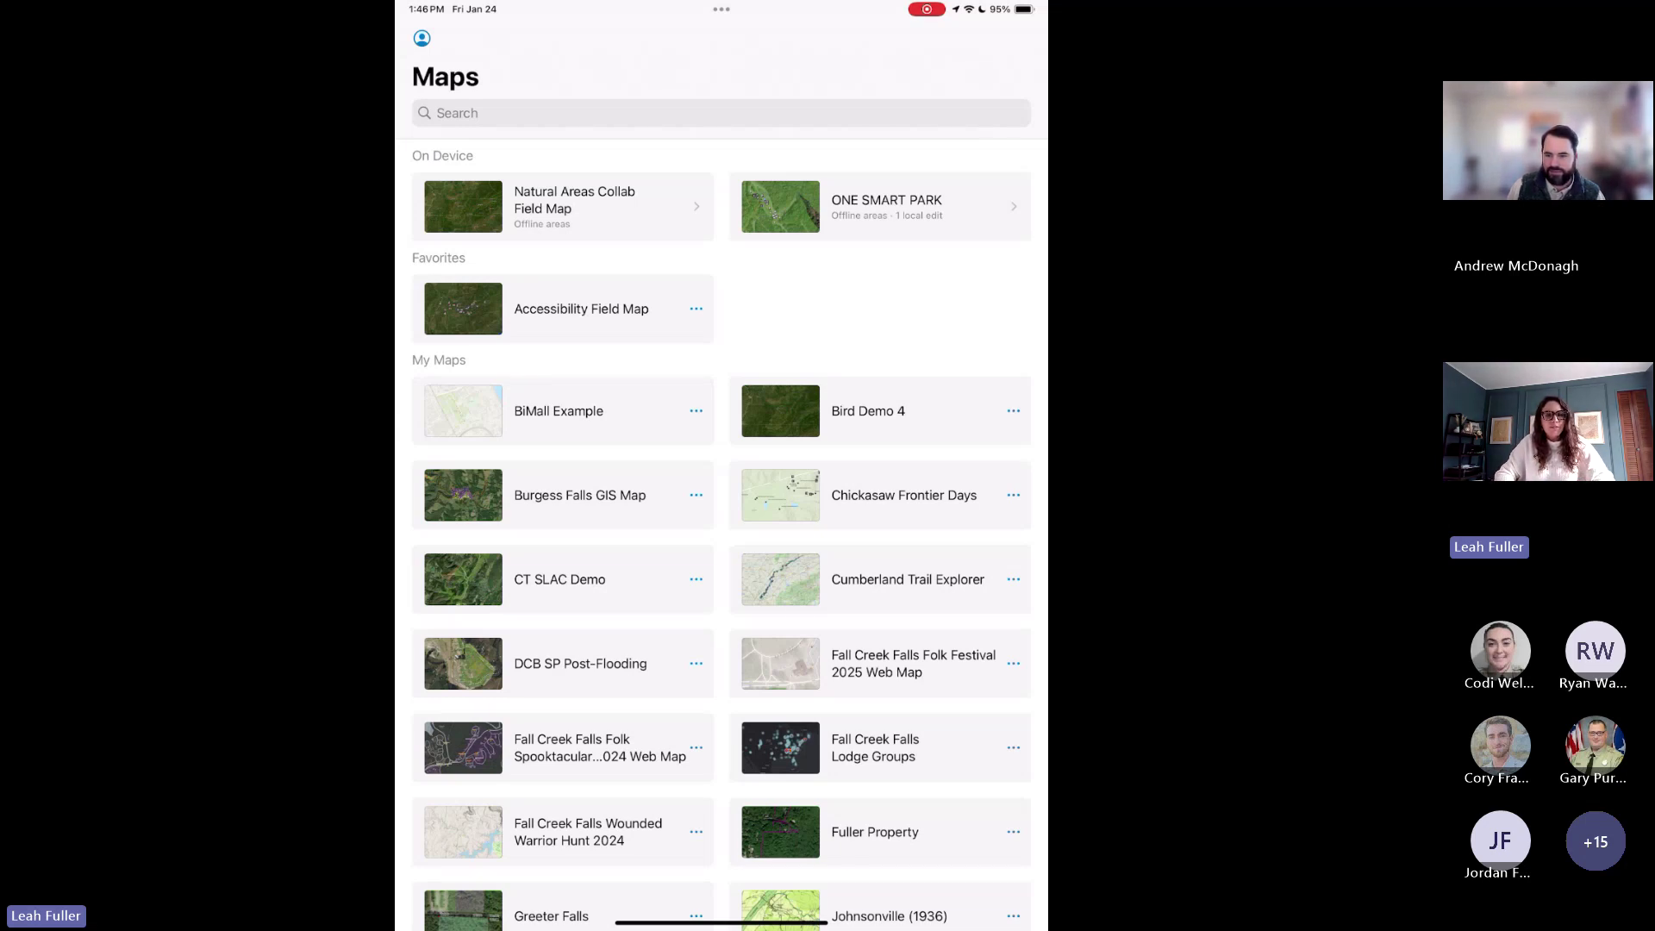
Review the profile's collection, location, units, auto-sync and cellular data settings, and return to the map list.
{"action": "left_click", "coordinate": [422, 38]}
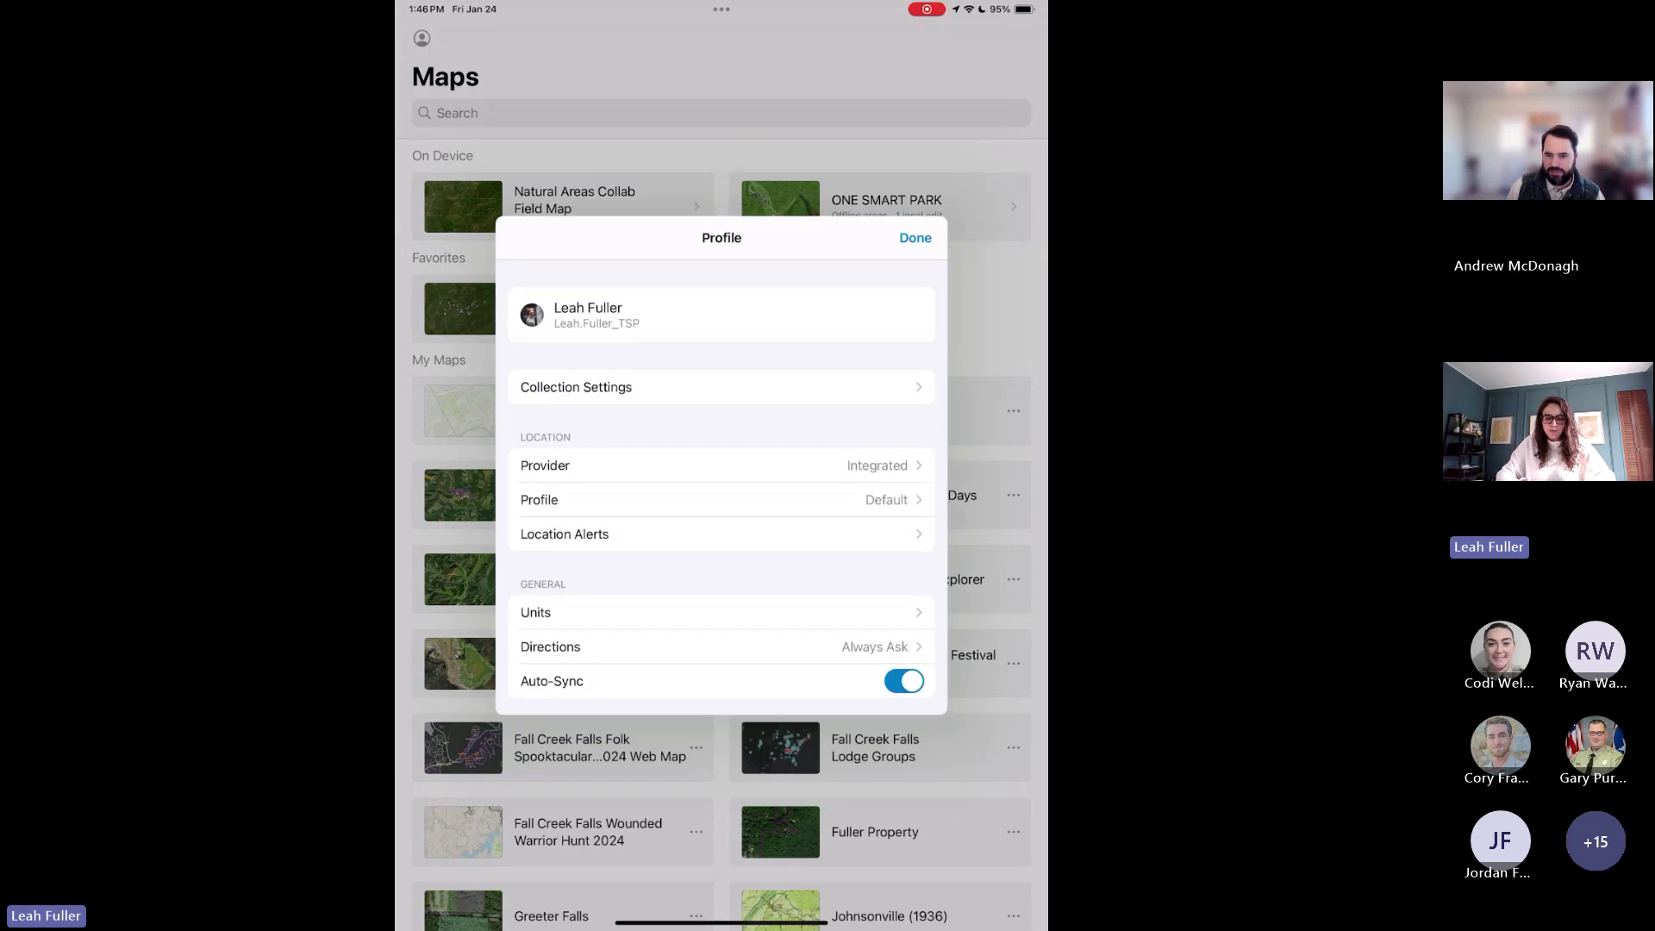
{"action": "scroll", "coordinate": [722, 491], "scroll_direction": "down", "scroll_amount": 2}
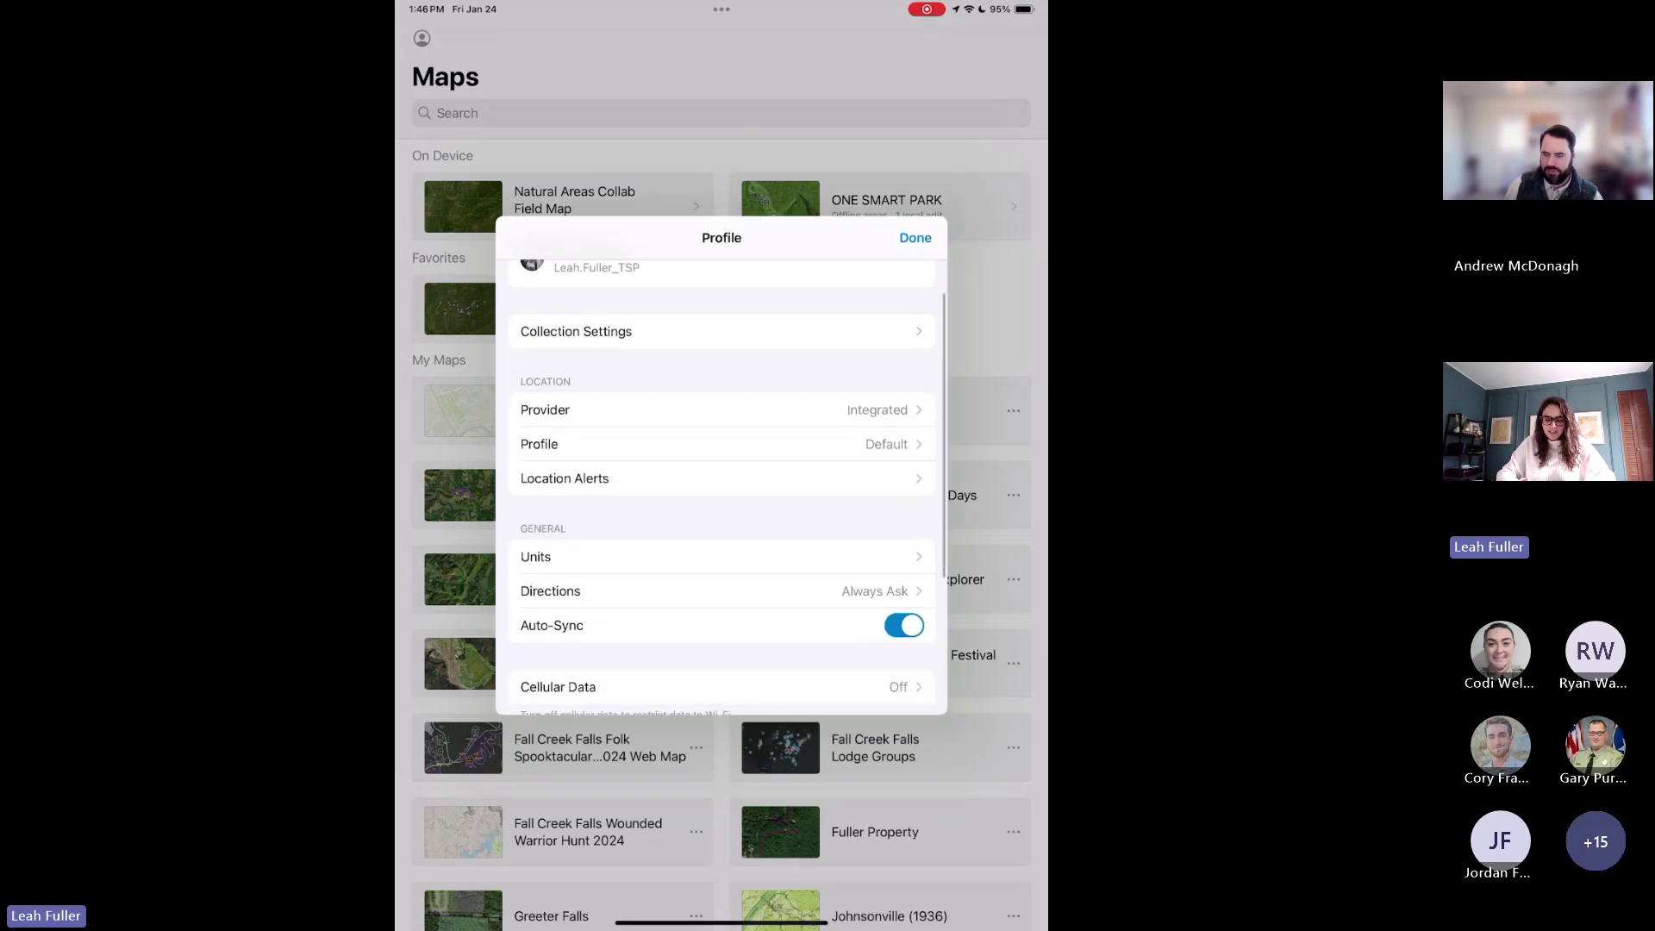
{"action": "scroll", "coordinate": [722, 492], "scroll_direction": "down", "scroll_amount": 2}
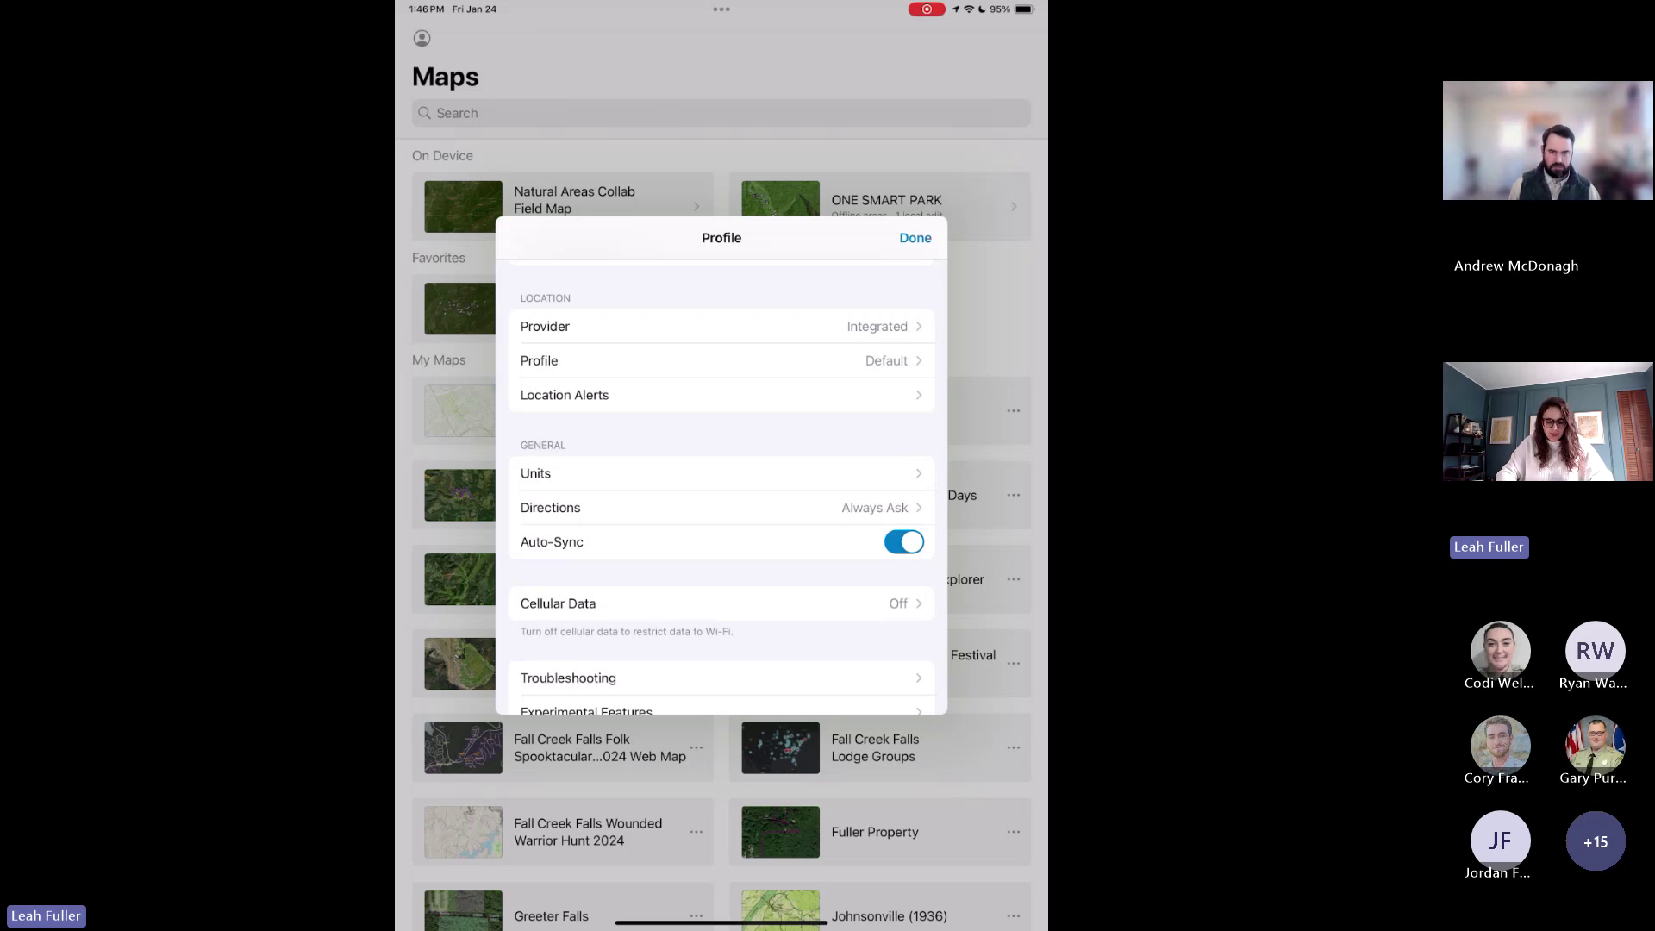
{"action": "scroll", "coordinate": [721, 487], "scroll_direction": "down", "scroll_amount": 1}
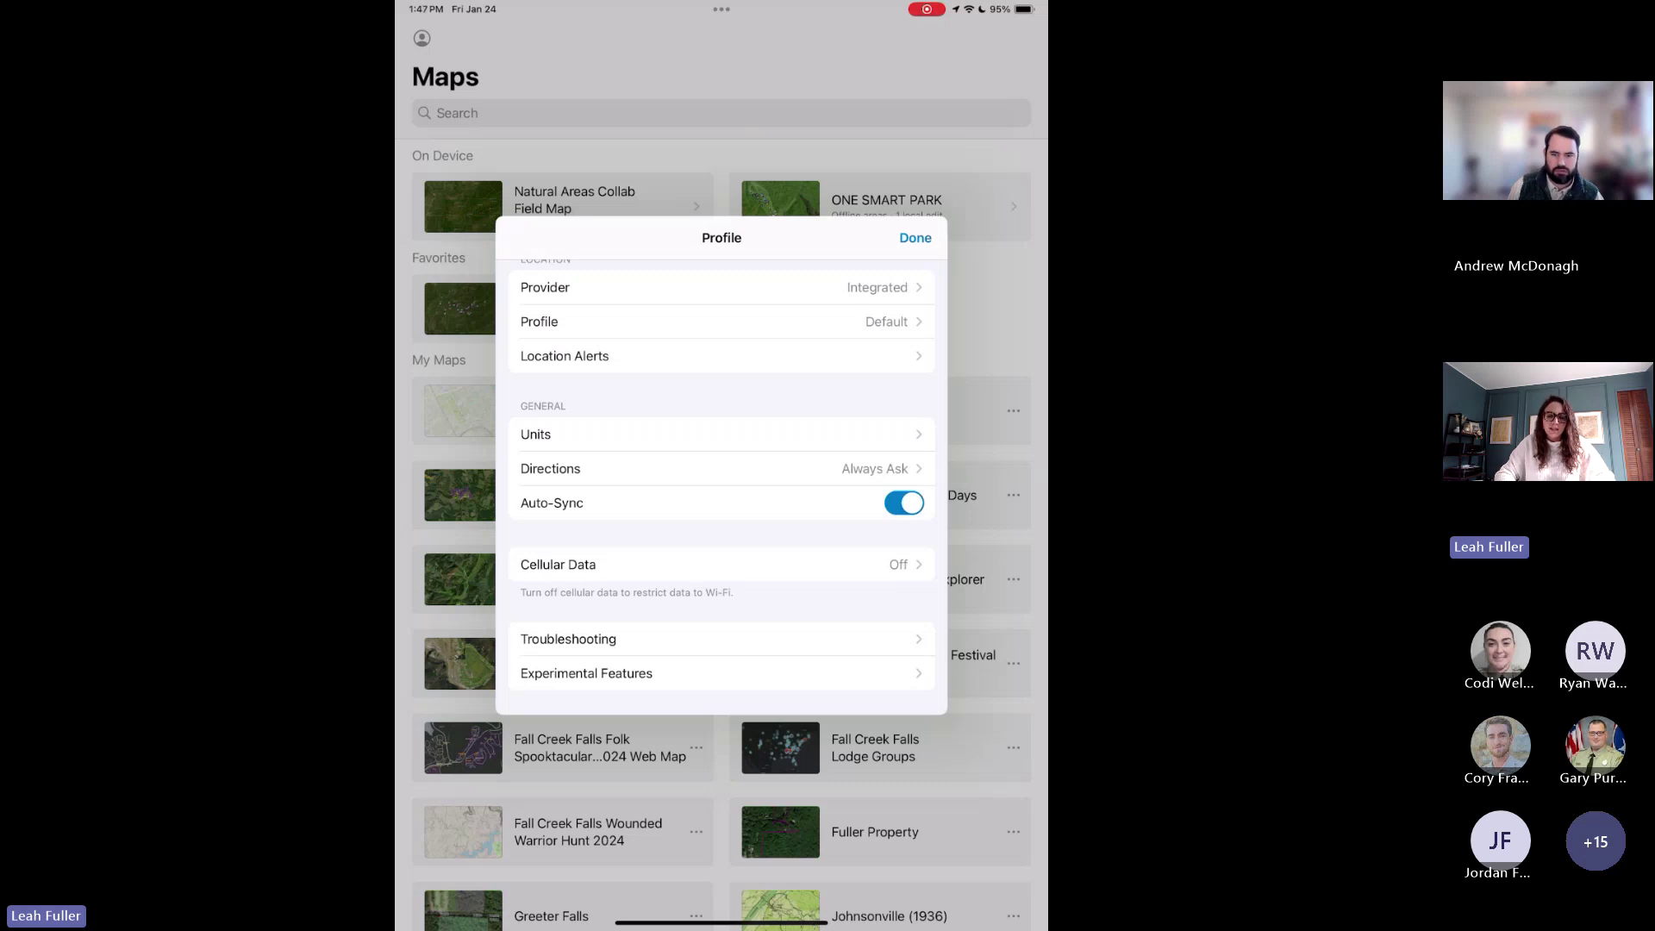
{"action": "scroll", "coordinate": [722, 487], "scroll_direction": "up", "scroll_amount": 4}
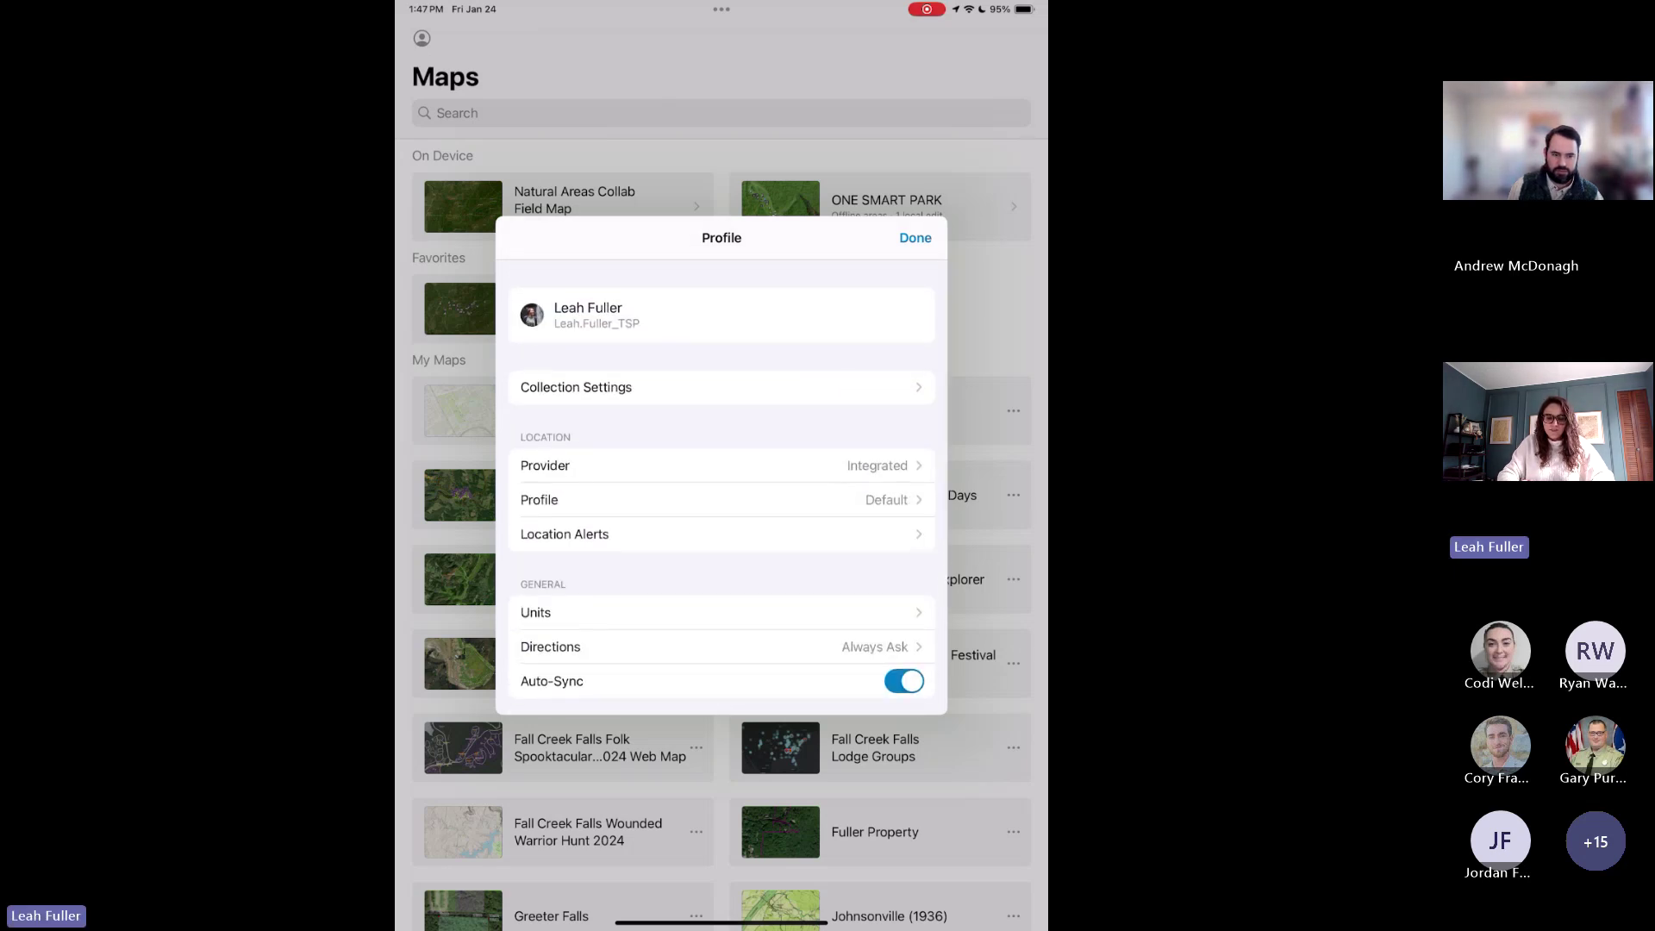
{"action": "key", "text": "Escape"}
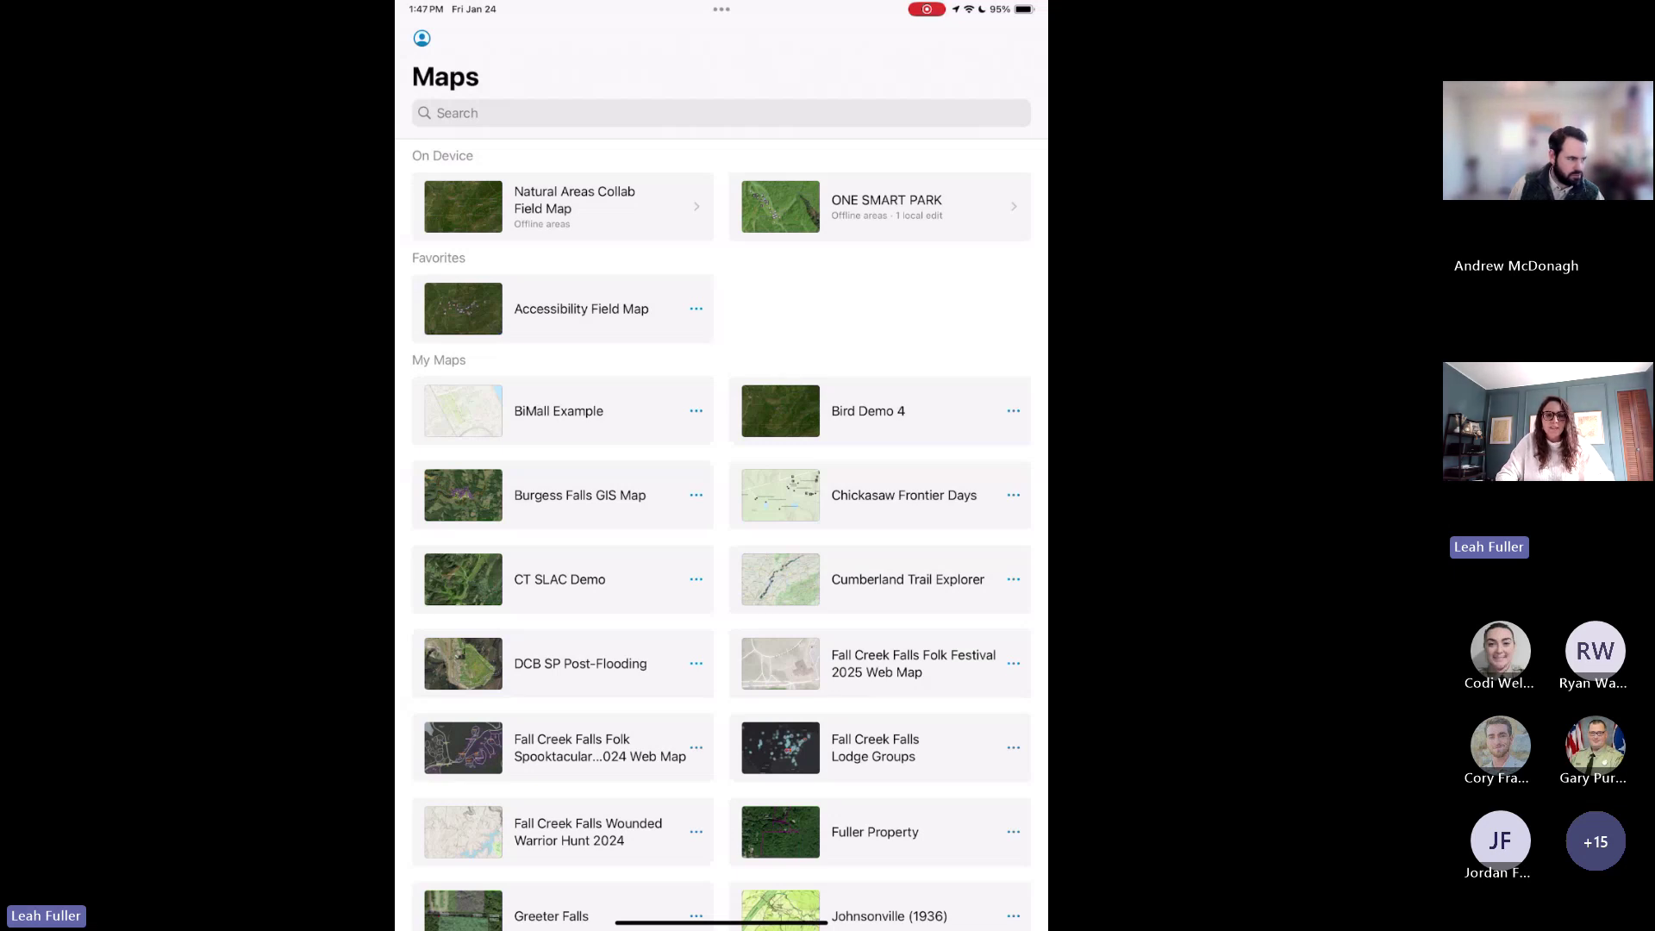
Search the map list for "One" and open the ONE SMART PARK map's page of online and offline areas.
{"action": "left_click", "coordinate": [457, 113]}
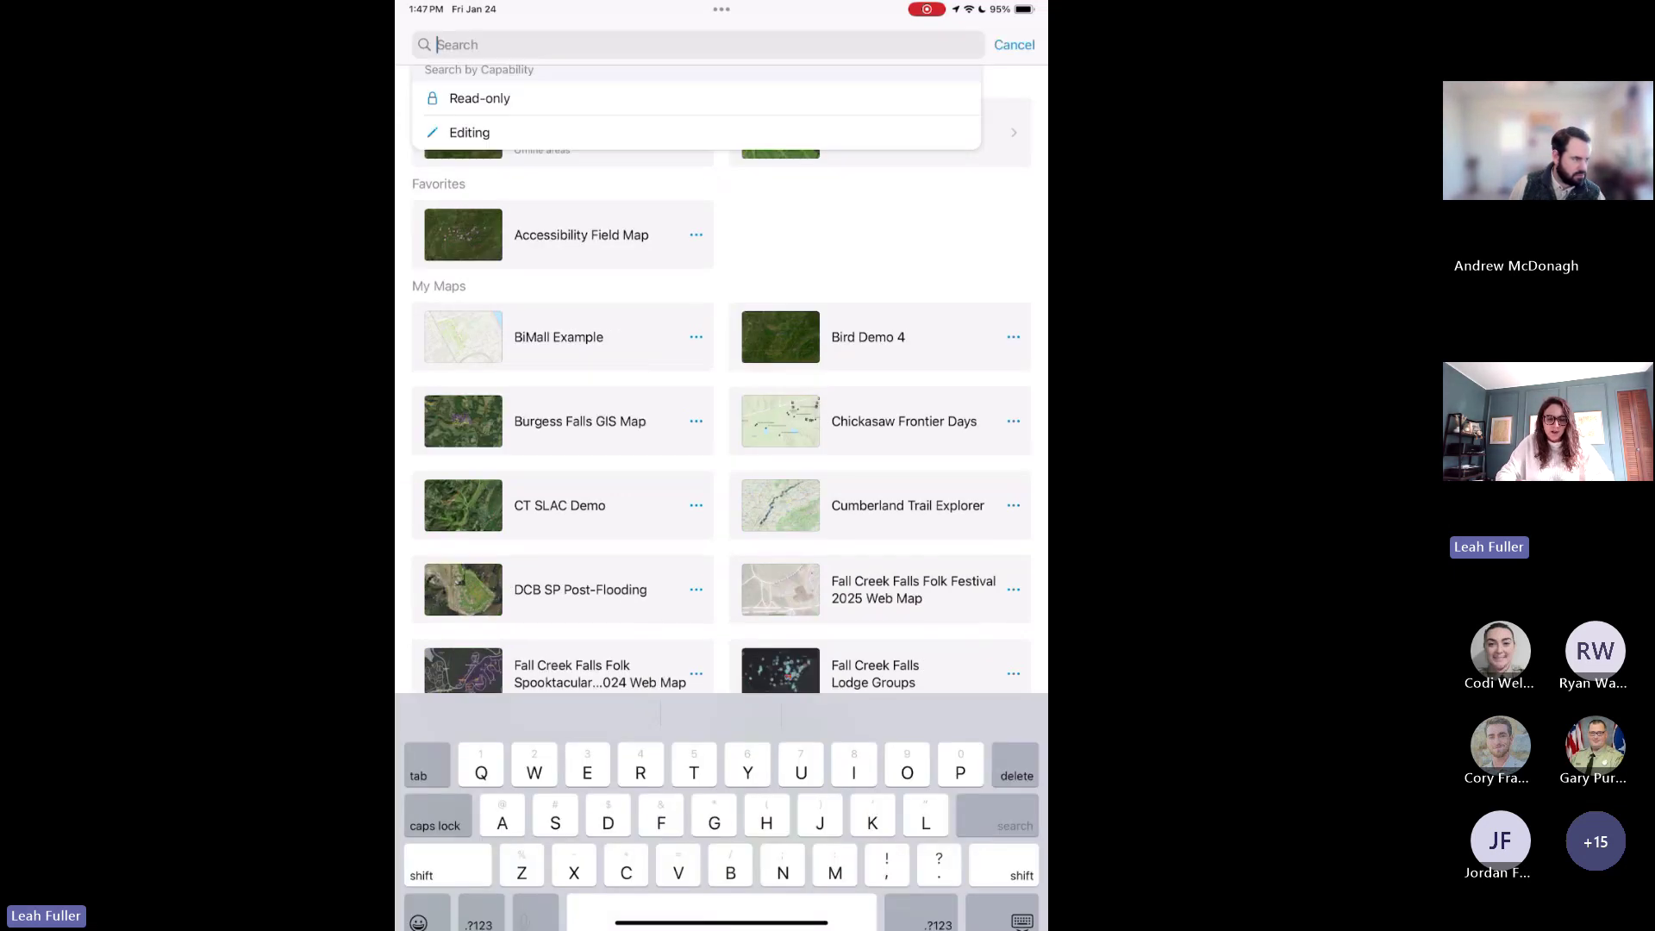
{"action": "type", "text": "One"}
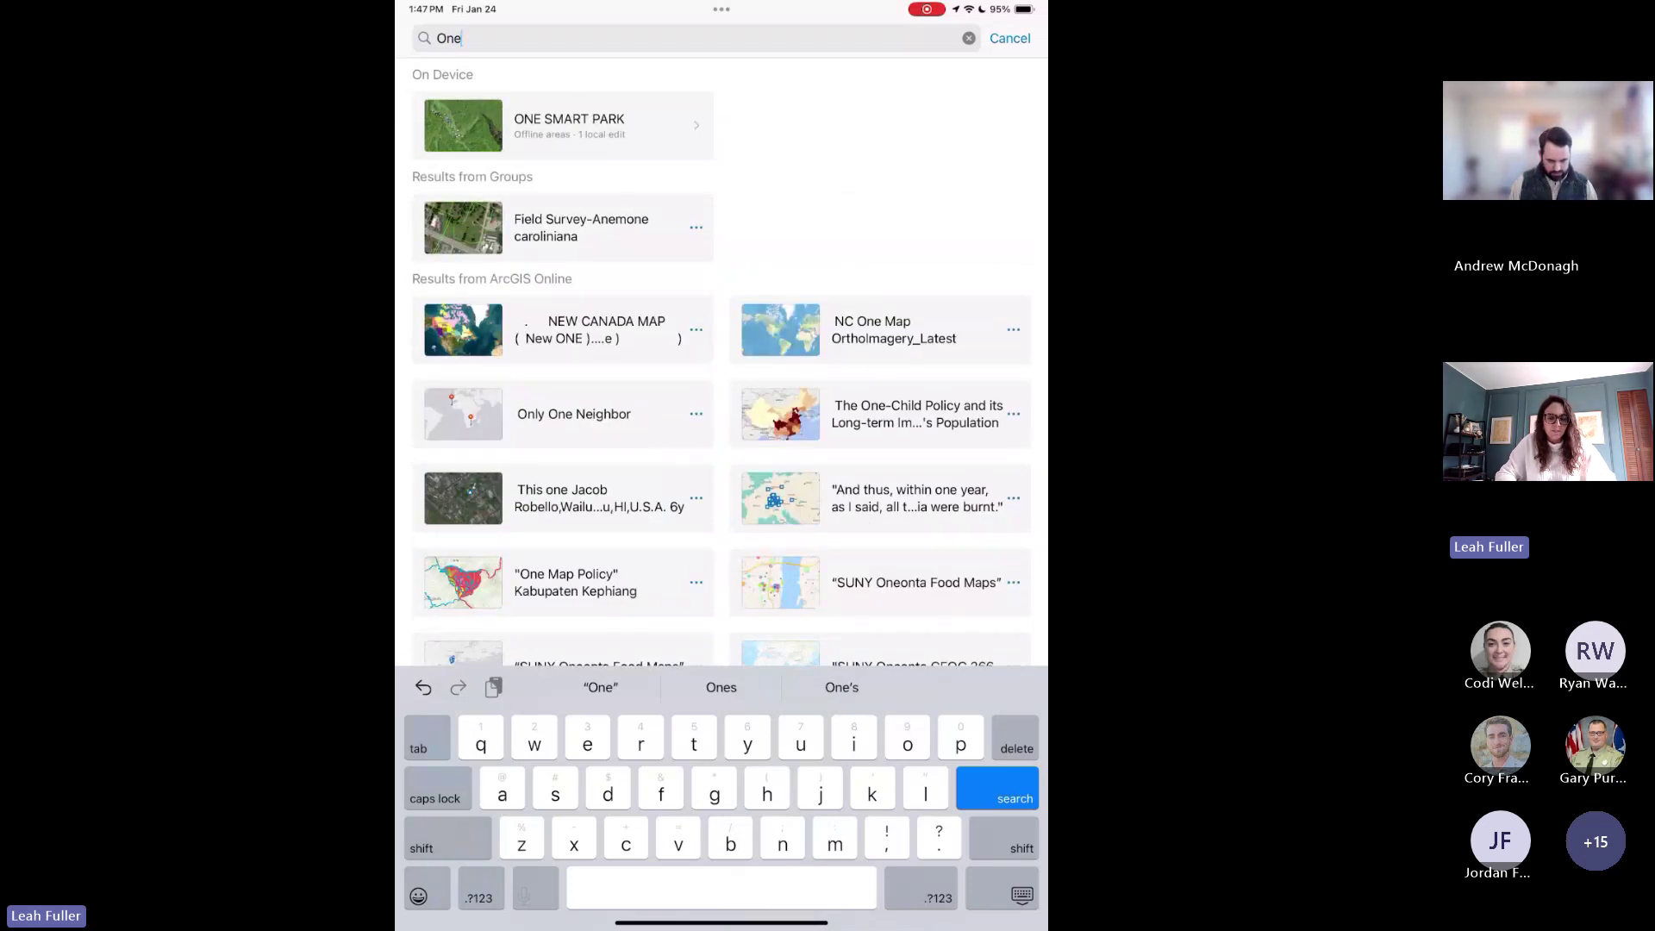
{"action": "left_click", "coordinate": [569, 125]}
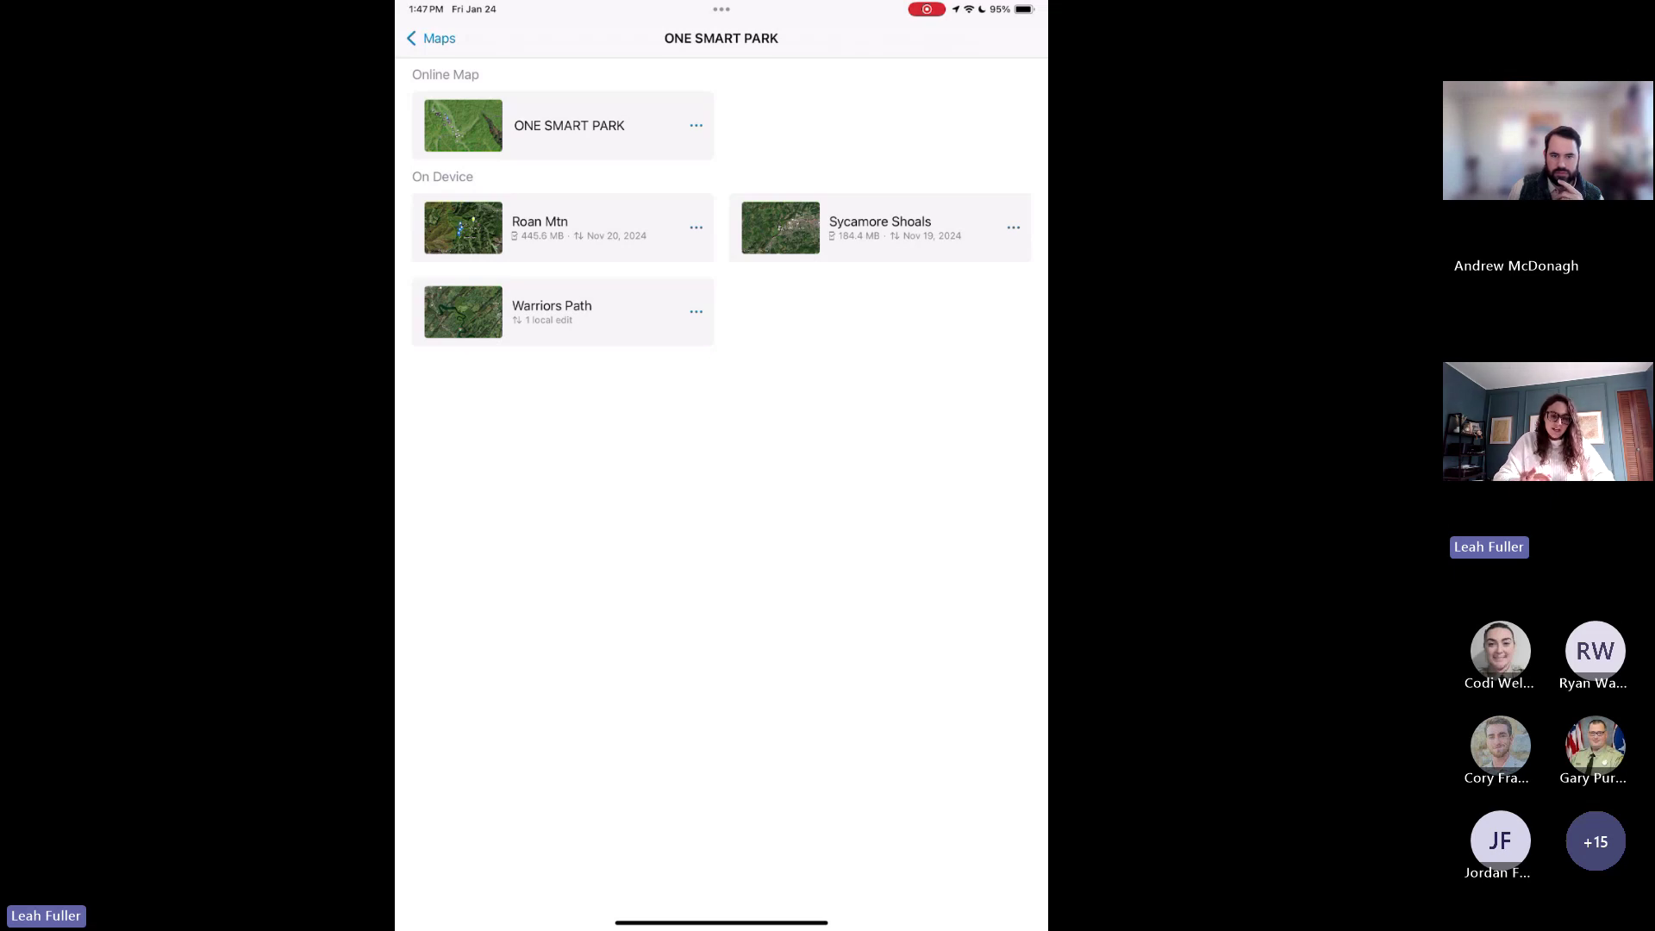
Add an offline area to the online ONE SMART PARK map with level of detail Small Building and download it.
{"action": "left_click", "coordinate": [695, 125]}
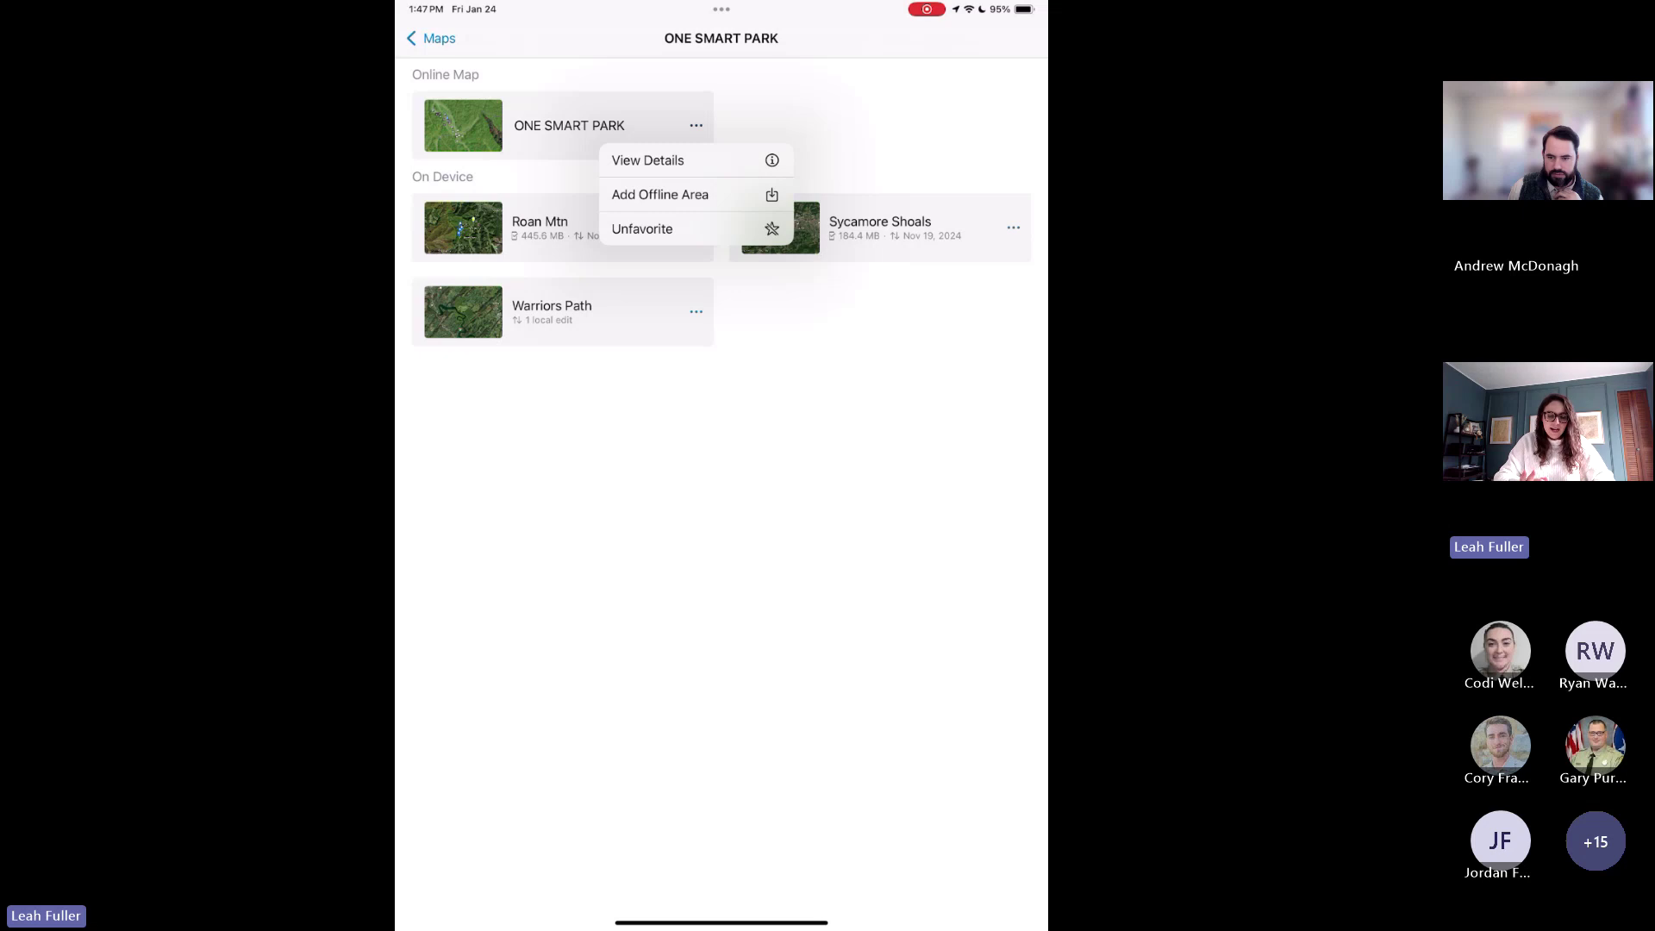
{"action": "left_click", "coordinate": [660, 194]}
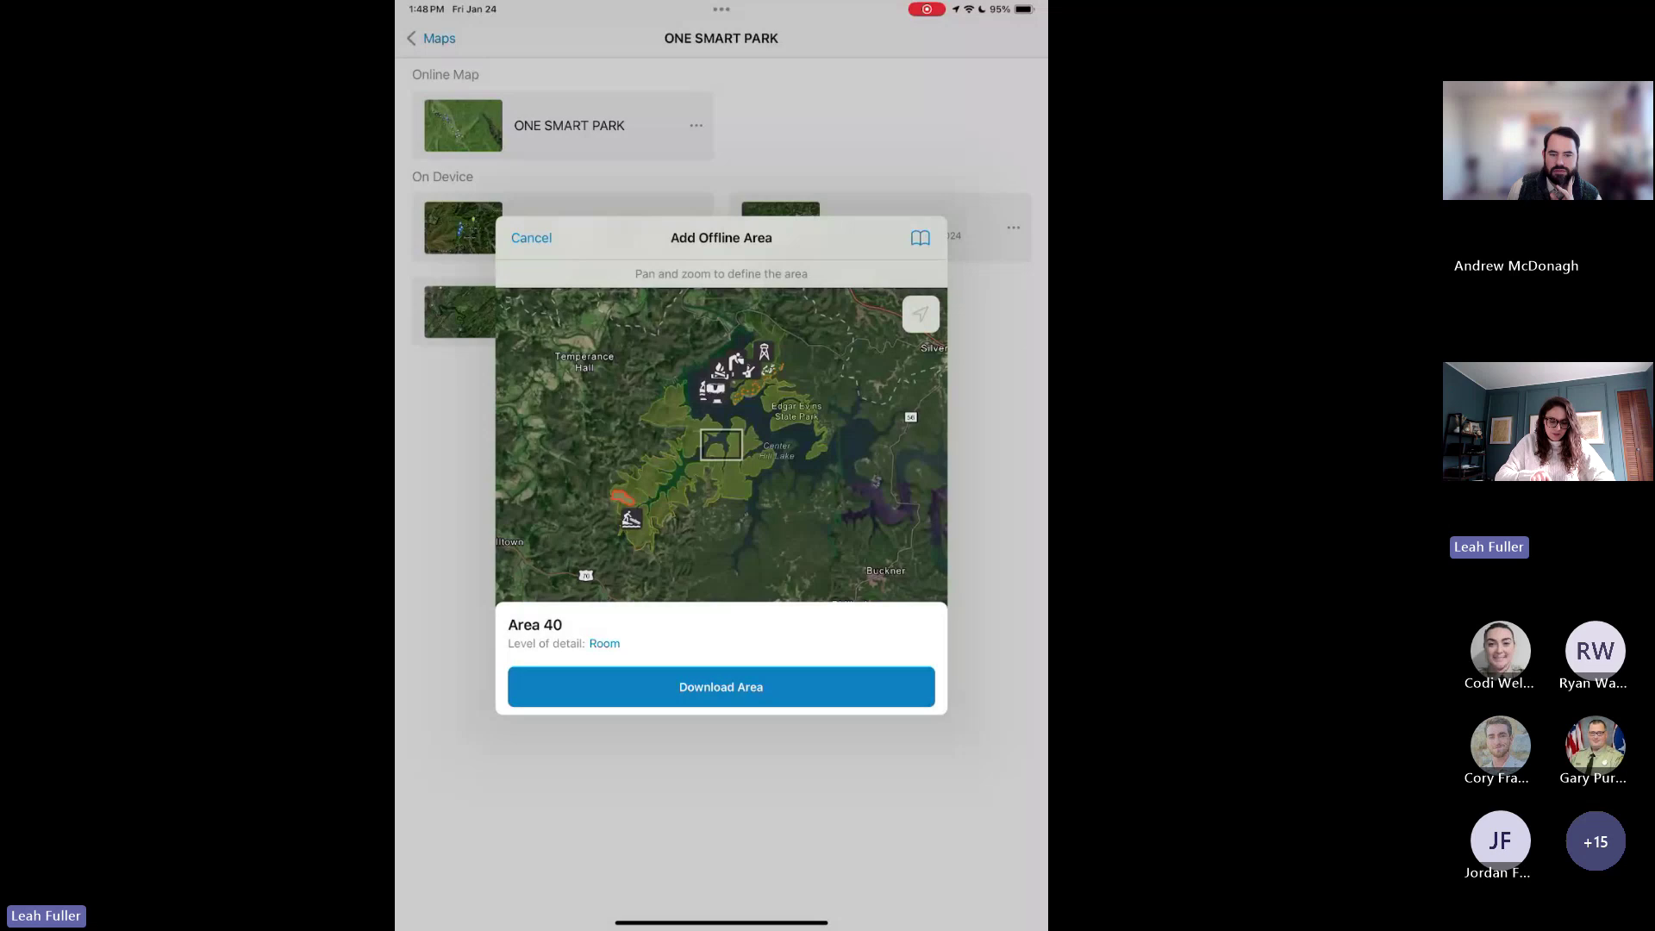
{"action": "left_click", "coordinate": [604, 643]}
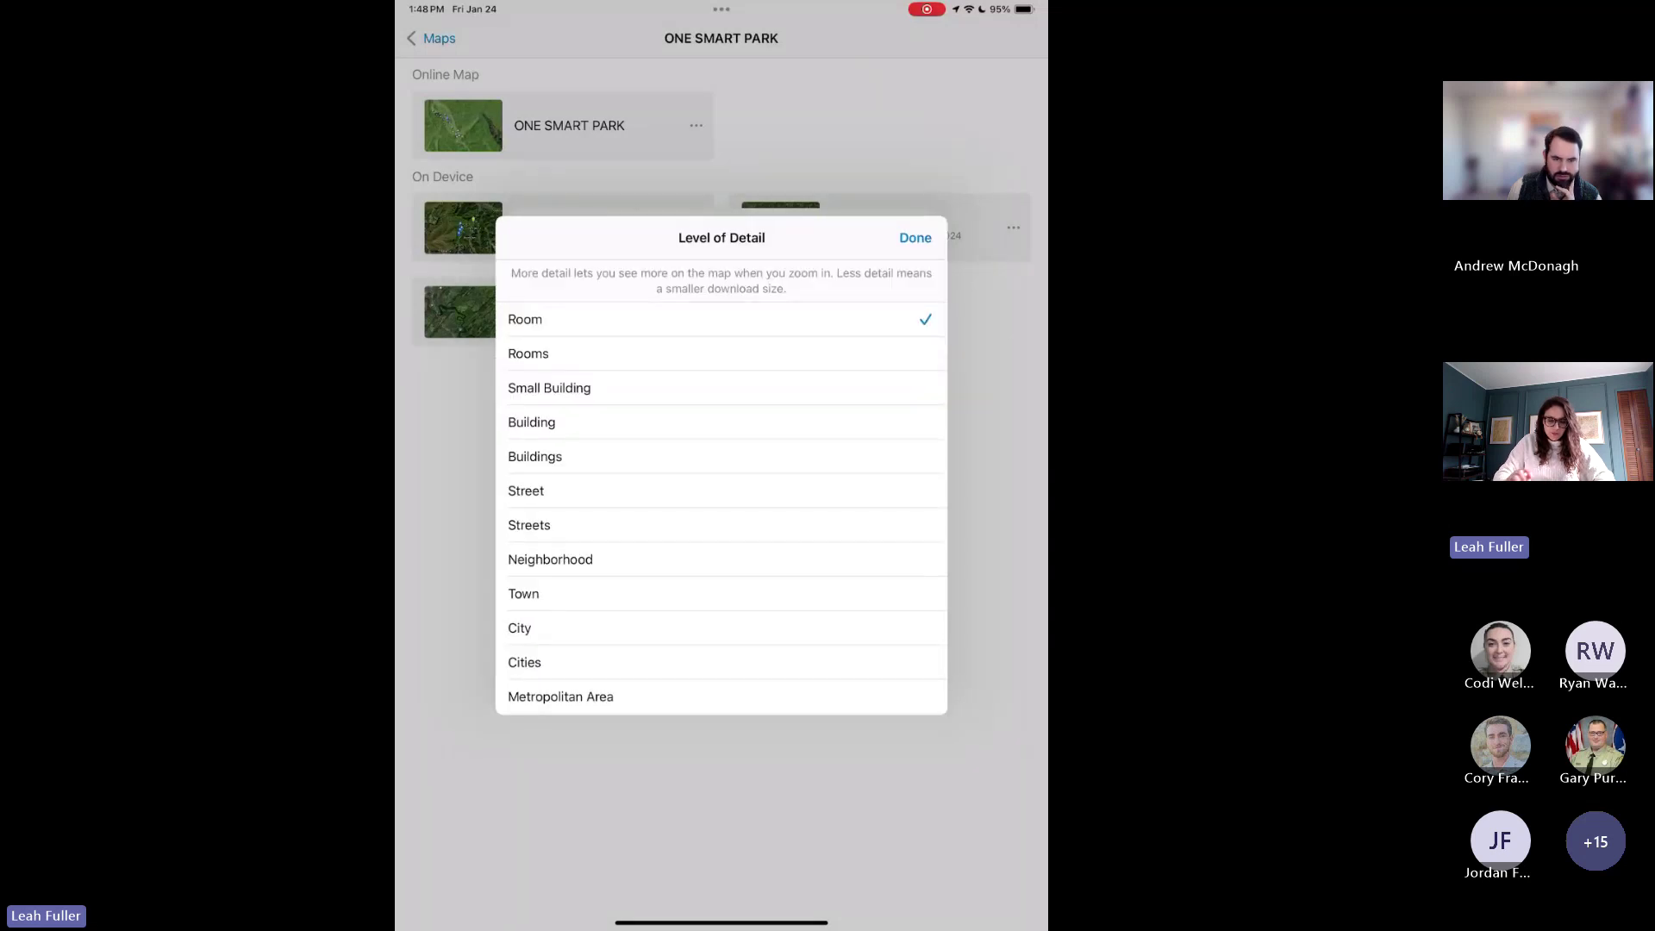
{"action": "left_click", "coordinate": [549, 388]}
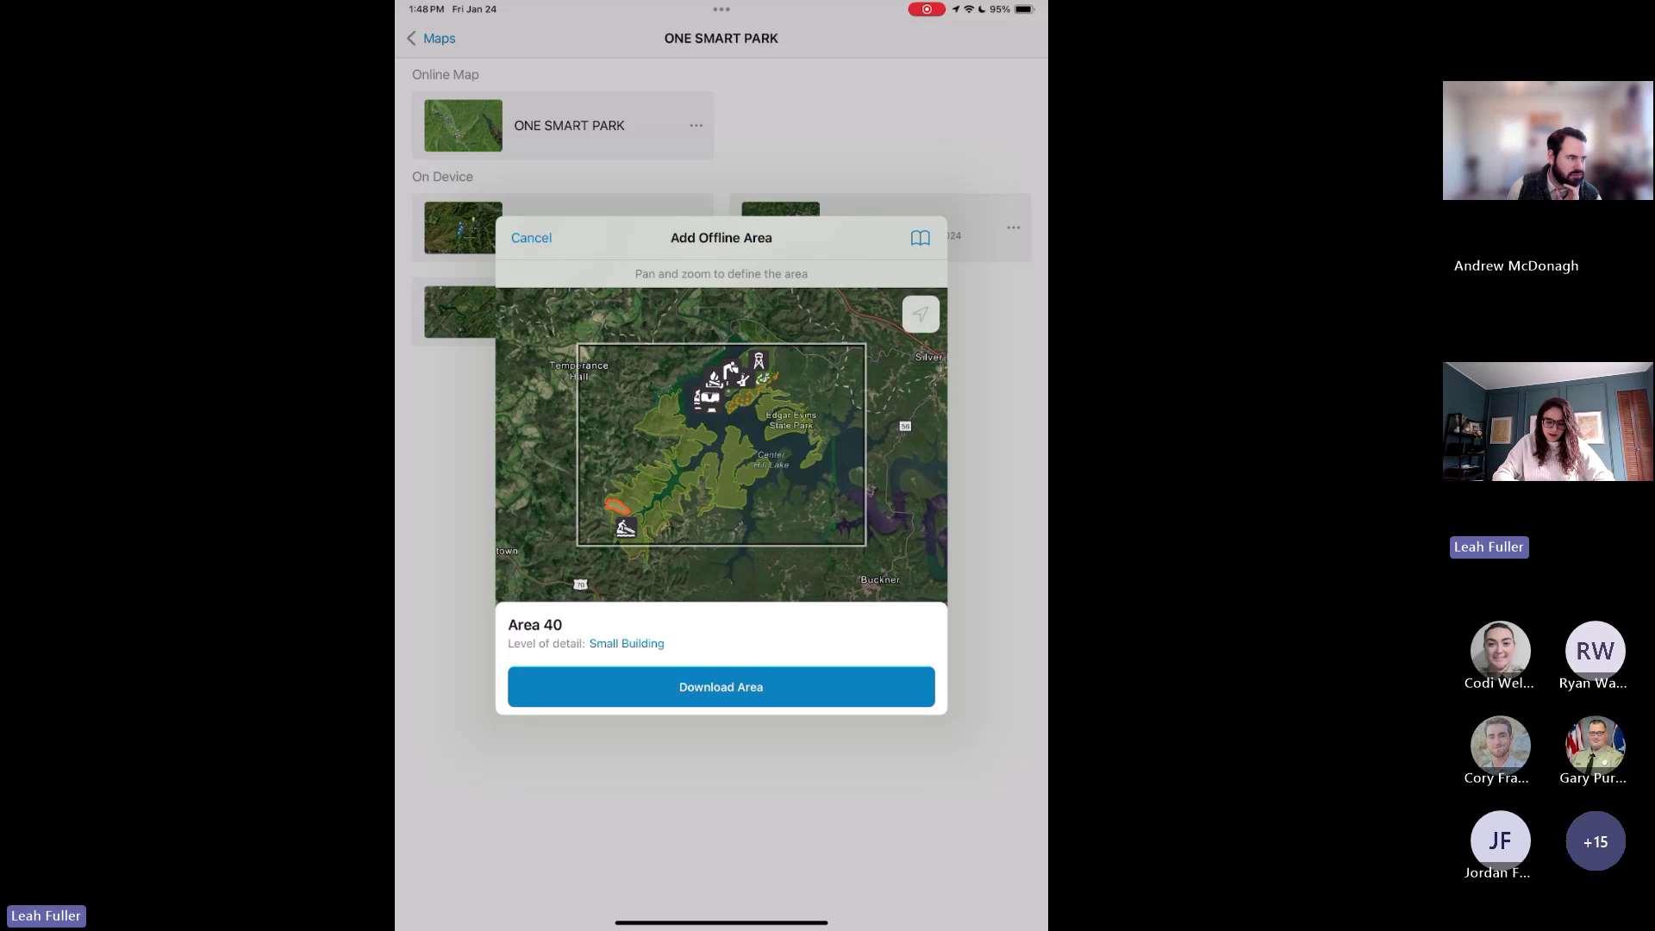
{"action": "left_click", "coordinate": [721, 686]}
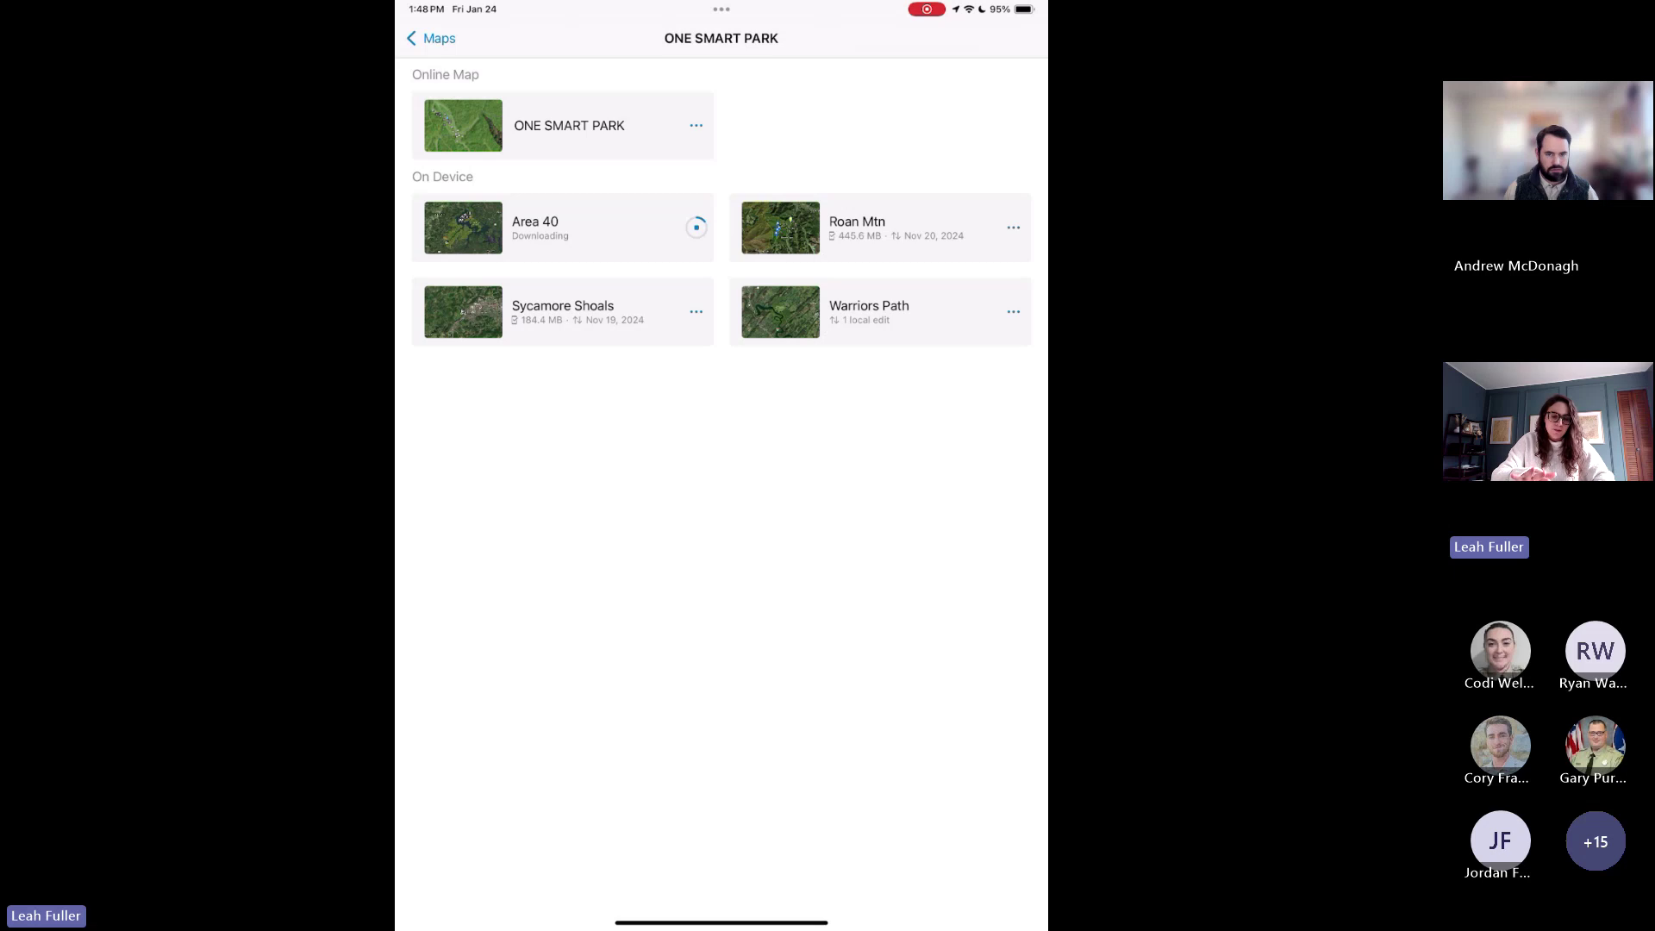
Open the online ONE SMART PARK map and review its list of map layers.
{"action": "left_click", "coordinate": [562, 126]}
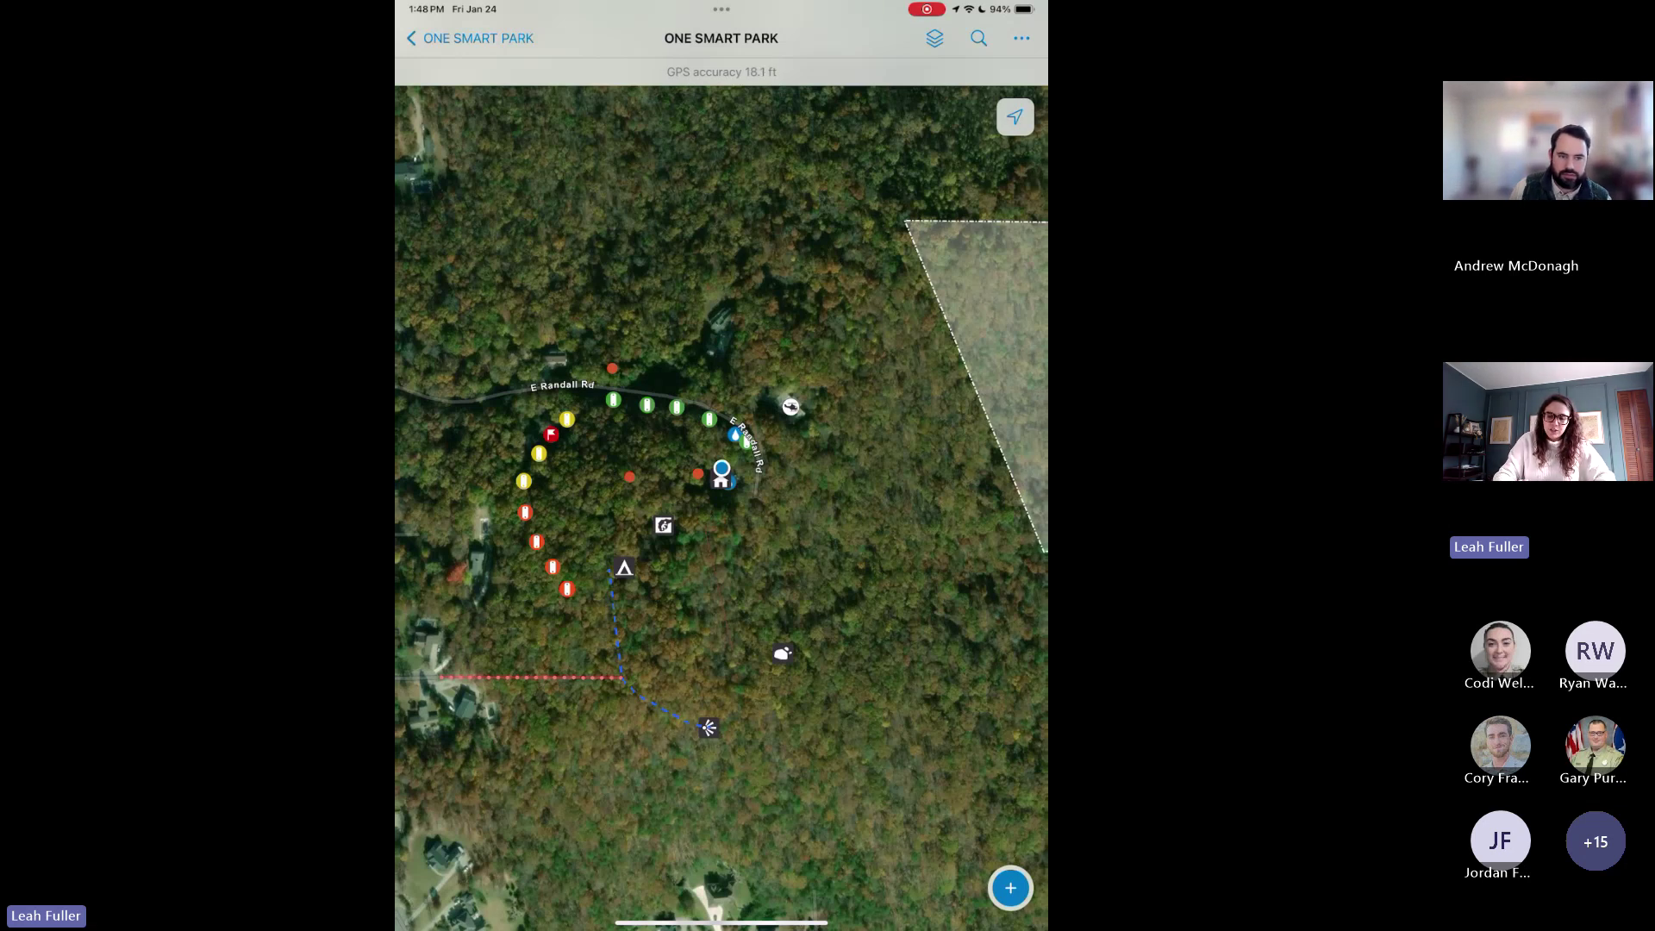
{"action": "left_click", "coordinate": [934, 38]}
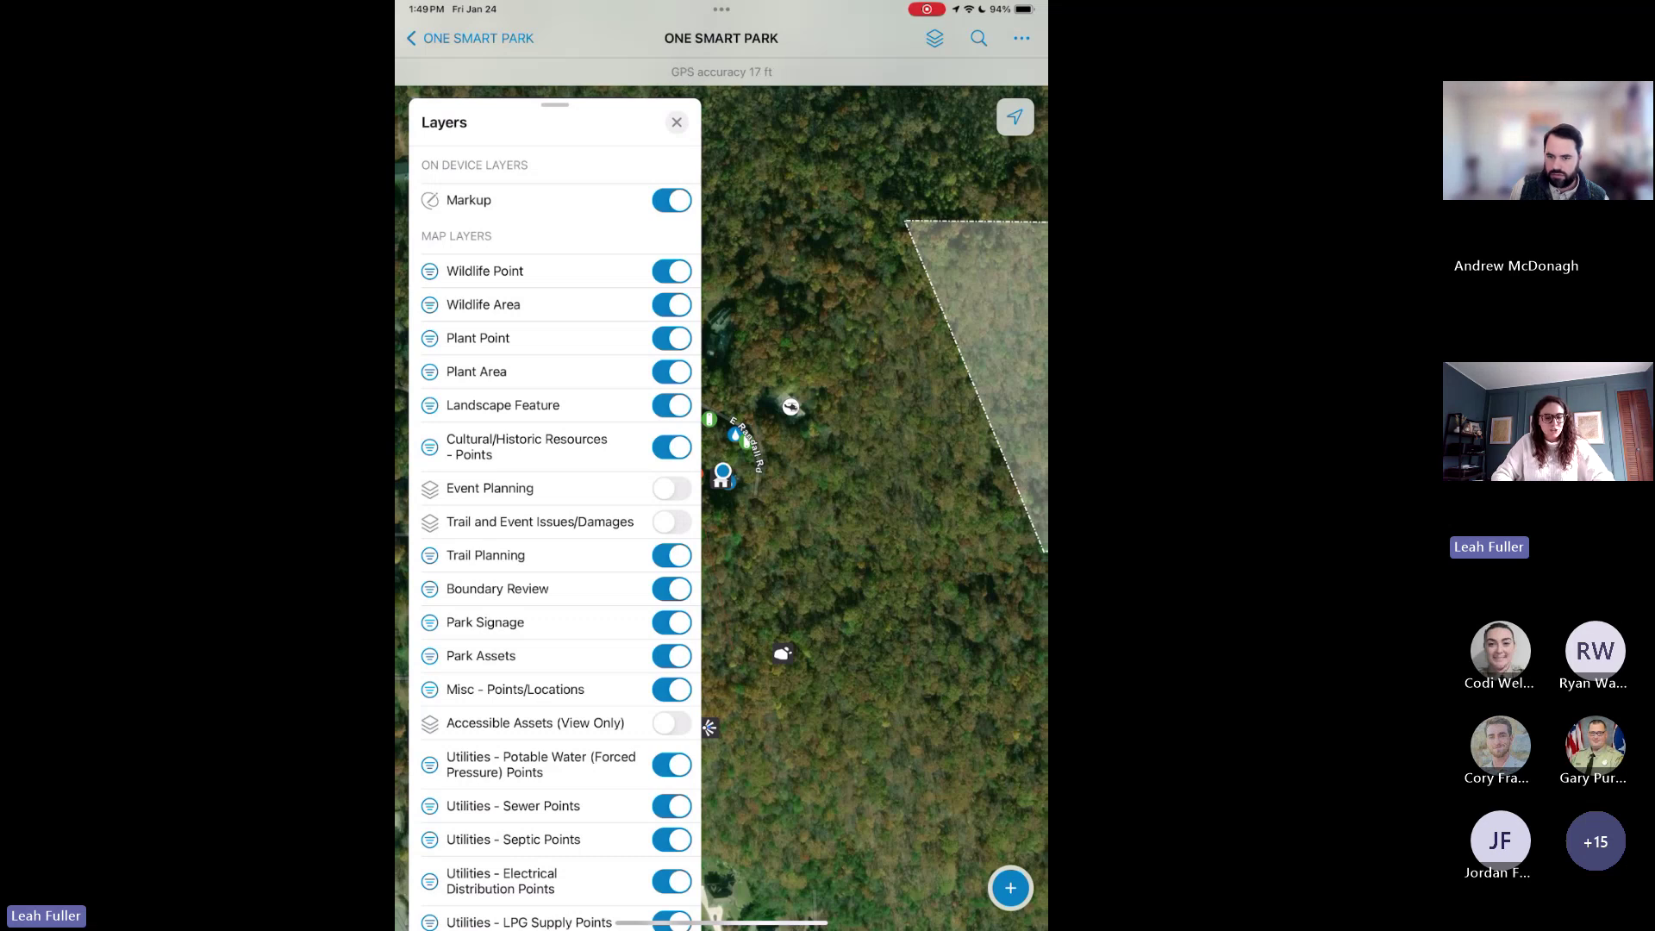
{"action": "left_click", "coordinate": [677, 121]}
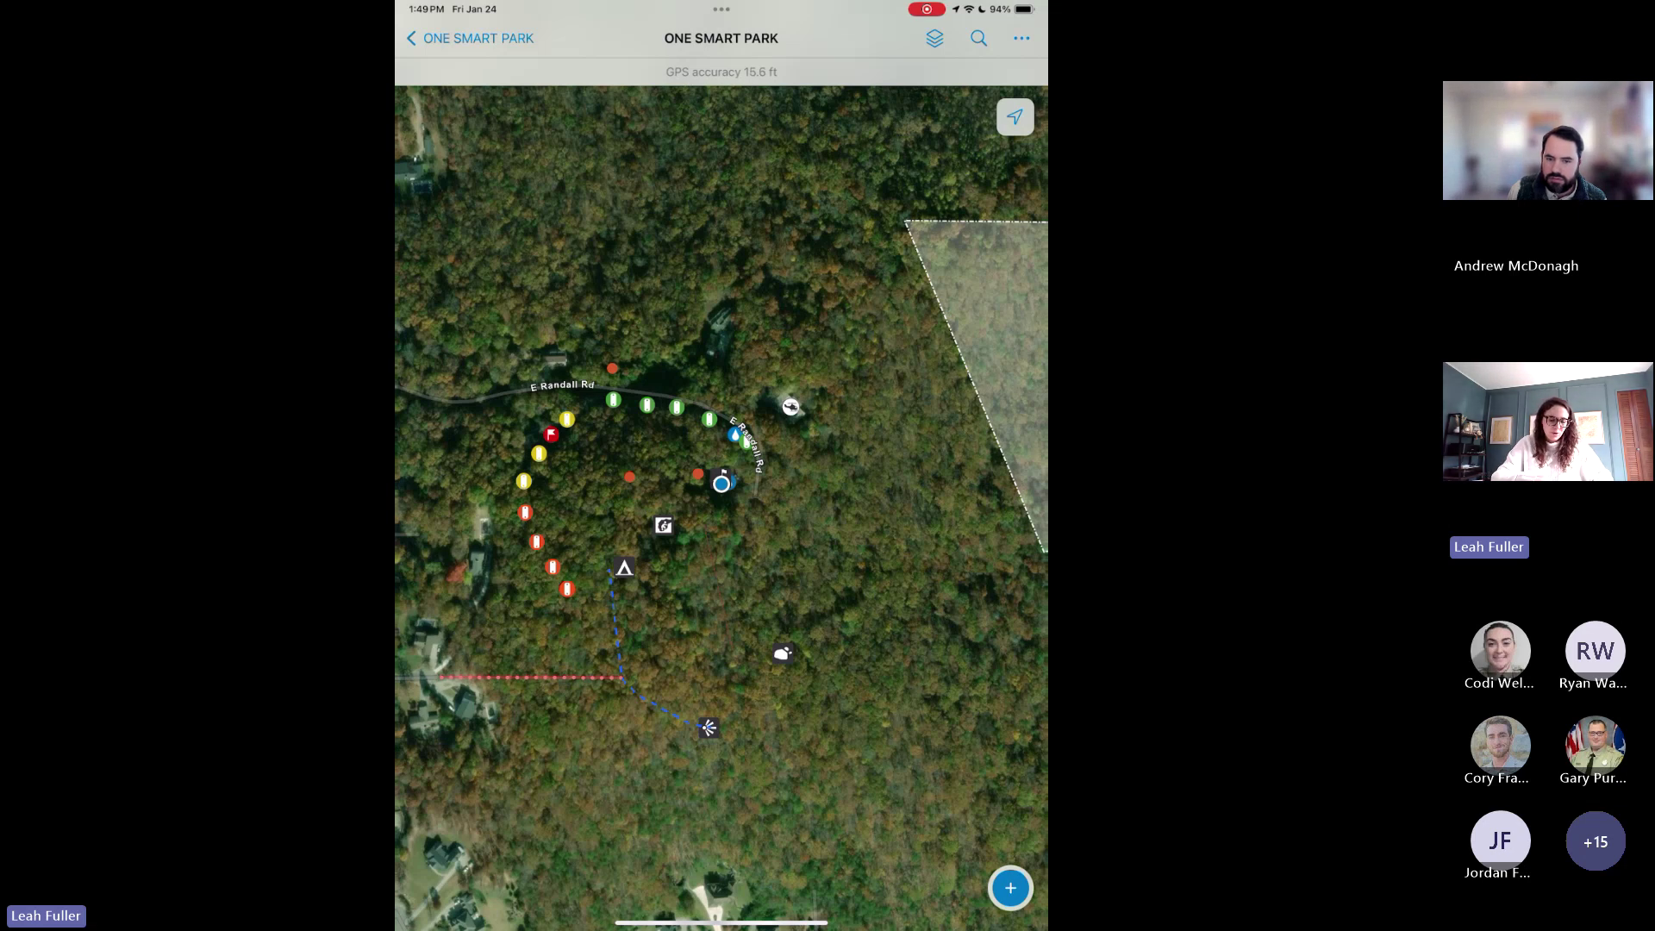
Start a Boundary Marker/Monument point for Warriors' Path State Park just south of E Randall Rd, between the yellow and green markers.
{"action": "scroll", "coordinate": [632, 470], "scroll_direction": "up", "scroll_amount": 3}
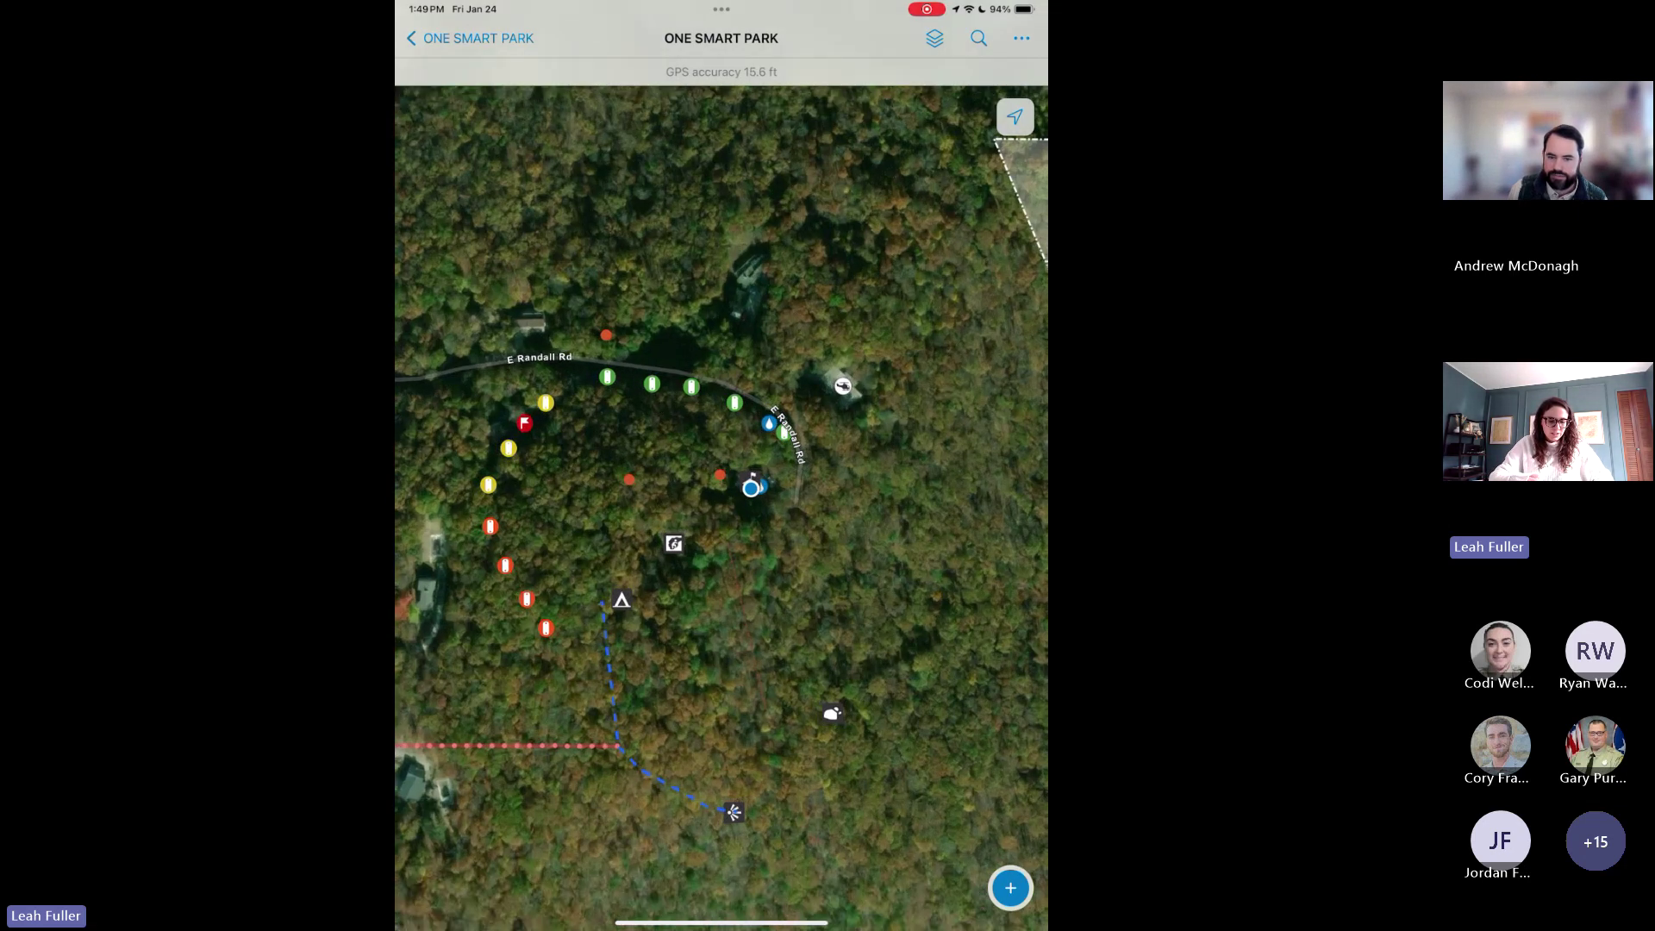
{"action": "scroll", "coordinate": [455, 520], "scroll_direction": "up", "scroll_amount": 3}
{"action": "scroll", "coordinate": [396, 597], "scroll_direction": "up", "scroll_amount": 2}
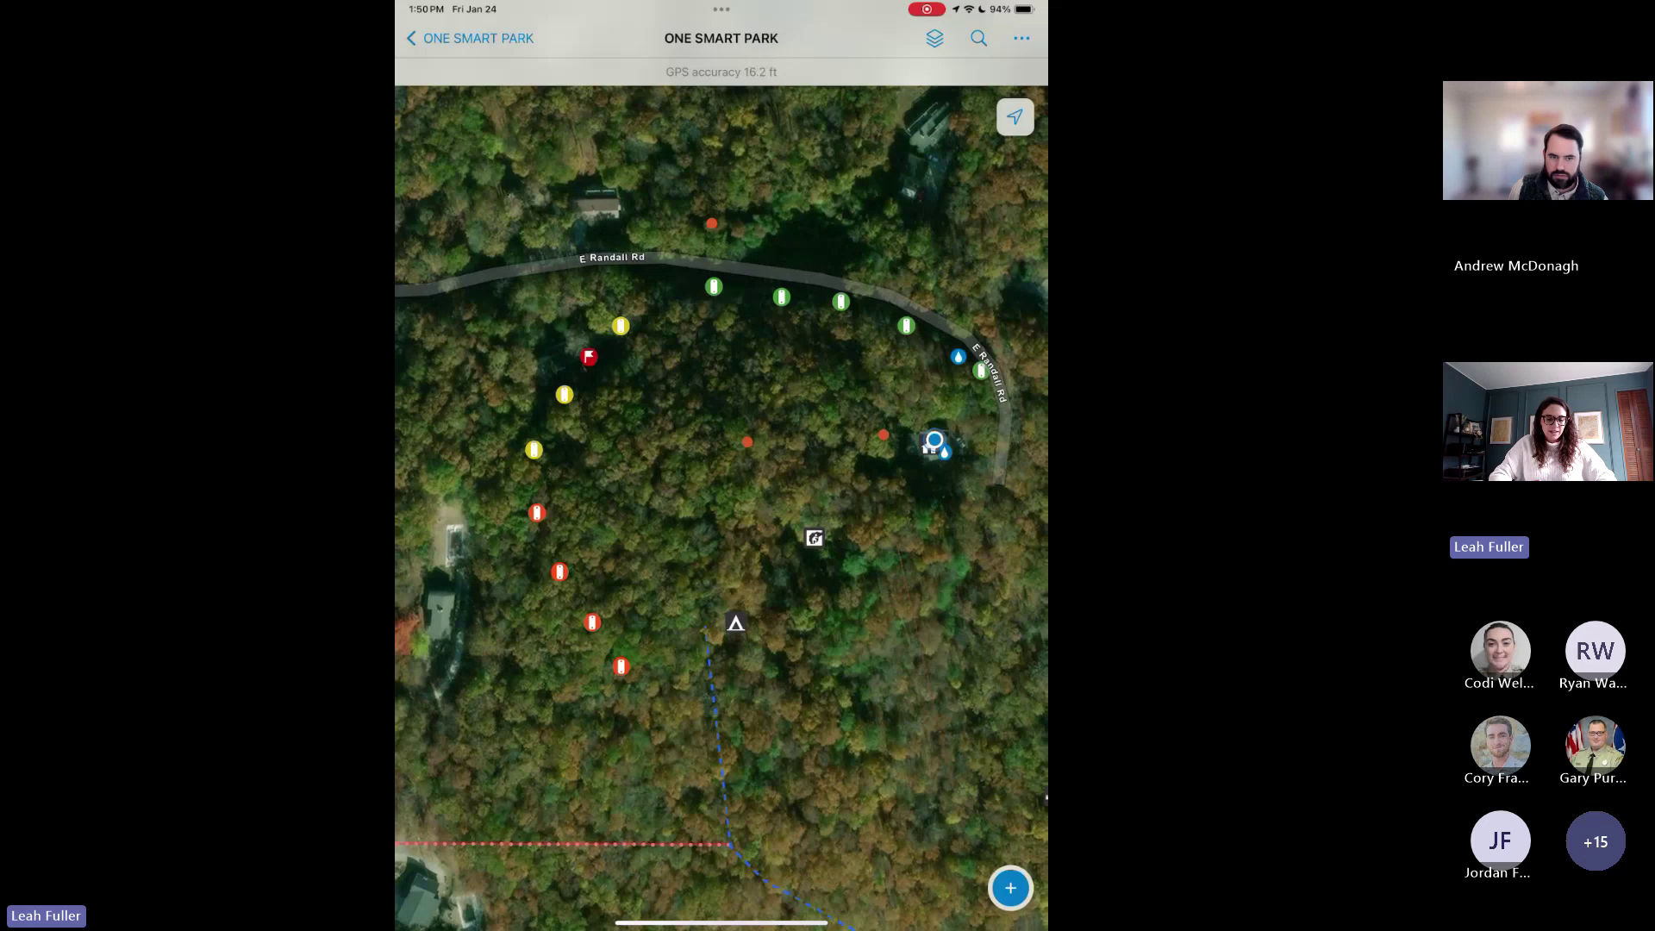
{"action": "mouse_move", "coordinate": [722, 517]}
{"action": "left_mouse_down"}
{"action": "mouse_move", "coordinate": [751, 501]}
{"action": "mouse_move", "coordinate": [707, 505]}
{"action": "left_mouse_up"}
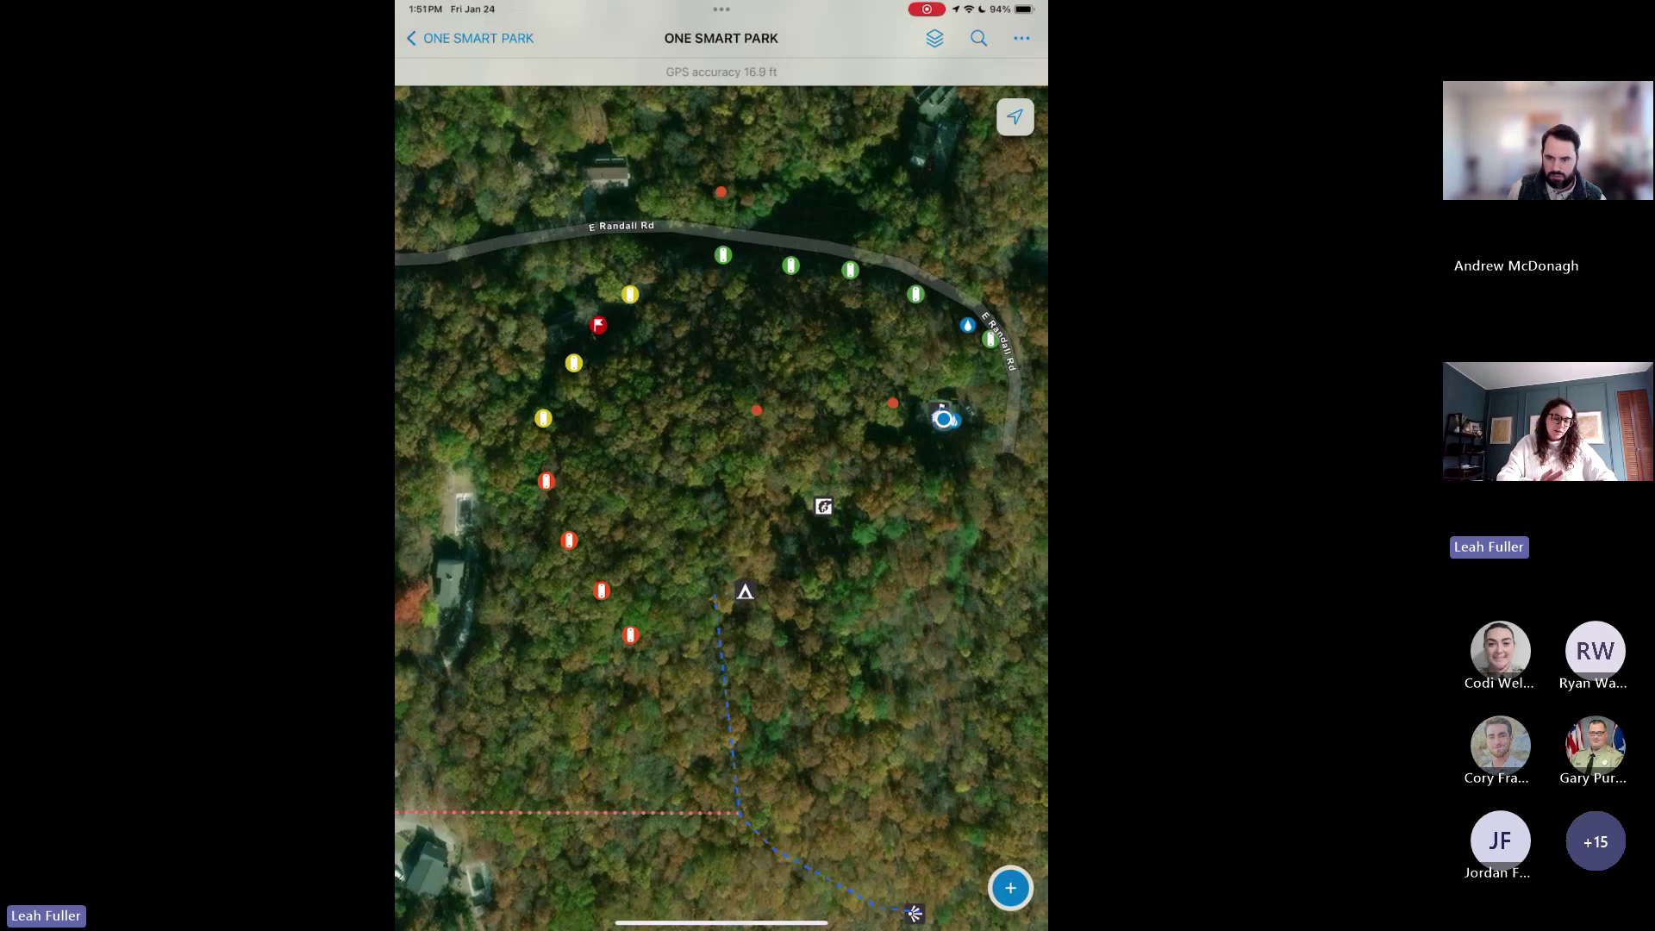
{"action": "left_click", "coordinate": [677, 255]}
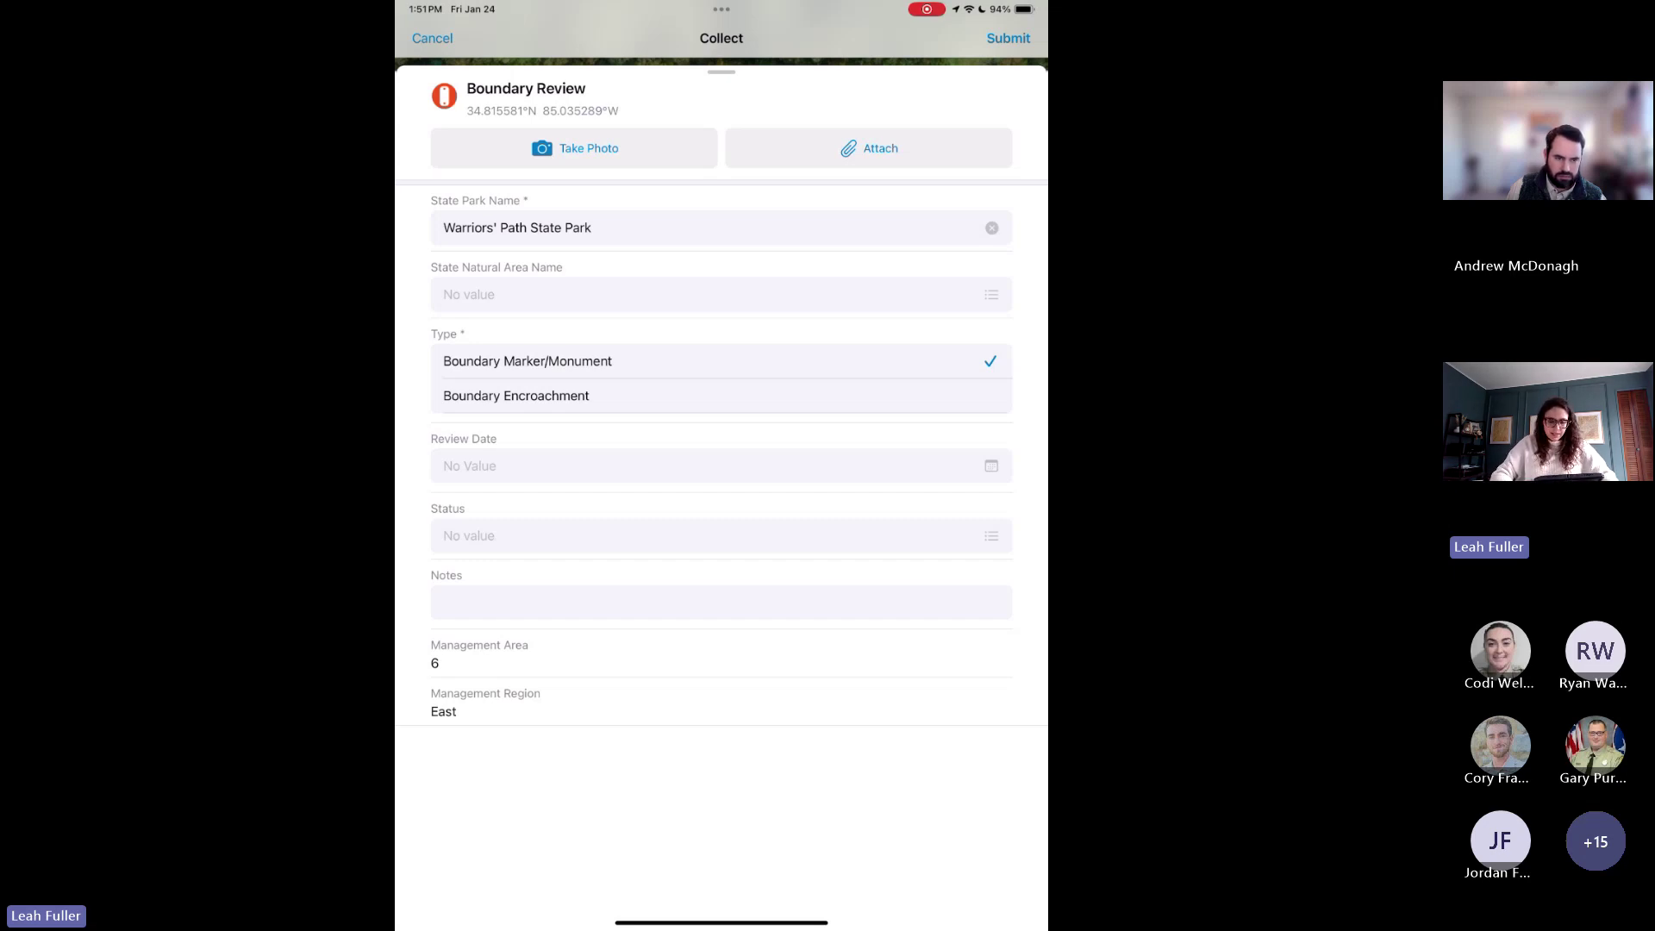
Set the boundary marker's review date to 1/24/25 and status to Existing, submit it, and close its details.
{"action": "left_click", "coordinate": [721, 465]}
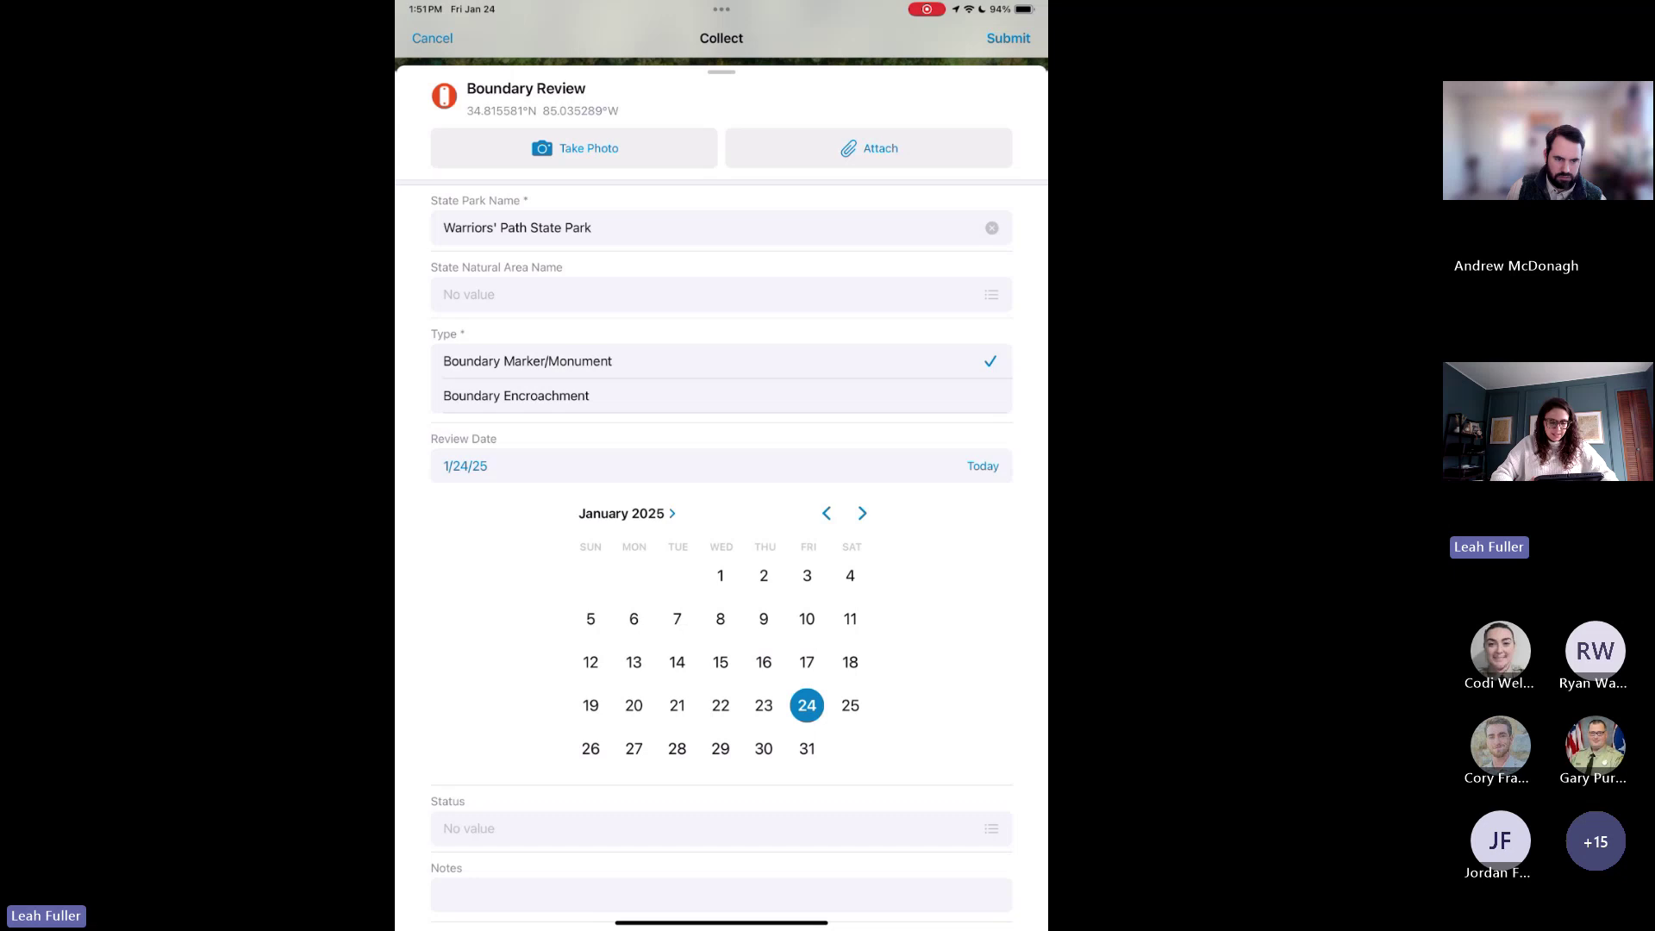
{"action": "scroll", "coordinate": [721, 552], "scroll_direction": "down", "scroll_amount": 2}
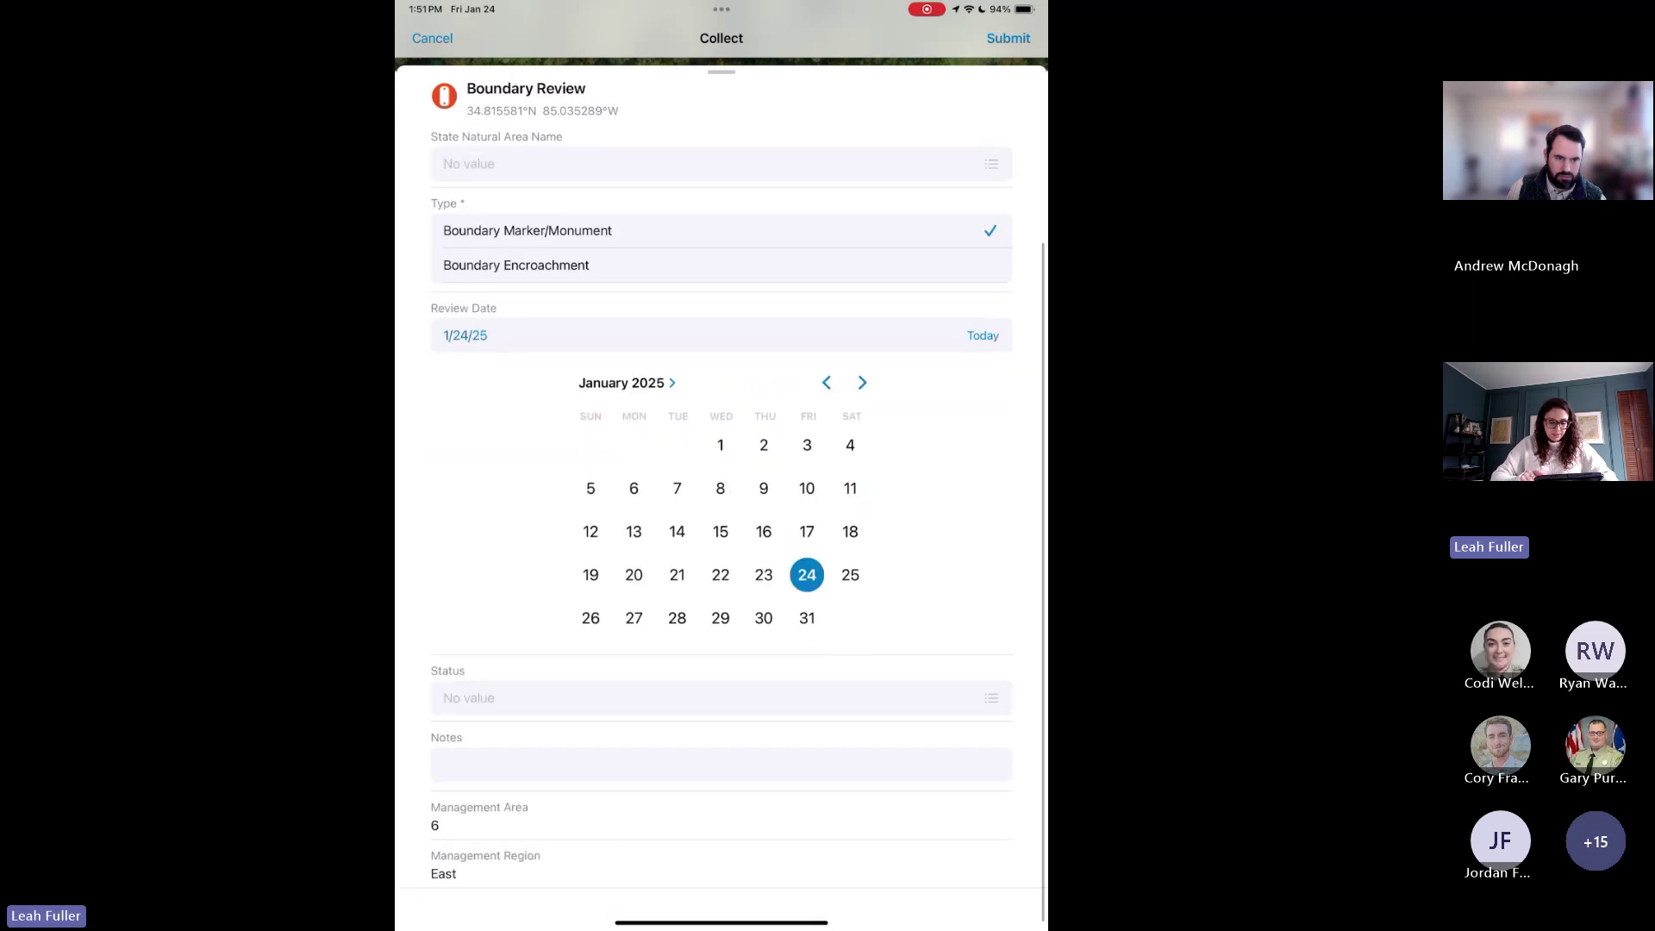
{"action": "left_click", "coordinate": [722, 705]}
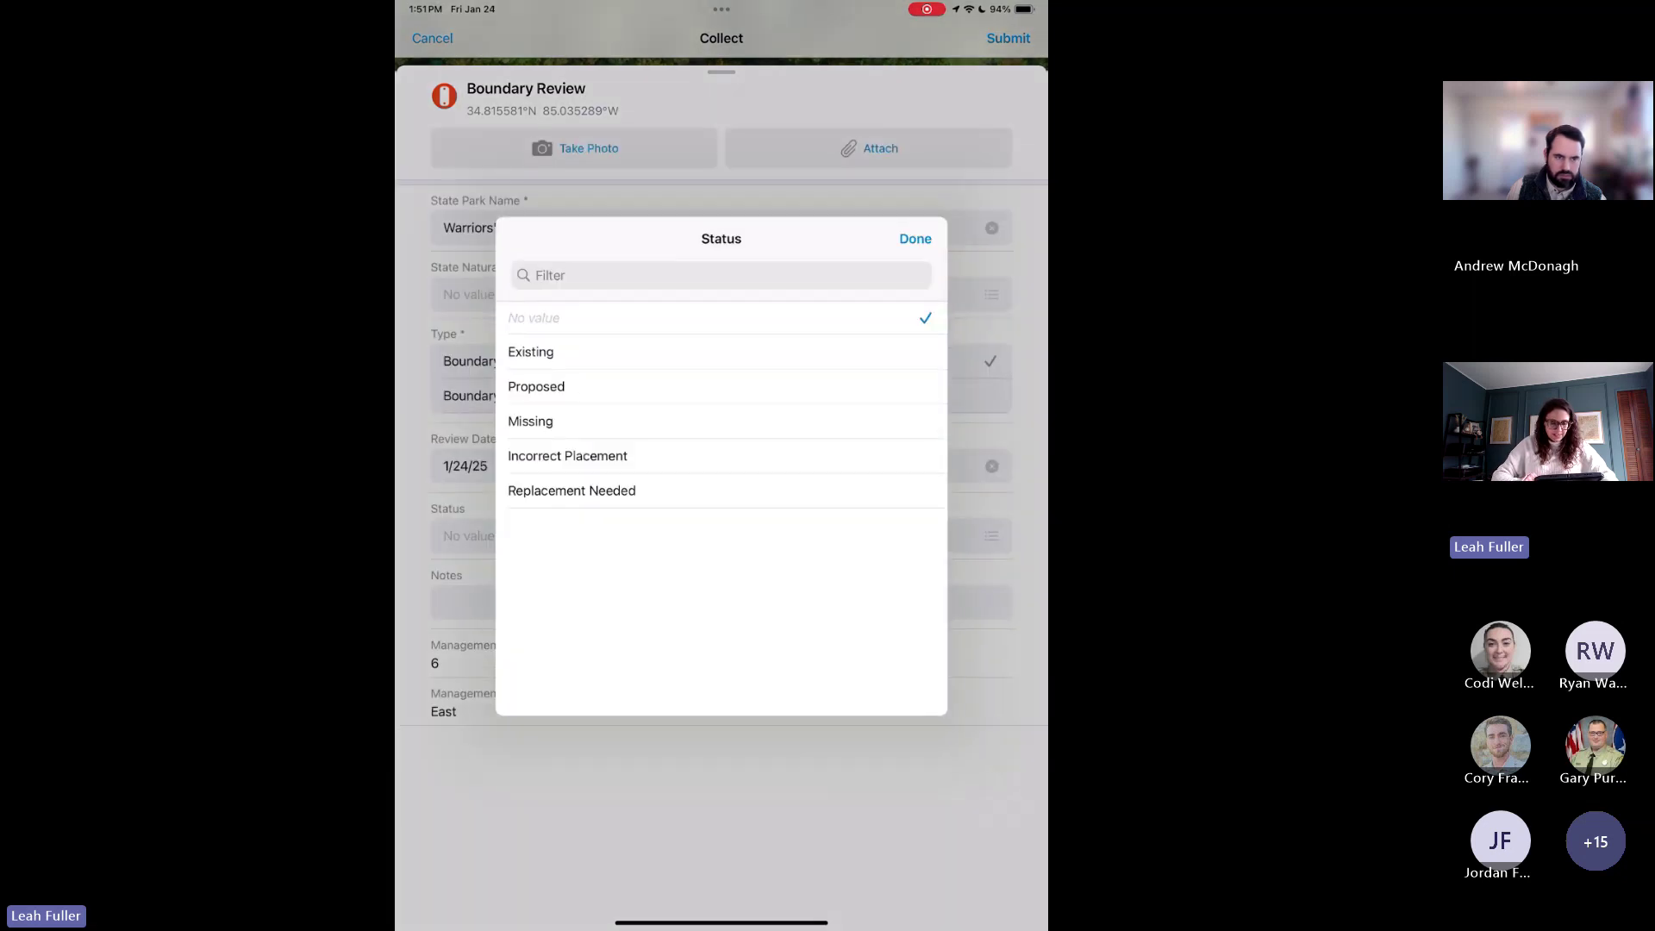
{"action": "left_click", "coordinate": [531, 350]}
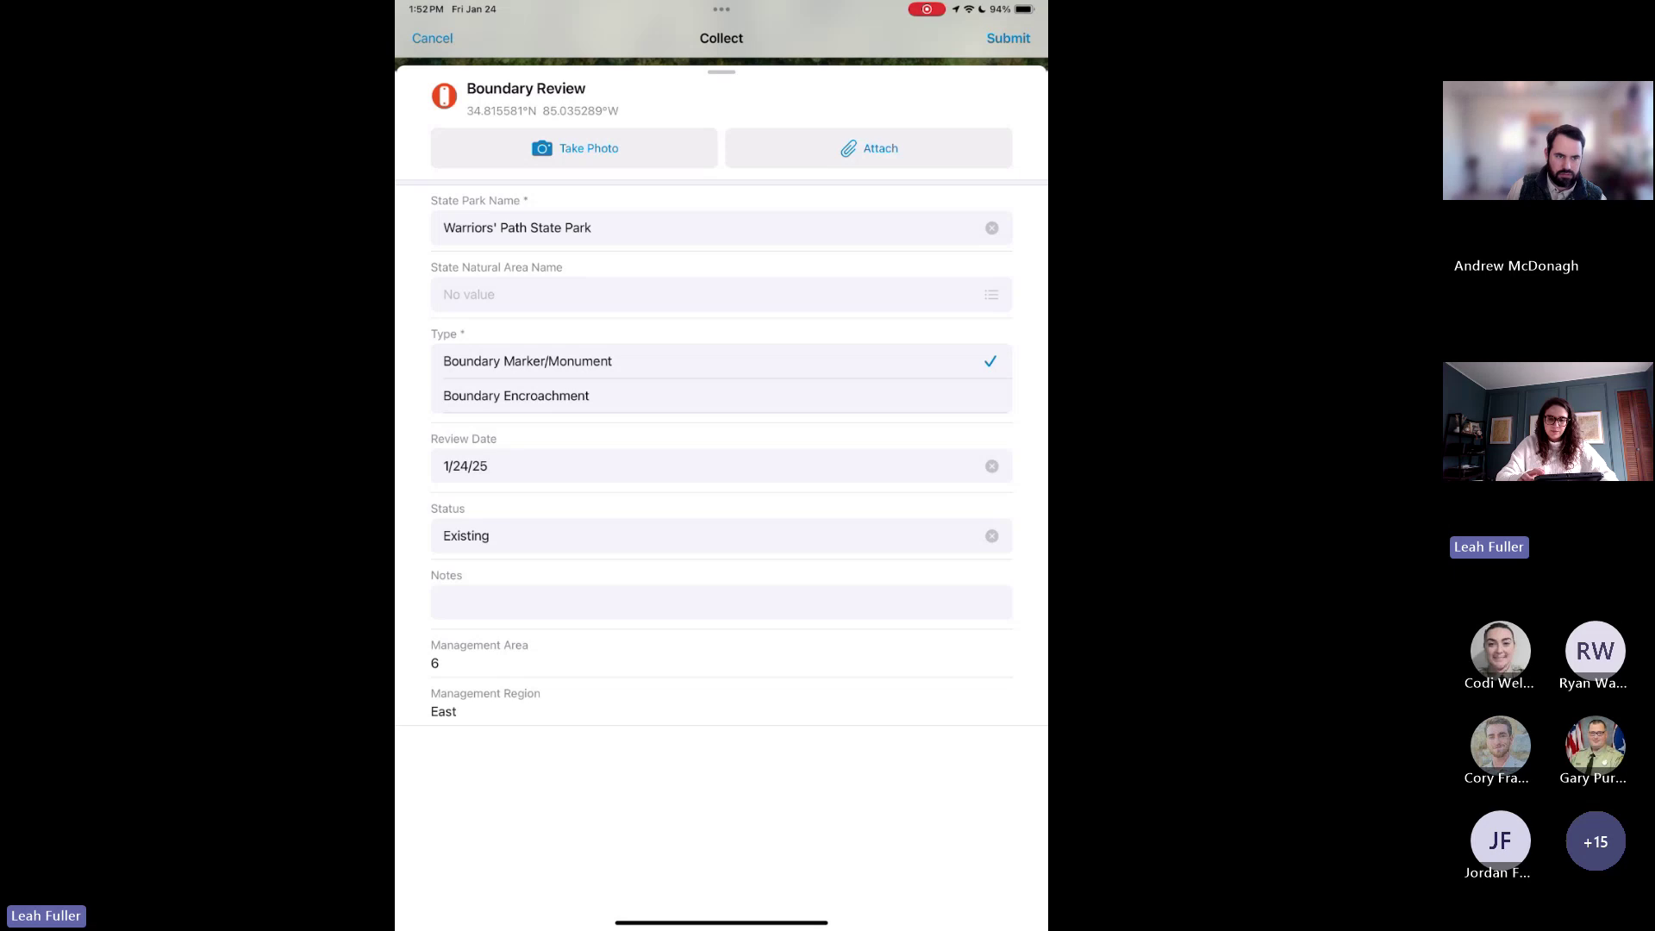
{"action": "left_click", "coordinate": [1008, 39]}
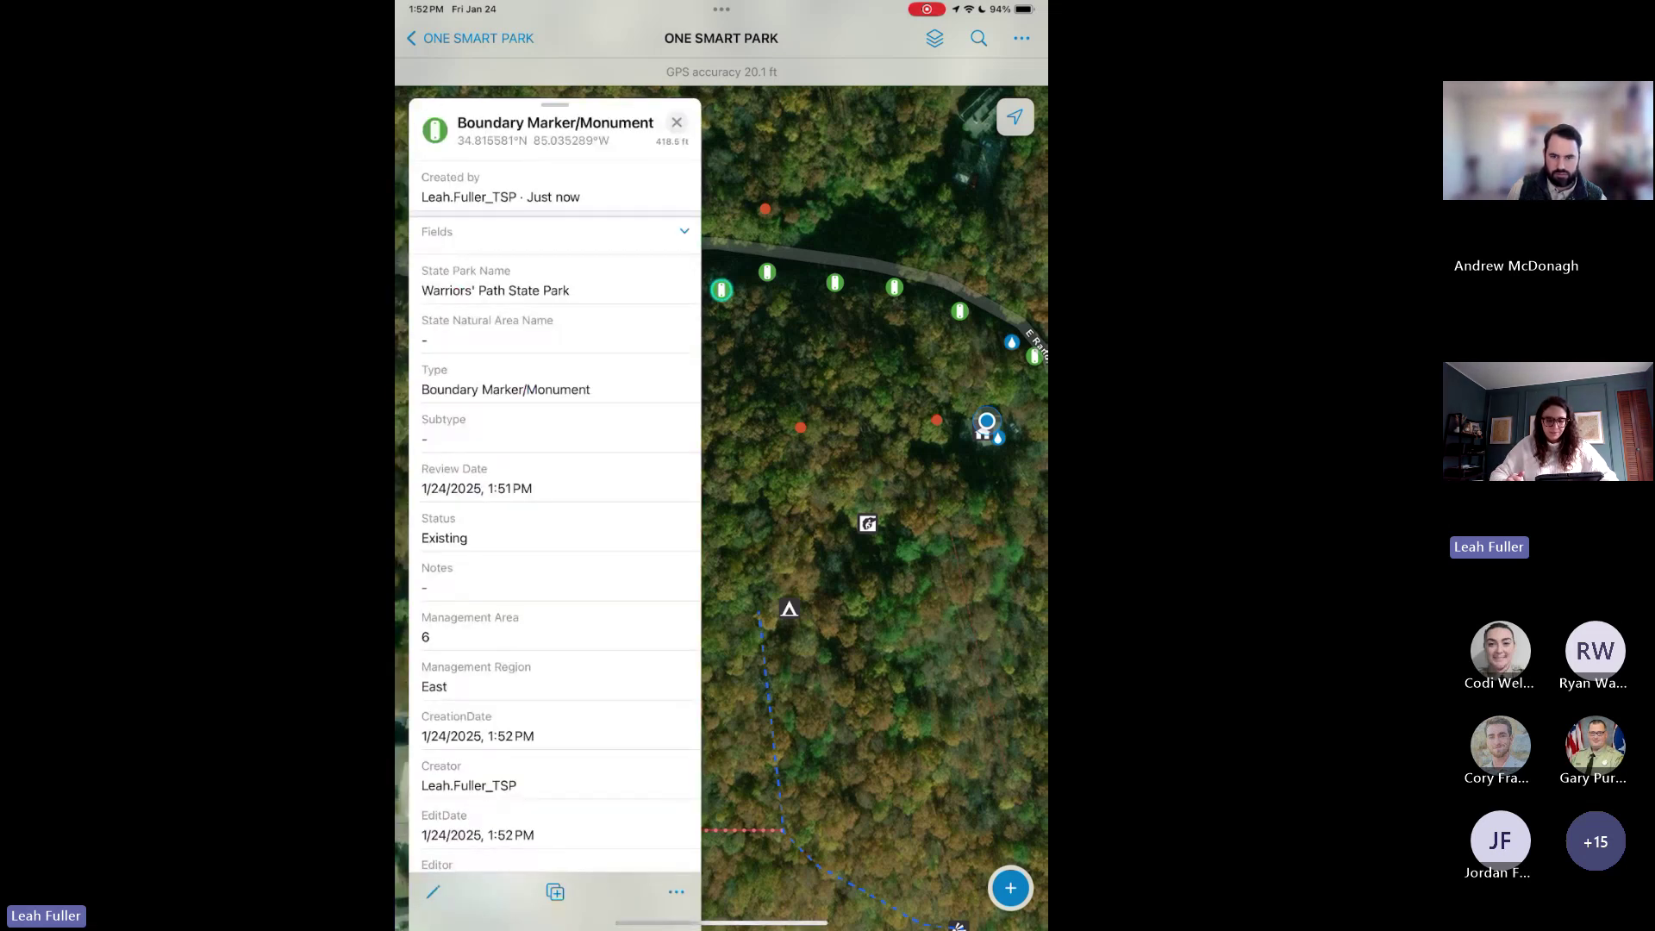
{"action": "left_click", "coordinate": [677, 122]}
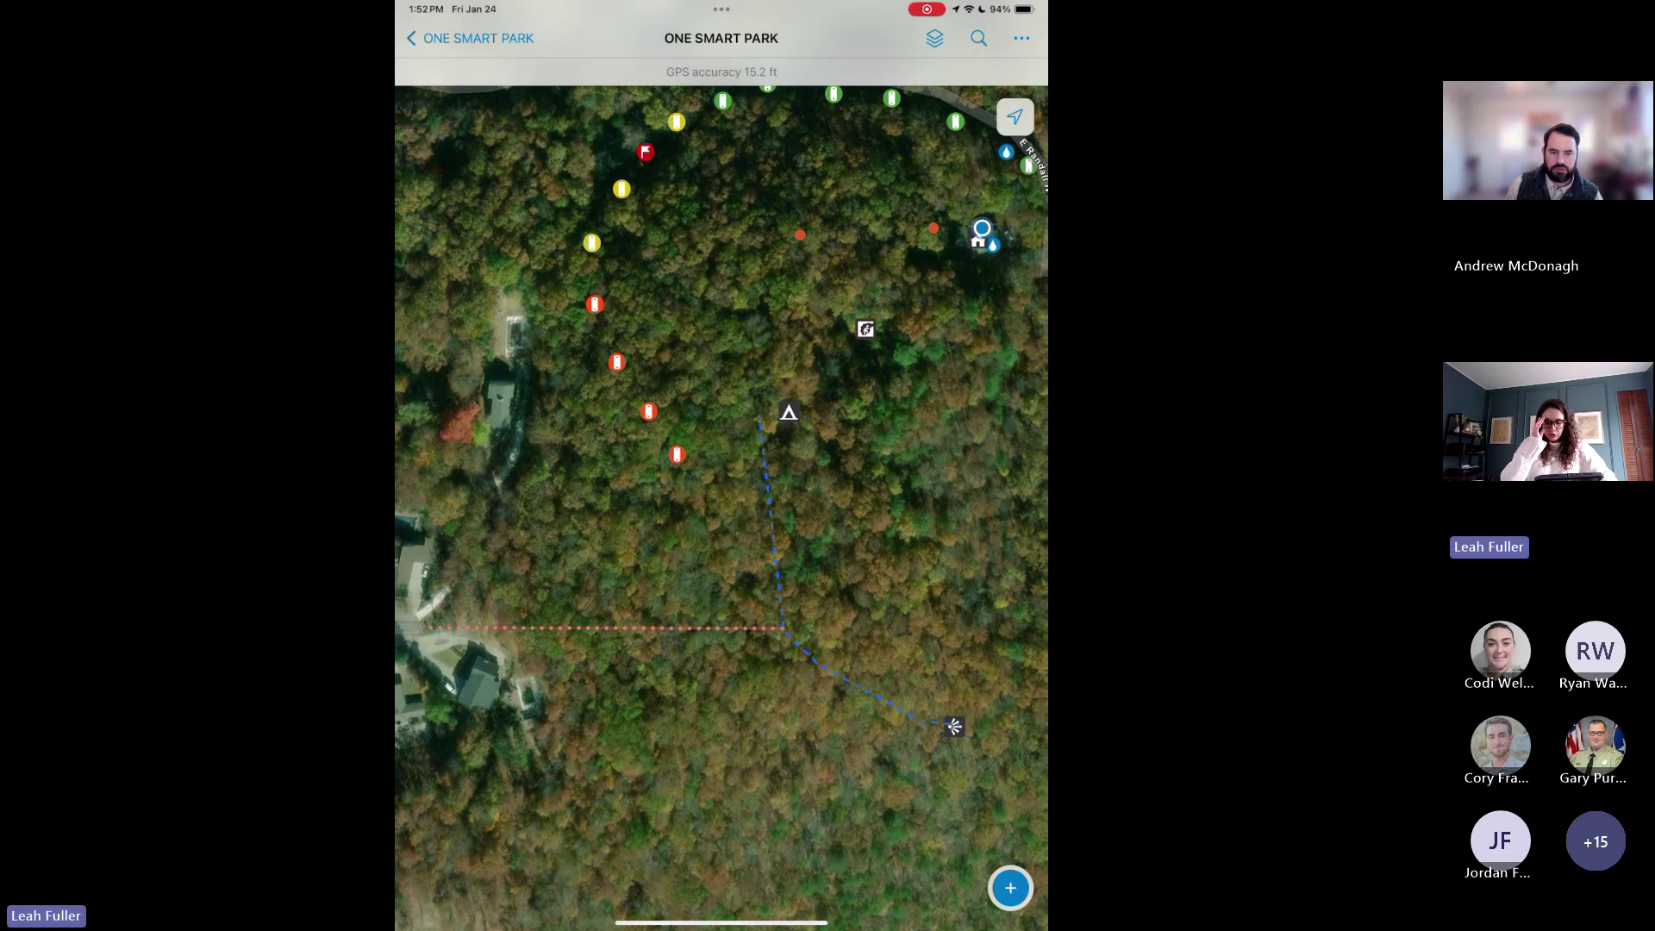
Drop a pin where the red dotted line meets the blue dashed trail and start collecting a SAR - Access/Insert Point there.
{"action": "left_click", "coordinate": [785, 626]}
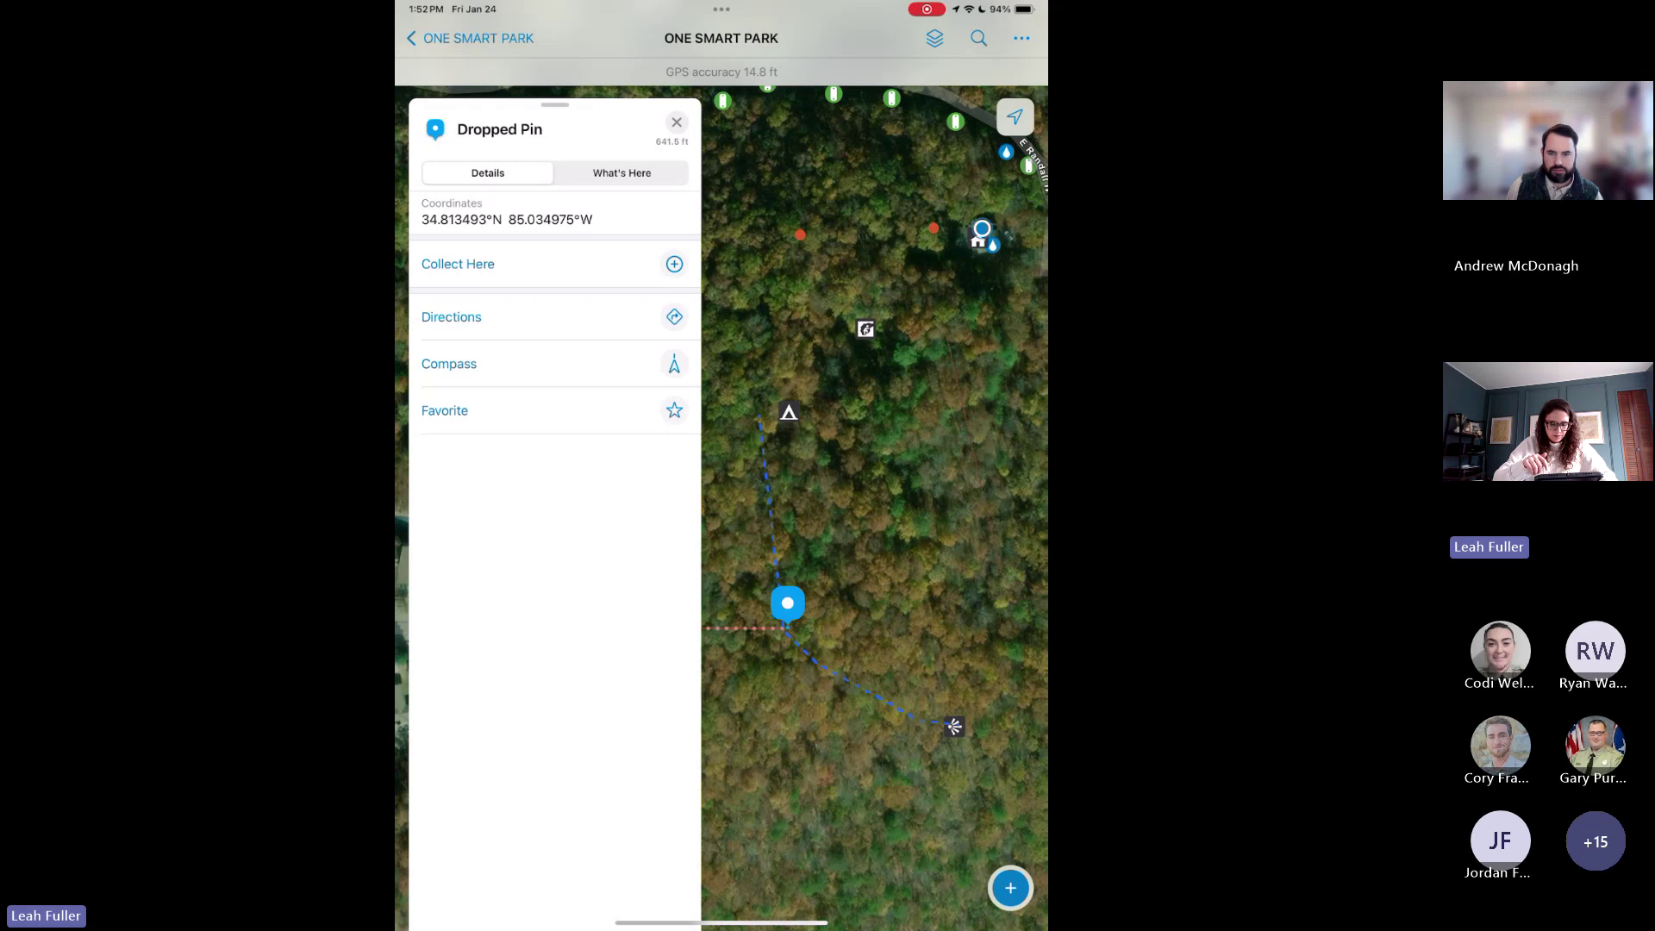
{"action": "left_click", "coordinate": [457, 264]}
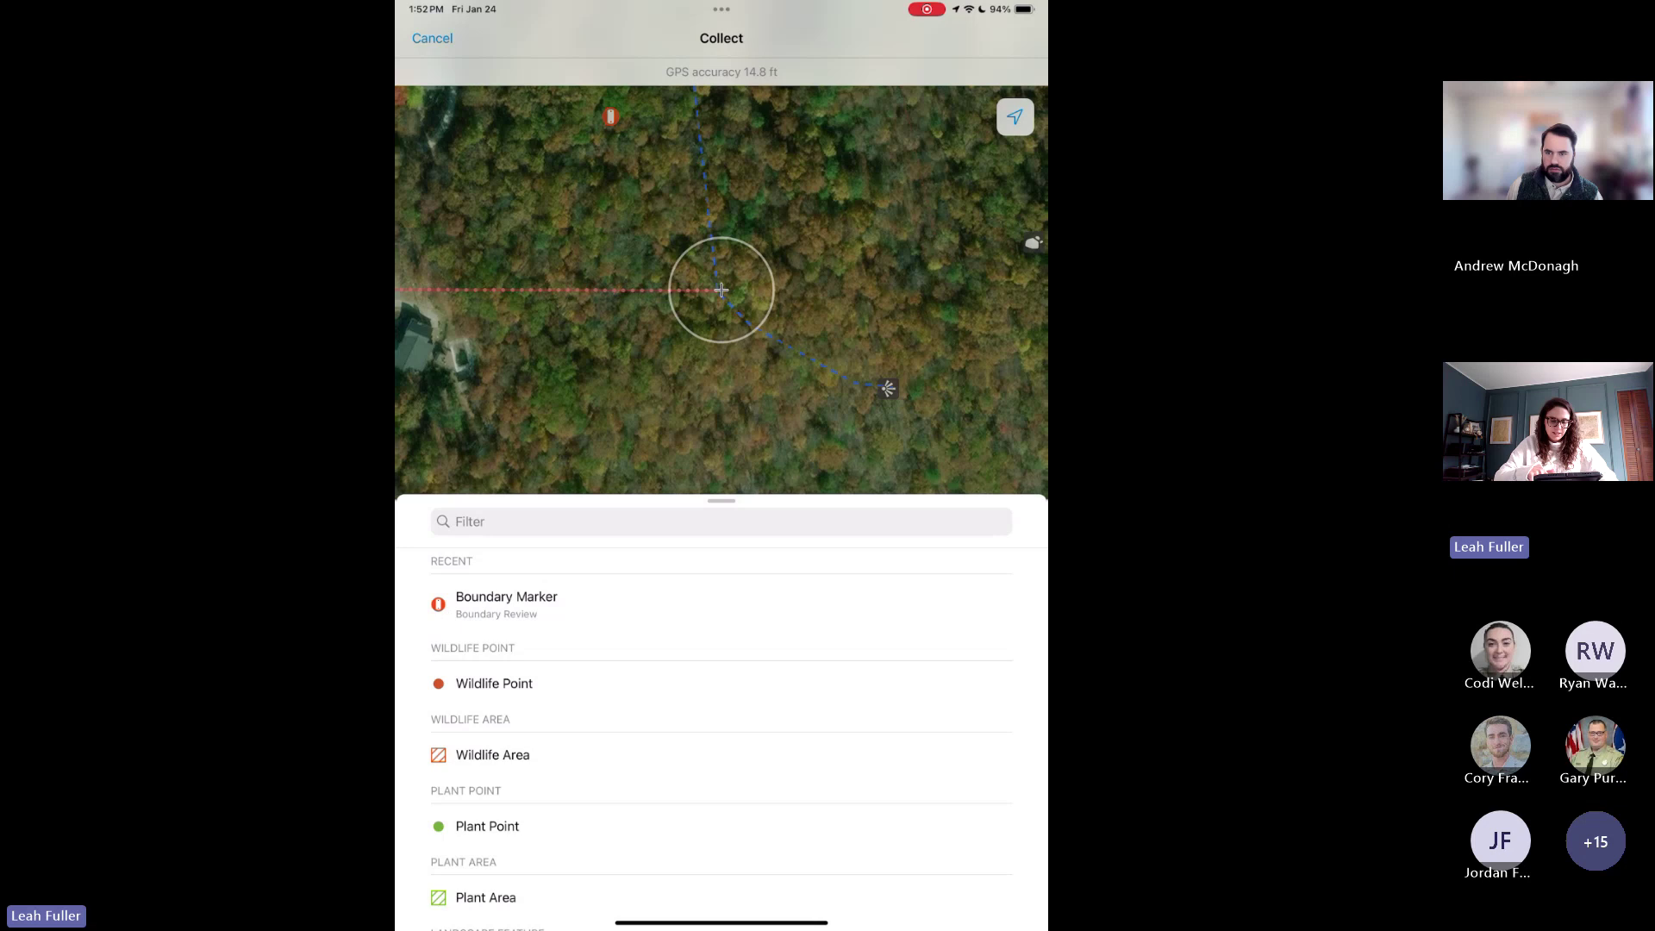
{"action": "left_click", "coordinate": [517, 522]}
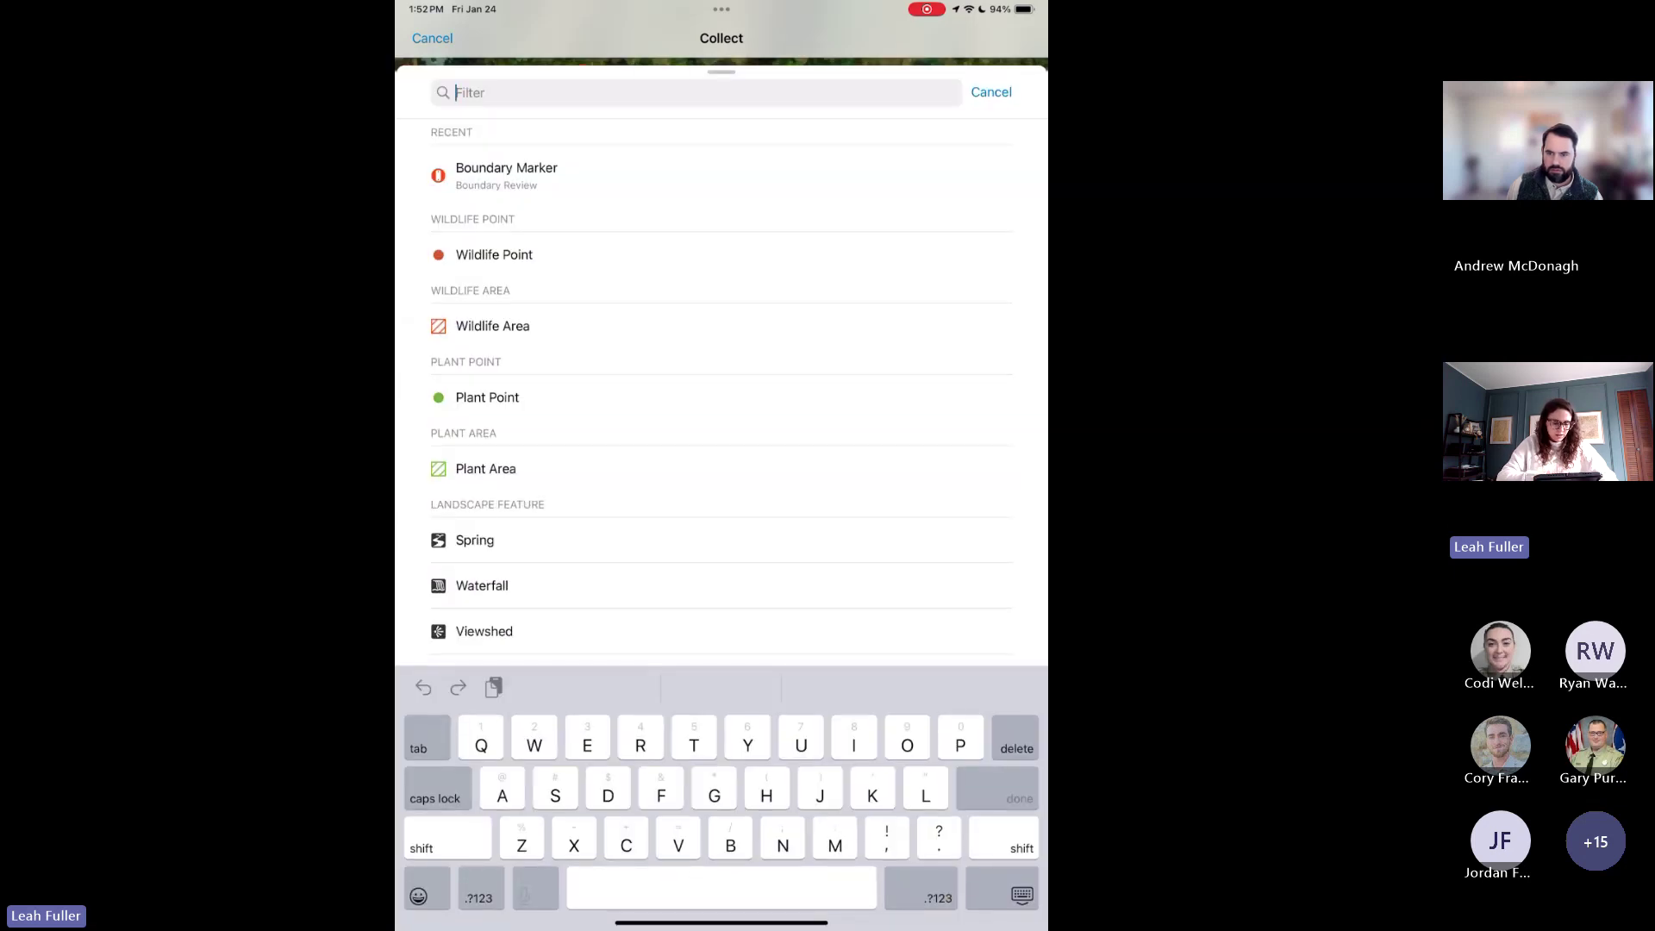
{"action": "type", "text": "Sar"}
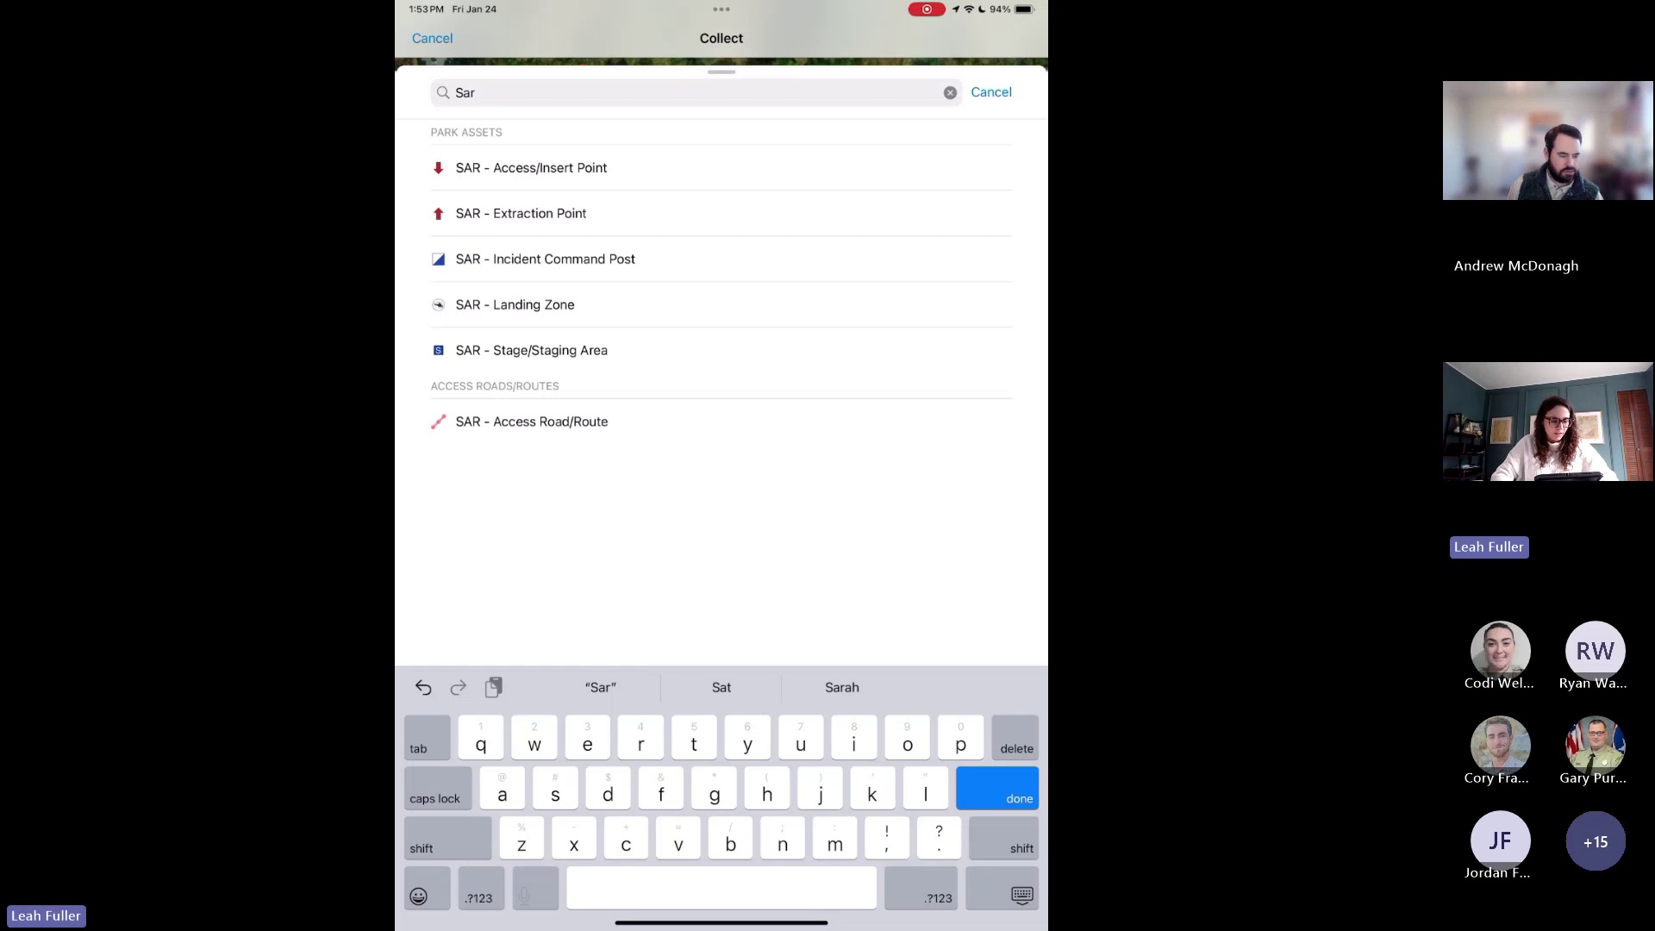
{"action": "left_click", "coordinate": [531, 167]}
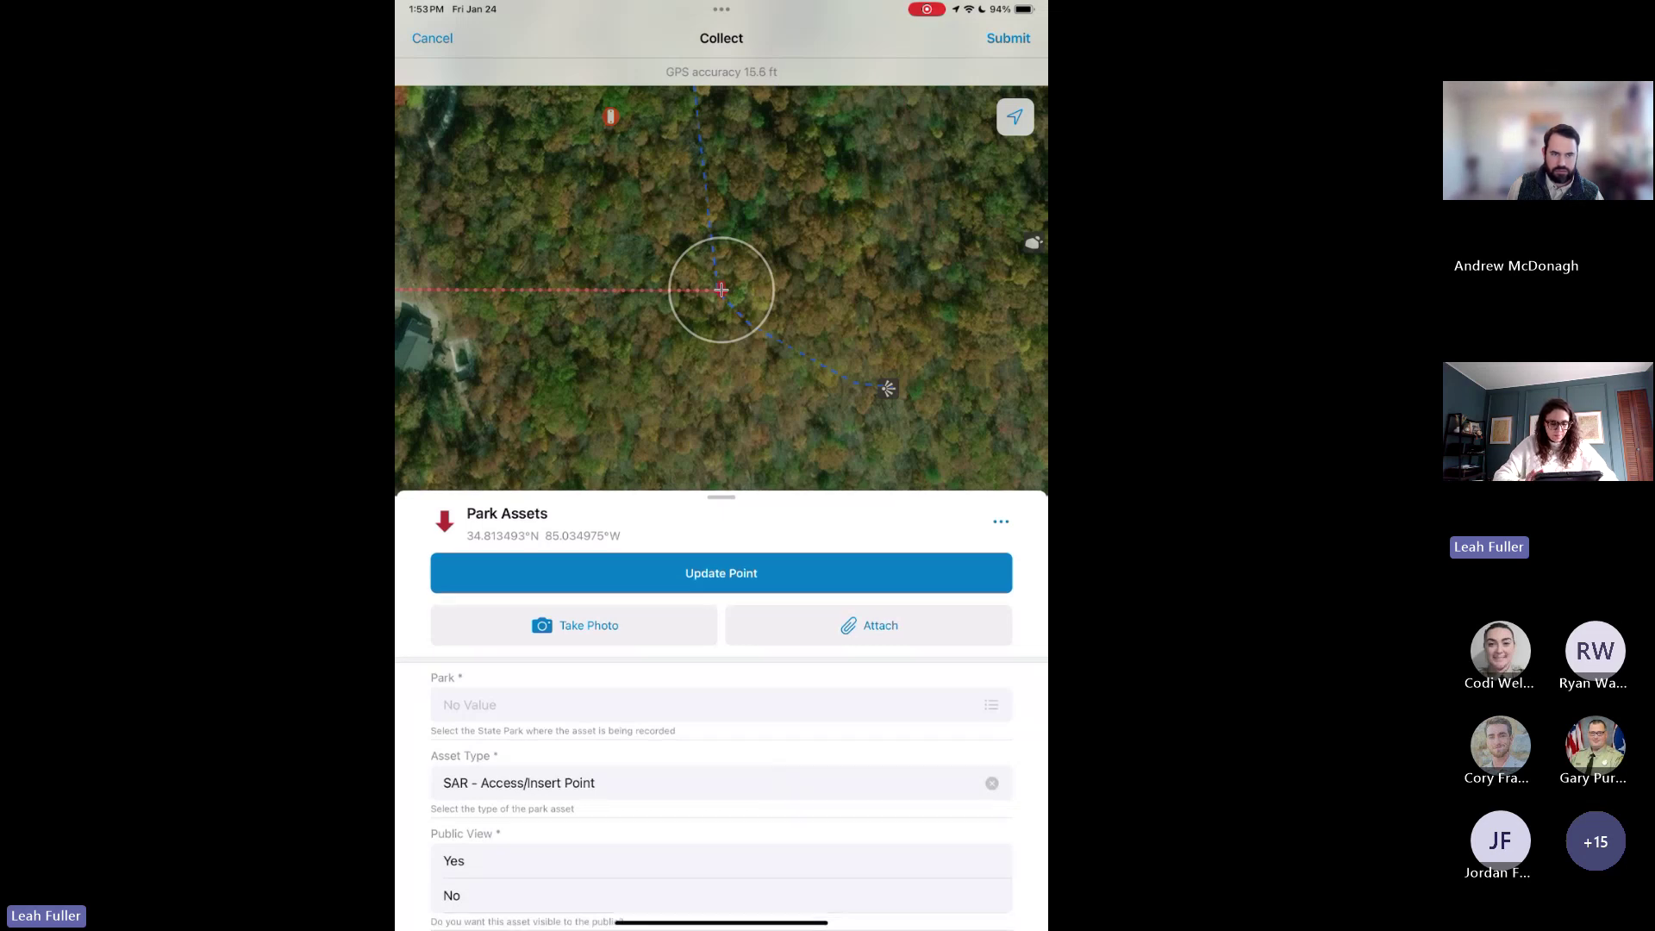
Set the access point's park to Big Cypress Tree State Park and Public View to No, submit it, and close its details.
{"action": "scroll", "coordinate": [721, 690], "scroll_direction": "down", "scroll_amount": 5}
{"action": "scroll", "coordinate": [721, 603], "scroll_direction": "down", "scroll_amount": 3}
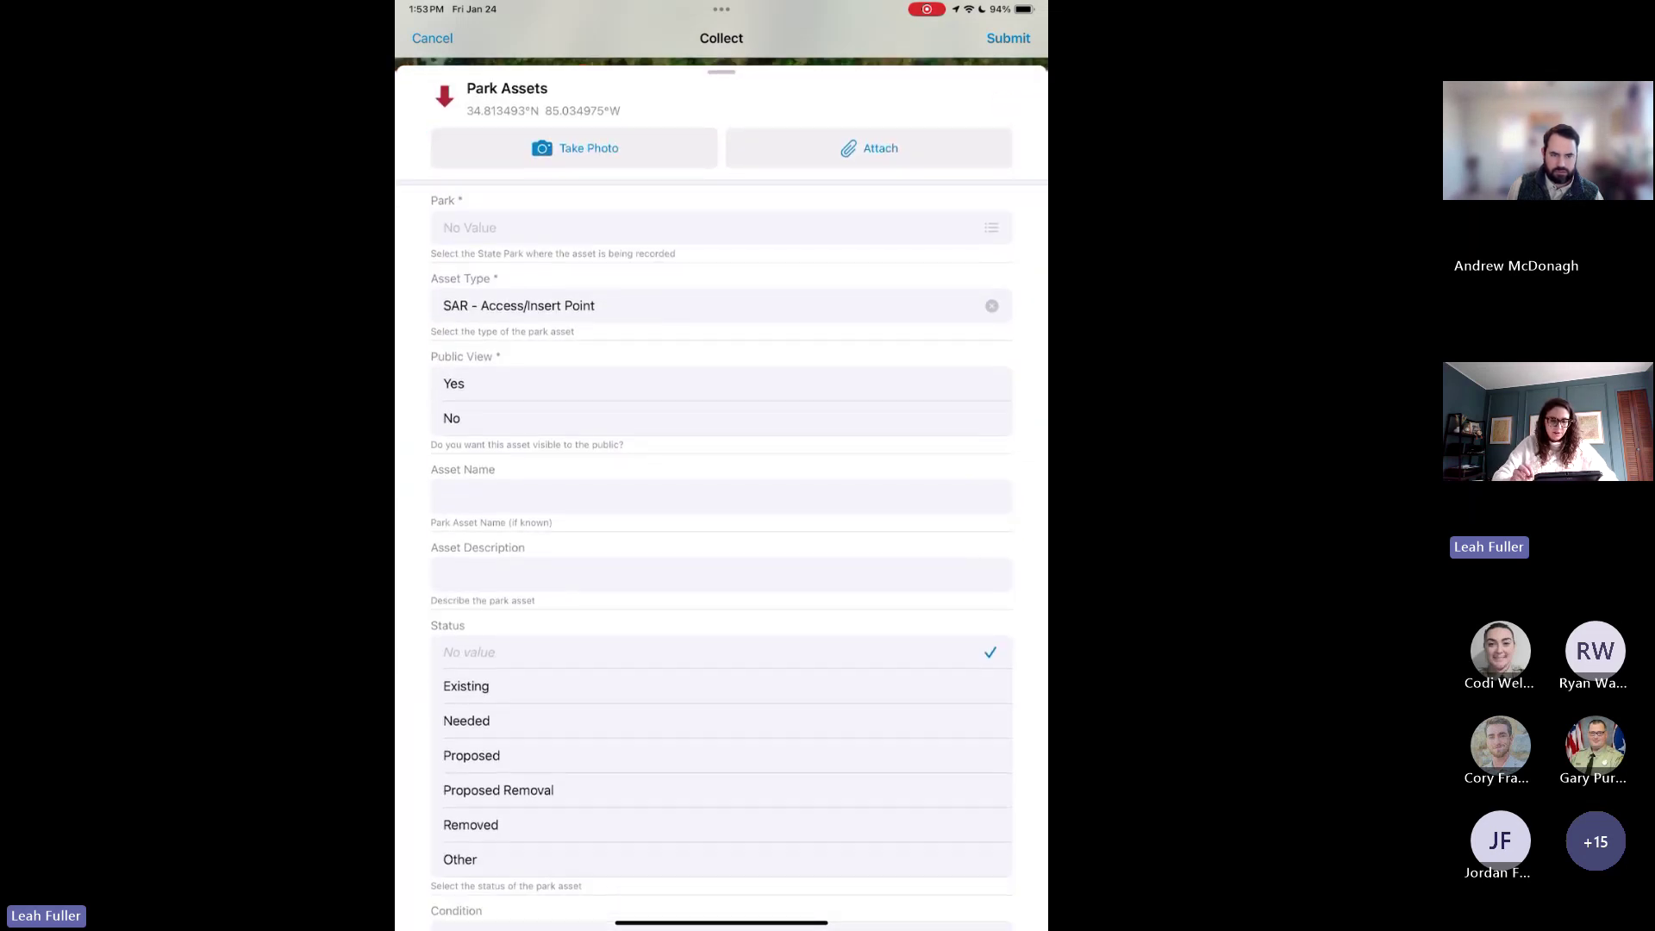
{"action": "left_click", "coordinate": [721, 228]}
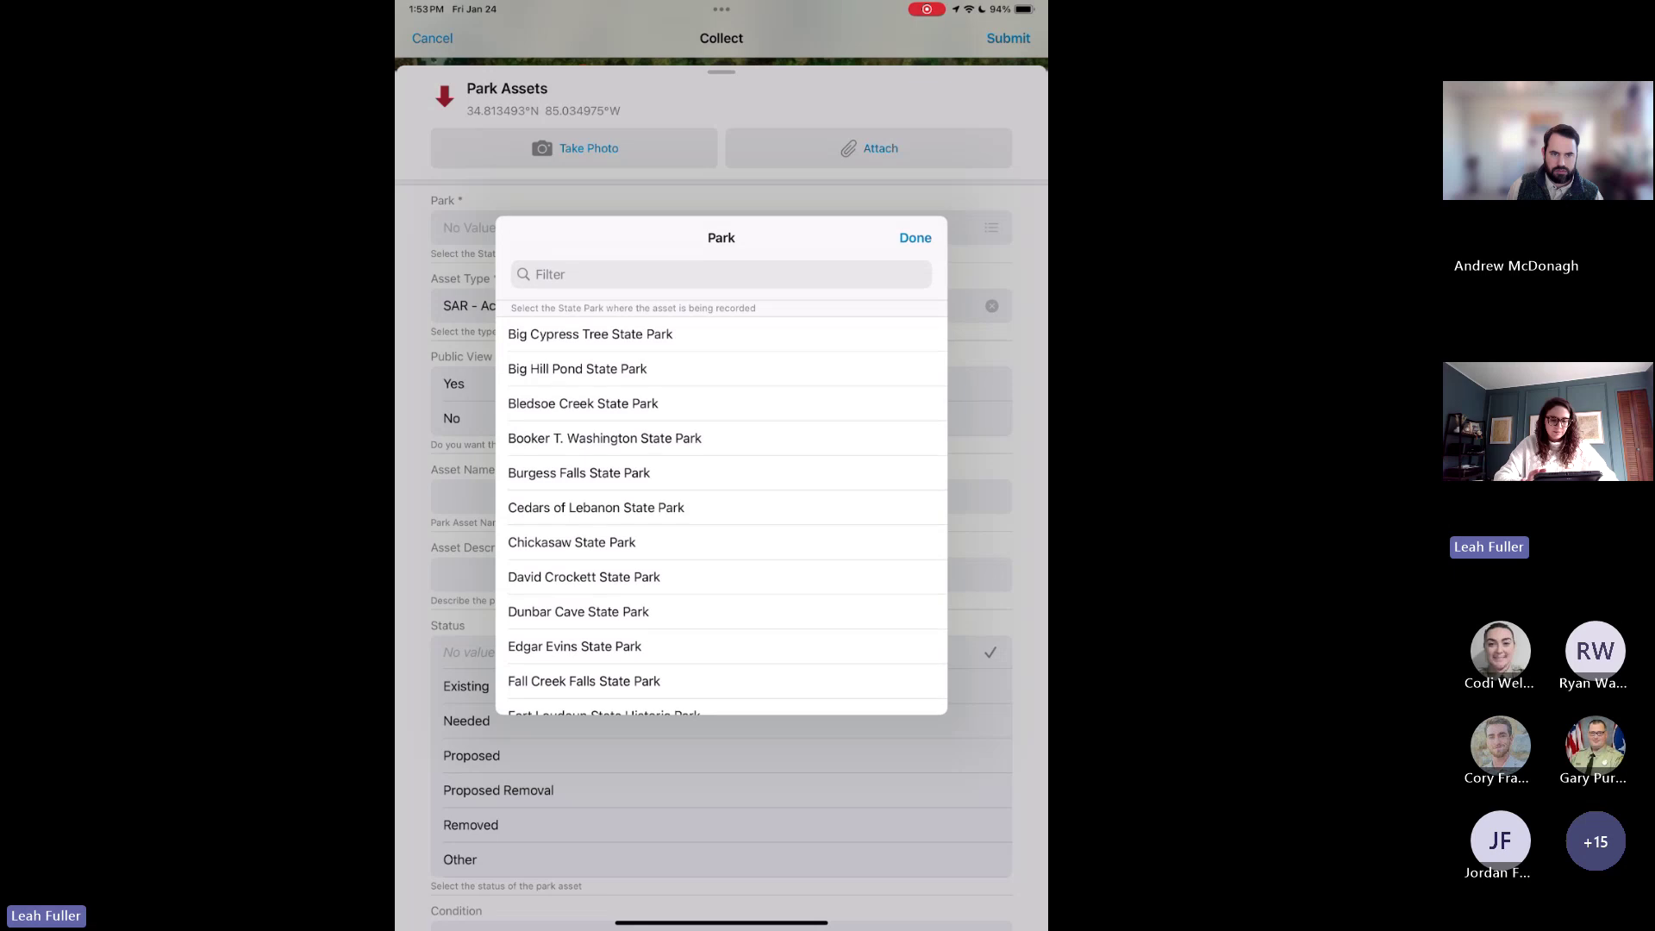
{"action": "left_click", "coordinate": [603, 332]}
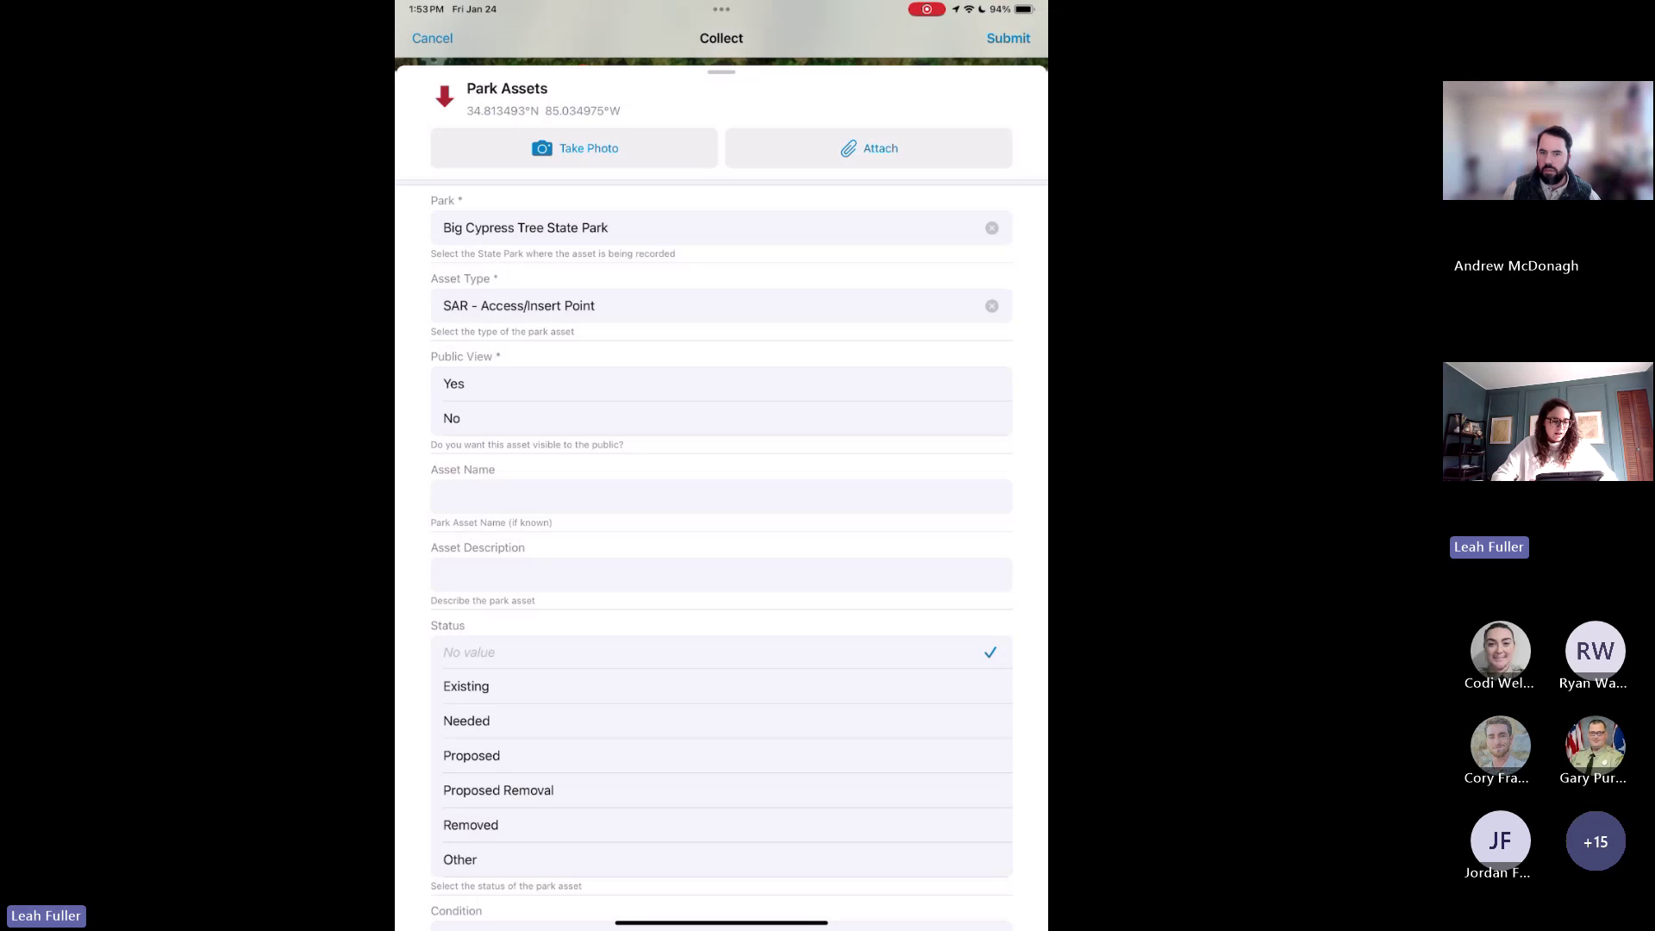
{"action": "left_click", "coordinate": [451, 418]}
{"action": "scroll", "coordinate": [721, 526], "scroll_direction": "down", "scroll_amount": 5}
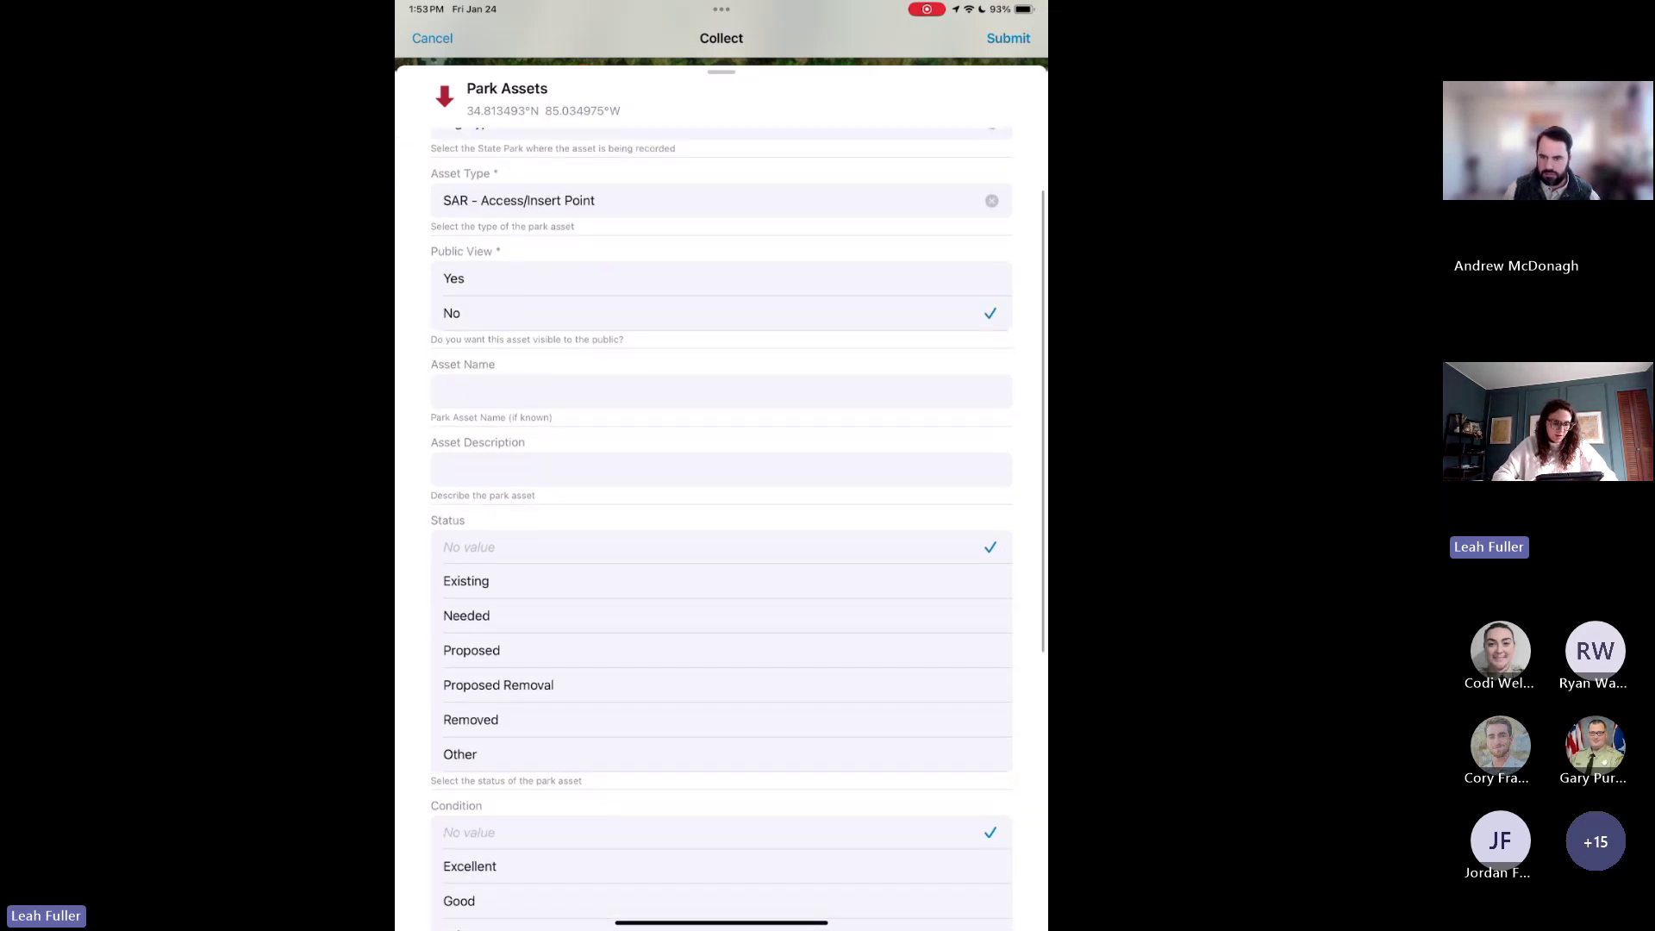
{"action": "scroll", "coordinate": [720, 526], "scroll_direction": "down", "scroll_amount": 5}
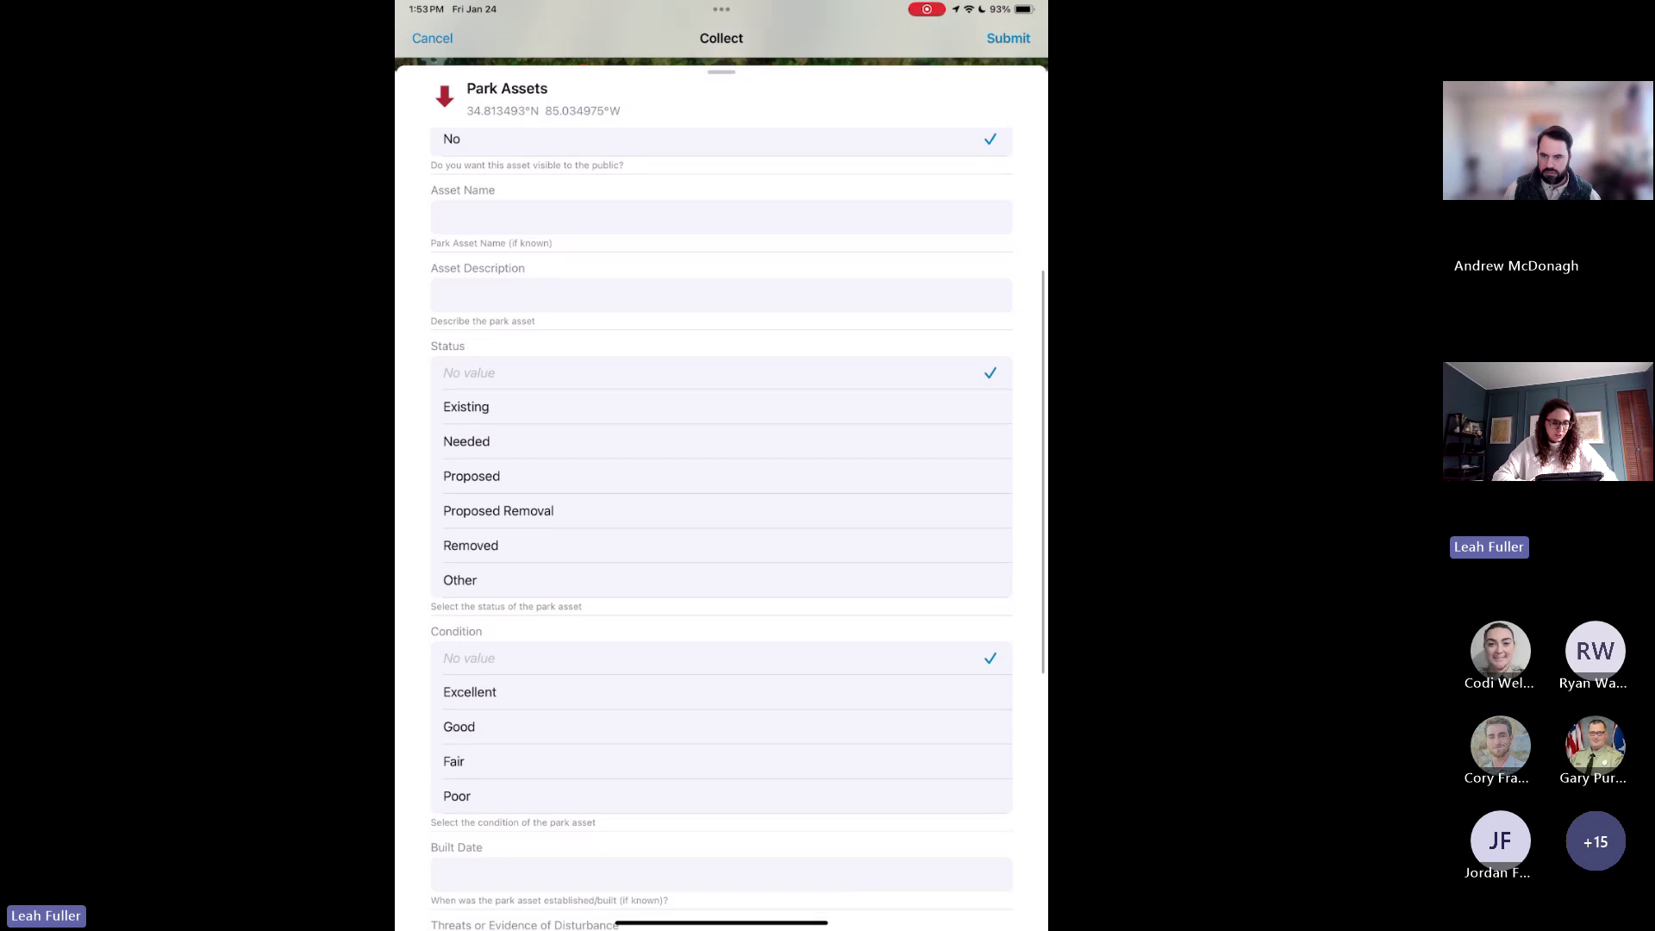
{"action": "scroll", "coordinate": [721, 526], "scroll_direction": "down", "scroll_amount": 8}
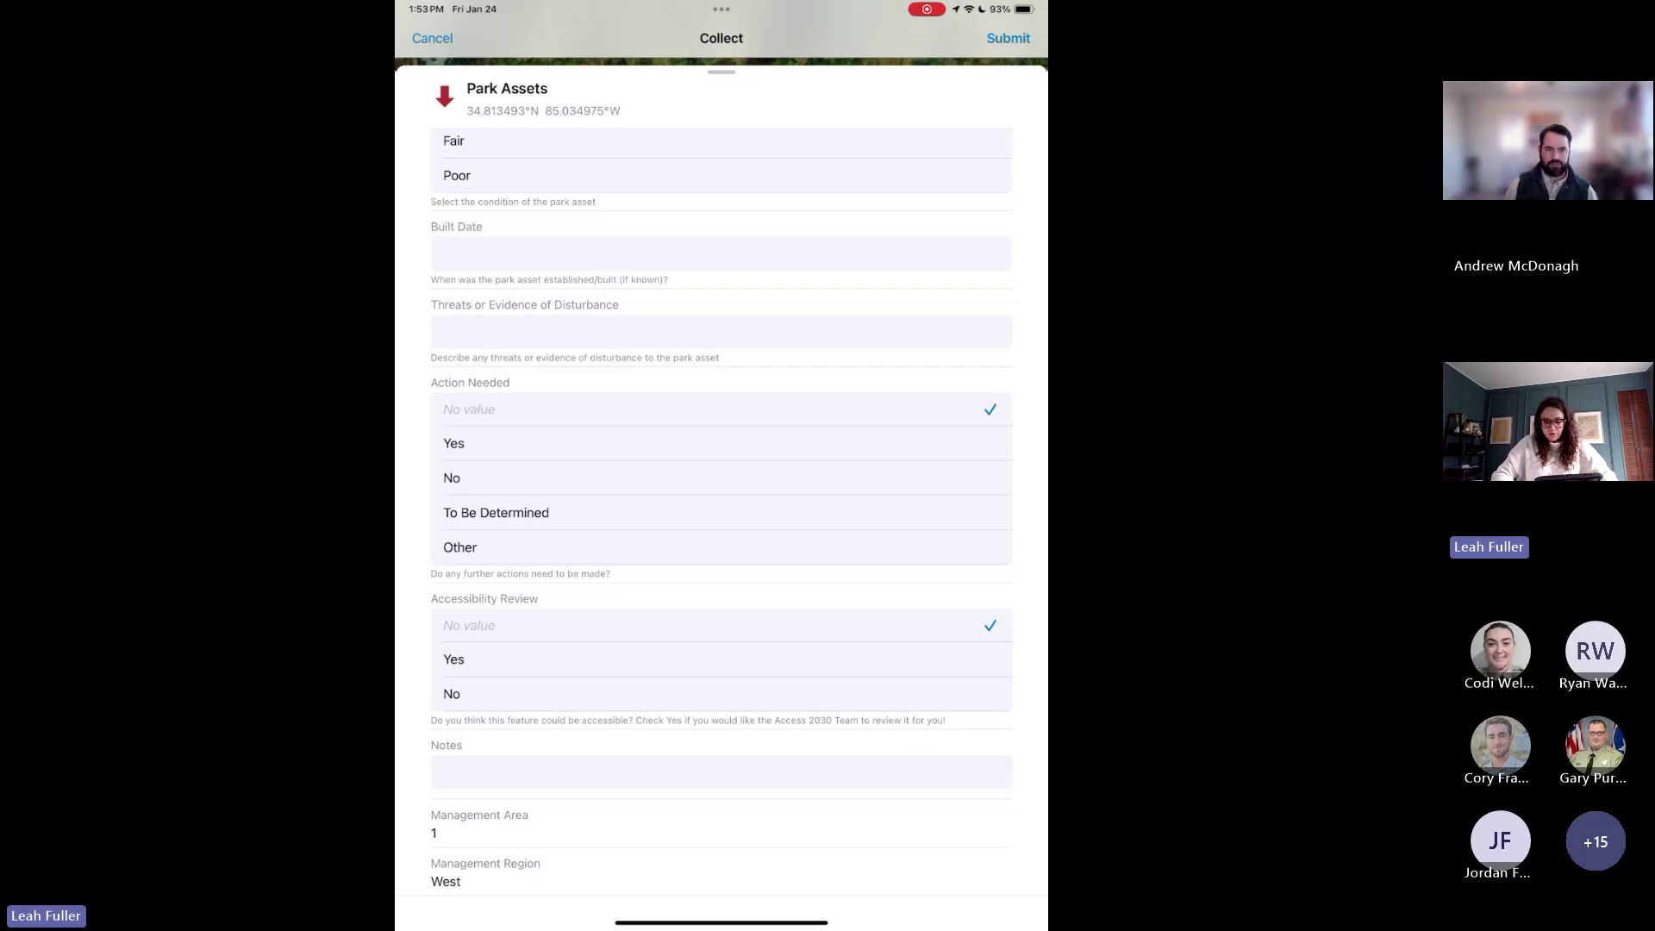
{"action": "left_click", "coordinate": [1008, 38]}
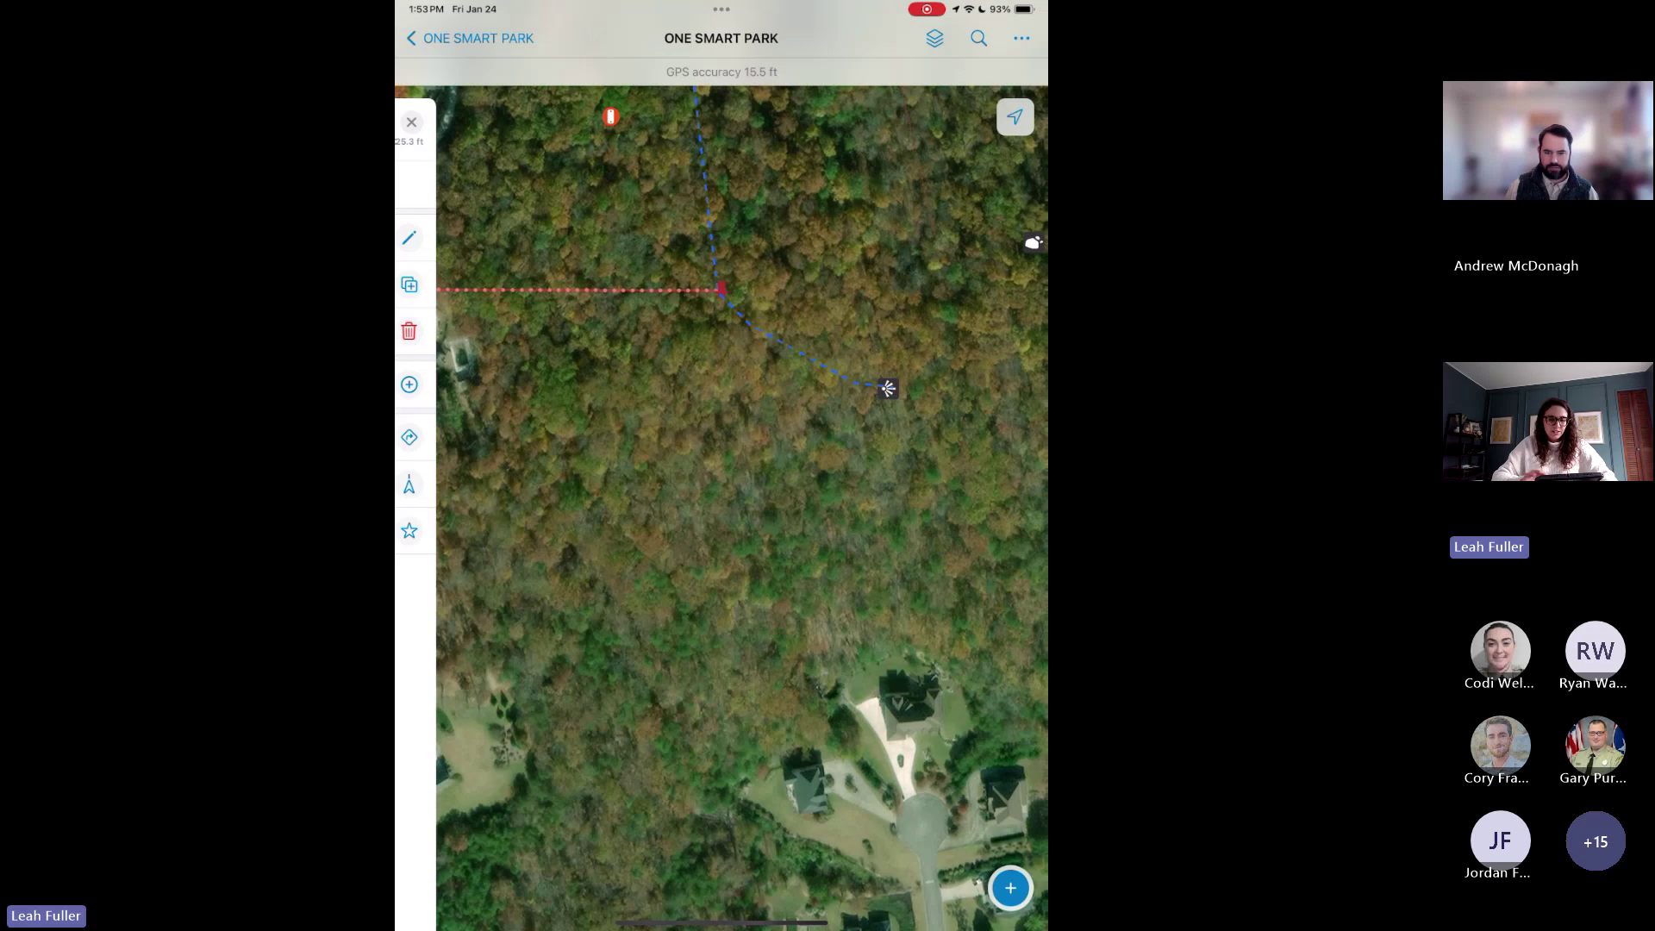
{"action": "scroll", "coordinate": [875, 509], "scroll_direction": "down", "scroll_amount": 5}
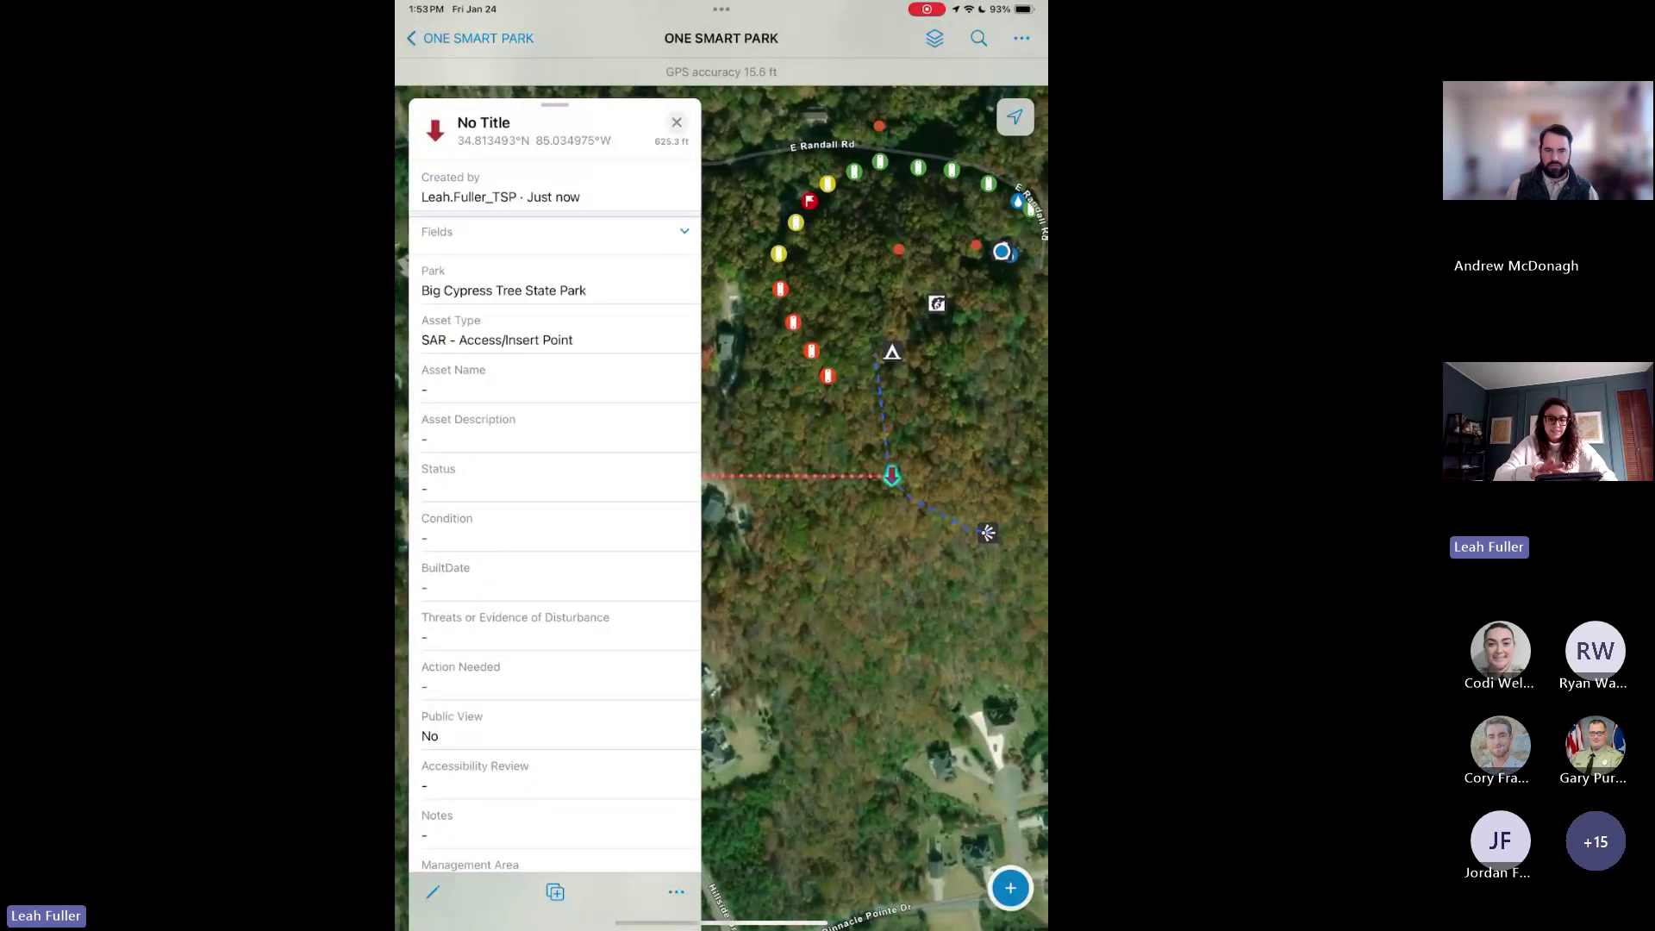
{"action": "left_click", "coordinate": [676, 121]}
{"action": "left_click_drag", "start_coordinate": [875, 509], "coordinate": [790, 505]}
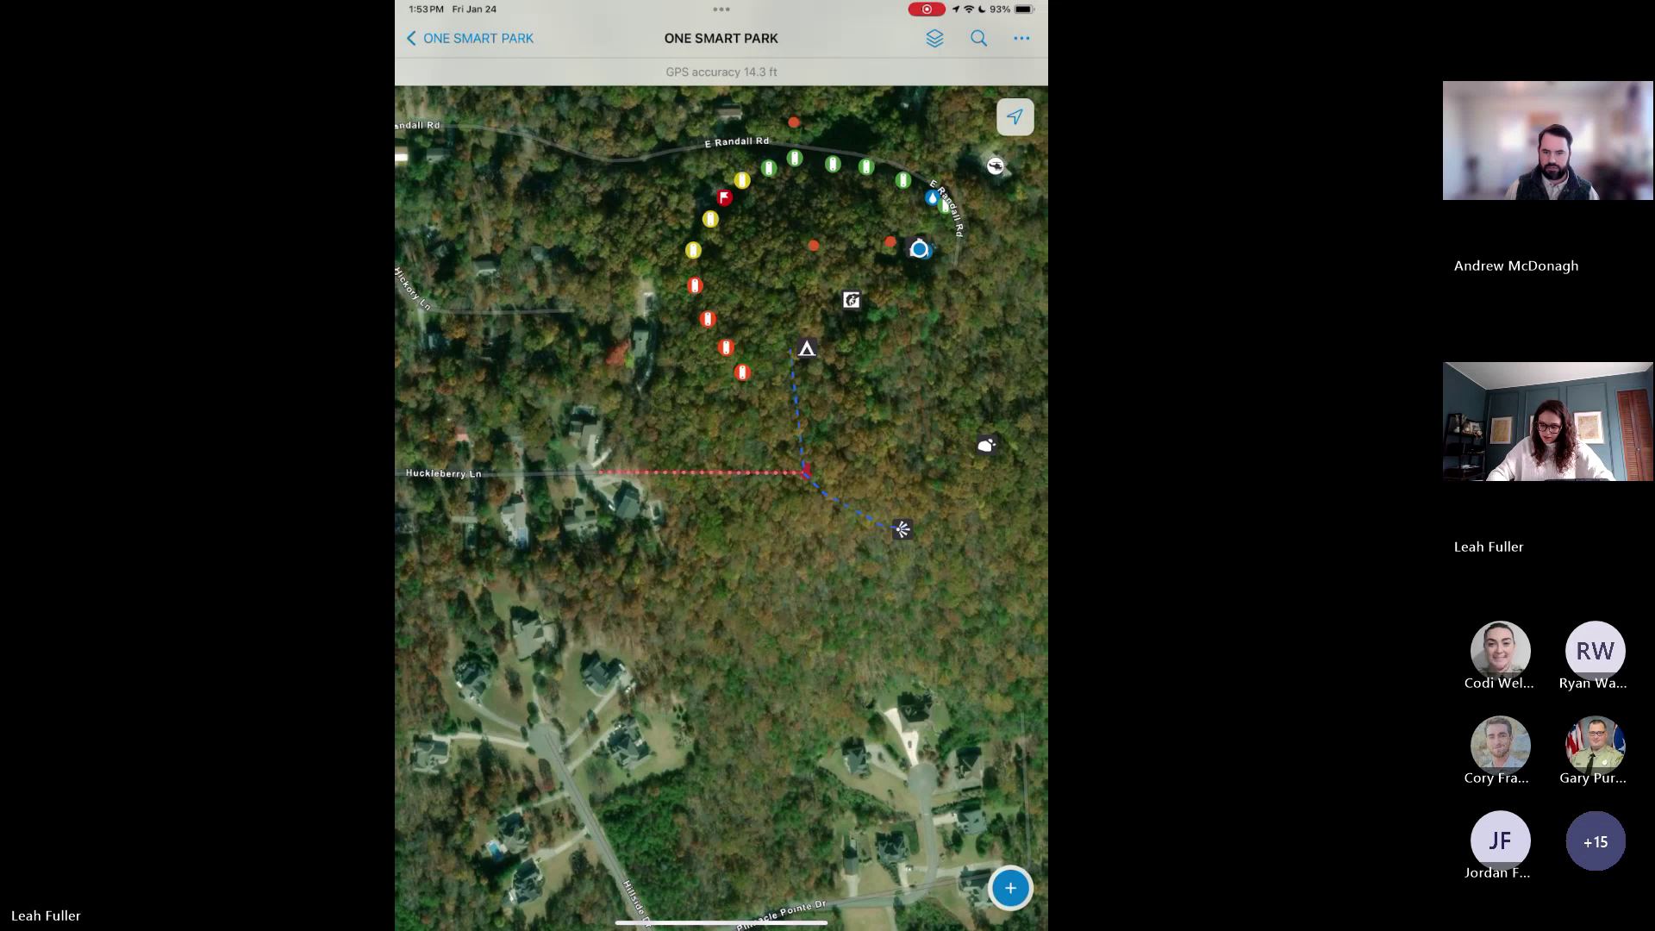
{"action": "scroll", "coordinate": [886, 483], "scroll_direction": "up", "scroll_amount": 5}
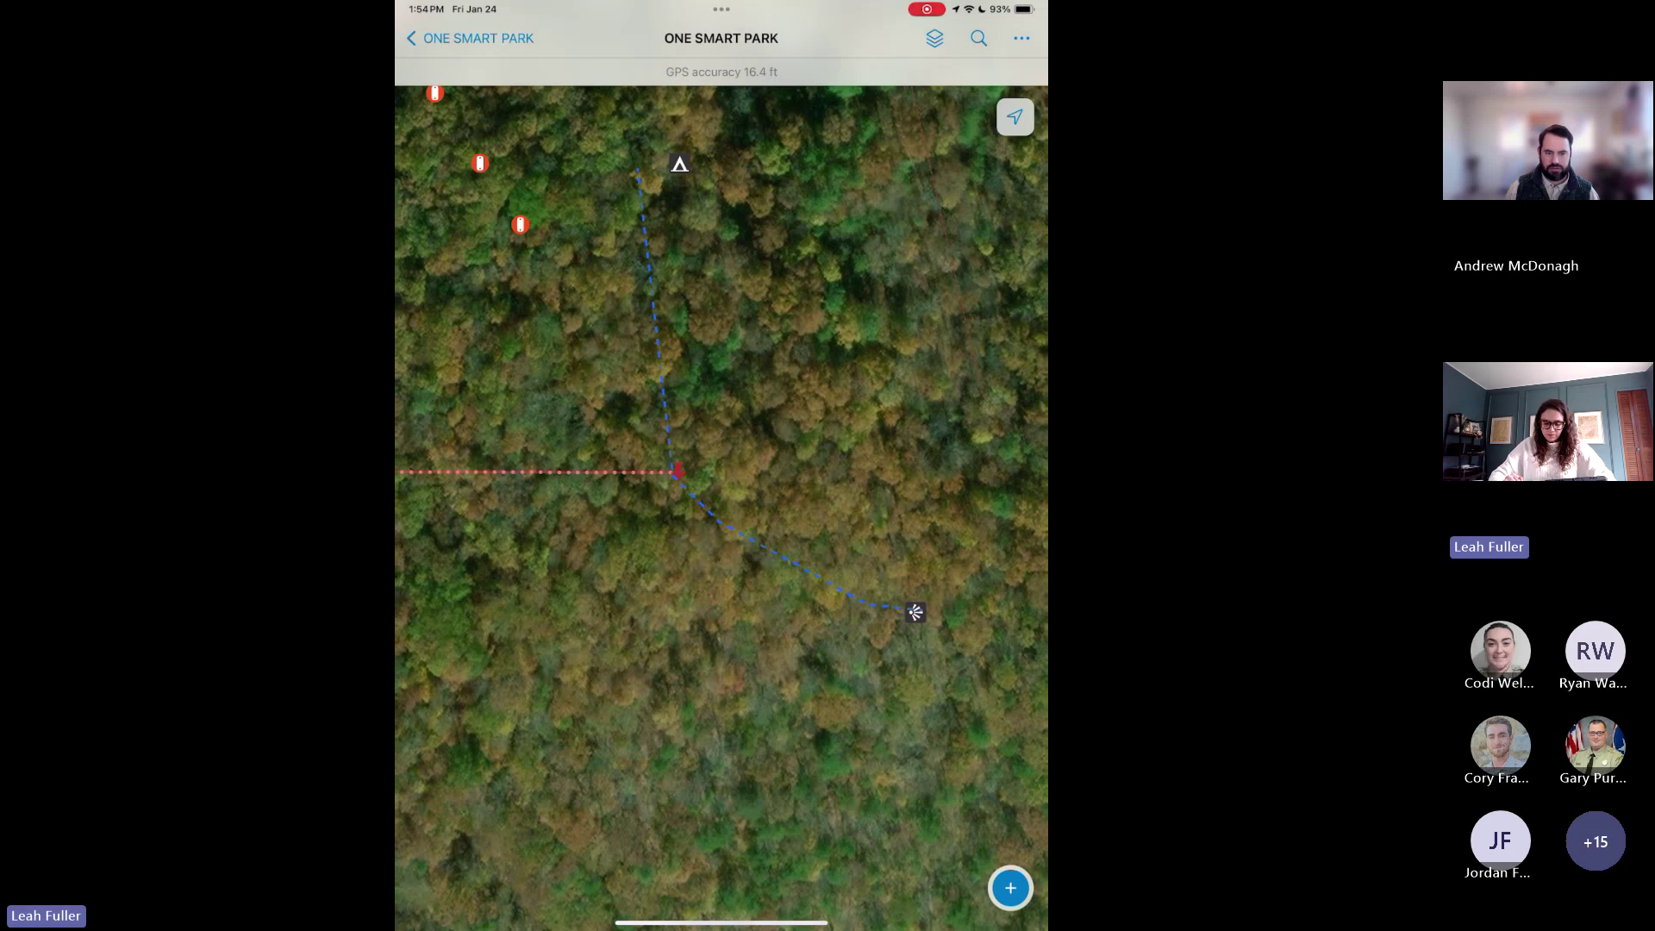
{"action": "left_click", "coordinate": [804, 559]}
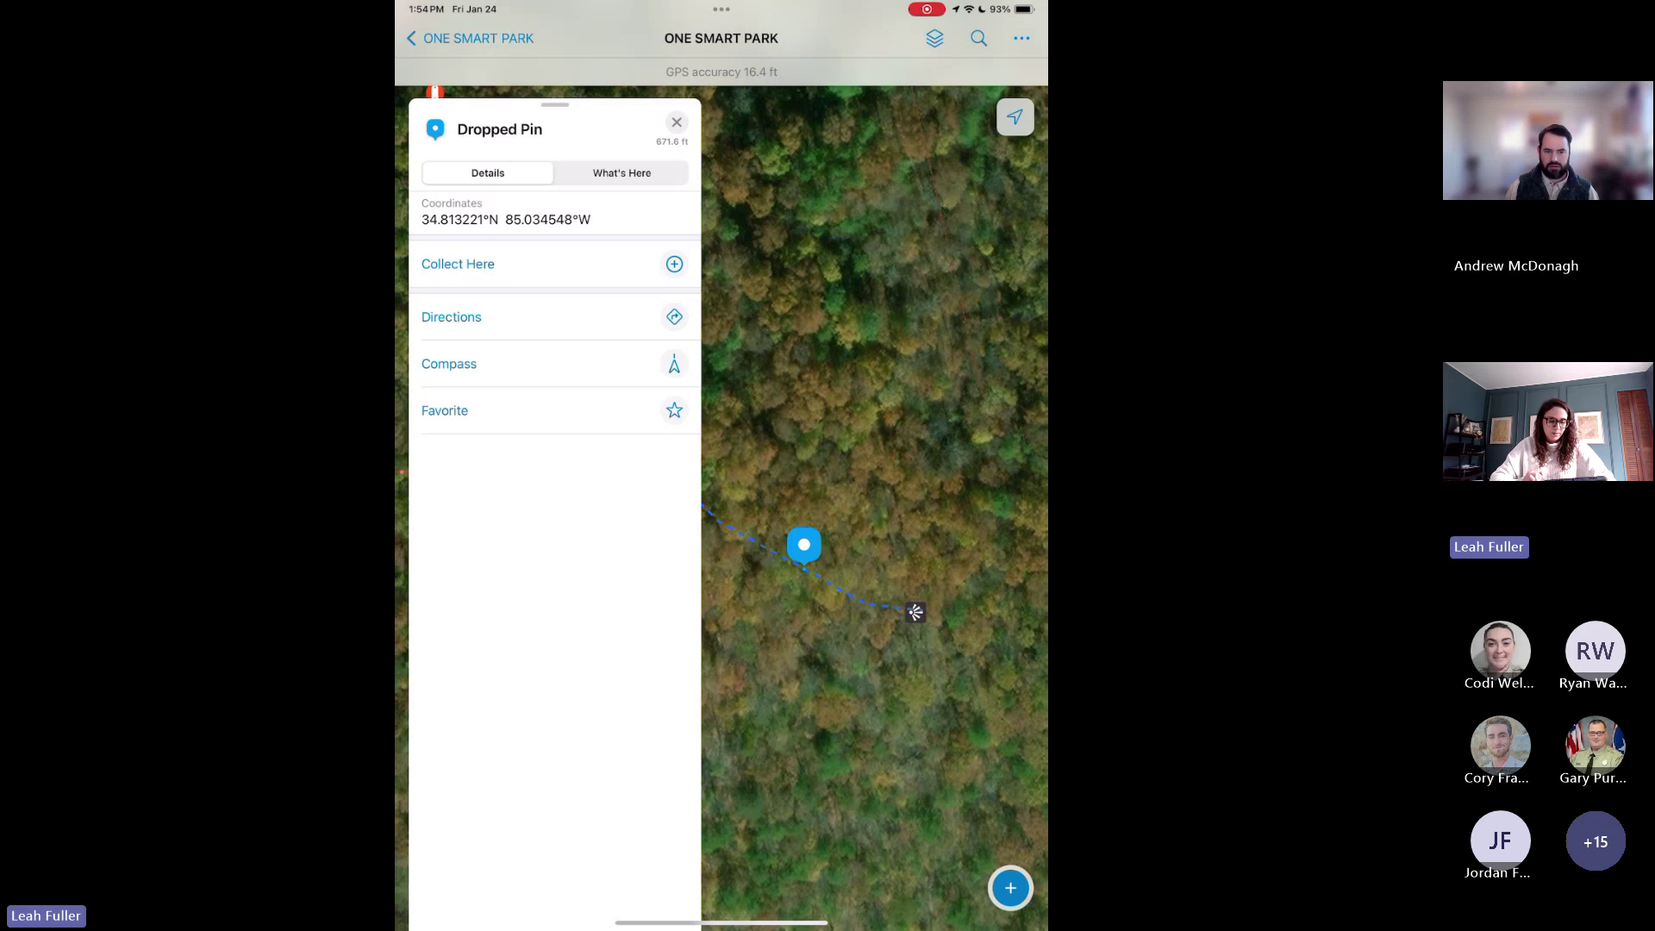
{"action": "left_click", "coordinate": [458, 264]}
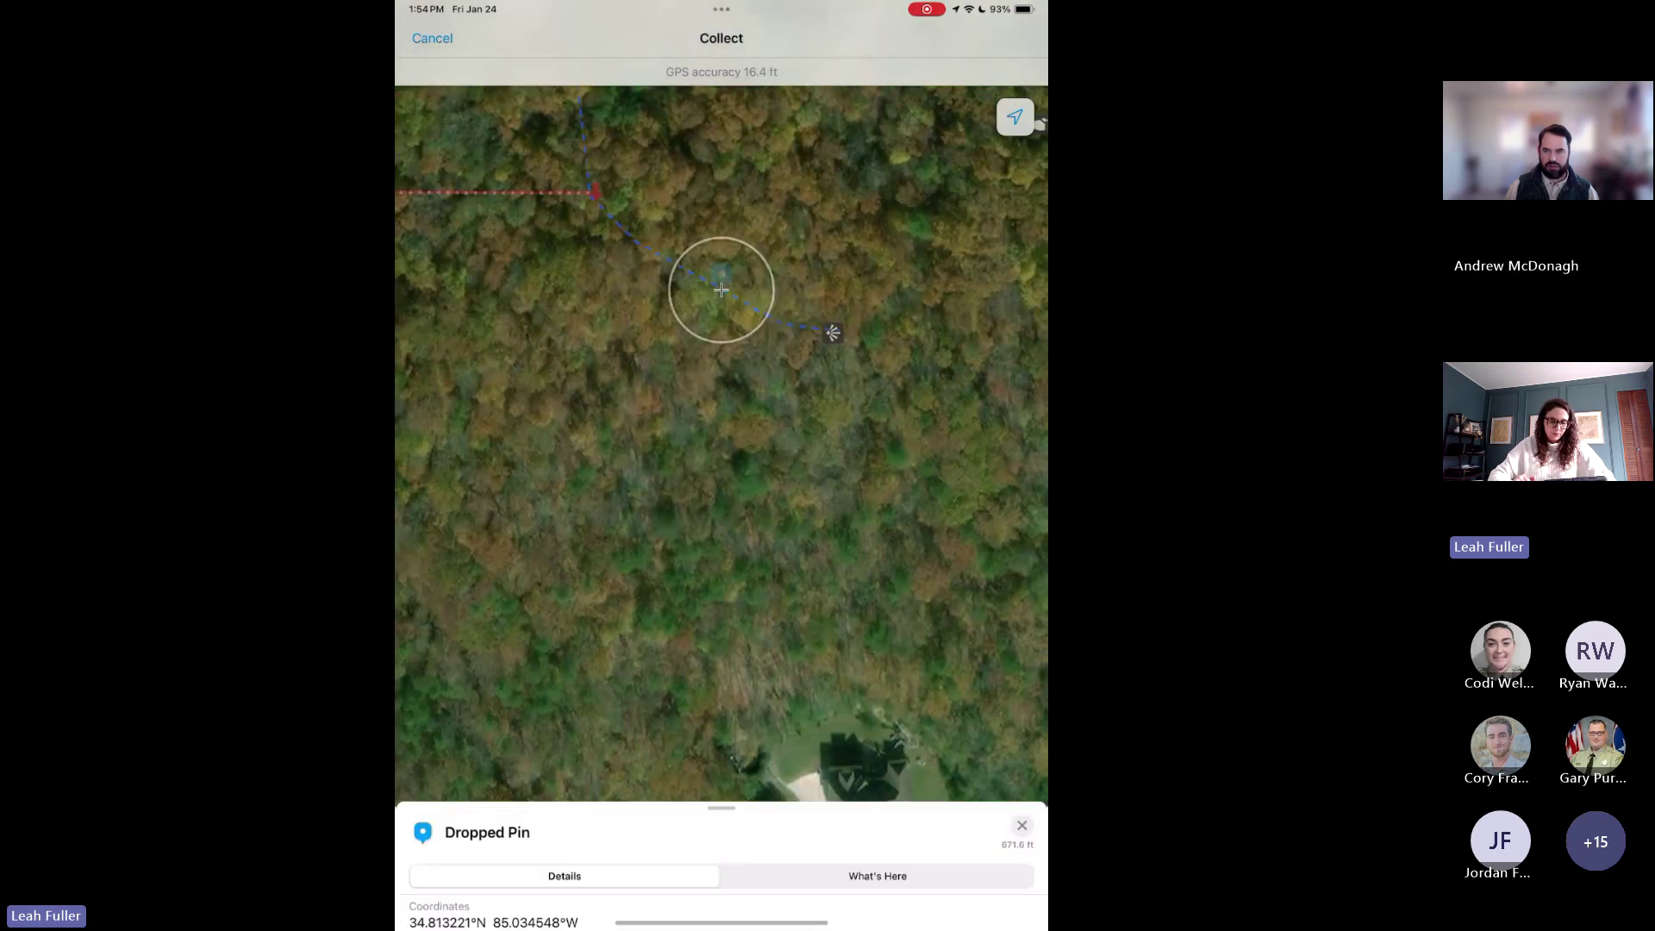
{"action": "left_click", "coordinate": [721, 521]}
{"action": "type", "text": "T"}
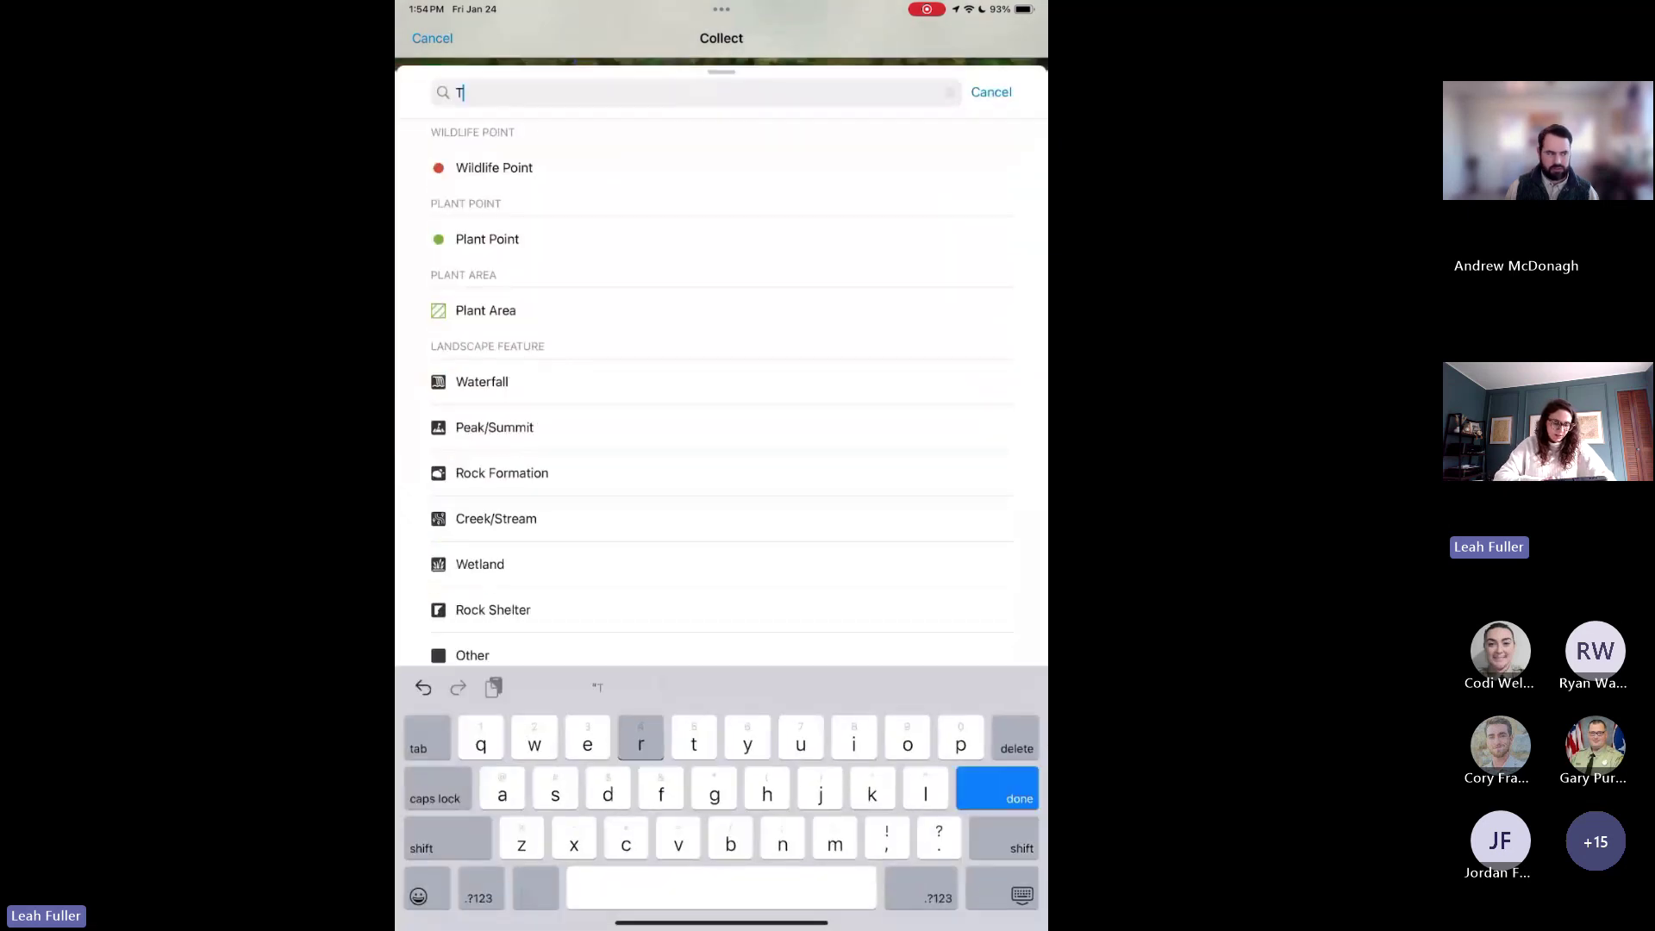
{"action": "type", "text": "rail"}
{"action": "scroll", "coordinate": [721, 431], "scroll_direction": "down", "scroll_amount": 2}
{"action": "scroll", "coordinate": [721, 431], "scroll_direction": "up", "scroll_amount": 2}
{"action": "left_click_drag", "start_coordinate": [721, 173], "coordinate": [721, 603]}
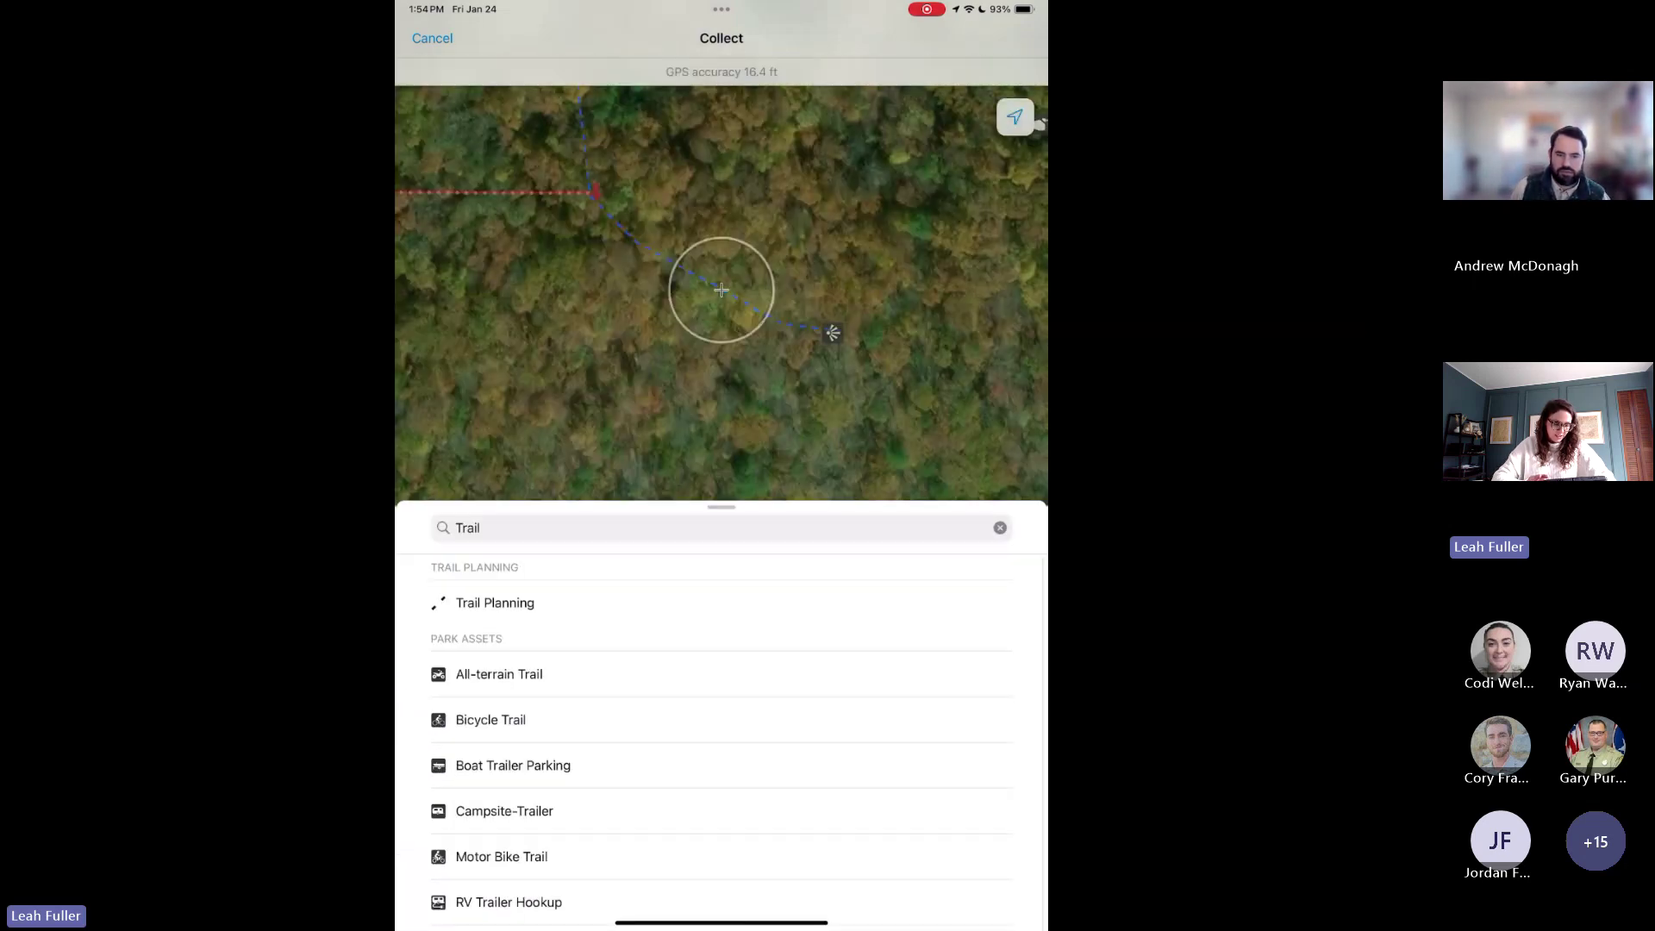
{"action": "left_click", "coordinate": [720, 519]}
{"action": "left_click", "coordinate": [950, 92]}
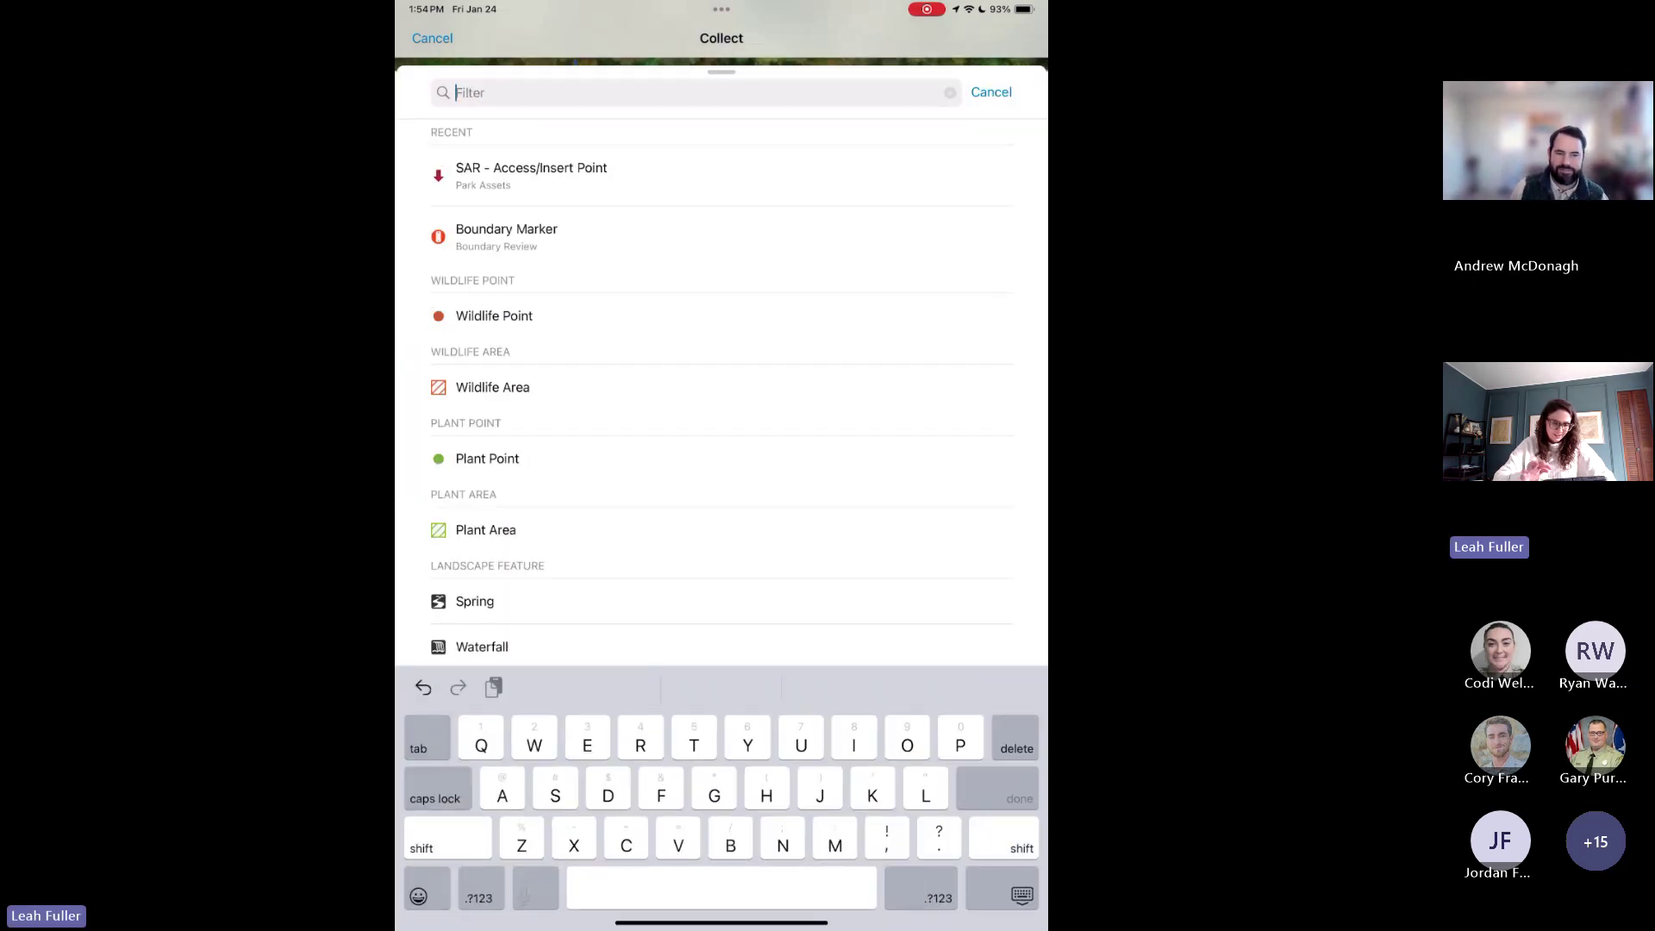
{"action": "type", "text": "Iss"}
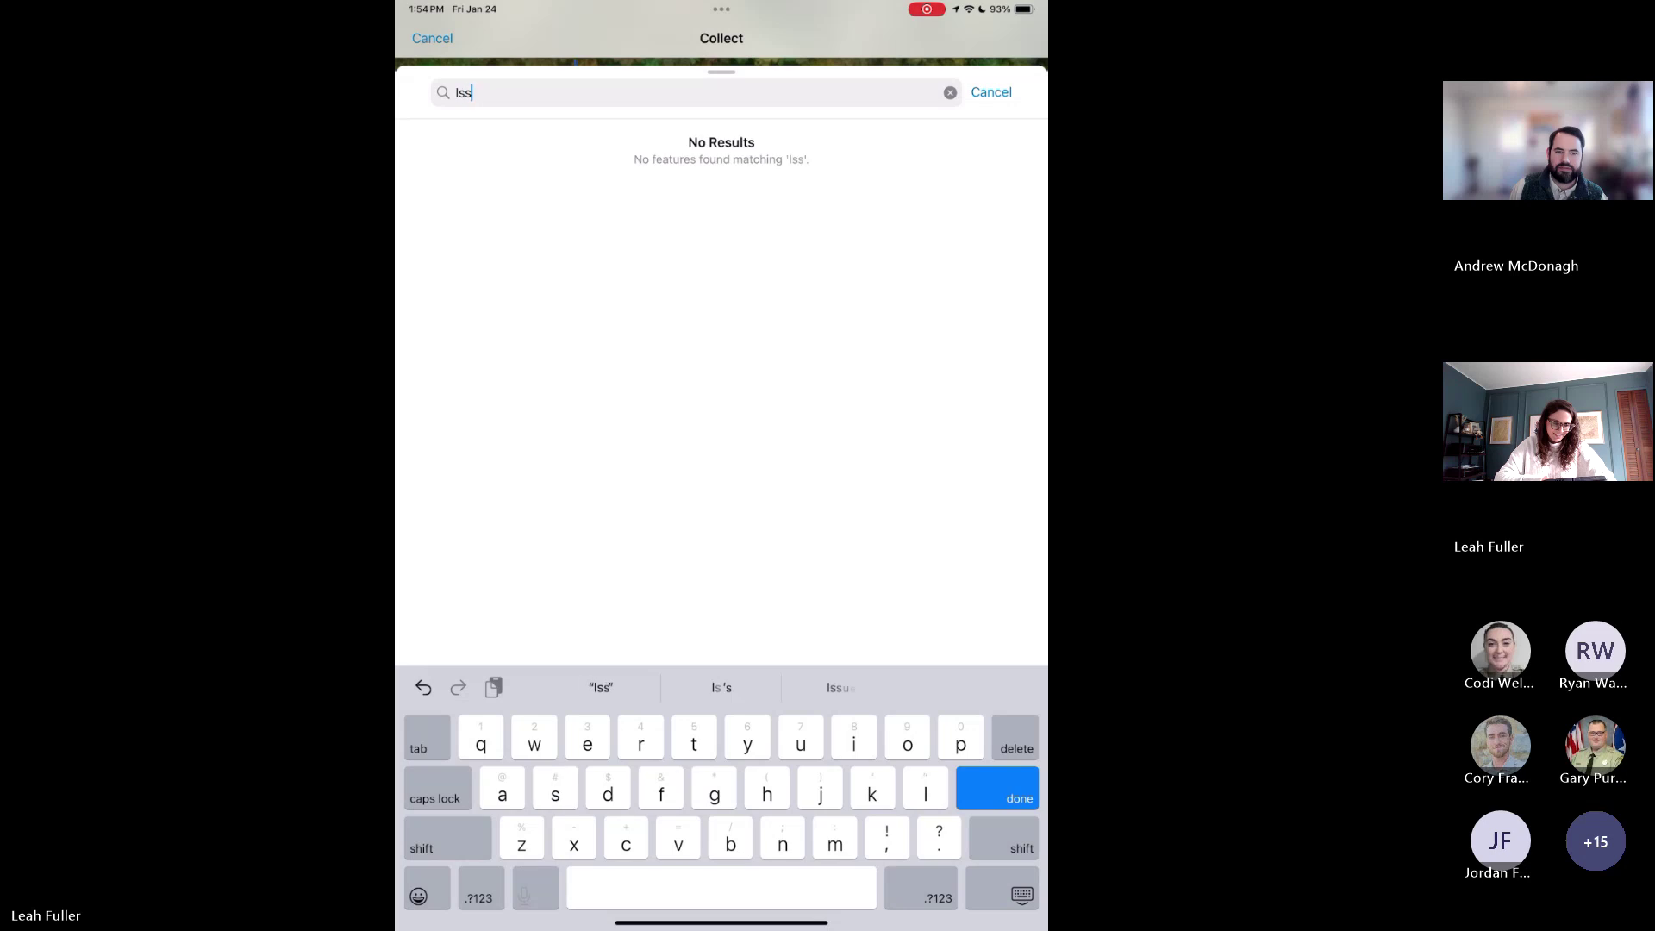
{"action": "key", "text": "BackSpace"}
{"action": "key", "text": "BackSpace"}
{"action": "key", "text": "BackSpace"}
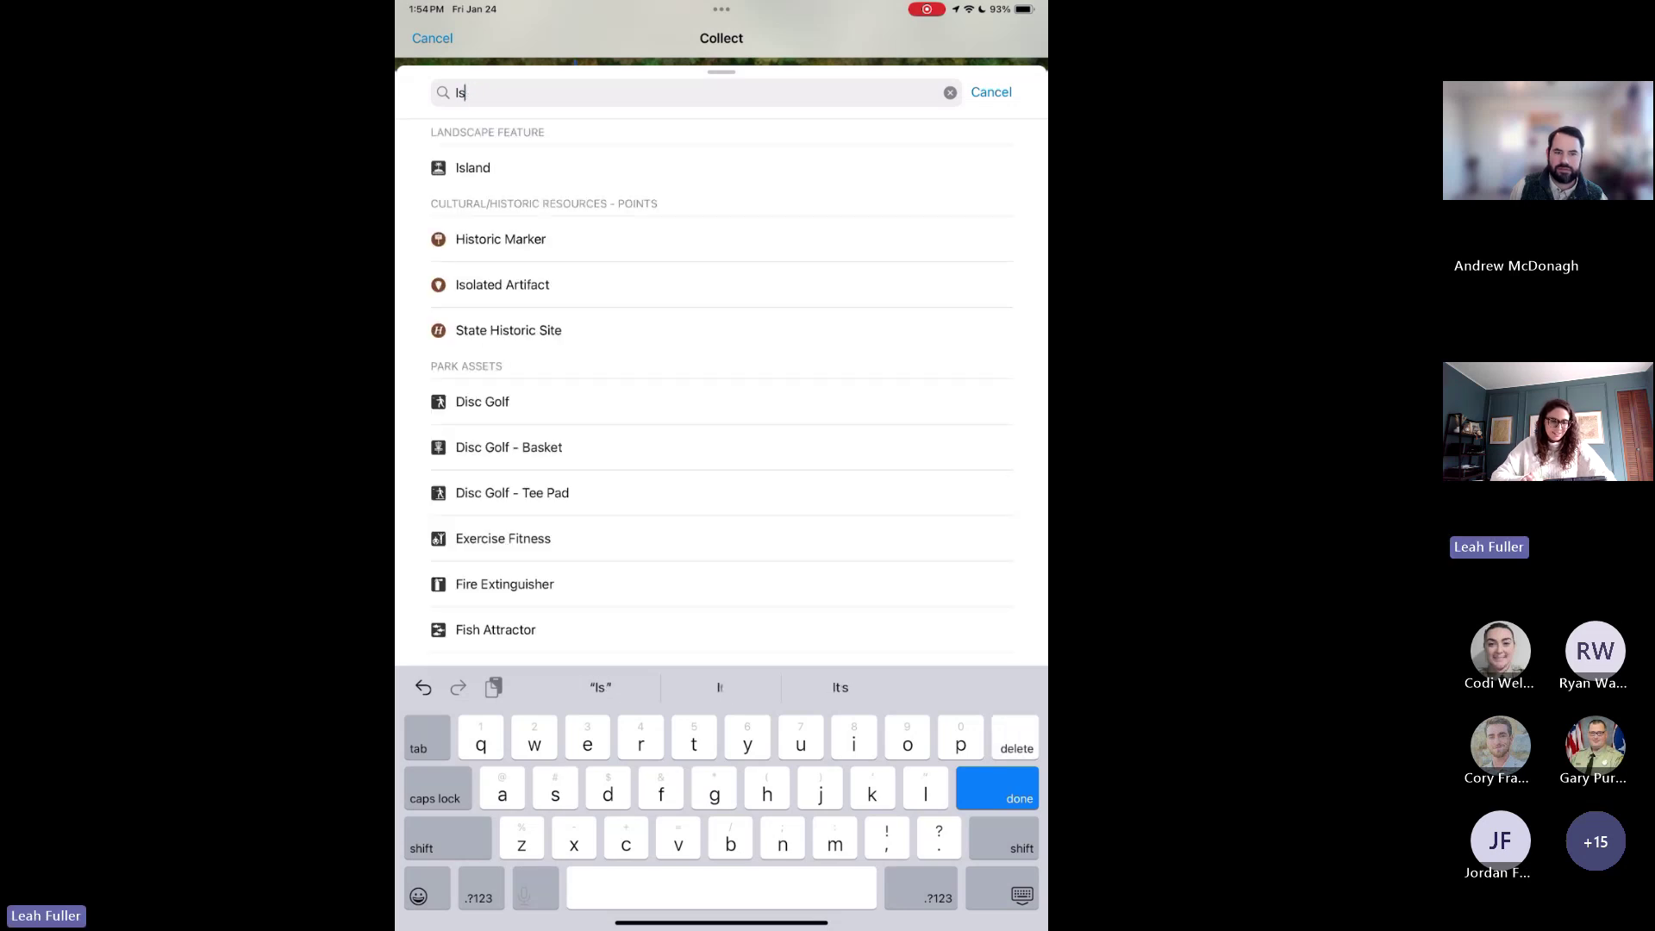
{"action": "type", "text": "Tra"}
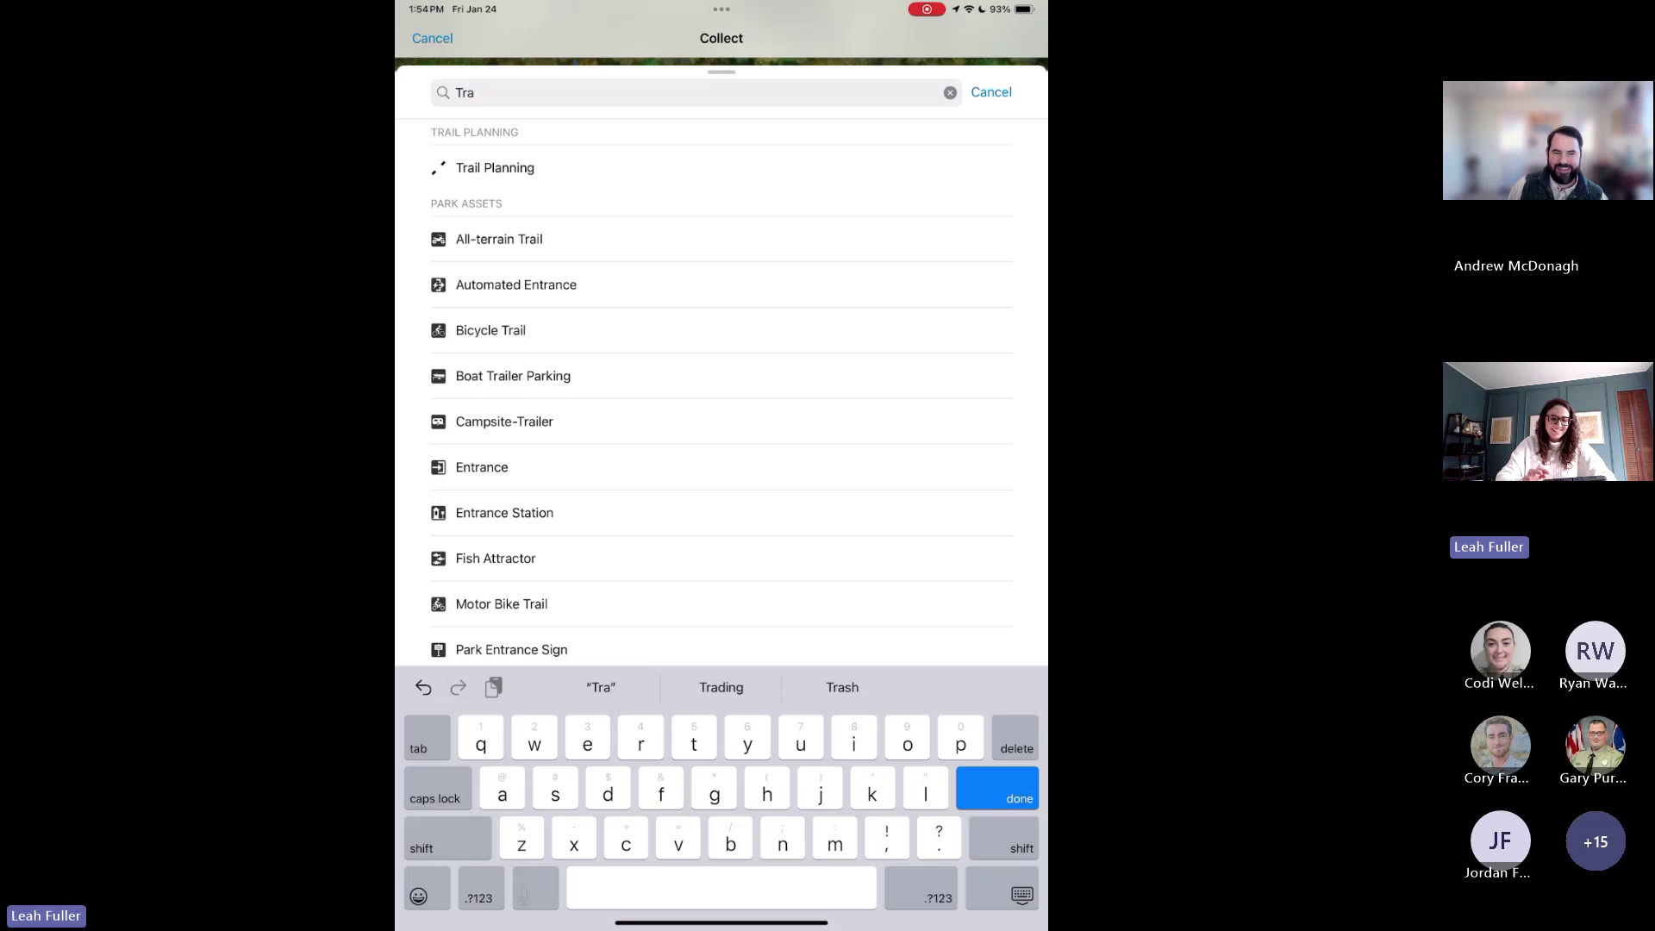
{"action": "left_click", "coordinate": [991, 91]}
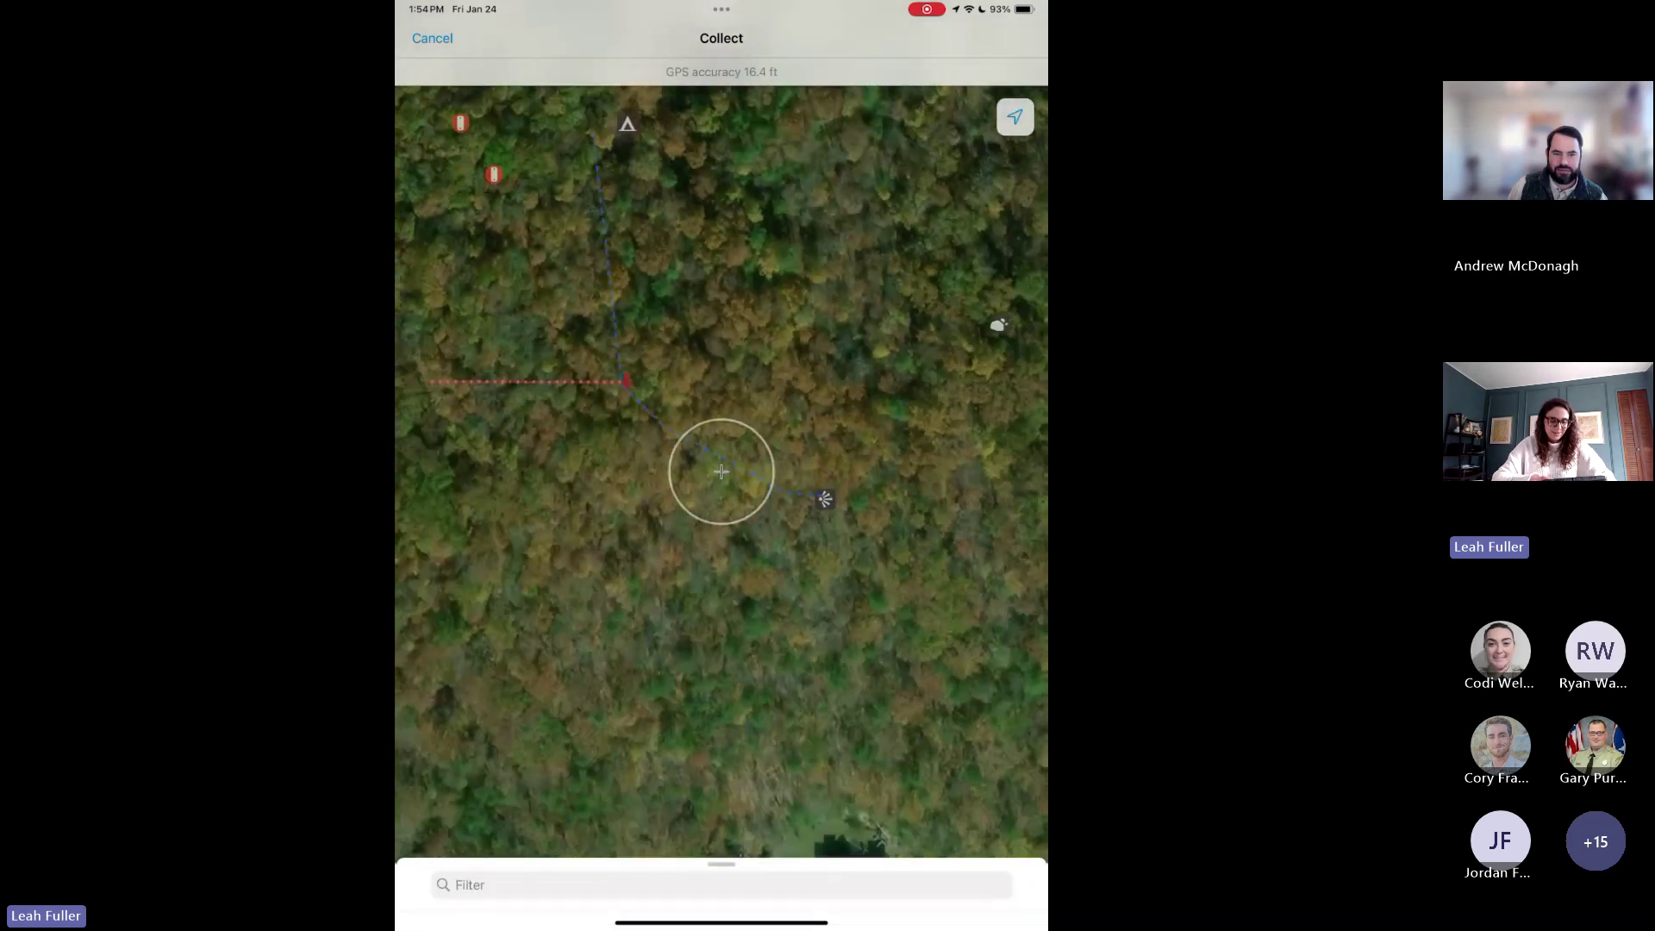
{"action": "left_click", "coordinate": [432, 38]}
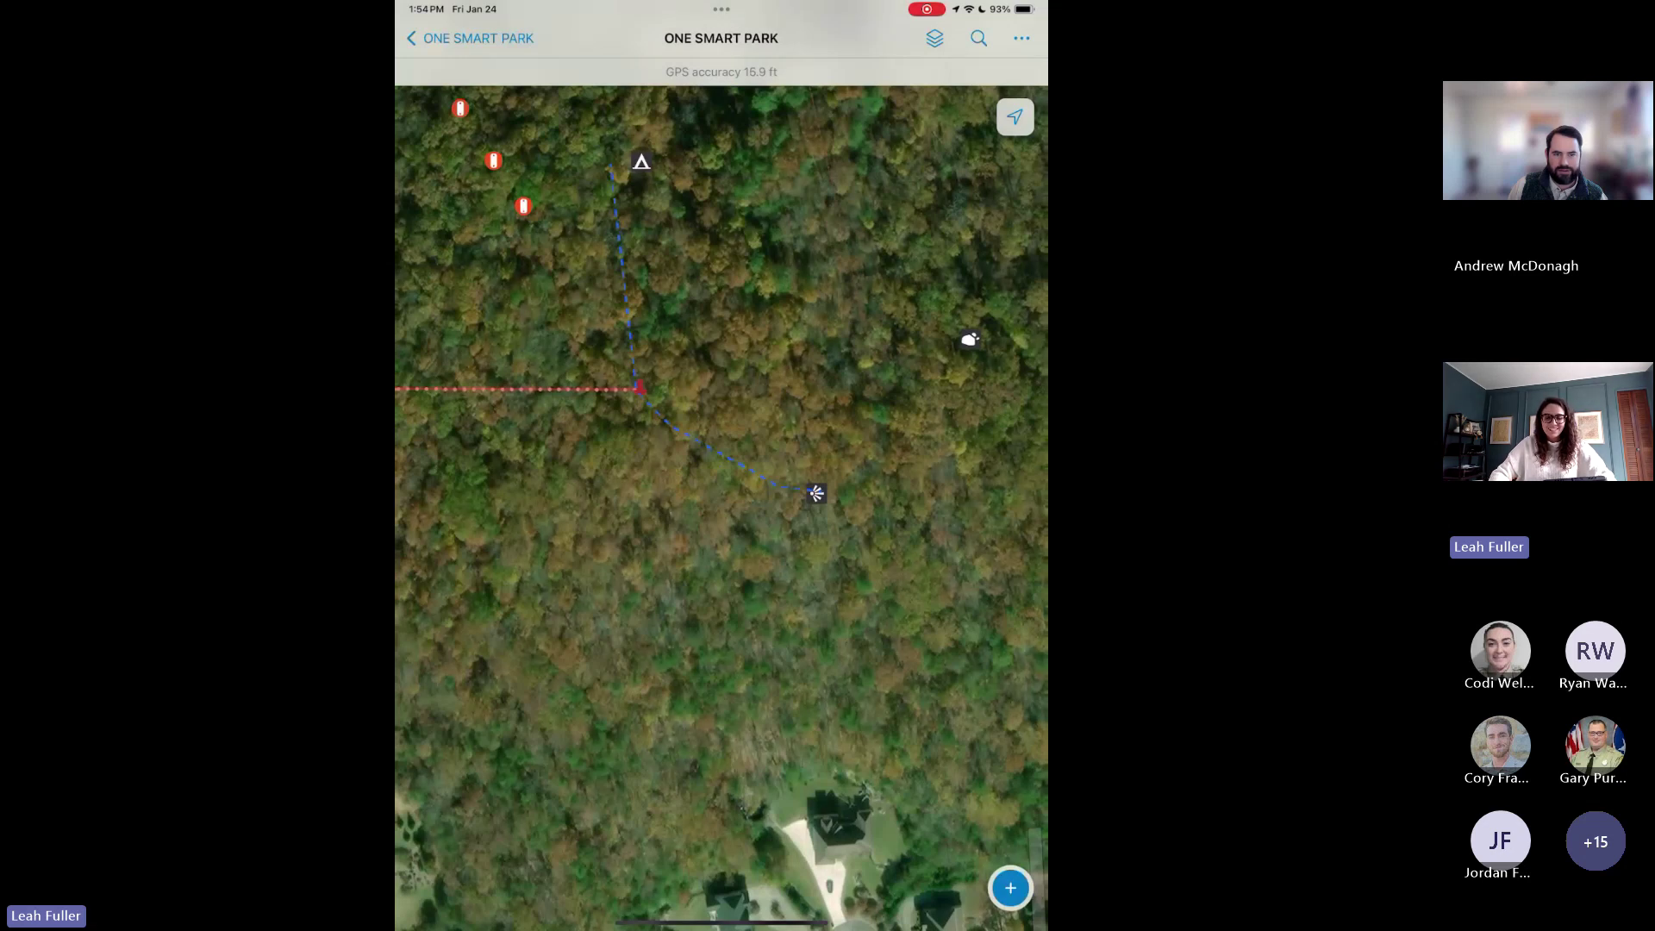
Turn on visibility of the Trail and Event Issues/Damages map layer and close the layer list.
{"action": "left_click", "coordinate": [934, 38]}
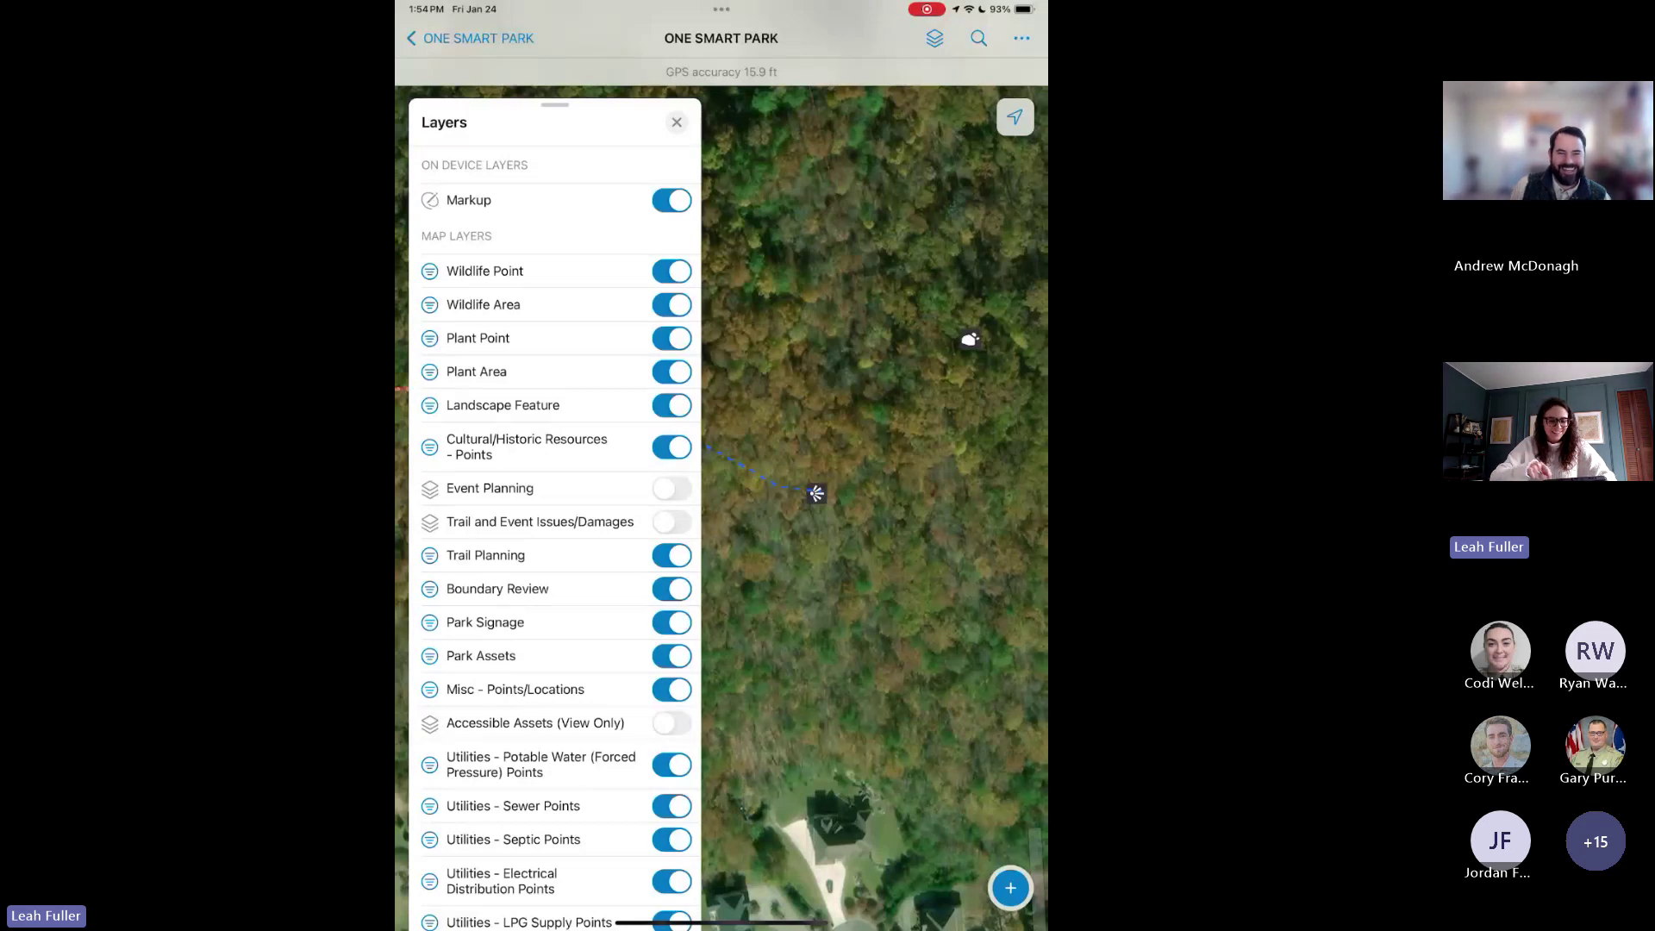
{"action": "left_click", "coordinate": [672, 522]}
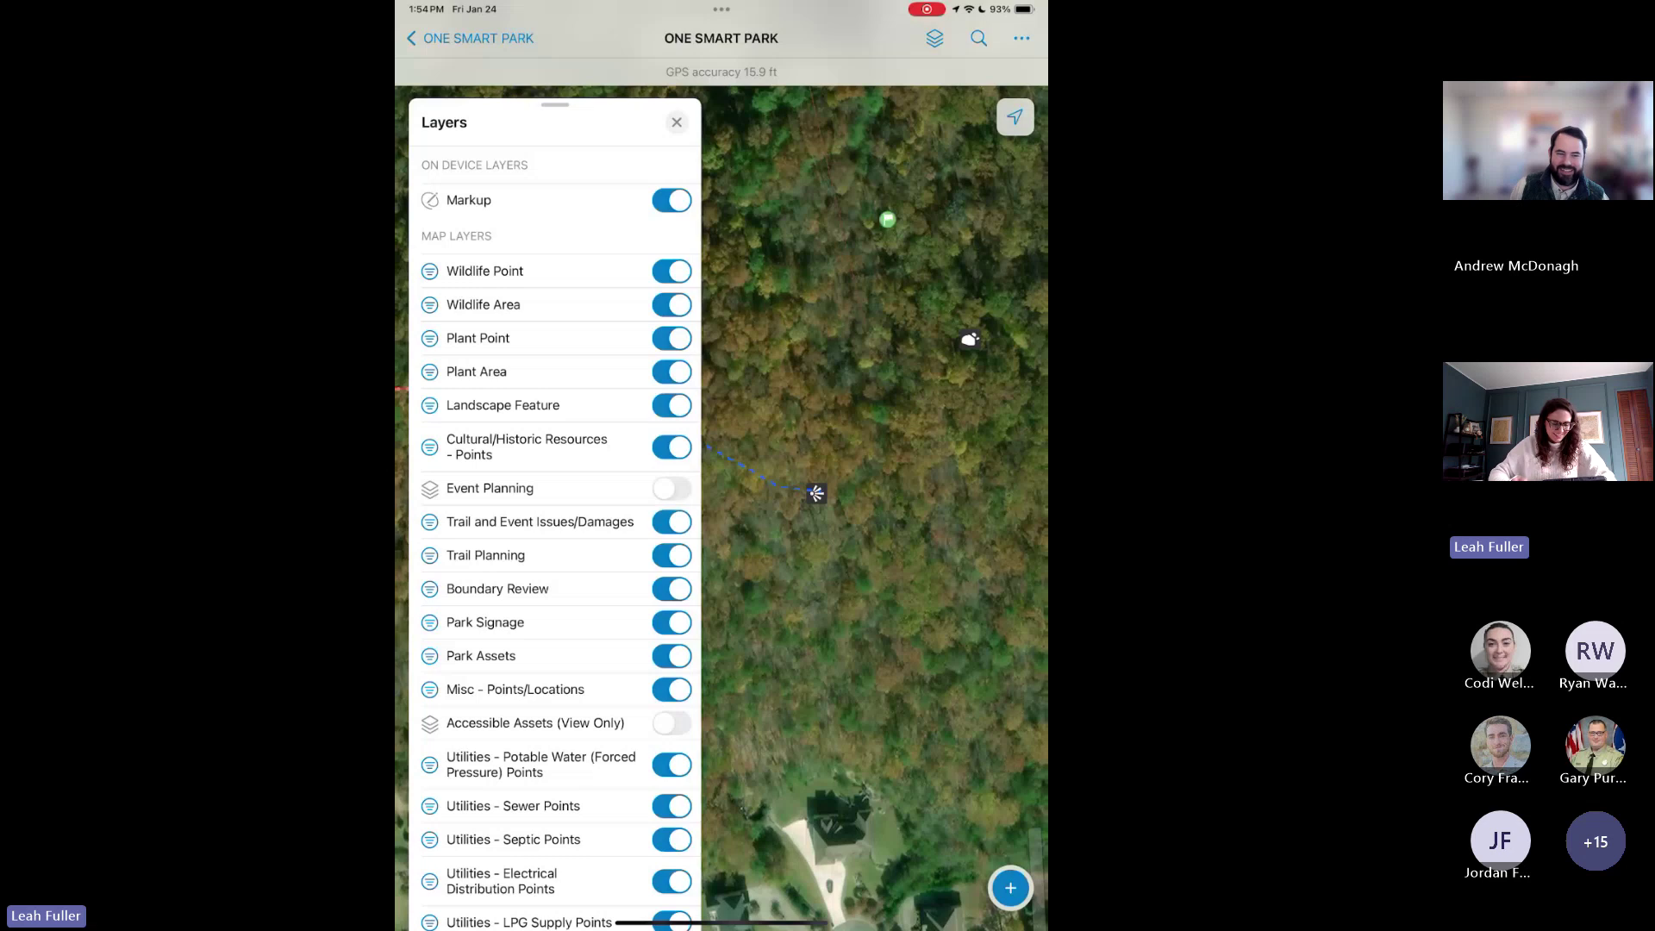
{"action": "left_click", "coordinate": [677, 121]}
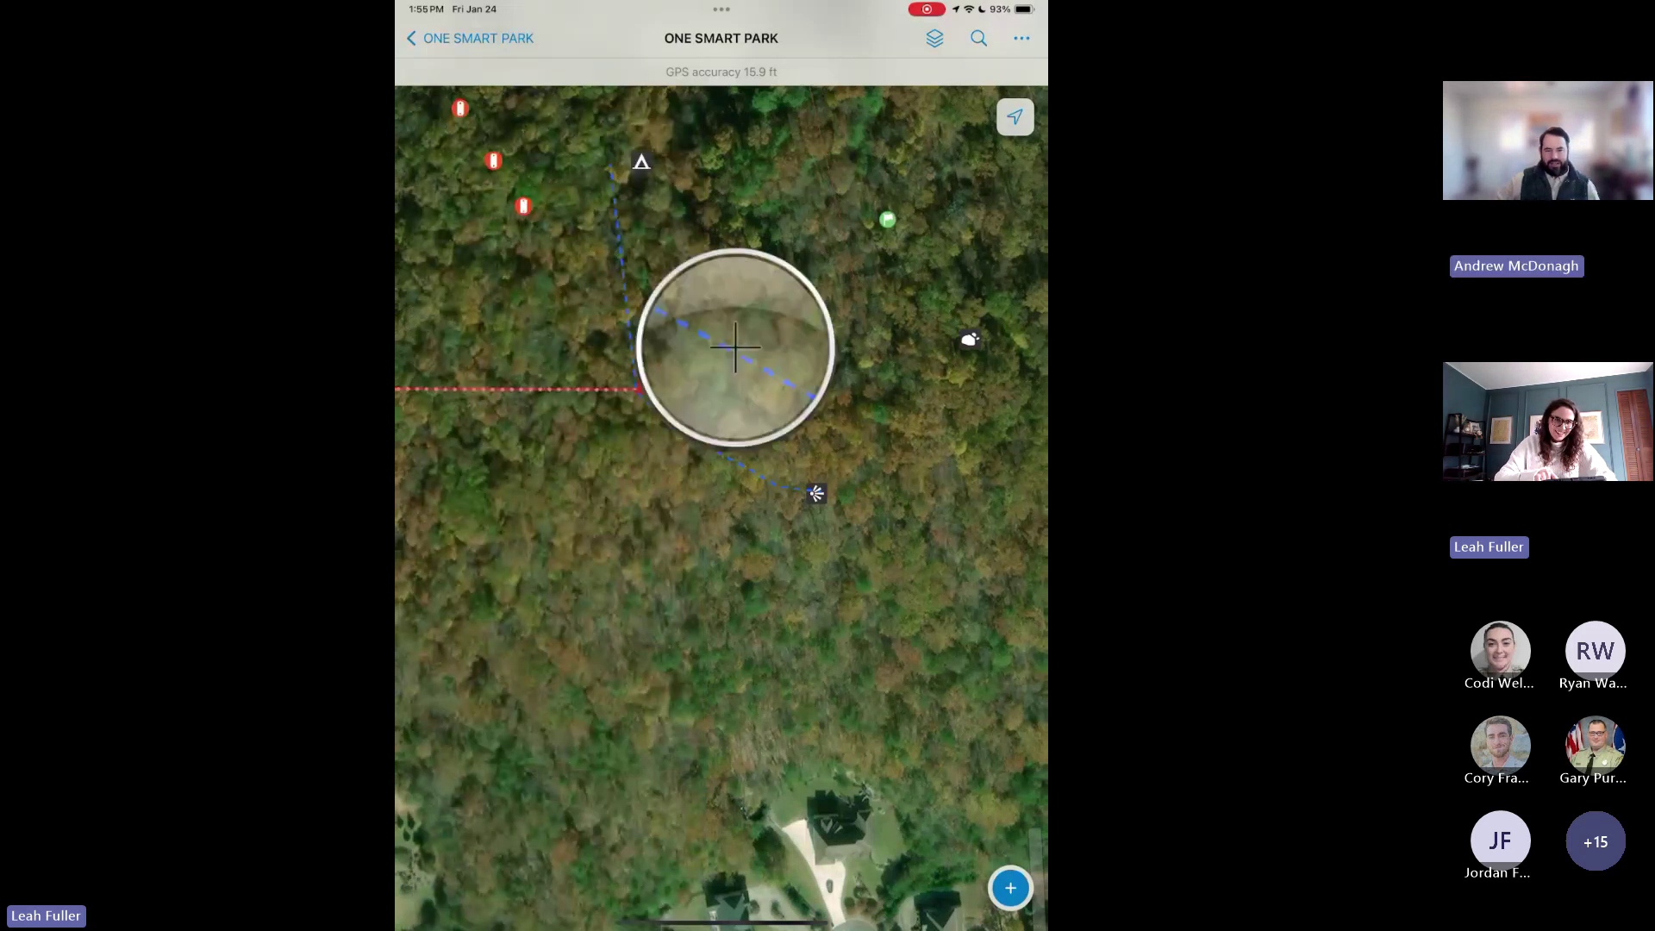
Drop a pin on the blue dashed trail southeast of the red access point and start collecting a Trail and Event Damages/Issues point there.
{"action": "left_click", "coordinate": [735, 450]}
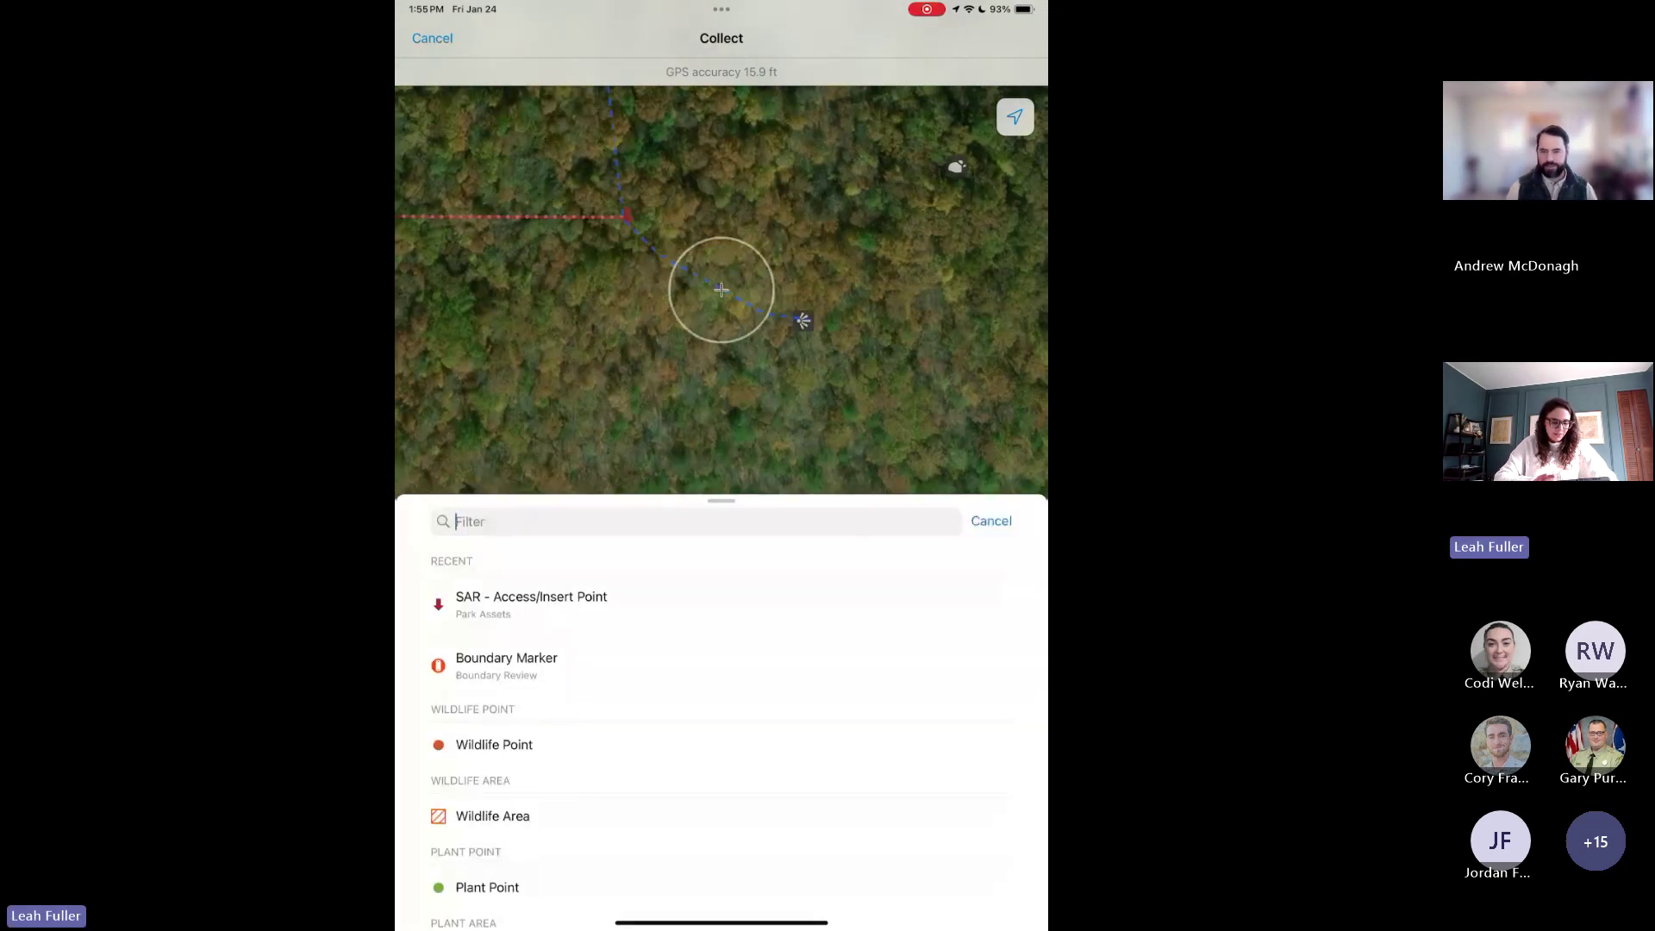
{"action": "left_click", "coordinate": [482, 522]}
{"action": "type", "text": "Tra"}
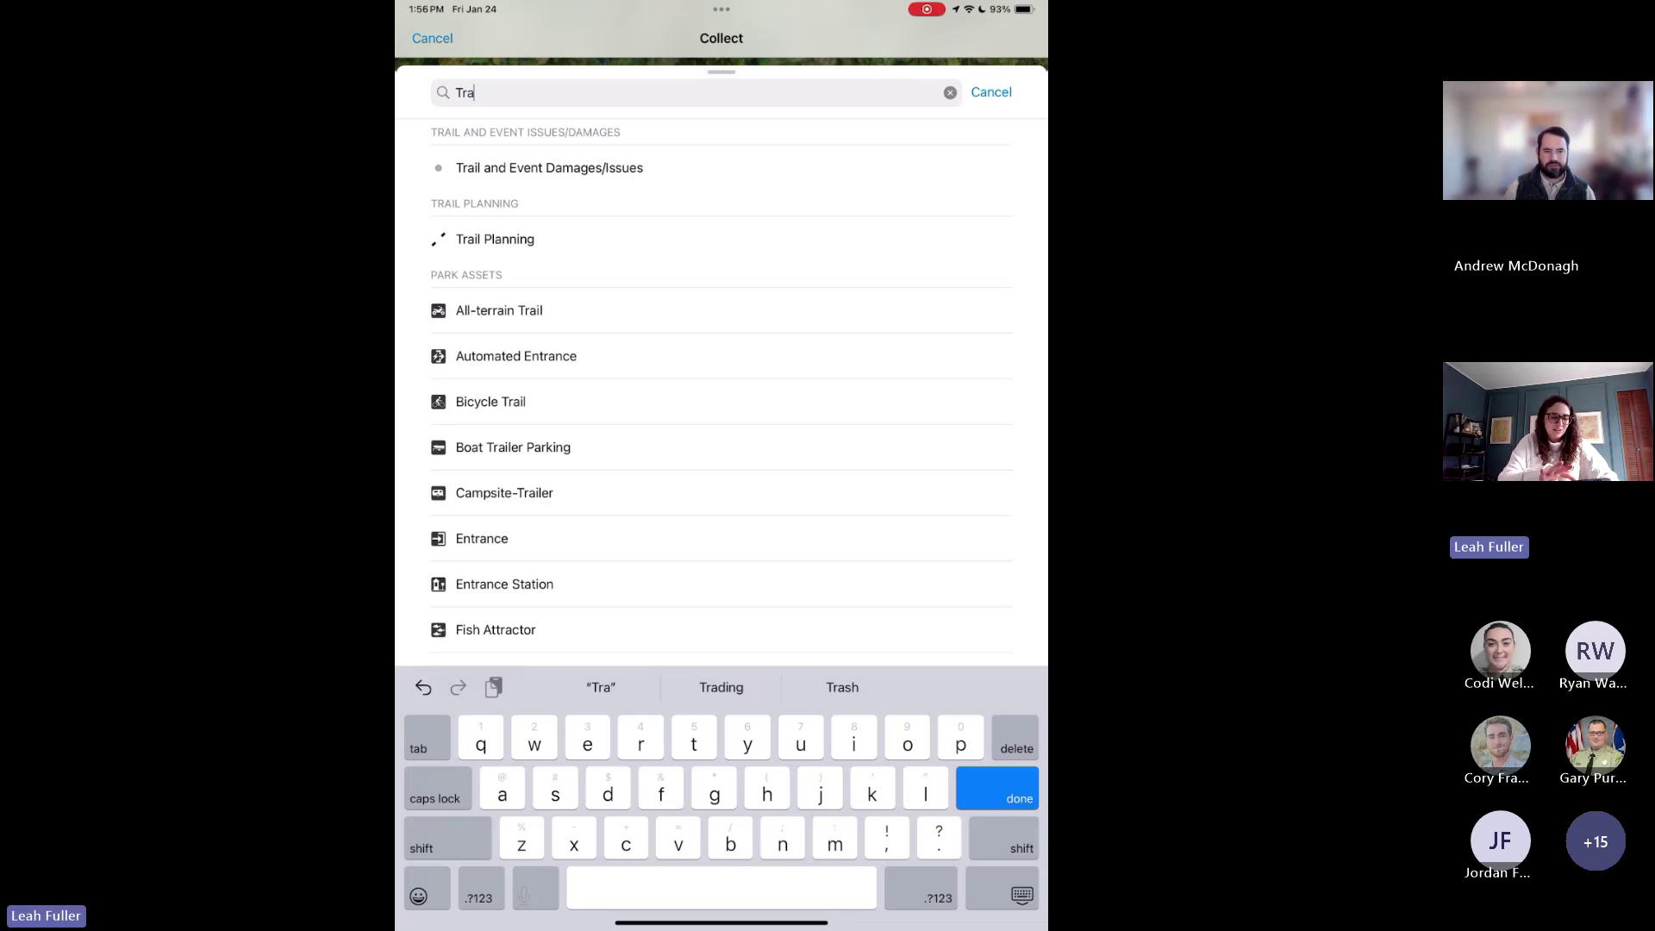
{"action": "left_click", "coordinate": [549, 167]}
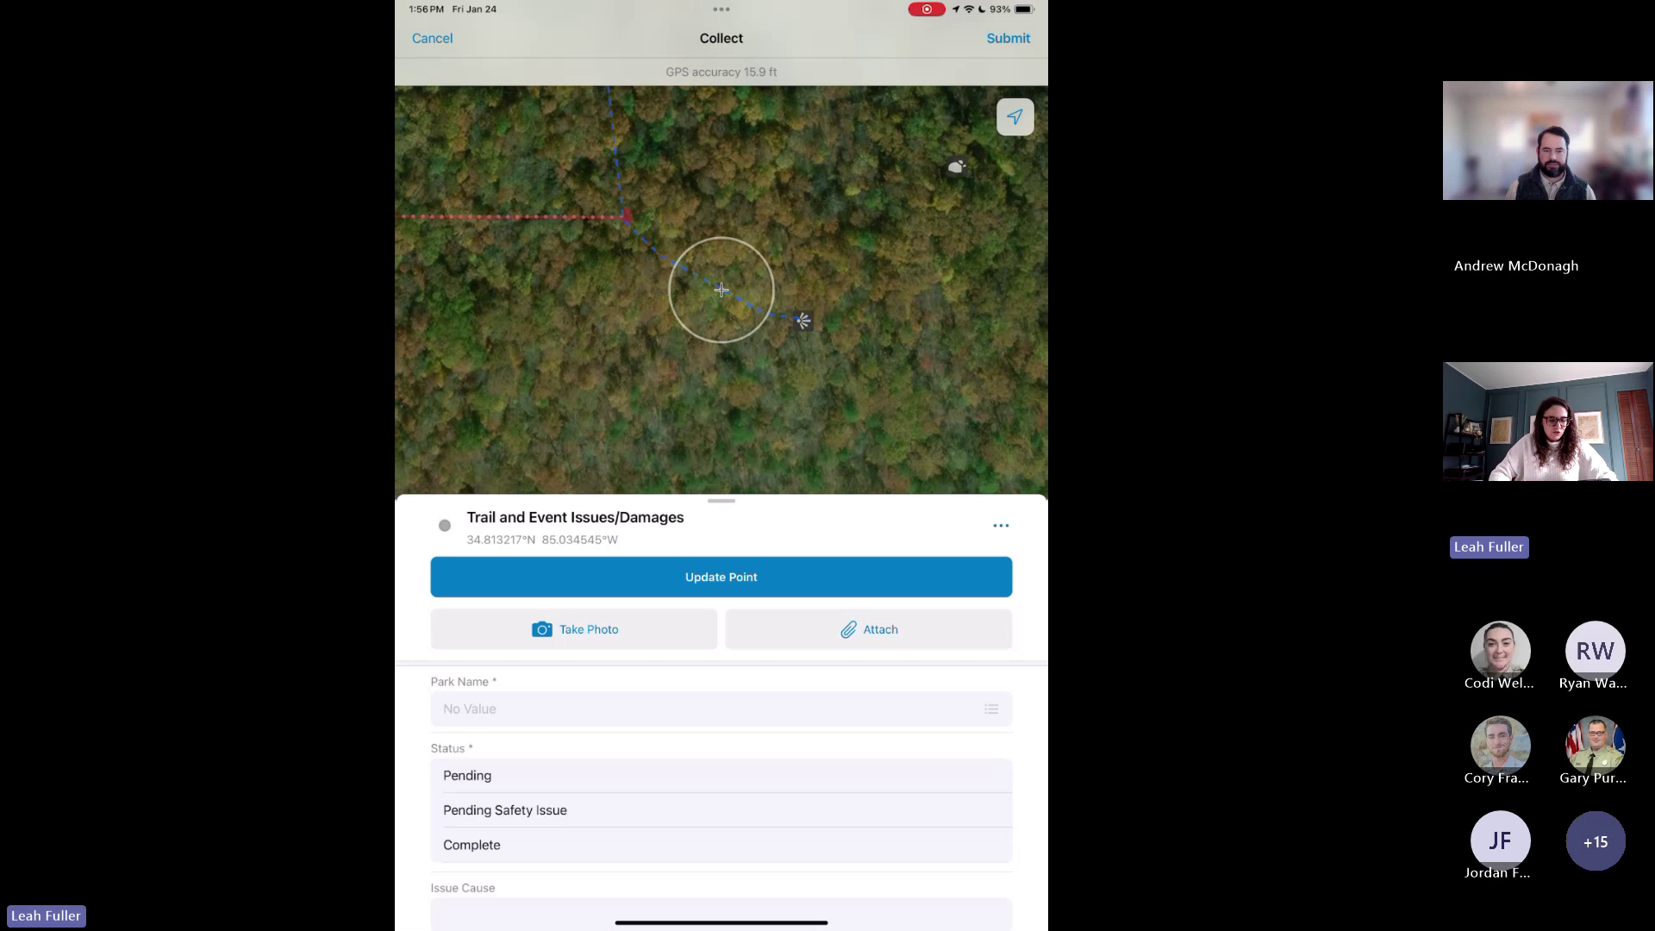
Set the trail issue's park to Bicentennial Capitol Mall State Park and status to Pending, submit it, and close its details.
{"action": "scroll", "coordinate": [721, 690], "scroll_direction": "down", "scroll_amount": 5}
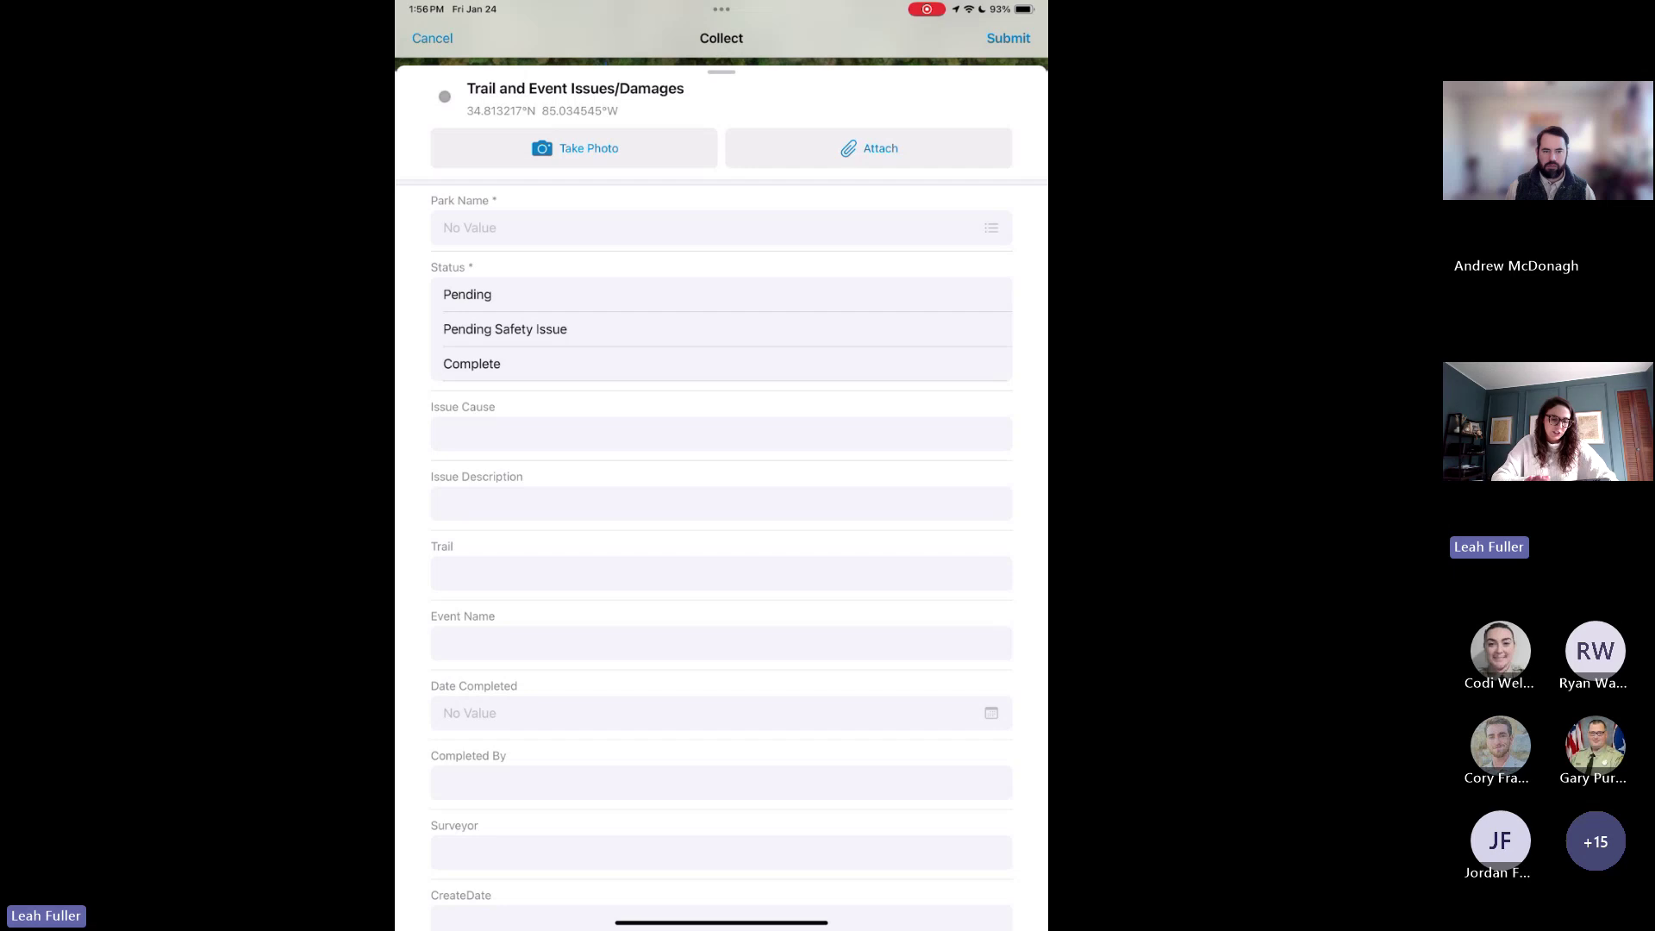
{"action": "left_click", "coordinate": [721, 228]}
{"action": "left_click", "coordinate": [609, 313]}
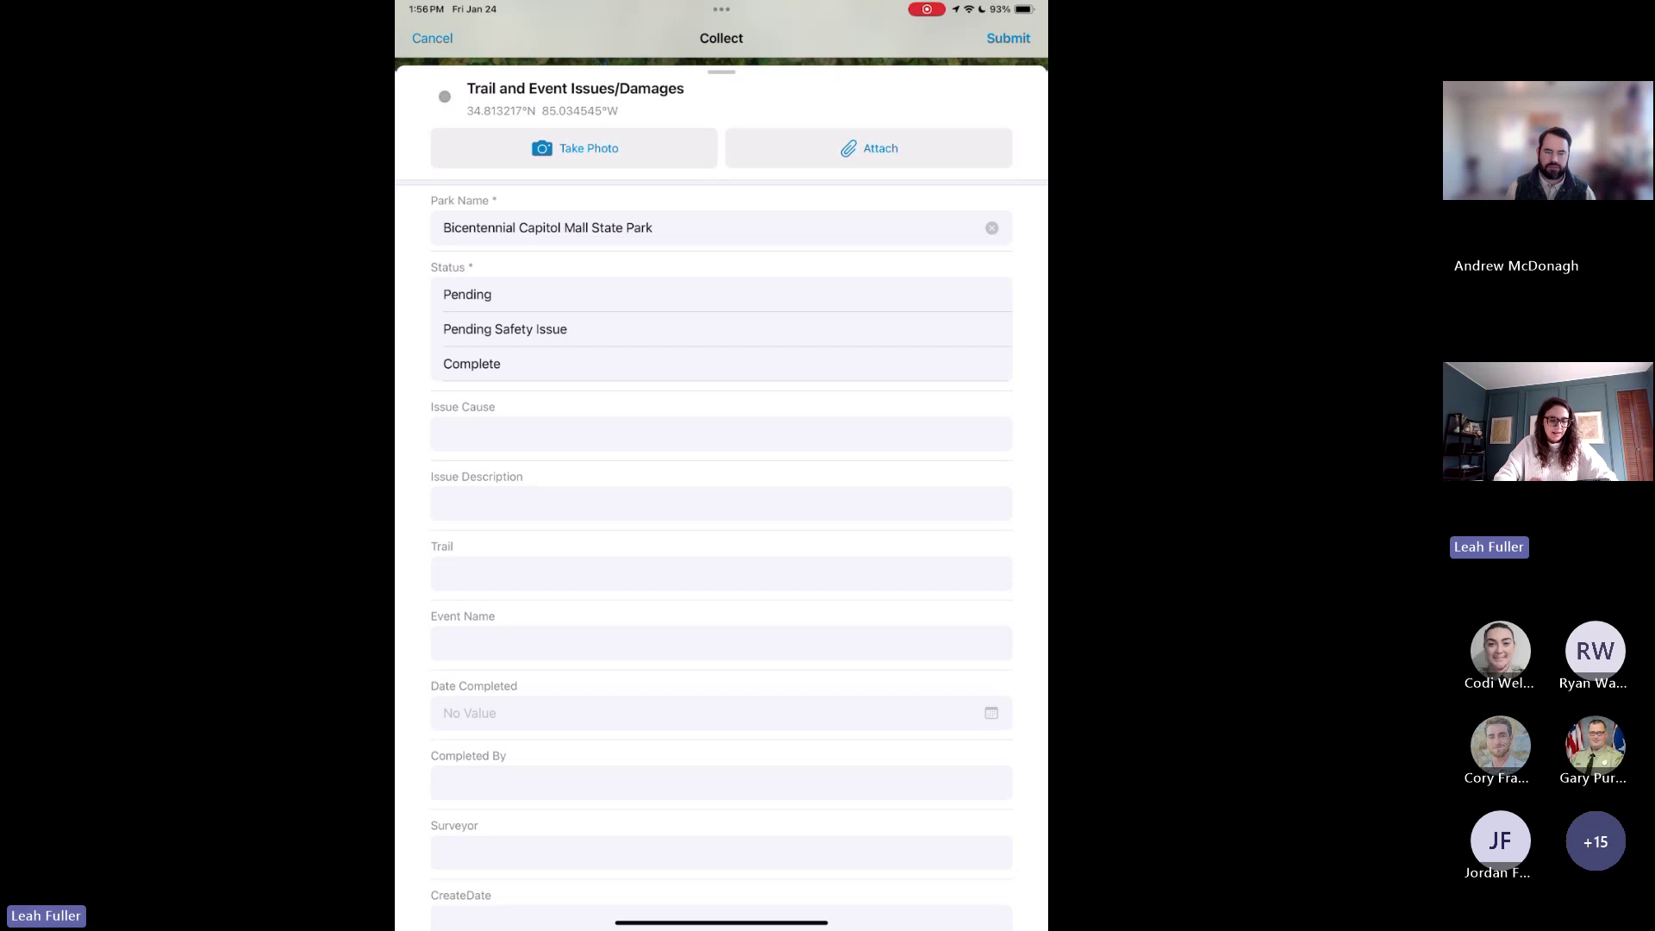
{"action": "left_click", "coordinate": [722, 294]}
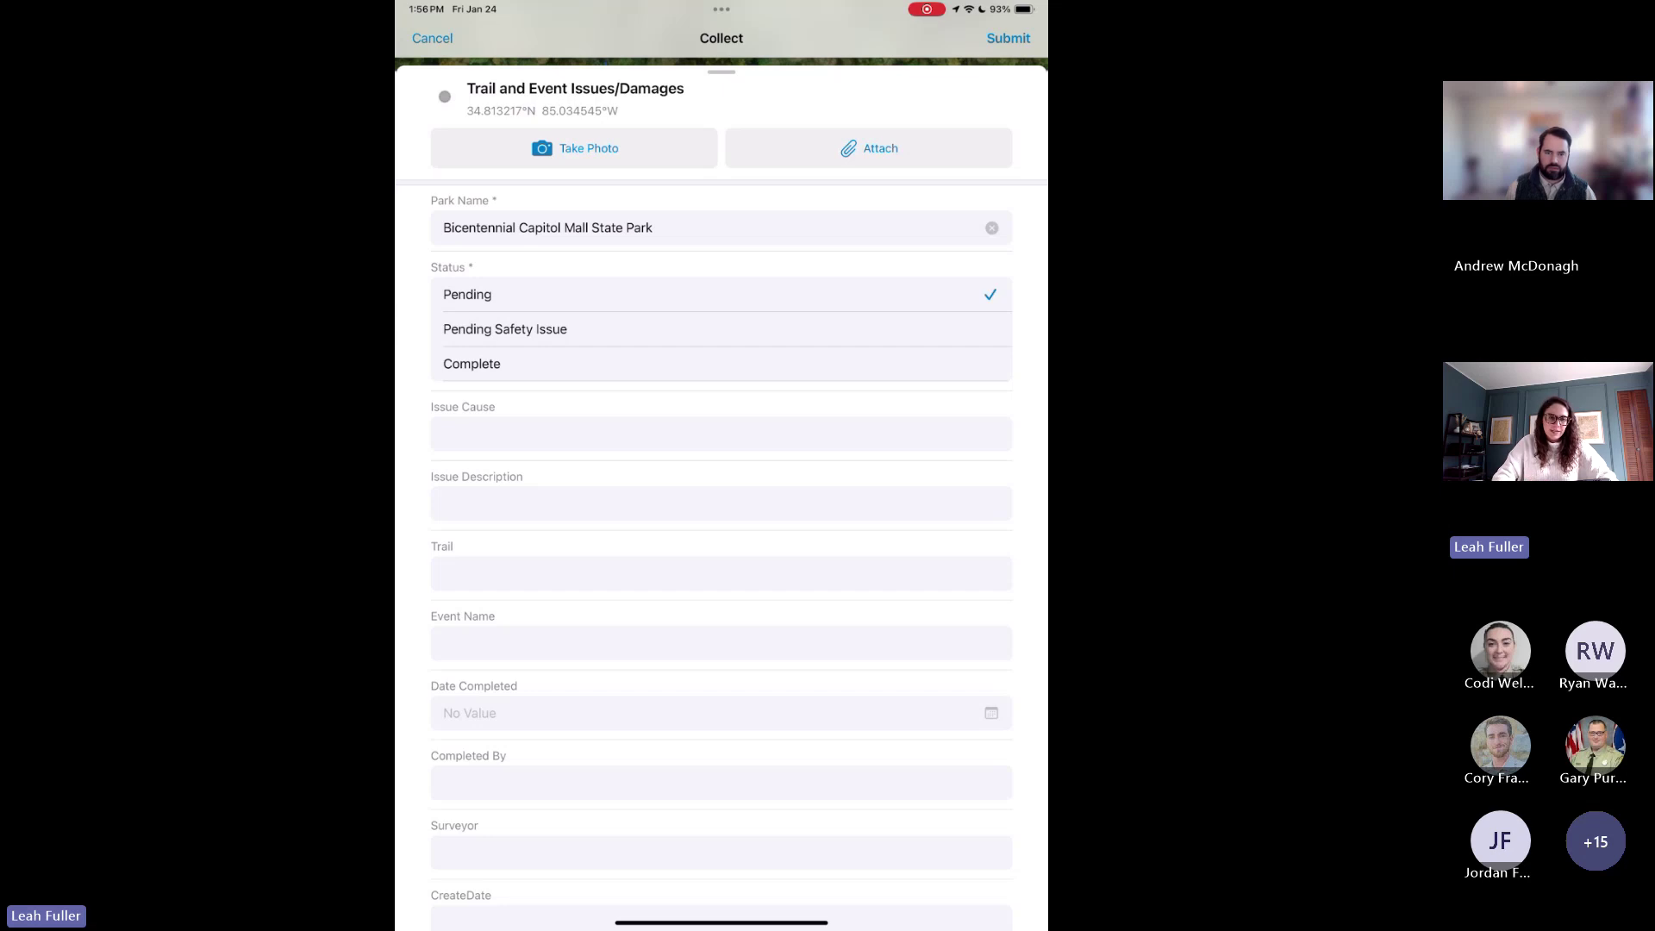
{"action": "scroll", "coordinate": [722, 517], "scroll_direction": "down", "scroll_amount": 2}
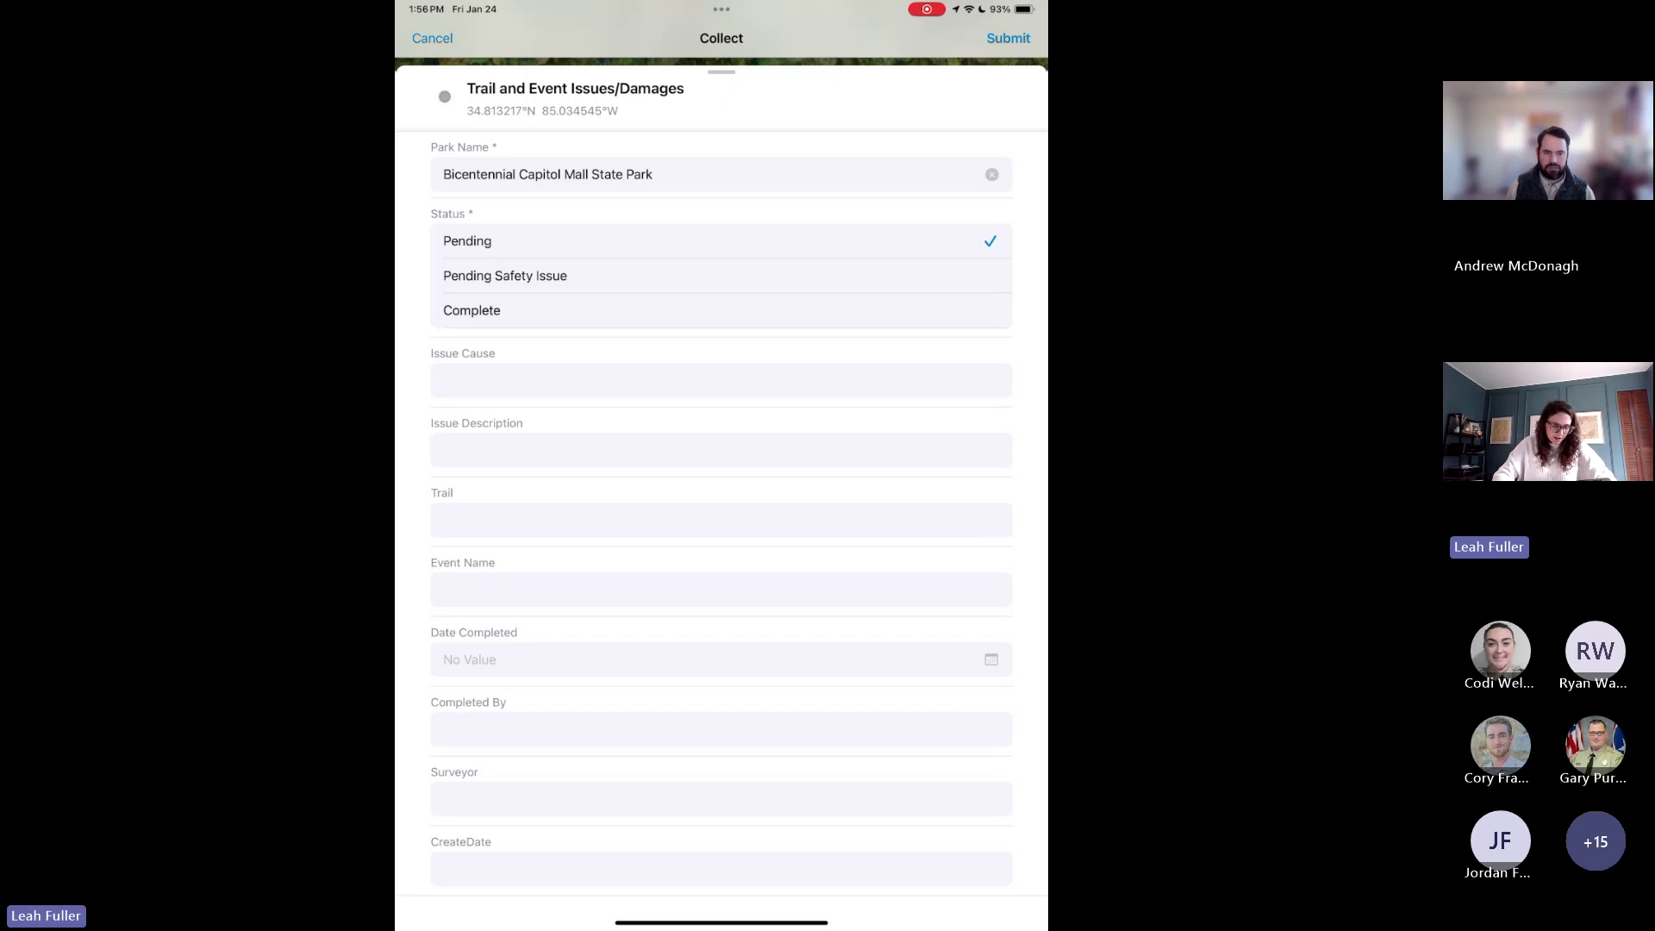
{"action": "scroll", "coordinate": [721, 517], "scroll_direction": "down", "scroll_amount": 1}
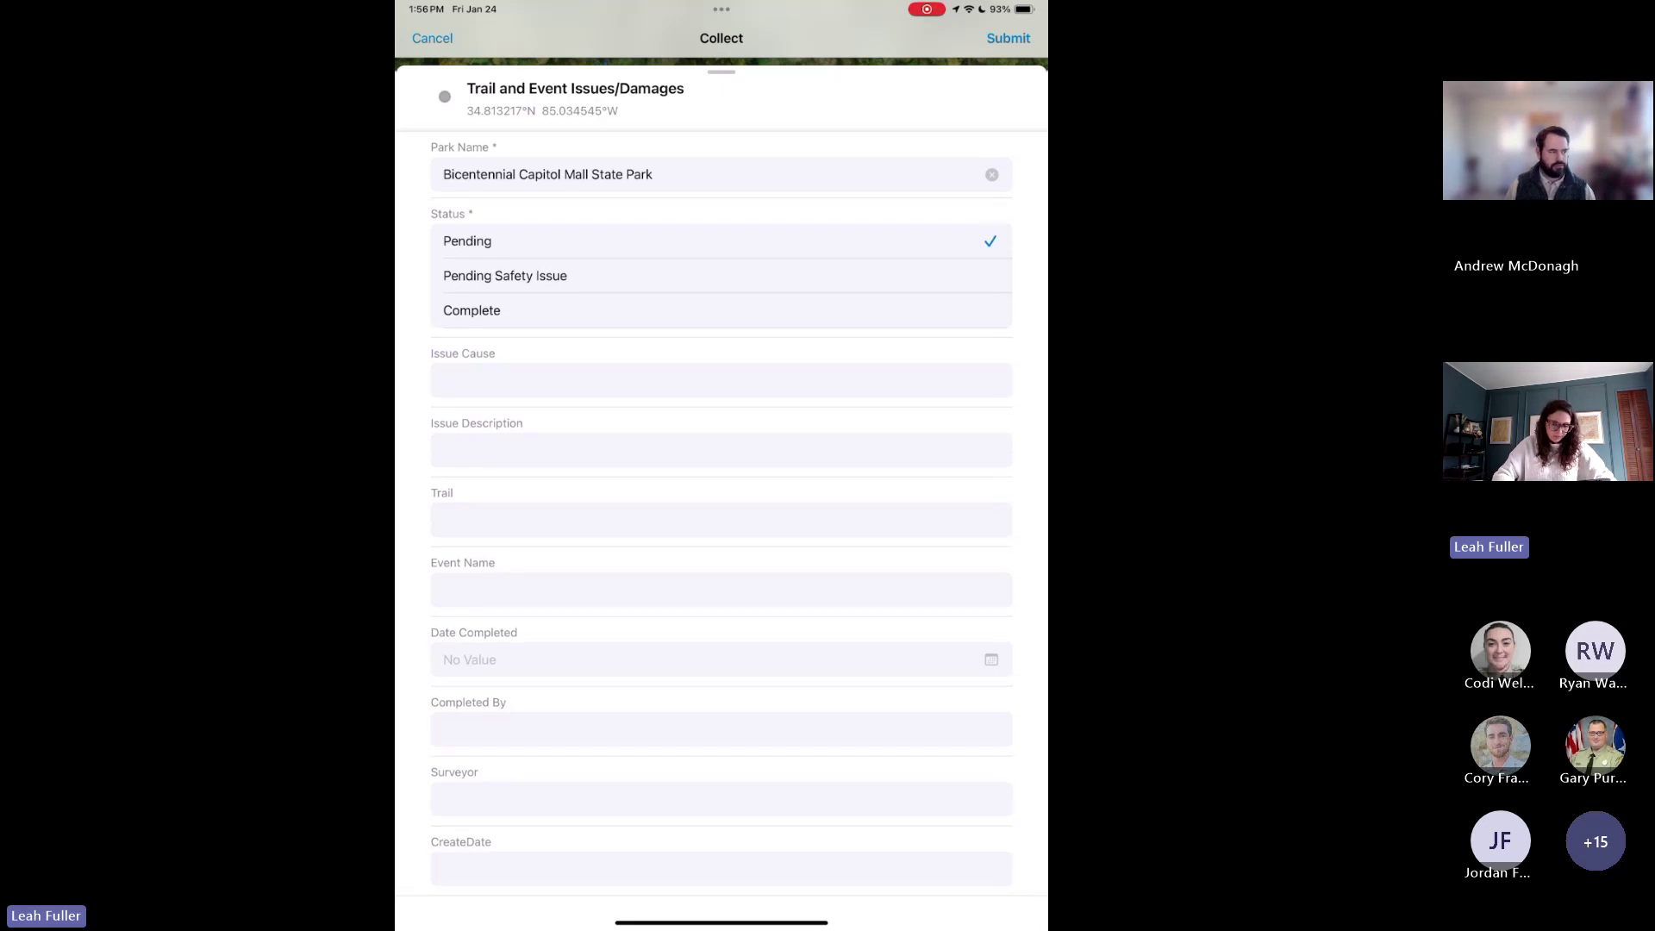
{"action": "left_click", "coordinate": [1008, 39]}
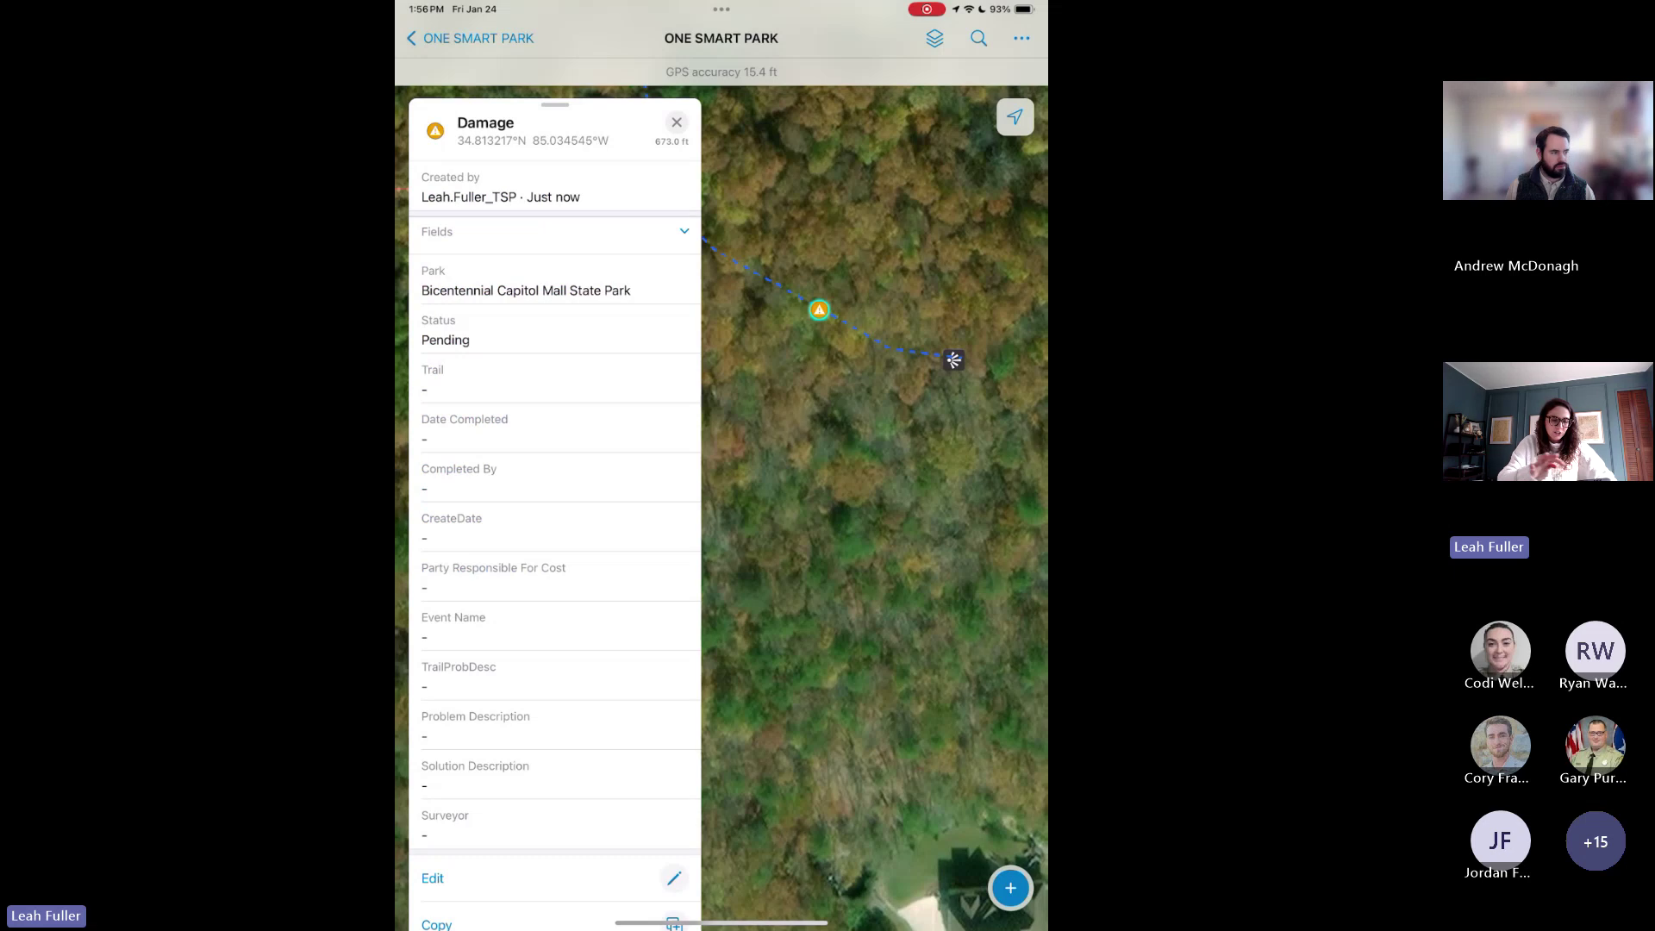
{"action": "left_click", "coordinate": [676, 123]}
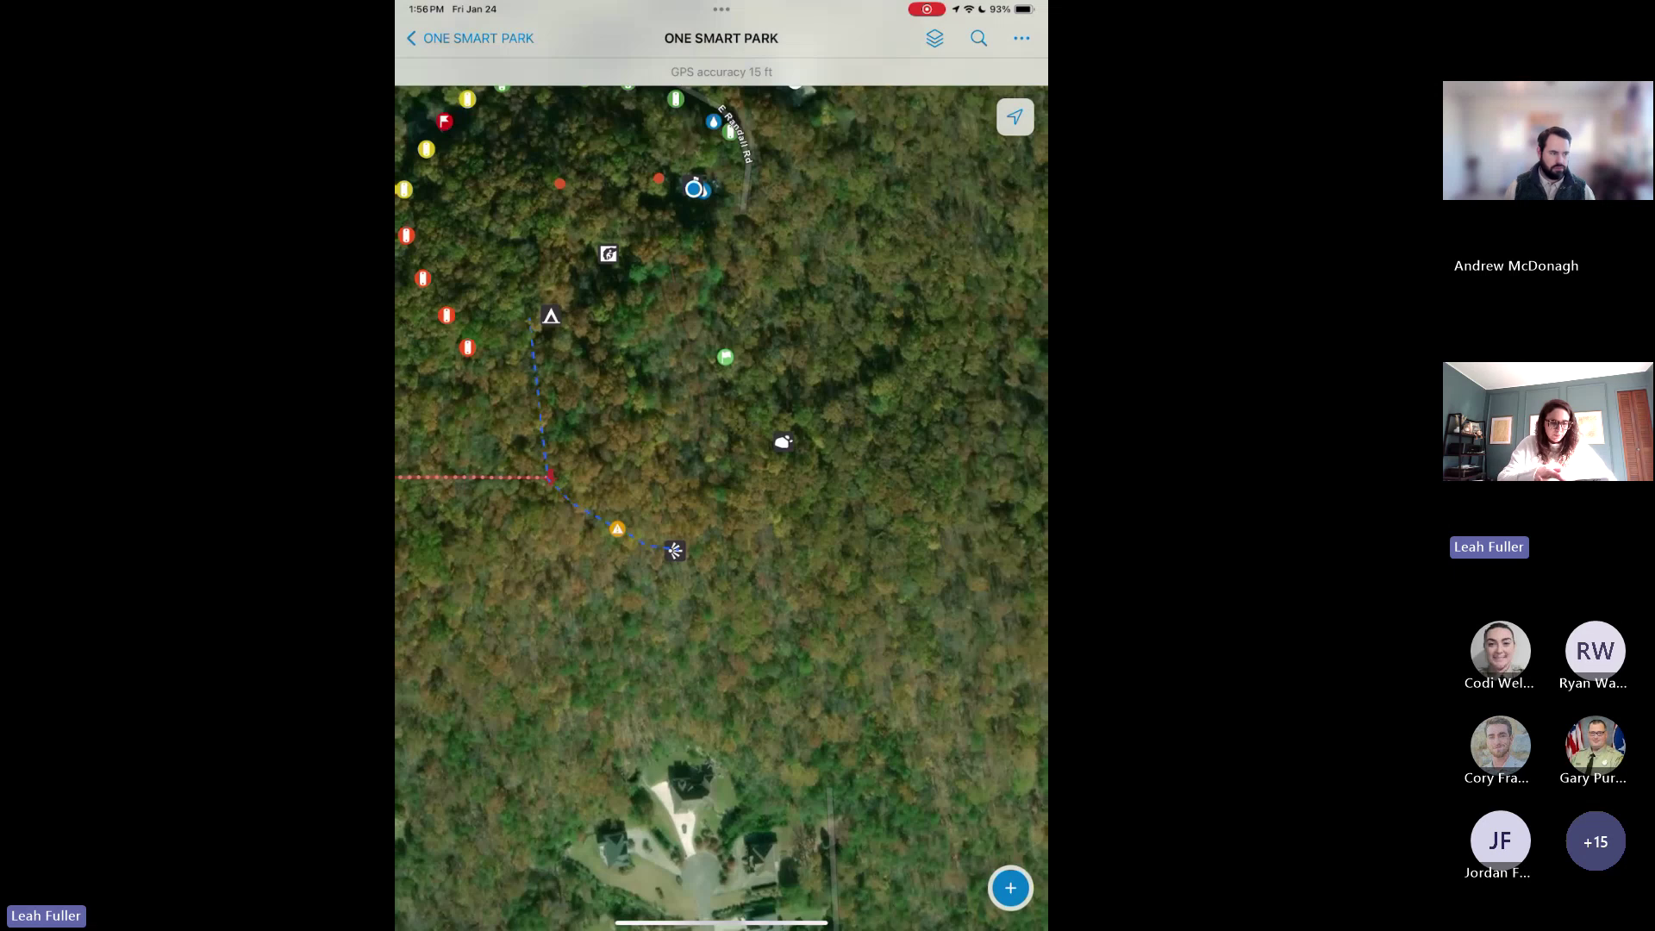
Drop a pin at the southern end of E Randall Rd and start collecting a Trailhead park asset there.
{"action": "scroll", "coordinate": [721, 508], "scroll_direction": "down", "scroll_amount": 3}
{"action": "scroll", "coordinate": [722, 509], "scroll_direction": "up", "scroll_amount": 5}
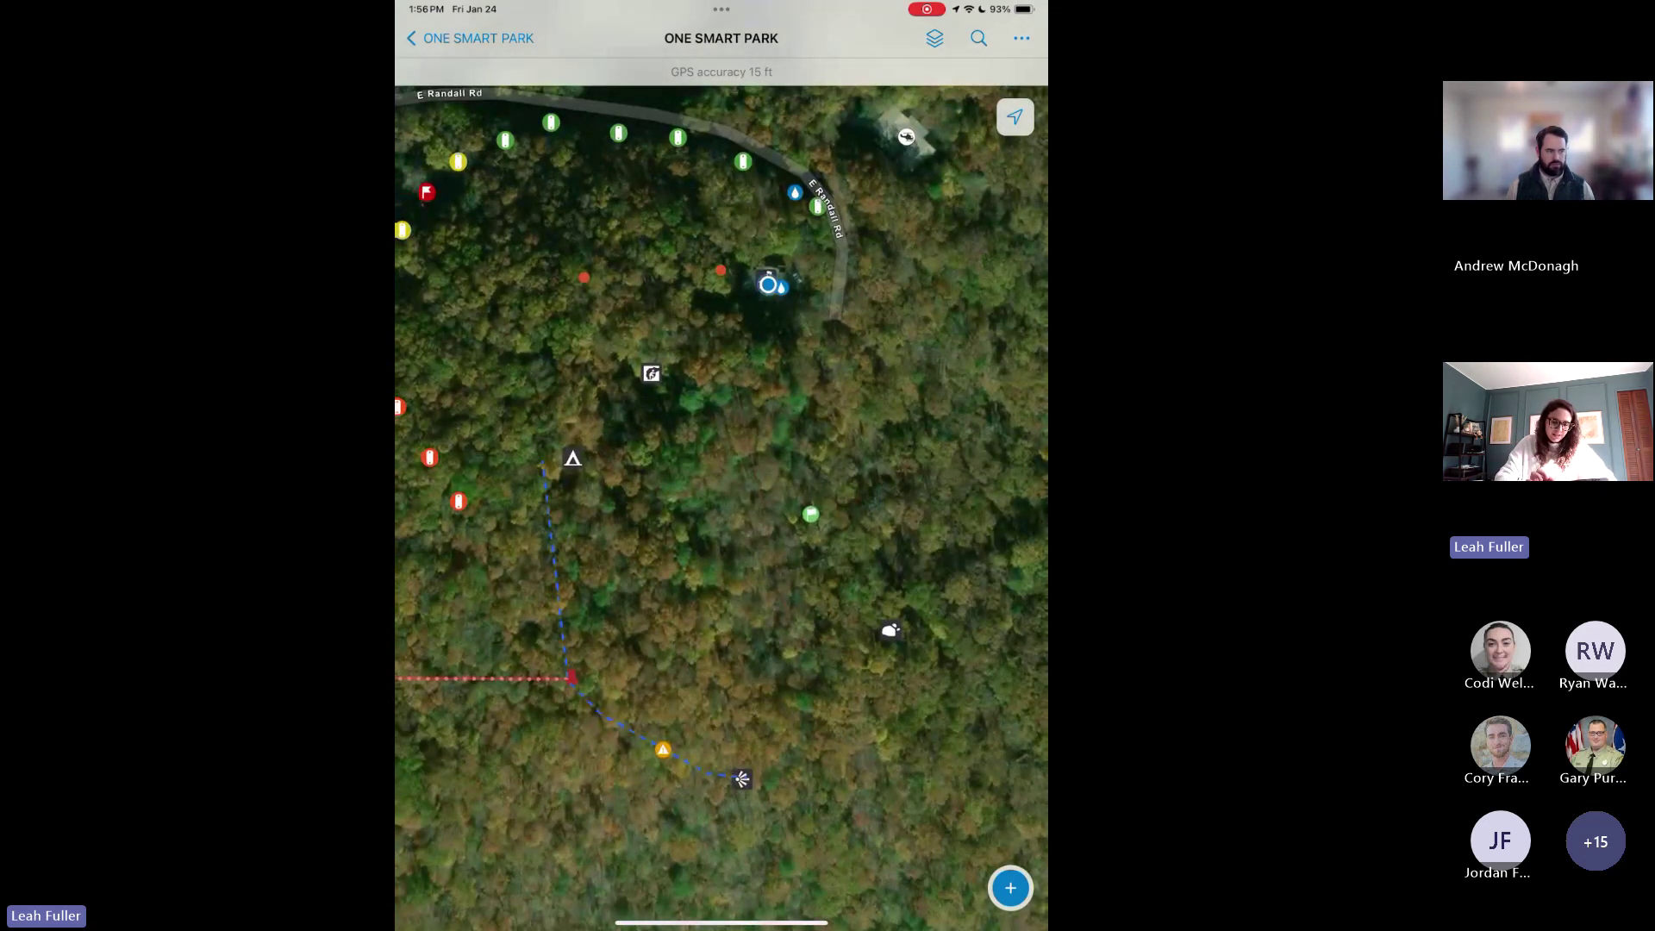
{"action": "left_click", "coordinate": [837, 318]}
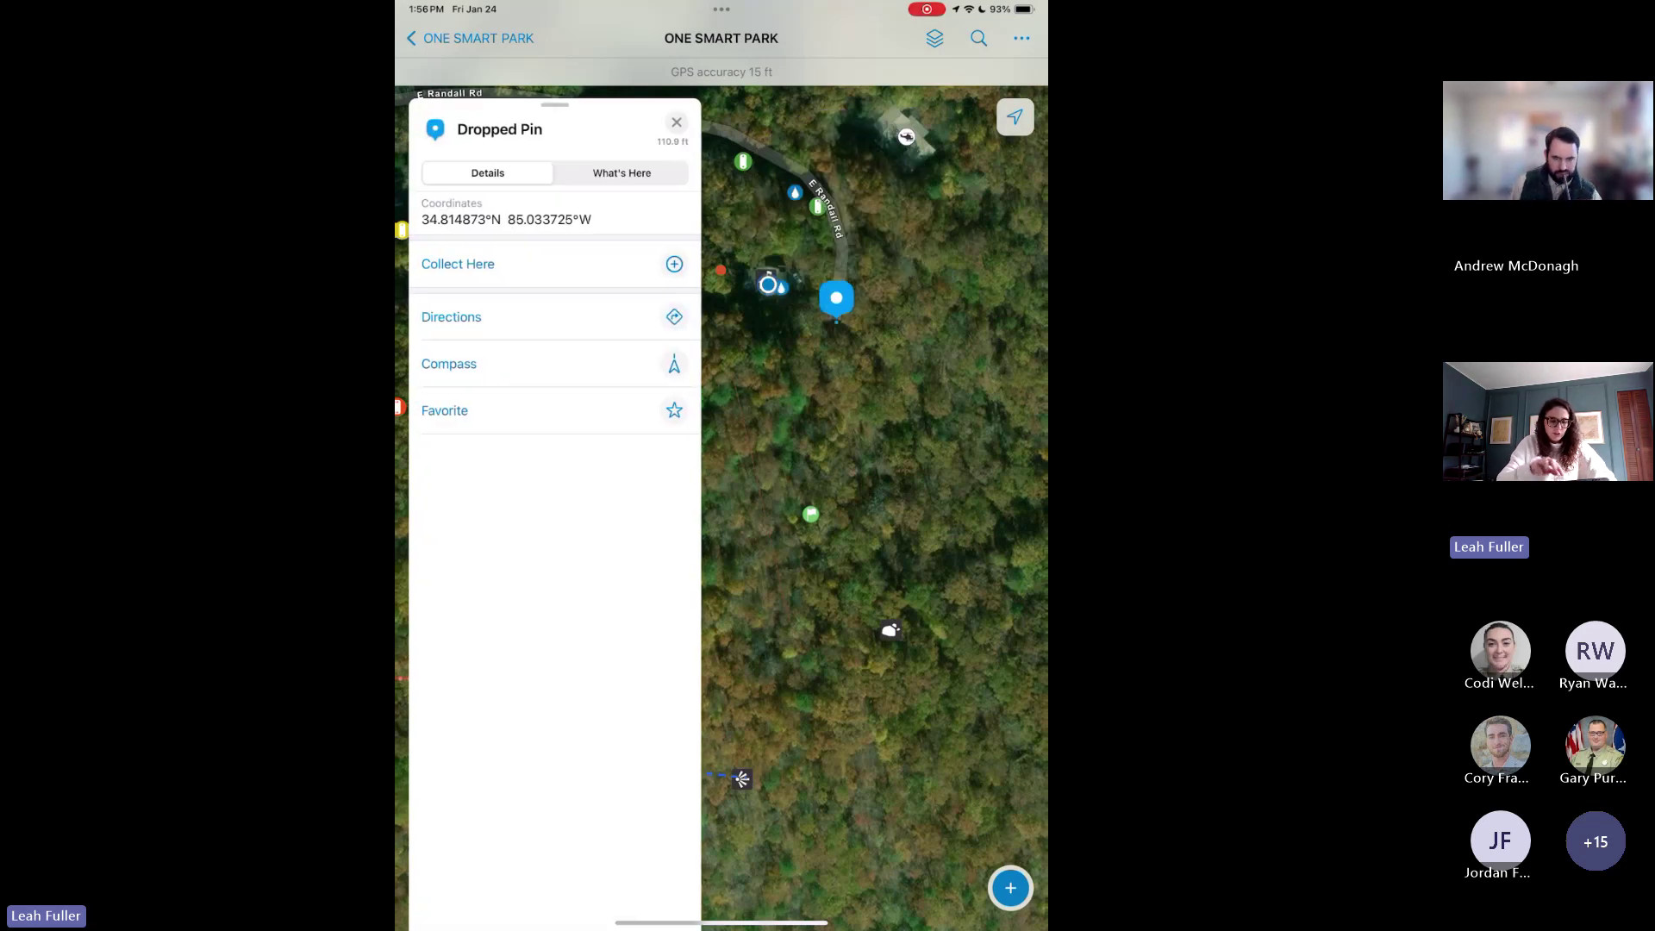
{"action": "left_click", "coordinate": [517, 263]}
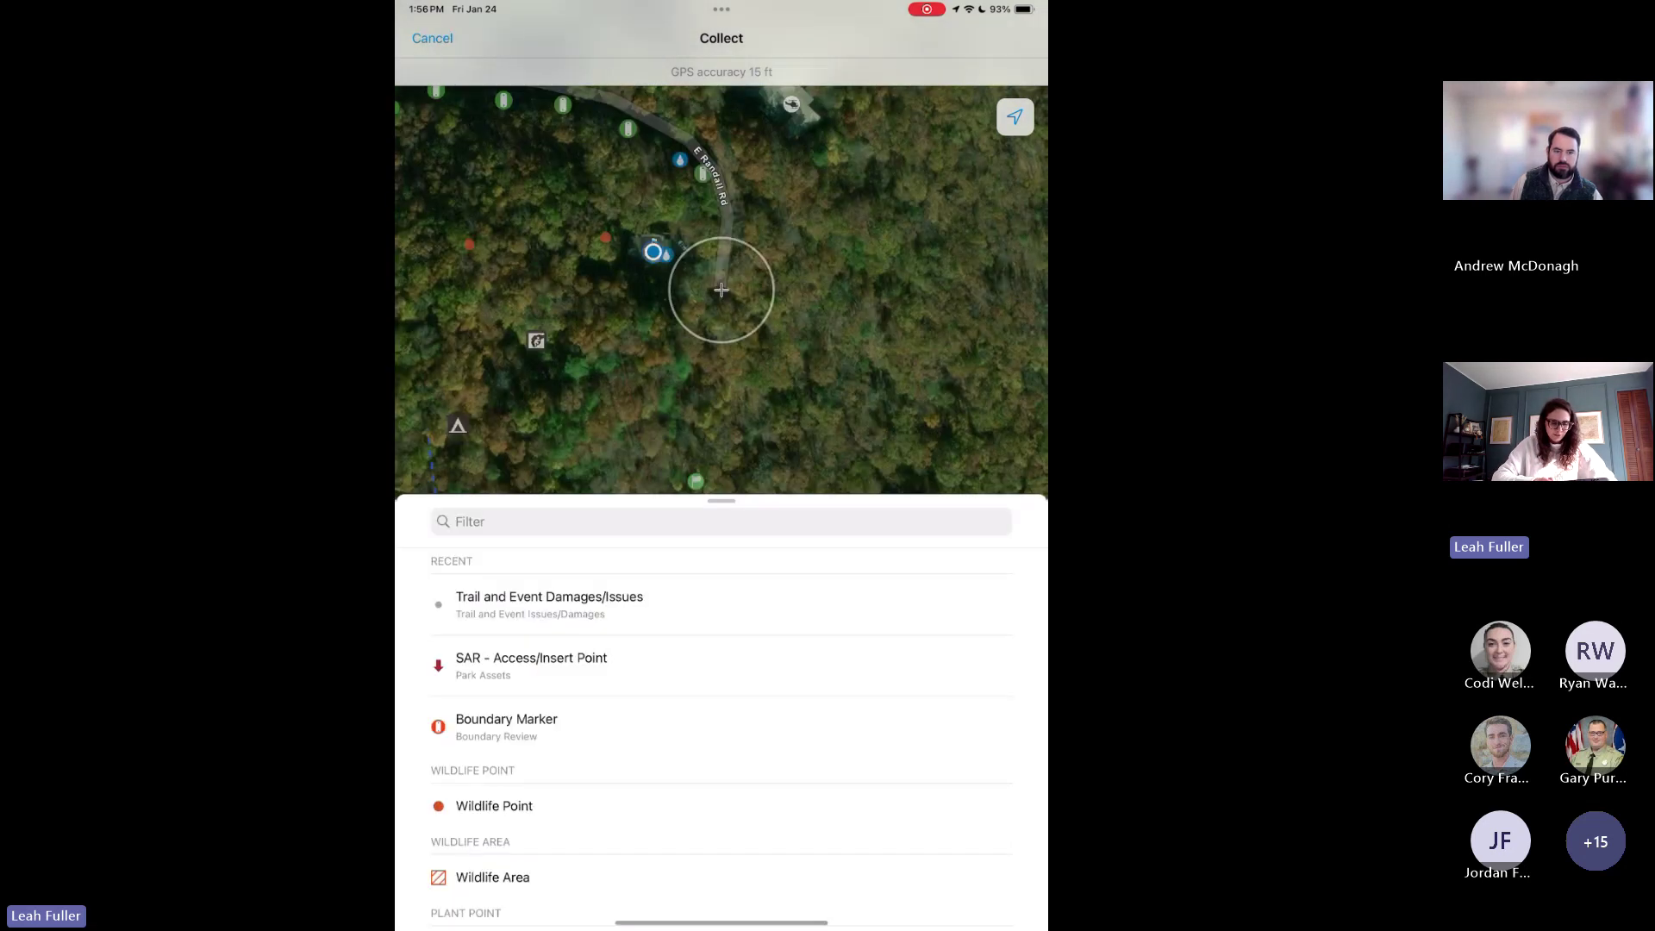
{"action": "left_click", "coordinate": [721, 521]}
{"action": "type", "text": "Trailh"}
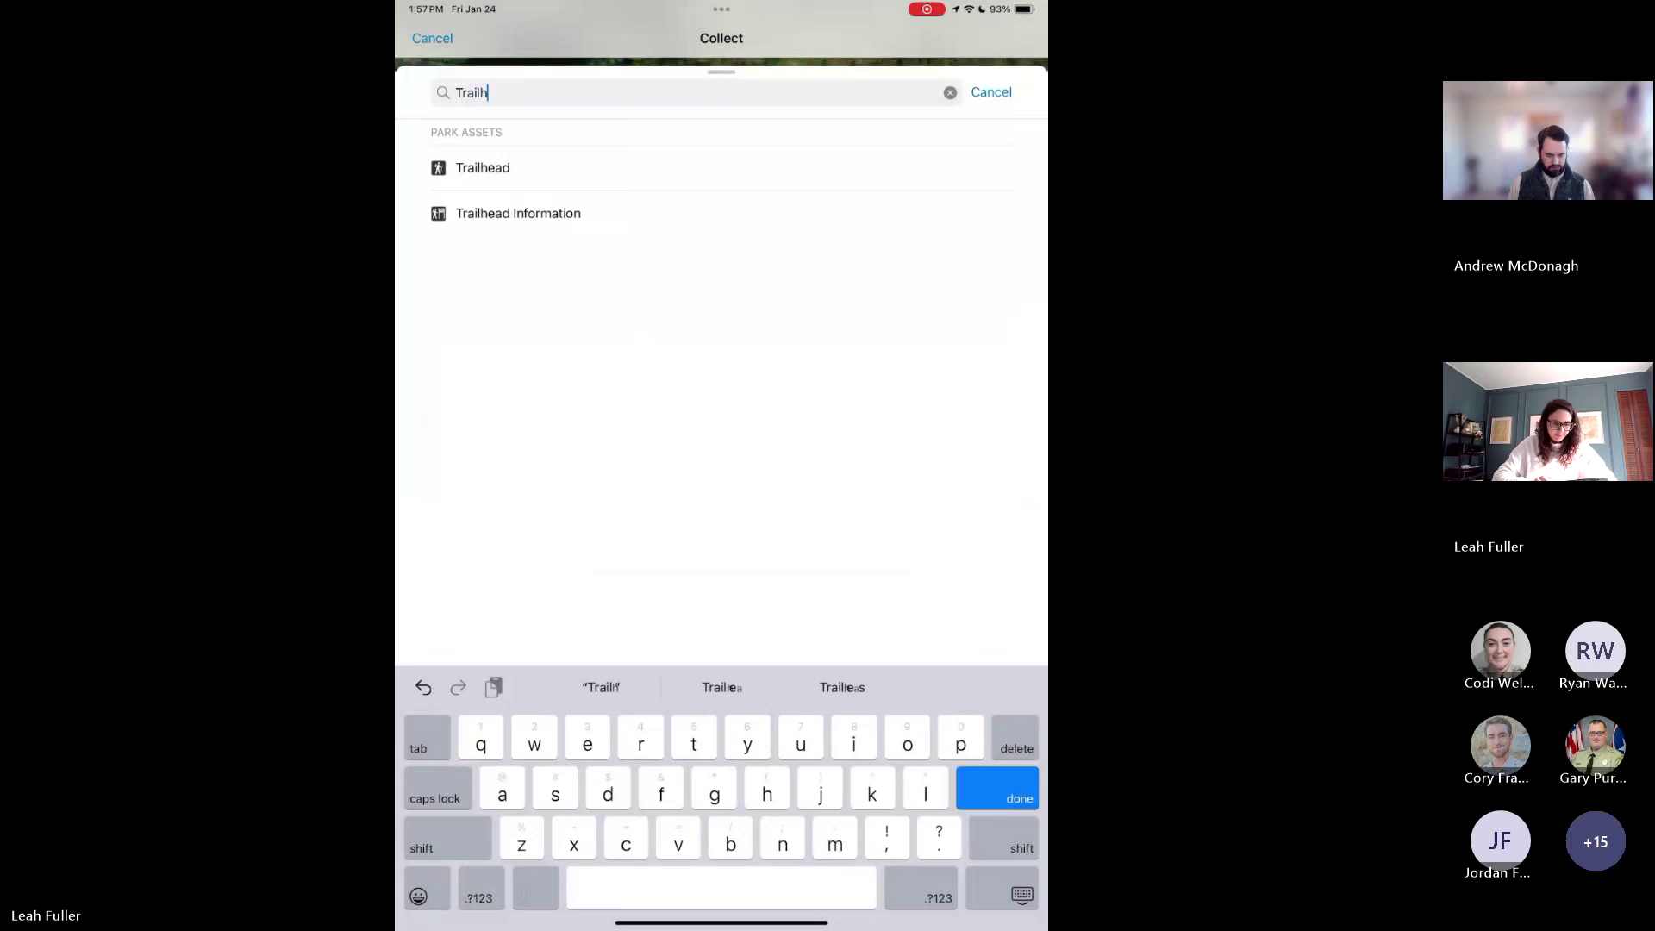
{"action": "left_click", "coordinate": [482, 168]}
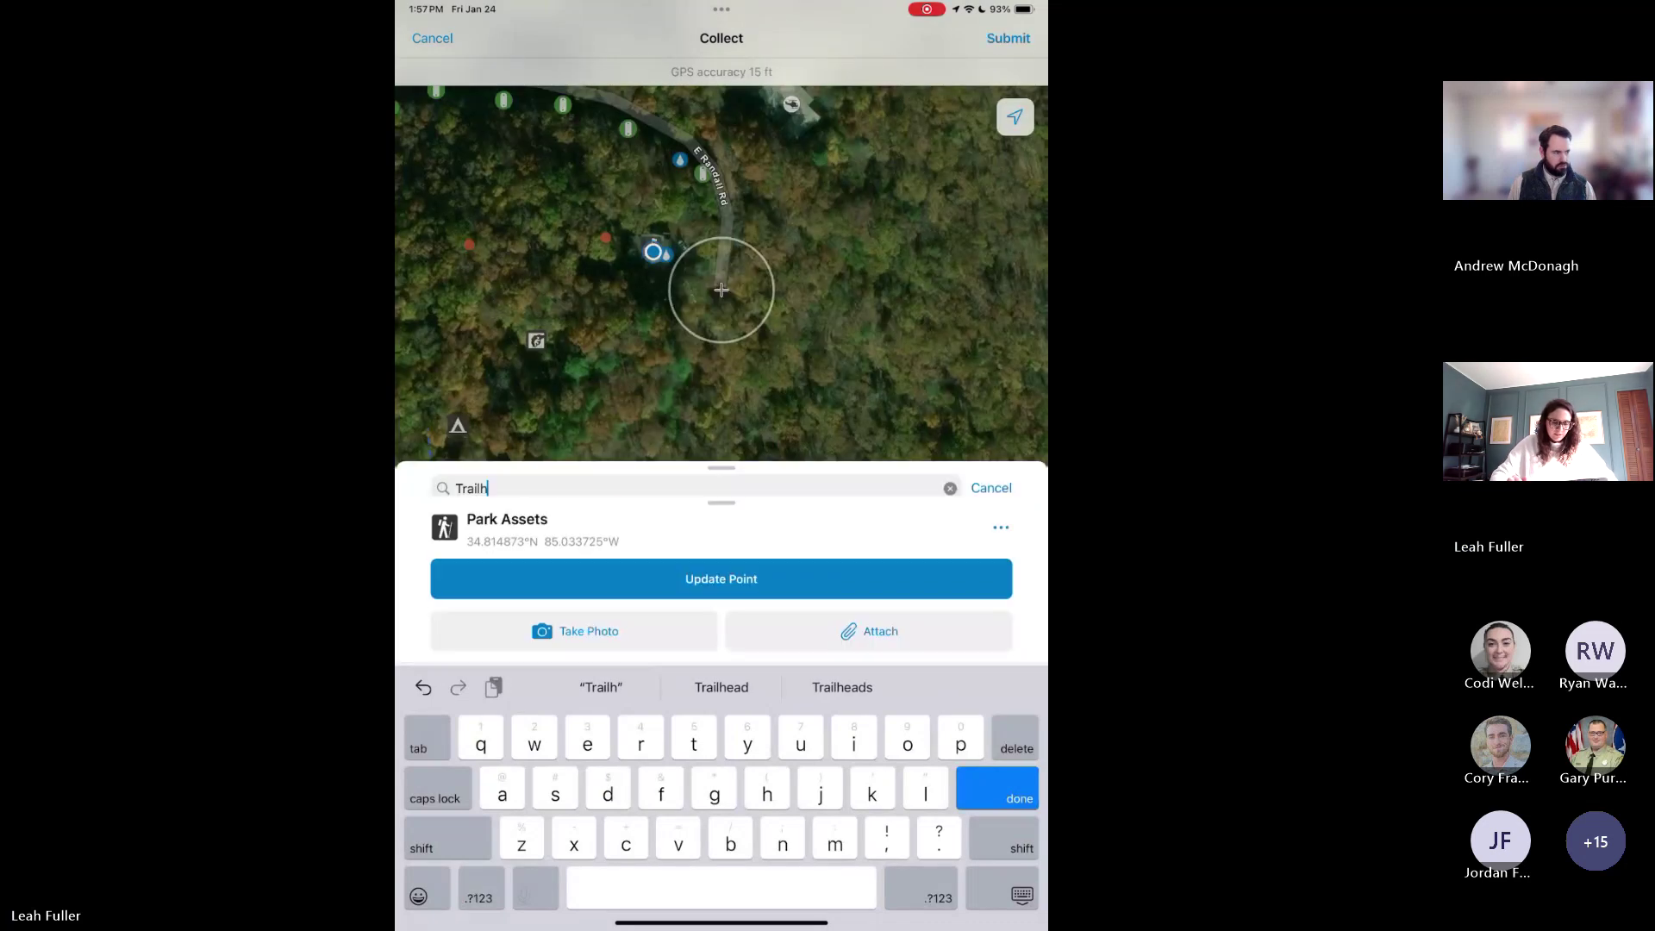
Set the trailhead asset's park to Big Cypress Tree State Park and its public view to No.
{"action": "scroll", "coordinate": [721, 707], "scroll_direction": "down", "scroll_amount": 5}
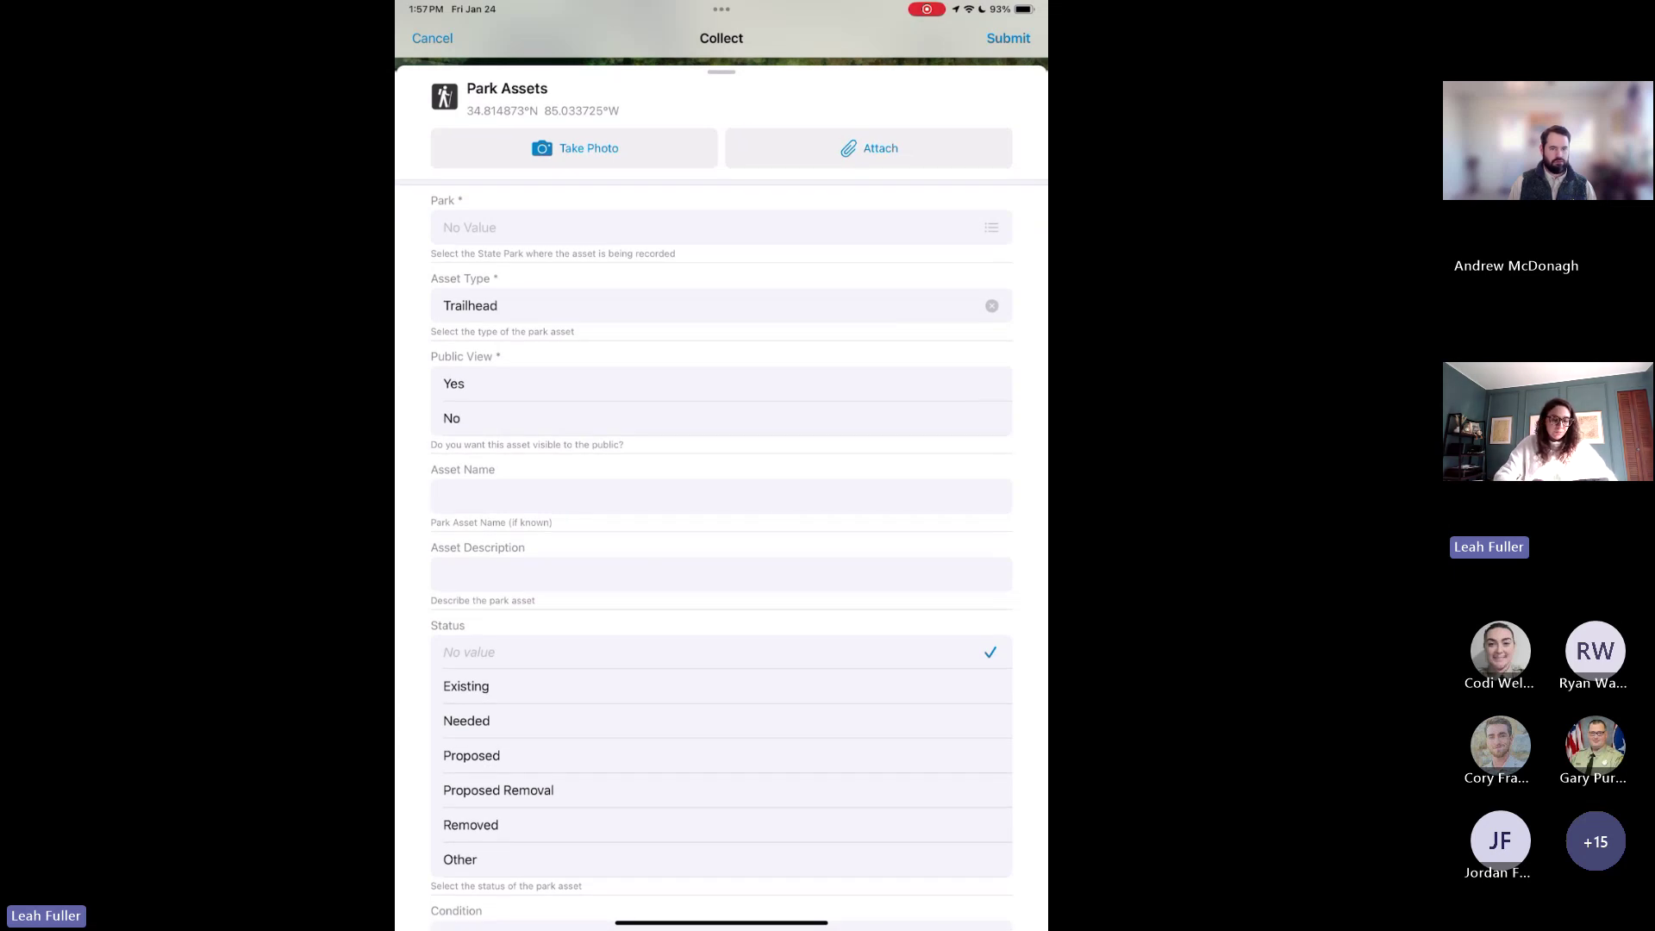
{"action": "left_click", "coordinate": [721, 227]}
{"action": "left_click", "coordinate": [591, 362]}
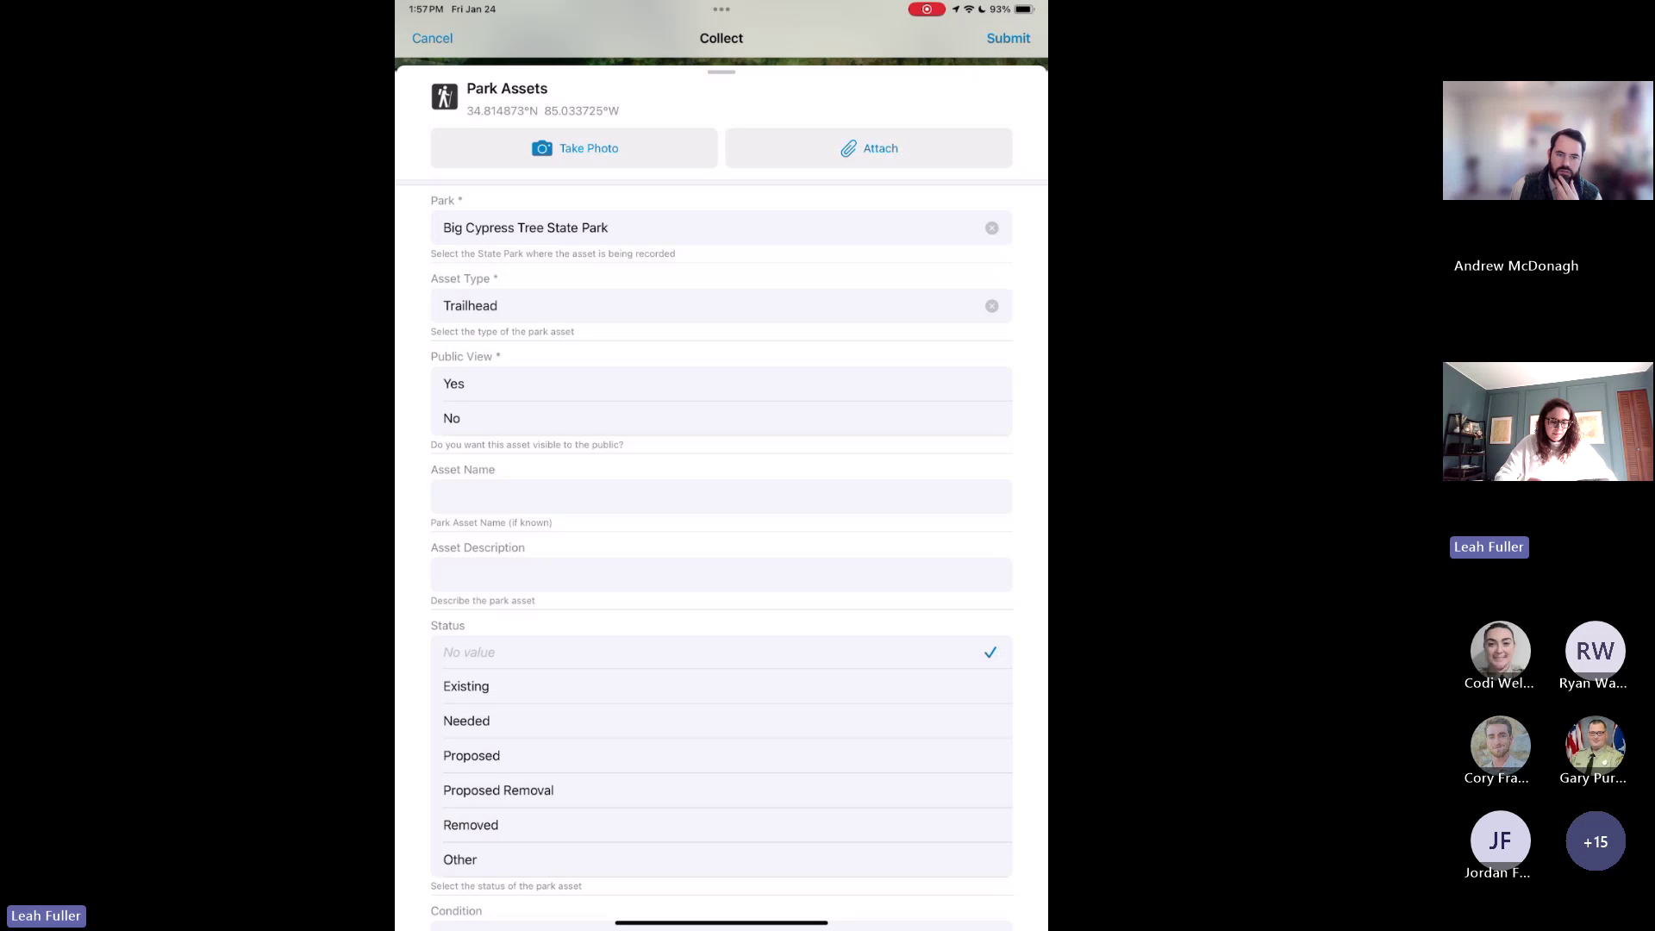
{"action": "scroll", "coordinate": [722, 517], "scroll_direction": "down", "scroll_amount": 1}
{"action": "left_click", "coordinate": [452, 371]}
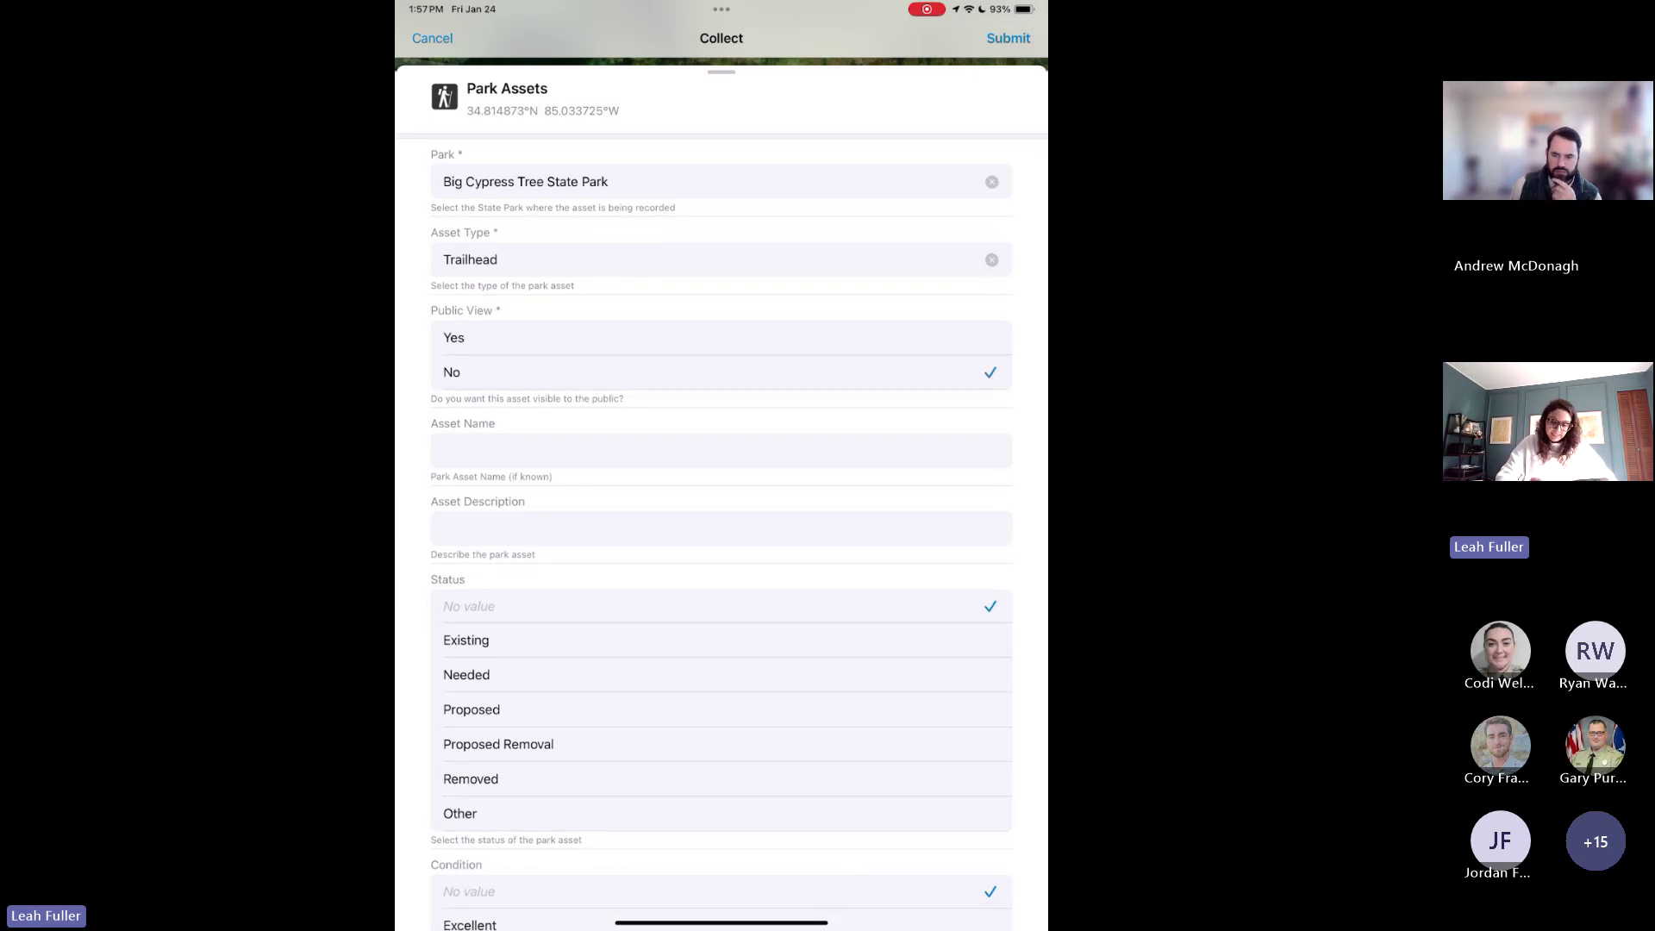
Set the trailhead asset's status to Proposed and look through the remaining form fields.
{"action": "scroll", "coordinate": [722, 517], "scroll_direction": "down", "scroll_amount": 3}
{"action": "scroll", "coordinate": [721, 517], "scroll_direction": "down", "scroll_amount": 3}
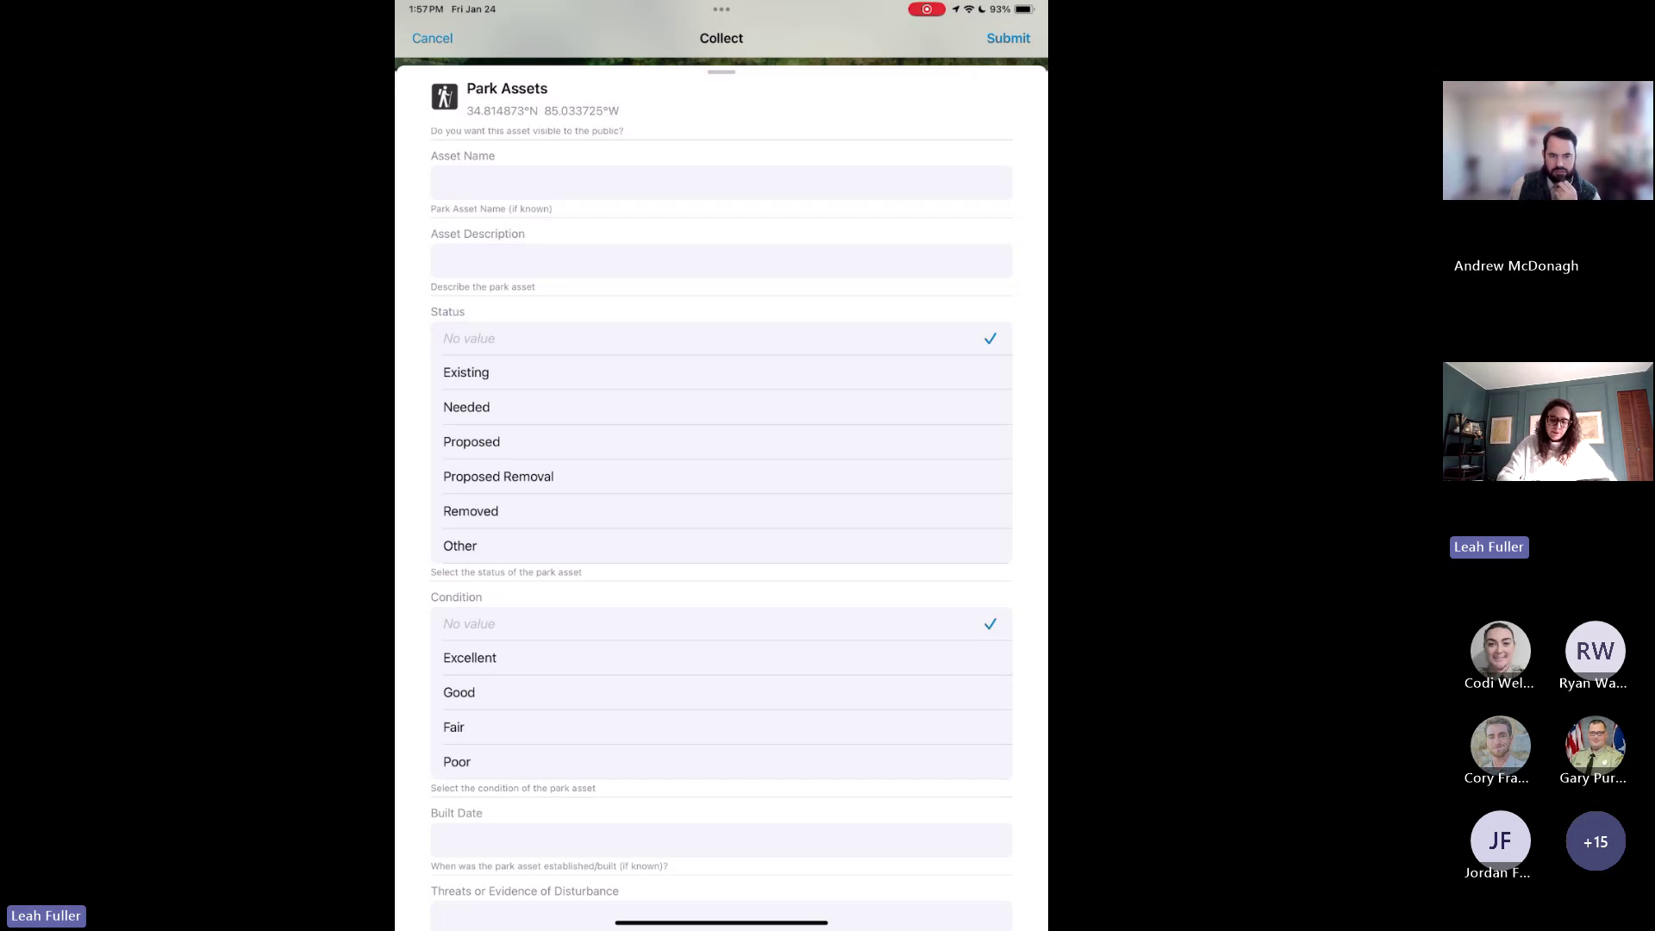
{"action": "scroll", "coordinate": [721, 517], "scroll_direction": "down", "scroll_amount": 3}
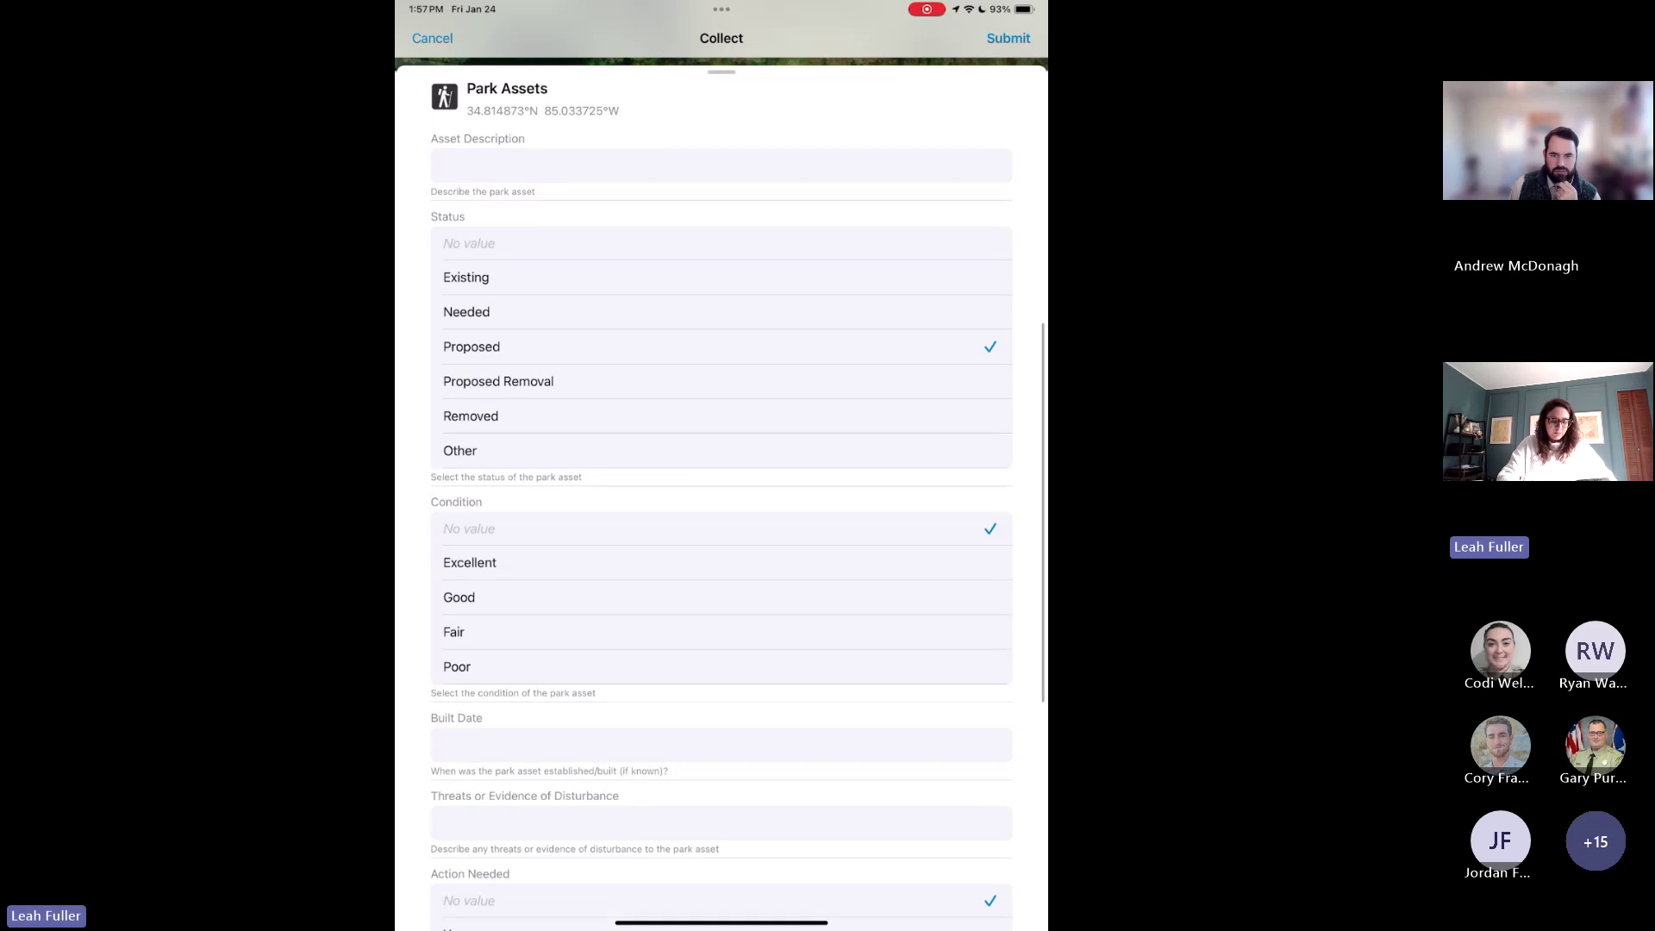
{"action": "scroll", "coordinate": [722, 517], "scroll_direction": "down", "scroll_amount": 5}
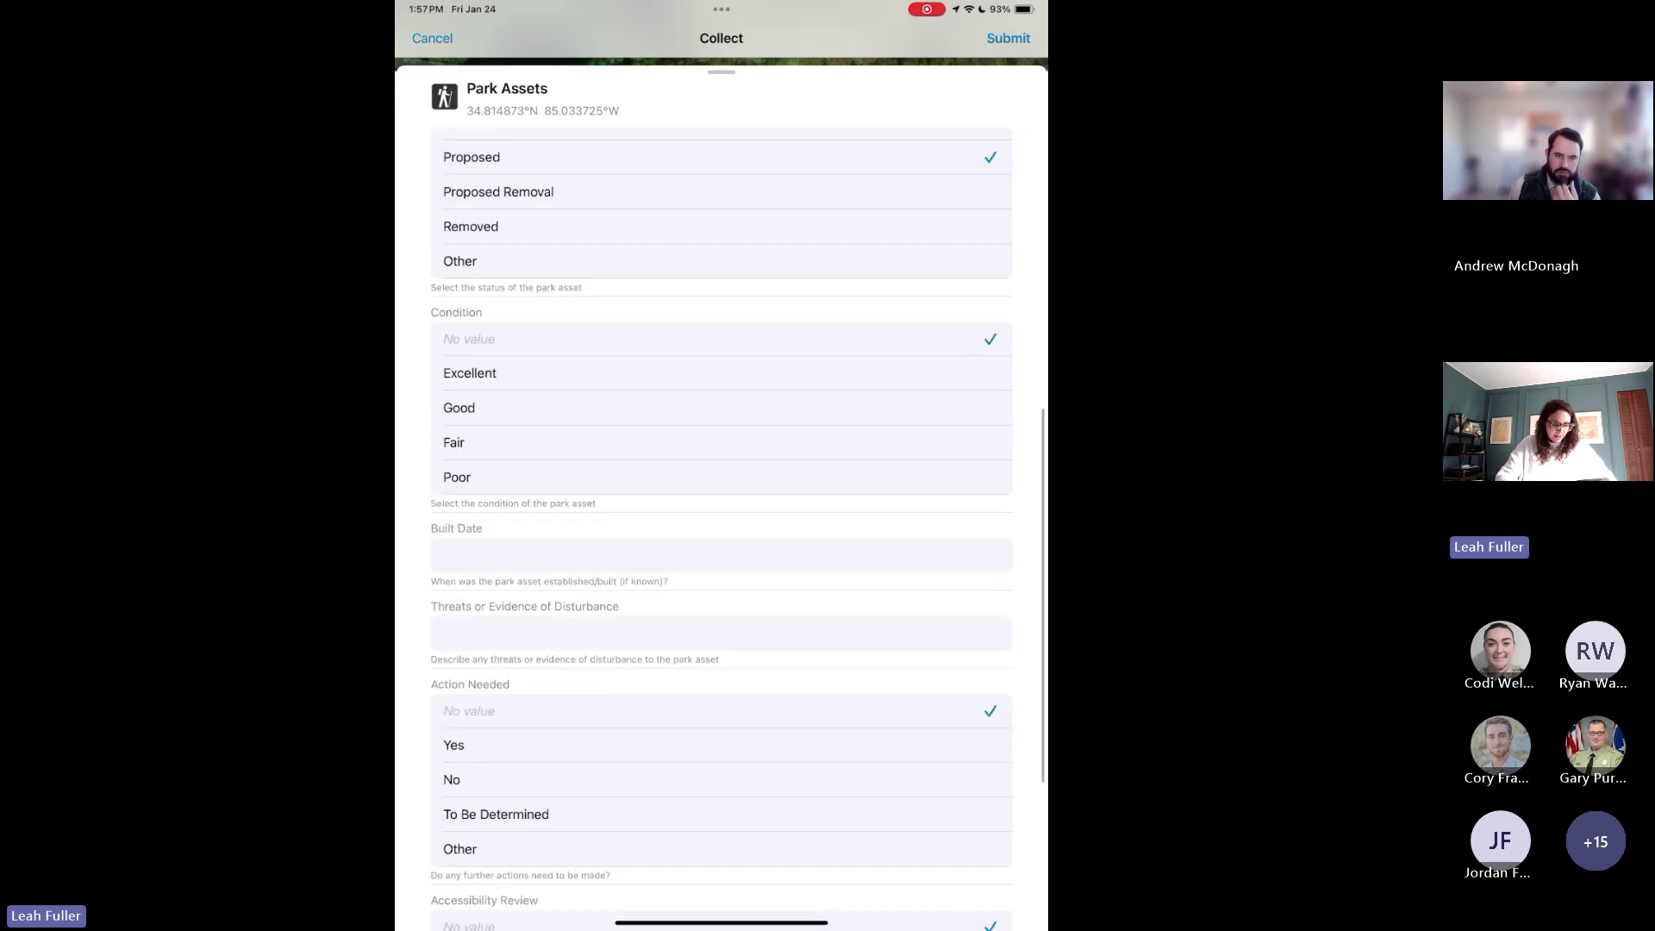
{"action": "scroll", "coordinate": [722, 517], "scroll_direction": "down", "scroll_amount": 1}
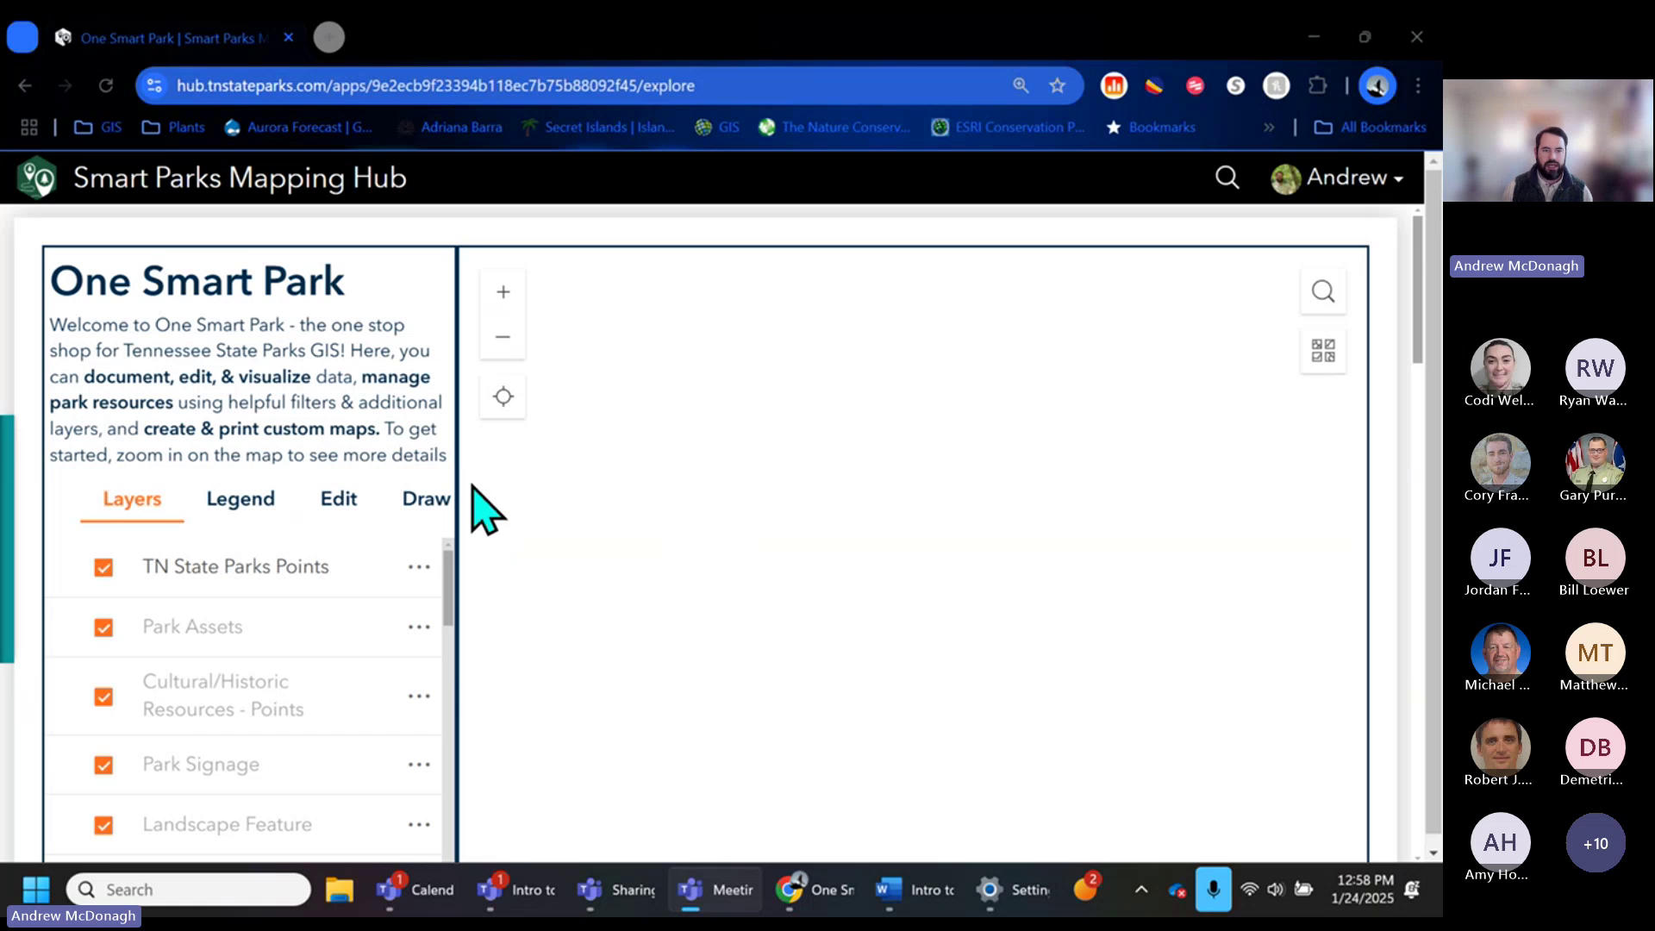
Reduce the page zoom of the One Smart Park web app in Chrome and examine the Reelfoot Lake area on its map.
{"action": "key", "text": "ctrl+minus"}
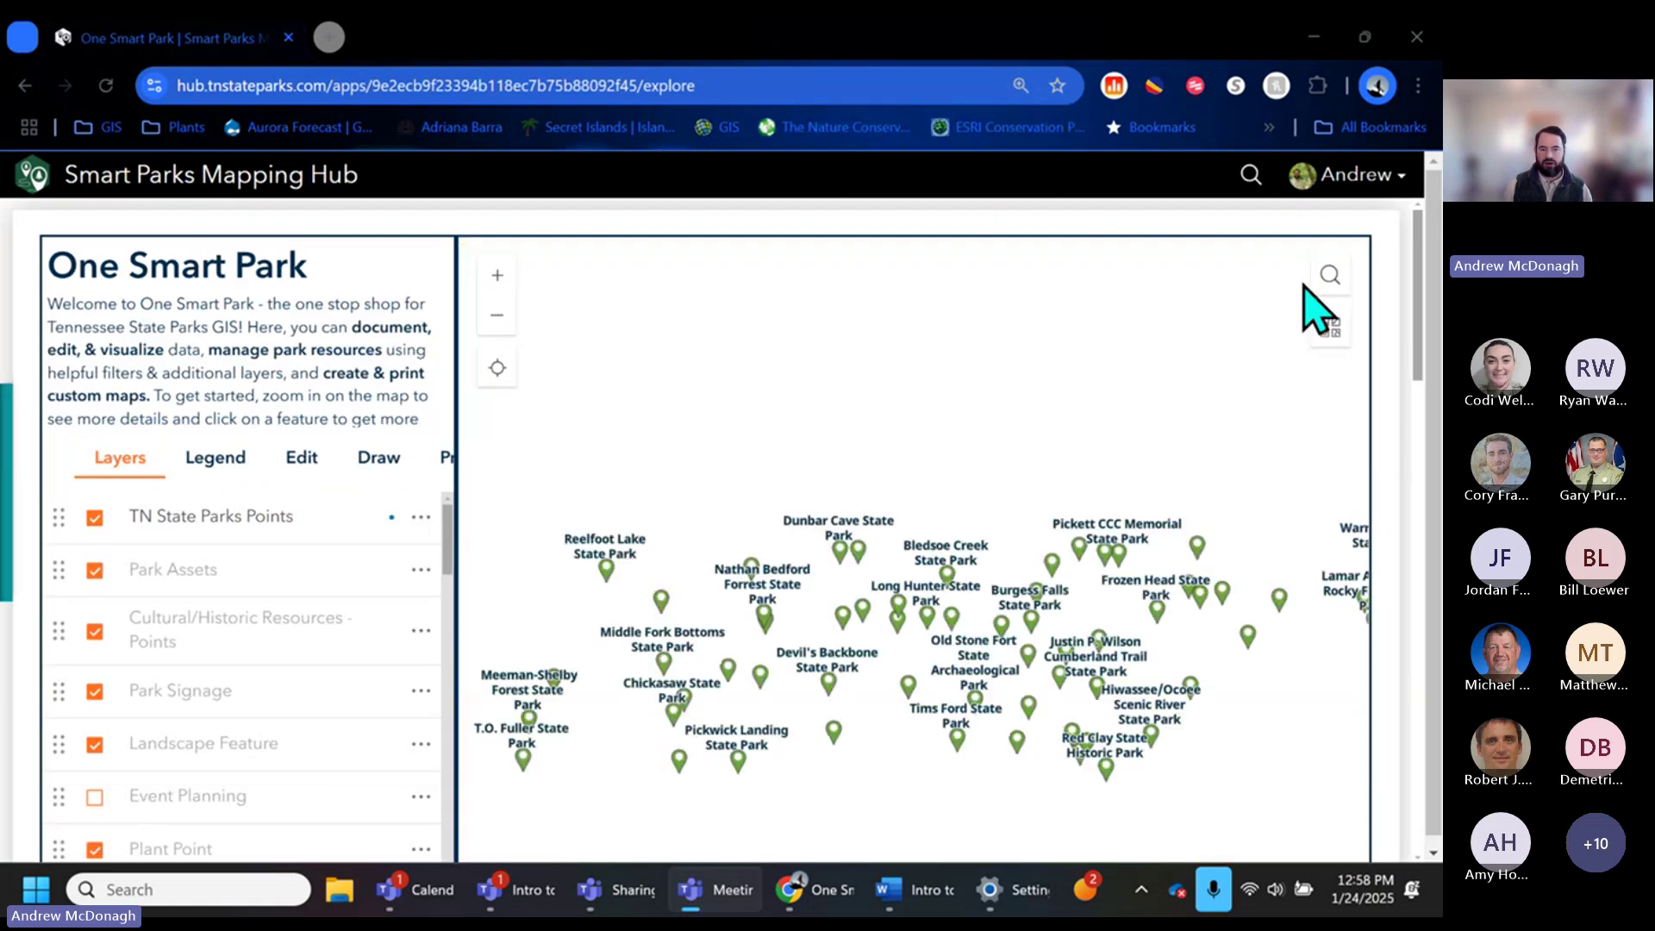
{"action": "scroll", "coordinate": [586, 595], "scroll_direction": "up", "scroll_amount": 2}
{"action": "scroll", "coordinate": [595, 599], "scroll_direction": "up", "scroll_amount": 3}
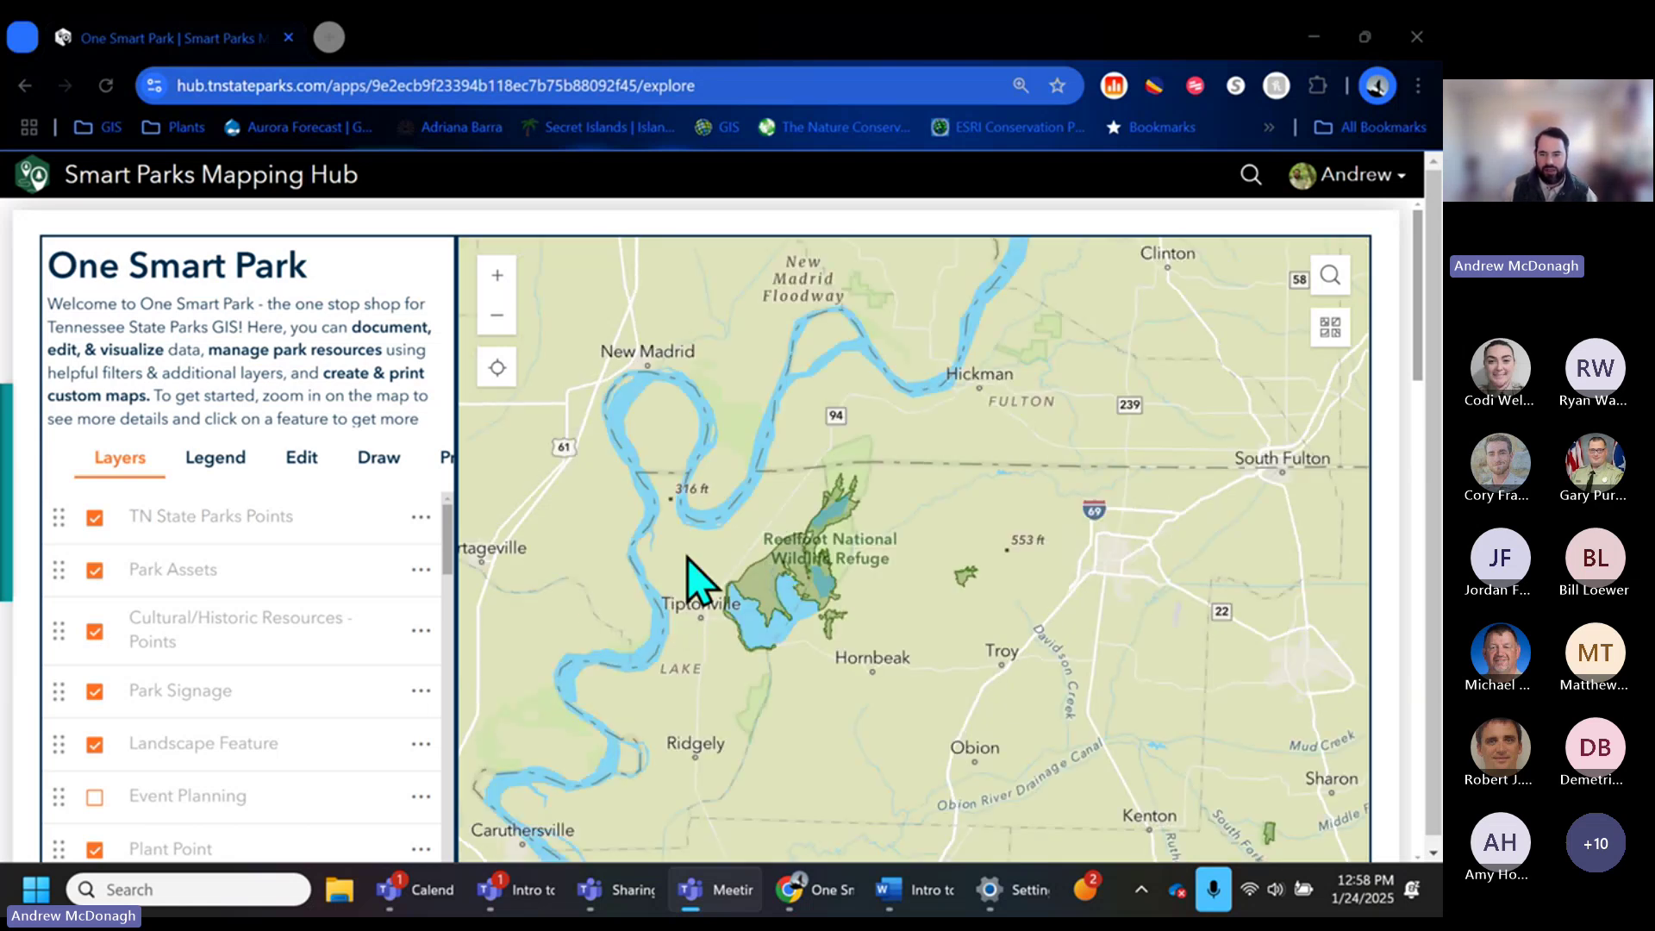
{"action": "scroll", "coordinate": [688, 558], "scroll_direction": "up", "scroll_amount": 2}
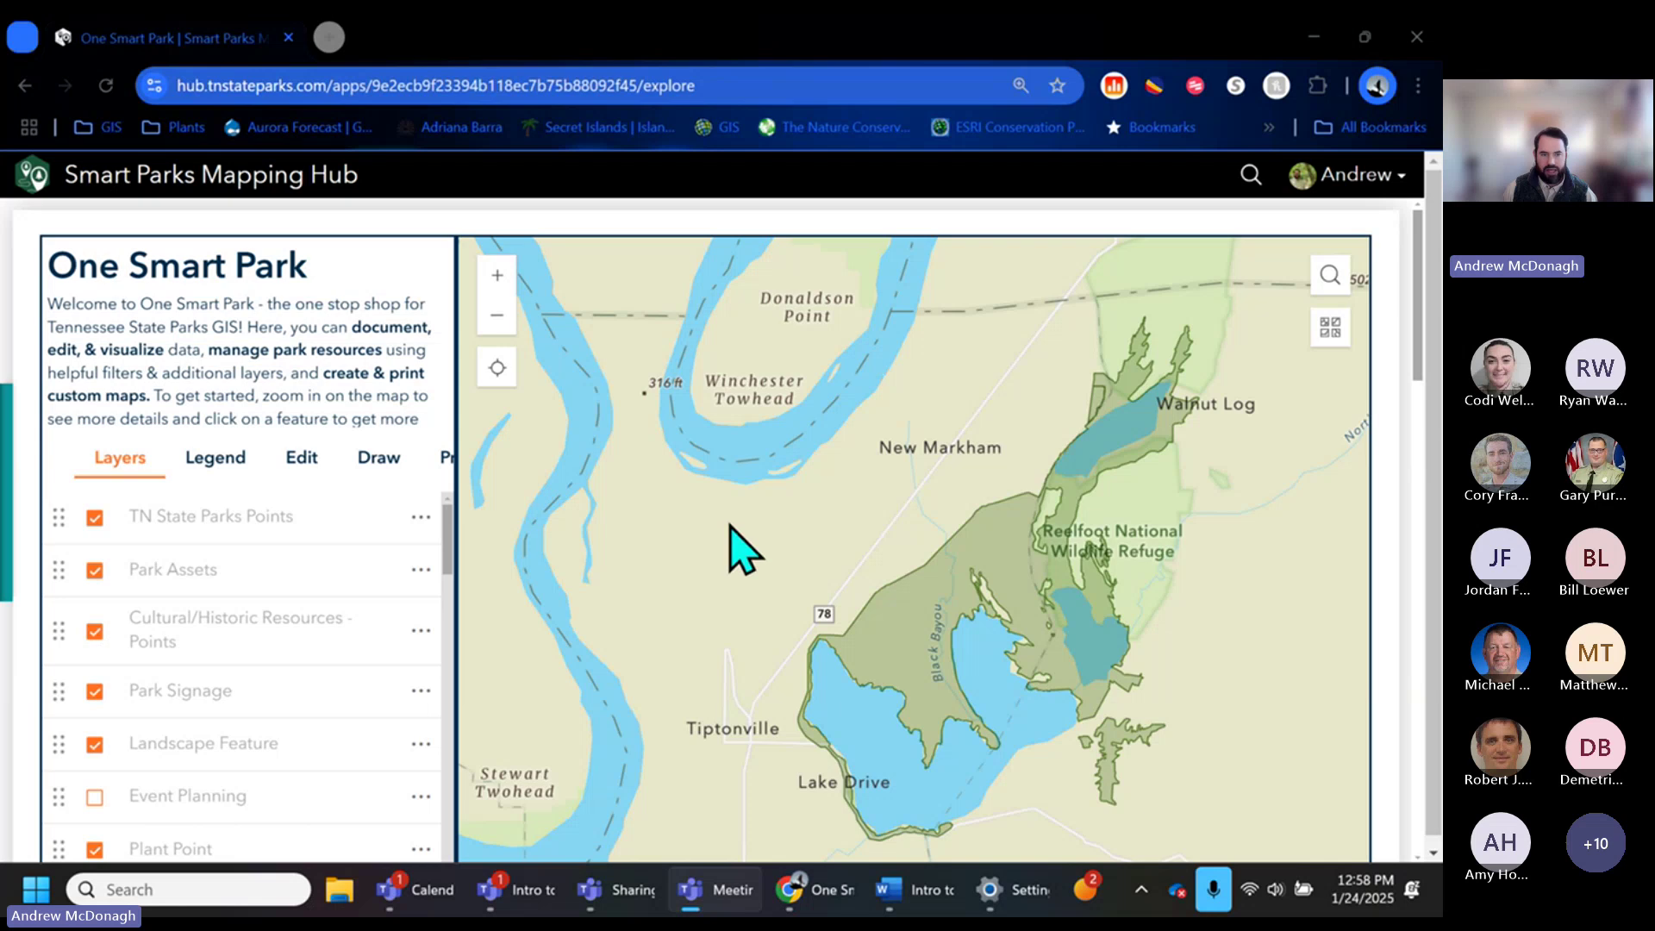
{"action": "left_click", "coordinate": [409, 277]}
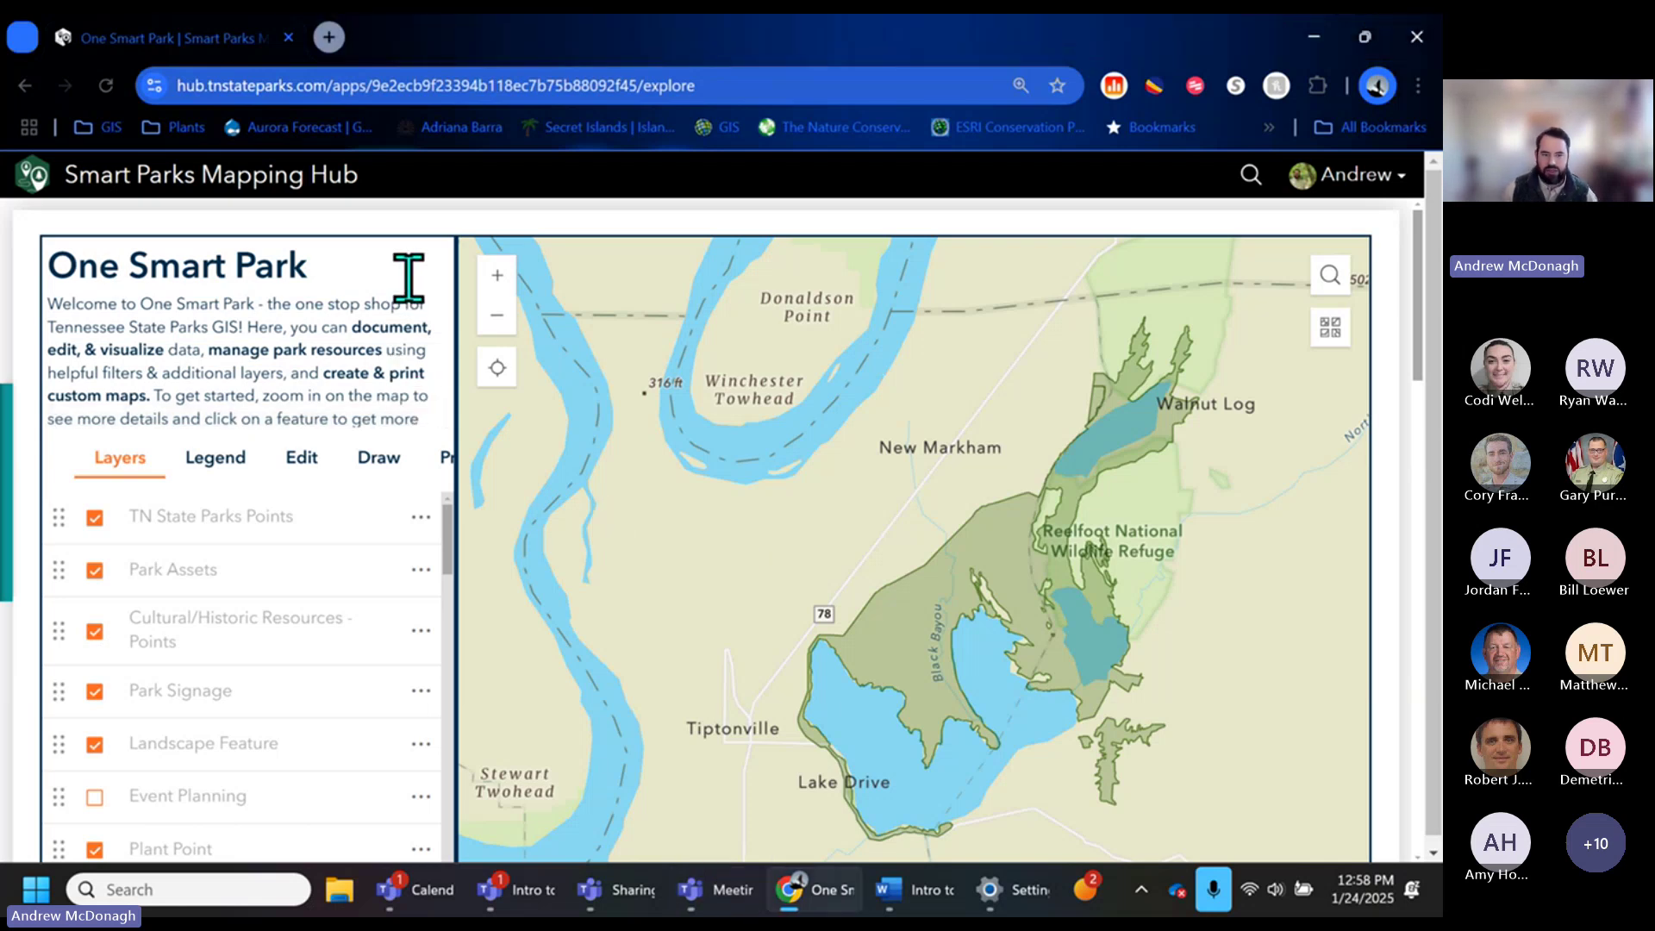
{"action": "key", "text": "ctrl+minus"}
{"action": "scroll", "coordinate": [707, 596], "scroll_direction": "down", "scroll_amount": 4}
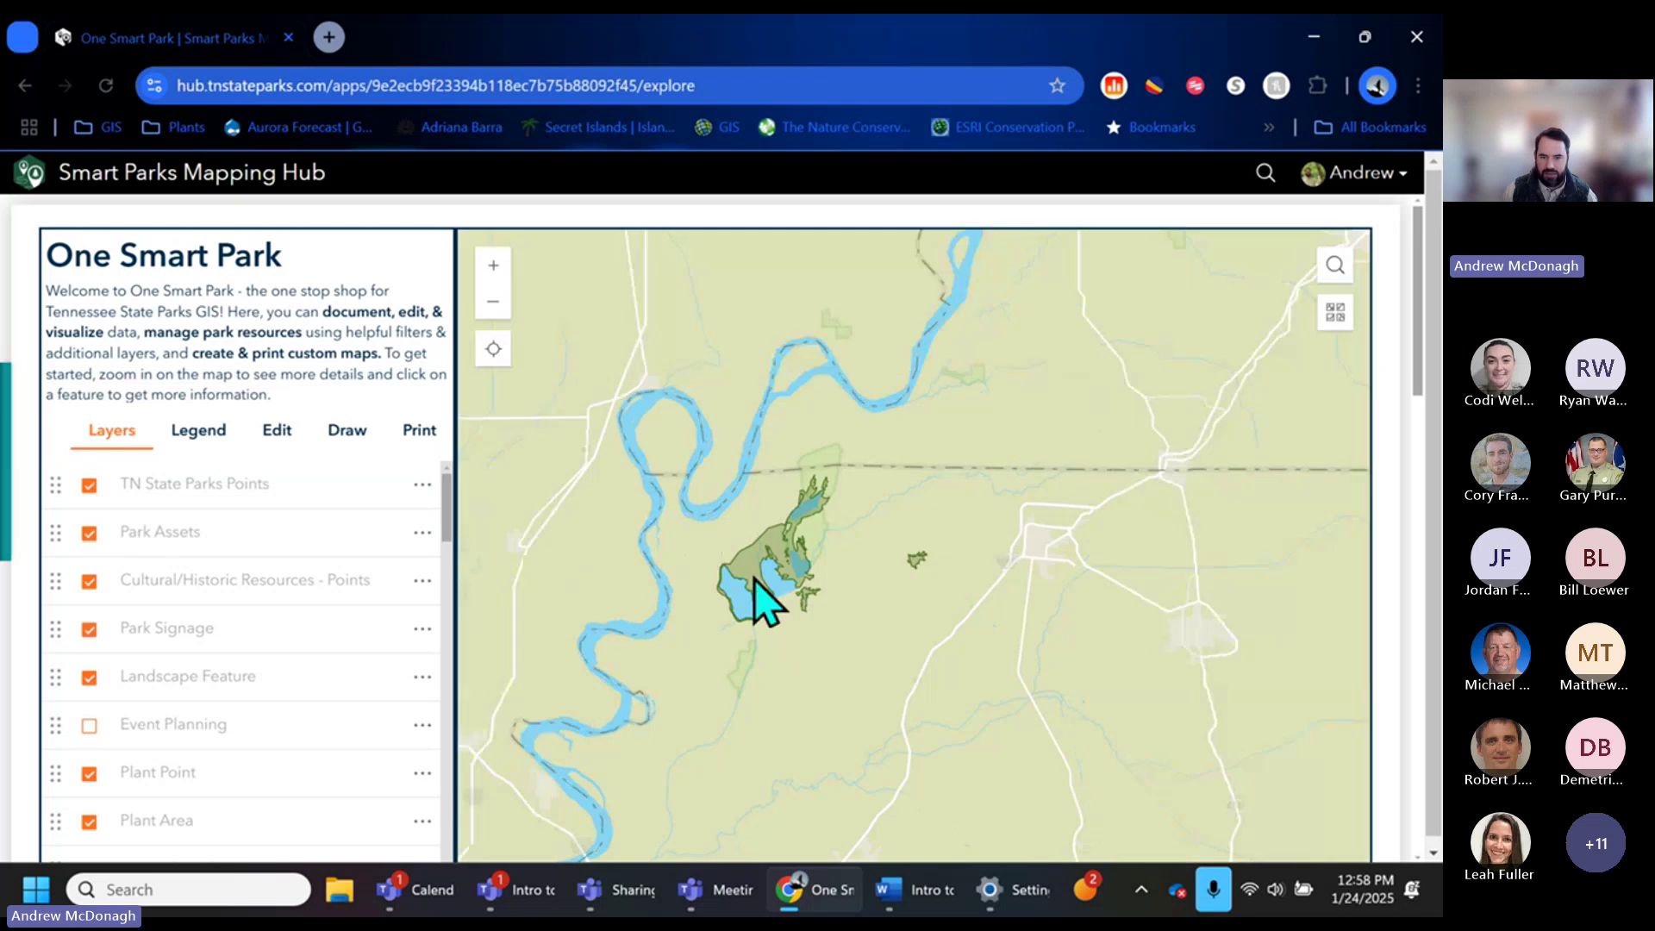
{"action": "scroll", "coordinate": [765, 604], "scroll_direction": "up", "scroll_amount": 3}
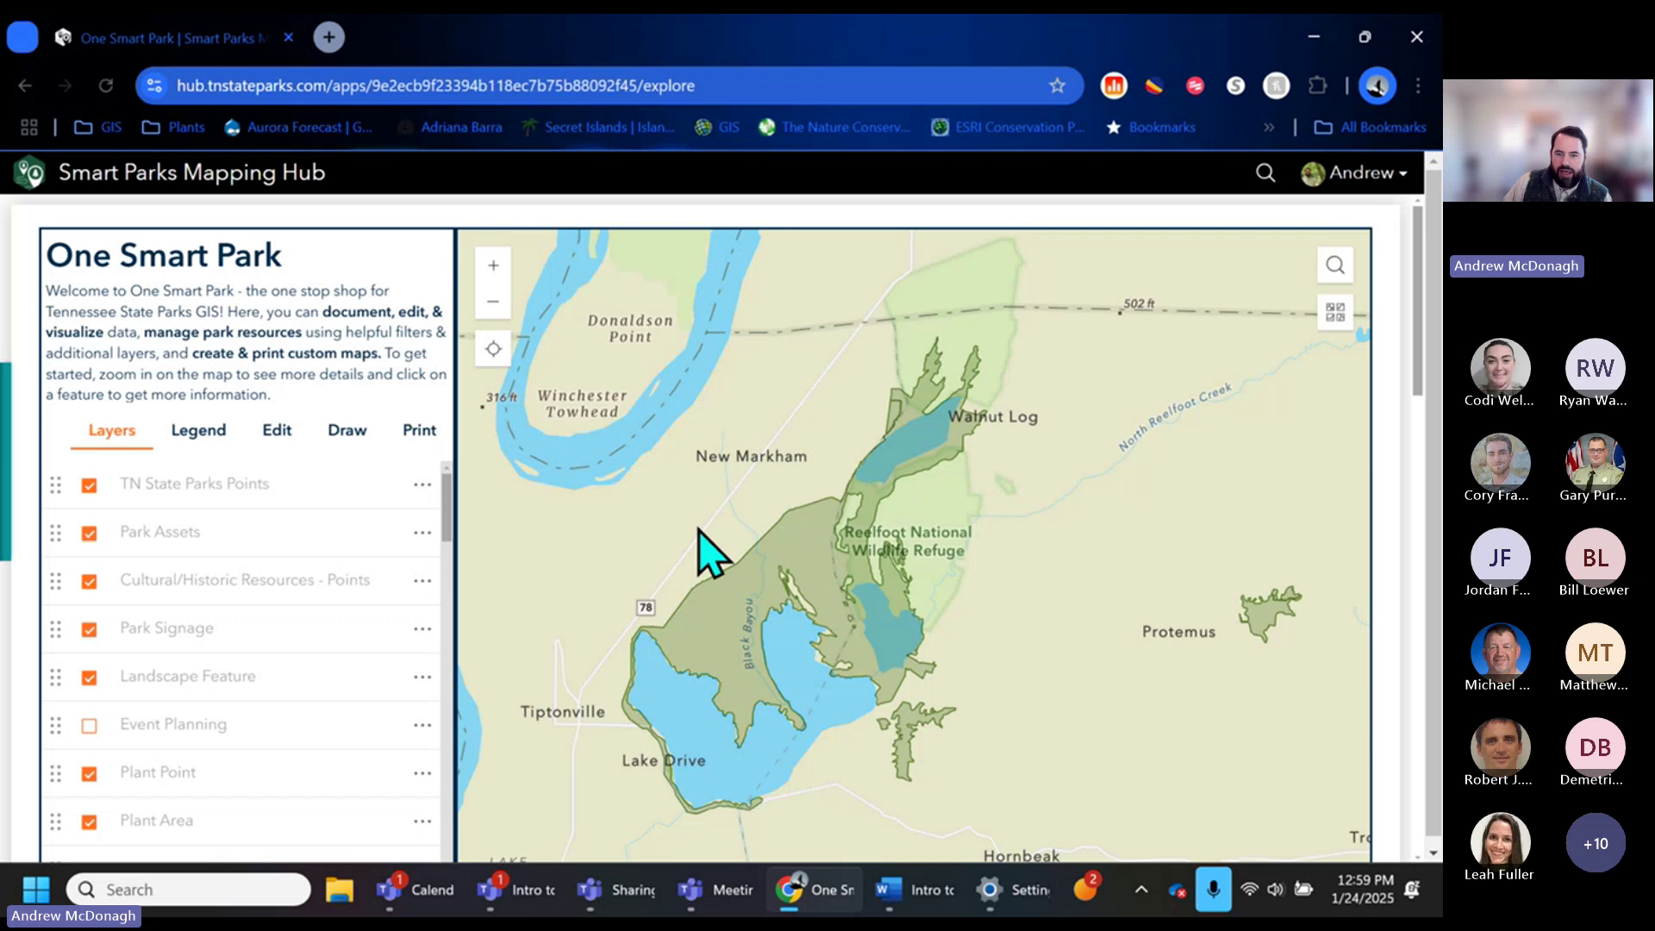
{"action": "scroll", "coordinate": [694, 526], "scroll_direction": "down", "scroll_amount": 3}
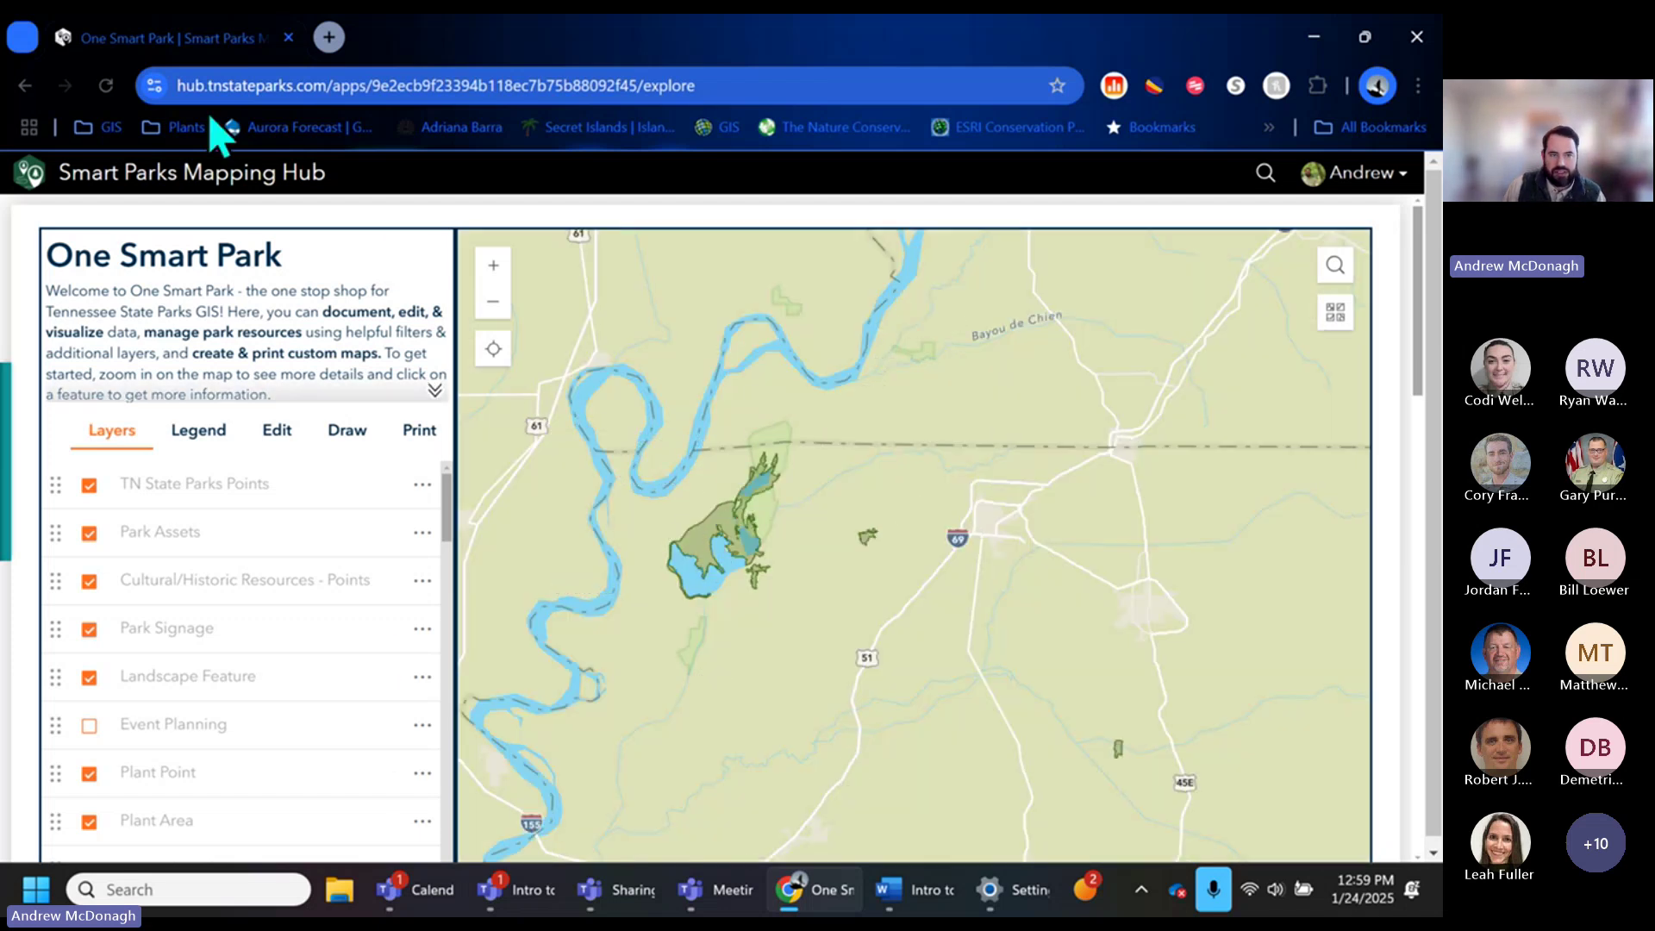
Reload the web map and view the details of the eagle viewing asset east of Reelfoot Lake, closing them when done.
{"action": "left_click", "coordinate": [107, 85]}
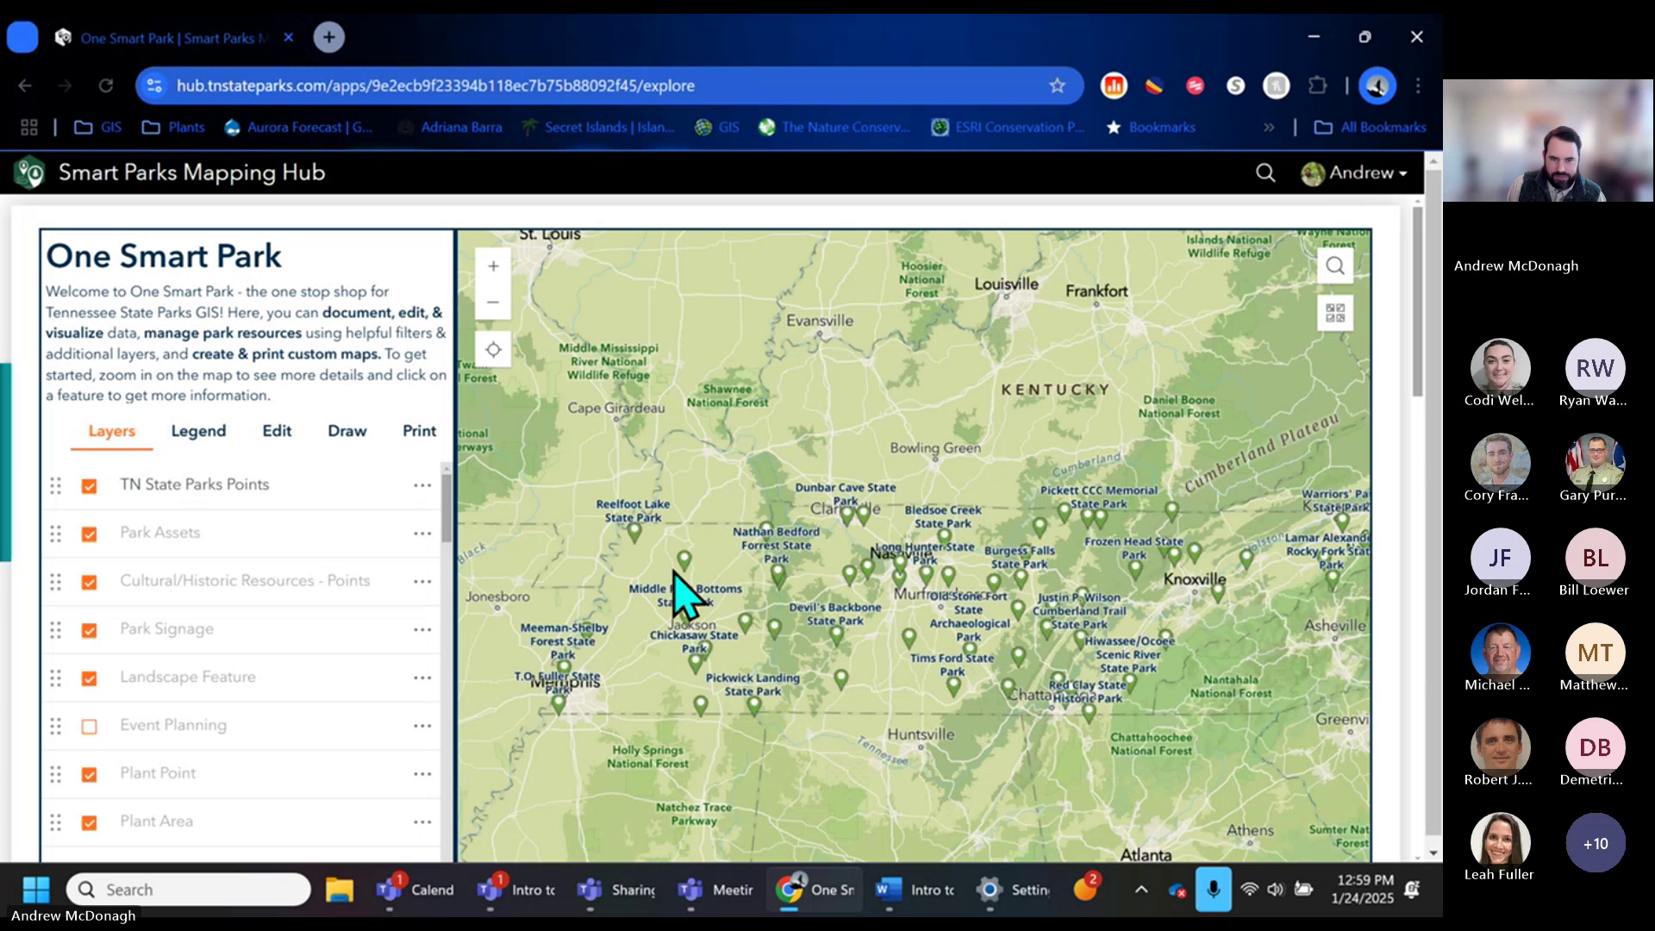
{"action": "scroll", "coordinate": [633, 547], "scroll_direction": "up", "scroll_amount": 5}
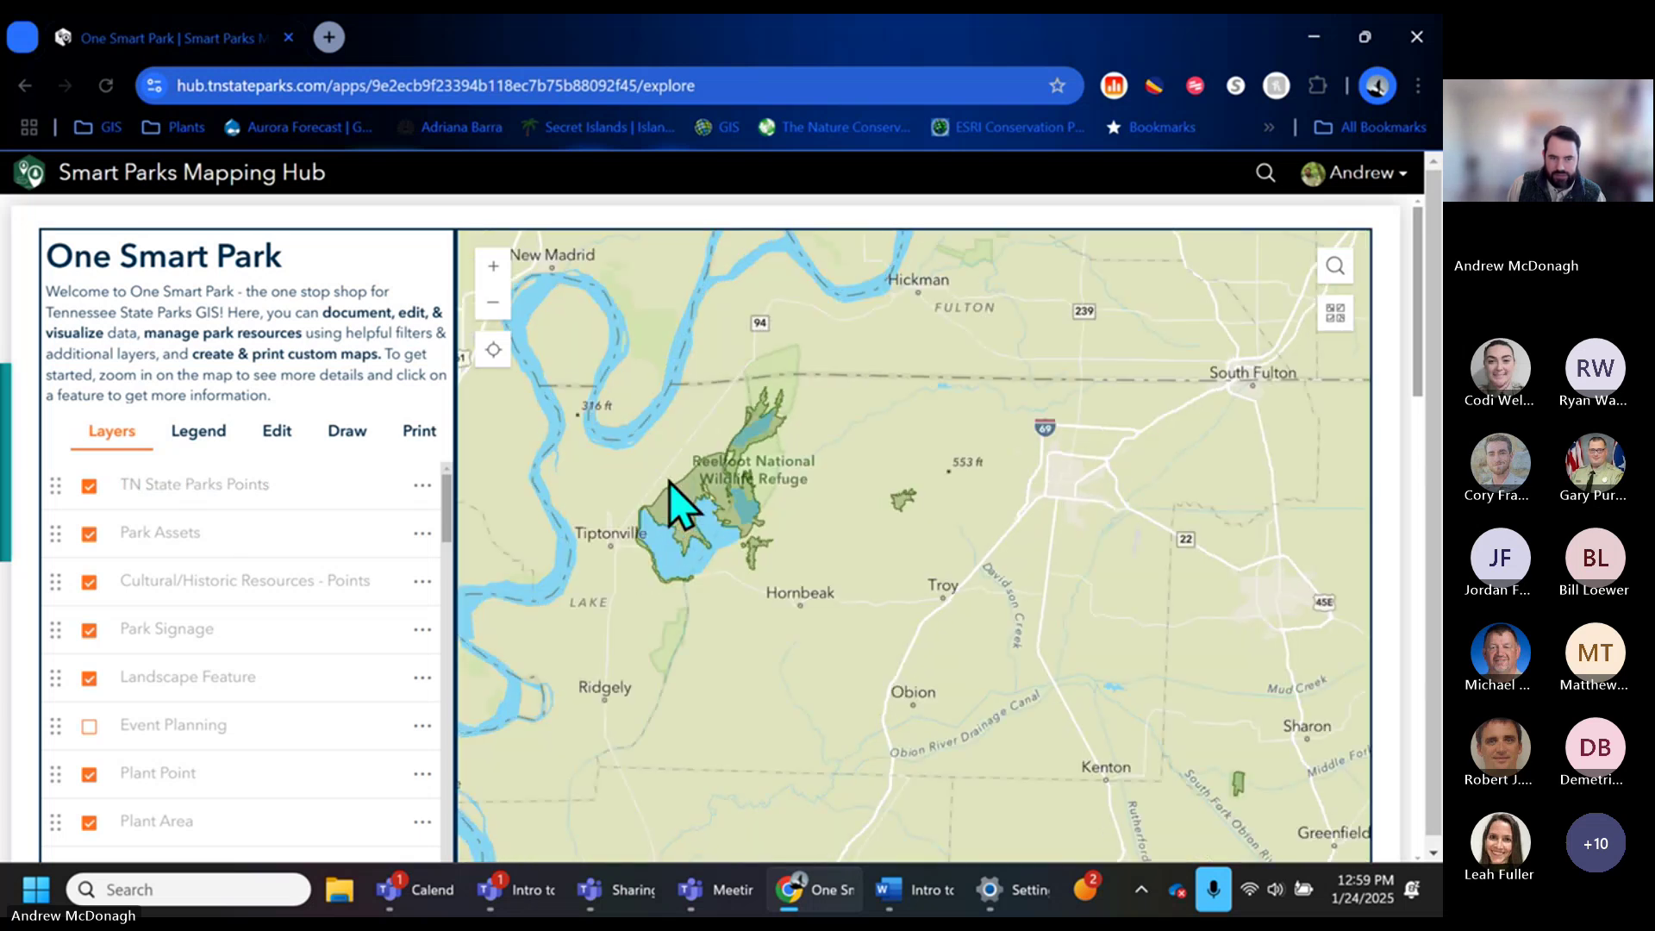
{"action": "scroll", "coordinate": [671, 487], "scroll_direction": "up", "scroll_amount": 3}
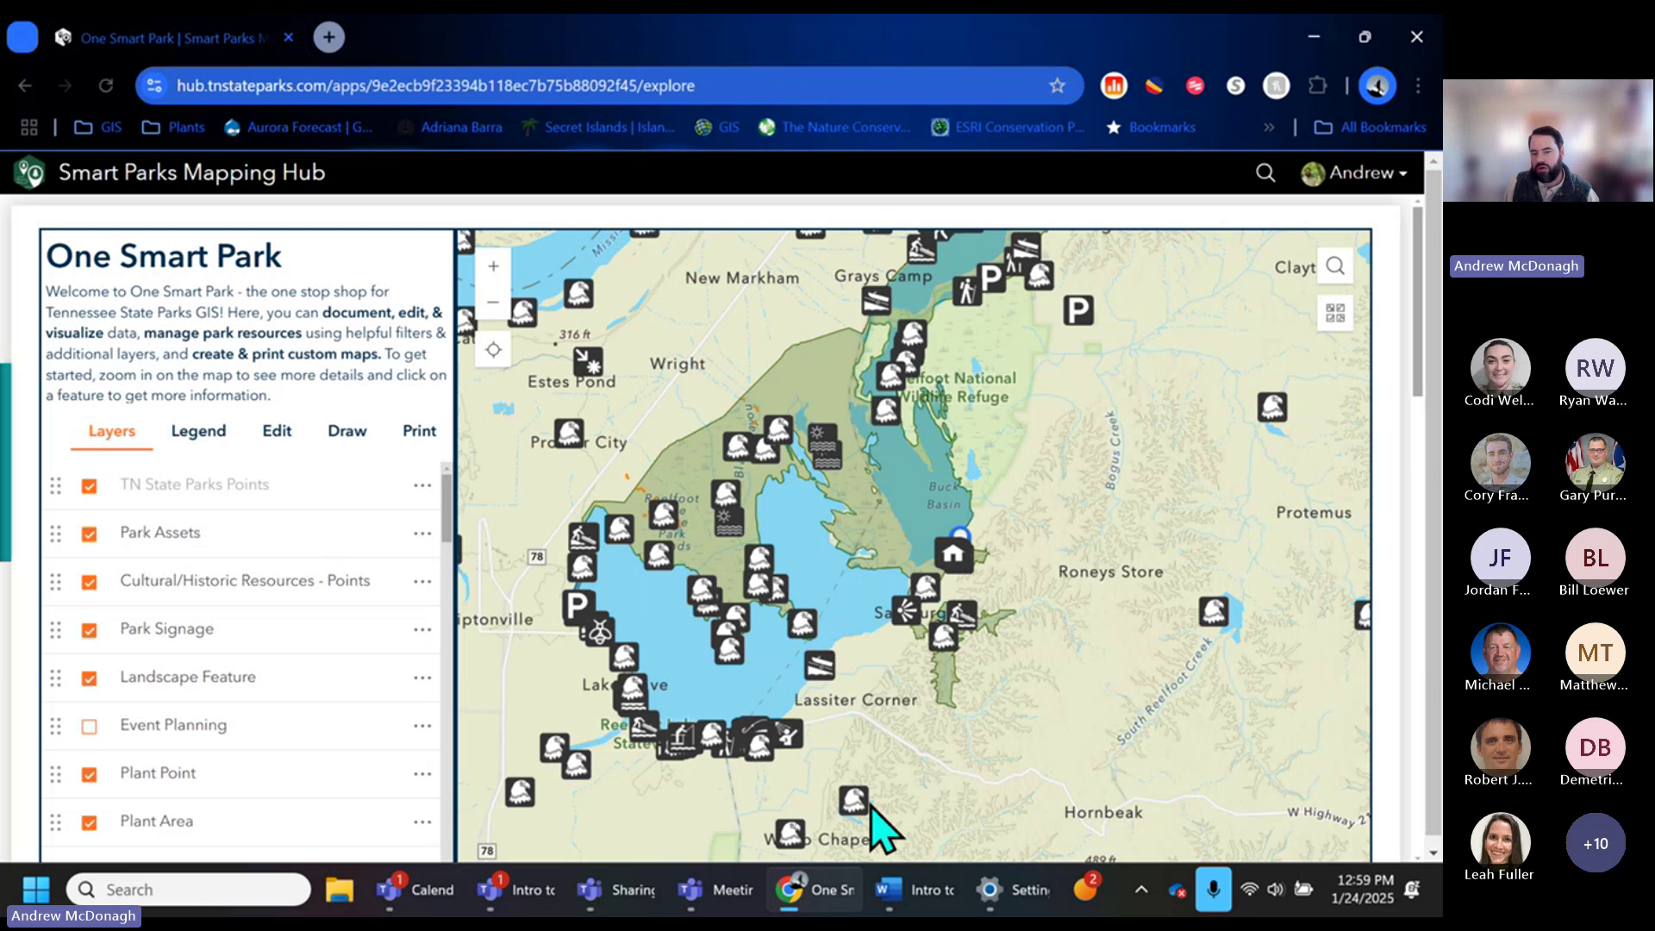
{"action": "left_click", "coordinate": [1214, 614]}
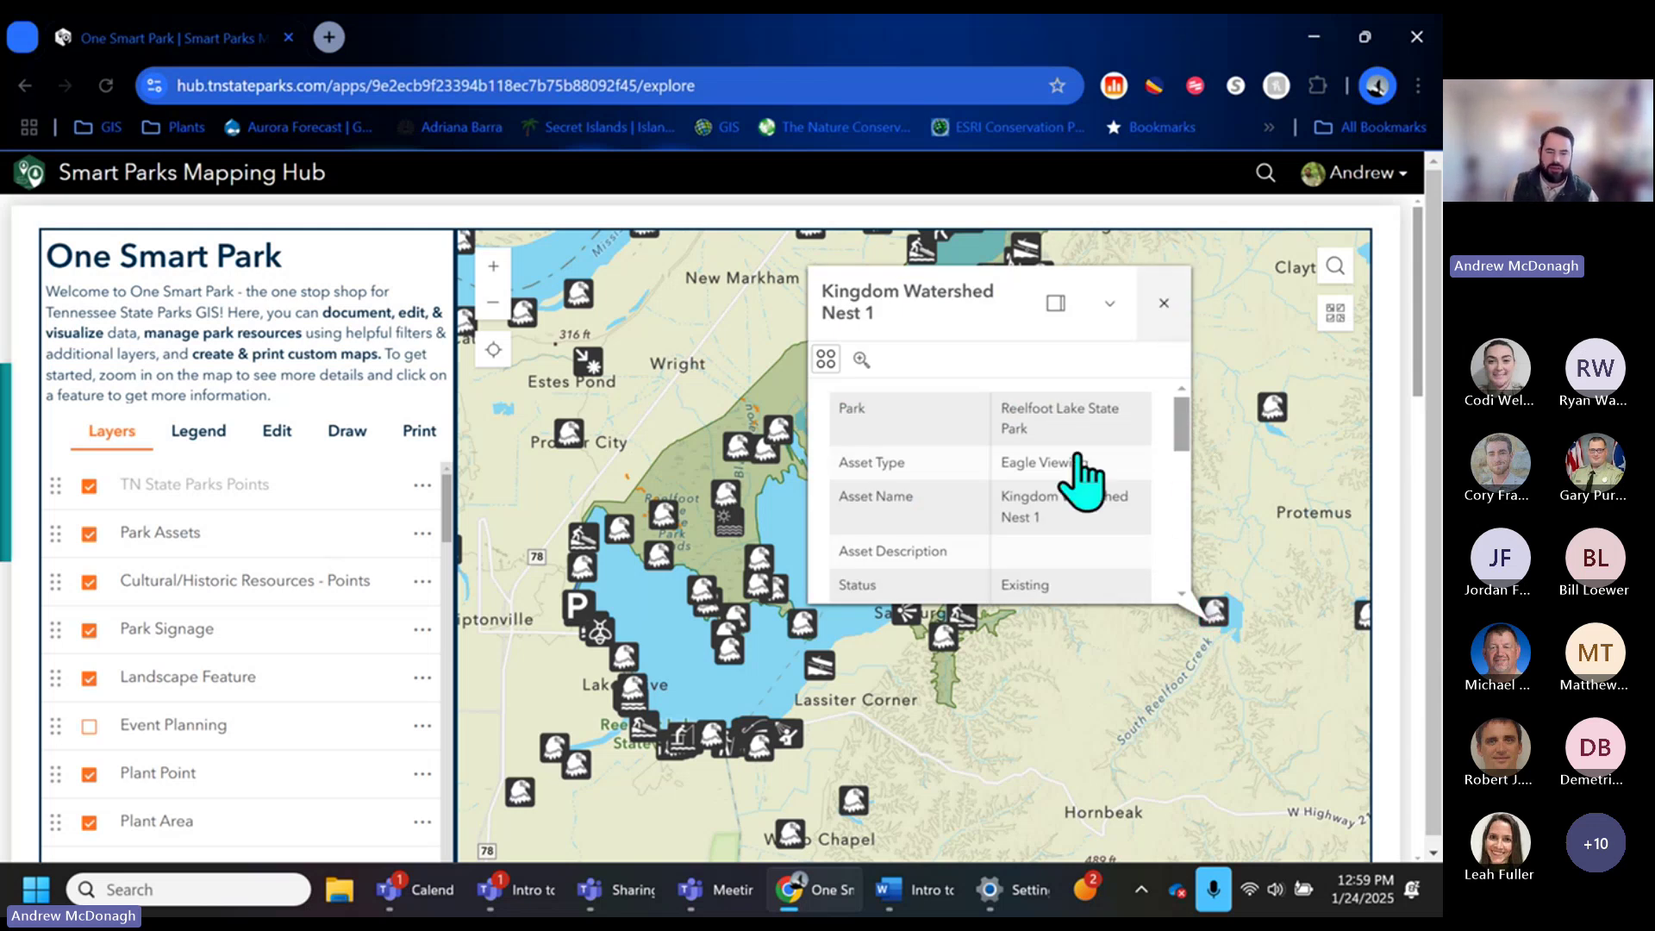
{"action": "left_click", "coordinate": [1167, 312]}
Read the details of the blue signage point on the road southeast of Browns Creek Lake at Natchez Trace State Park and close them.
{"action": "scroll", "coordinate": [832, 388], "scroll_direction": "down", "scroll_amount": 4}
{"action": "left_click_drag", "start_coordinate": [1118, 610], "coordinate": [797, 433]}
{"action": "scroll", "coordinate": [892, 517], "scroll_direction": "up", "scroll_amount": 2}
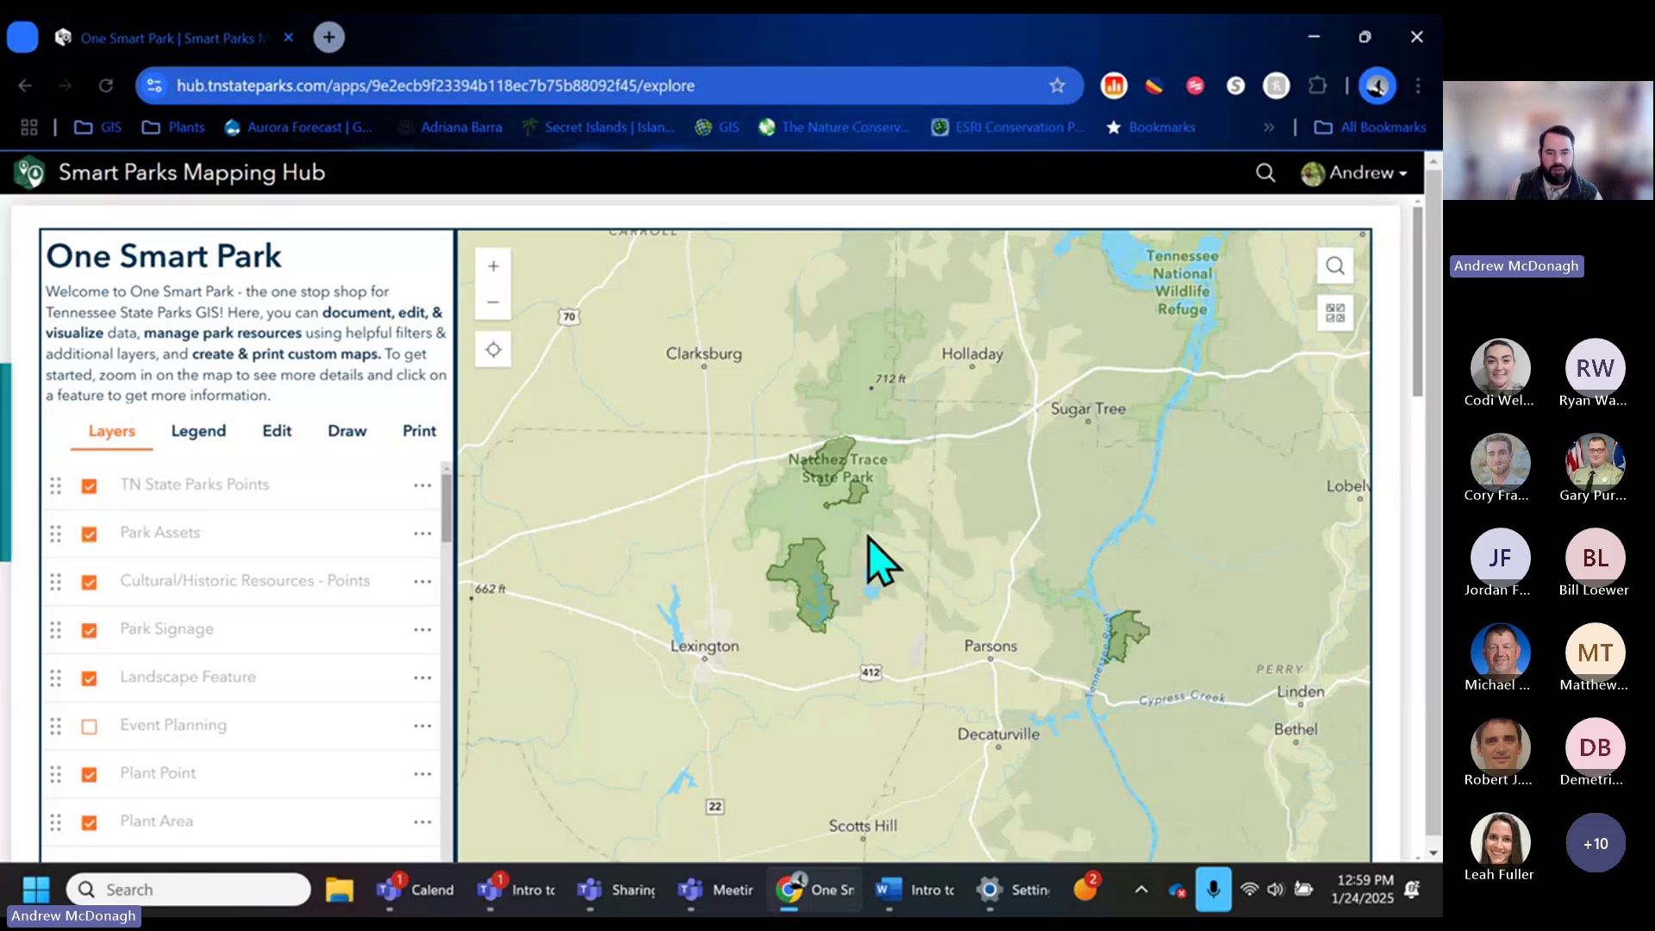
{"action": "scroll", "coordinate": [857, 540], "scroll_direction": "up", "scroll_amount": 2}
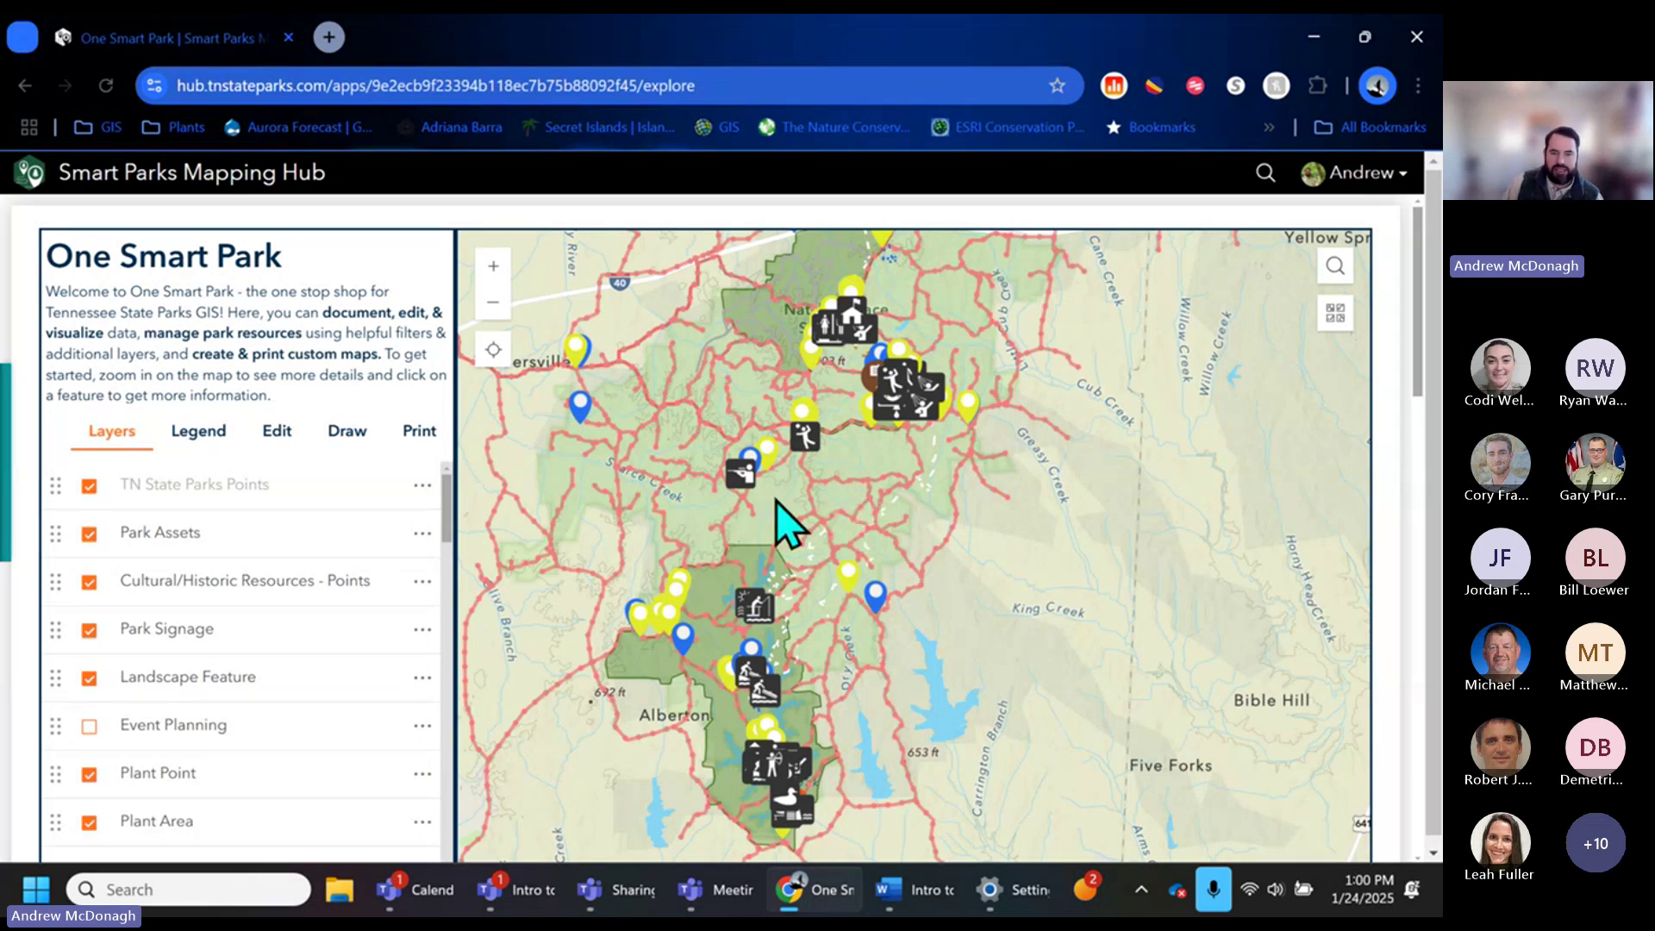
{"action": "scroll", "coordinate": [780, 517], "scroll_direction": "up", "scroll_amount": 2}
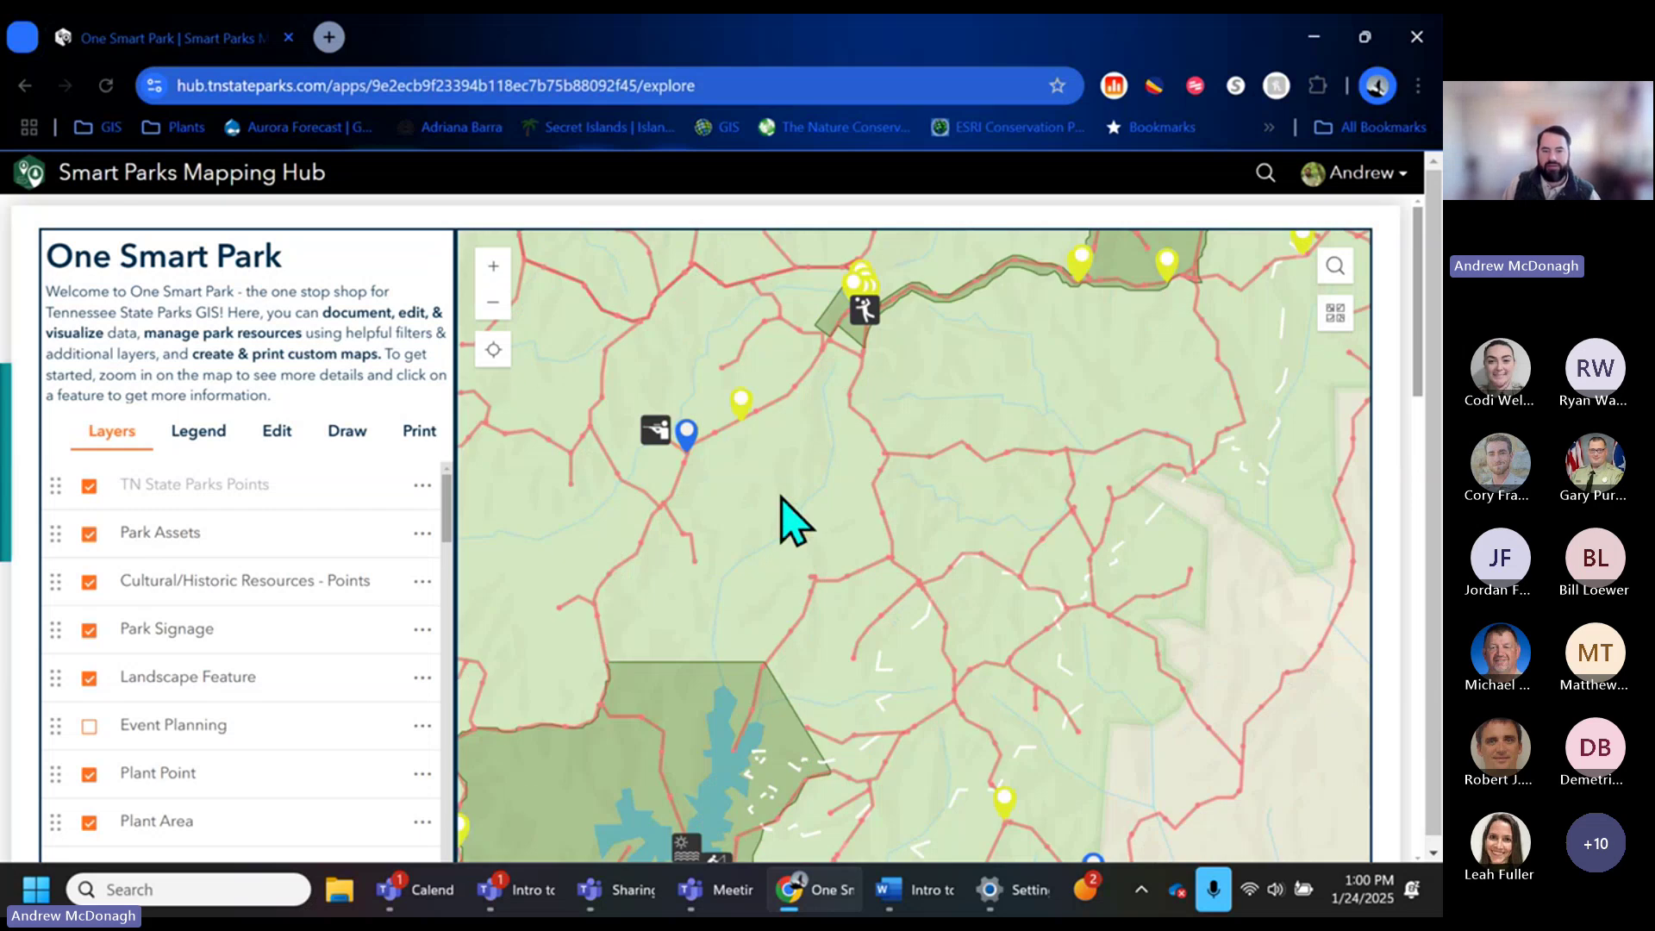
{"action": "left_click_drag", "start_coordinate": [1056, 615], "coordinate": [1045, 388]}
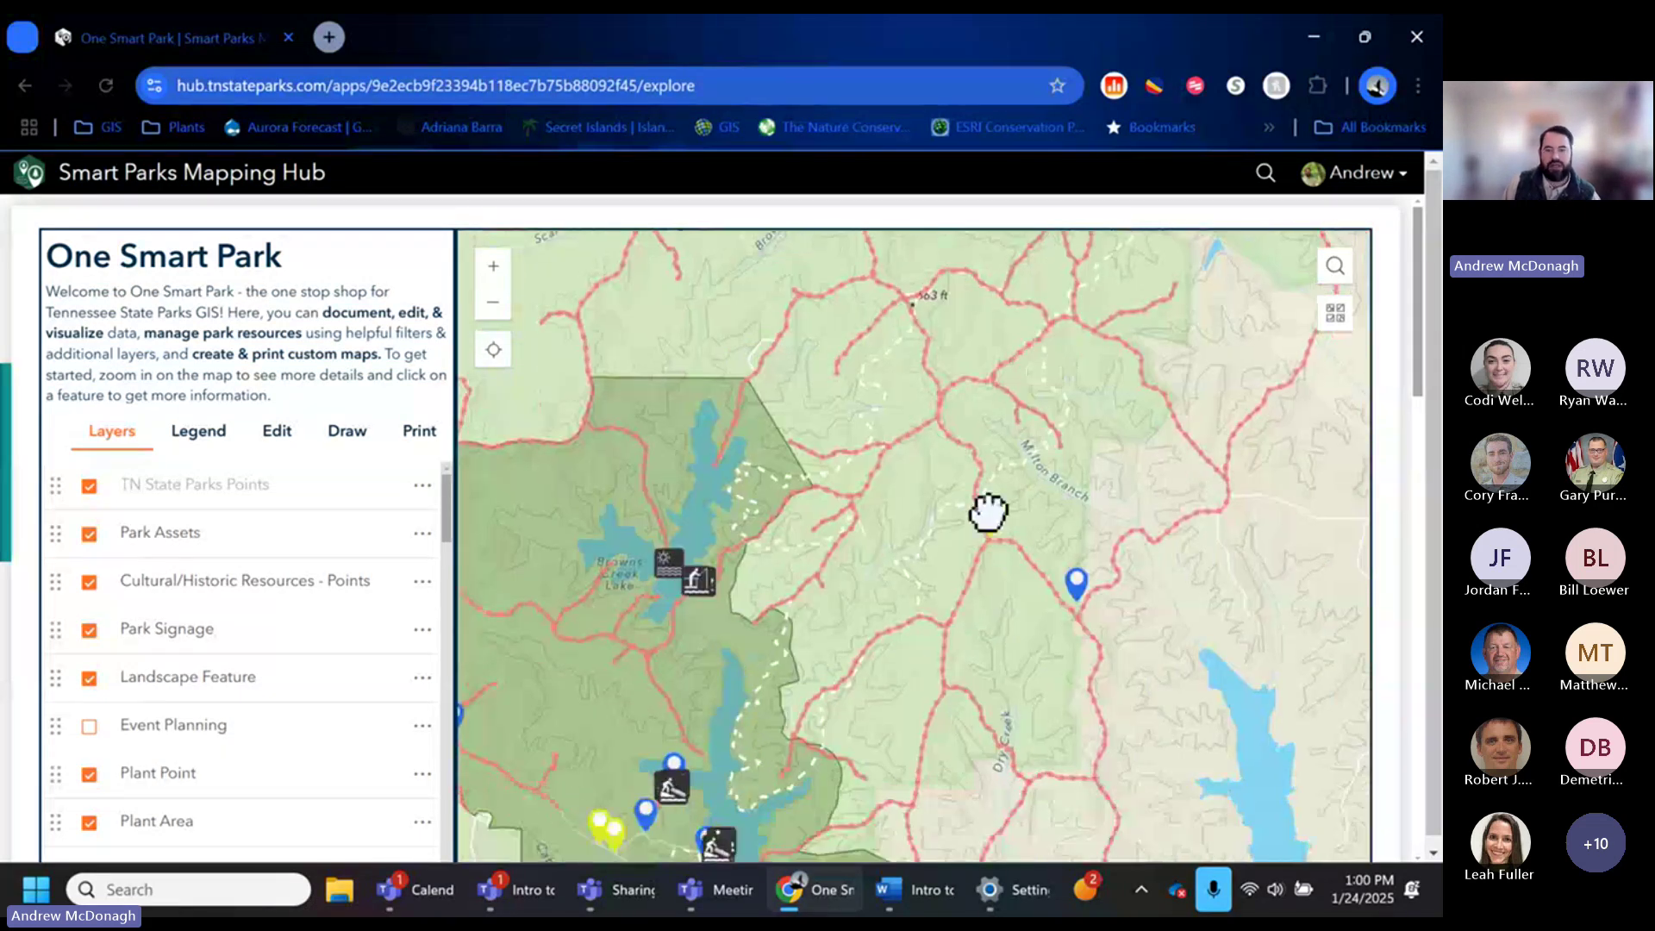
{"action": "left_click", "coordinate": [1078, 590]}
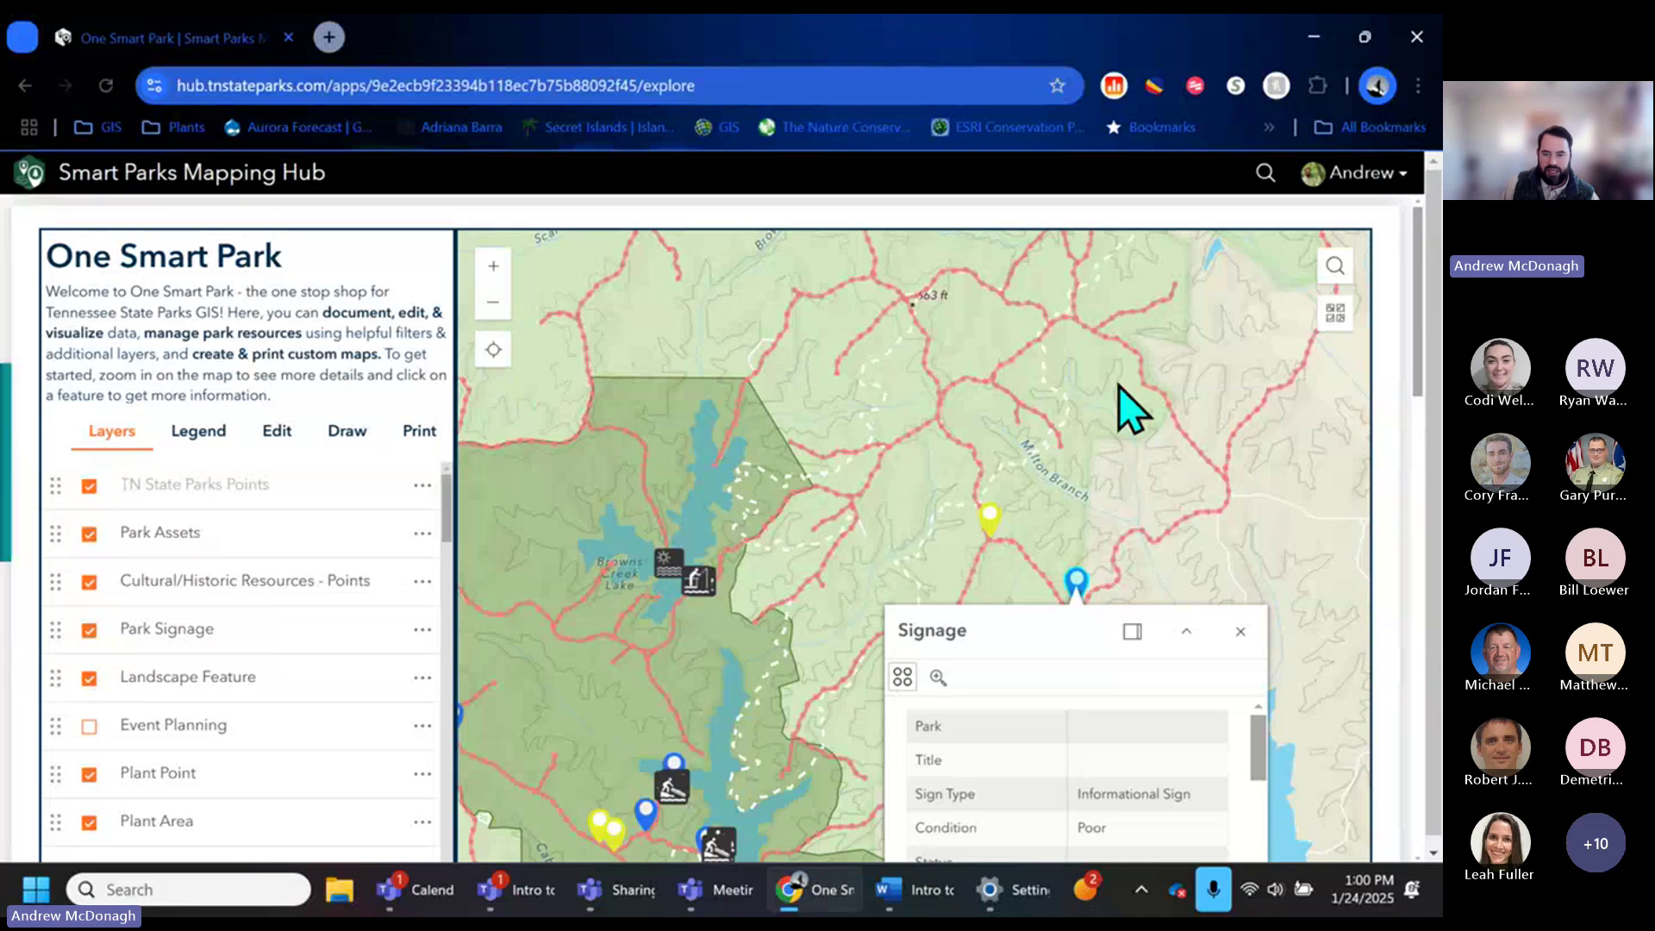
{"action": "scroll", "coordinate": [1337, 436], "scroll_direction": "down", "scroll_amount": 2}
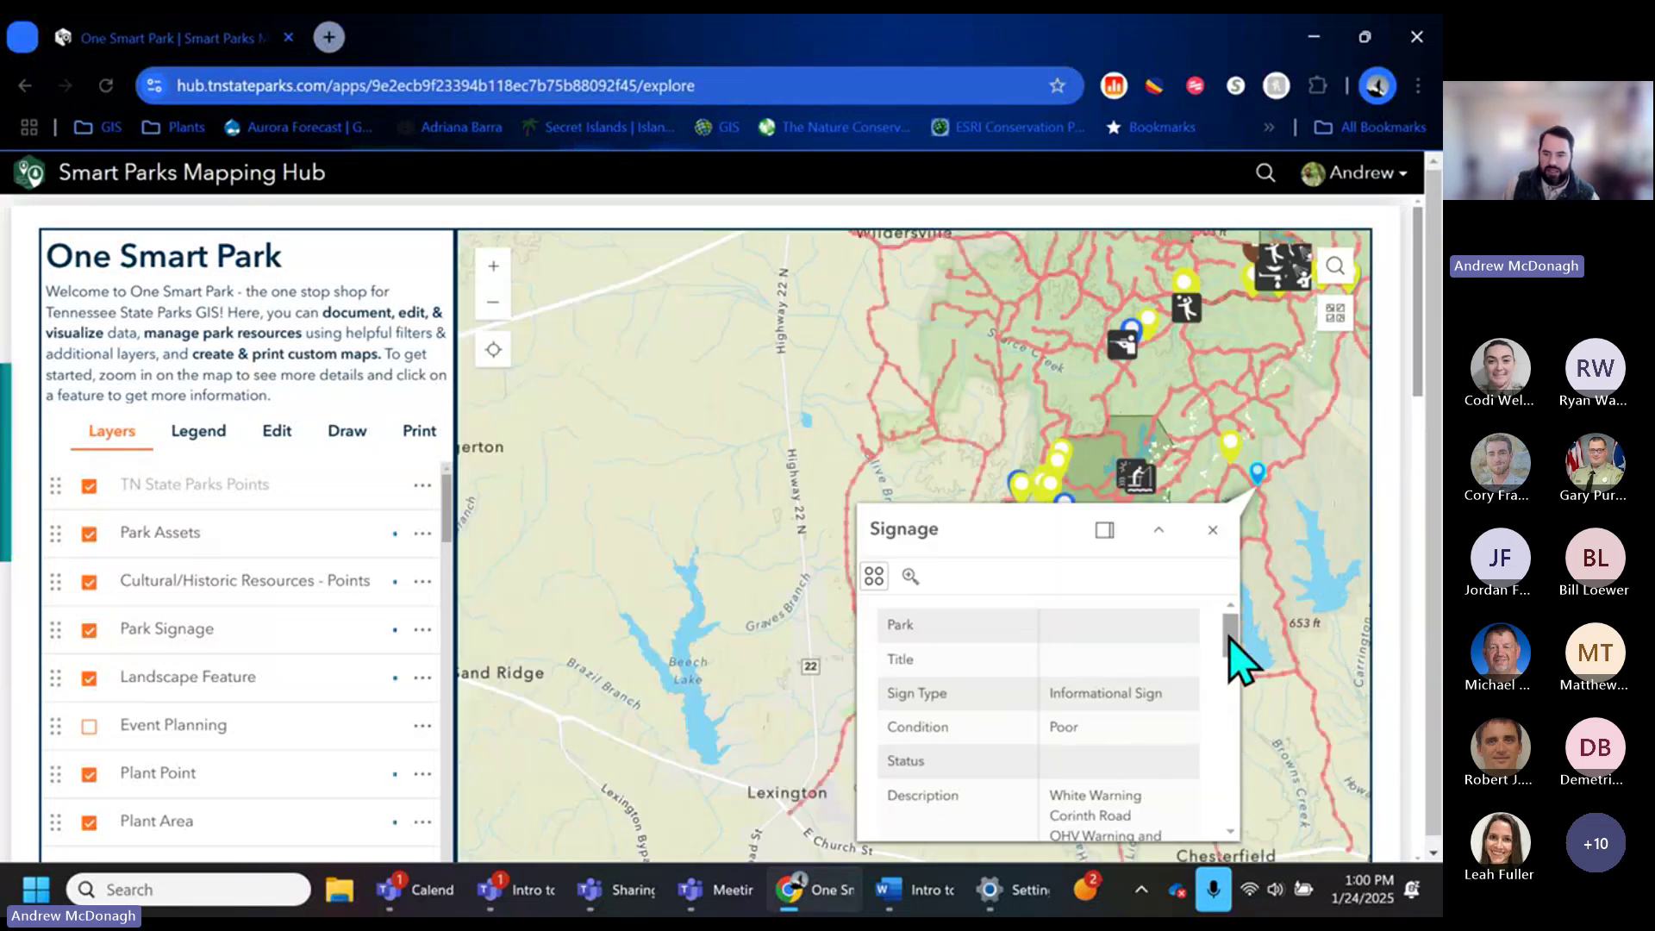
{"action": "scroll", "coordinate": [1229, 650], "scroll_direction": "down", "scroll_amount": 1}
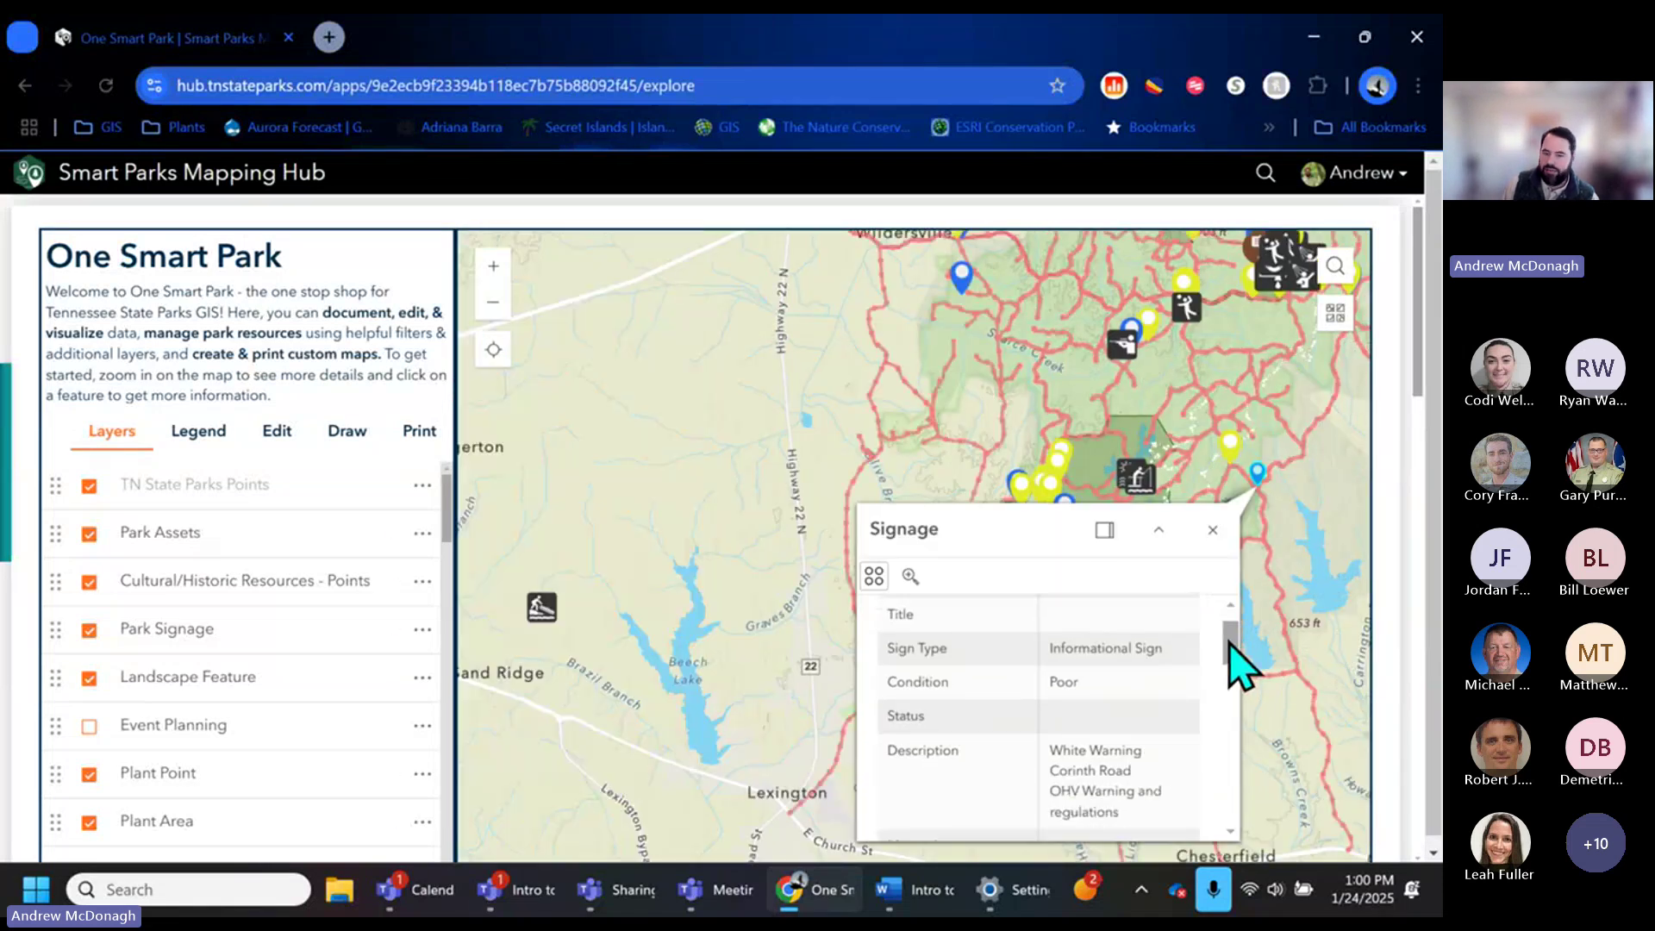
{"action": "scroll", "coordinate": [1231, 645], "scroll_direction": "down", "scroll_amount": 1}
{"action": "left_click_drag", "start_coordinate": [1231, 647], "coordinate": [1202, 551]}
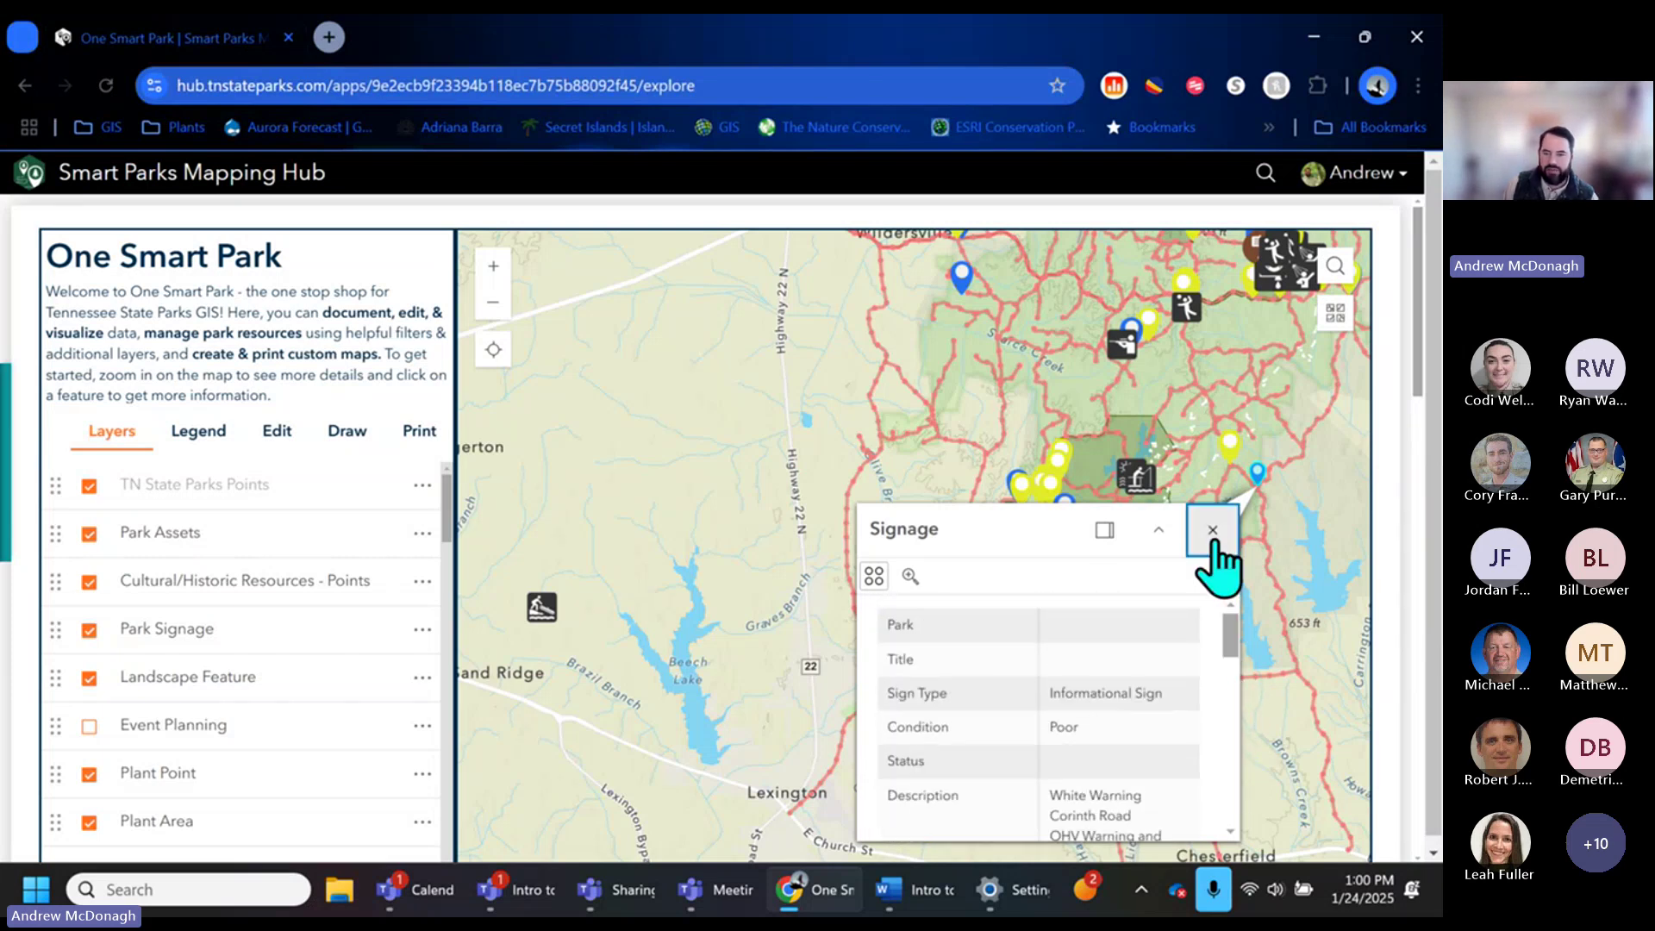
{"action": "key", "text": "Escape"}
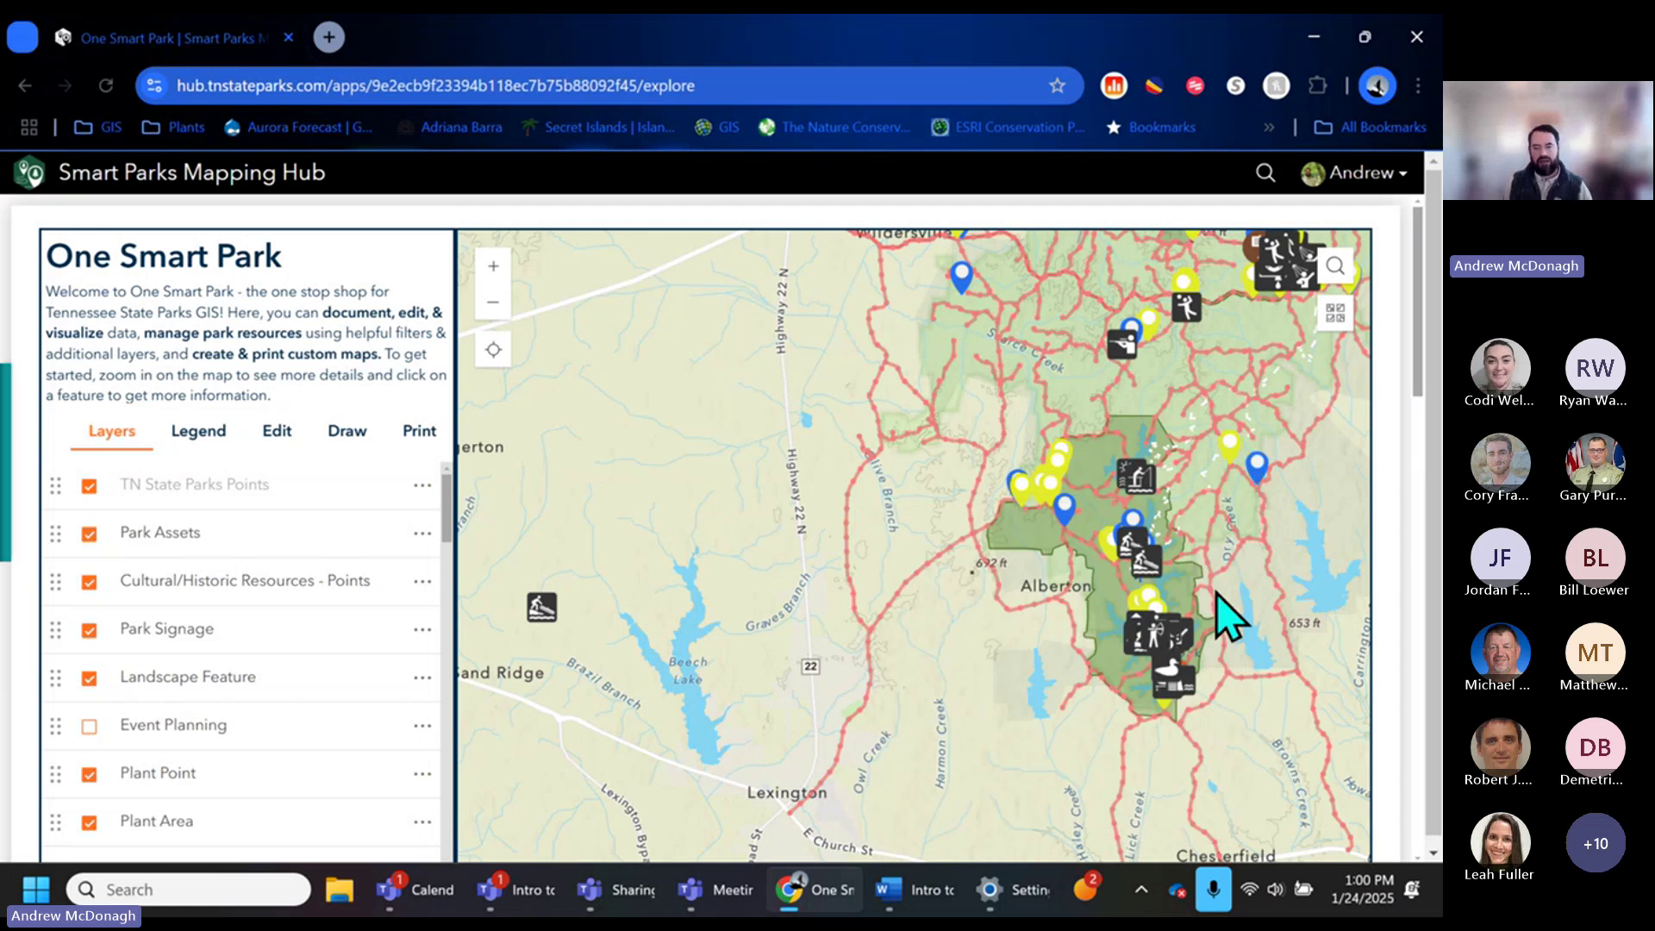
Move the Park Assets layer below Park Signage in the map's layer order.
{"action": "left_click_drag", "start_coordinate": [1031, 676], "coordinate": [876, 723]}
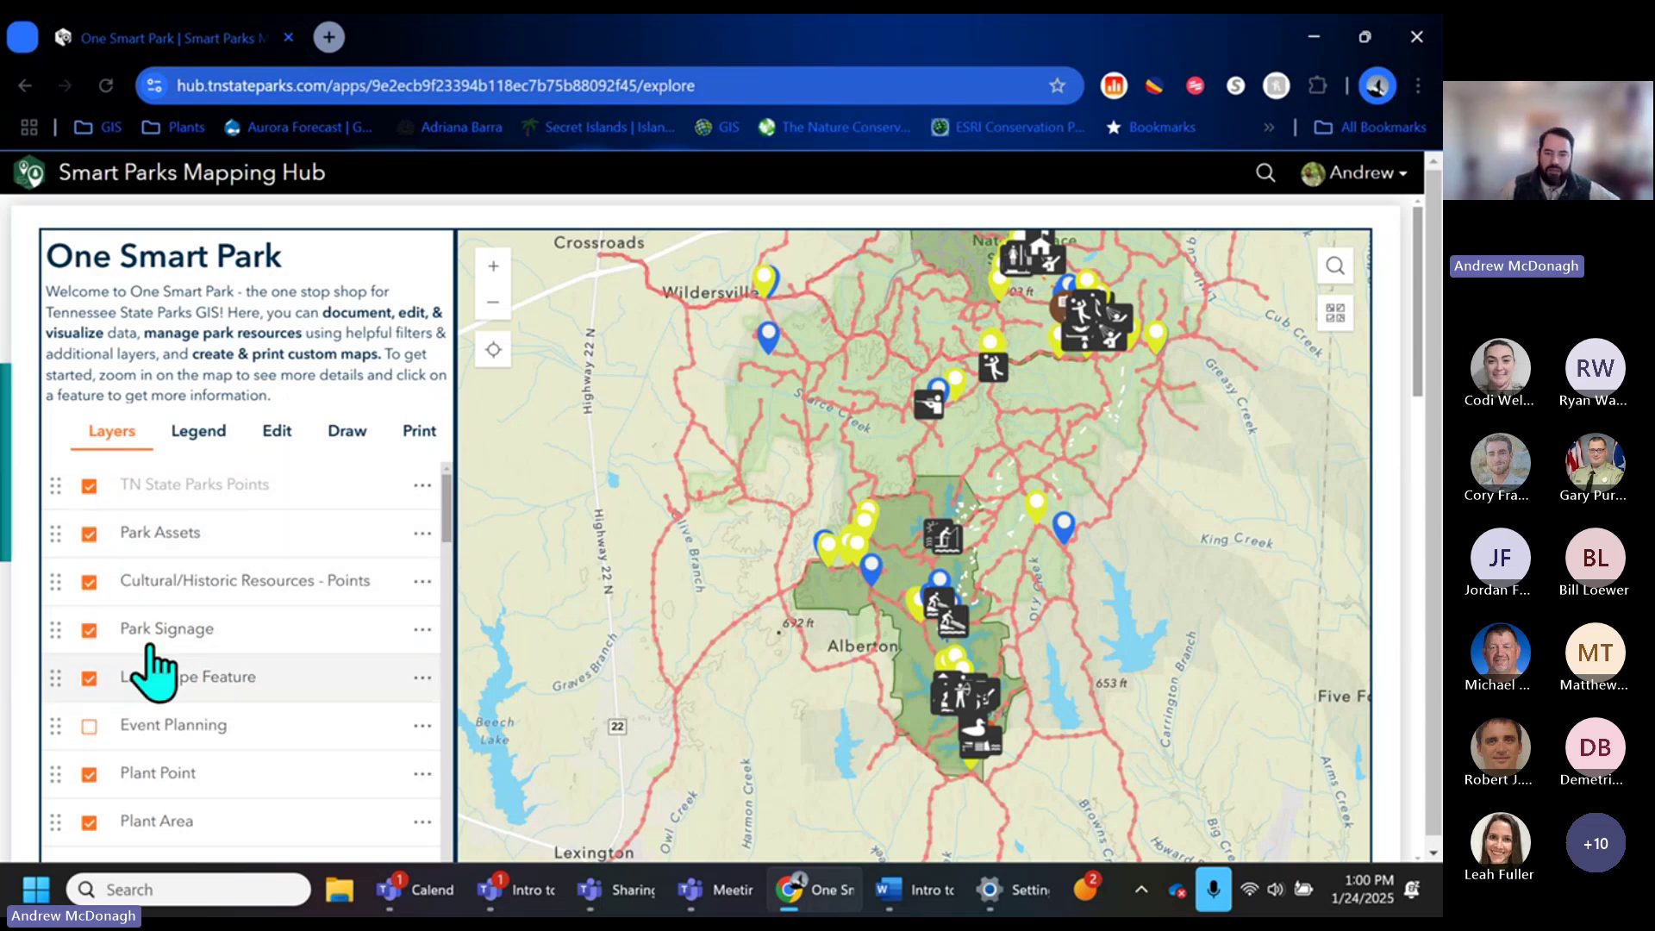
{"action": "scroll", "coordinate": [197, 629], "scroll_direction": "down", "scroll_amount": 3}
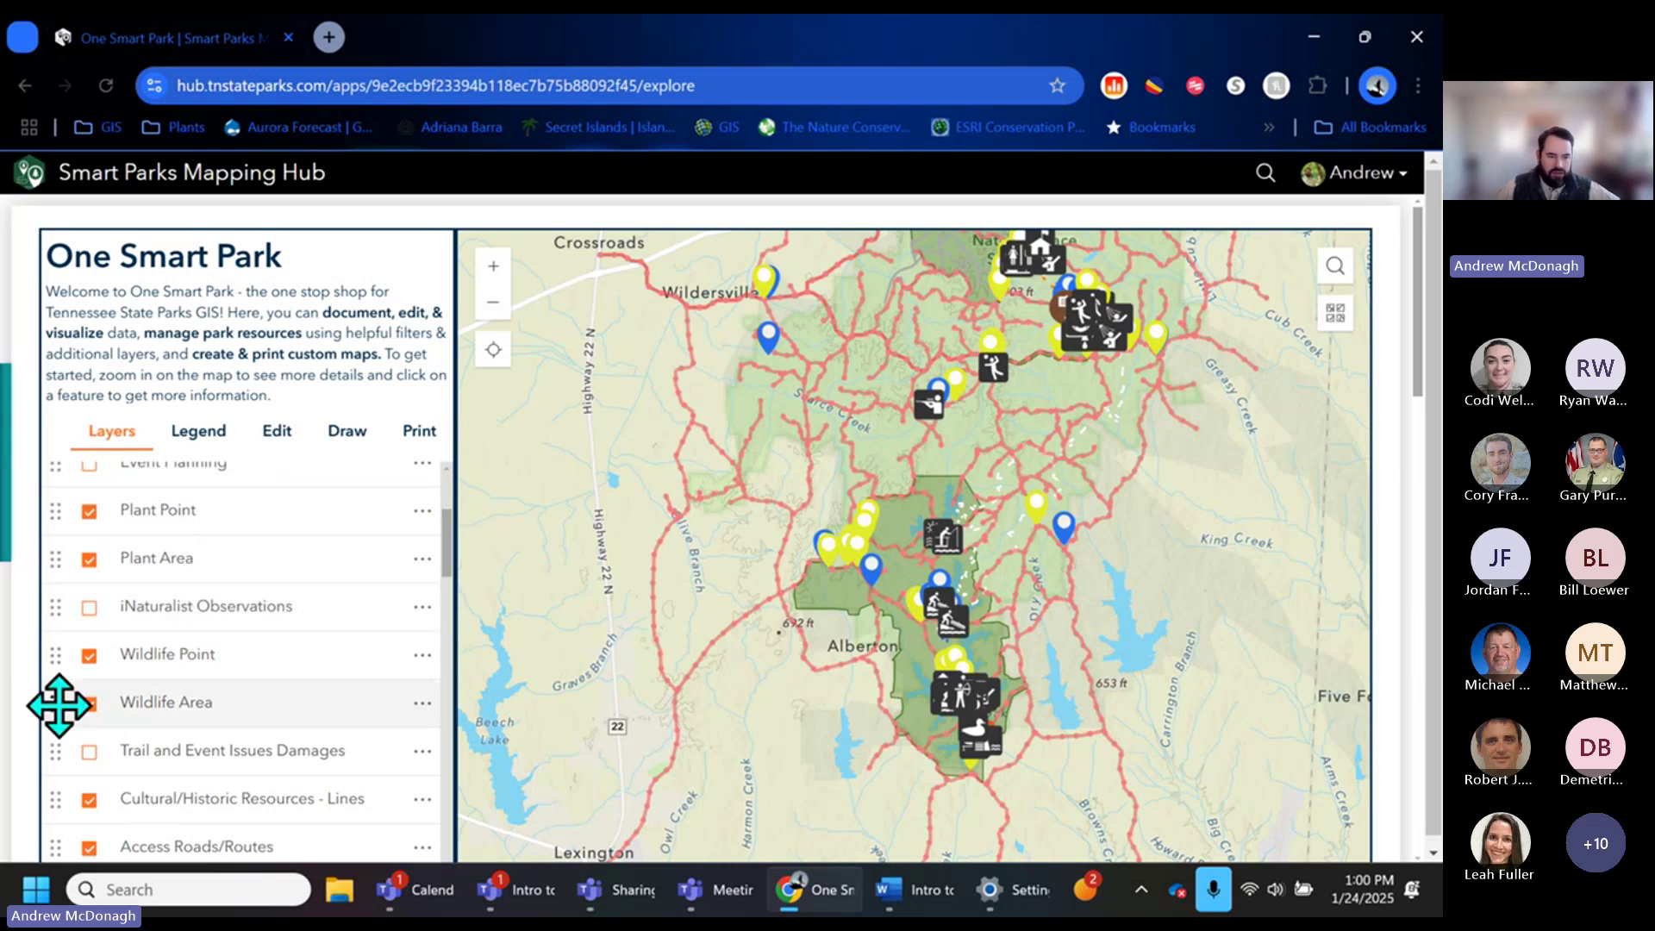
{"action": "scroll", "coordinate": [89, 702], "scroll_direction": "up", "scroll_amount": 3}
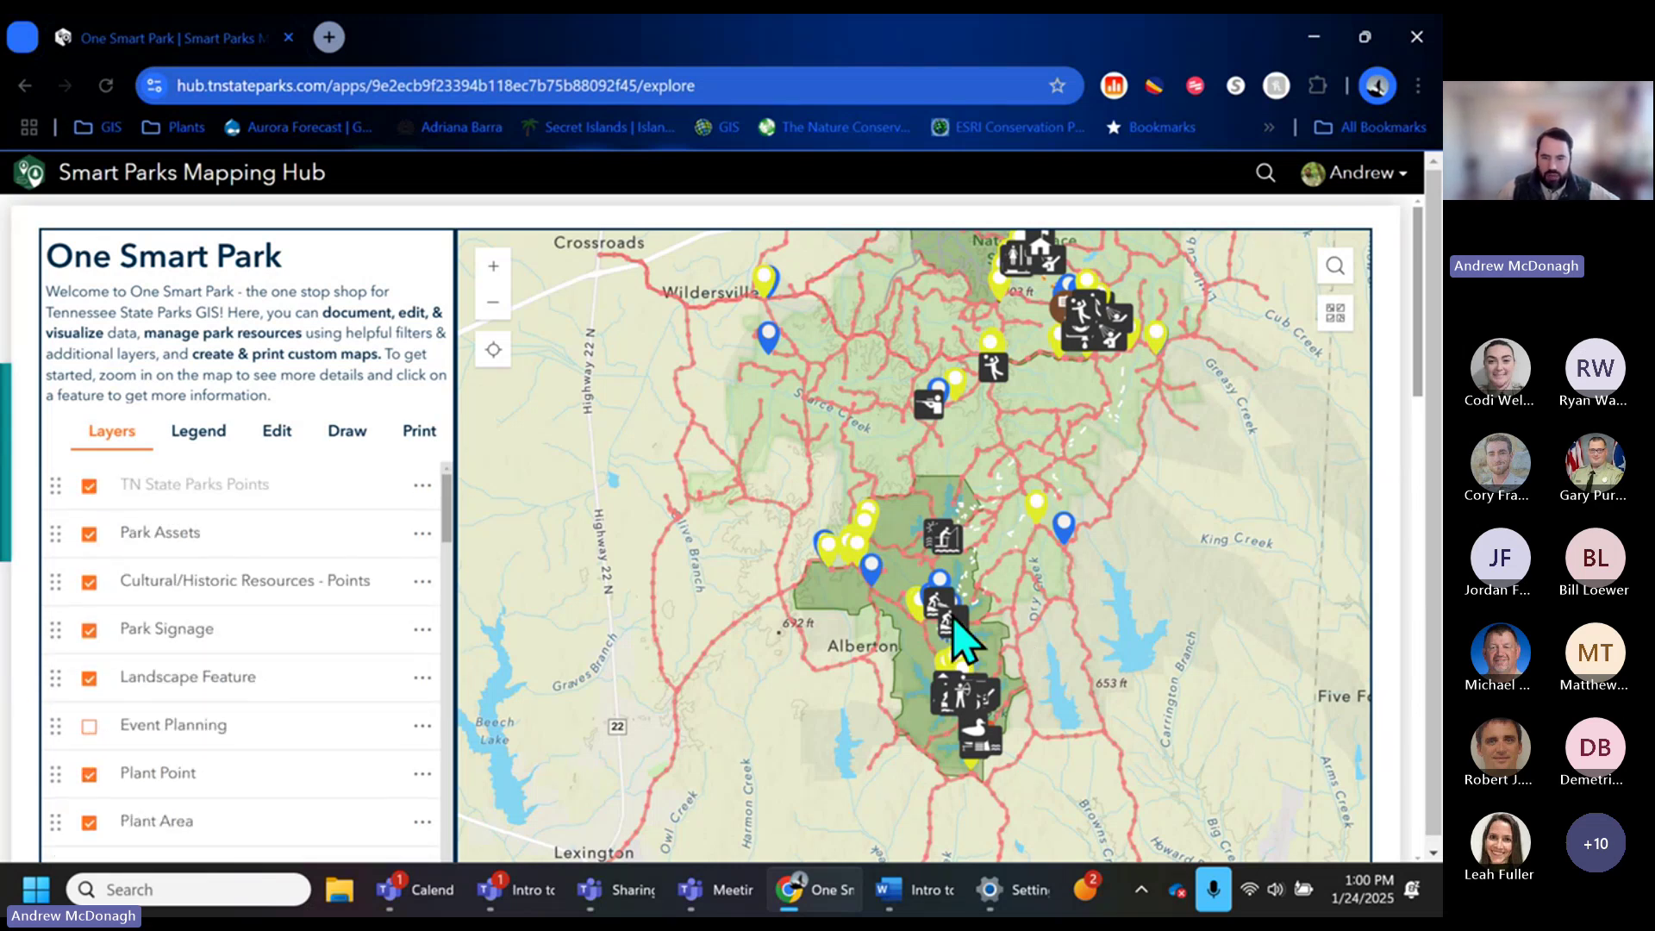
{"action": "scroll", "coordinate": [957, 633], "scroll_direction": "up", "scroll_amount": 3}
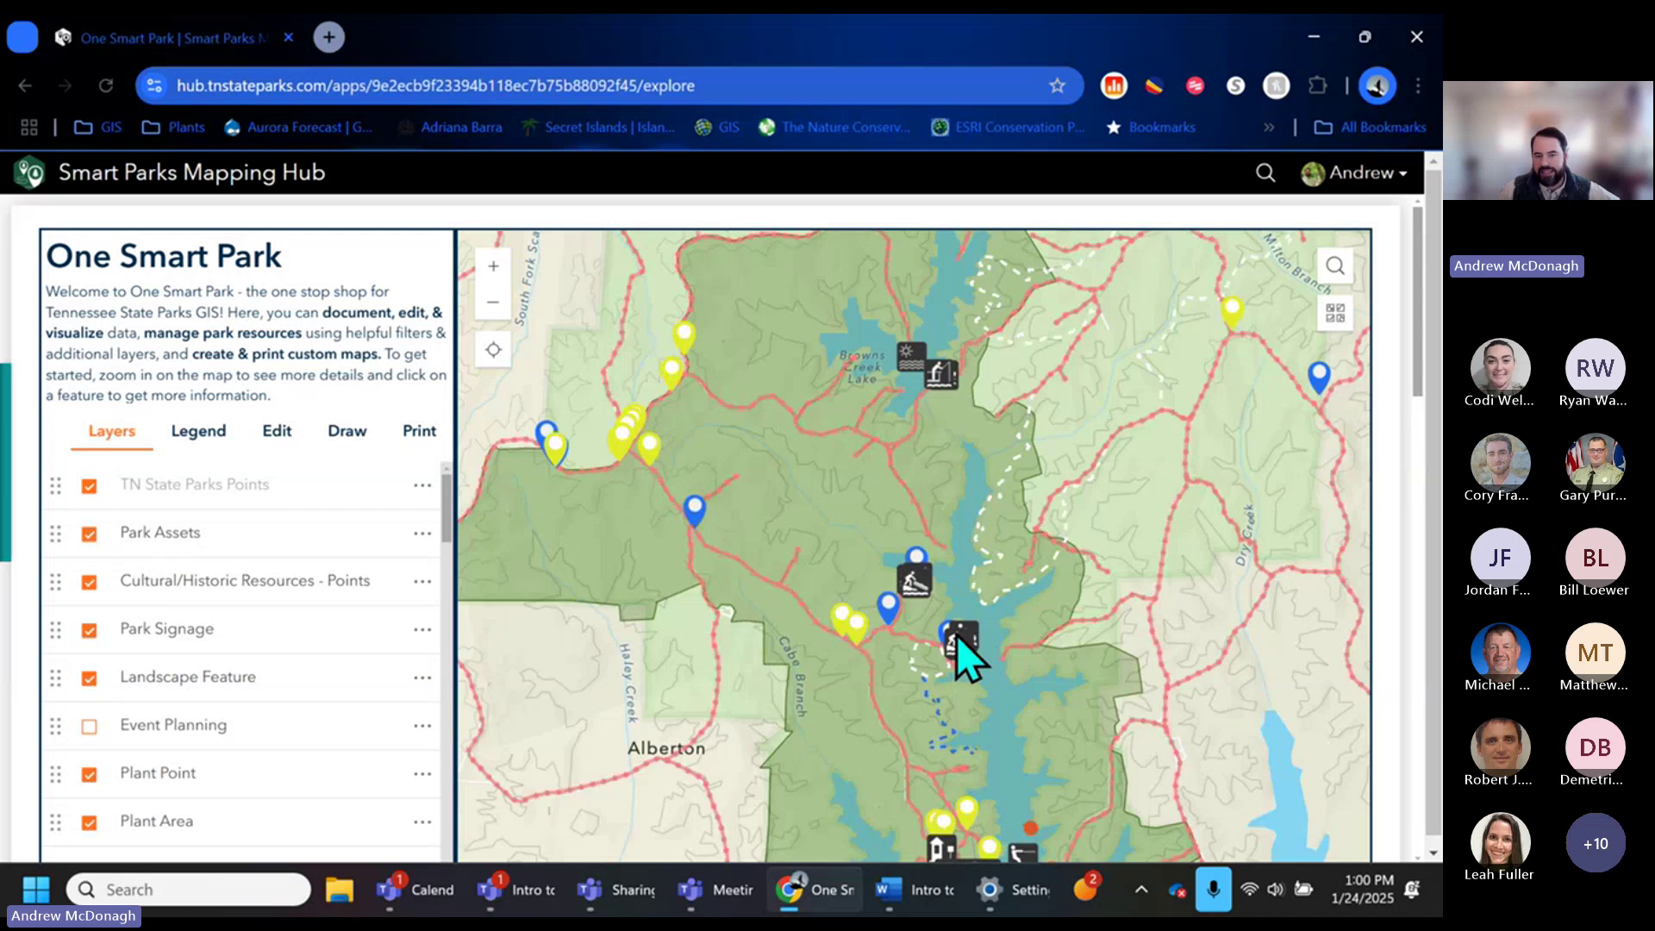
{"action": "left_click_drag", "start_coordinate": [66, 549], "coordinate": [184, 627]}
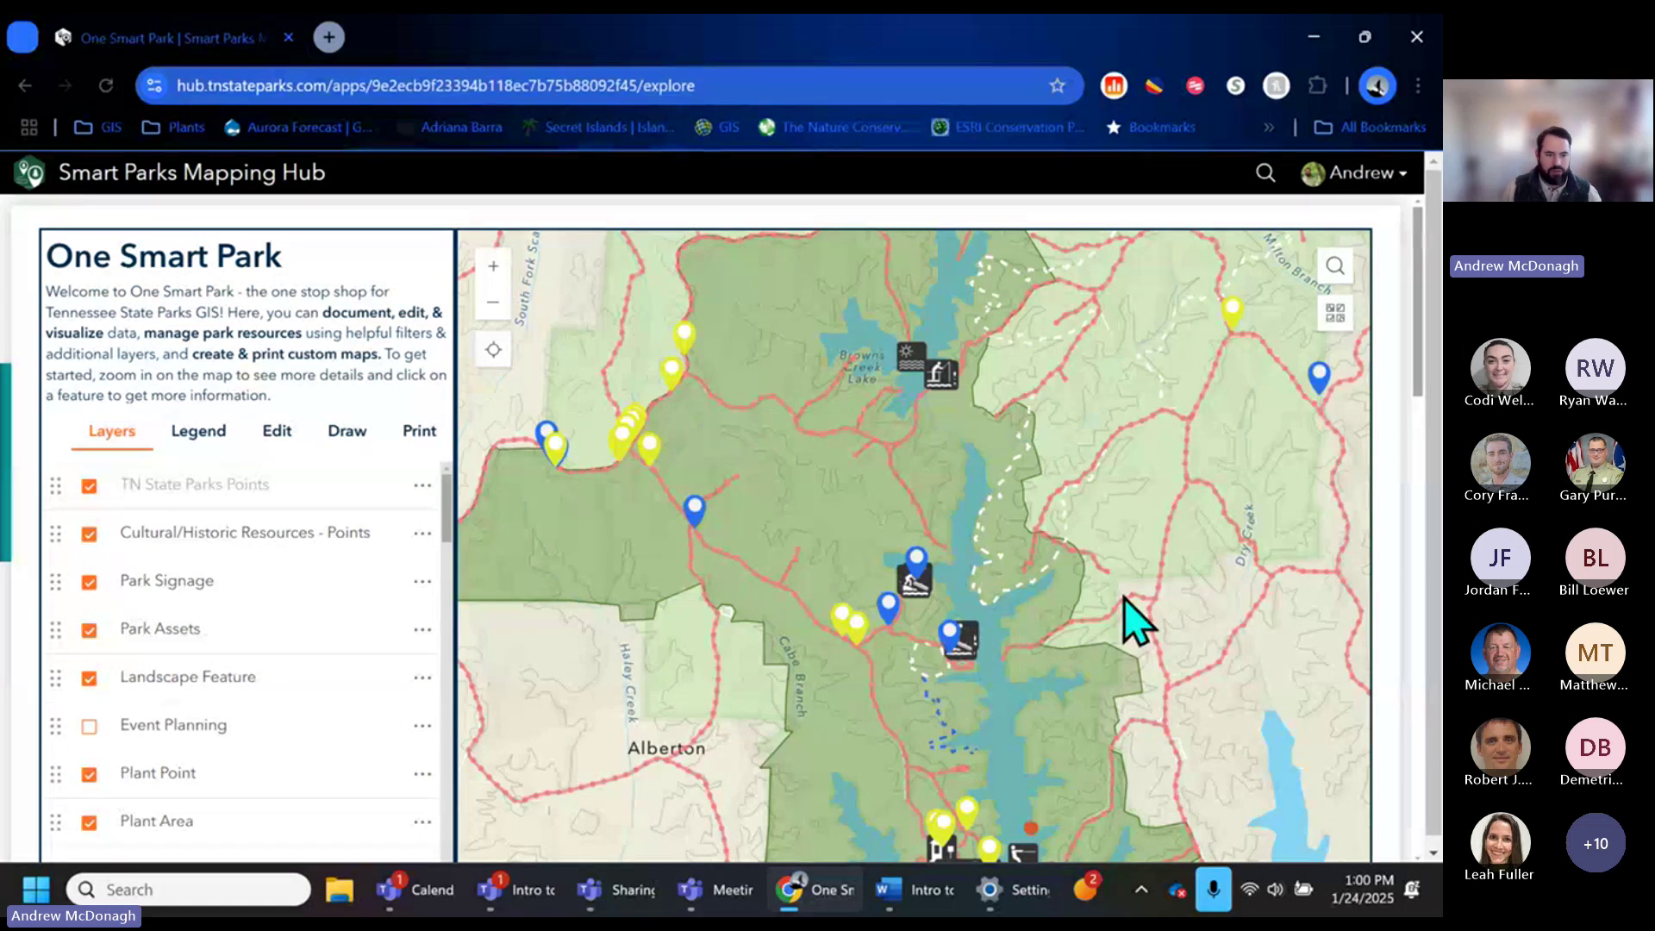
Decrease the transparency of the Park Signage layer and turn off its visibility.
{"action": "left_click", "coordinate": [422, 581]}
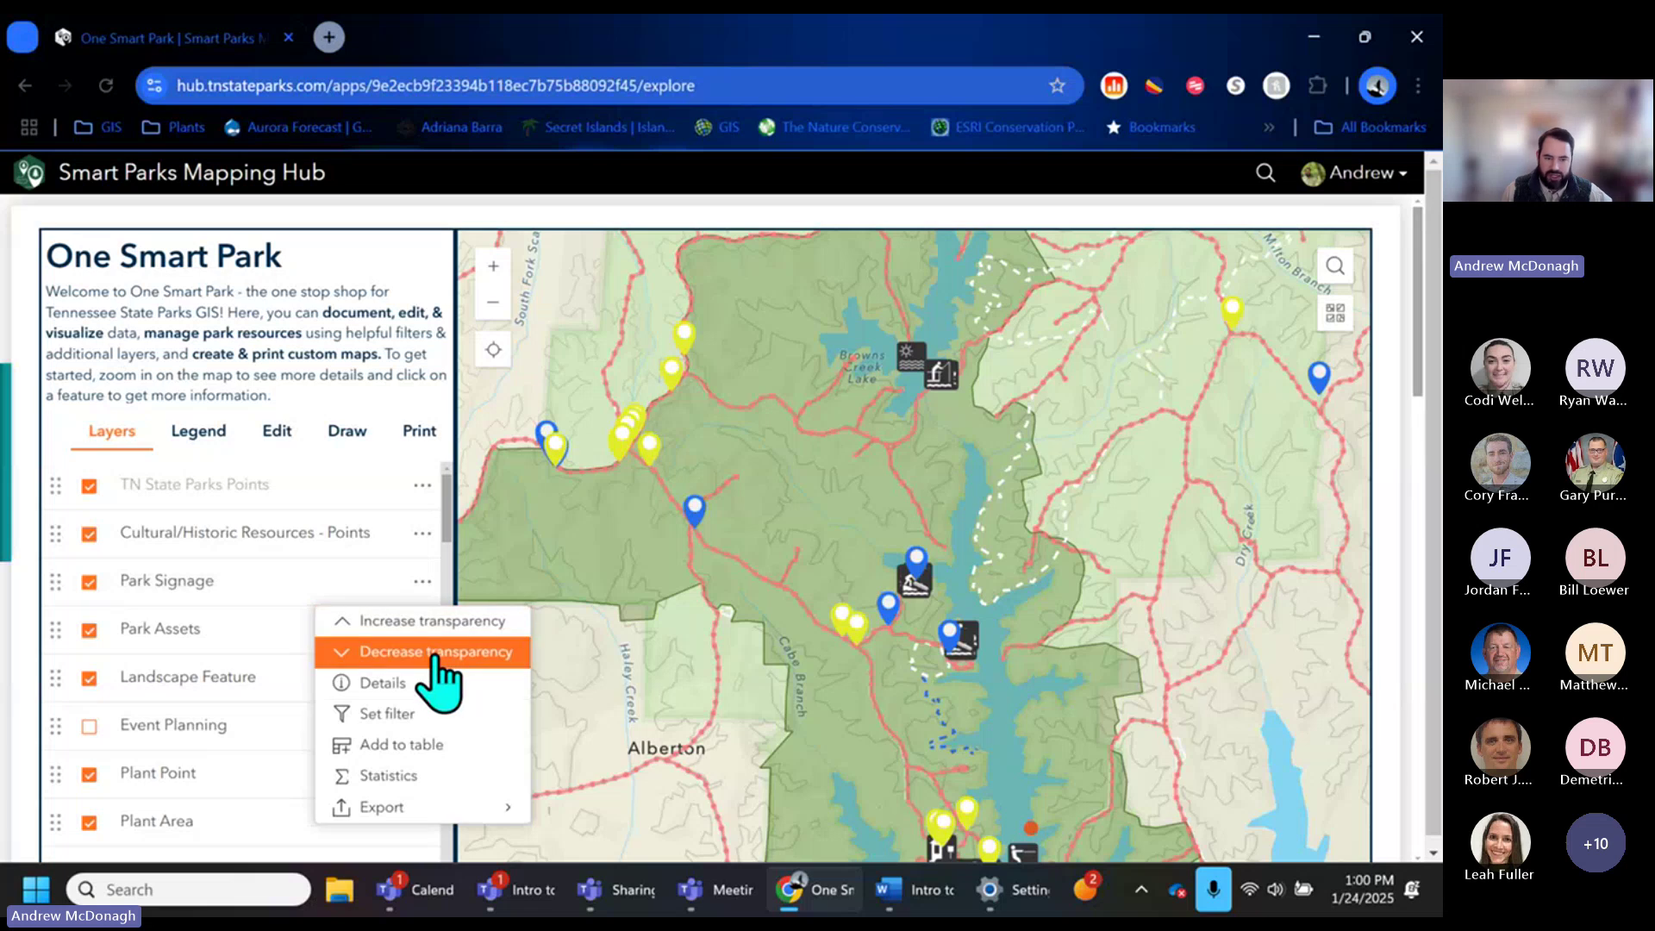
{"action": "left_click", "coordinate": [438, 653]}
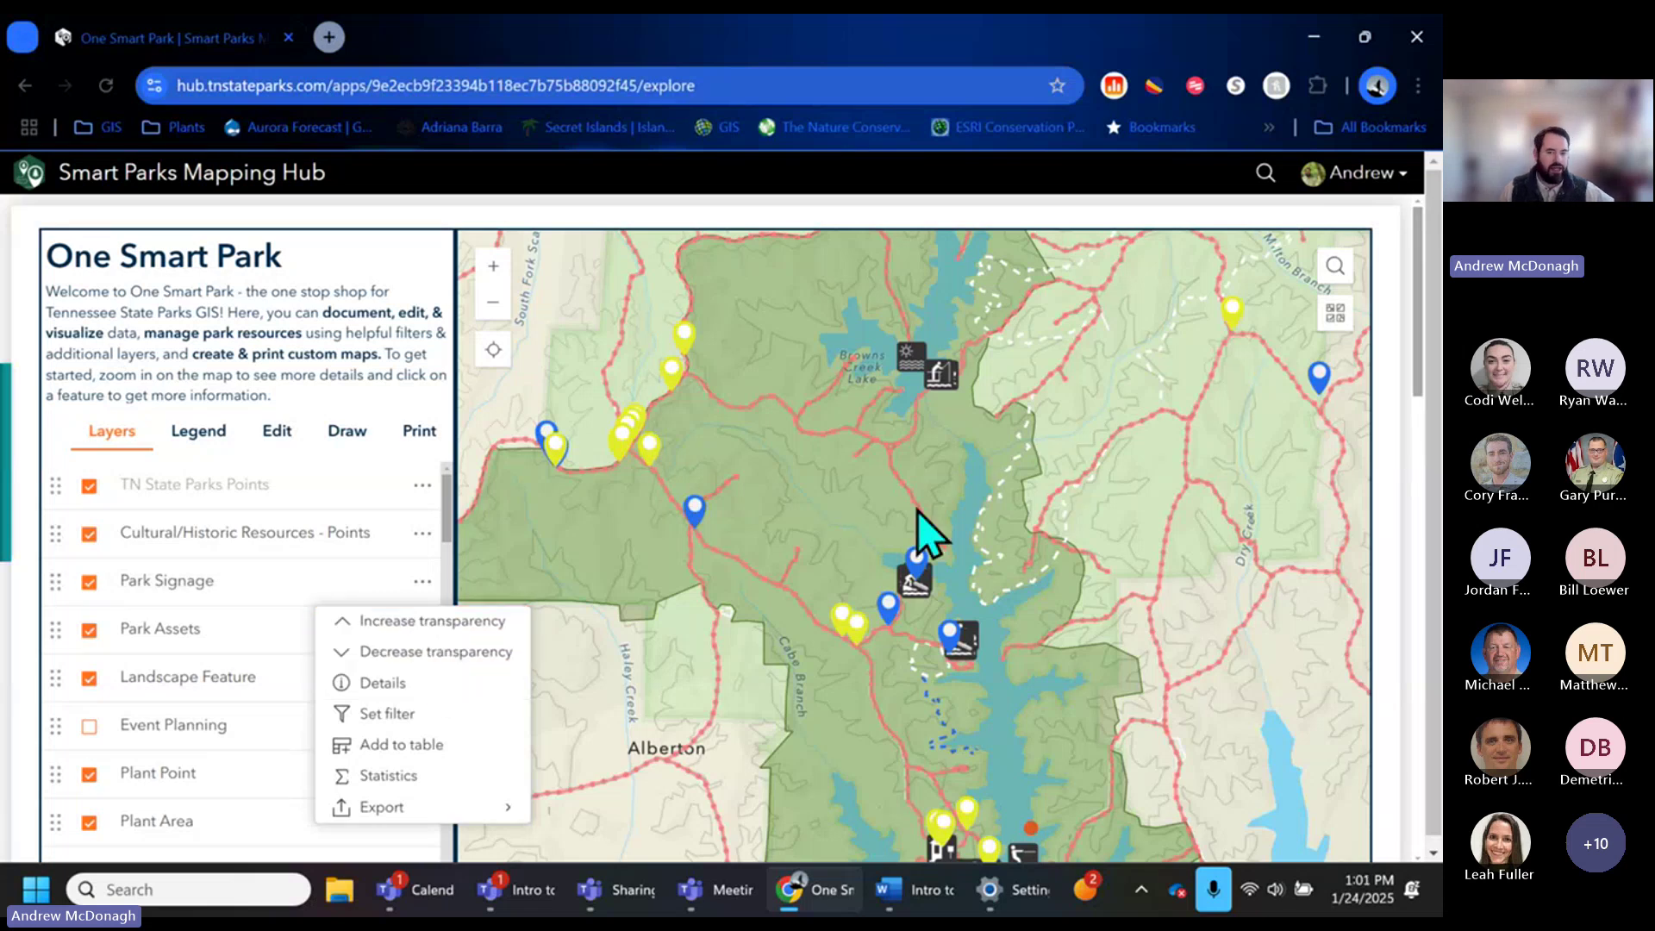
{"action": "left_click", "coordinate": [229, 593]}
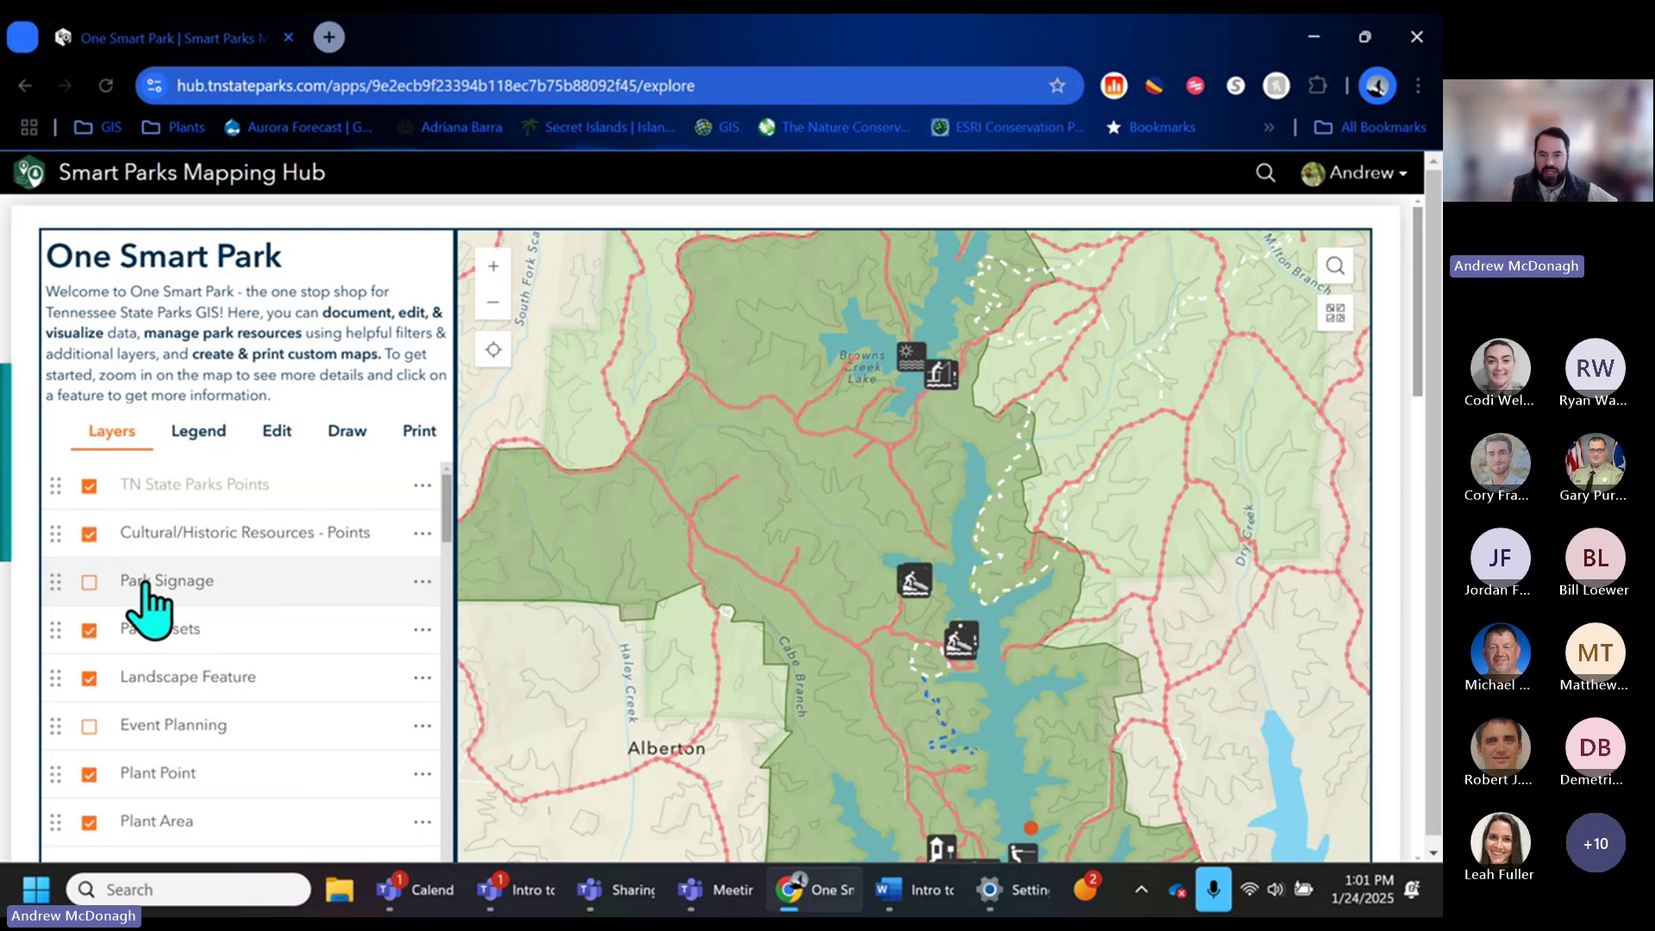
Turn the Park Signage layer back on and review its available layer options.
{"action": "left_click", "coordinate": [144, 584]}
{"action": "left_click", "coordinate": [422, 581]}
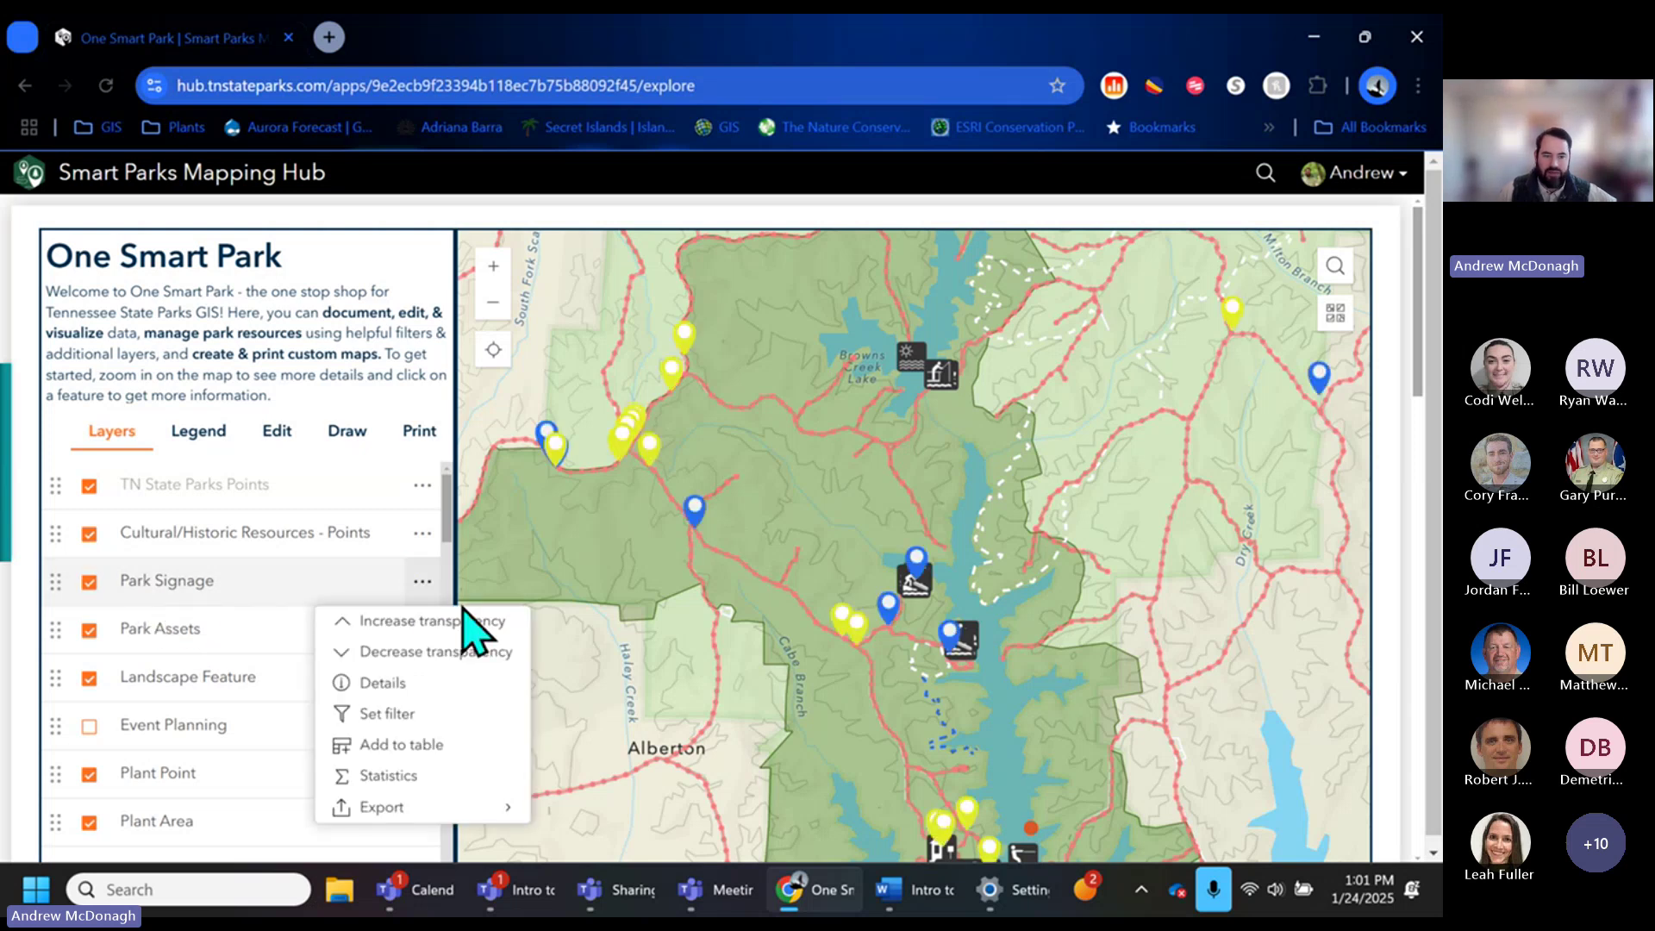
{"action": "left_click", "coordinate": [423, 583]}
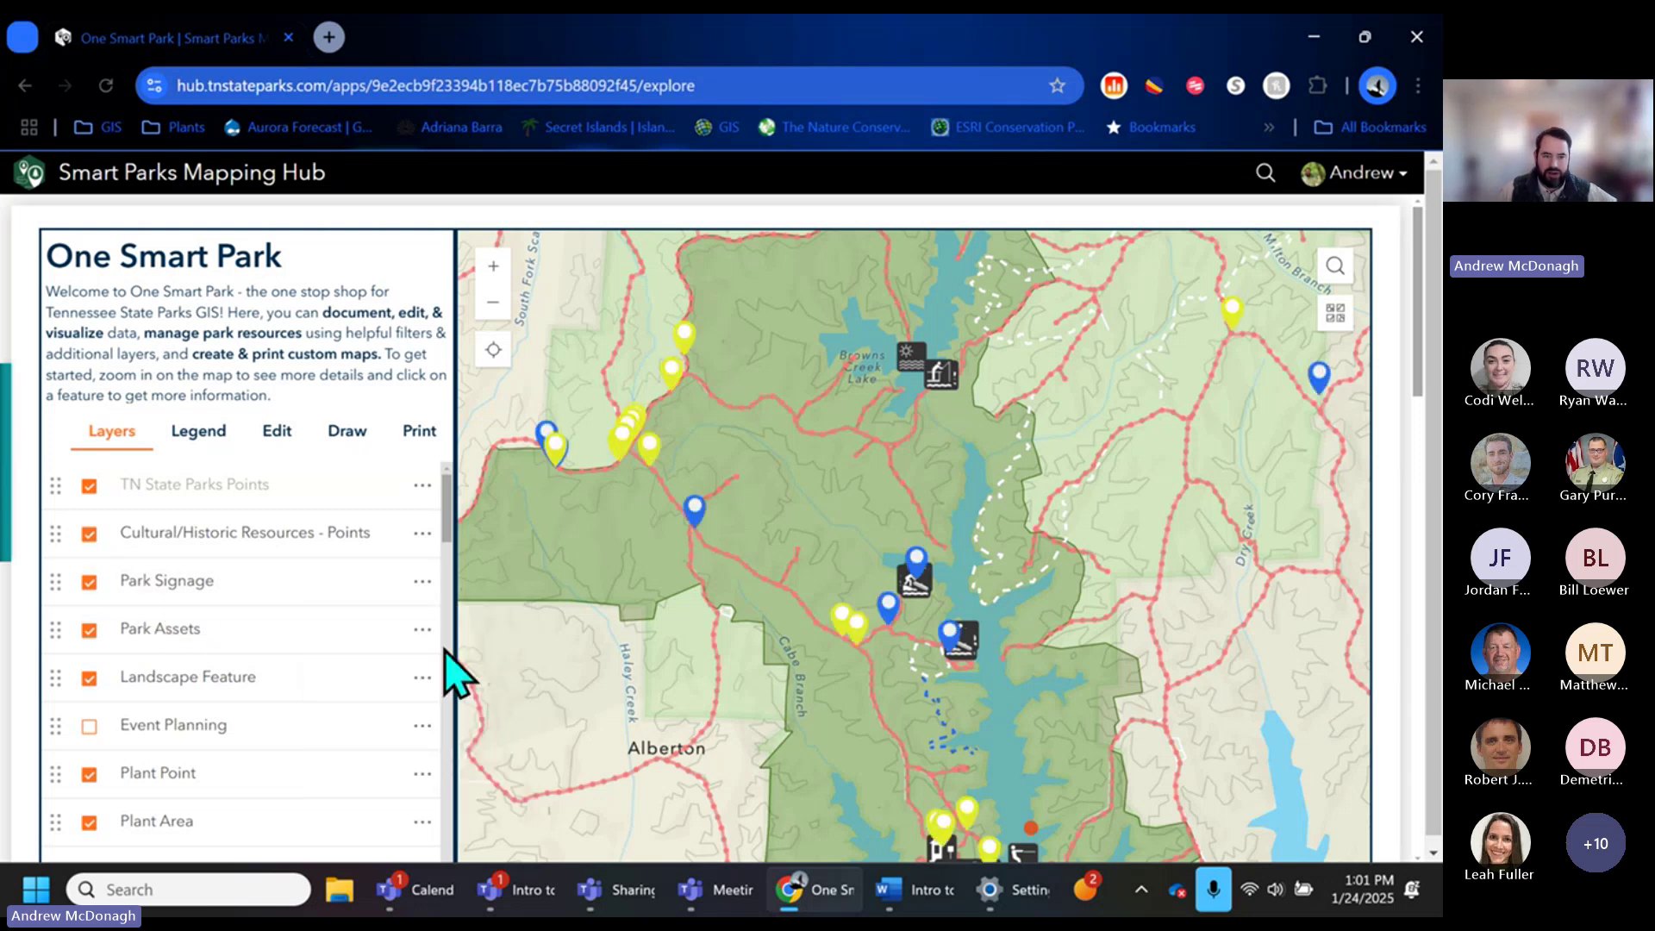
{"action": "left_click", "coordinate": [423, 585]}
{"action": "left_click", "coordinate": [434, 654]}
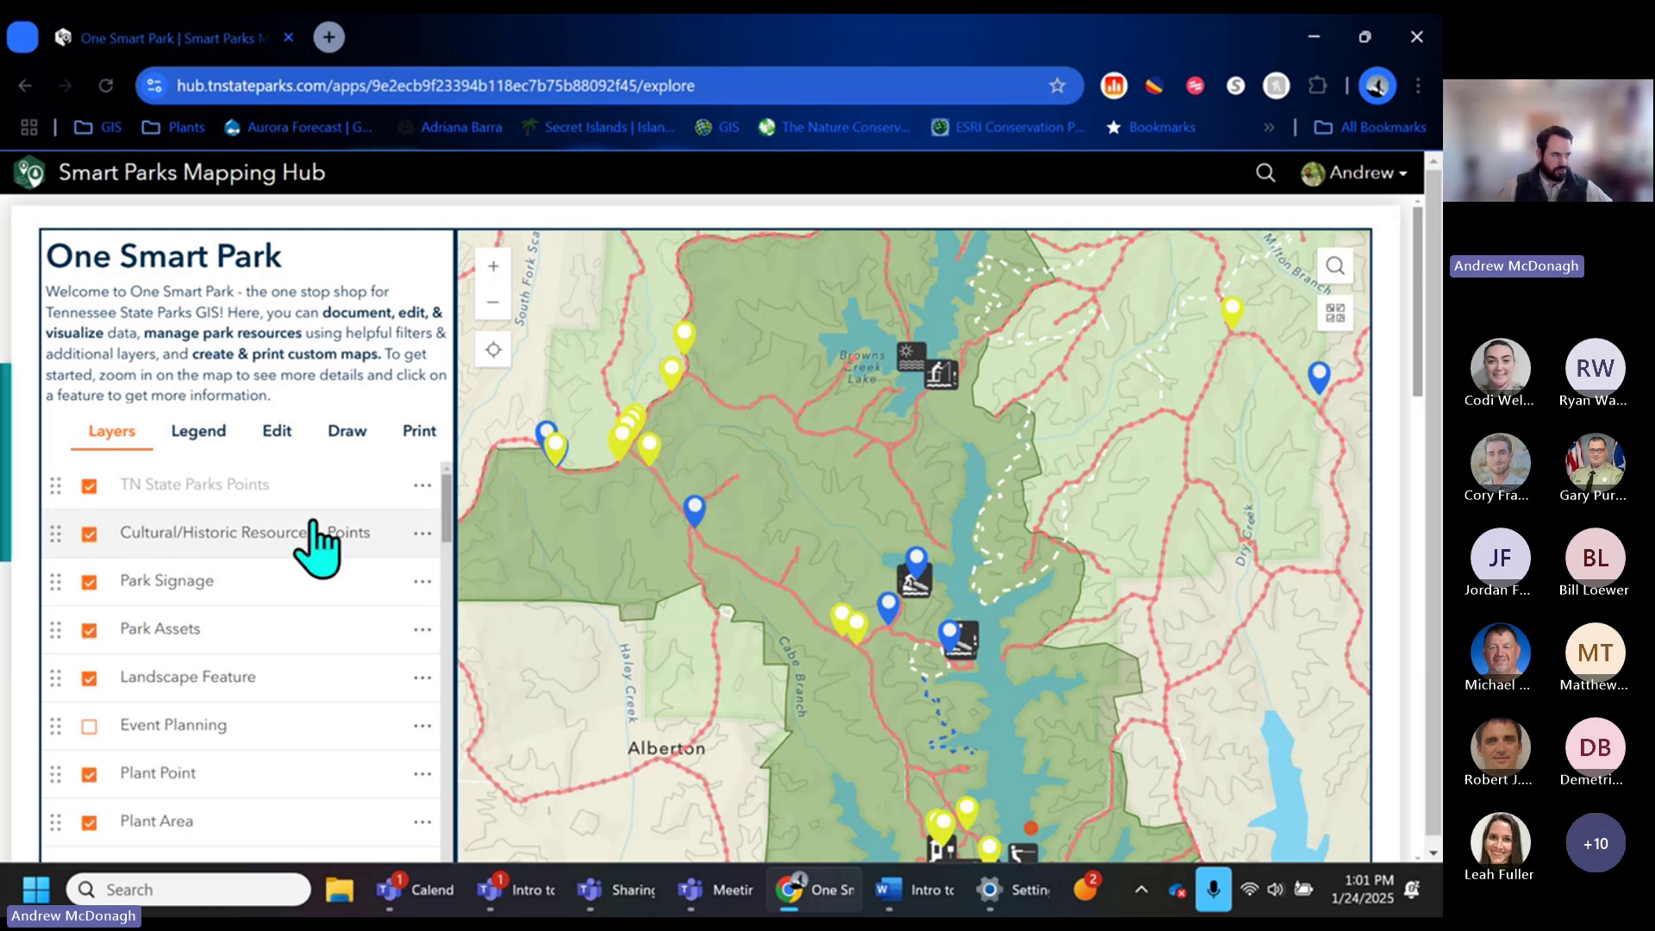
Examine the park assets around Laurel Creek in Savage Gulf State Natural Area on the map.
{"action": "scroll", "coordinate": [529, 431], "scroll_direction": "down", "scroll_amount": 2}
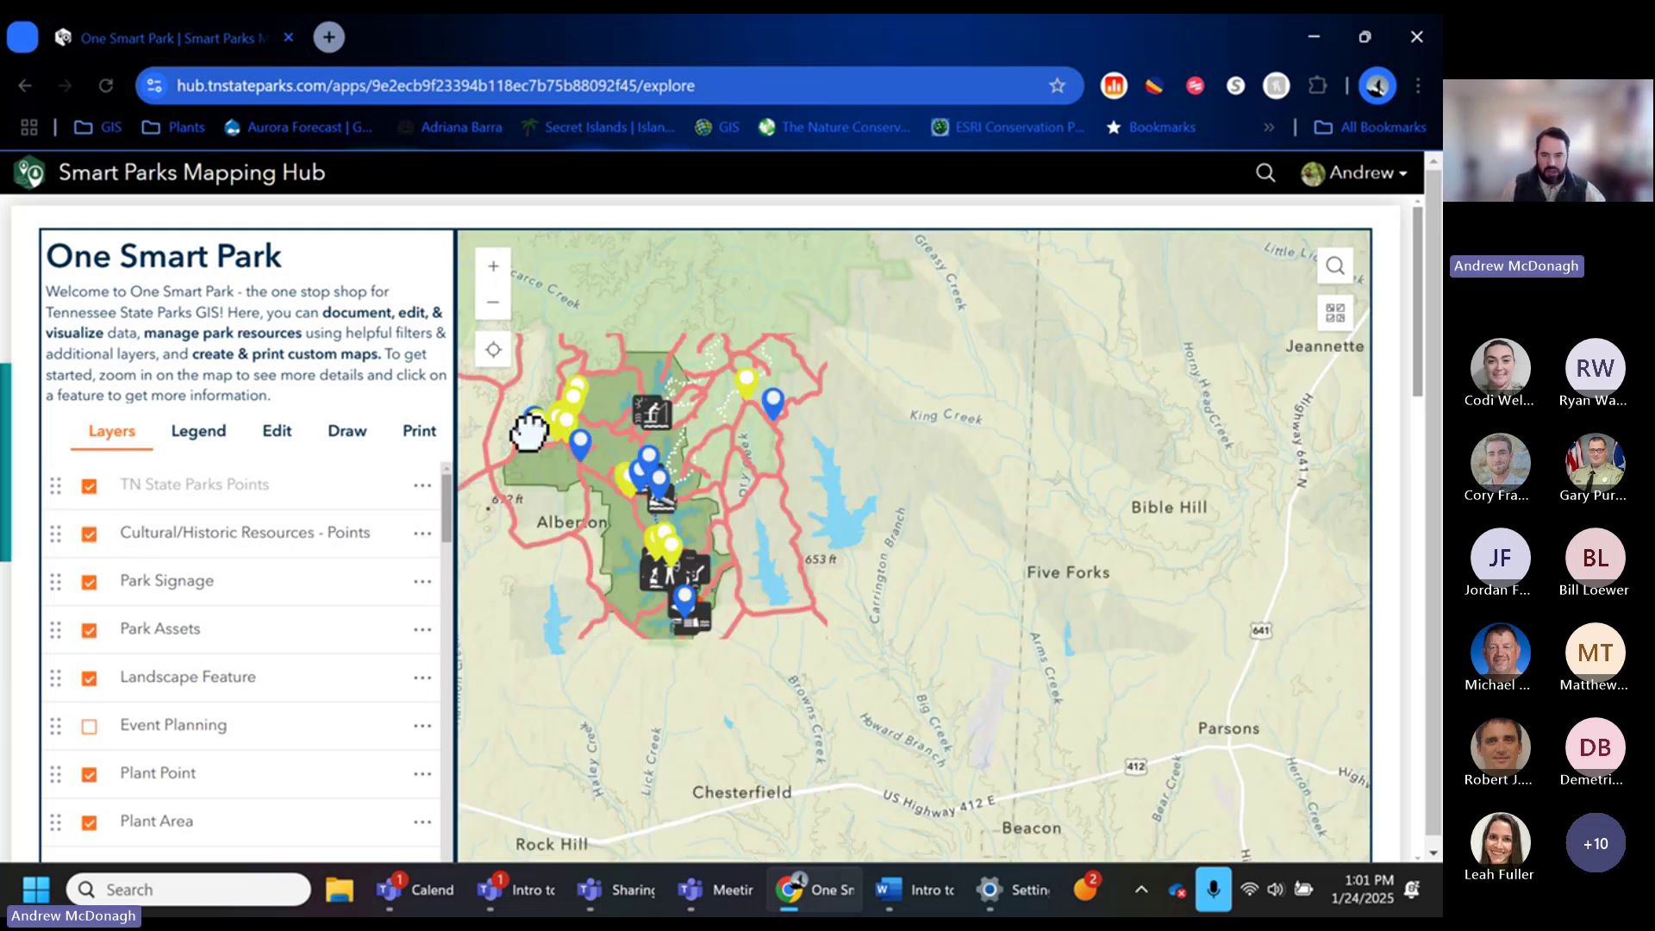
{"action": "scroll", "coordinate": [529, 432], "scroll_direction": "down", "scroll_amount": 2}
{"action": "left_click_drag", "start_coordinate": [1046, 546], "coordinate": [687, 552]}
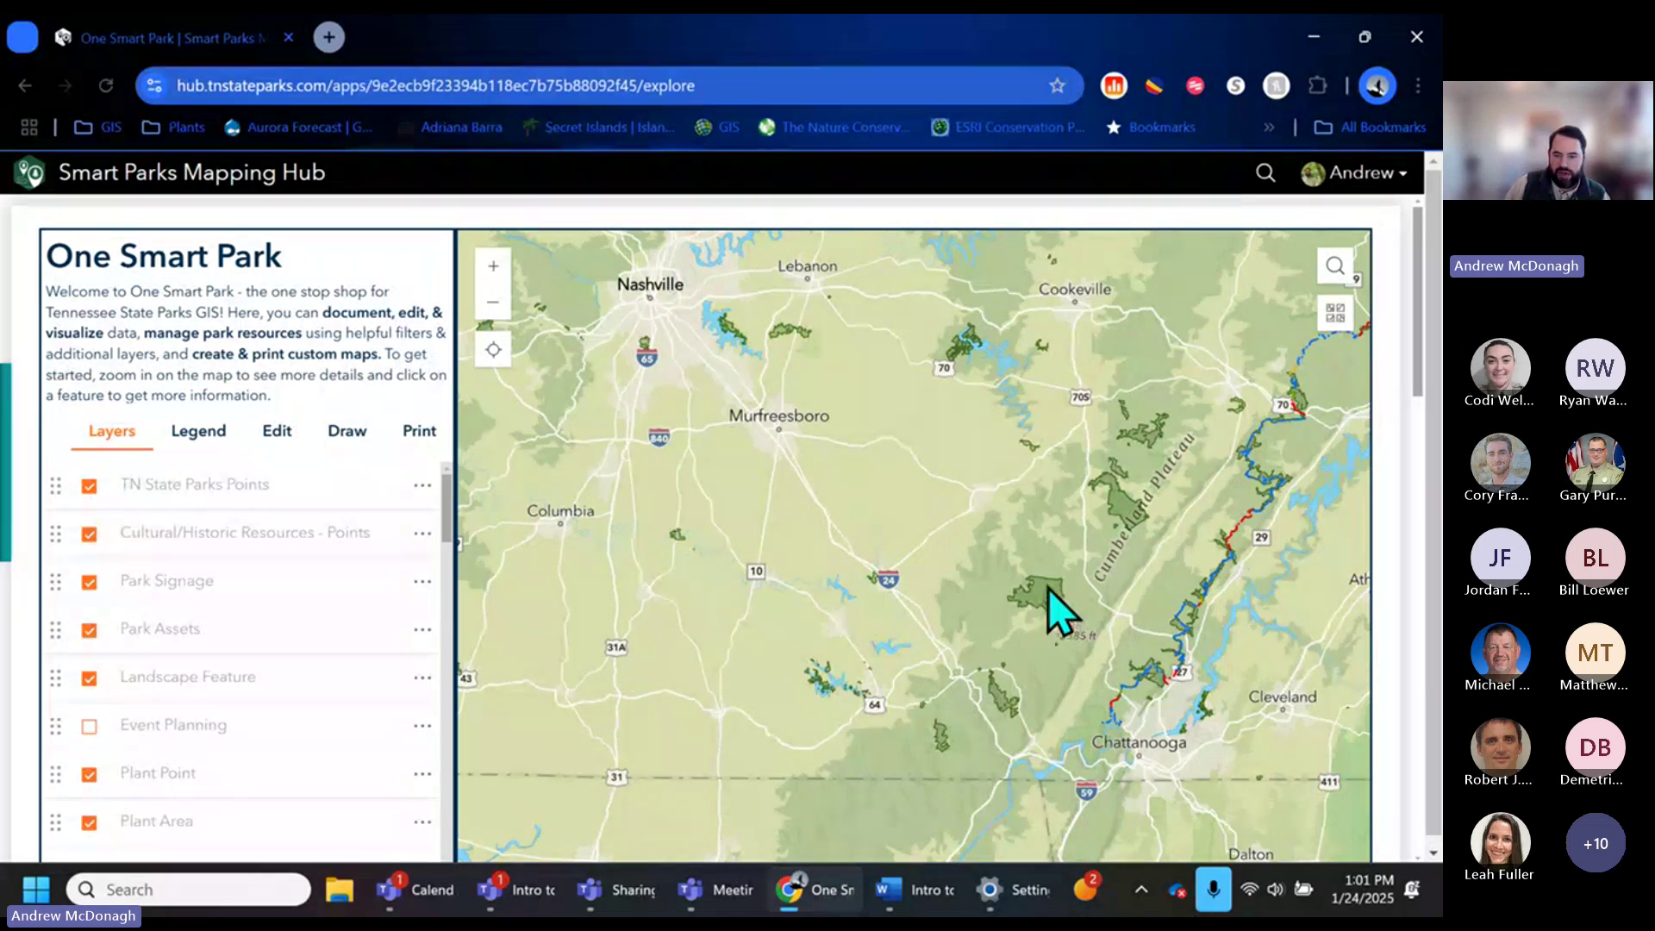
{"action": "scroll", "coordinate": [1048, 595], "scroll_direction": "up", "scroll_amount": 5}
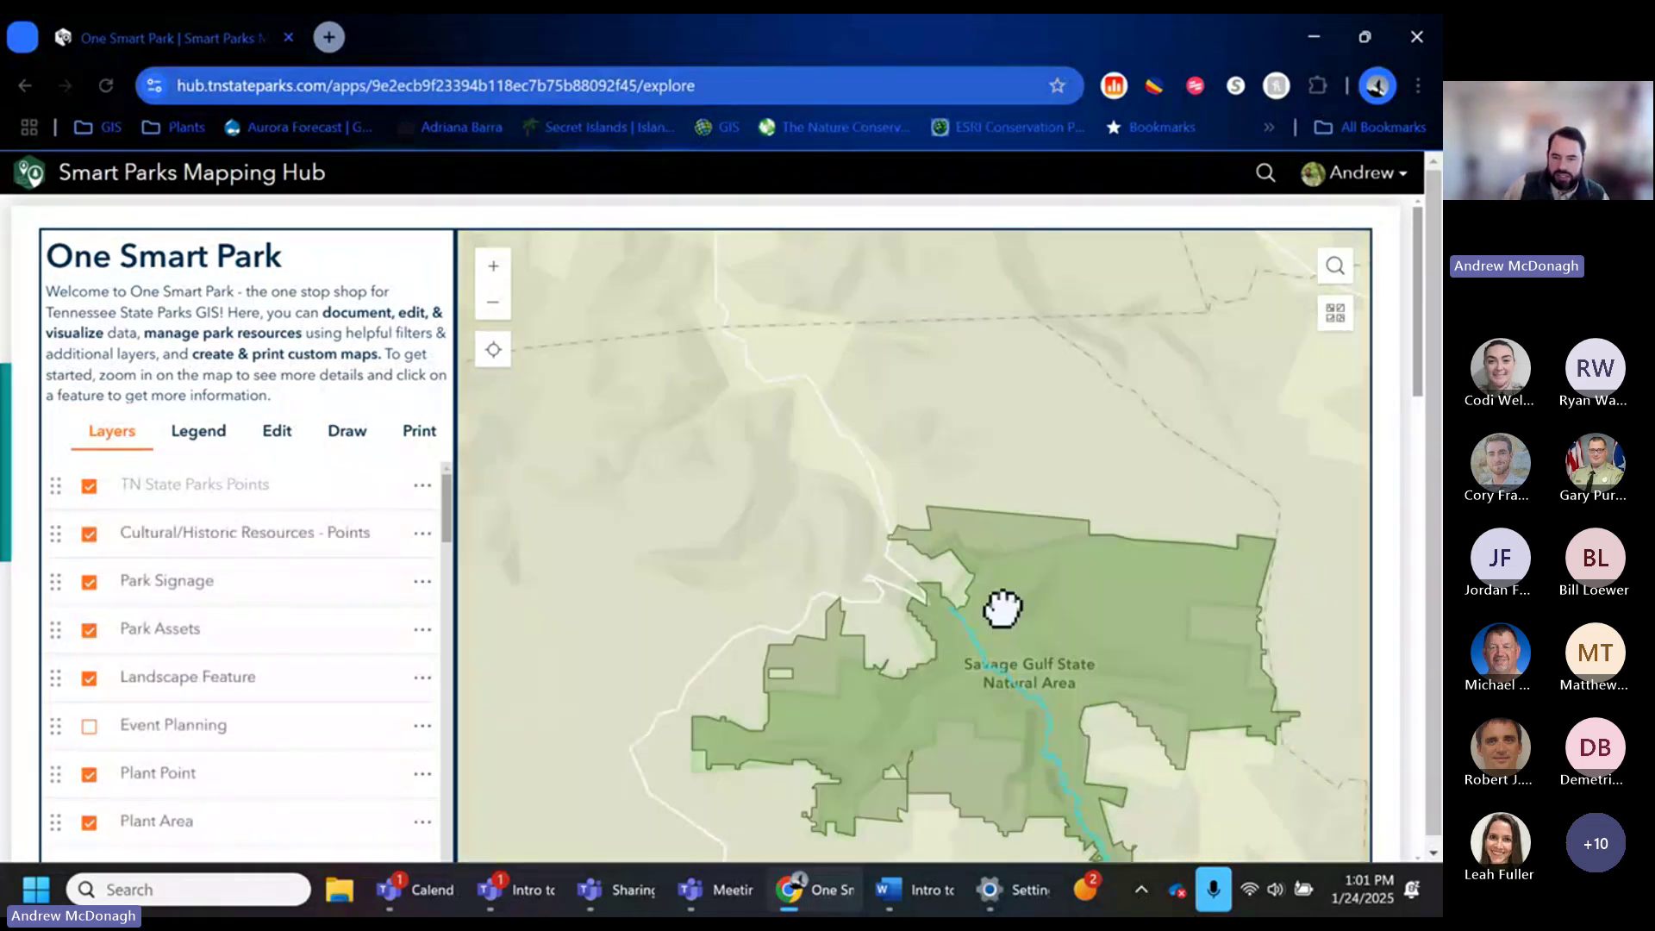
{"action": "scroll", "coordinate": [872, 721], "scroll_direction": "up", "scroll_amount": 2}
{"action": "scroll", "coordinate": [753, 710], "scroll_direction": "up", "scroll_amount": 2}
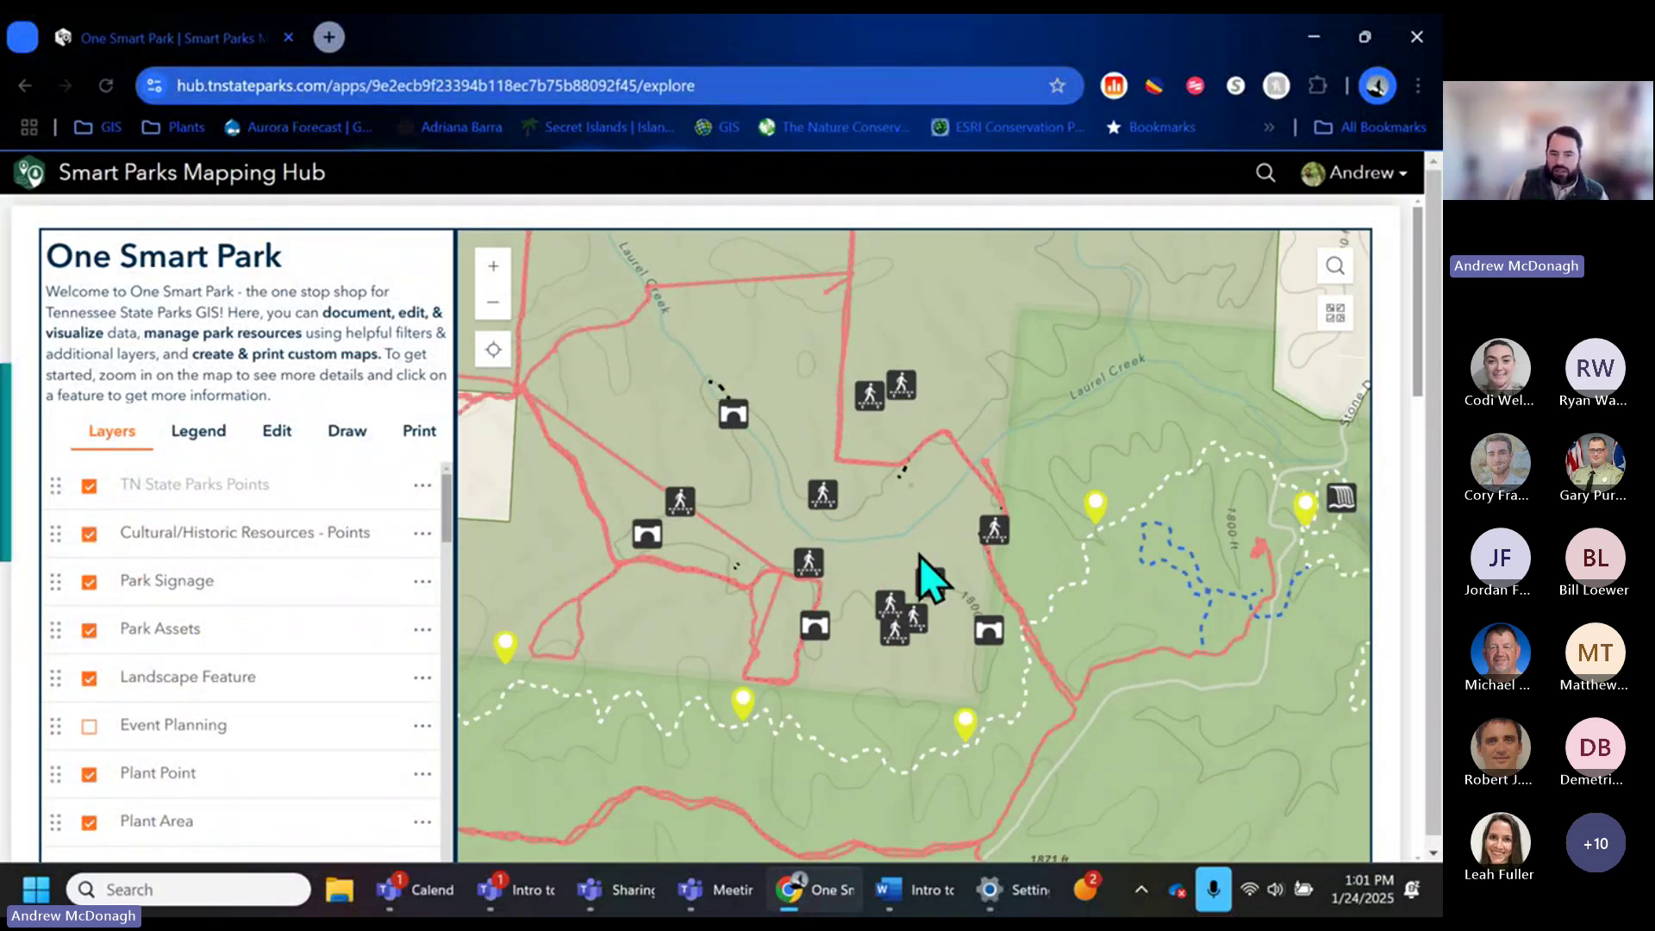
{"action": "scroll", "coordinate": [897, 658], "scroll_direction": "up", "scroll_amount": 2}
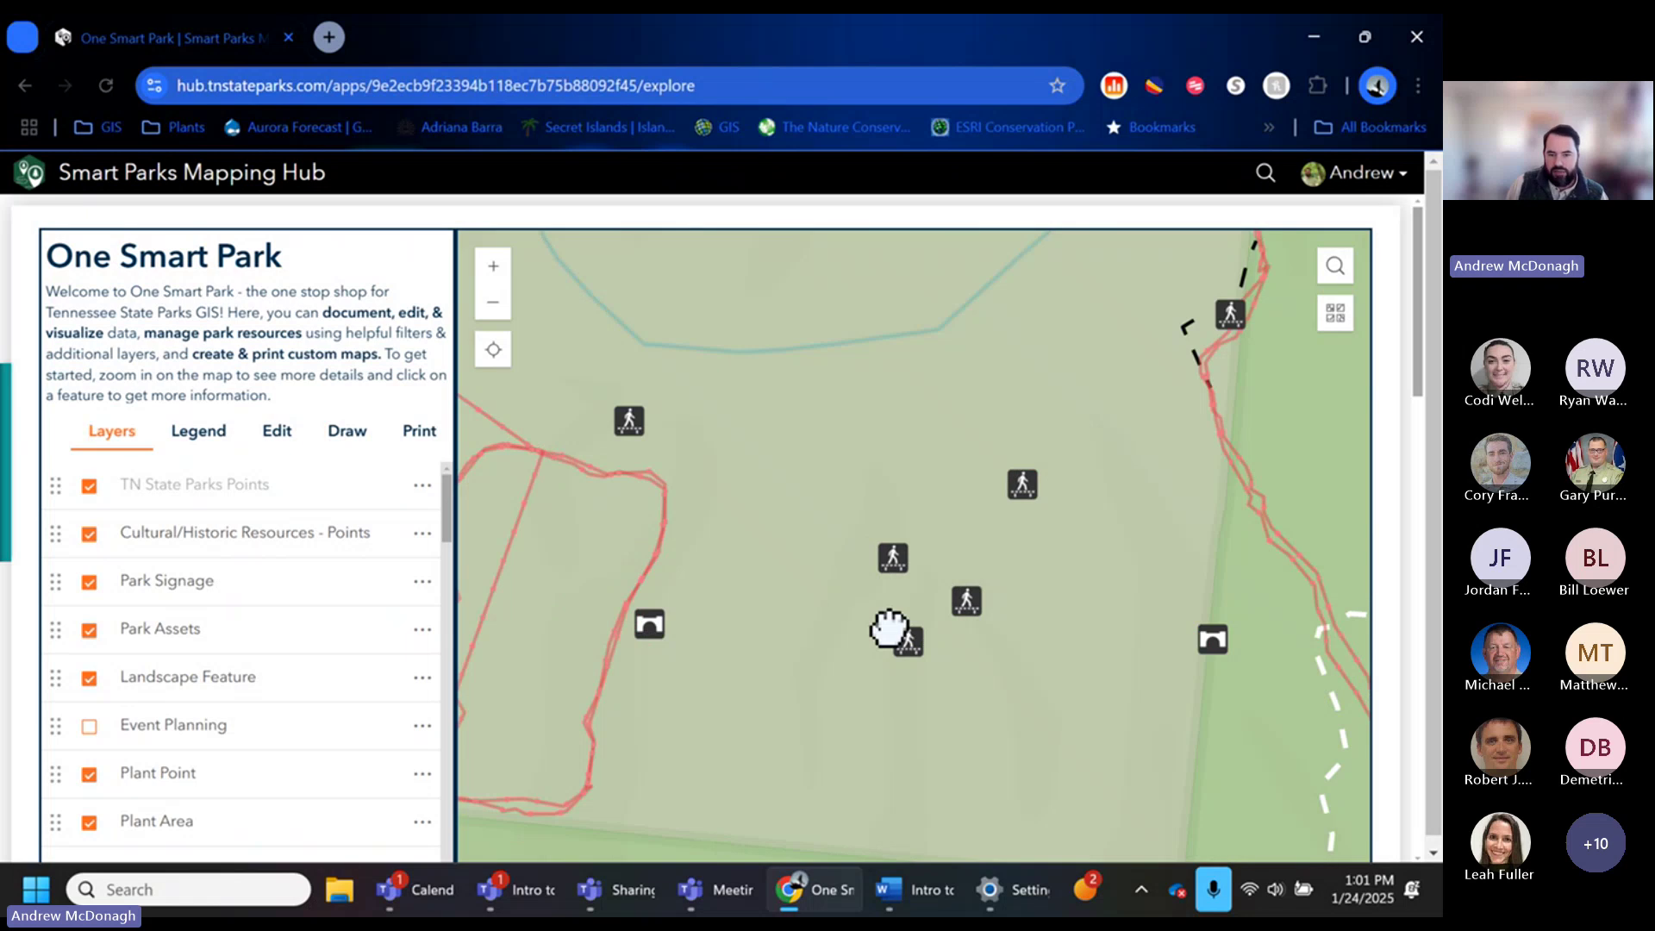
{"action": "left_click_drag", "start_coordinate": [816, 660], "coordinate": [828, 730]}
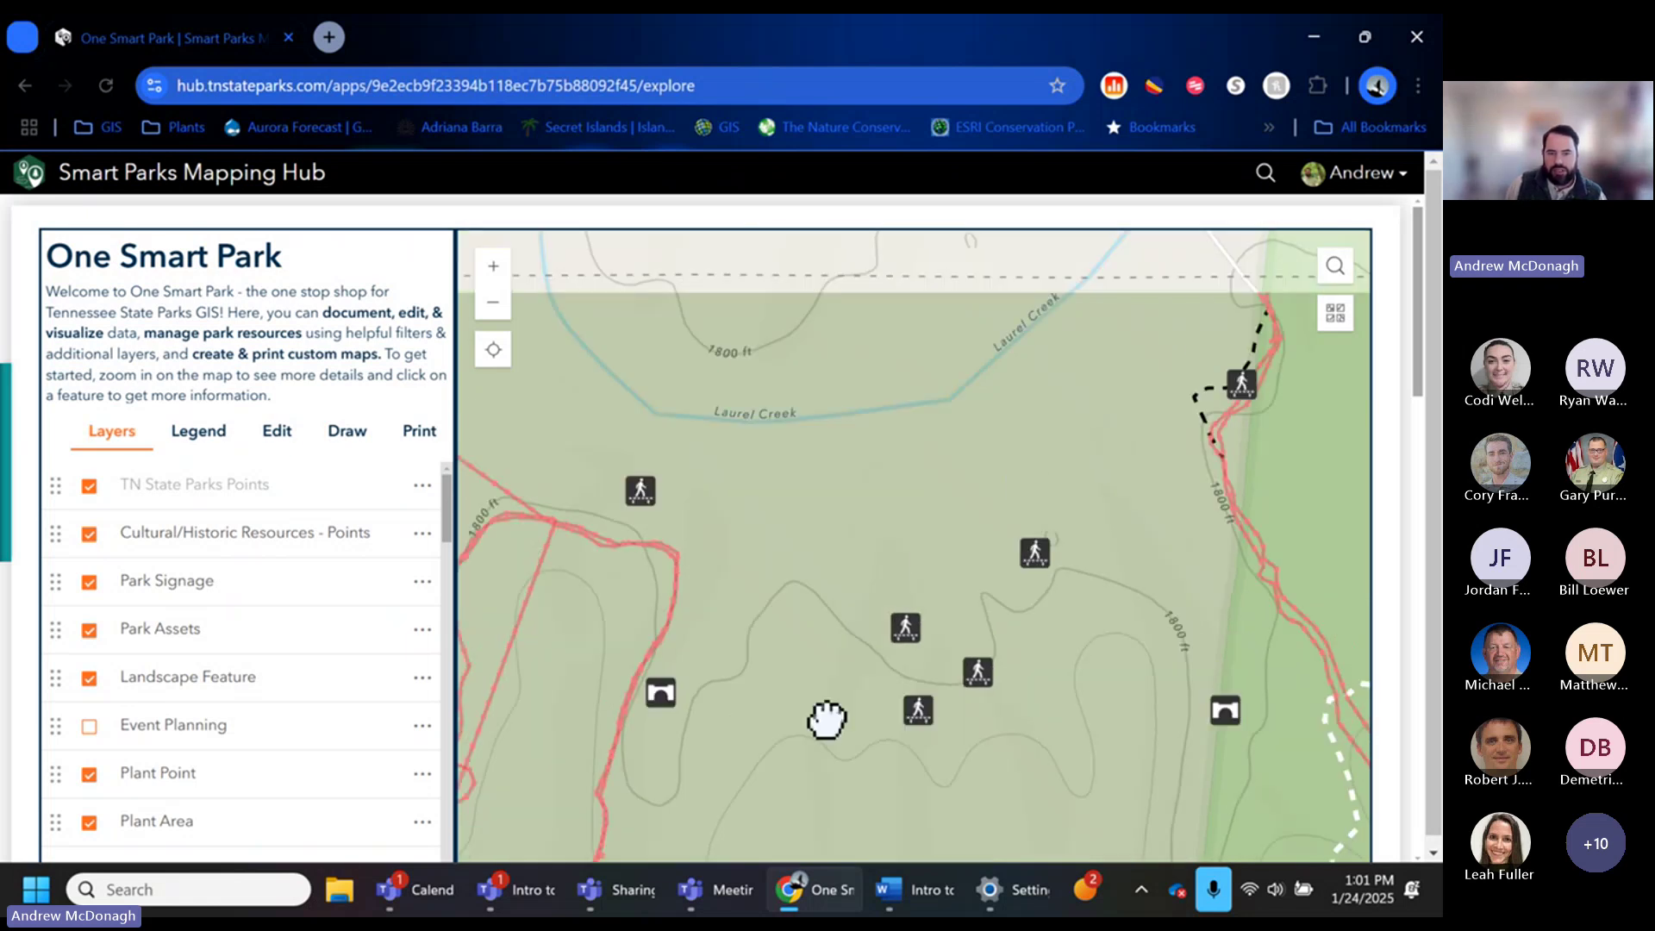
Read the details of the black dashed Three Forks Lake trail beside Laurel Creek and close them.
{"action": "left_click", "coordinate": [905, 634]}
{"action": "scroll", "coordinate": [1090, 450], "scroll_direction": "down", "scroll_amount": 1}
{"action": "left_click_drag", "start_coordinate": [1086, 447], "coordinate": [1086, 569]}
{"action": "left_click", "coordinate": [1068, 304]}
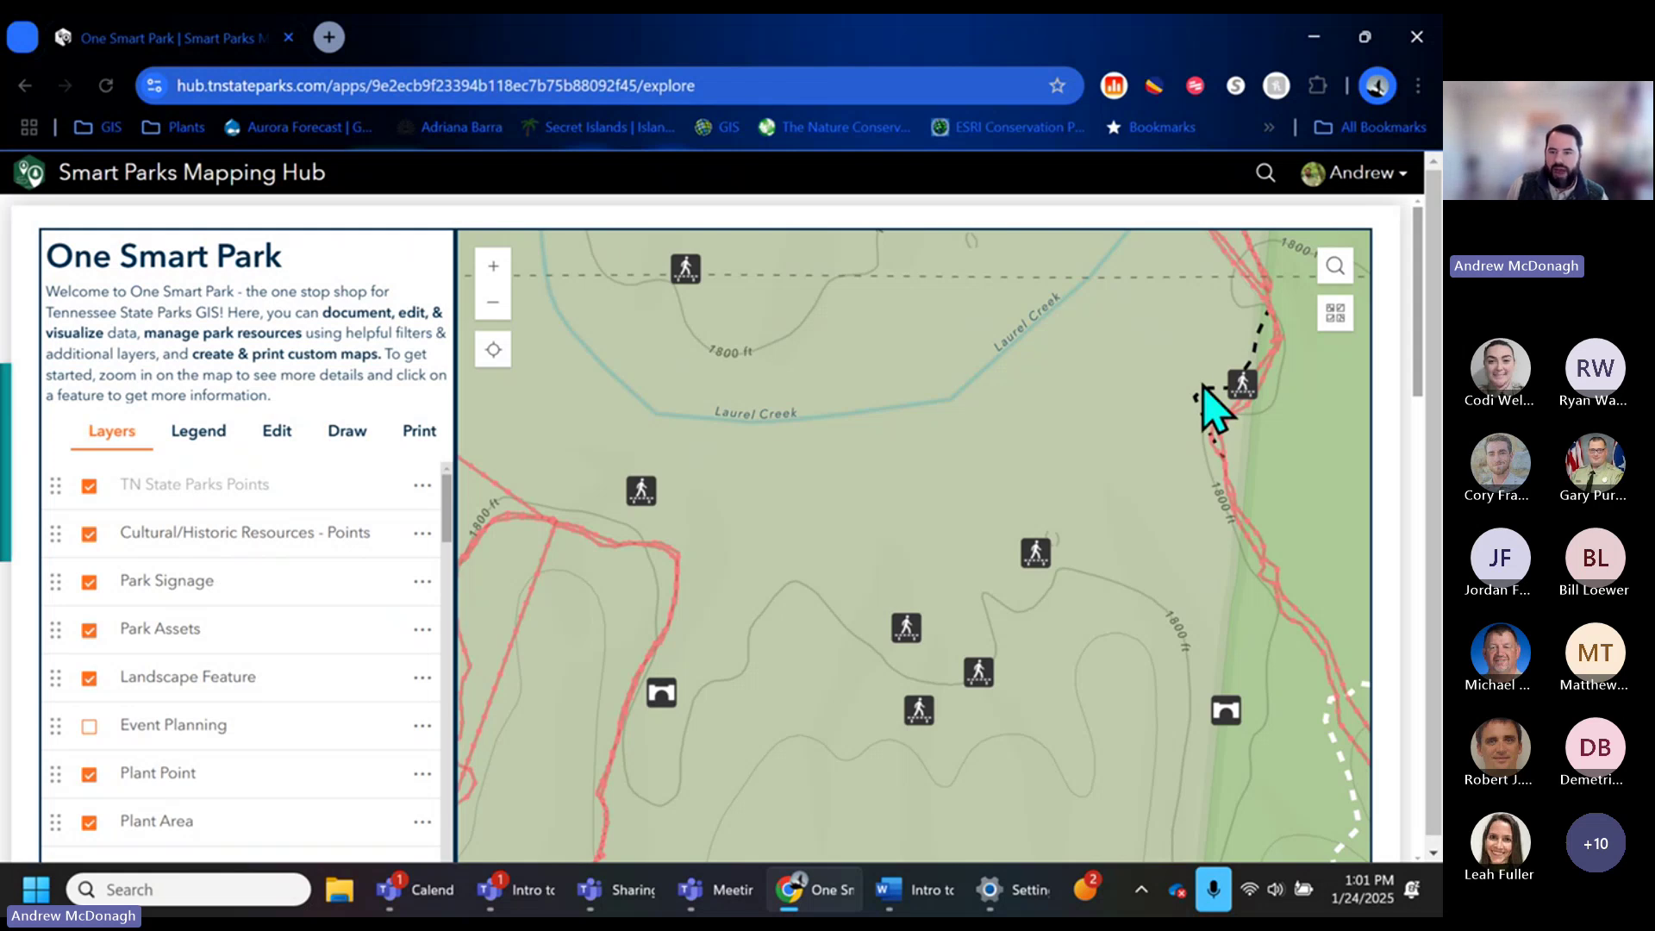
{"action": "left_click", "coordinate": [1208, 393]}
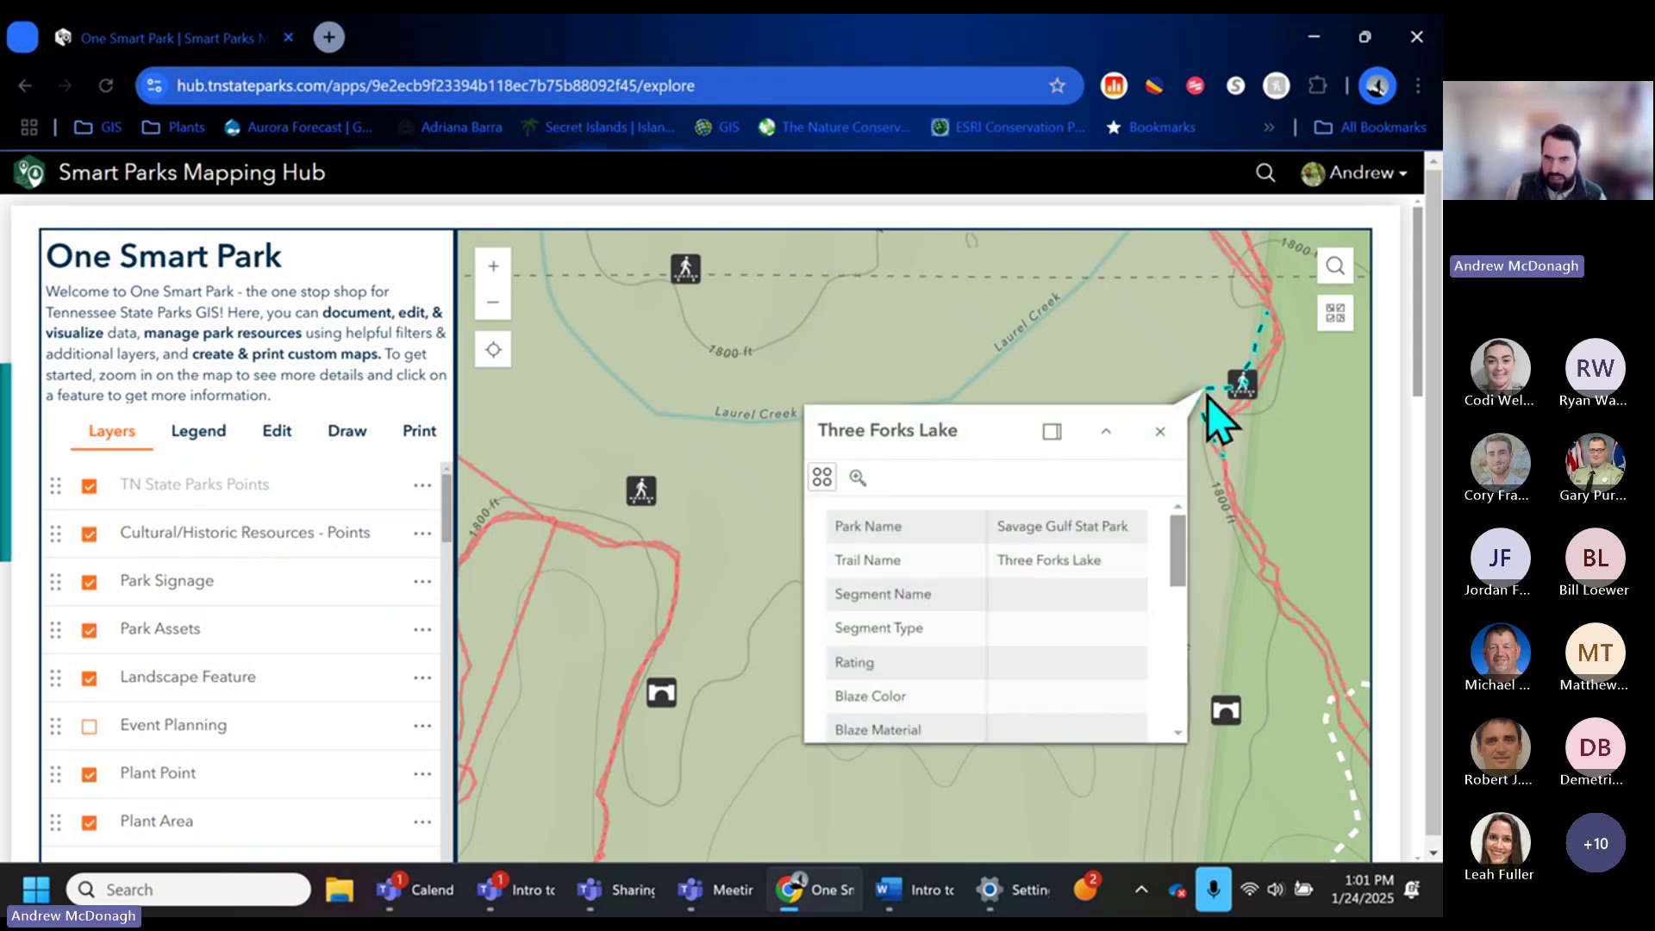
{"action": "mouse_move", "coordinate": [1182, 561]}
{"action": "left_mouse_down"}
{"action": "mouse_move", "coordinate": [1180, 675]}
{"action": "mouse_move", "coordinate": [1188, 539]}
{"action": "left_mouse_up"}
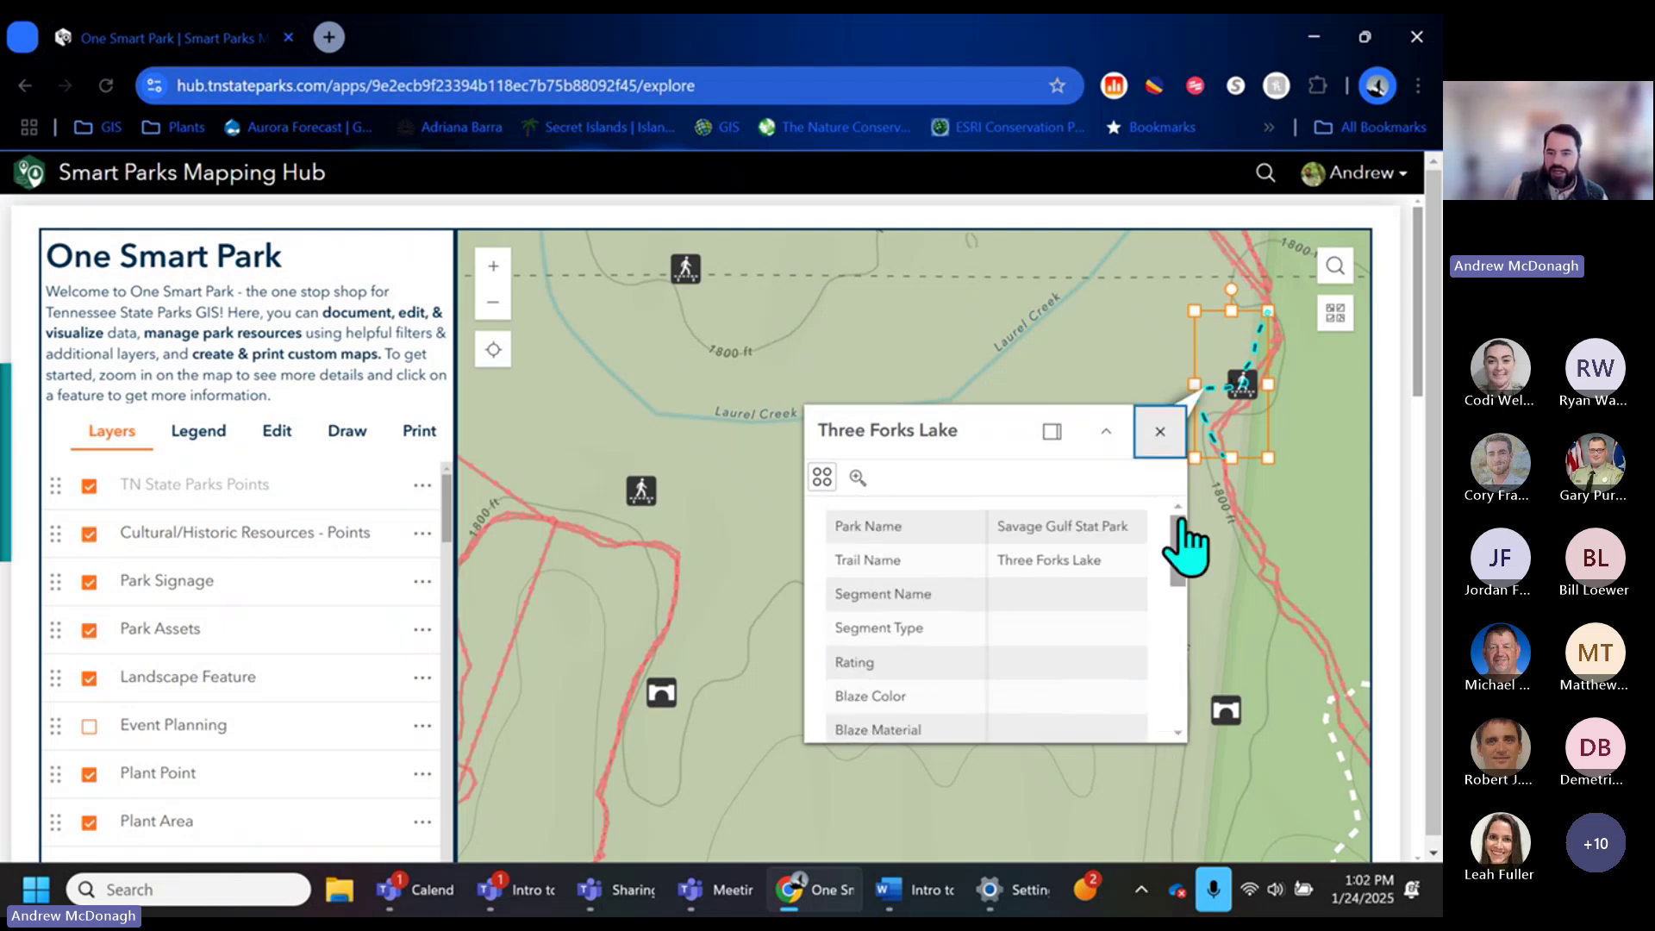
{"action": "left_click", "coordinate": [1219, 499]}
{"action": "scroll", "coordinate": [1047, 591], "scroll_direction": "up", "scroll_amount": 2}
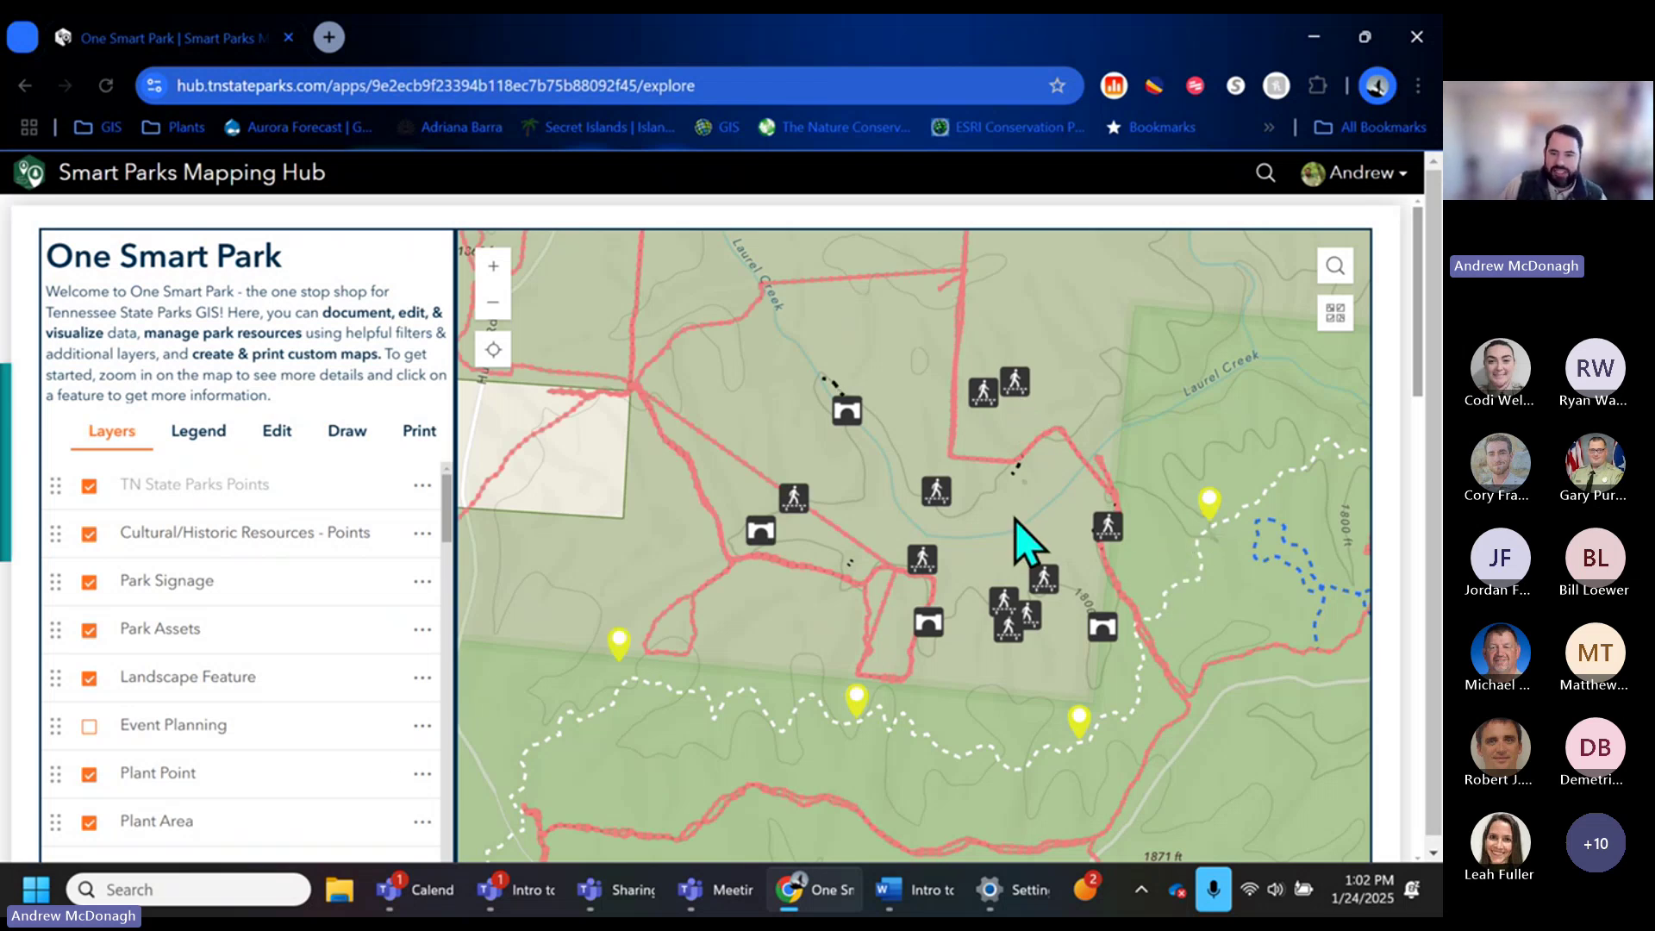
Turn on the World Imagery (Clarity) layer and inspect the lake and surrounding assets on the aerial imagery.
{"action": "left_click", "coordinate": [1335, 314]}
{"action": "left_click", "coordinate": [1334, 318]}
{"action": "left_click_drag", "start_coordinate": [450, 501], "coordinate": [445, 883]}
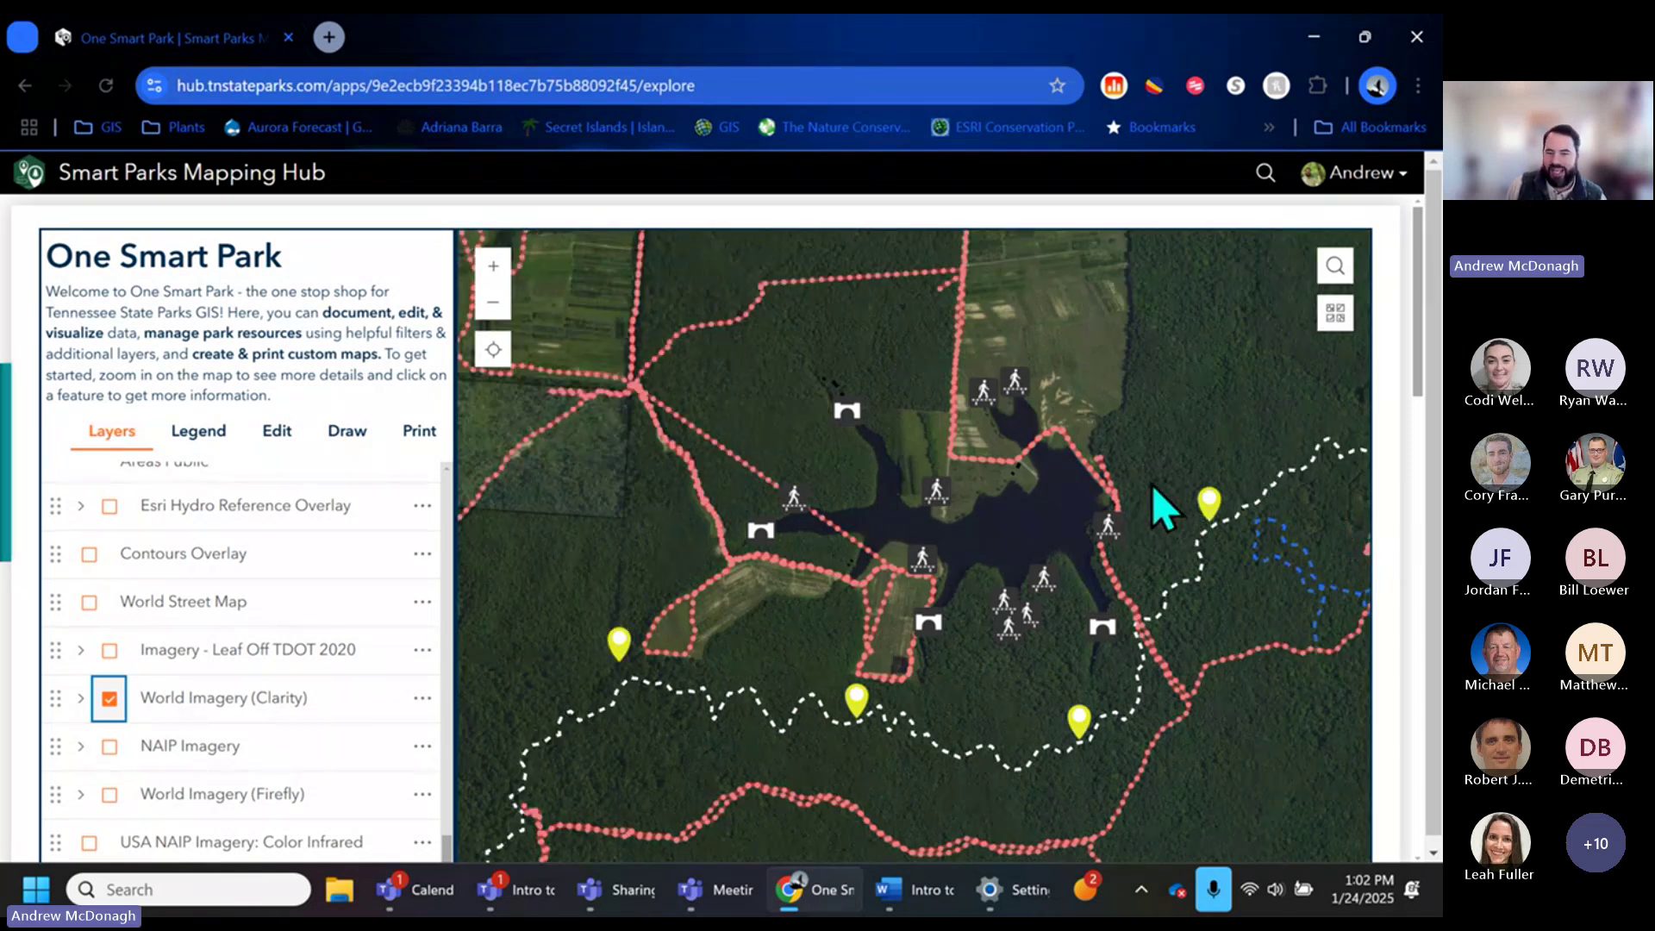
{"action": "left_click_drag", "start_coordinate": [1153, 485], "coordinate": [1053, 506]}
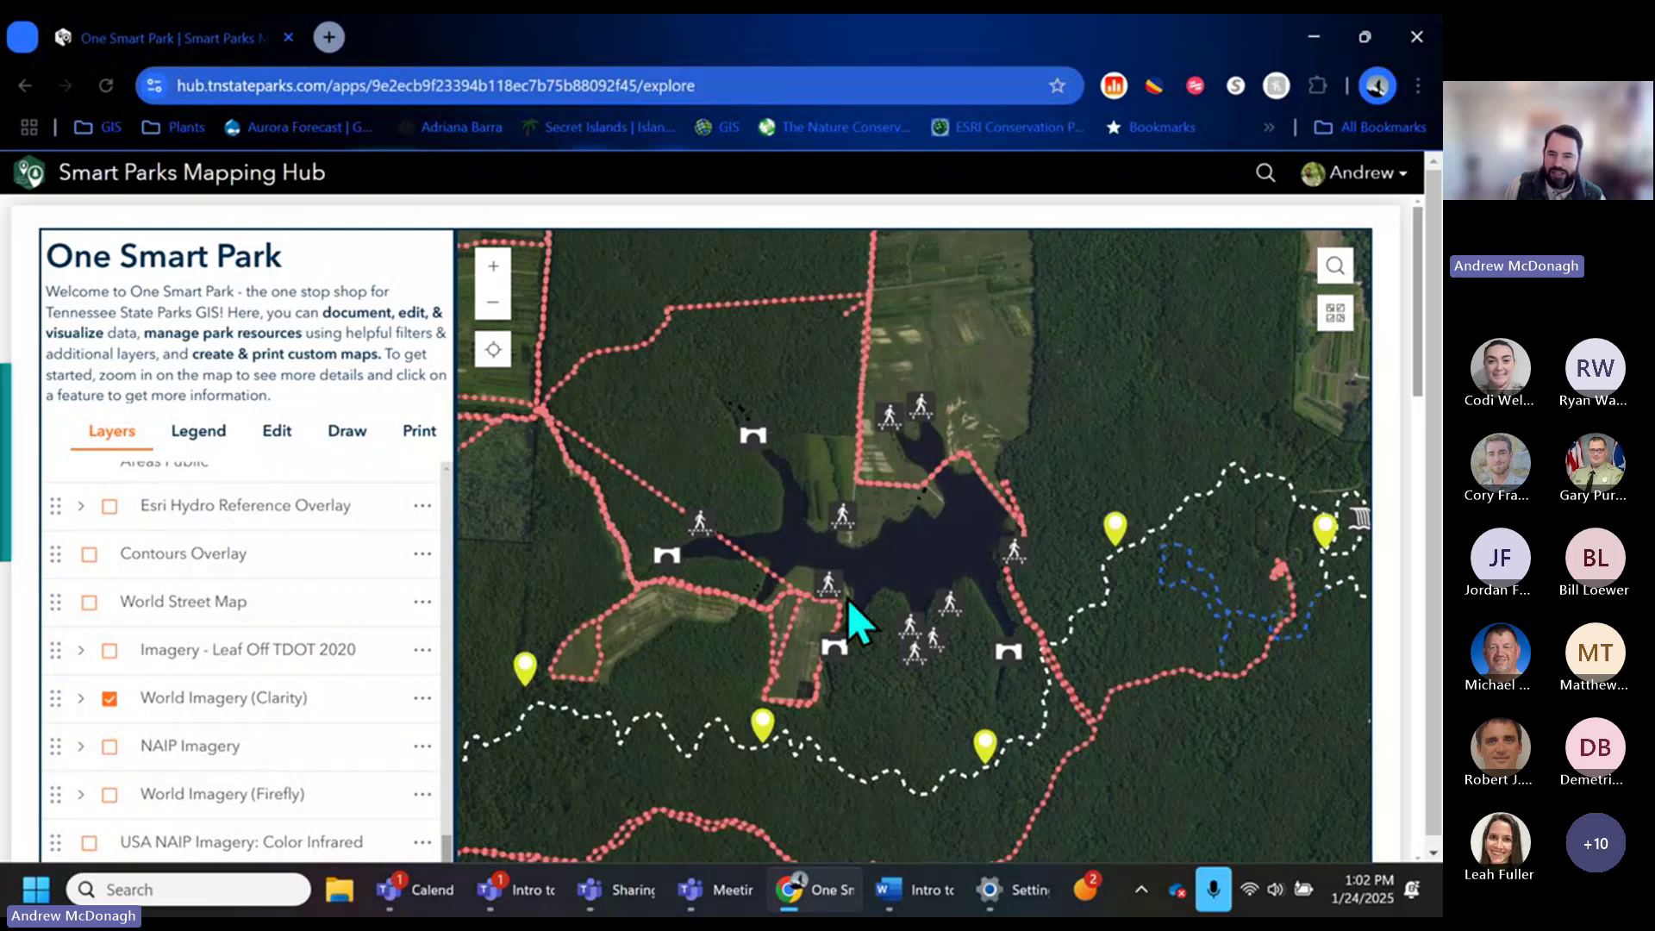
{"action": "scroll", "coordinate": [921, 690], "scroll_direction": "up", "scroll_amount": 3}
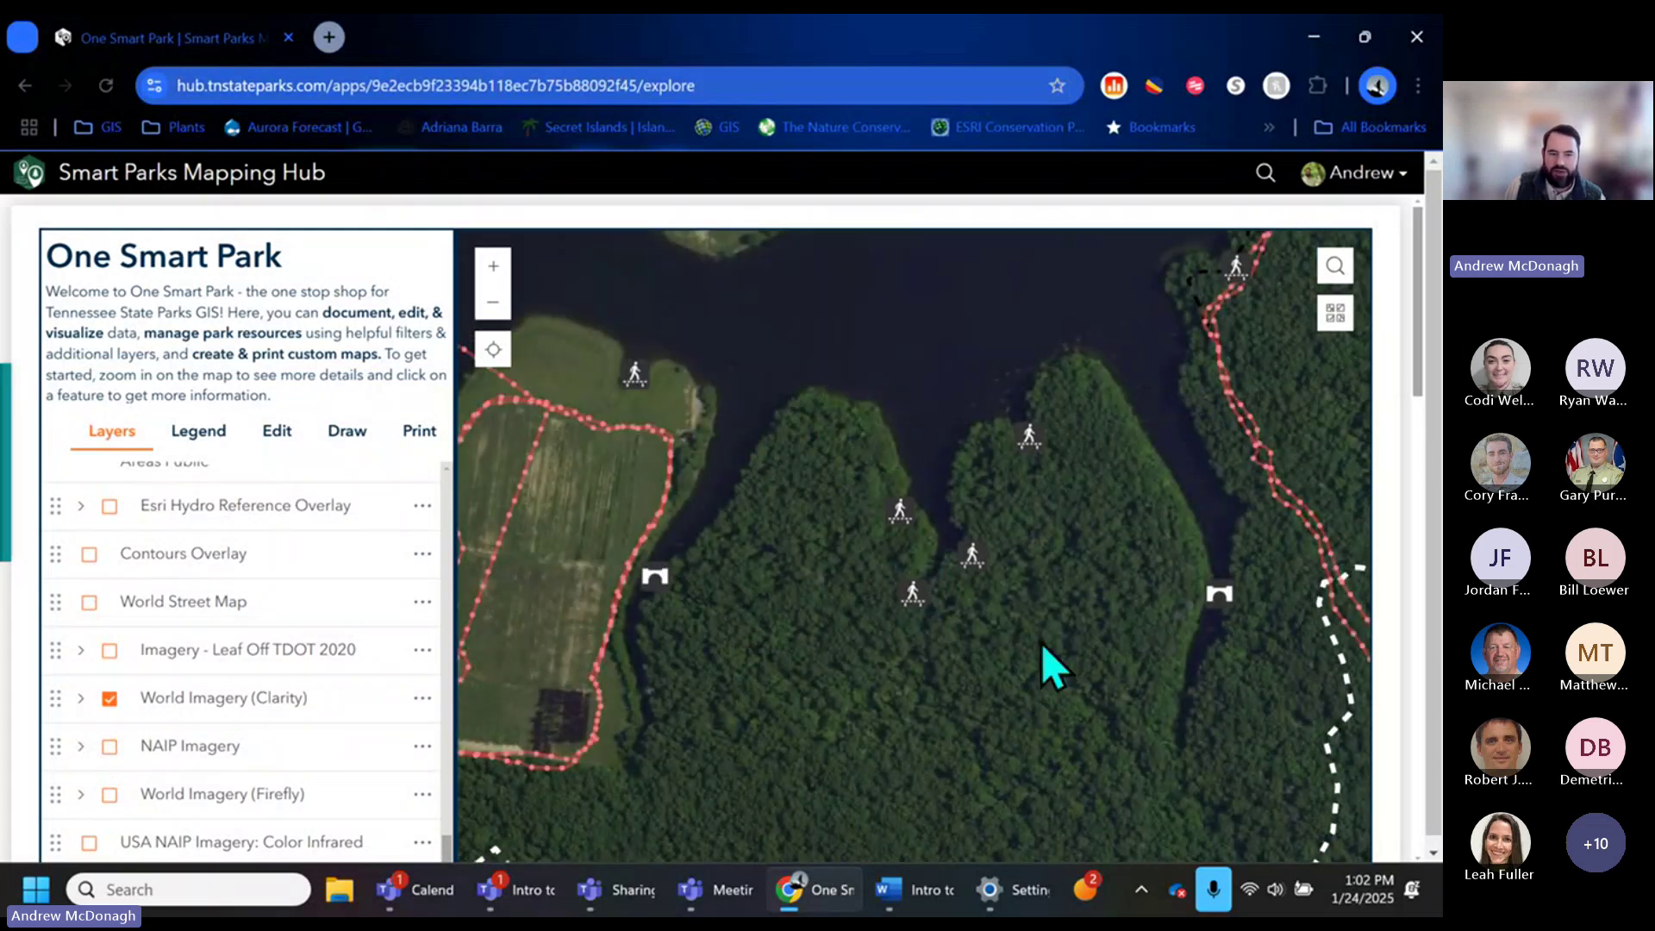
{"action": "scroll", "coordinate": [1080, 696], "scroll_direction": "down", "scroll_amount": 3}
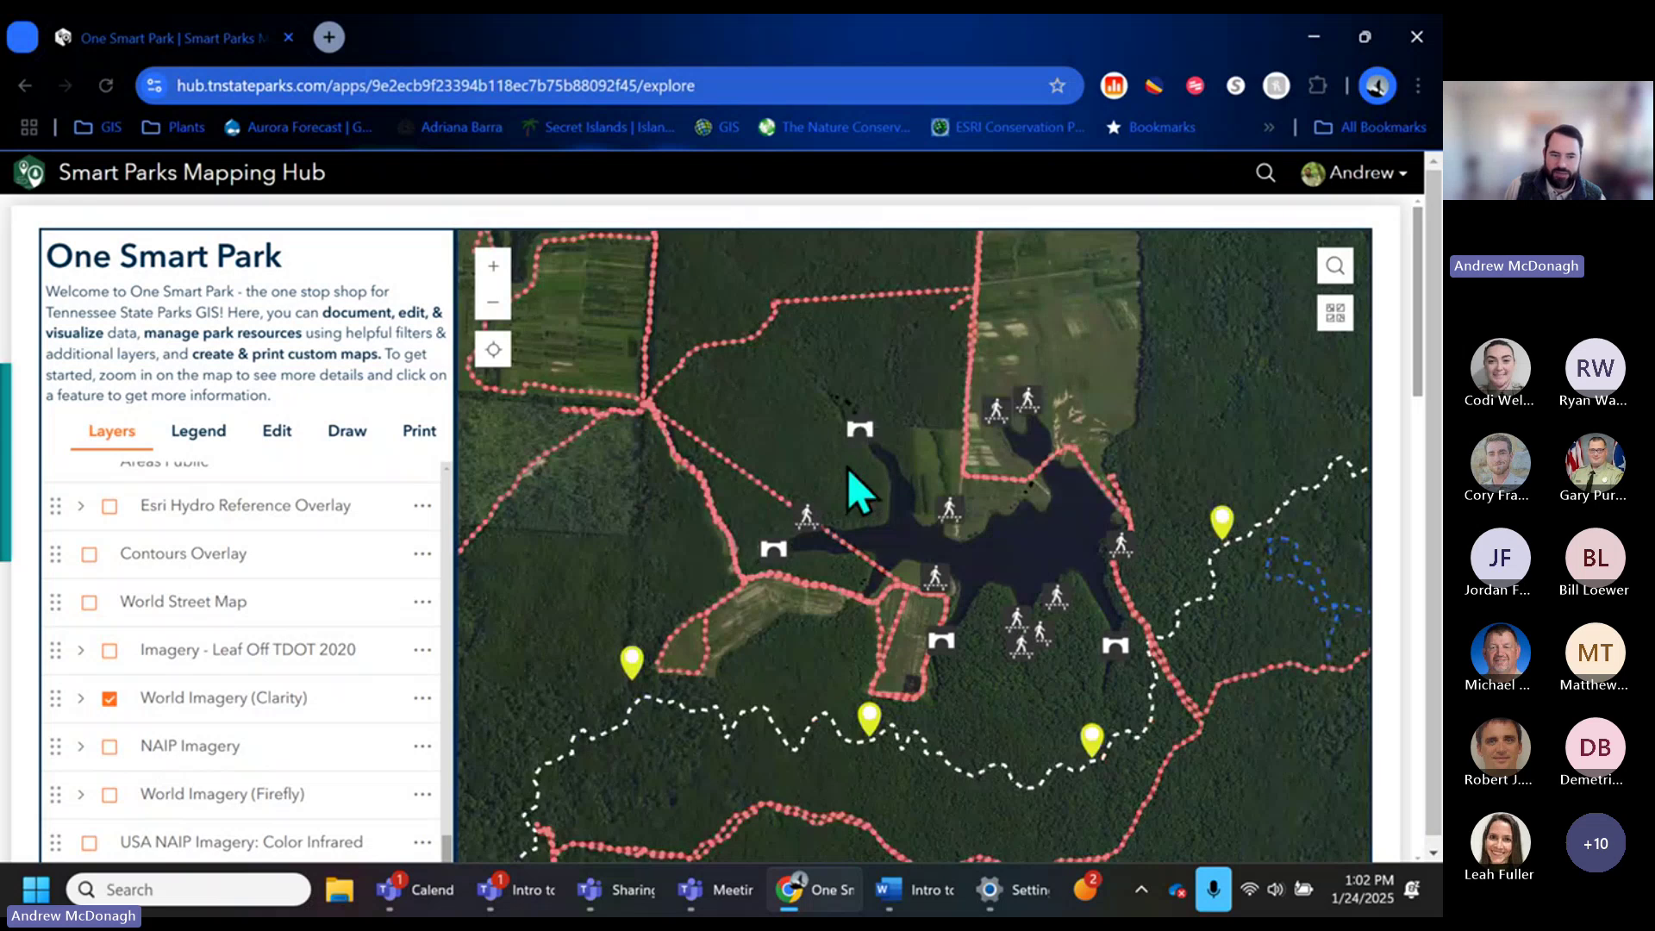
Check the layer options of World Imagery (Clarity) and switch its visibility off and on again.
{"action": "left_click", "coordinate": [422, 698]}
{"action": "left_click", "coordinate": [487, 770]}
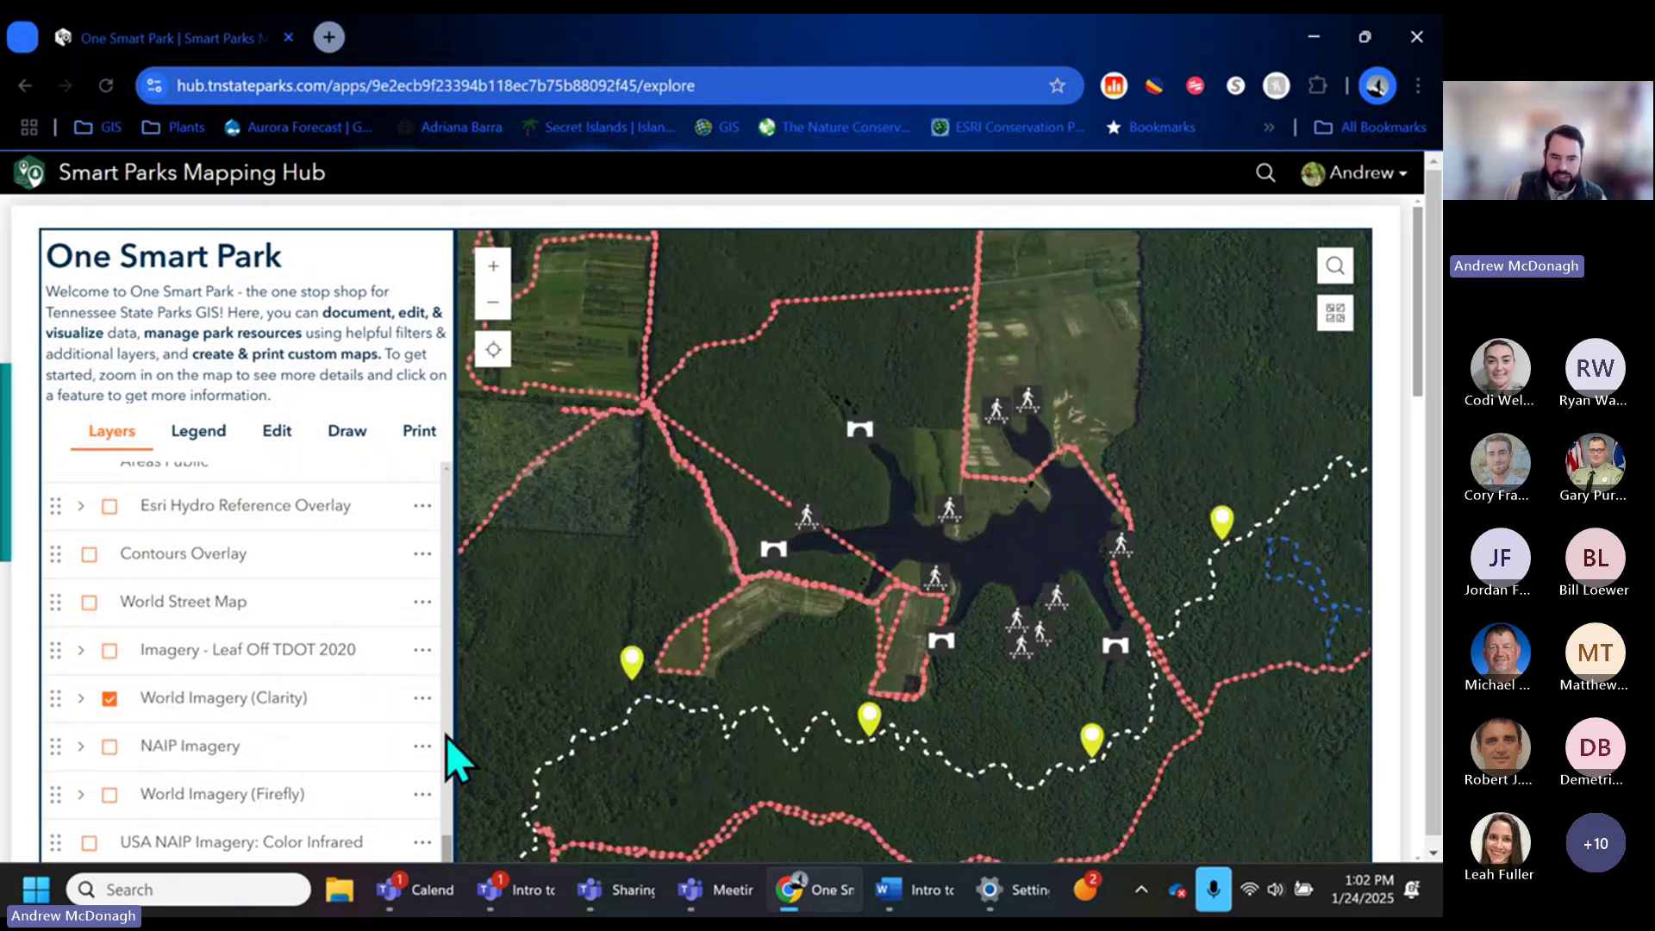
{"action": "left_click", "coordinate": [423, 697]}
{"action": "left_click", "coordinate": [439, 770]}
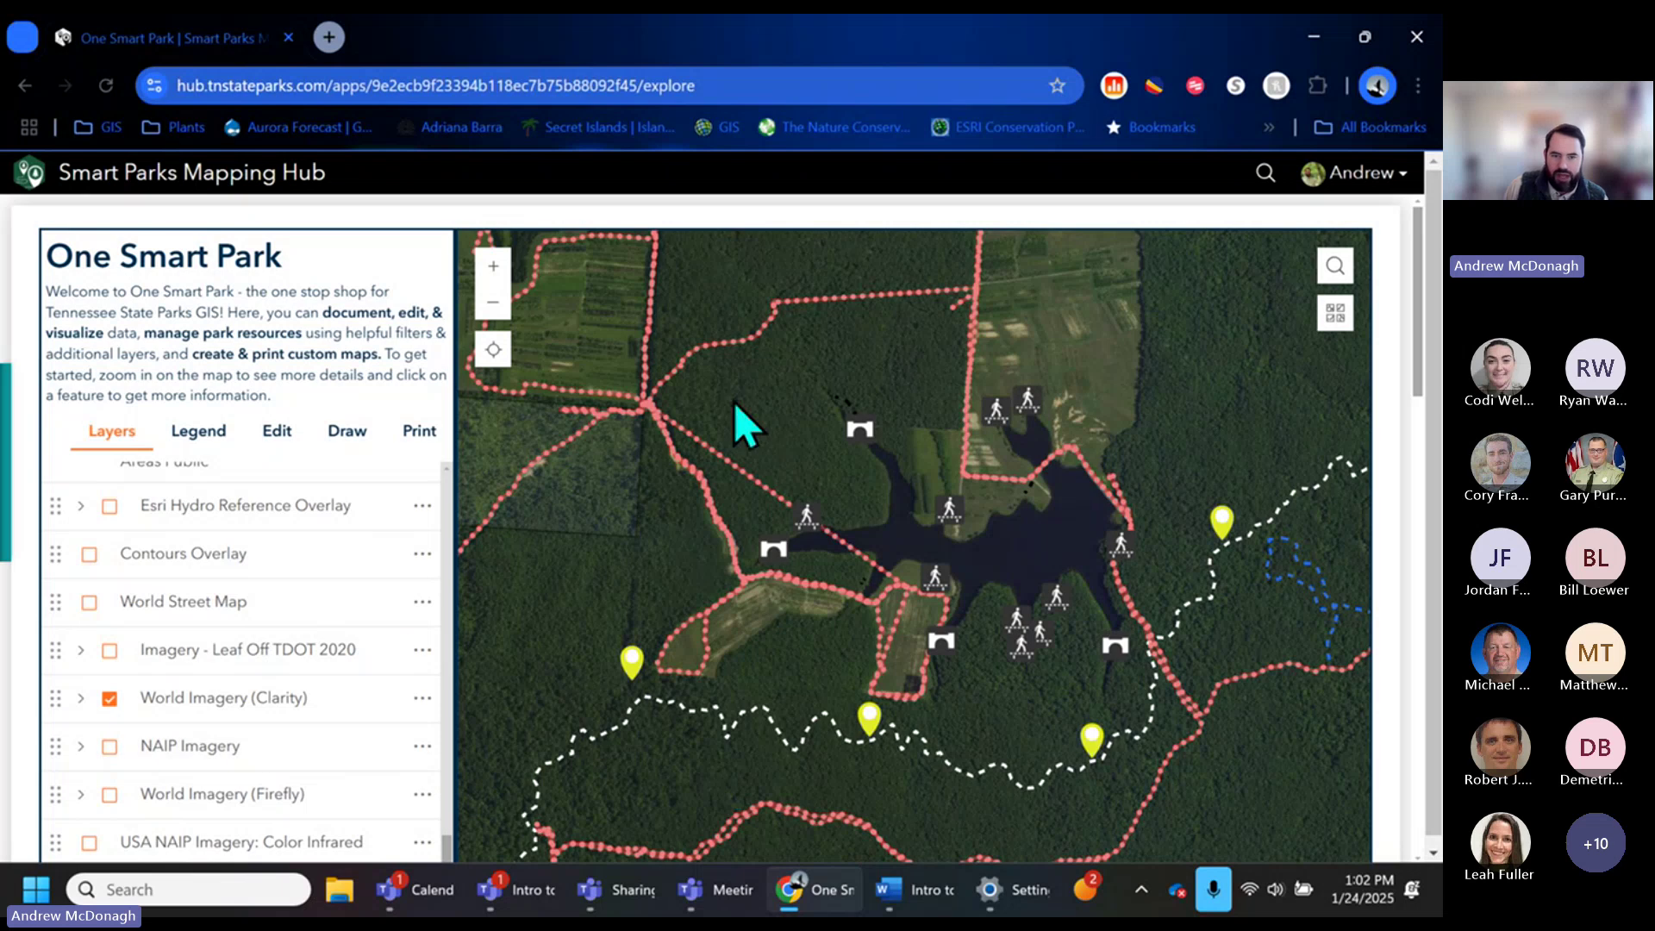
{"action": "left_click", "coordinate": [110, 697]}
{"action": "left_click", "coordinate": [110, 697]}
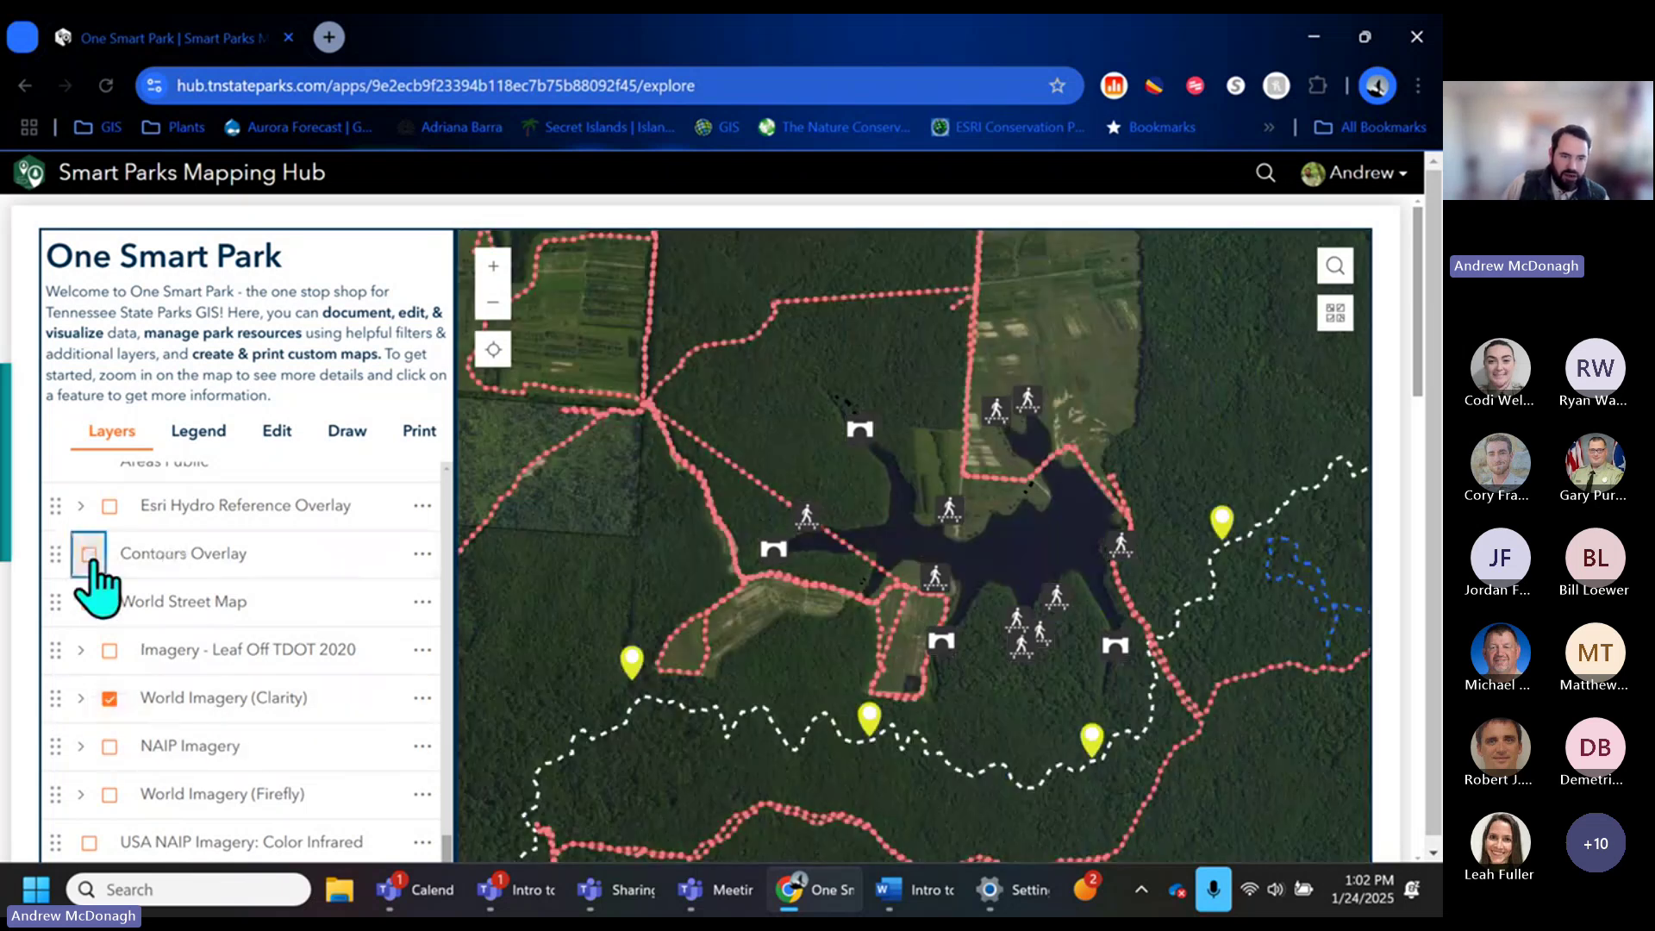
Turn on the Contours Overlay layer and inspect it over the lake area.
{"action": "left_click", "coordinate": [90, 555]}
{"action": "scroll", "coordinate": [1205, 651], "scroll_direction": "down", "scroll_amount": 2}
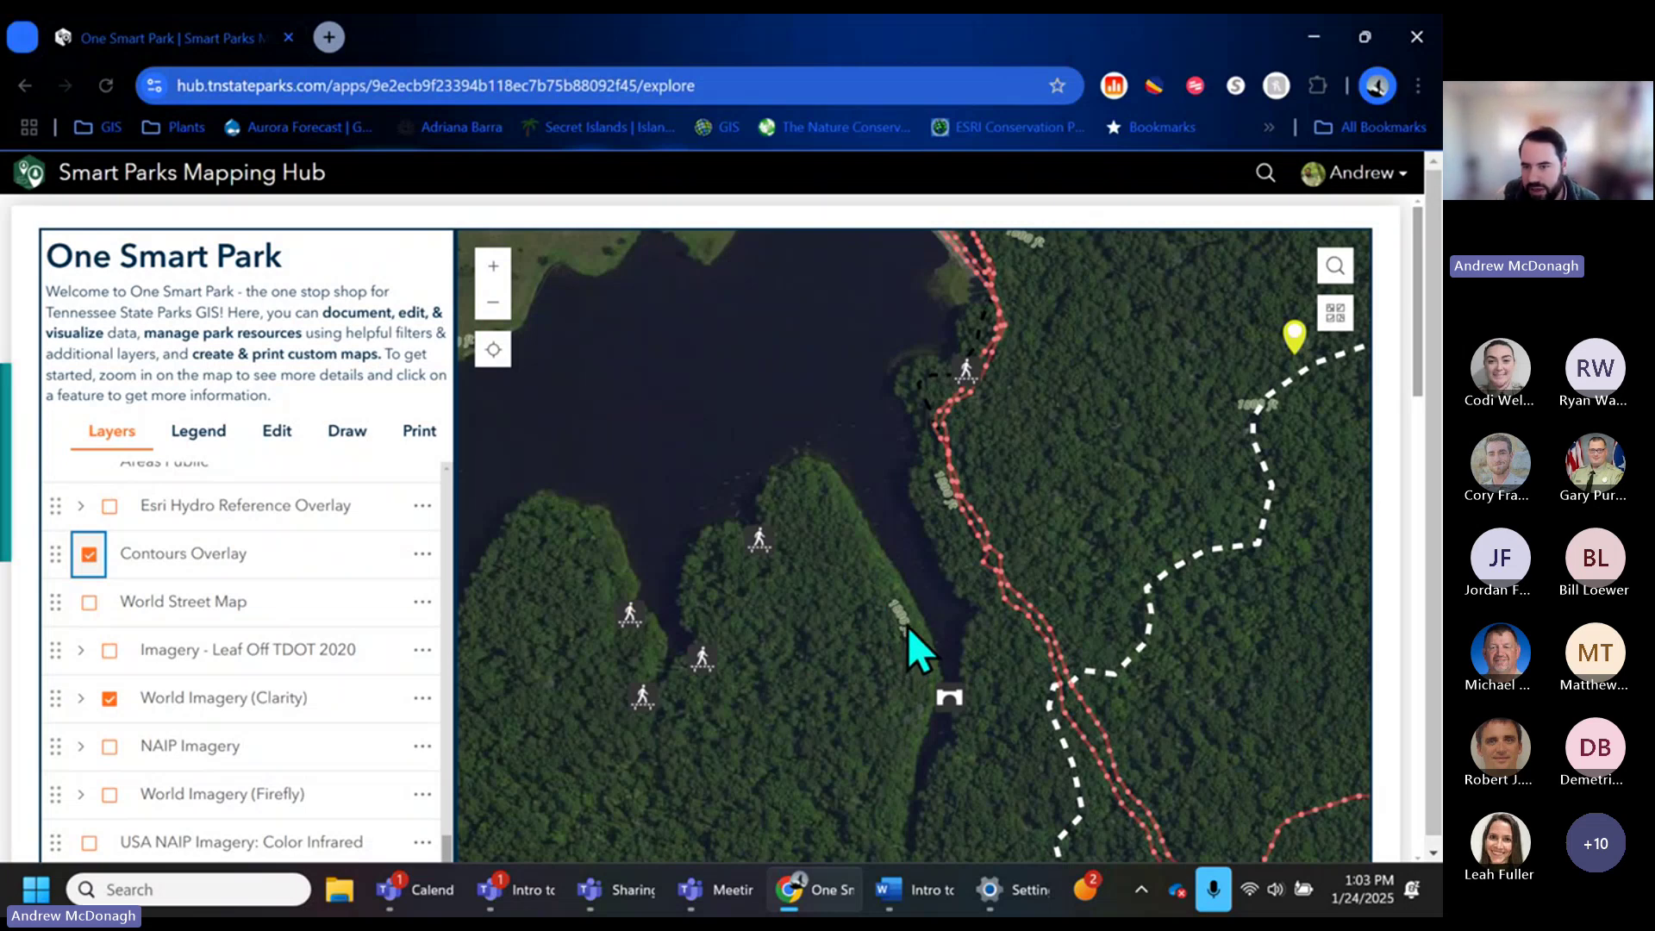
{"action": "scroll", "coordinate": [940, 638], "scroll_direction": "down", "scroll_amount": 2}
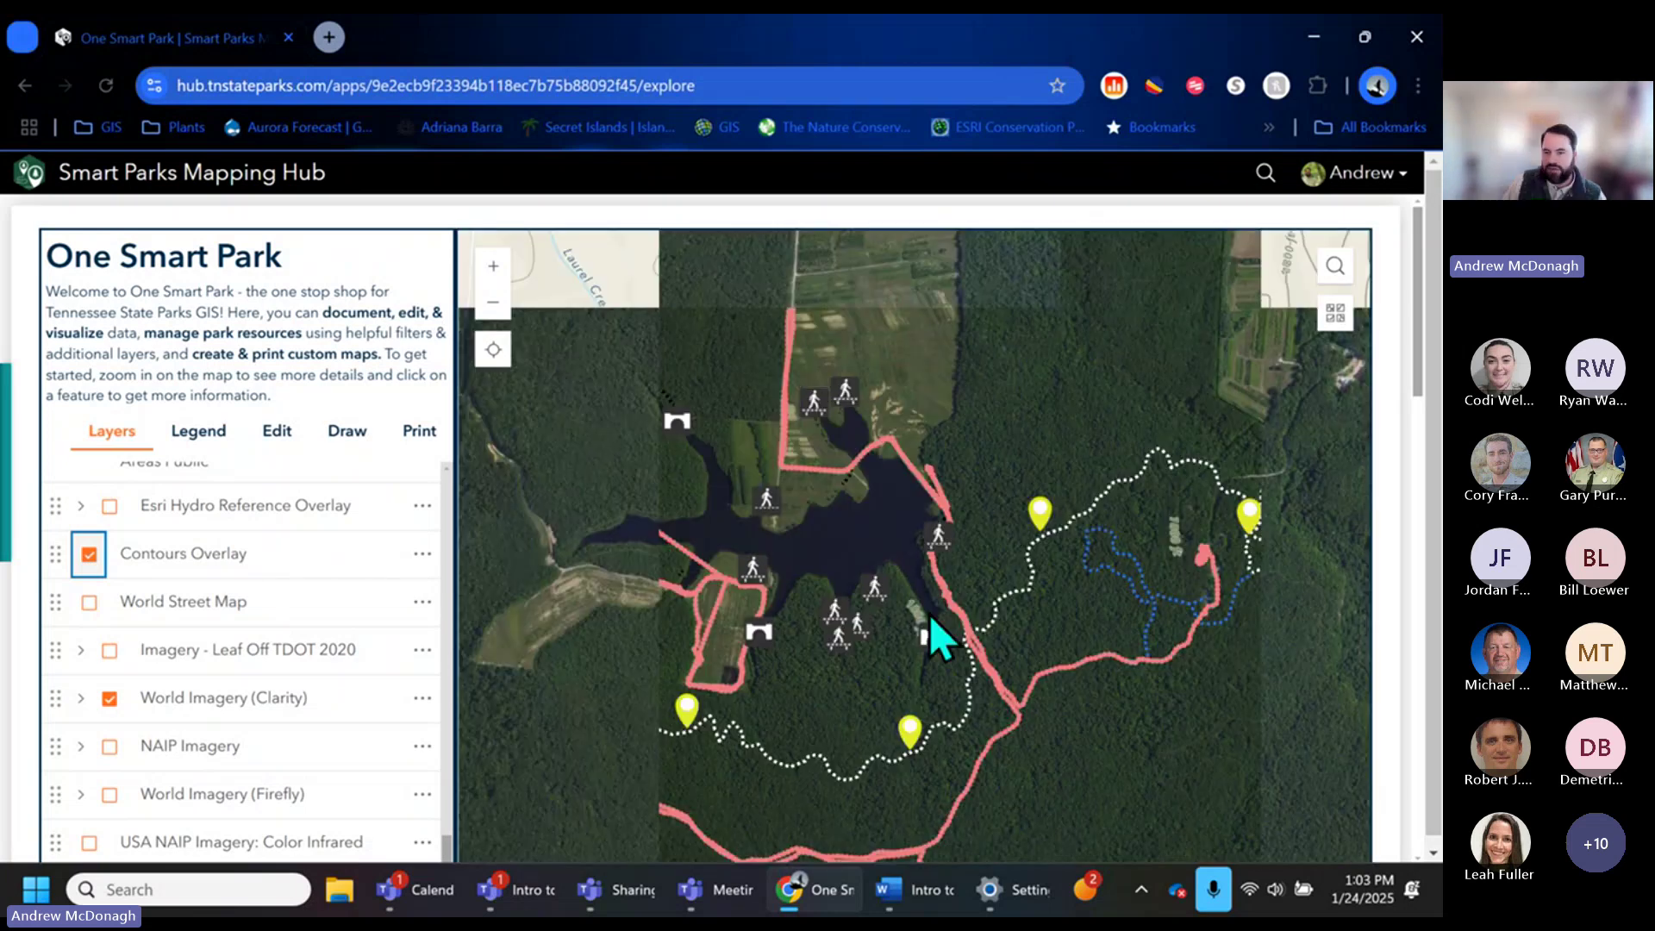
Turn off the World Imagery (Clarity) and Contours Overlay layers and show NAIP Imagery instead.
{"action": "left_click", "coordinate": [110, 697]}
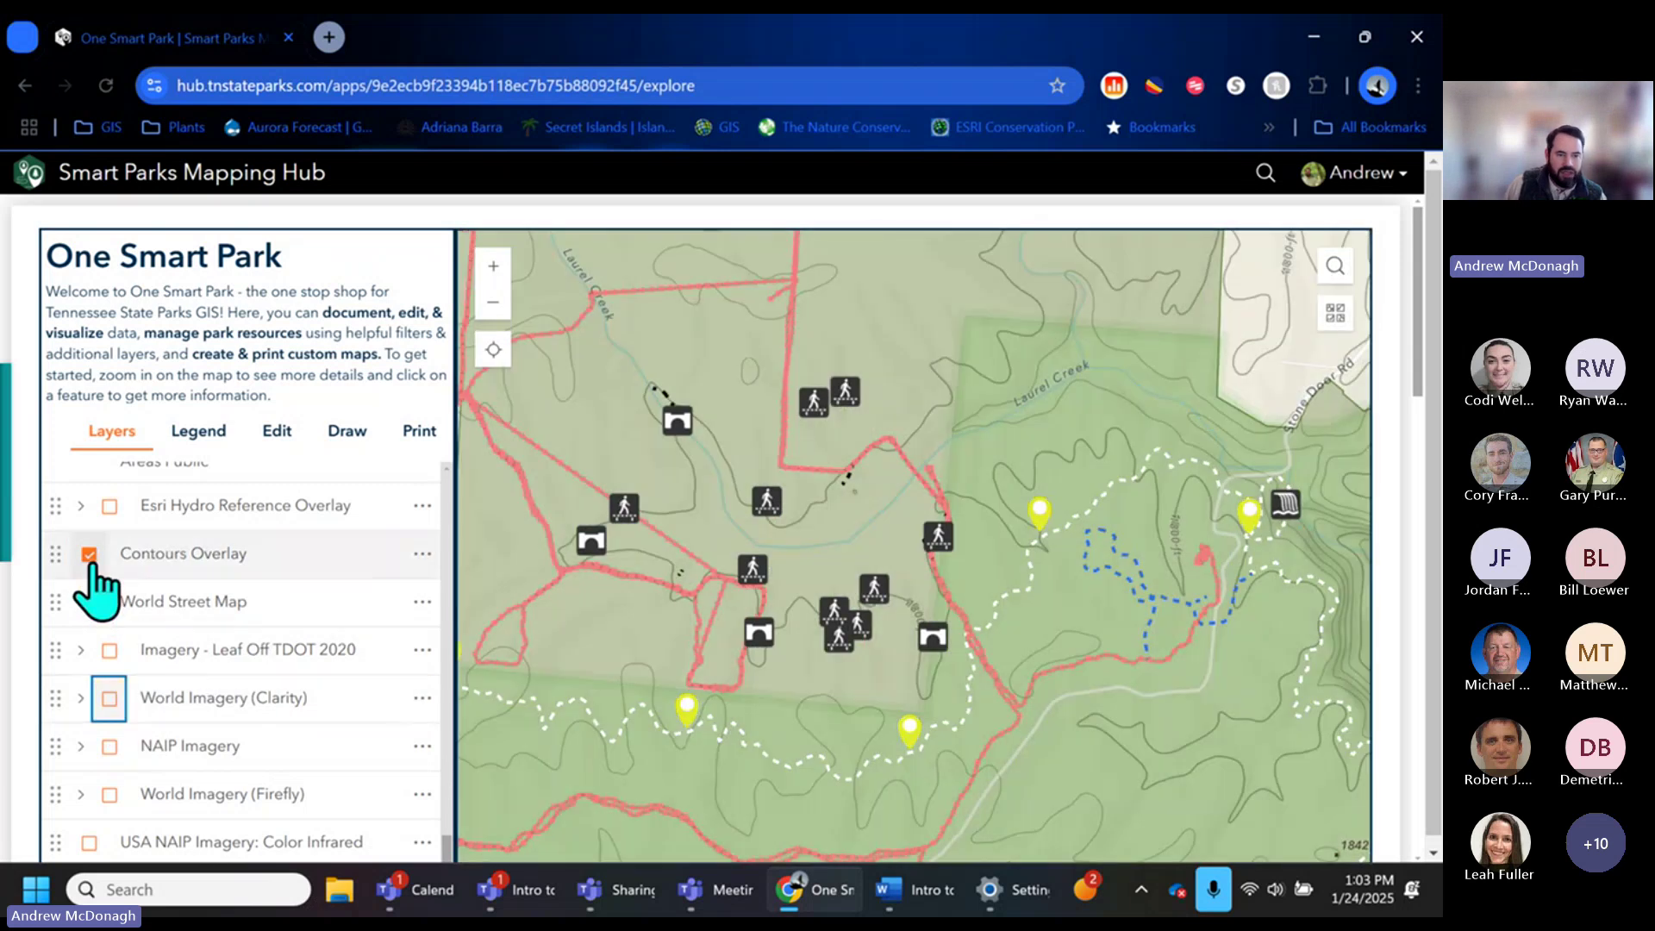
{"action": "left_click", "coordinate": [89, 554]}
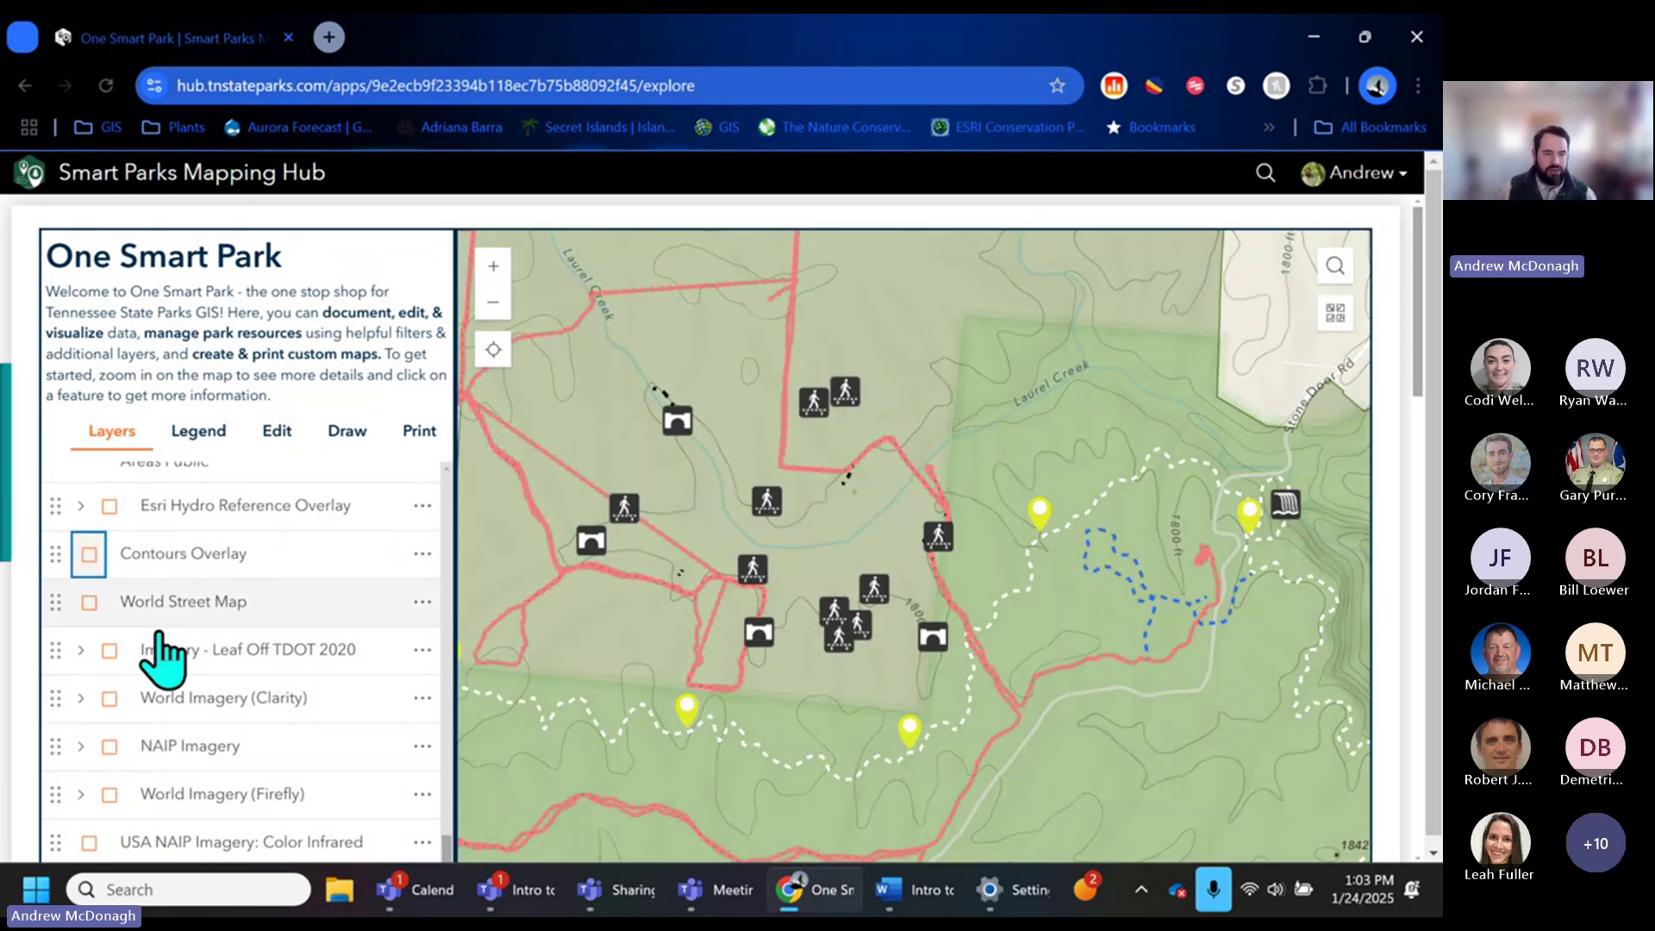
{"action": "left_click", "coordinate": [111, 748]}
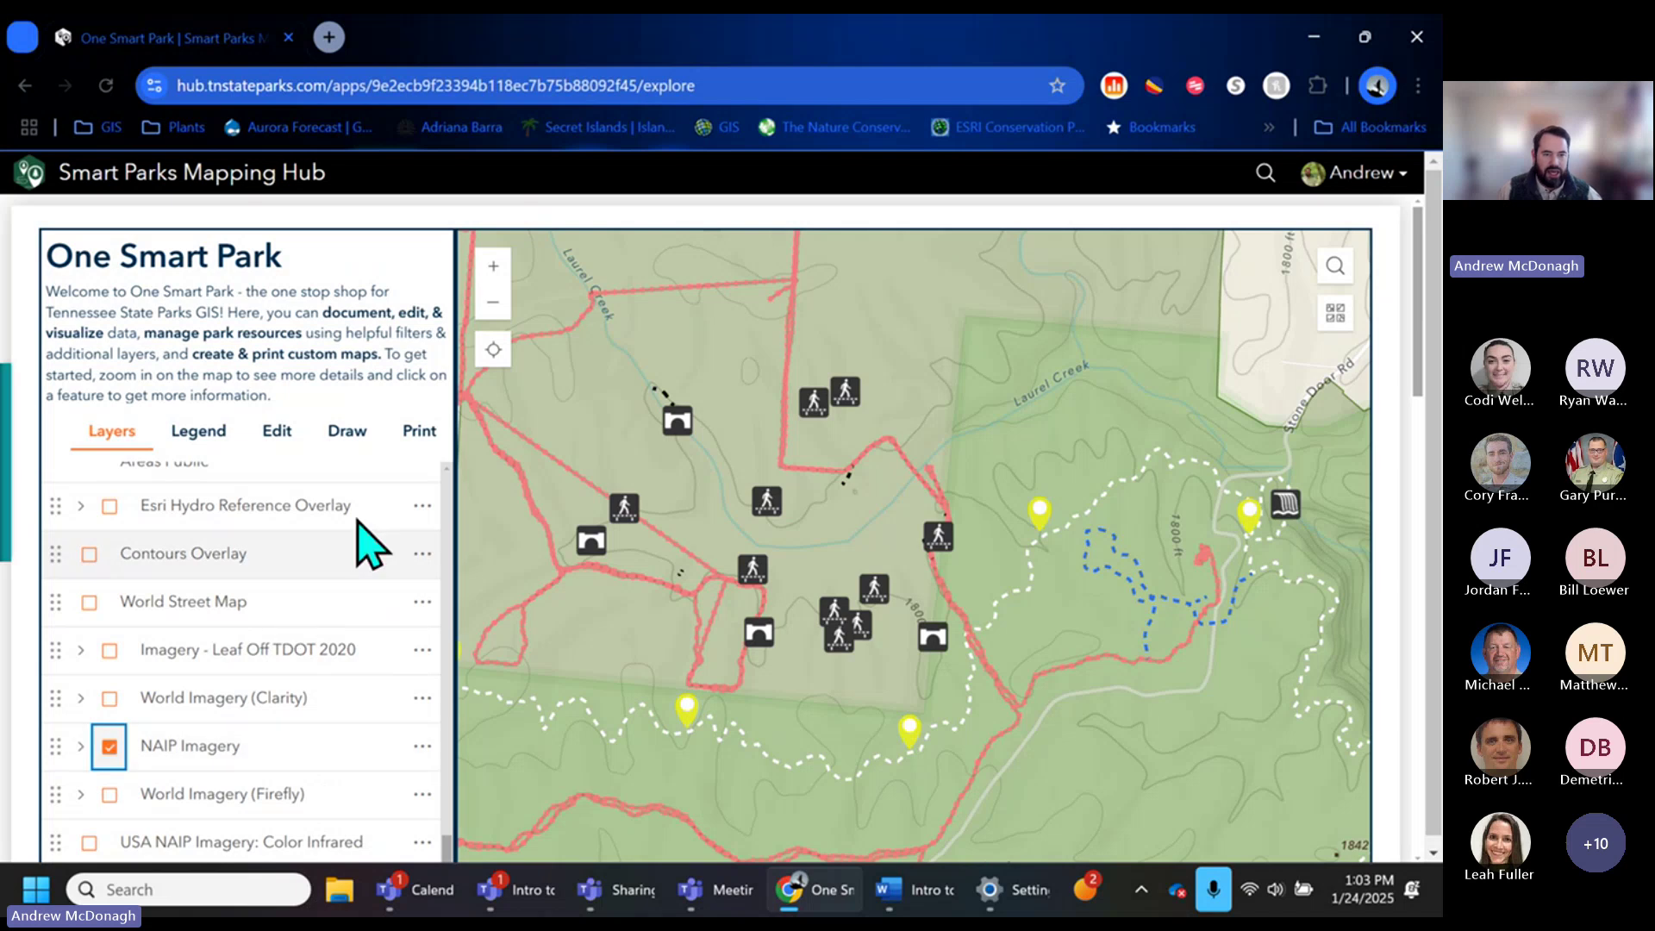
Open the map print settings and title the printout "Savage Gulf Demo Map".
{"action": "left_click", "coordinate": [421, 438]}
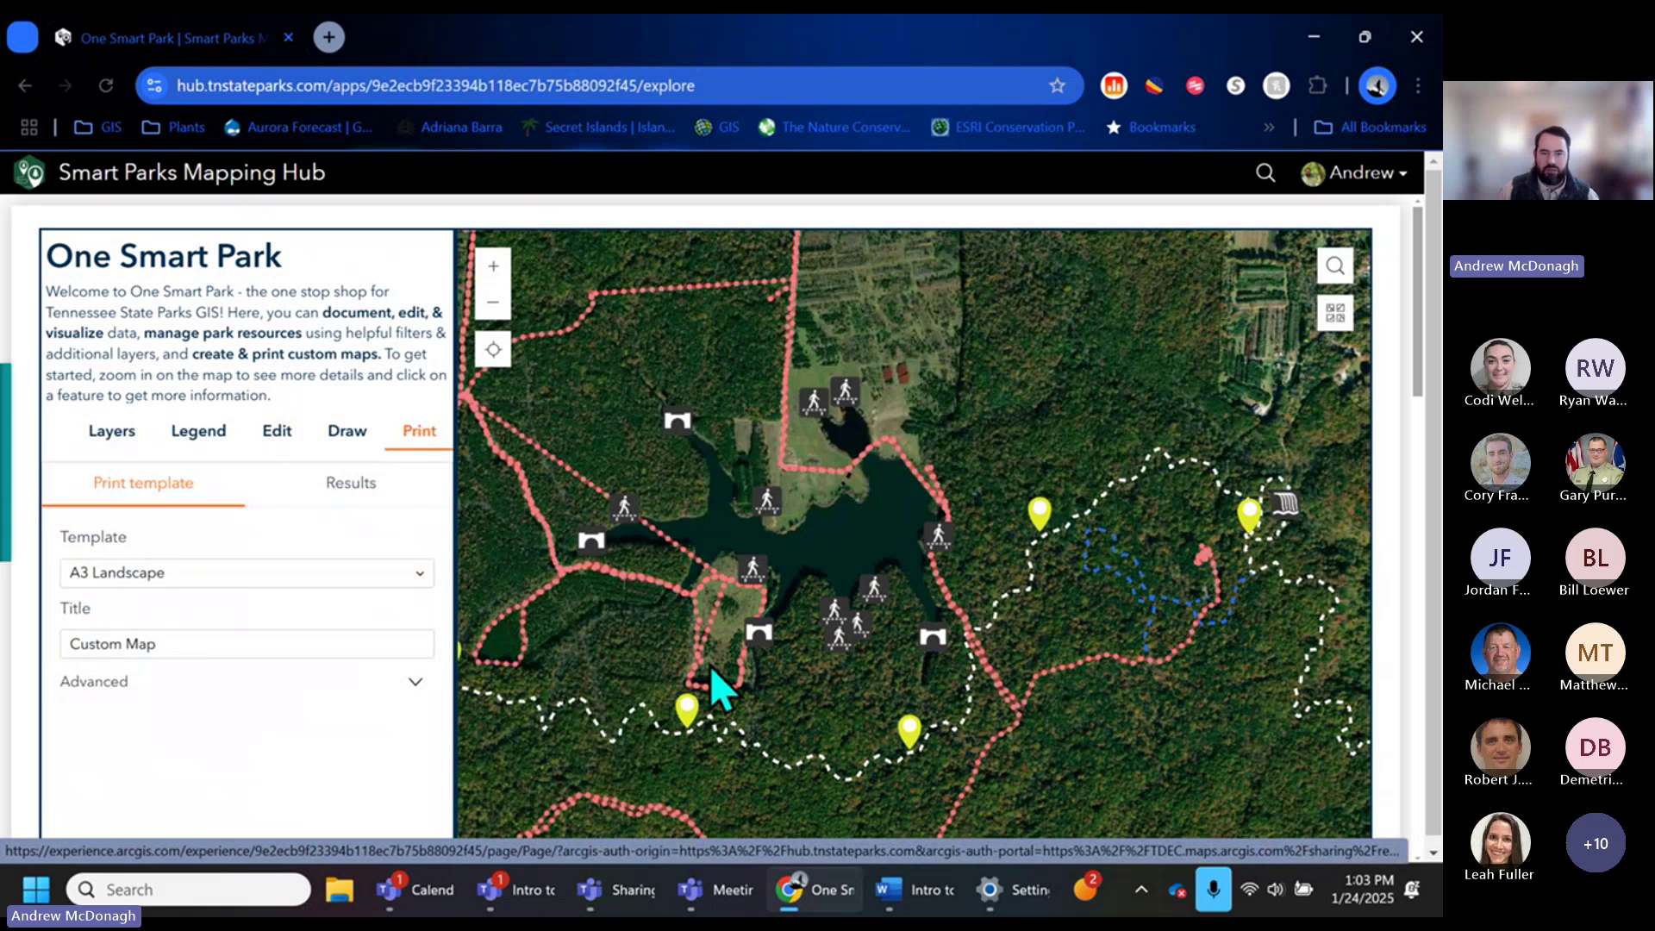
{"action": "triple_click", "coordinate": [405, 644]}
{"action": "type", "text": "Sav"}
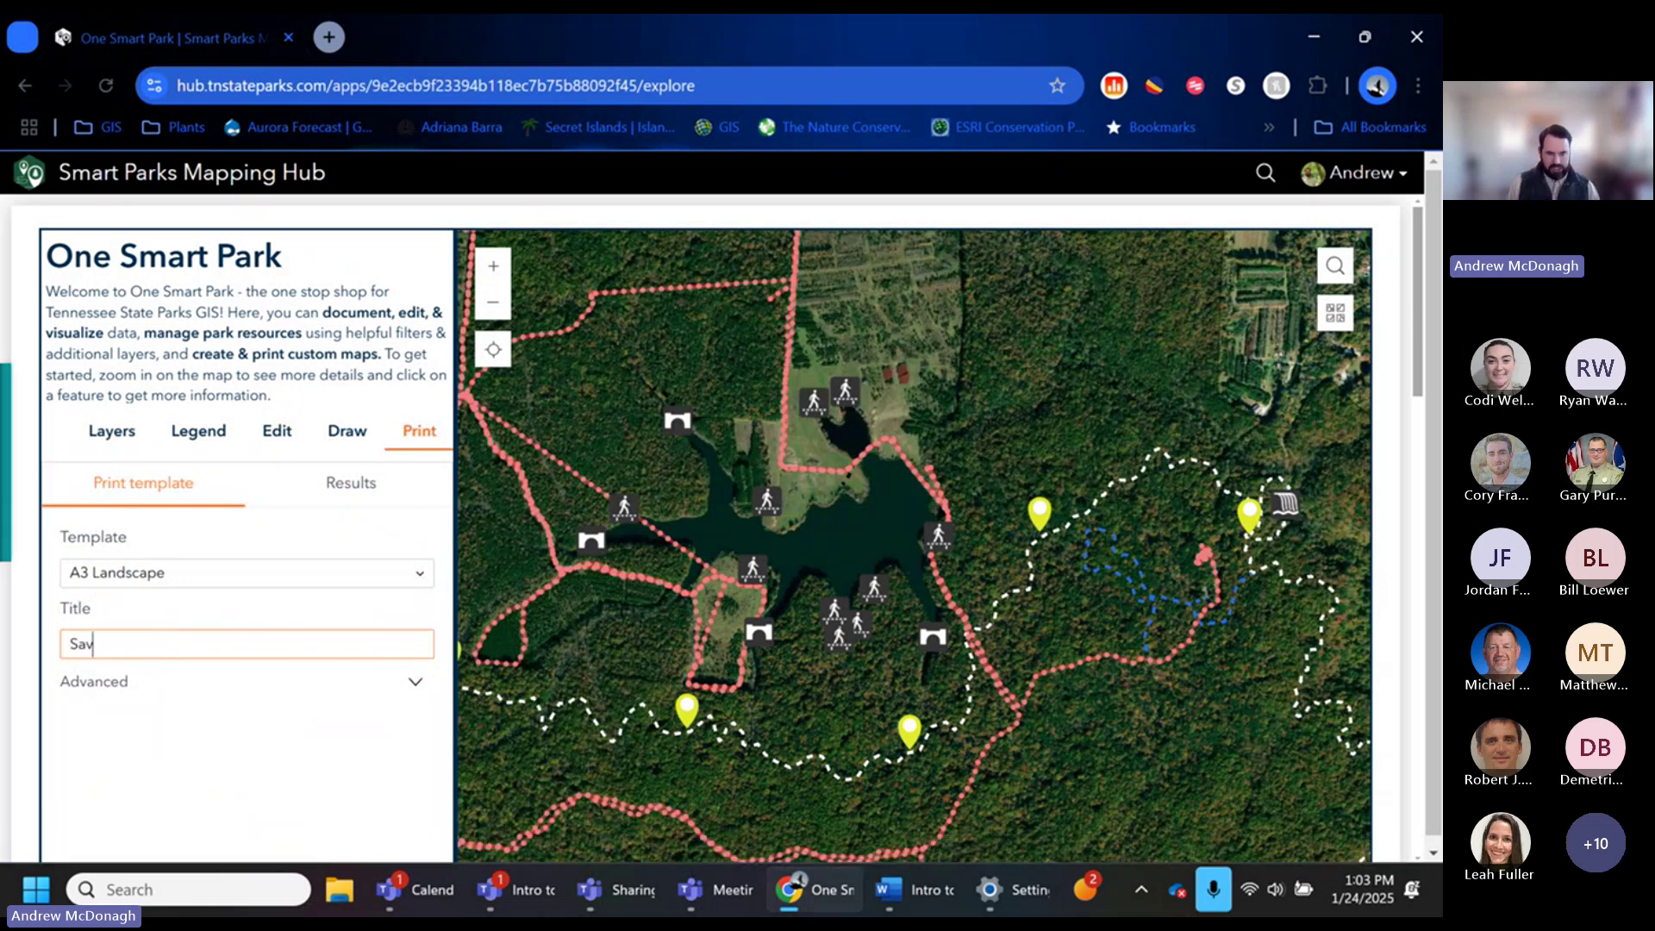
{"action": "type", "text": "age Gulf Demo Map"}
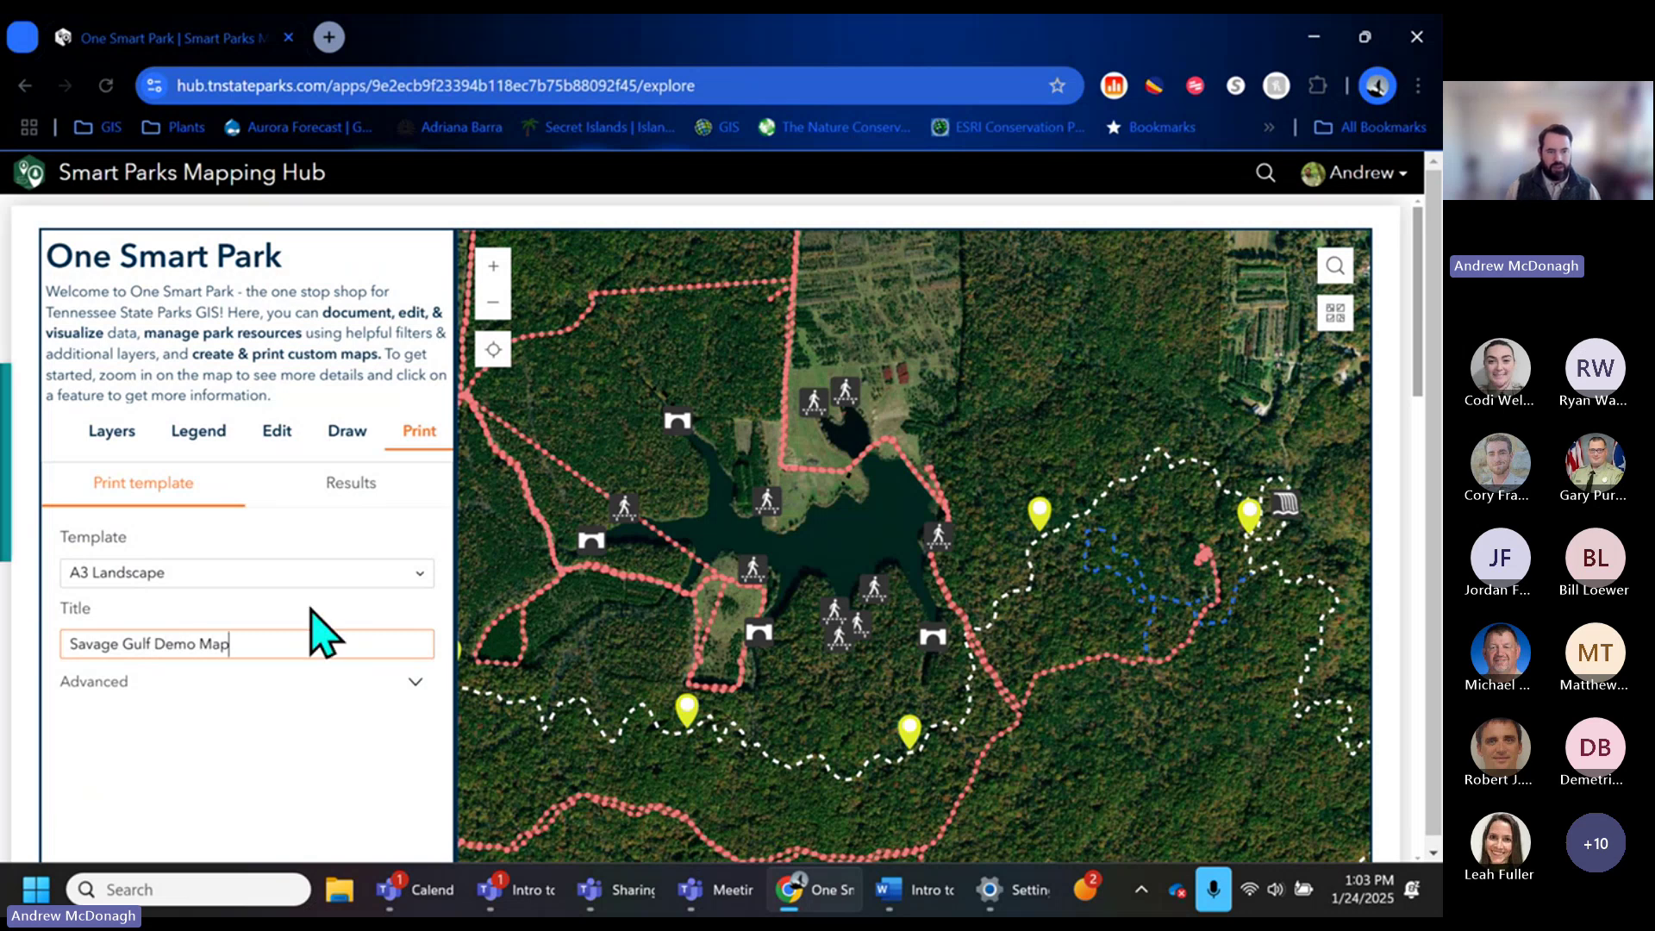
Include the legend and north arrow in the advanced print options and reposition the map around the lake.
{"action": "scroll", "coordinate": [319, 689], "scroll_direction": "down", "scroll_amount": 3}
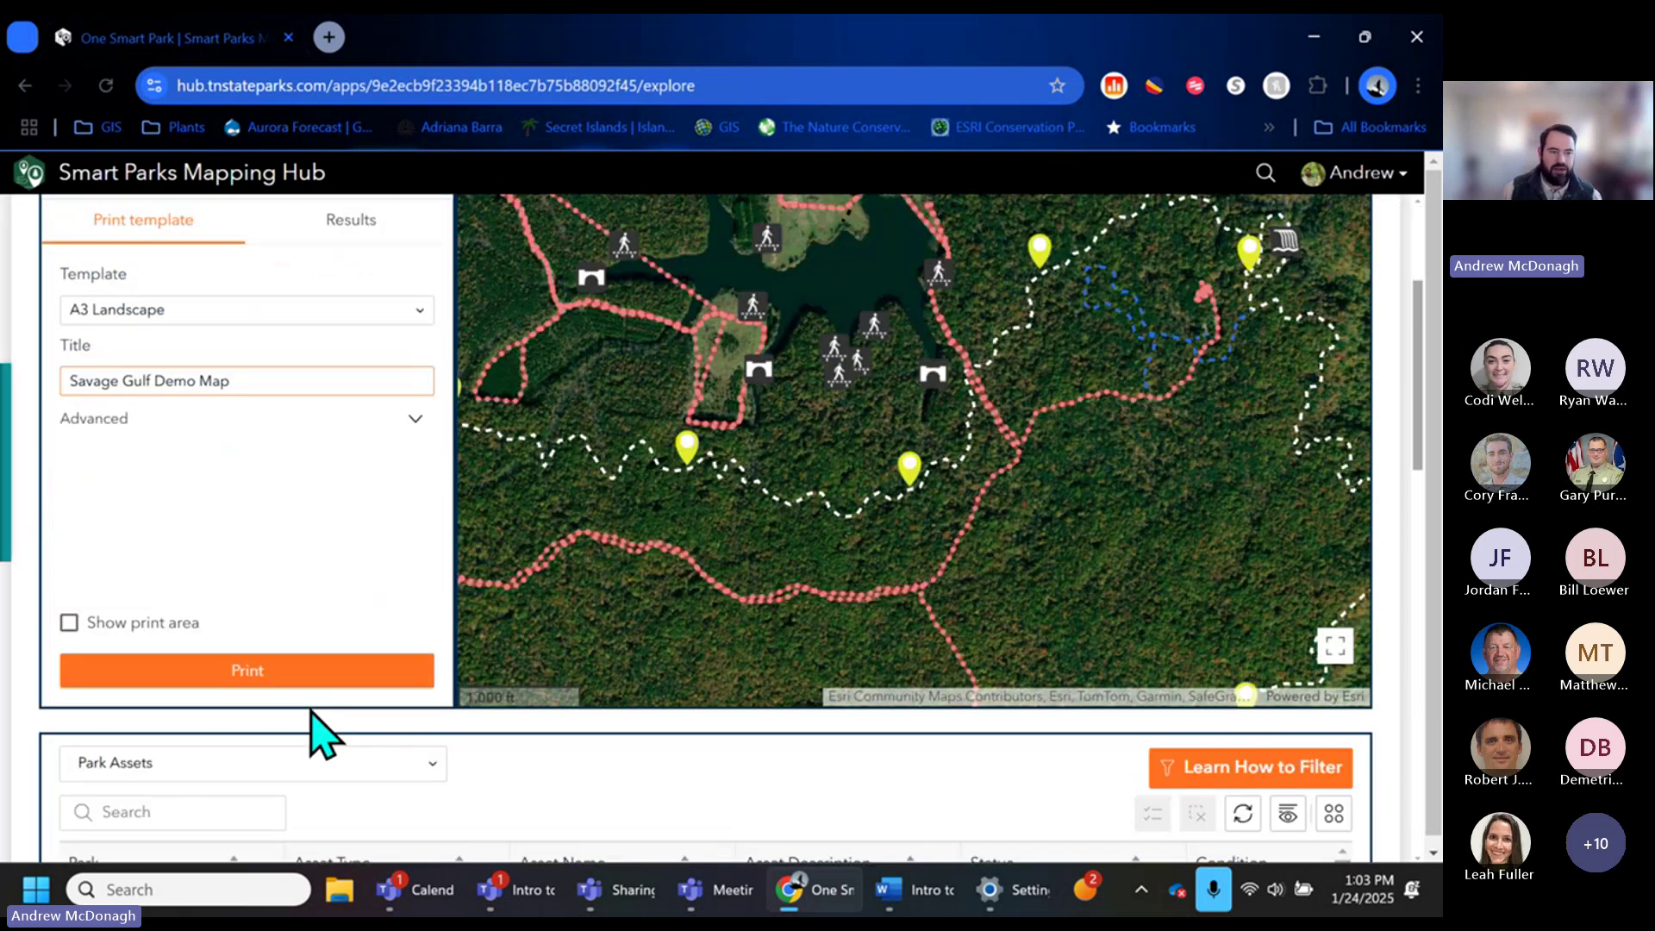
{"action": "left_click", "coordinate": [414, 420]}
{"action": "scroll", "coordinate": [259, 562], "scroll_direction": "down", "scroll_amount": 3}
{"action": "scroll", "coordinate": [259, 560], "scroll_direction": "down", "scroll_amount": 3}
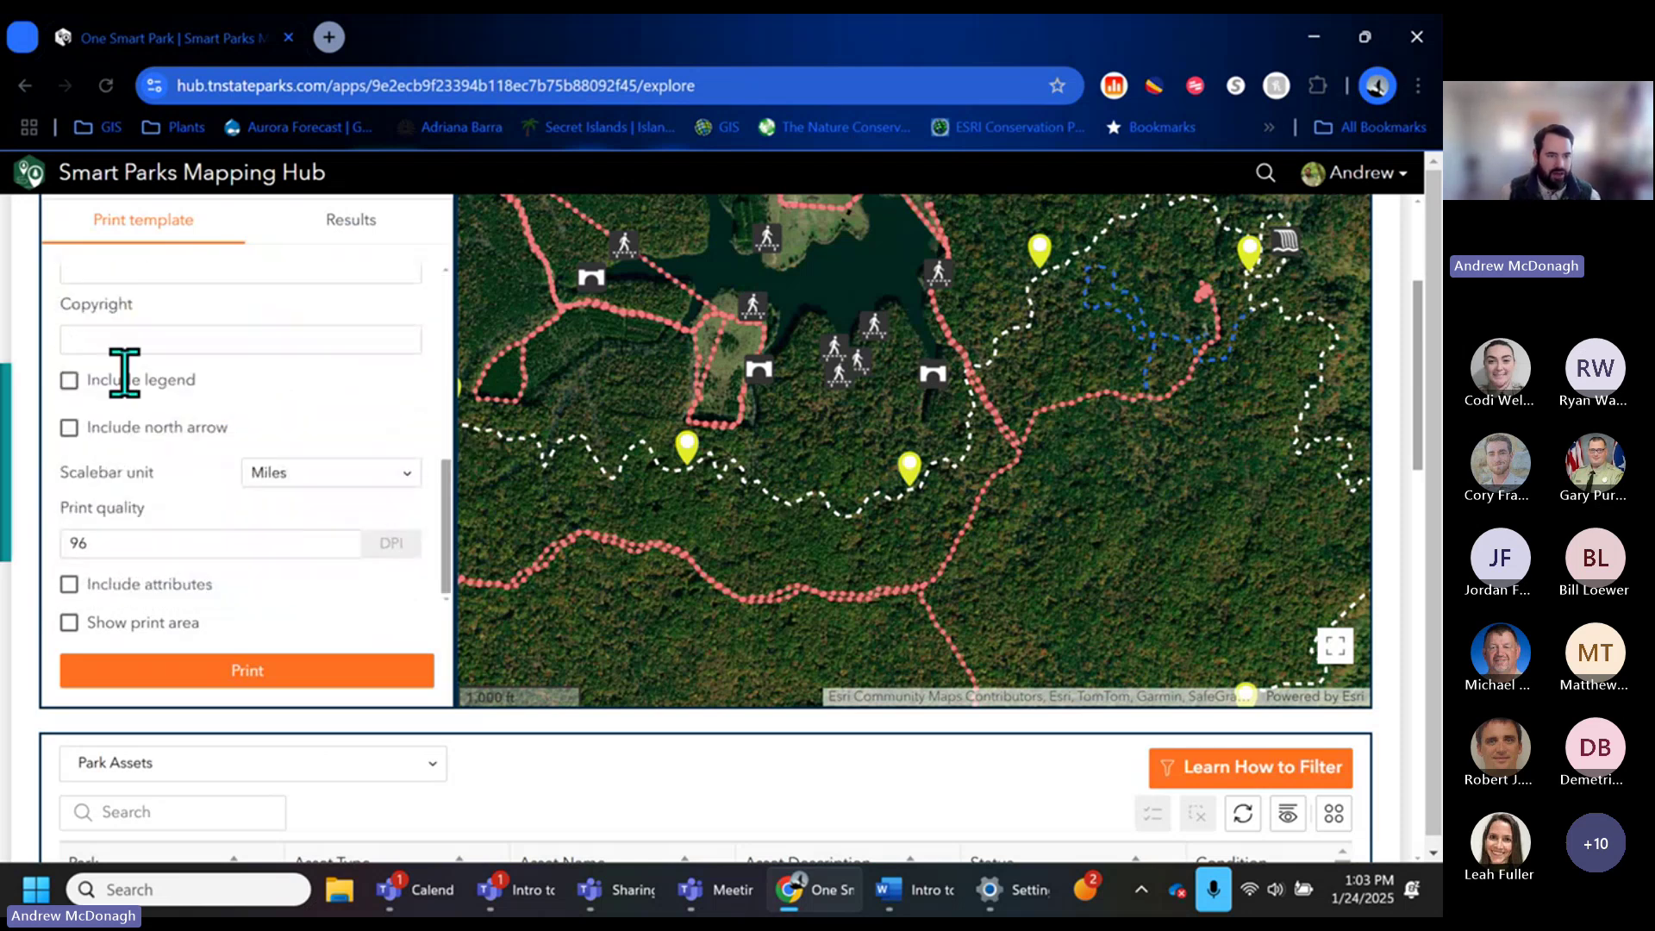
{"action": "left_click", "coordinate": [69, 380]}
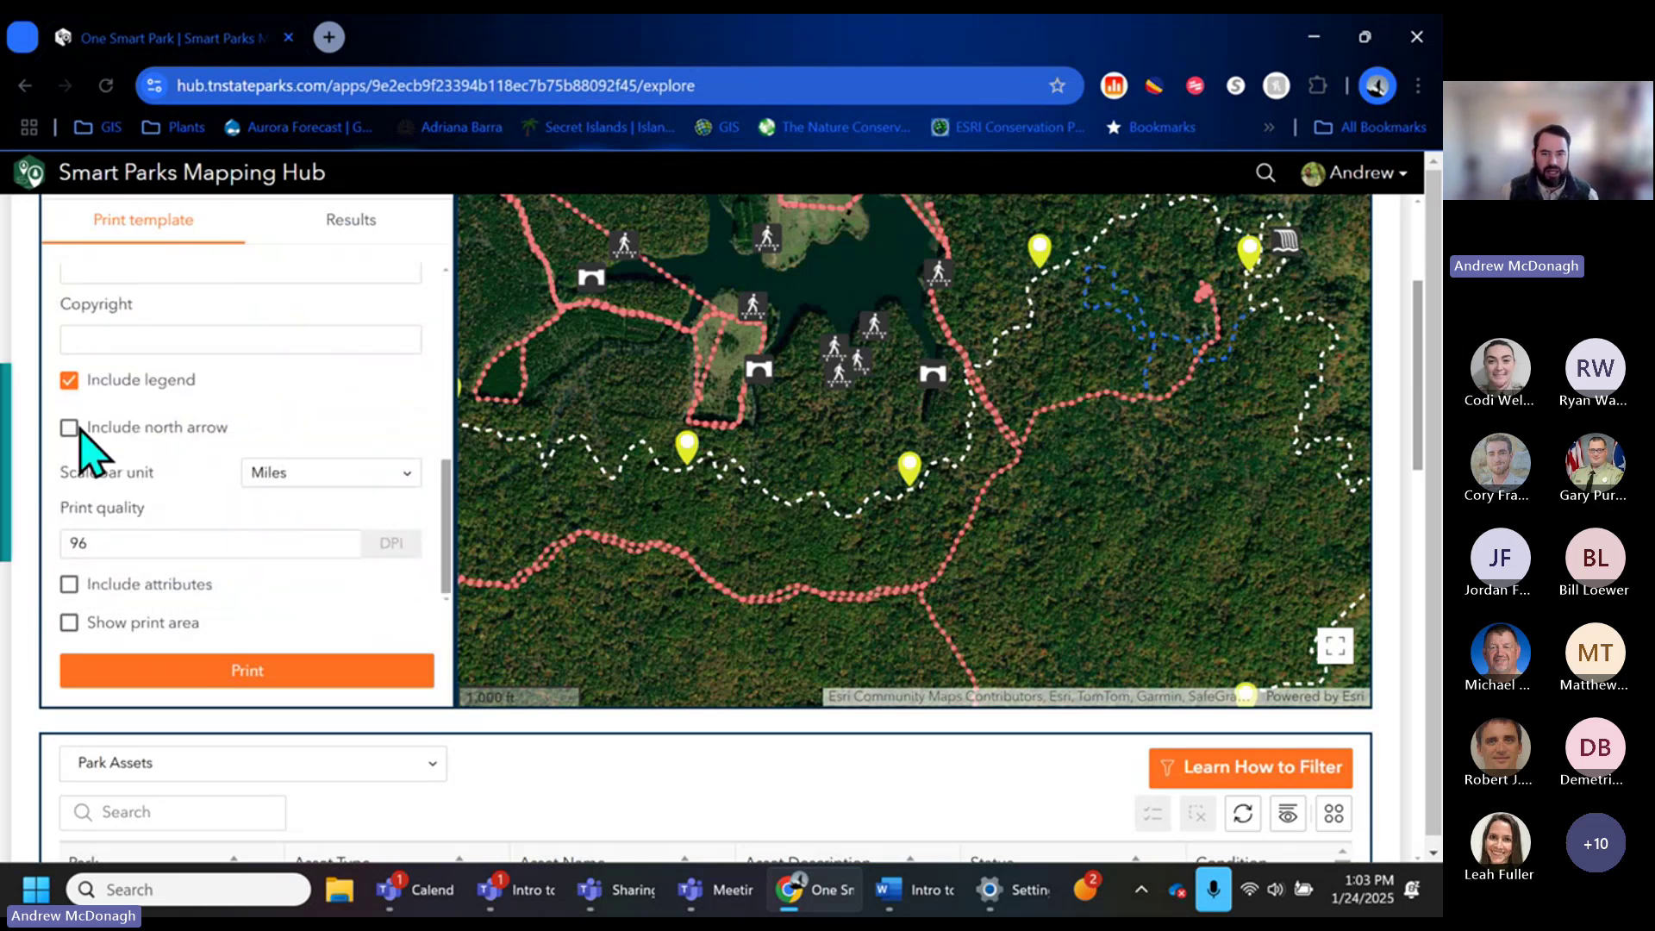
{"action": "left_click_drag", "start_coordinate": [875, 514], "coordinate": [905, 636]}
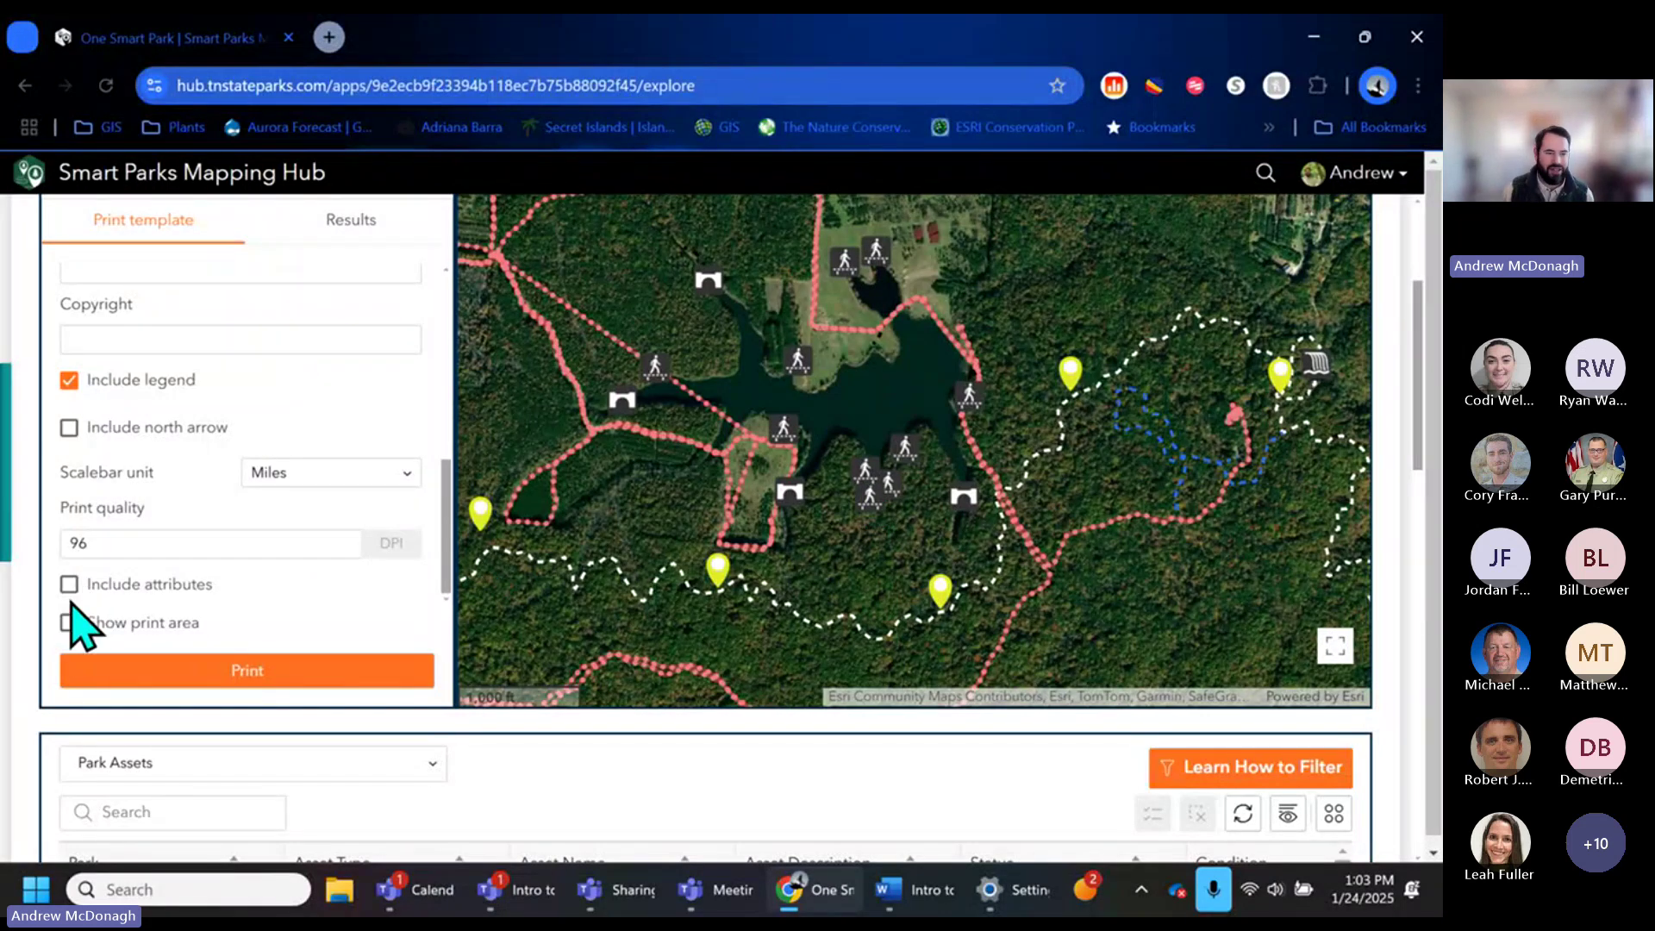
{"action": "left_click", "coordinate": [69, 431]}
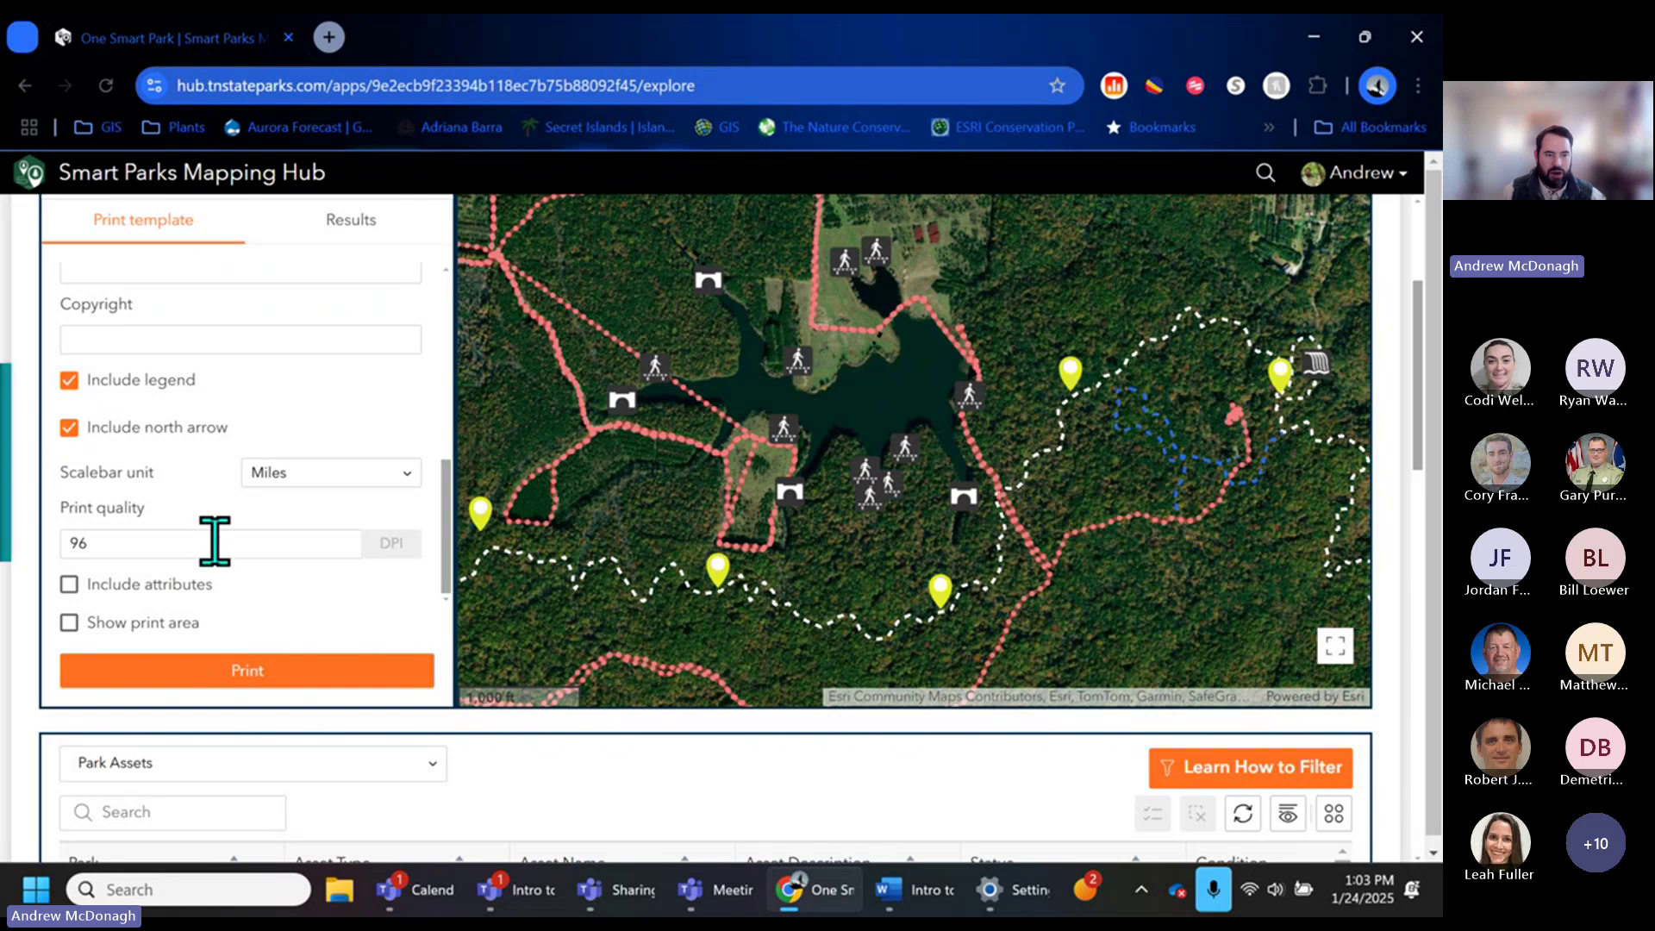
Set the print quality to 150 DPI and print the map.
{"action": "left_click_drag", "start_coordinate": [214, 543], "coordinate": [55, 556]}
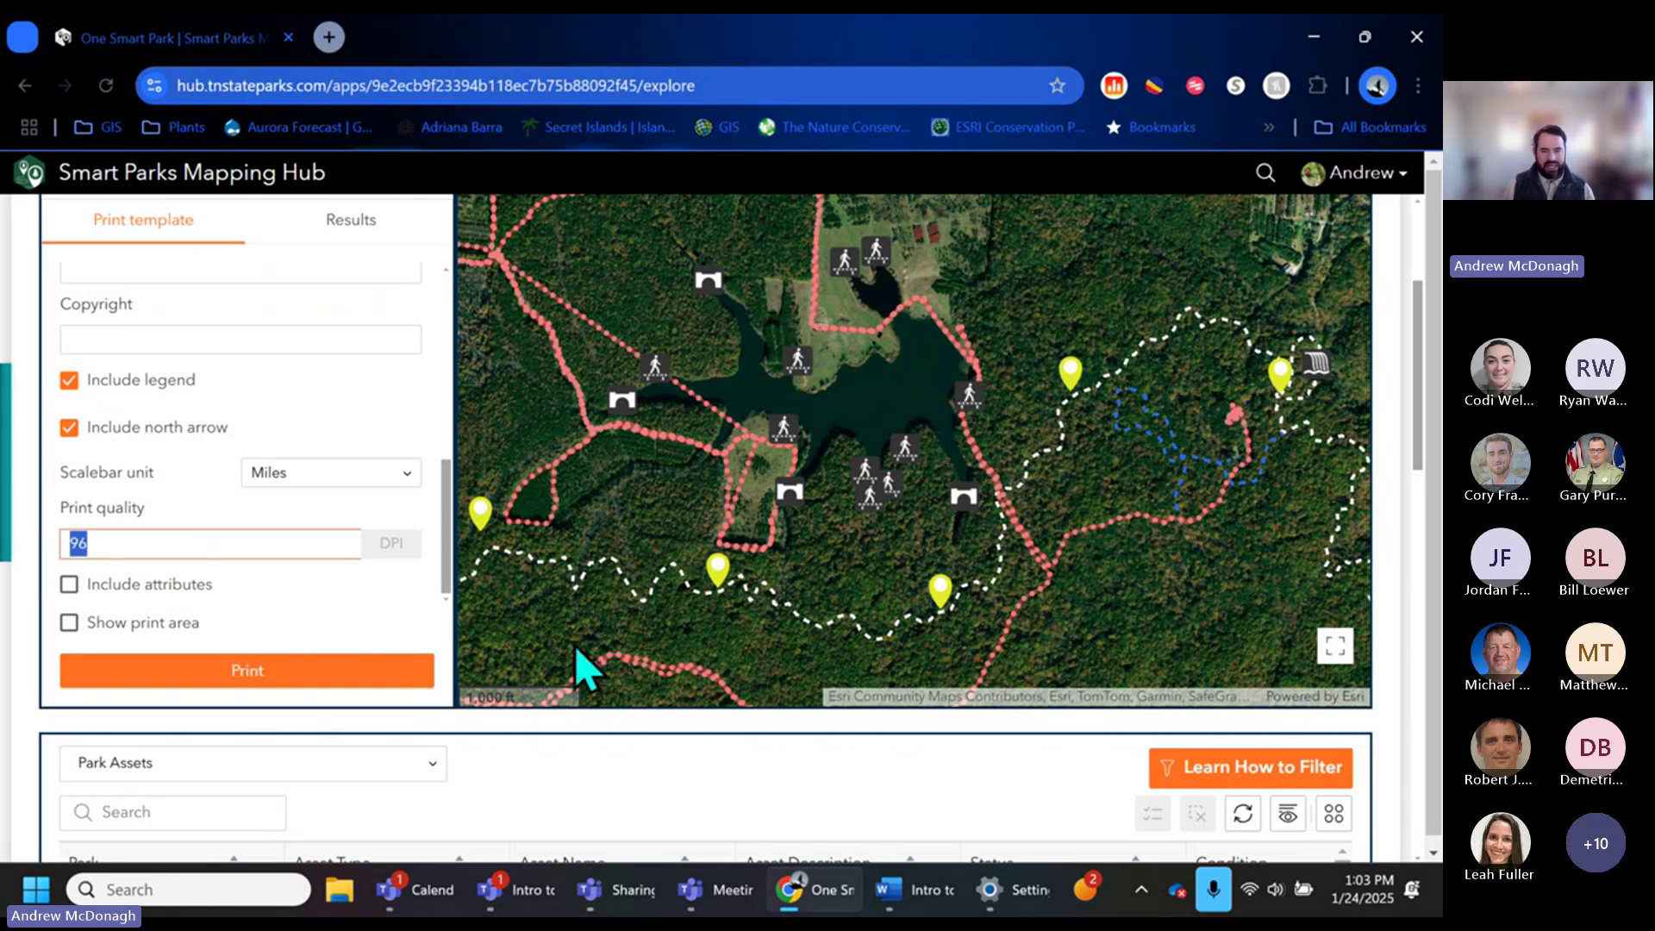
{"action": "type", "text": "150"}
{"action": "left_click", "coordinate": [286, 675]}
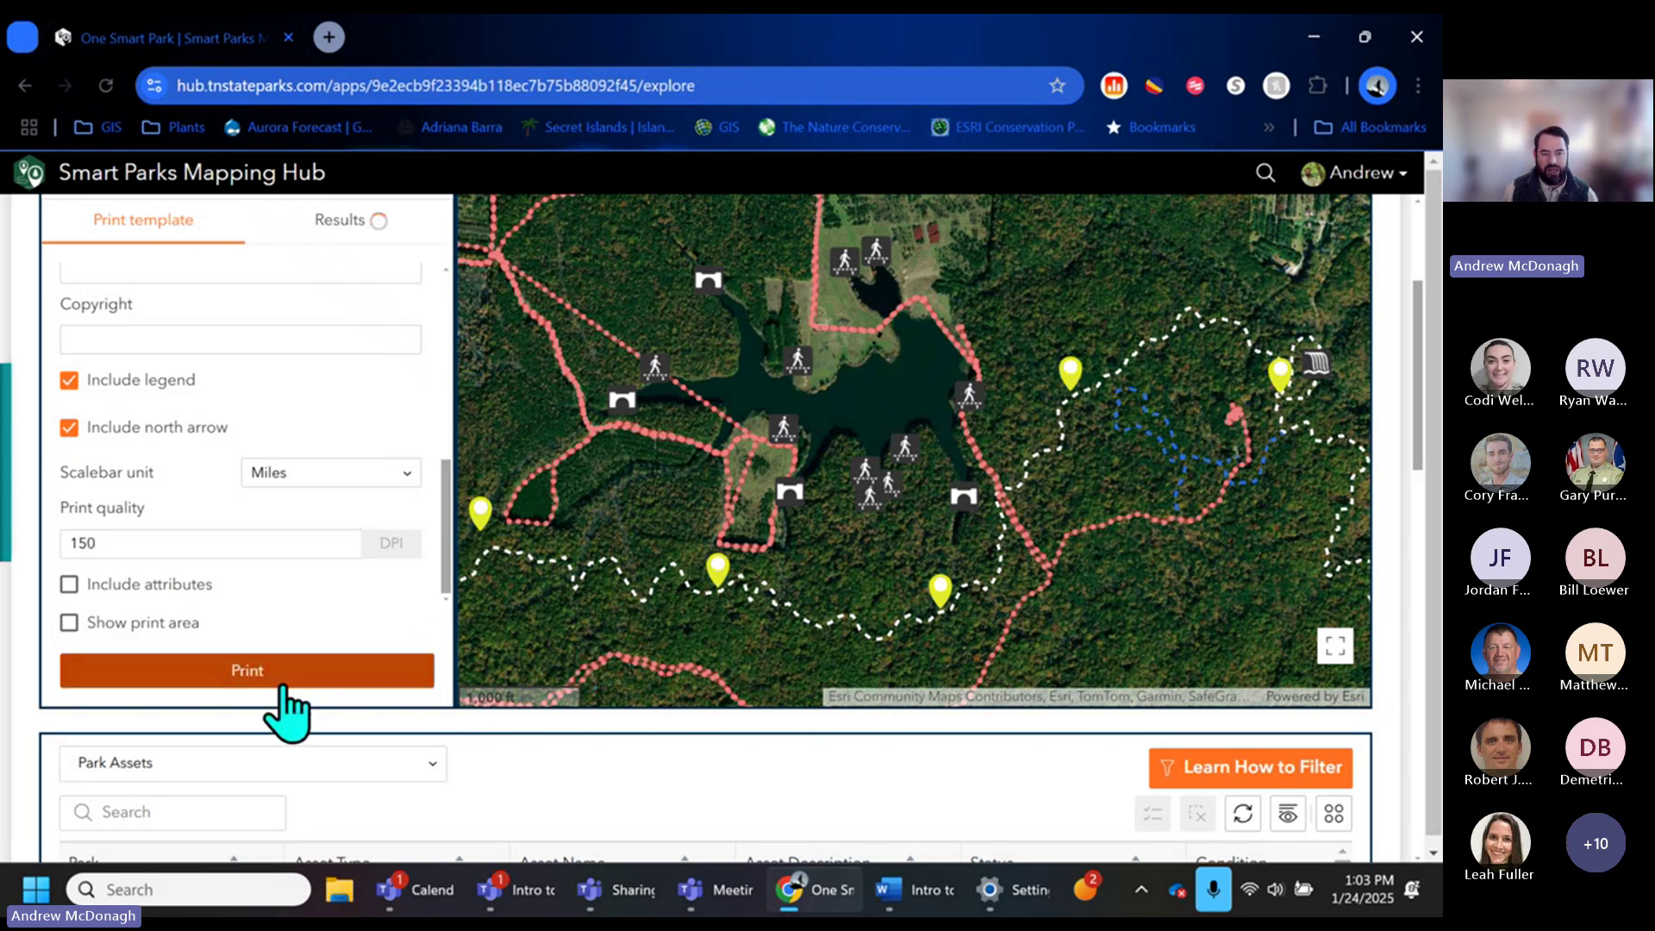
Return to the layer list and turn off the NAIP Imagery layer.
{"action": "scroll", "coordinate": [29, 726], "scroll_direction": "up", "scroll_amount": 3}
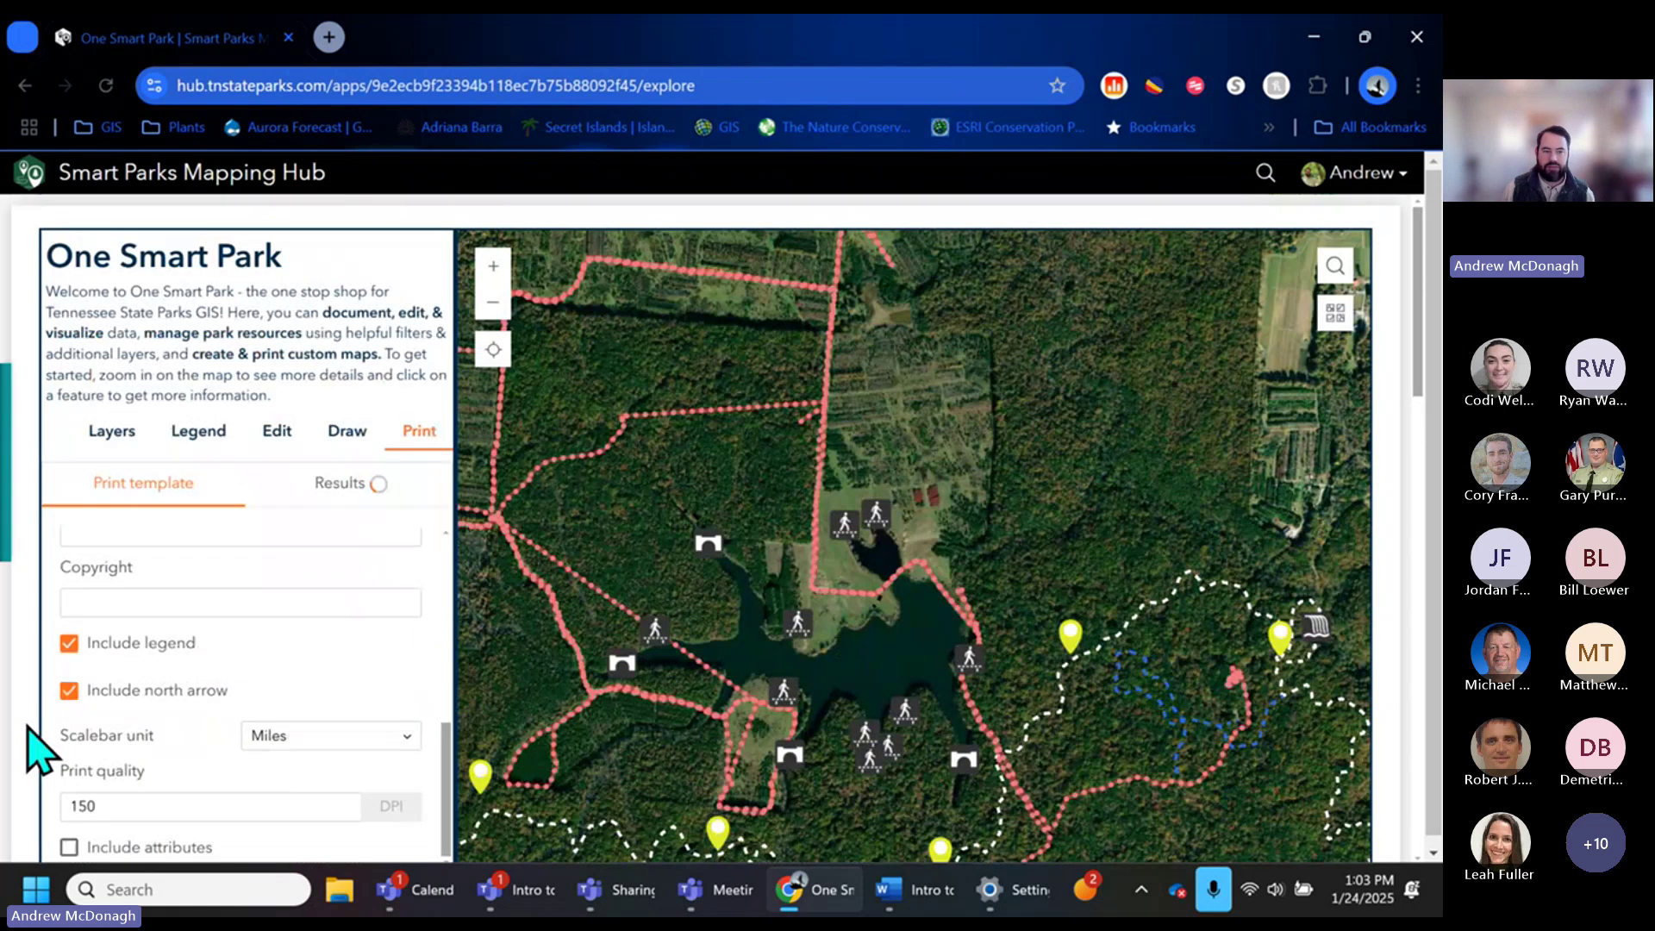
{"action": "left_click", "coordinate": [367, 503]}
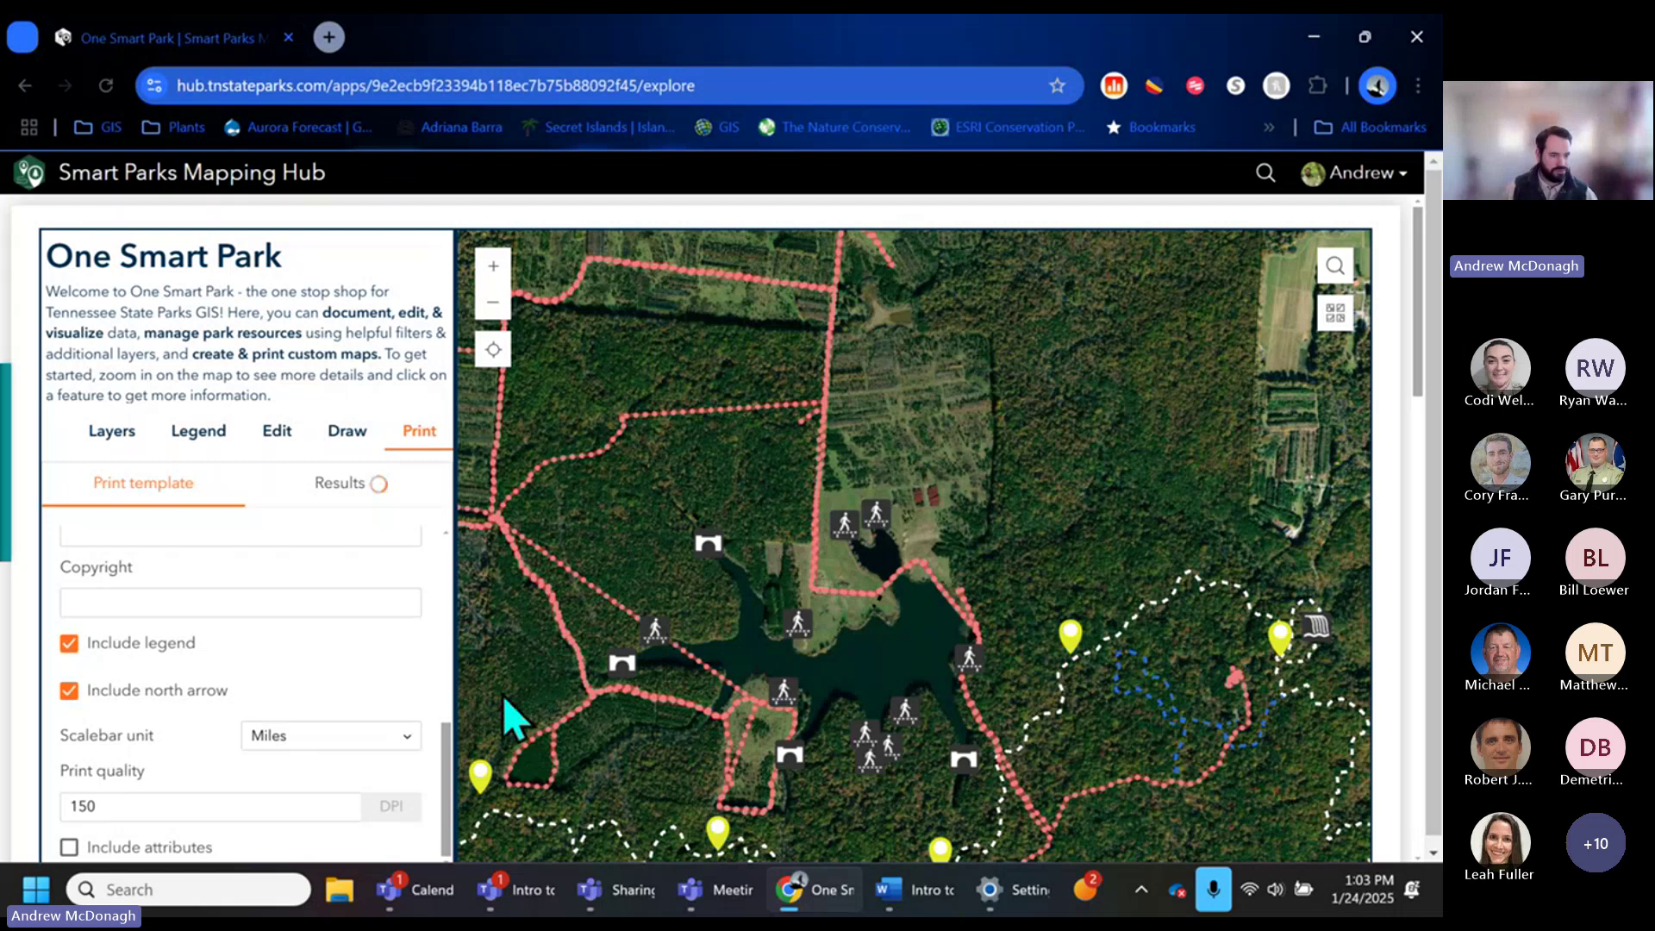
{"action": "left_click", "coordinate": [112, 431]}
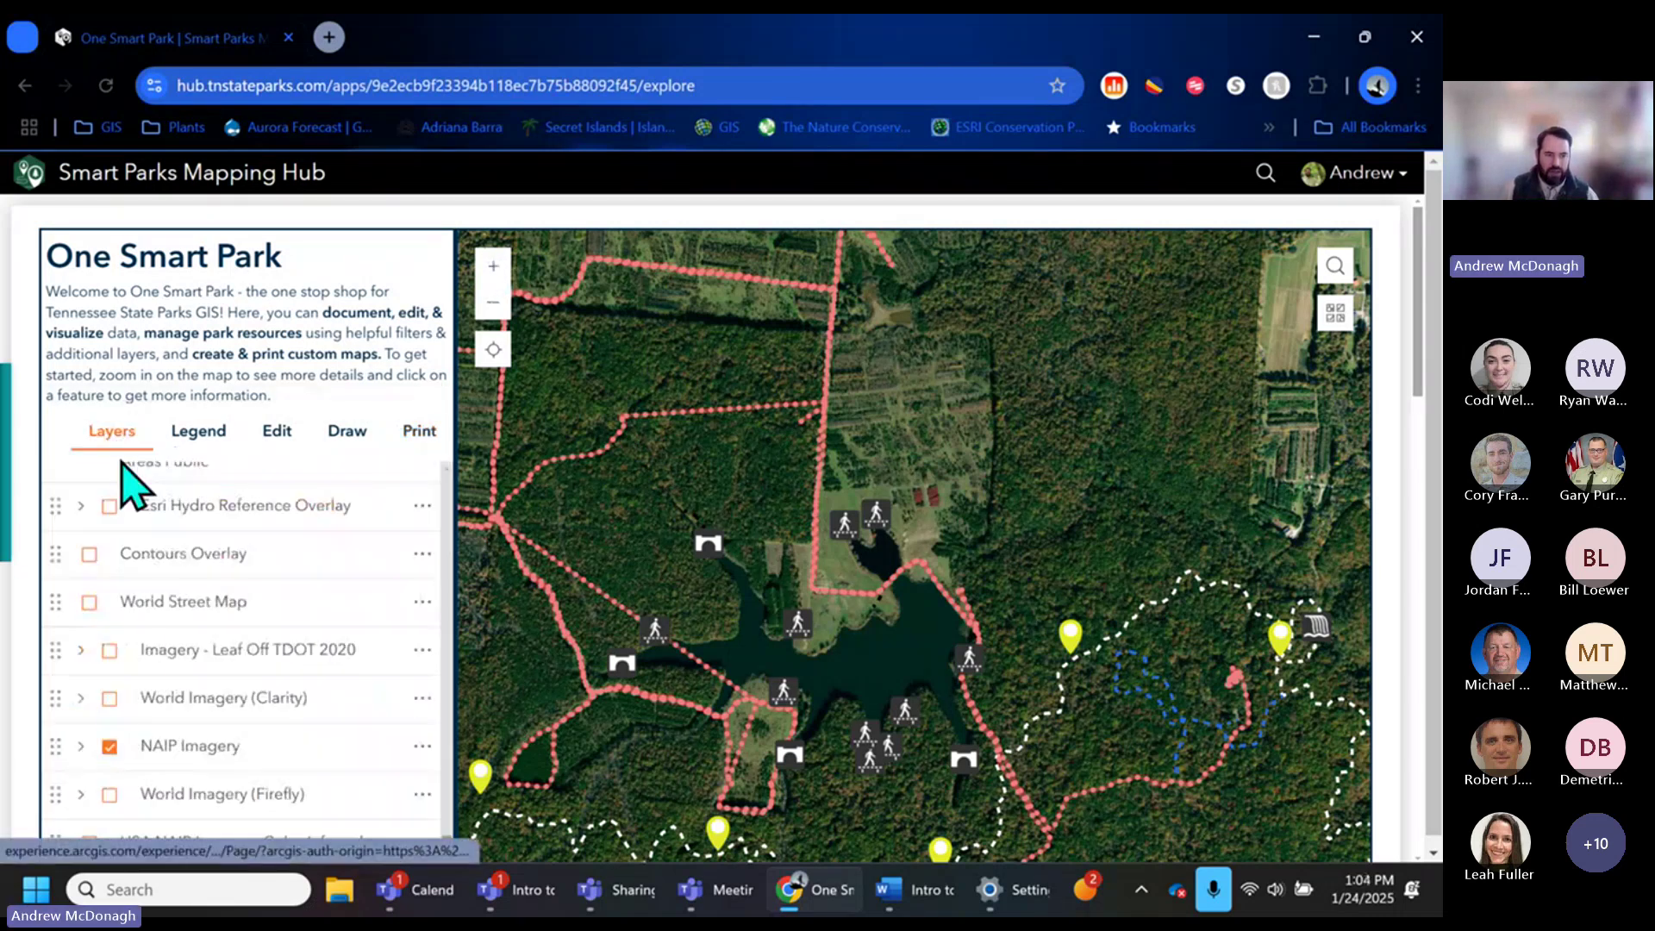
{"action": "left_click", "coordinate": [109, 746]}
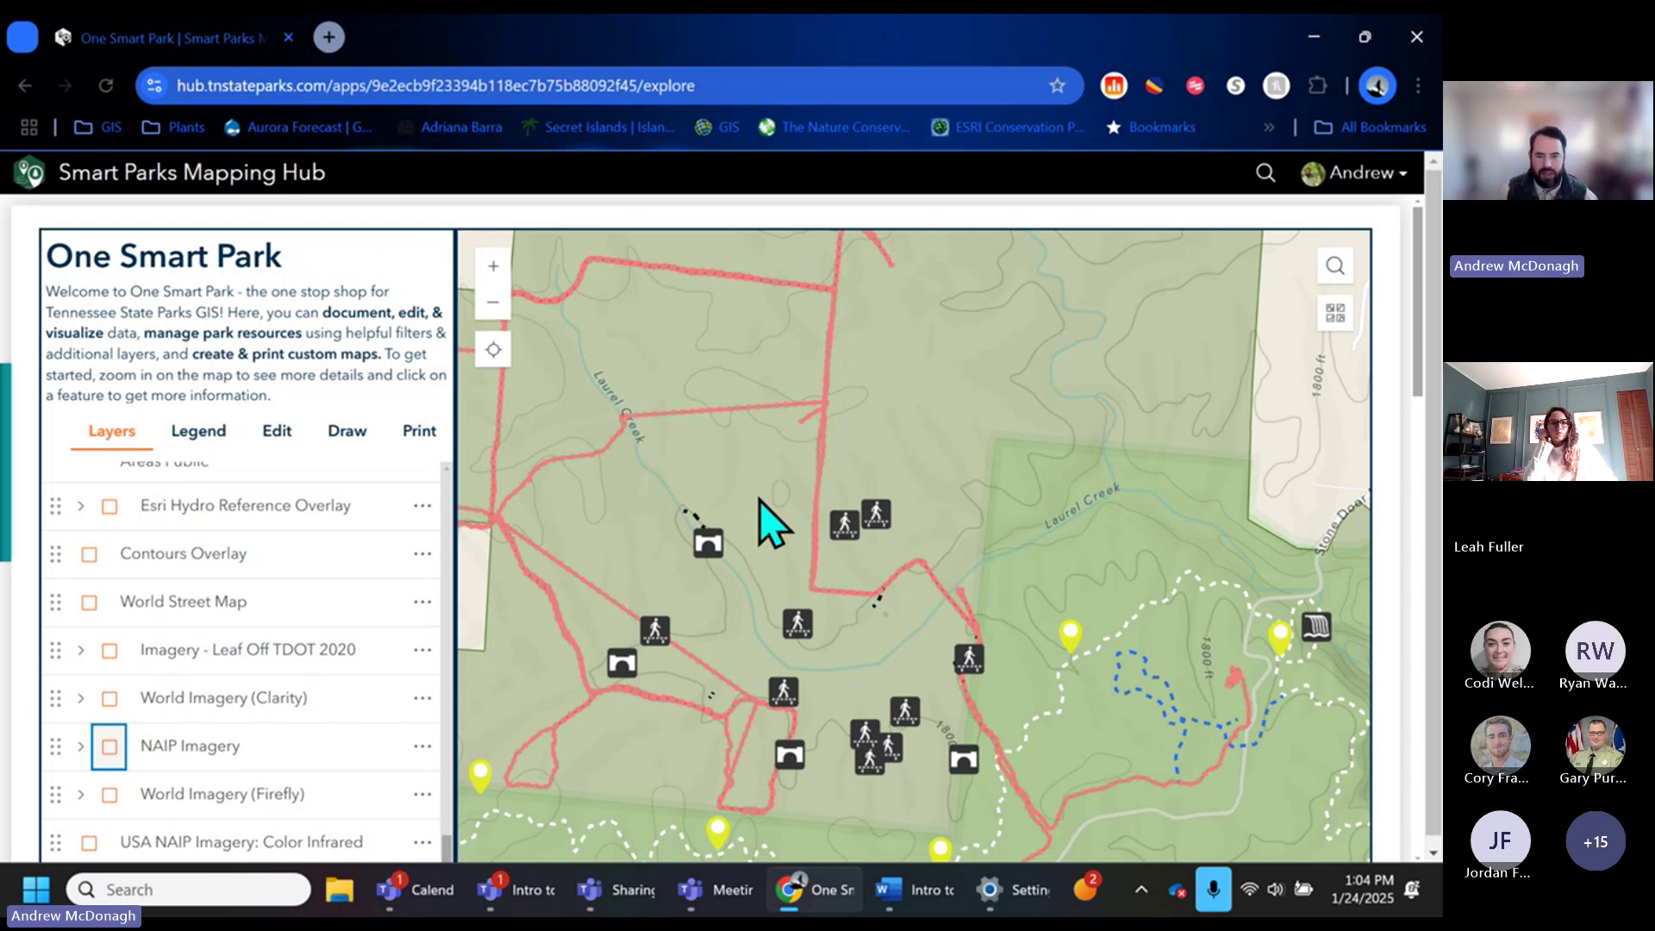
Switch to the Teams meeting window to check the meeting chat and return to the park map.
{"action": "scroll", "coordinate": [923, 610], "scroll_direction": "down", "scroll_amount": 5}
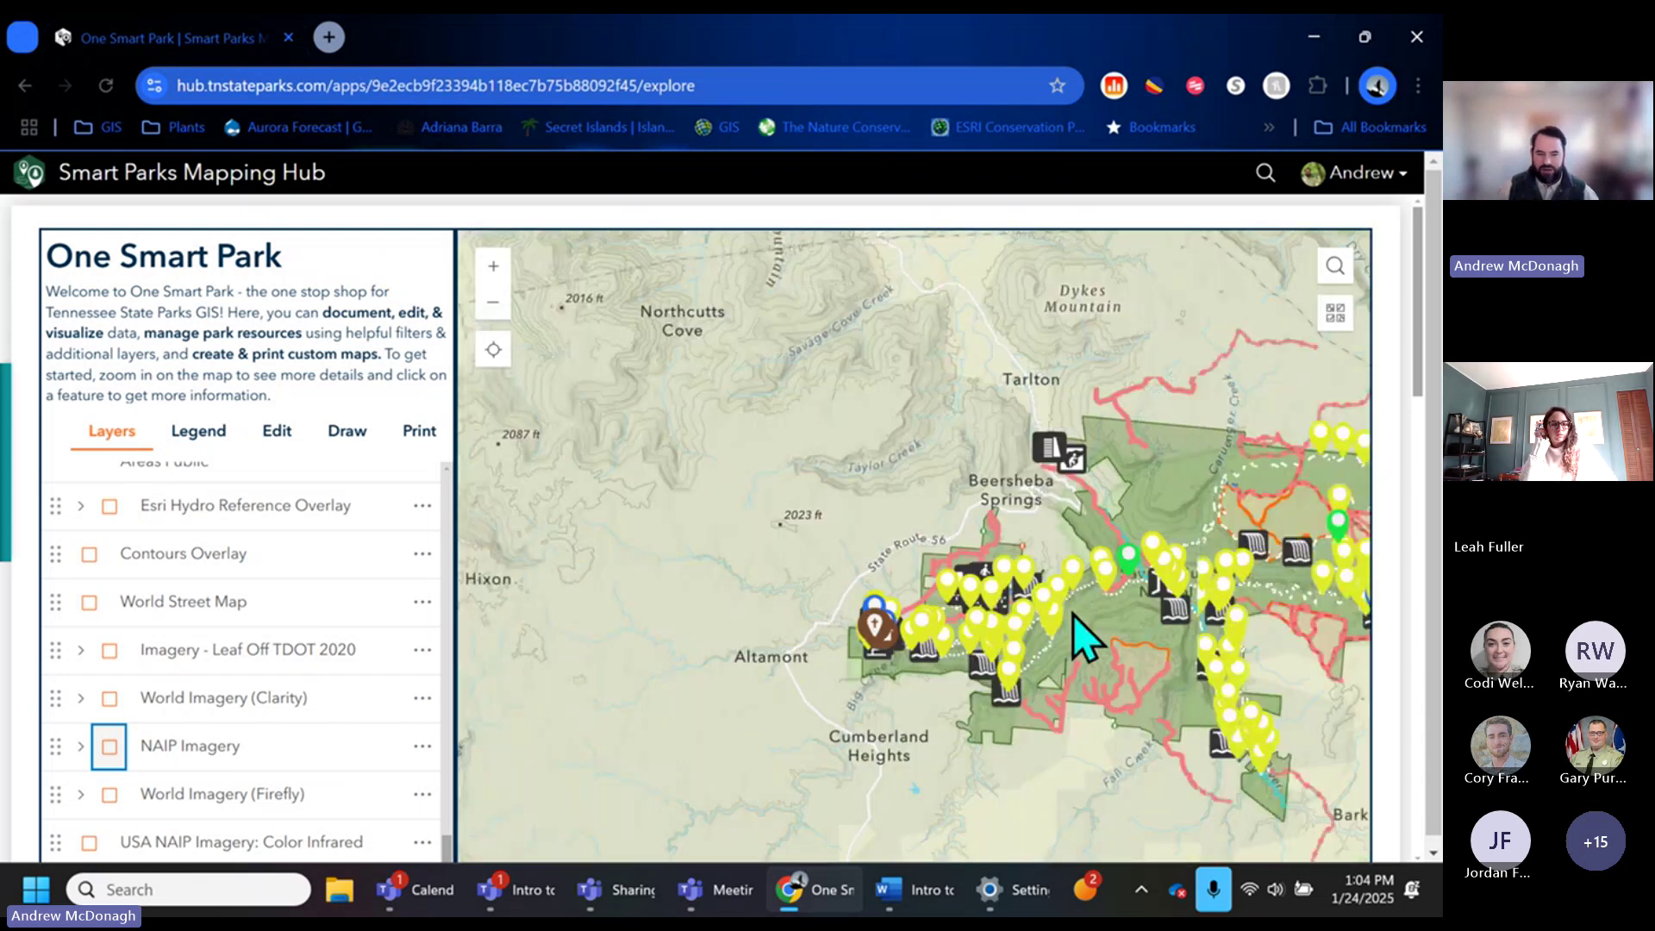
{"action": "mouse_move", "coordinate": [534, 892]}
{"action": "left_click", "coordinate": [427, 668]}
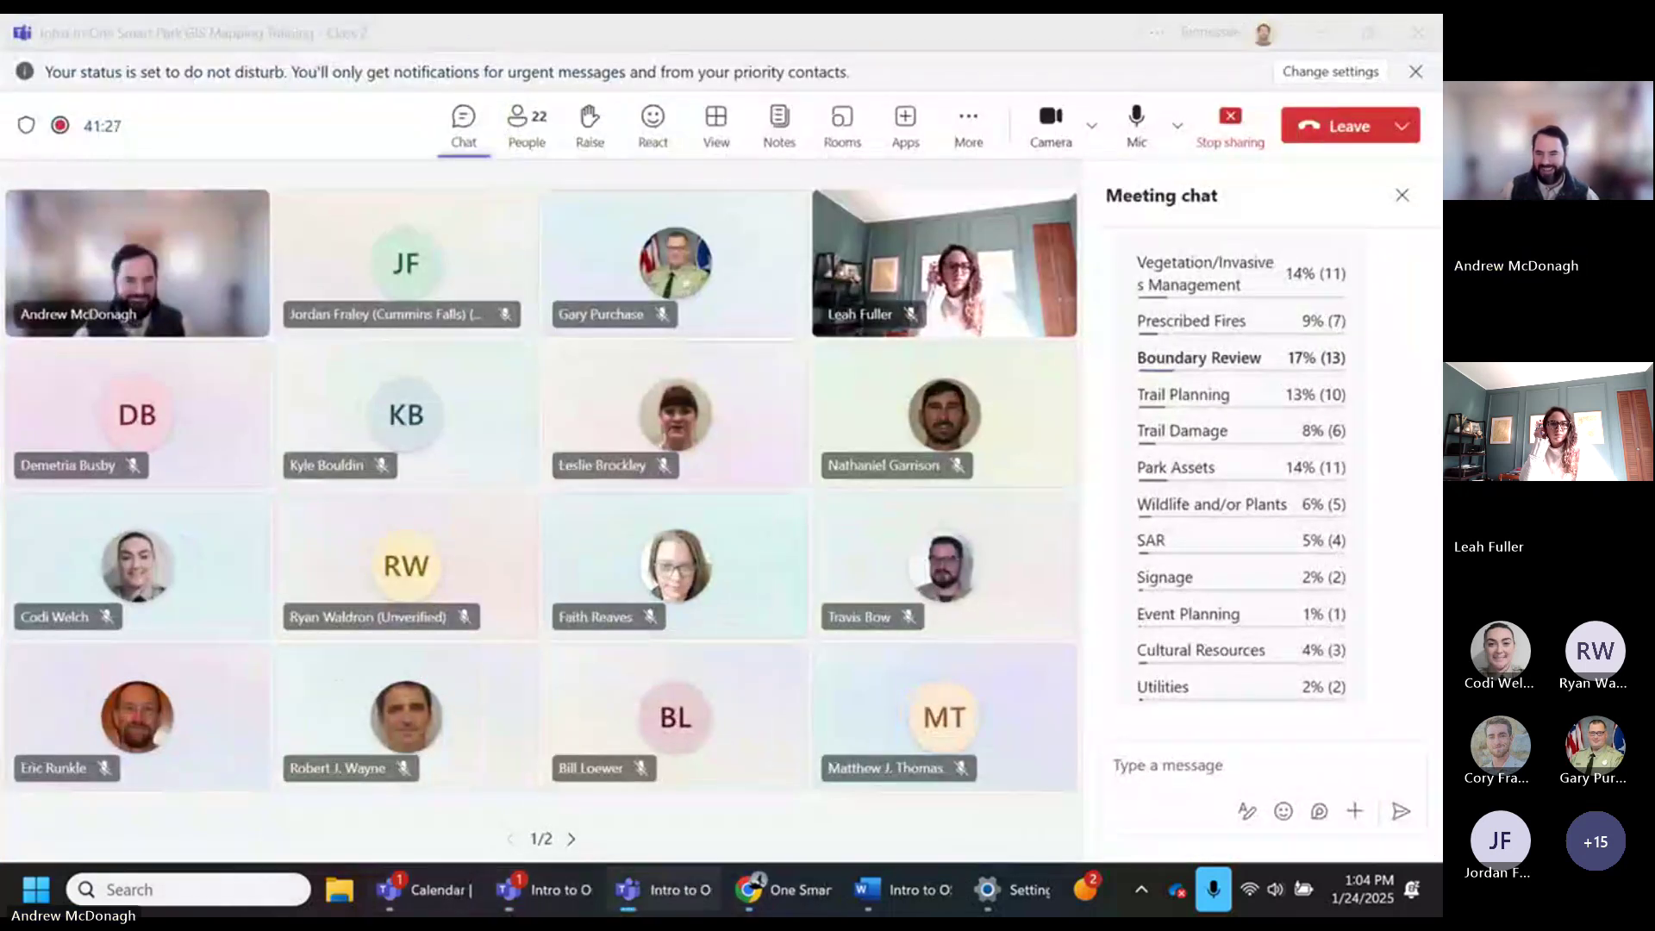
{"action": "left_click_drag", "start_coordinate": [1133, 38], "coordinate": [1439, 138]}
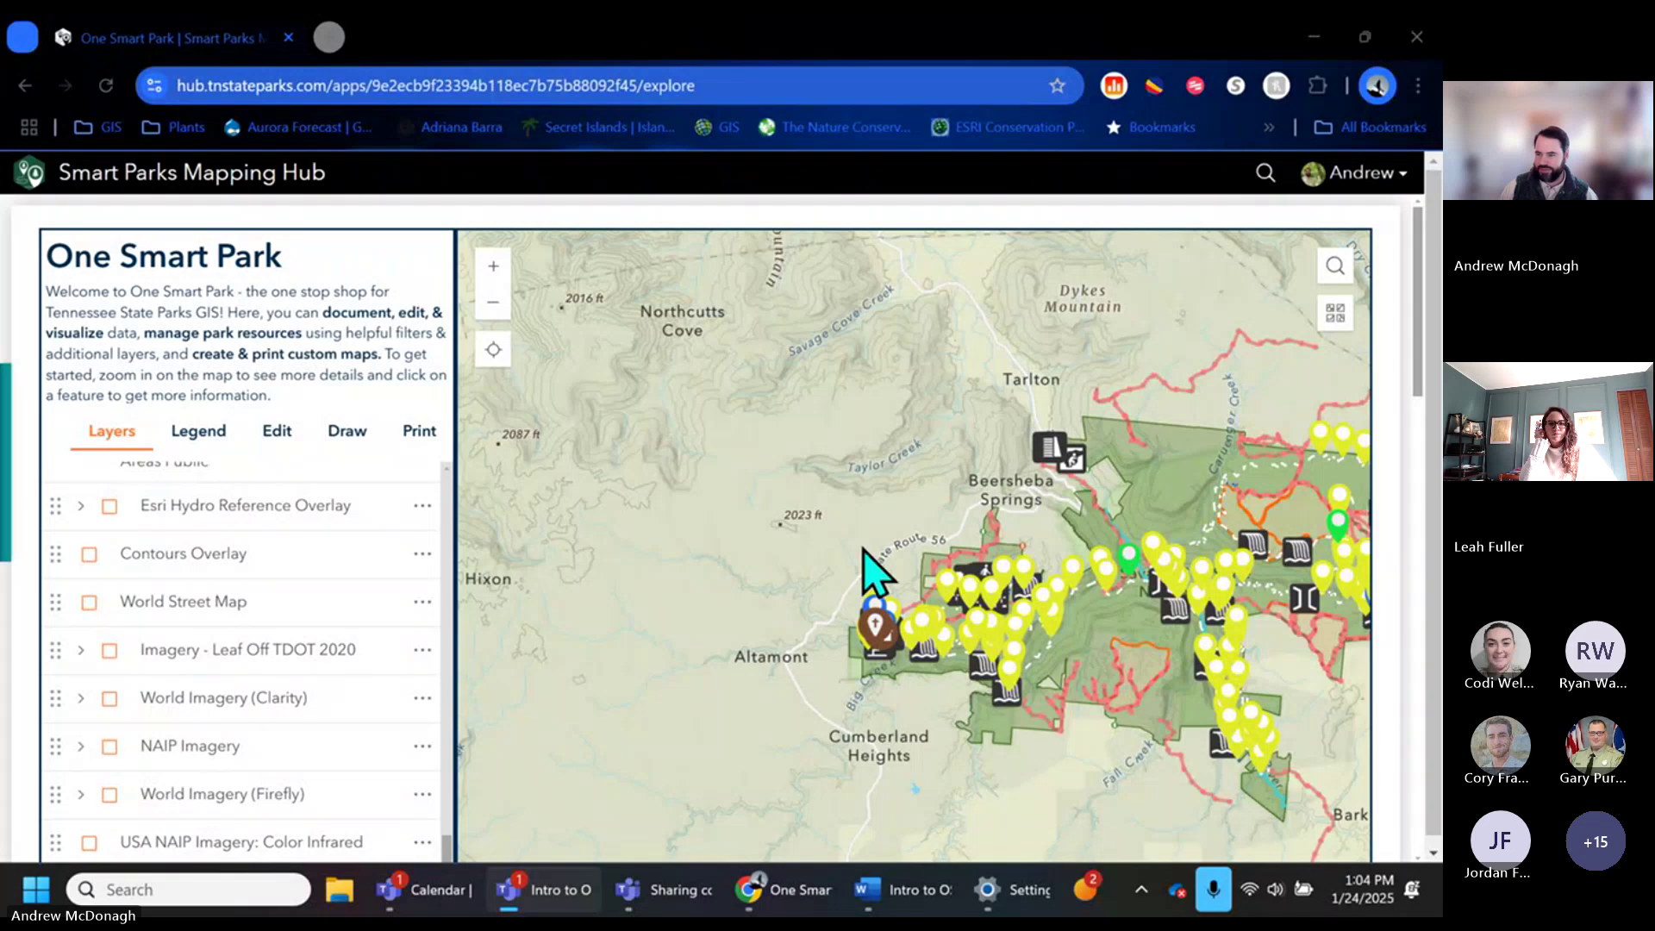
Locate Nathan Forrest State Park on the Tennessee River and examine the campsites and boat ramps along Lake Front Rd.
{"action": "scroll", "coordinate": [877, 573], "scroll_direction": "down", "scroll_amount": 2}
{"action": "scroll", "coordinate": [878, 572], "scroll_direction": "down", "scroll_amount": 2}
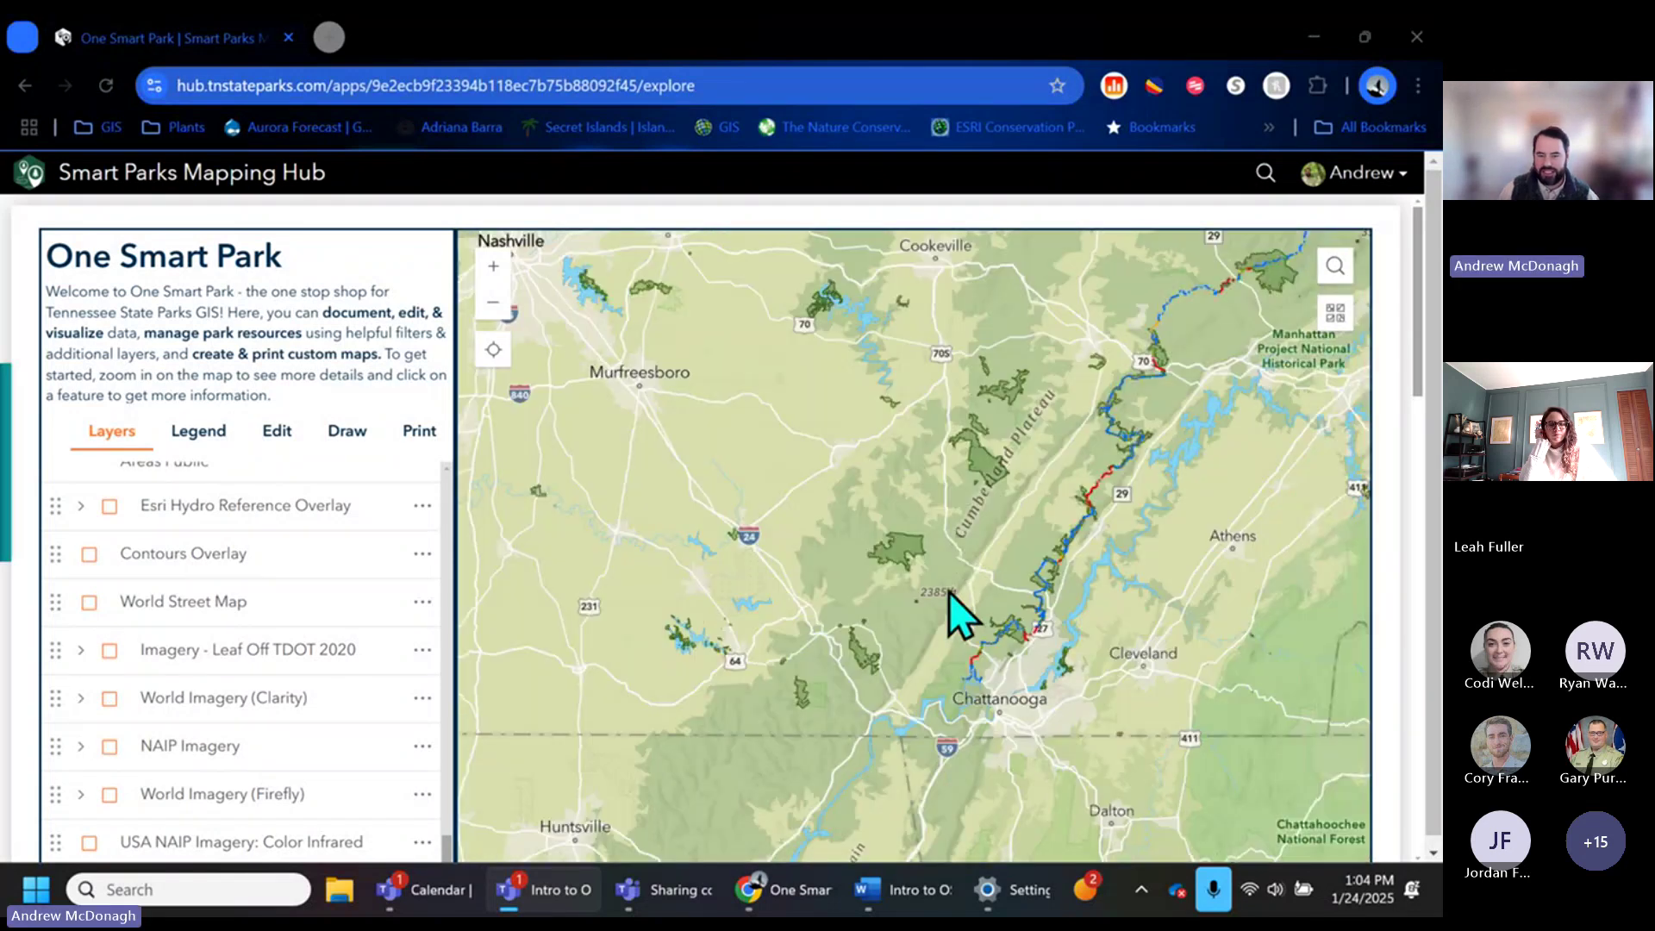
{"action": "left_click_drag", "start_coordinate": [964, 543], "coordinate": [1287, 635]}
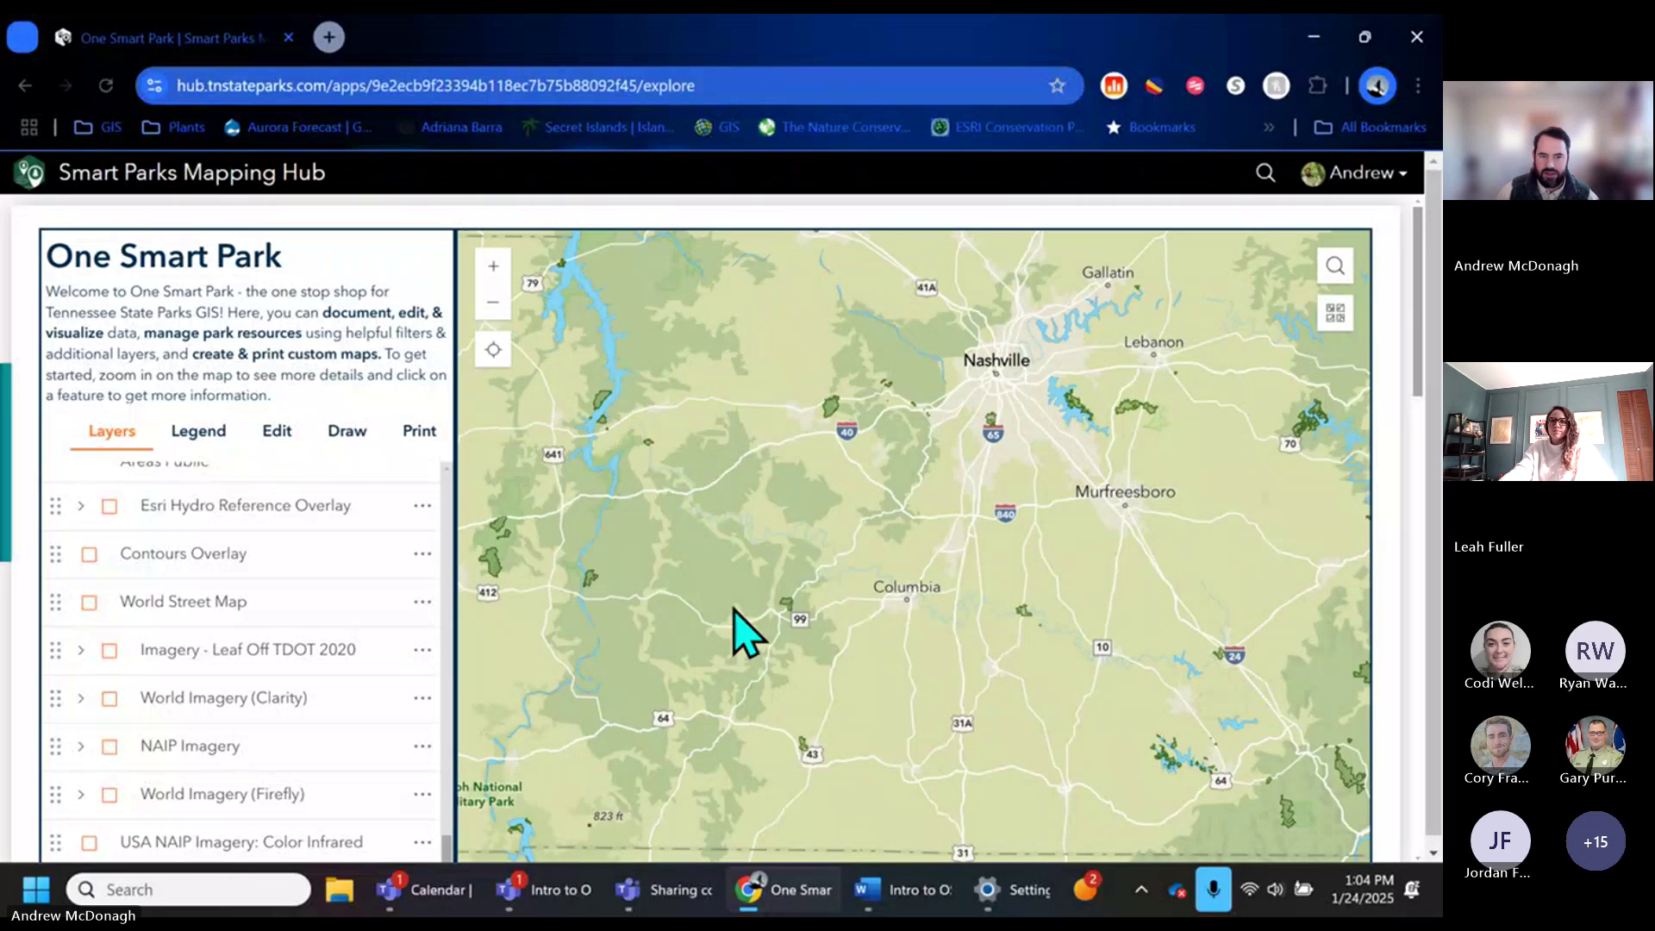
{"action": "left_click_drag", "start_coordinate": [746, 635], "coordinate": [1056, 741]}
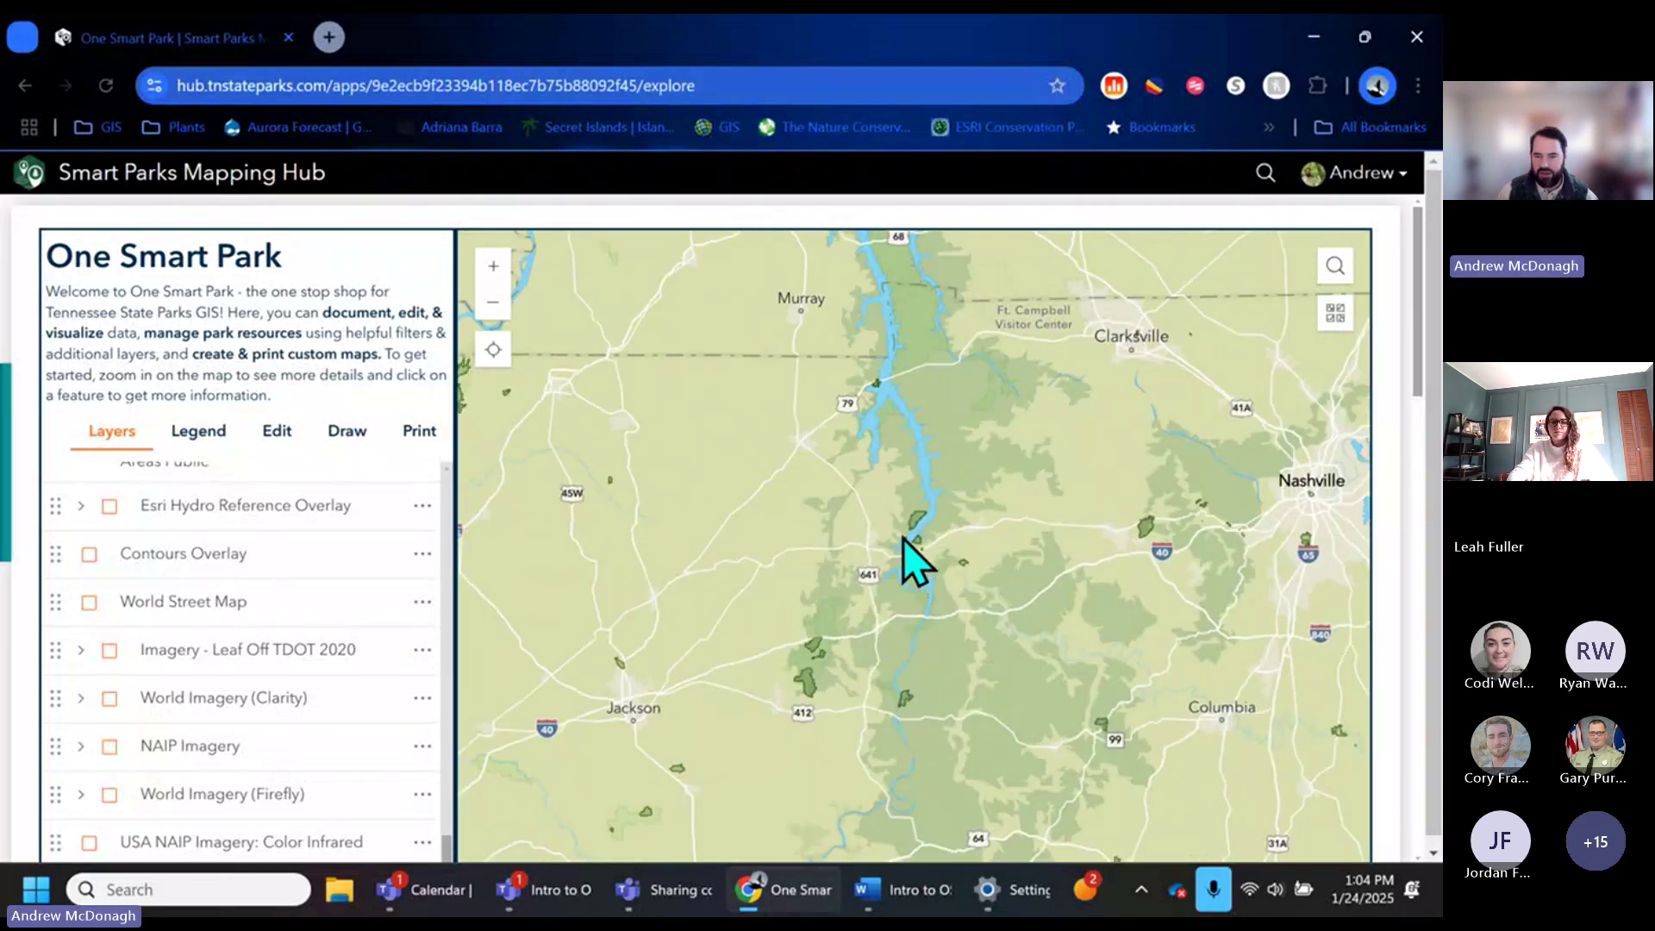
{"action": "scroll", "coordinate": [906, 543], "scroll_direction": "up", "scroll_amount": 6}
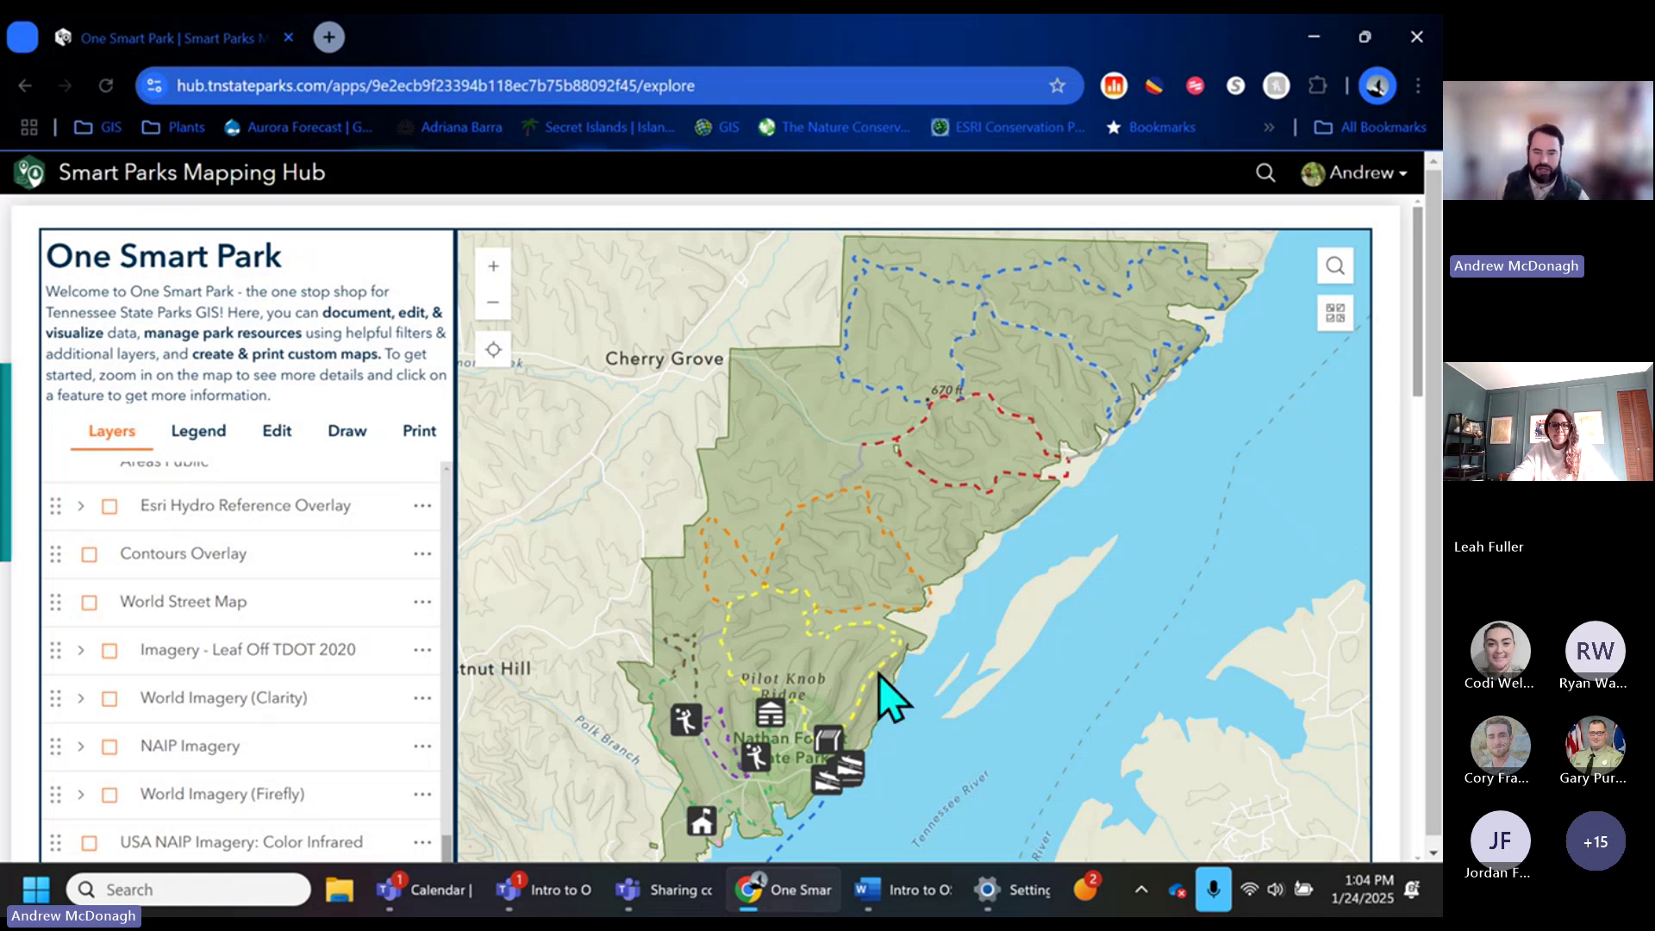
{"action": "scroll", "coordinate": [783, 760], "scroll_direction": "up", "scroll_amount": 2}
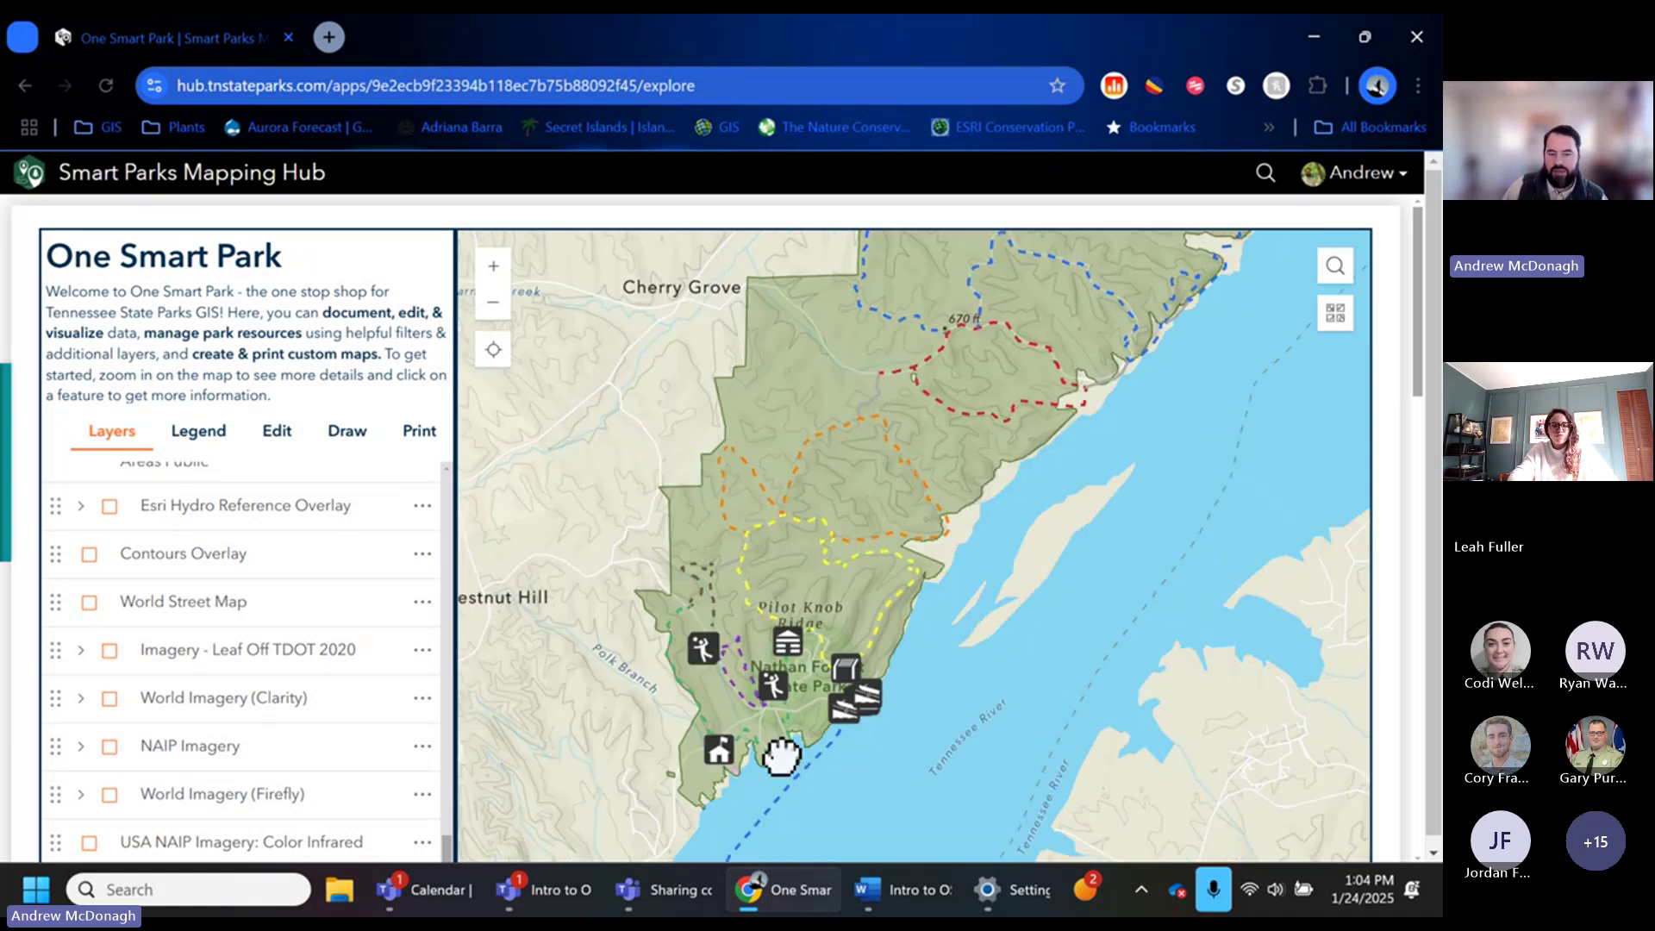
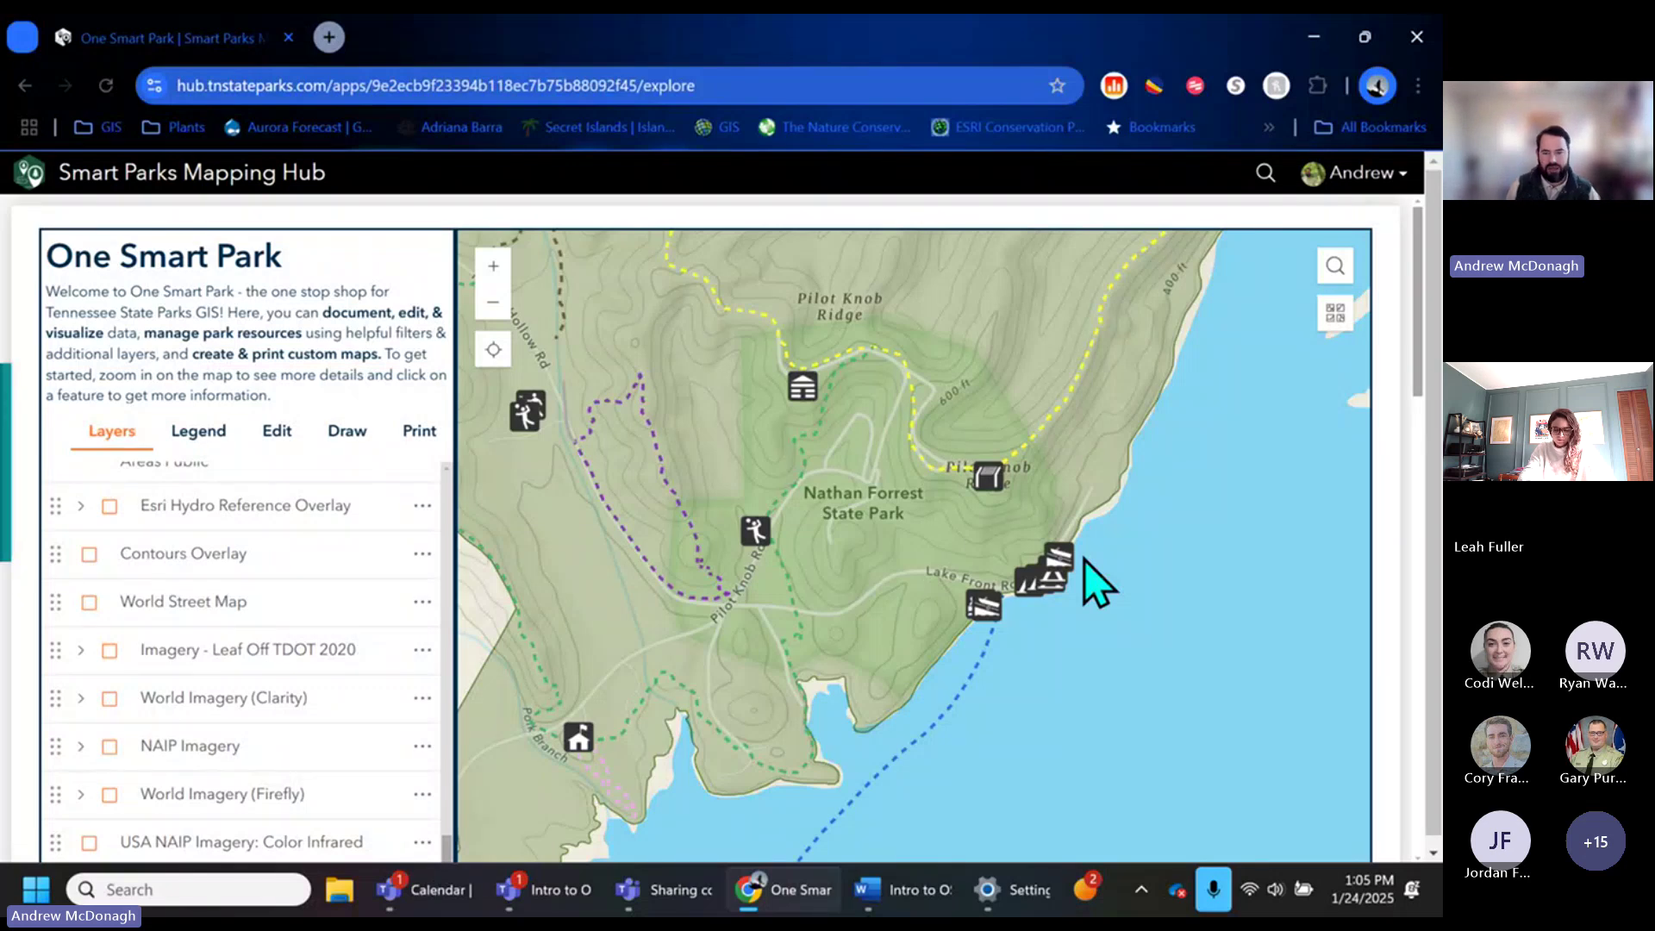
{"action": "scroll", "coordinate": [1099, 584], "scroll_direction": "up", "scroll_amount": 2}
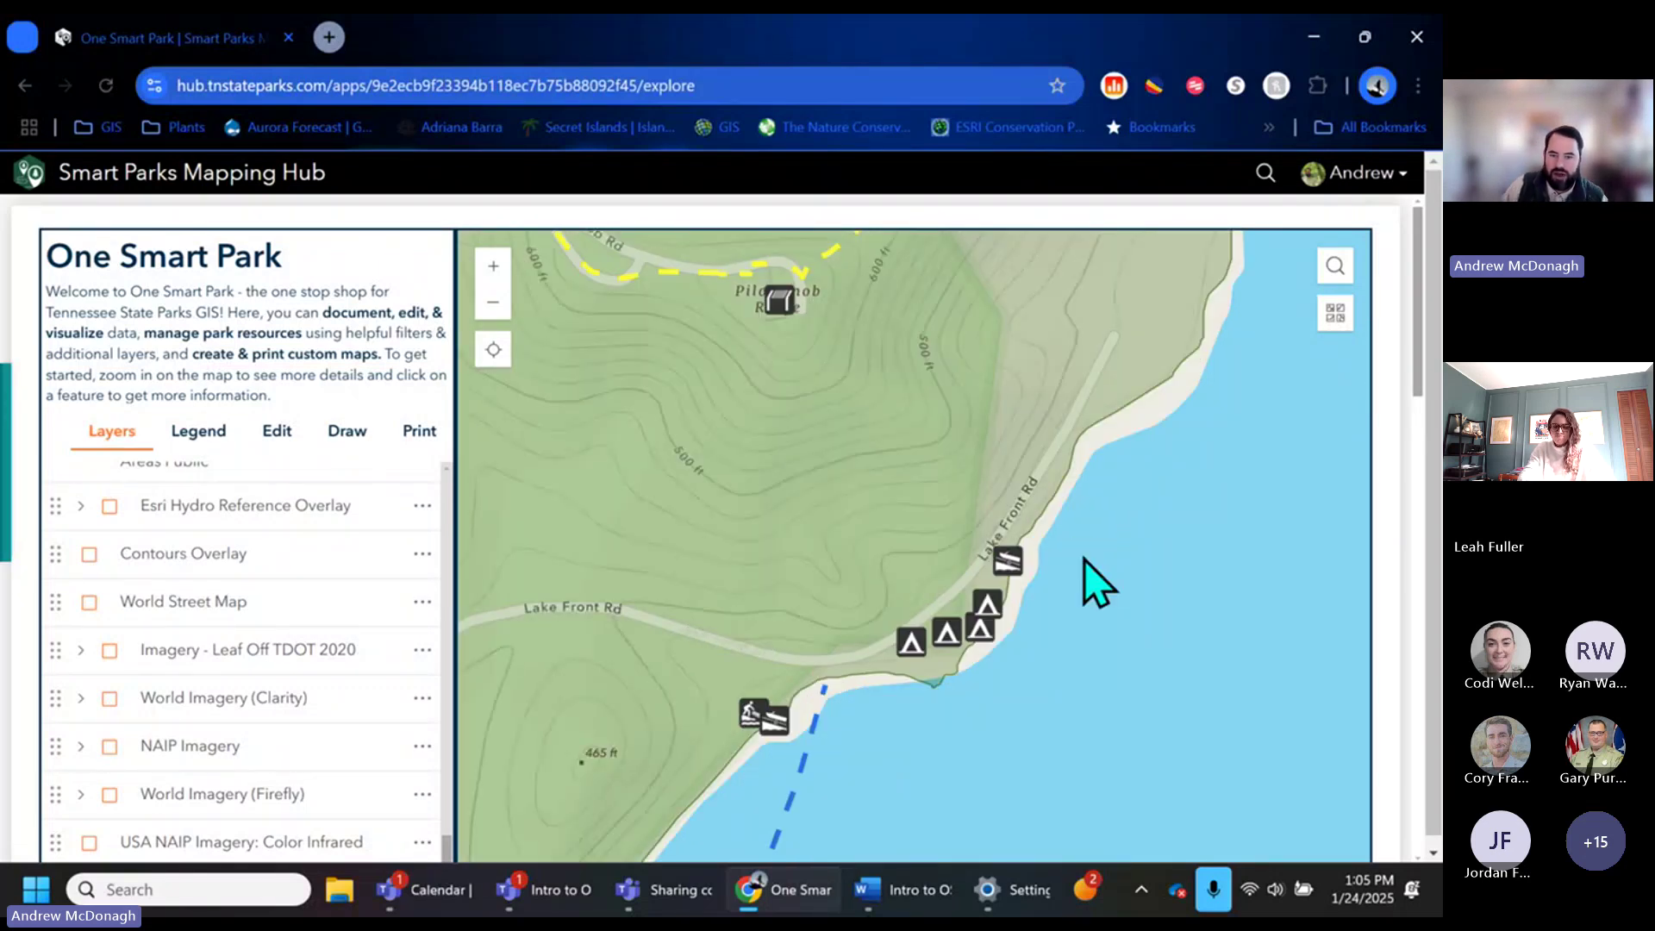
Change the basemap to Firefly Imagery Hybrid and focus on the boat ramp by Lake Front Rd.
{"action": "left_click", "coordinate": [1335, 313]}
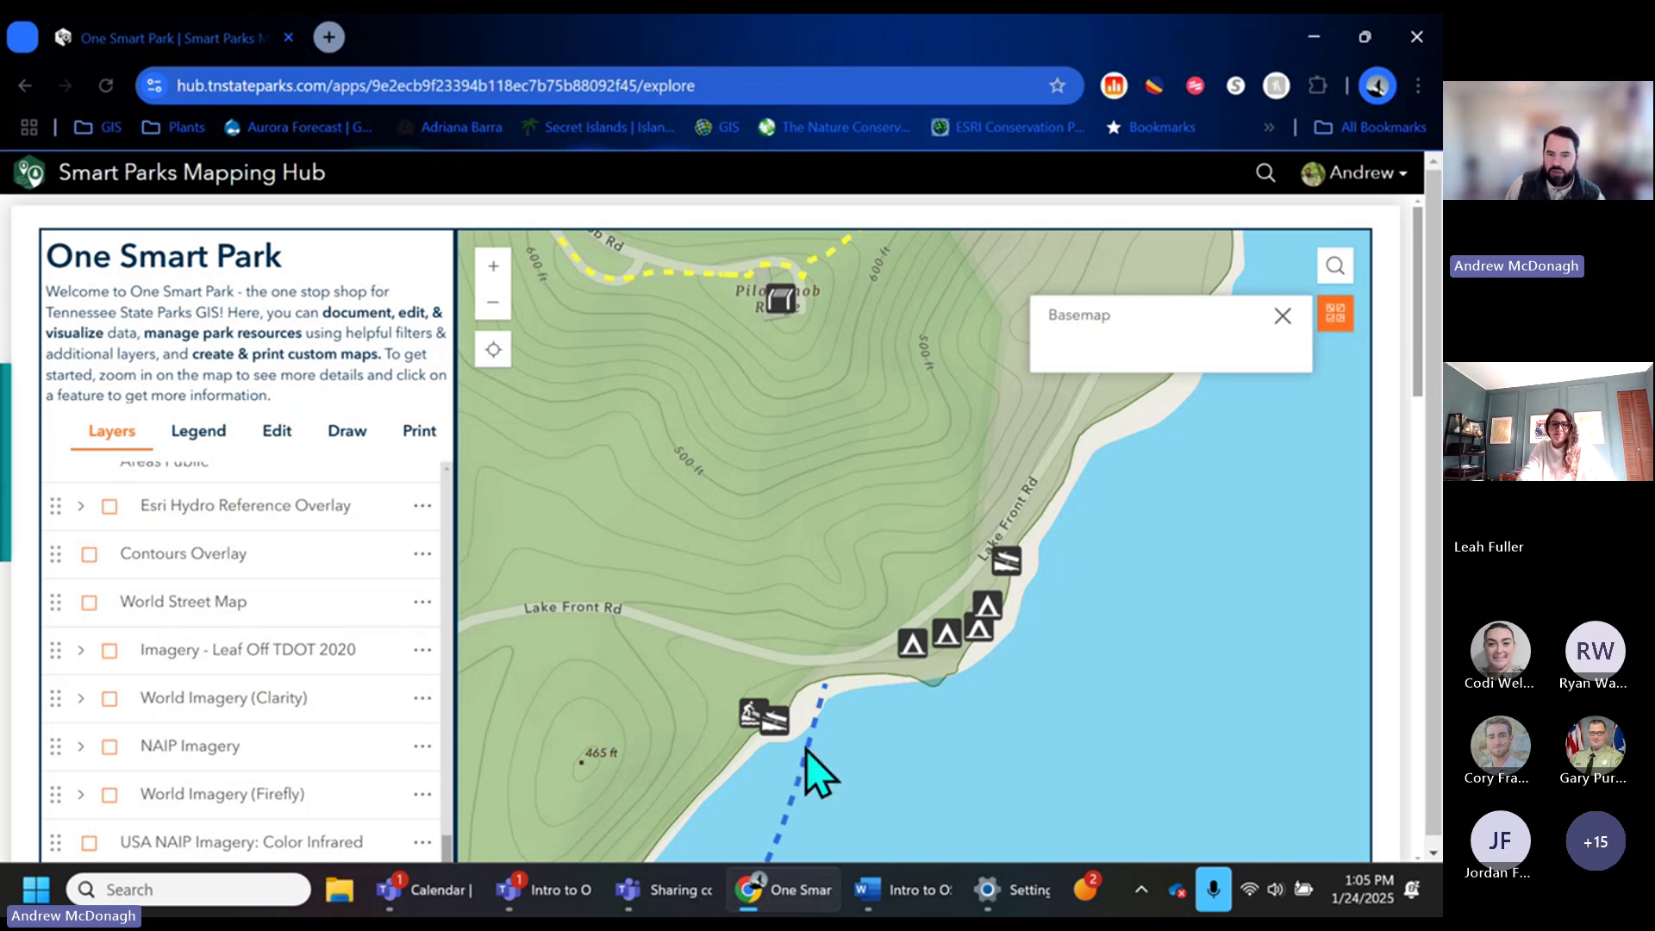
{"action": "scroll", "coordinate": [1241, 772], "scroll_direction": "down", "scroll_amount": 5}
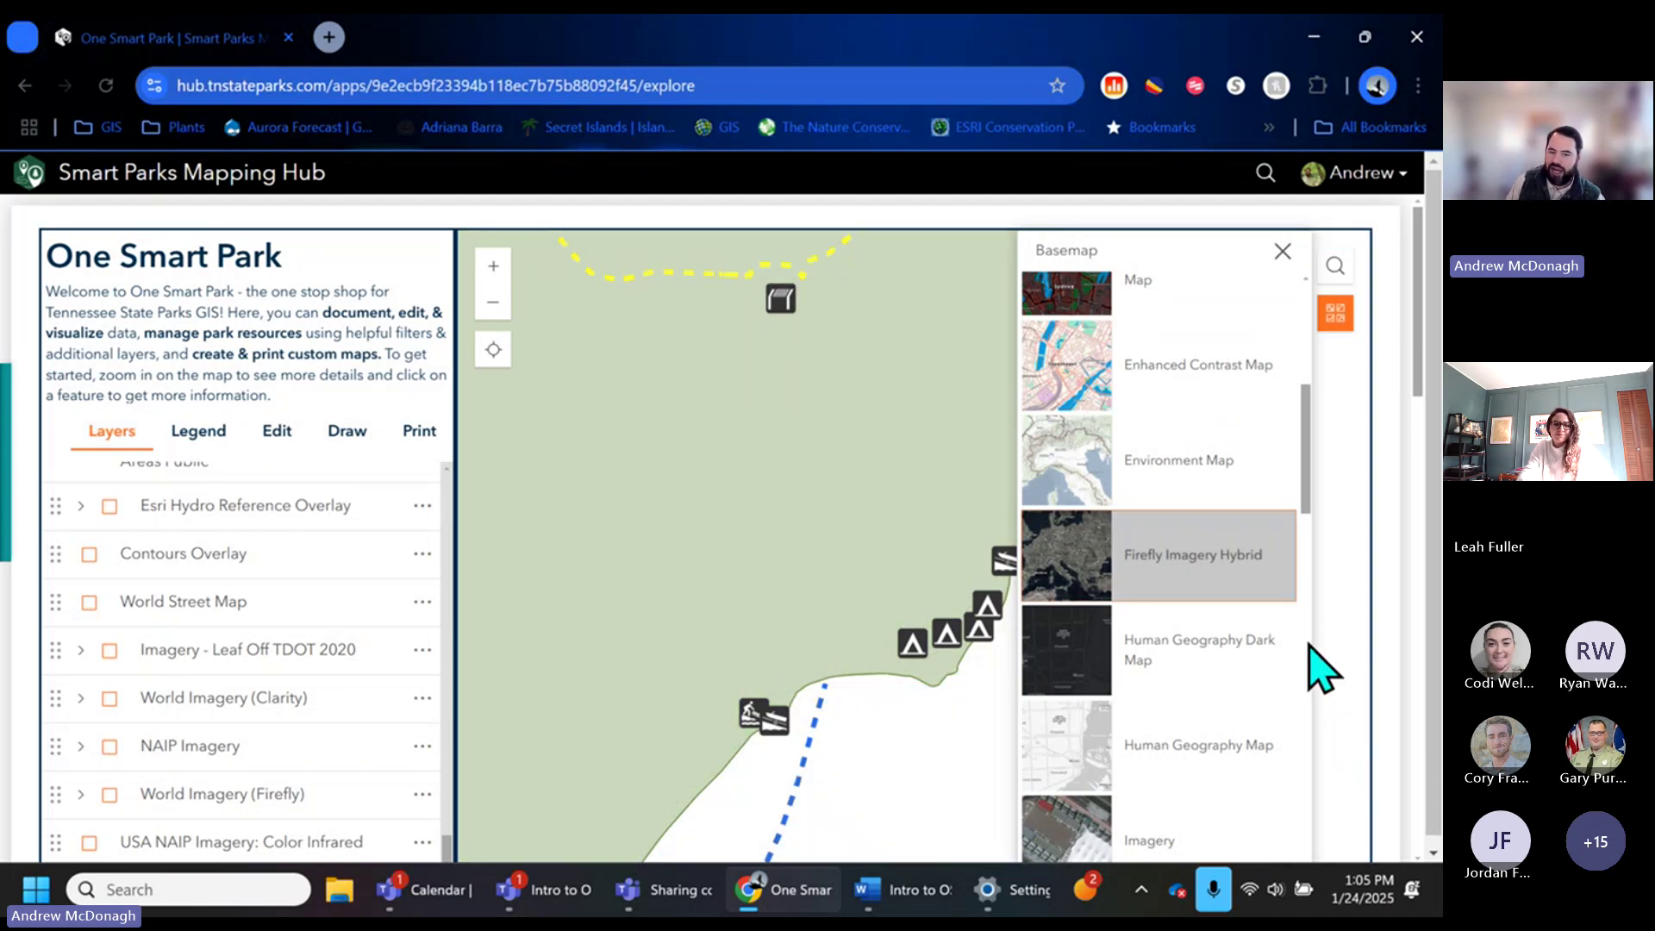
{"action": "left_click", "coordinate": [1283, 251]}
{"action": "scroll", "coordinate": [804, 737], "scroll_direction": "up", "scroll_amount": 3}
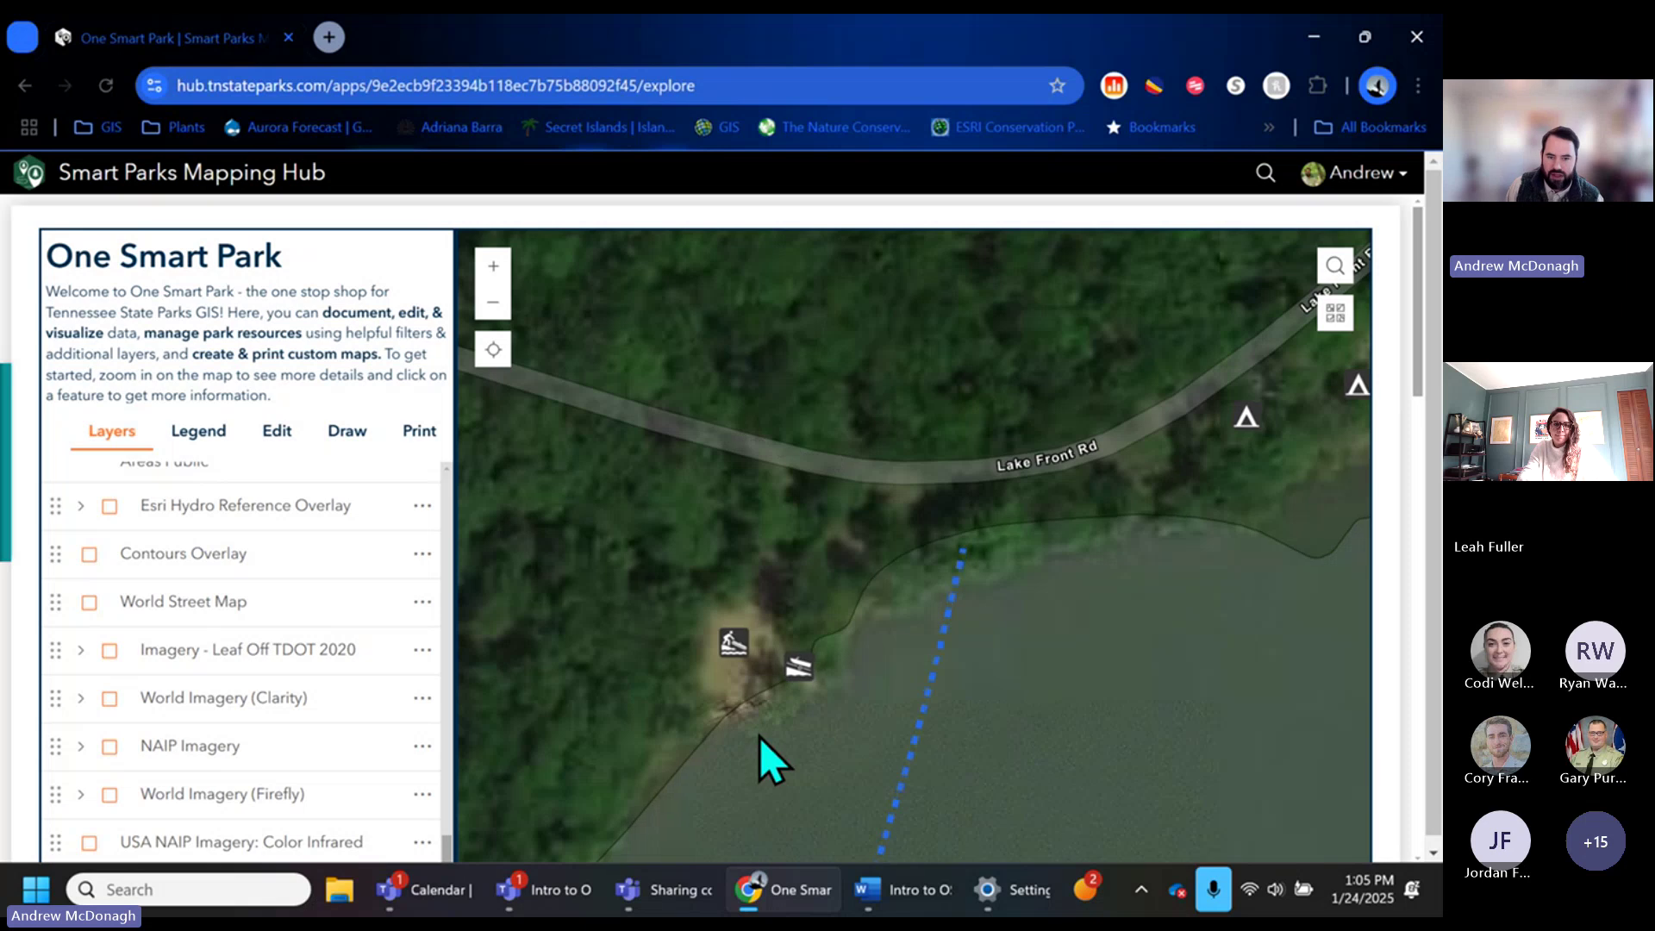
Open the feature editor for the lakeshore near Lake Front Rd and activate selection of existing features.
{"action": "left_click", "coordinate": [278, 435]}
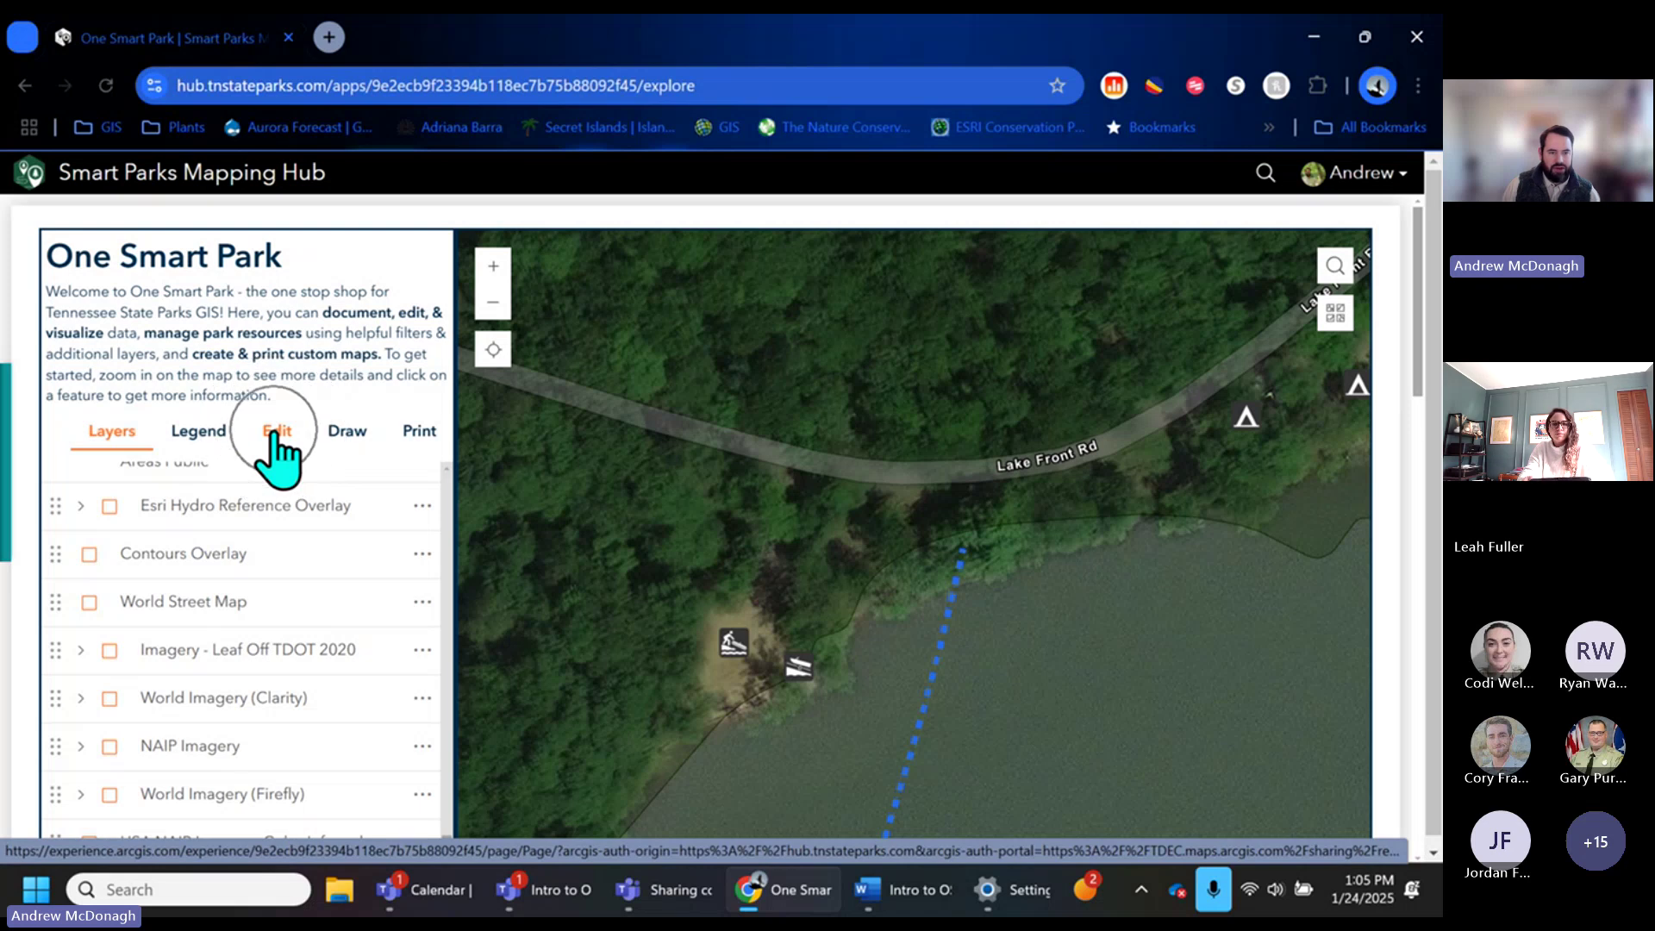
{"action": "left_click_drag", "start_coordinate": [860, 559], "coordinate": [843, 455]}
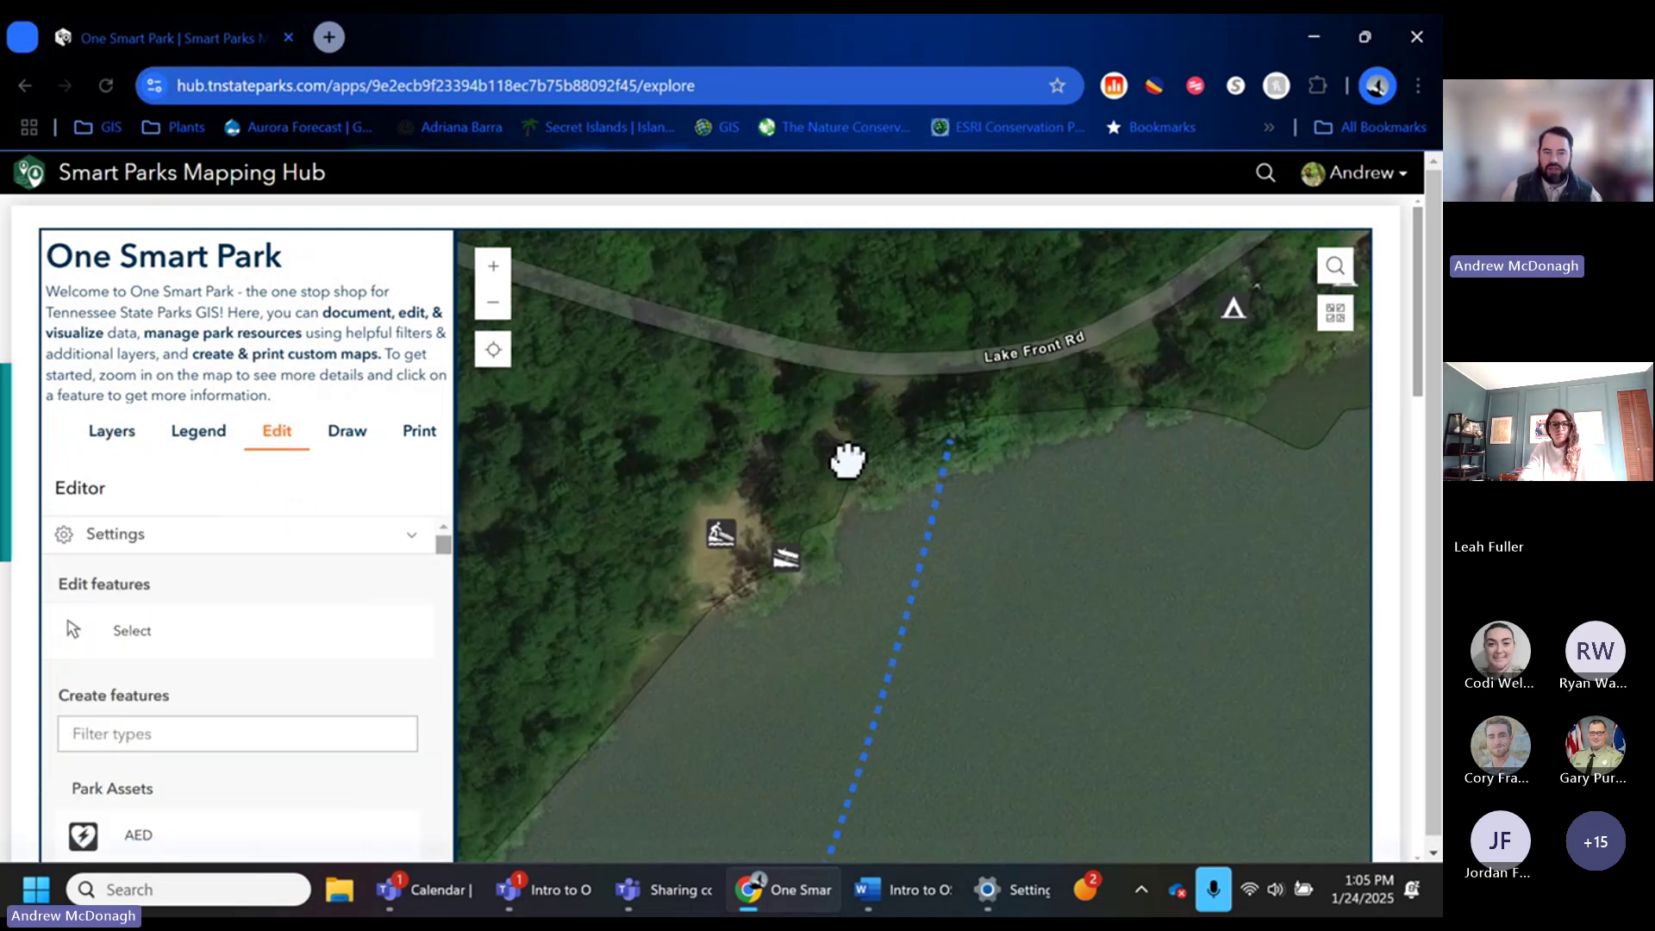
{"action": "left_click", "coordinate": [223, 651]}
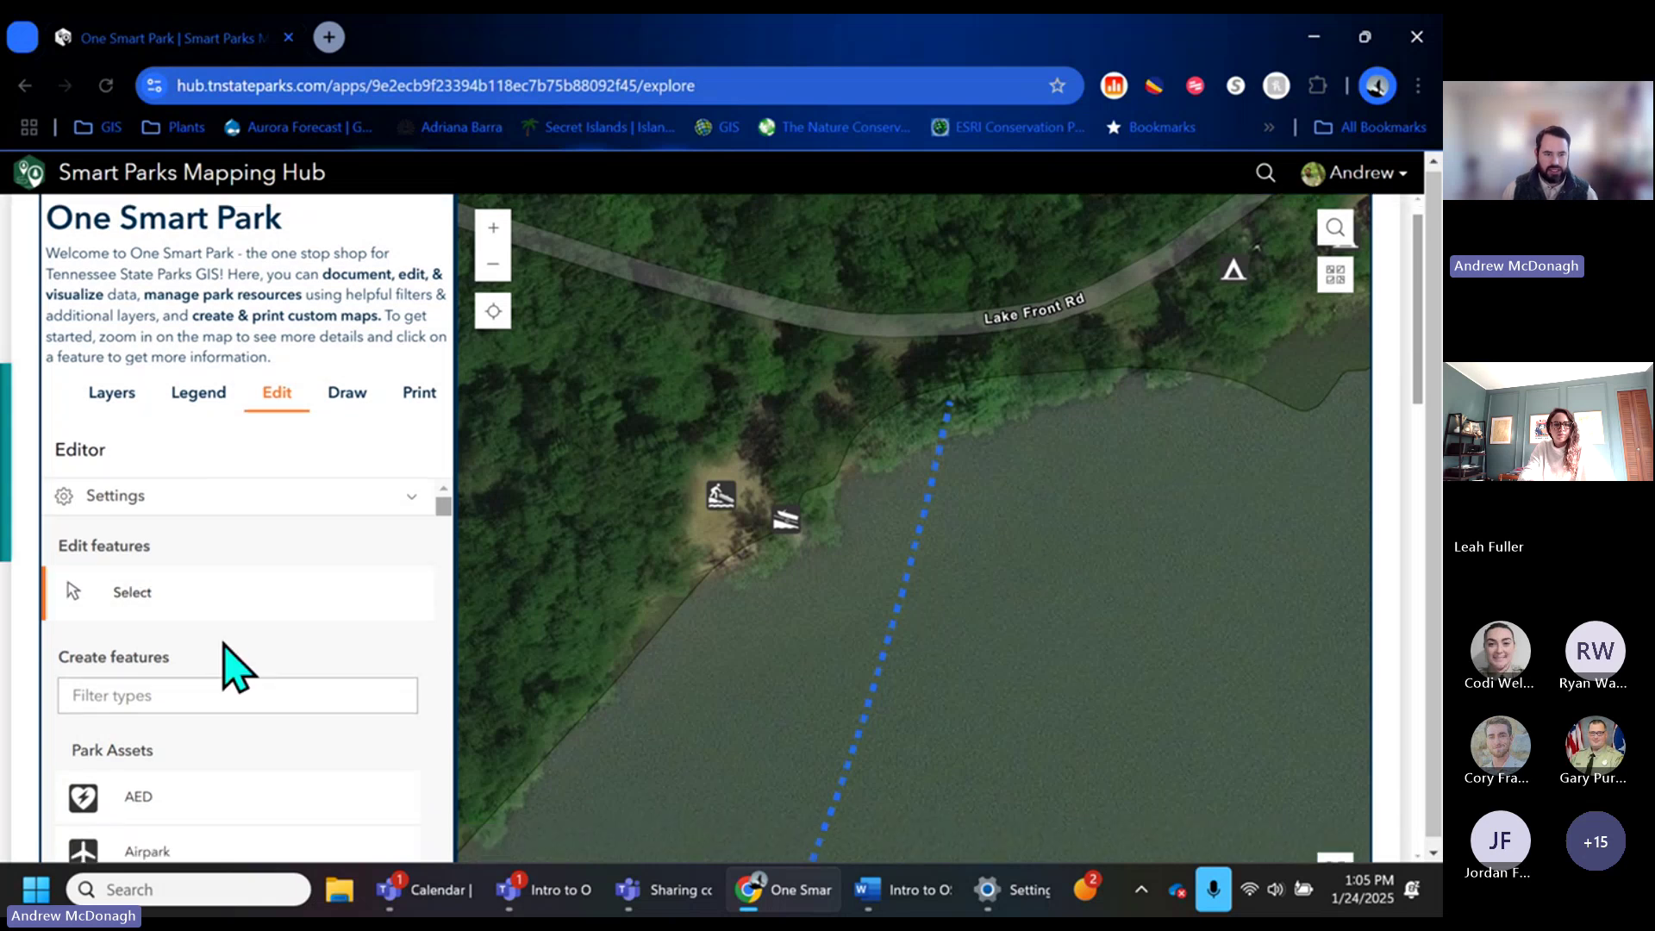
Select the Boat ramp 1 asset for editing, examine its form fields and pop-up details, and close it without changes.
{"action": "left_click", "coordinate": [164, 593]}
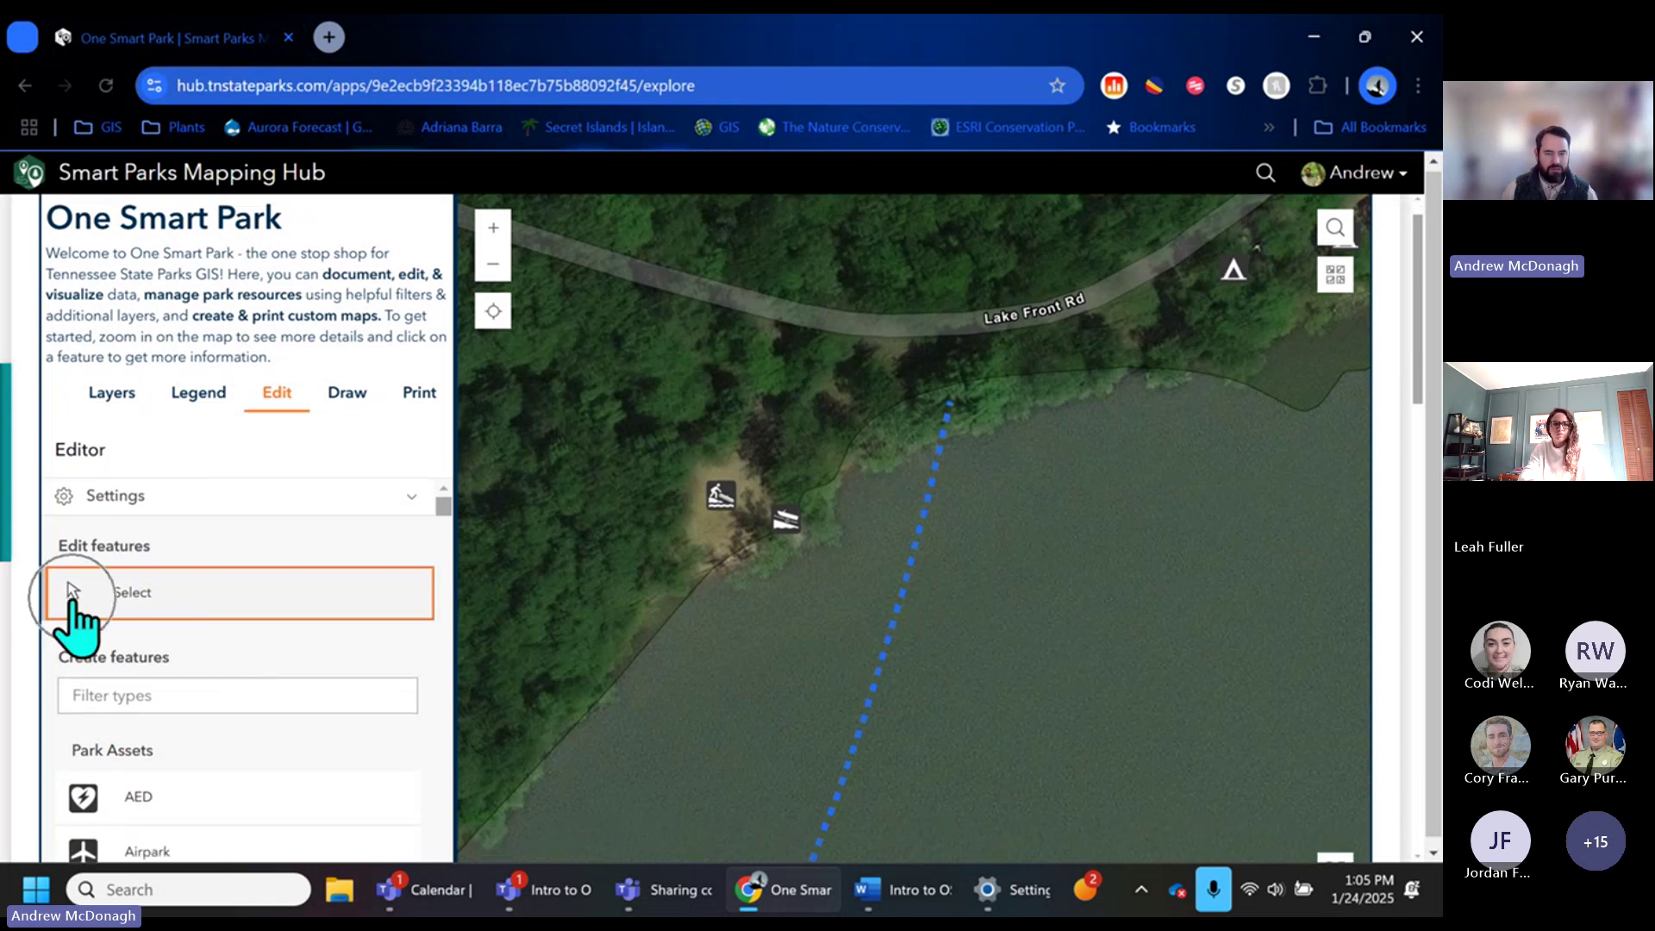
{"action": "left_click", "coordinate": [721, 500]}
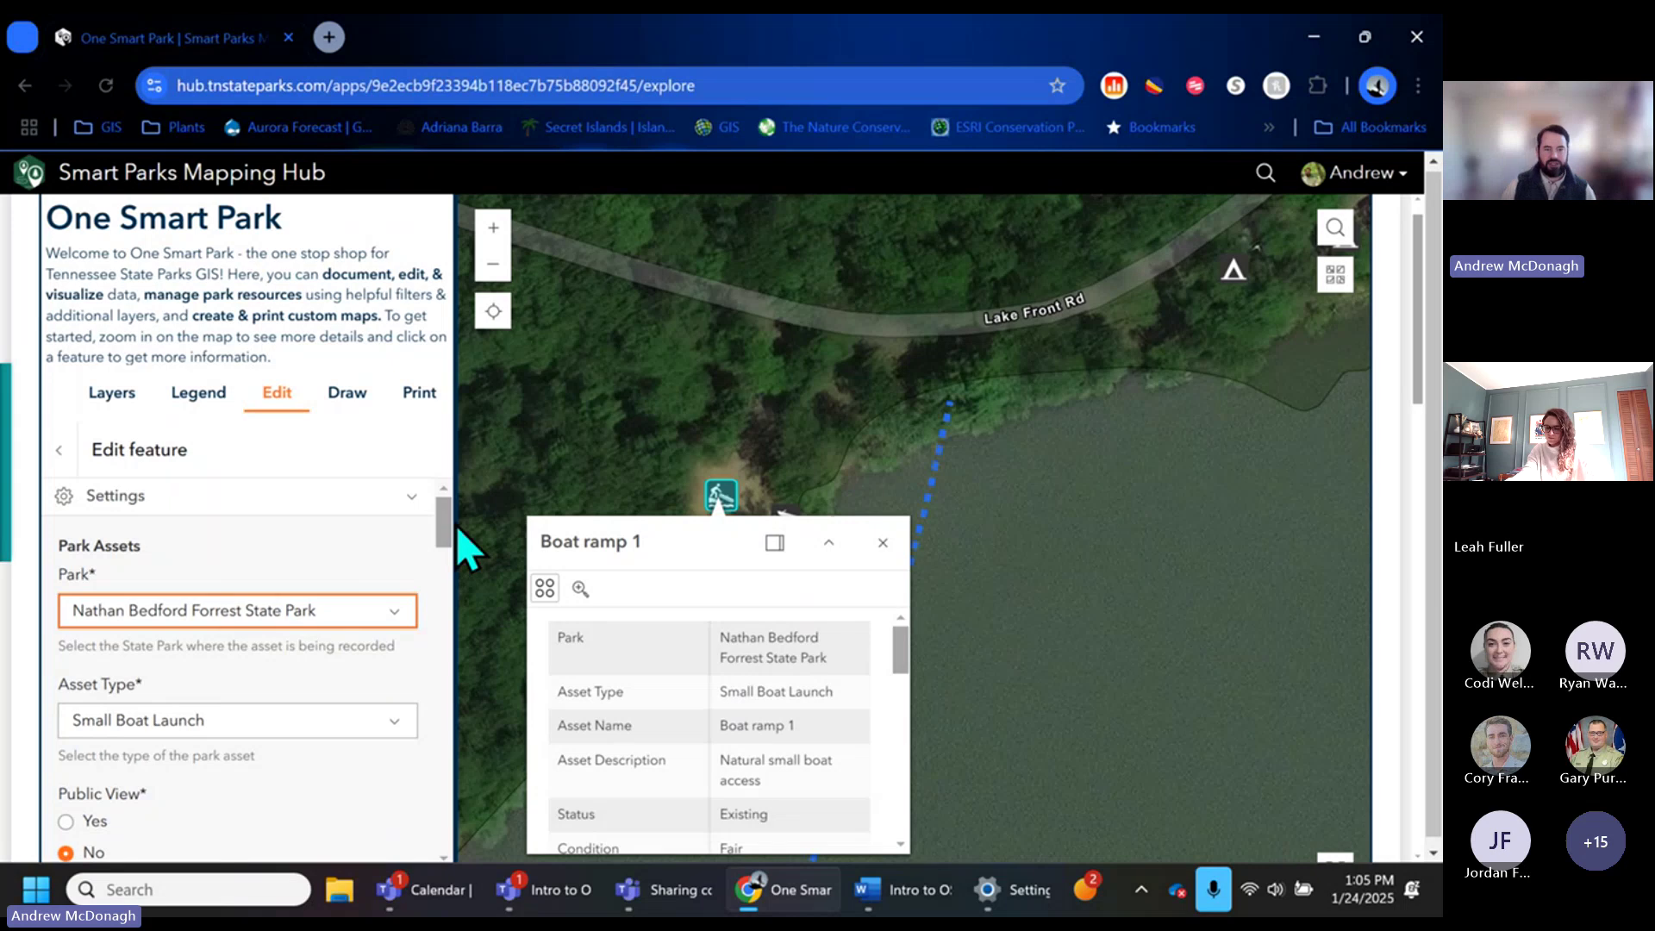
{"action": "left_click_drag", "start_coordinate": [440, 531], "coordinate": [444, 557]}
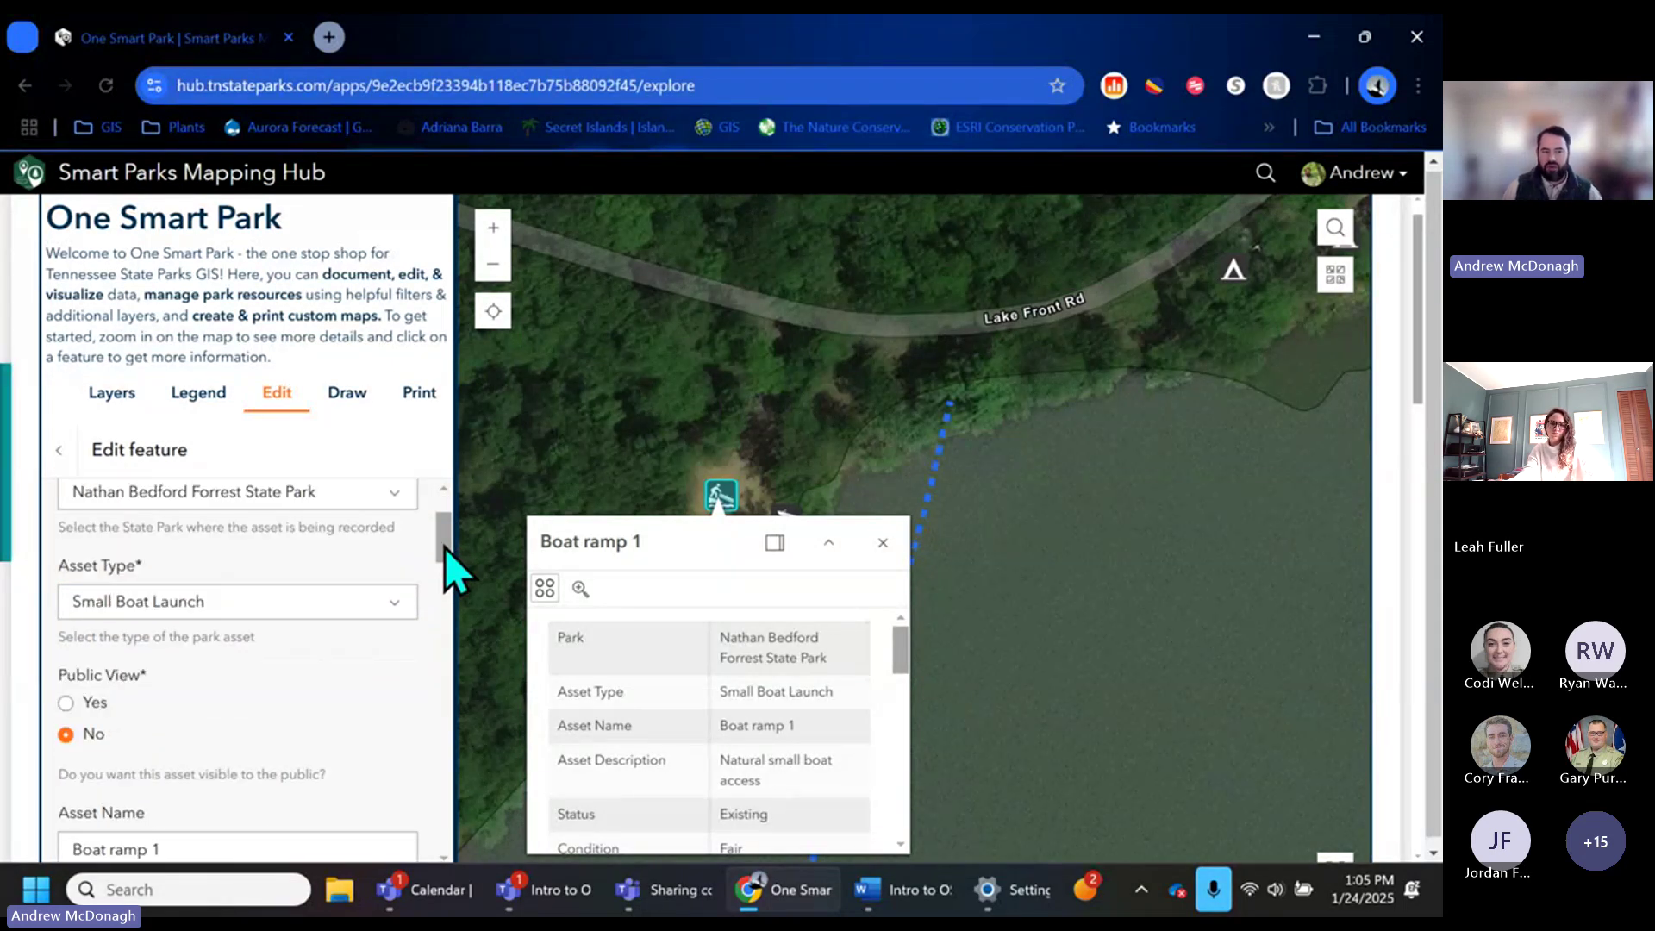
{"action": "scroll", "coordinate": [443, 546], "scroll_direction": "up", "scroll_amount": 1}
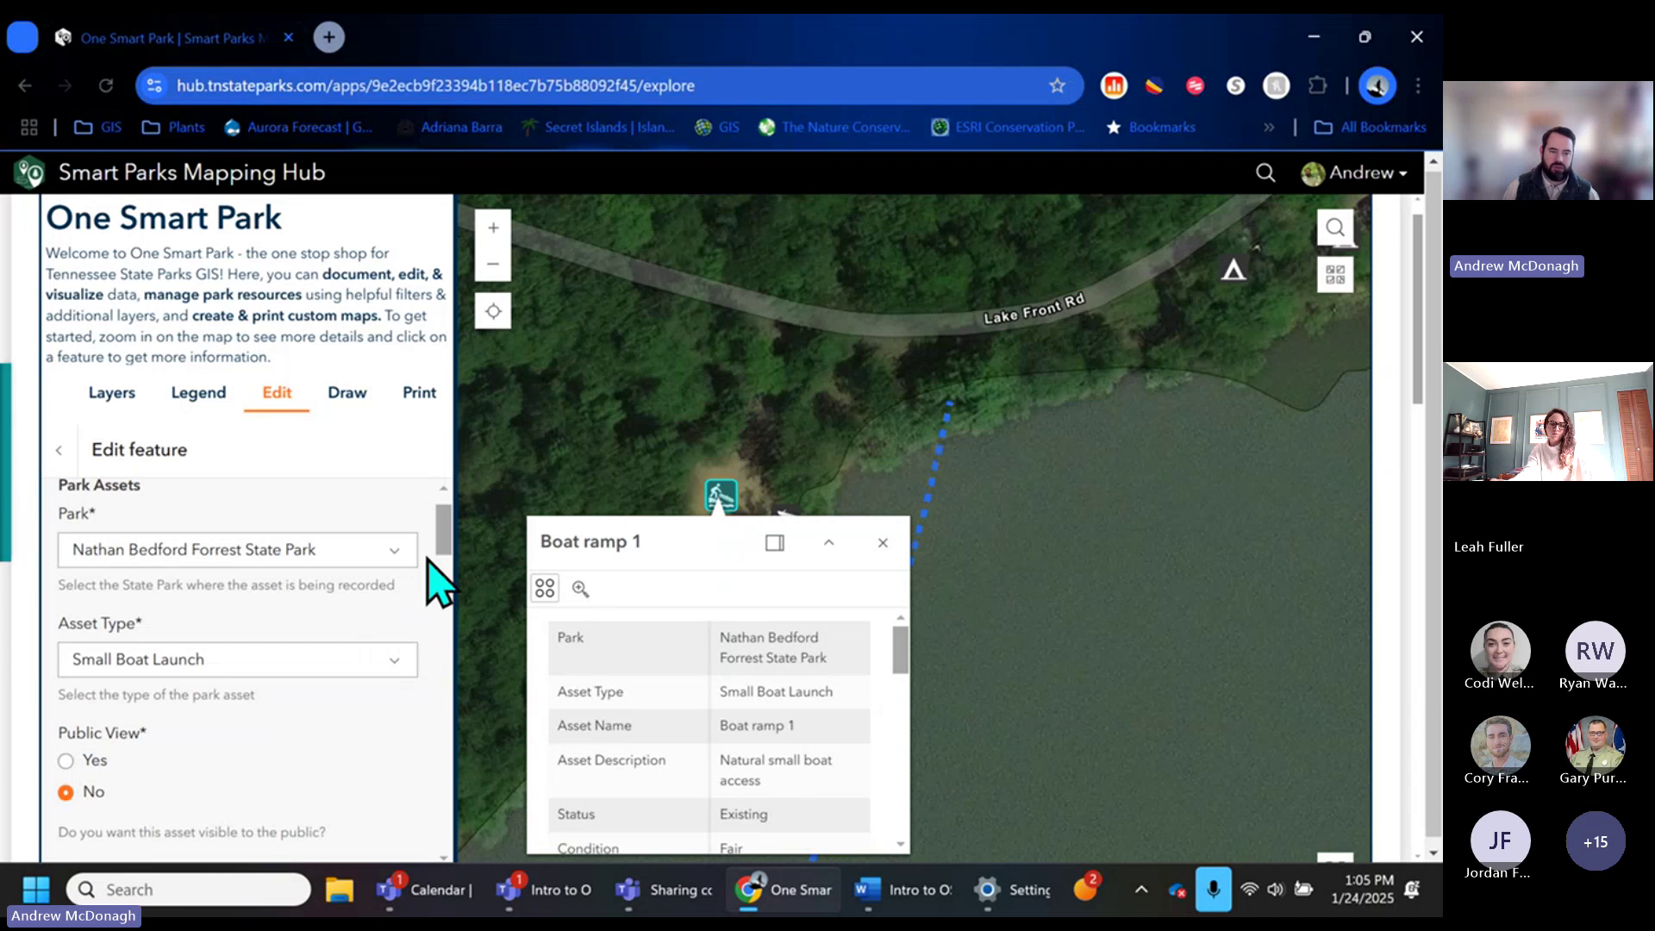
{"action": "left_click_drag", "start_coordinate": [442, 543], "coordinate": [437, 591]}
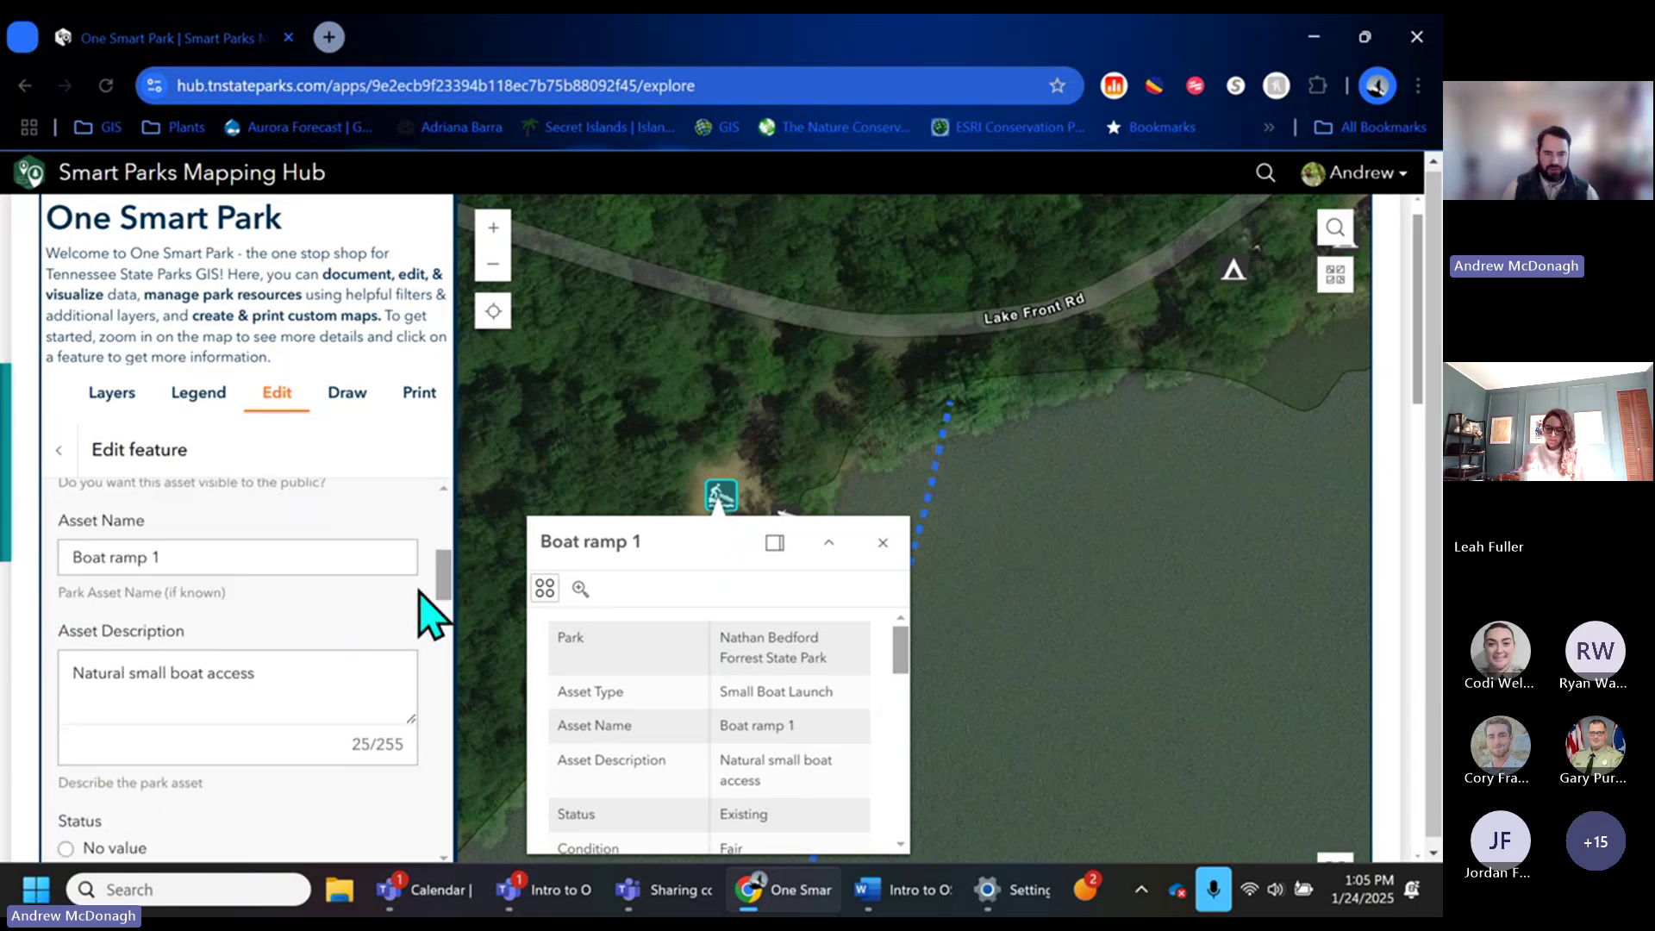
{"action": "left_click", "coordinate": [335, 679]}
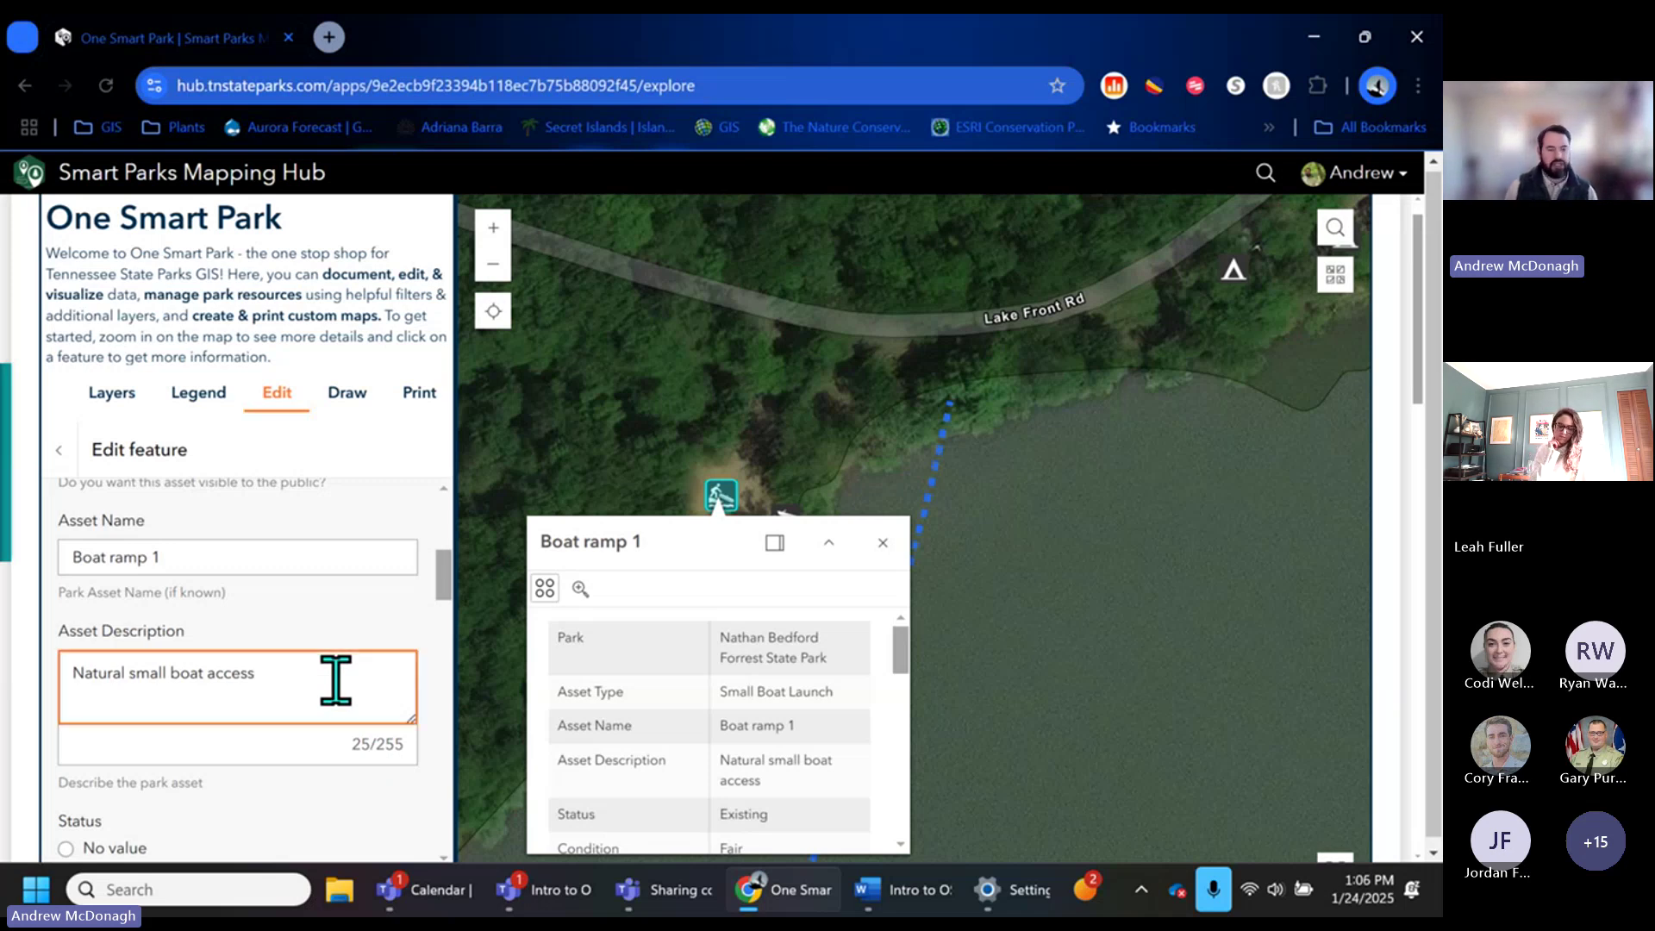
{"action": "left_click_drag", "start_coordinate": [445, 576], "coordinate": [443, 606]}
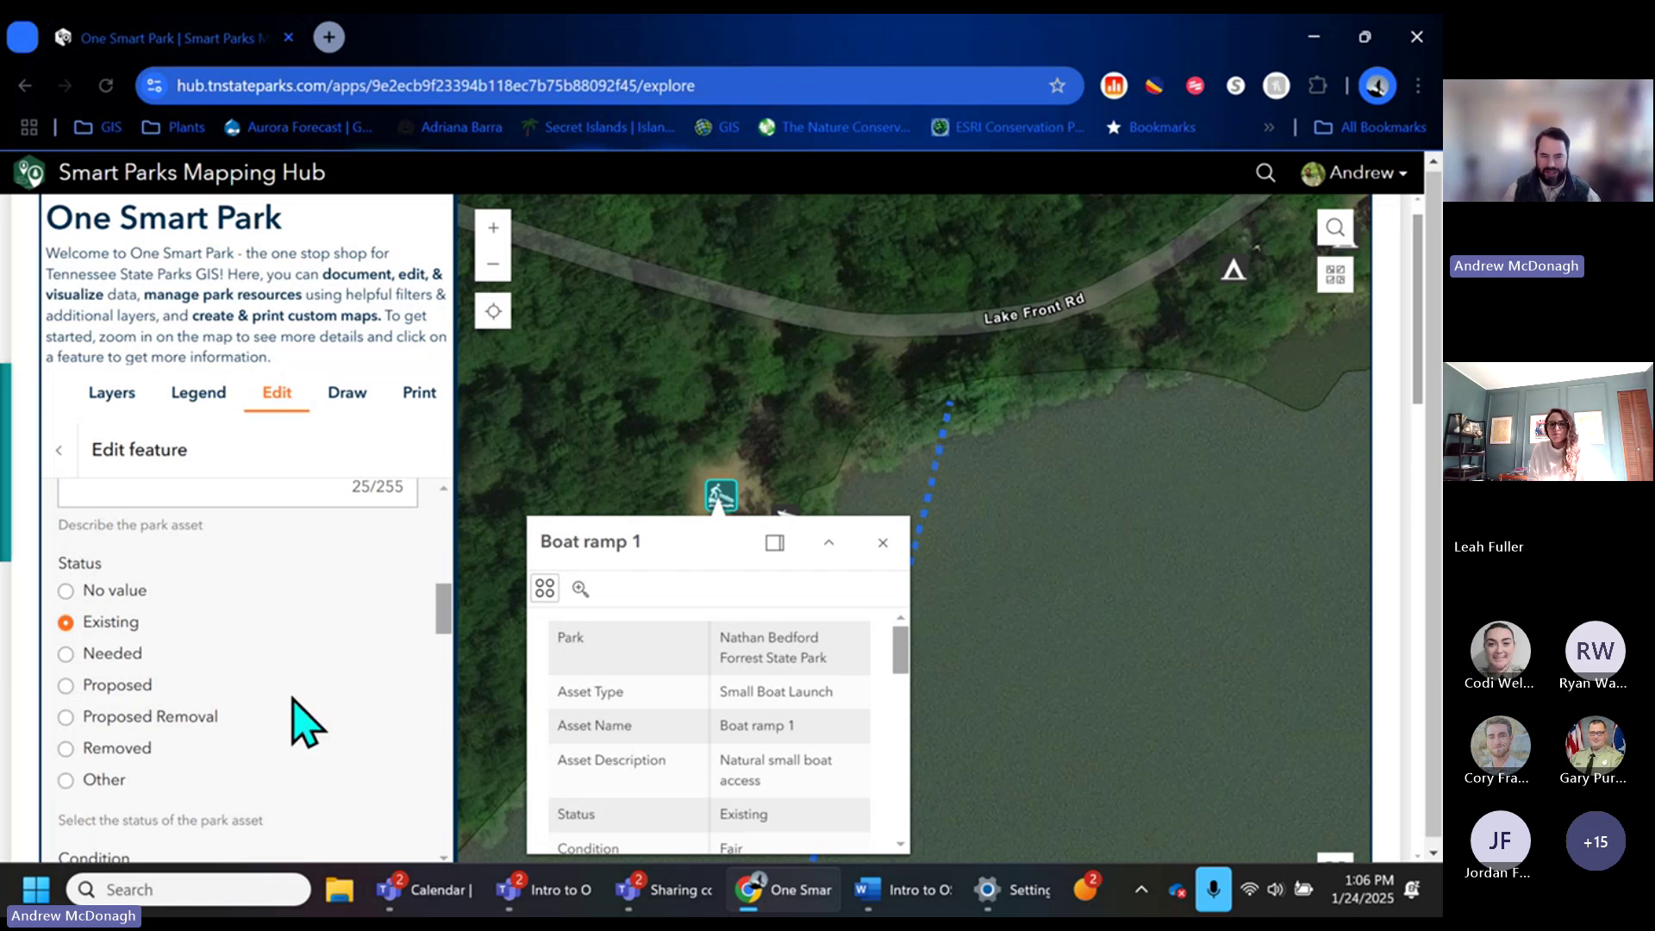
{"action": "left_click_drag", "start_coordinate": [898, 665], "coordinate": [897, 738]}
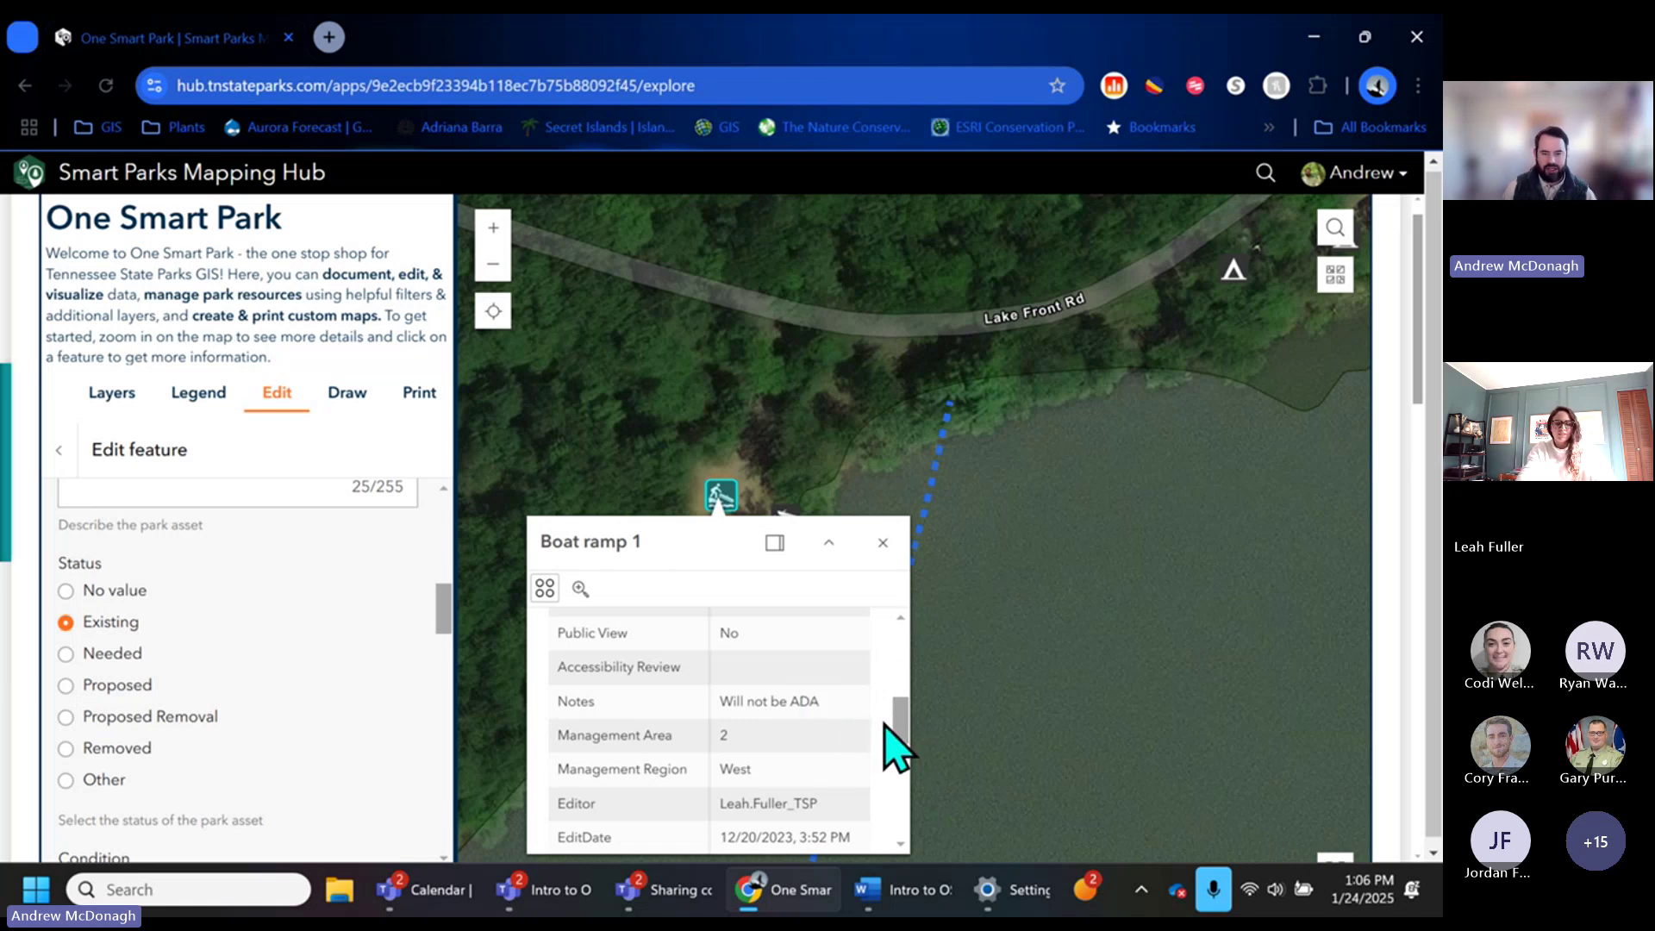
{"action": "left_click", "coordinate": [875, 554]}
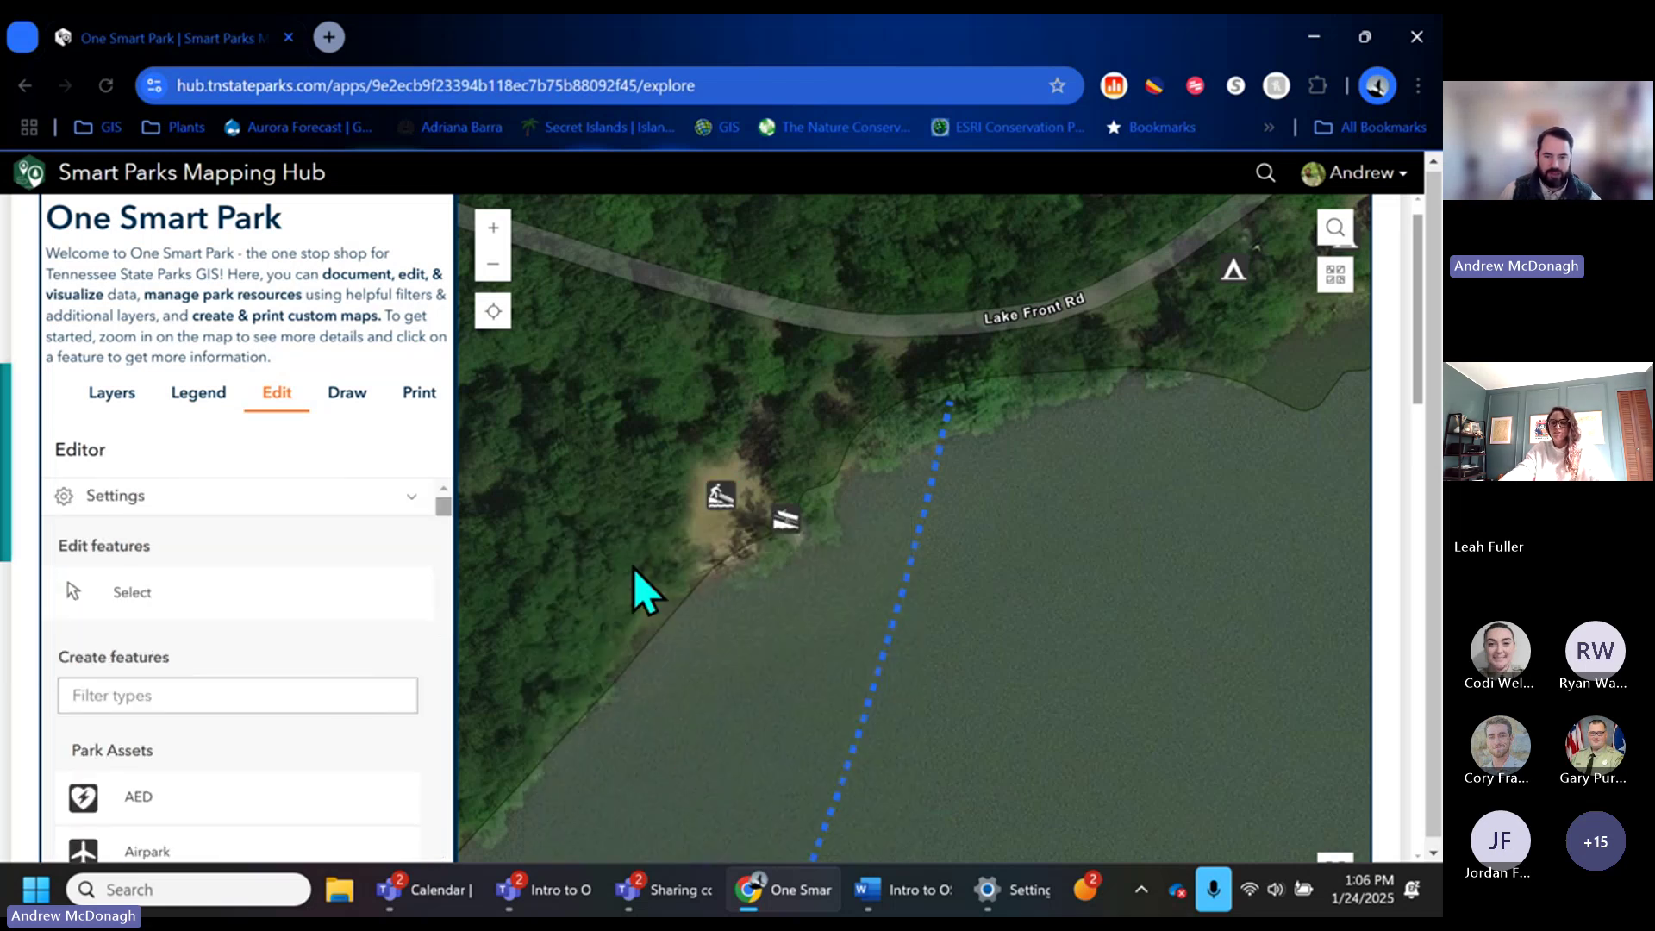
Select the boat launch beside Boat ramp 1, review its edit form down to the attachments and update options, and close it.
{"action": "left_click", "coordinate": [791, 522]}
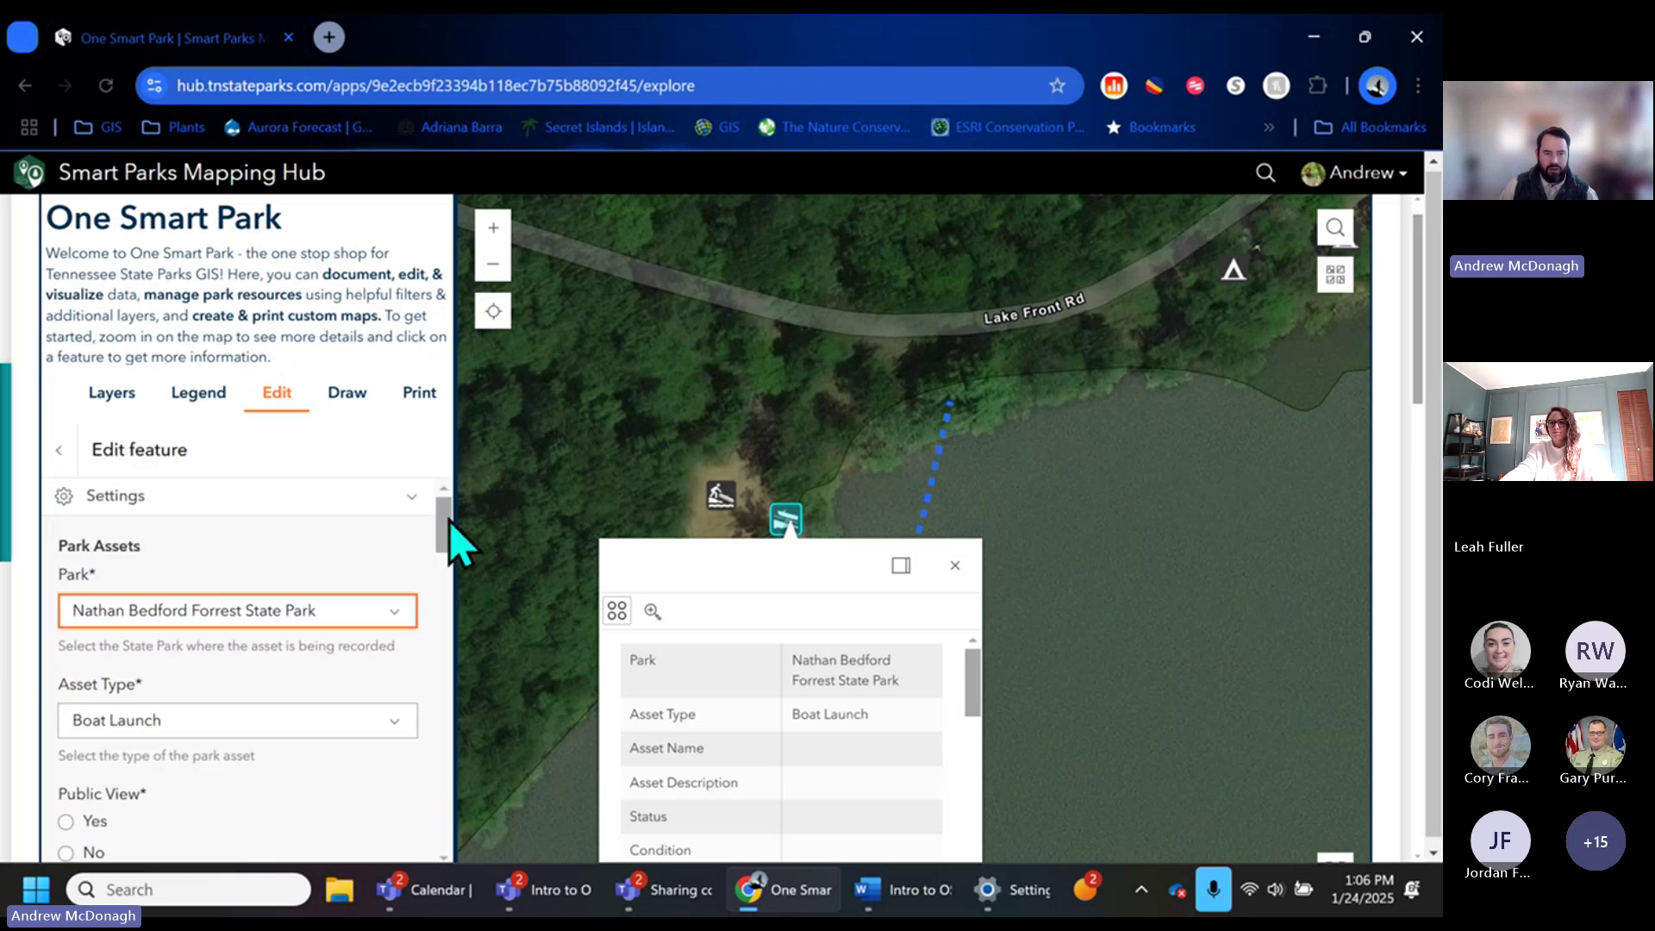
{"action": "left_click_drag", "start_coordinate": [449, 524], "coordinate": [436, 869]}
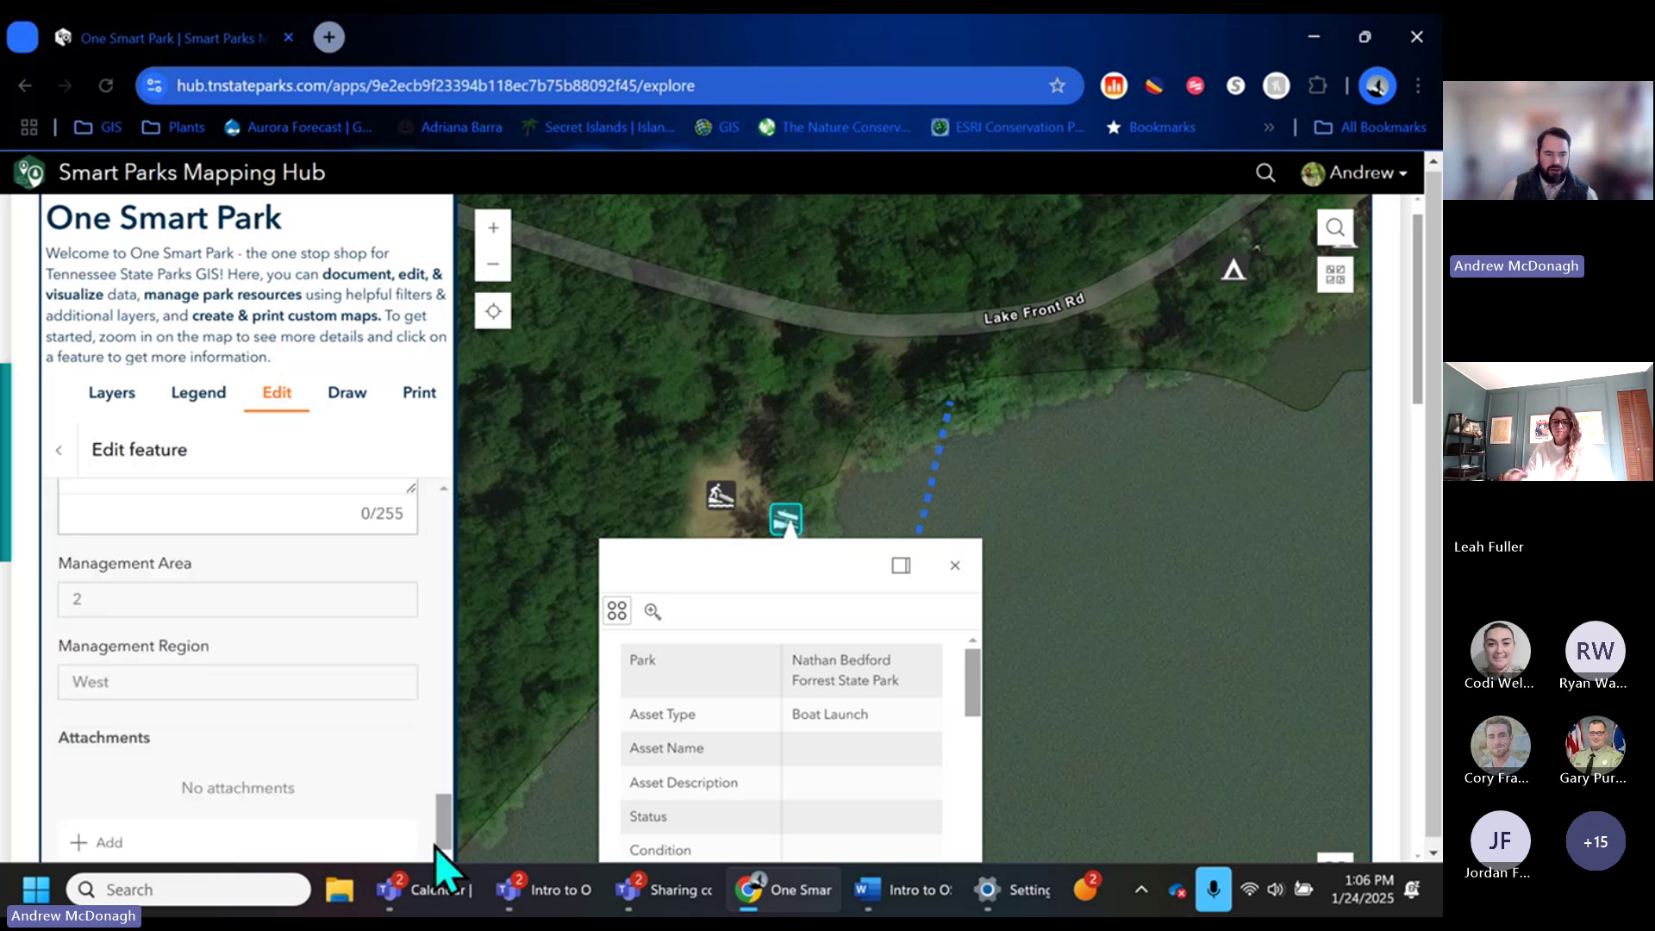
{"action": "scroll", "coordinate": [252, 758], "scroll_direction": "down", "scroll_amount": 3}
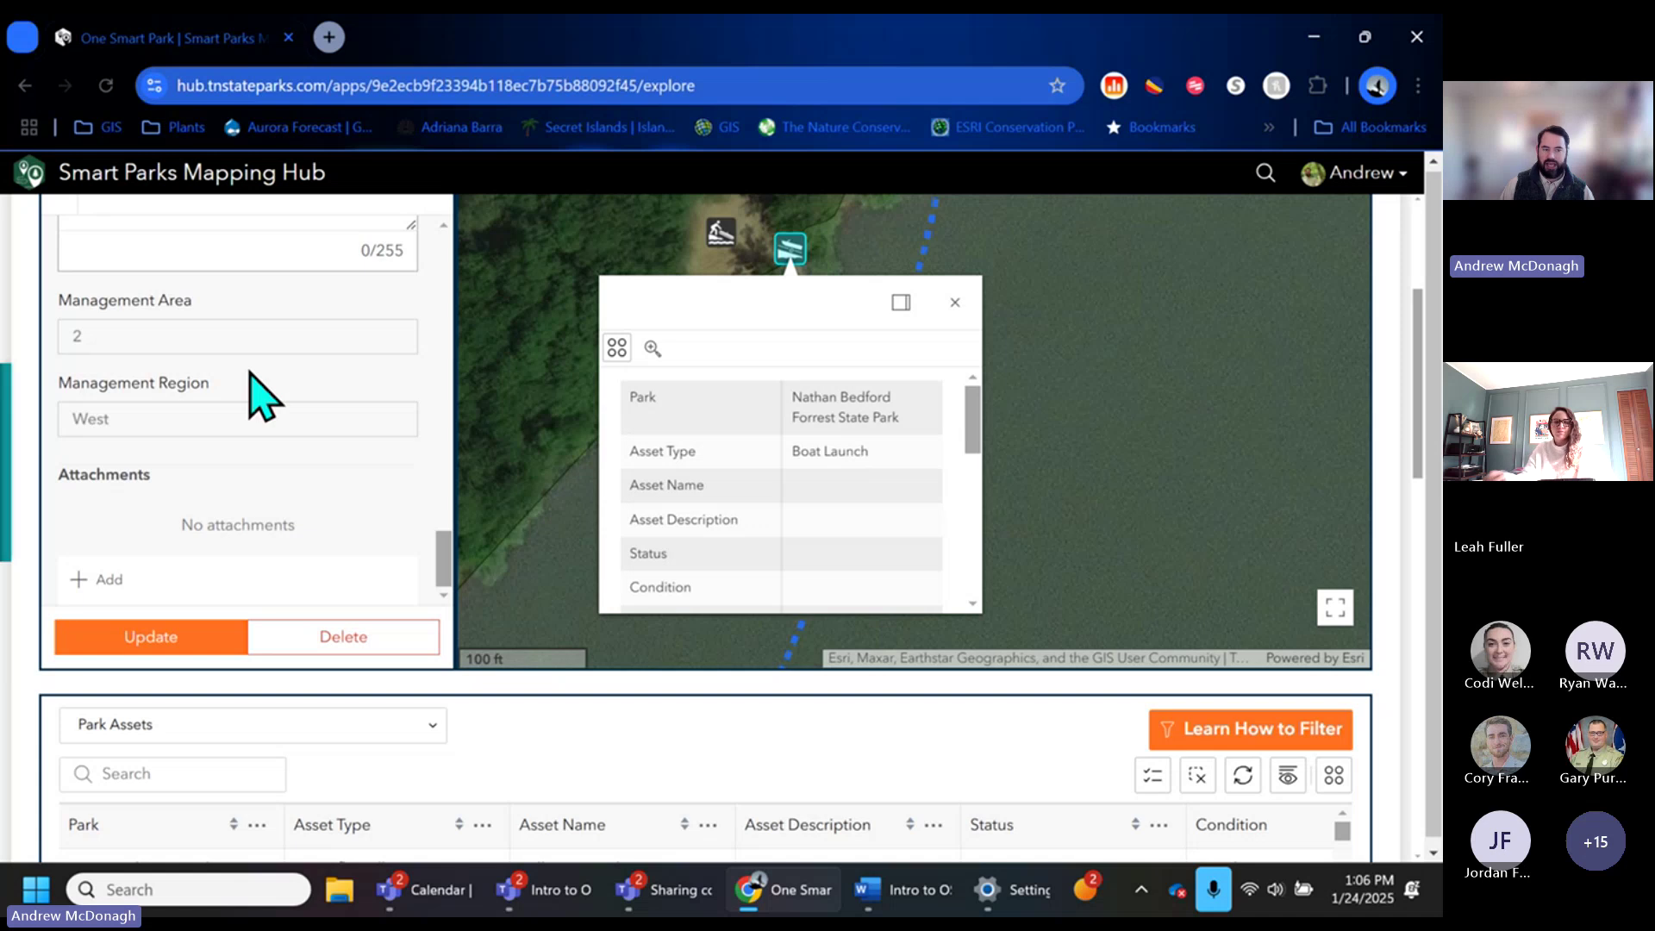
{"action": "left_click", "coordinate": [298, 645]}
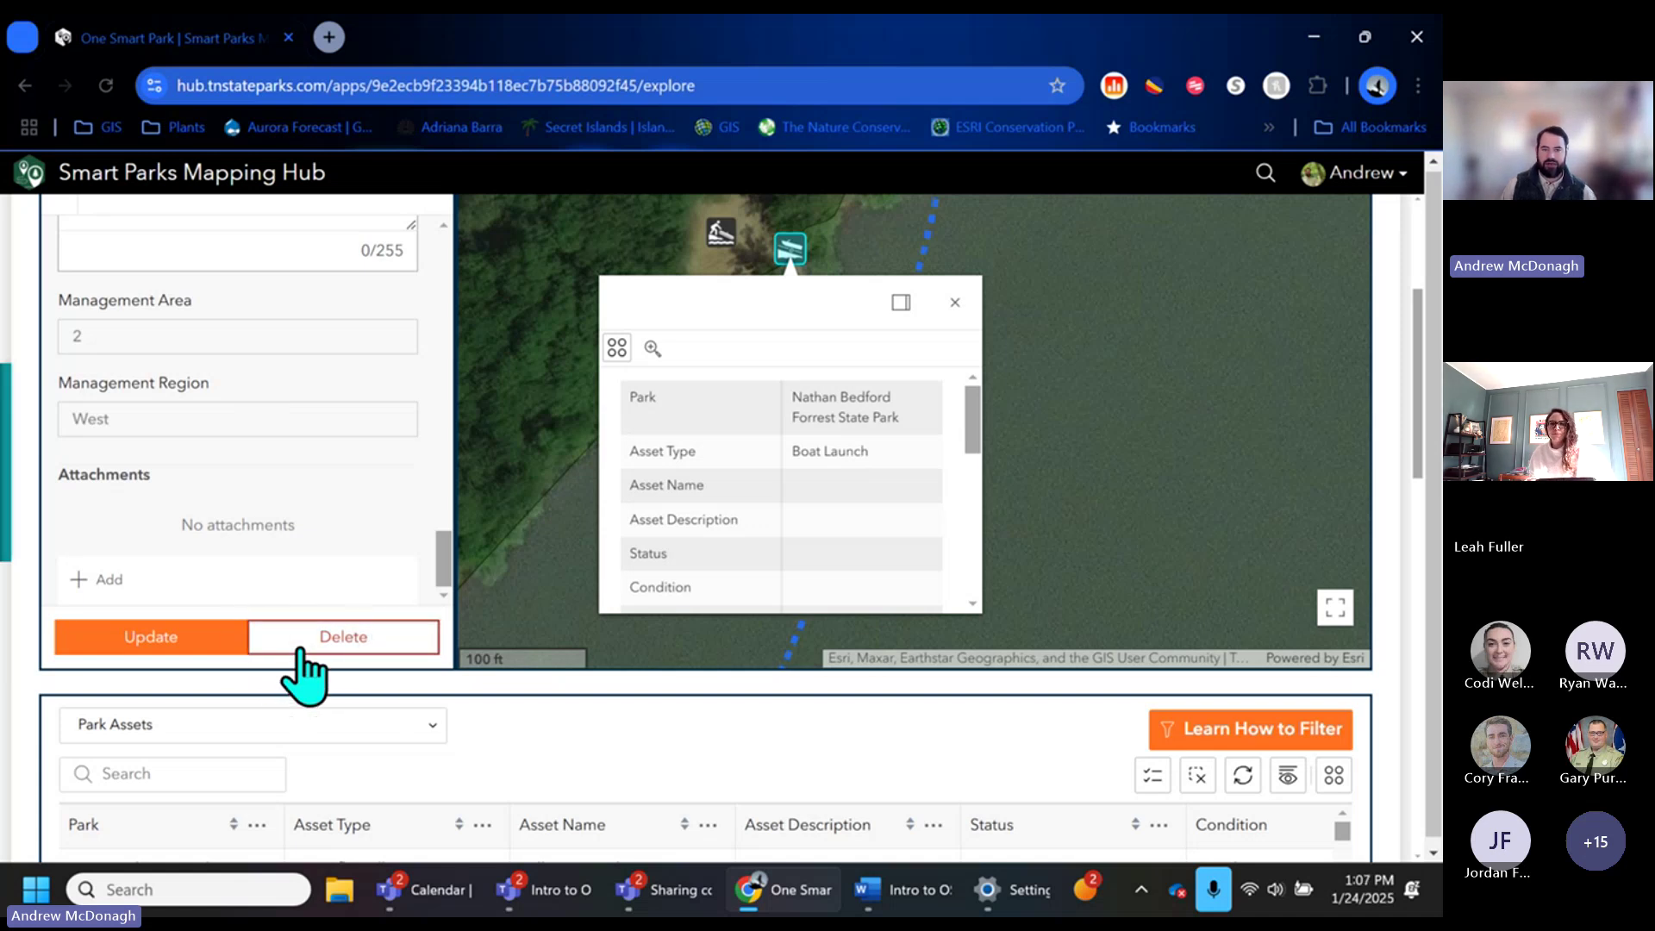
{"action": "left_click", "coordinate": [953, 304]}
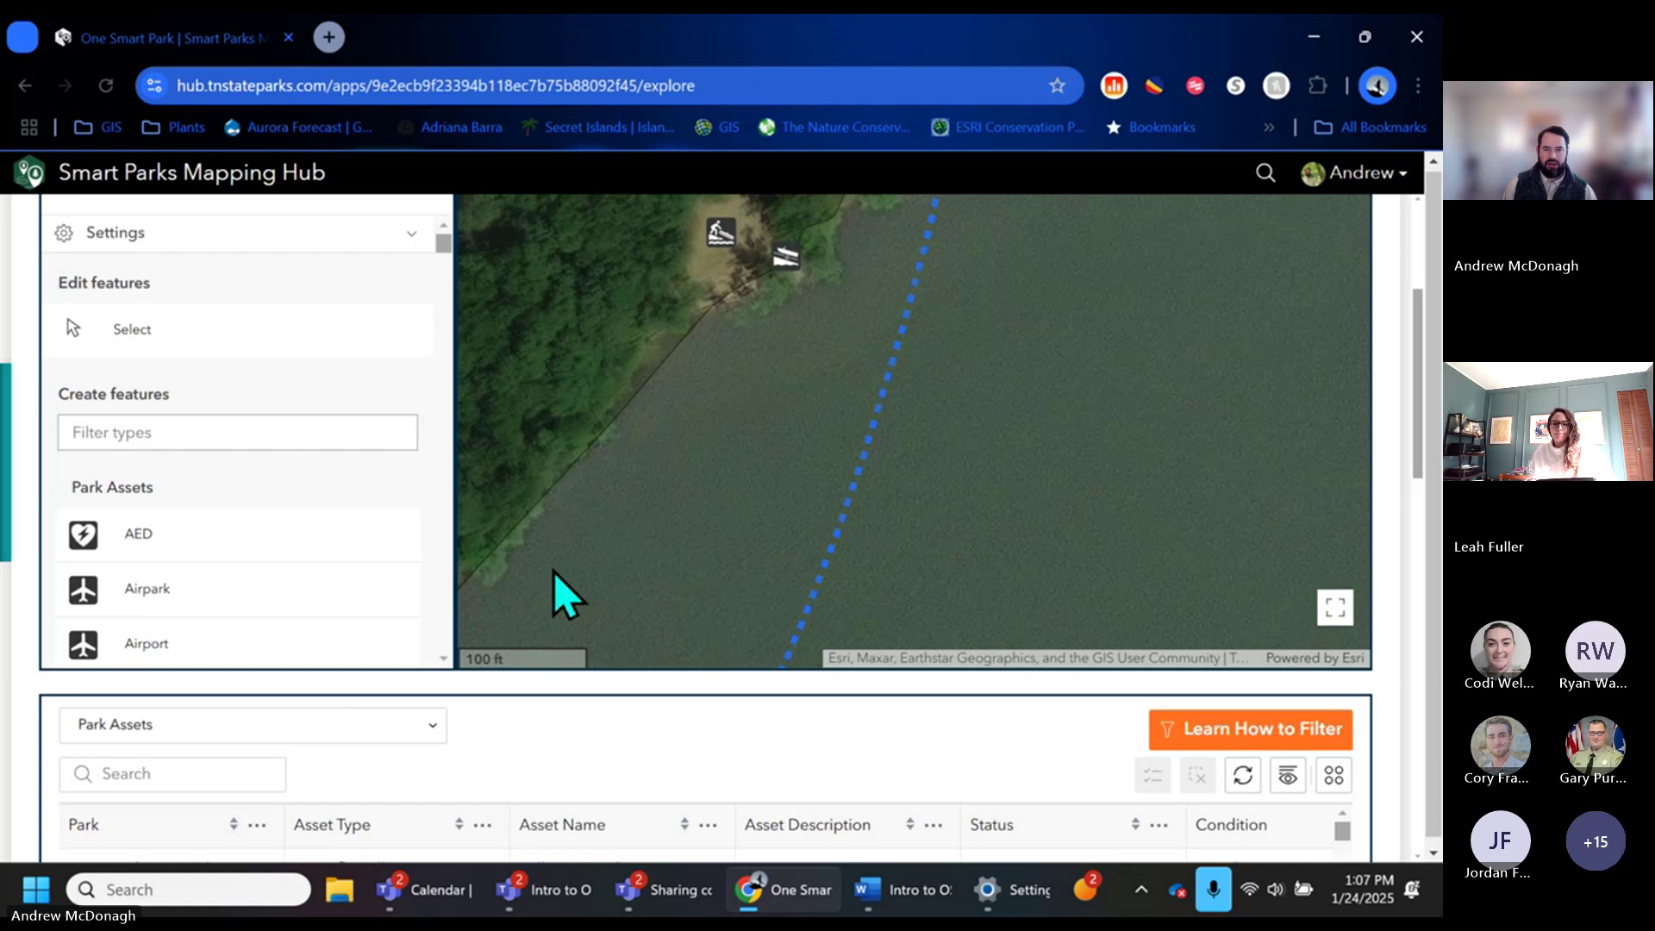
Inspect the boat launch beside the campsites on Lake Front Rd and close its details.
{"action": "scroll", "coordinate": [635, 462], "scroll_direction": "down", "scroll_amount": 2}
{"action": "left_click_drag", "start_coordinate": [960, 418], "coordinate": [935, 526]}
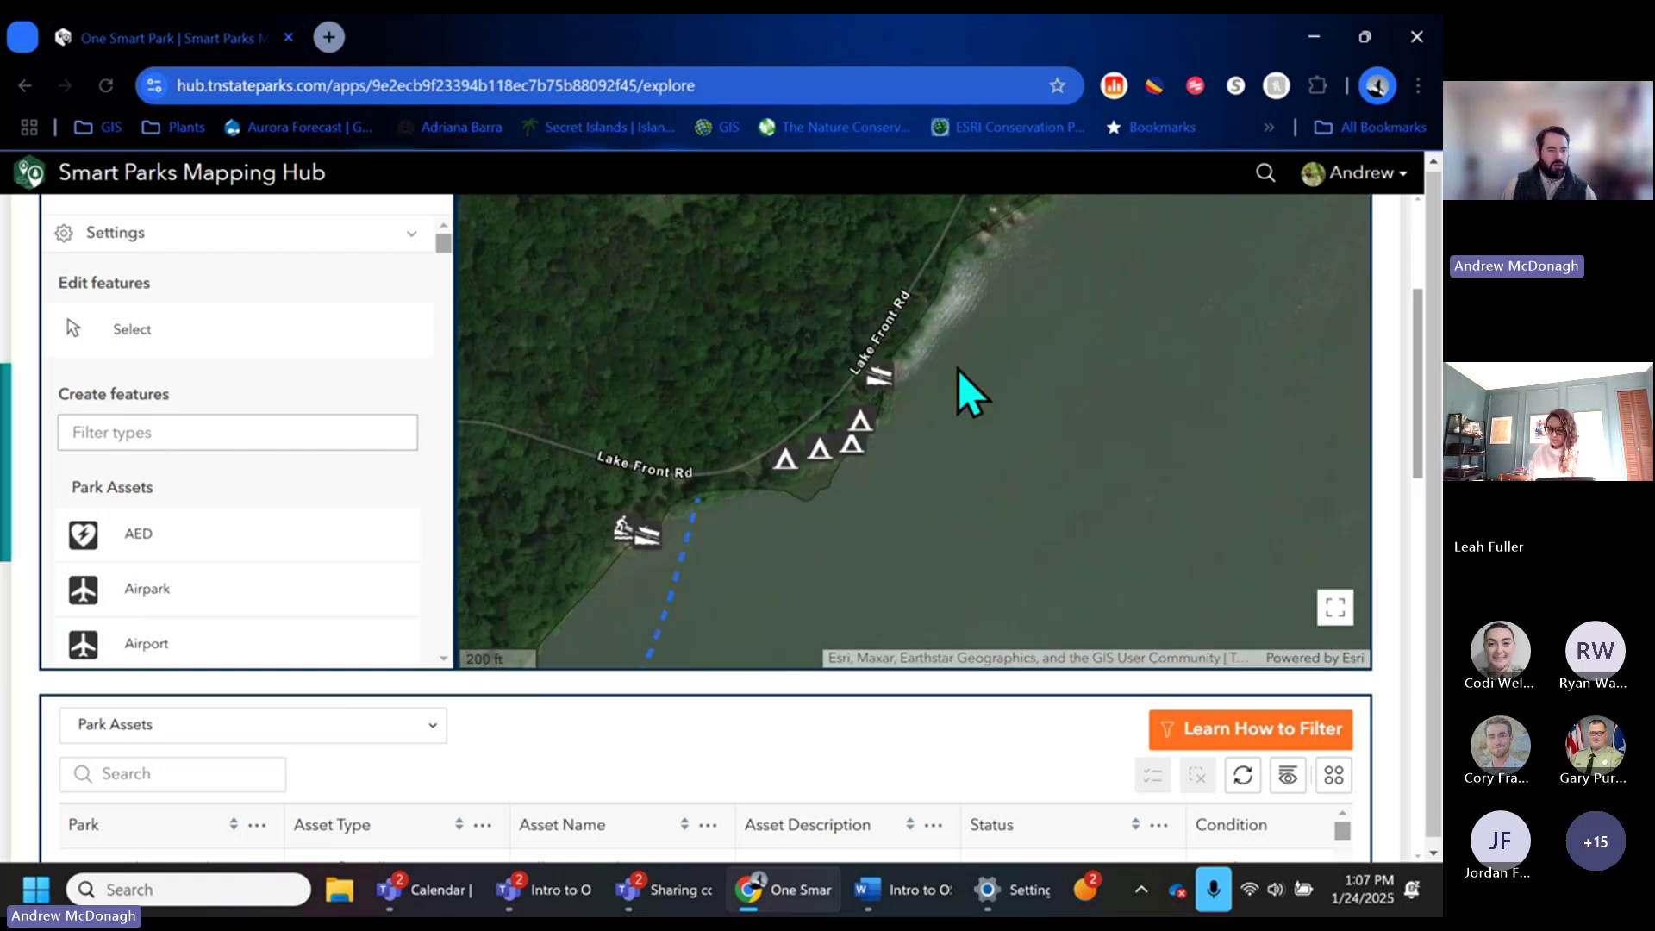
{"action": "left_click", "coordinate": [883, 379]}
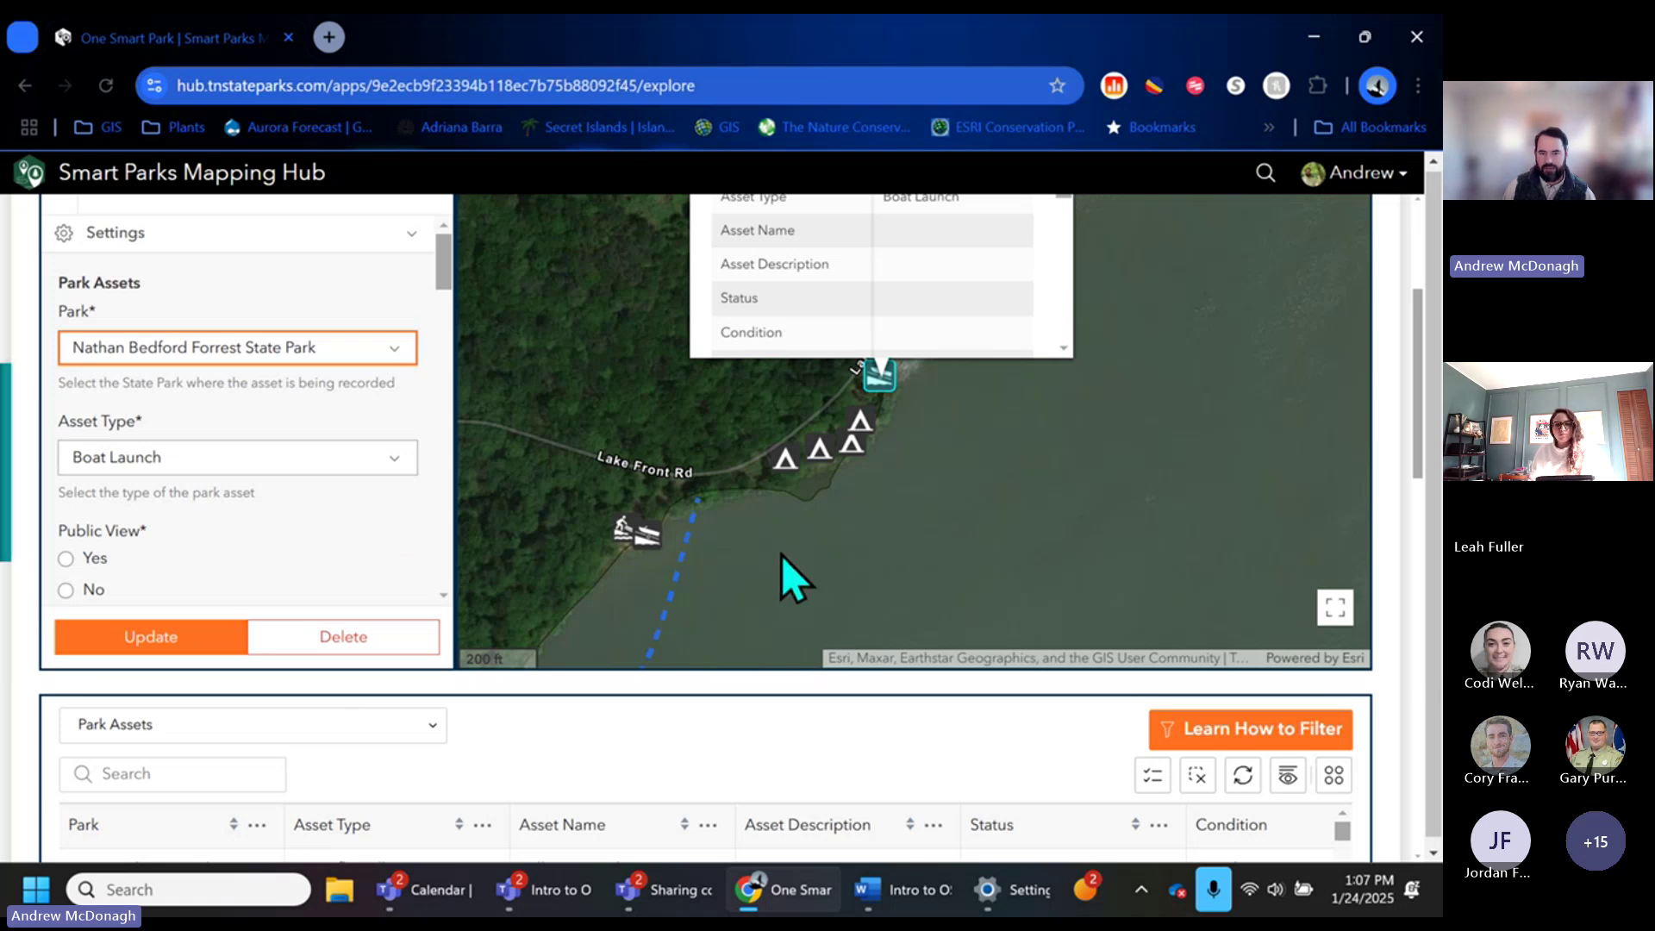
{"action": "scroll", "coordinate": [781, 556], "scroll_direction": "down", "scroll_amount": 4}
{"action": "left_click_drag", "start_coordinate": [1115, 414], "coordinate": [1086, 572]}
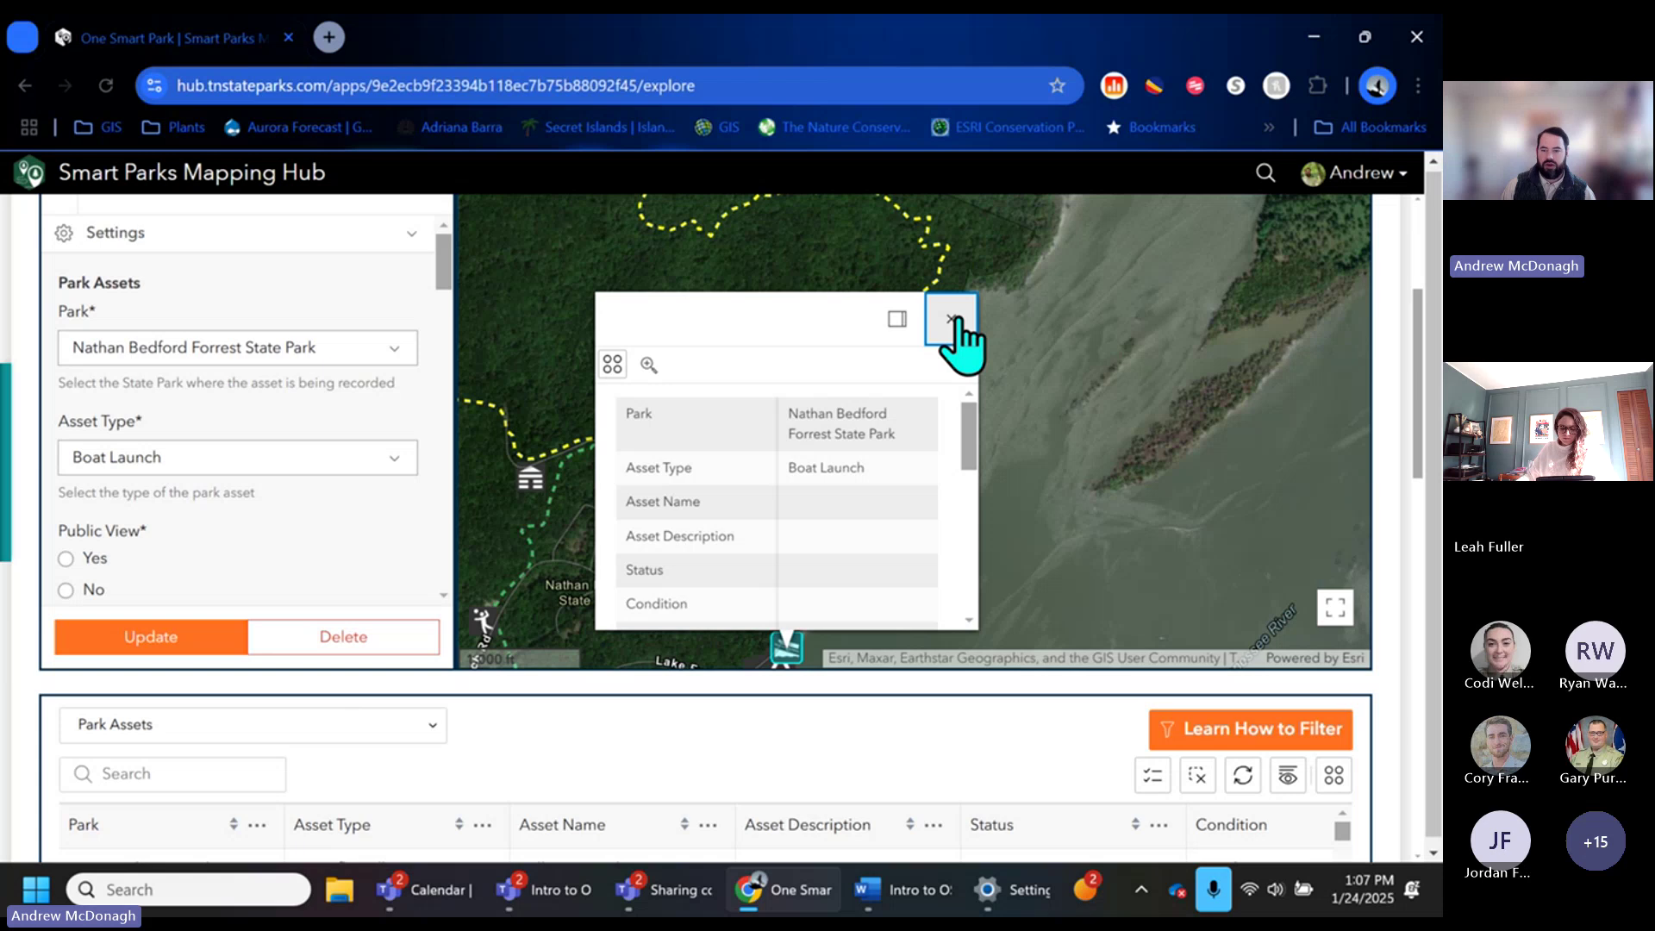
{"action": "left_click", "coordinate": [953, 320]}
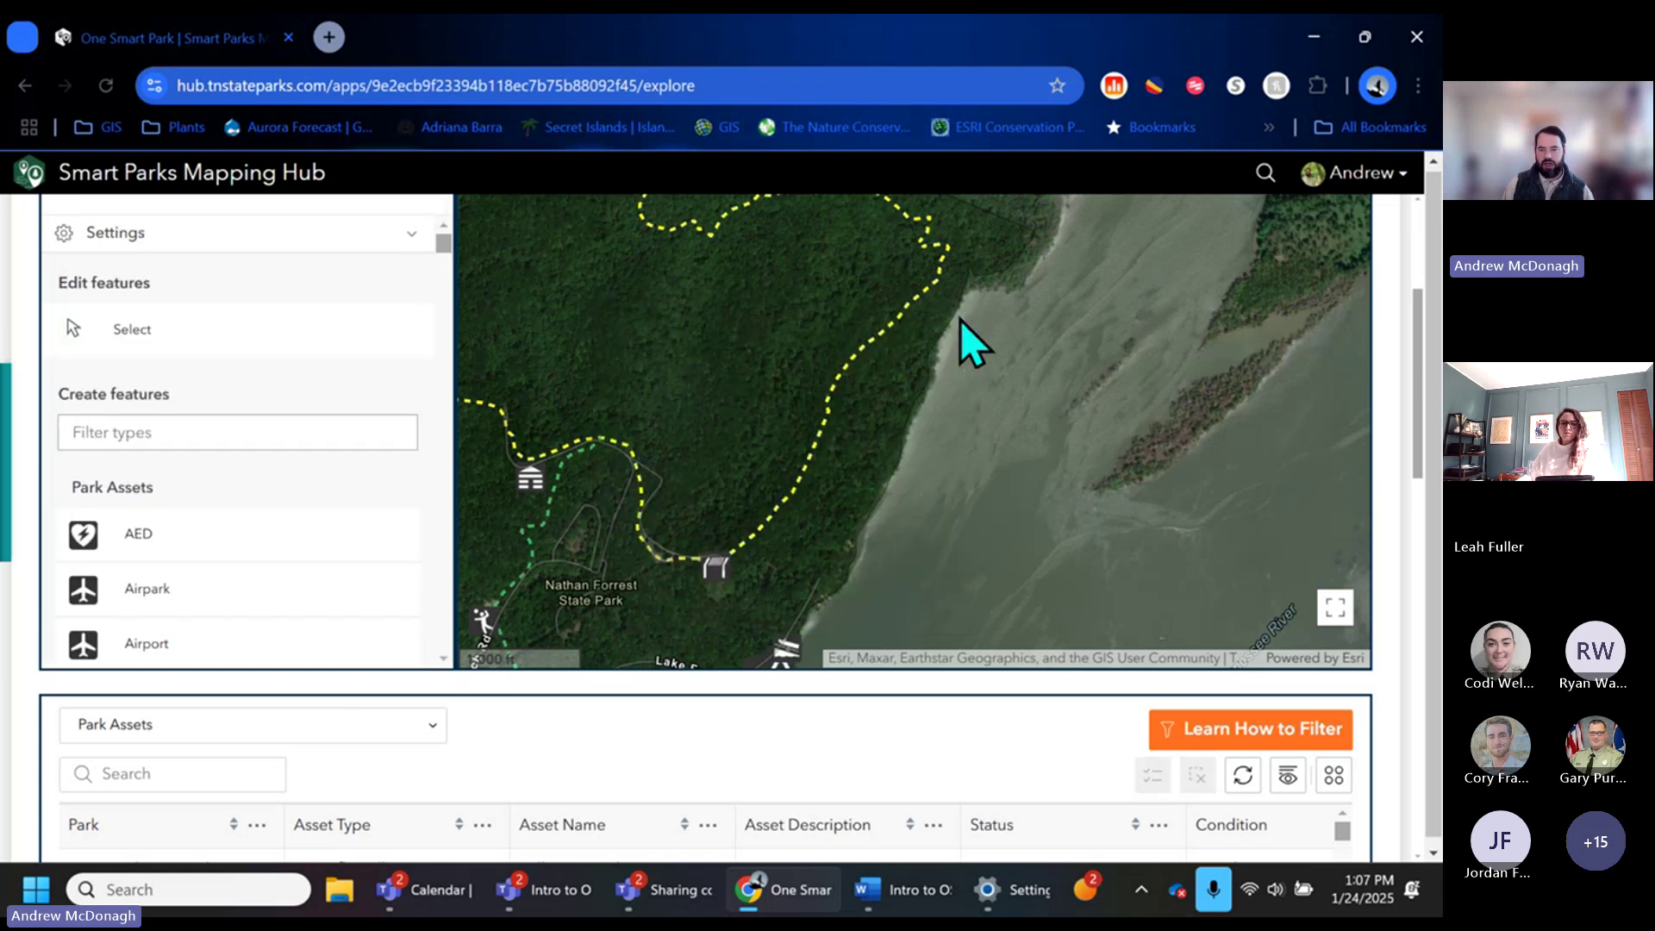
Review the Interpretation center/museum's attached photos, open its form for adding an attachment, and close the feature without adding a file.
{"action": "left_click", "coordinate": [718, 572]}
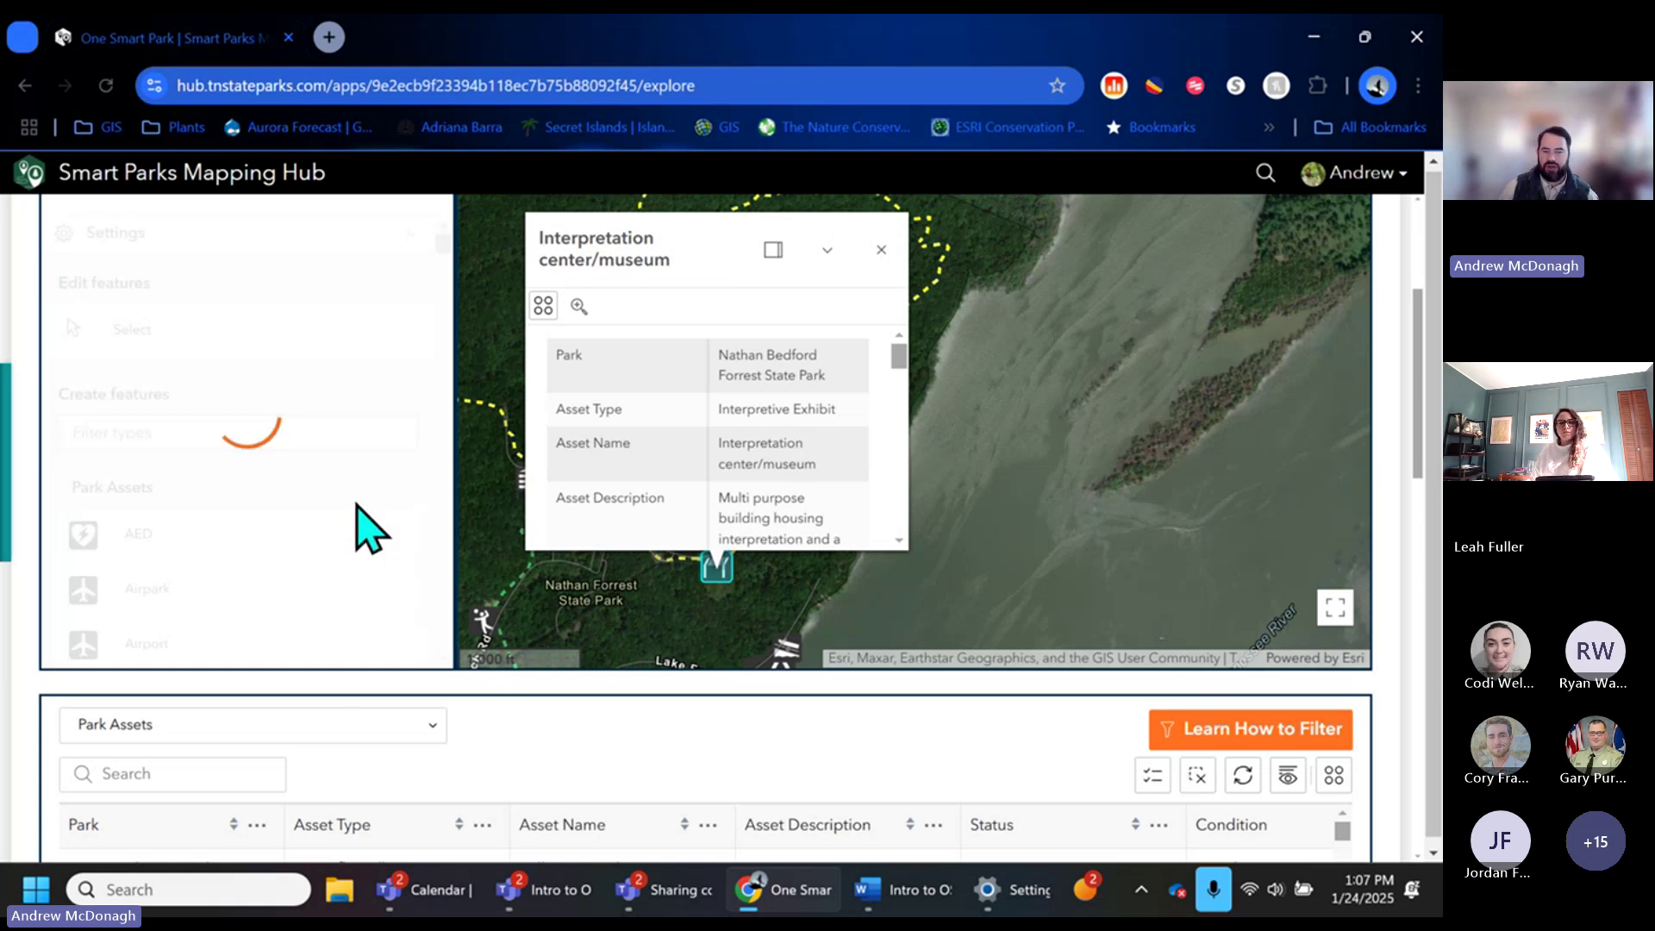
{"action": "scroll", "coordinate": [794, 443], "scroll_direction": "down", "scroll_amount": 5}
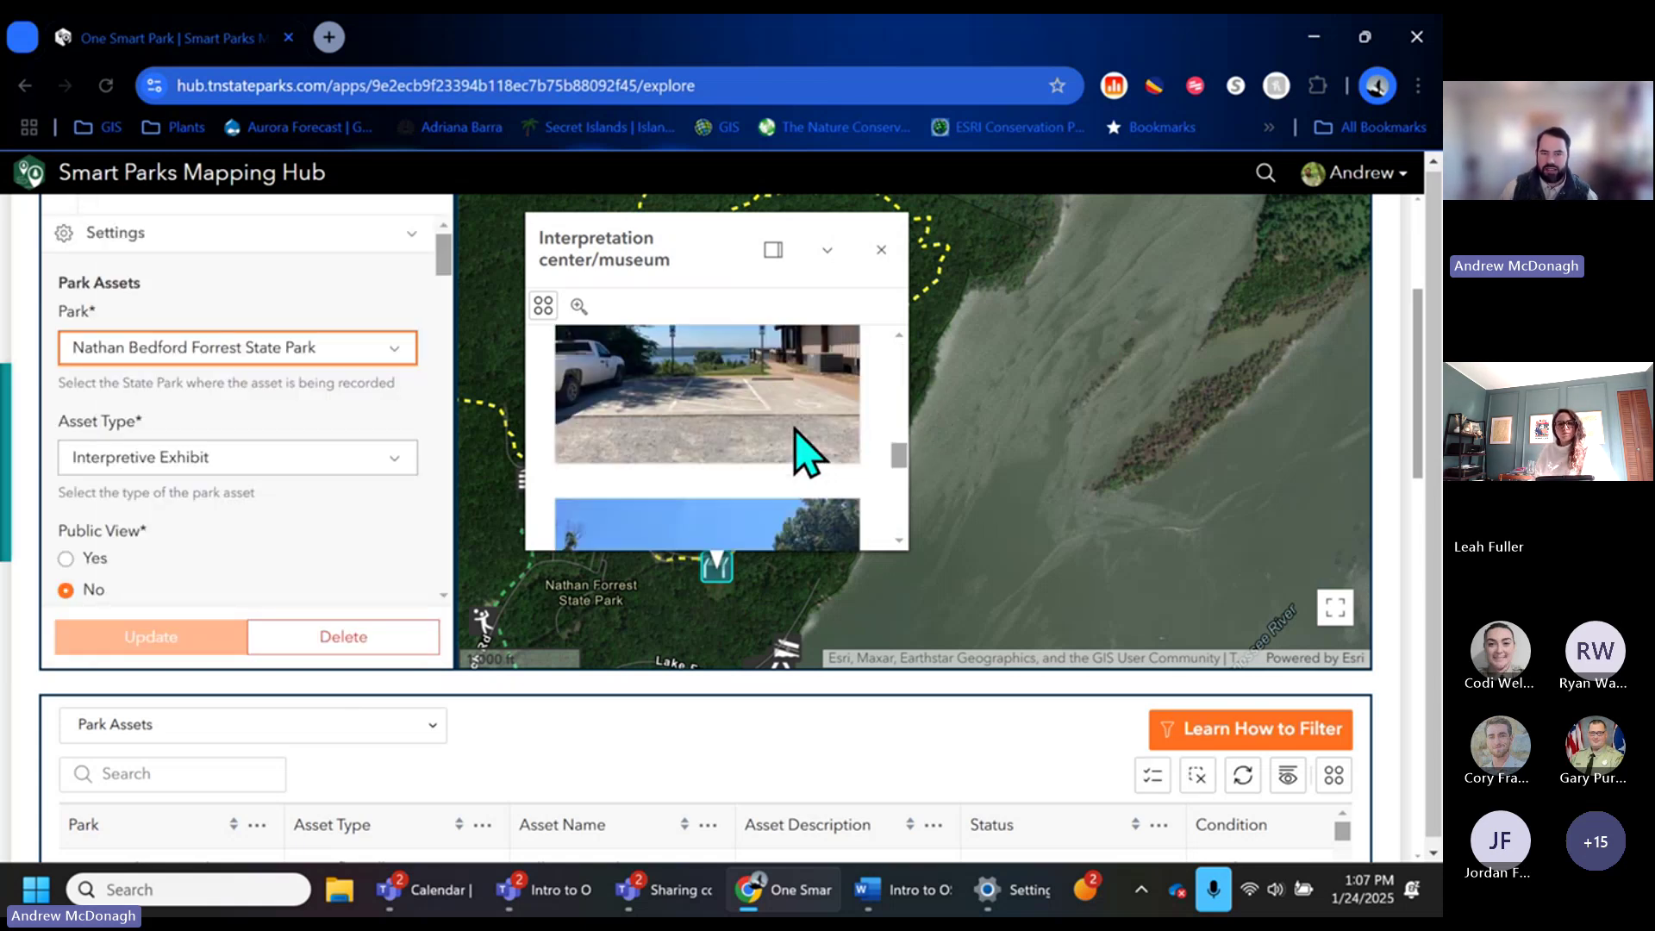
{"action": "scroll", "coordinate": [794, 431], "scroll_direction": "up", "scroll_amount": 3}
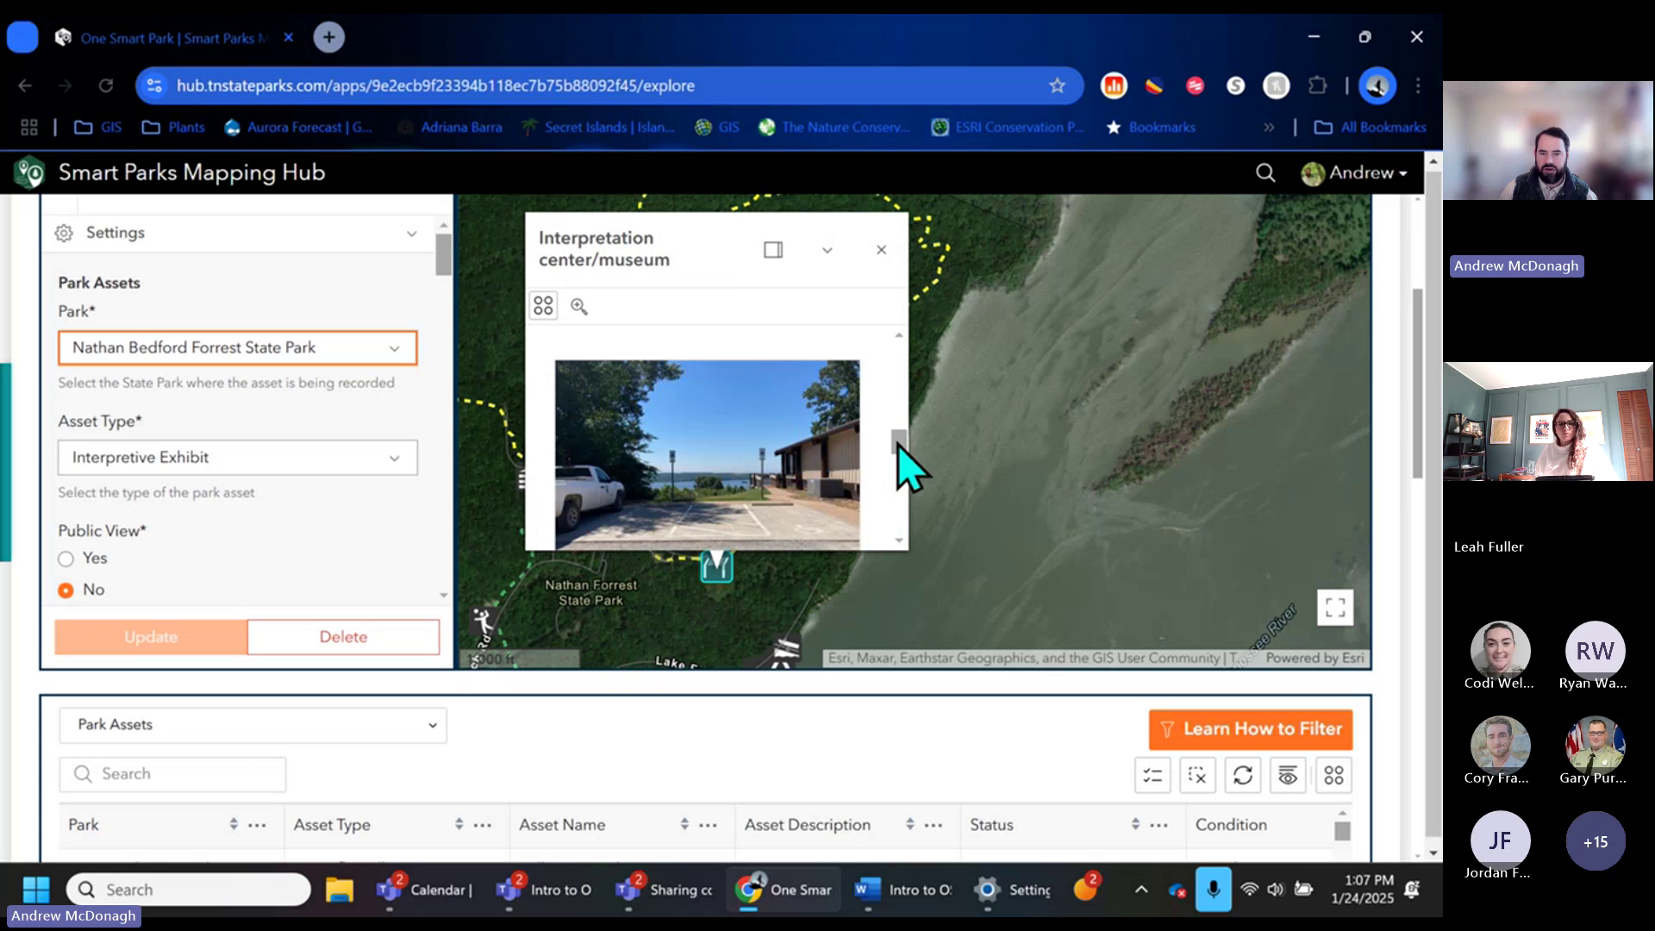
{"action": "left_click_drag", "start_coordinate": [902, 443], "coordinate": [903, 511]}
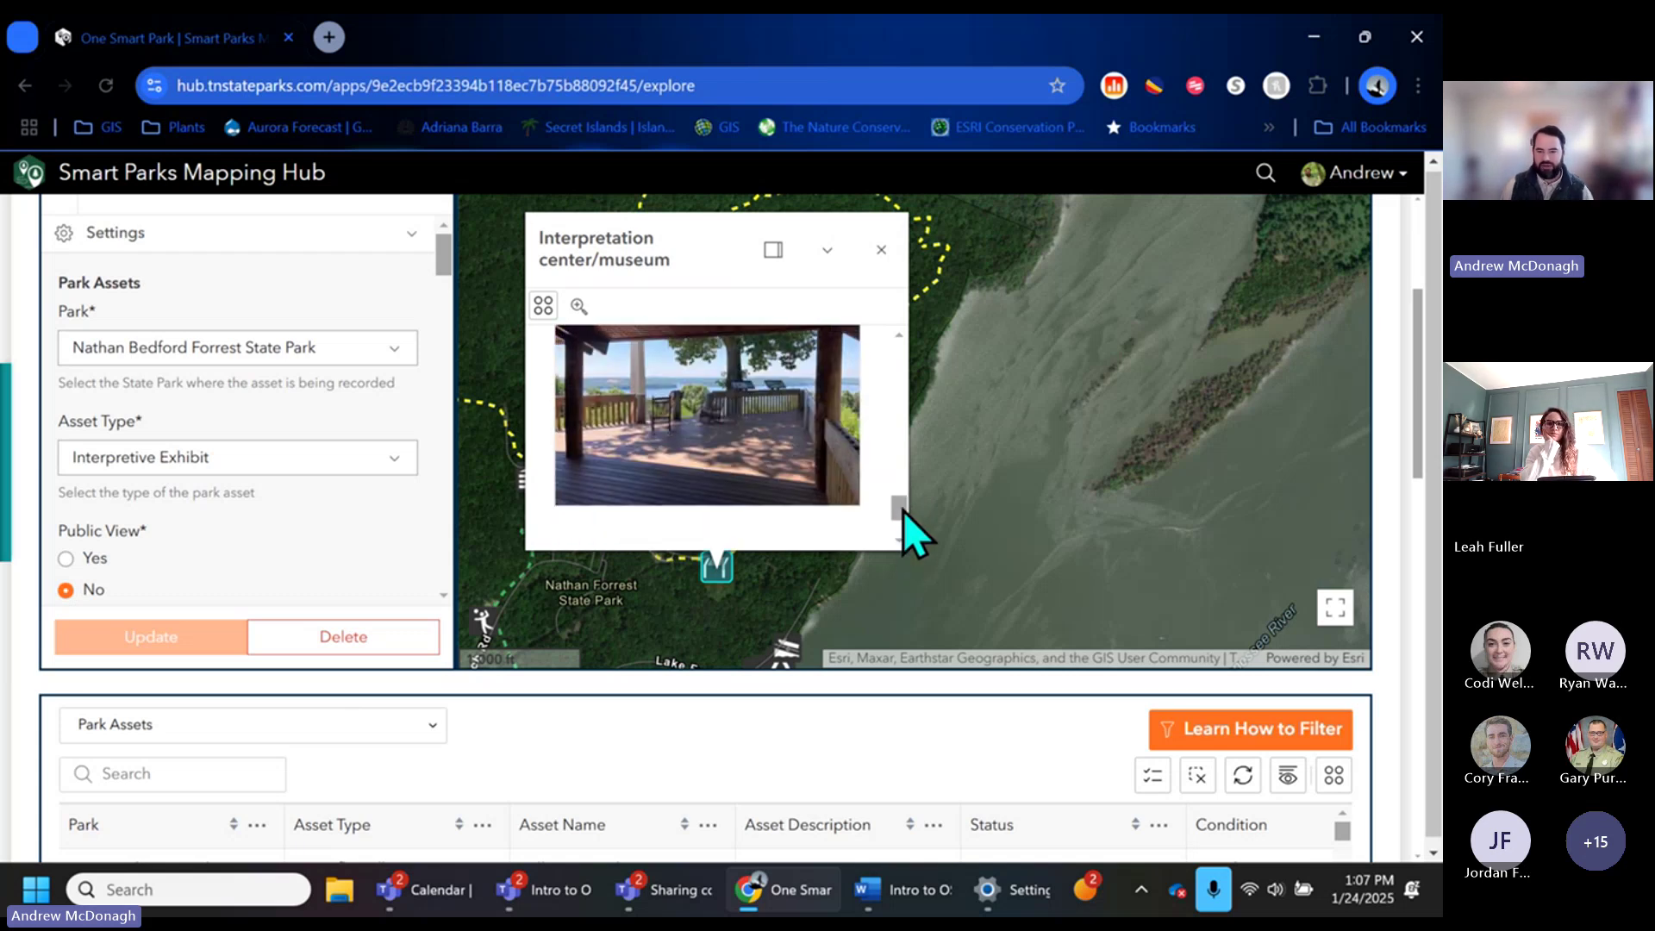
{"action": "scroll", "coordinate": [354, 572], "scroll_direction": "down", "scroll_amount": 10}
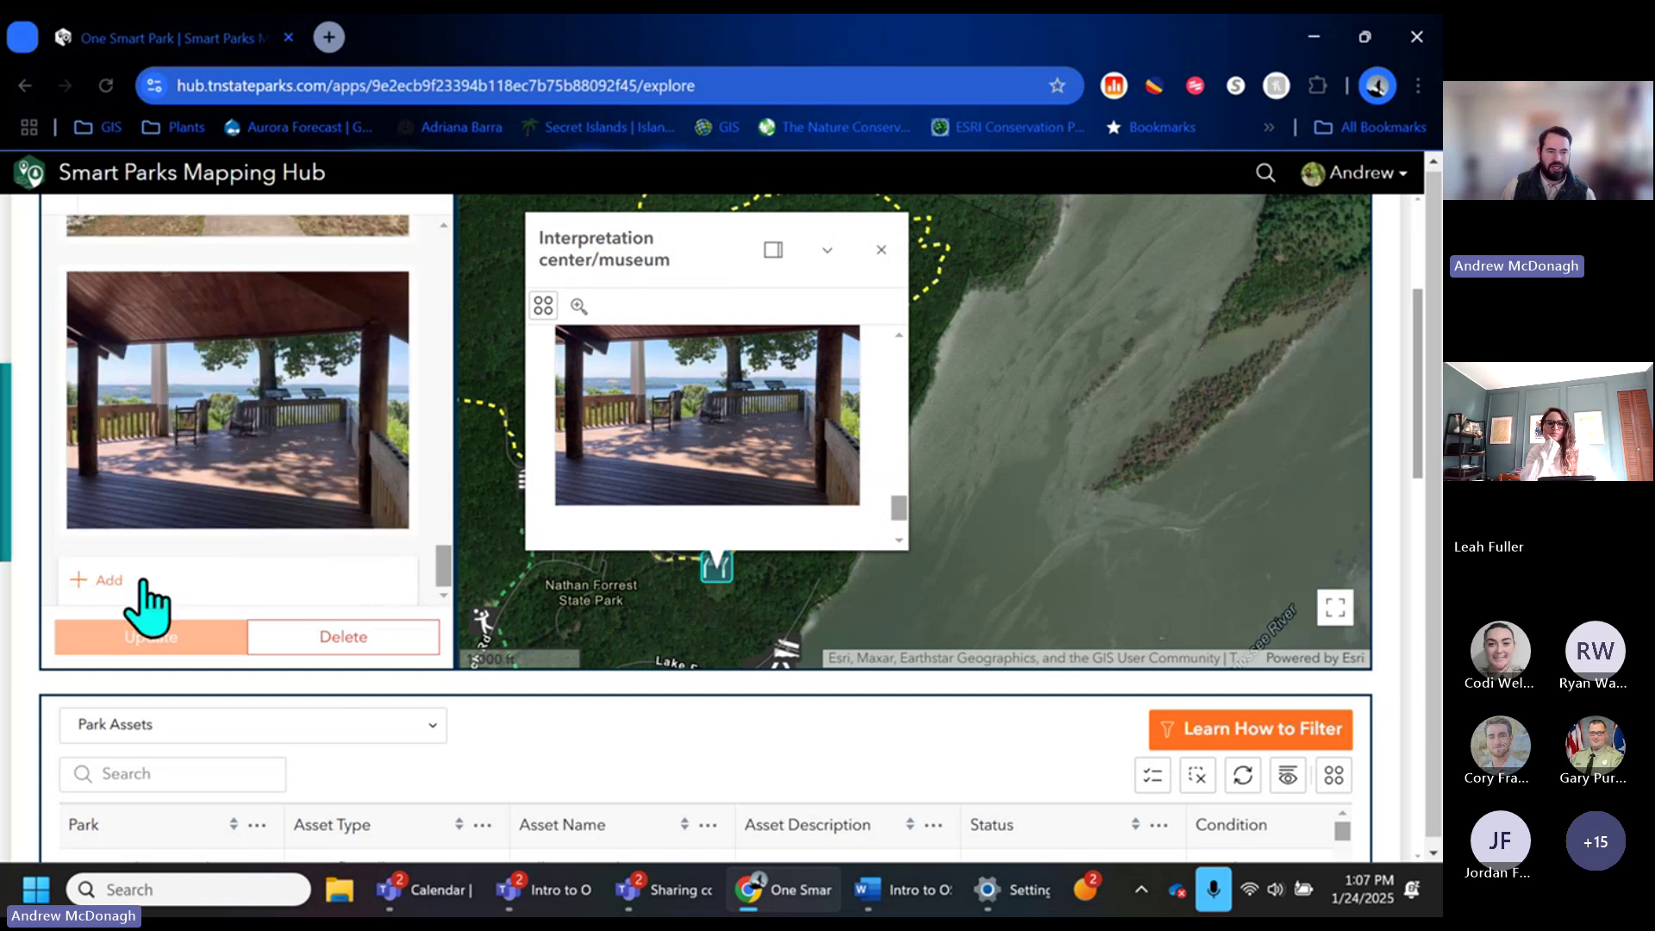
{"action": "left_click", "coordinate": [144, 582]}
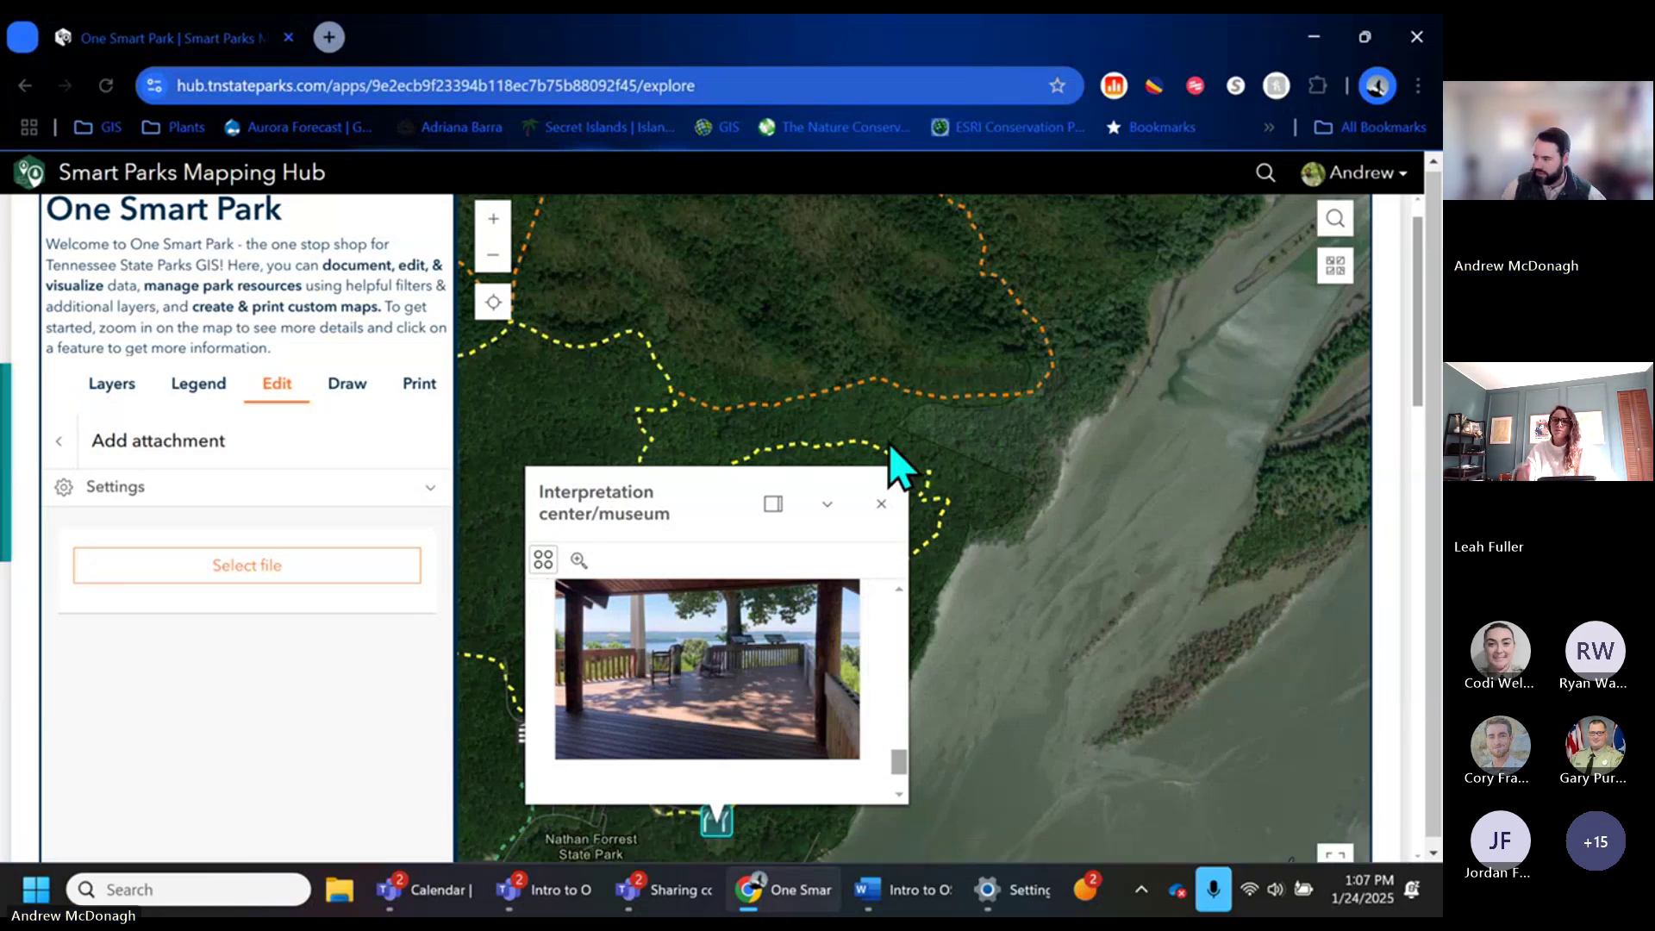
{"action": "left_click", "coordinate": [893, 517]}
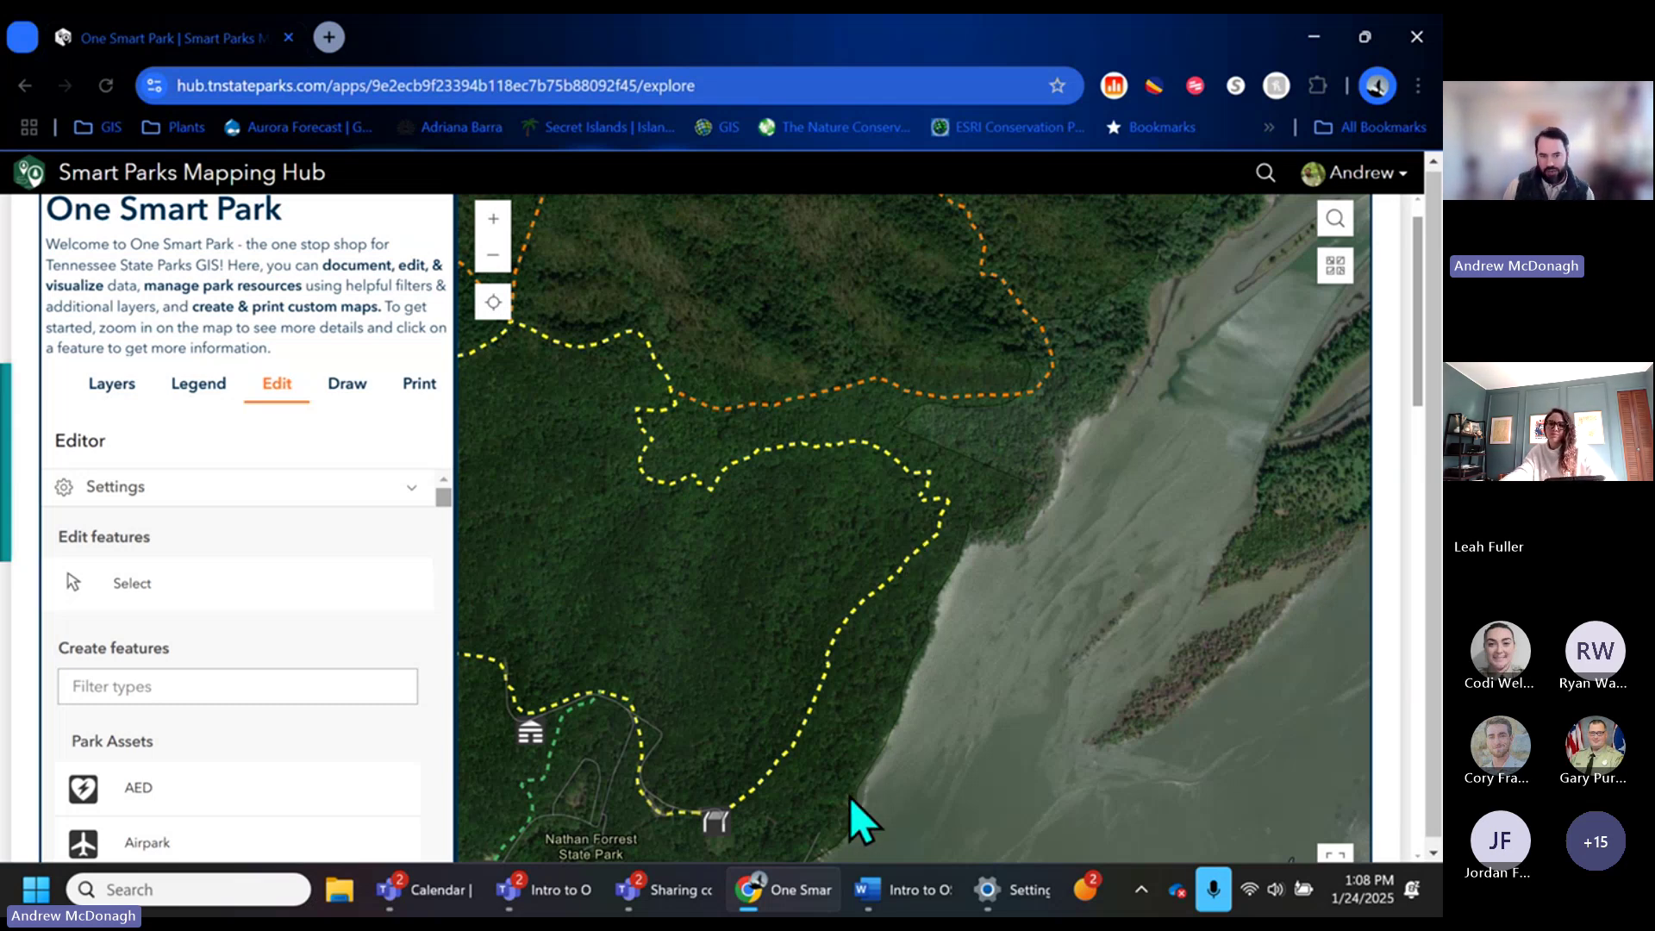
Locate the paved court beside Fossil Point Rd on the map, near the cabins.
{"action": "left_click_drag", "start_coordinate": [850, 798], "coordinate": [1045, 493]}
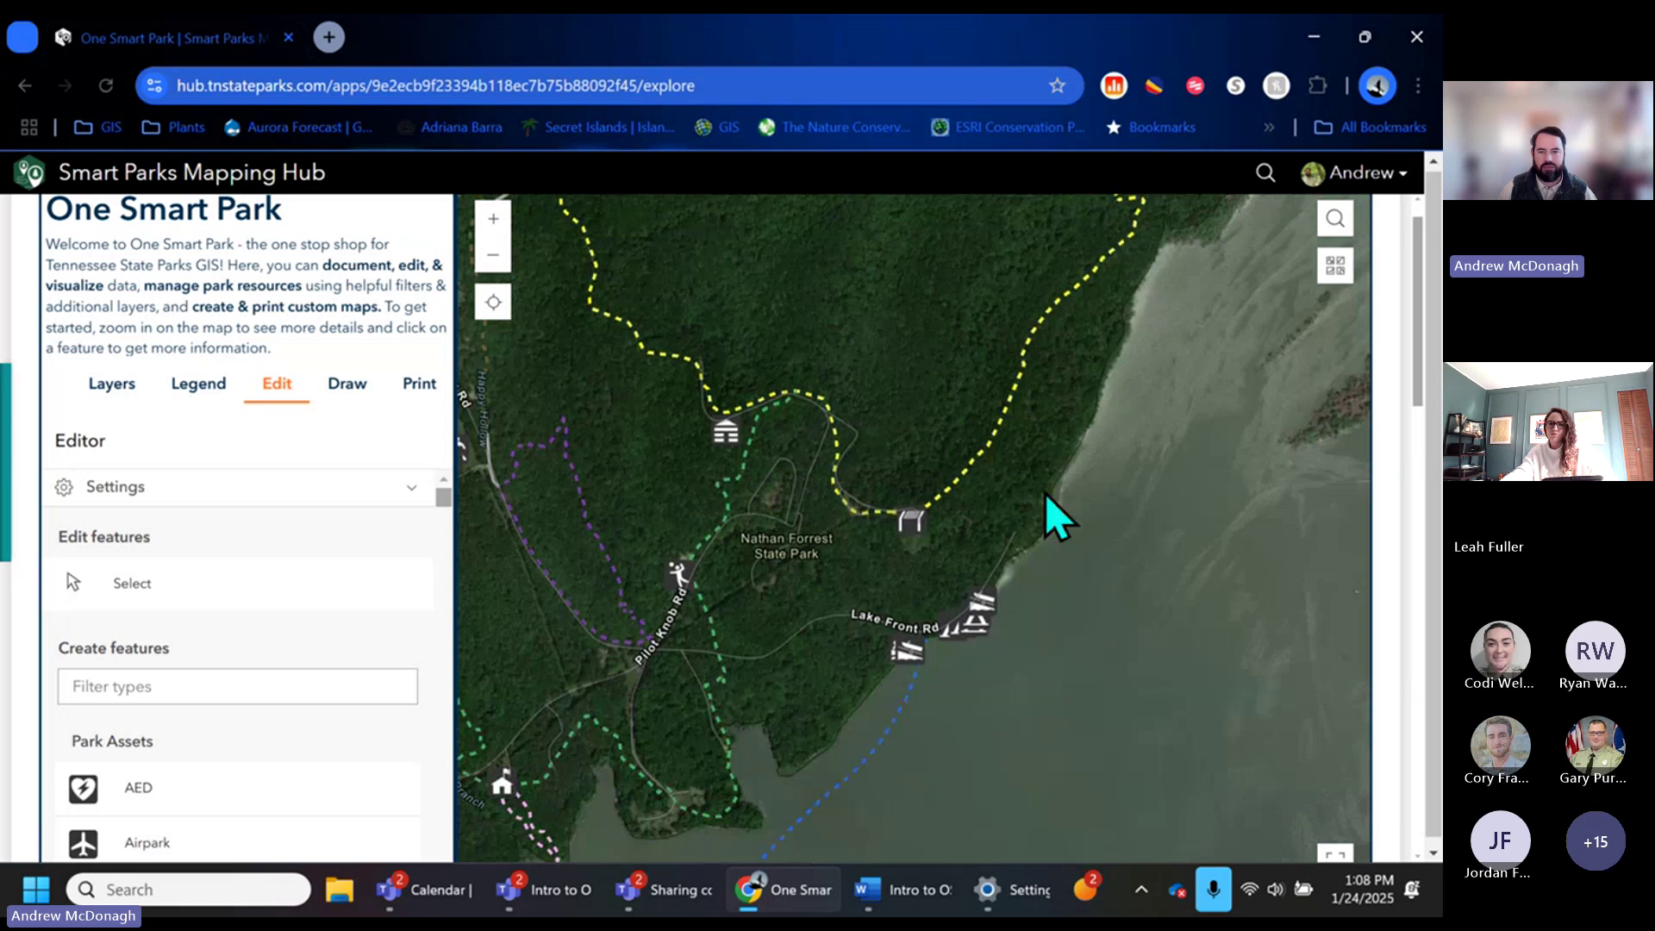
{"action": "left_click_drag", "start_coordinate": [721, 591], "coordinate": [914, 518]}
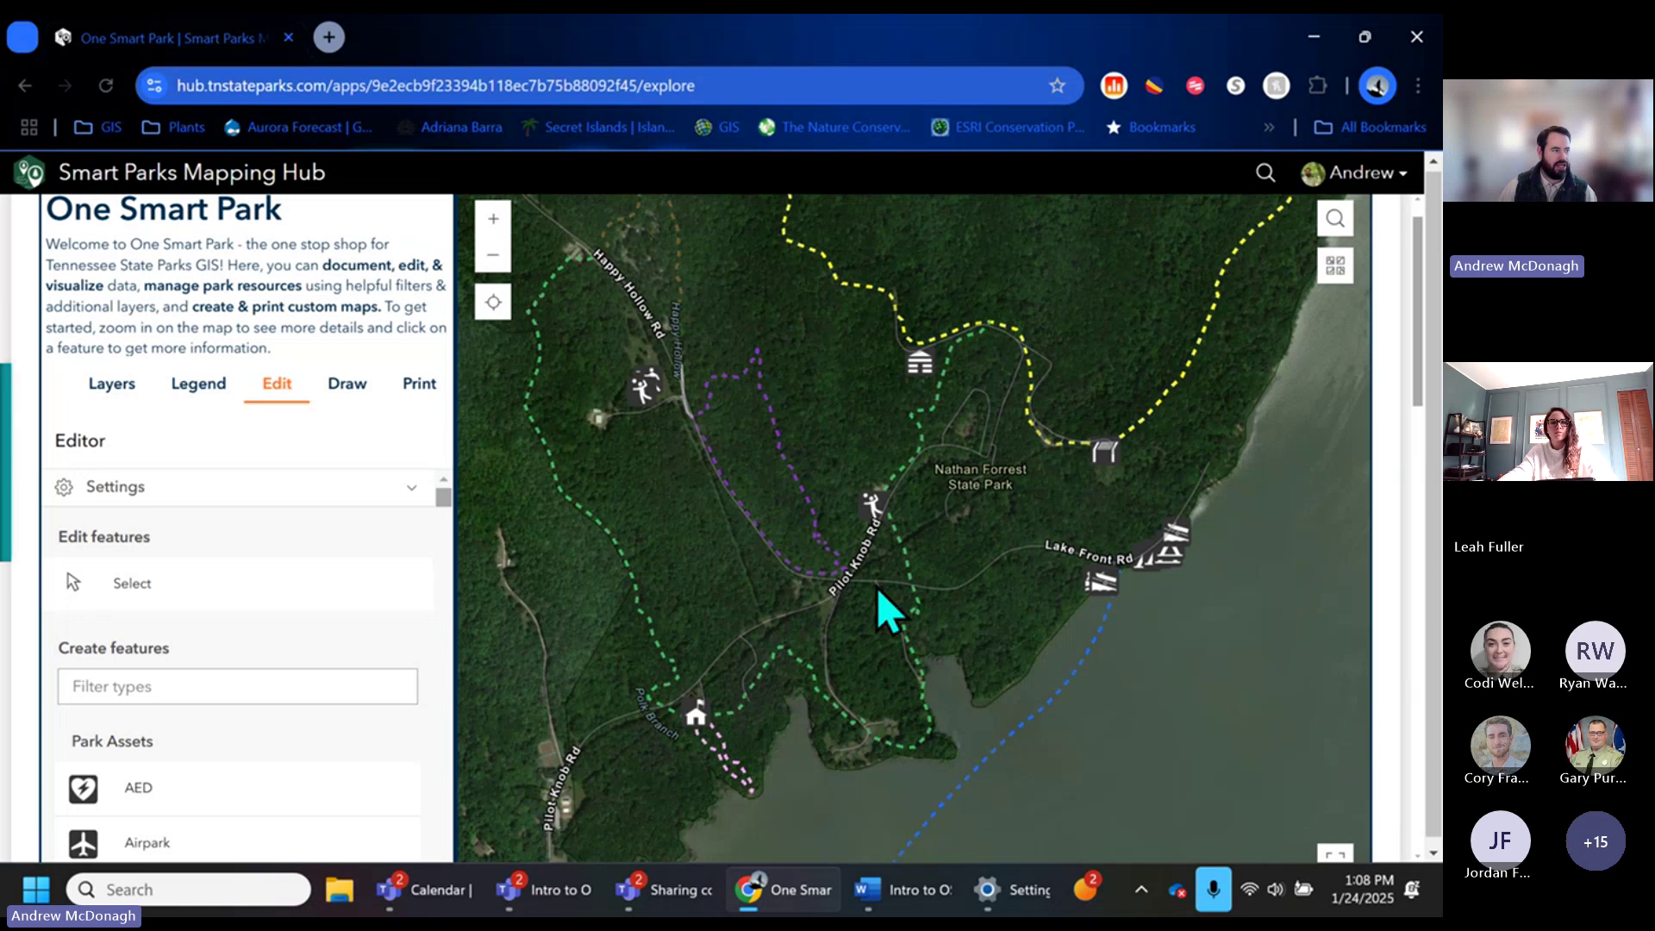
{"action": "left_click_drag", "start_coordinate": [757, 480], "coordinate": [690, 373]}
{"action": "scroll", "coordinate": [775, 730], "scroll_direction": "down", "scroll_amount": 2}
{"action": "left_click_drag", "start_coordinate": [953, 528], "coordinate": [850, 676]}
{"action": "scroll", "coordinate": [991, 449], "scroll_direction": "down", "scroll_amount": 2}
{"action": "scroll", "coordinate": [991, 449], "scroll_direction": "down", "scroll_amount": 3}
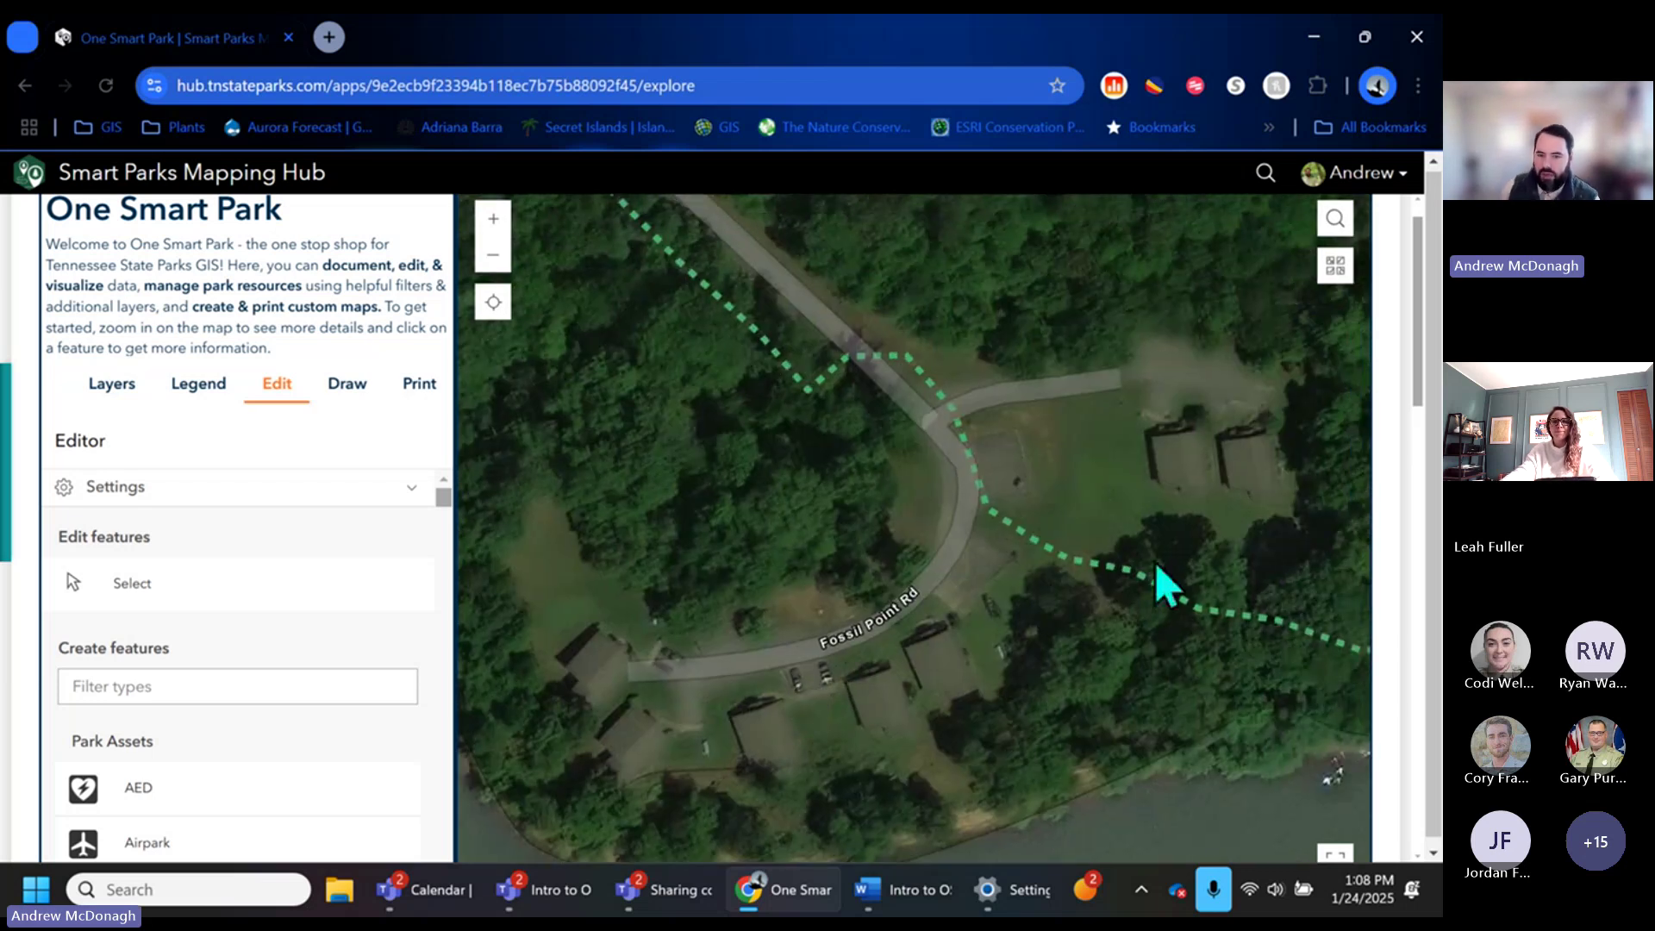
{"action": "scroll", "coordinate": [1028, 454], "scroll_direction": "down", "scroll_amount": 3}
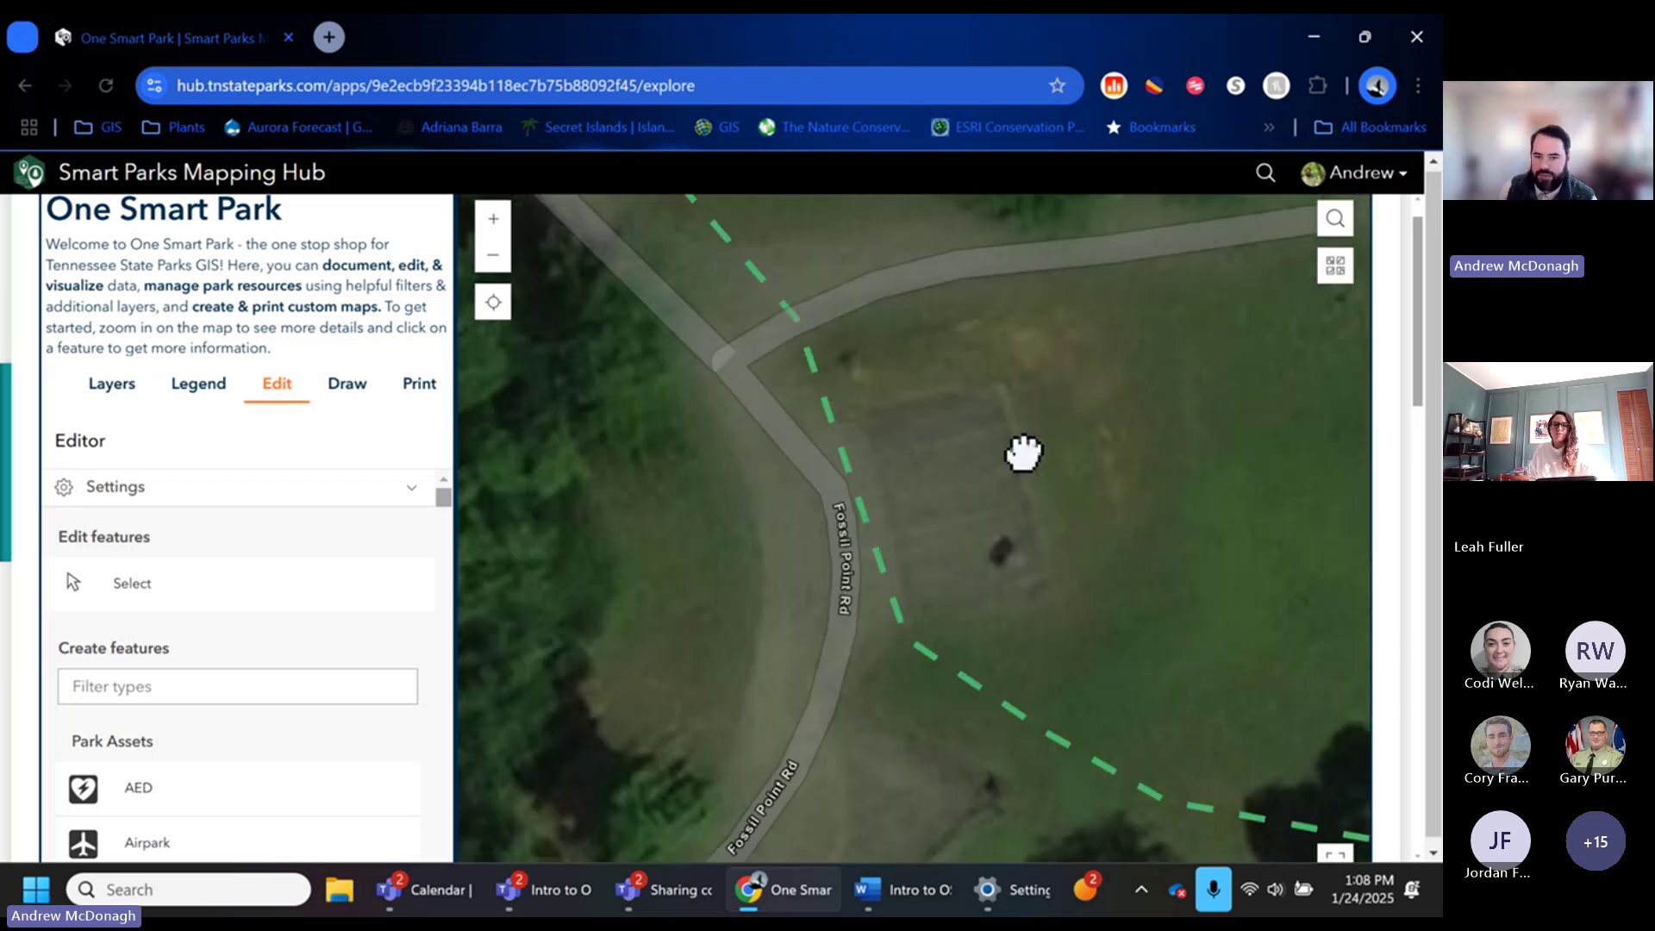
{"action": "scroll", "coordinate": [1031, 627], "scroll_direction": "up", "scroll_amount": 3}
{"action": "left_click_drag", "start_coordinate": [998, 609], "coordinate": [903, 566]}
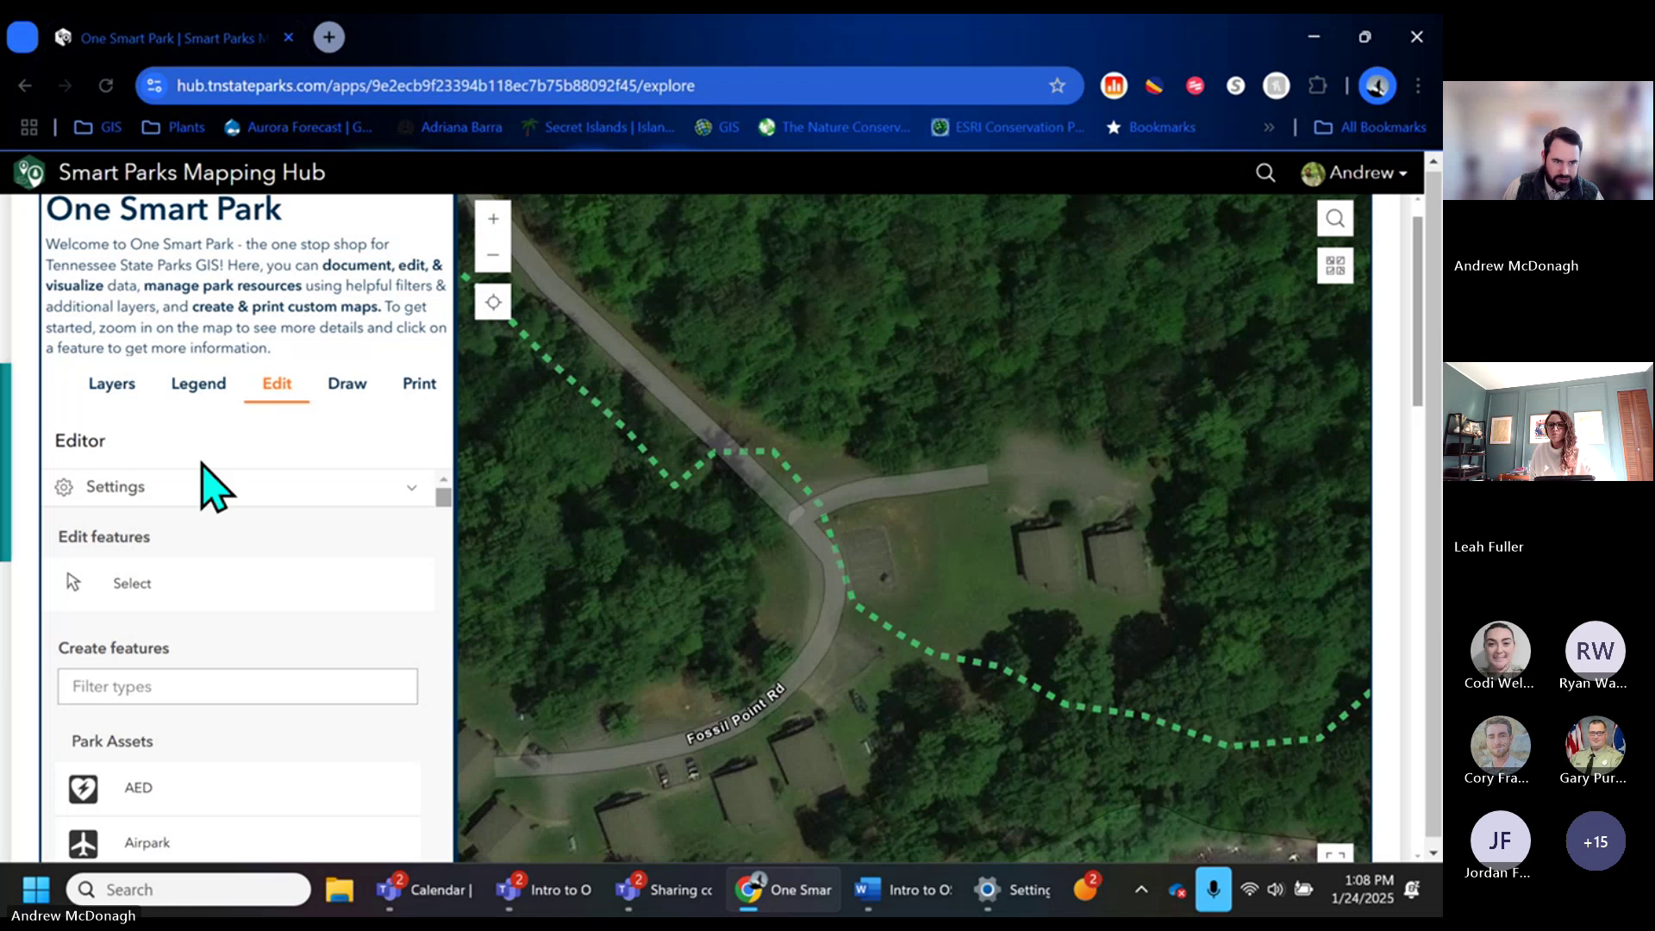
Filter the feature types for "bas" and place a Basketball park asset on the paved court beside Fossil Point Rd.
{"action": "left_click", "coordinate": [182, 685]}
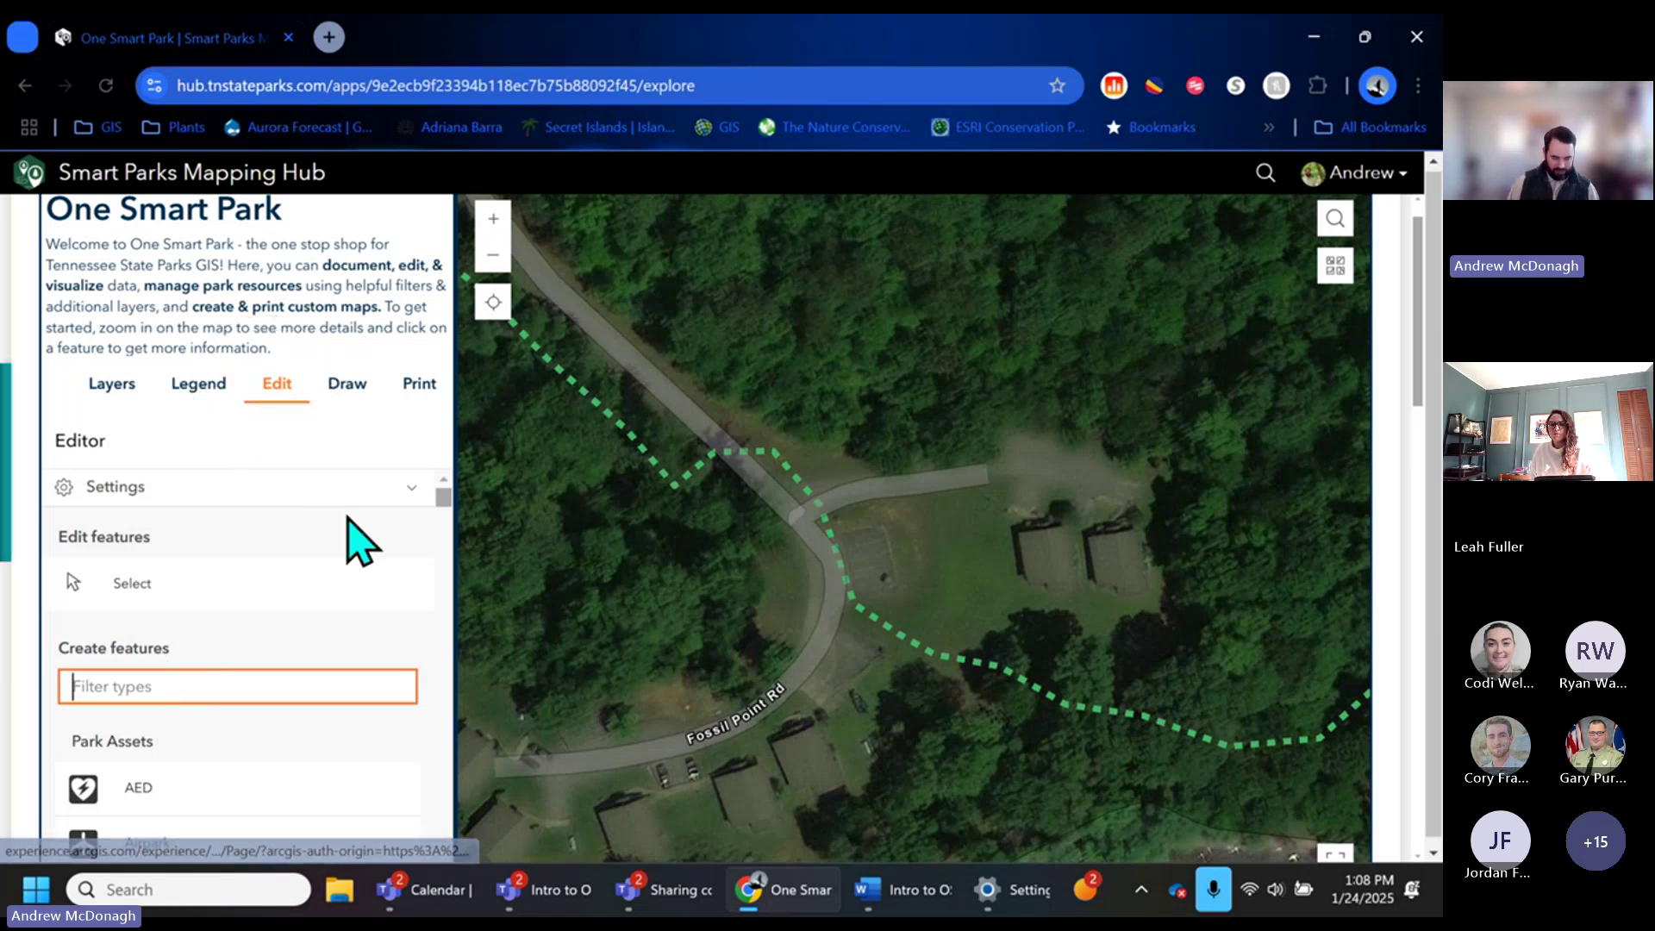
{"action": "type", "text": "court"}
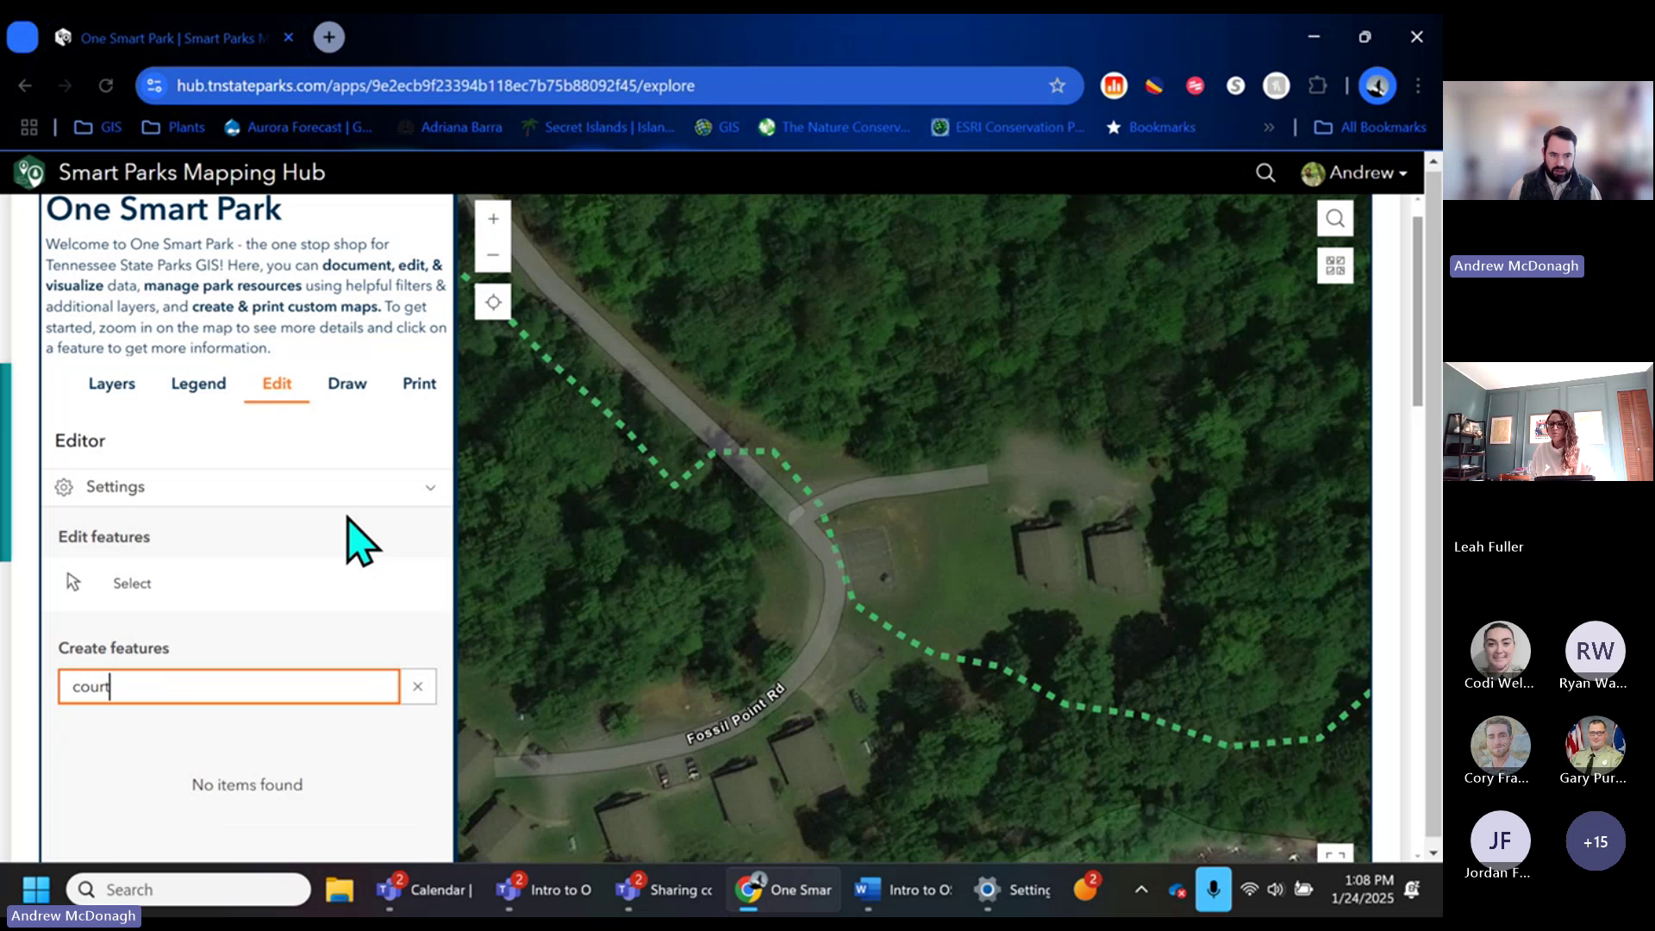
{"action": "key", "text": "ctrl+a"}
{"action": "type", "text": "bas"}
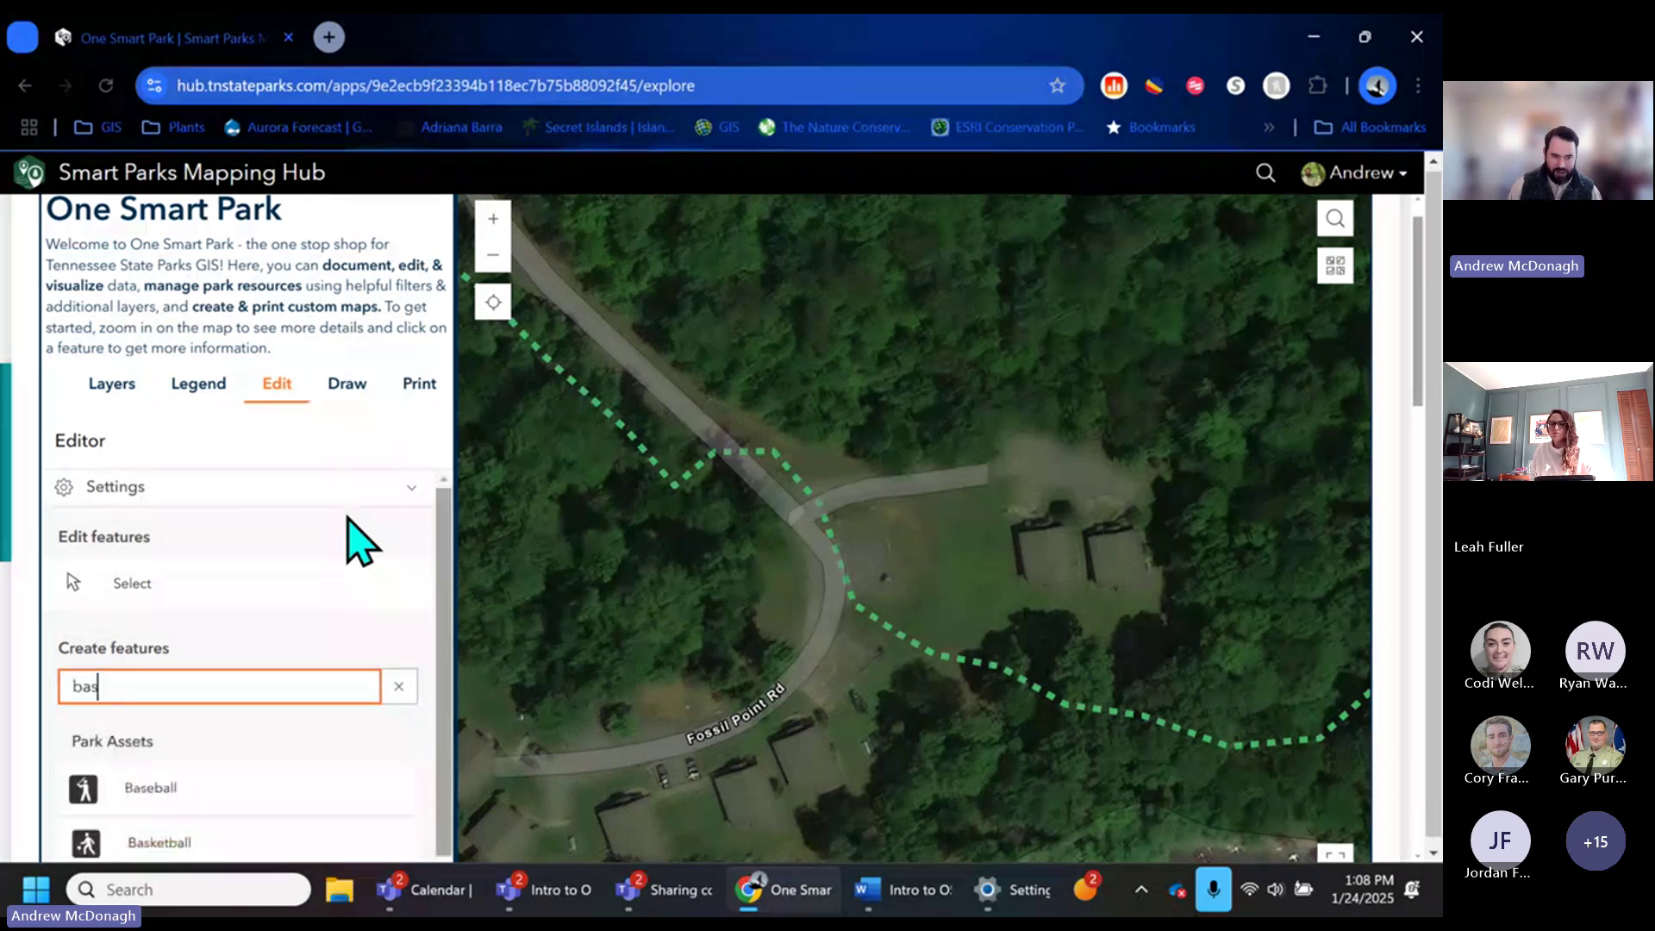
{"action": "scroll", "coordinate": [359, 551], "scroll_direction": "down", "scroll_amount": 1}
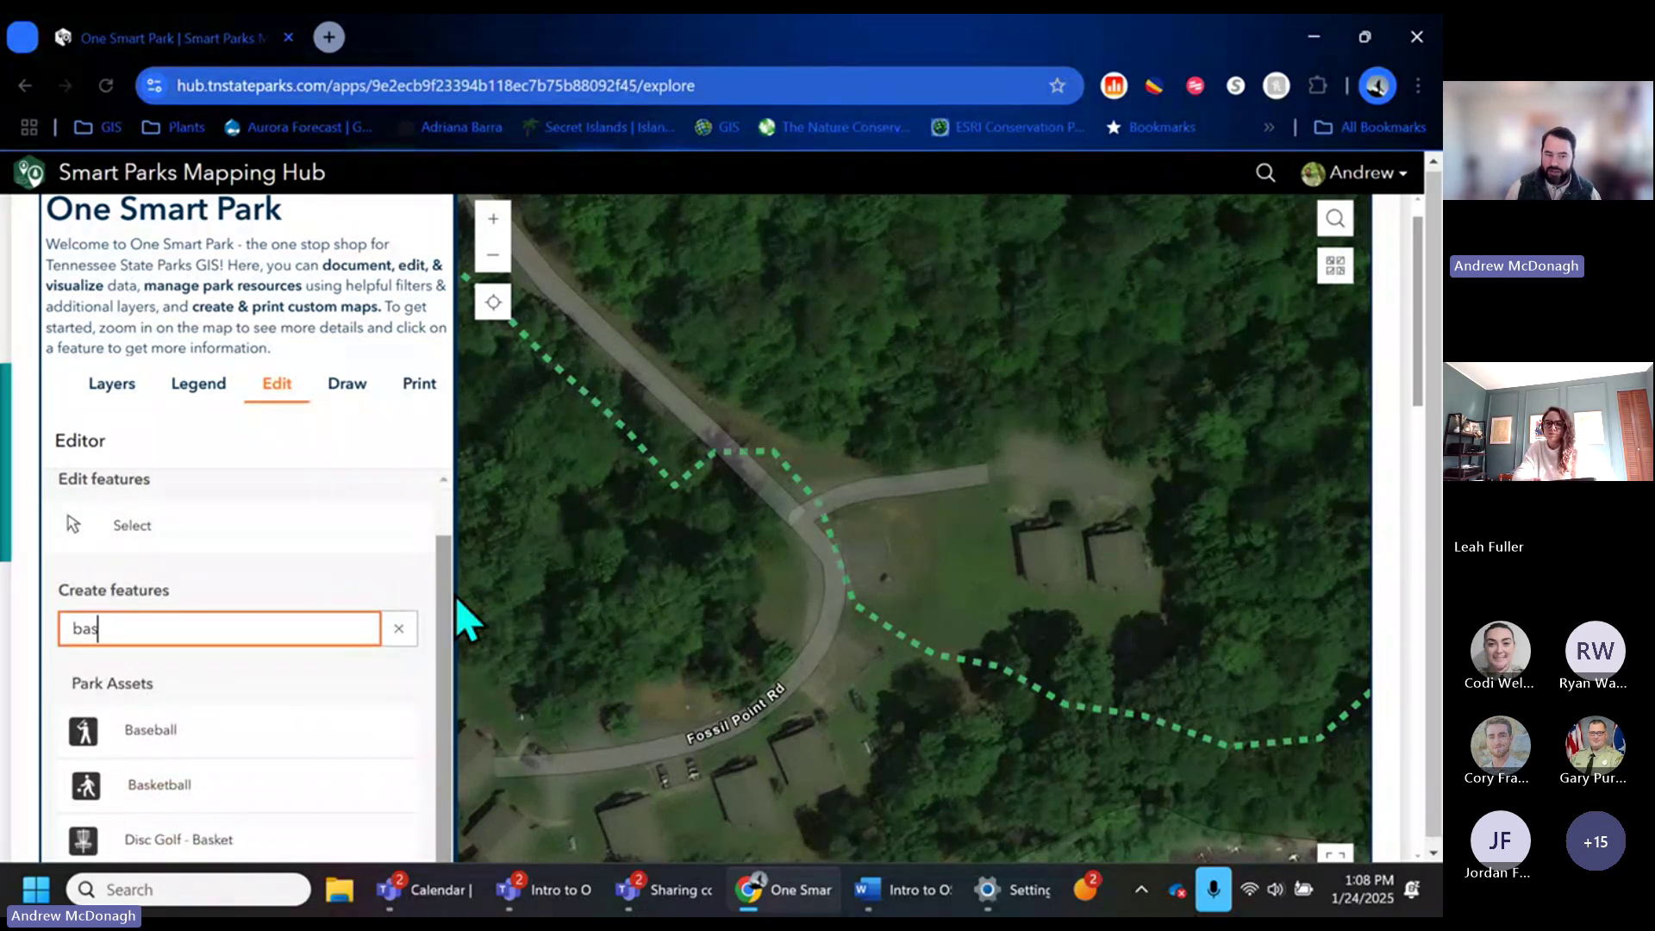
{"action": "scroll", "coordinate": [358, 604], "scroll_direction": "down", "scroll_amount": 3}
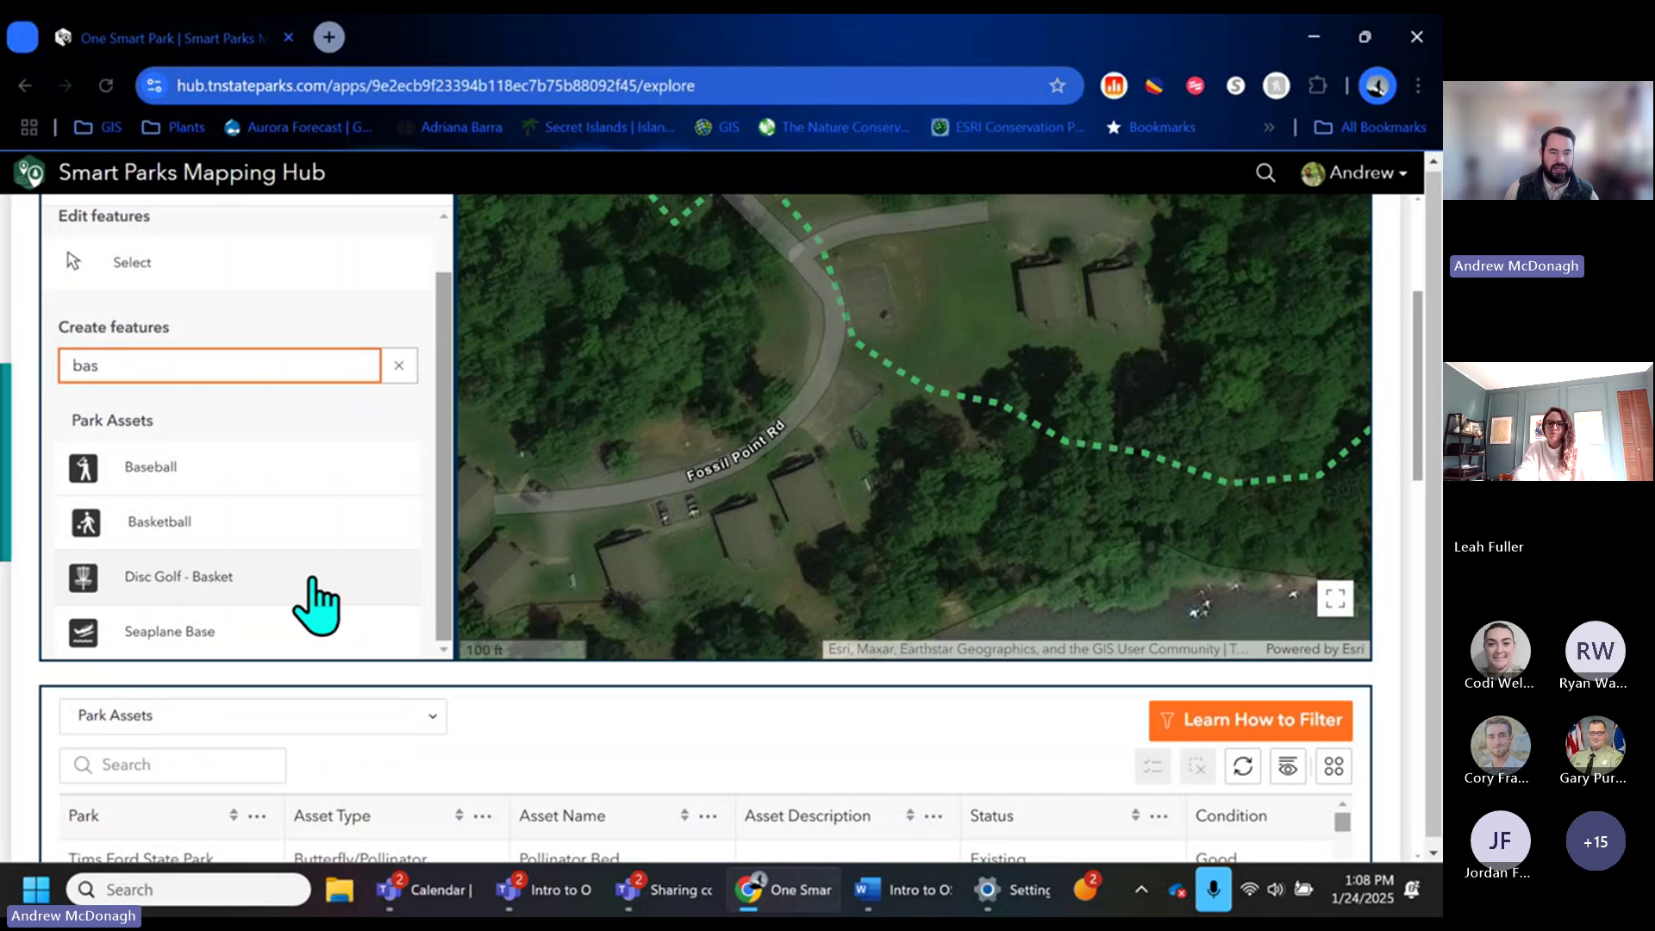
{"action": "scroll", "coordinate": [318, 603], "scroll_direction": "down", "scroll_amount": 3}
{"action": "scroll", "coordinate": [314, 603], "scroll_direction": "up", "scroll_amount": 3}
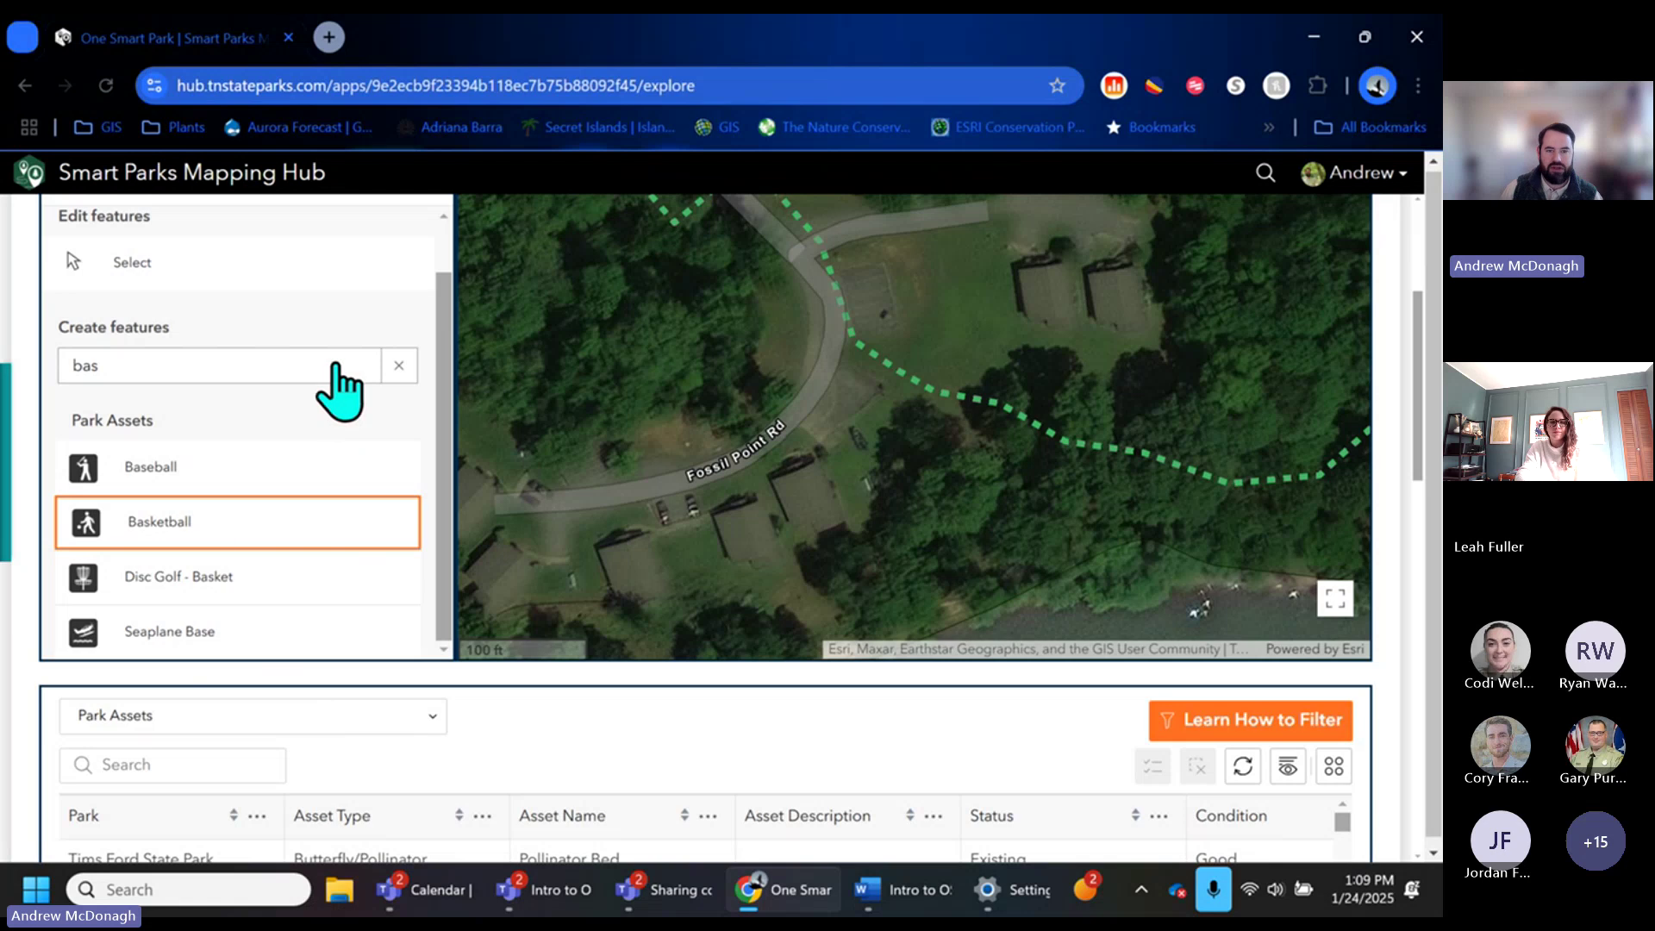
{"action": "left_click", "coordinate": [159, 522]}
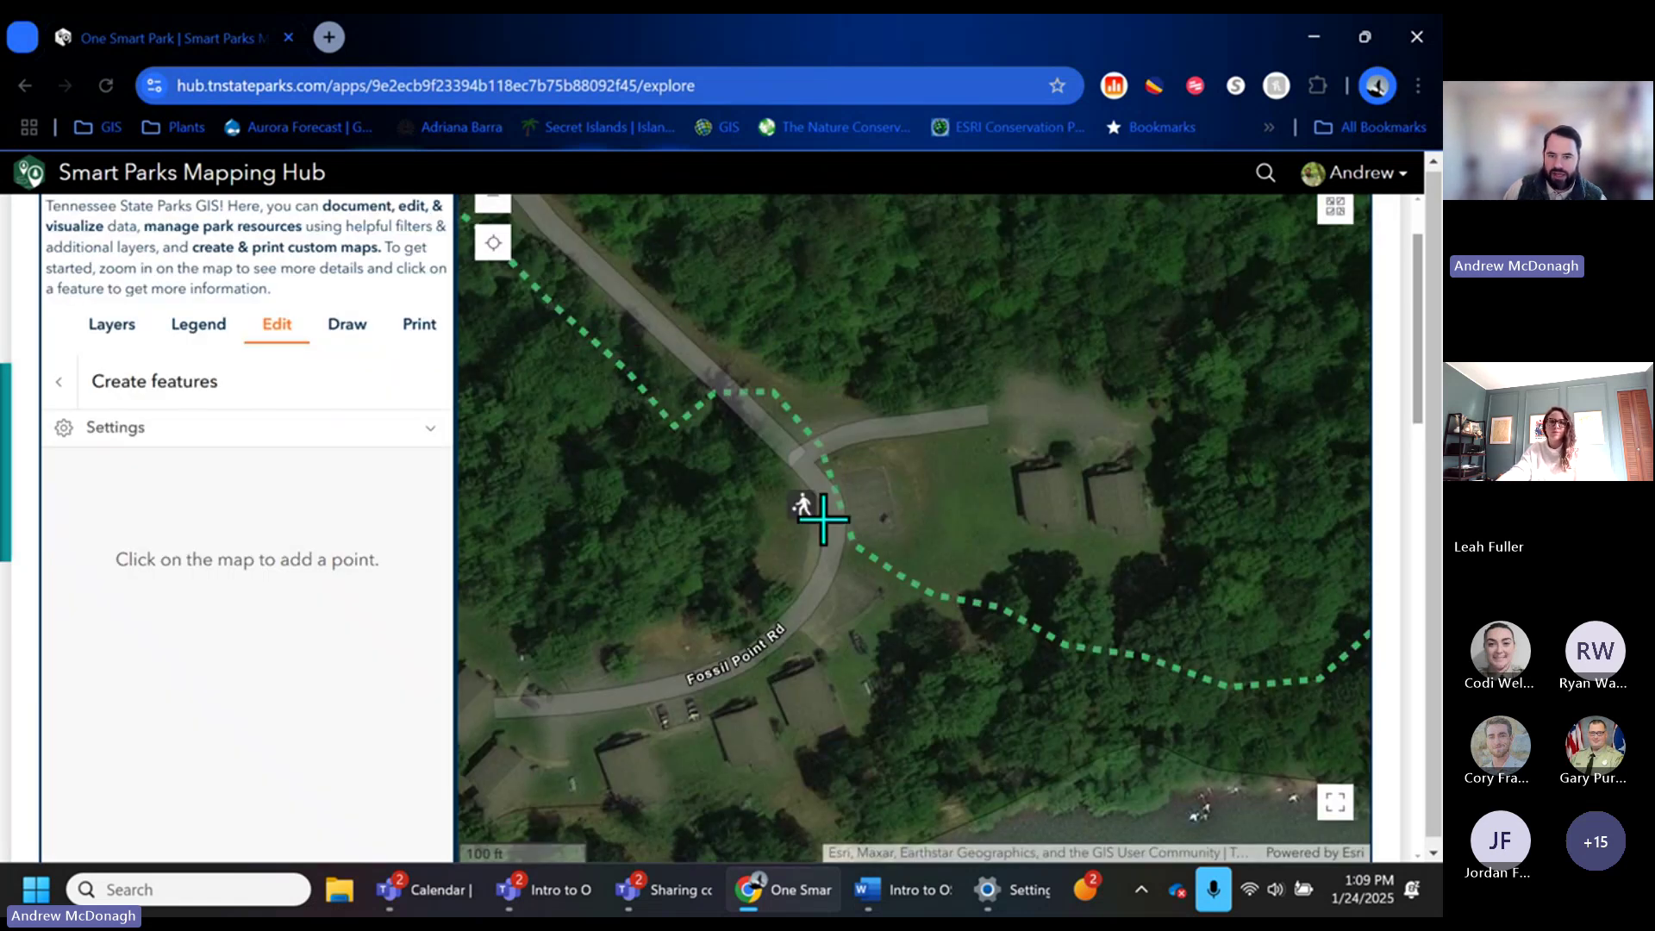
{"action": "left_click", "coordinate": [865, 495]}
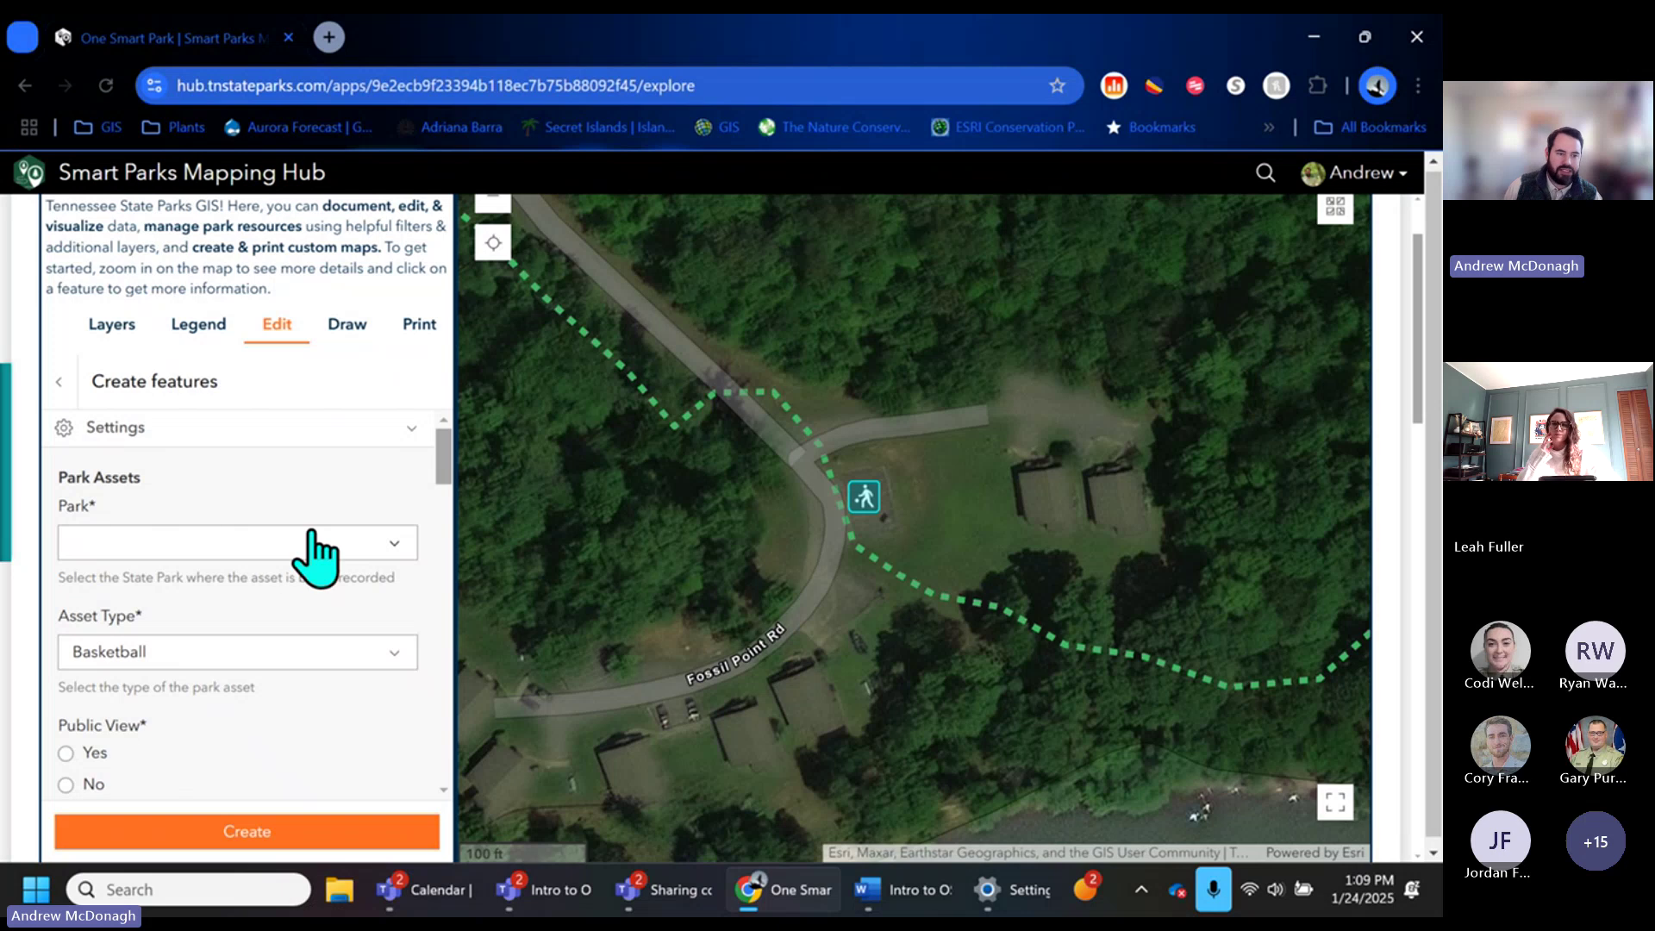
Try to create the basketball asset without selecting a park, and discard the unsaved edits.
{"action": "left_click", "coordinate": [308, 837]}
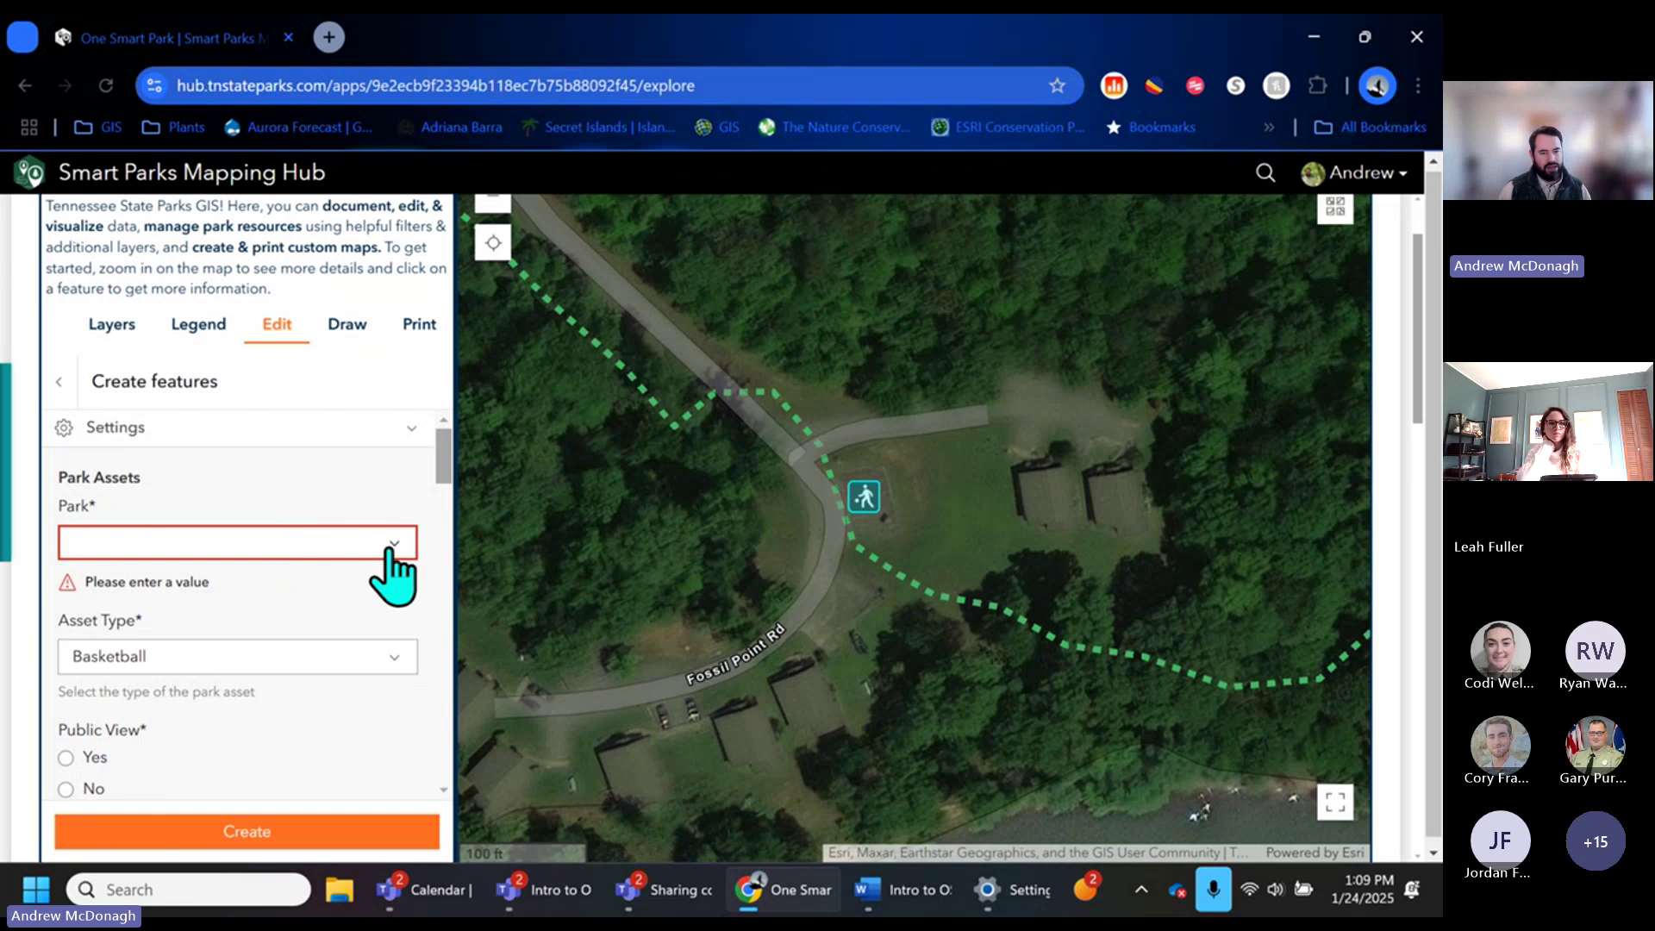
{"action": "mouse_move", "coordinate": [442, 472]}
{"action": "left_mouse_down"}
{"action": "mouse_move", "coordinate": [461, 797]}
{"action": "mouse_move", "coordinate": [426, 448]}
{"action": "left_mouse_up"}
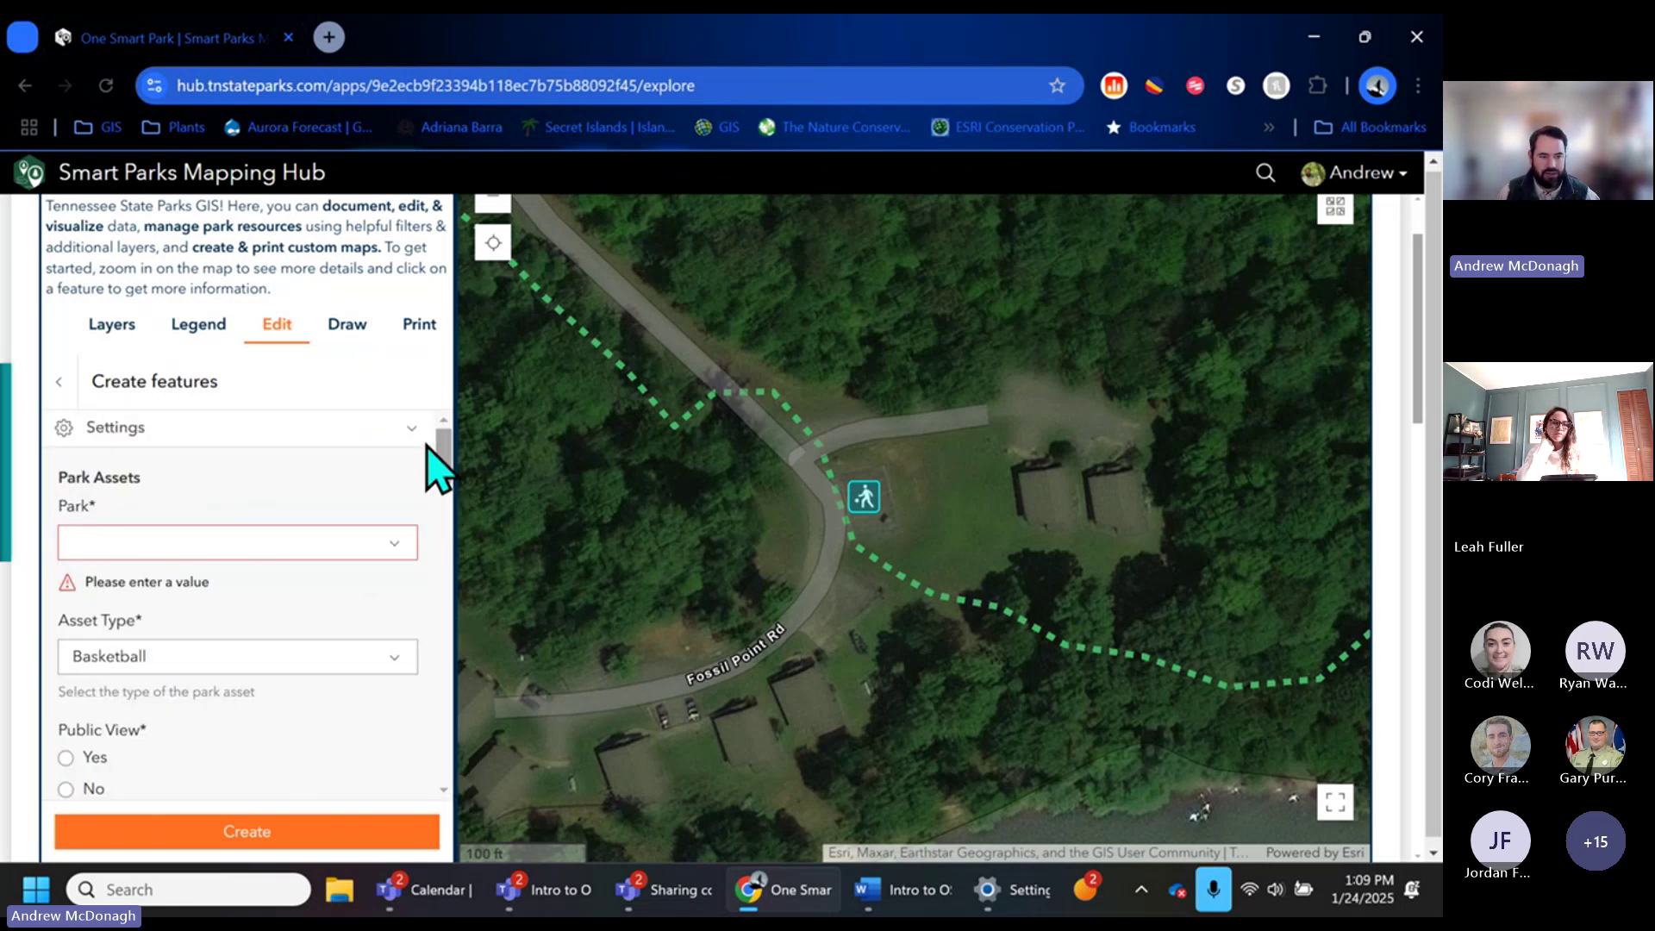
{"action": "left_click", "coordinate": [60, 382]}
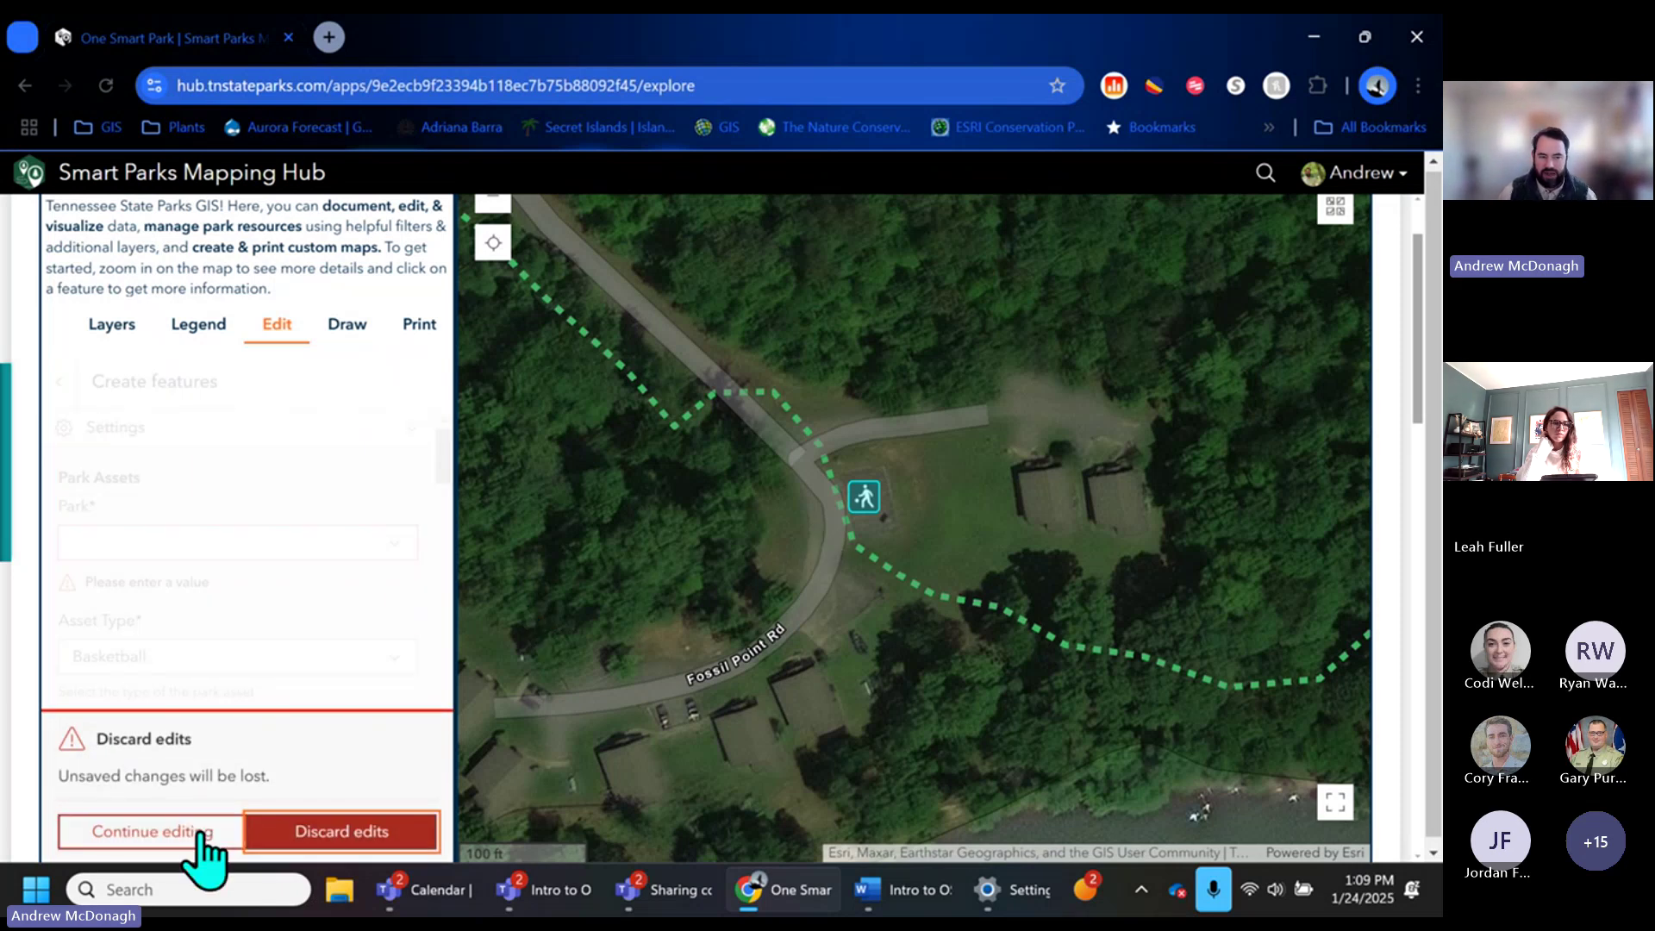
{"action": "left_click", "coordinate": [356, 838]}
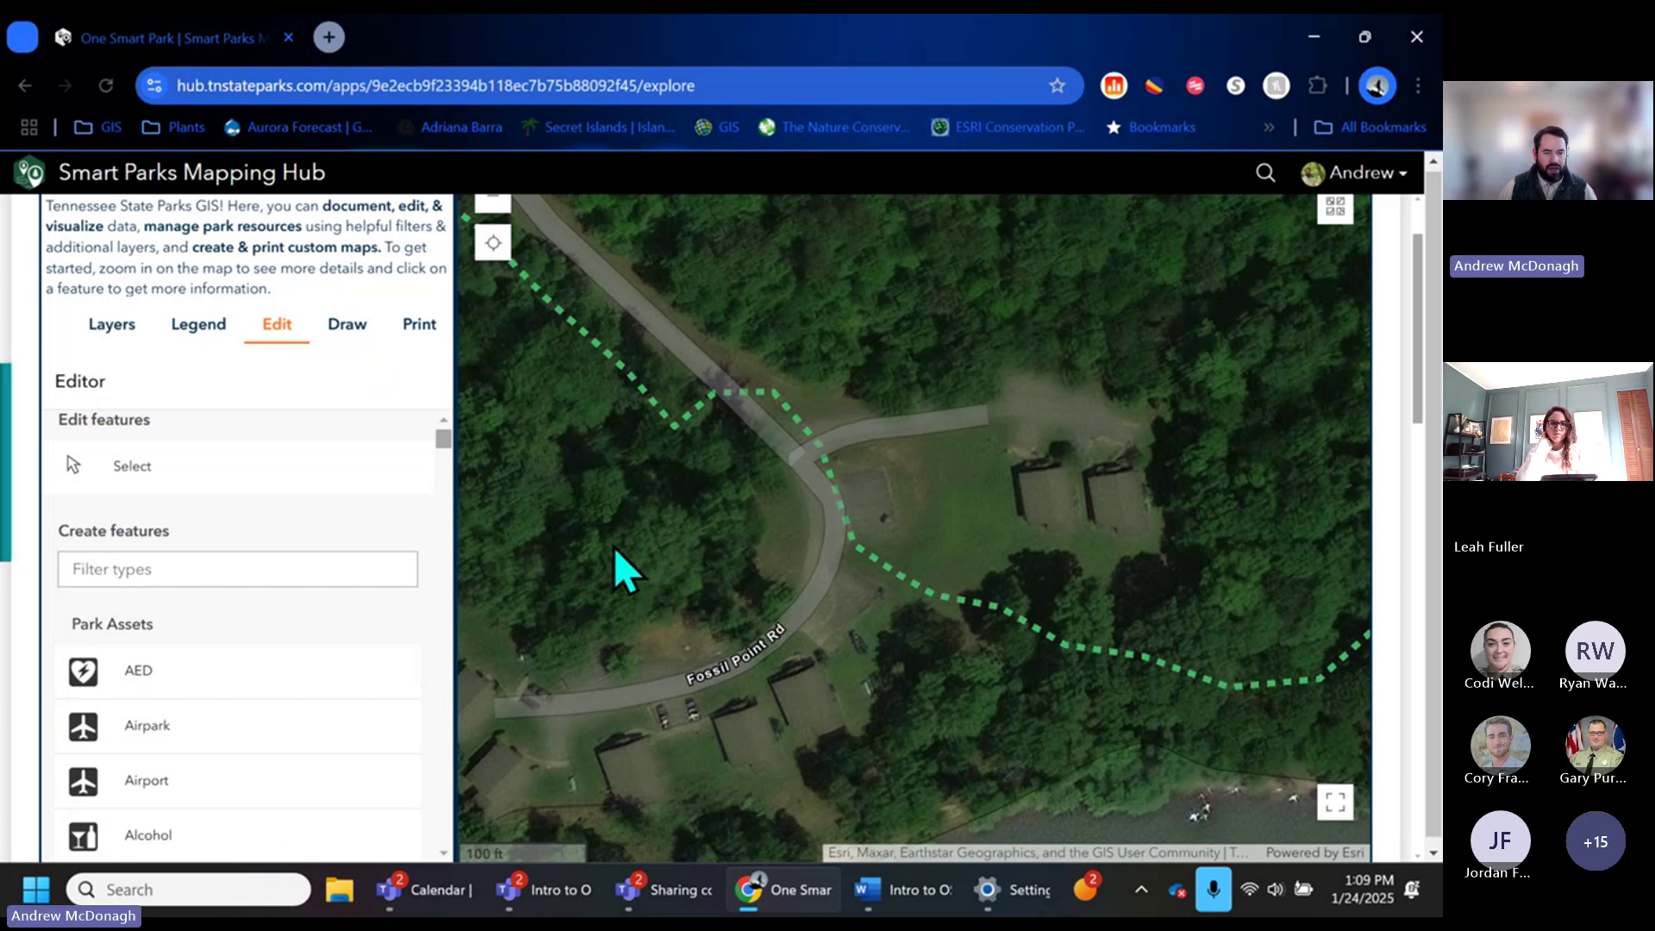
Locate Roan Mountain State Park on the map and examine its assets along Highway 143, west of Heaton Creek.
{"action": "scroll", "coordinate": [580, 539], "scroll_direction": "down", "scroll_amount": 5}
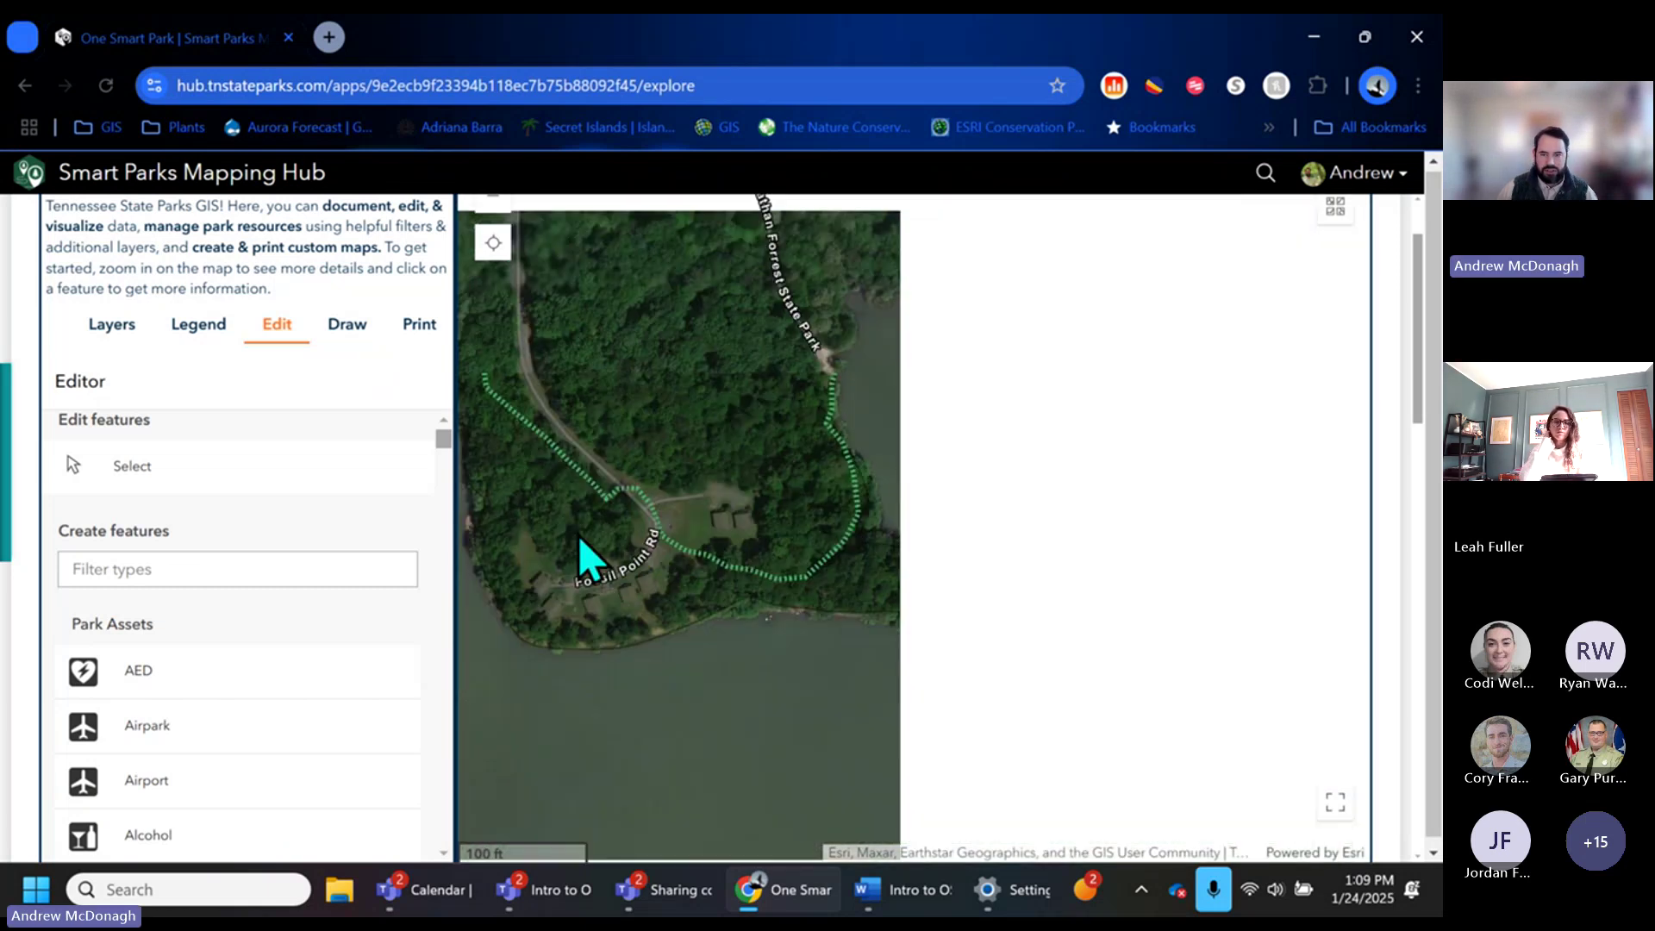
{"action": "scroll", "coordinate": [580, 539], "scroll_direction": "down", "scroll_amount": 5}
{"action": "scroll", "coordinate": [572, 528], "scroll_direction": "down", "scroll_amount": 4}
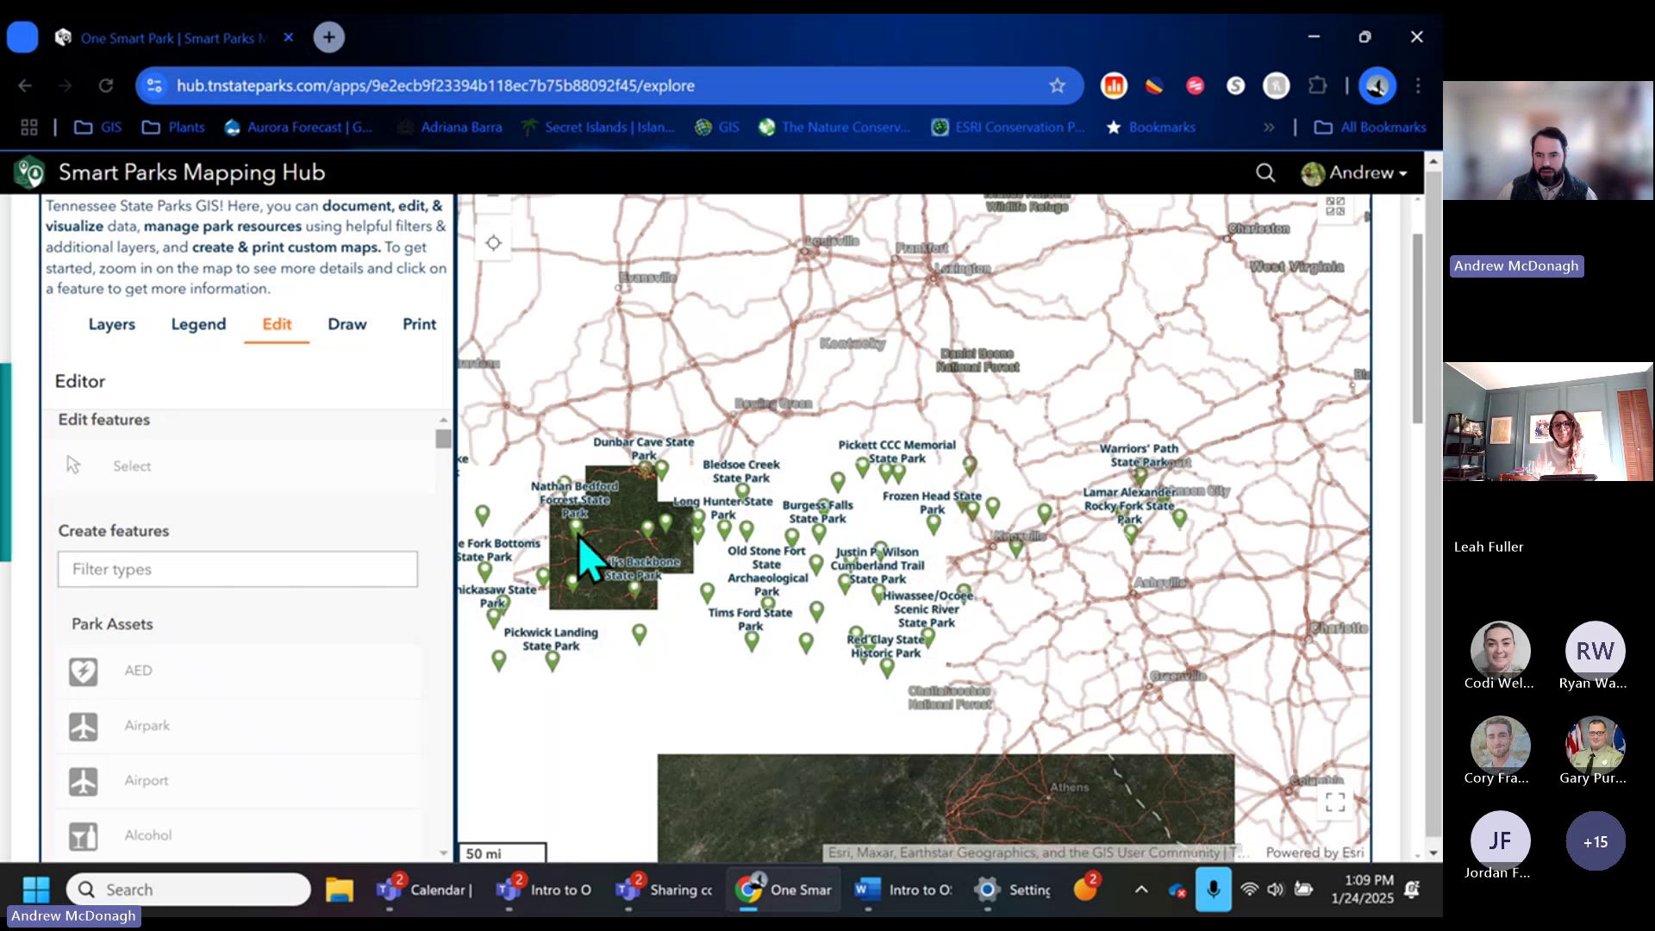
{"action": "scroll", "coordinate": [1206, 526], "scroll_direction": "up", "scroll_amount": 2}
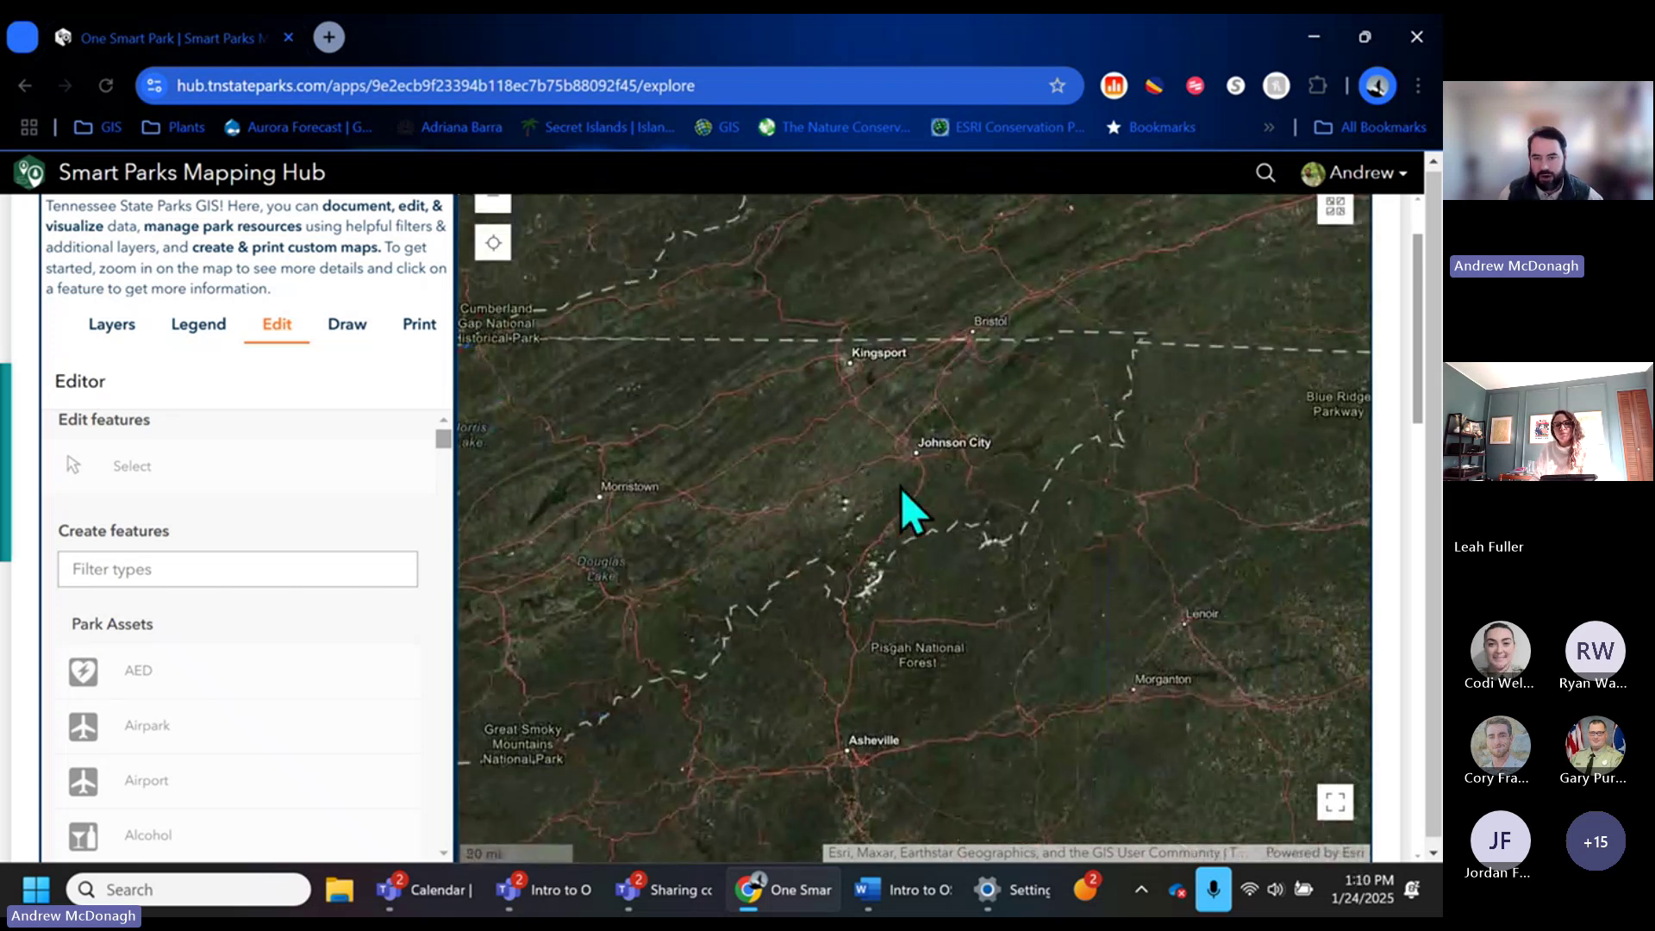
{"action": "scroll", "coordinate": [970, 515], "scroll_direction": "up", "scroll_amount": 5}
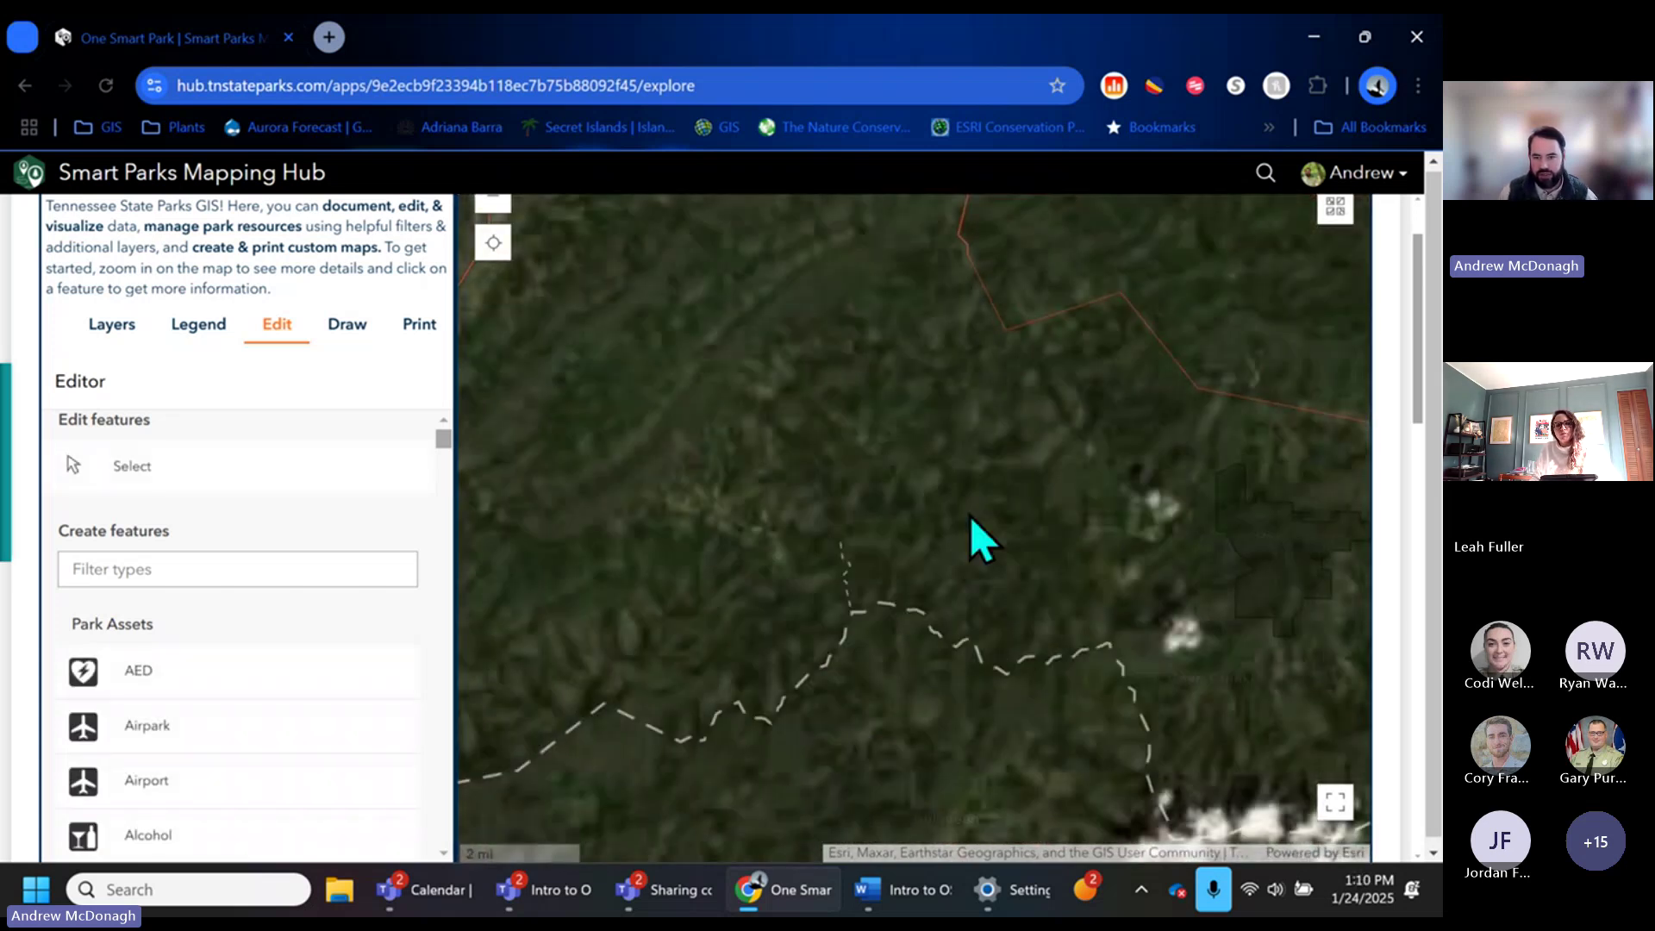
{"action": "left_click_drag", "start_coordinate": [1142, 606], "coordinate": [785, 508]}
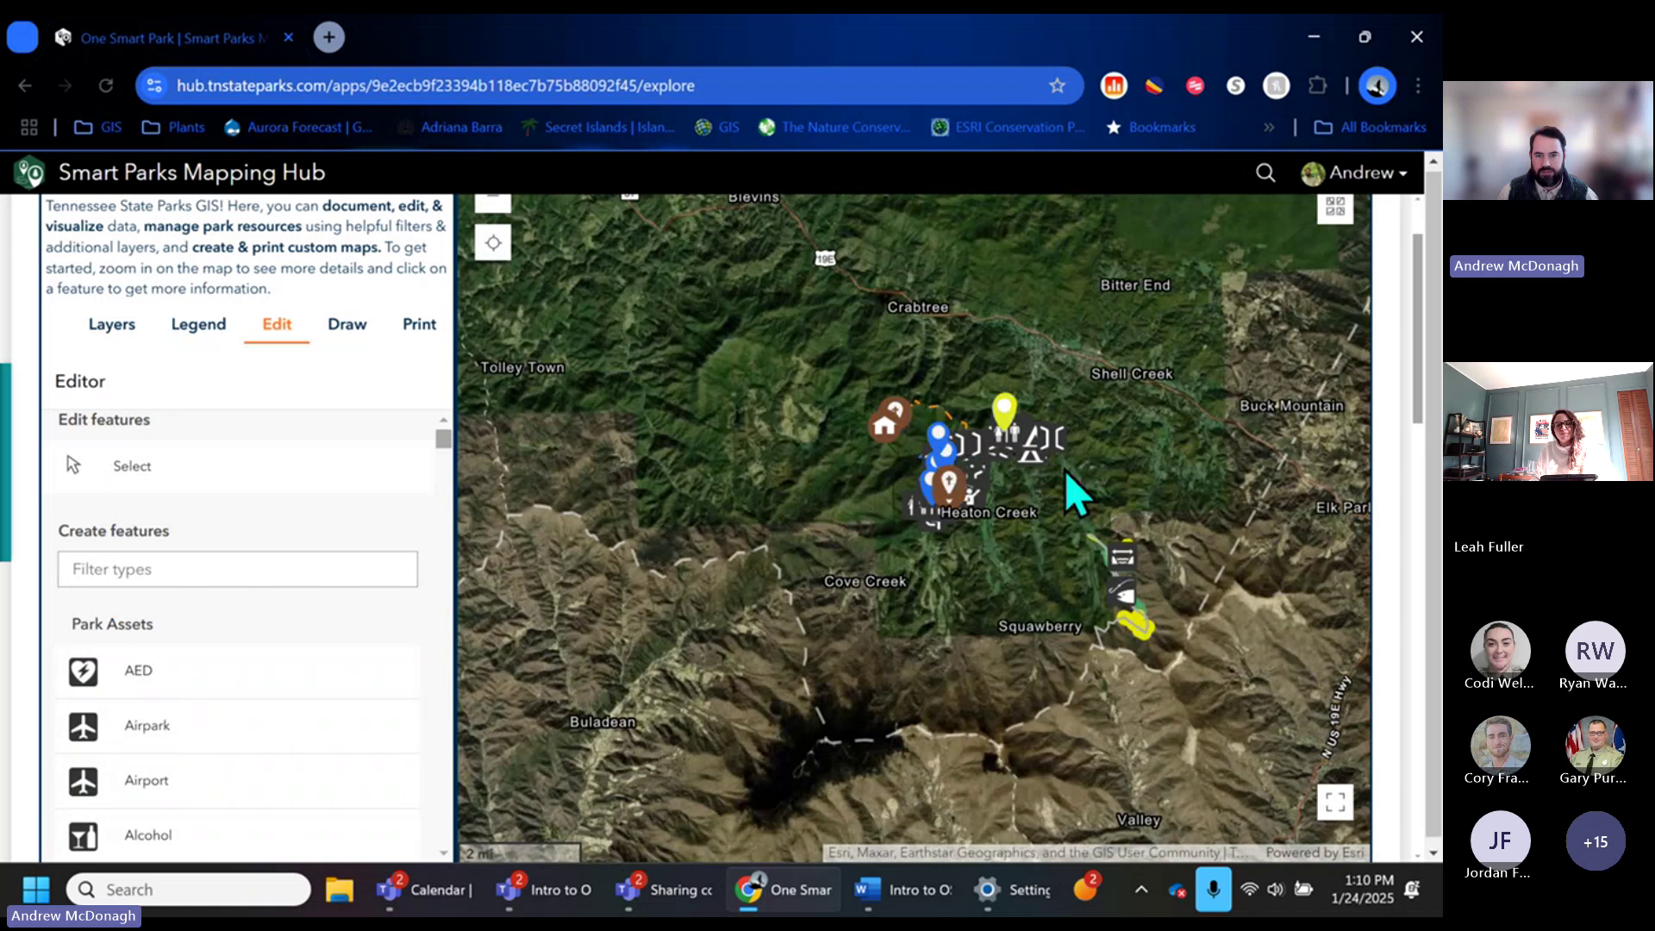
{"action": "scroll", "coordinate": [968, 472], "scroll_direction": "up", "scroll_amount": 3}
{"action": "left_click_drag", "start_coordinate": [954, 528], "coordinate": [1023, 482]}
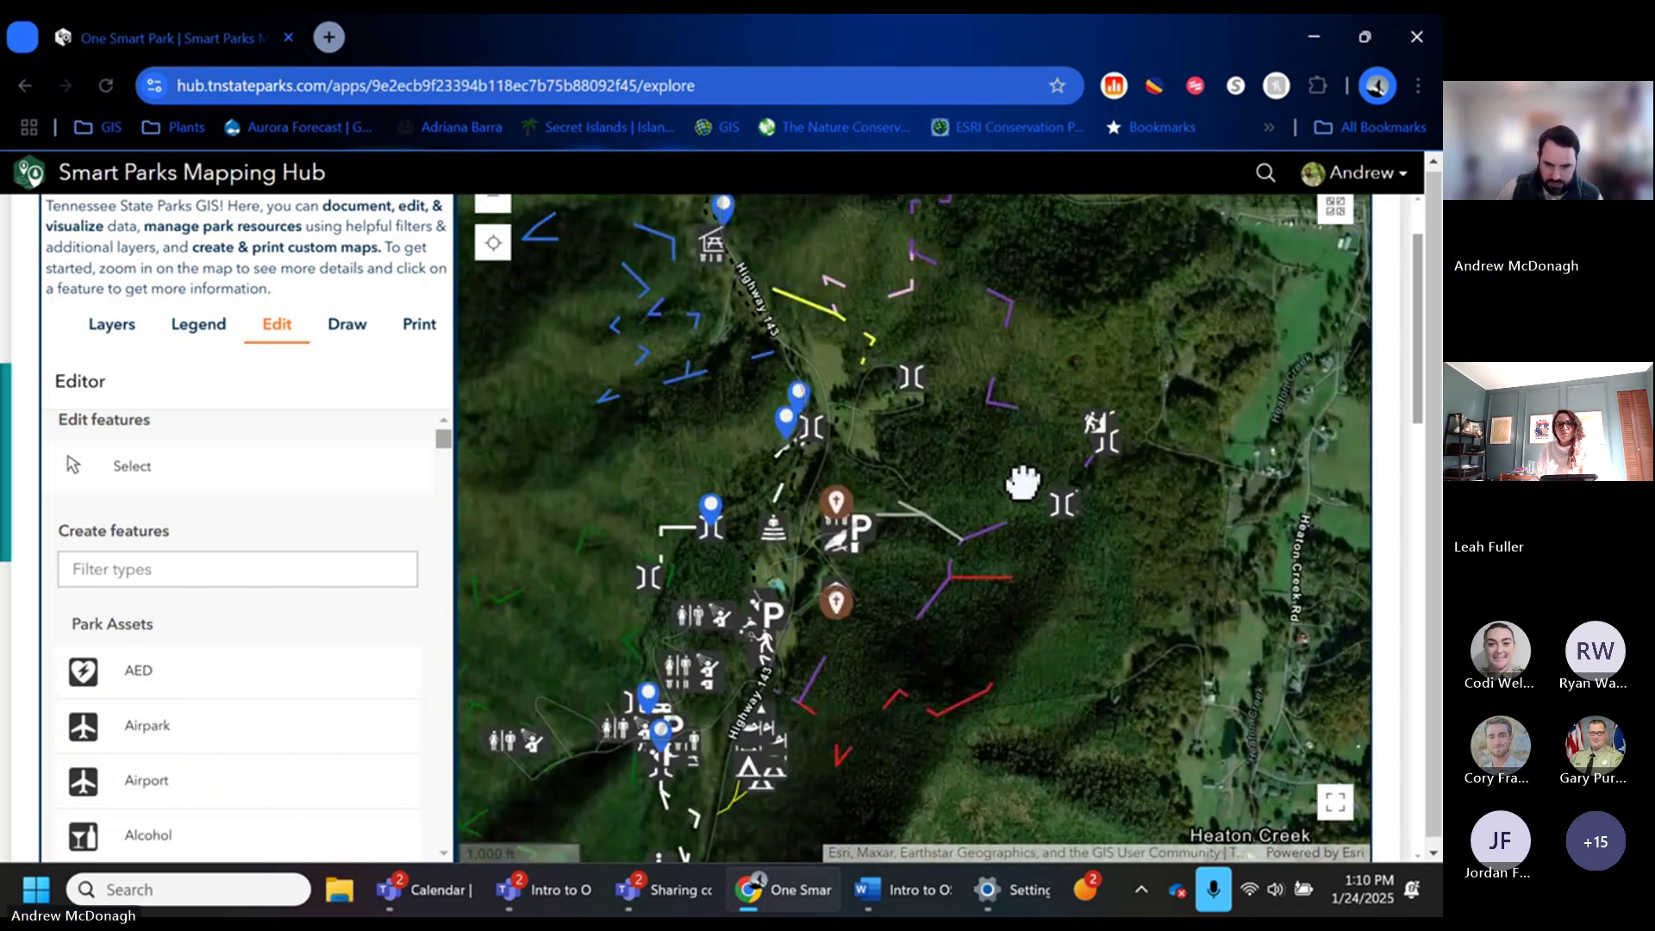
Look through the available map layers and switch the basemap to Outdoor.
{"action": "left_click", "coordinate": [113, 324]}
{"action": "scroll", "coordinate": [259, 707], "scroll_direction": "down", "scroll_amount": 5}
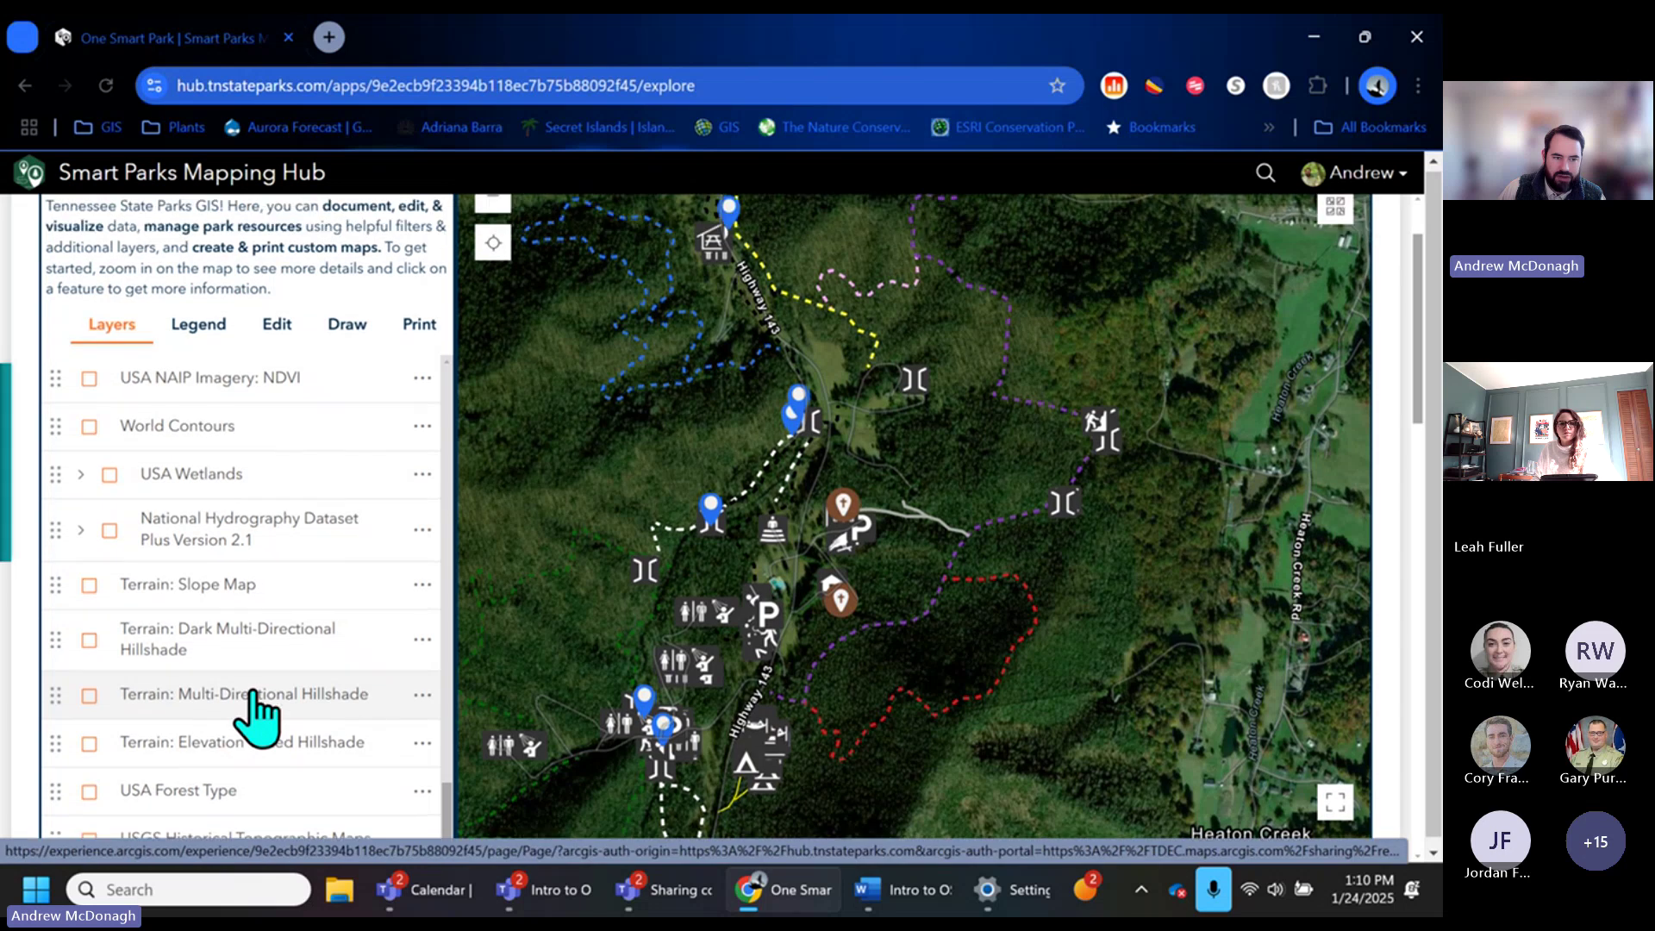
{"action": "scroll", "coordinate": [255, 698], "scroll_direction": "up", "scroll_amount": 1}
{"action": "scroll", "coordinate": [276, 675], "scroll_direction": "up", "scroll_amount": 5}
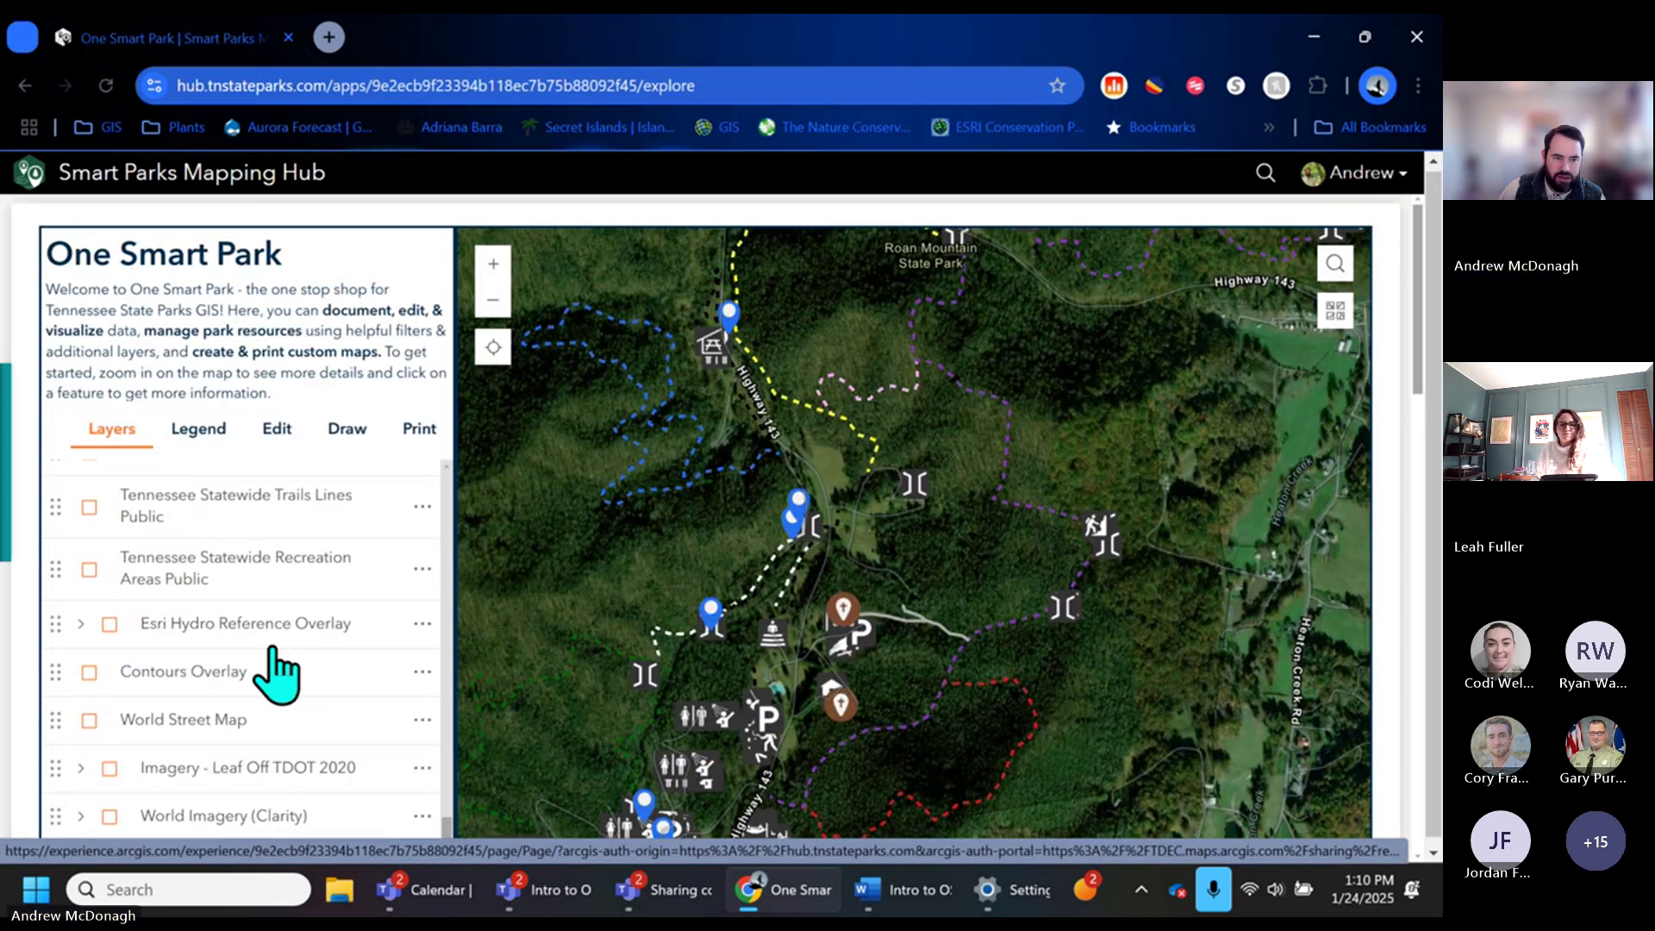
{"action": "left_click", "coordinate": [1335, 311]}
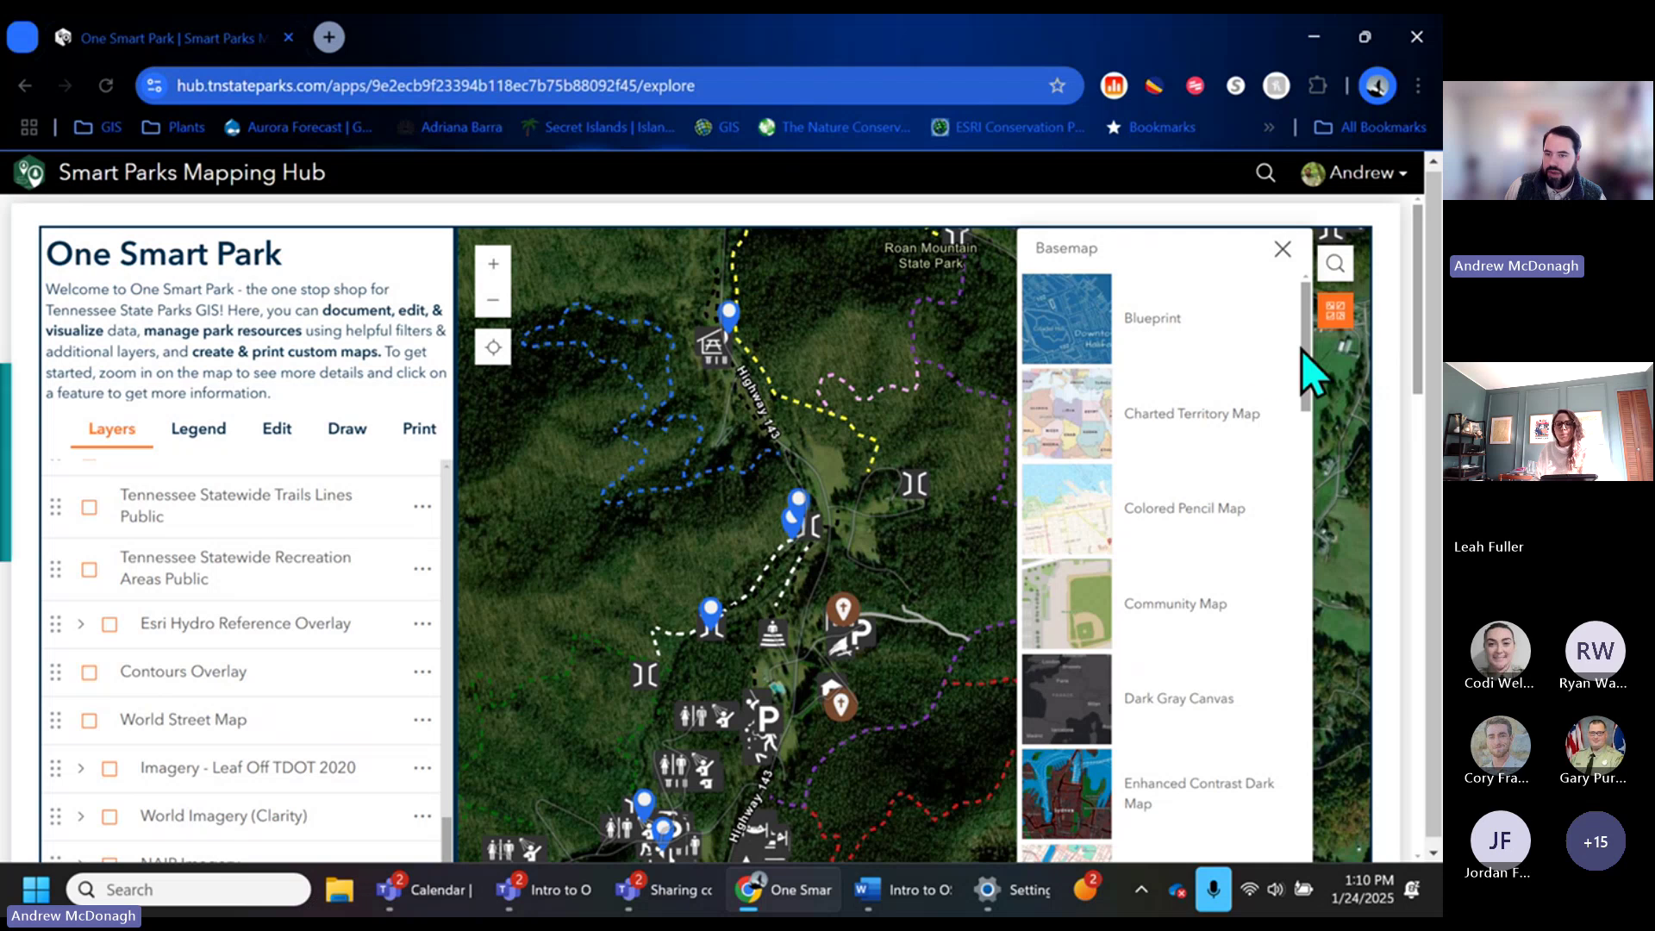
{"action": "left_click_drag", "start_coordinate": [1305, 345], "coordinate": [1330, 805]}
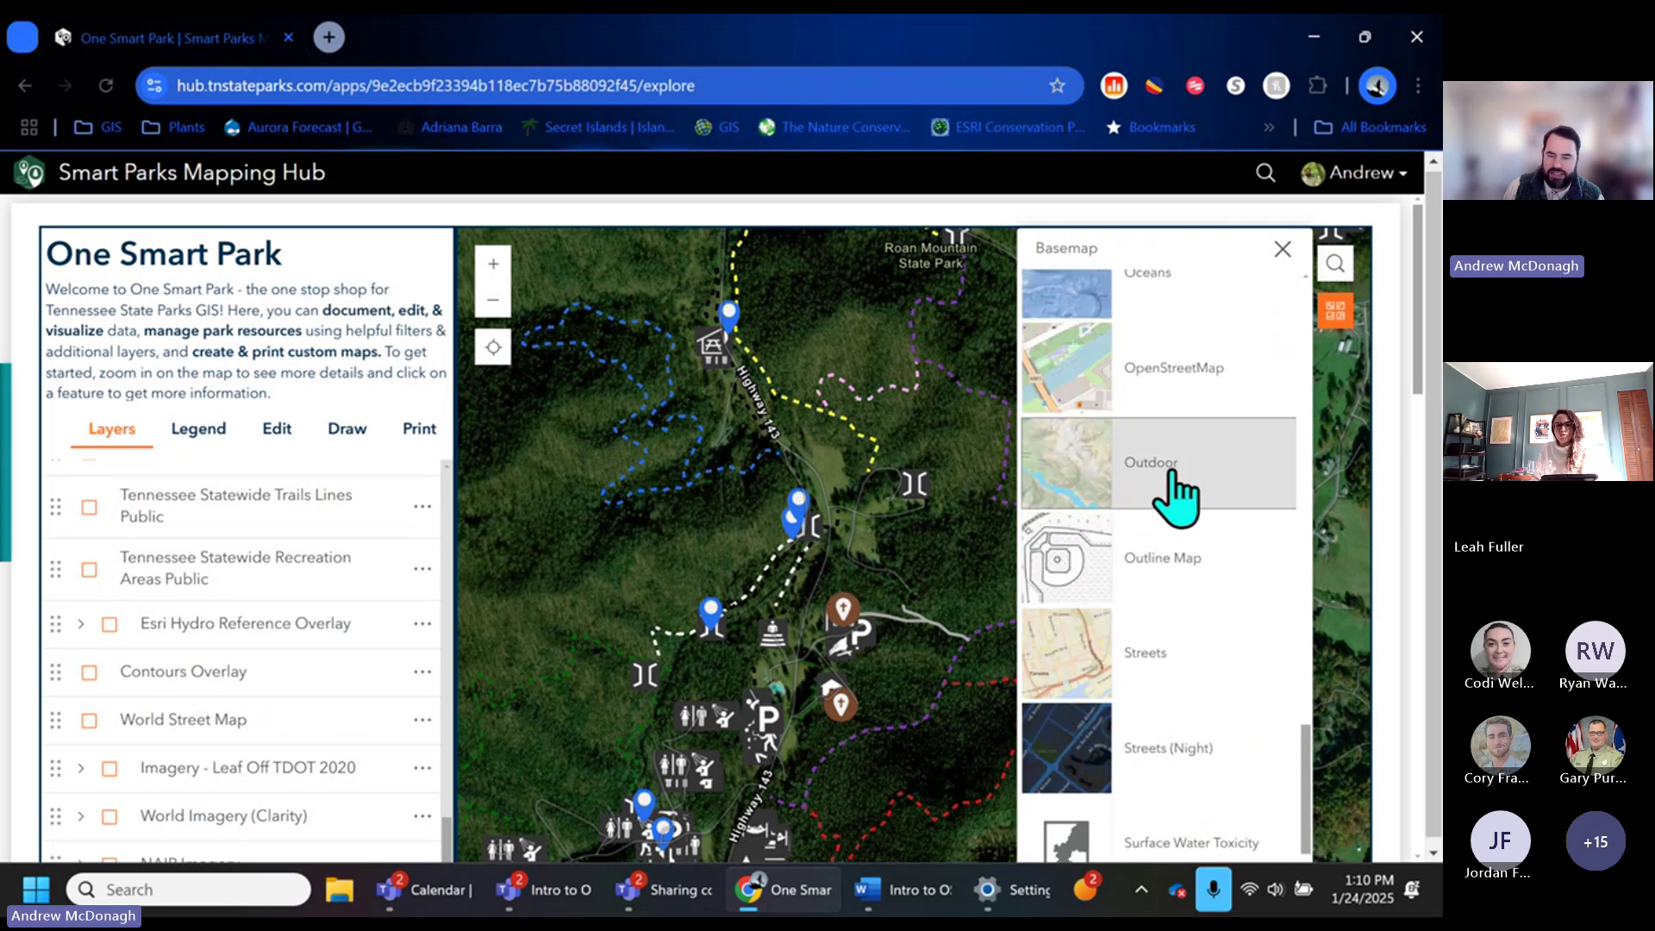
{"action": "left_click", "coordinate": [1241, 517]}
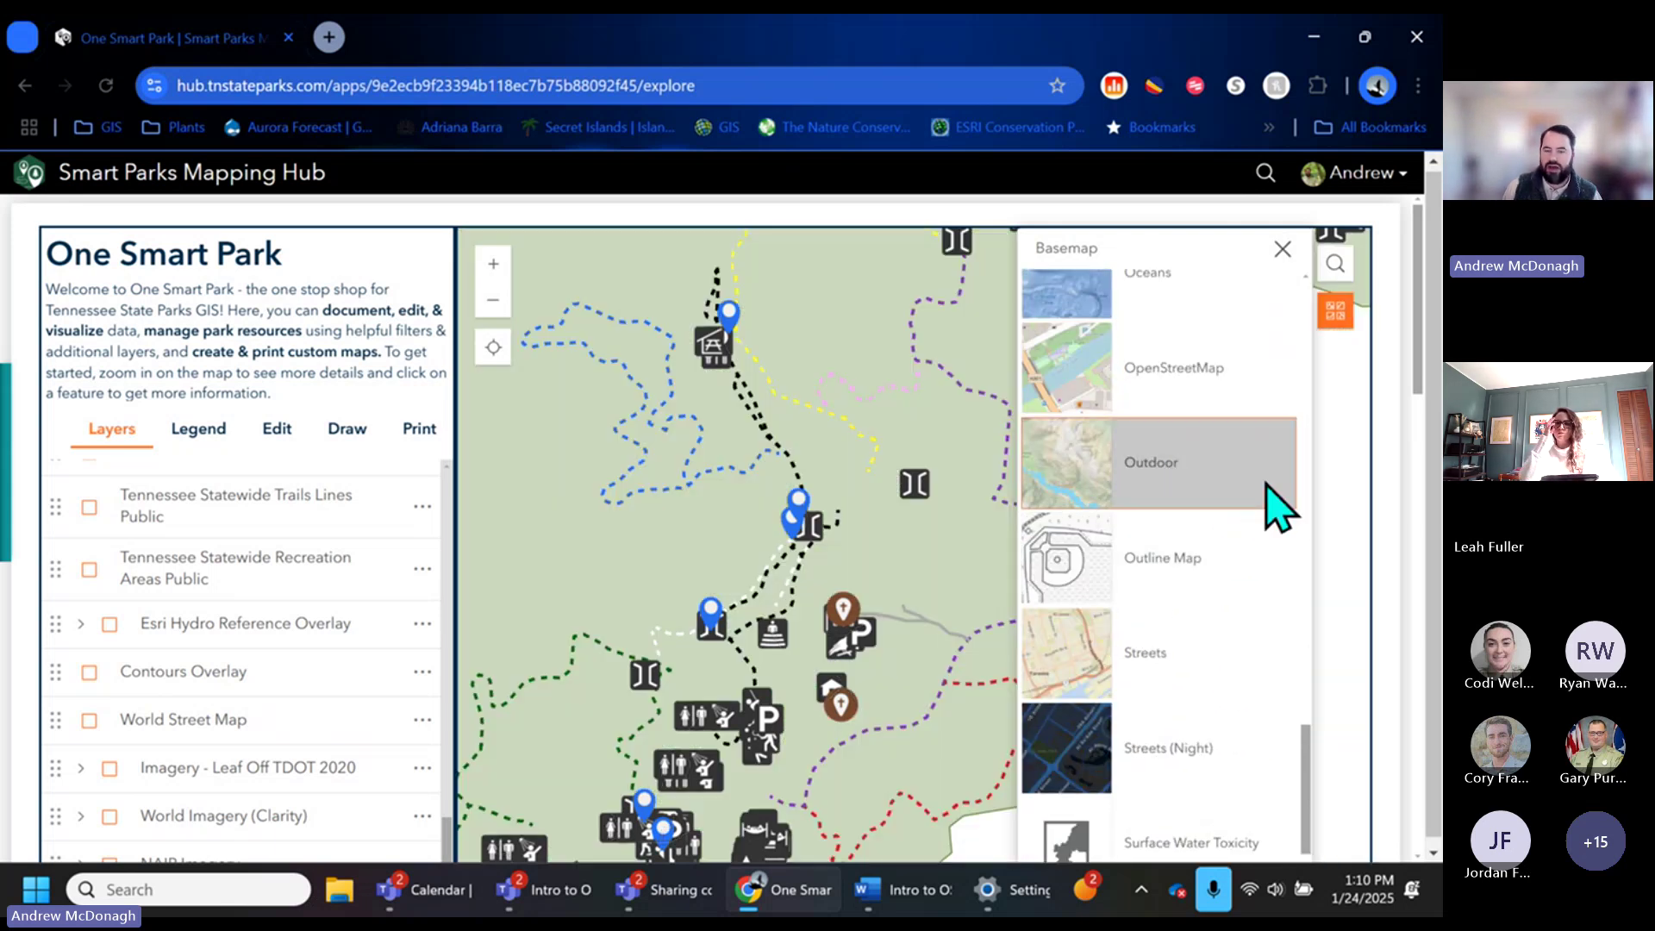
{"action": "left_click", "coordinate": [1283, 249]}
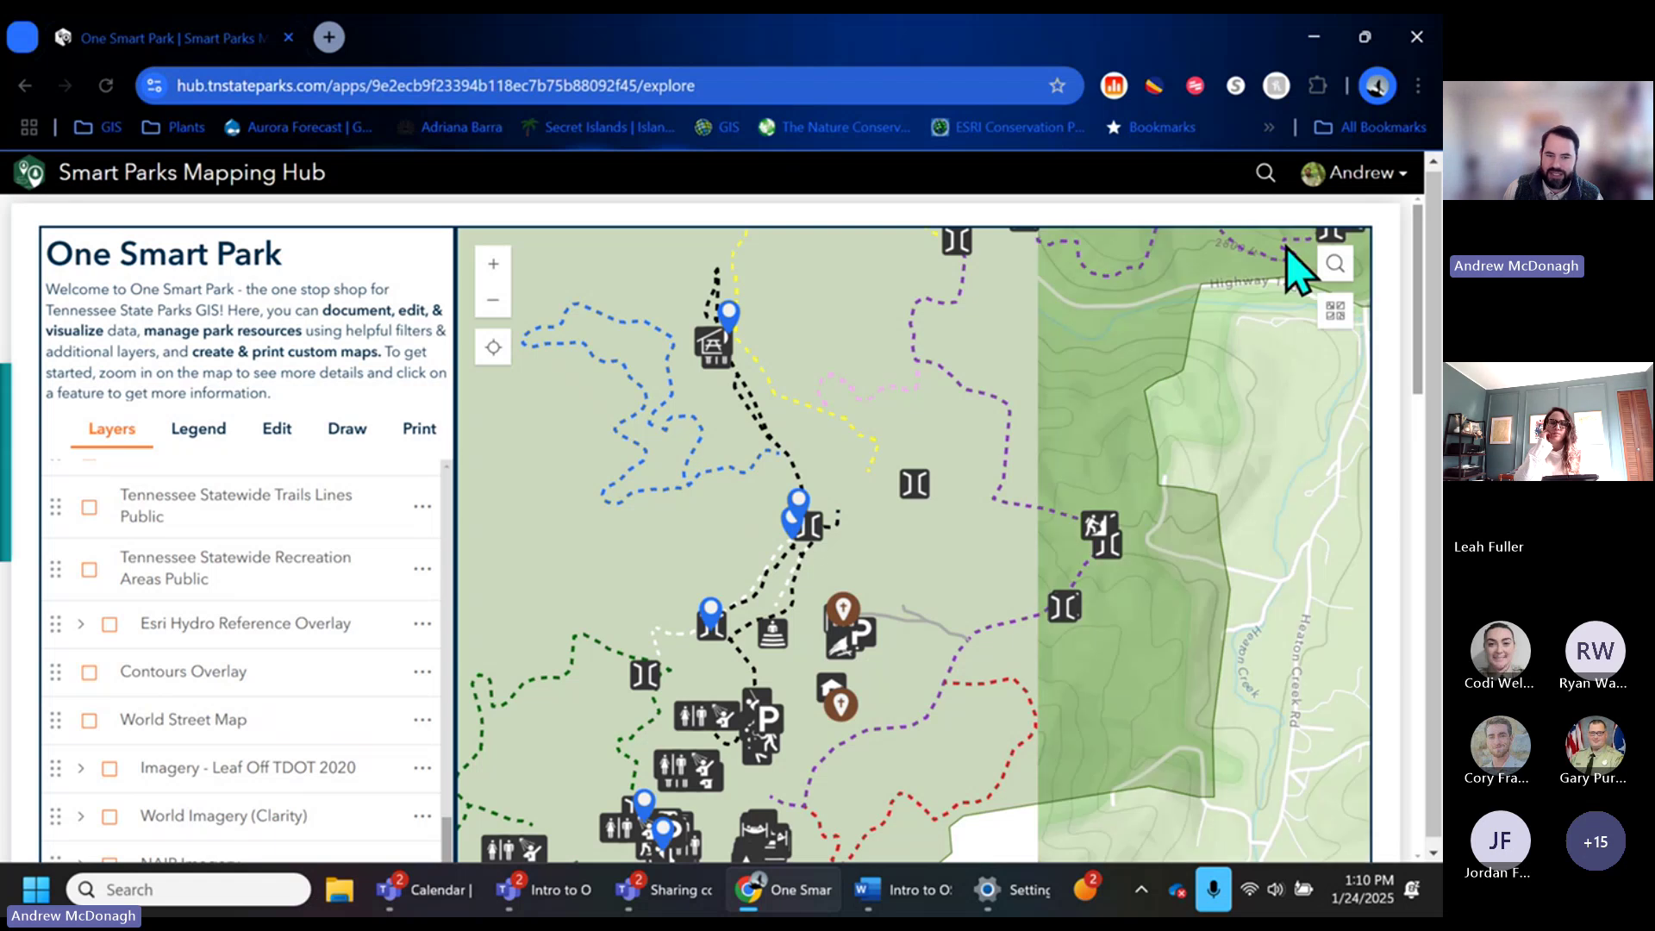
Inspect the condition, status and description of the Don't Dam the Doe/Riverside Trail Combo - Group Site sign, and close its details.
{"action": "left_click_drag", "start_coordinate": [956, 702], "coordinate": [985, 627]}
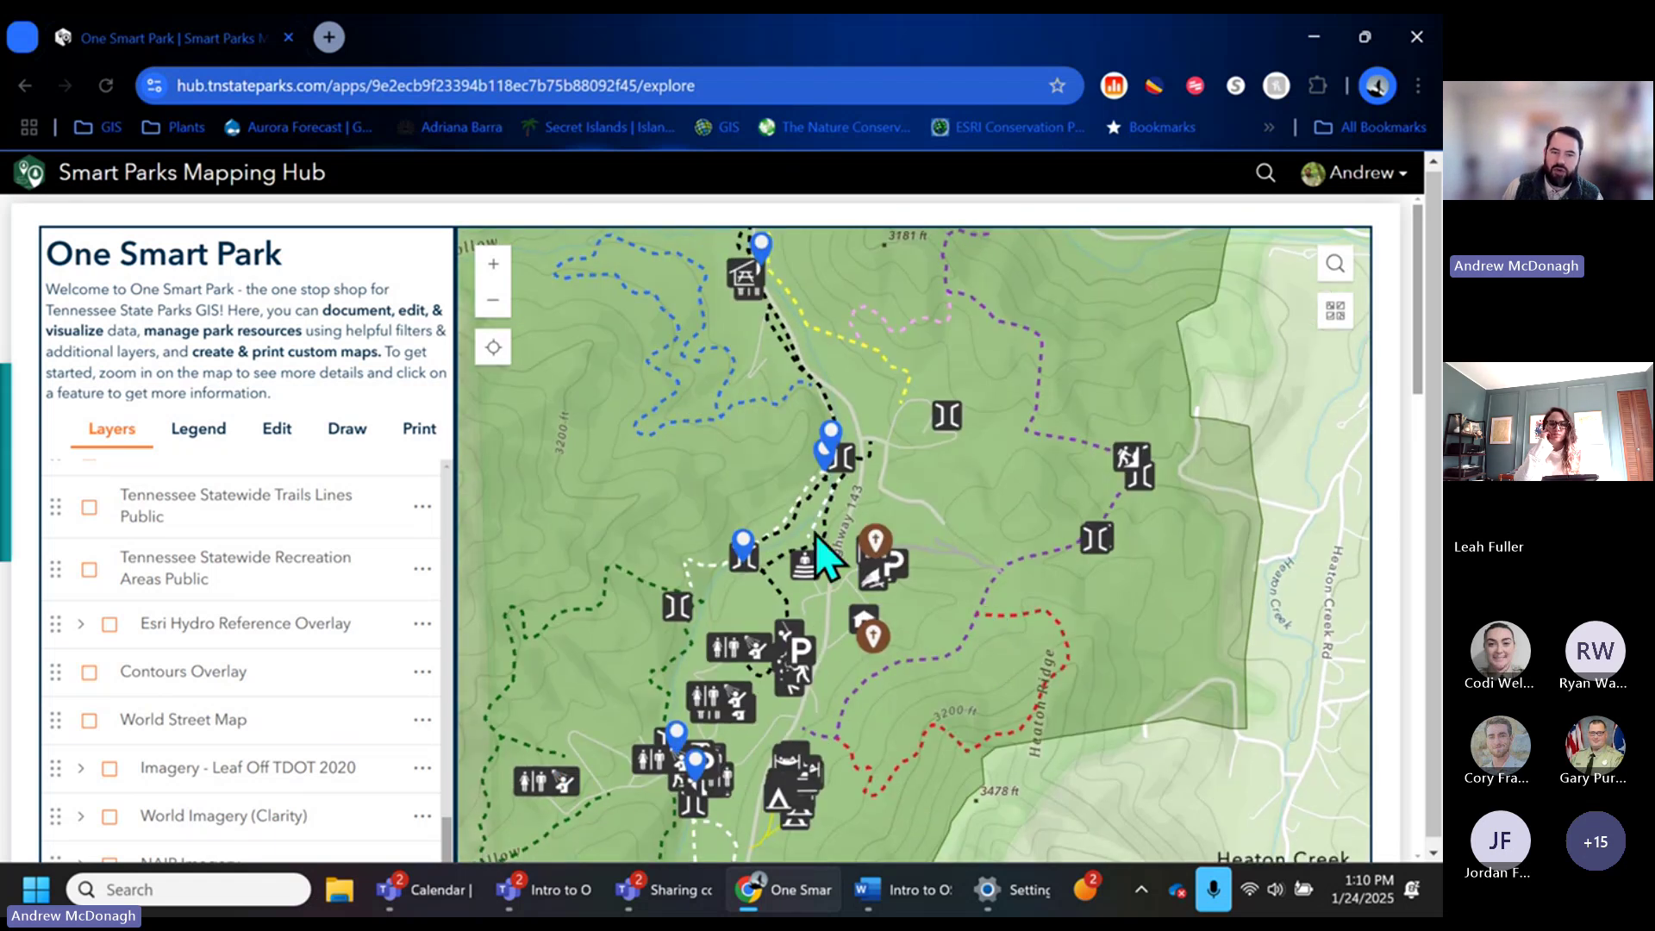
{"action": "left_click", "coordinate": [743, 558]}
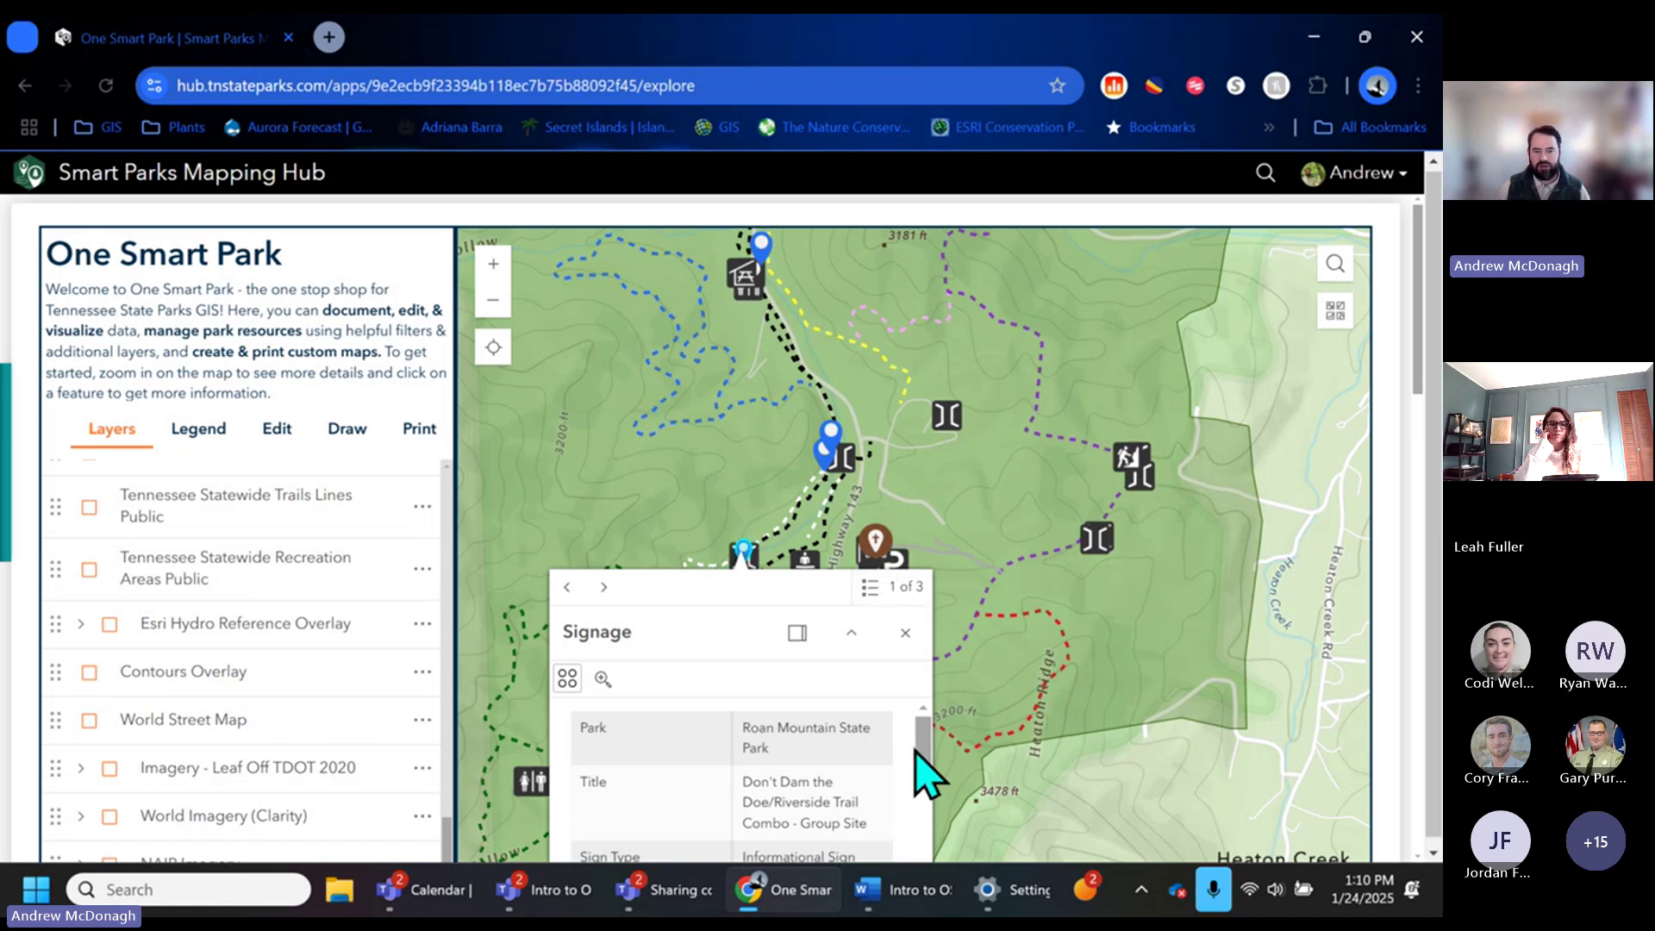
{"action": "left_click_drag", "start_coordinate": [925, 744], "coordinate": [935, 812]}
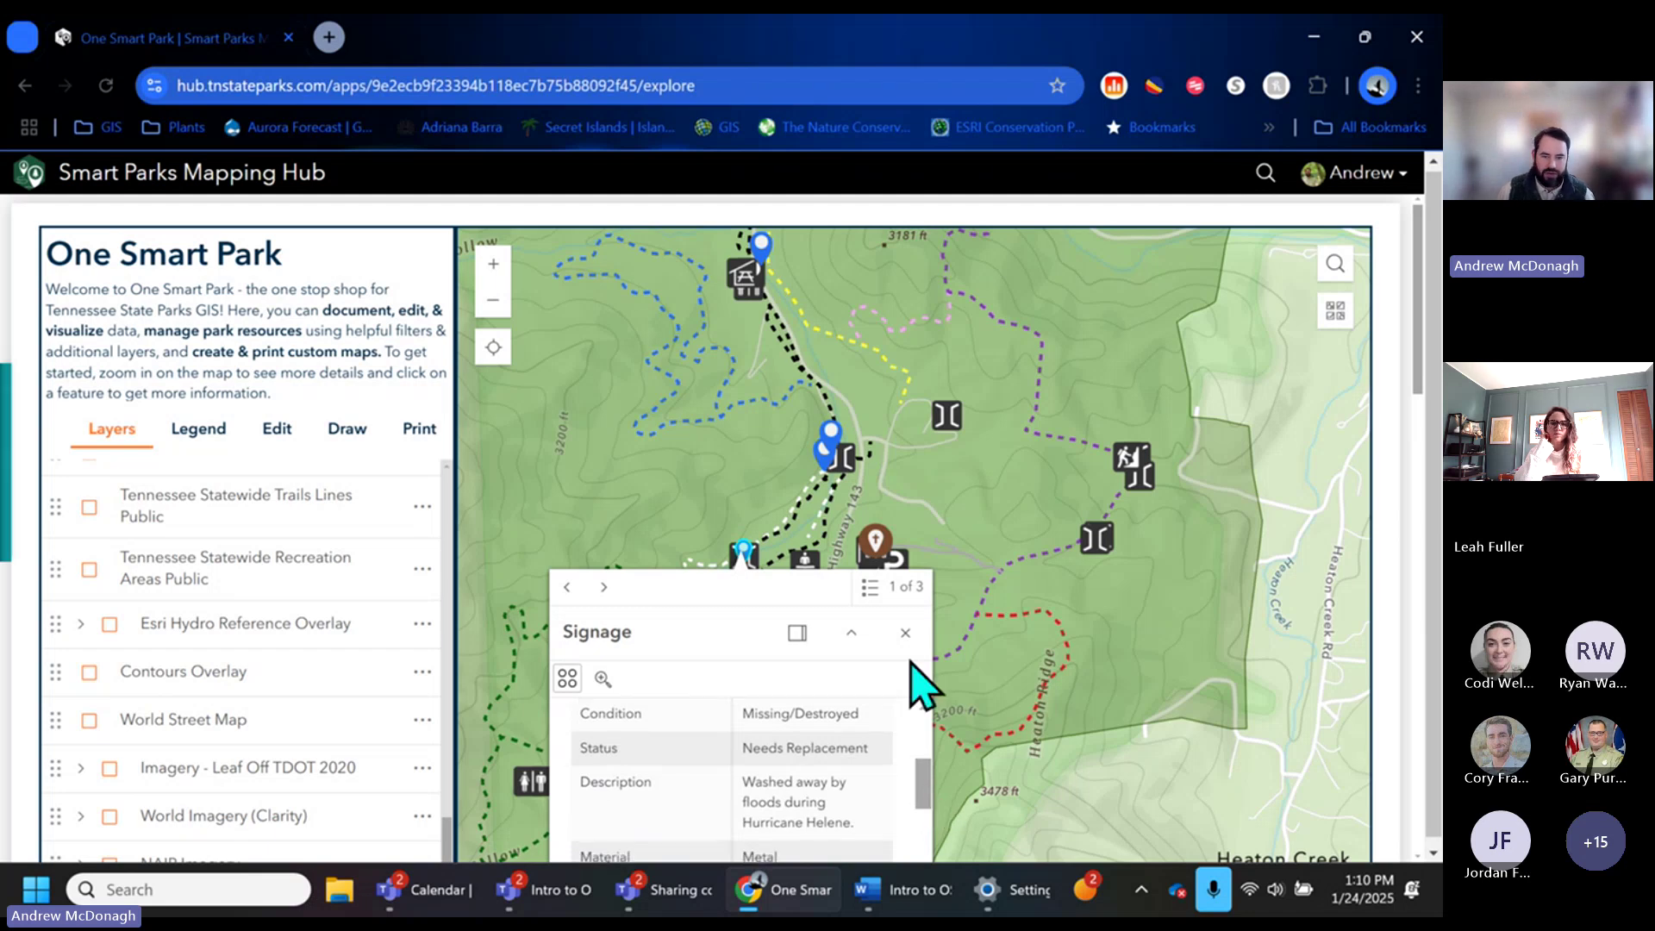
{"action": "left_click", "coordinate": [905, 634]}
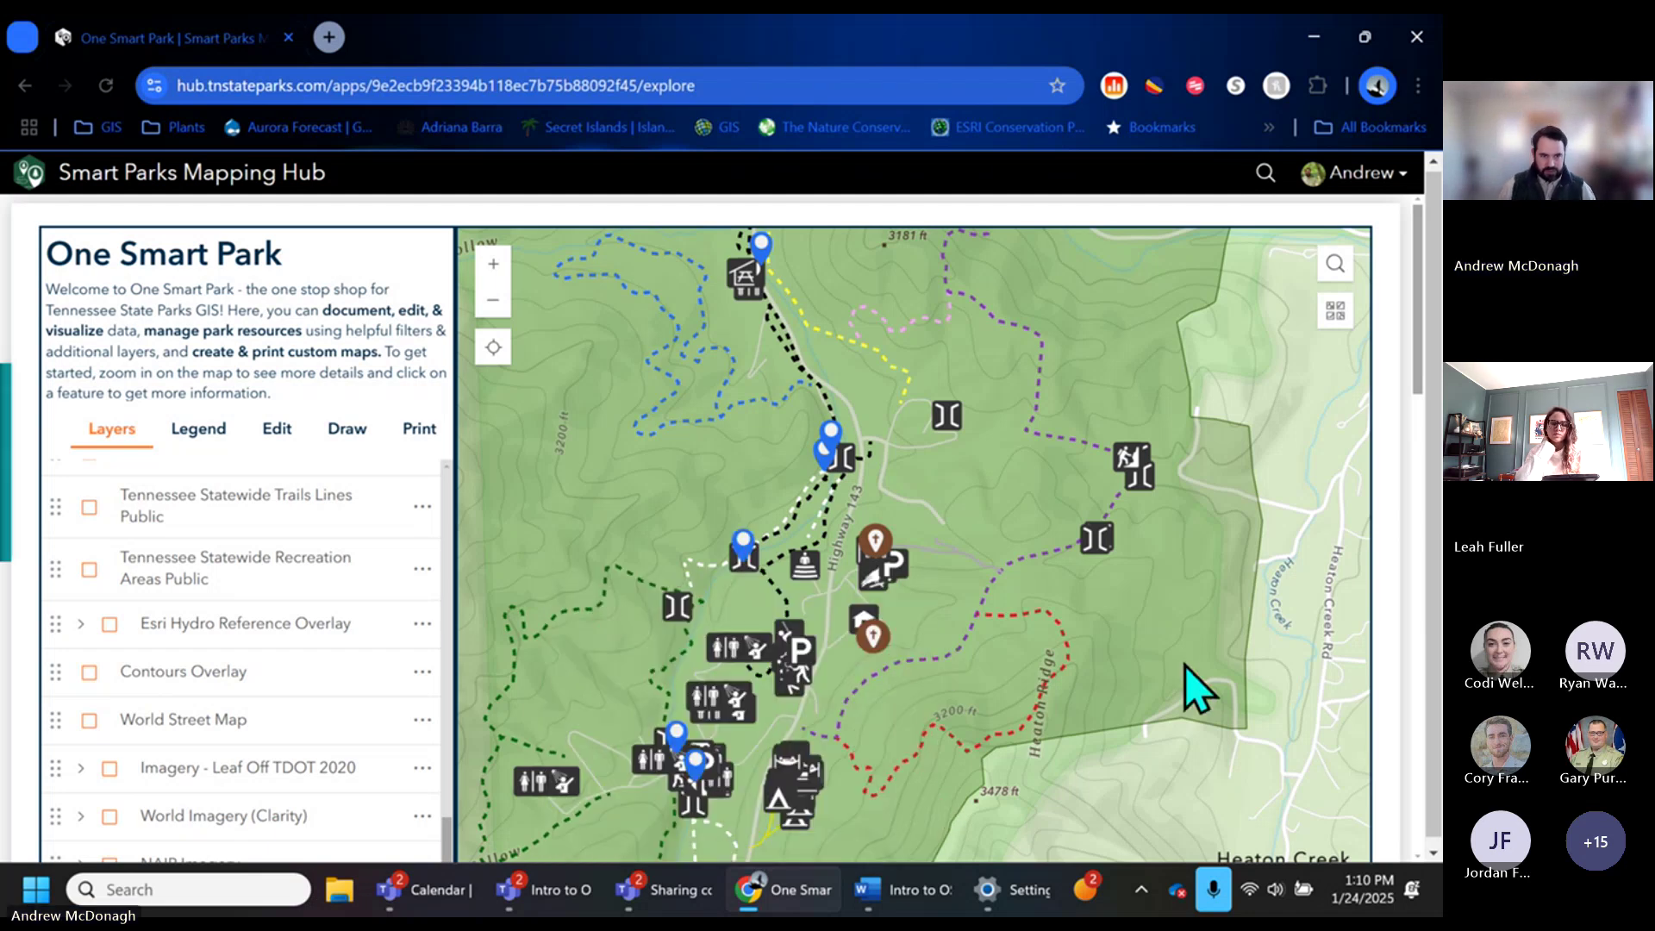
Bring all of Roan Mountain State Park into view and open the filter settings for the Park Signage layer.
{"action": "left_click_drag", "start_coordinate": [448, 843], "coordinate": [445, 490]}
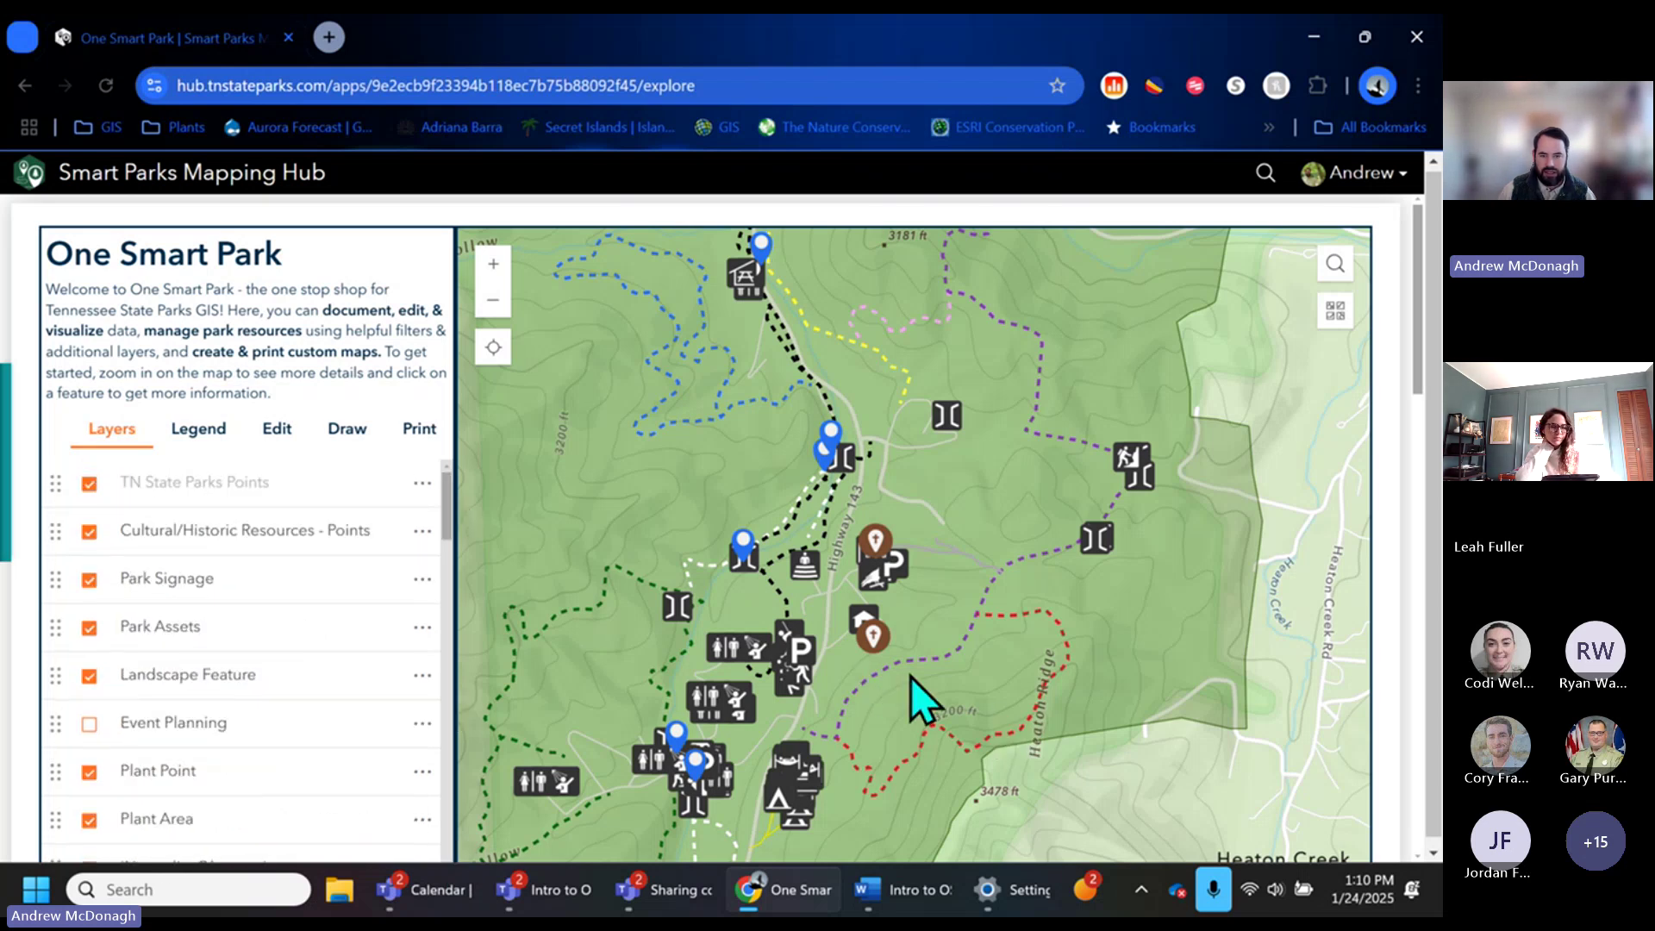
{"action": "scroll", "coordinate": [910, 676], "scroll_direction": "down", "scroll_amount": 3}
{"action": "scroll", "coordinate": [905, 672], "scroll_direction": "up", "scroll_amount": 3}
{"action": "scroll", "coordinate": [905, 672], "scroll_direction": "down", "scroll_amount": 3}
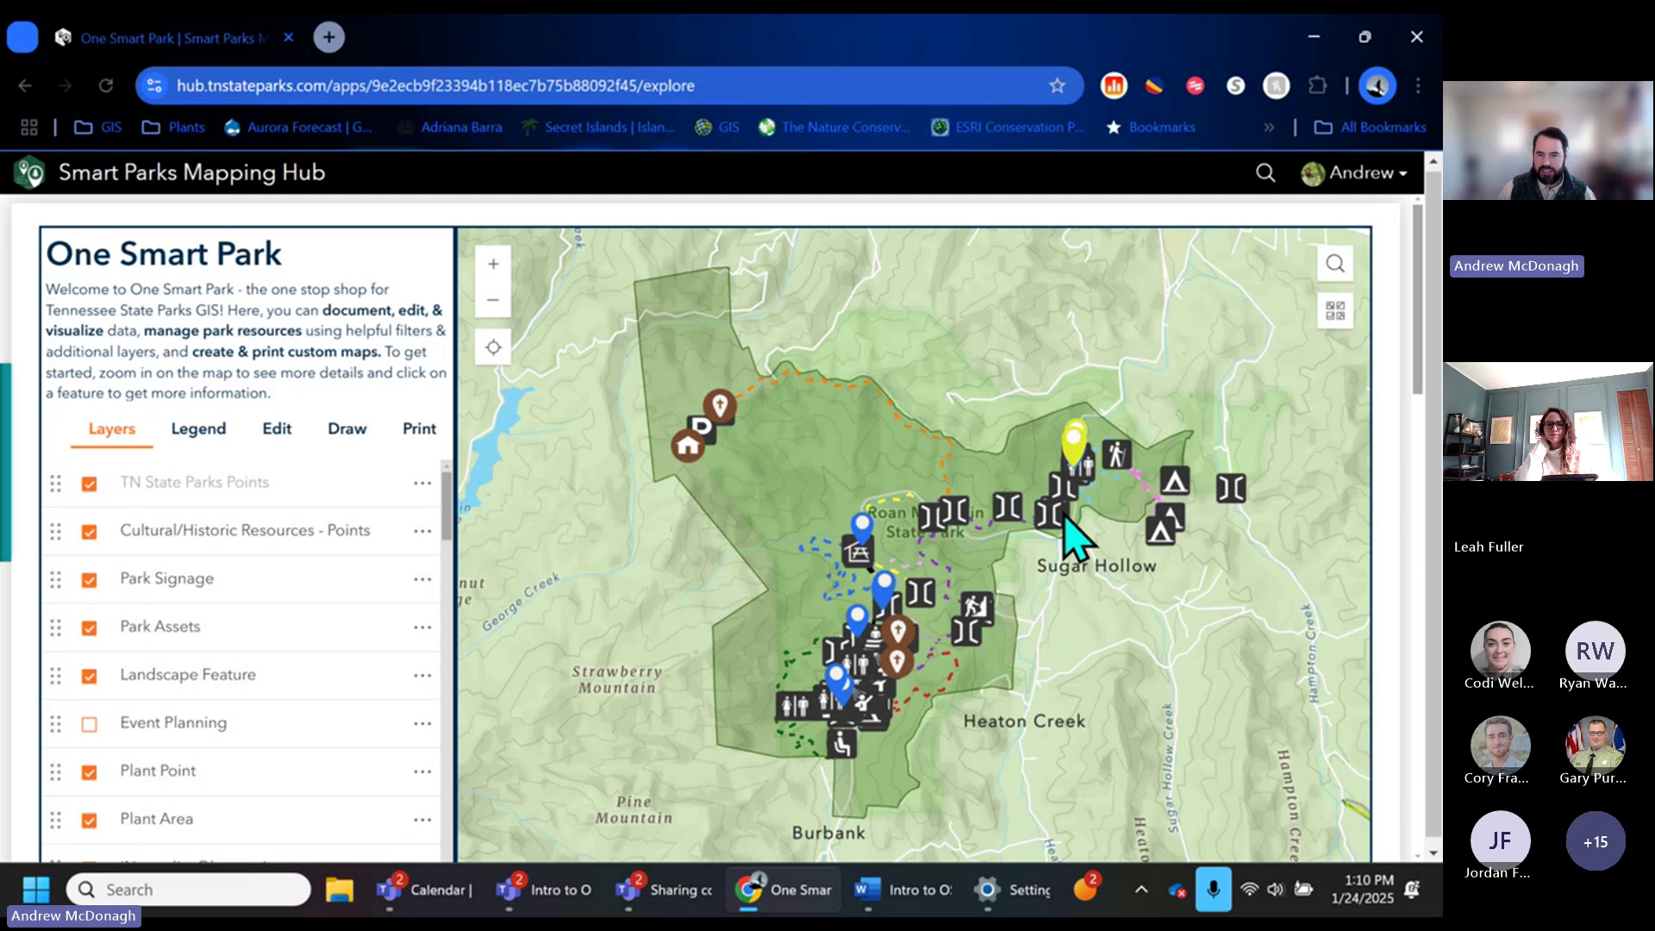
{"action": "left_click", "coordinate": [422, 583]}
{"action": "left_click", "coordinate": [449, 711]}
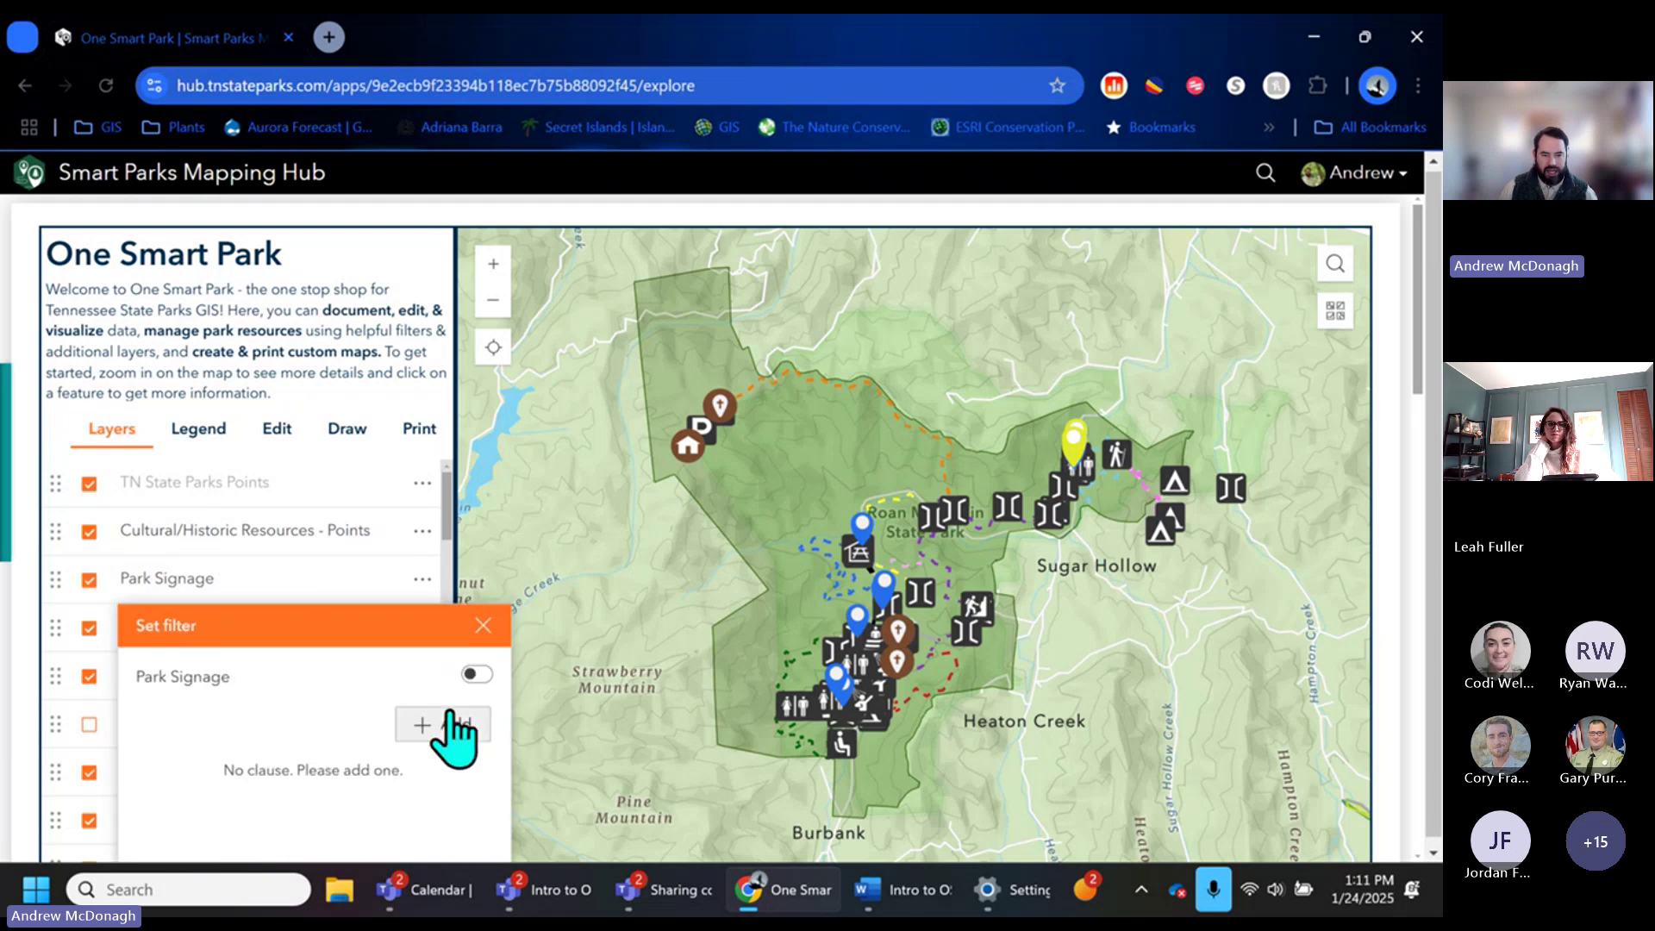
Add a Park Signage filter clause where Status is Needs Replacement, choosing the value from the layer's existing status values.
{"action": "left_click_drag", "start_coordinate": [414, 619], "coordinate": [498, 365]}
{"action": "left_click", "coordinate": [520, 465]}
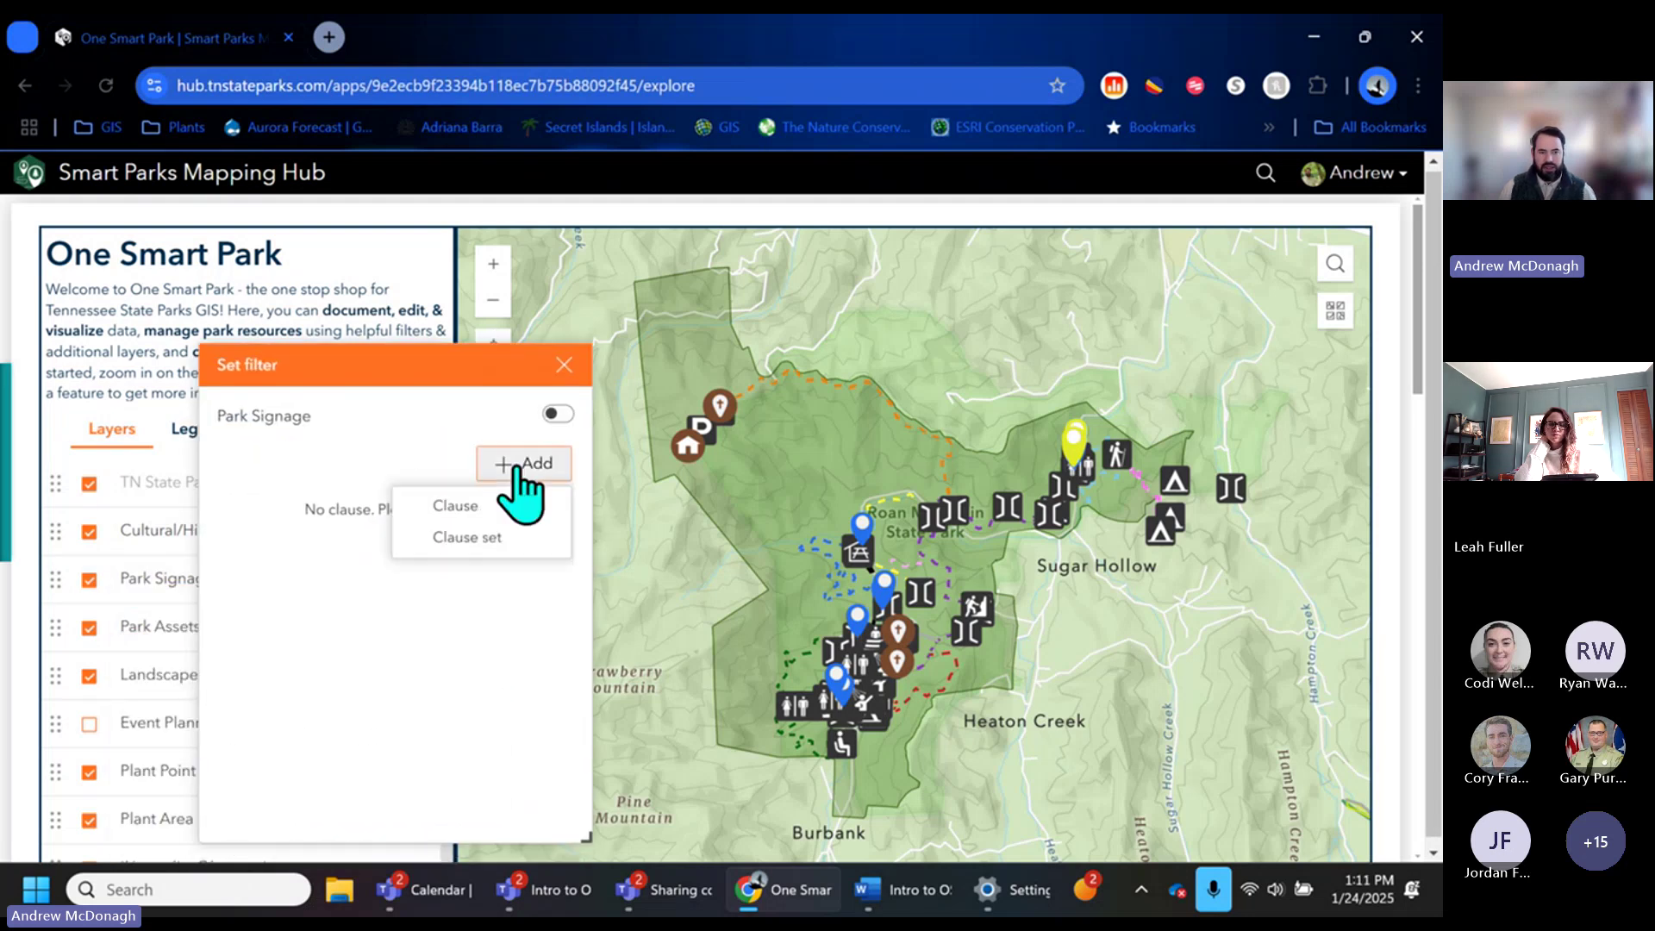
{"action": "left_click", "coordinate": [470, 508]}
{"action": "left_click", "coordinate": [406, 562]}
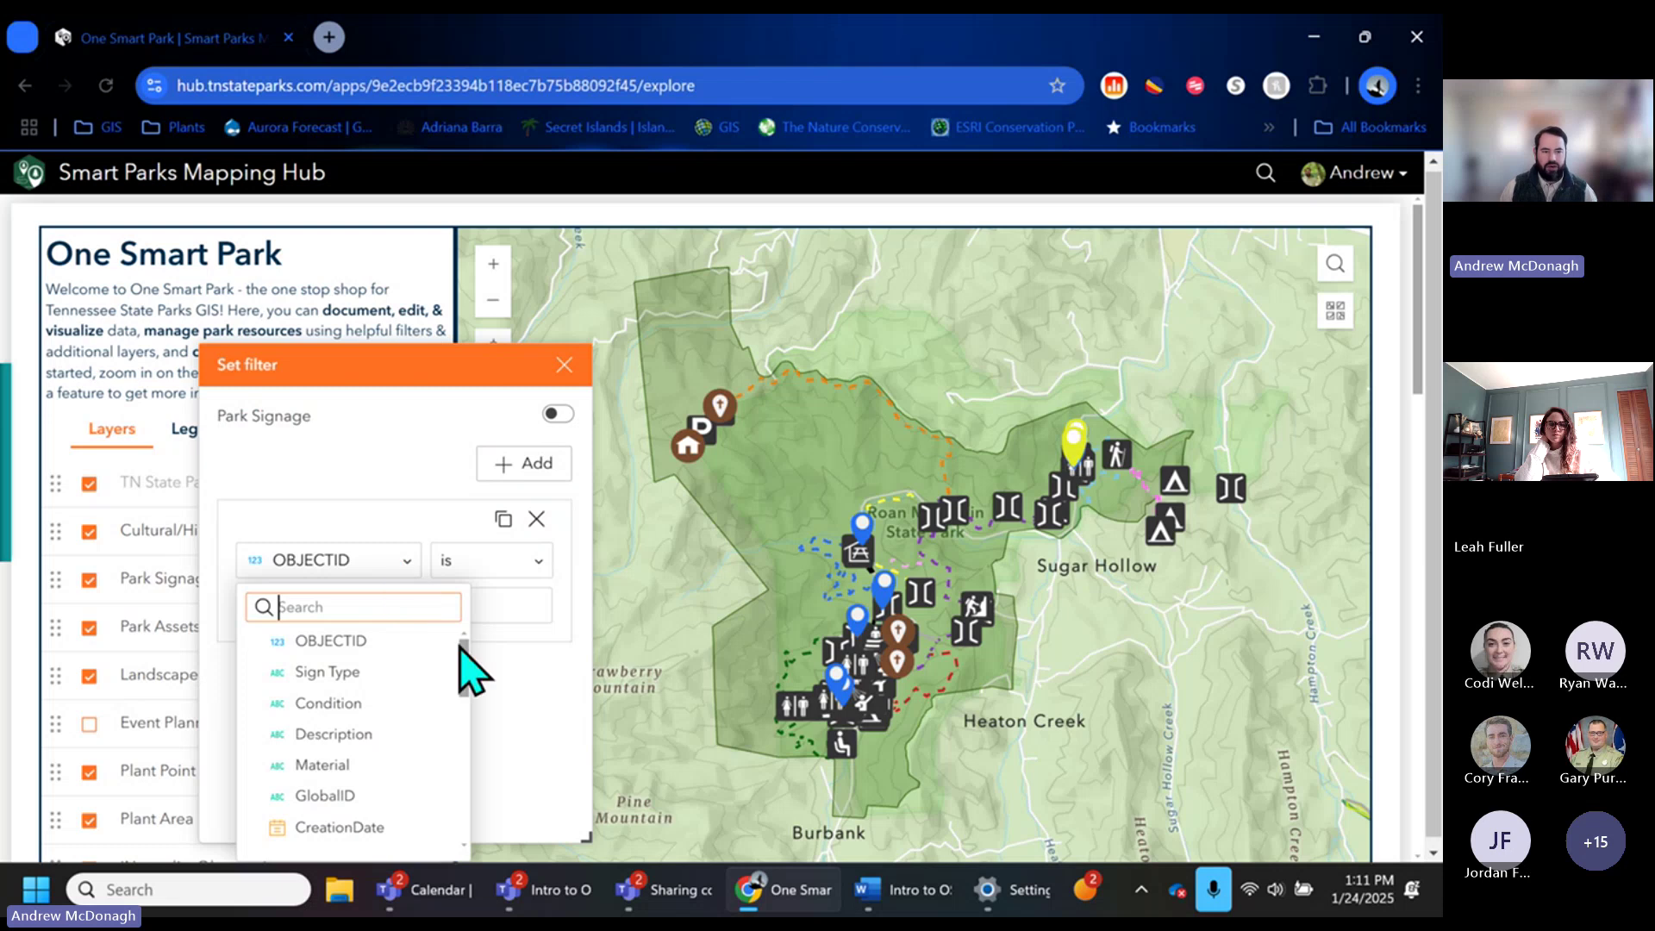
{"action": "left_click_drag", "start_coordinate": [462, 676], "coordinate": [462, 770]}
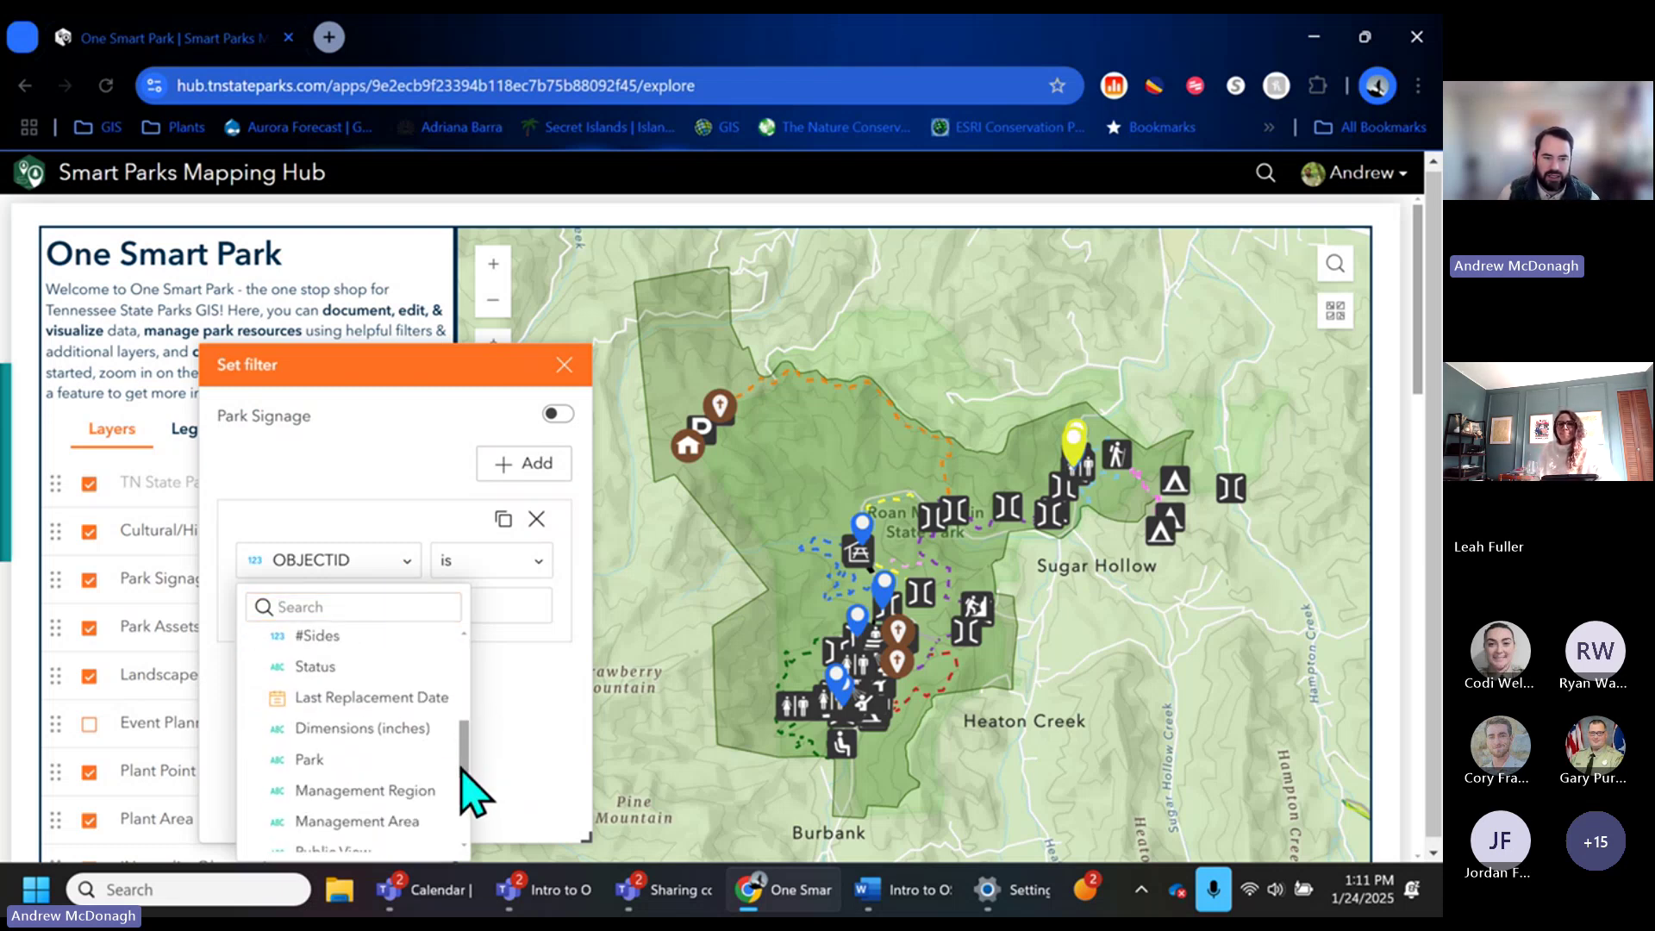
{"action": "left_click", "coordinate": [399, 669]}
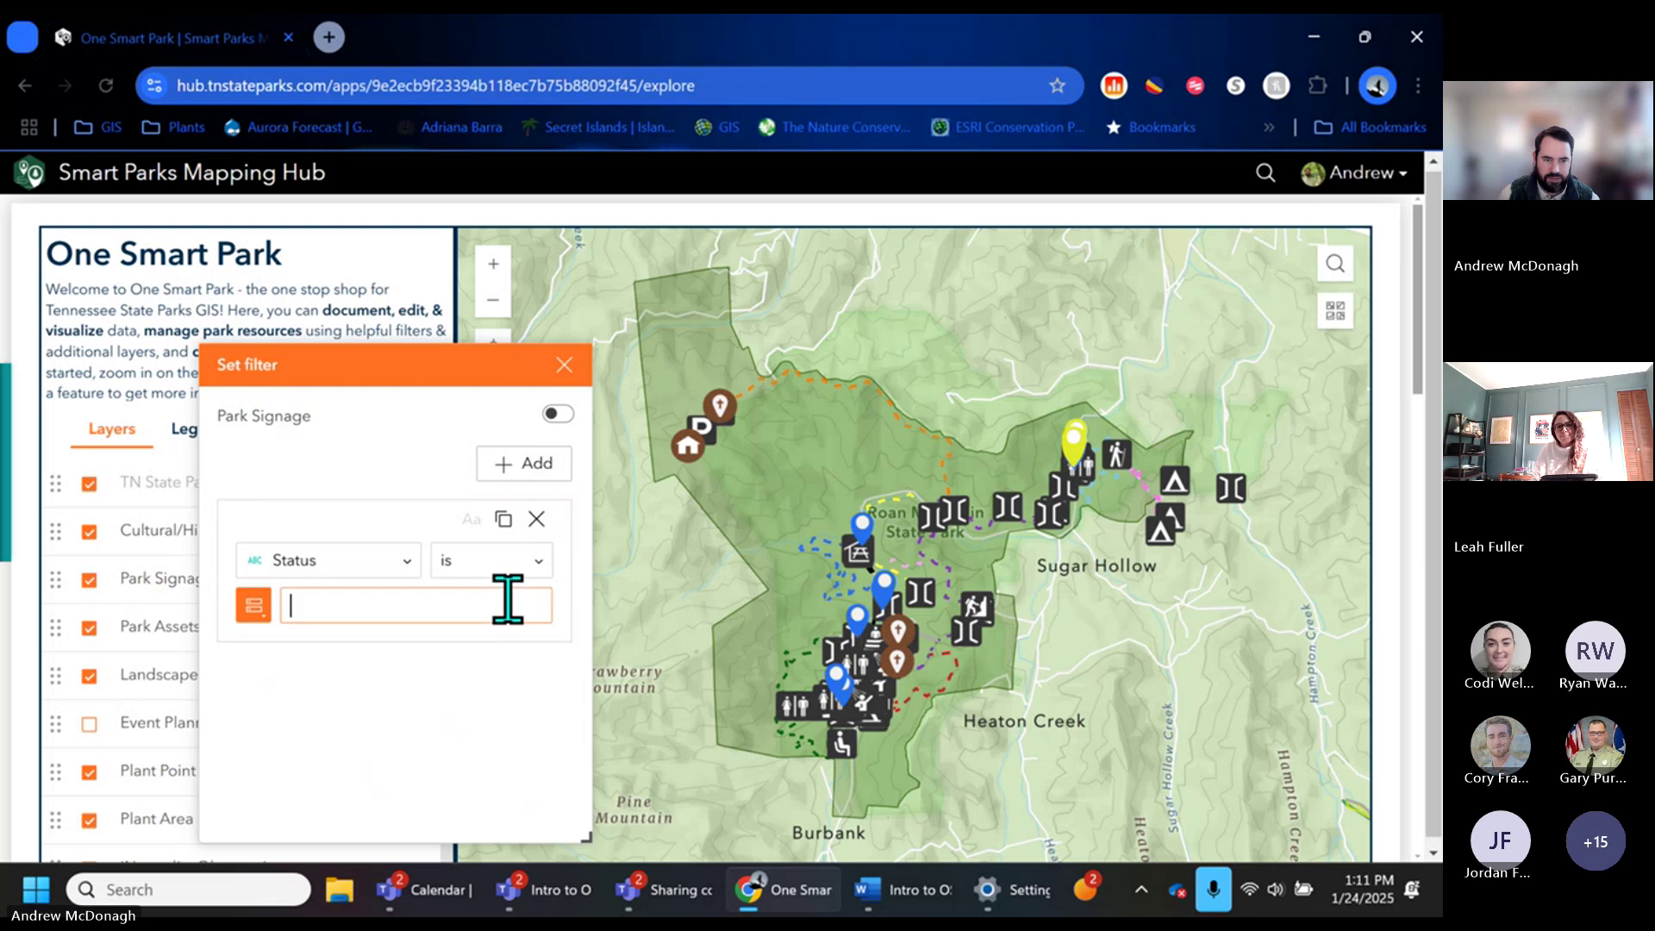
{"action": "left_click", "coordinate": [254, 606]}
{"action": "left_click", "coordinate": [267, 754]}
{"action": "left_click", "coordinate": [483, 608]}
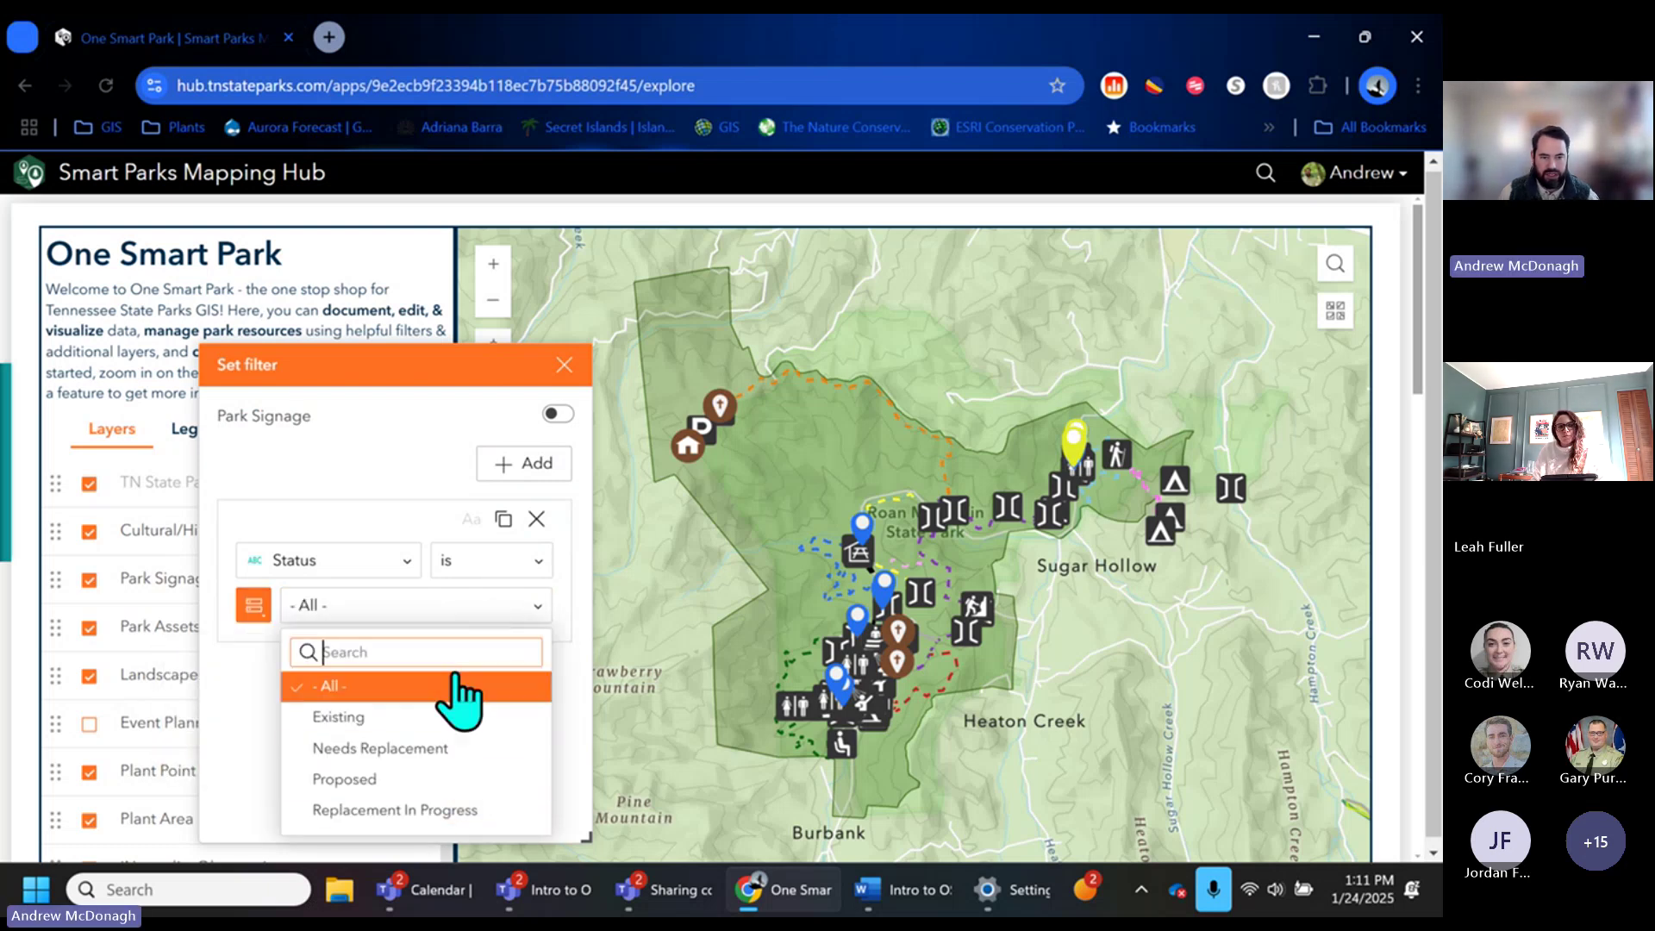
{"action": "left_click", "coordinate": [441, 750]}
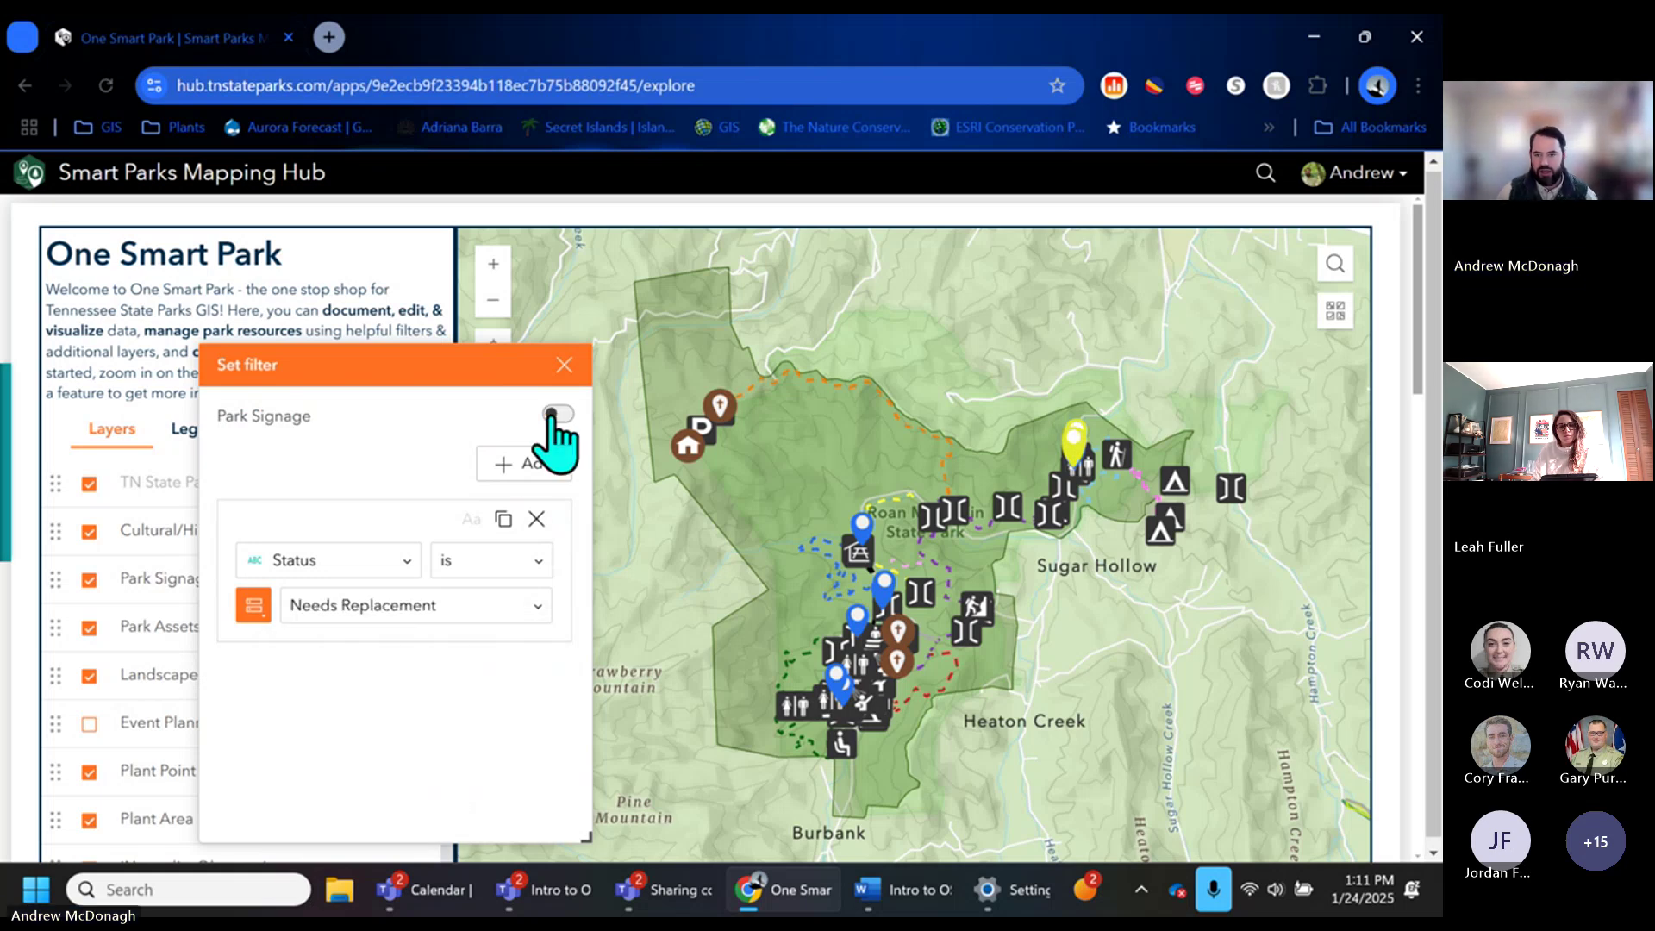
Inspect the North entrance amenity directional sign near the Roan Mountain visitor center, and close its details and the Park Signage filter settings.
{"action": "scroll", "coordinate": [1058, 446], "scroll_direction": "up", "scroll_amount": 5}
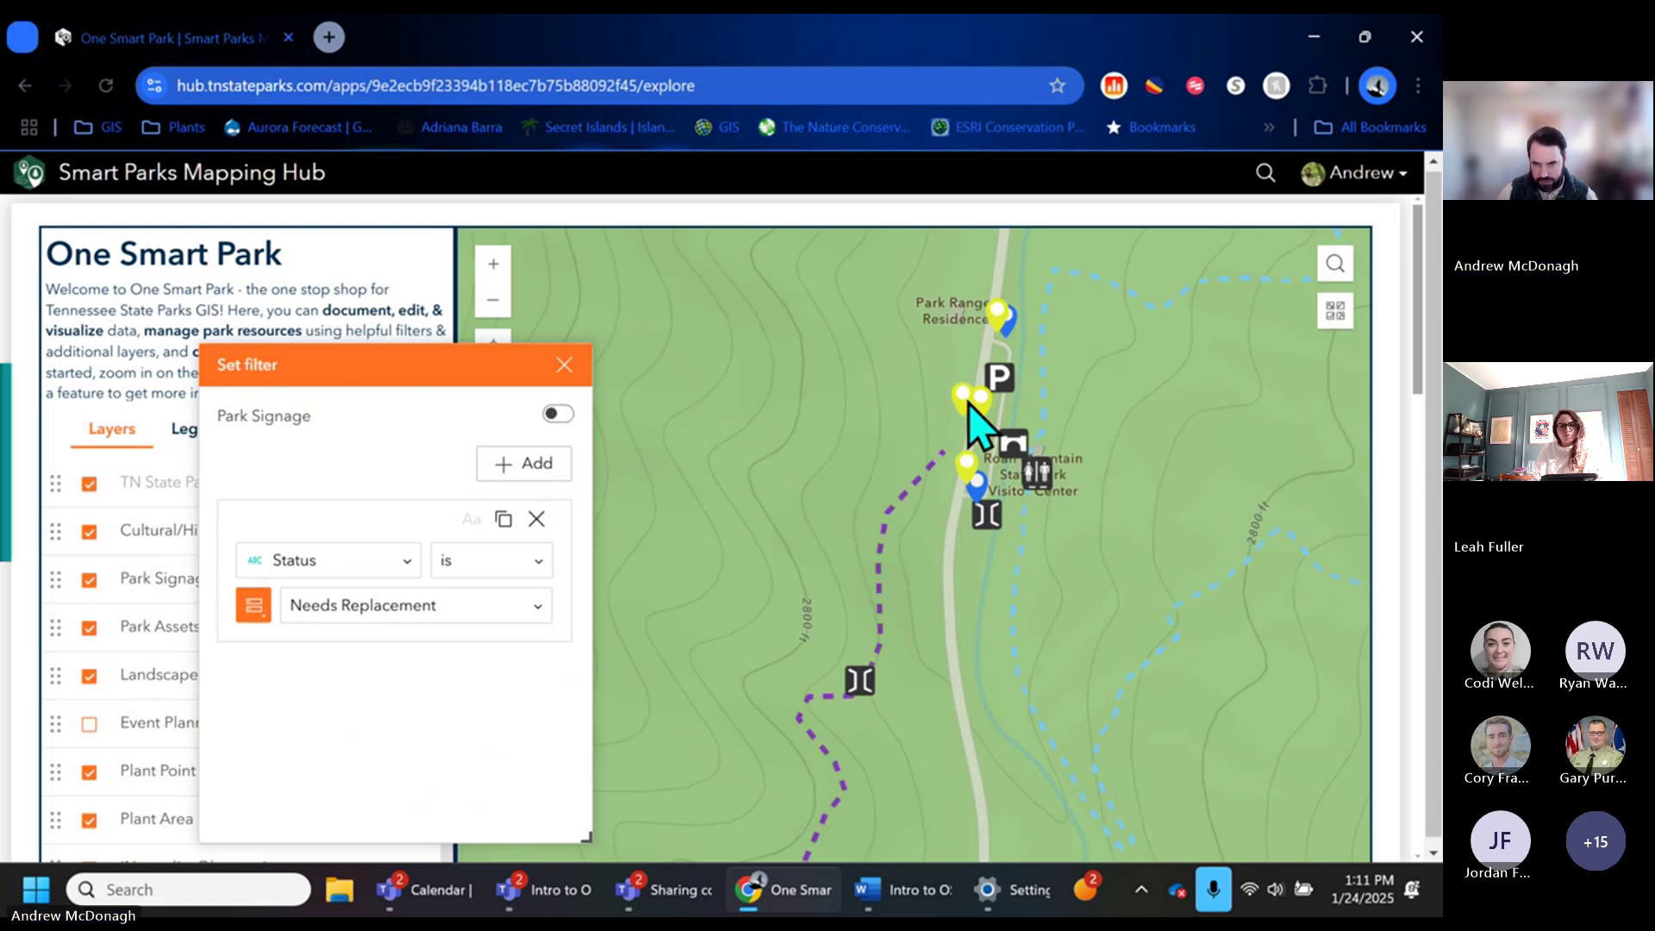
{"action": "left_click", "coordinate": [962, 397]}
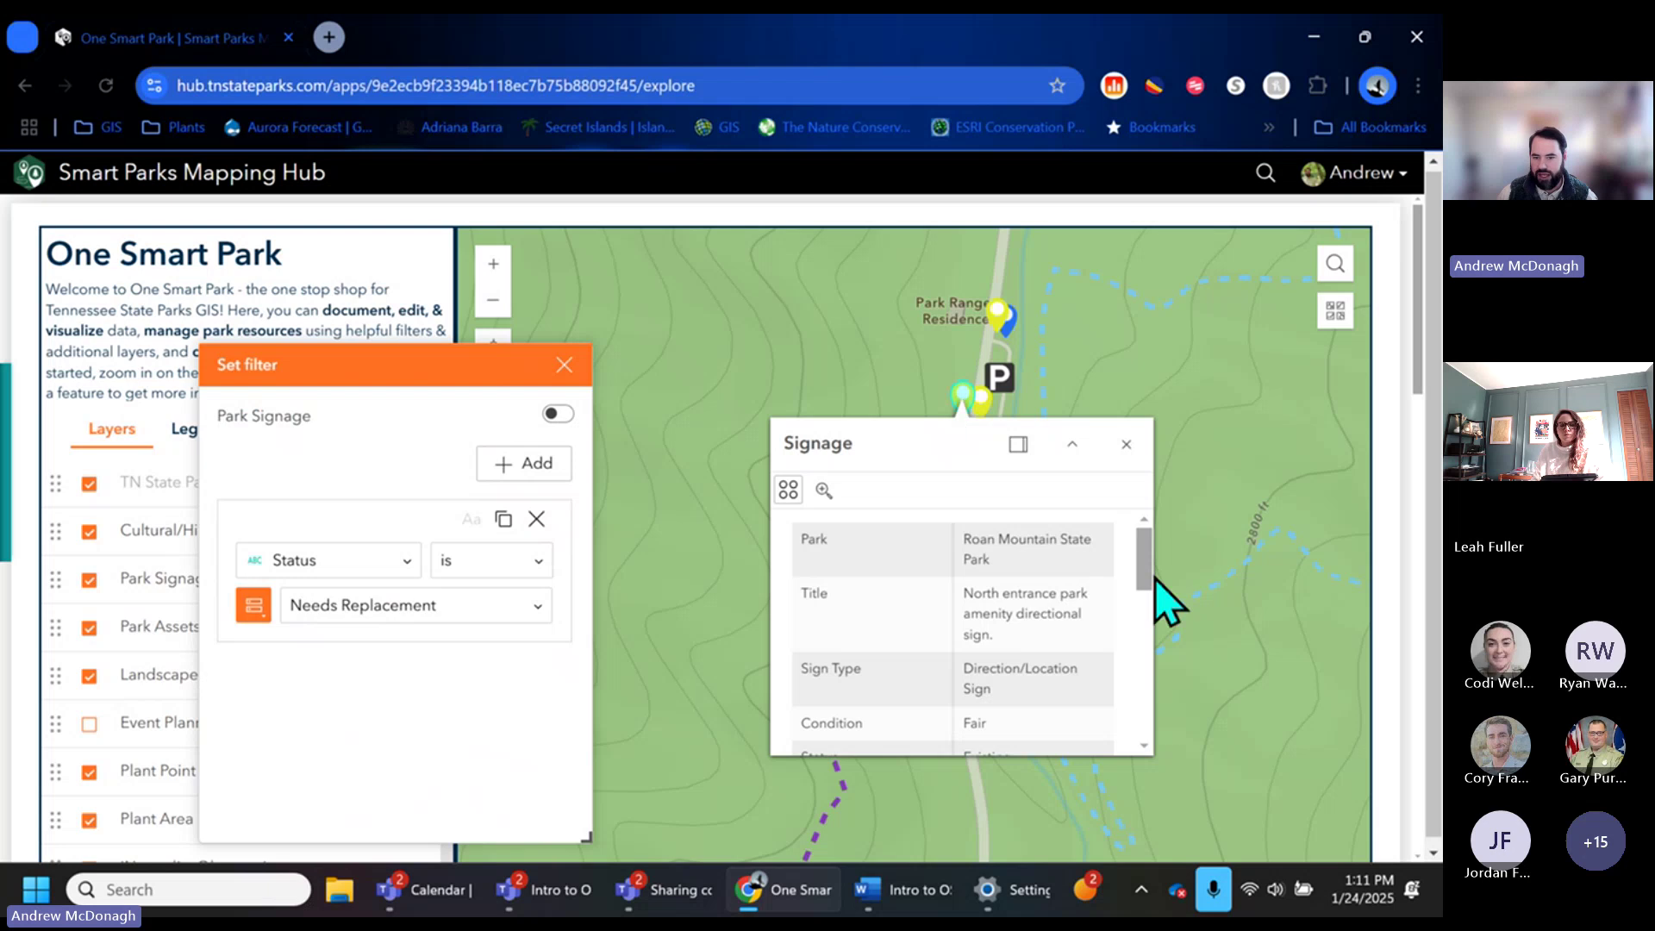
{"action": "mouse_move", "coordinate": [1132, 560]}
{"action": "left_mouse_down"}
{"action": "mouse_move", "coordinate": [1140, 699]}
{"action": "mouse_move", "coordinate": [1153, 572]}
{"action": "left_mouse_up"}
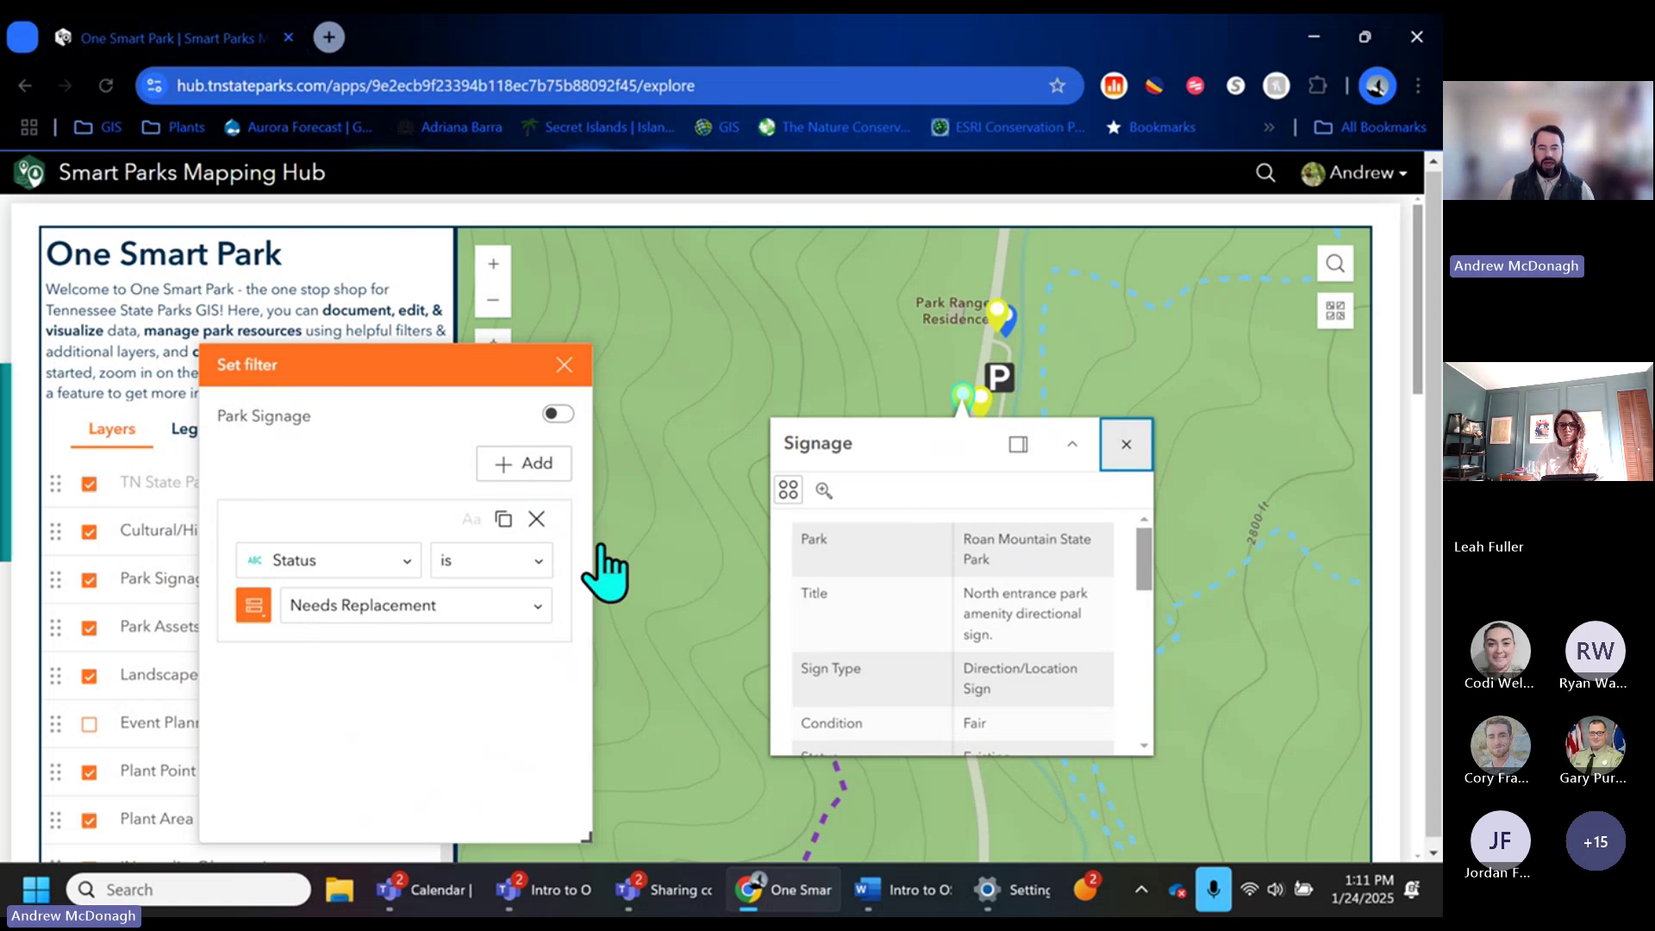
{"action": "left_click", "coordinate": [557, 417]}
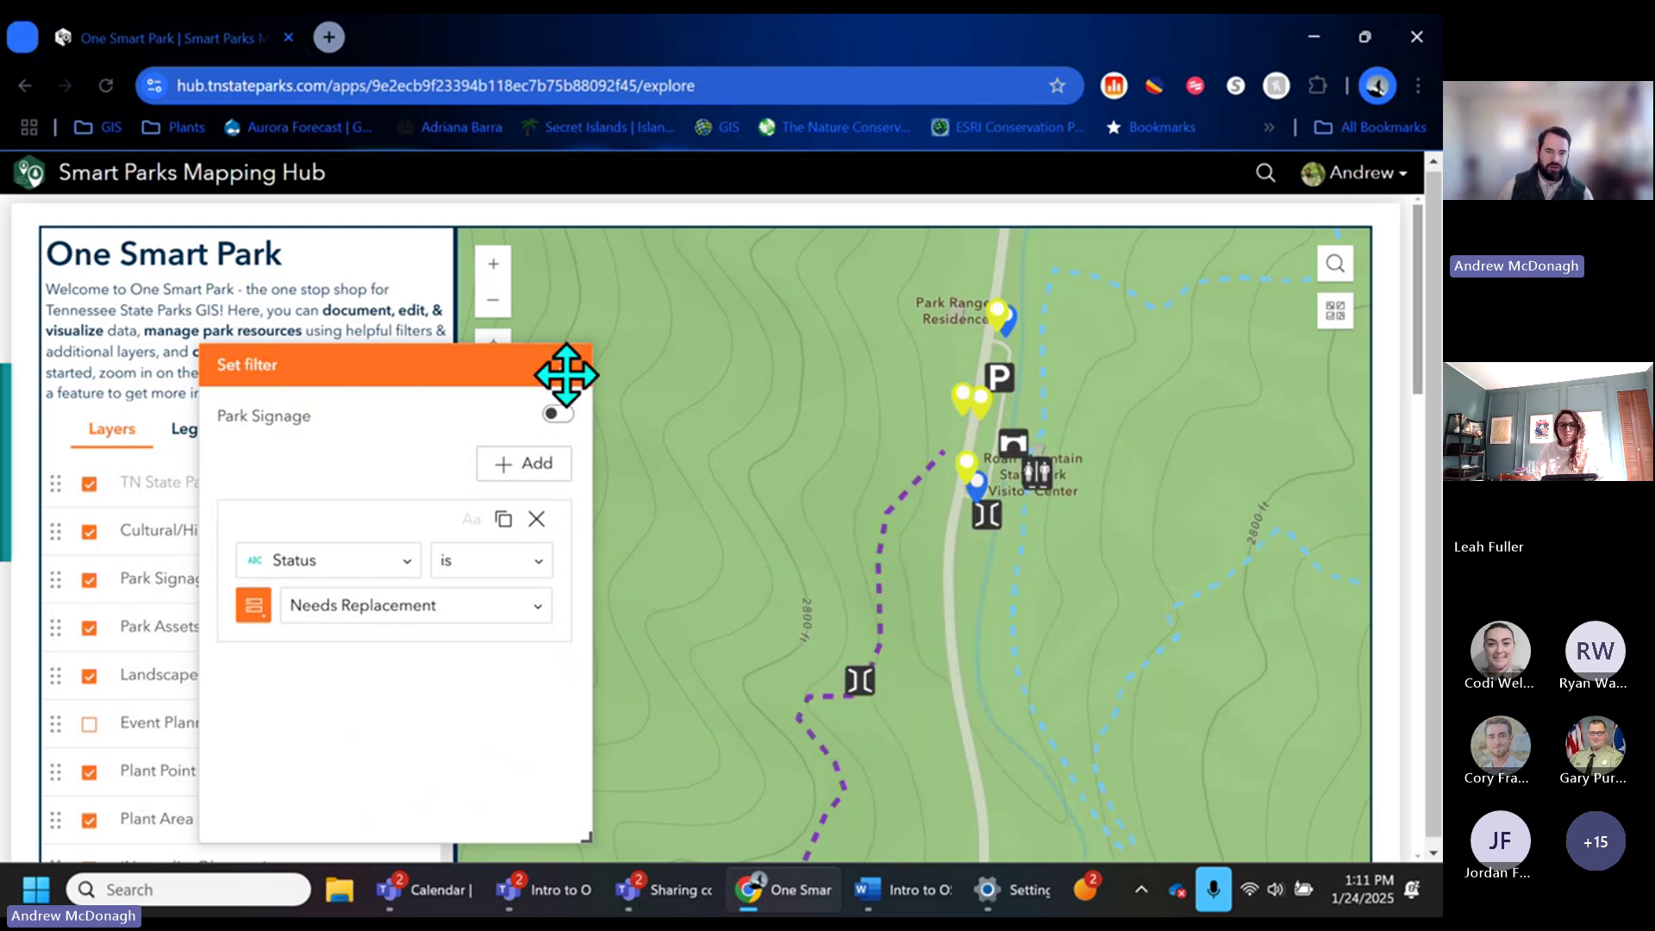
{"action": "left_click", "coordinate": [564, 365]}
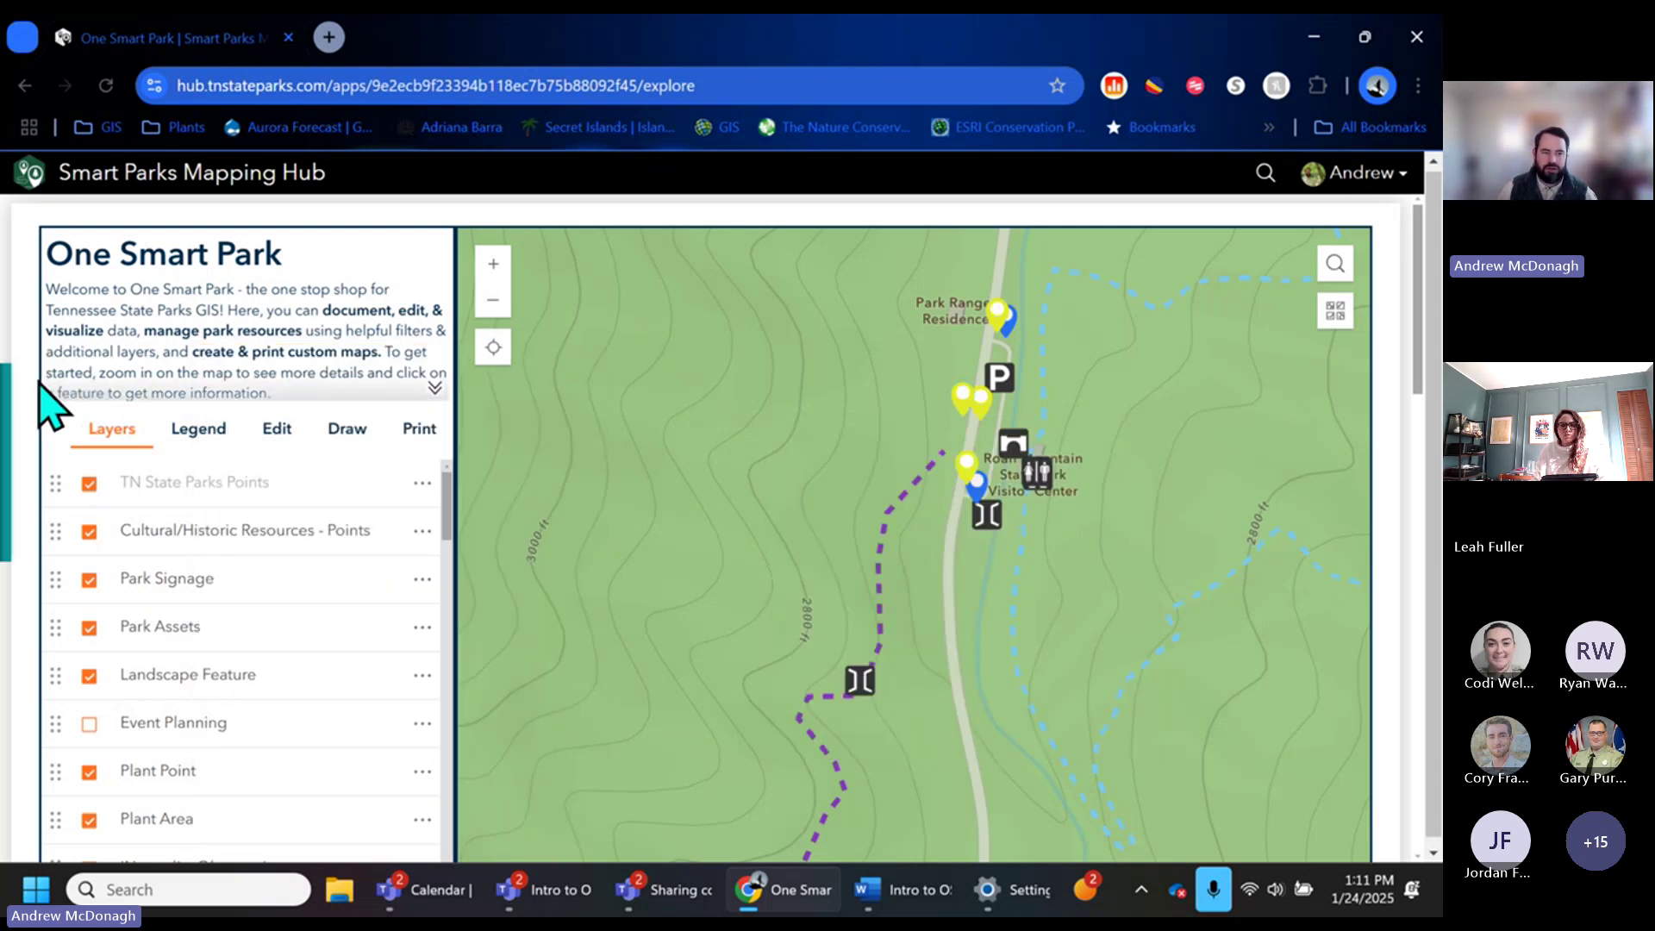
Show the Boundary Review layer in the attribute table below the map and open its filter settings.
{"action": "scroll", "coordinate": [52, 405], "scroll_direction": "down", "scroll_amount": 10}
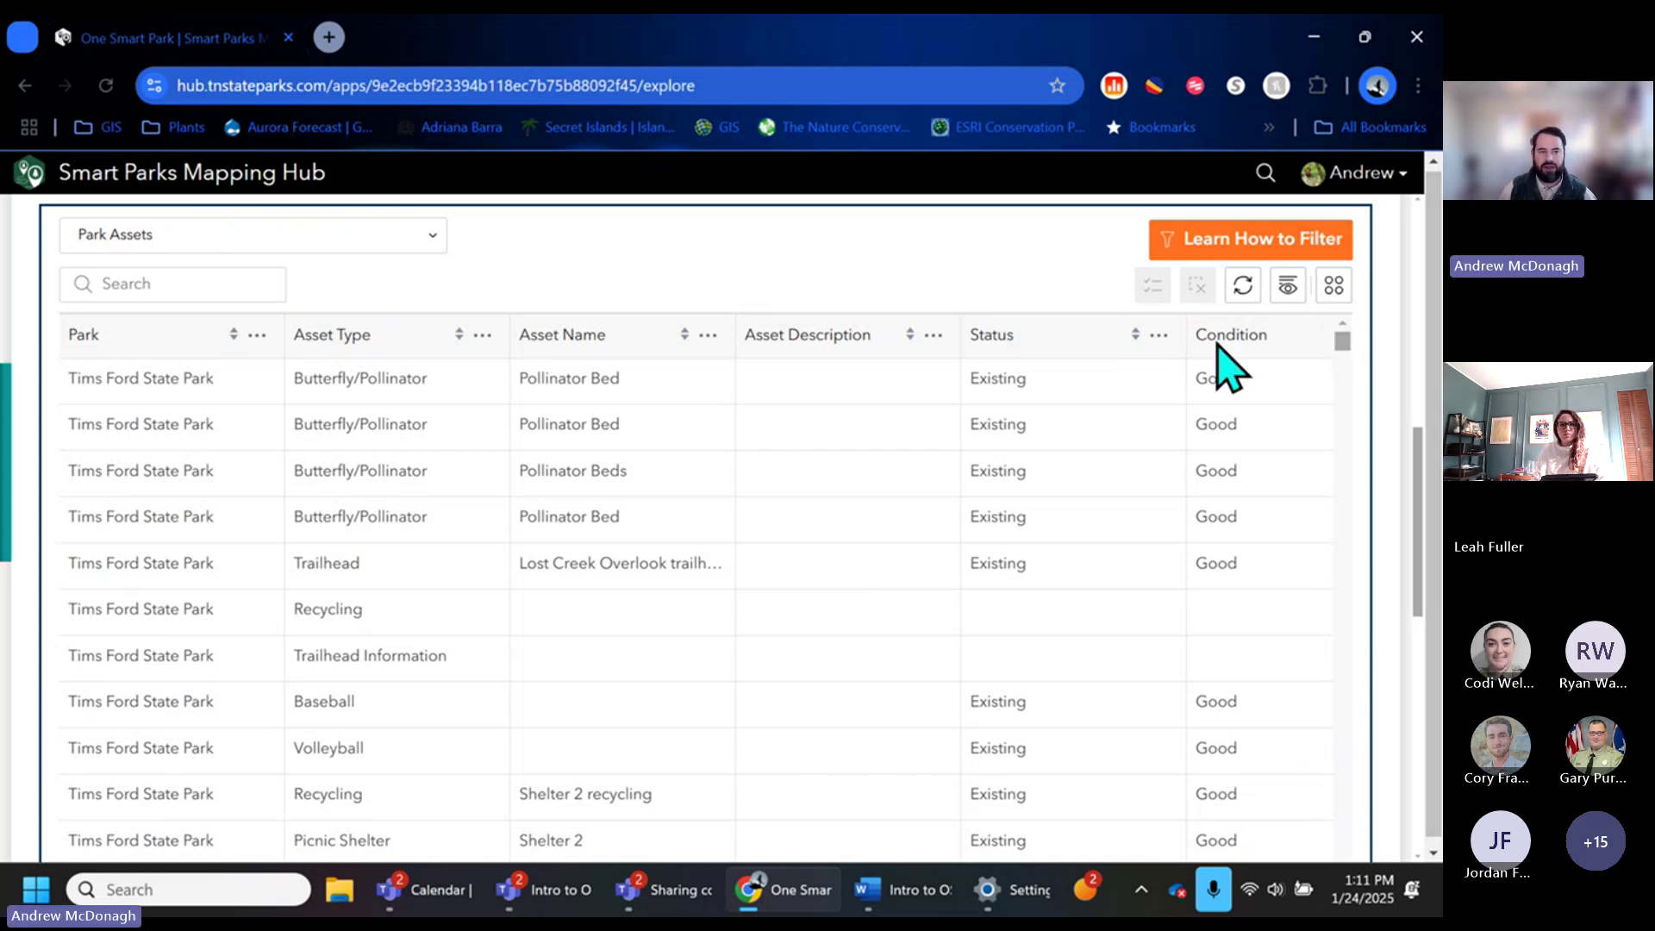
{"action": "left_click", "coordinate": [434, 238]}
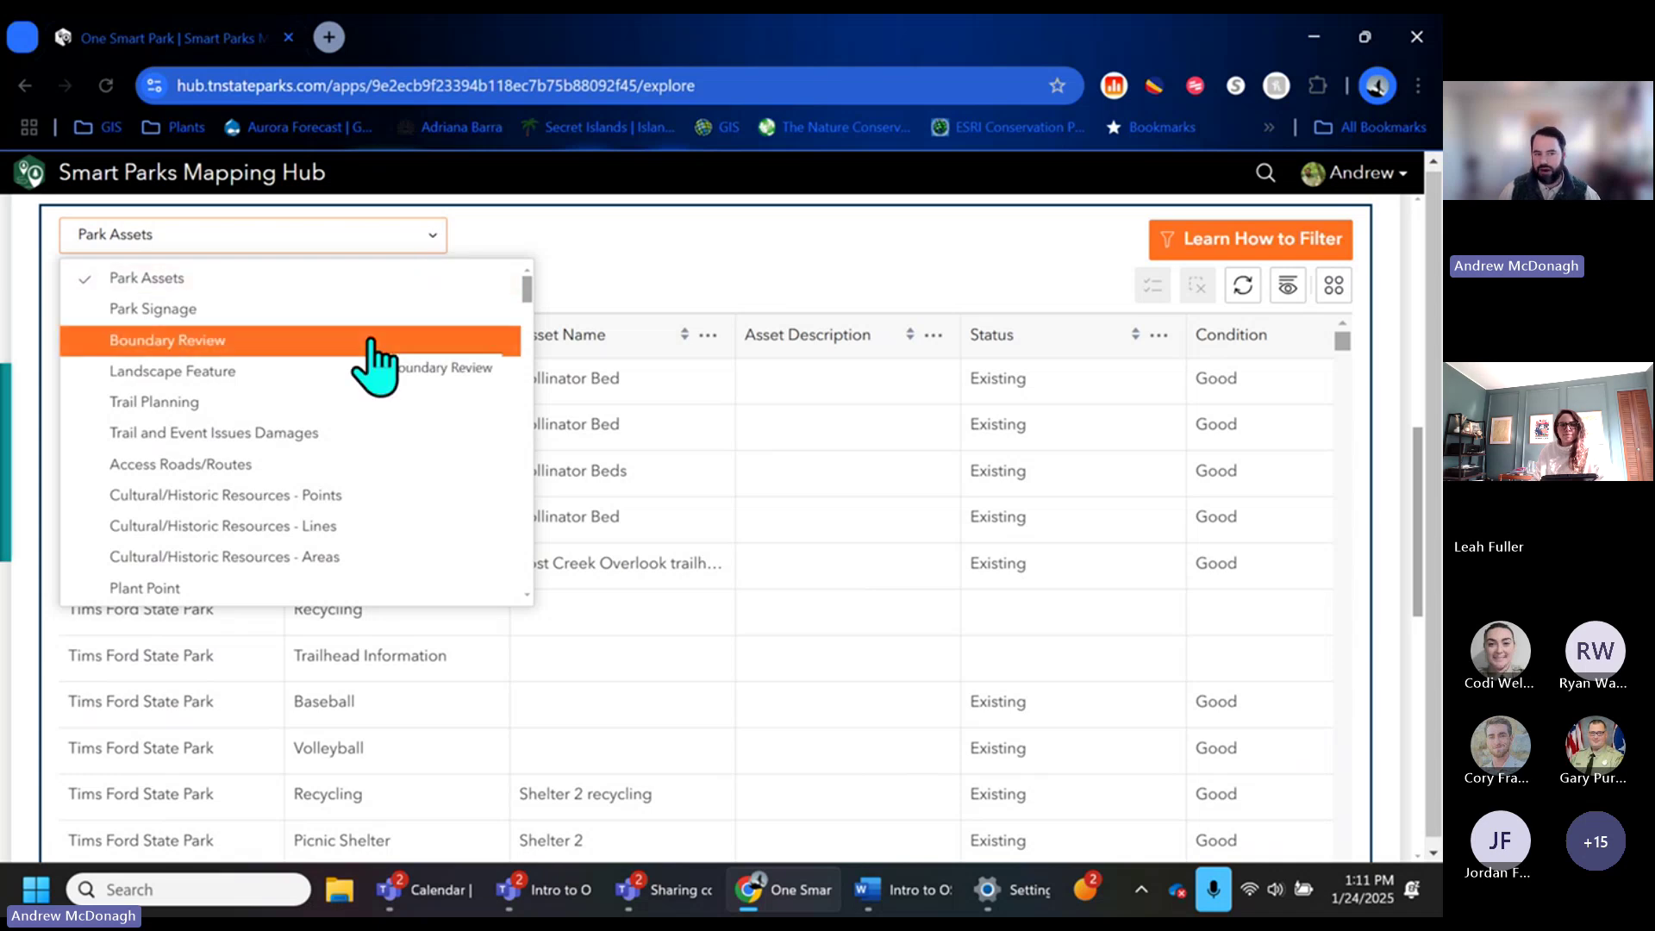
{"action": "left_click", "coordinate": [372, 345]}
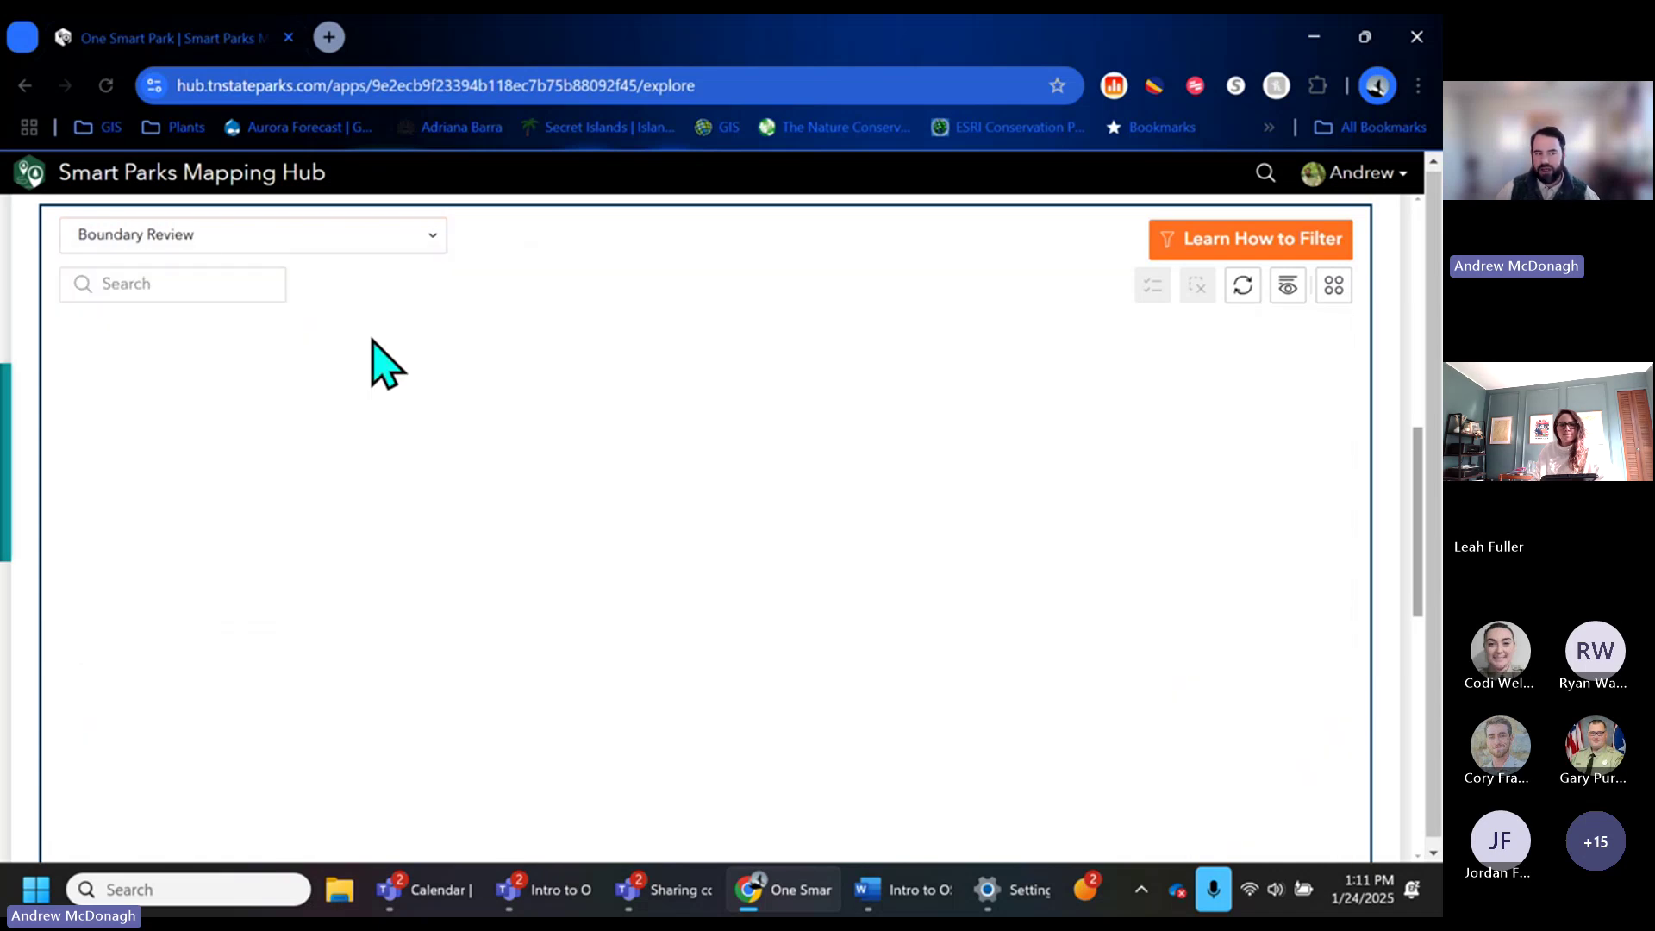
{"action": "left_click", "coordinate": [1333, 288]}
{"action": "left_click", "coordinate": [1286, 371]}
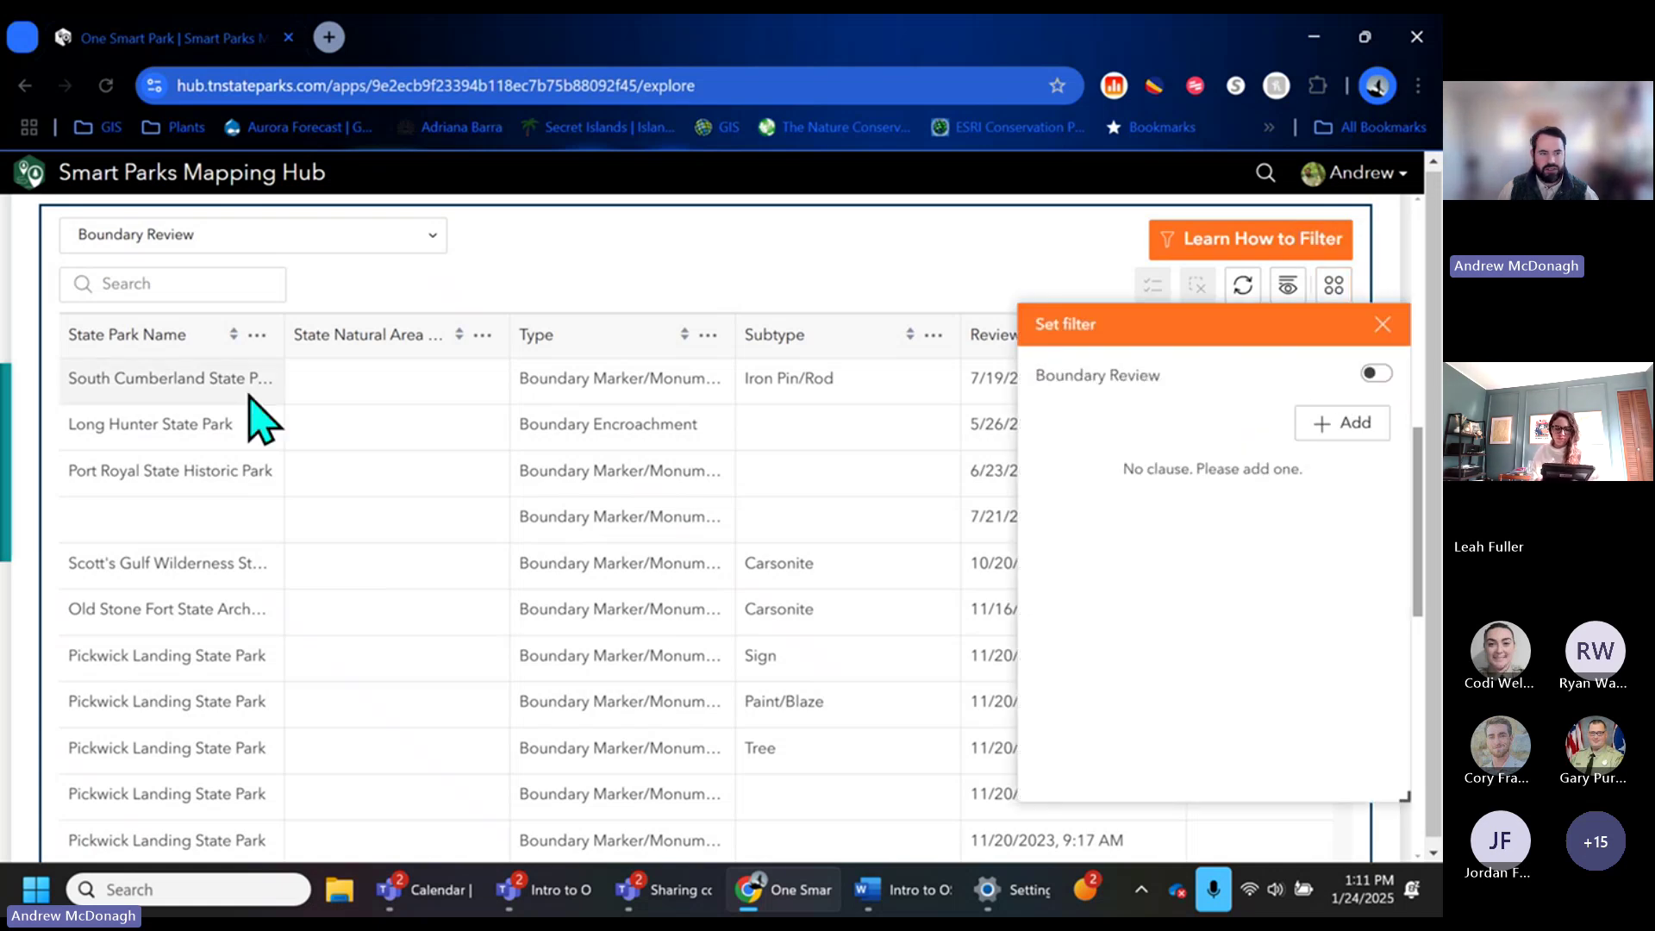
Add a Boundary Review filter clause where State Park Name is Cove Lake State Park.
{"action": "left_click", "coordinate": [1342, 423]}
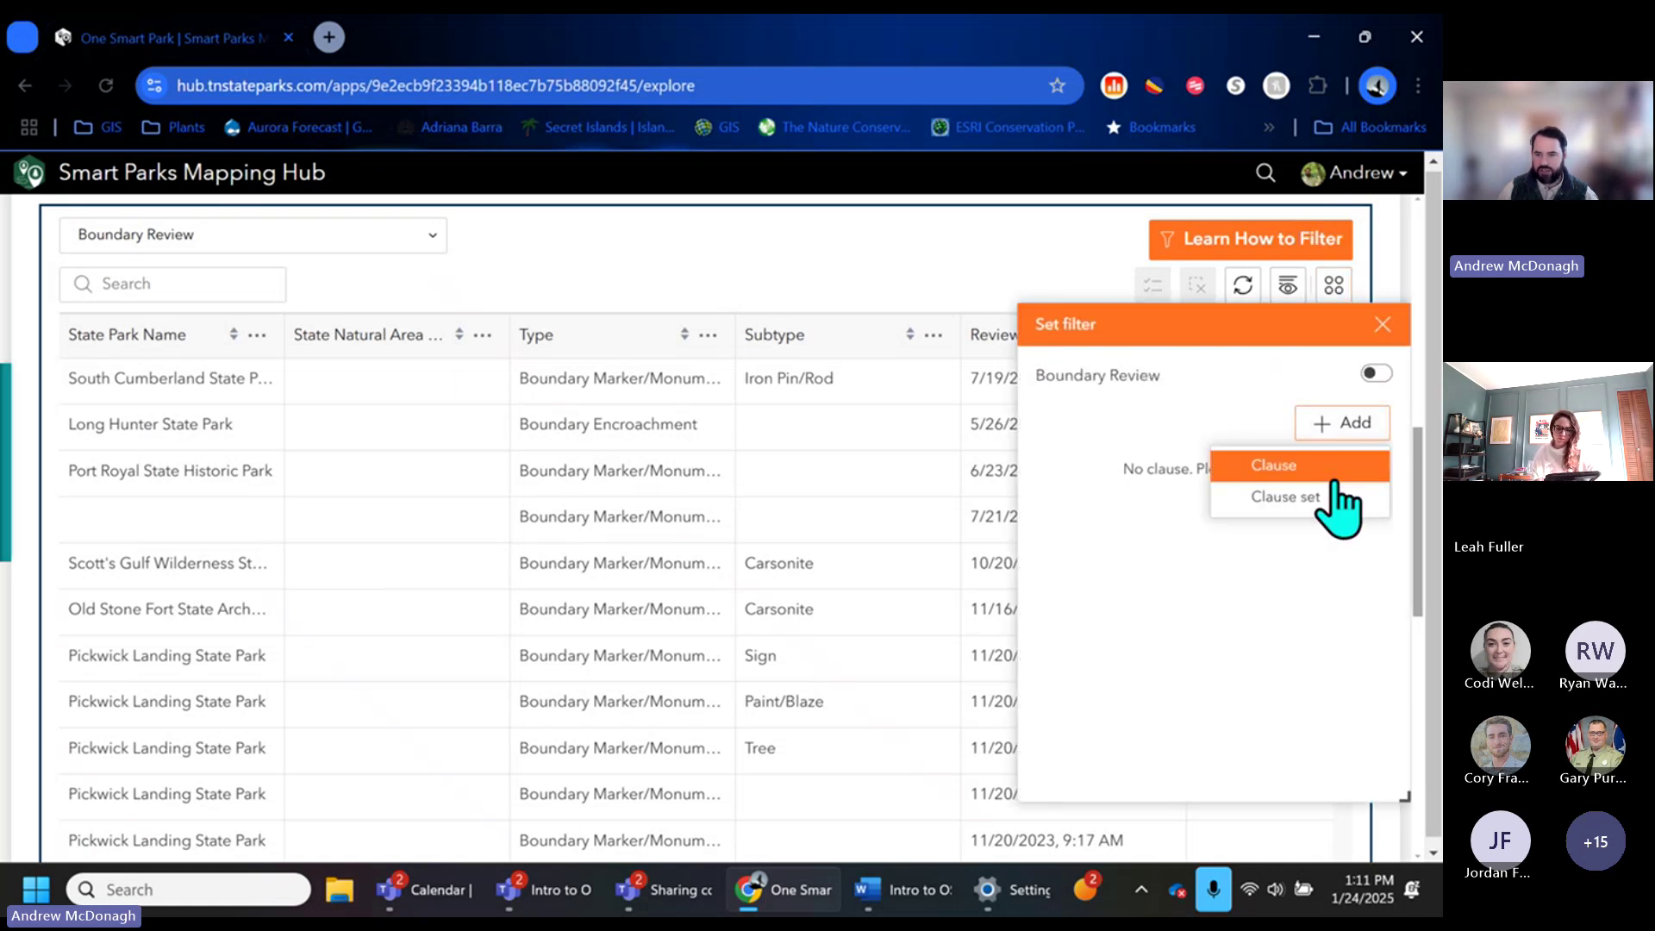
{"action": "left_click", "coordinate": [1325, 468]}
{"action": "left_click", "coordinate": [1239, 521]}
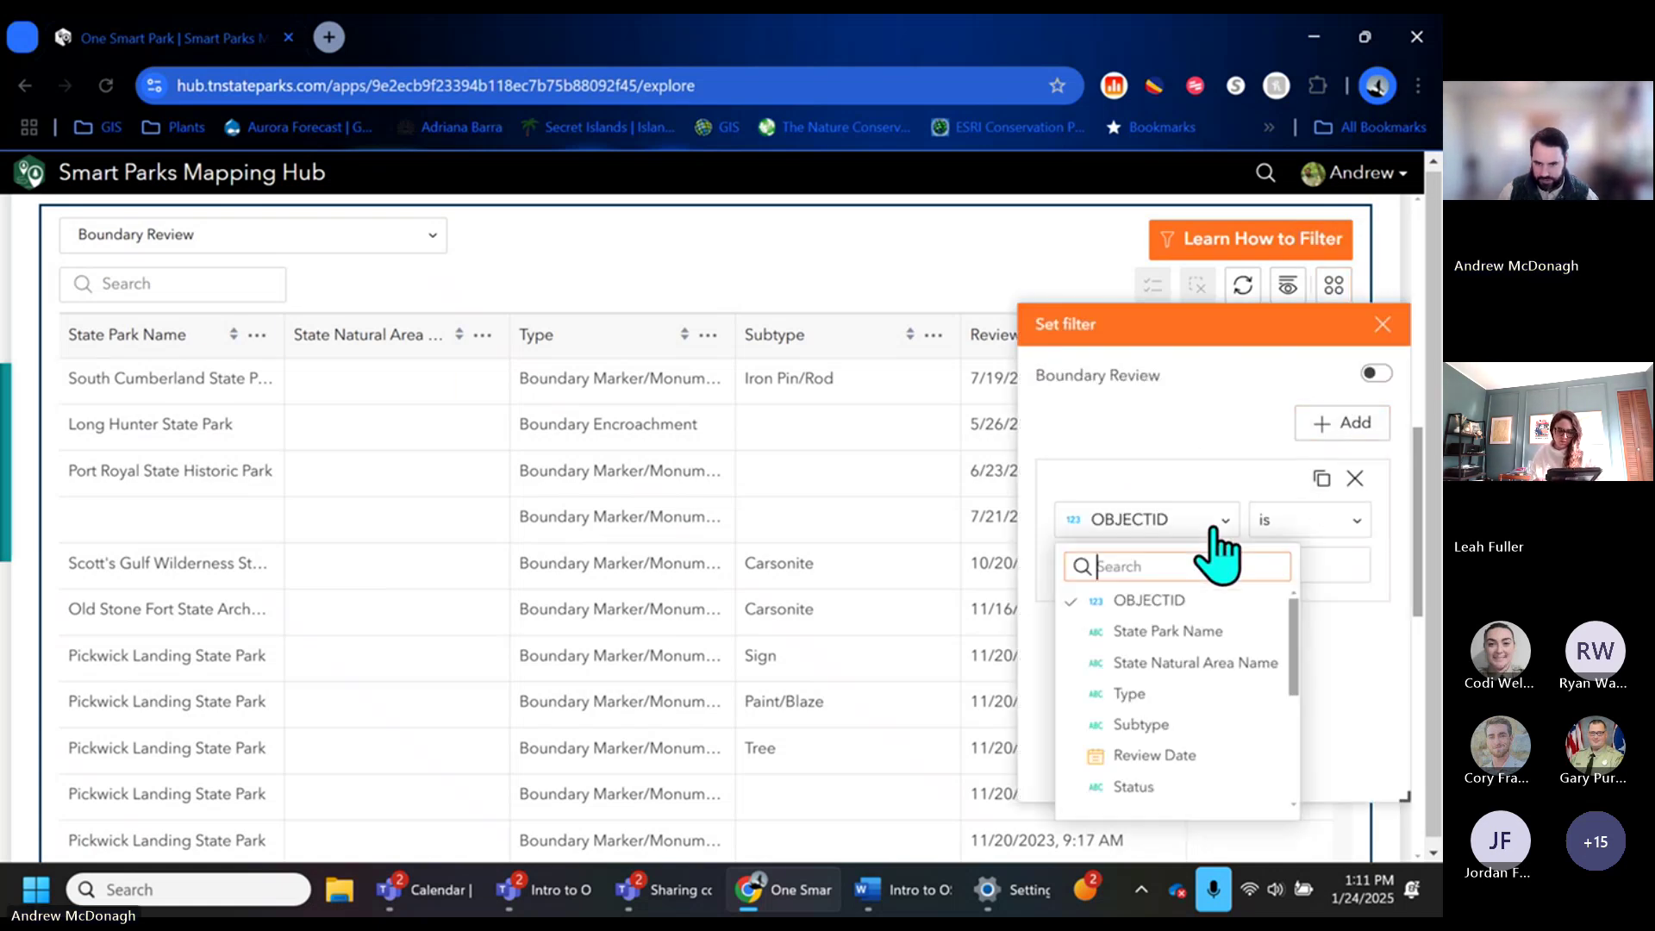
{"action": "left_click", "coordinate": [1224, 638]}
{"action": "left_click", "coordinate": [1313, 560]}
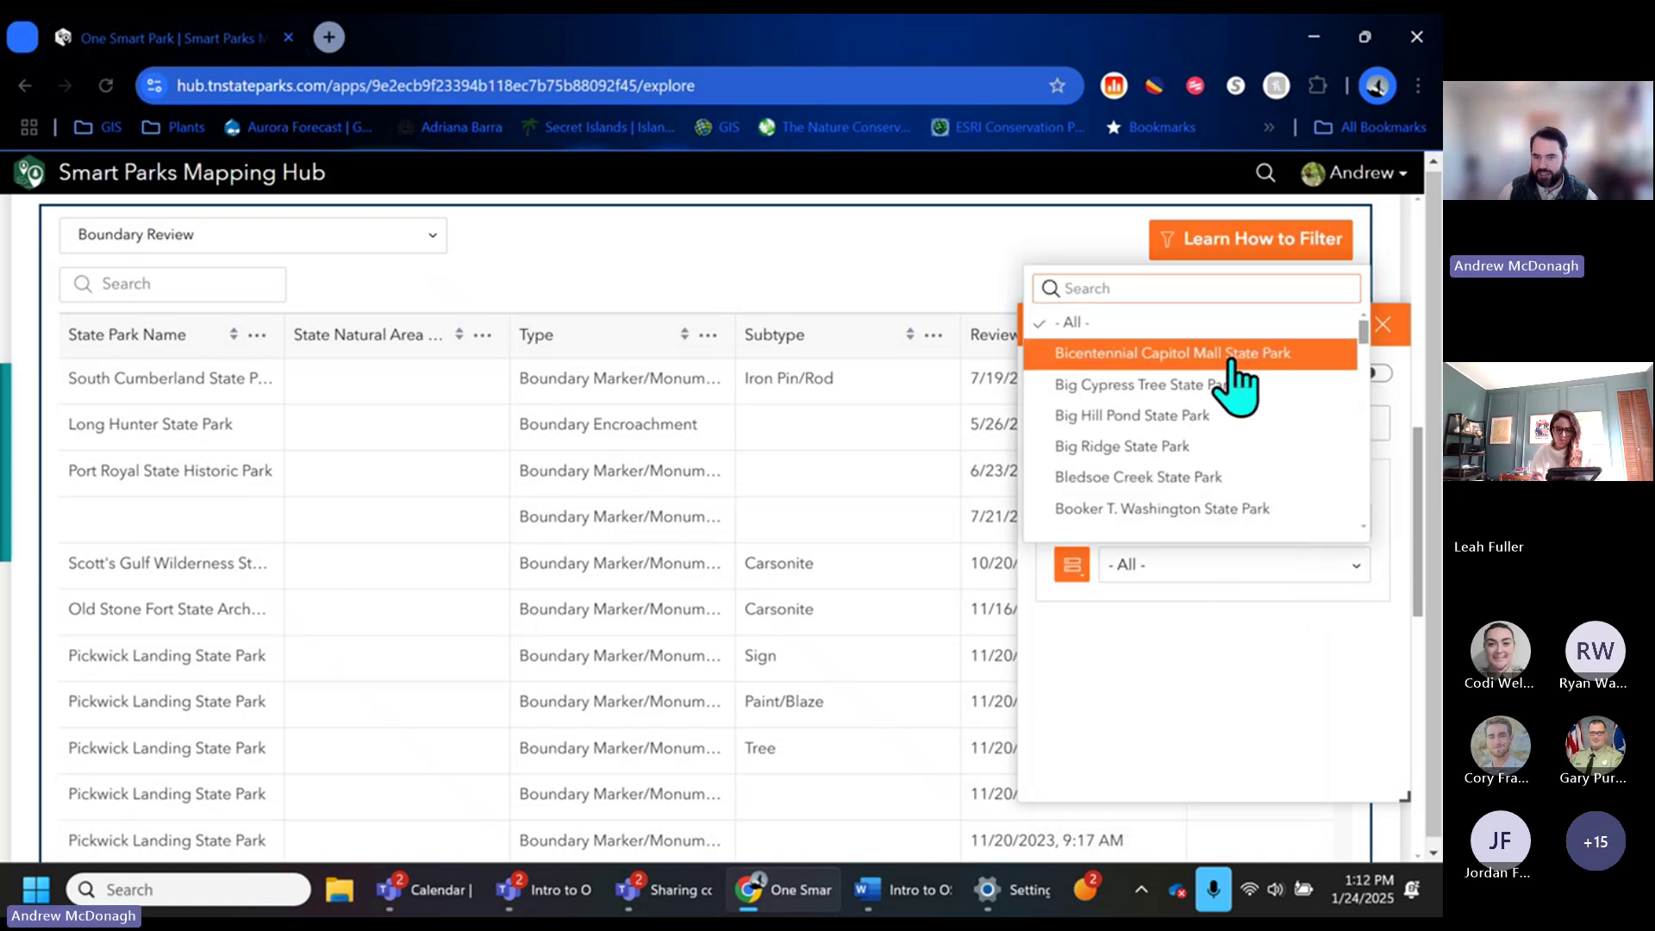
{"action": "scroll", "coordinate": [1207, 500], "scroll_direction": "down", "scroll_amount": 3}
{"action": "scroll", "coordinate": [1241, 448], "scroll_direction": "down", "scroll_amount": 3}
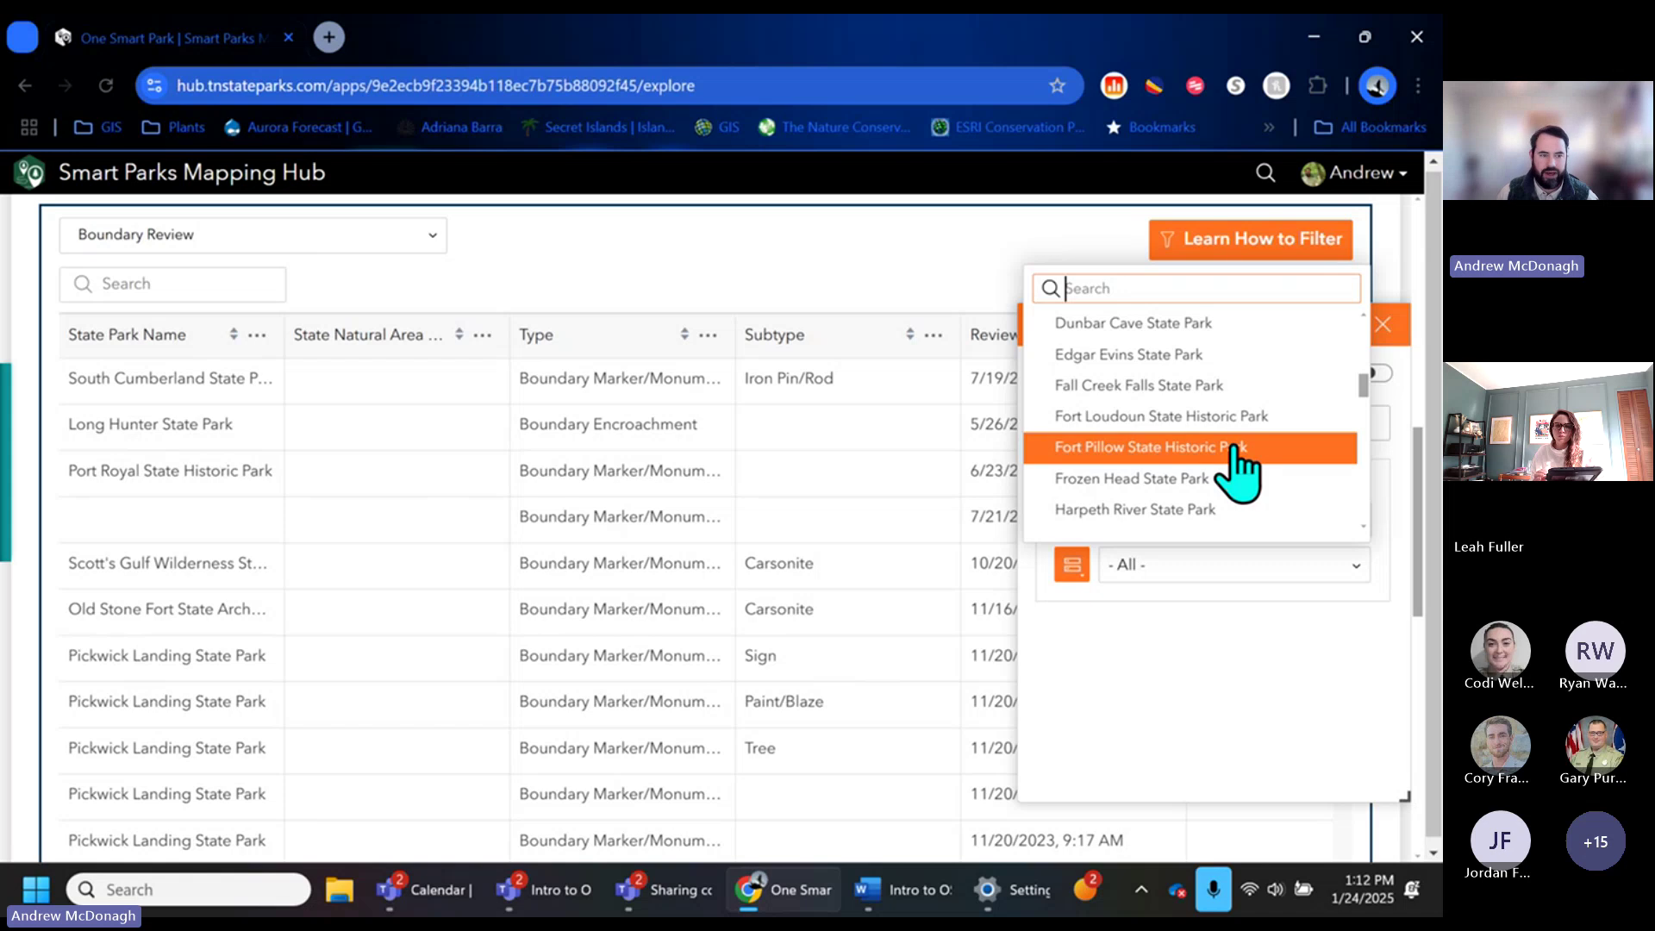
{"action": "scroll", "coordinate": [1239, 465], "scroll_direction": "up", "scroll_amount": 3}
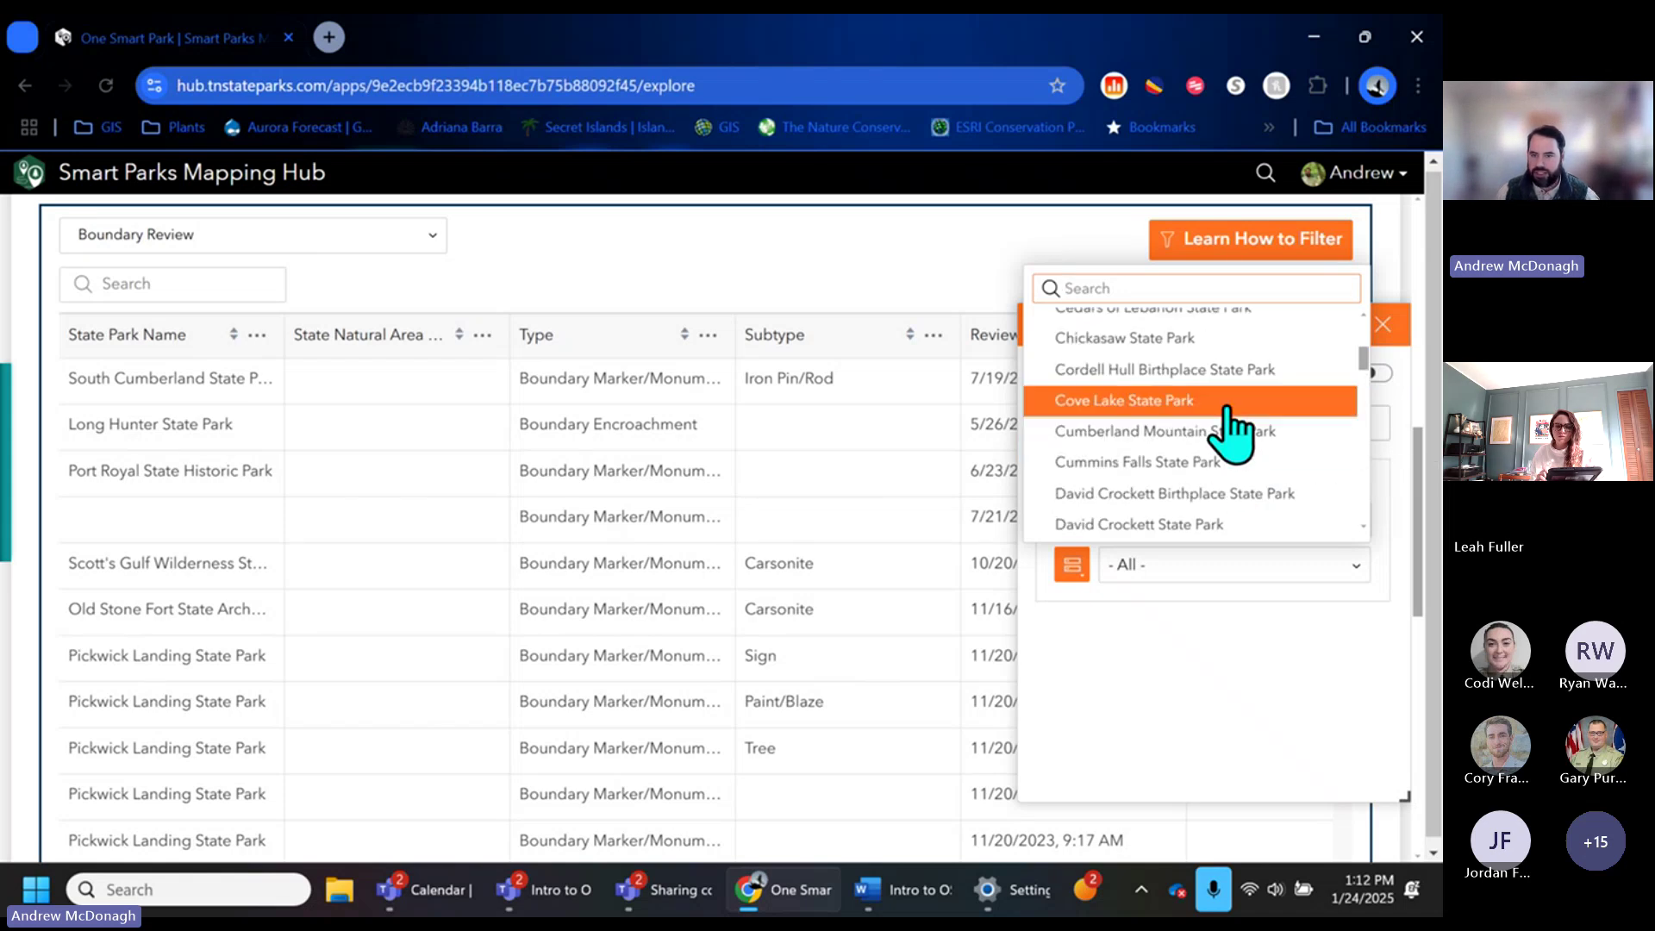
{"action": "left_click", "coordinate": [1234, 433]}
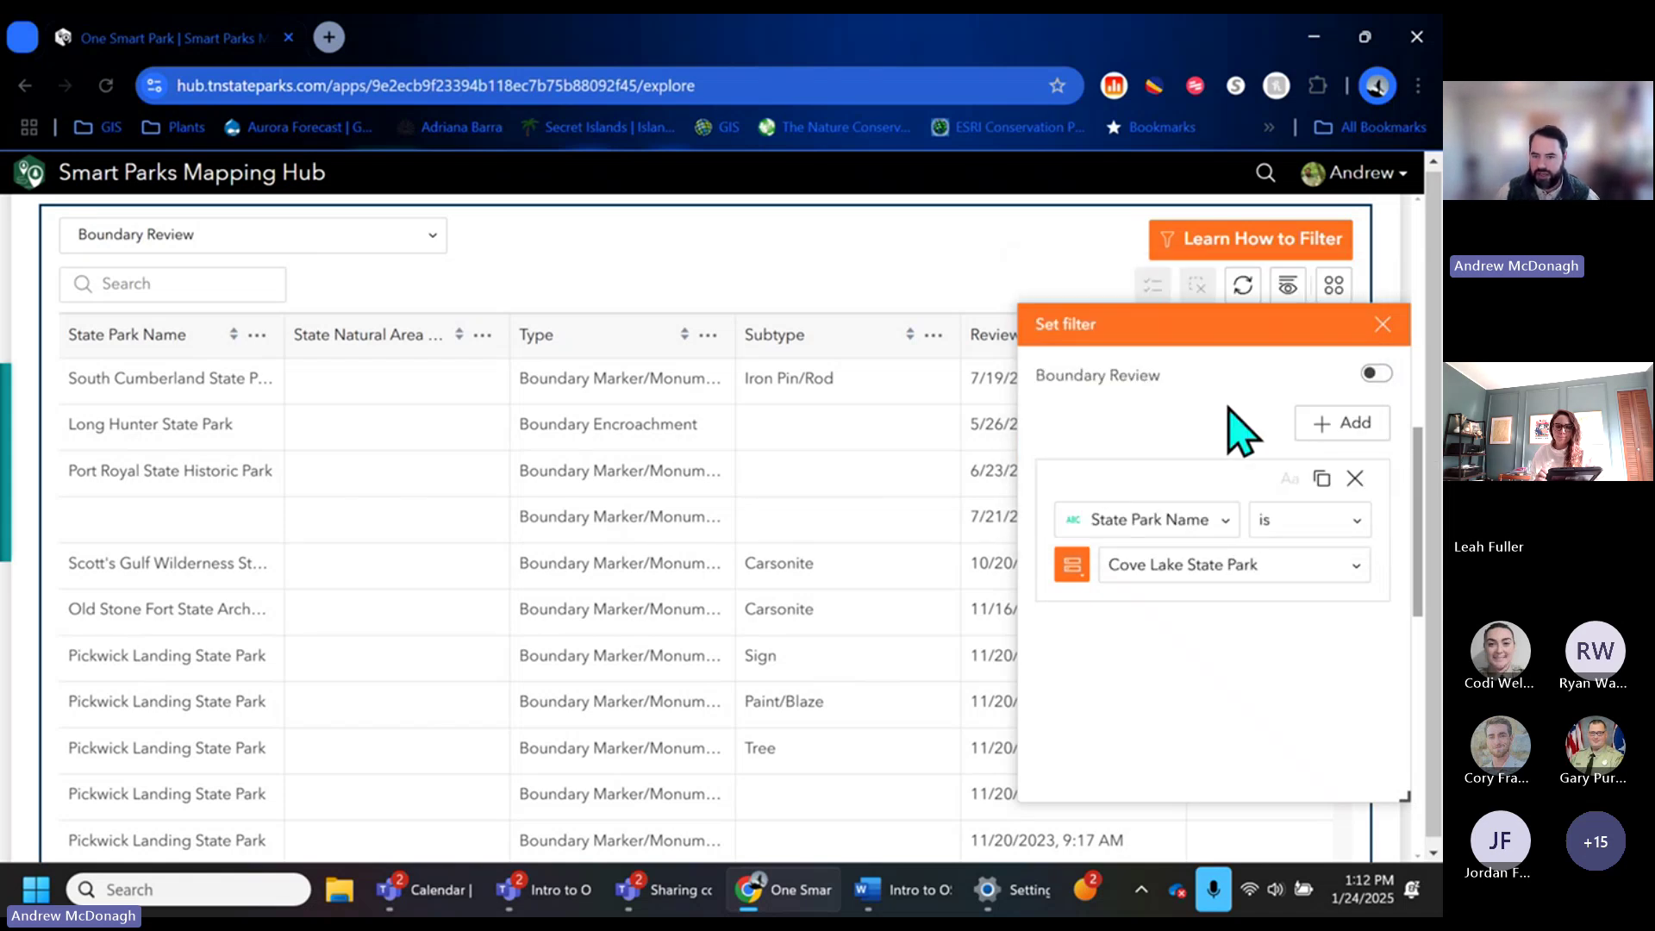
Turn the Boundary Review filter on and off again, and check the record total of the unfiltered table.
{"action": "left_click", "coordinate": [1372, 376]}
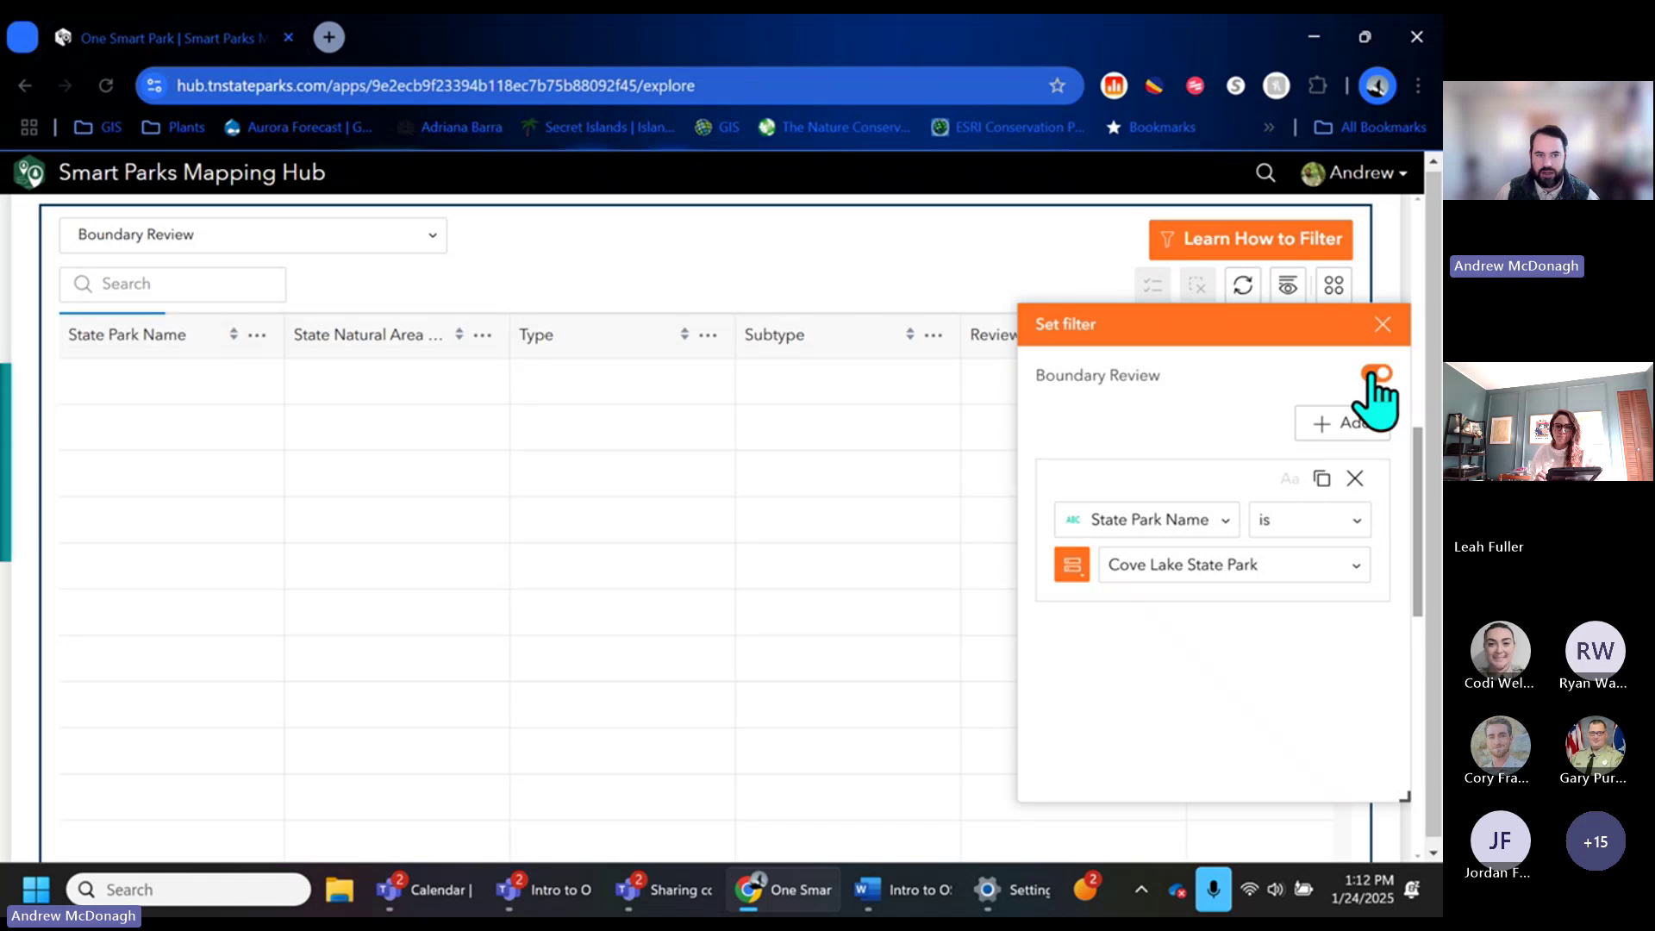
{"action": "left_click", "coordinate": [1371, 376]}
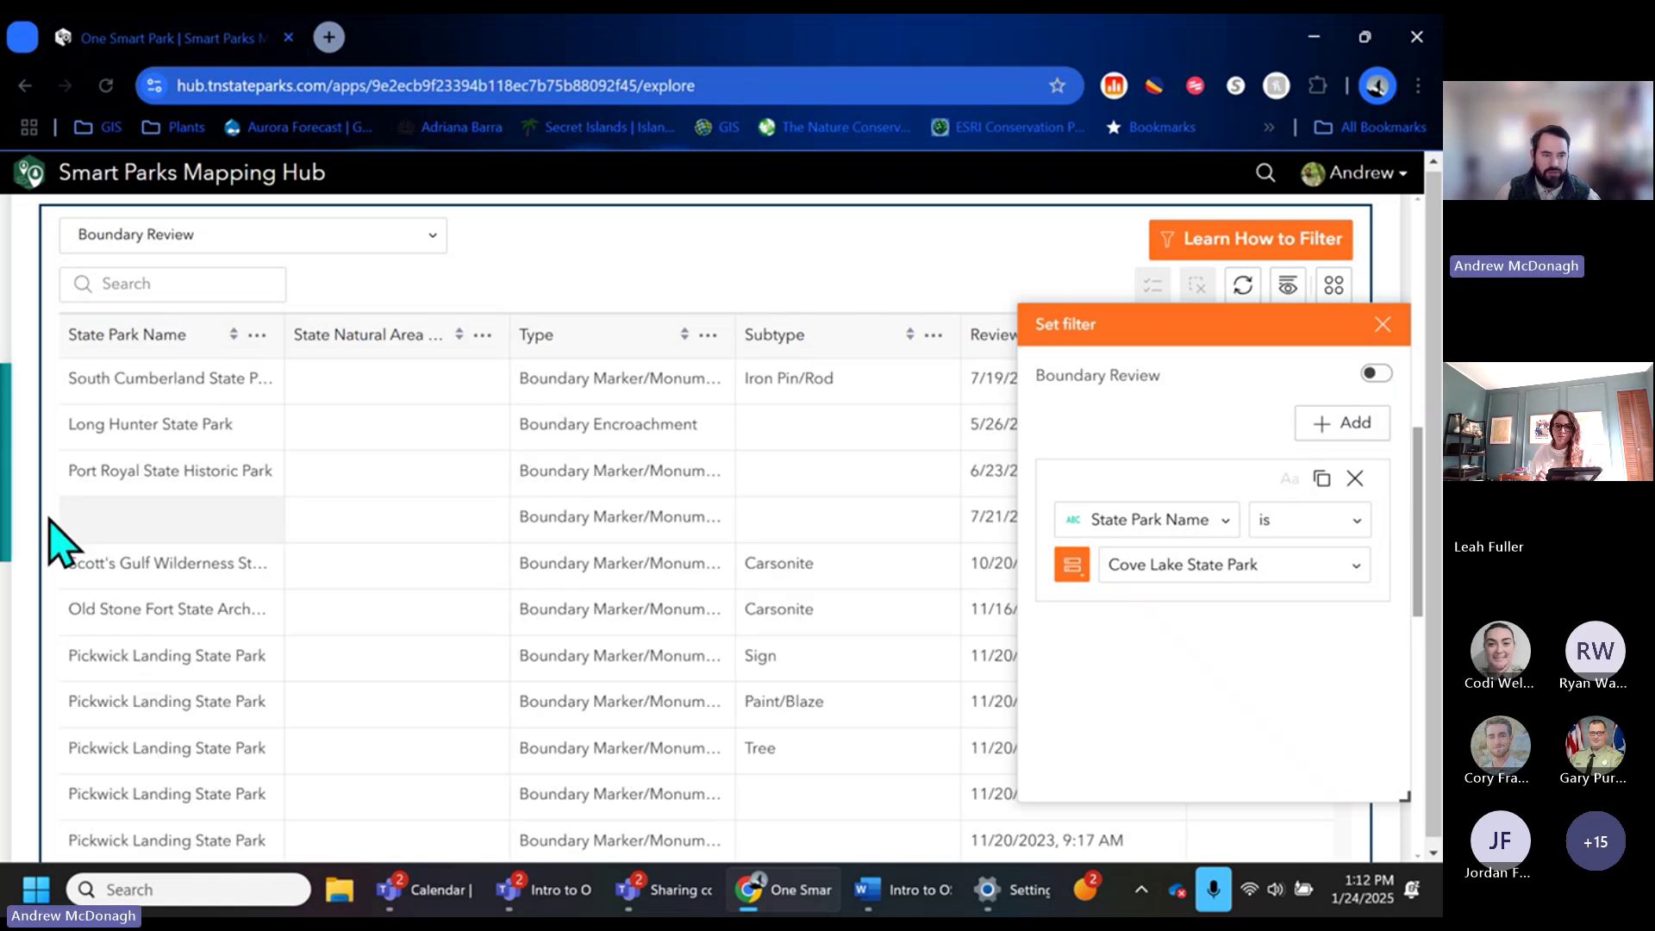
{"action": "scroll", "coordinate": [48, 539], "scroll_direction": "down", "scroll_amount": 2}
{"action": "left_click", "coordinate": [36, 539]}
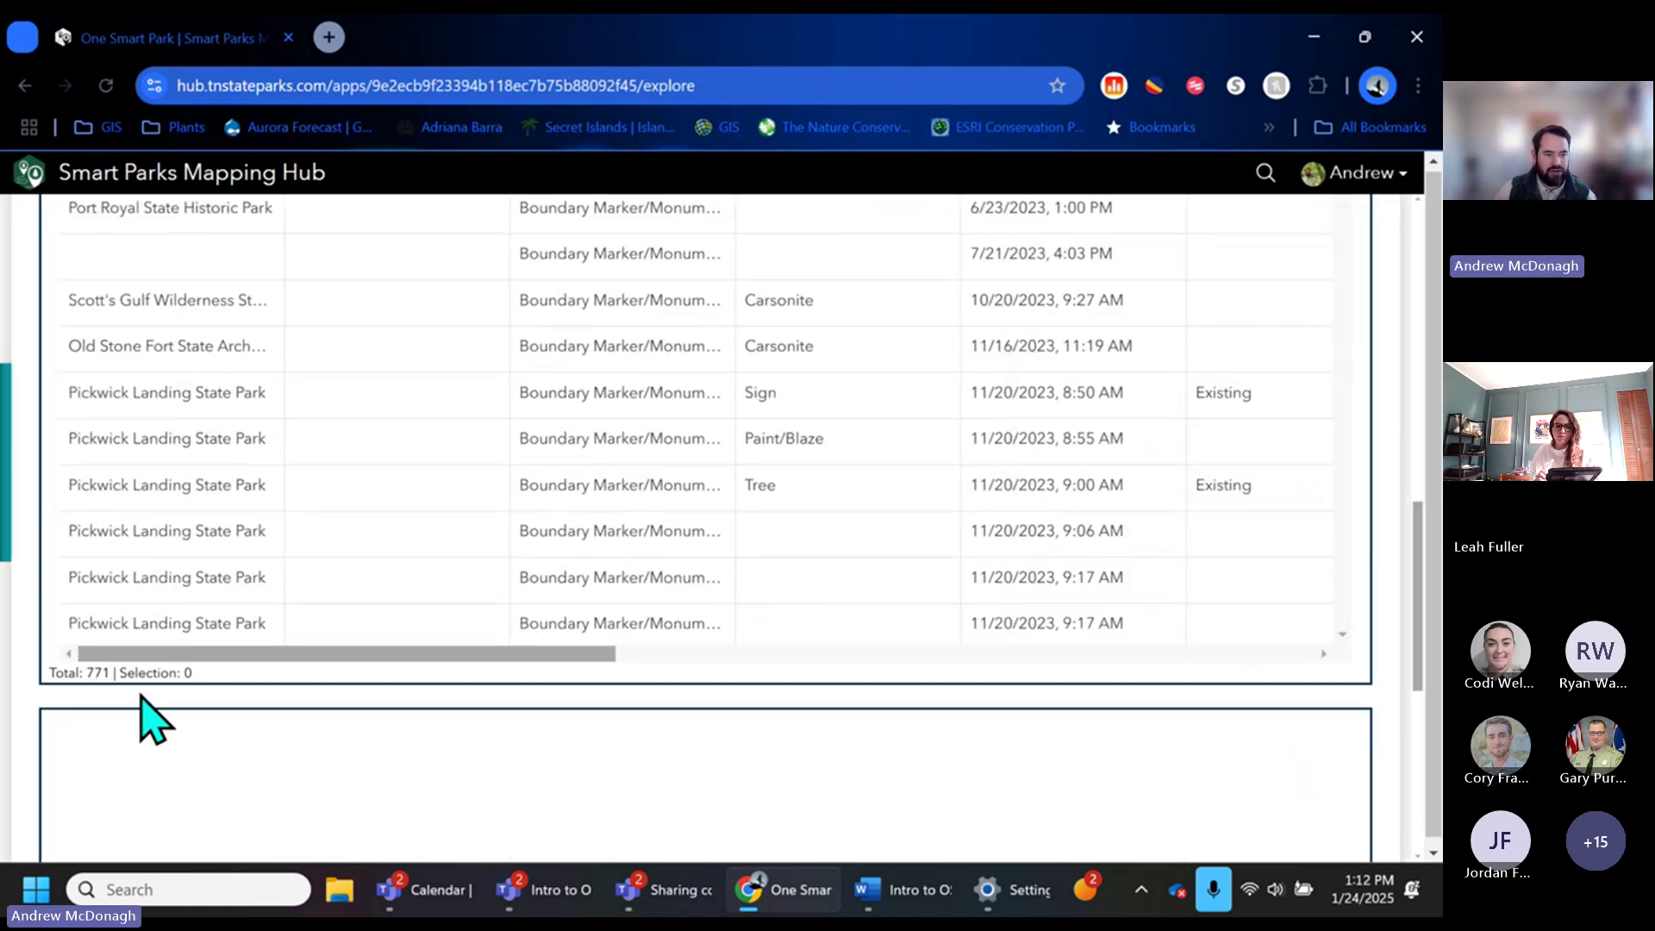
{"action": "scroll", "coordinate": [30, 769], "scroll_direction": "up", "scroll_amount": 3}
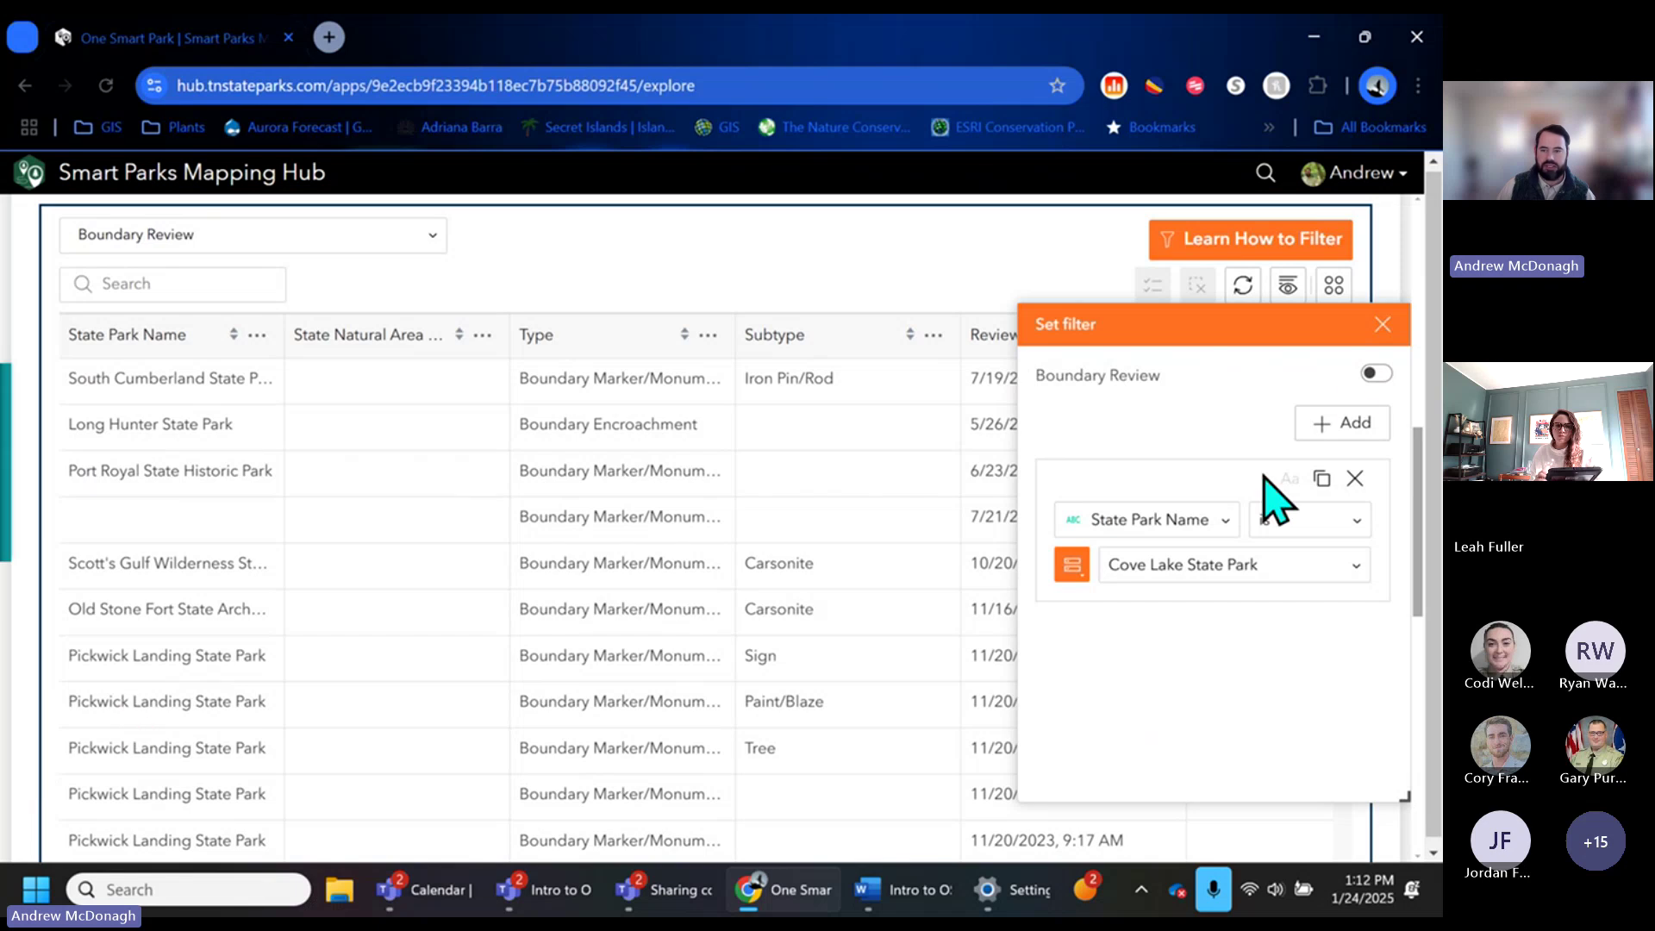
Apply the Cove Lake State Park filter to the Boundary Review table, check its record total, and close the filter settings.
{"action": "left_click", "coordinate": [1372, 376]}
{"action": "scroll", "coordinate": [45, 727], "scroll_direction": "down", "scroll_amount": 5}
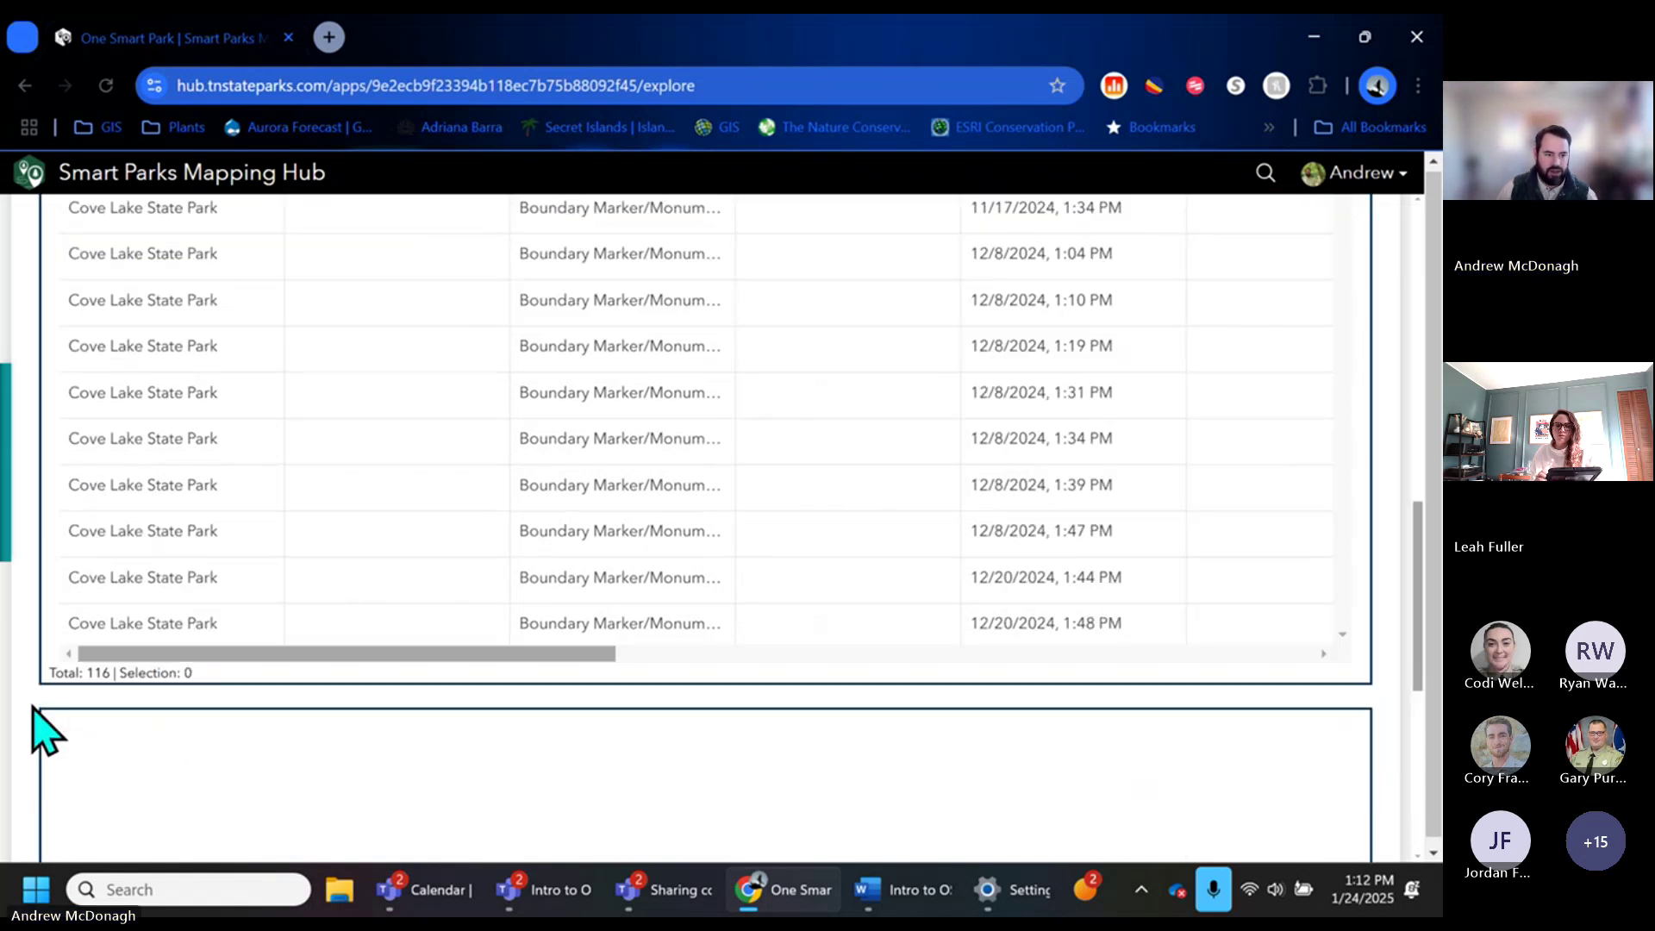
{"action": "scroll", "coordinate": [45, 731], "scroll_direction": "up", "scroll_amount": 3}
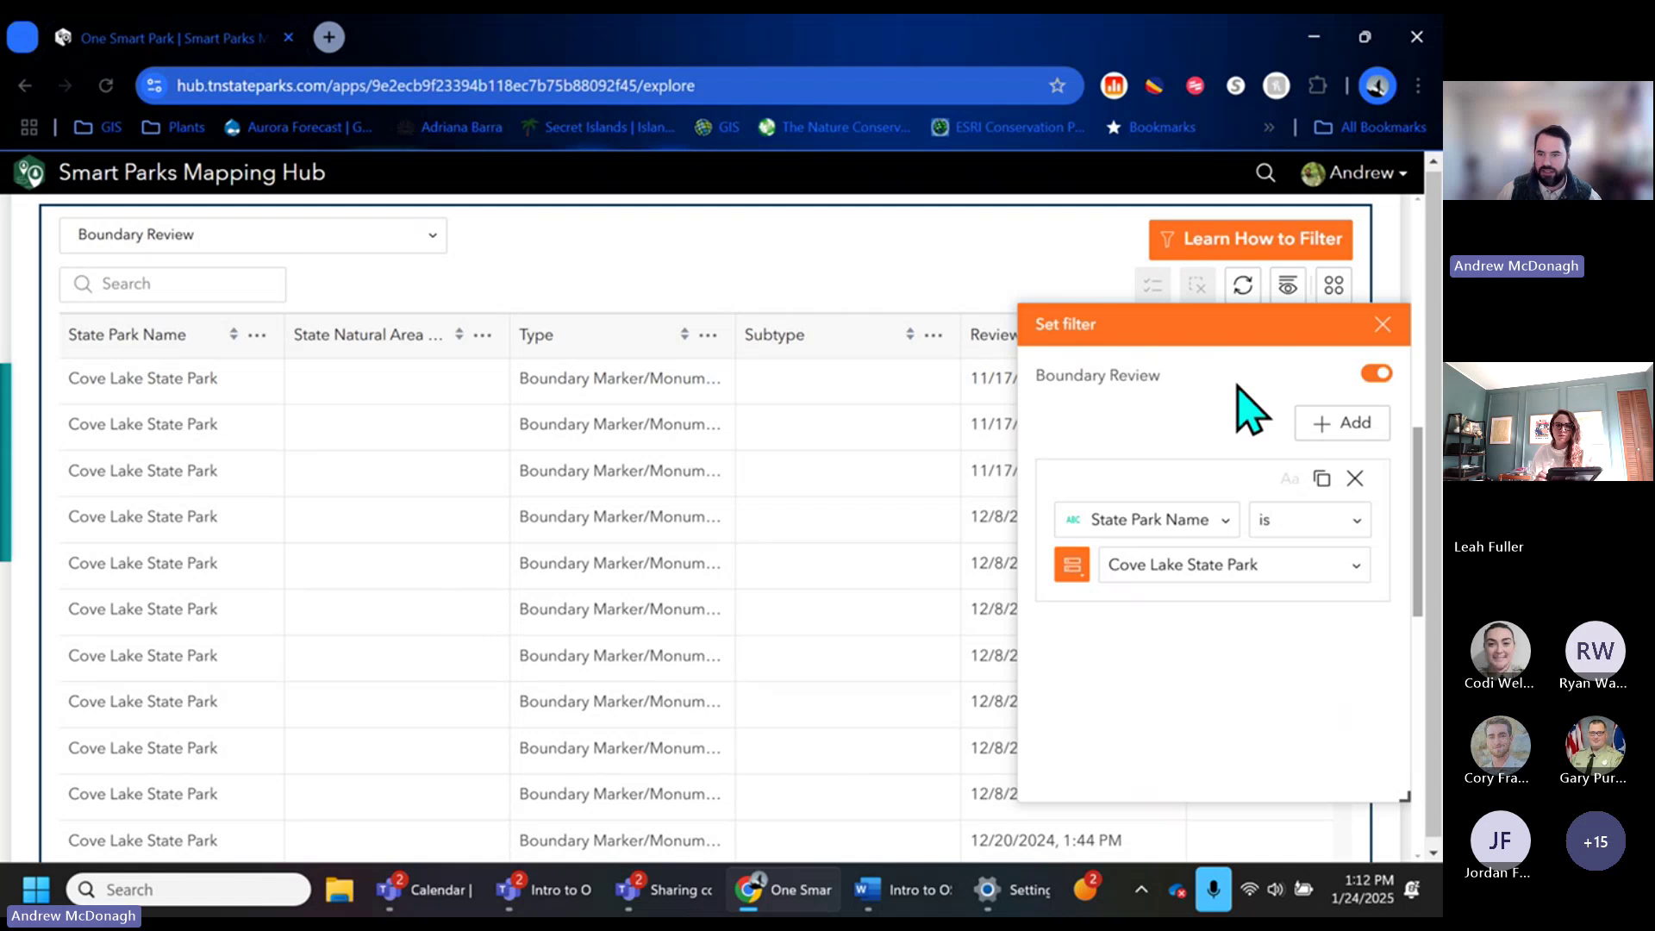
{"action": "left_click", "coordinate": [1383, 324]}
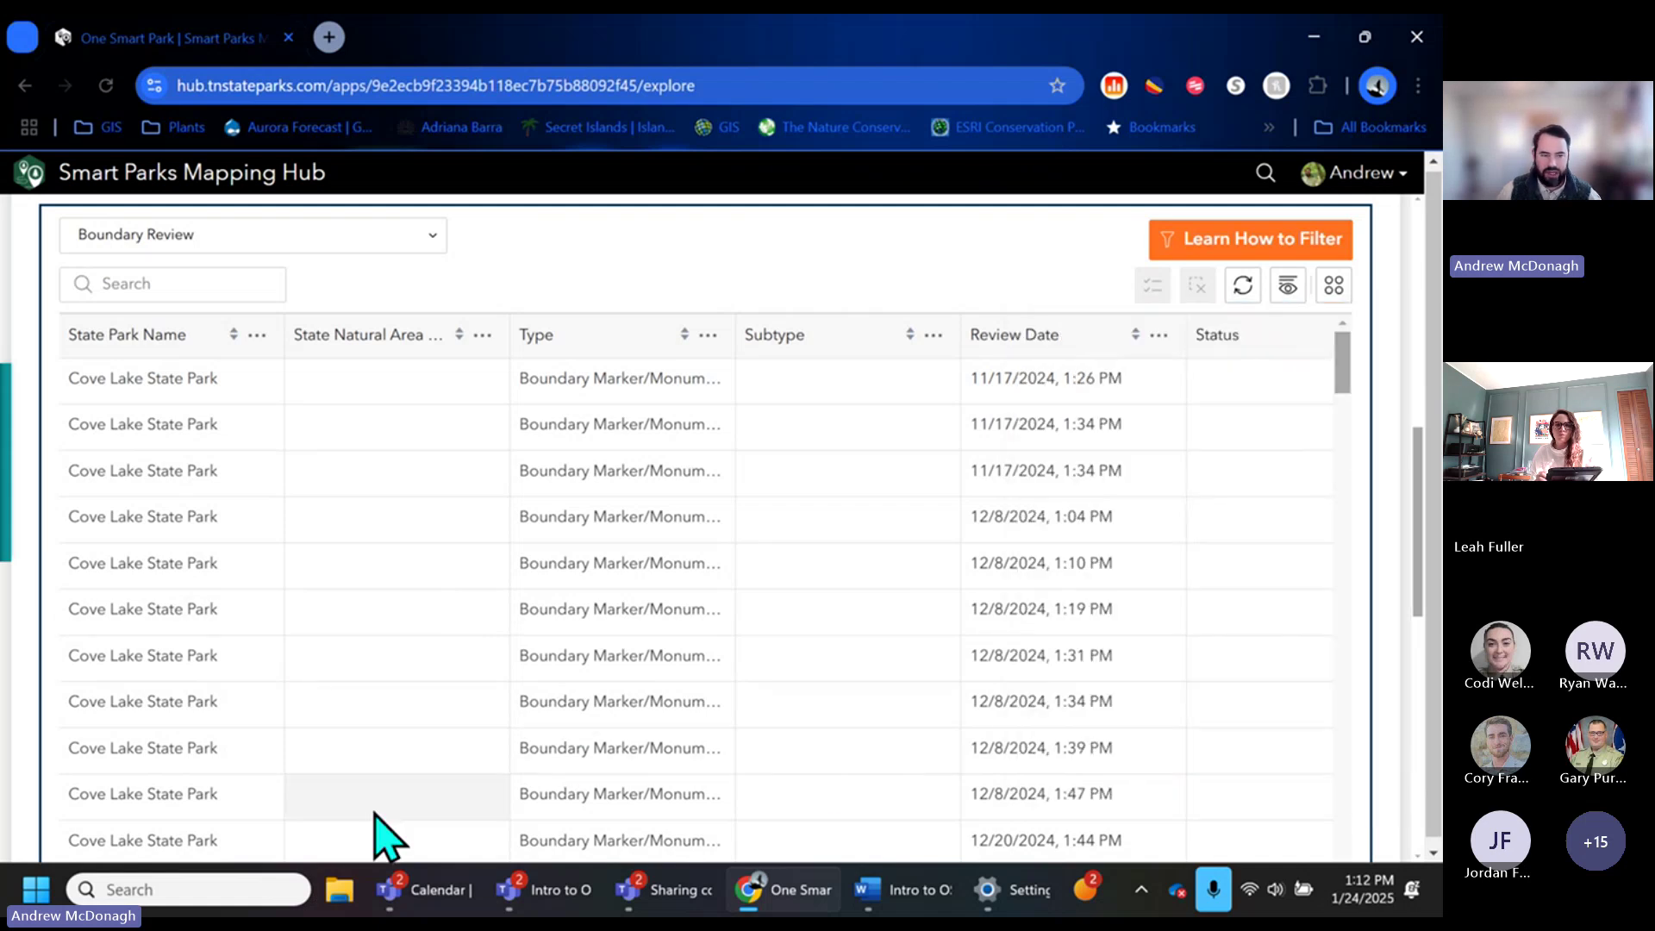
{"action": "scroll", "coordinate": [75, 768], "scroll_direction": "down", "scroll_amount": 5}
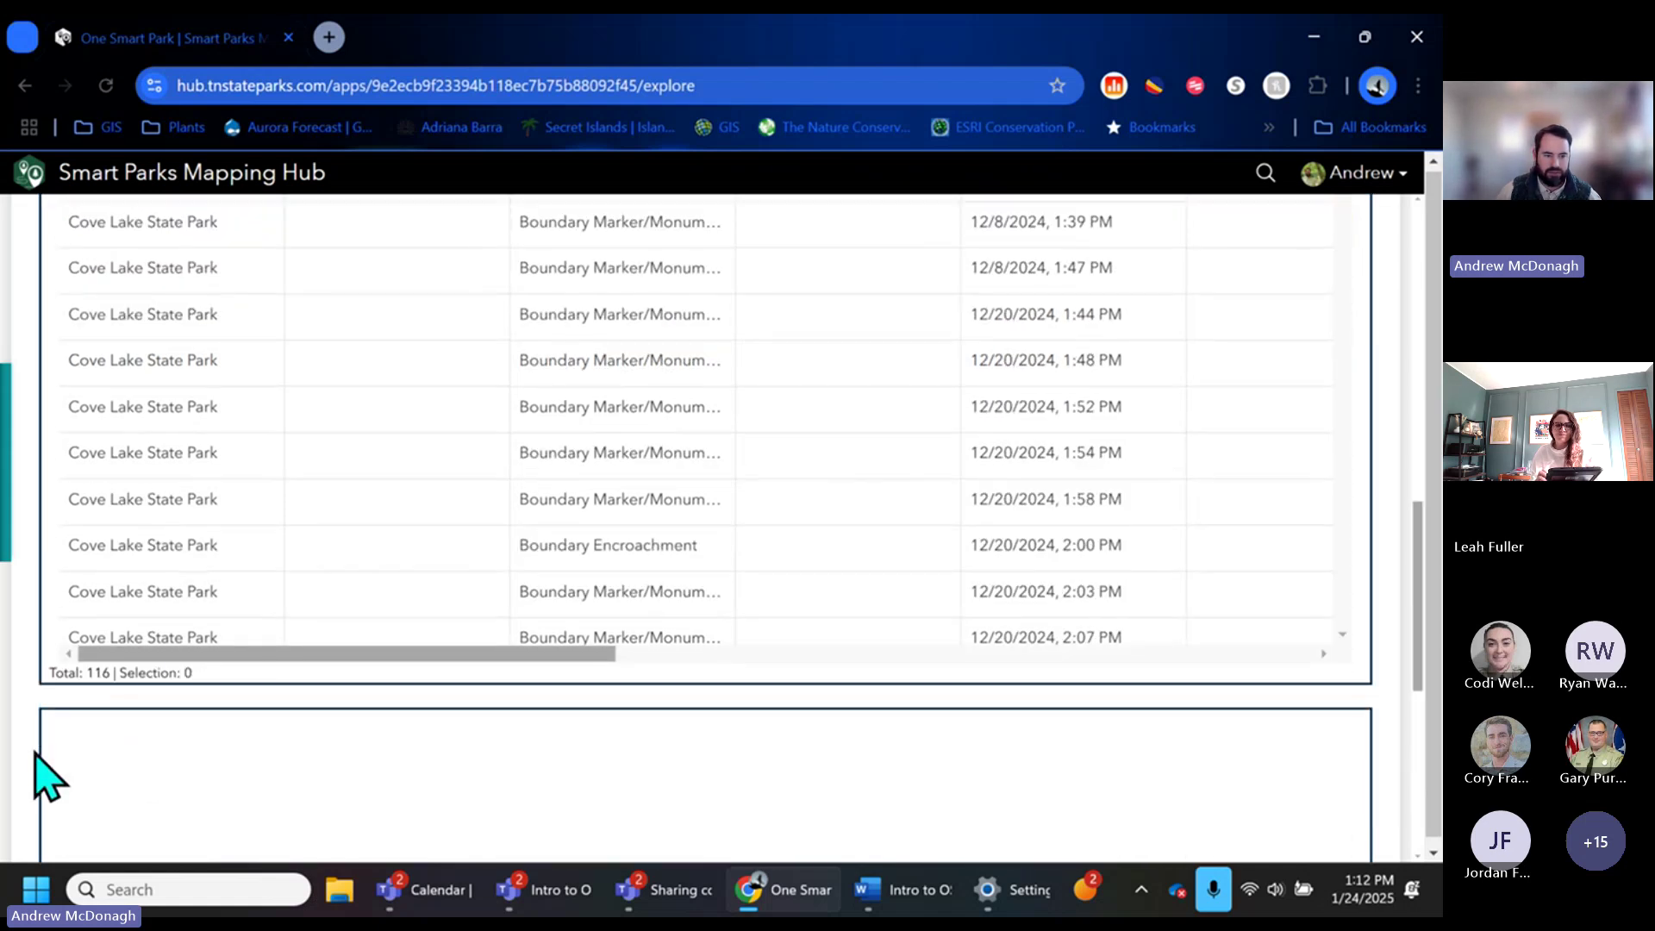
{"action": "mouse_move", "coordinate": [162, 662]}
{"action": "left_mouse_down"}
{"action": "mouse_move", "coordinate": [897, 675]}
{"action": "mouse_move", "coordinate": [127, 674]}
{"action": "left_mouse_up"}
{"action": "scroll", "coordinate": [25, 788], "scroll_direction": "up", "scroll_amount": 3}
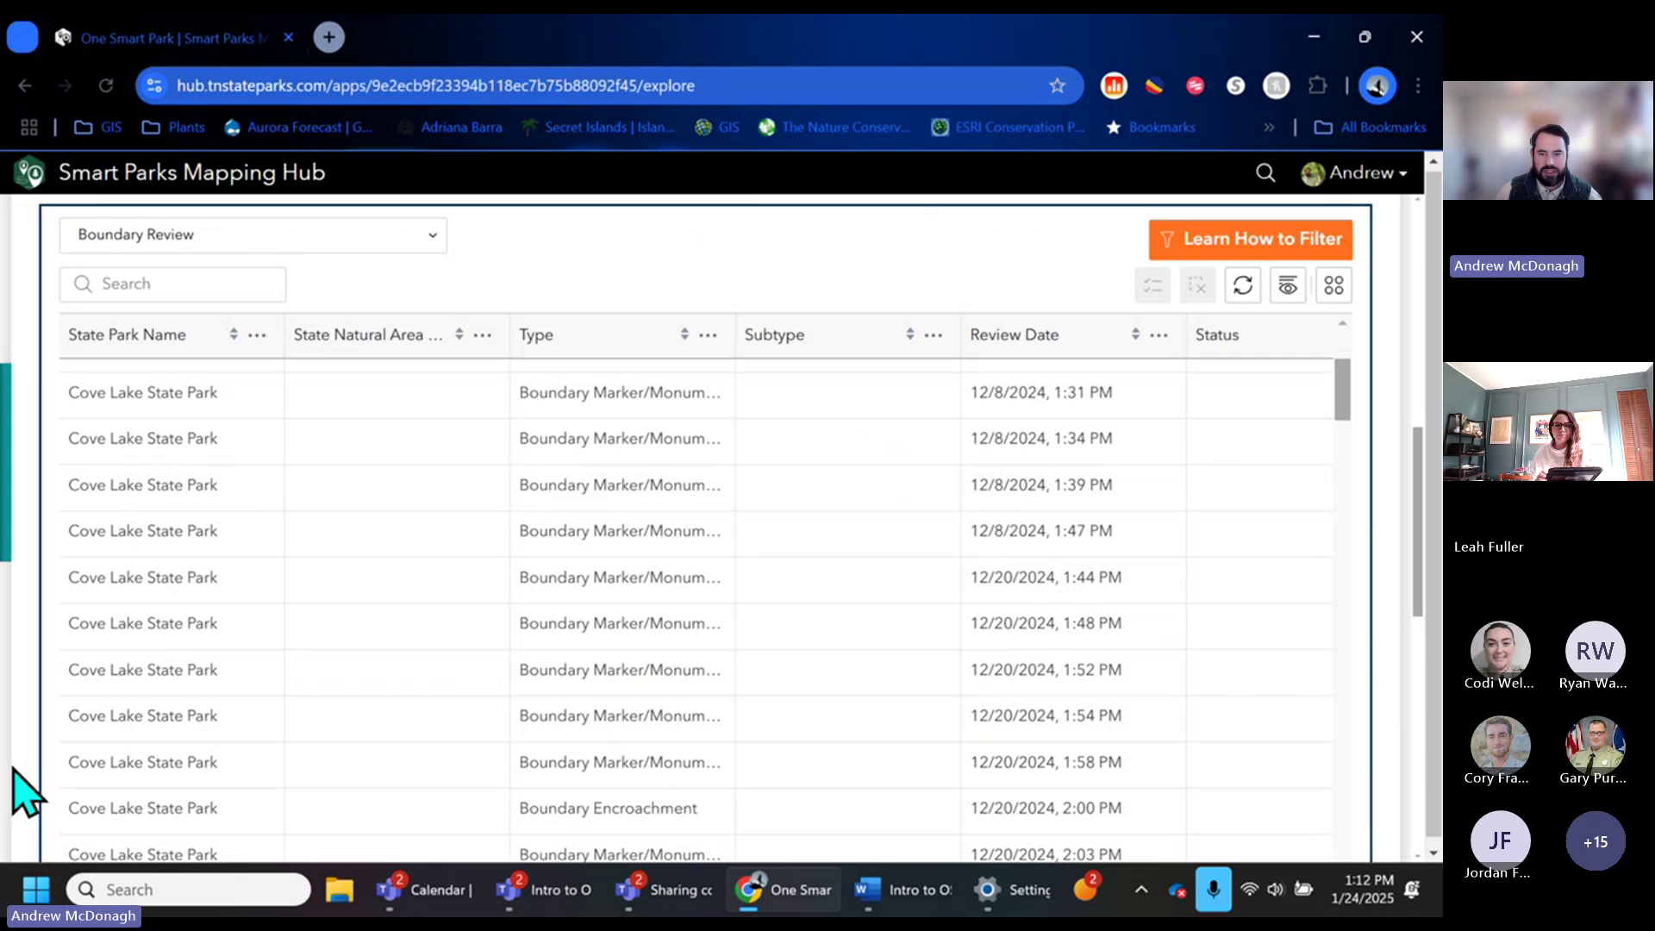
Return to the map and locate Cove Lake State Park near Caryville to view its filtered boundary review points.
{"action": "scroll", "coordinate": [1388, 440], "scroll_direction": "up", "scroll_amount": 5}
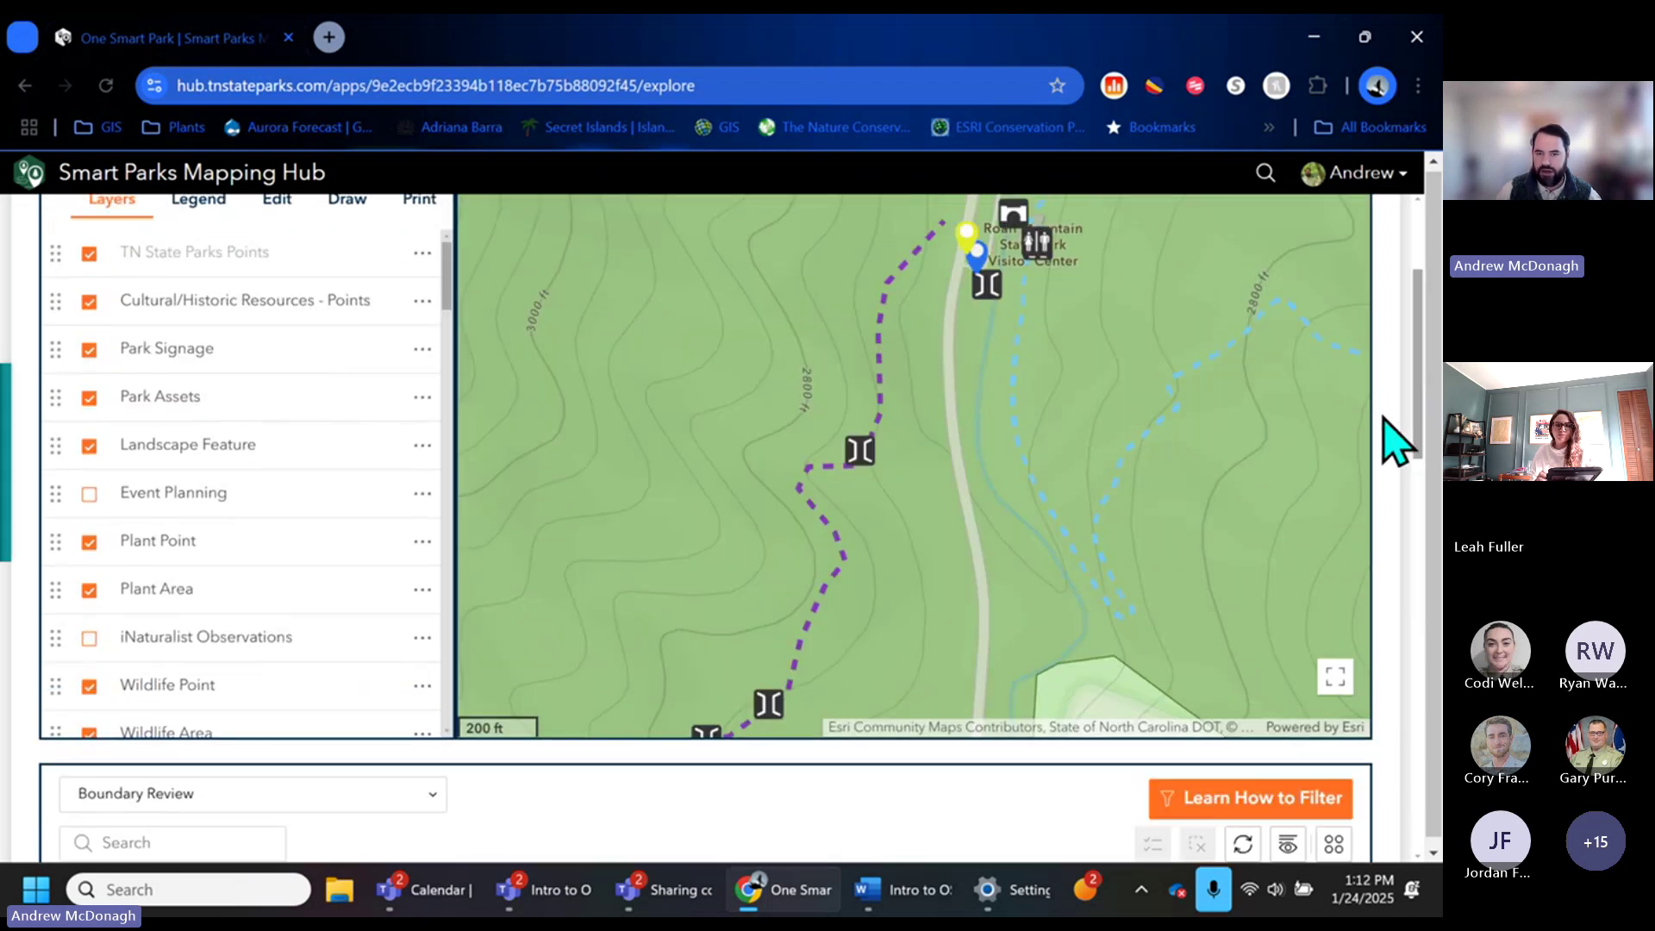
{"action": "scroll", "coordinate": [799, 628], "scroll_direction": "down", "scroll_amount": 4}
{"action": "scroll", "coordinate": [952, 647], "scroll_direction": "down", "scroll_amount": 3}
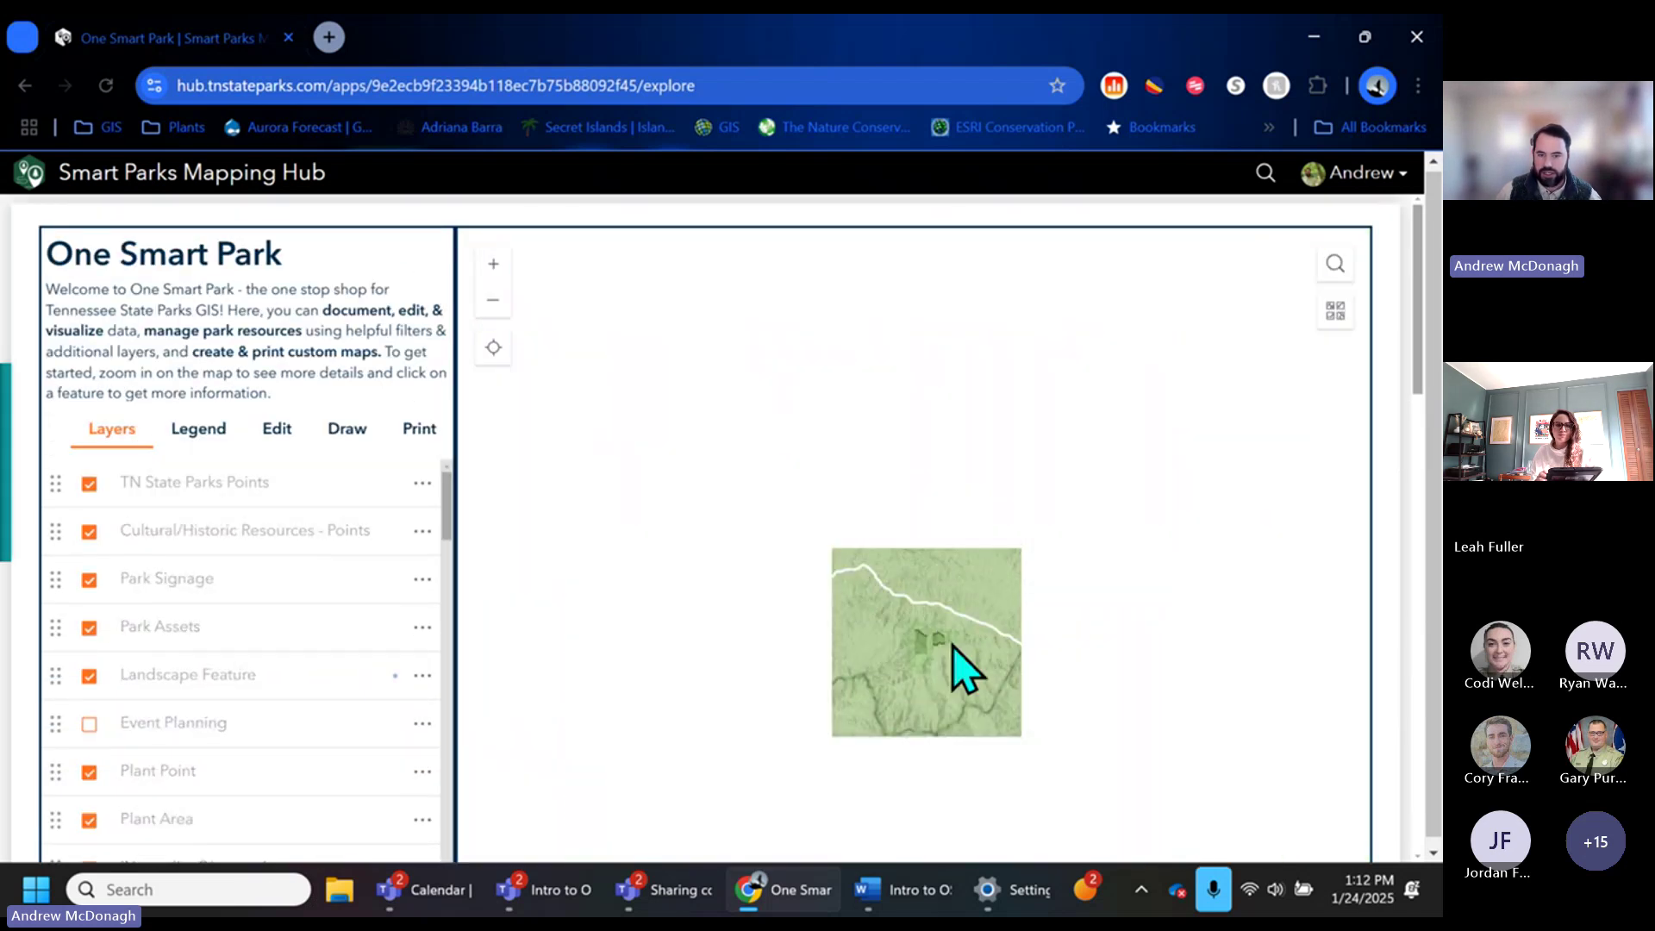
{"action": "left_click_drag", "start_coordinate": [687, 472], "coordinate": [1279, 569]}
{"action": "scroll", "coordinate": [1093, 662], "scroll_direction": "down", "scroll_amount": 3}
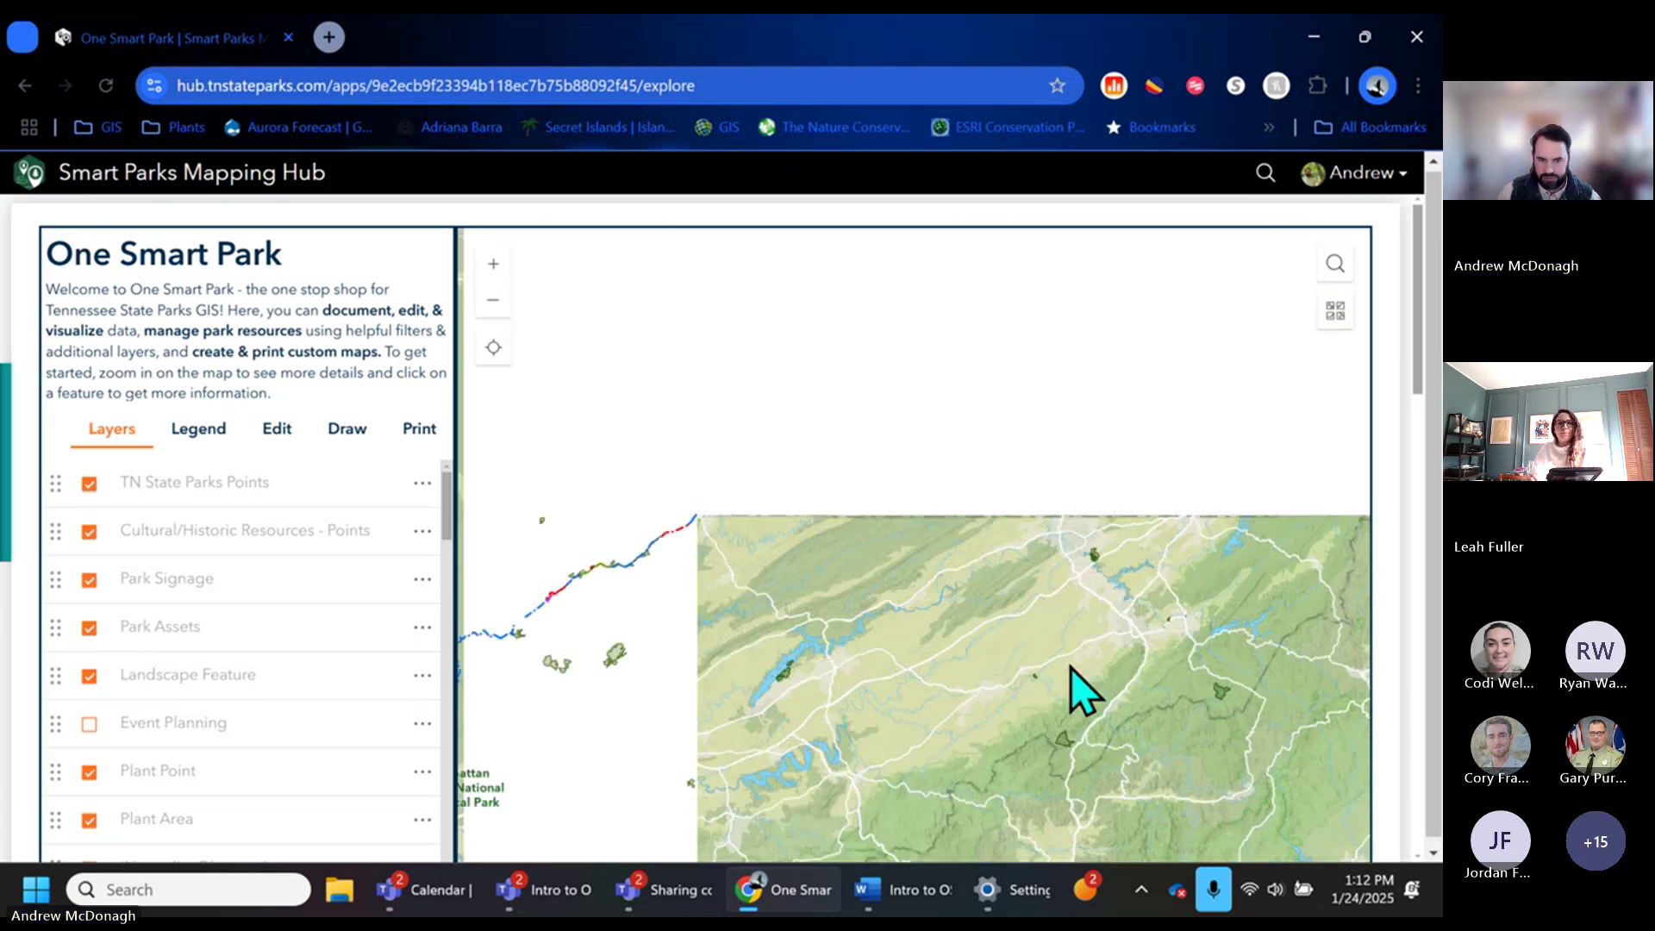
{"action": "scroll", "coordinate": [509, 657], "scroll_direction": "up", "scroll_amount": 7}
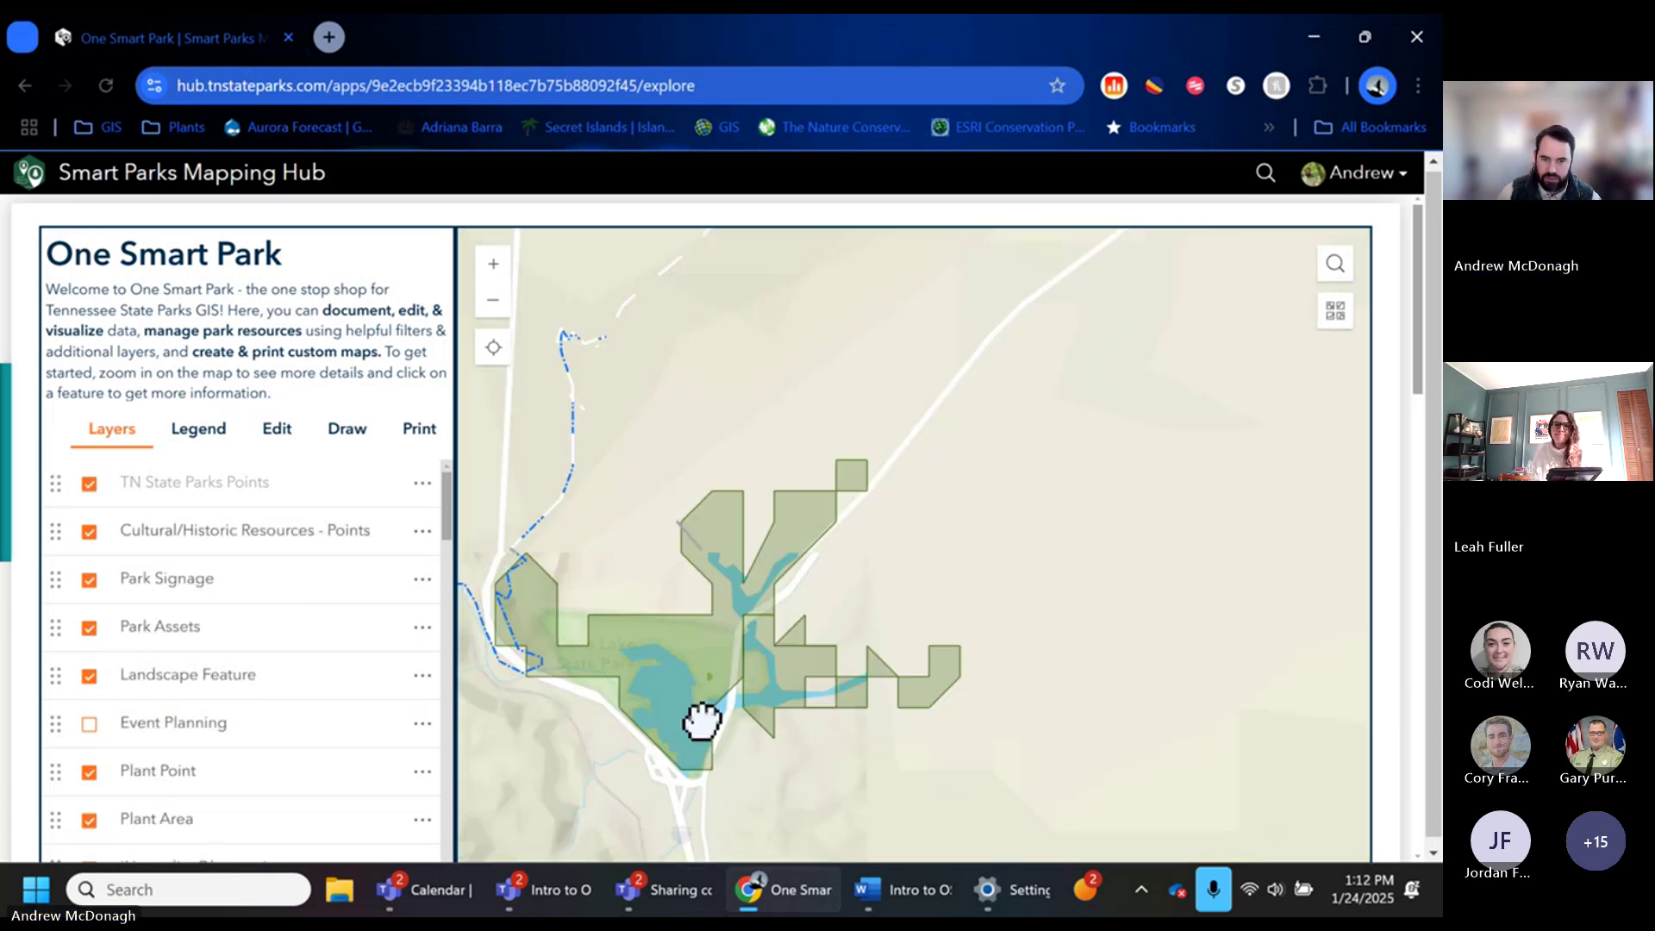
{"action": "left_click_drag", "start_coordinate": [802, 689], "coordinate": [937, 633]}
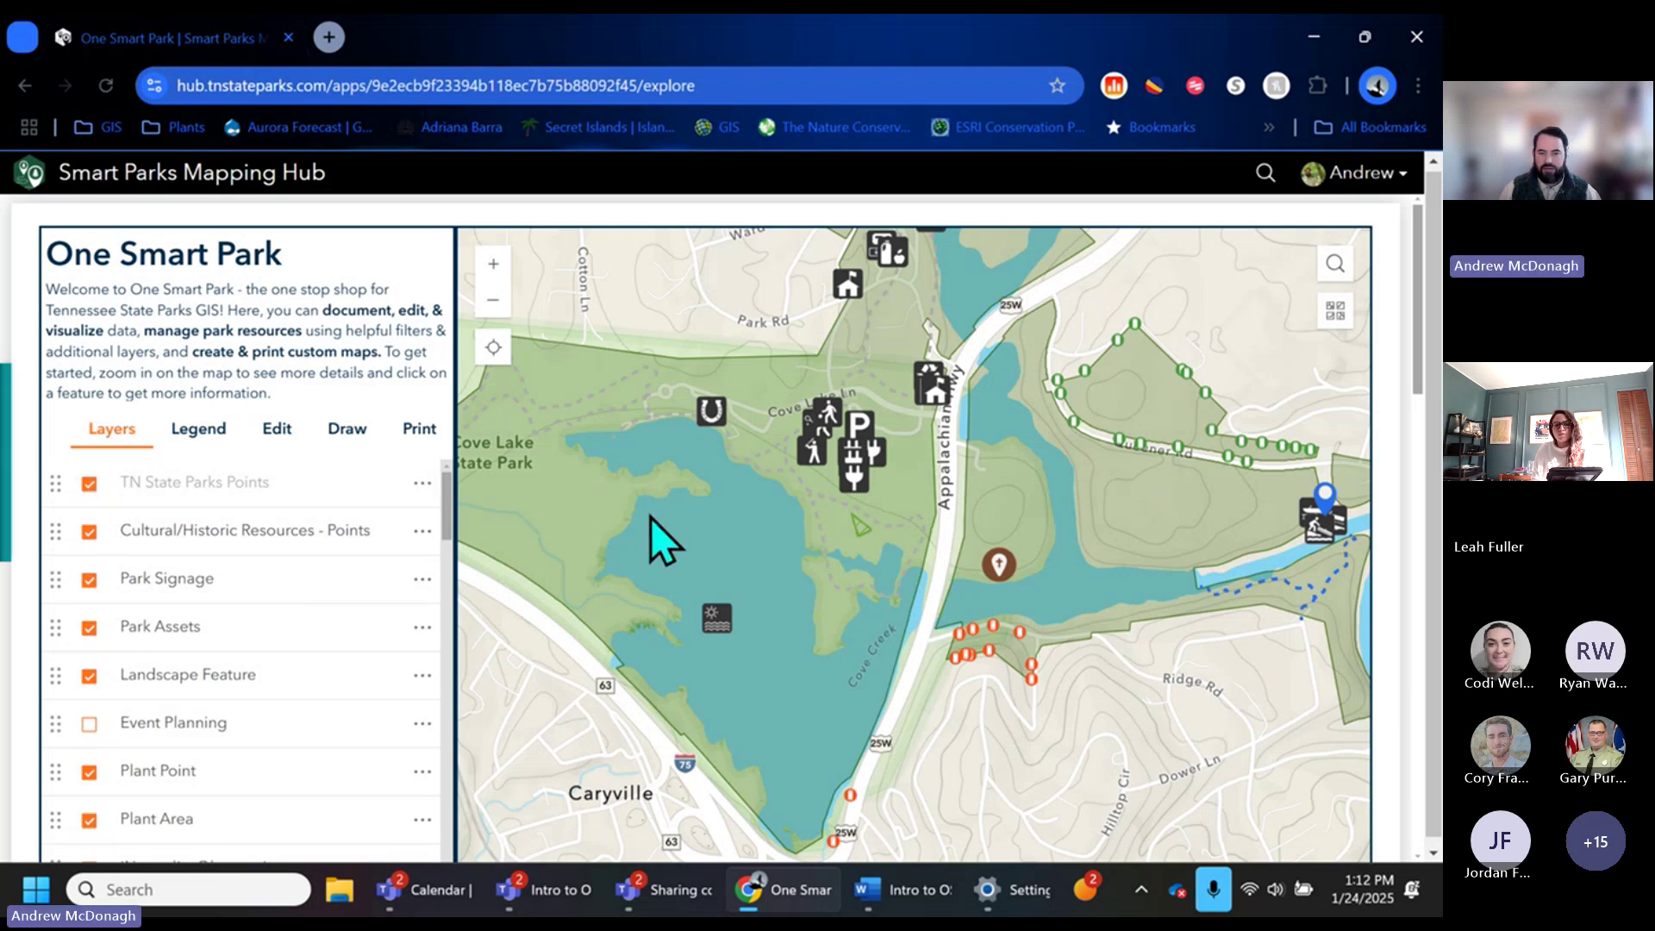
Turn off the Cove Lake State Park filter on the Boundary Review table and close the filter settings.
{"action": "left_click_drag", "start_coordinate": [1424, 388], "coordinate": [1423, 546]}
{"action": "left_click", "coordinate": [1334, 435]}
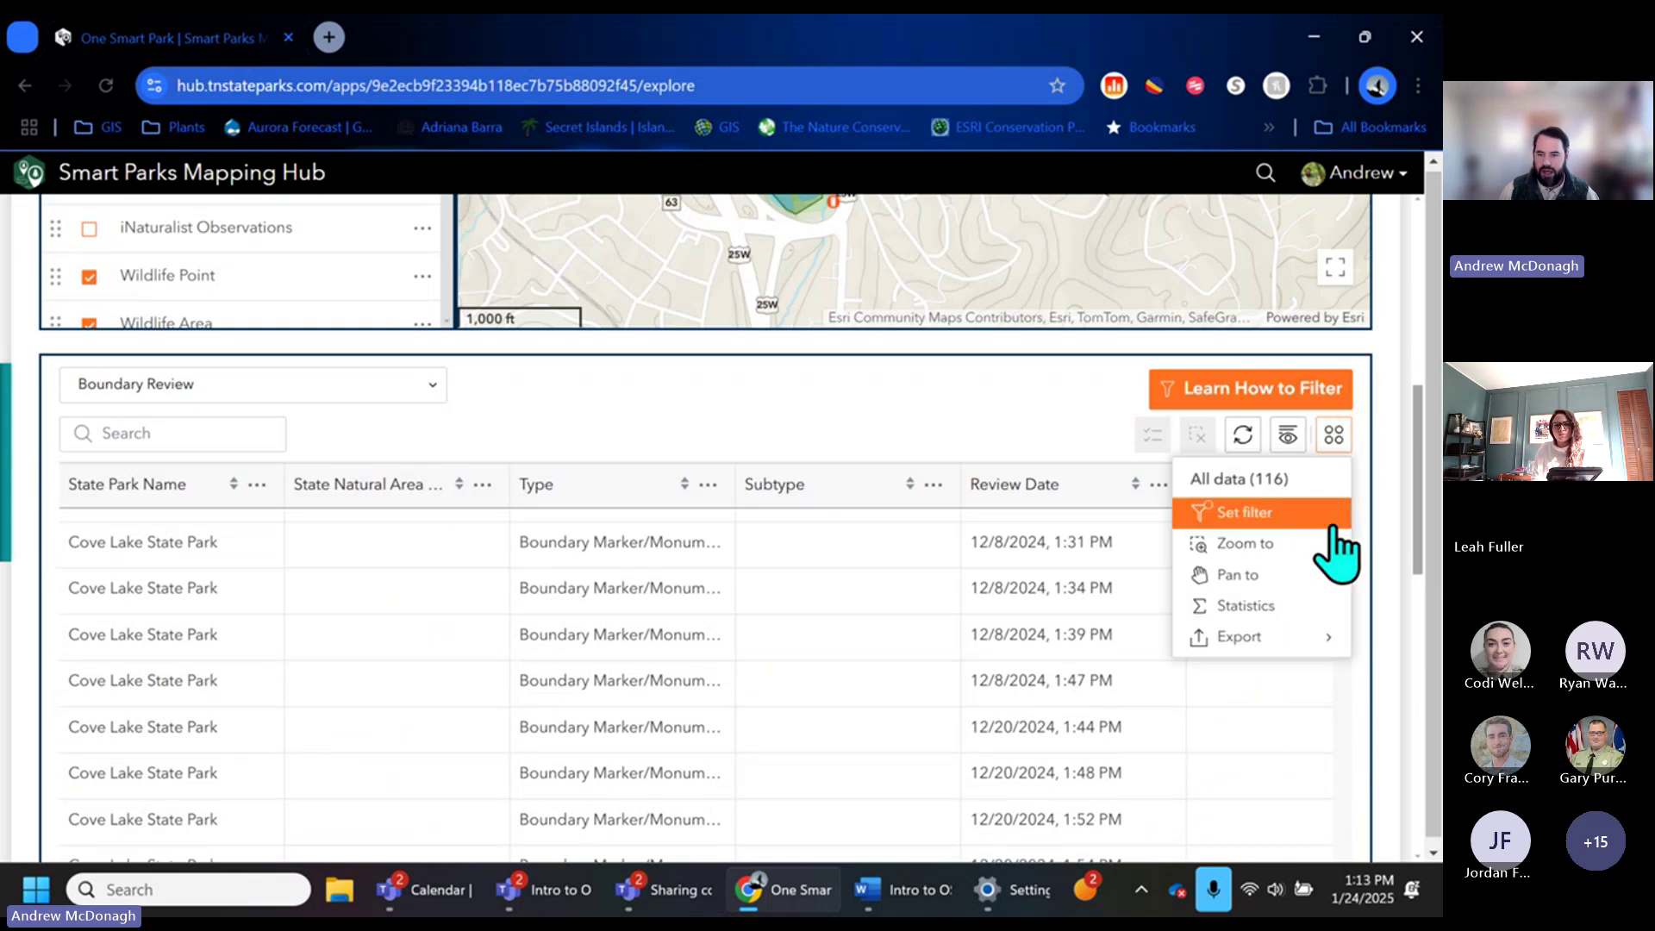
{"action": "left_click", "coordinate": [1291, 517]}
{"action": "left_click", "coordinate": [1382, 473]}
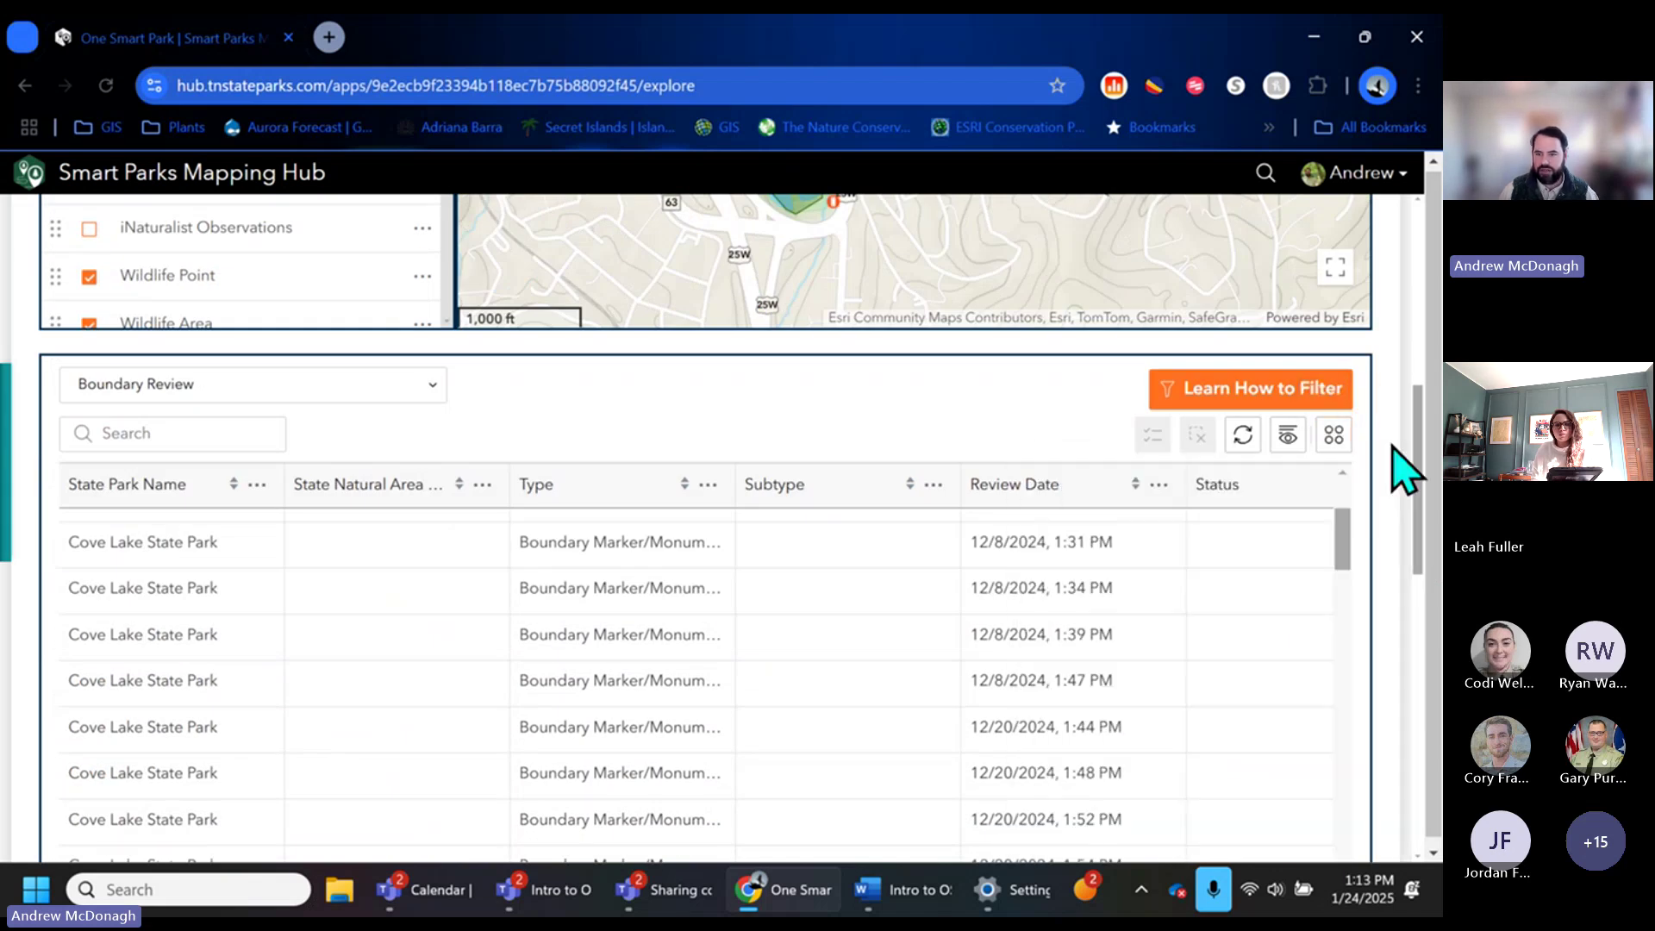
{"action": "left_click", "coordinate": [1334, 436]}
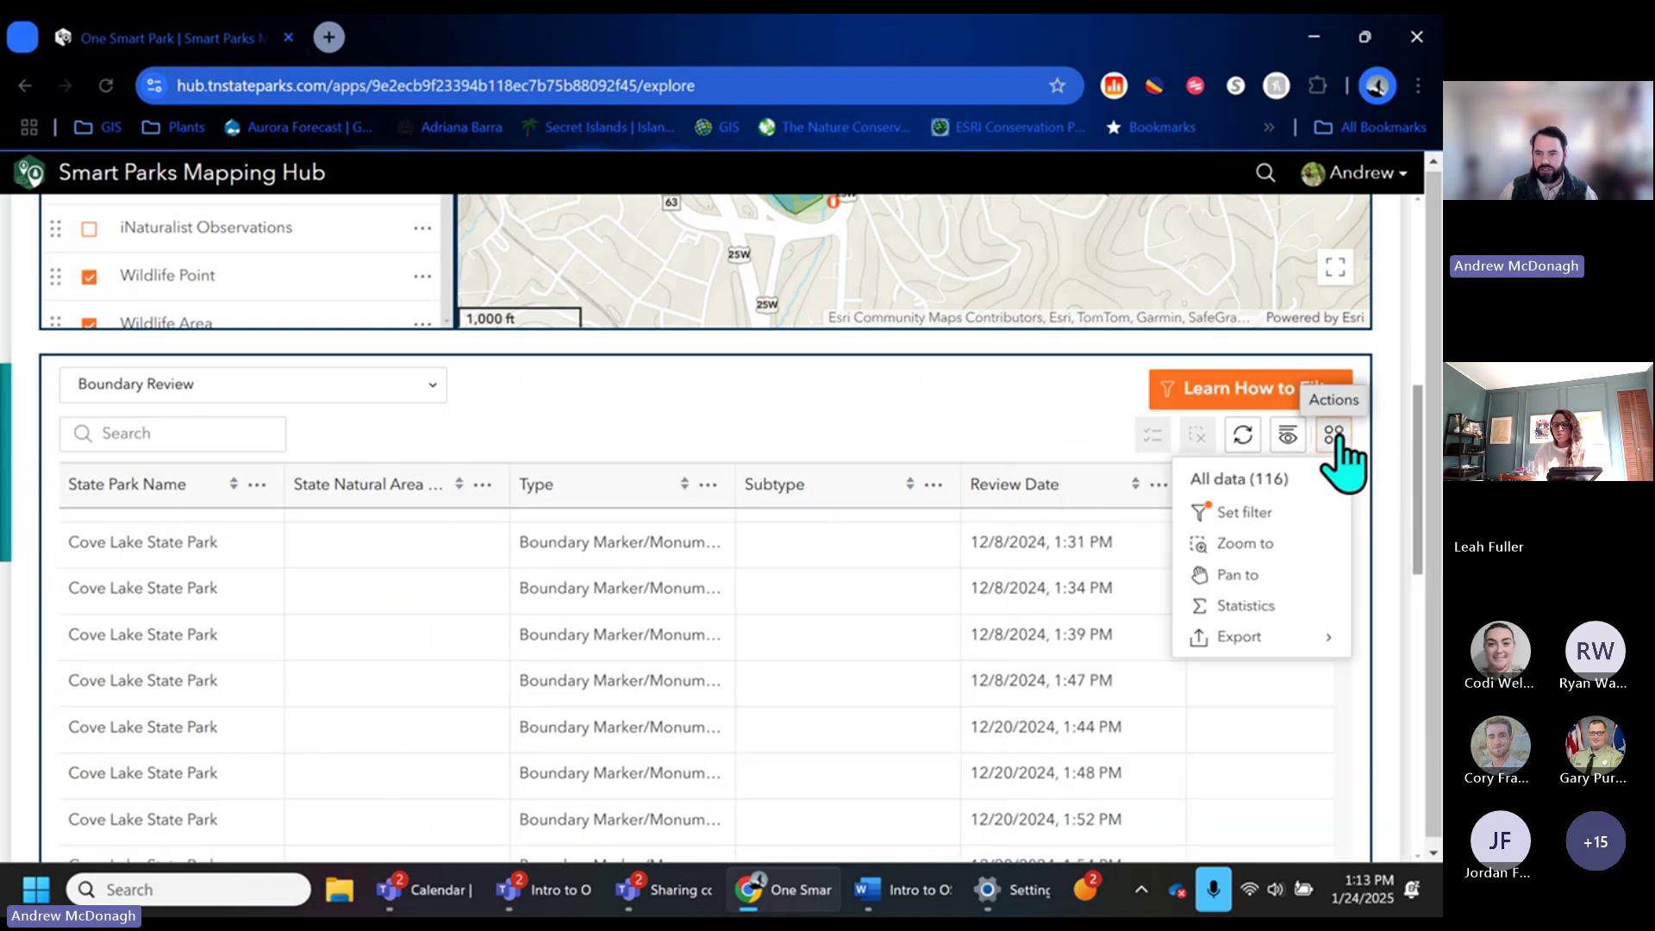
{"action": "left_click", "coordinate": [1229, 513]}
{"action": "left_click", "coordinate": [1377, 524]}
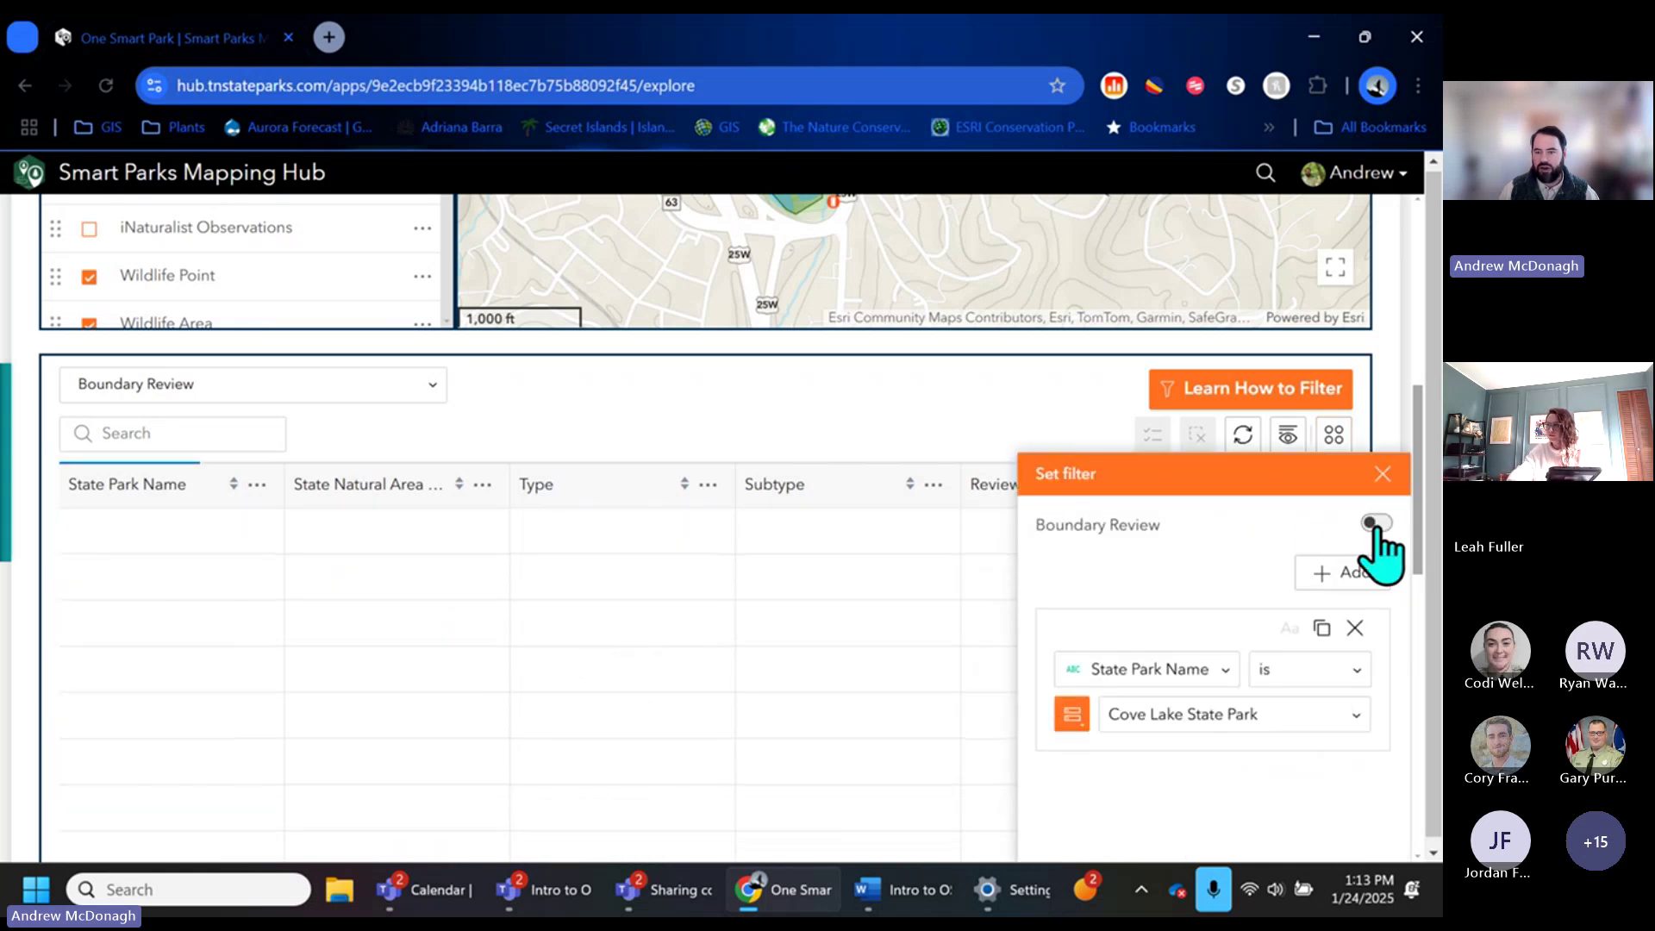
{"action": "left_click", "coordinate": [1382, 474]}
Open the One Smart Park filtering how-to guide, skim its first steps, and return to the Smart Parks Mapping Hub.
{"action": "left_click", "coordinate": [1299, 395]}
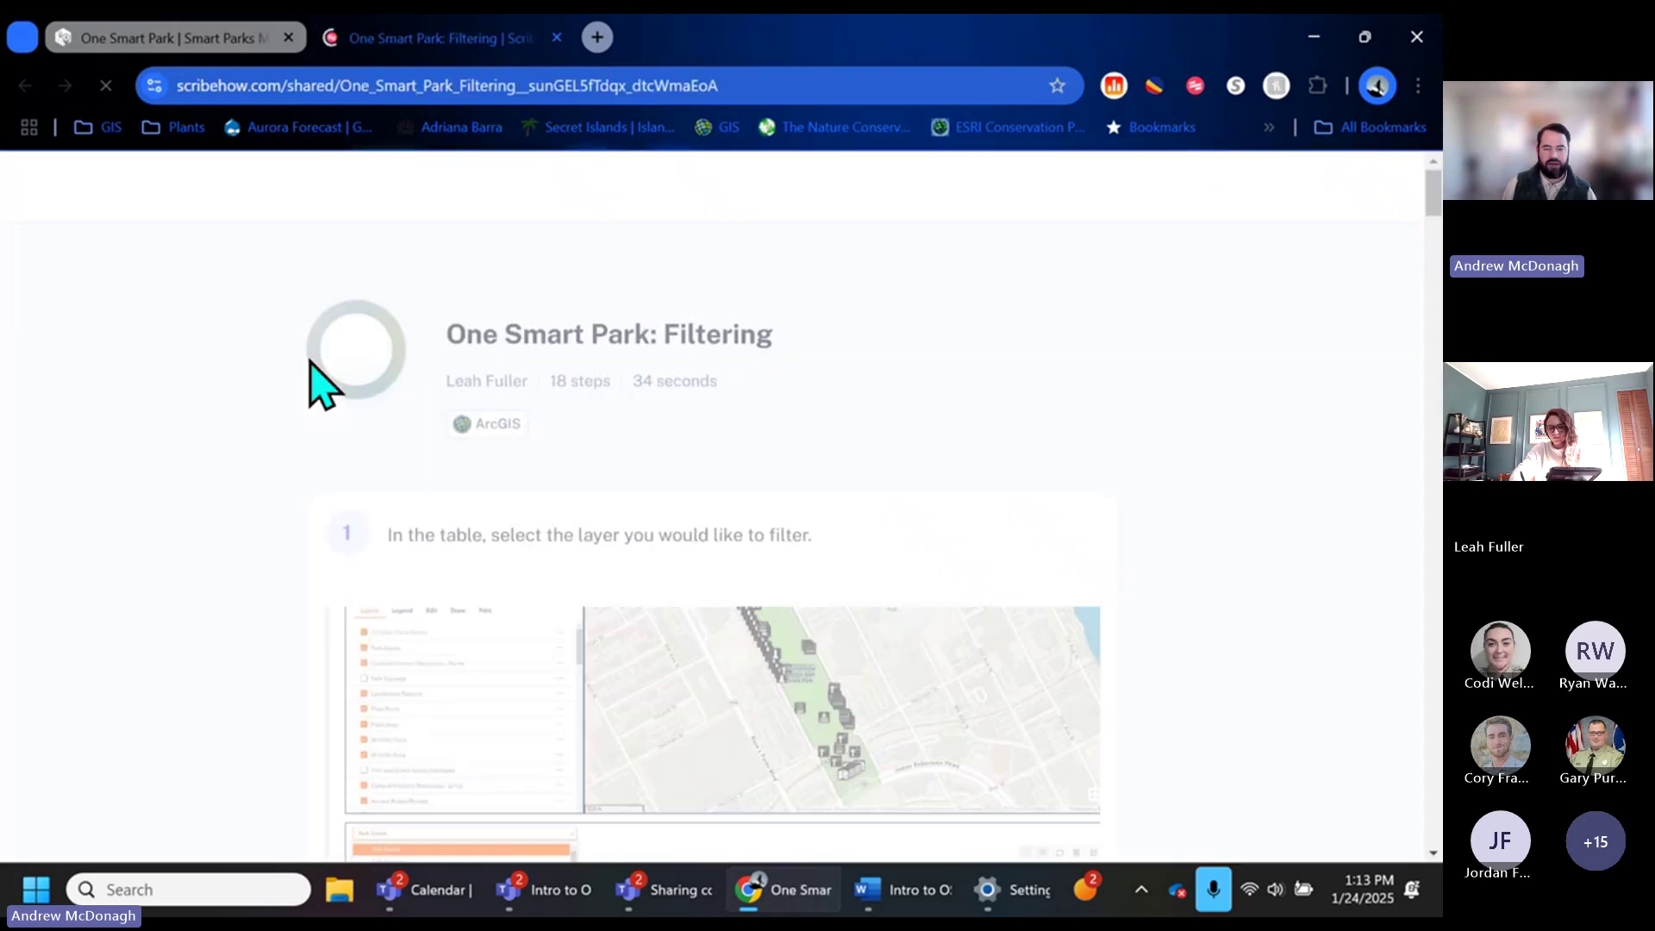
{"action": "scroll", "coordinate": [526, 593], "scroll_direction": "down", "scroll_amount": 10}
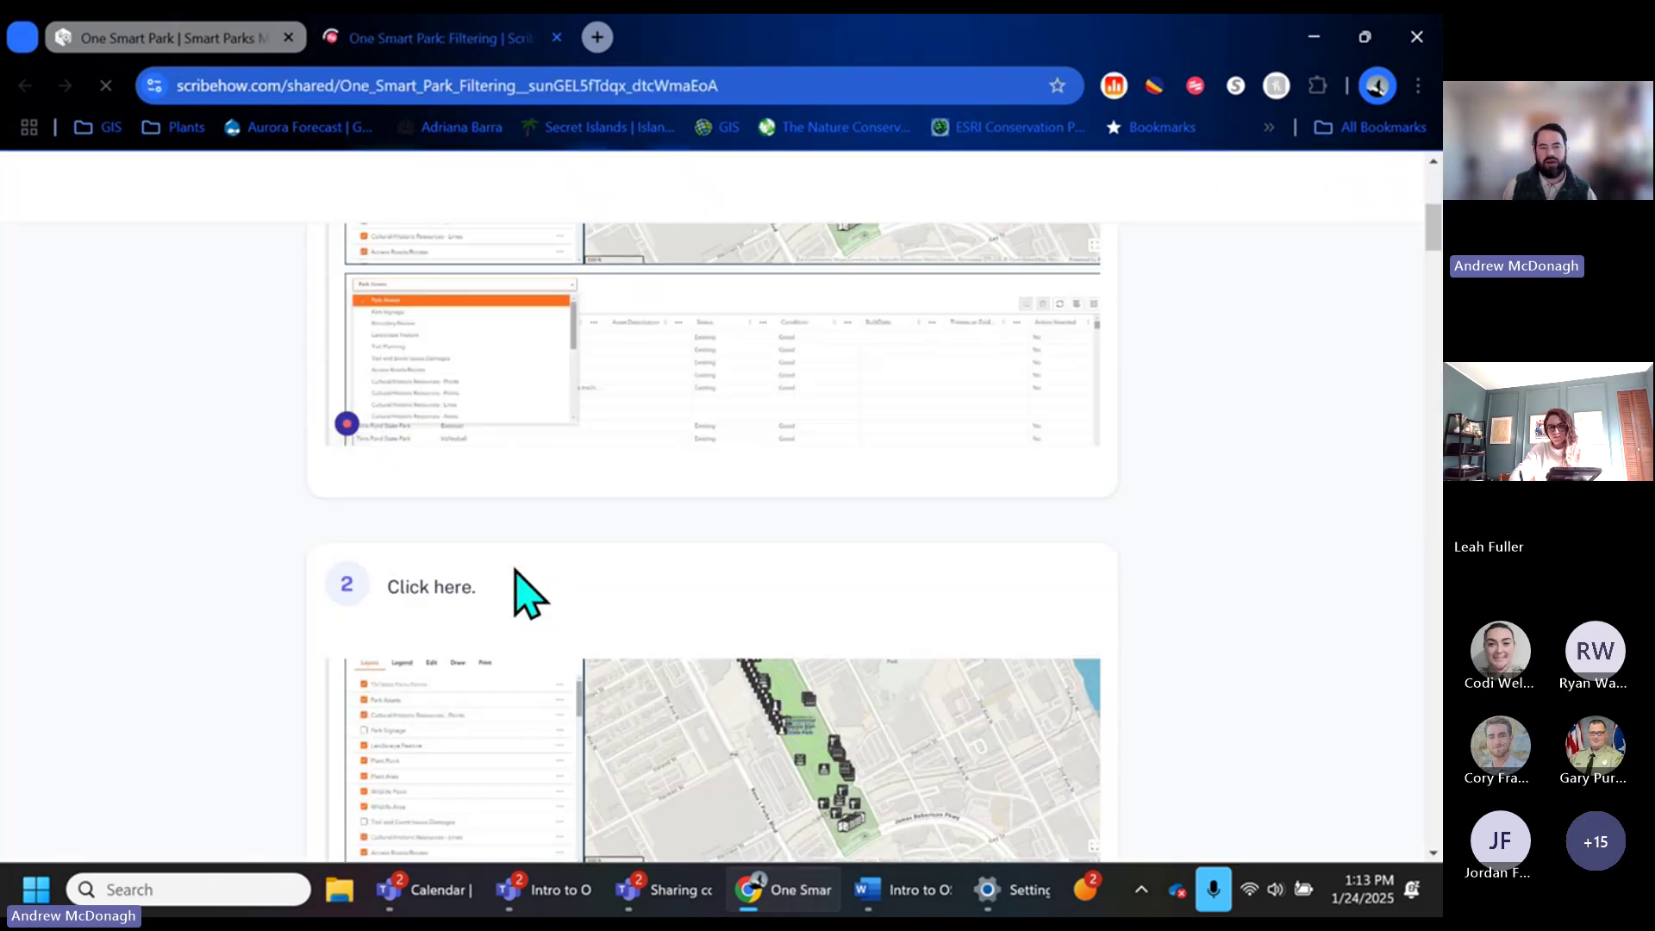
{"action": "scroll", "coordinate": [515, 571], "scroll_direction": "down", "scroll_amount": 10}
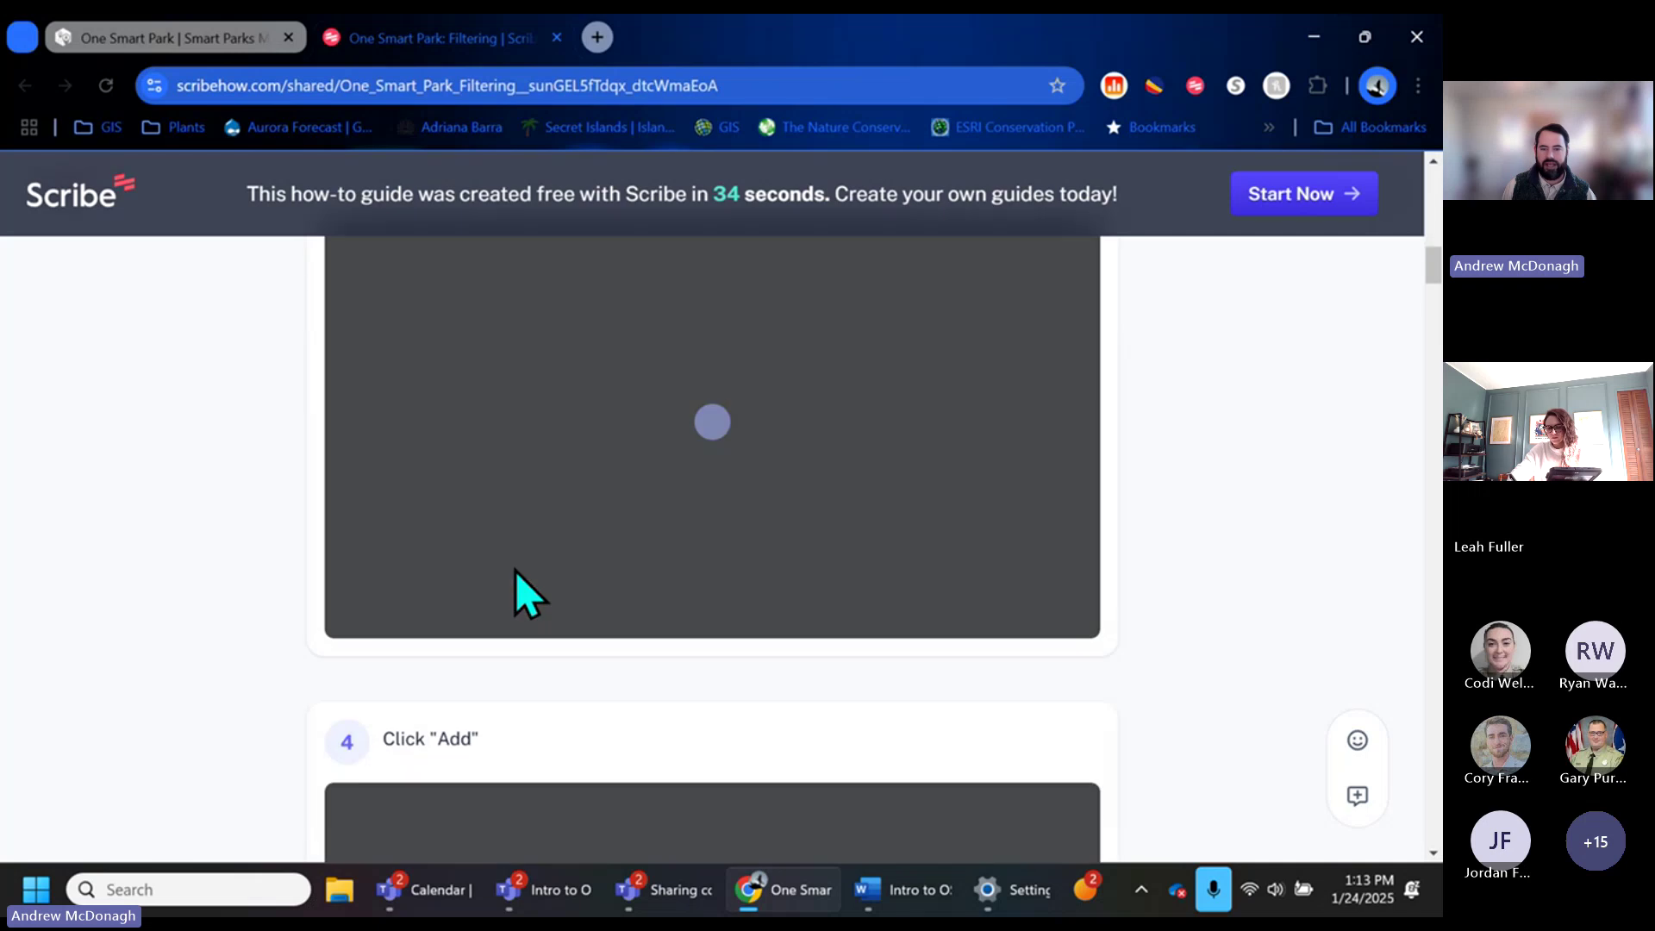
{"action": "scroll", "coordinate": [516, 570], "scroll_direction": "down", "scroll_amount": 8}
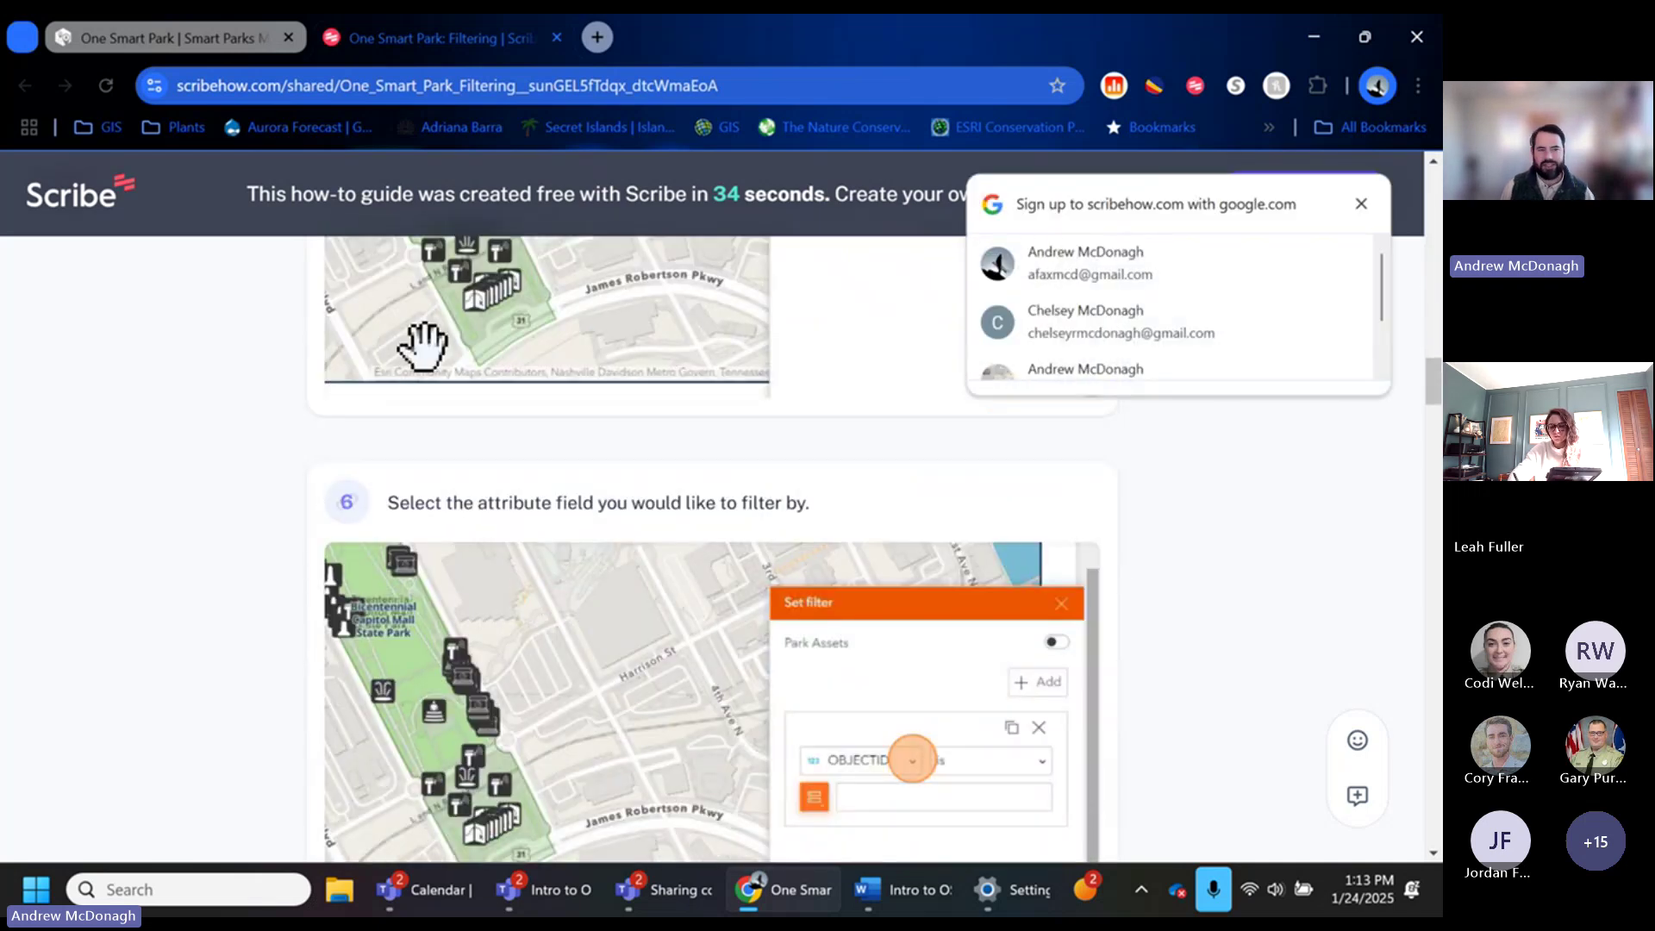
{"action": "left_click", "coordinate": [190, 38]}
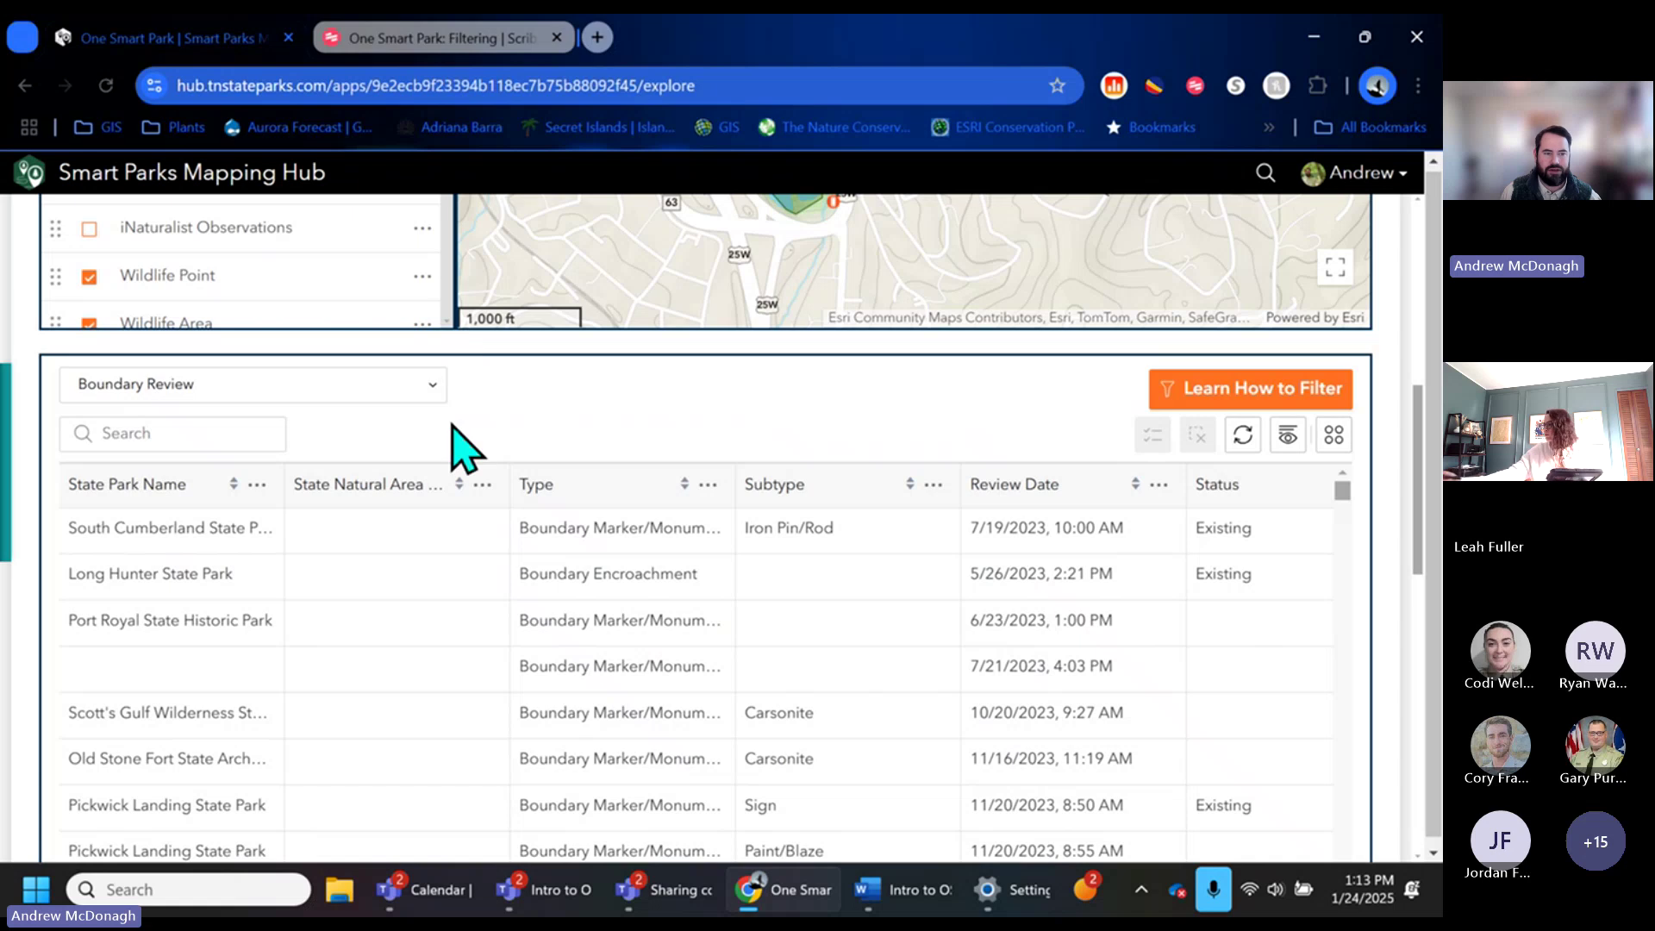
Navigate the map southwest from Caryville to Frozen Head State Park and view its trails and park assets up close.
{"action": "scroll", "coordinate": [39, 491], "scroll_direction": "up", "scroll_amount": 6}
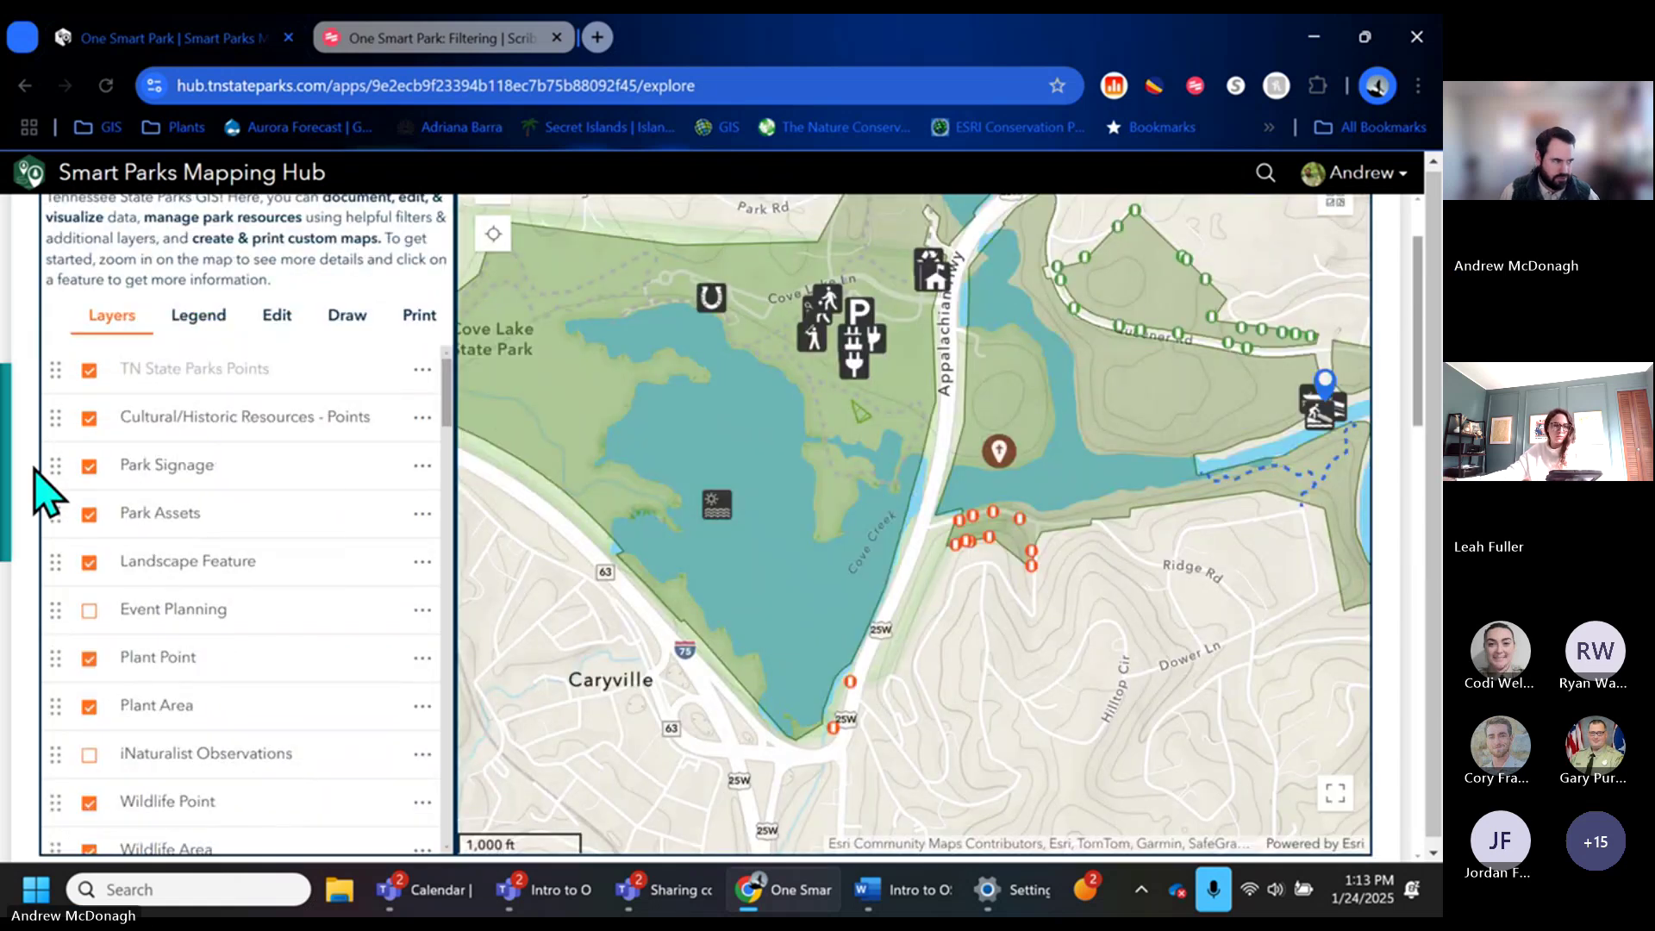
{"action": "scroll", "coordinate": [947, 496], "scroll_direction": "down", "scroll_amount": 5}
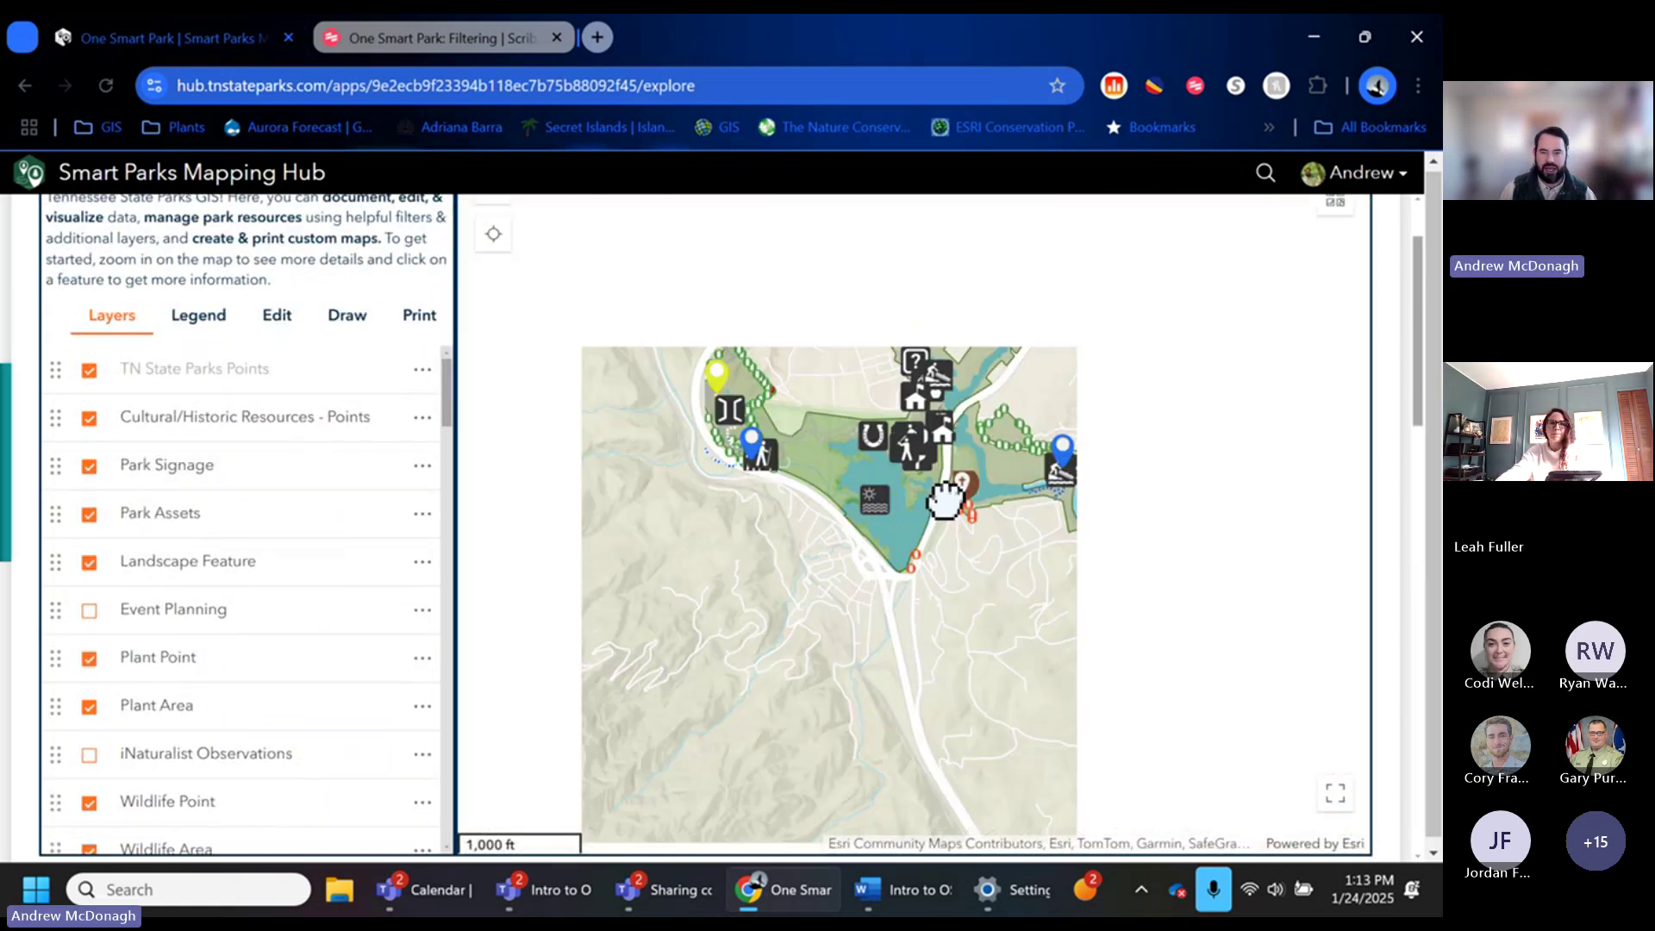
{"action": "scroll", "coordinate": [990, 524], "scroll_direction": "down", "scroll_amount": 2}
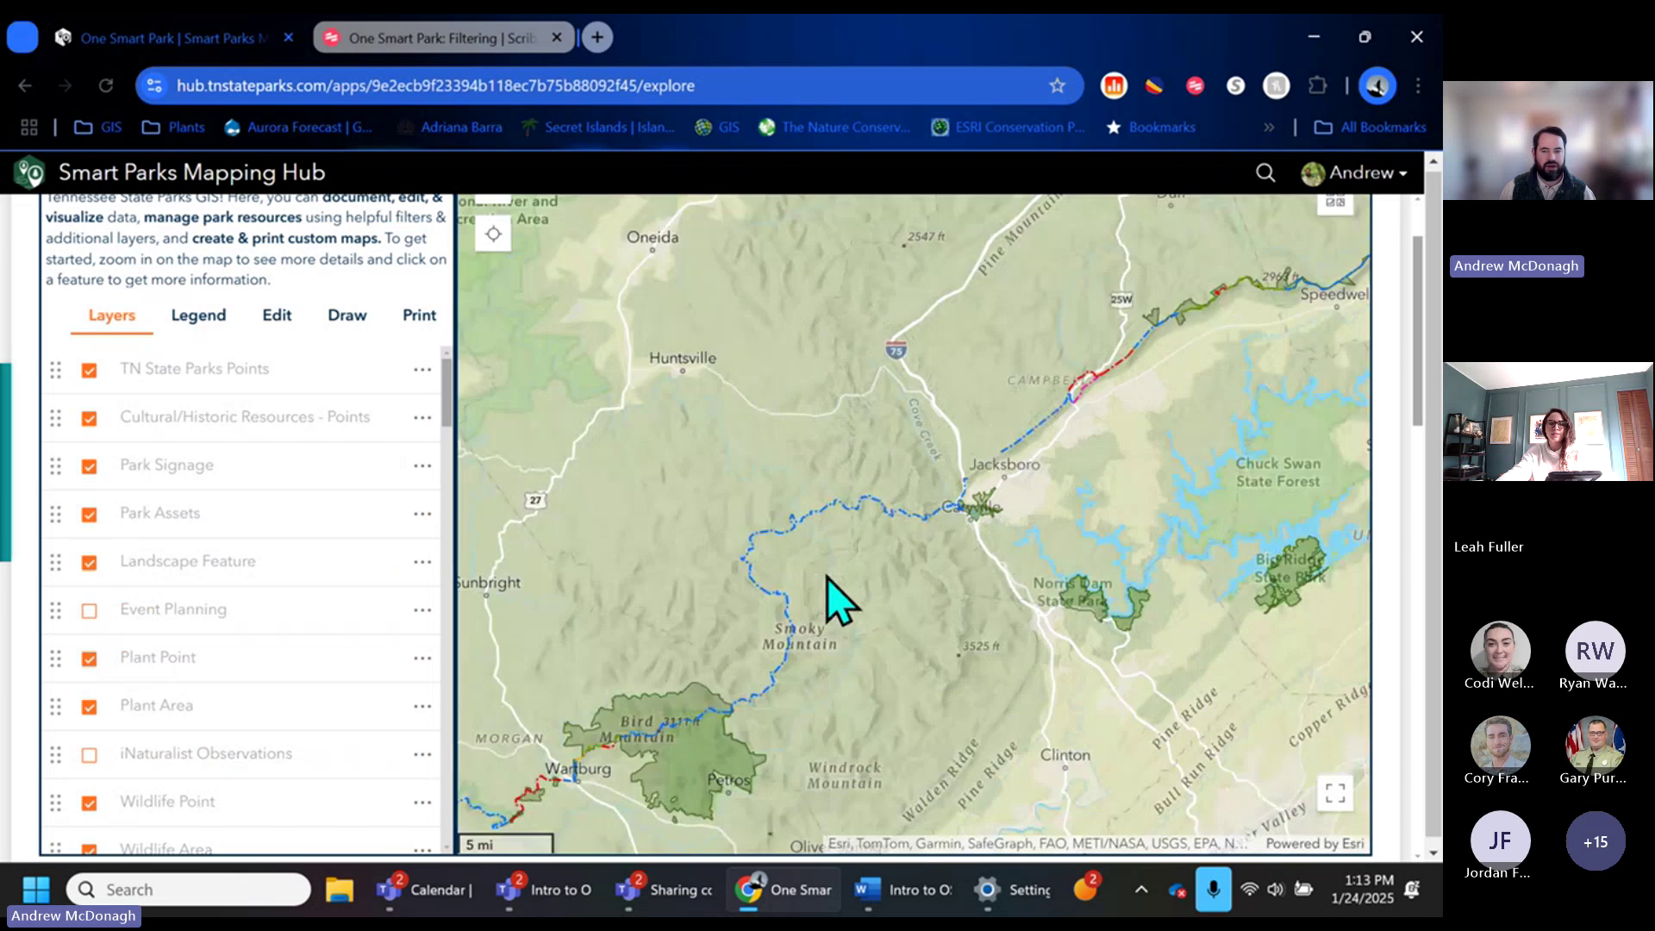
{"action": "left_click_drag", "start_coordinate": [842, 598], "coordinate": [1211, 276]}
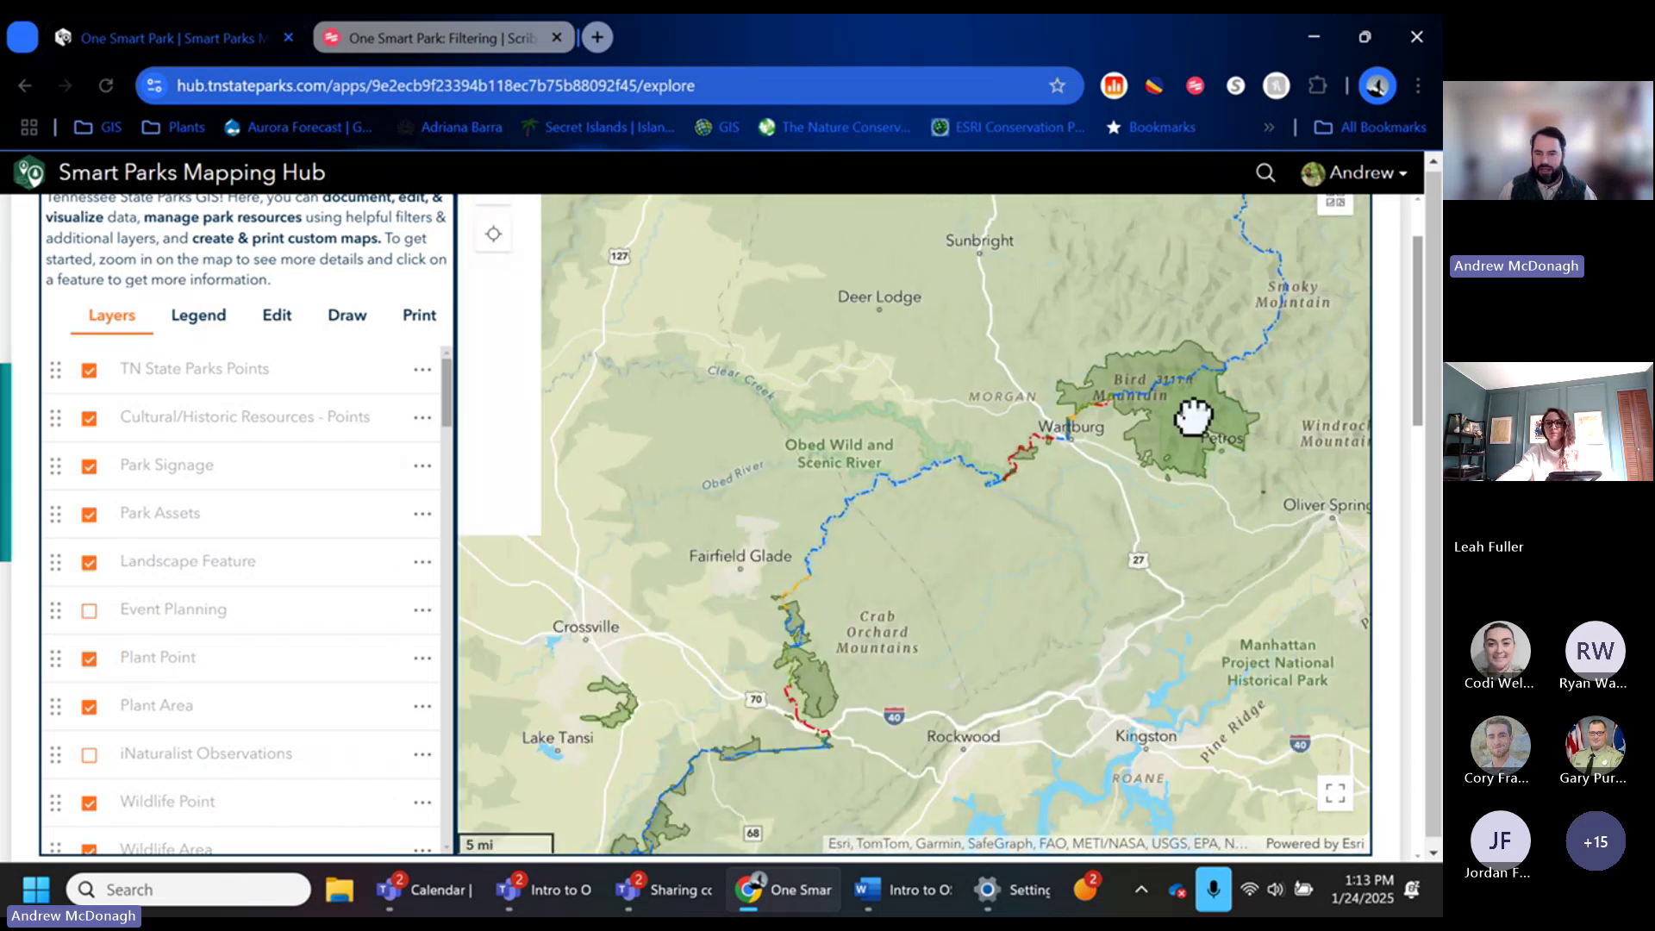
{"action": "left_click_drag", "start_coordinate": [1194, 418], "coordinate": [1069, 500]}
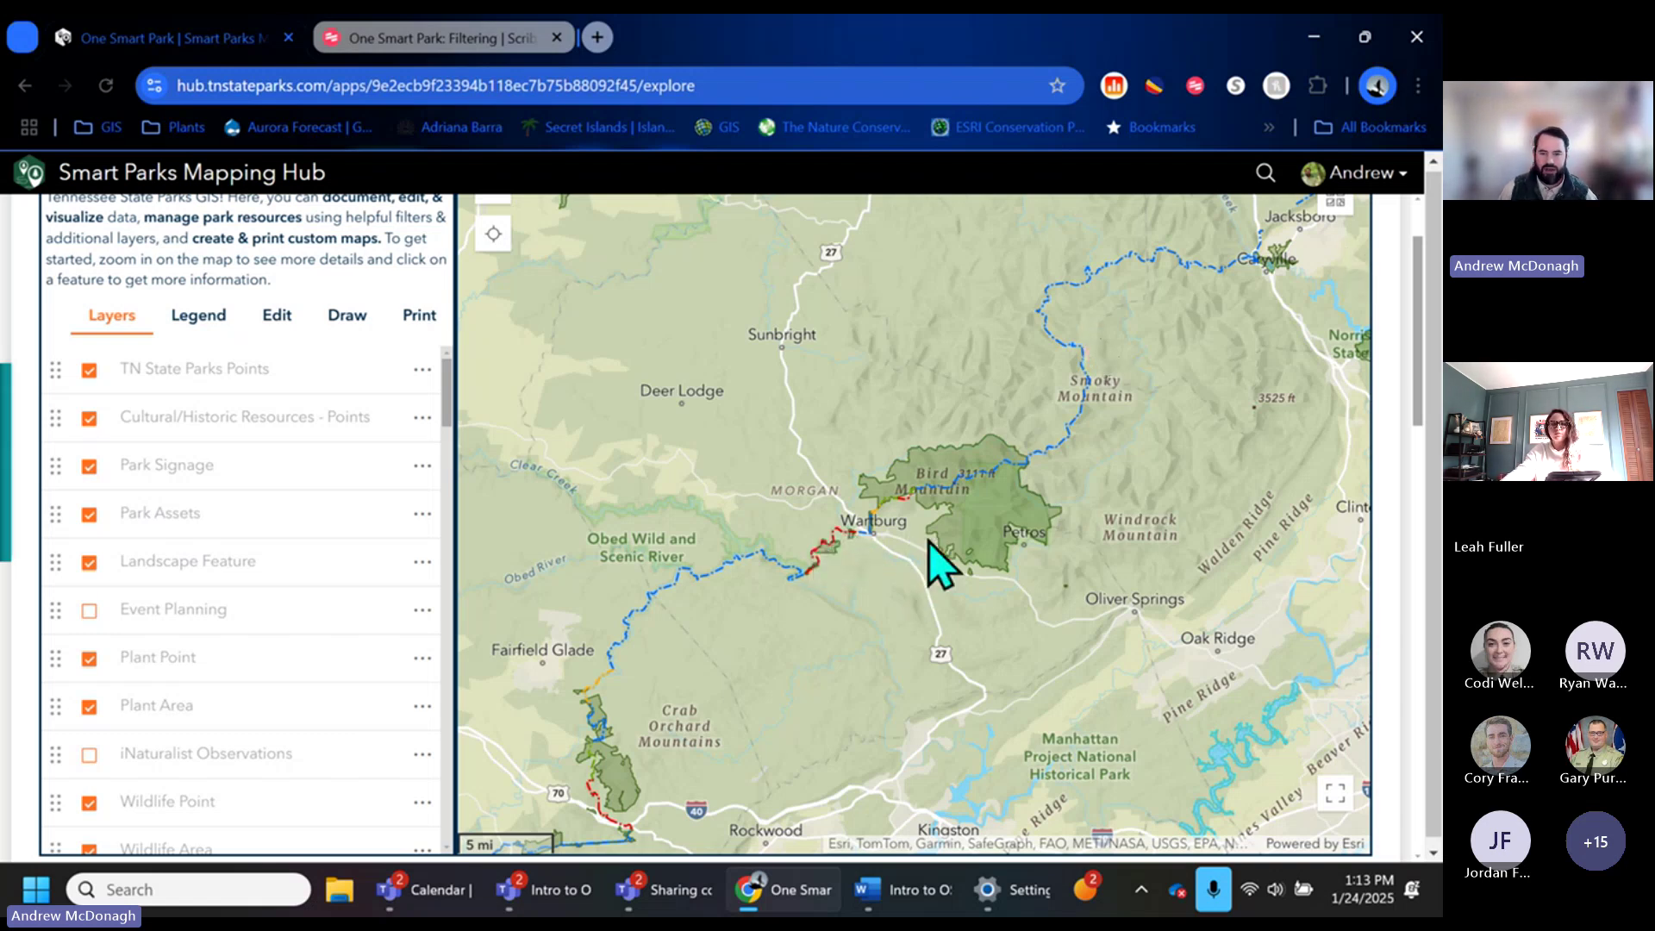
{"action": "scroll", "coordinate": [949, 485], "scroll_direction": "up", "scroll_amount": 2}
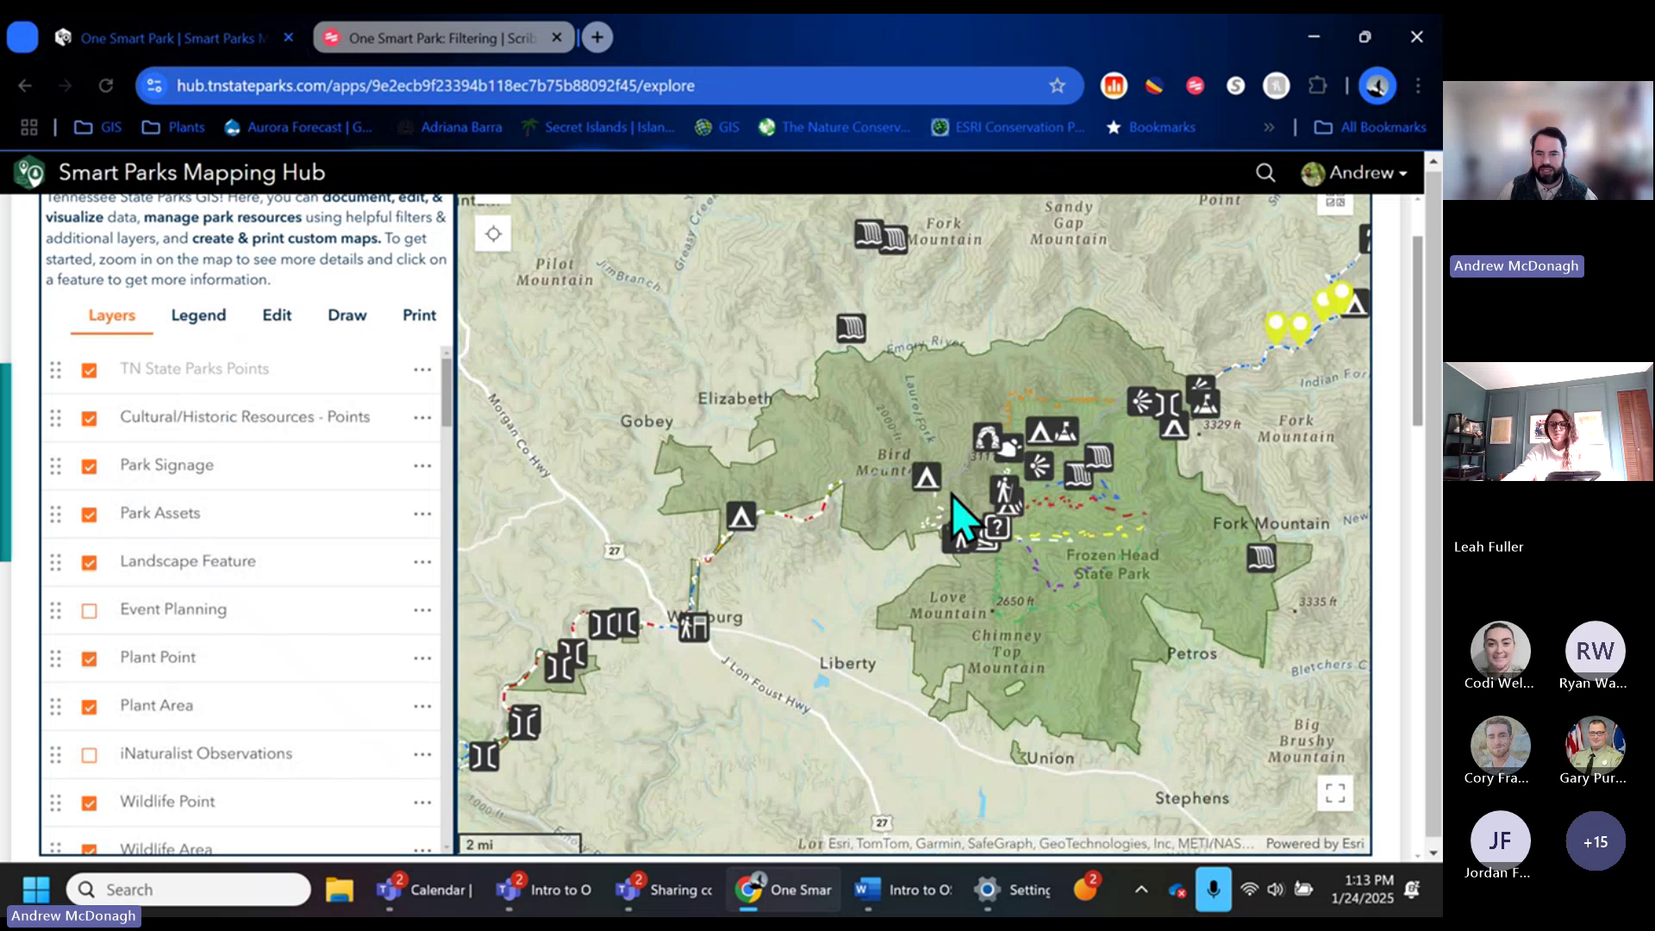
{"action": "scroll", "coordinate": [951, 494], "scroll_direction": "up", "scroll_amount": 2}
{"action": "left_click_drag", "start_coordinate": [1201, 636], "coordinate": [1041, 601]}
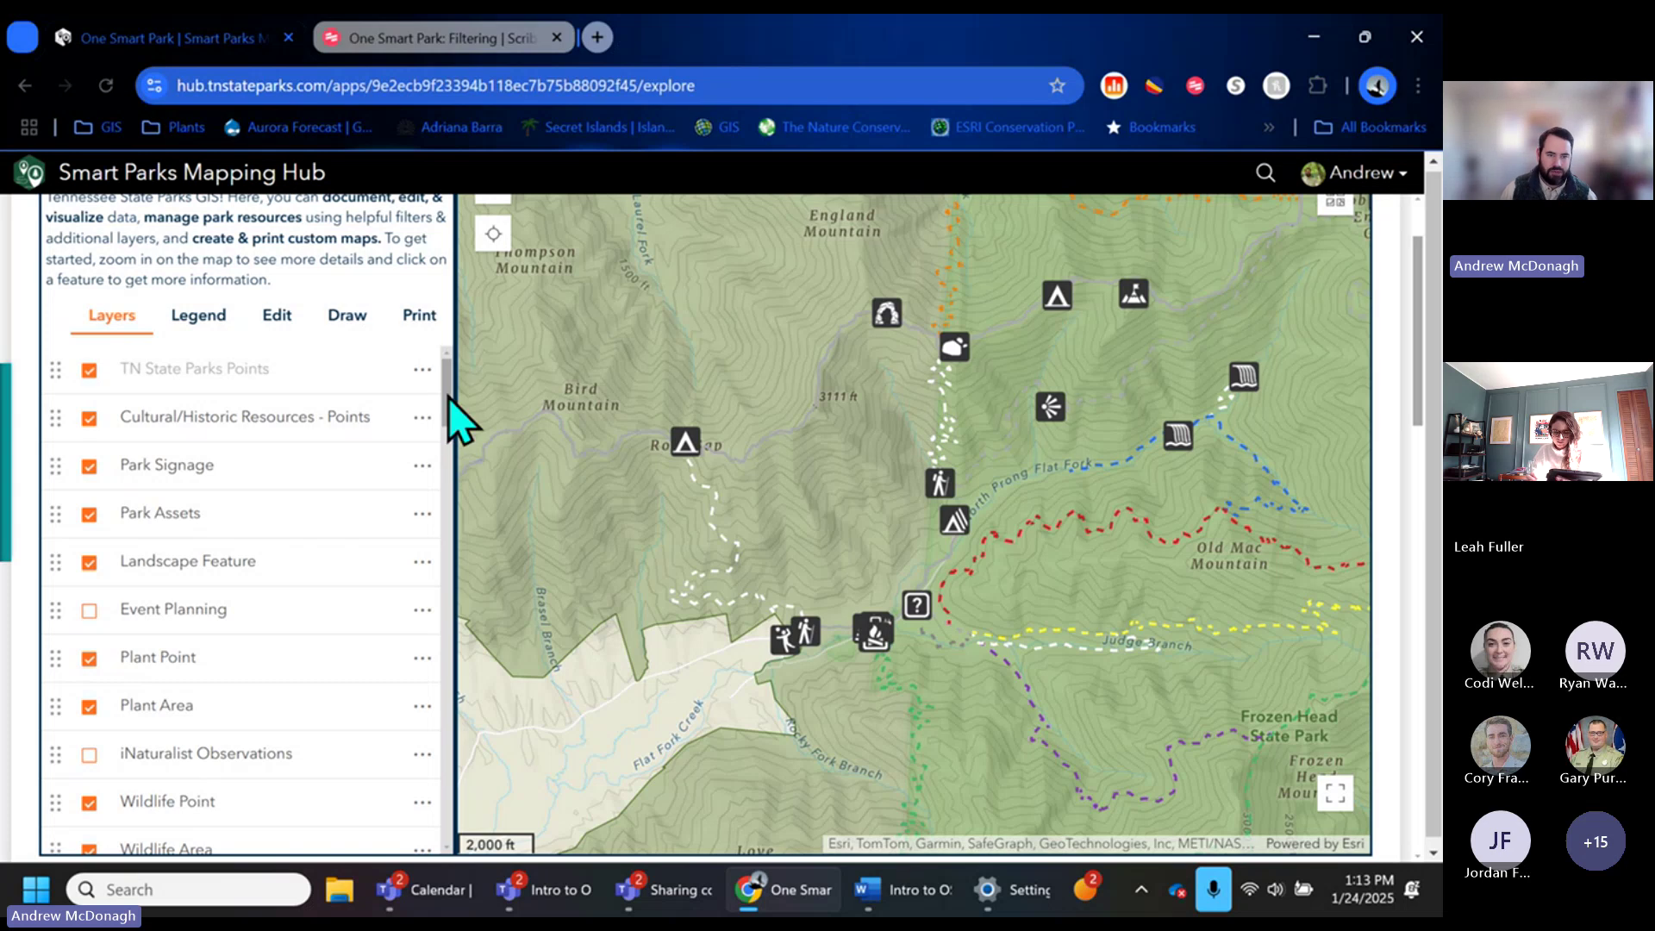
Turn on the iNaturalist Observations layer for the map.
{"action": "scroll", "coordinate": [457, 420], "scroll_direction": "down", "scroll_amount": 1}
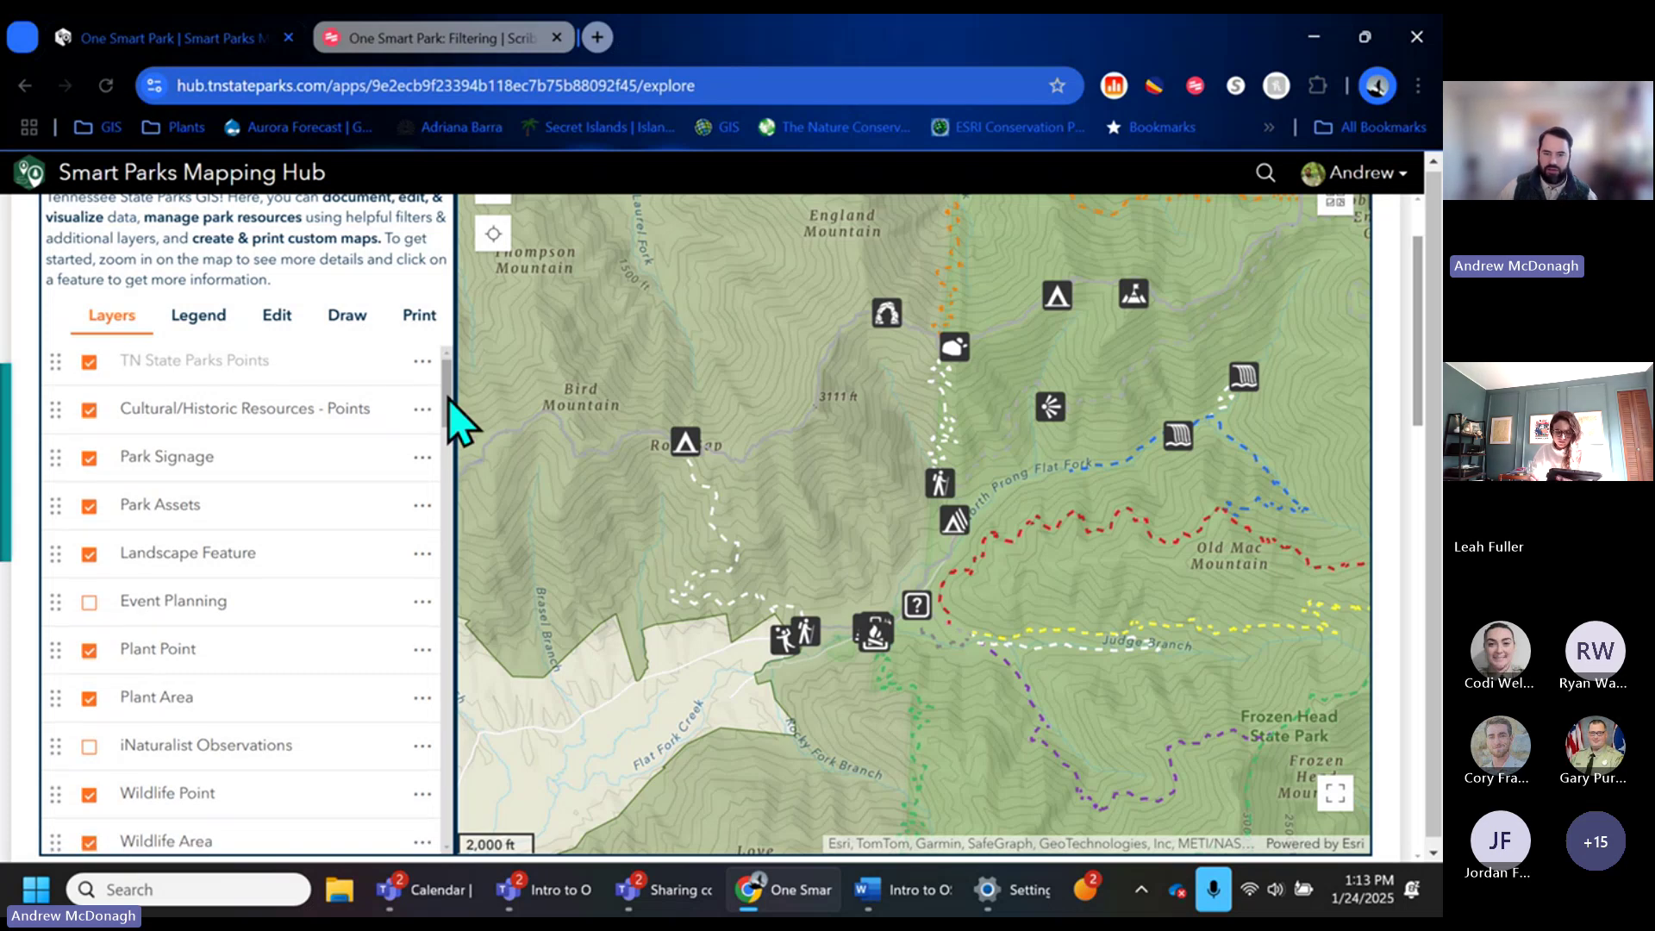
{"action": "scroll", "coordinate": [457, 420], "scroll_direction": "down", "scroll_amount": 5}
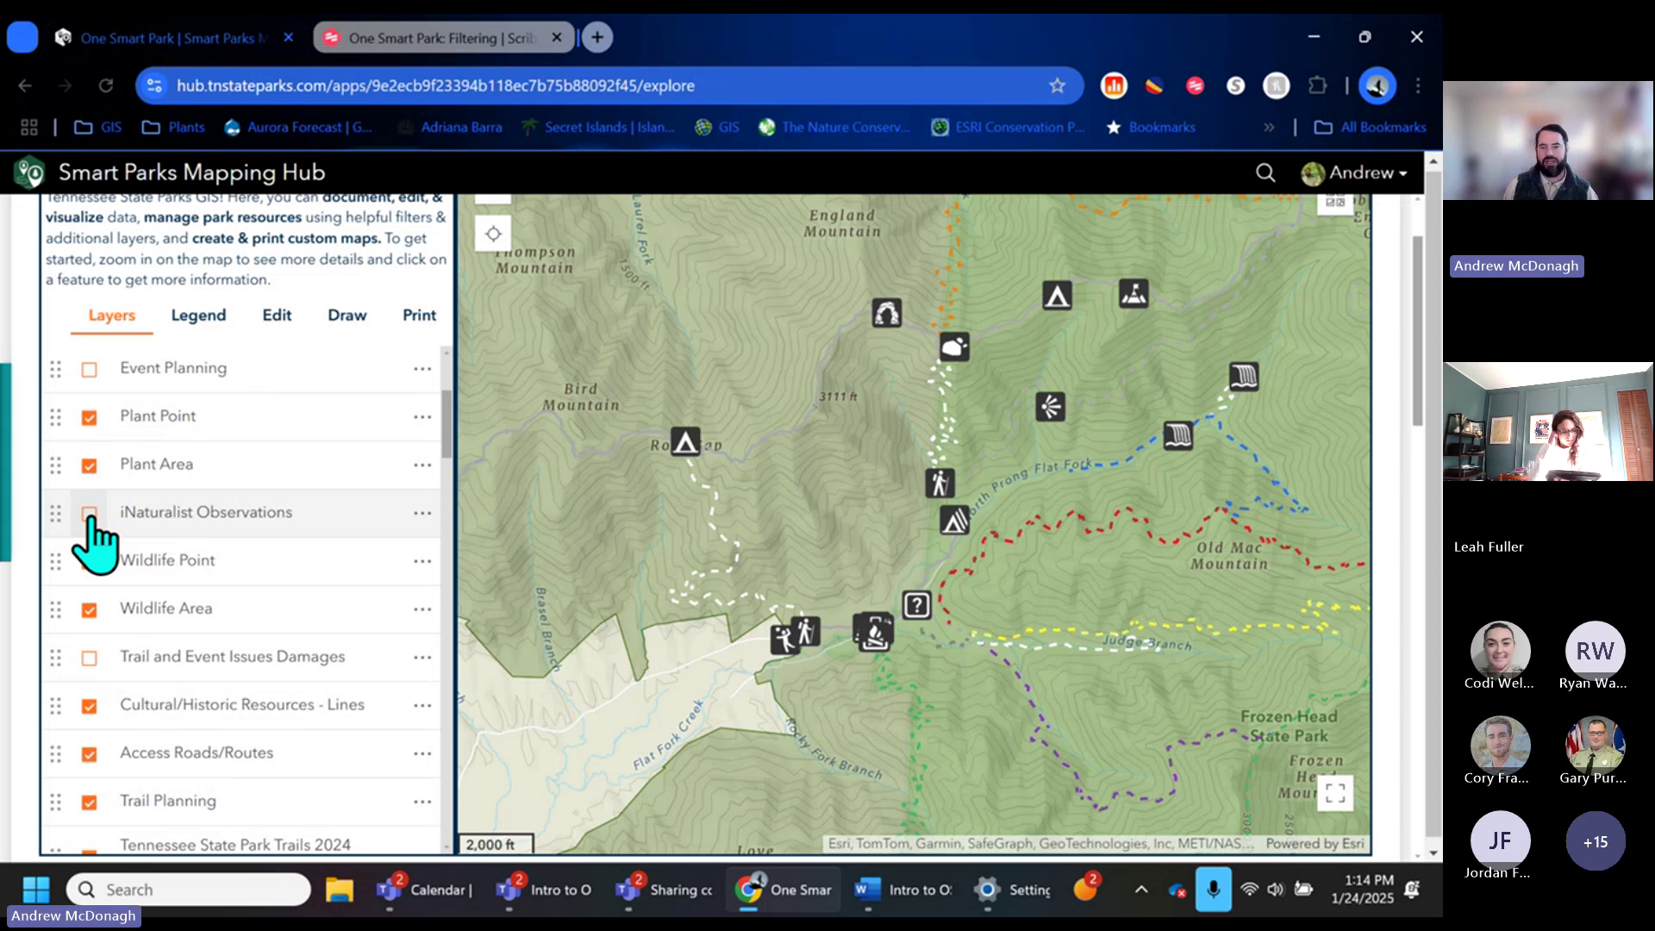
{"action": "left_click", "coordinate": [90, 513]}
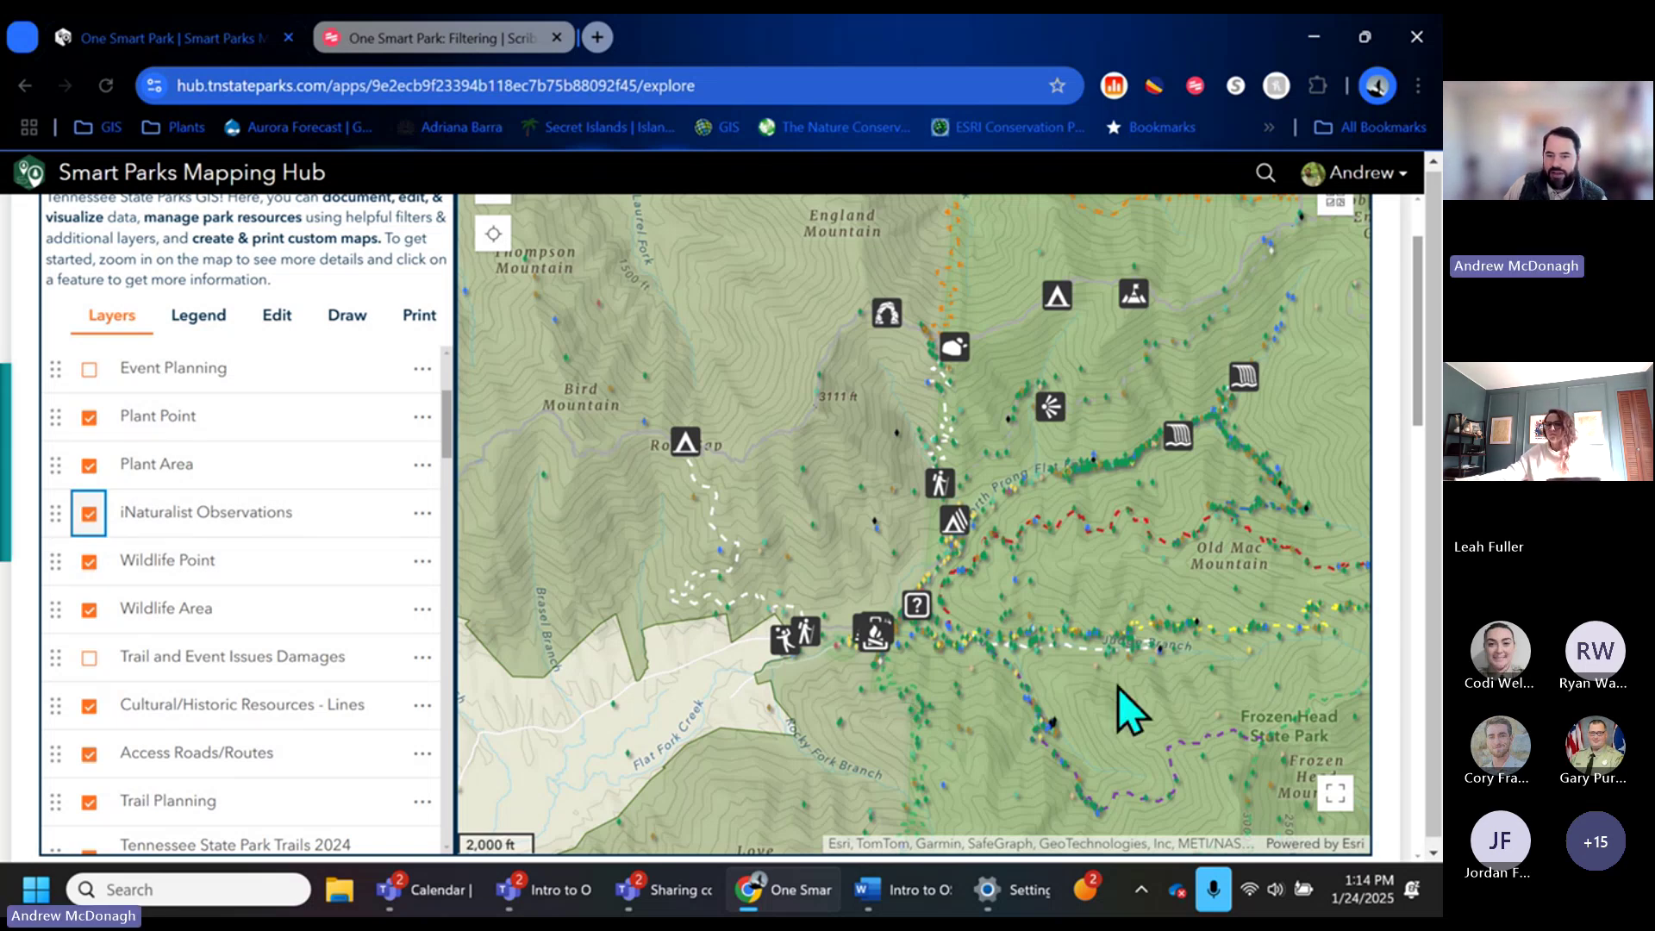
Open the American cauliflower mushroom observation along the white dashed trail at Frozen Head and review its photo and observation details.
{"action": "left_click_drag", "start_coordinate": [1182, 620], "coordinate": [1015, 549]}
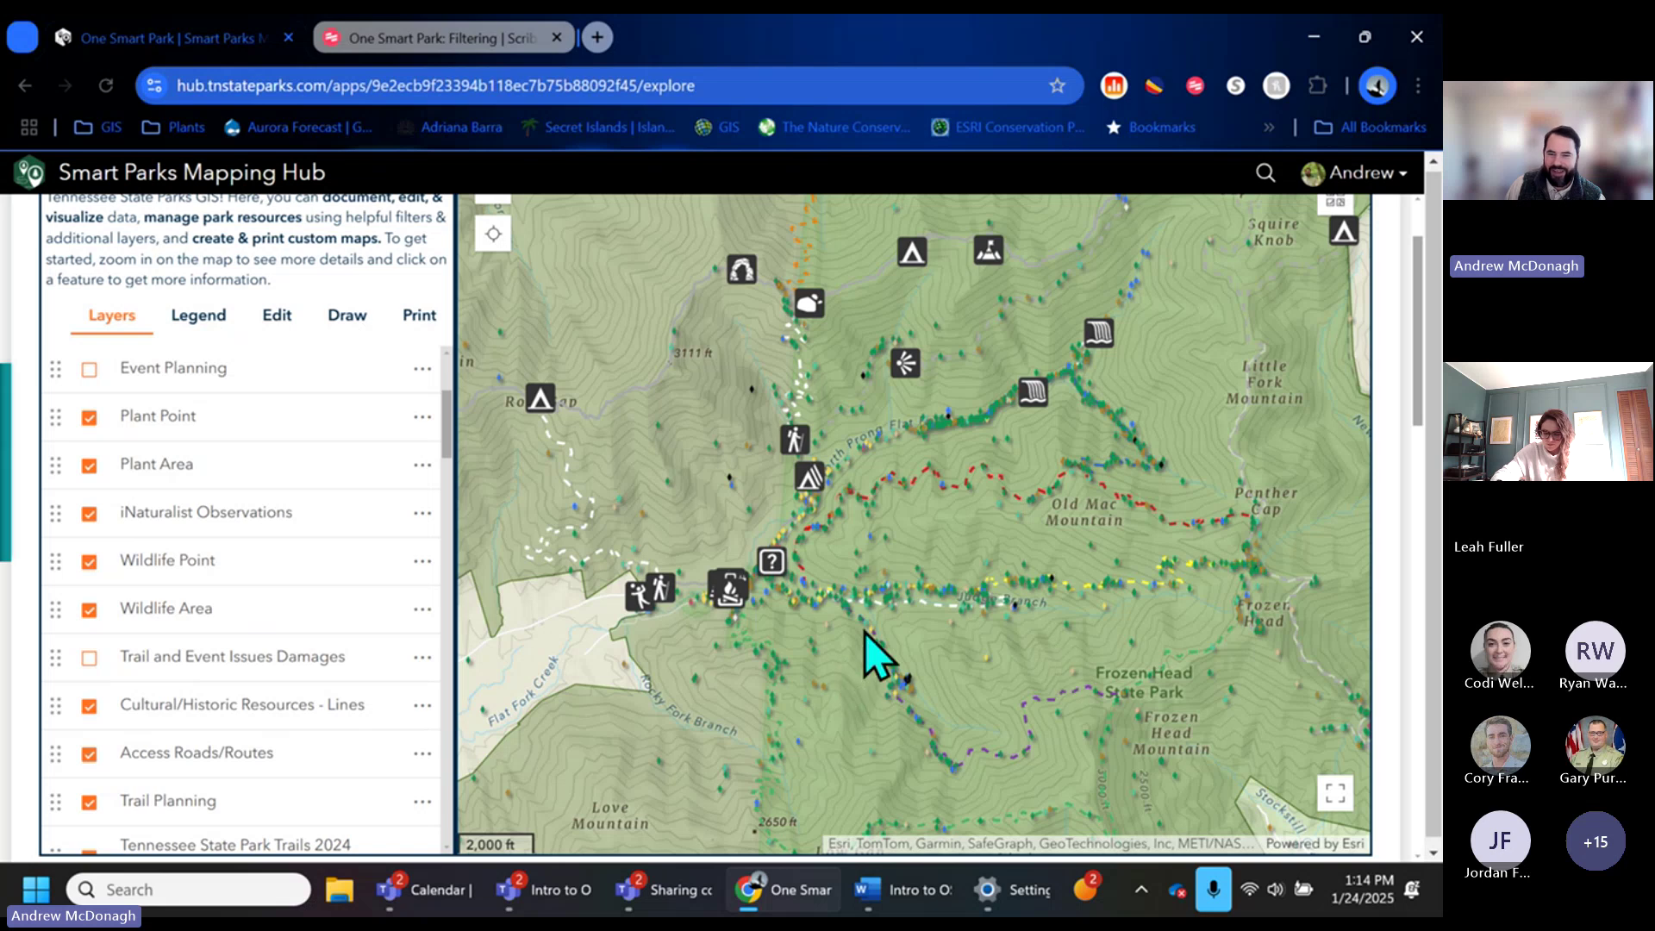
{"action": "scroll", "coordinate": [911, 612], "scroll_direction": "up", "scroll_amount": 3}
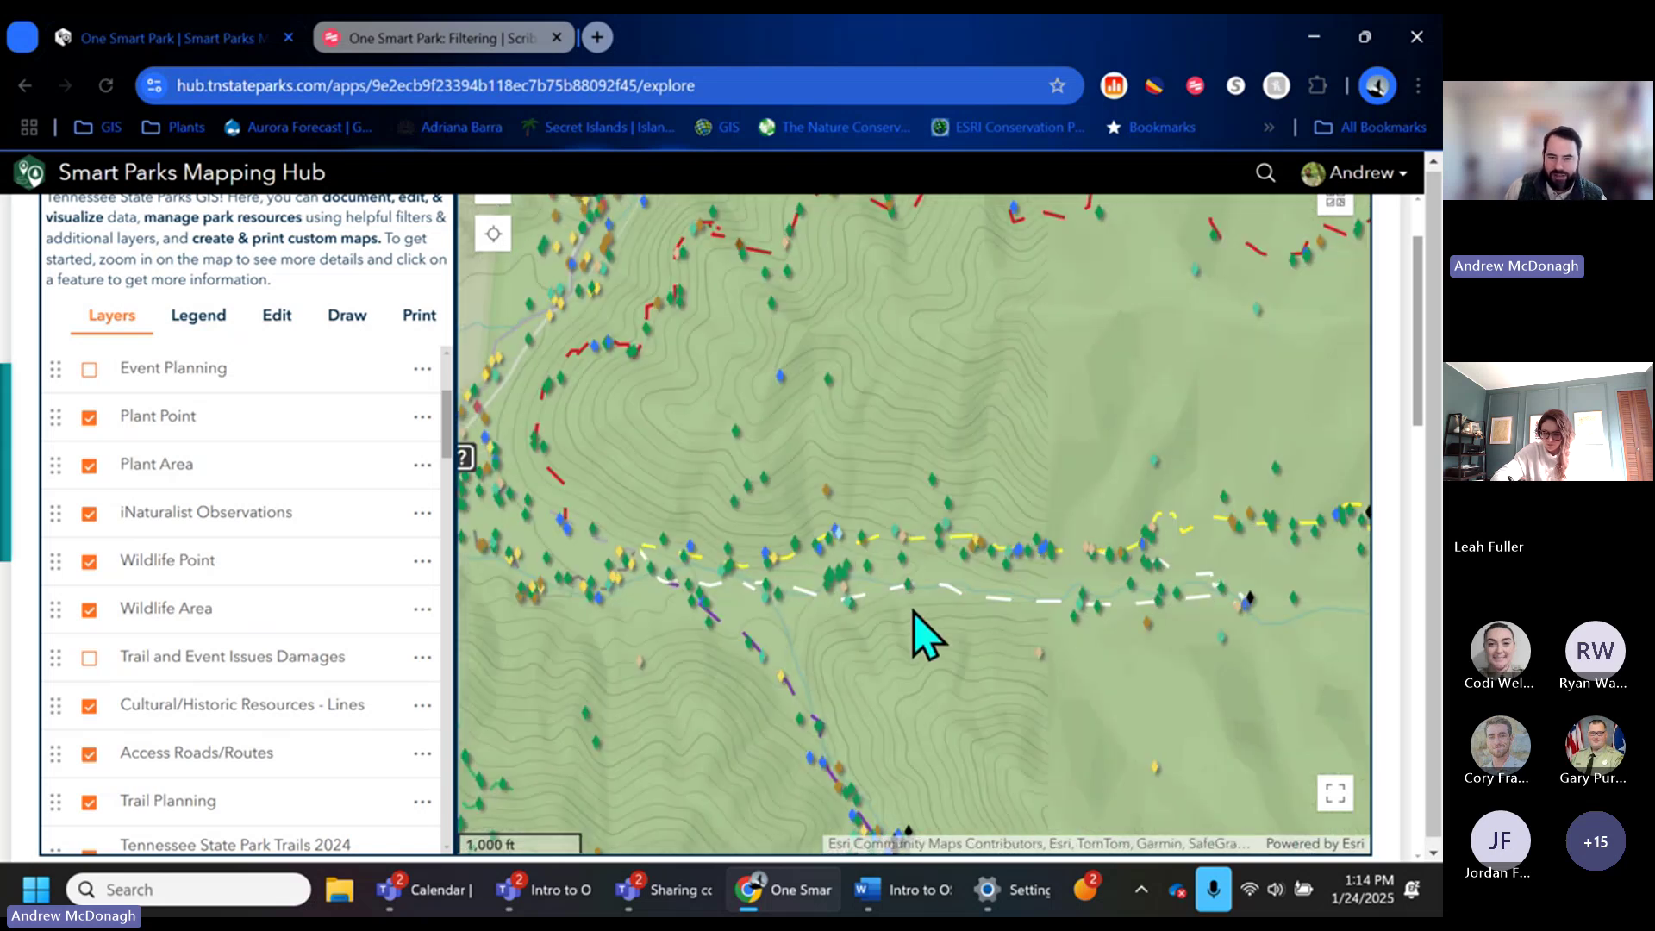
{"action": "left_click", "coordinate": [850, 607]}
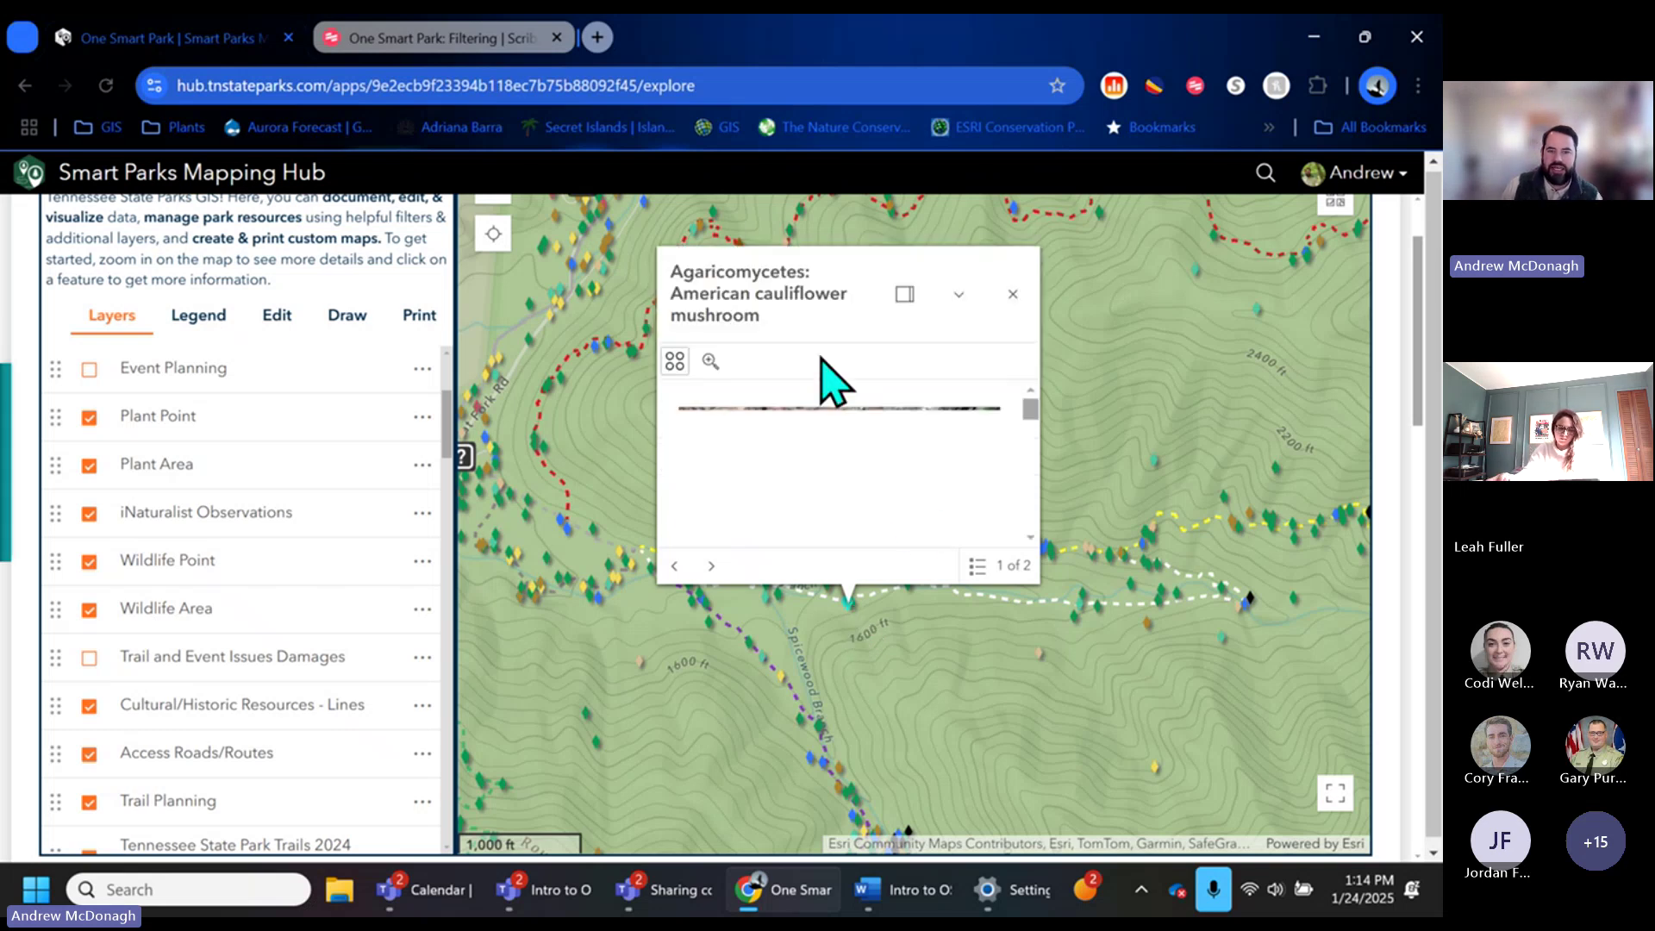
{"action": "scroll", "coordinate": [1030, 426], "scroll_direction": "down", "scroll_amount": 2}
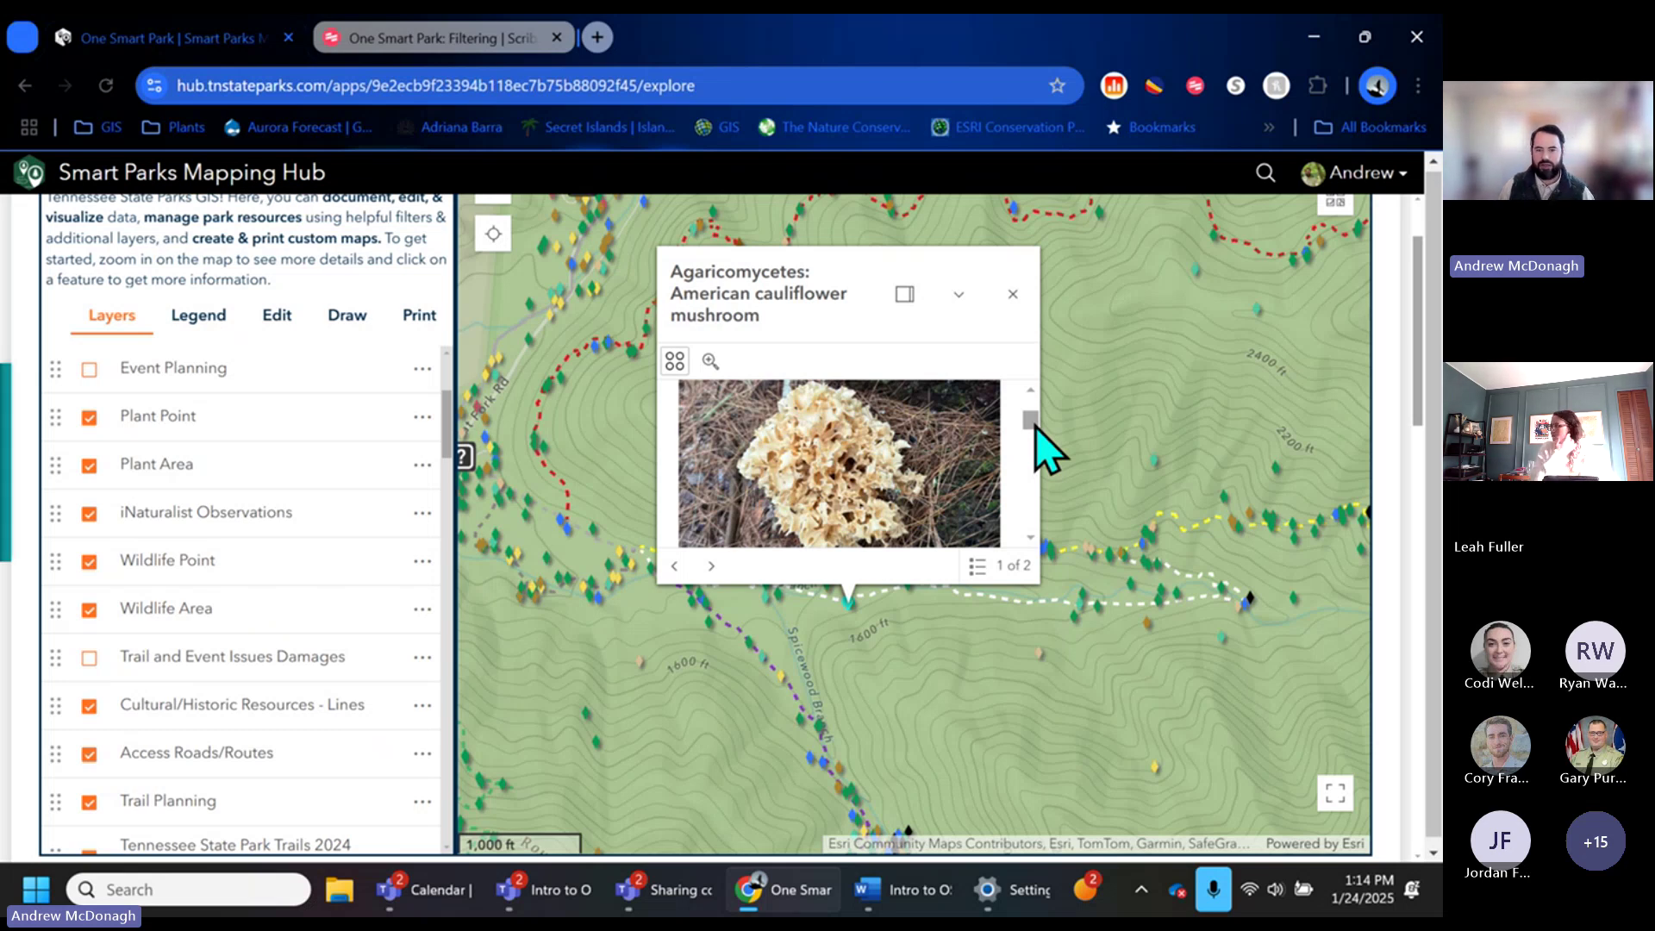
{"action": "scroll", "coordinate": [1037, 431], "scroll_direction": "down", "scroll_amount": 3}
{"action": "scroll", "coordinate": [1039, 438], "scroll_direction": "up", "scroll_amount": 2}
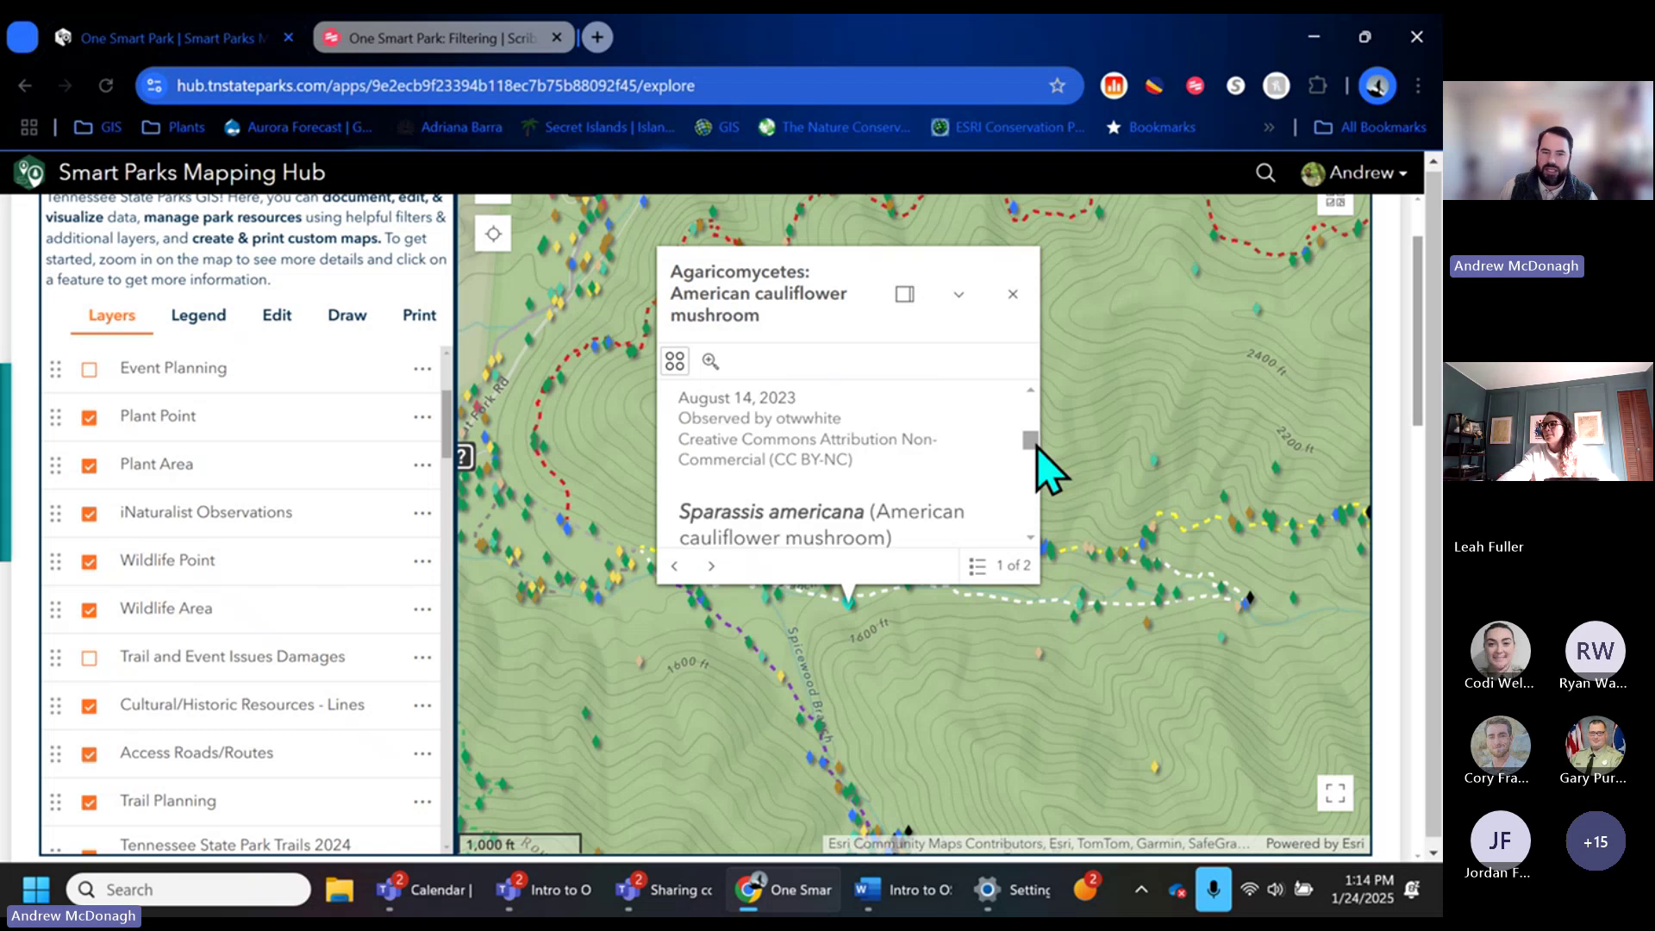
{"action": "scroll", "coordinate": [1041, 448], "scroll_direction": "down", "scroll_amount": 1}
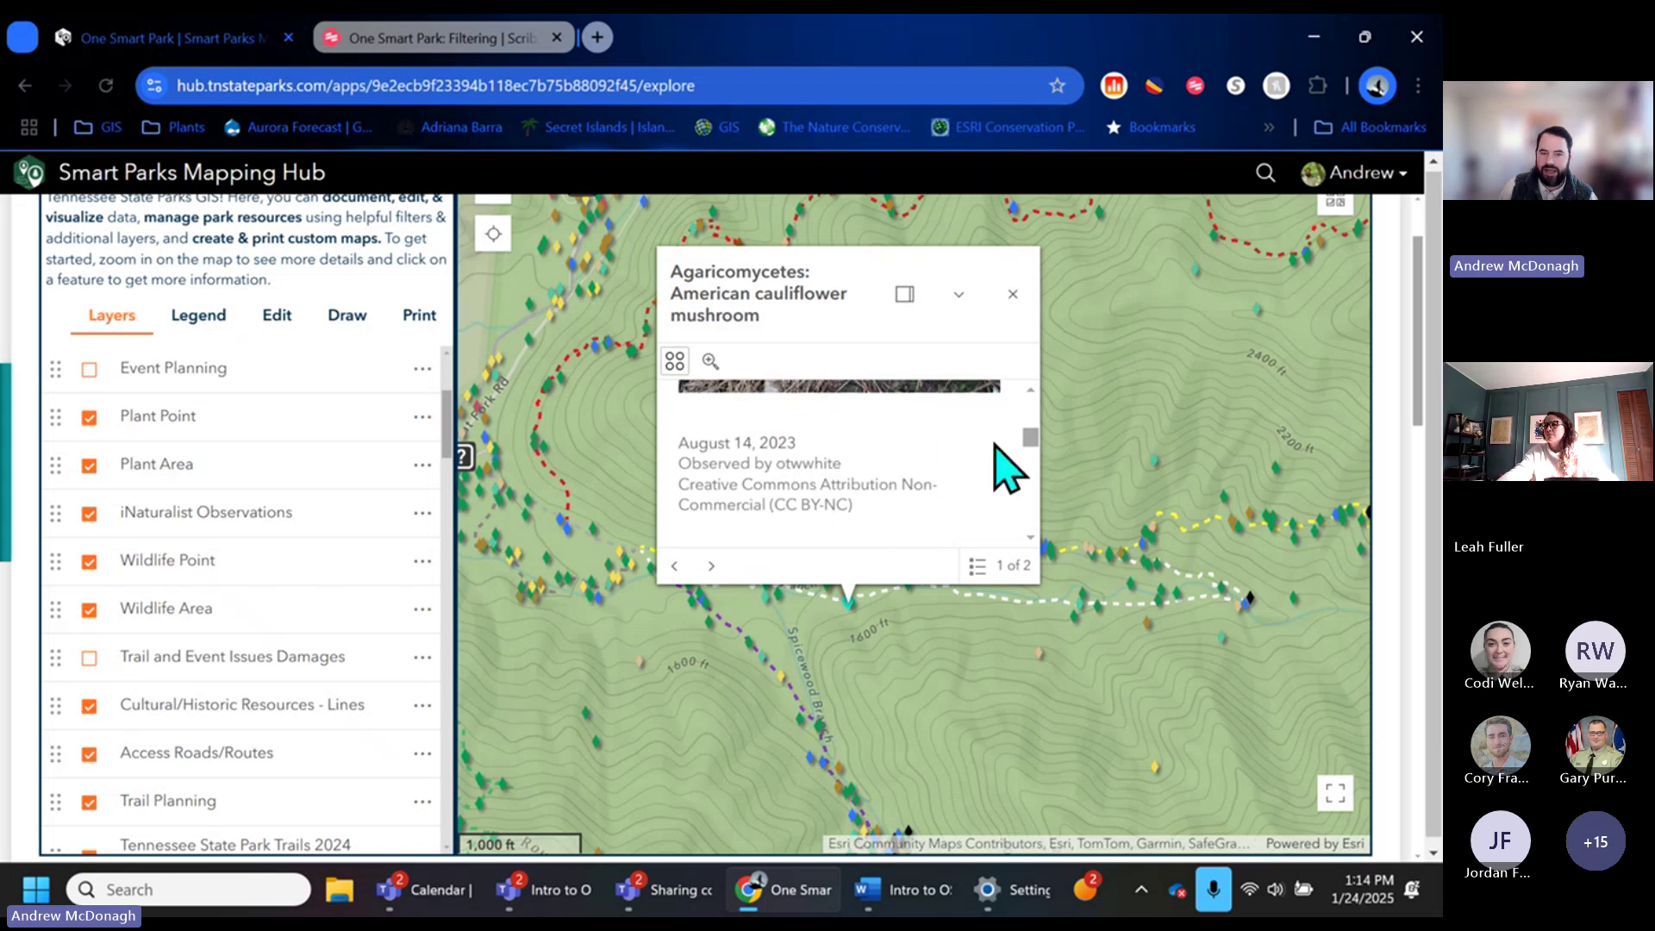
{"action": "scroll", "coordinate": [1038, 462], "scroll_direction": "down", "scroll_amount": 1}
View the observer's iNaturalist profile from the mushroom observation, then close both the profile and the observation details.
{"action": "left_click_drag", "start_coordinate": [842, 458], "coordinate": [786, 455]}
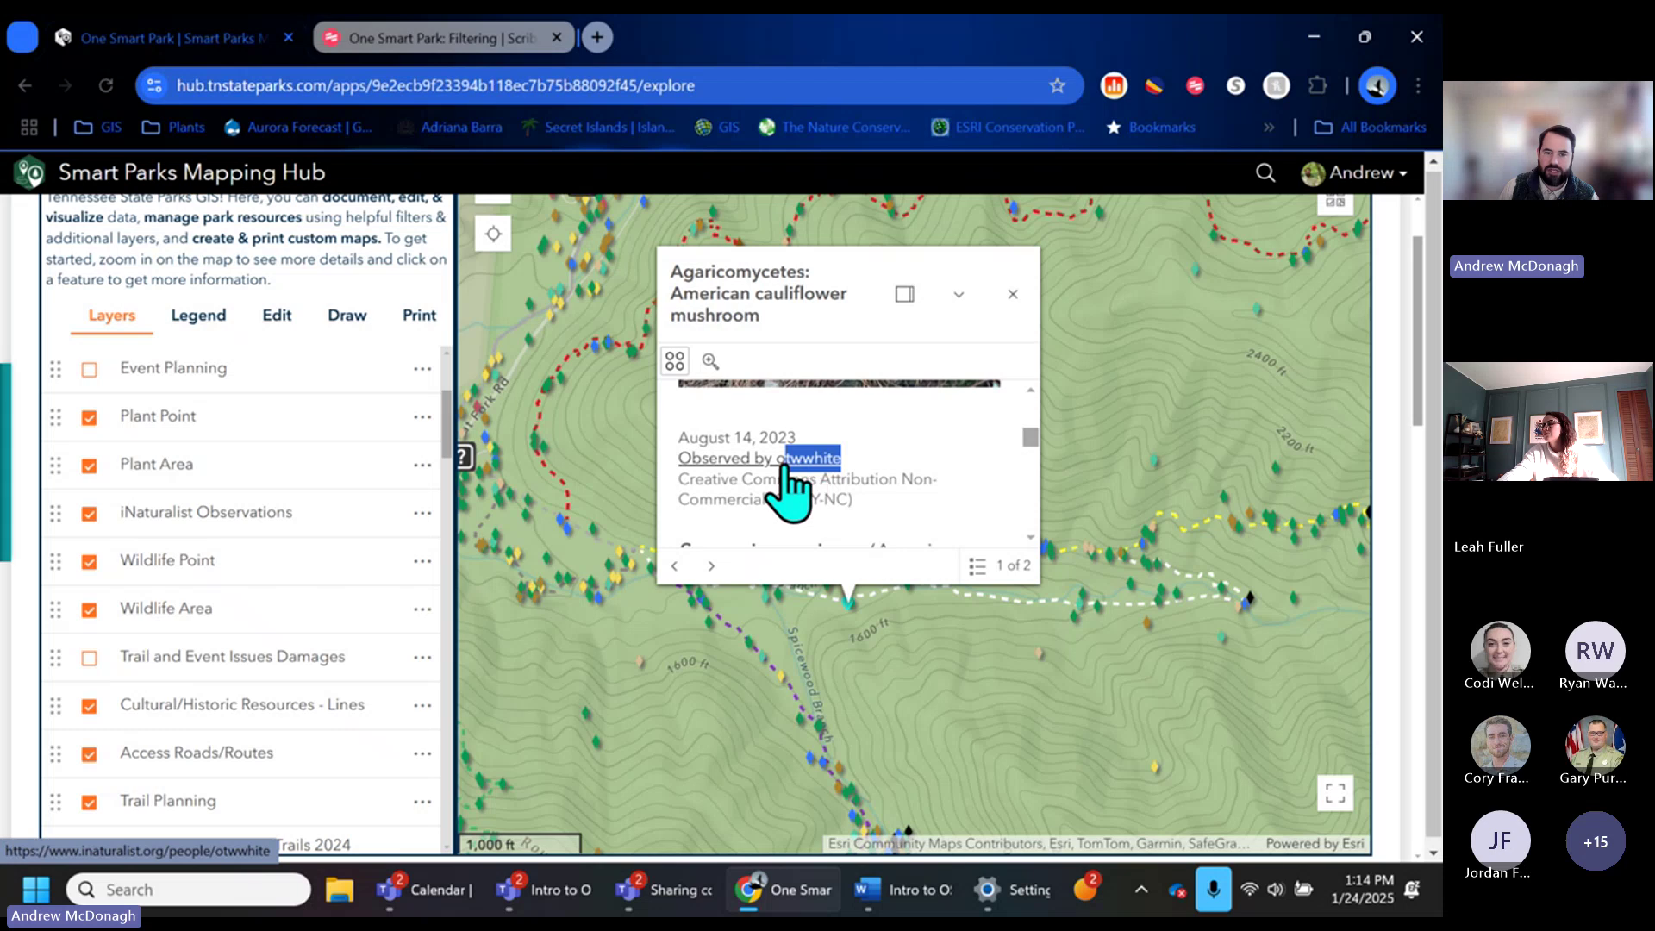
{"action": "left_click", "coordinate": [784, 467]}
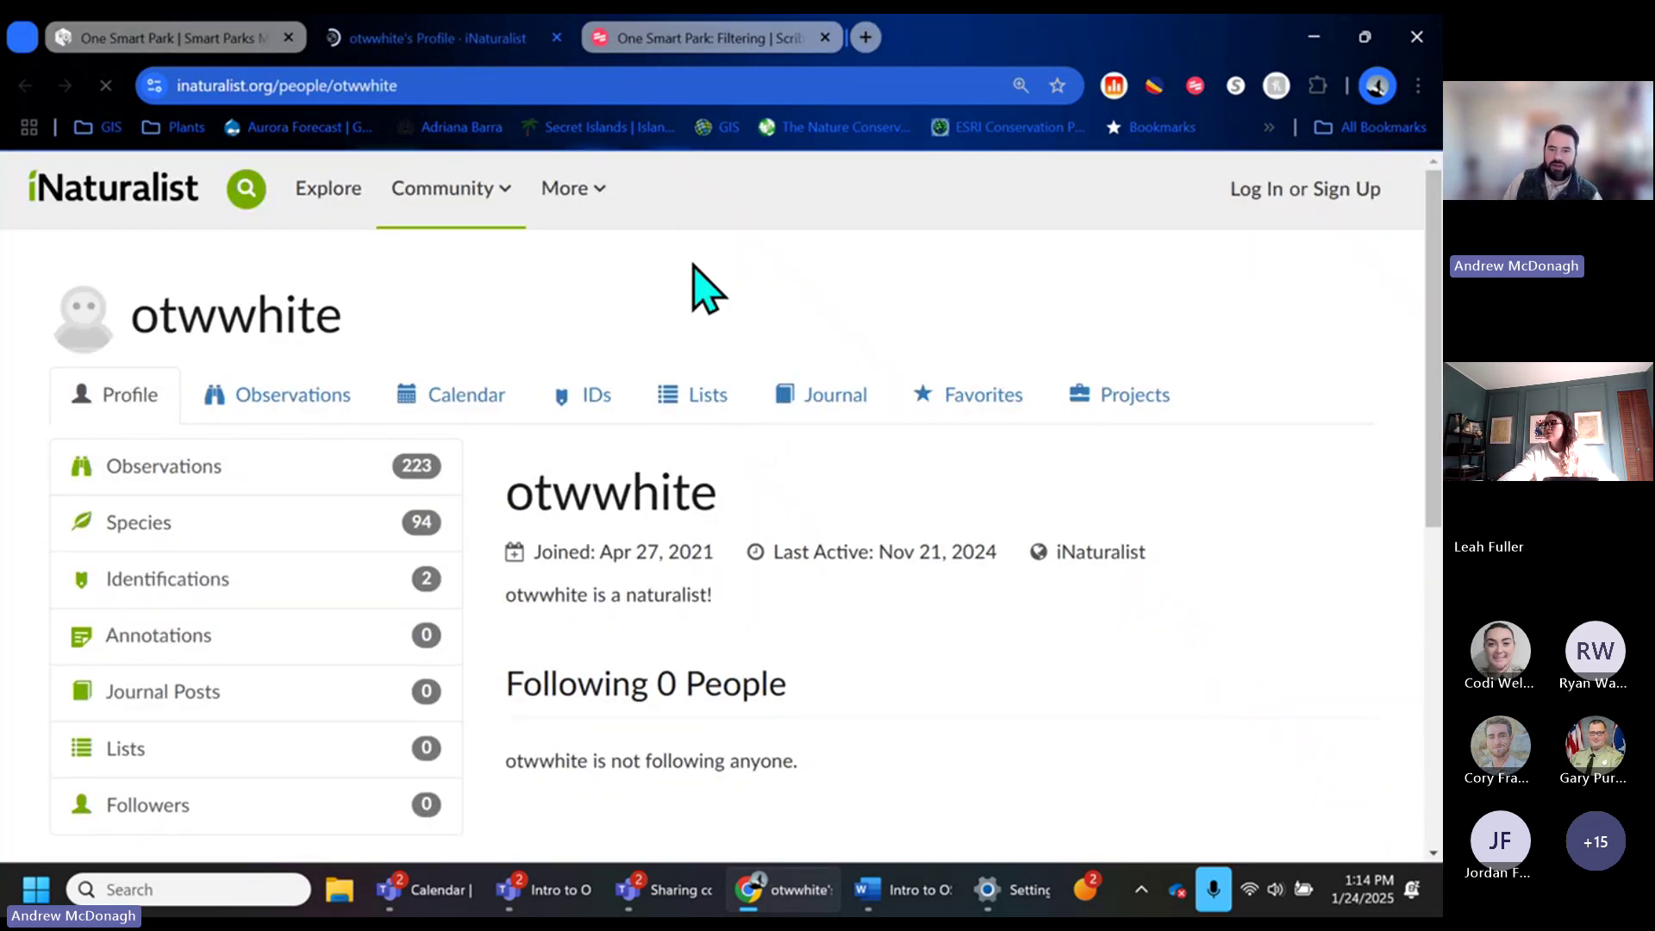
{"action": "left_click", "coordinate": [556, 37]}
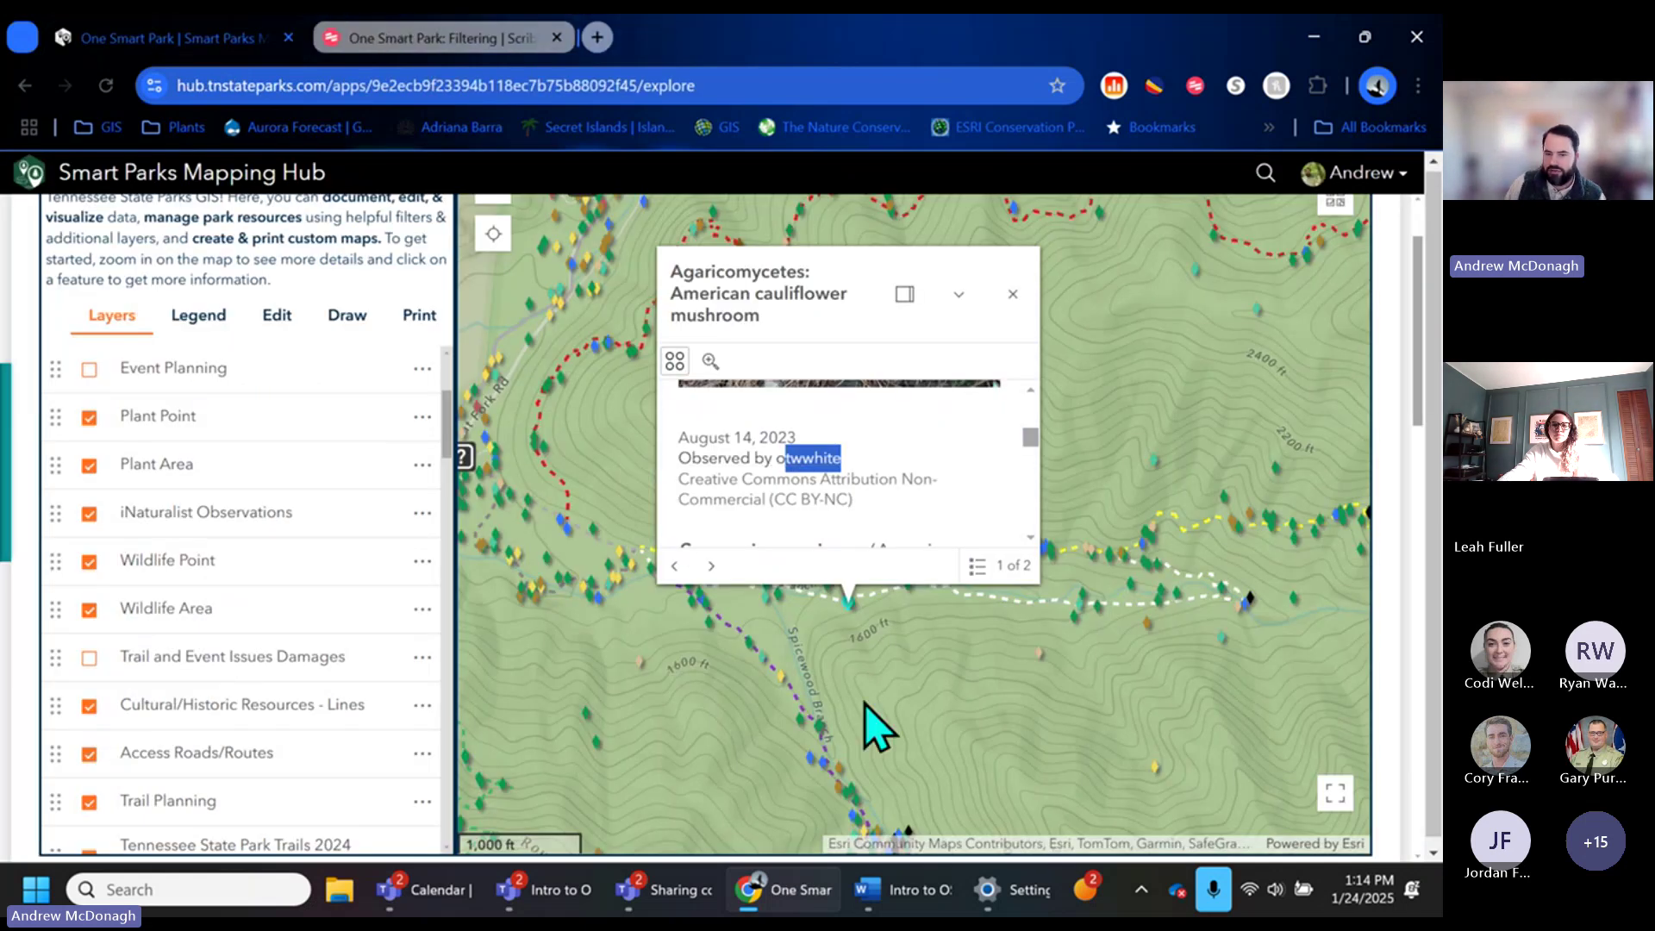
{"action": "left_click", "coordinate": [1020, 317]}
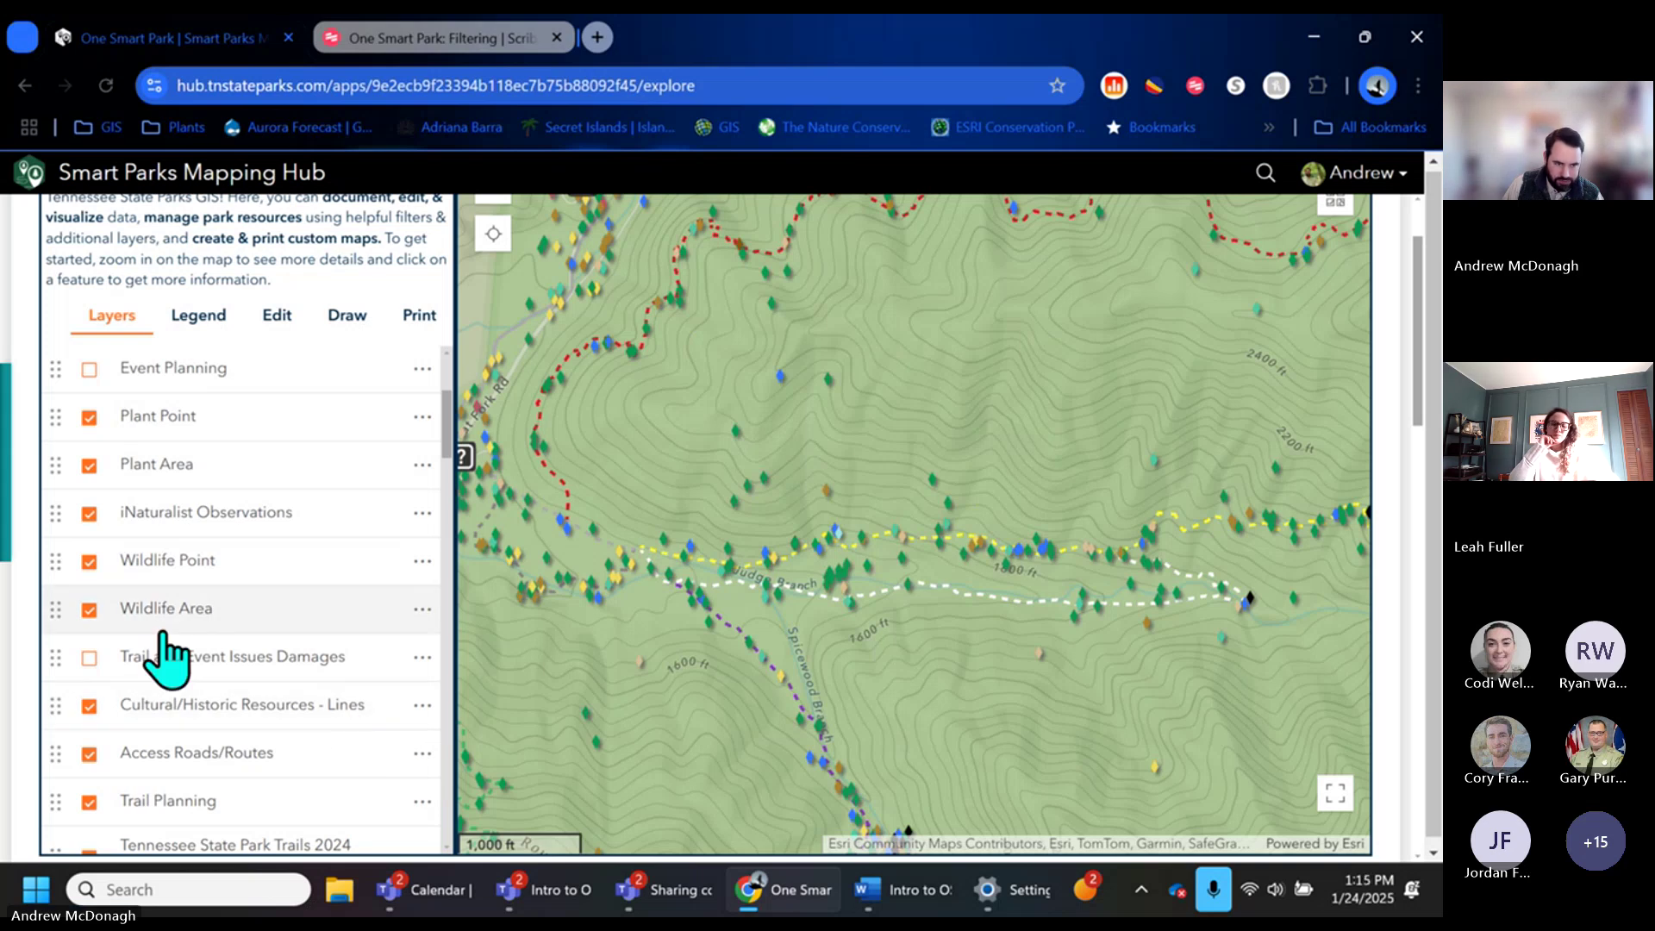
Look up the iNaturalist Observations symbols in the map legend.
{"action": "left_click", "coordinate": [197, 326]}
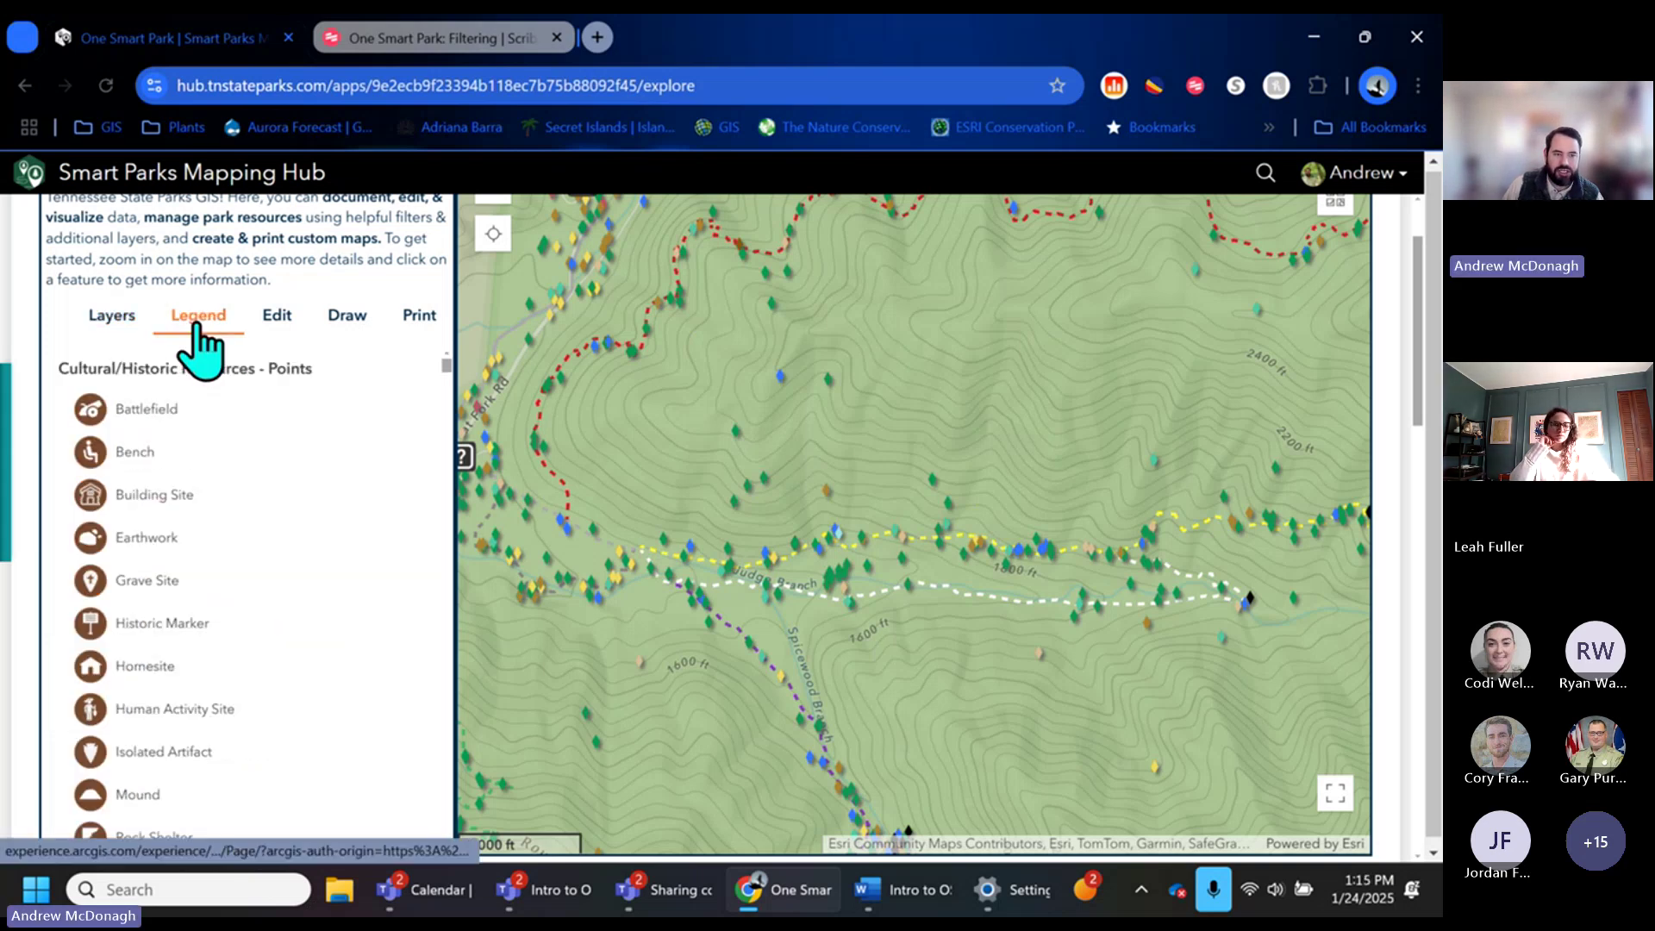
{"action": "scroll", "coordinate": [323, 530], "scroll_direction": "down", "scroll_amount": 15}
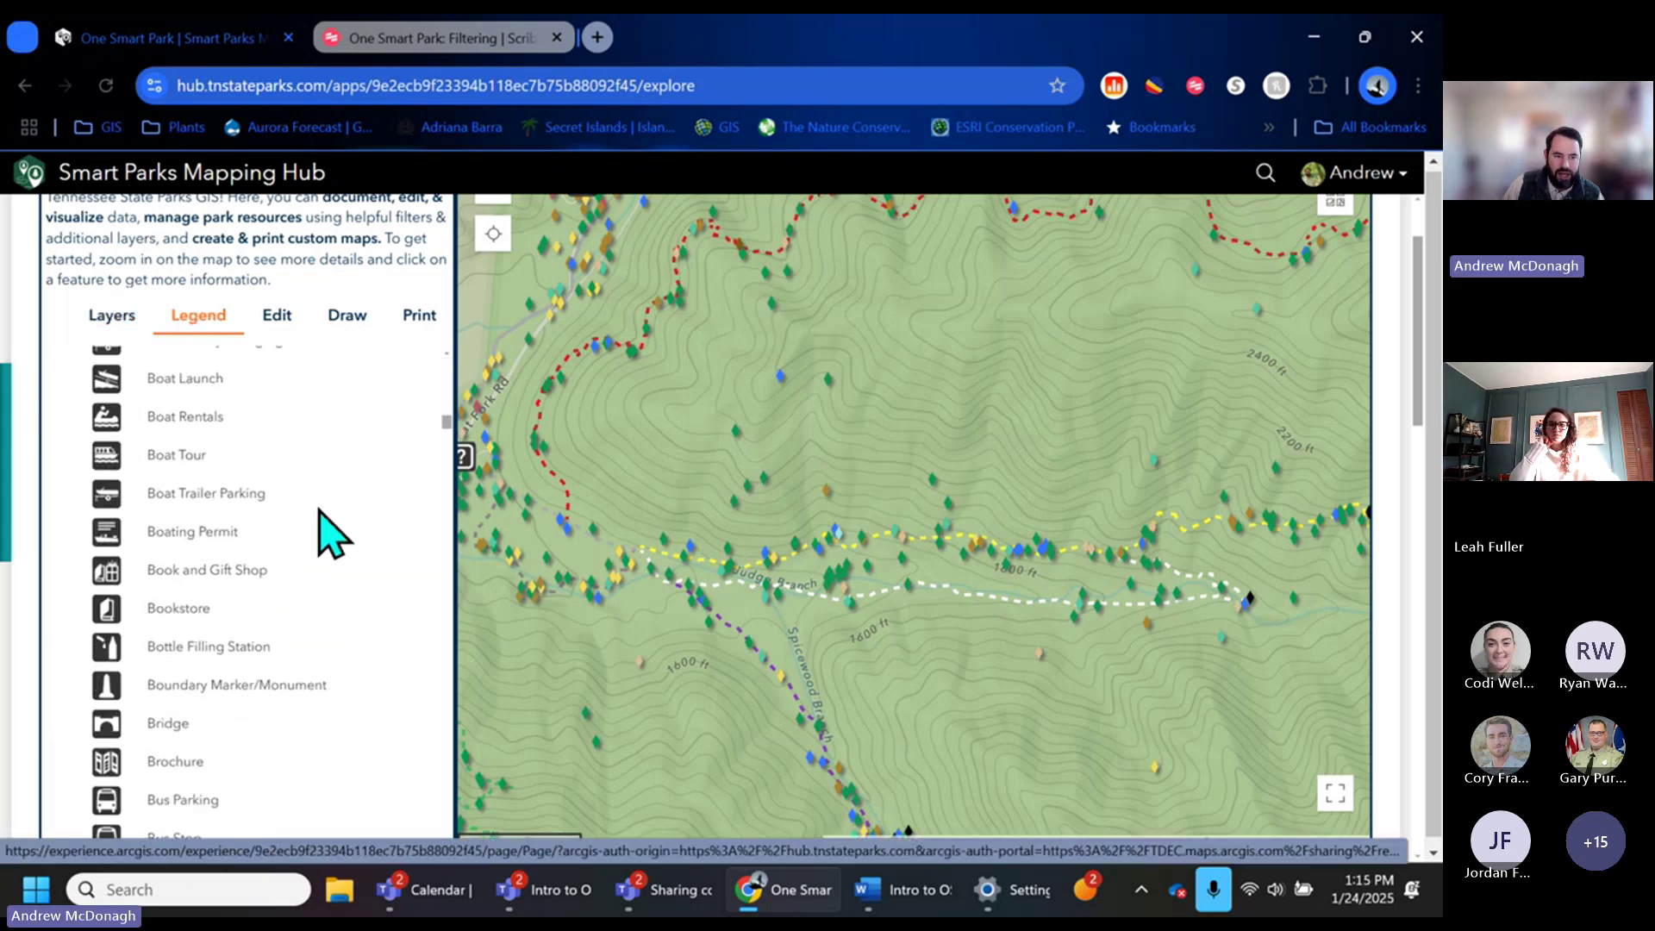
{"action": "scroll", "coordinate": [326, 534], "scroll_direction": "down", "scroll_amount": 10}
{"action": "scroll", "coordinate": [328, 552], "scroll_direction": "down", "scroll_amount": 10}
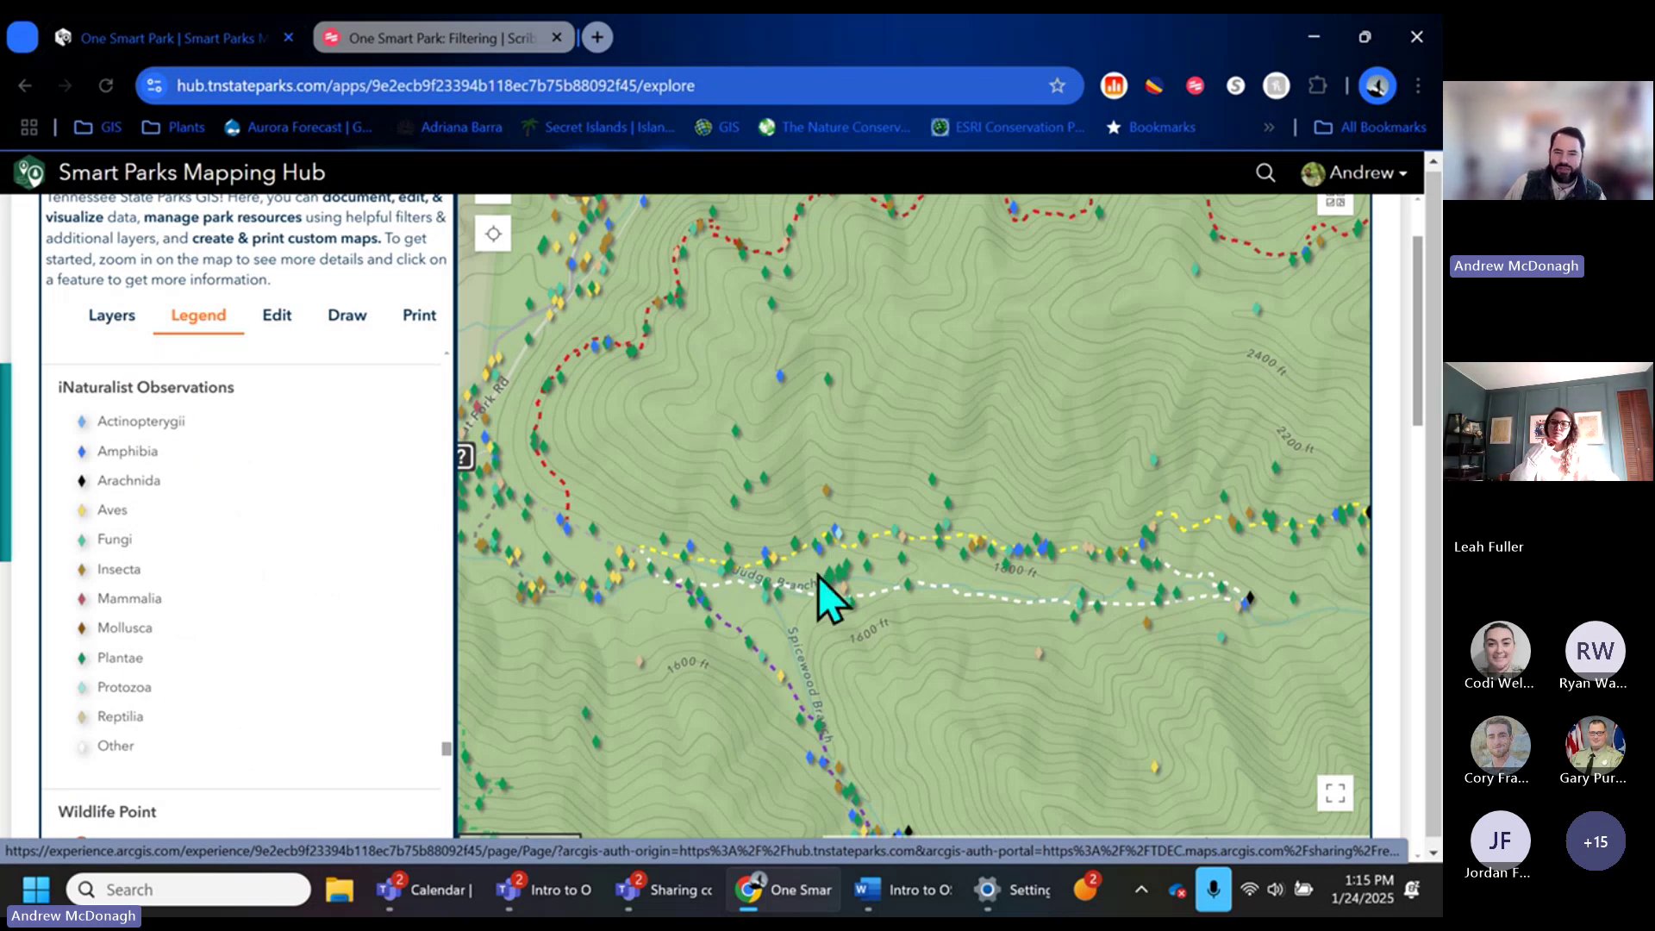
Return to the layer list and turn off the iNaturalist Observations layer.
{"action": "left_click", "coordinate": [116, 331]}
{"action": "scroll", "coordinate": [277, 690], "scroll_direction": "down", "scroll_amount": 3}
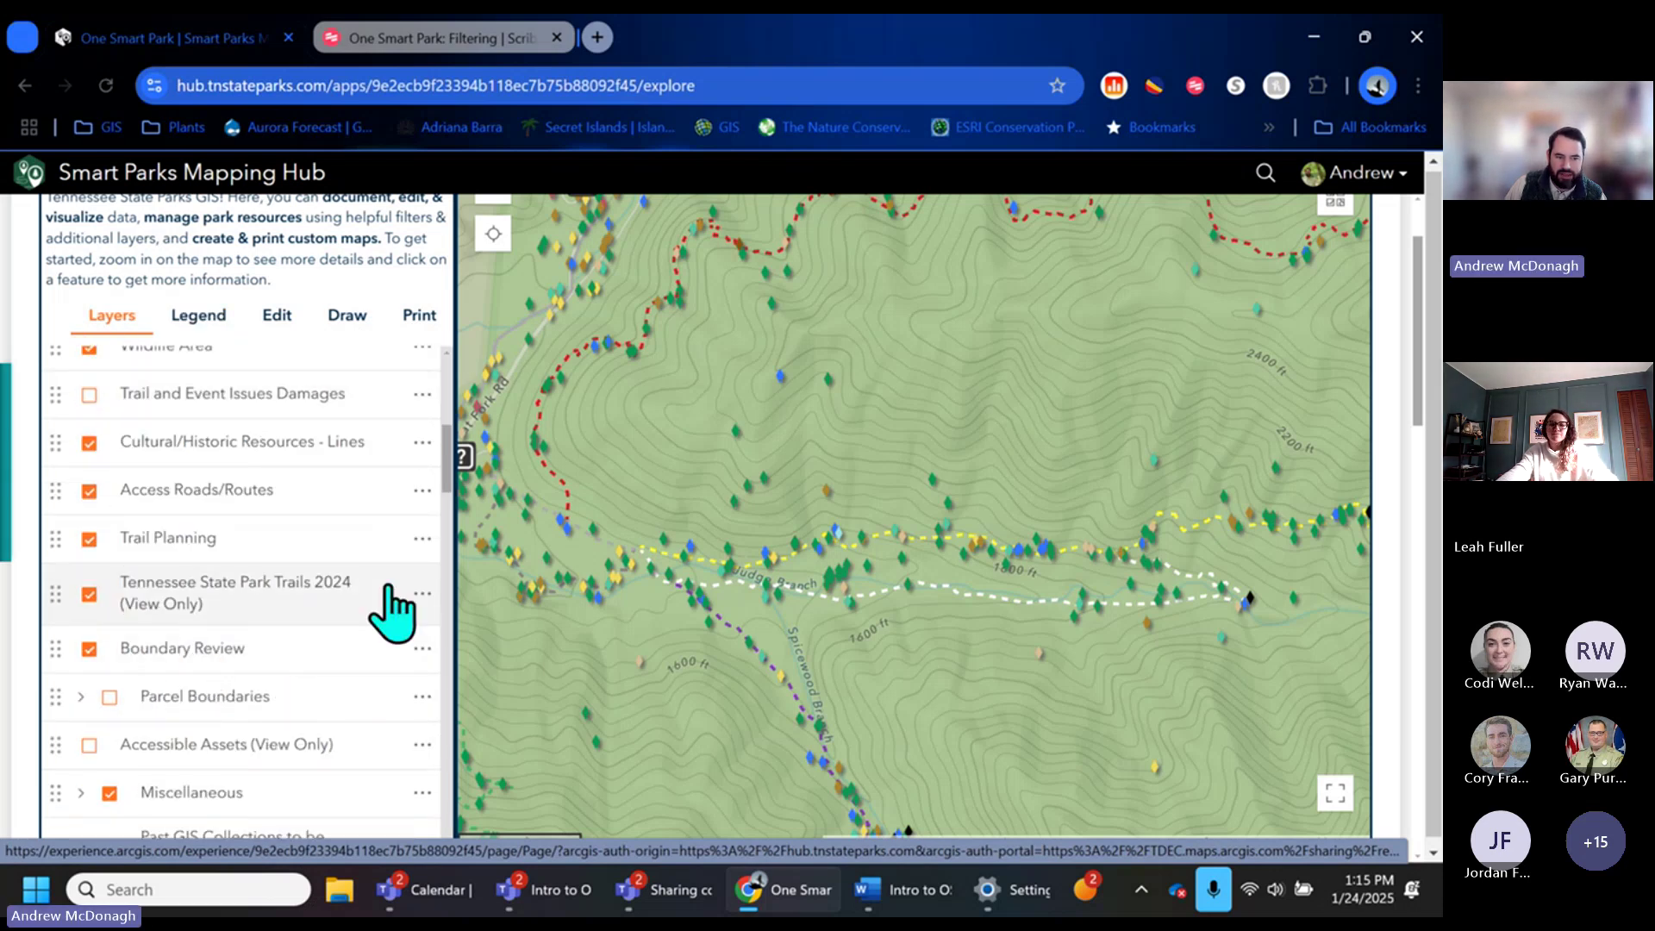
{"action": "scroll", "coordinate": [389, 610], "scroll_direction": "down", "scroll_amount": 3}
{"action": "scroll", "coordinate": [345, 621], "scroll_direction": "up", "scroll_amount": 6}
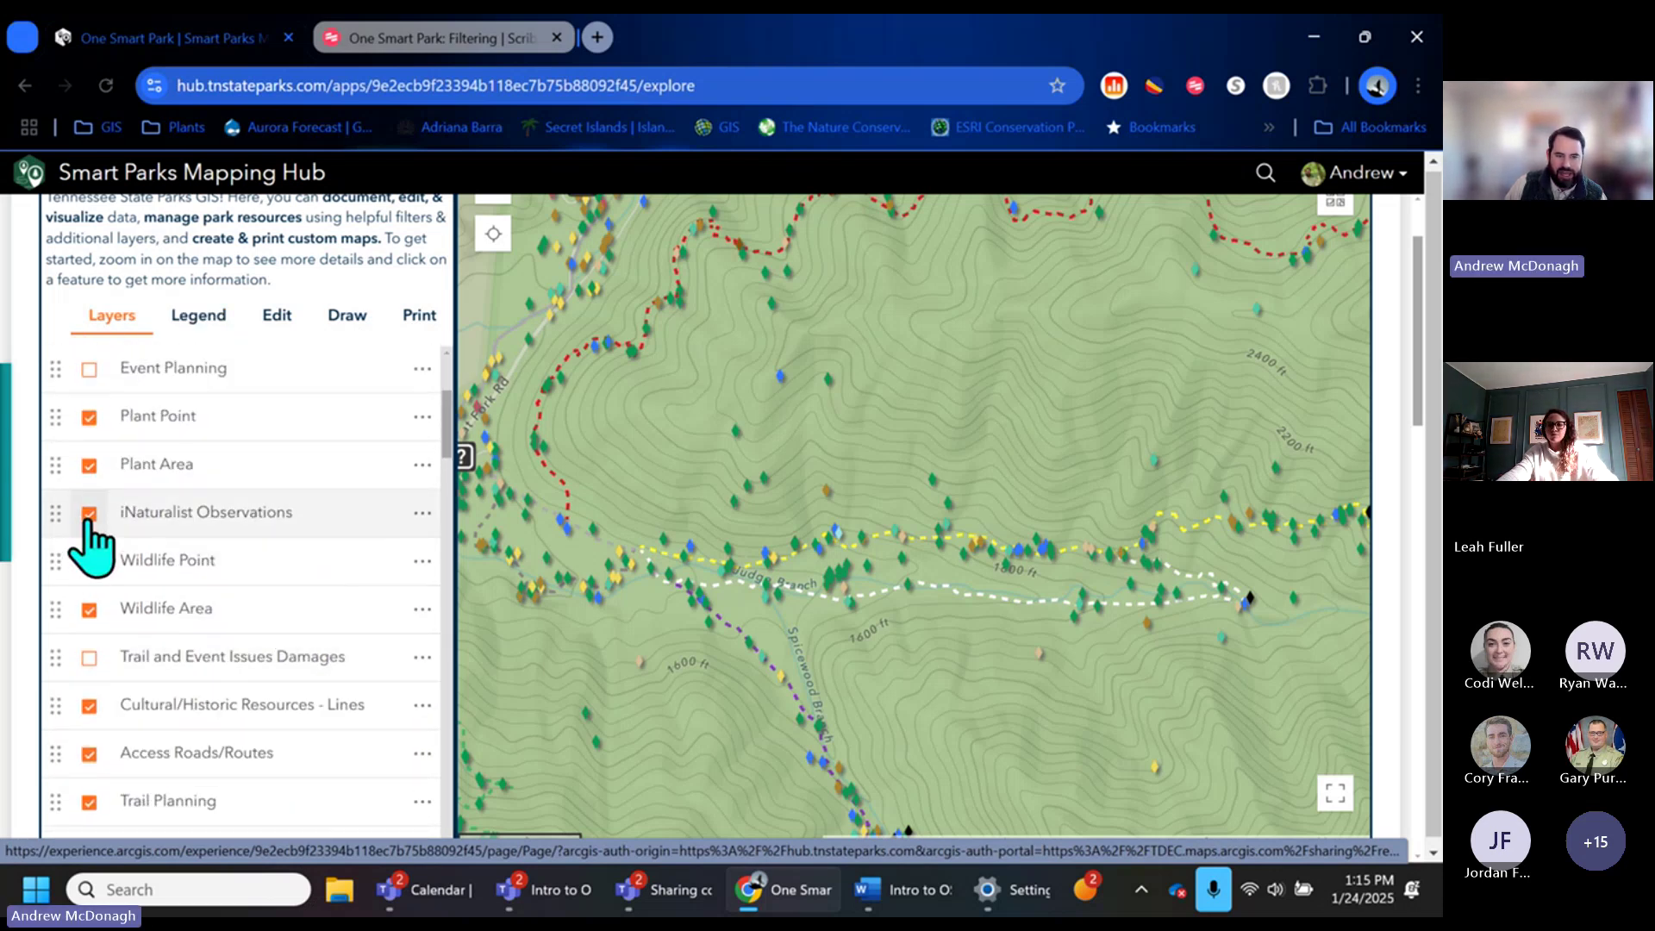
{"action": "left_click", "coordinate": [89, 514]}
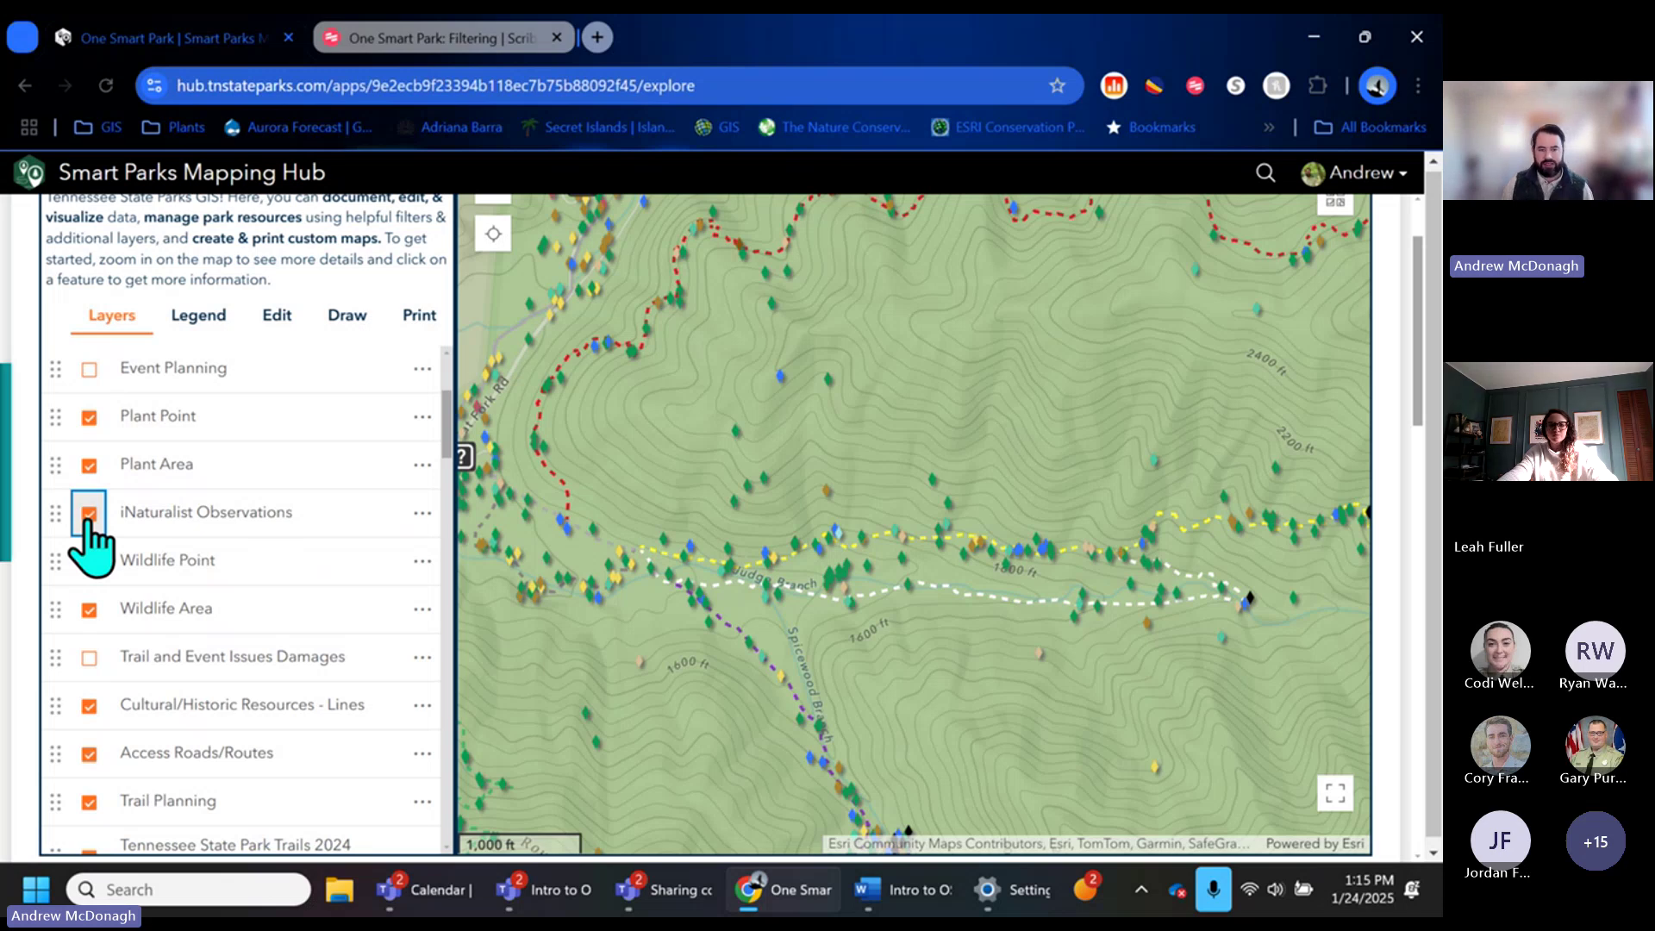
Turn off the iNaturalist Observations layer and turn on the RMS Points layer for Frozen Head State Park.
{"action": "left_click", "coordinate": [88, 515]}
{"action": "scroll", "coordinate": [233, 636], "scroll_direction": "down", "scroll_amount": 5}
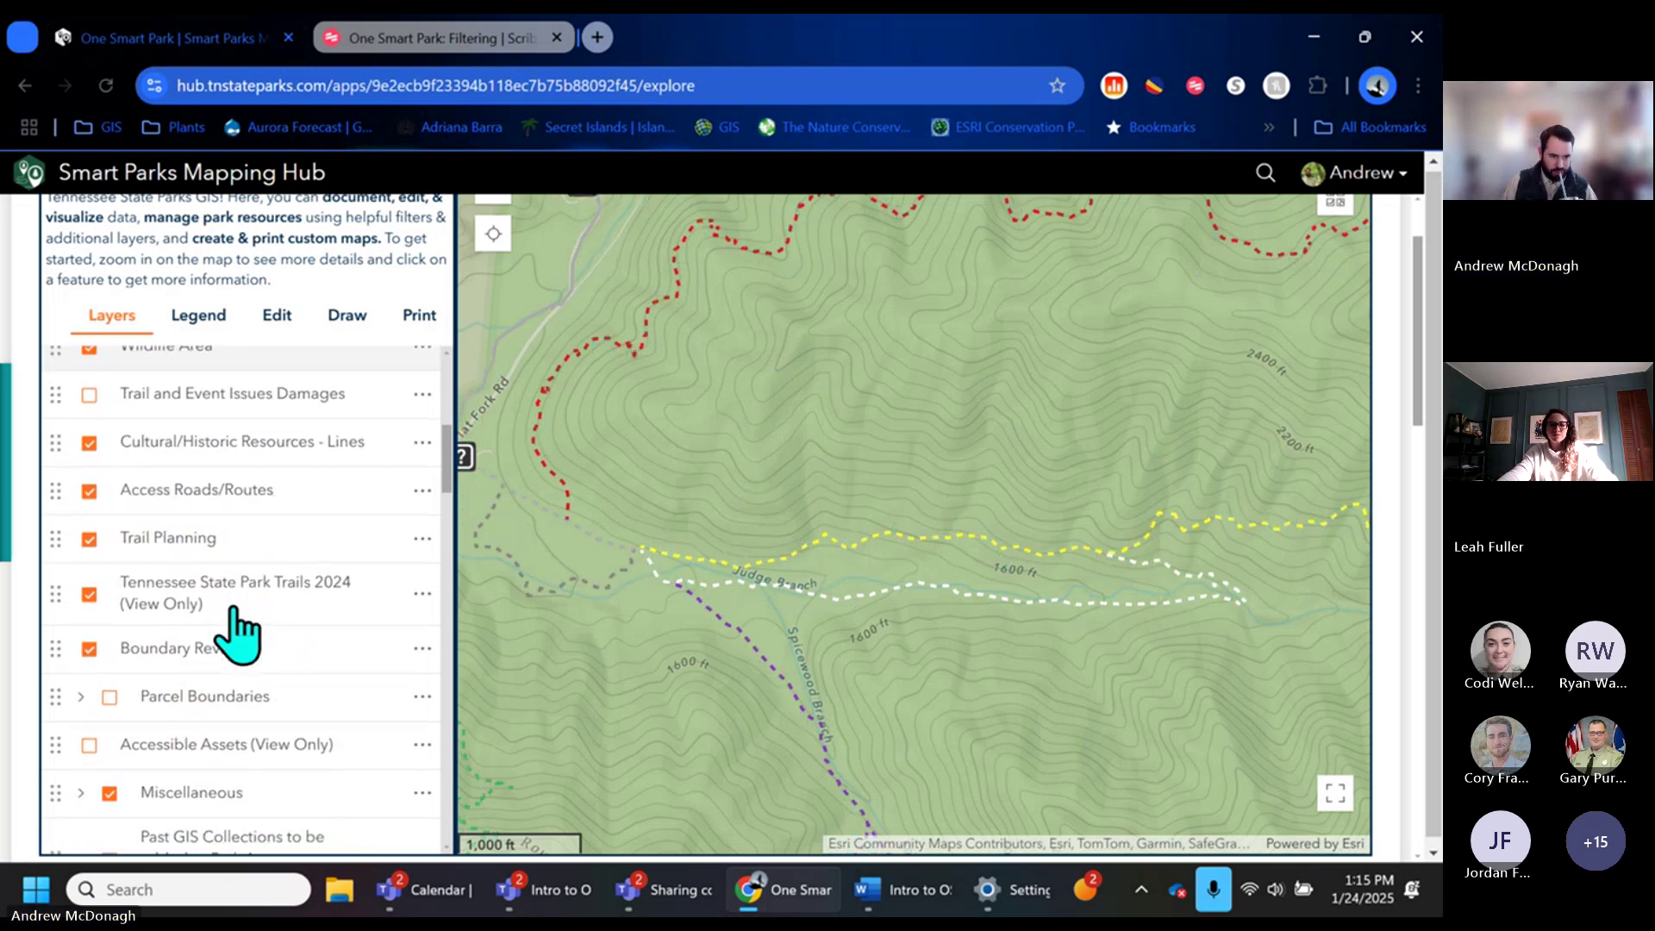
{"action": "scroll", "coordinate": [250, 635], "scroll_direction": "down", "scroll_amount": 3}
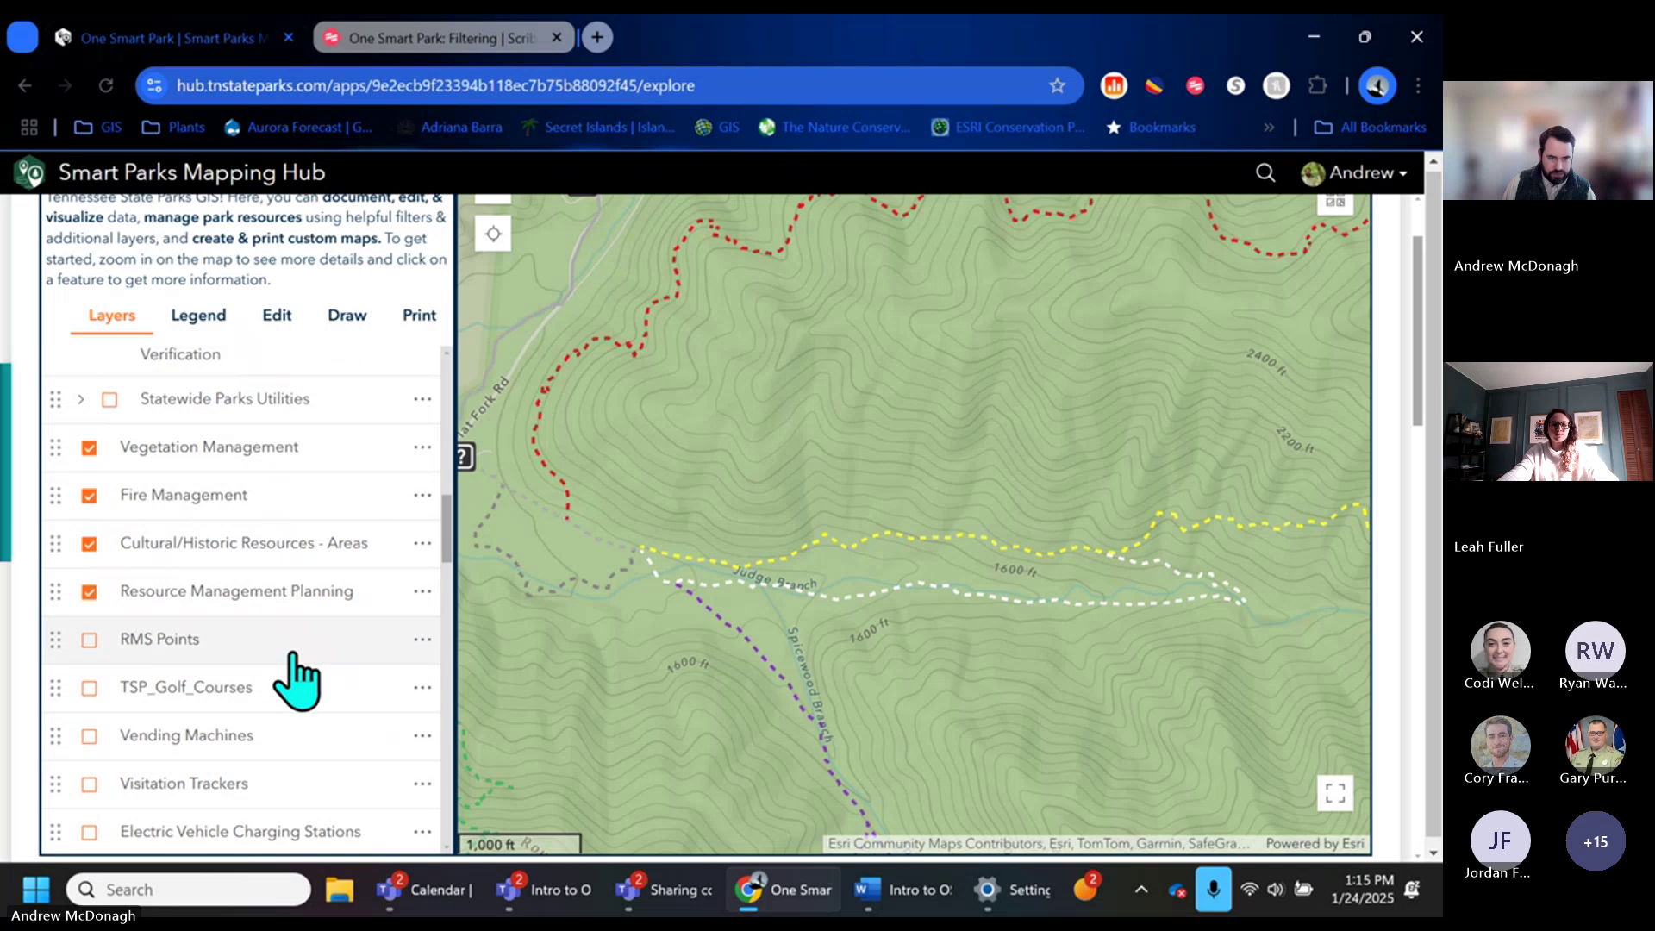
{"action": "left_click", "coordinate": [89, 639]}
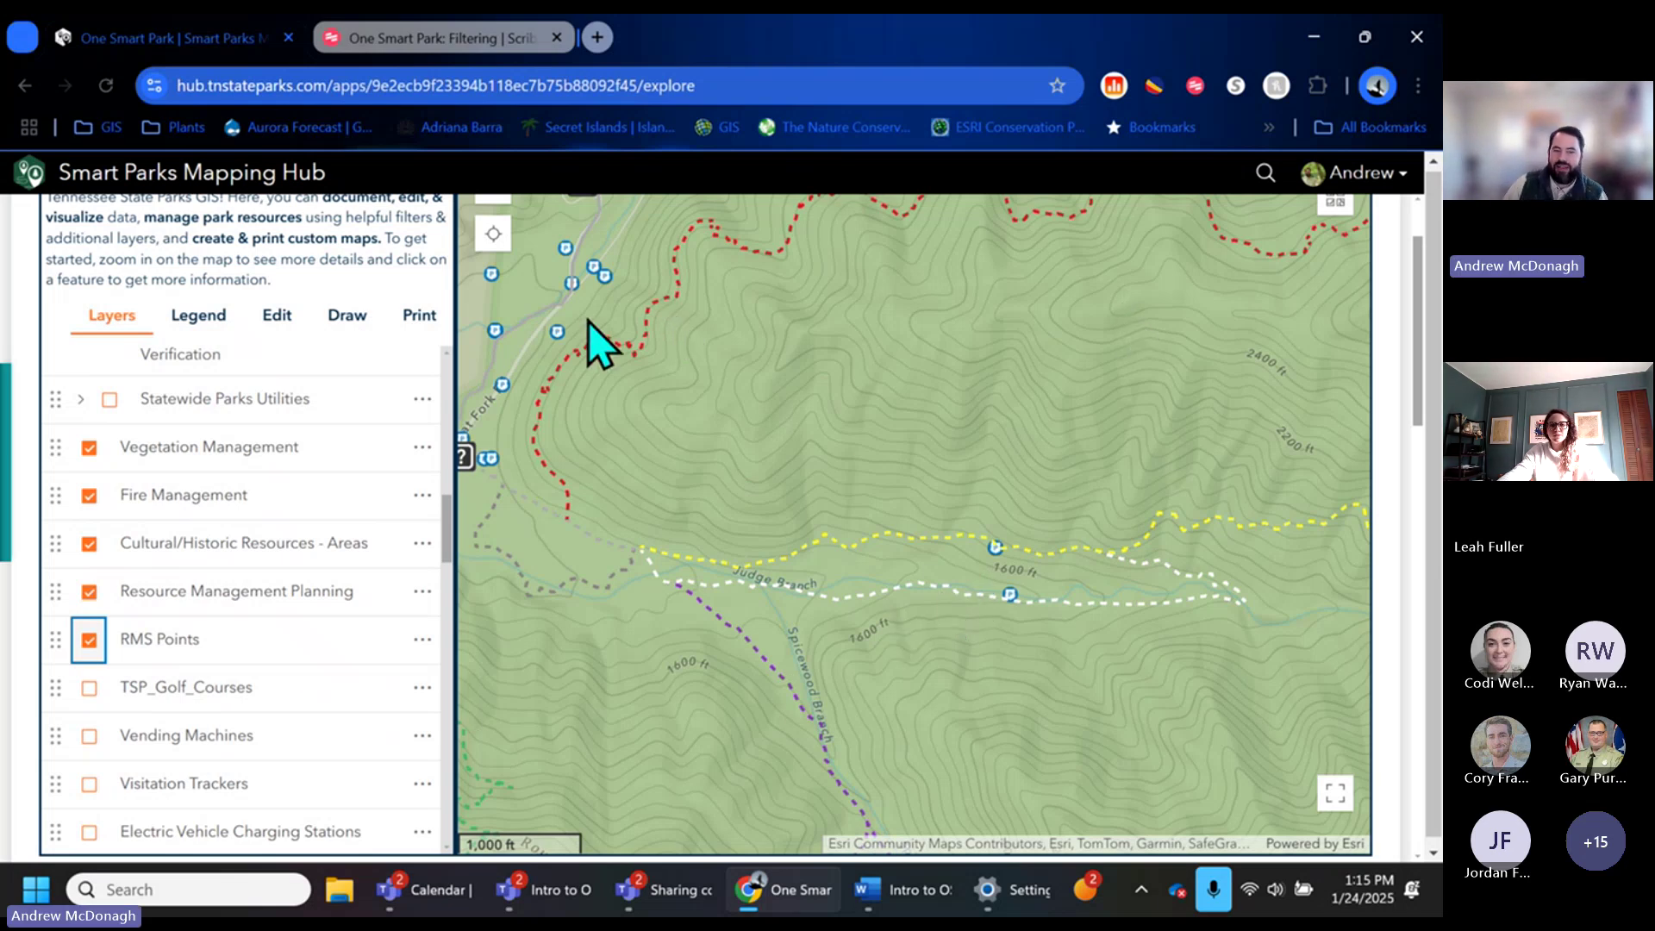
{"action": "scroll", "coordinate": [1034, 517], "scroll_direction": "down", "scroll_amount": 2}
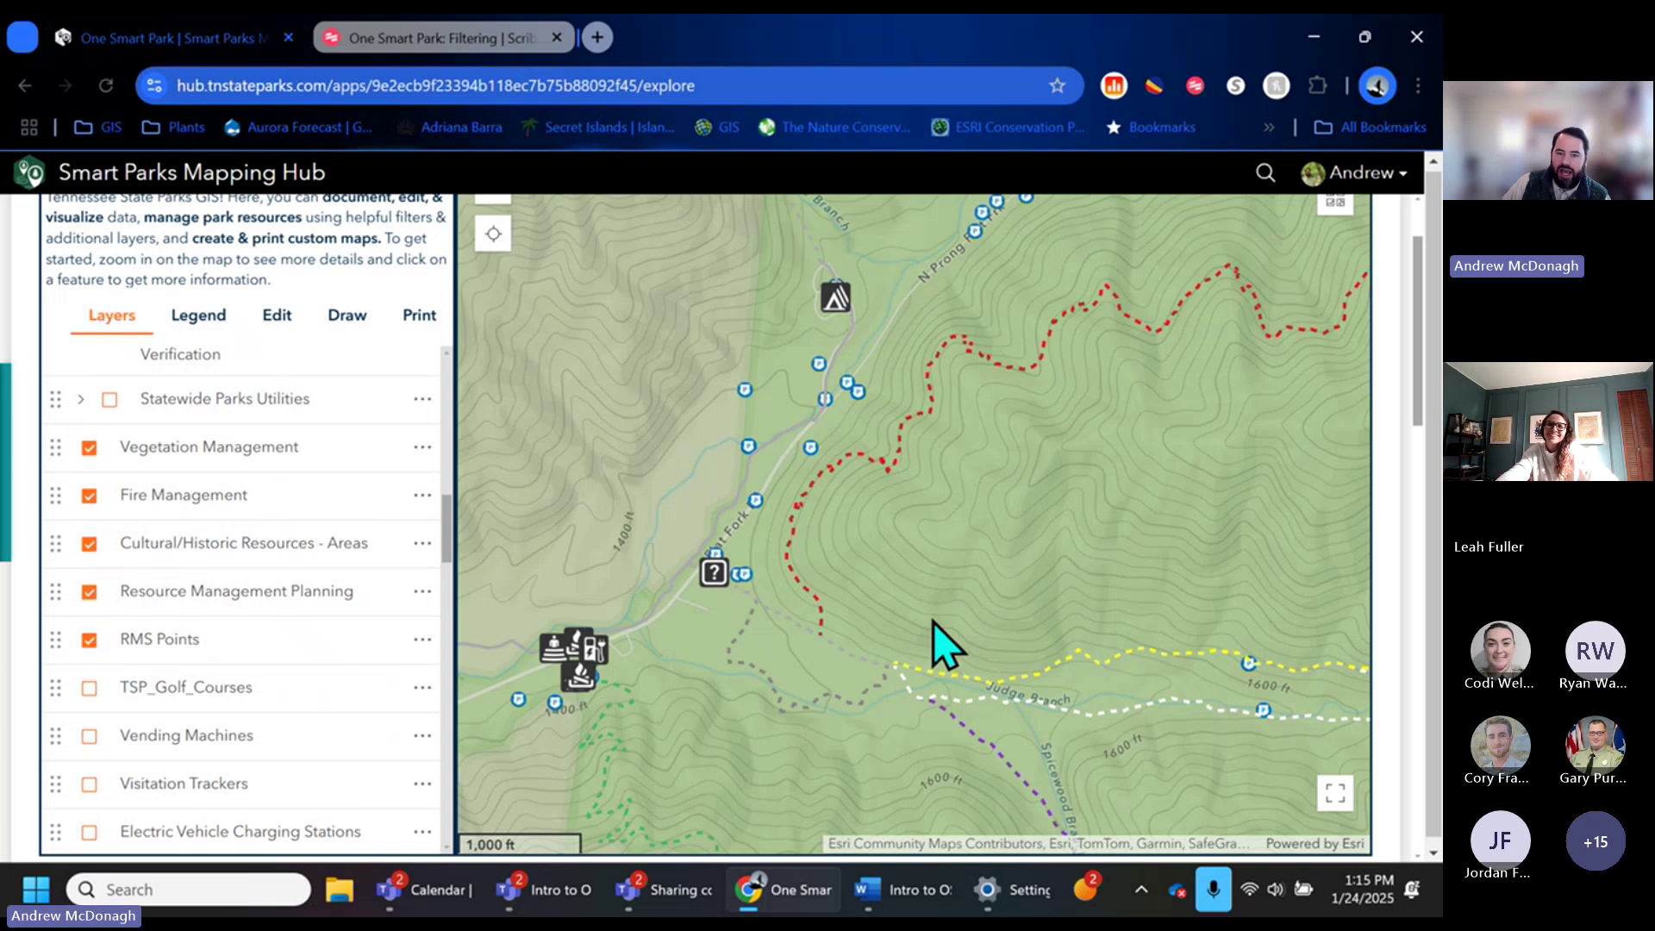
{"action": "scroll", "coordinate": [942, 645], "scroll_direction": "down", "scroll_amount": 1}
{"action": "scroll", "coordinate": [942, 645], "scroll_direction": "down", "scroll_amount": 3}
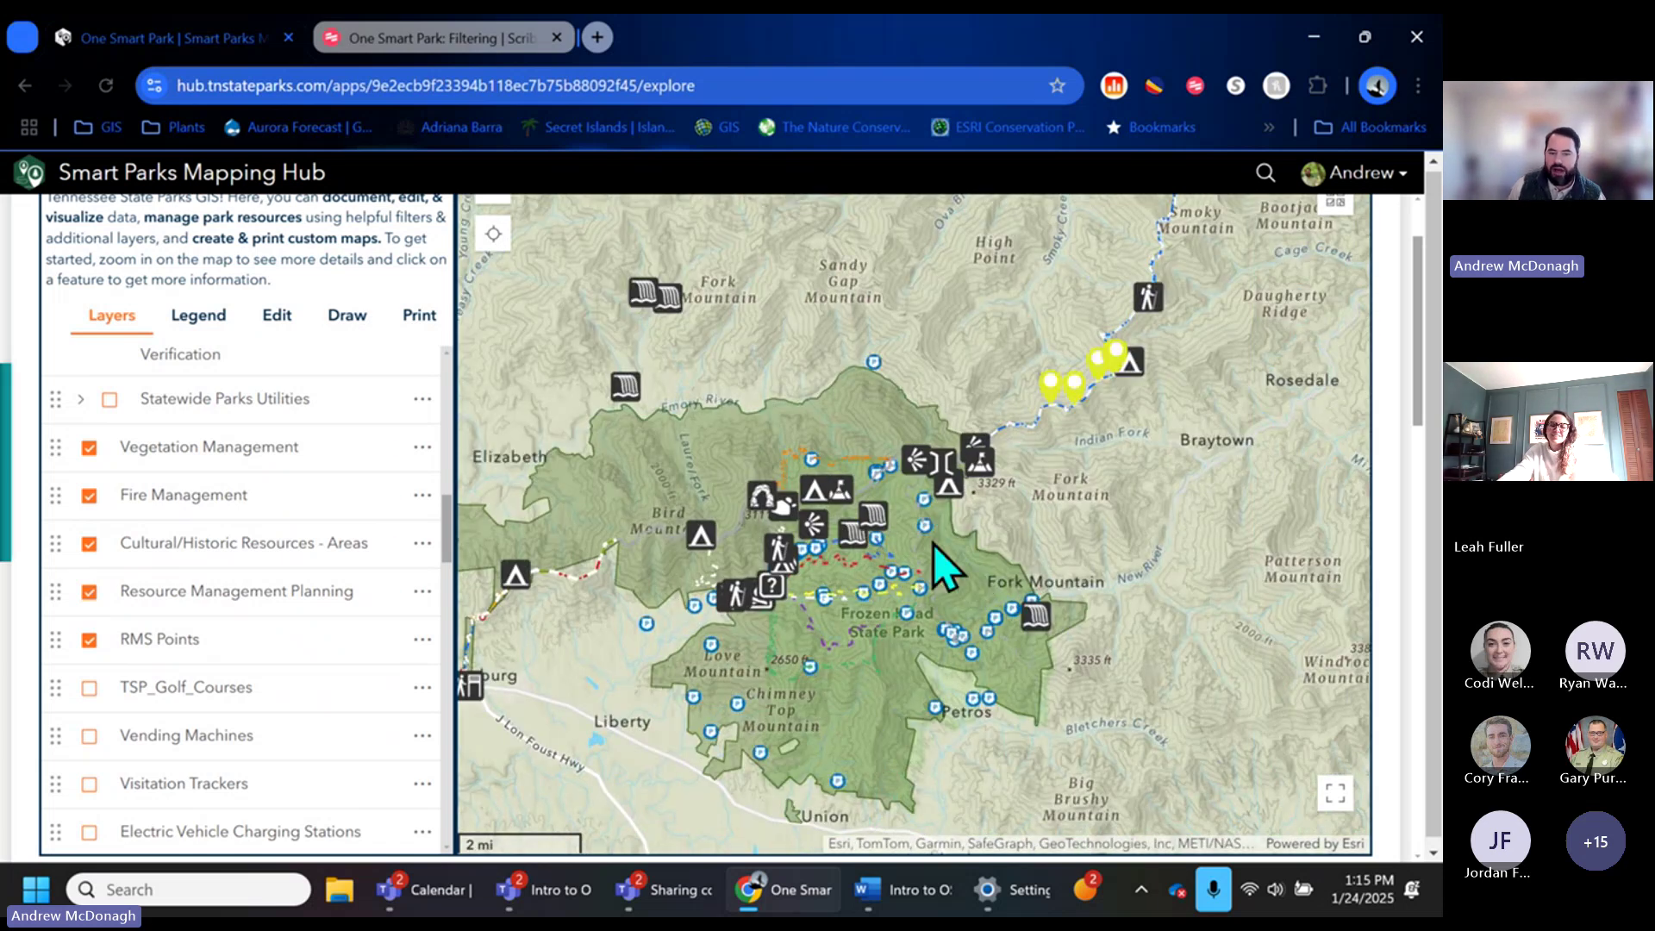
{"action": "scroll", "coordinate": [942, 569], "scroll_direction": "up", "scroll_amount": 3}
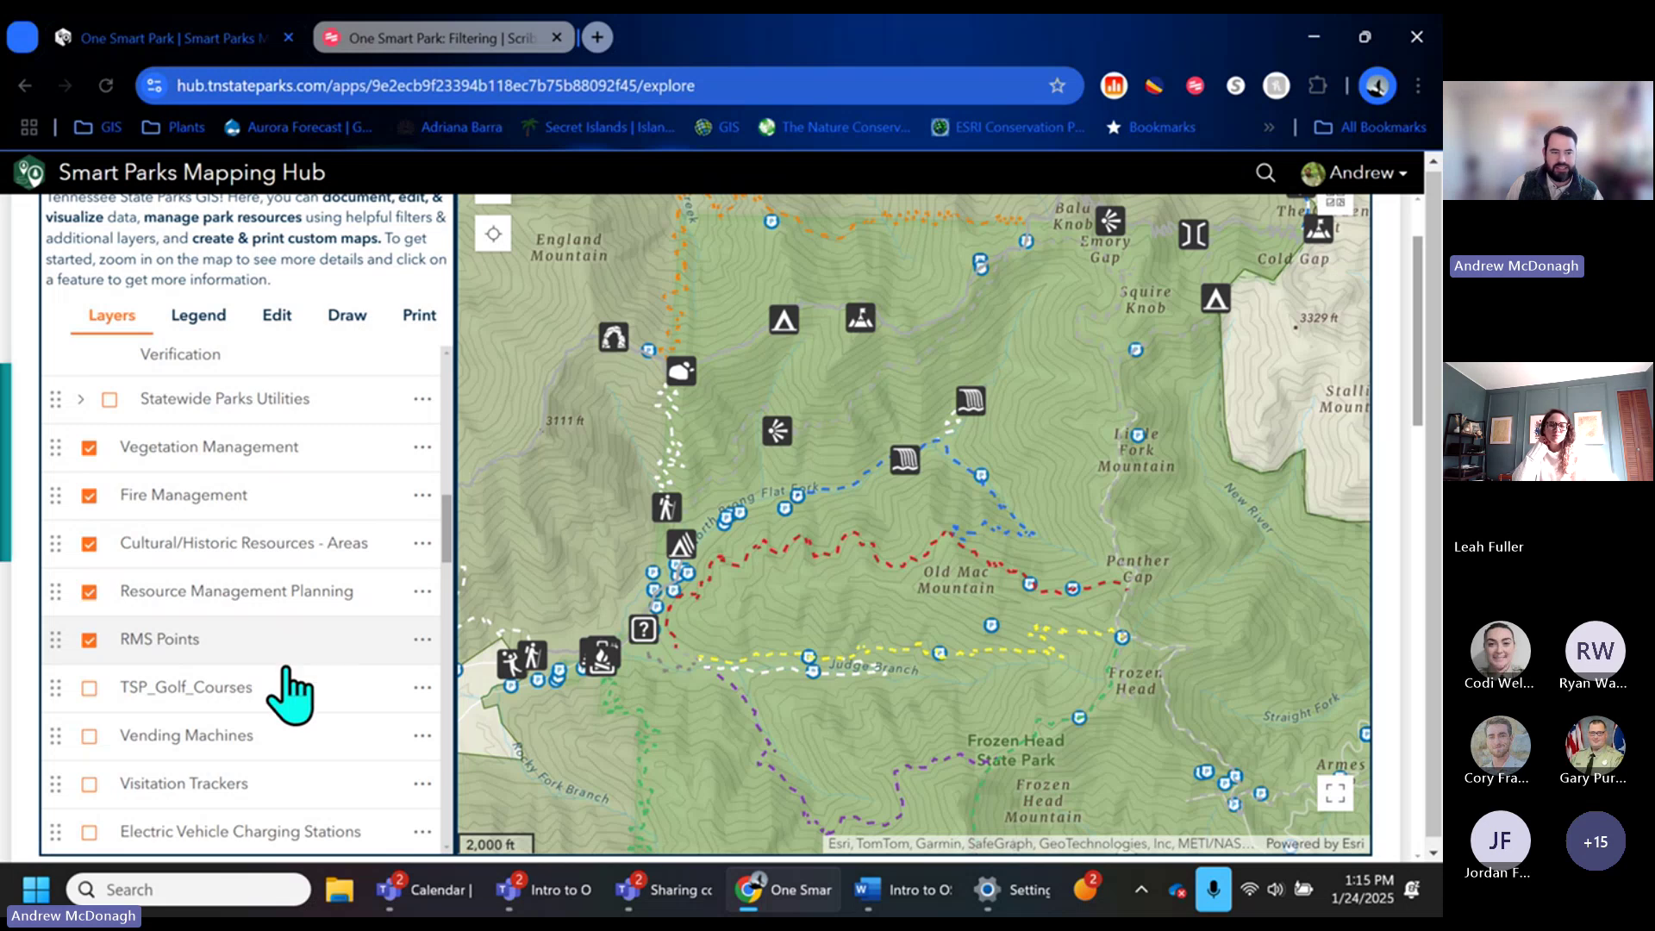
Open the RMS point on the South Old Mac Trail near Judge Branch, review its stacked incident reports, and close the details.
{"action": "left_click", "coordinate": [809, 663]}
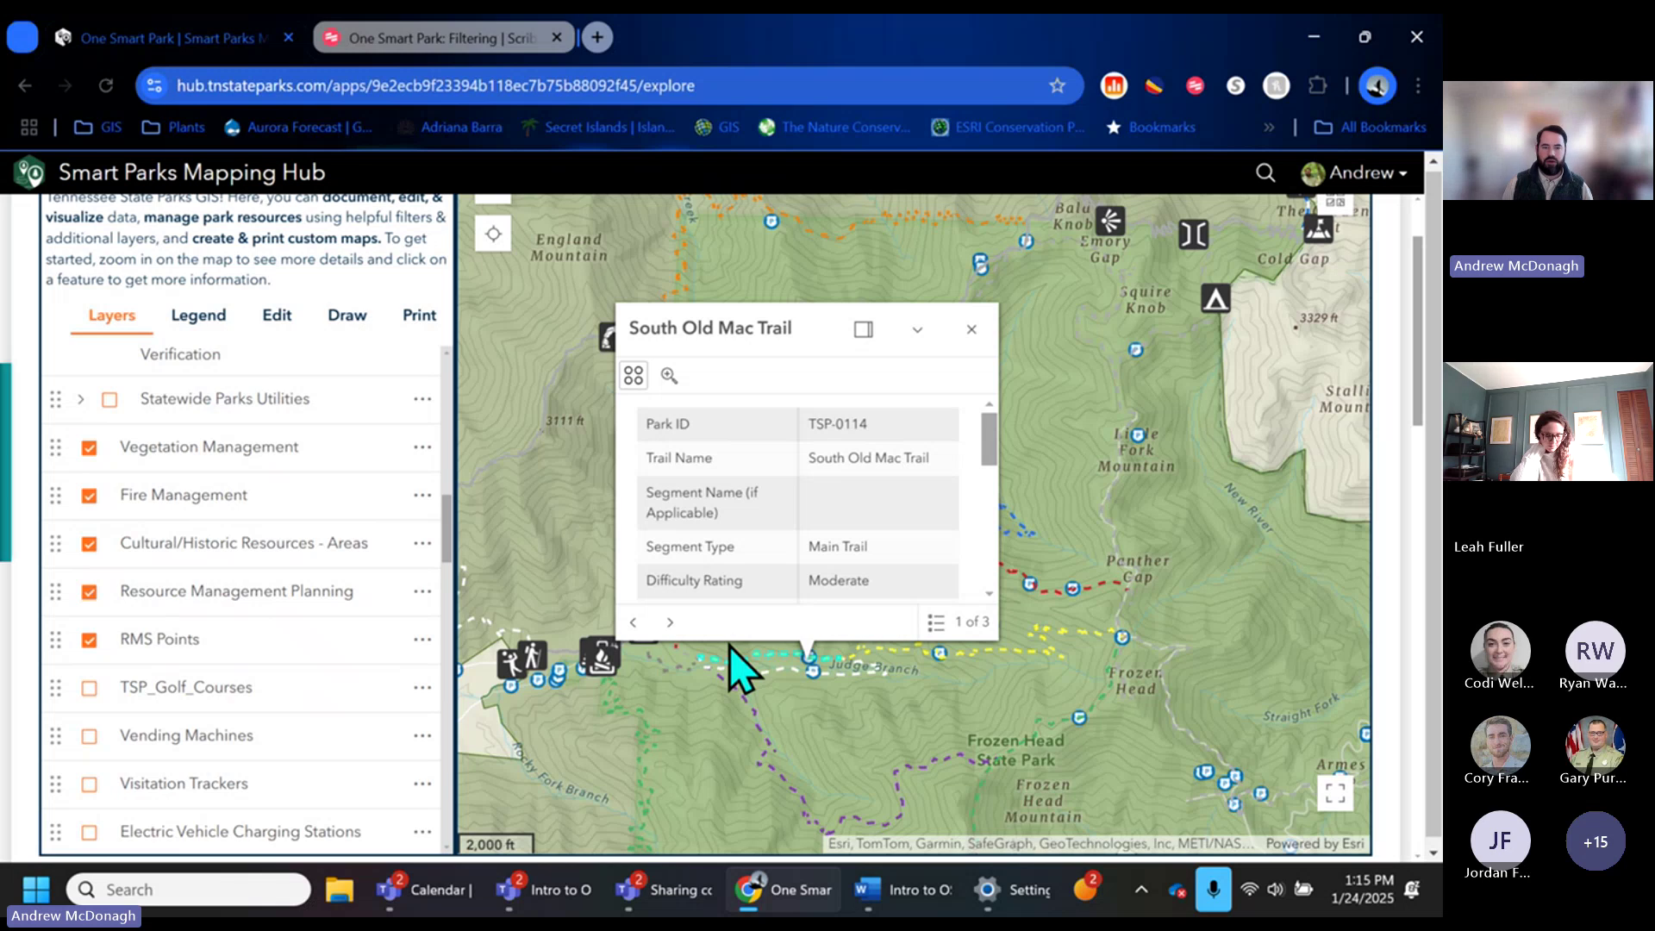
{"action": "left_click", "coordinate": [670, 622]}
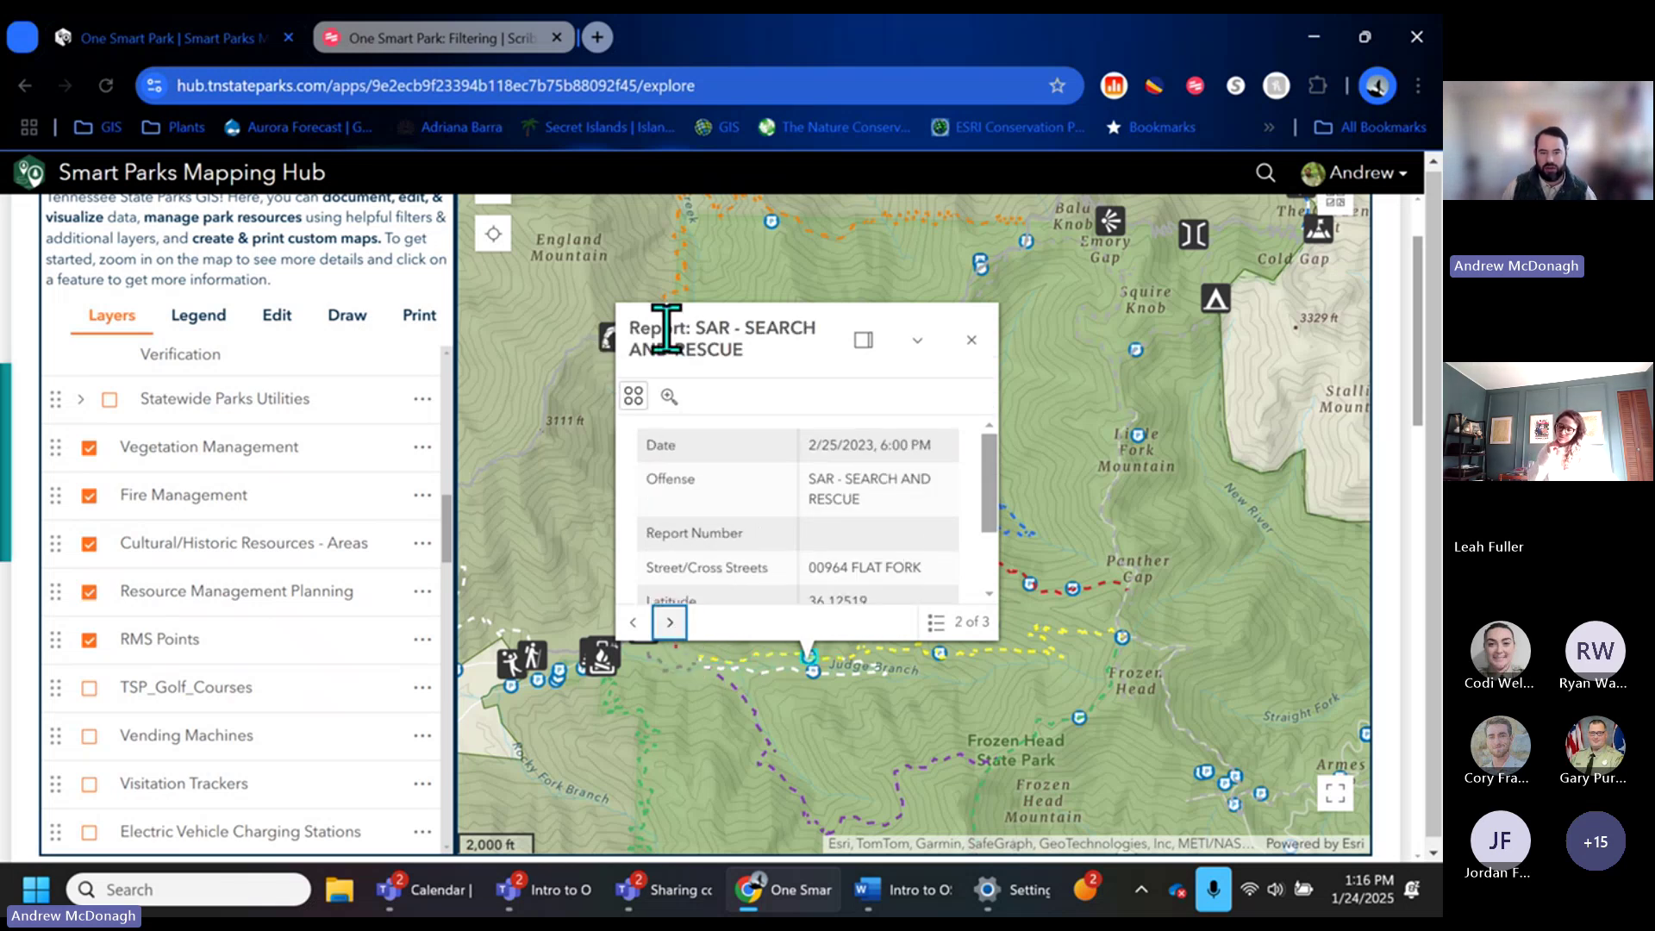
{"action": "scroll", "coordinate": [989, 524], "scroll_direction": "down", "scroll_amount": 2}
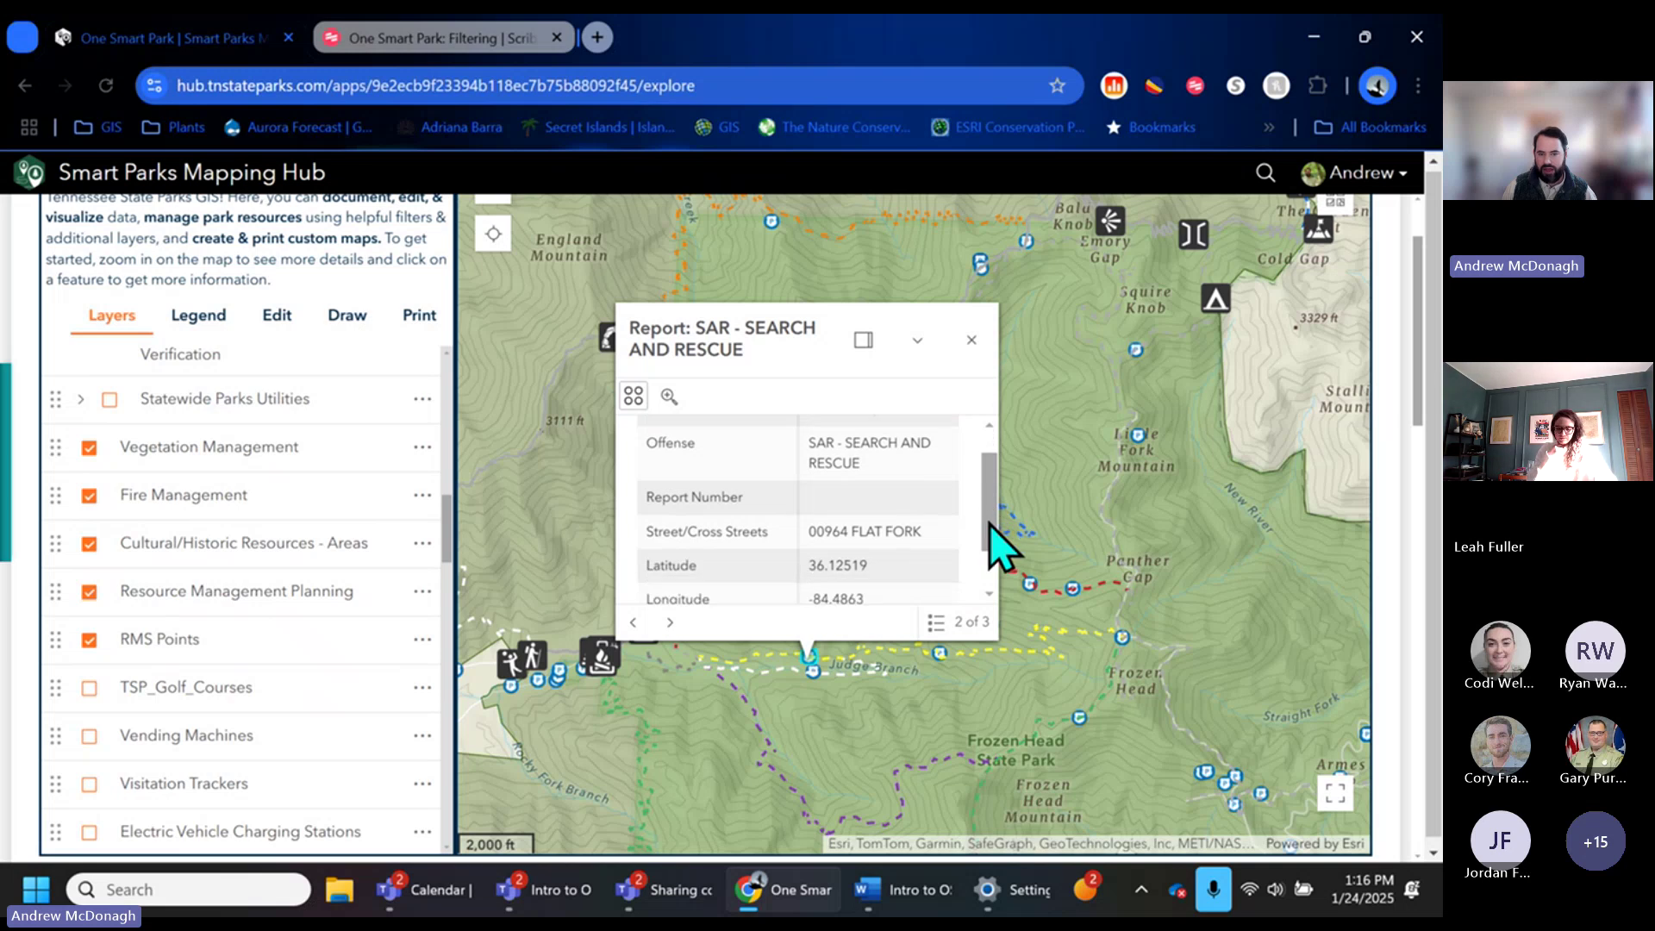
{"action": "scroll", "coordinate": [990, 533], "scroll_direction": "down", "scroll_amount": 1}
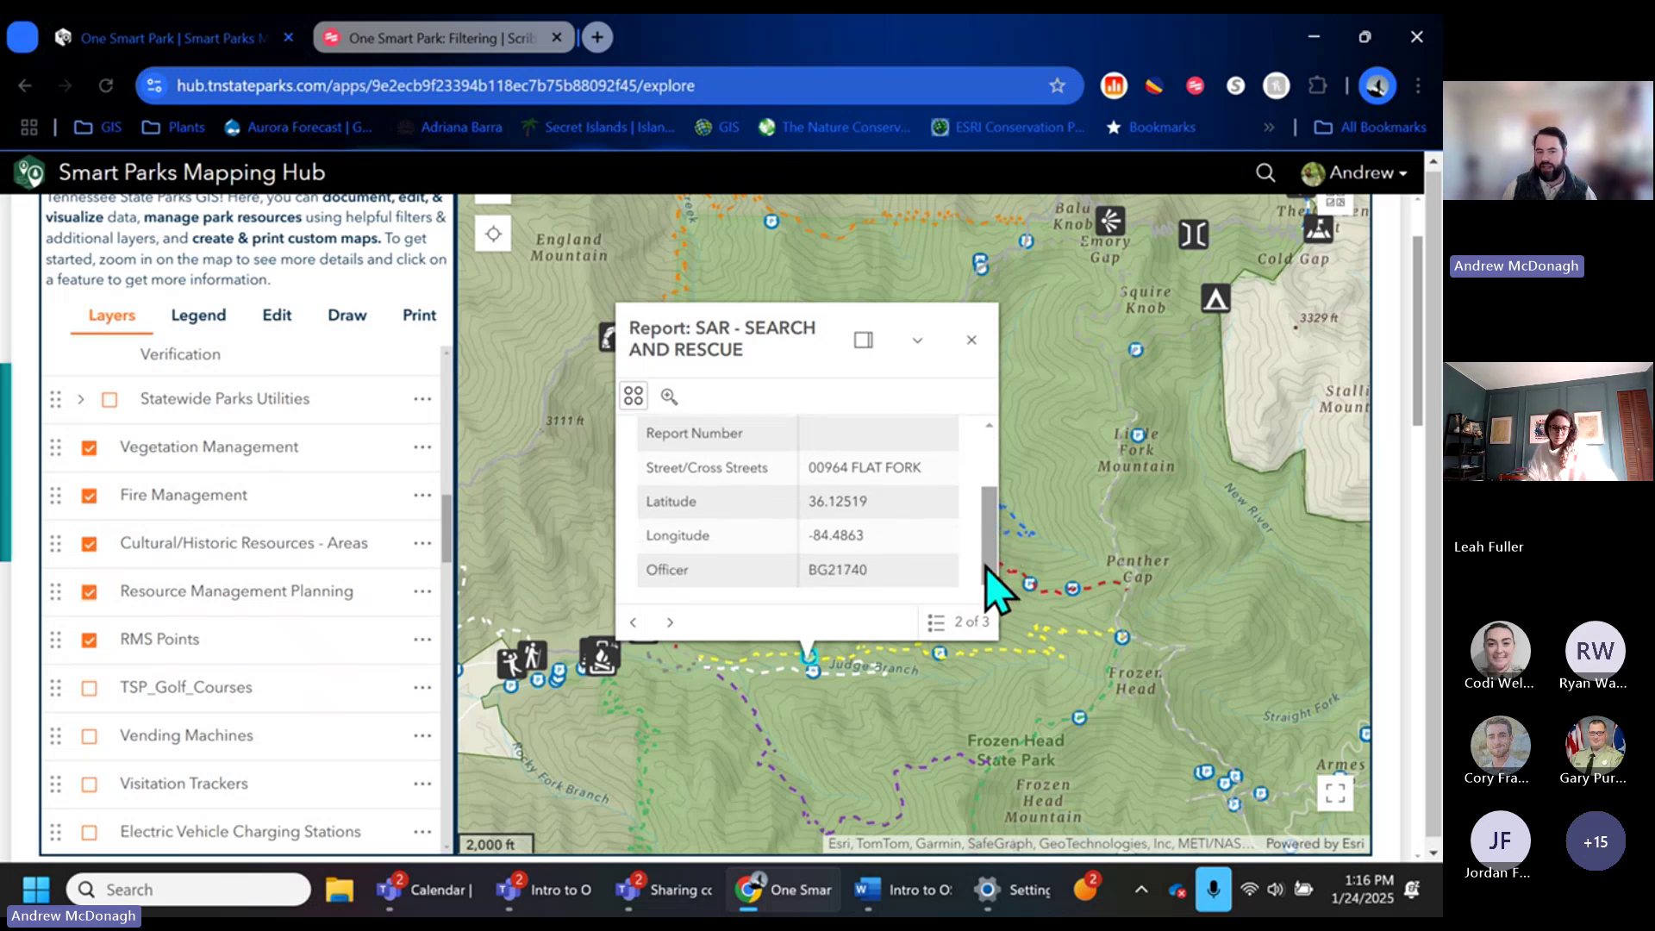
{"action": "scroll", "coordinate": [983, 529], "scroll_direction": "up", "scroll_amount": 1}
{"action": "scroll", "coordinate": [987, 543], "scroll_direction": "down", "scroll_amount": 1}
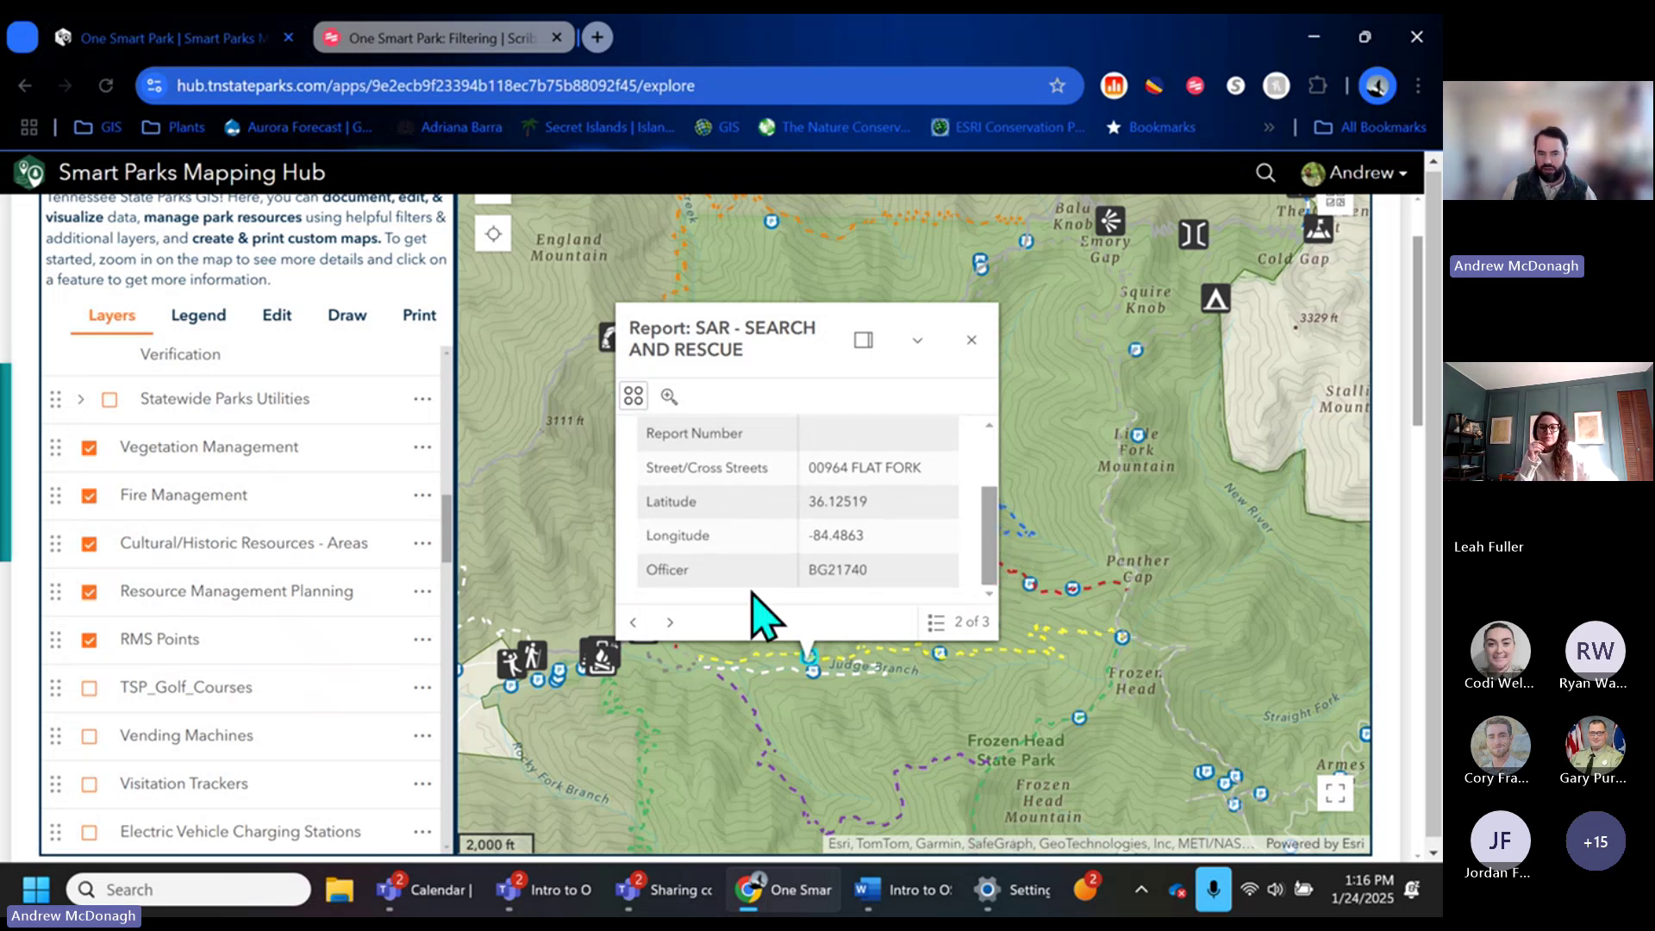
{"action": "left_click", "coordinate": [670, 624]}
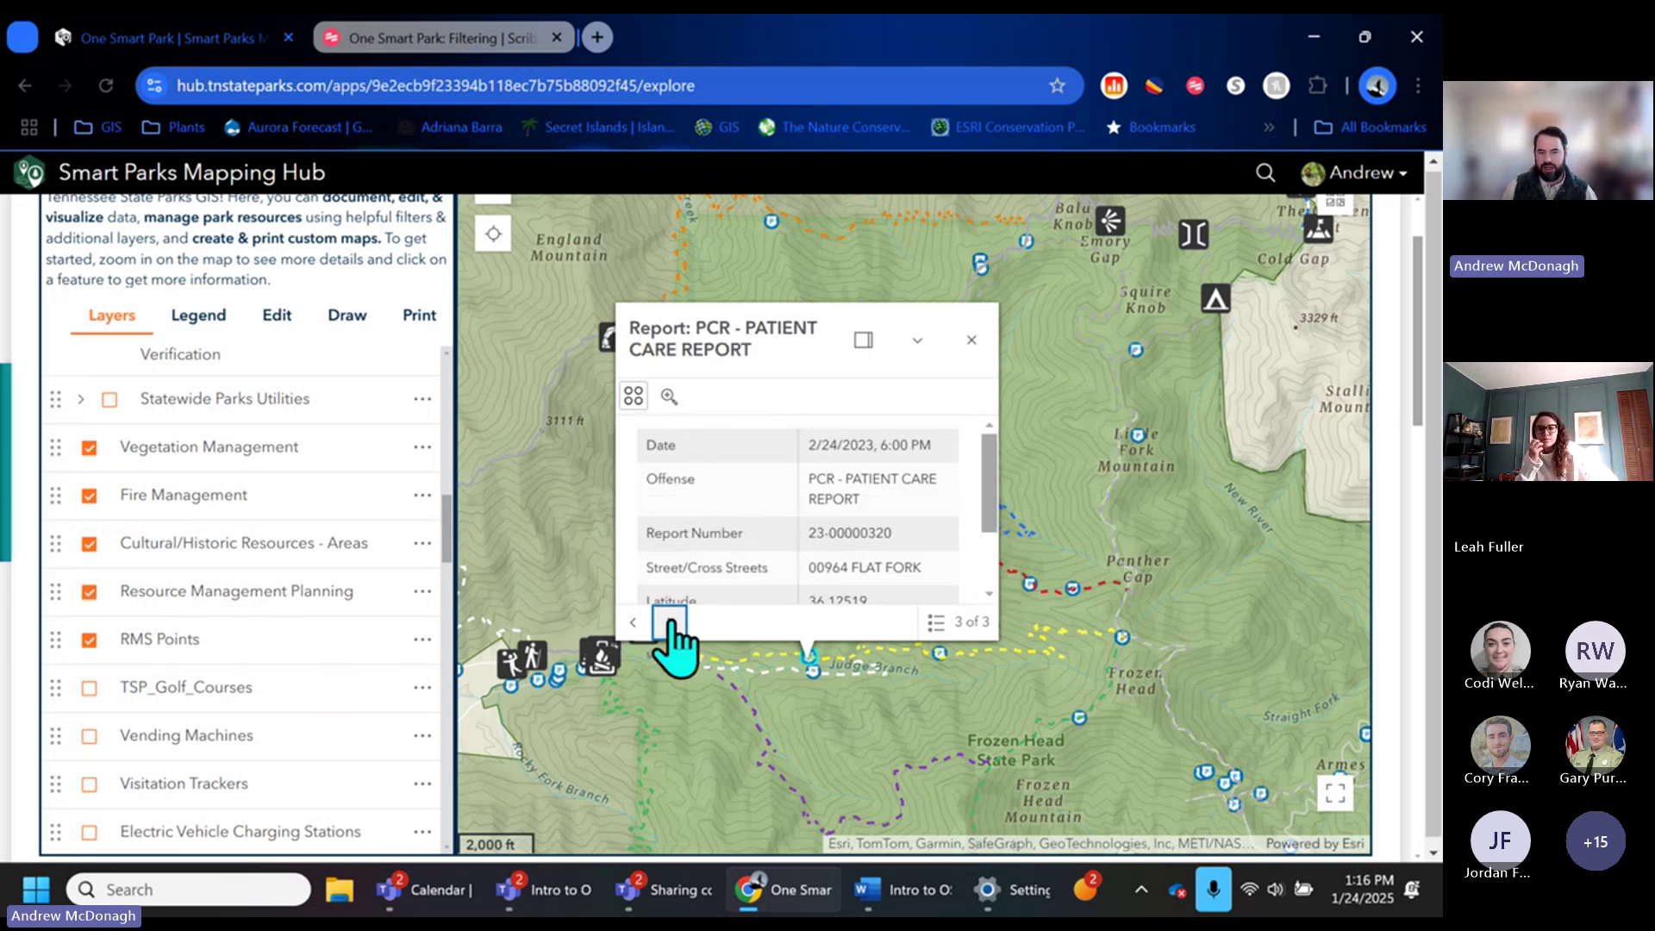
{"action": "left_click", "coordinate": [988, 341]}
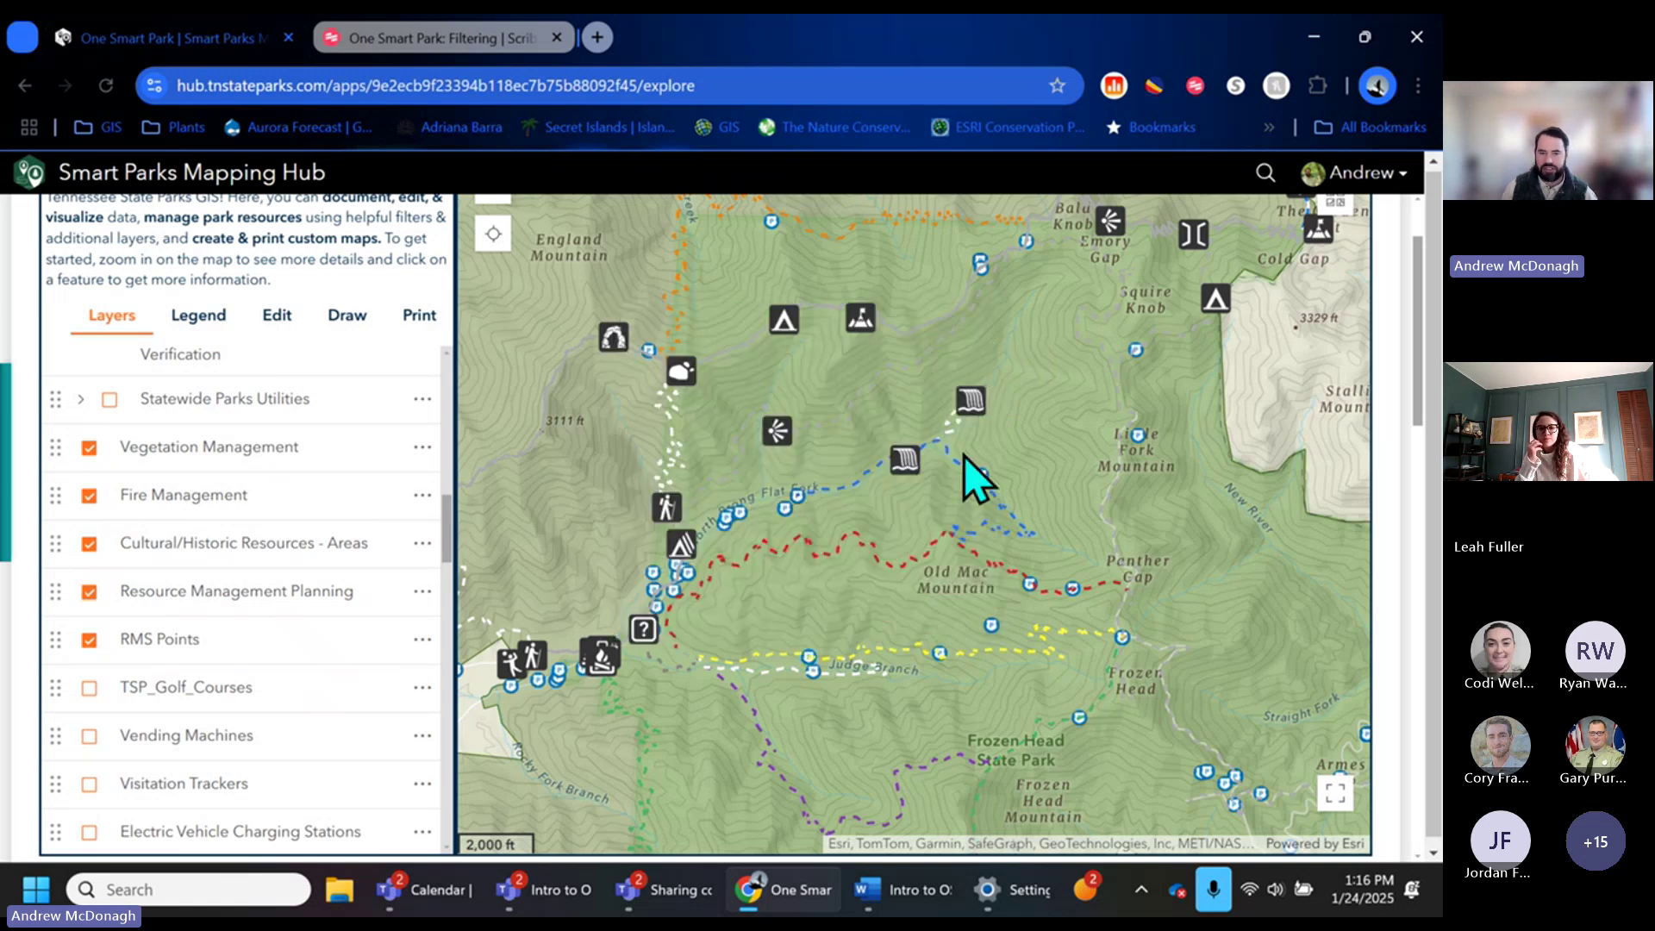
Open the map's print options and check the print template settings and results.
{"action": "left_click", "coordinate": [428, 342]}
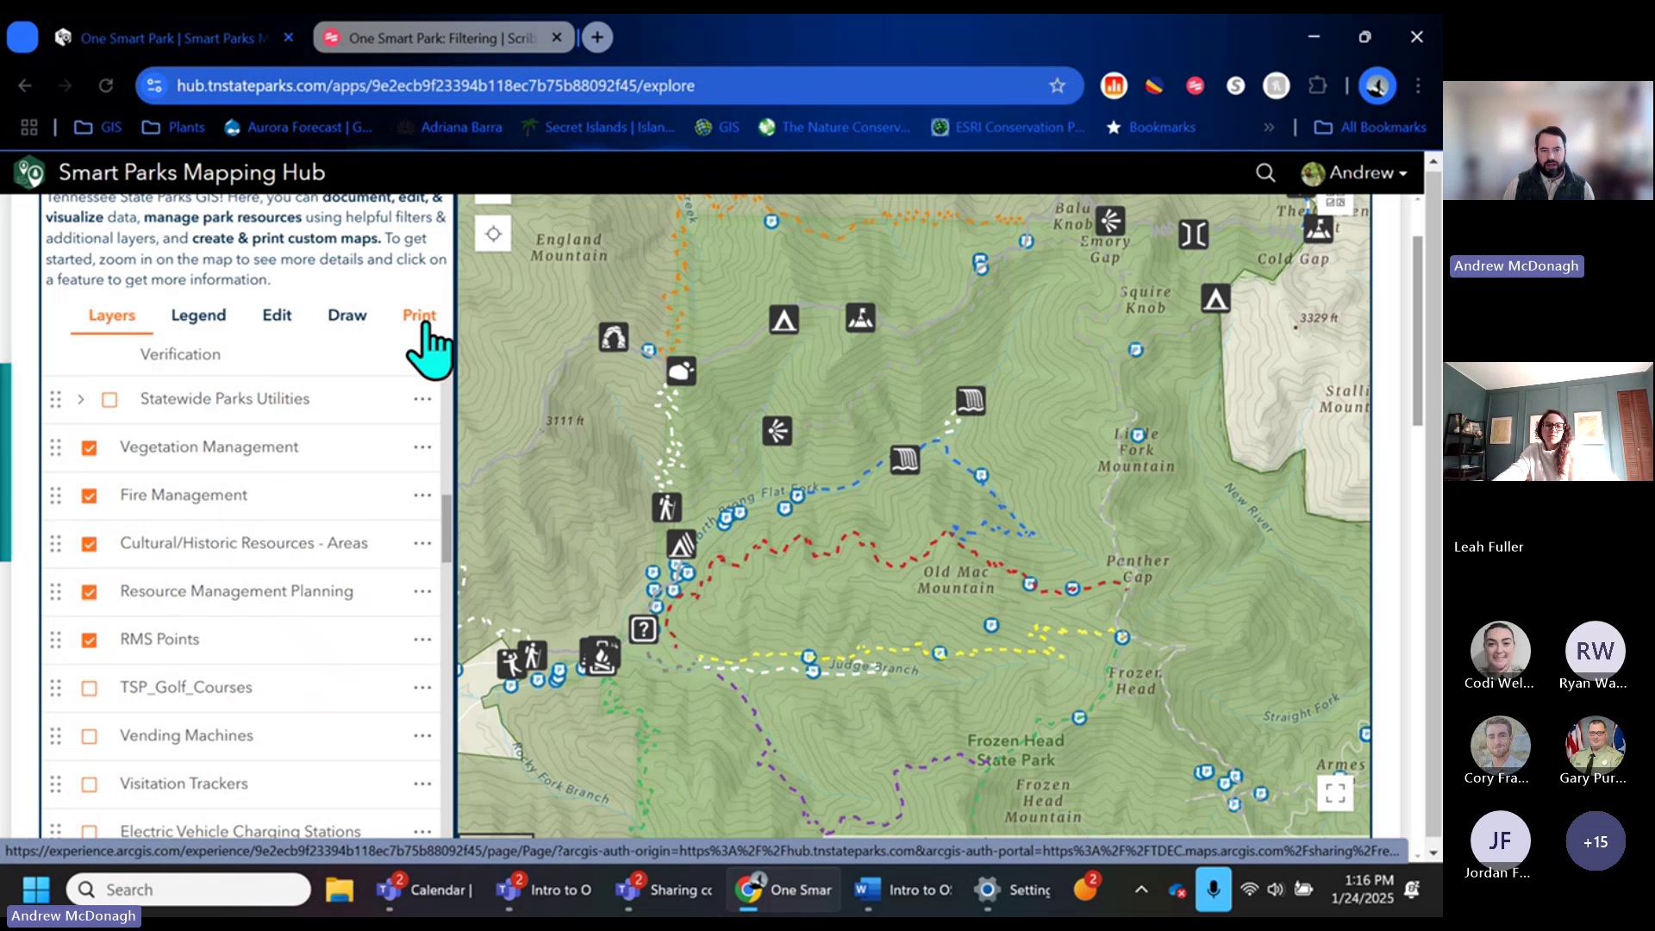
{"action": "left_click", "coordinate": [355, 376]}
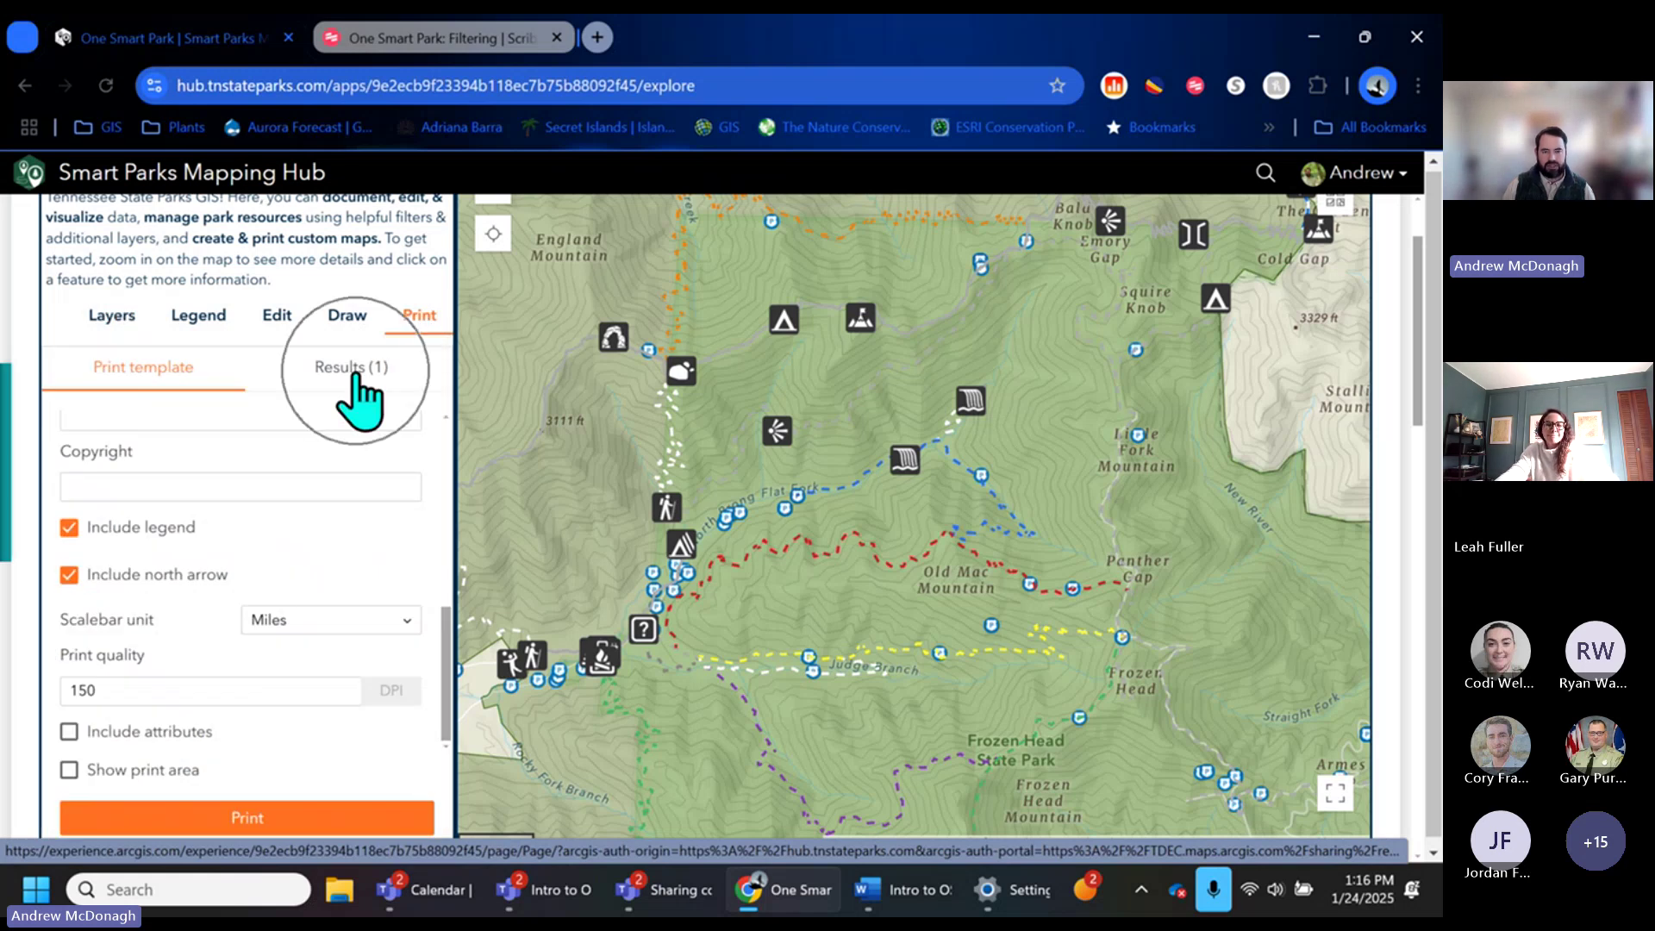
{"action": "left_click", "coordinate": [277, 420]}
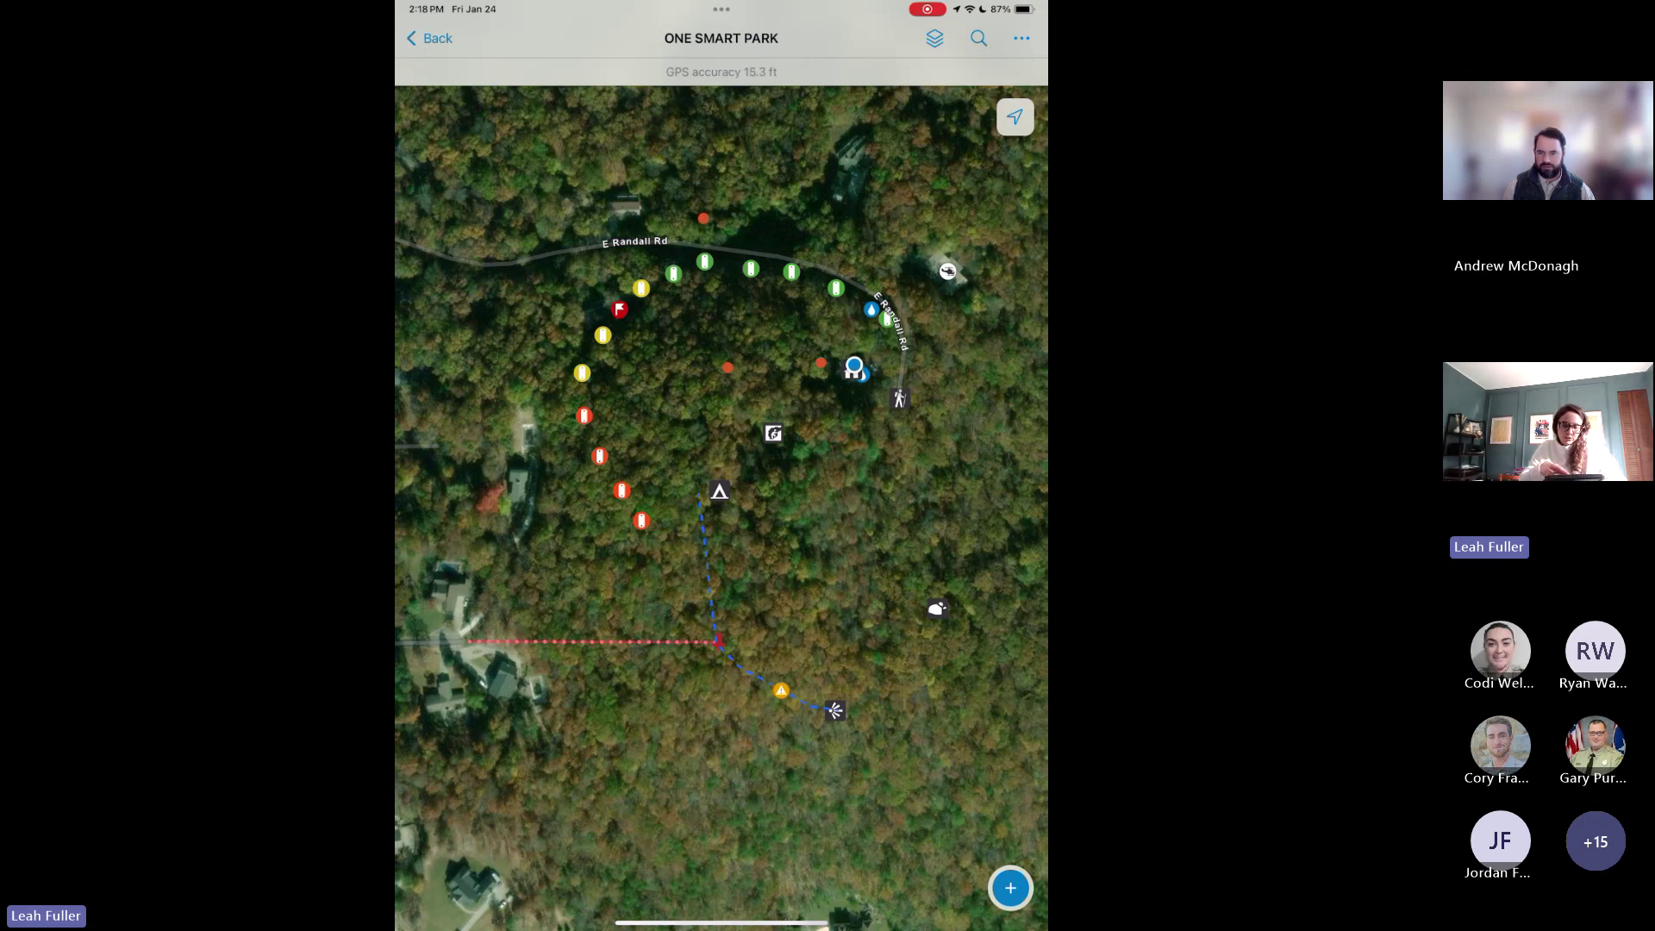
In the mobile One Smart Park map, set the review date of the yellow boundary marker nearest E Randall Rd to 1/24/25 and submit.
{"action": "scroll", "coordinate": [668, 226], "scroll_direction": "up", "scroll_amount": 5}
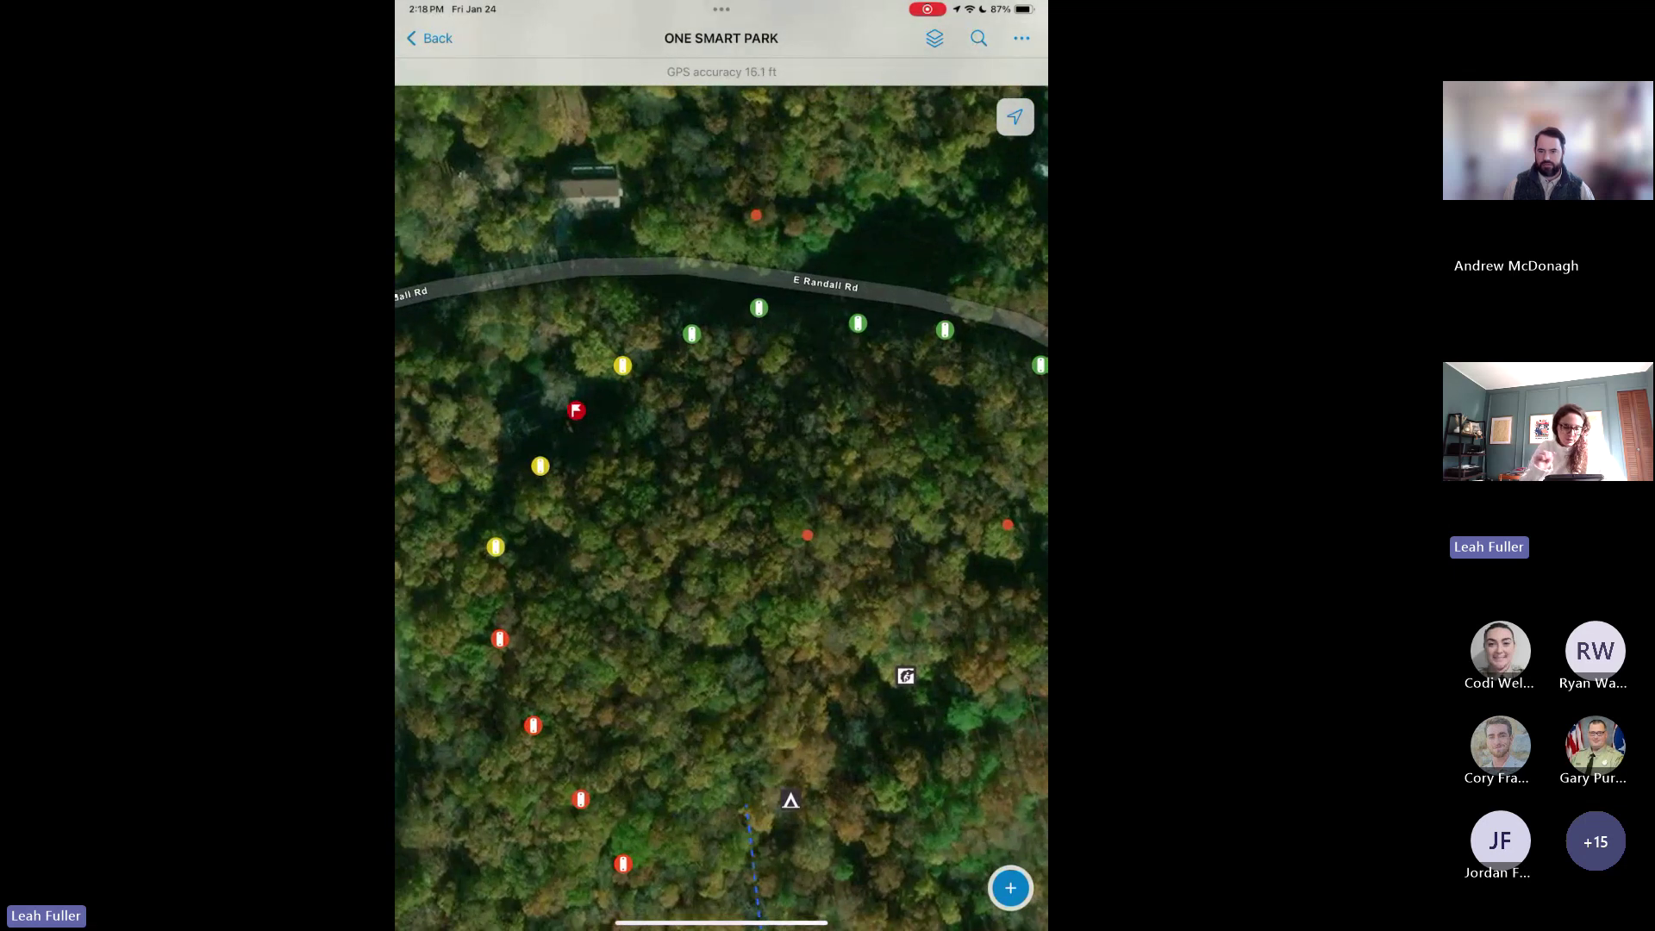
{"action": "left_click", "coordinate": [623, 365]}
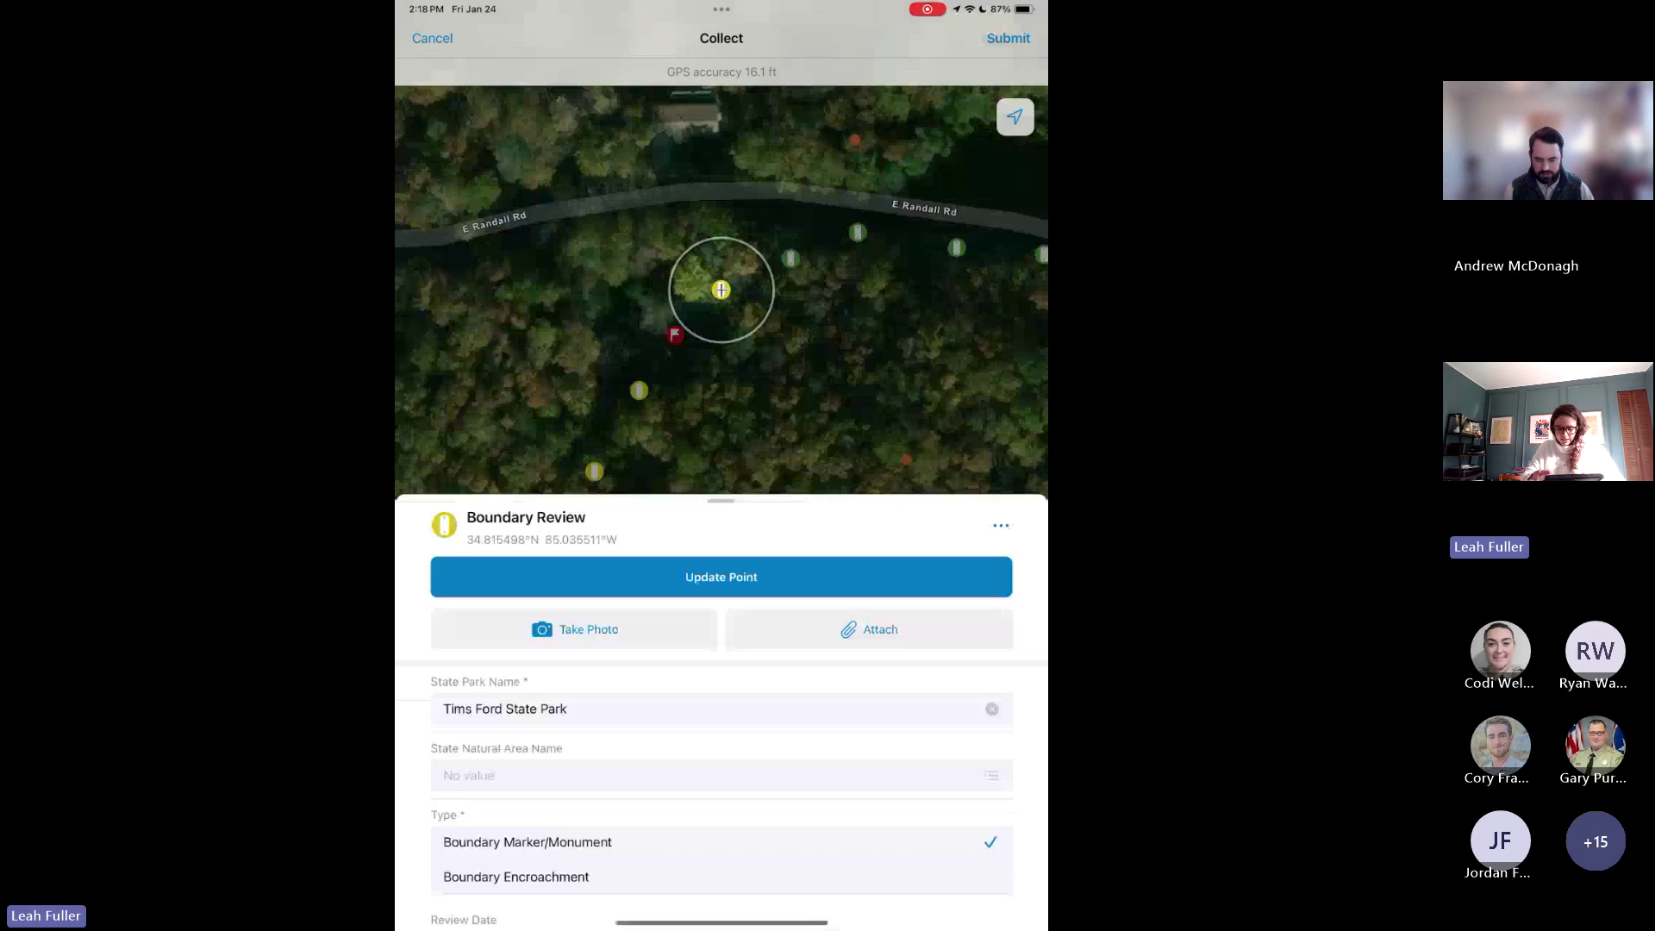
{"action": "scroll", "coordinate": [722, 689], "scroll_direction": "down", "scroll_amount": 5}
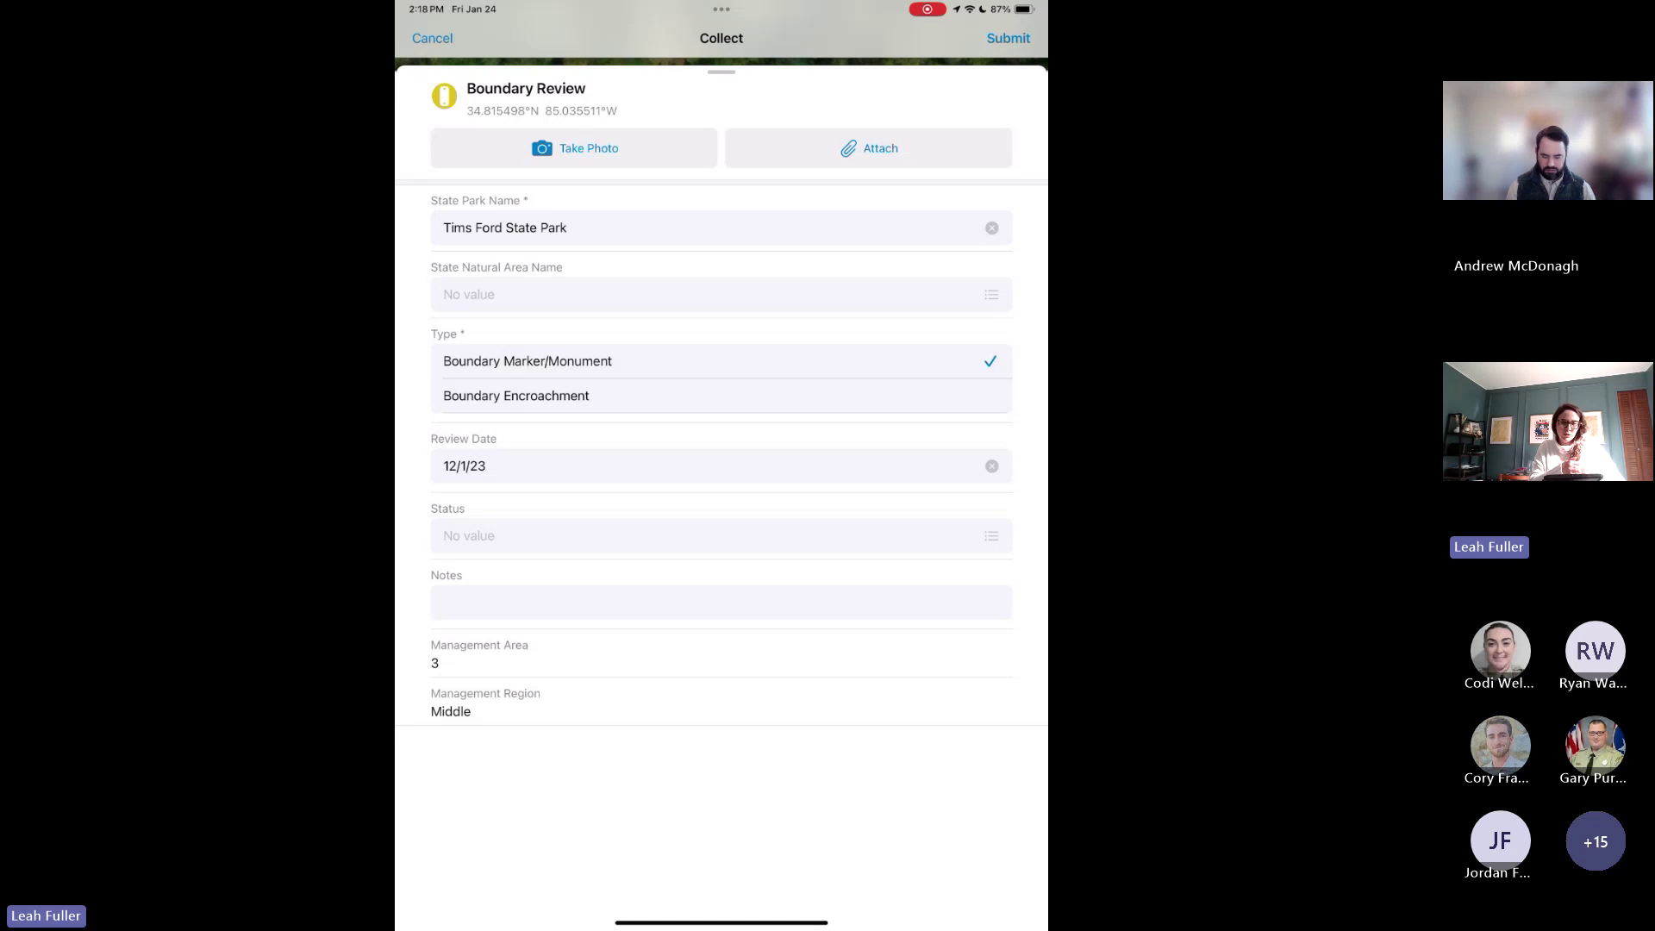
{"action": "left_click", "coordinate": [991, 466]}
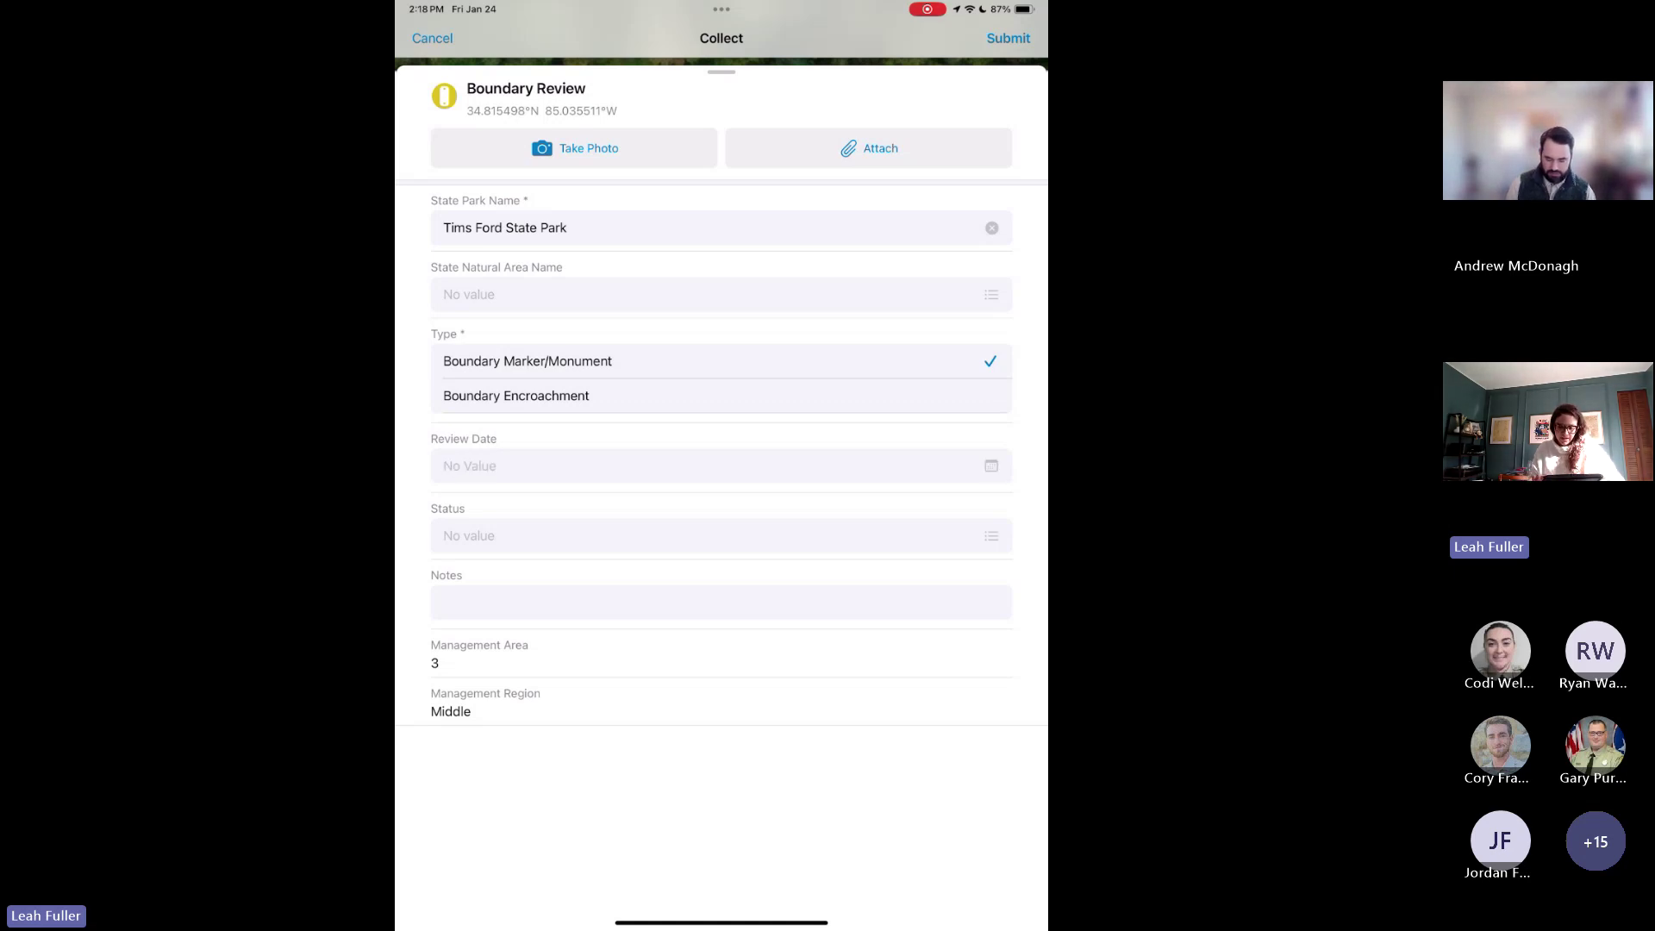
{"action": "left_click", "coordinate": [991, 466]}
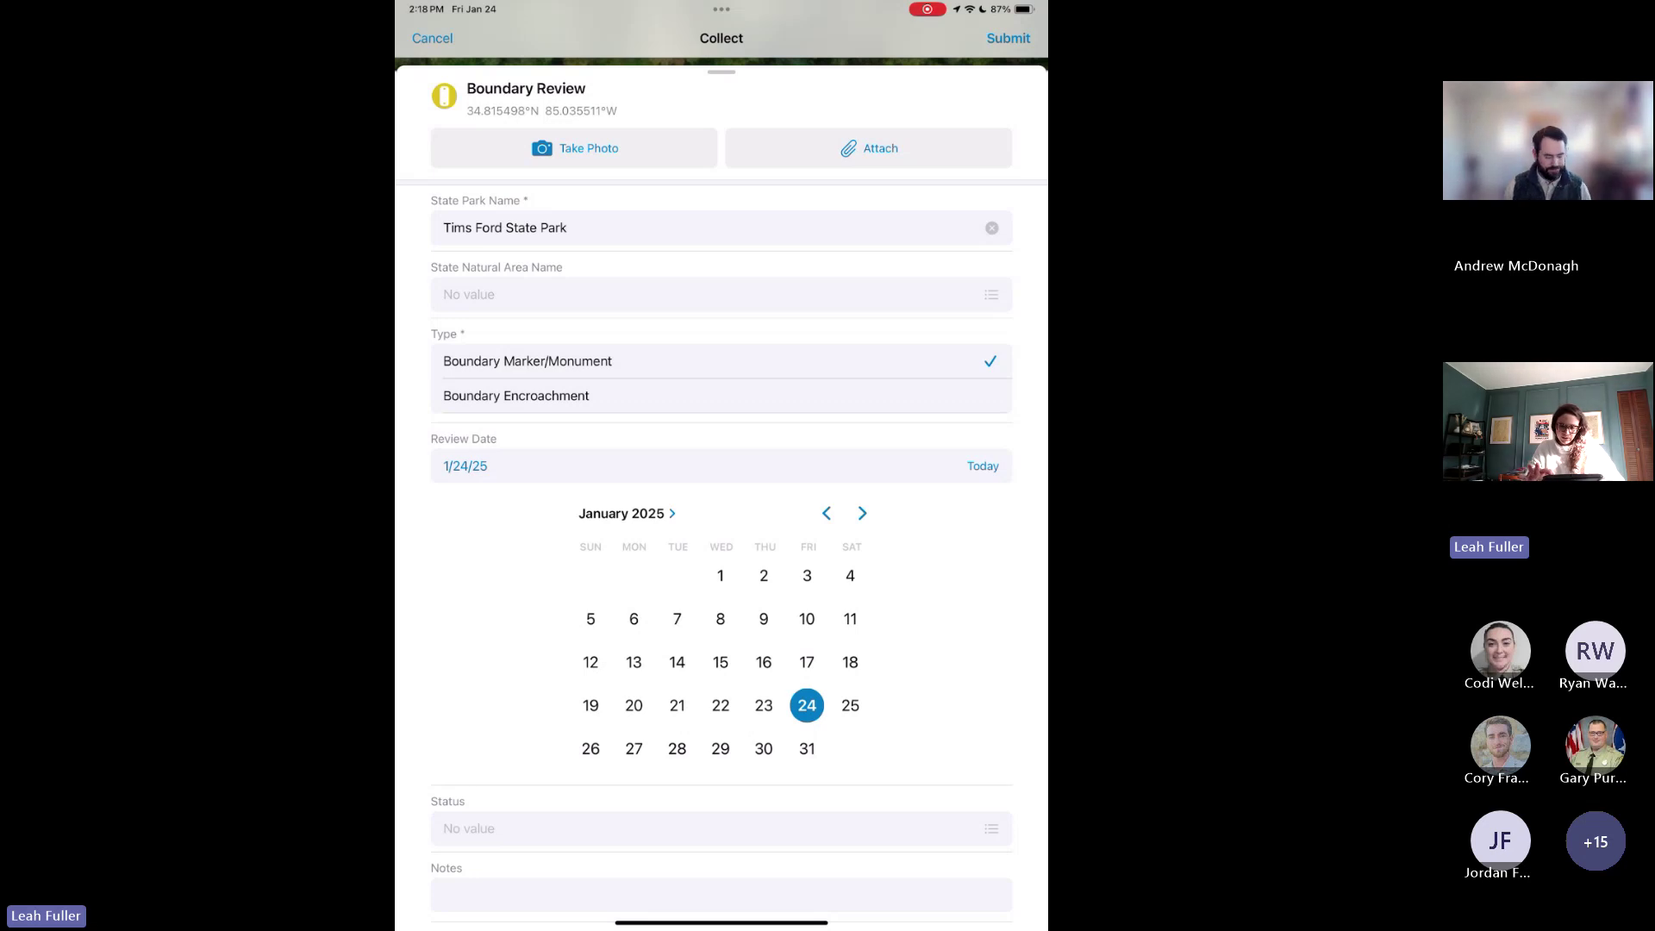
{"action": "left_click", "coordinate": [1007, 38]}
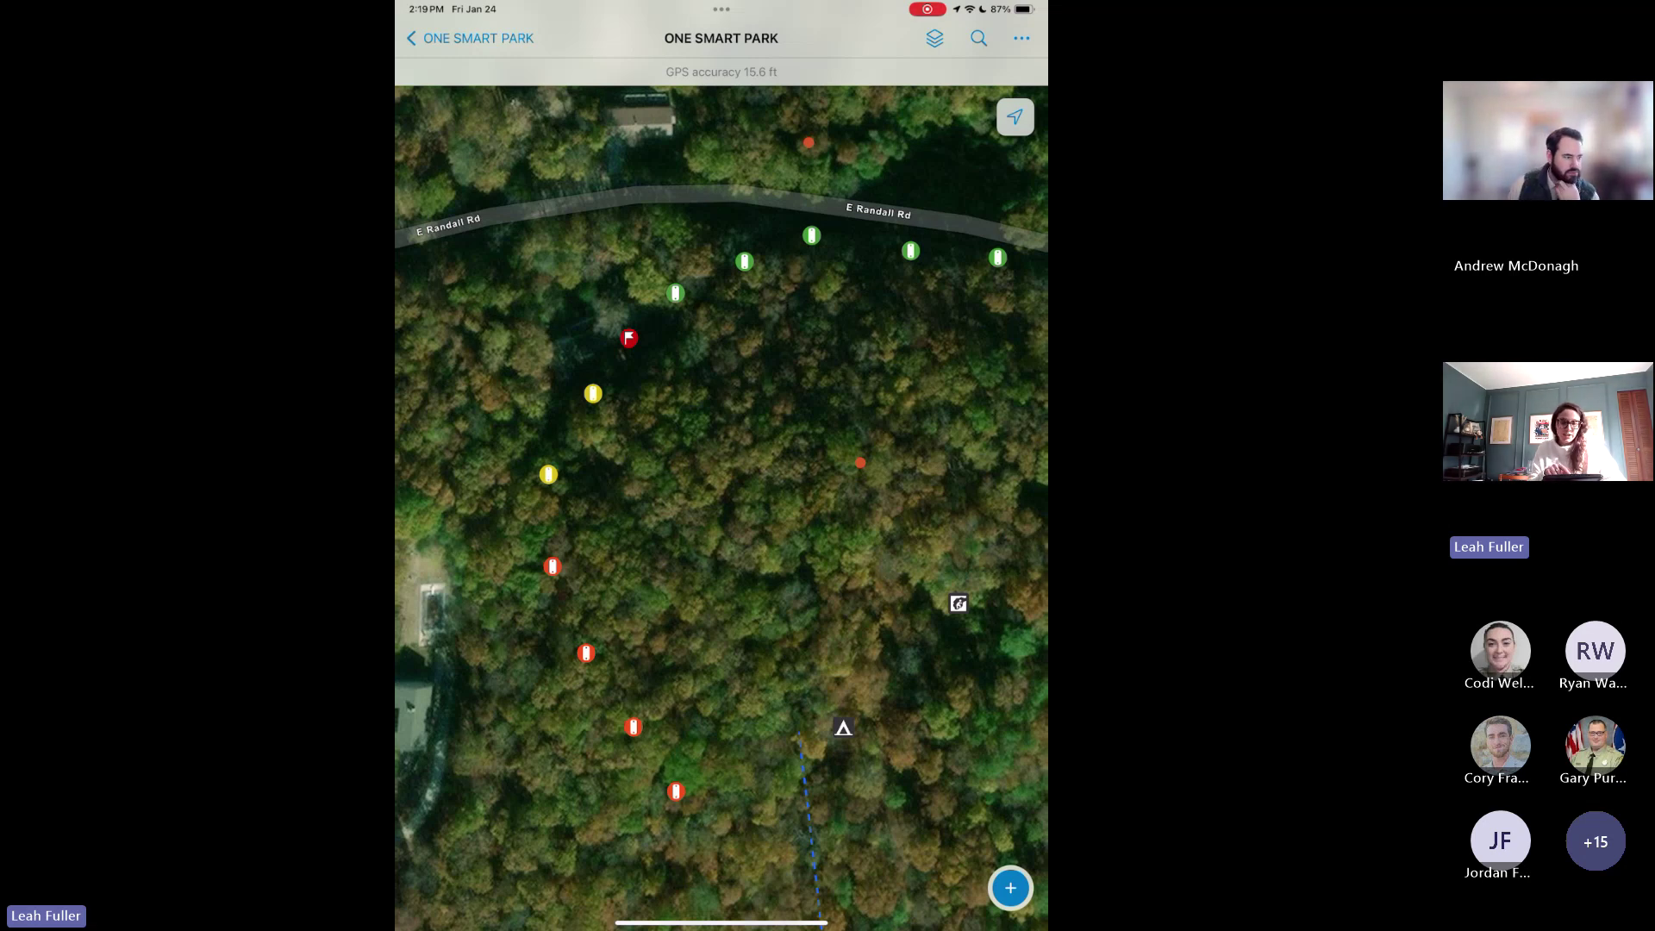
Review the details of the Boundary Encroachment point south of E Randall Rd and delete the point.
{"action": "left_click", "coordinate": [629, 337]}
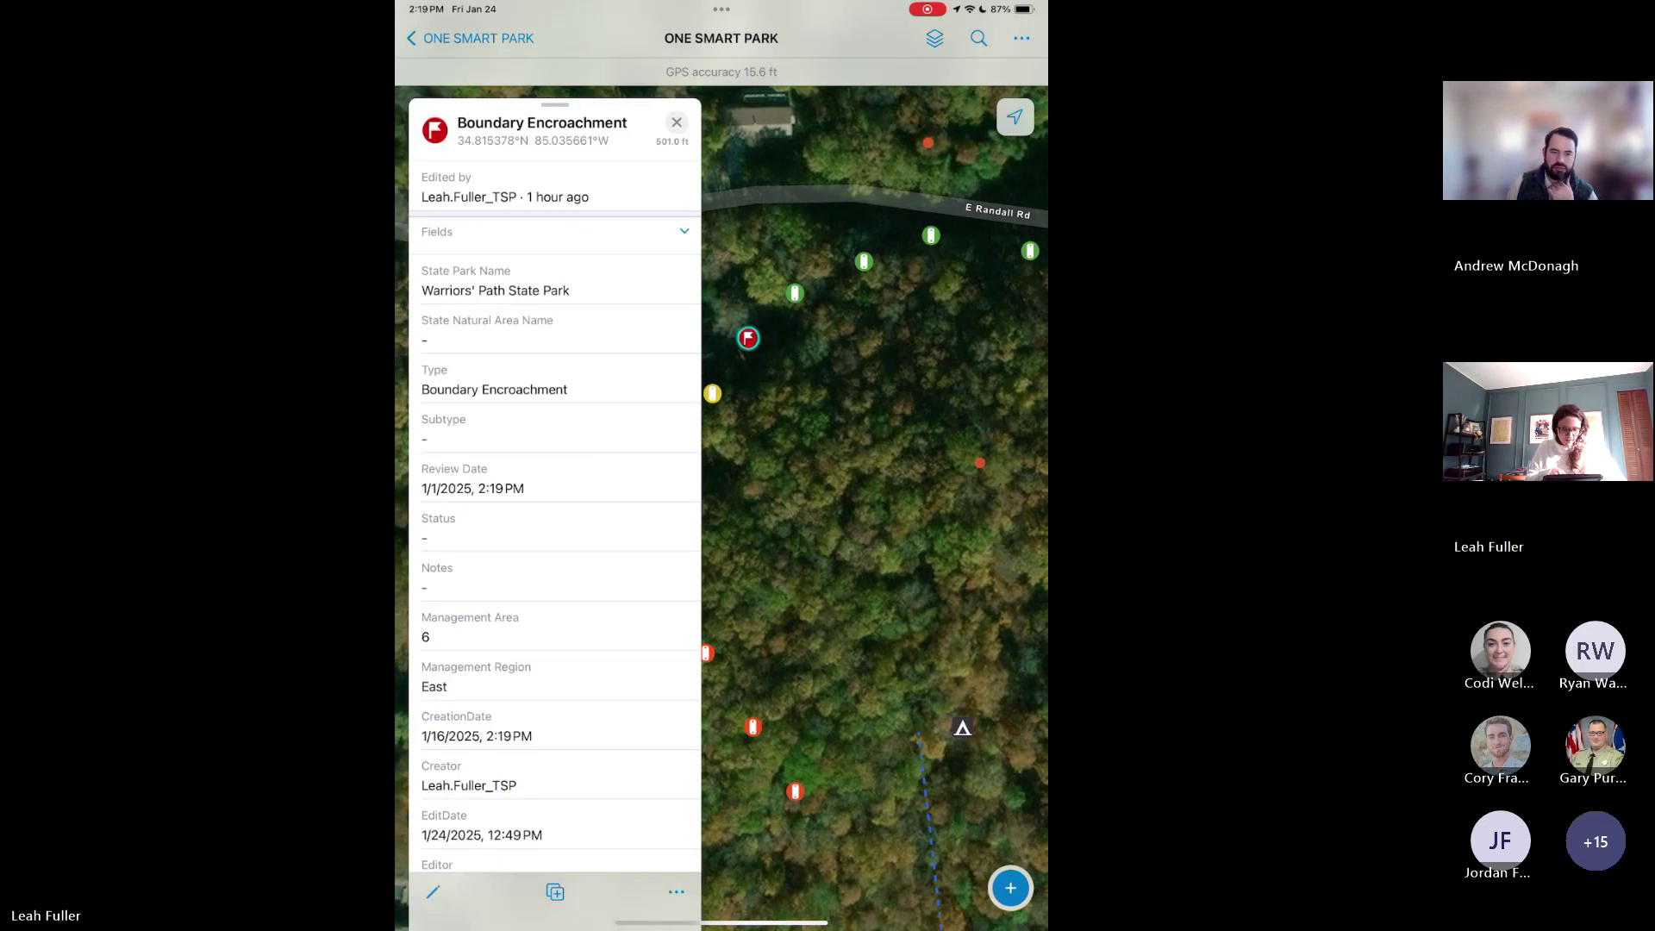
{"action": "scroll", "coordinate": [555, 517], "scroll_direction": "down", "scroll_amount": 2}
{"action": "scroll", "coordinate": [554, 518], "scroll_direction": "down", "scroll_amount": 1}
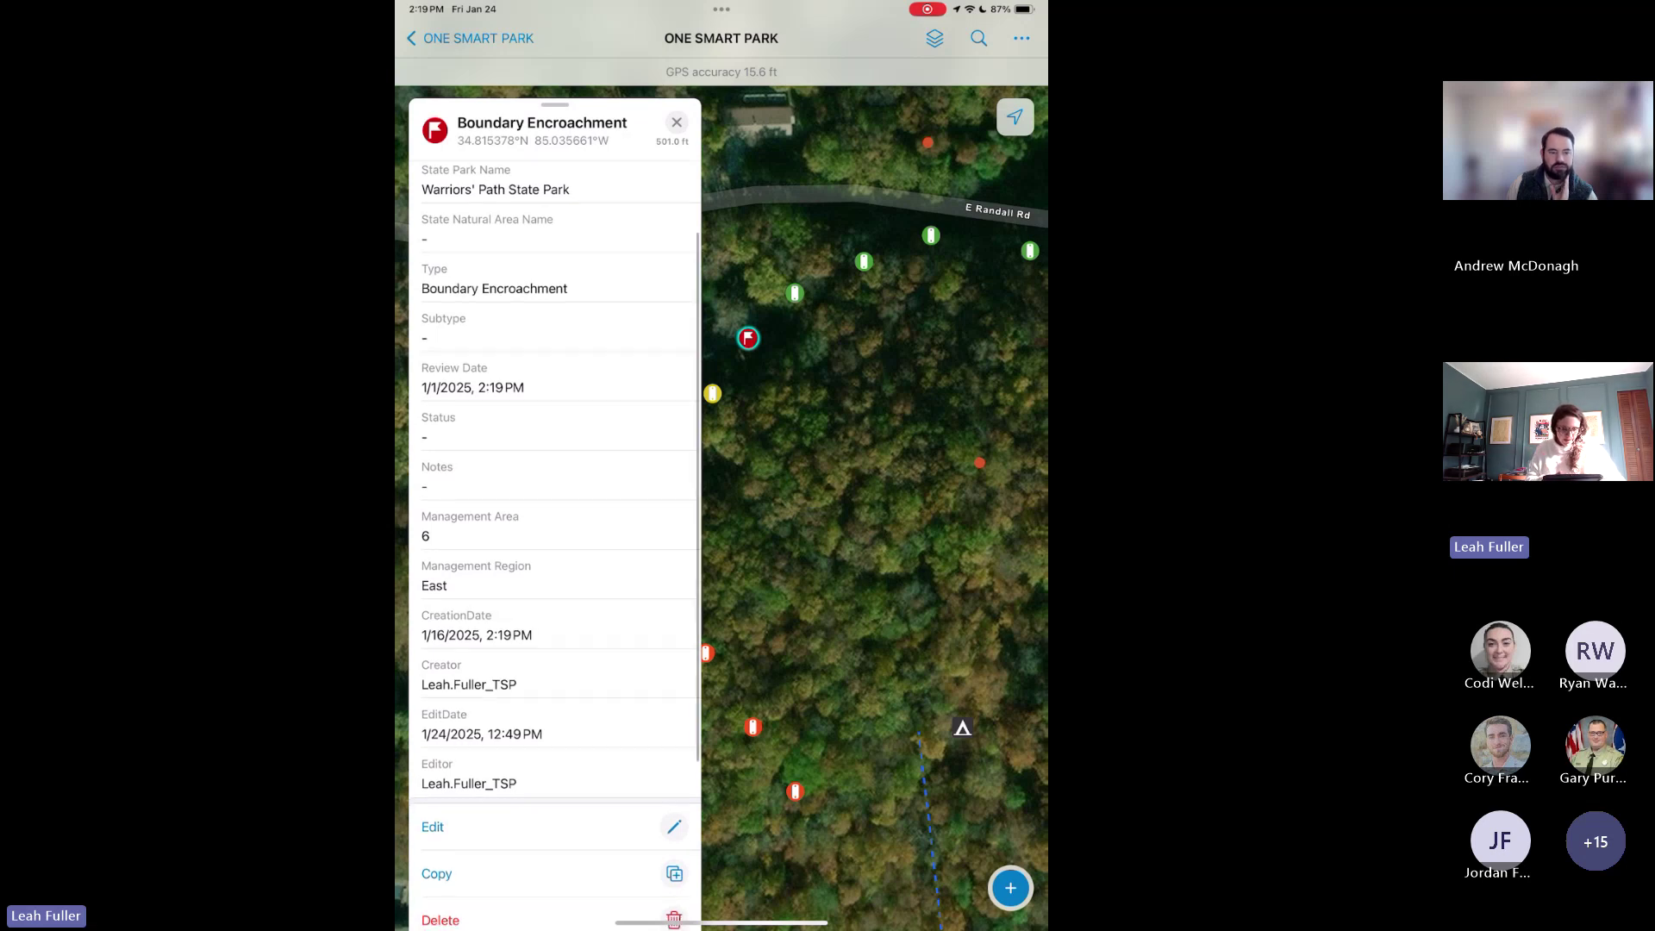
{"action": "scroll", "coordinate": [555, 518], "scroll_direction": "down", "scroll_amount": 2}
{"action": "scroll", "coordinate": [554, 517], "scroll_direction": "down", "scroll_amount": 3}
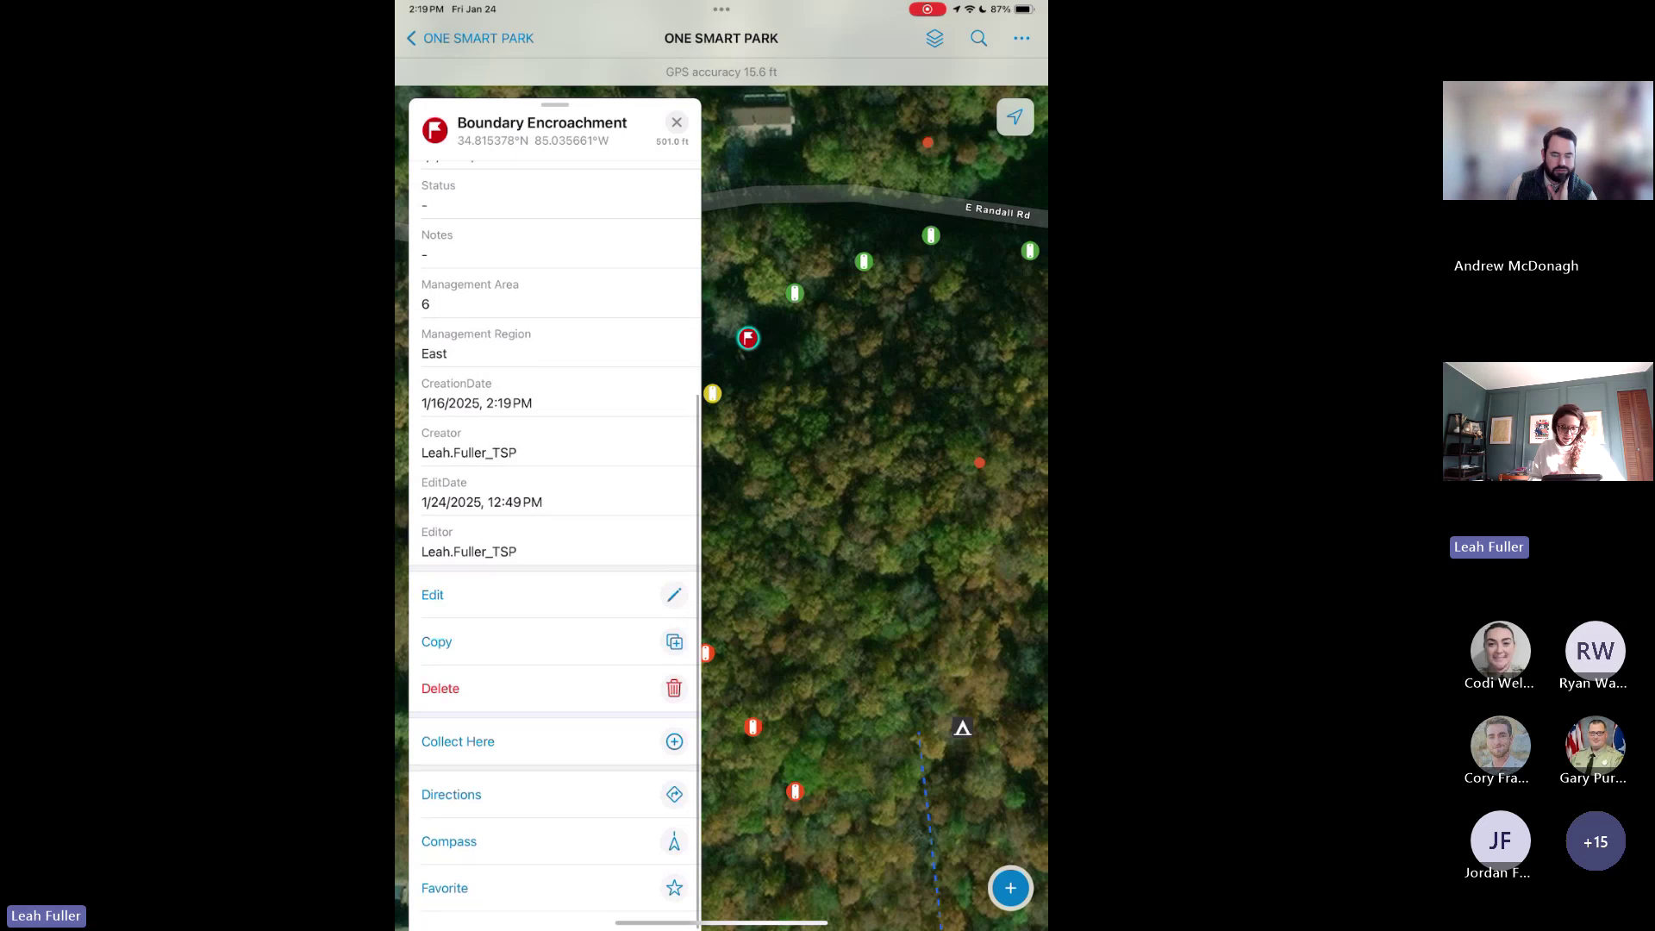
{"action": "left_click", "coordinate": [441, 688]}
{"action": "left_click", "coordinate": [772, 495]}
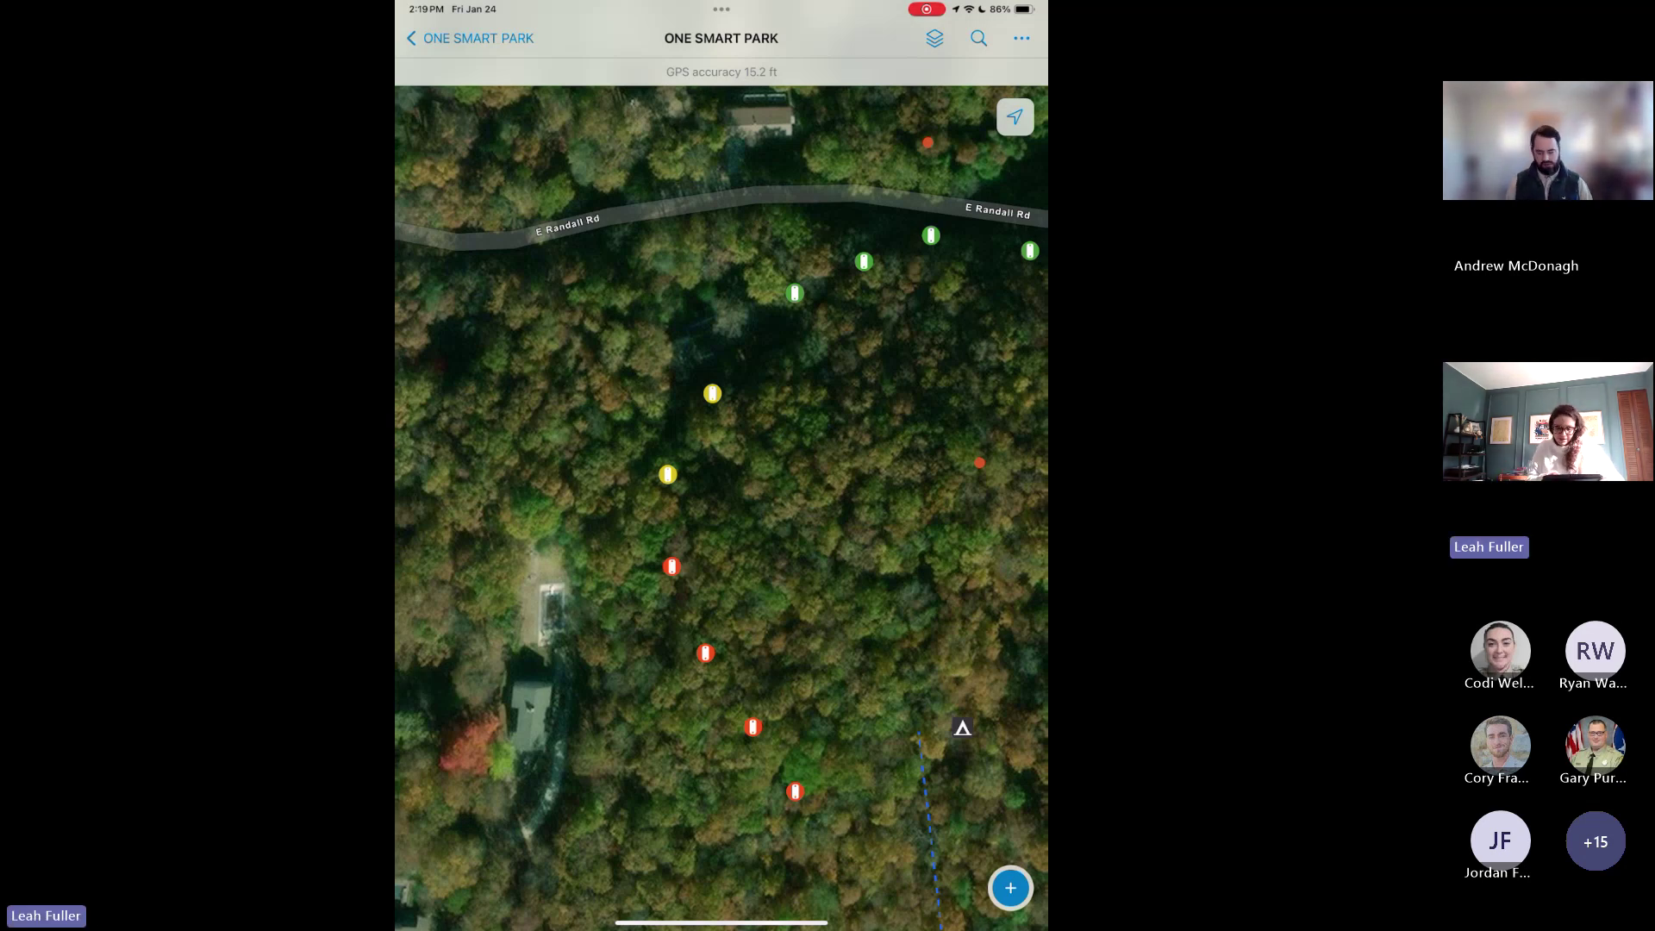
Collect a Trail Planning line about 939 ft long from the hiking trailhead below E Randall Rd to the overlook point.
{"action": "left_click_drag", "start_coordinate": [963, 728], "coordinate": [690, 566]}
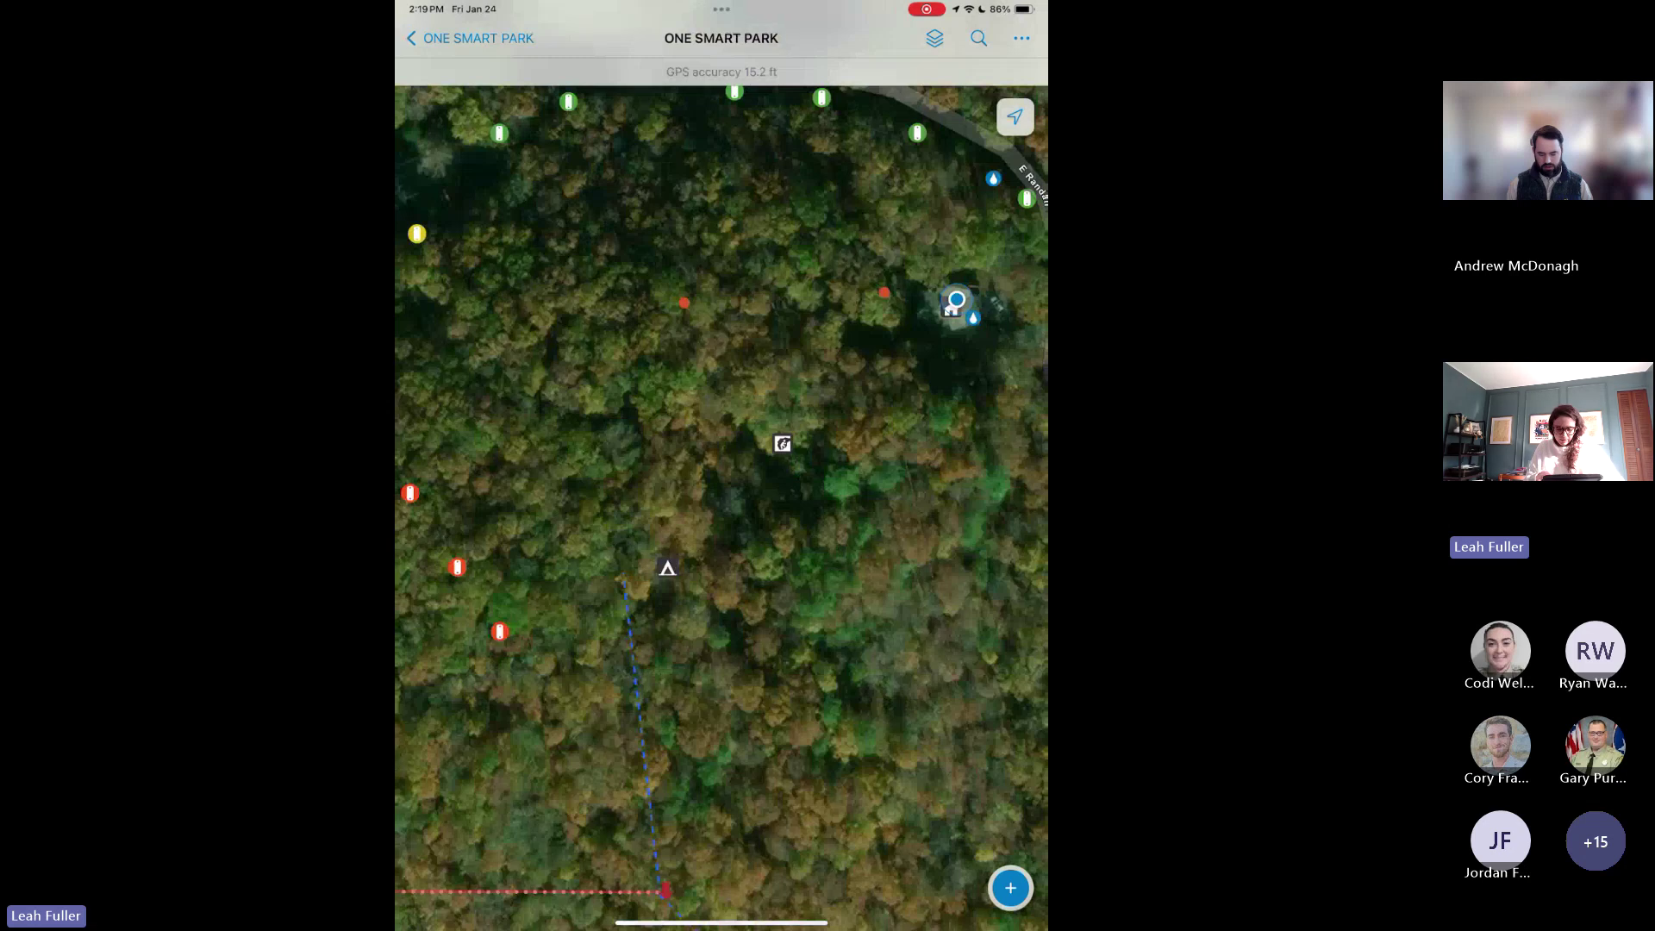
{"action": "scroll", "coordinate": [744, 496], "scroll_direction": "down", "scroll_amount": 3}
{"action": "left_click_drag", "start_coordinate": [744, 517], "coordinate": [680, 452]}
{"action": "left_click_drag", "start_coordinate": [744, 518], "coordinate": [672, 465]}
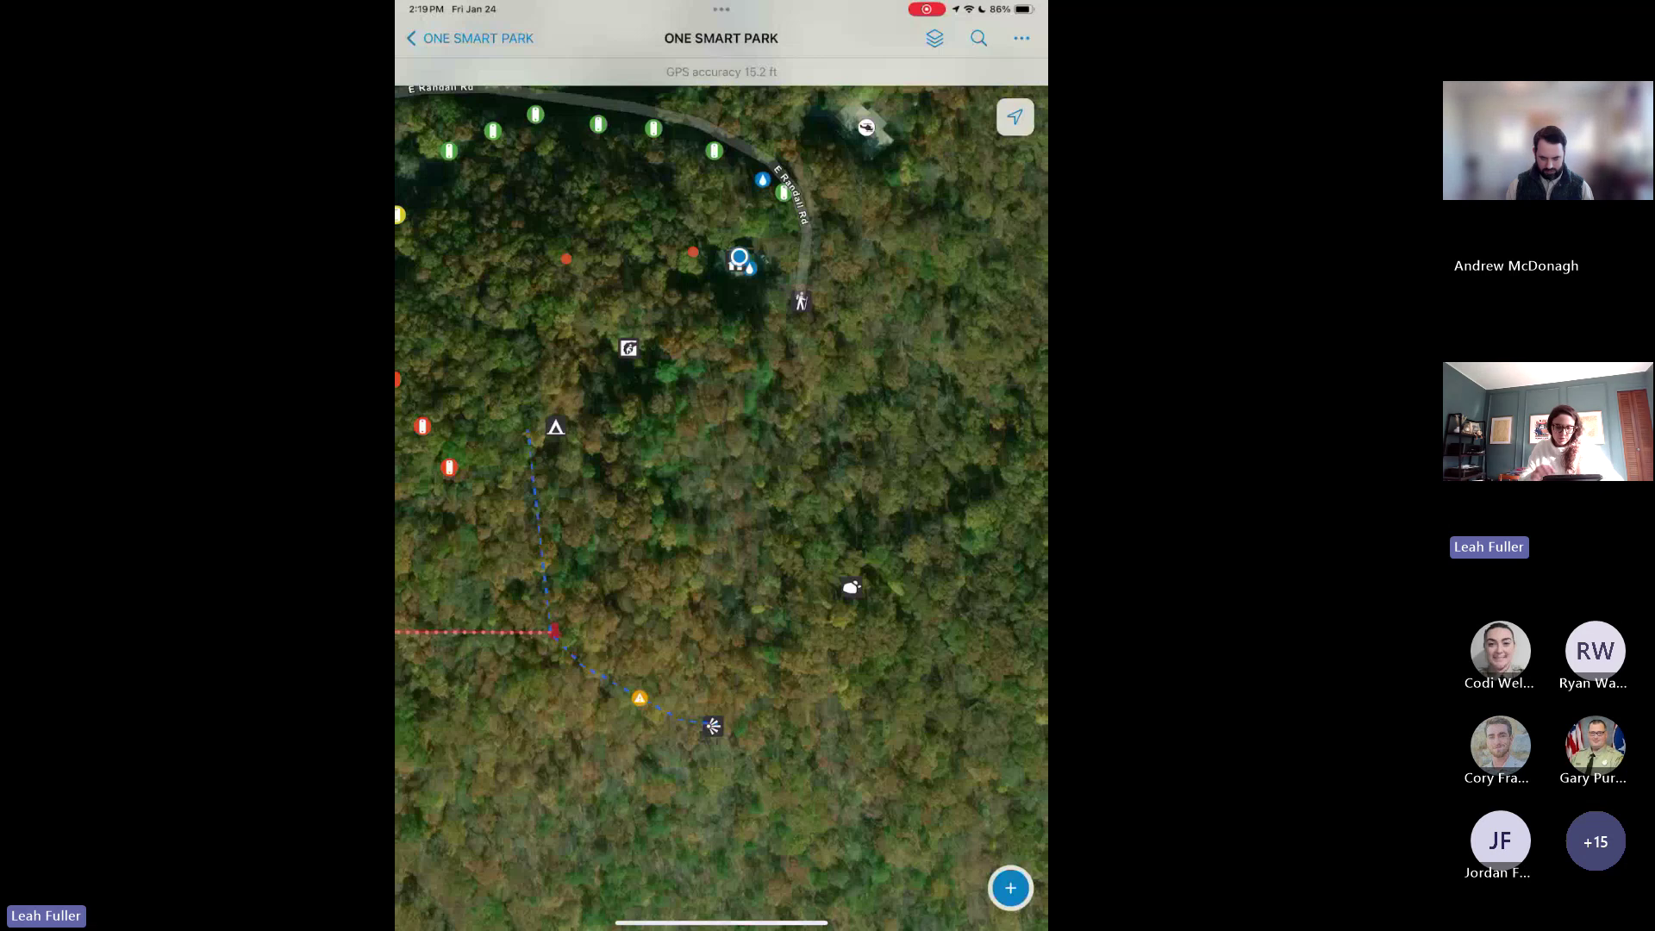
{"action": "left_click", "coordinate": [793, 302]}
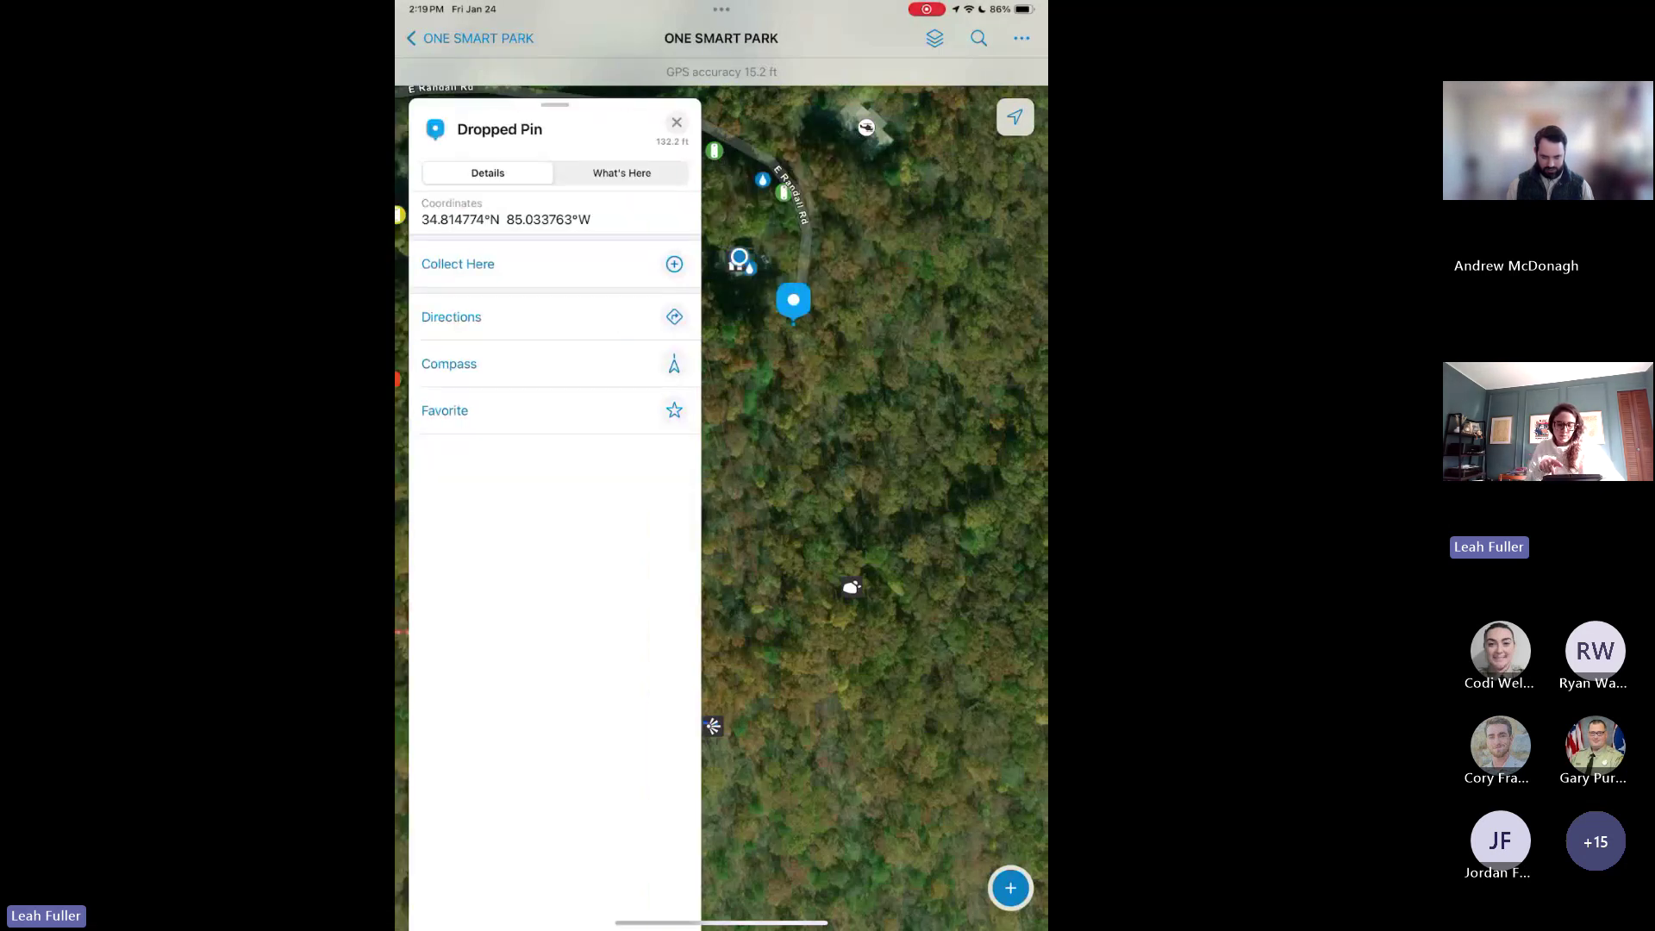
{"action": "left_click", "coordinate": [458, 263]}
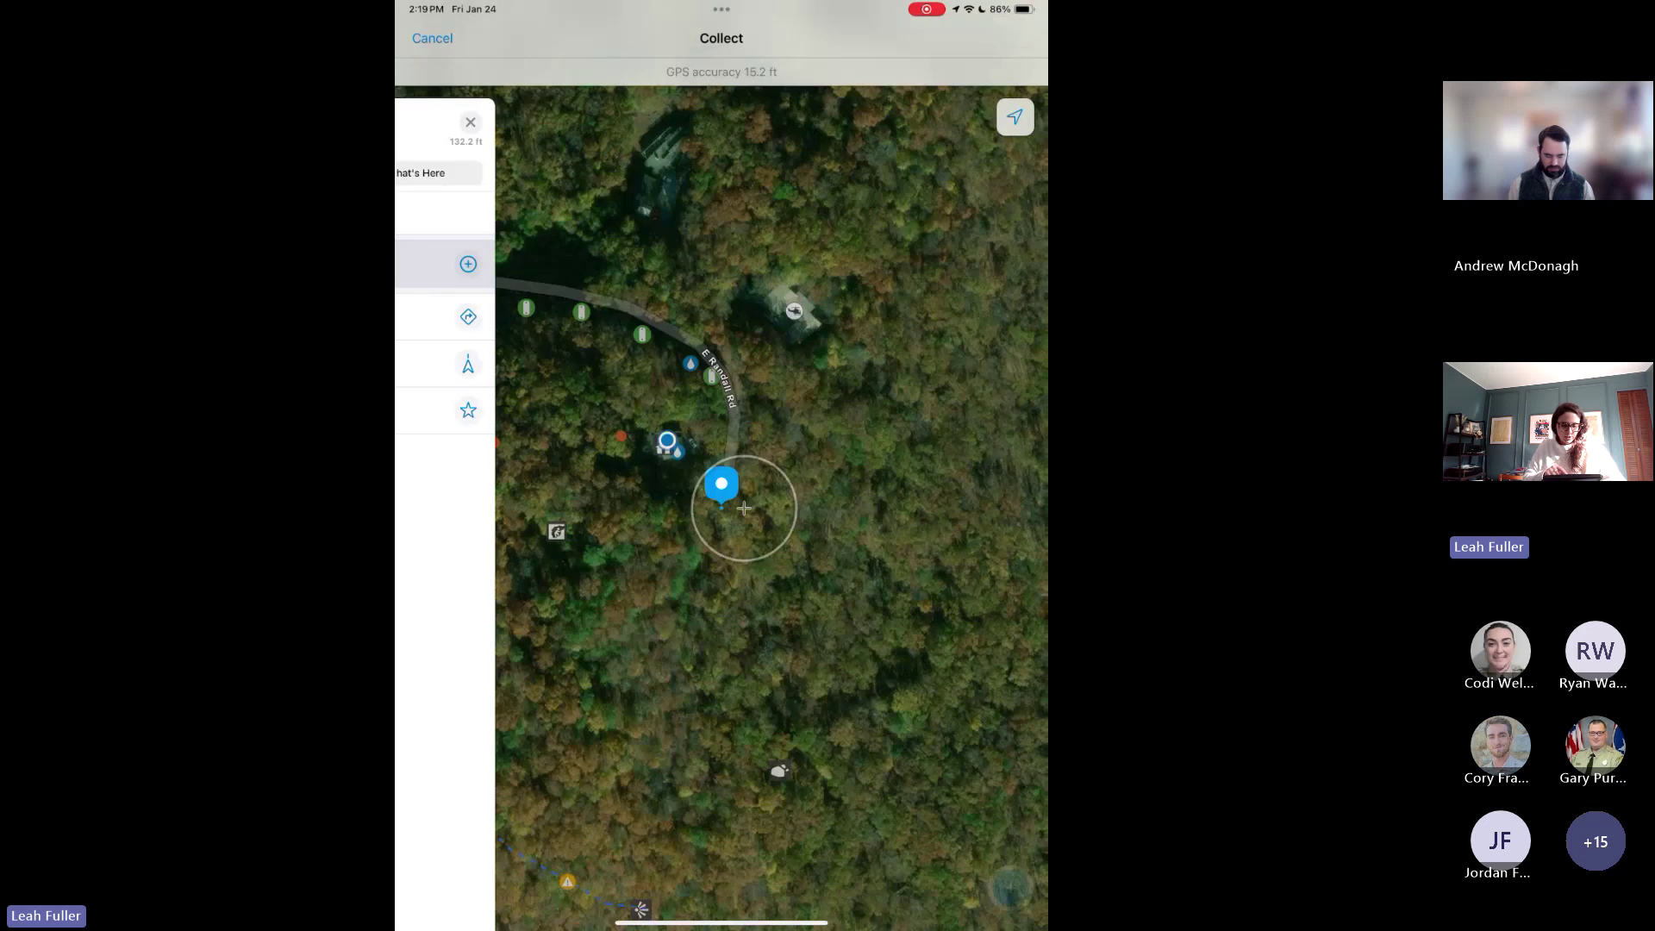
{"action": "type", "text": "Trail"}
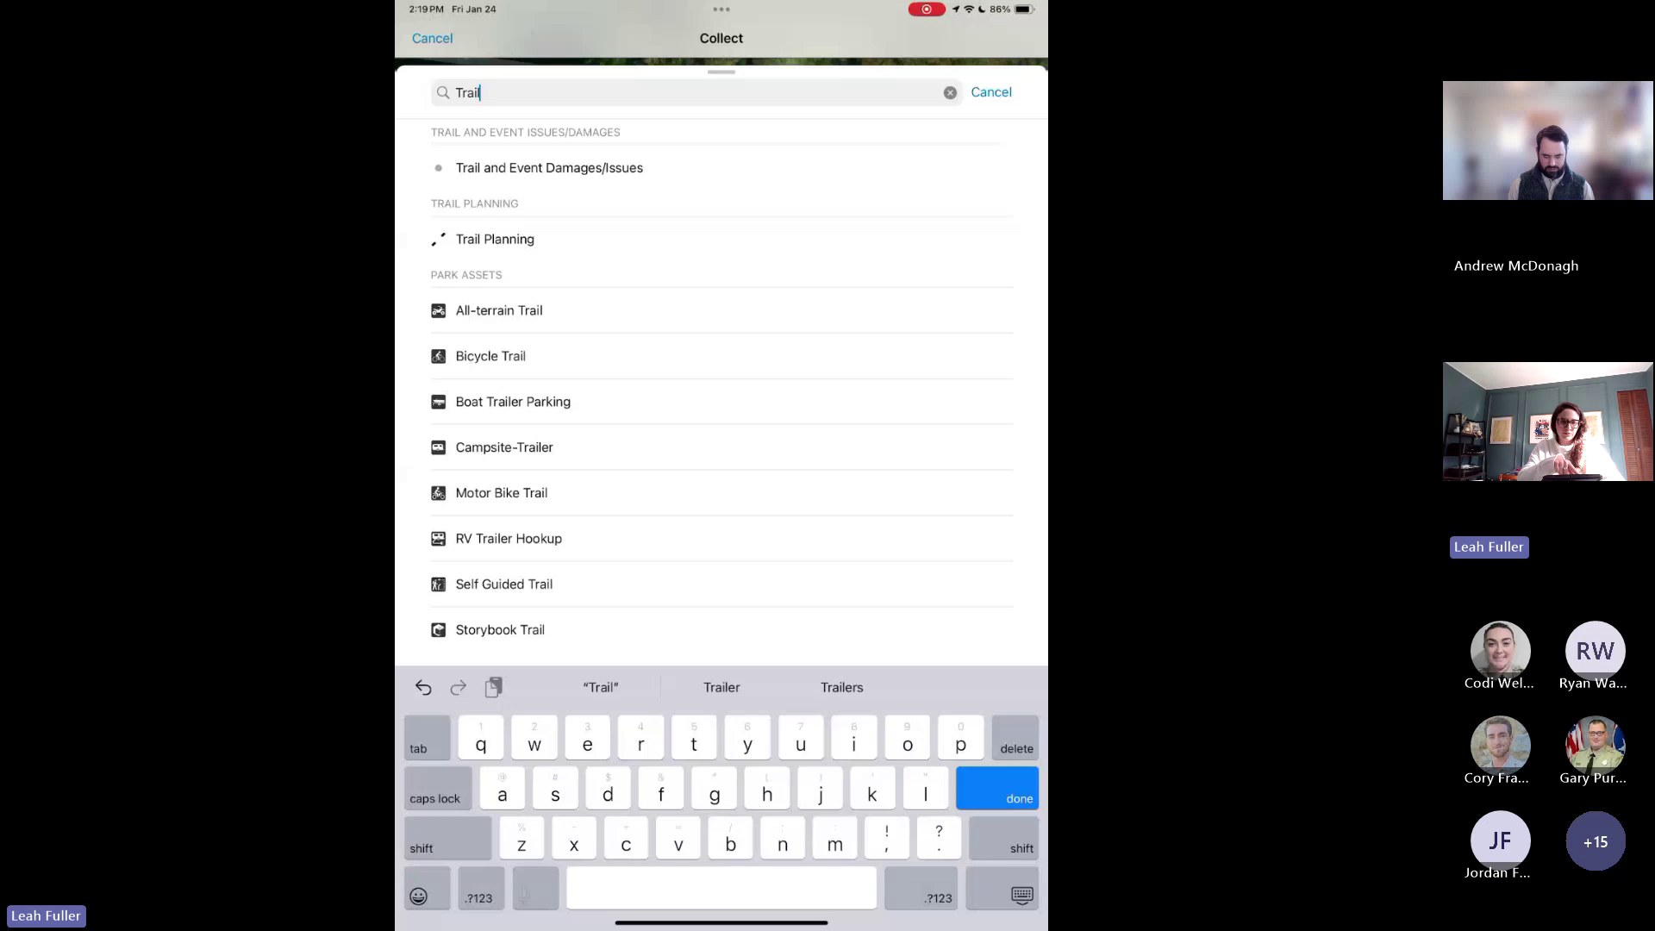
{"action": "left_click", "coordinate": [495, 238]}
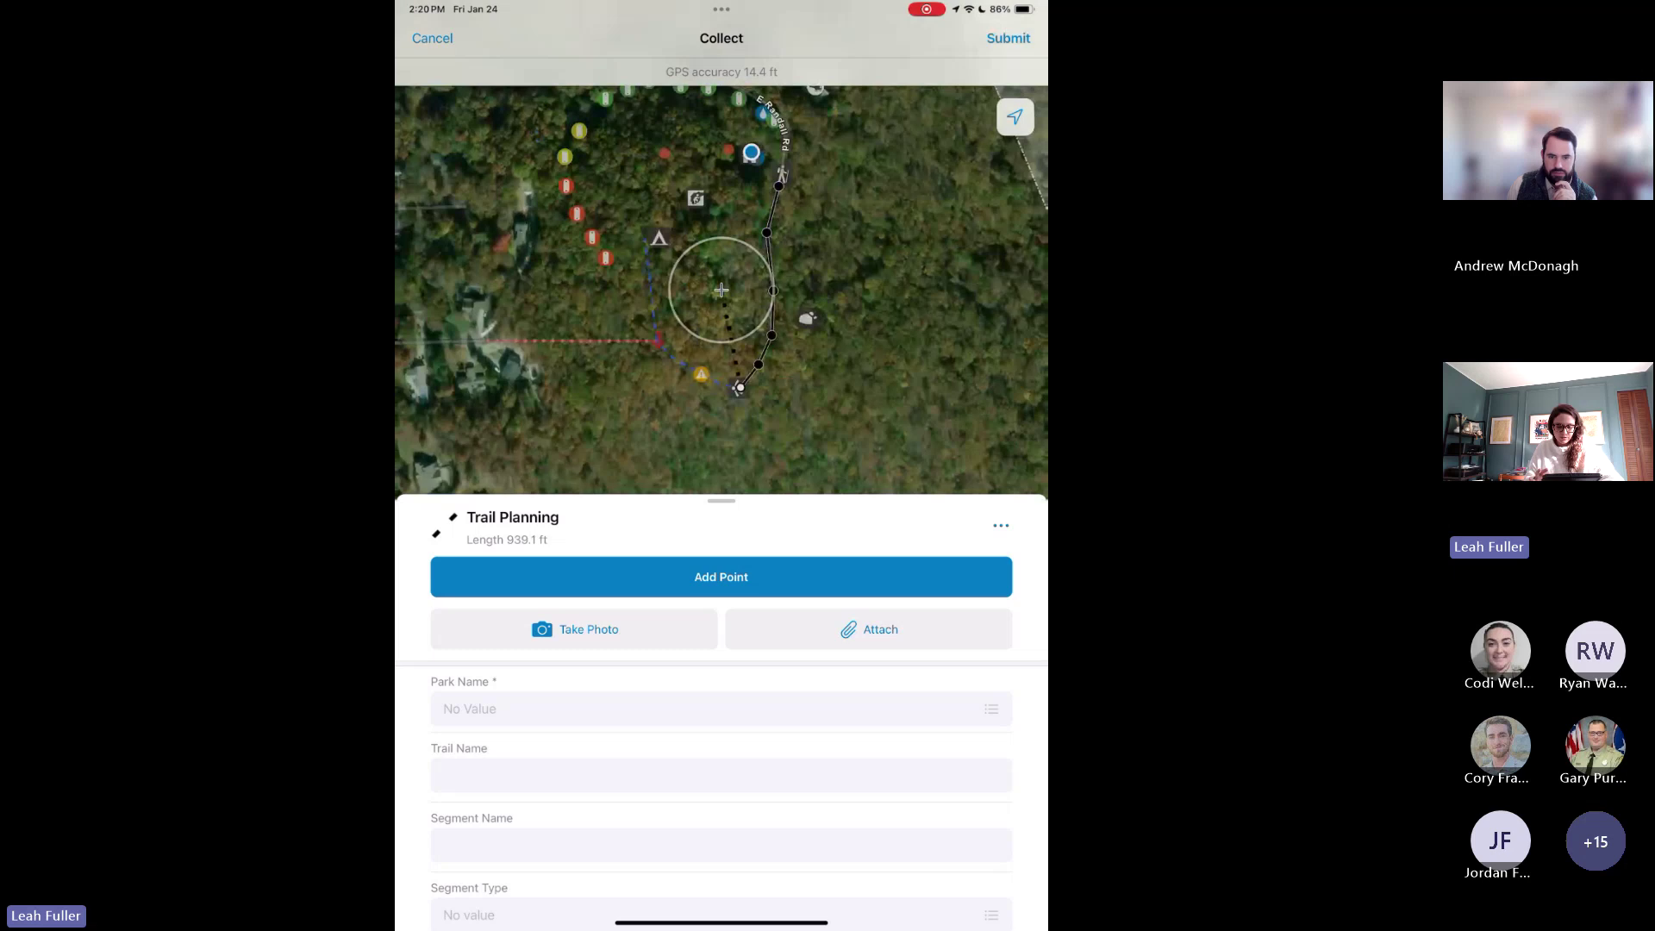
Set the planned trail's park name to Bicentennial Capitol Mall State Park.
{"action": "scroll", "coordinate": [722, 690], "scroll_direction": "down", "scroll_amount": 10}
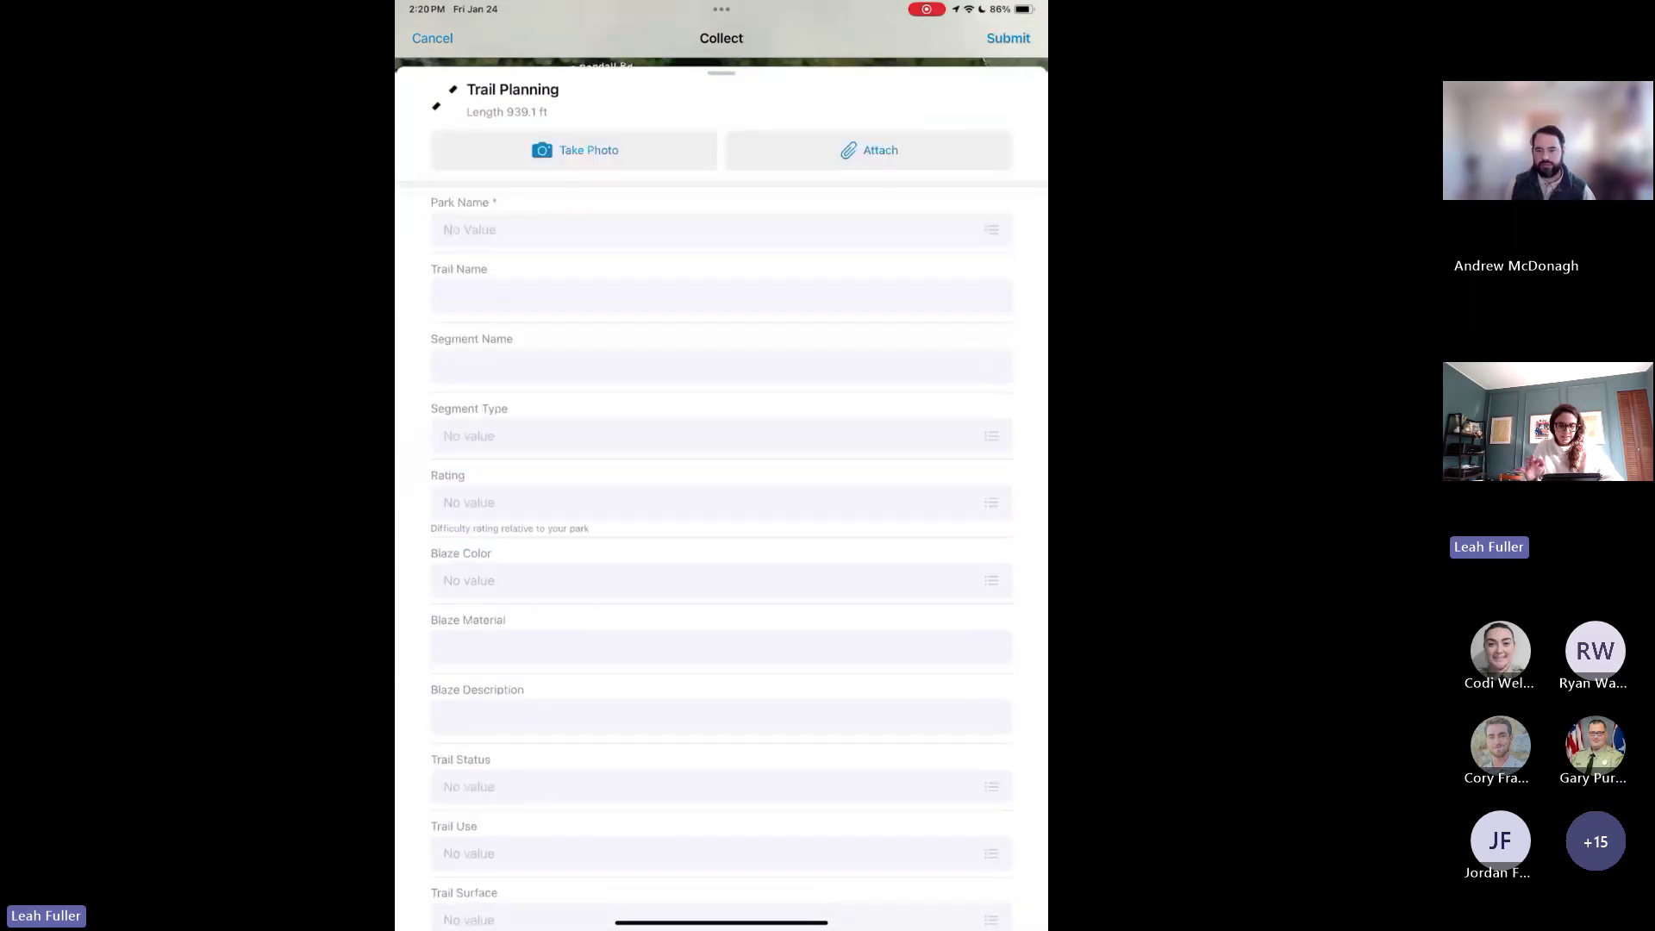
{"action": "left_click", "coordinate": [721, 227]}
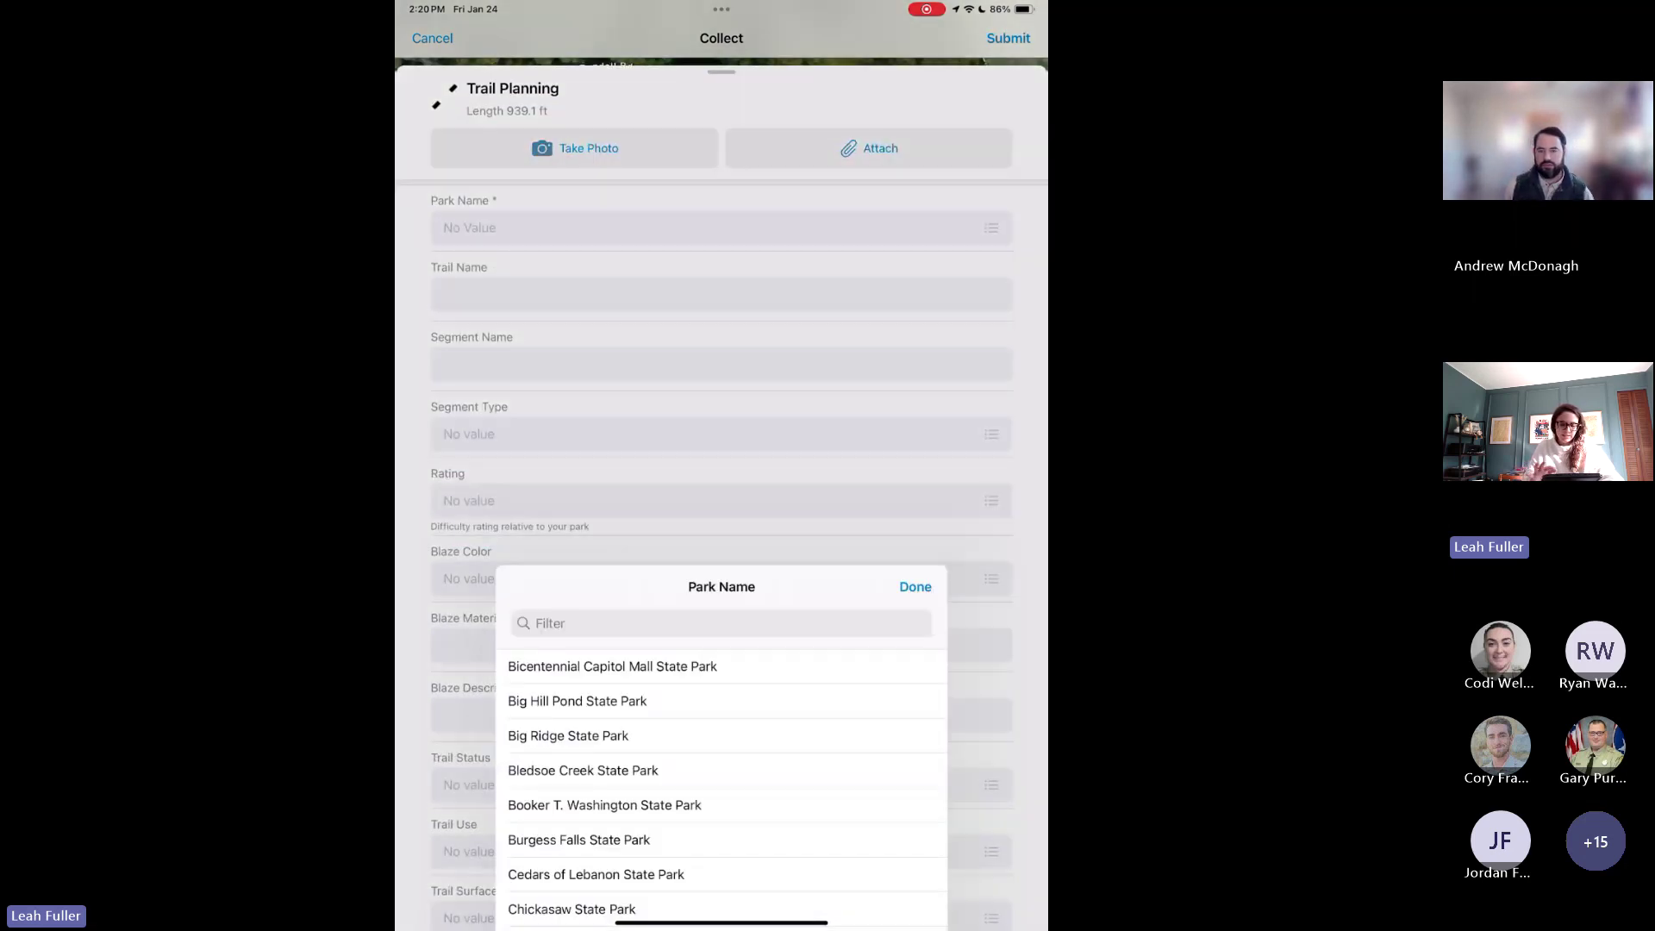
{"action": "left_click", "coordinate": [610, 329]}
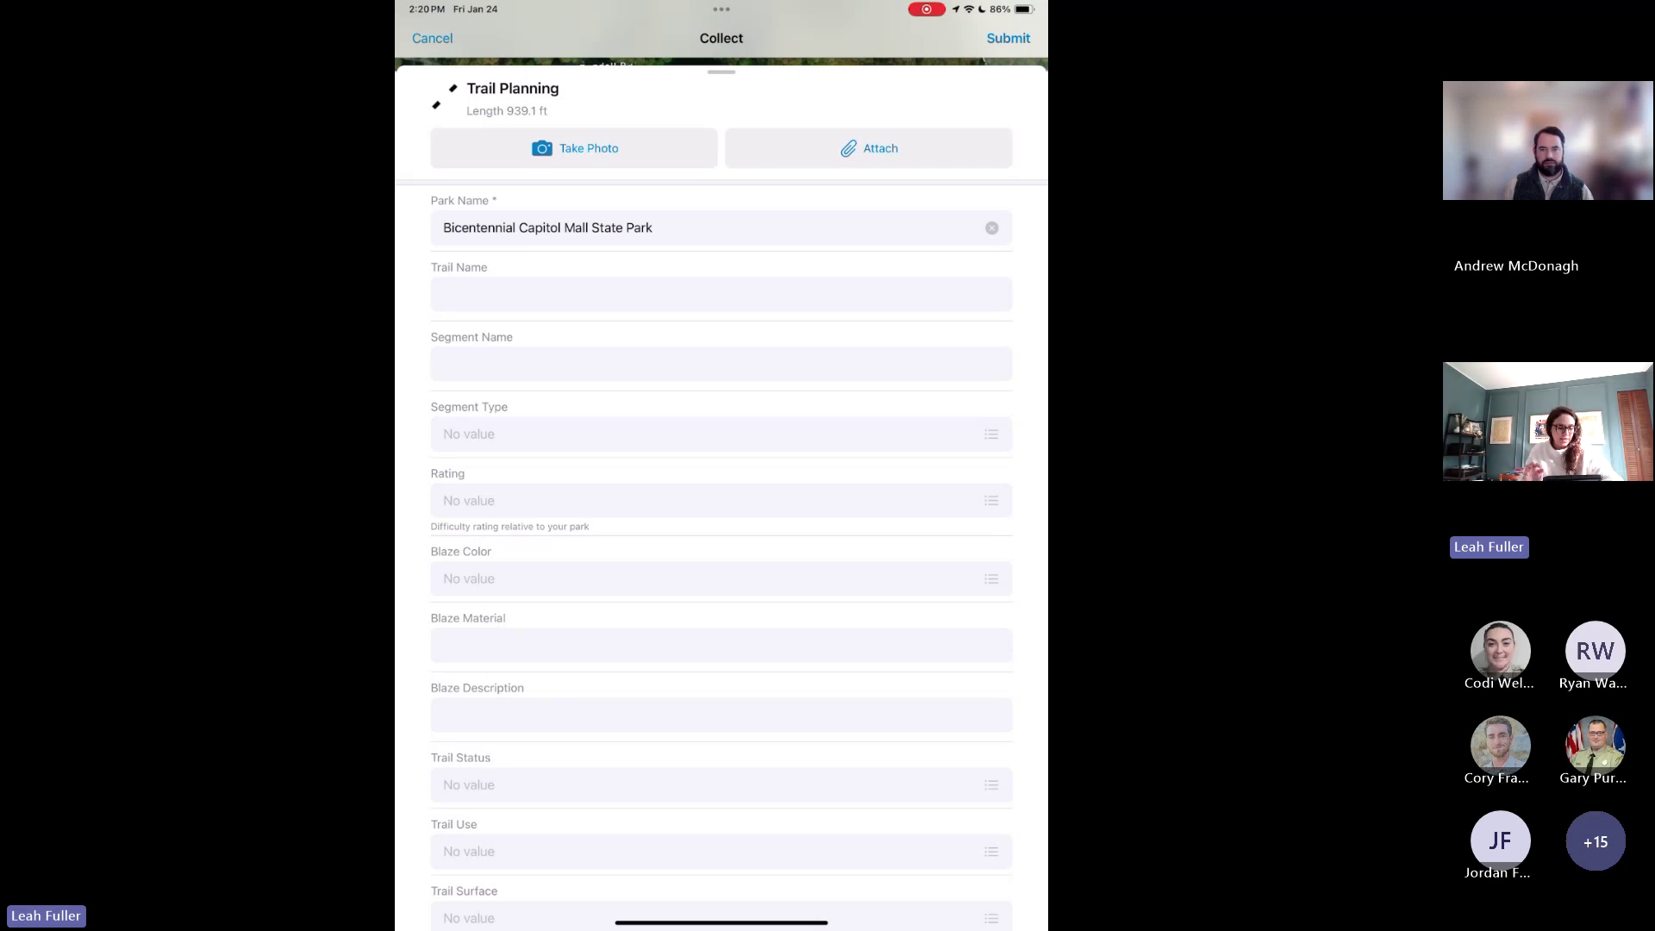
Set the planned trail's blaze color to Blue and its trail status to Proposed.
{"action": "scroll", "coordinate": [721, 517], "scroll_direction": "down", "scroll_amount": 2}
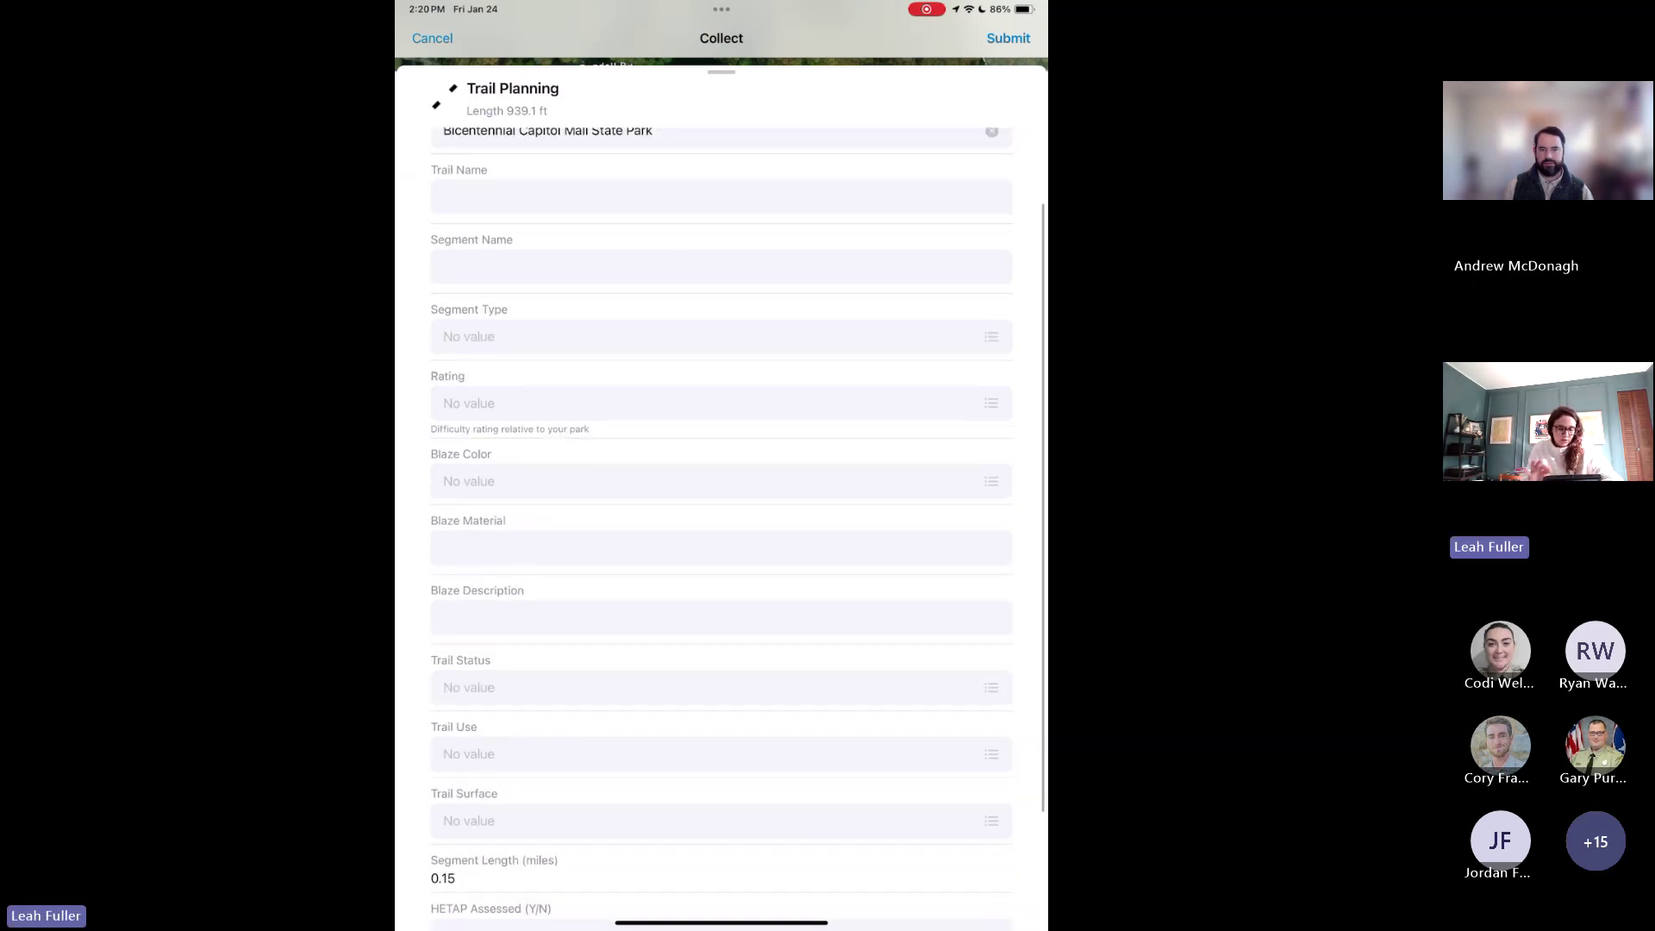
{"action": "scroll", "coordinate": [721, 517], "scroll_direction": "down", "scroll_amount": 1}
{"action": "left_click", "coordinate": [722, 422]}
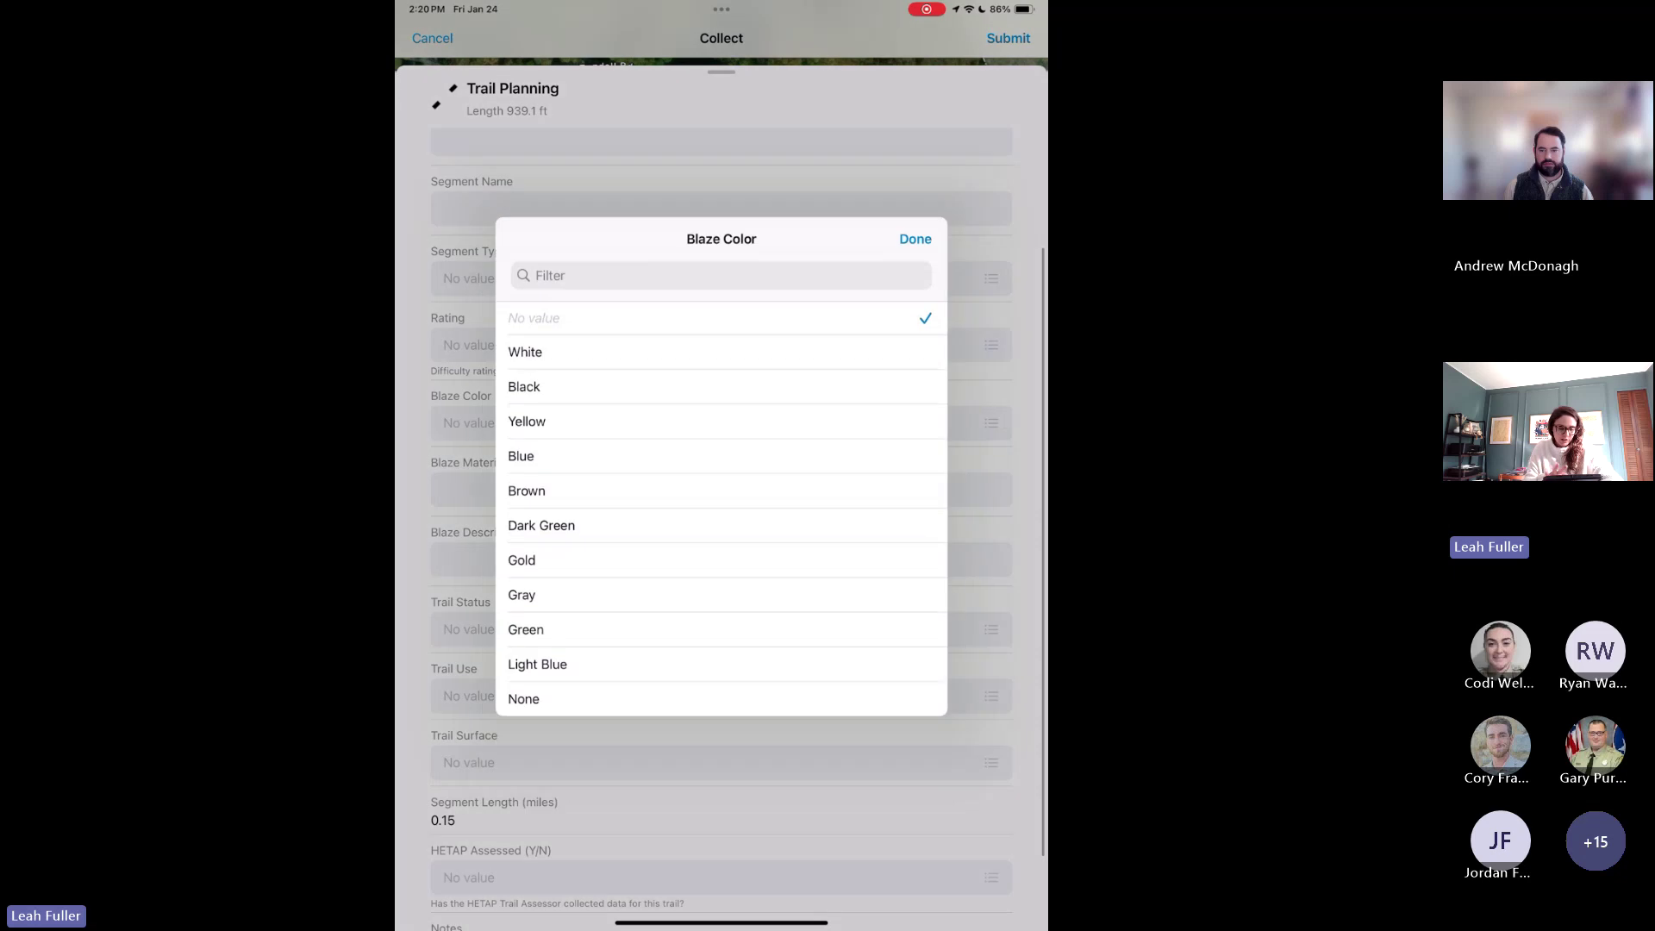
{"action": "left_click", "coordinate": [521, 454]}
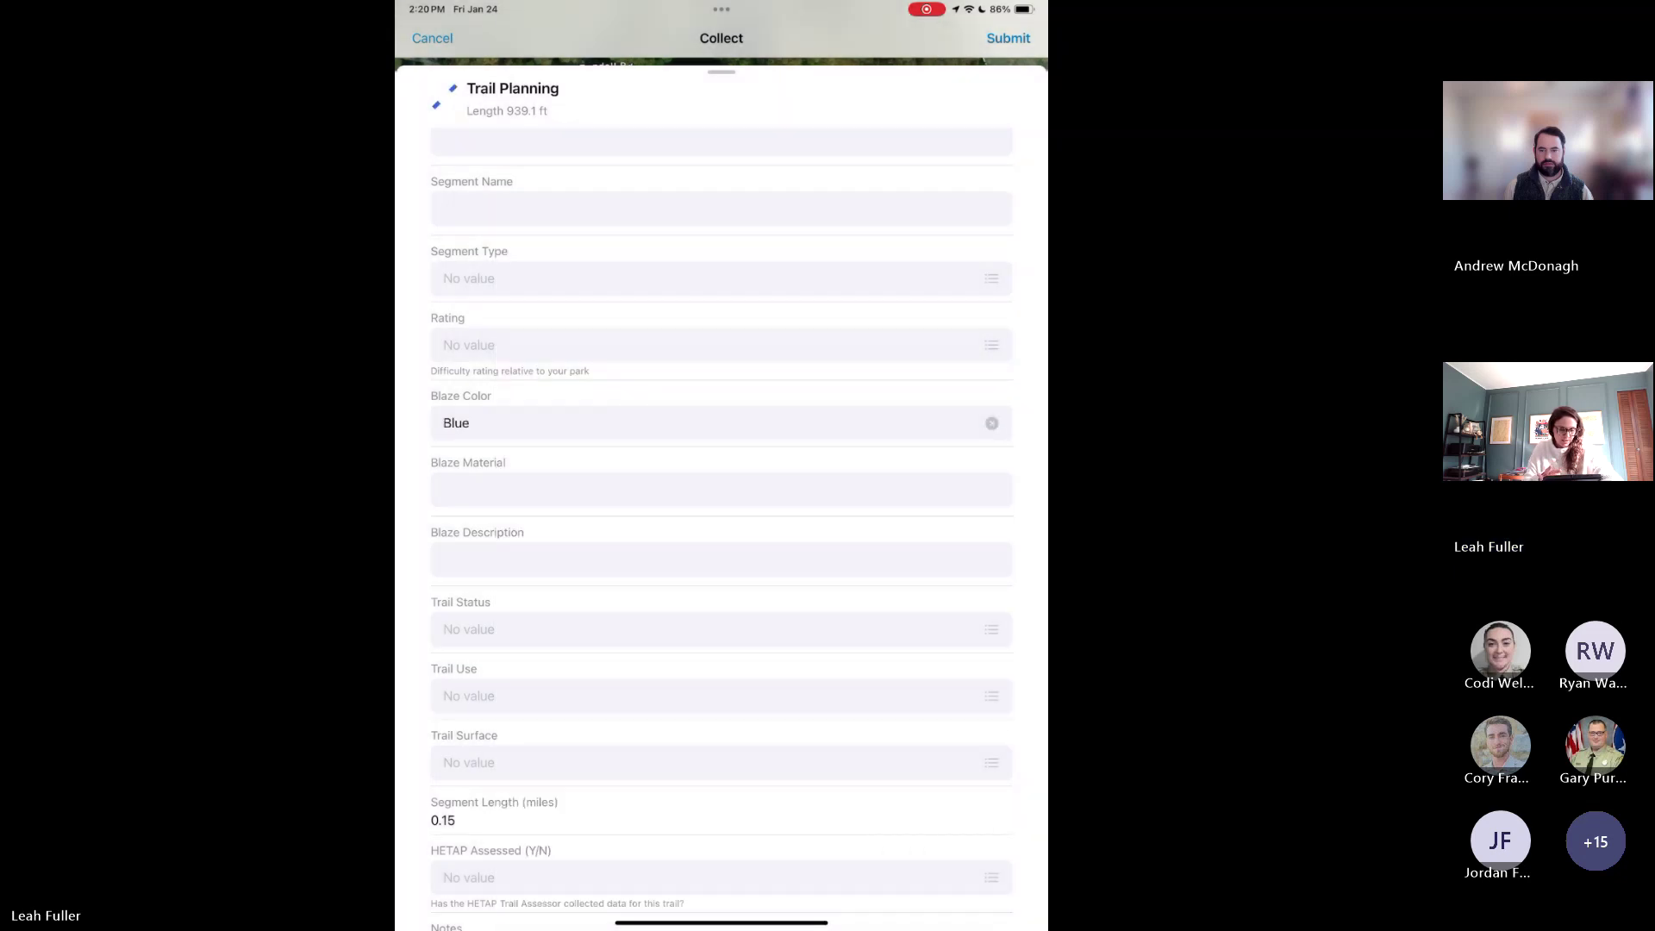
{"action": "scroll", "coordinate": [721, 517], "scroll_direction": "down", "scroll_amount": 2}
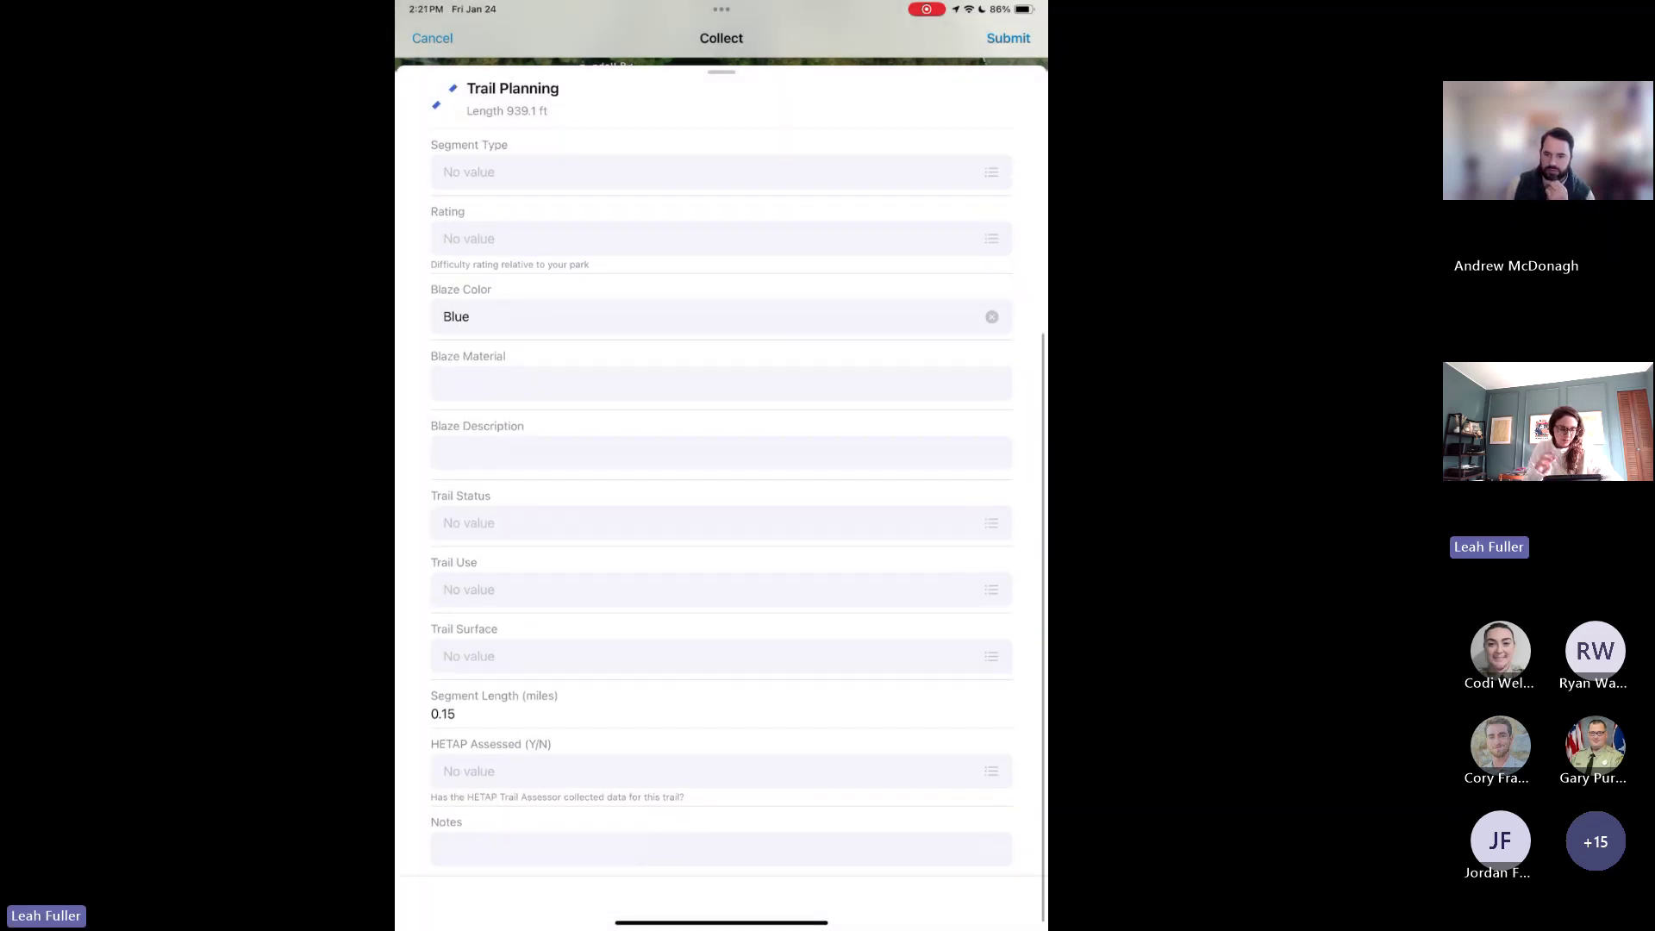
{"action": "left_click", "coordinate": [721, 542]}
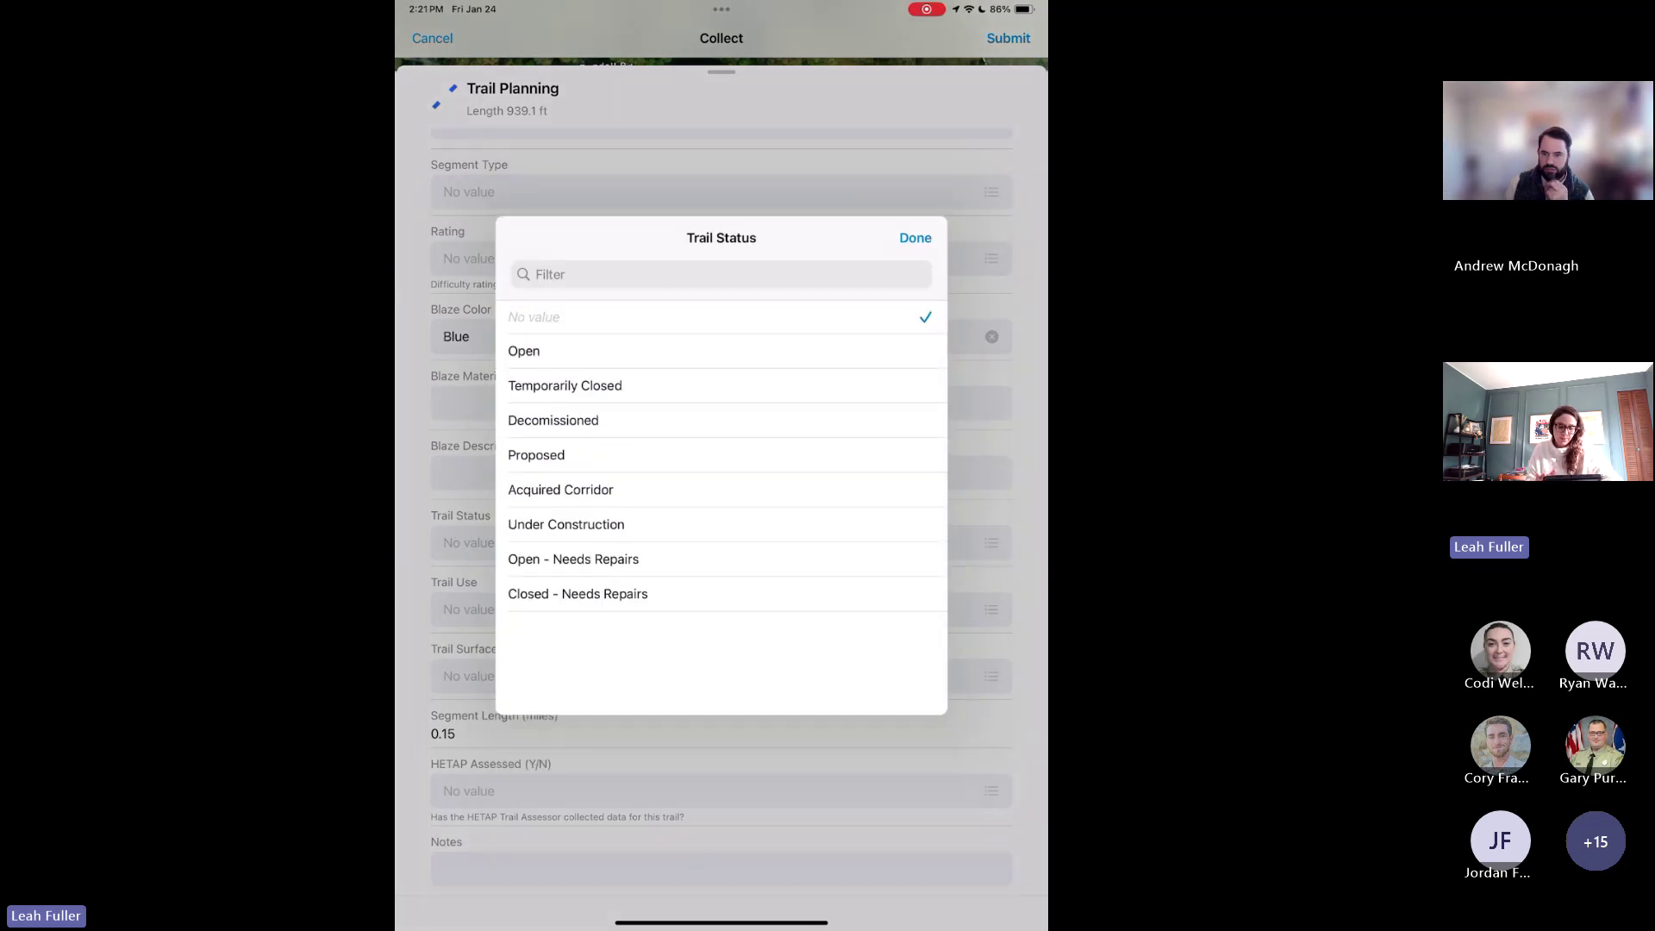
{"action": "left_click", "coordinate": [536, 455]}
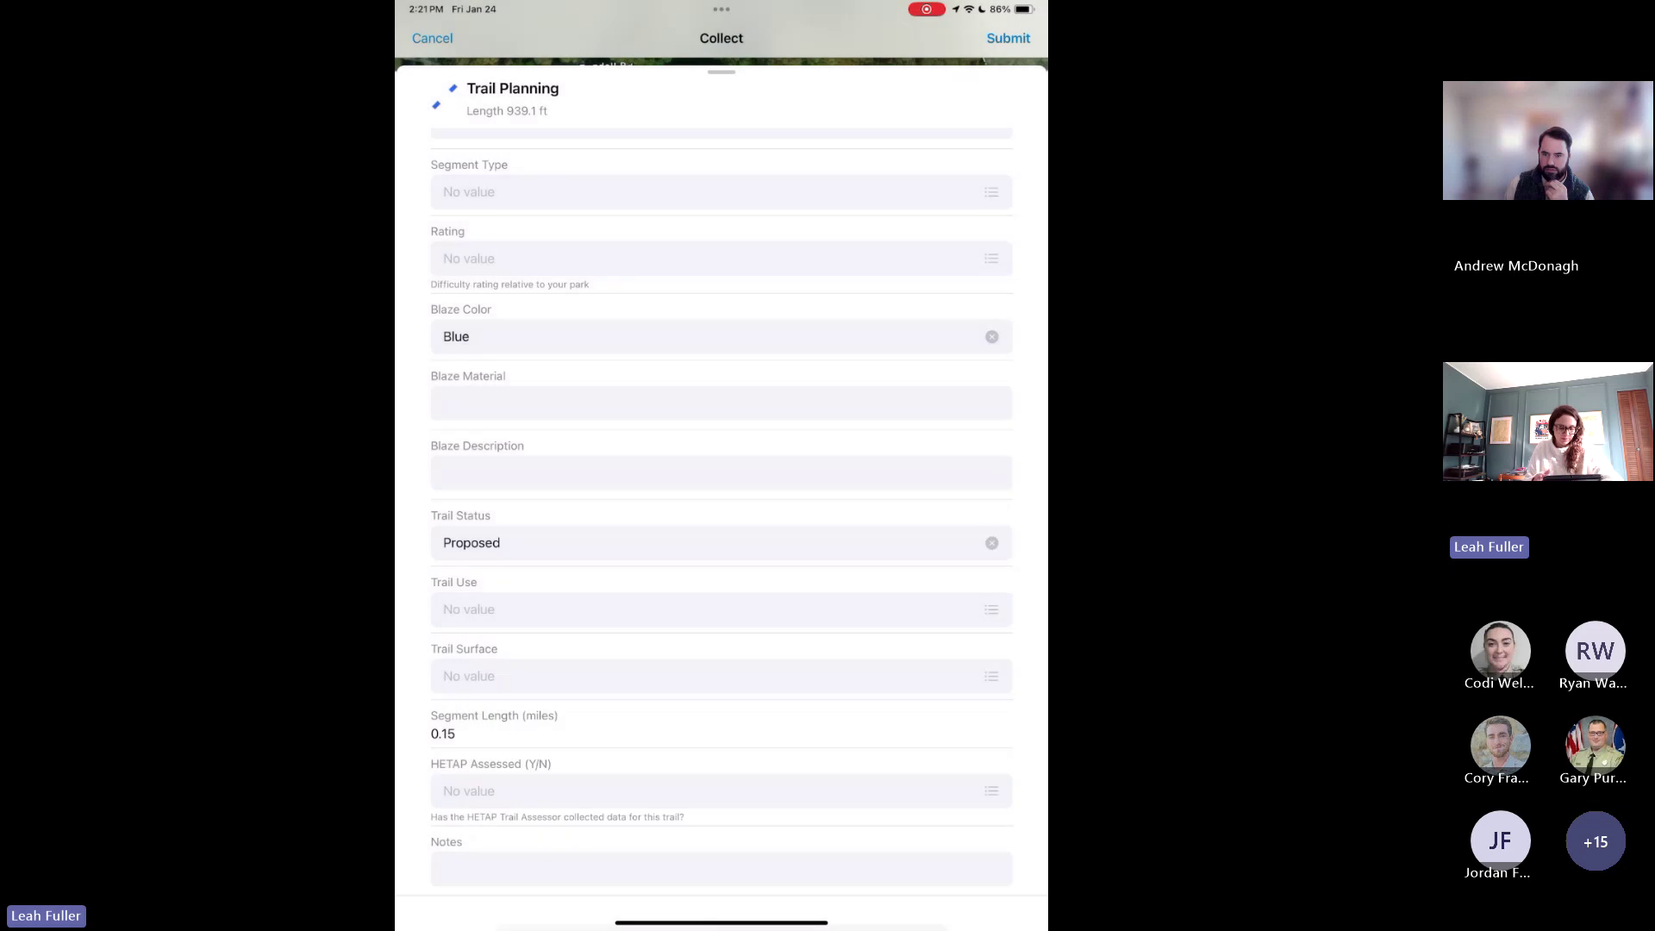
Set the planned trail's use to Hike/Bike and its surface to Natural Surface, and submit the trail.
{"action": "left_click", "coordinate": [721, 609]}
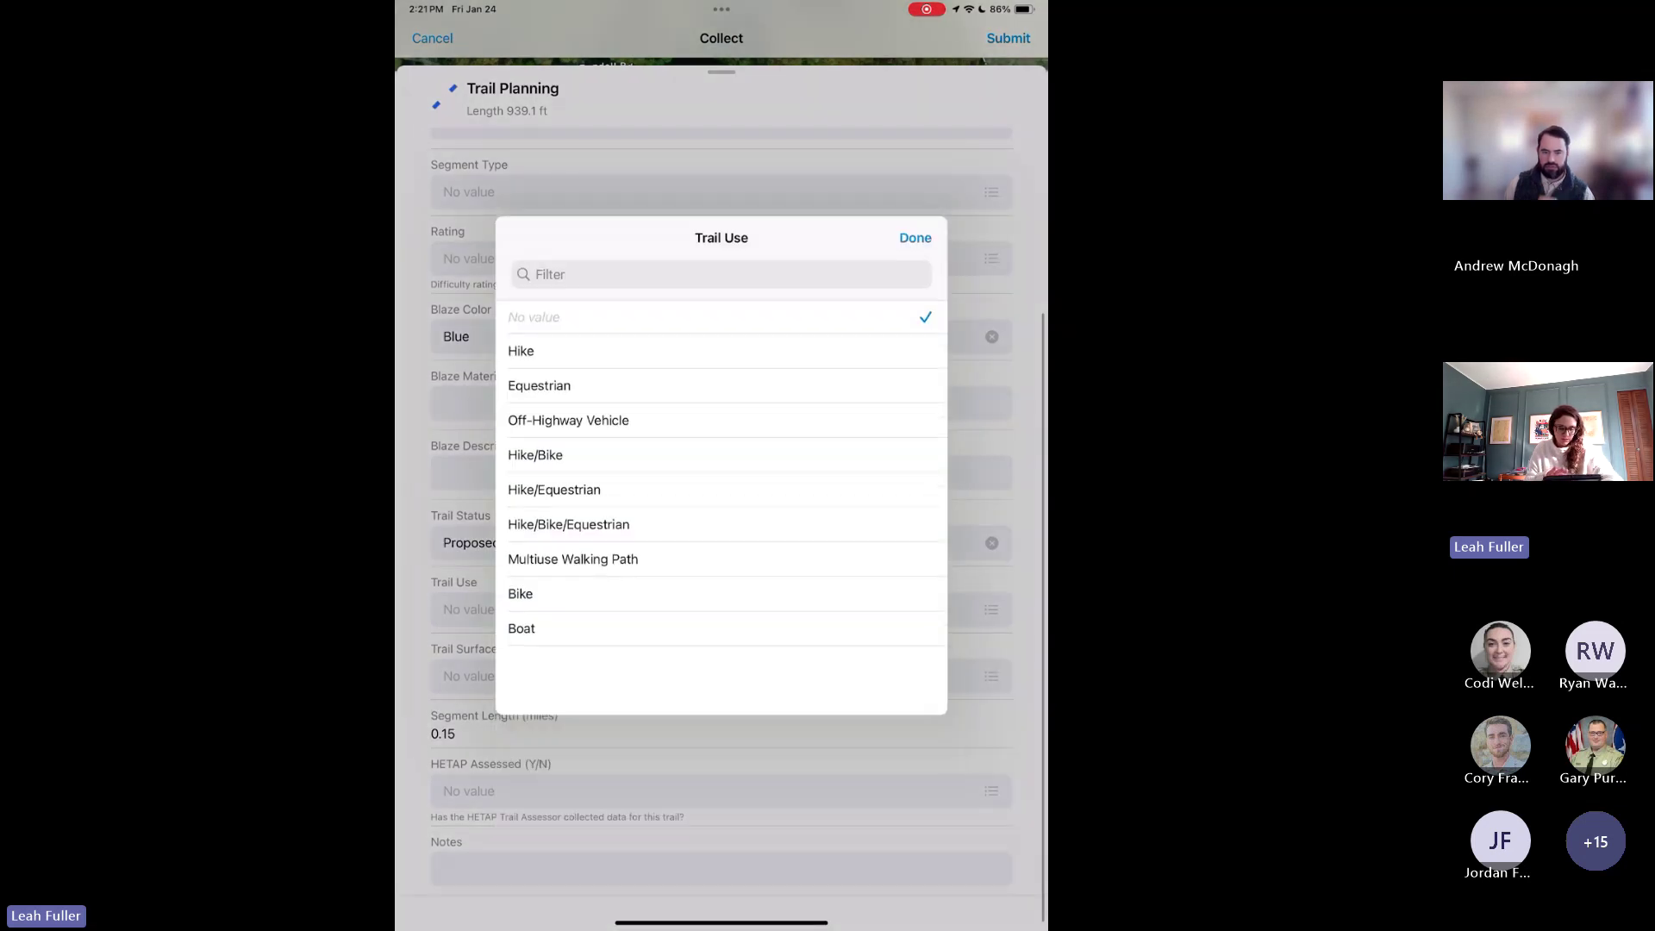
{"action": "left_click", "coordinate": [535, 450]}
{"action": "left_click", "coordinate": [721, 675]}
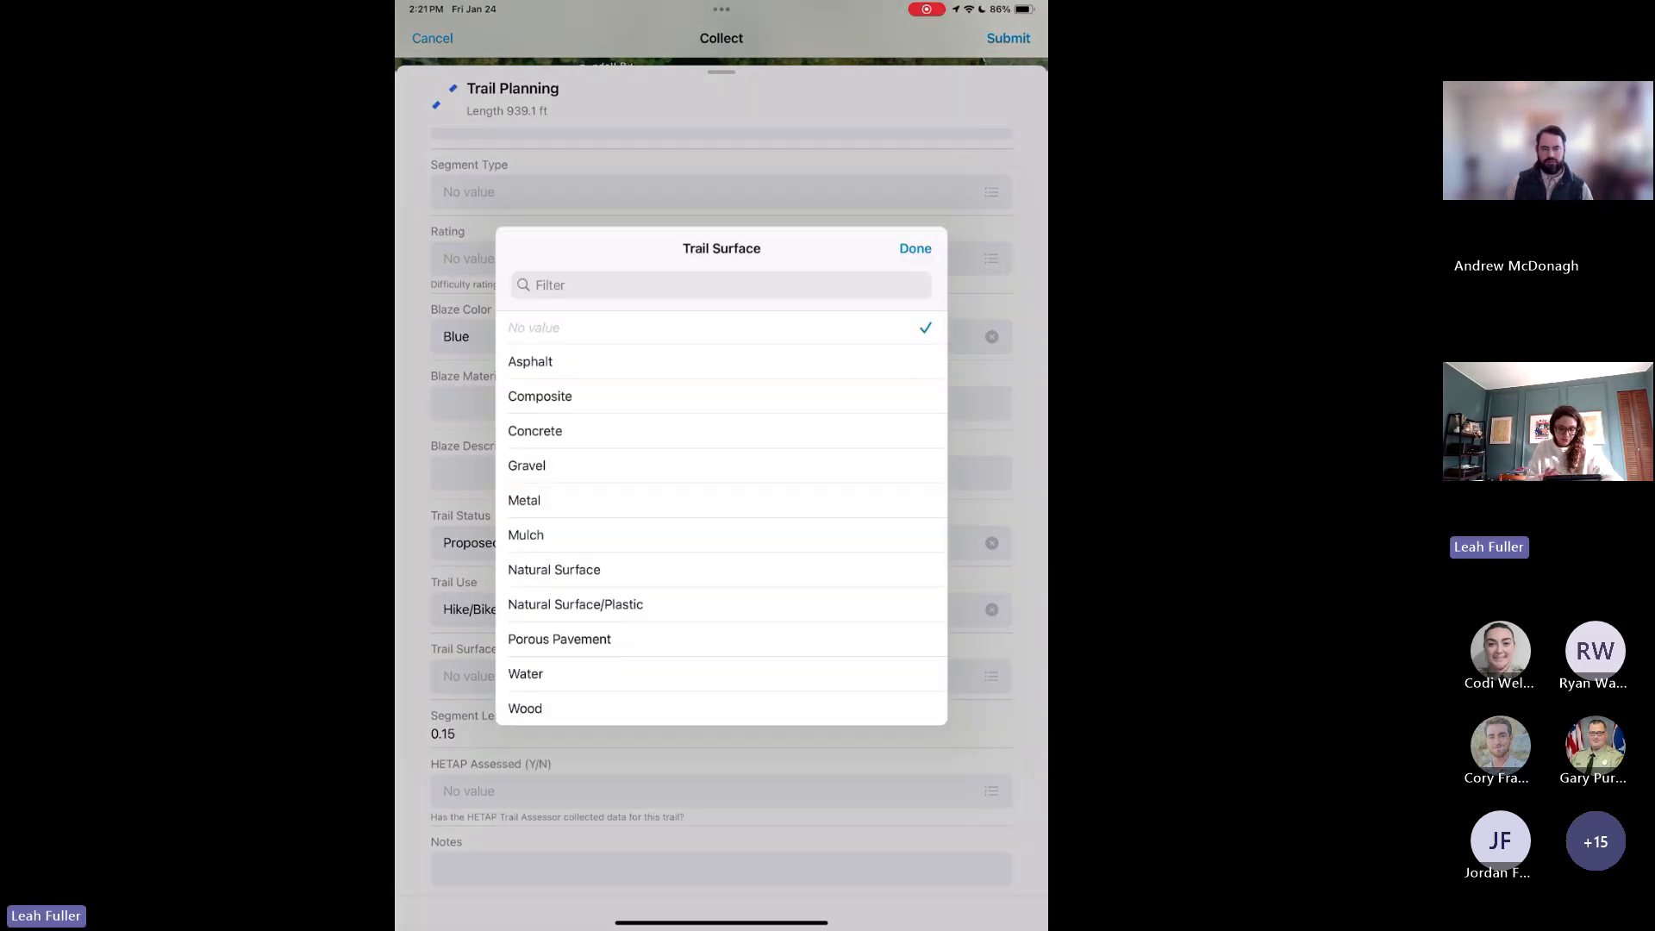
{"action": "left_click", "coordinate": [556, 562]}
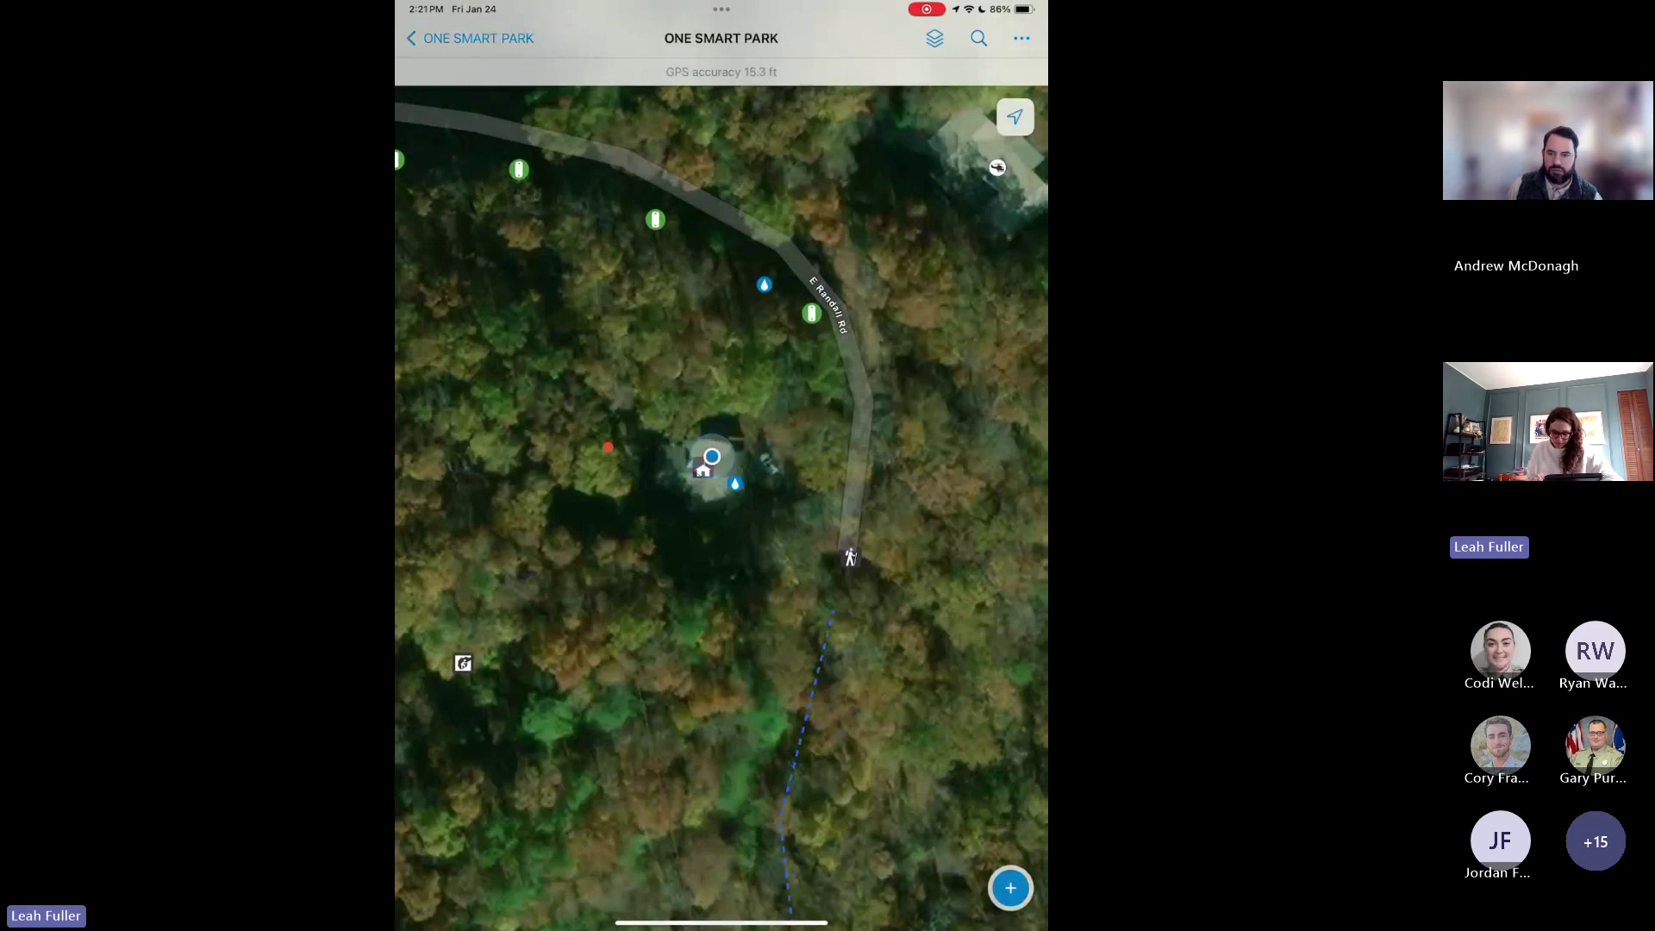
Find the Vegetation/Invasives Management template, start an area at the current location and check its collection options.
{"action": "left_click", "coordinate": [1010, 888]}
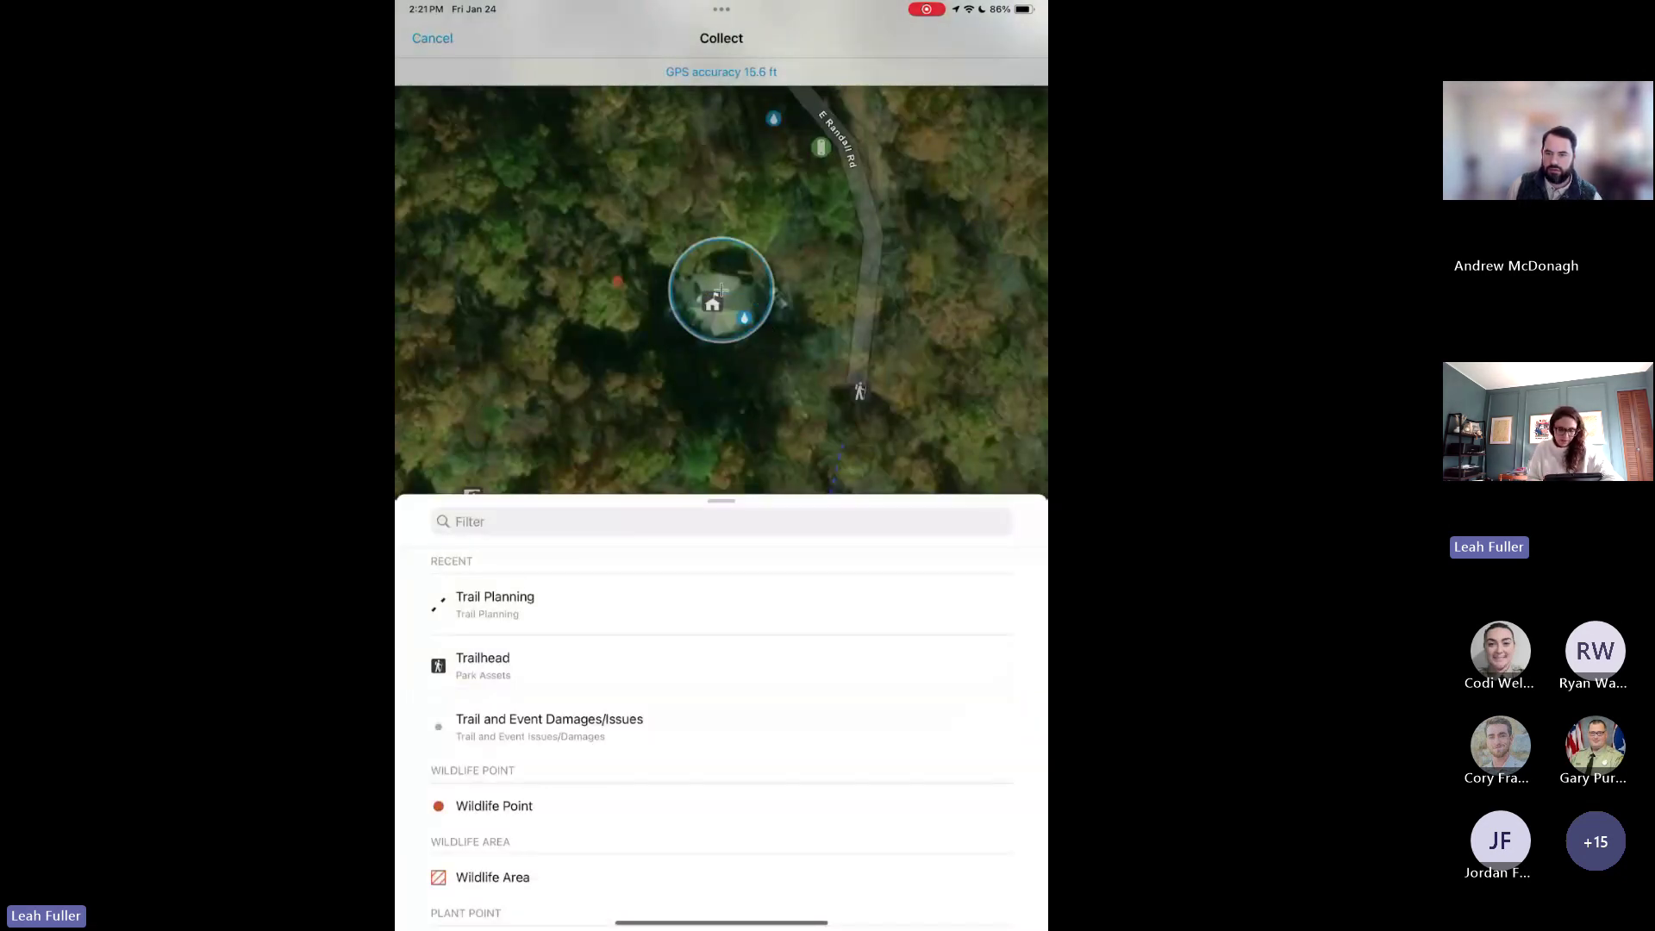
{"action": "type", "text": "Veg"}
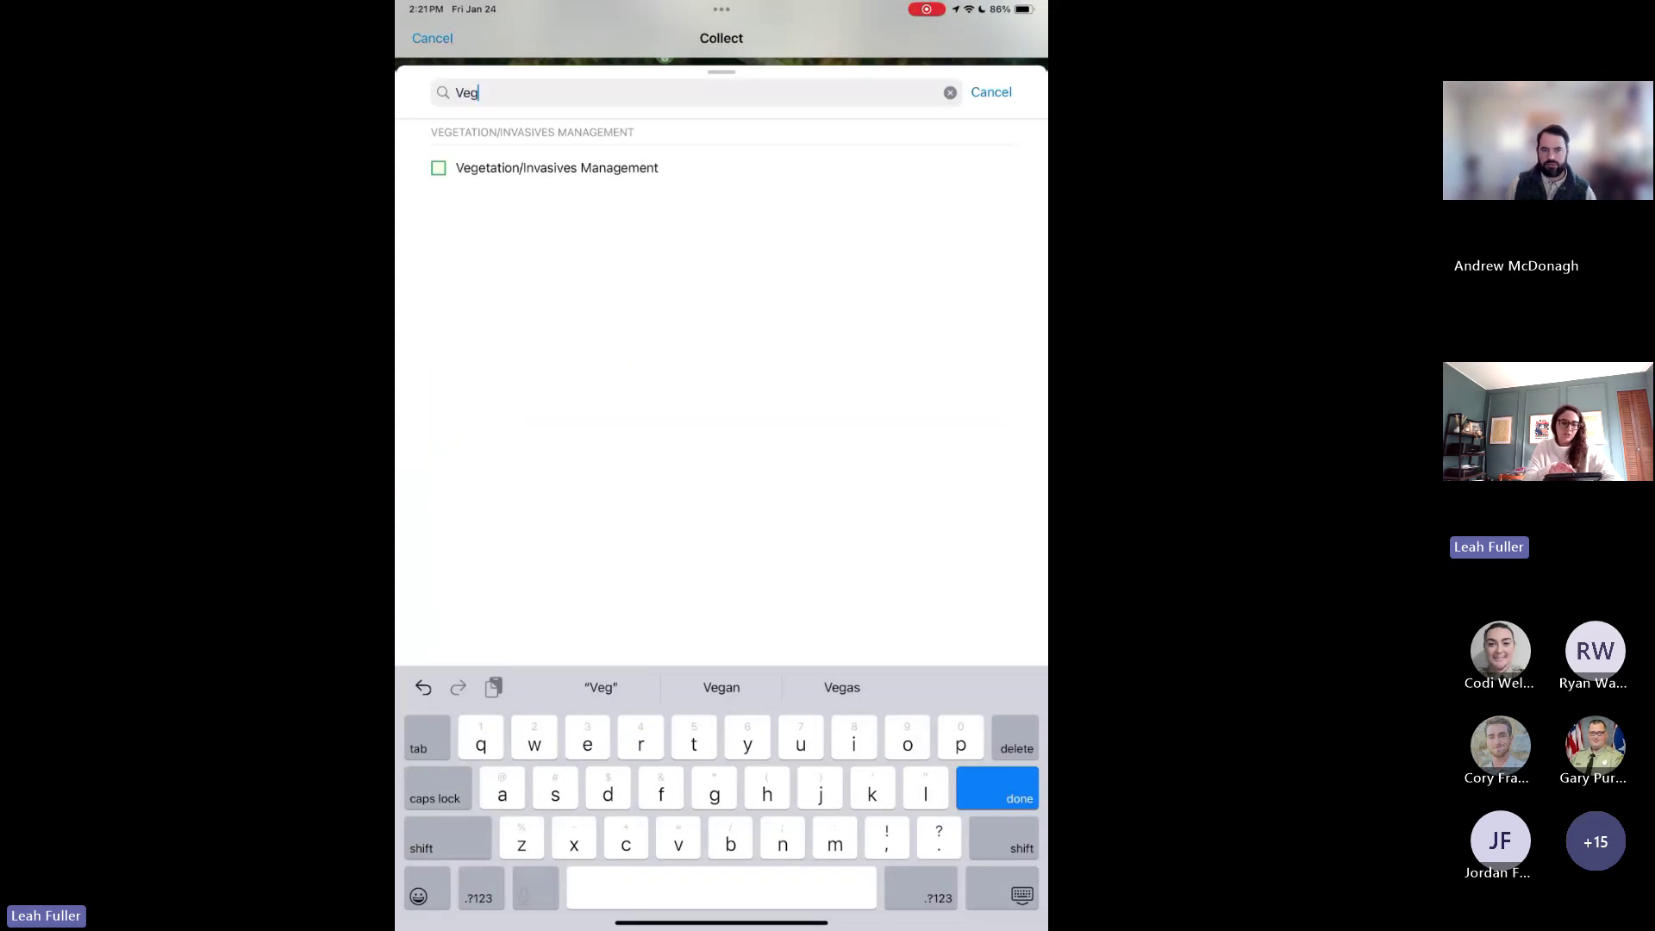
{"action": "left_click", "coordinate": [557, 167]}
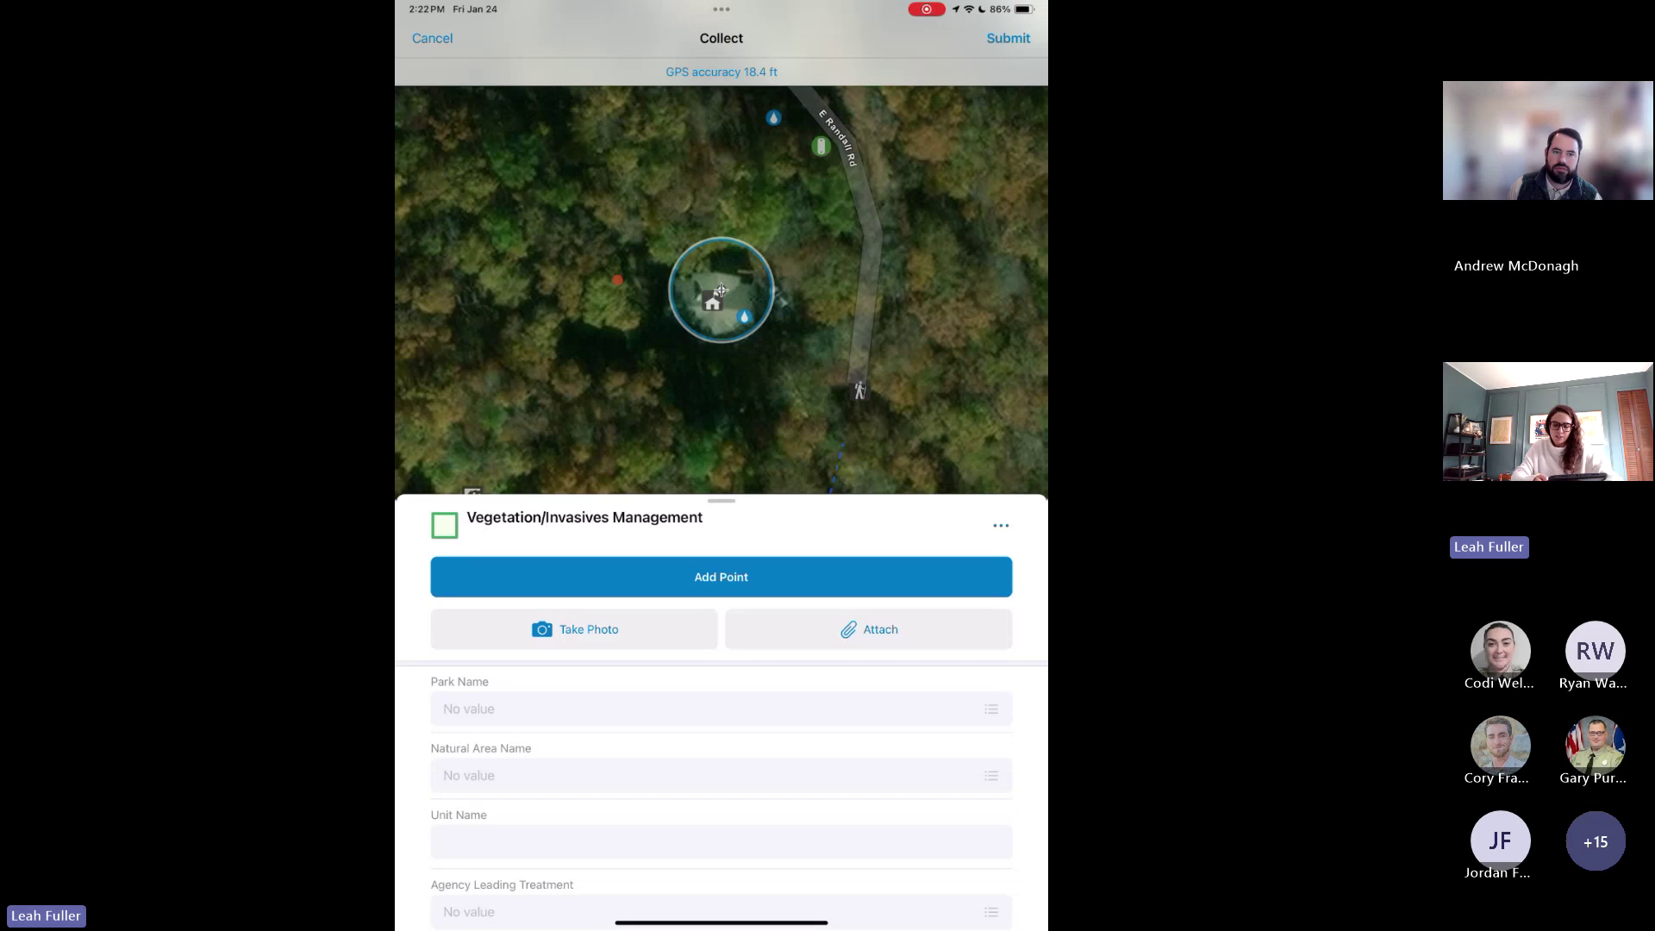
{"action": "left_click", "coordinate": [1000, 525]}
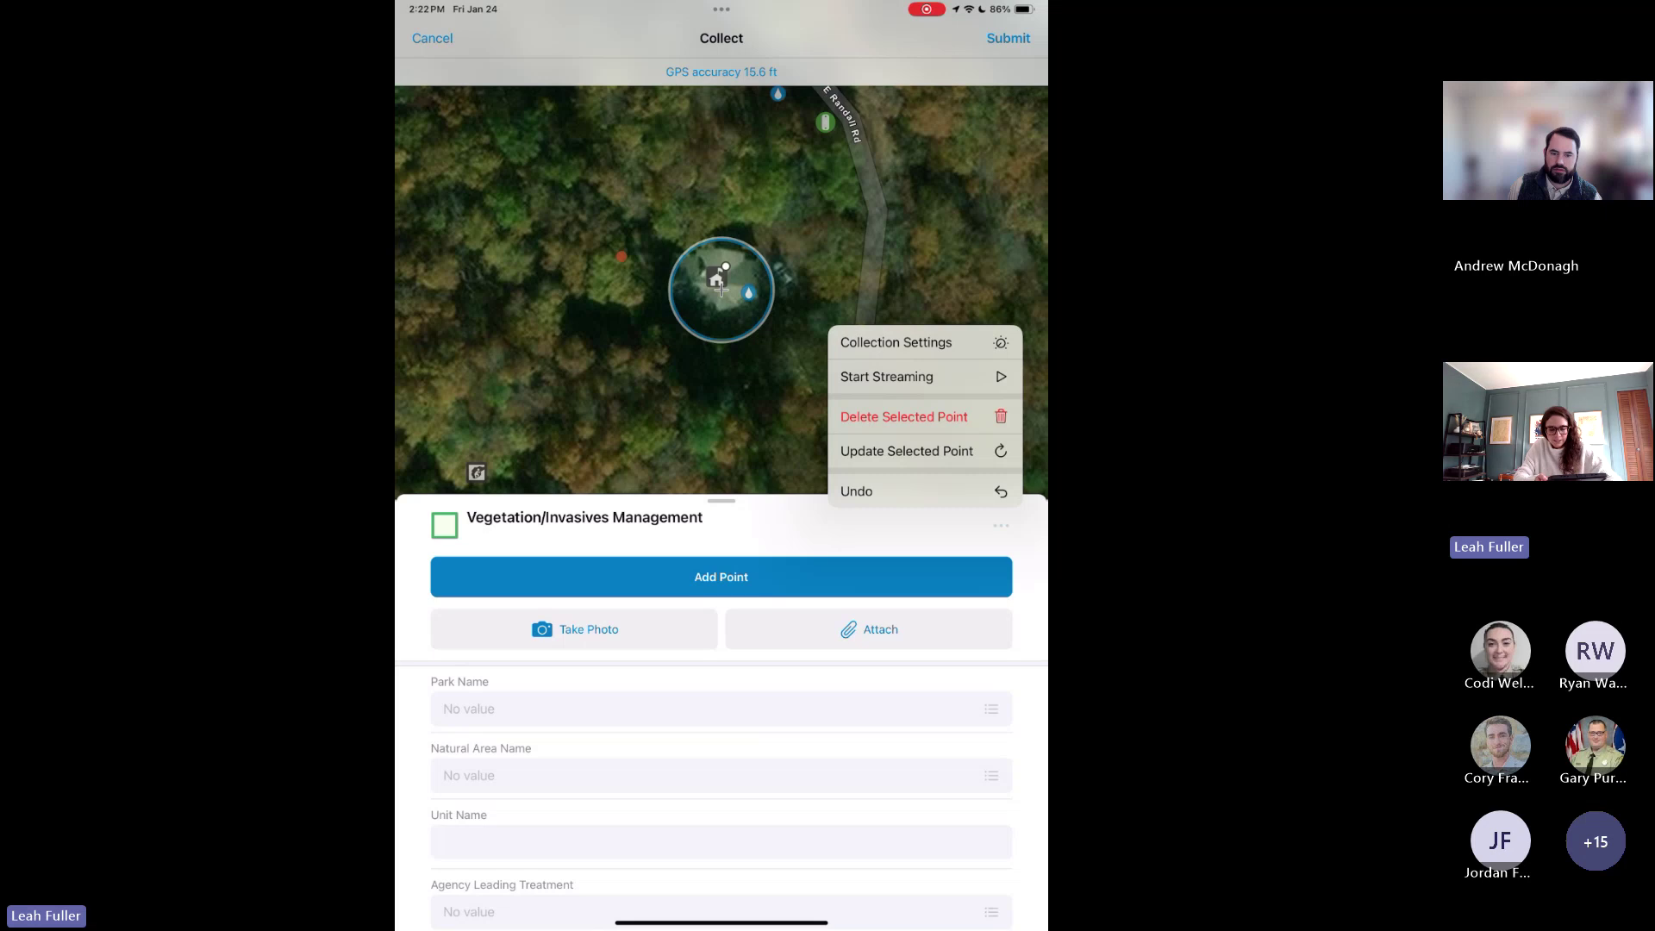
{"action": "left_click", "coordinate": [1000, 525]}
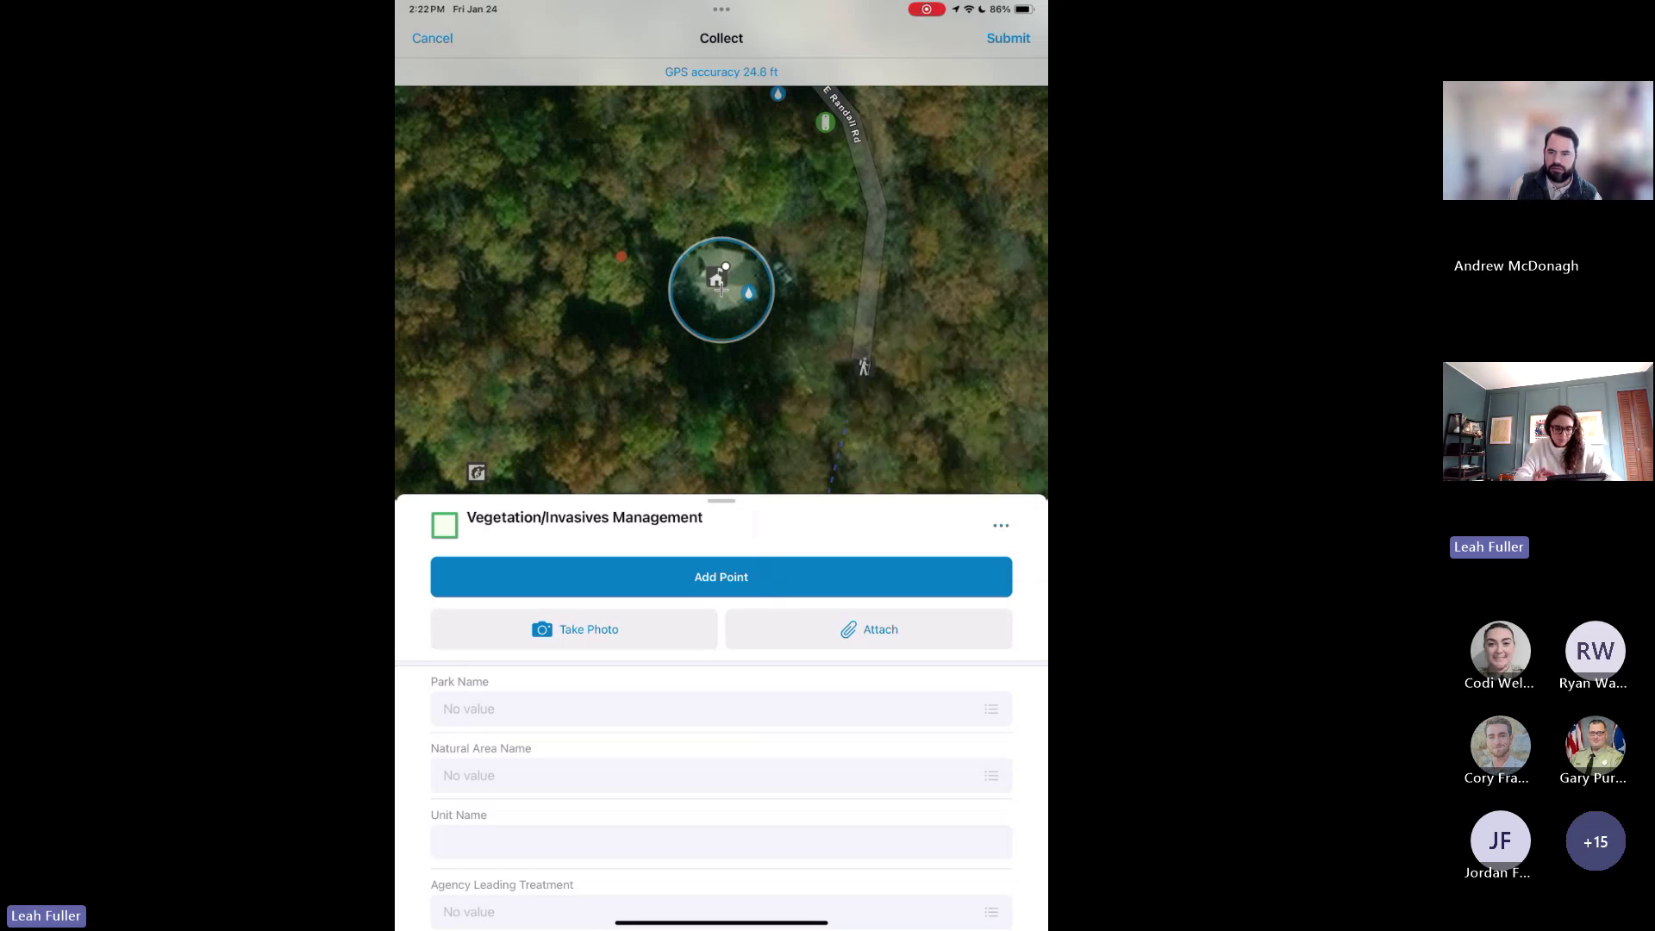
Outline a Vegetation/Invasives Management area of about 0.38 ac from the house across to E Randall Rd.
{"action": "left_click_drag", "start_coordinate": [721, 290], "coordinate": [769, 467]}
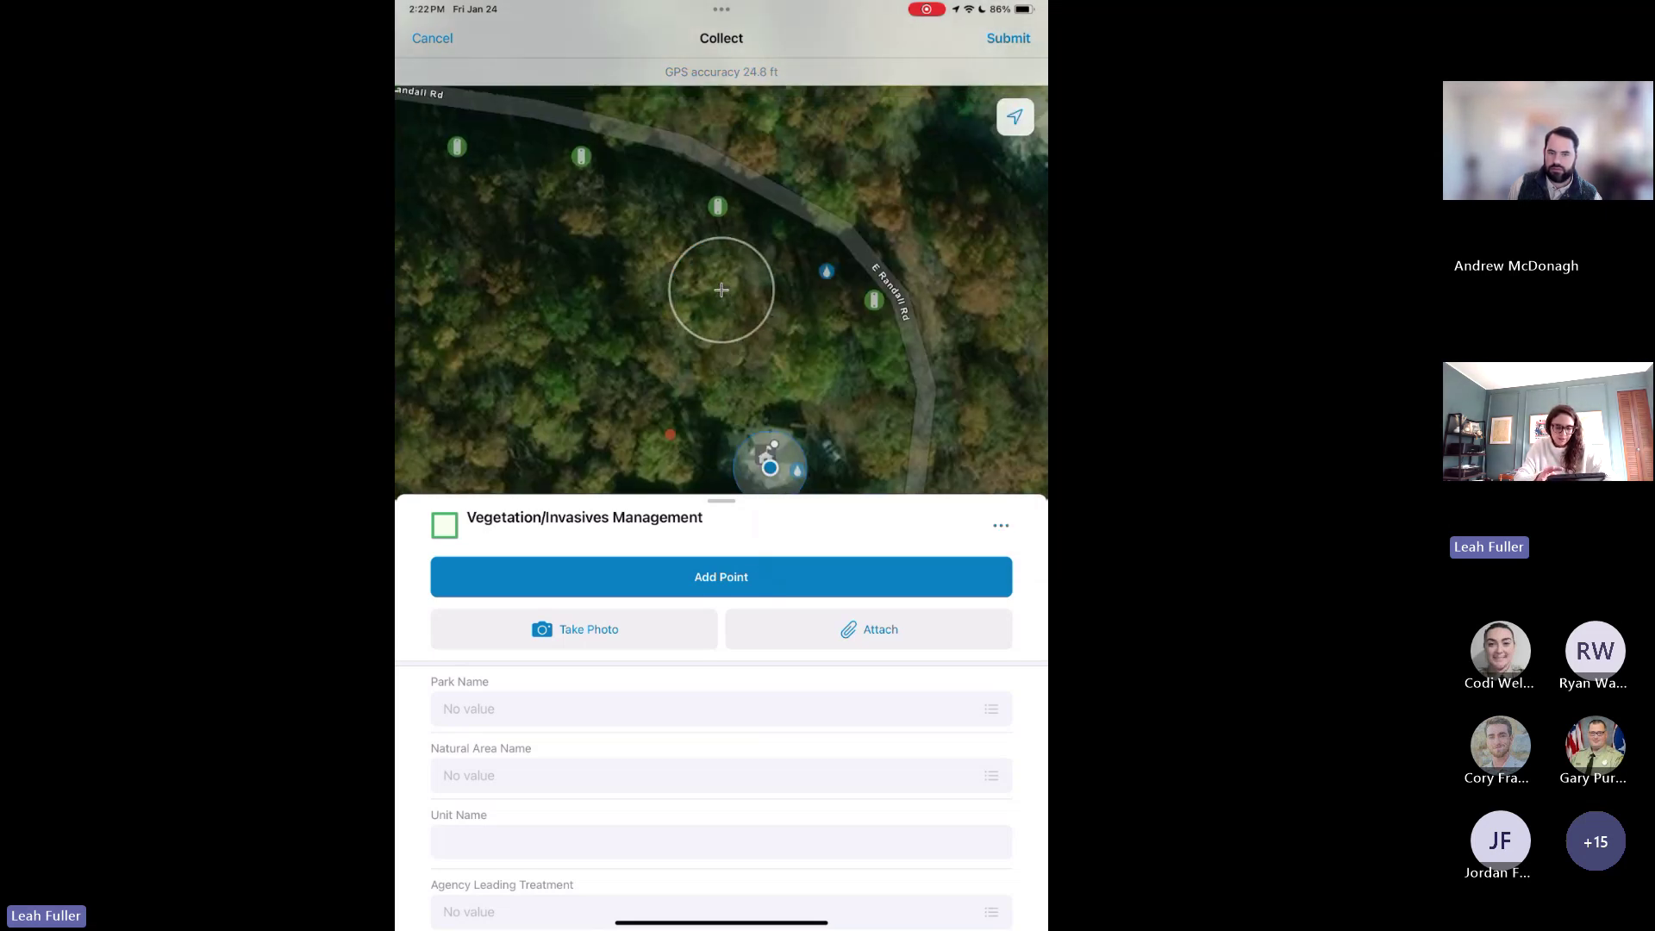
{"action": "left_click", "coordinate": [722, 577]}
{"action": "left_click_drag", "start_coordinate": [721, 289], "coordinate": [696, 347]}
{"action": "left_click", "coordinate": [721, 576]}
{"action": "left_click_drag", "start_coordinate": [721, 290], "coordinate": [615, 115]}
{"action": "left_click", "coordinate": [722, 577]}
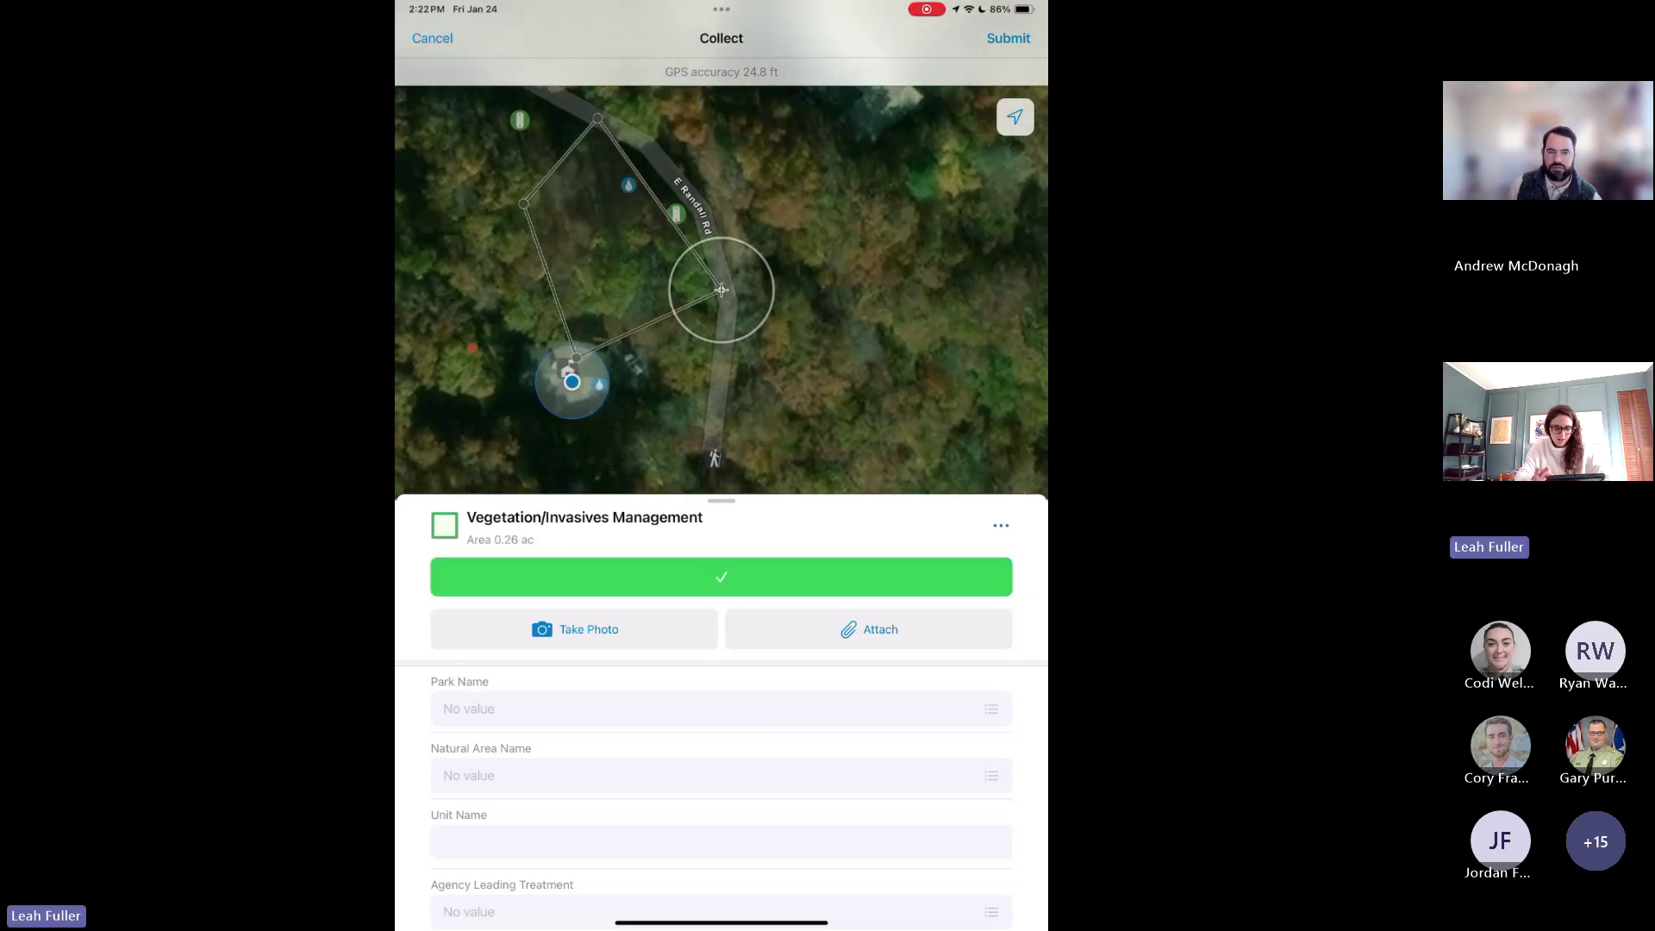
{"action": "left_click_drag", "start_coordinate": [721, 290], "coordinate": [729, 121]}
{"action": "left_click", "coordinate": [722, 577]}
{"action": "left_click_drag", "start_coordinate": [722, 290], "coordinate": [796, 403]}
Set the treatment area's park name to Warriors' Path State Park.
{"action": "left_click_drag", "start_coordinate": [721, 517], "coordinate": [722, 155]}
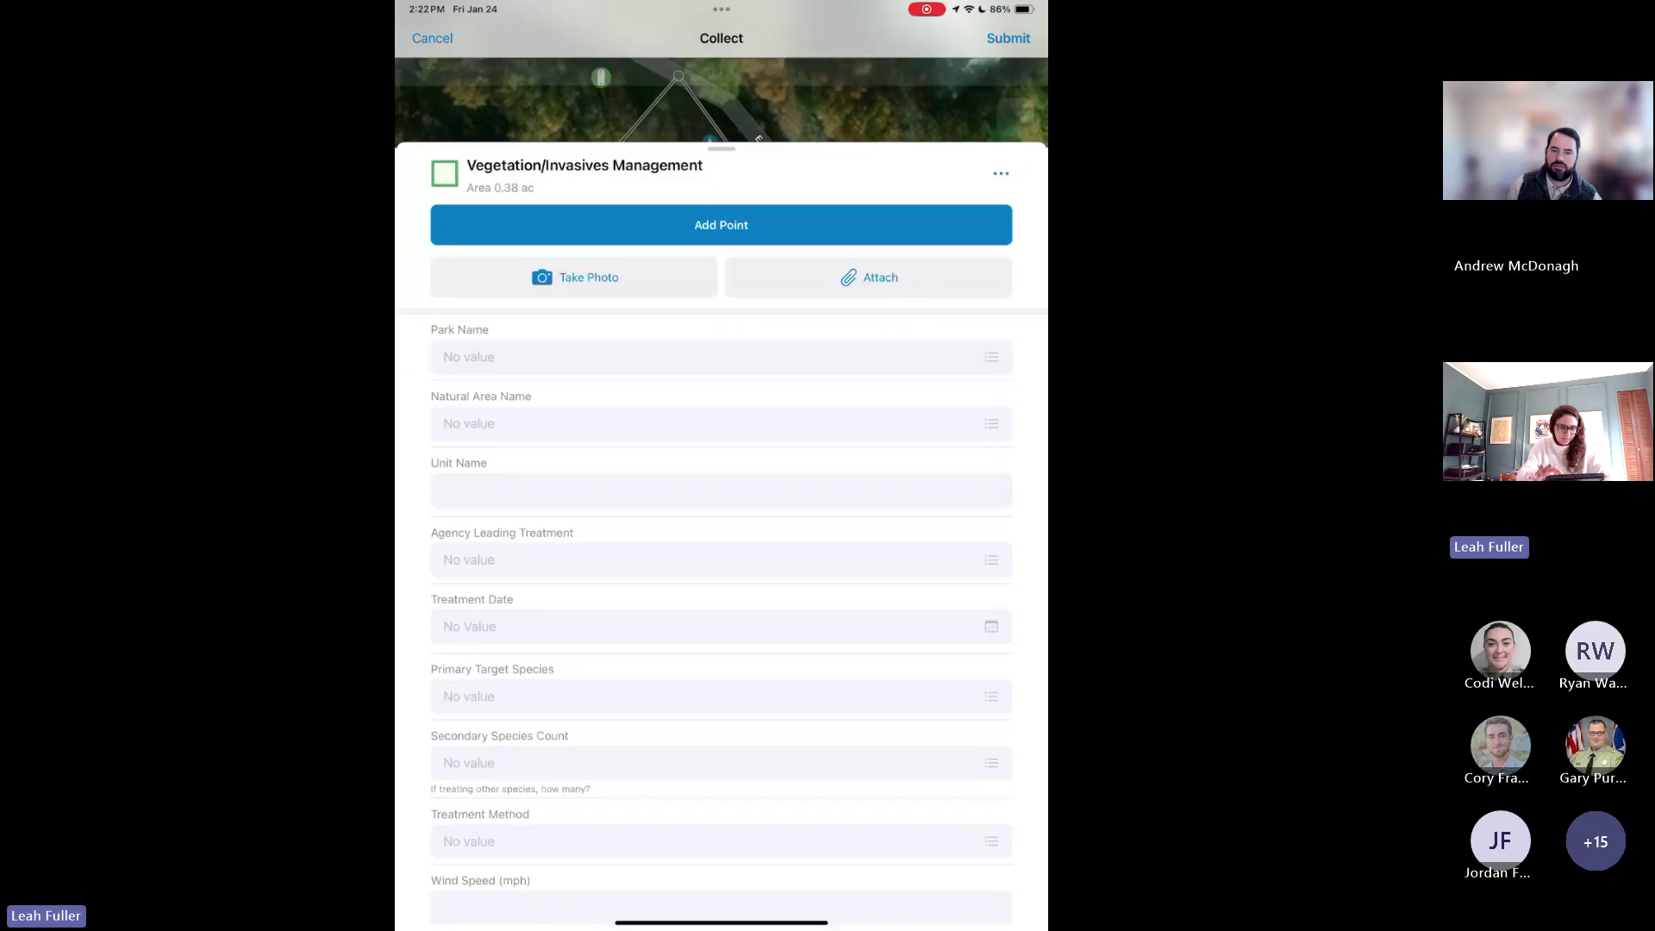
{"action": "left_click", "coordinate": [721, 228]}
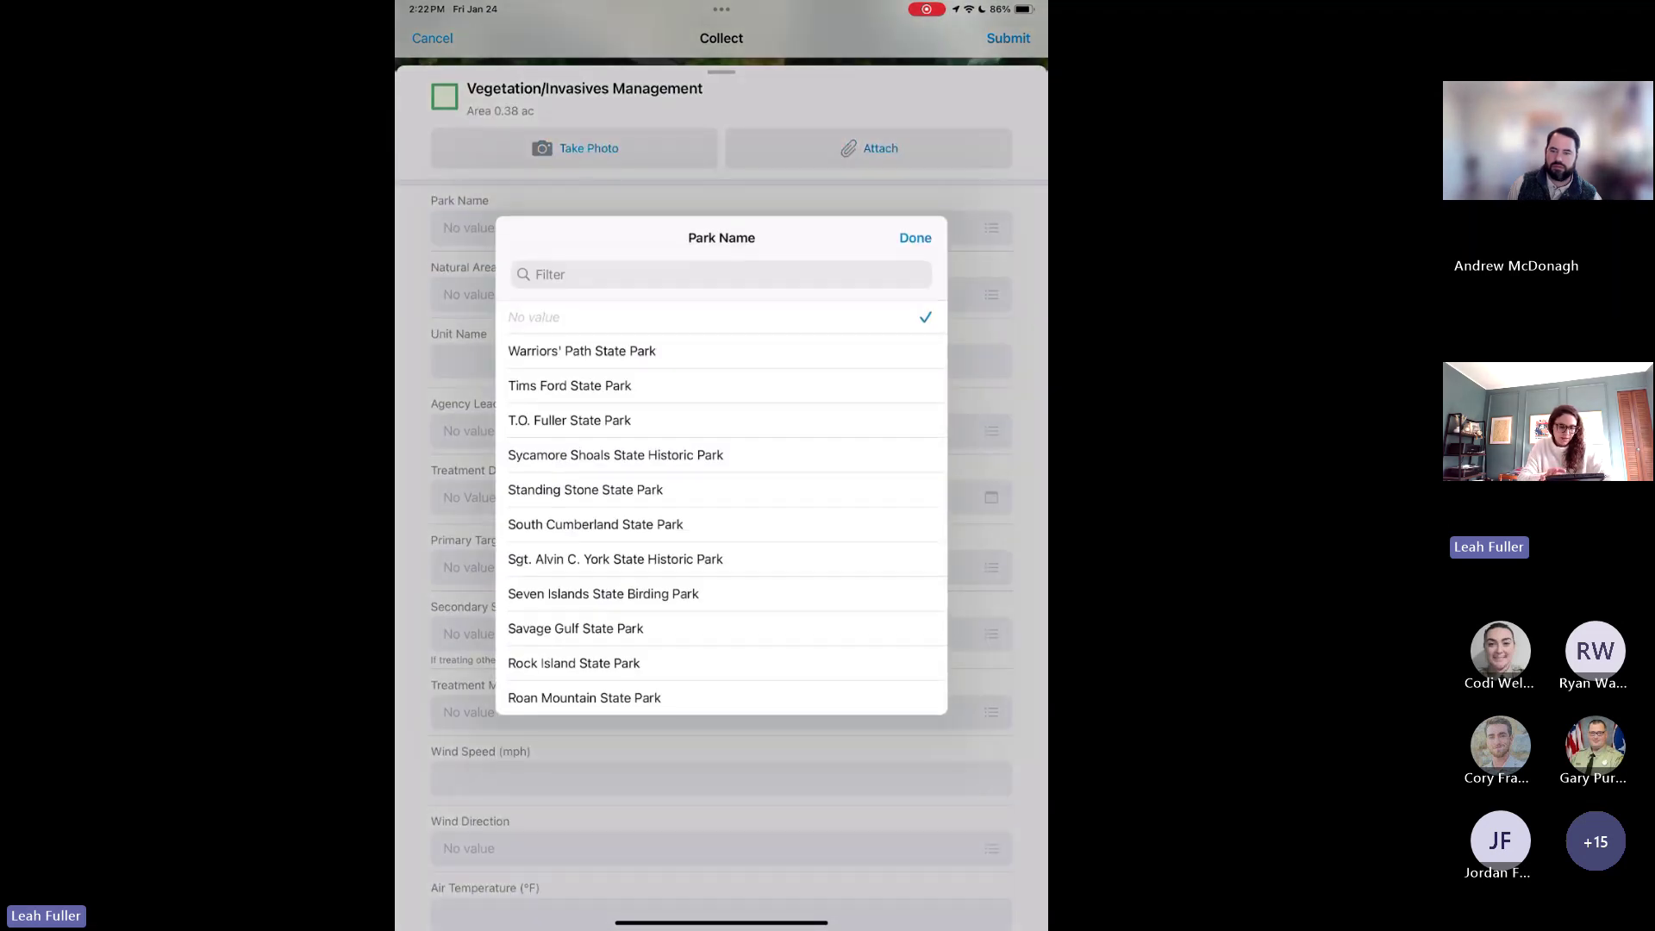
{"action": "left_click", "coordinate": [595, 351]}
Set the agency leading treatment to State Parks and the treatment date to 1/24/25.
{"action": "scroll", "coordinate": [721, 518], "scroll_direction": "down", "scroll_amount": 2}
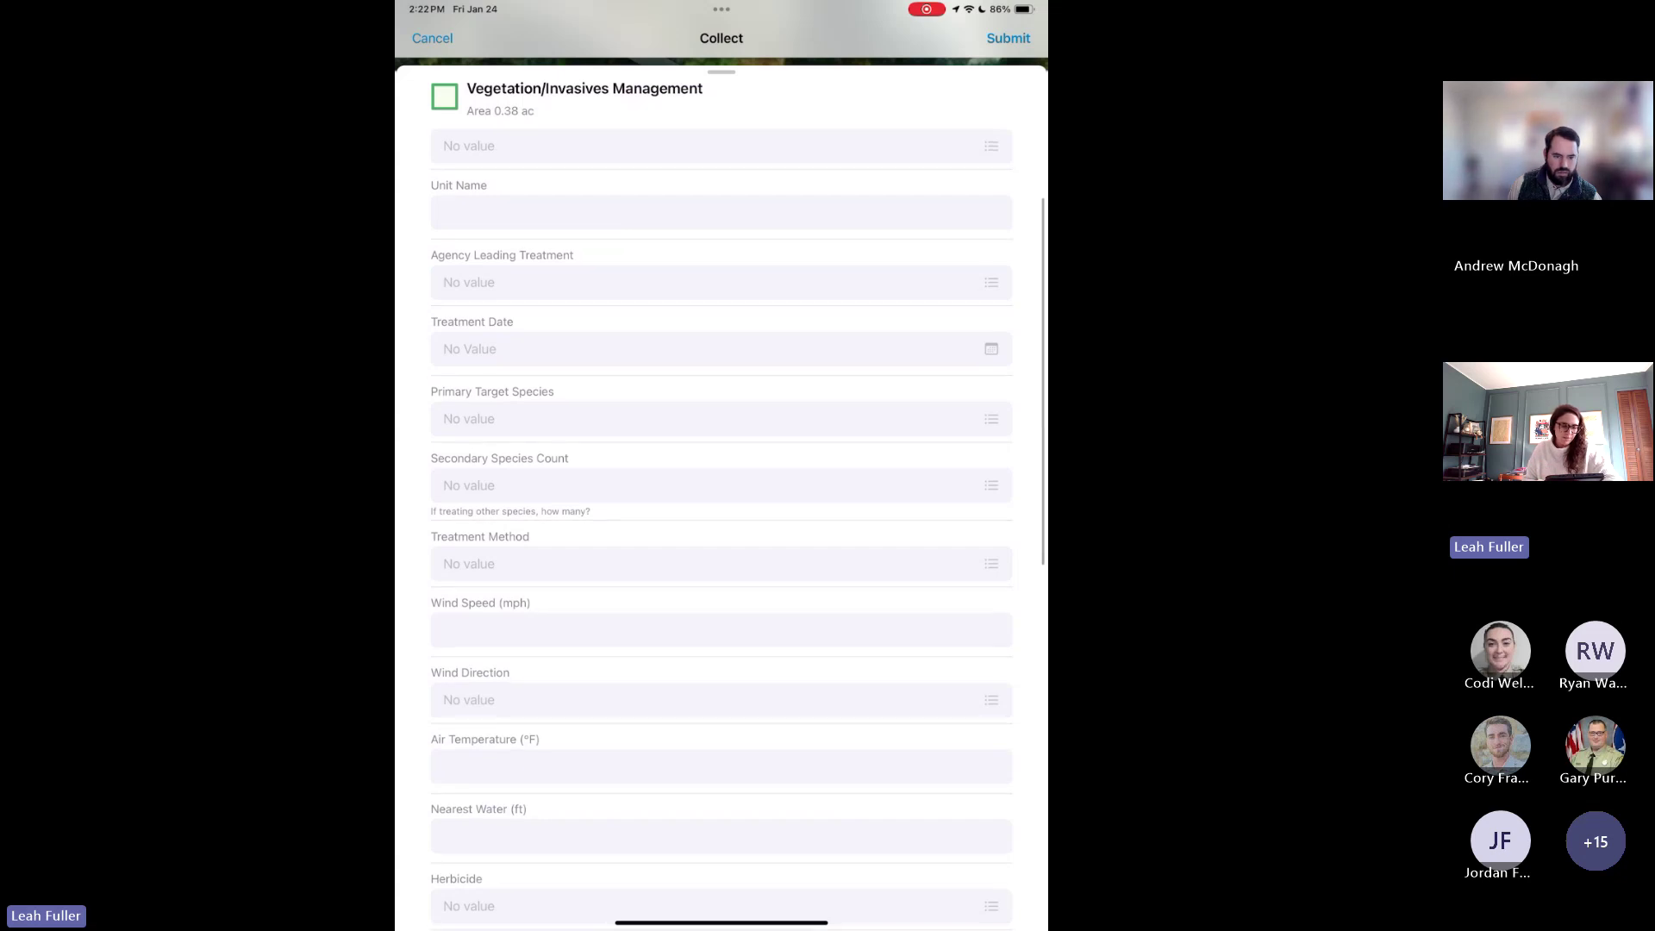
{"action": "scroll", "coordinate": [721, 535], "scroll_direction": "down", "scroll_amount": 2}
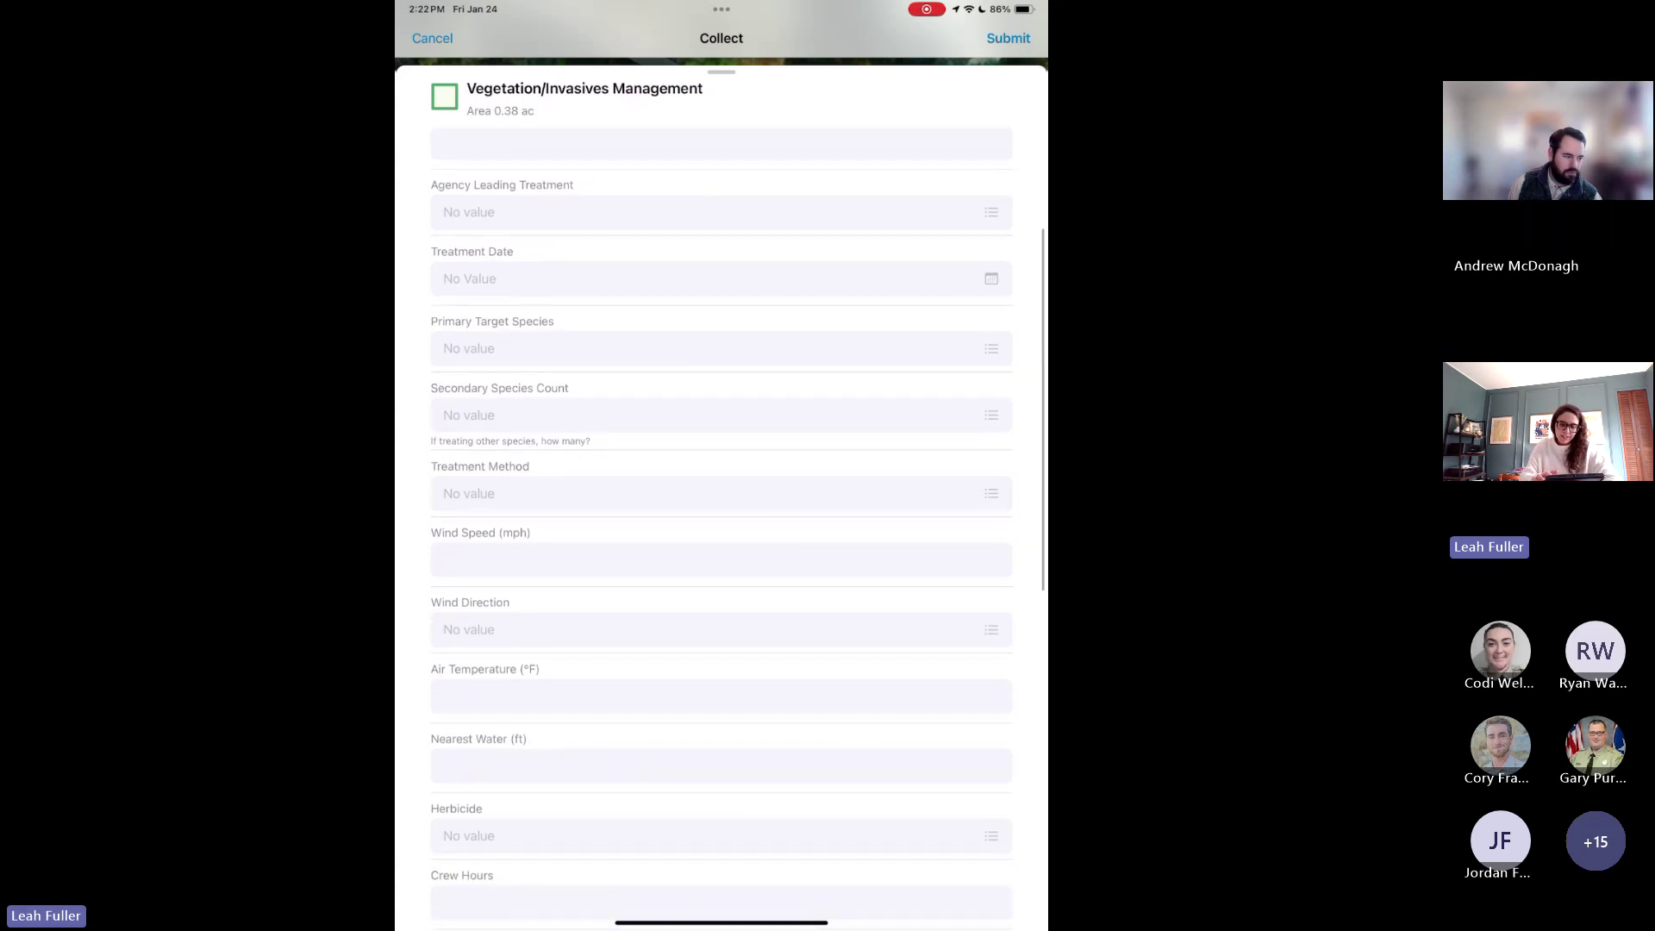
{"action": "left_click", "coordinate": [721, 212]}
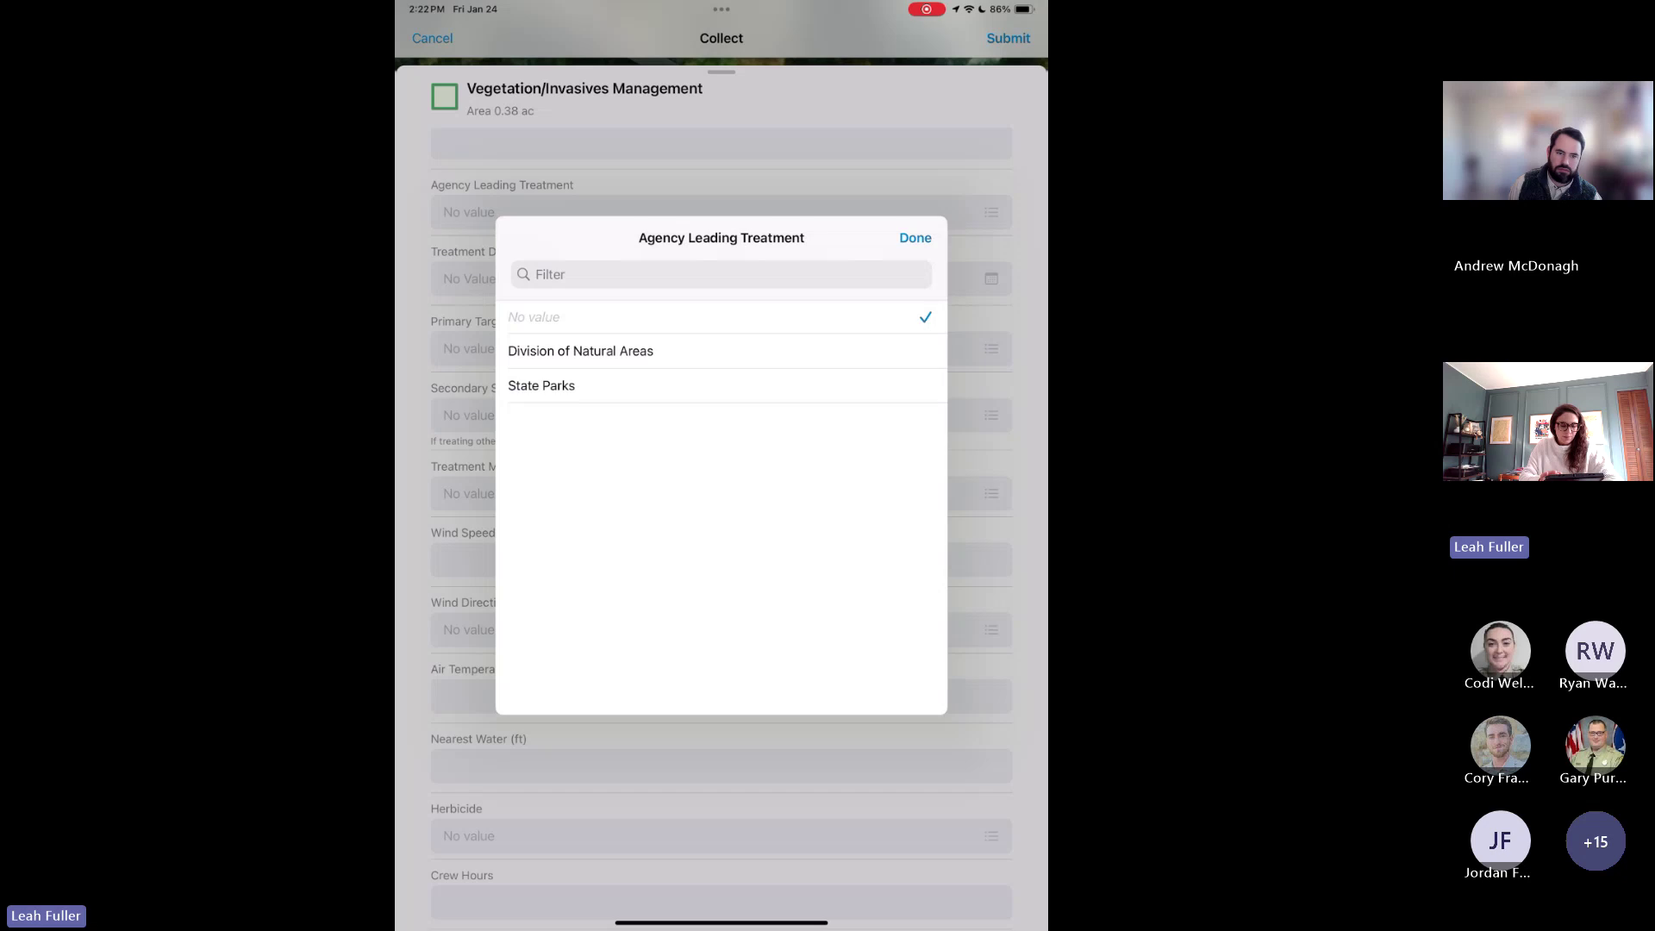
{"action": "left_click", "coordinate": [541, 385]}
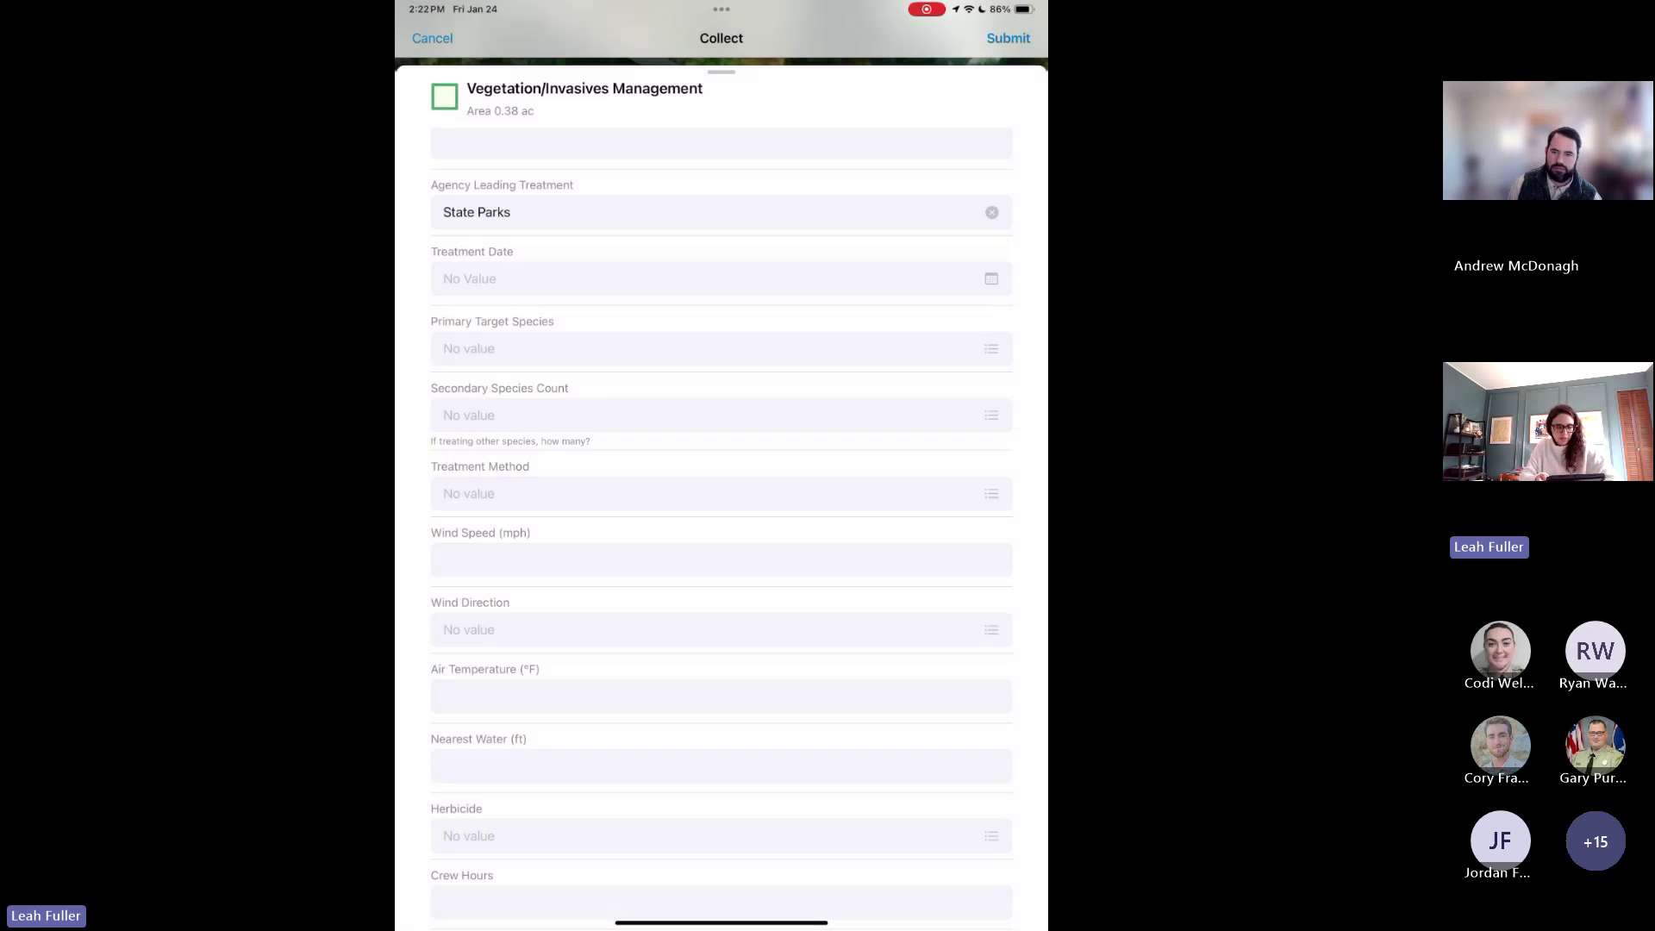
{"action": "left_click", "coordinate": [722, 278]}
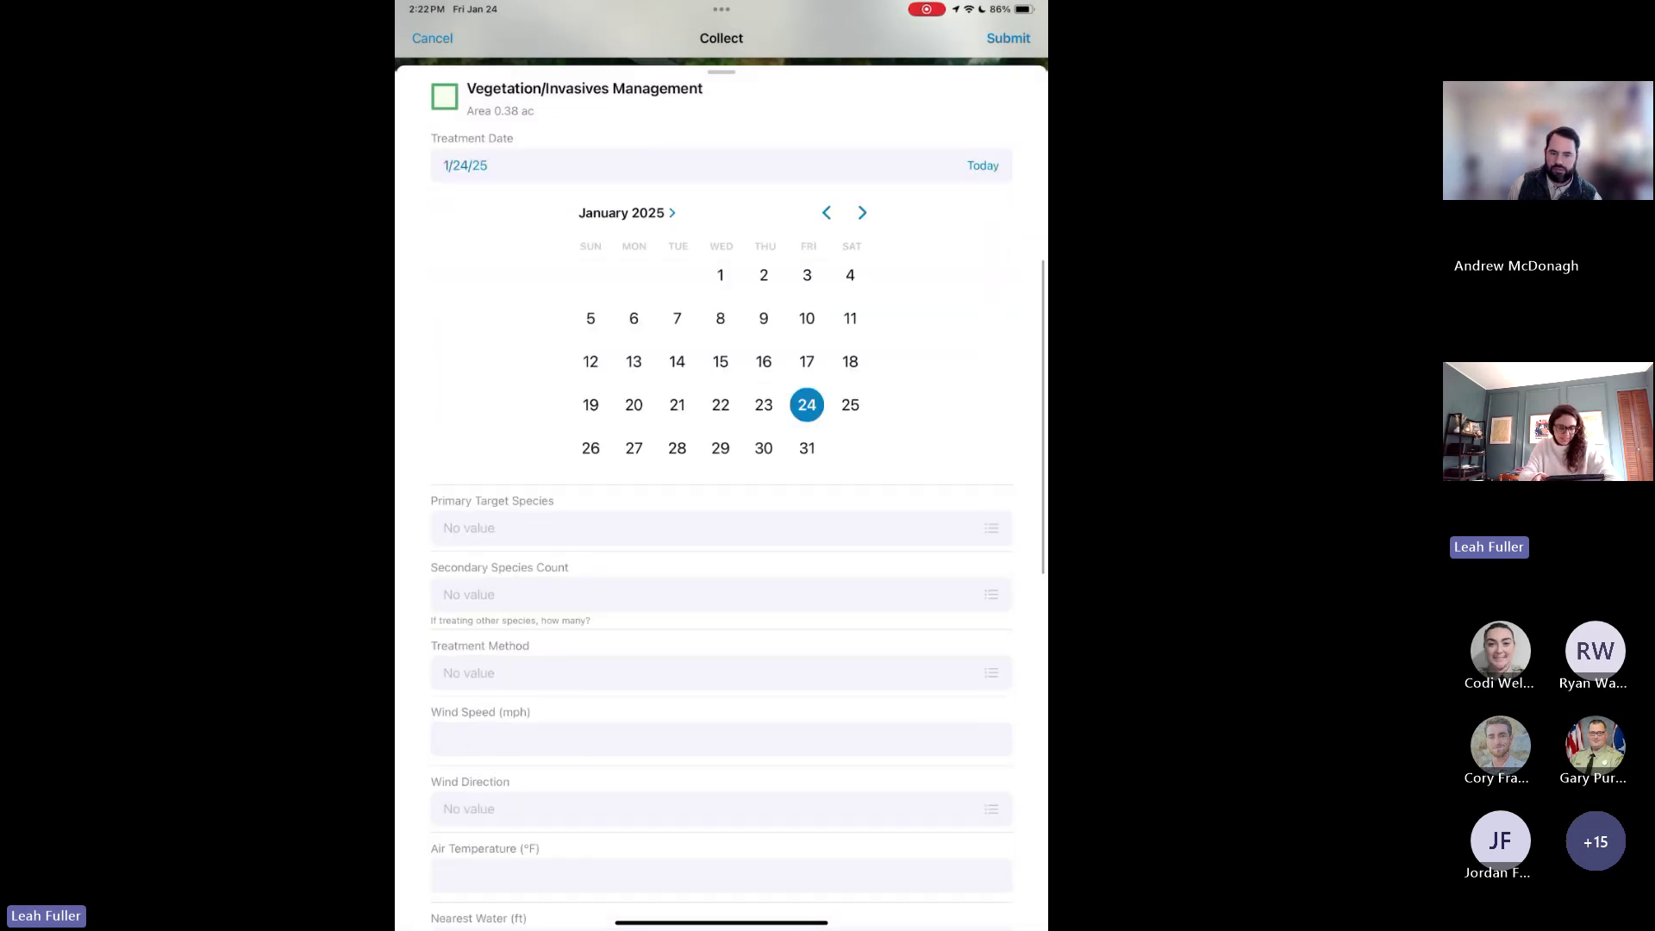
Filter the primary target species for "Oli" and choose Elaeagnus umbellata var. parviflora (Autumn Olive).
{"action": "scroll", "coordinate": [722, 517], "scroll_direction": "down", "scroll_amount": 3}
{"action": "left_click", "coordinate": [721, 362]}
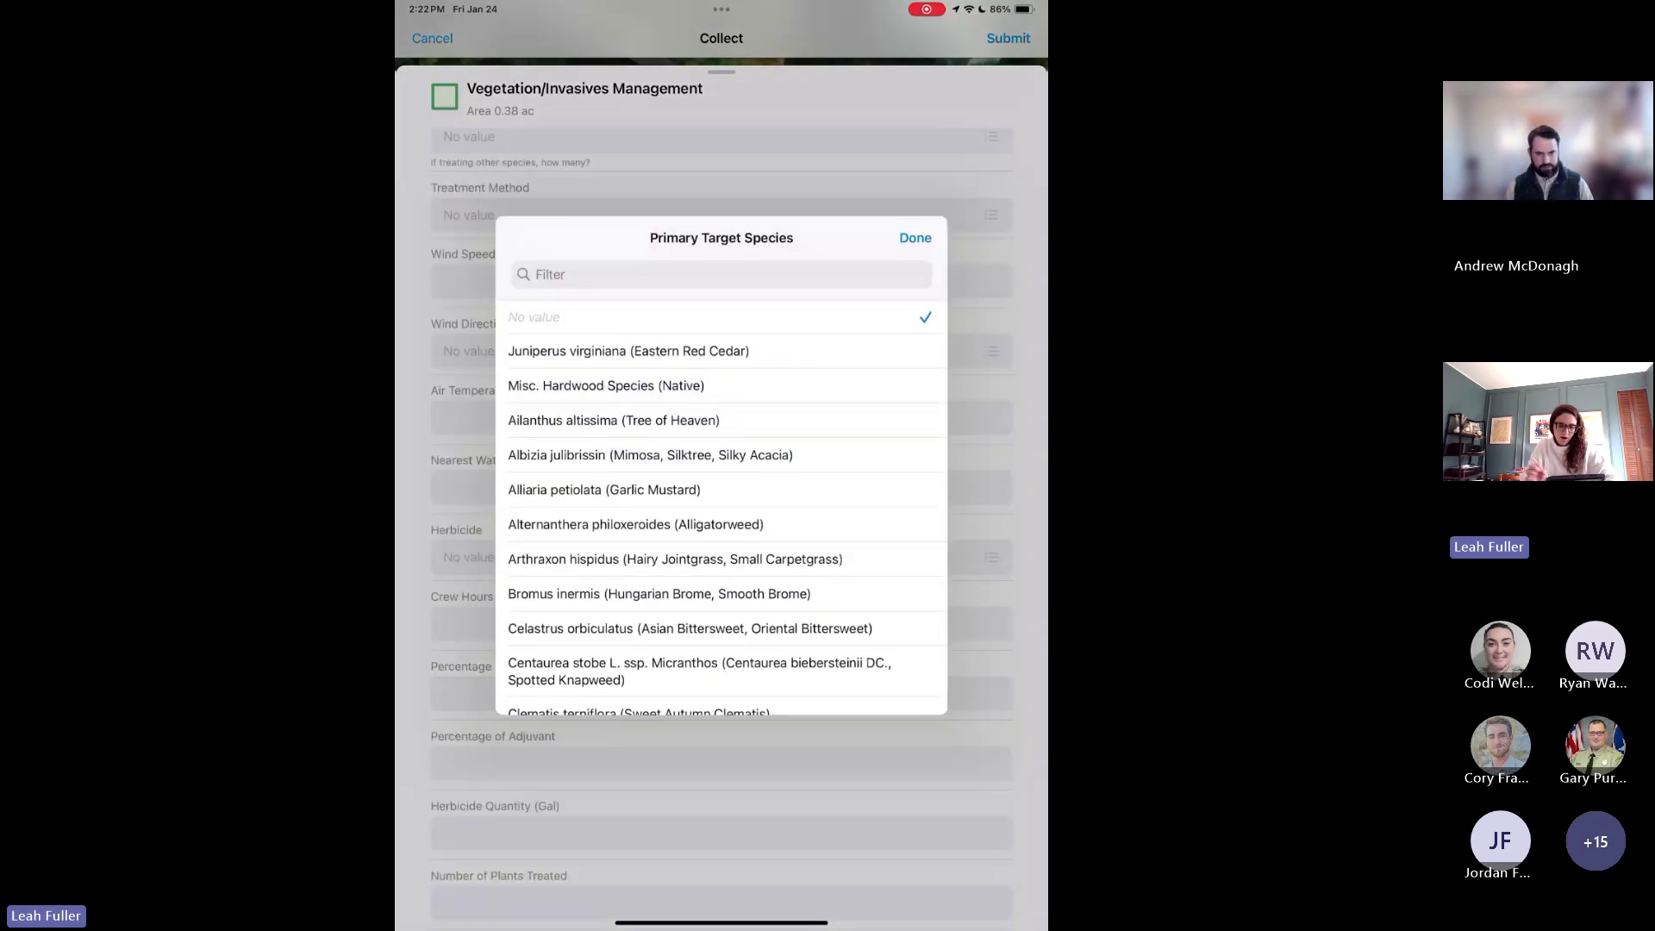
{"action": "left_click", "coordinate": [723, 274]}
{"action": "type", "text": "Oli"}
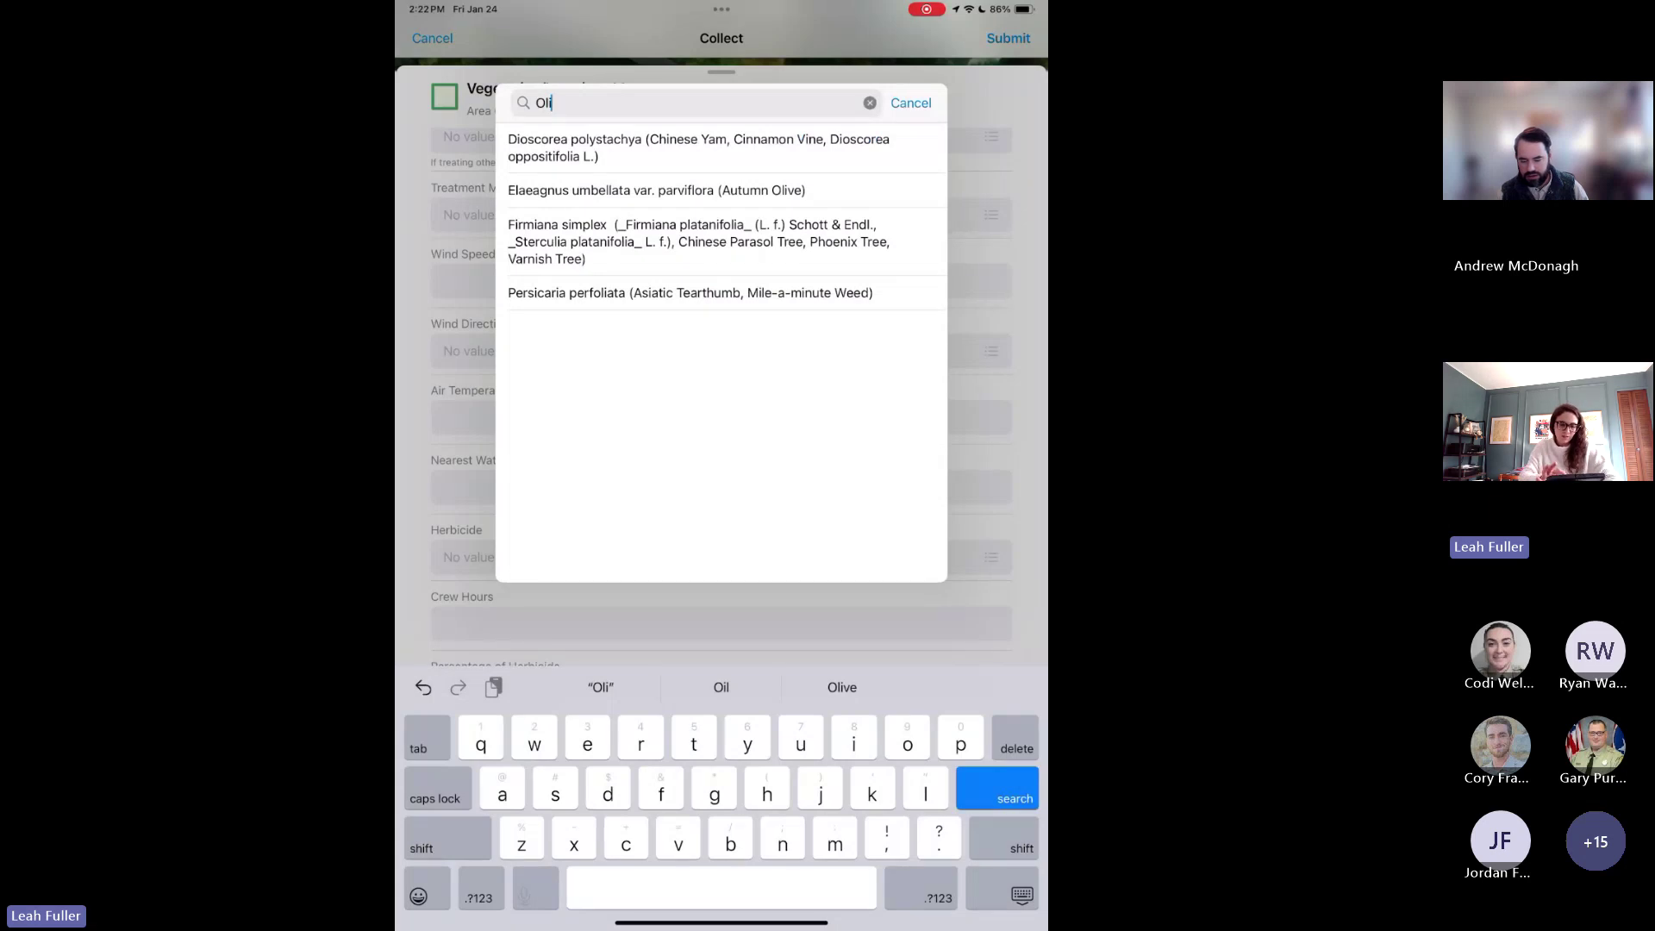
{"action": "left_click", "coordinate": [655, 189]}
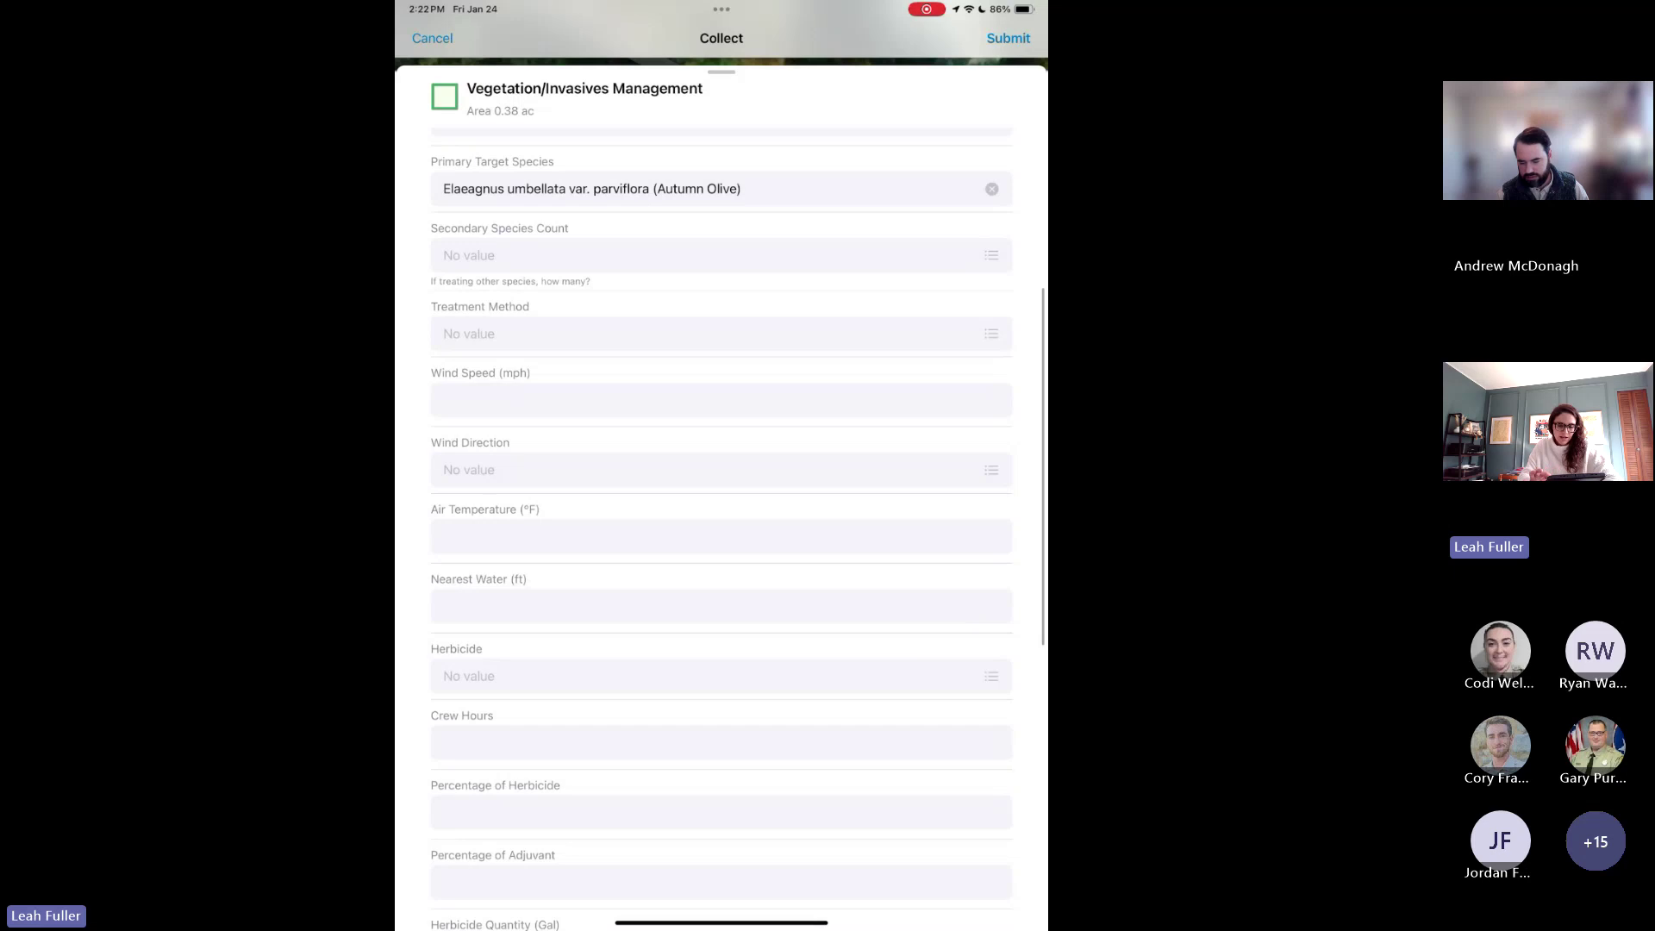
Set the secondary species count to 1 and the secondary target species to Ailanthus altissima (Tree of Heaven).
{"action": "left_click", "coordinate": [721, 255]}
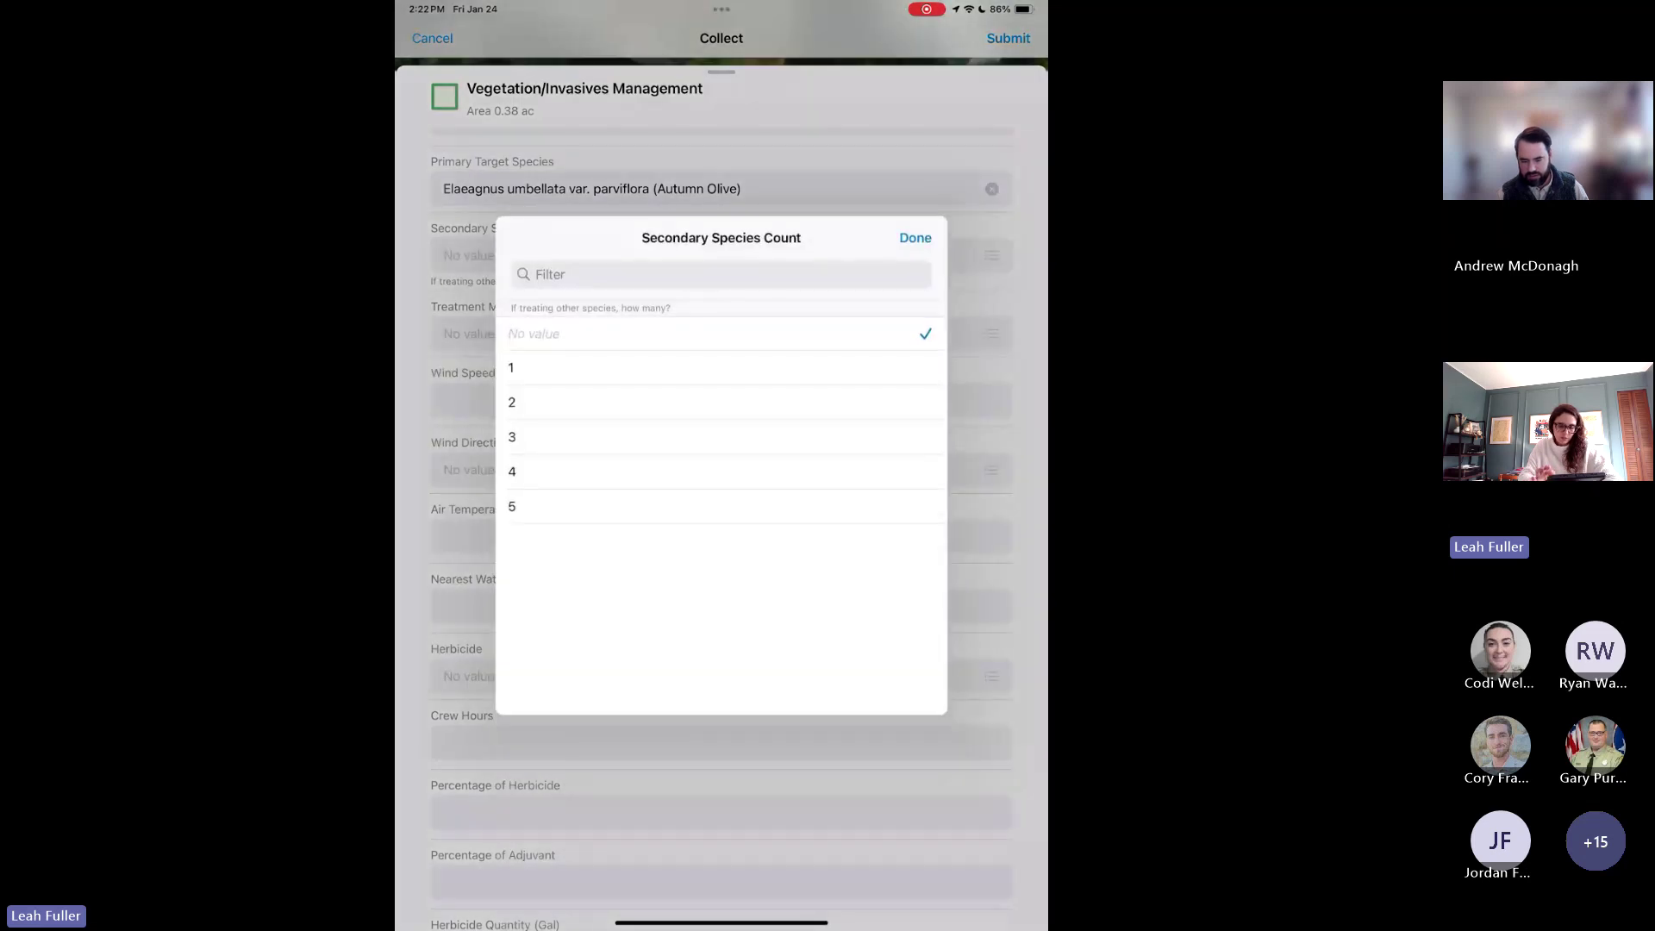
{"action": "left_click", "coordinate": [721, 367]}
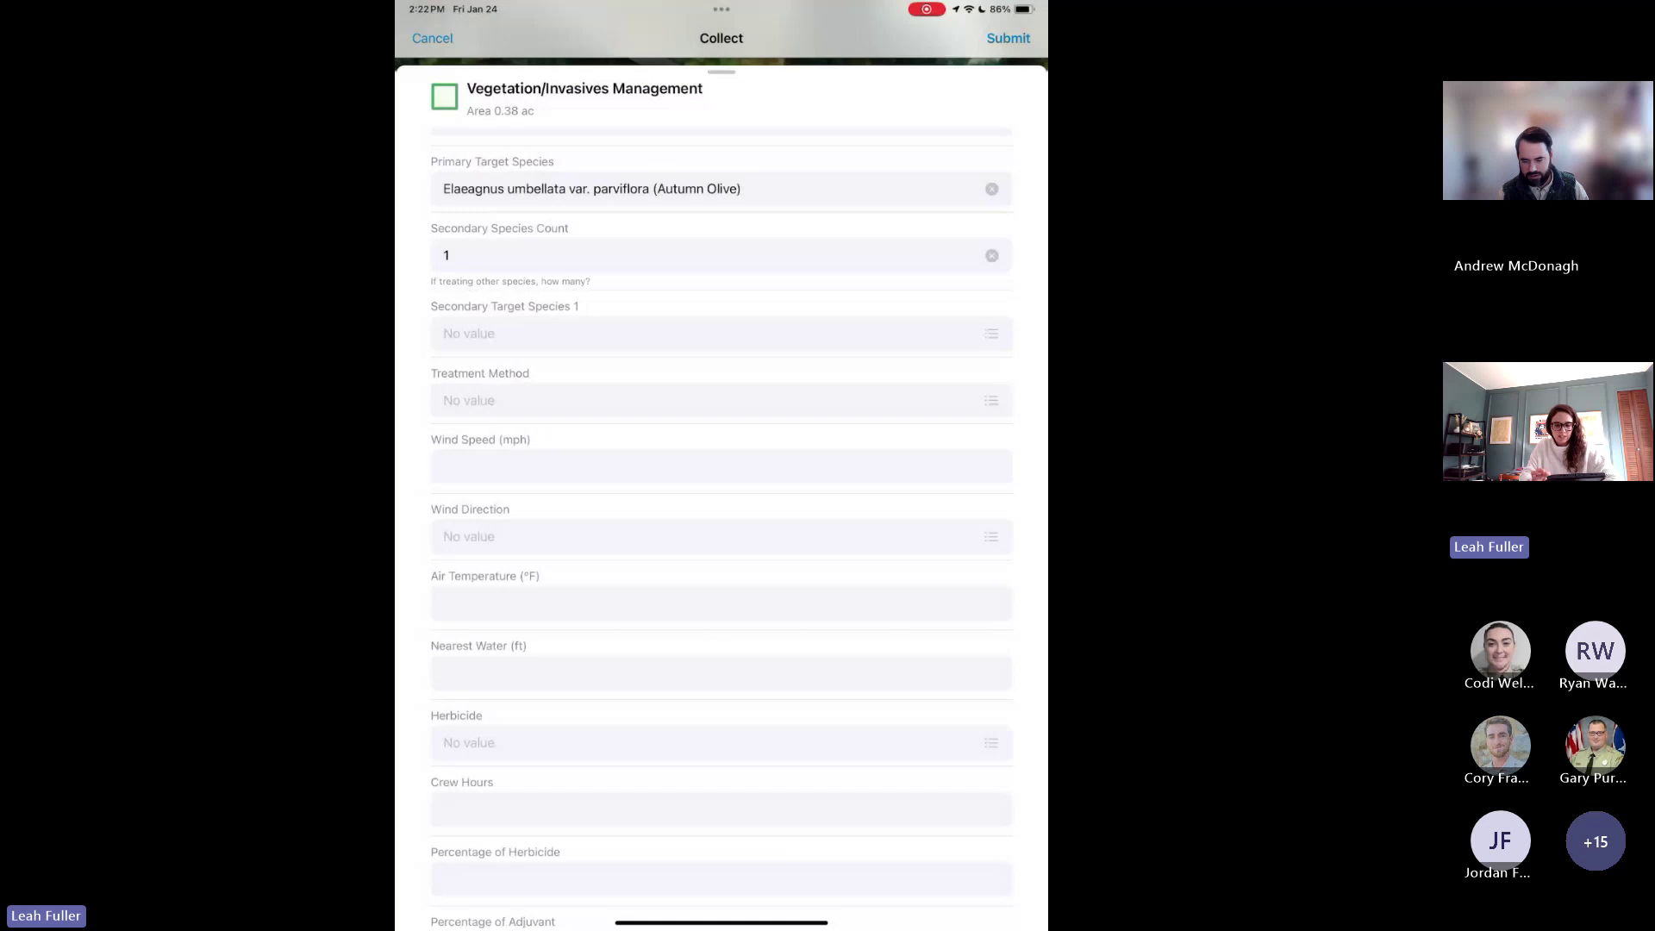
{"action": "left_click", "coordinate": [721, 334]}
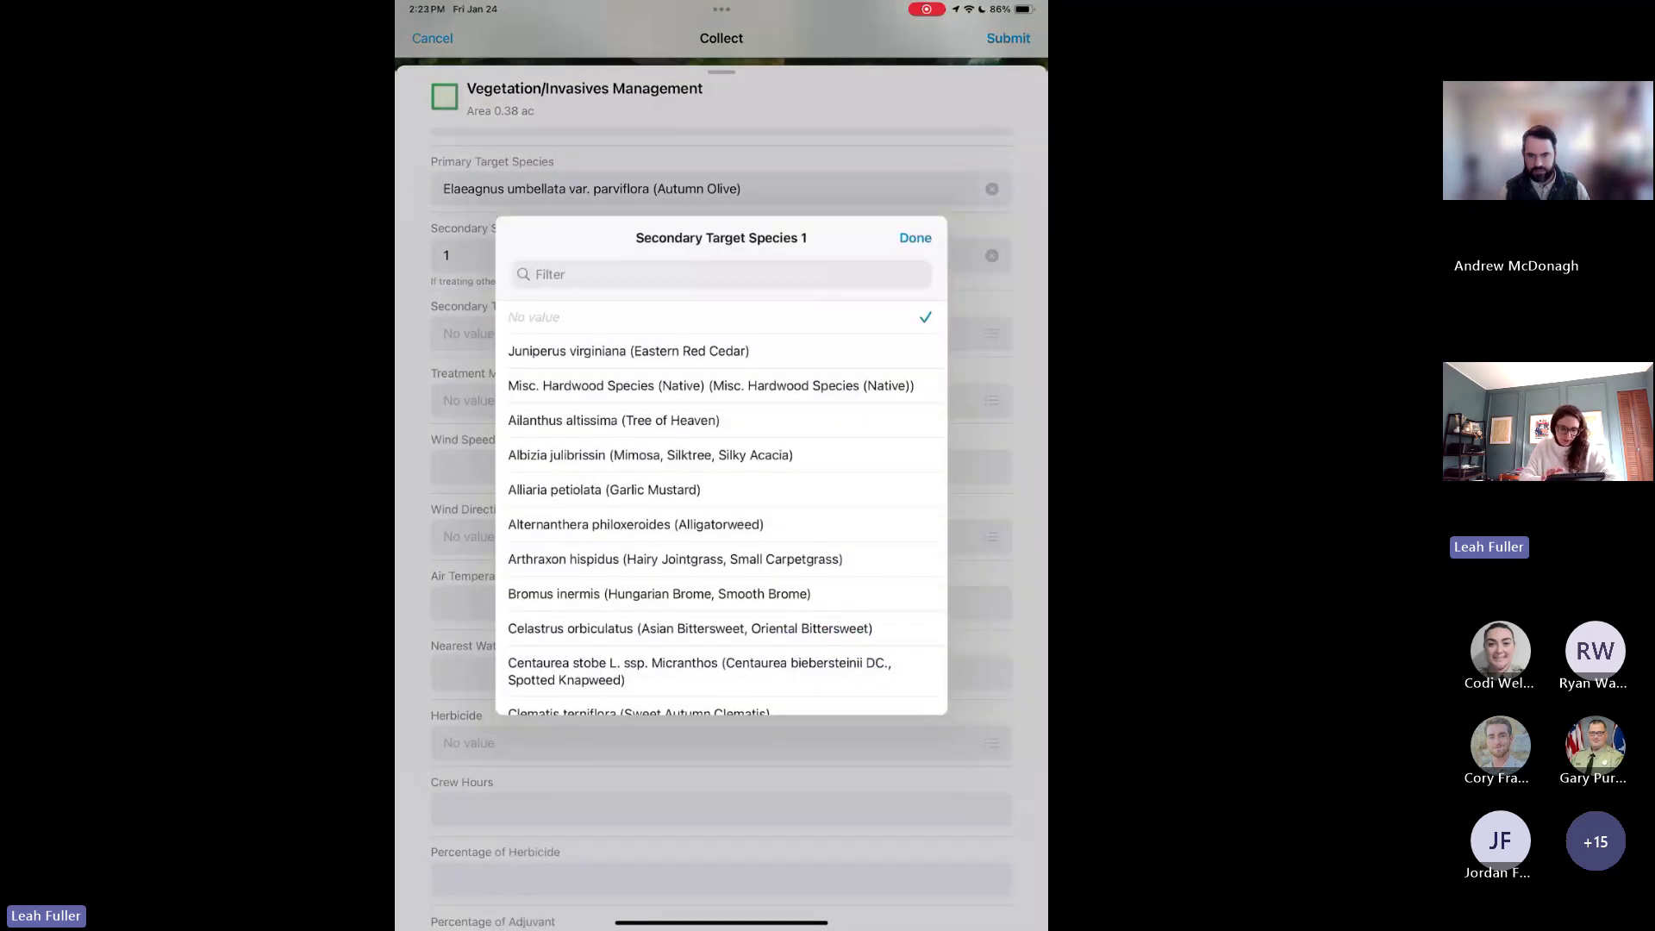
{"action": "left_click", "coordinate": [613, 420]}
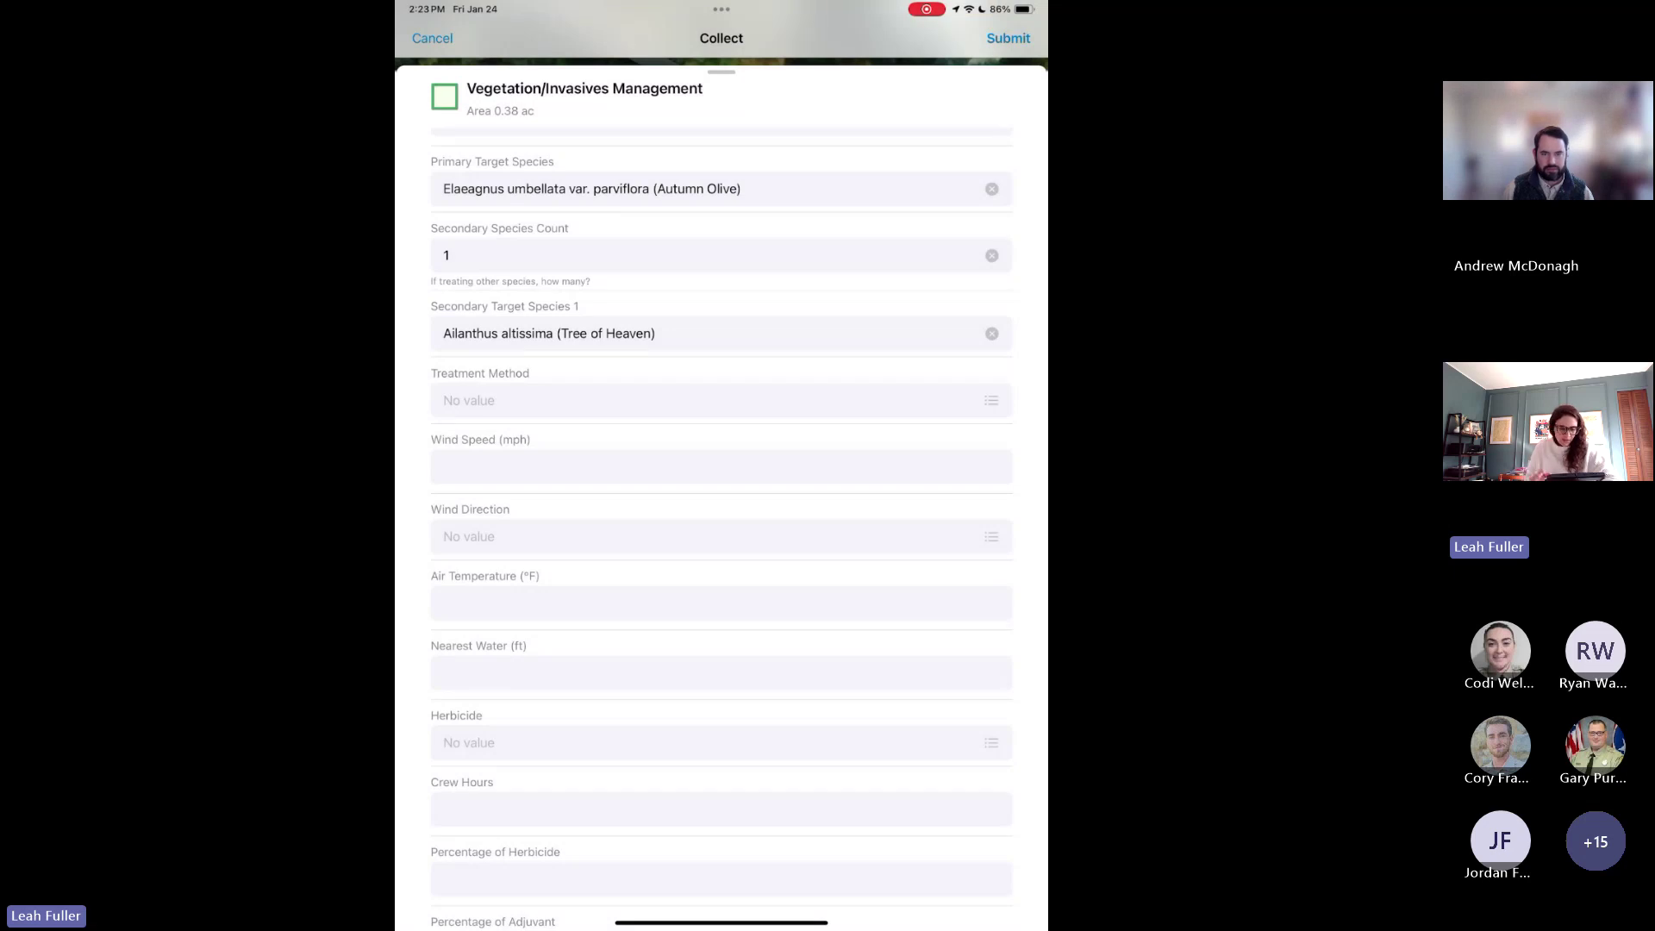
Set the treatment method to Pull and review the weather, herbicide, acreage and federal species fields.
{"action": "left_click", "coordinate": [720, 400]}
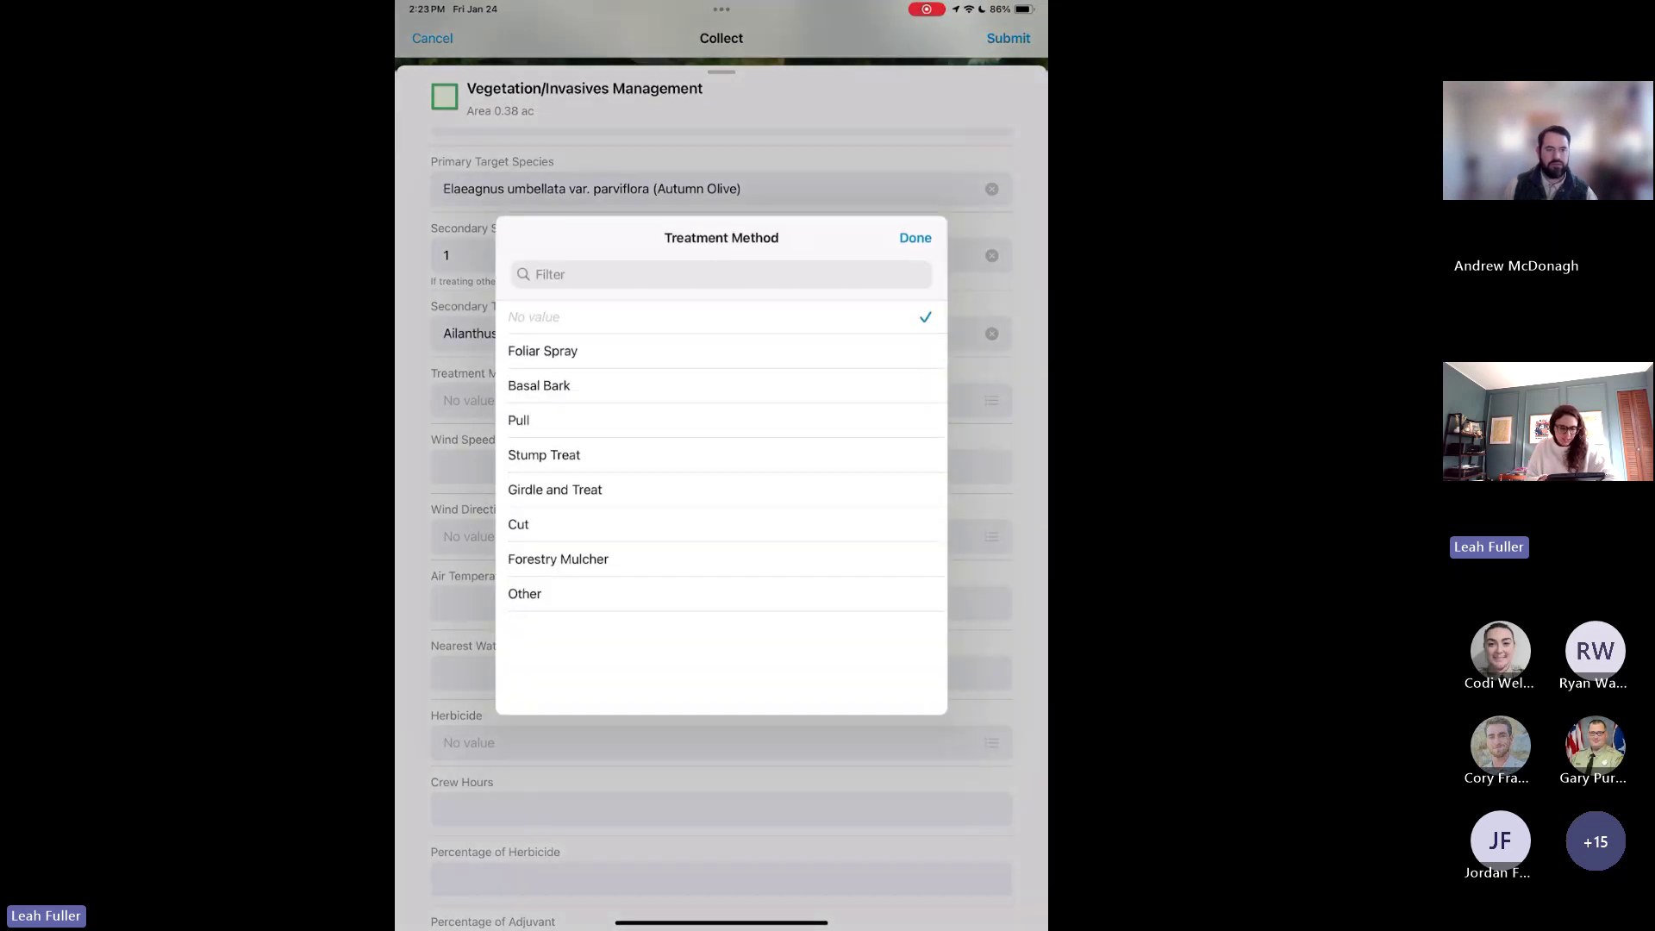
{"action": "left_click", "coordinate": [518, 419]}
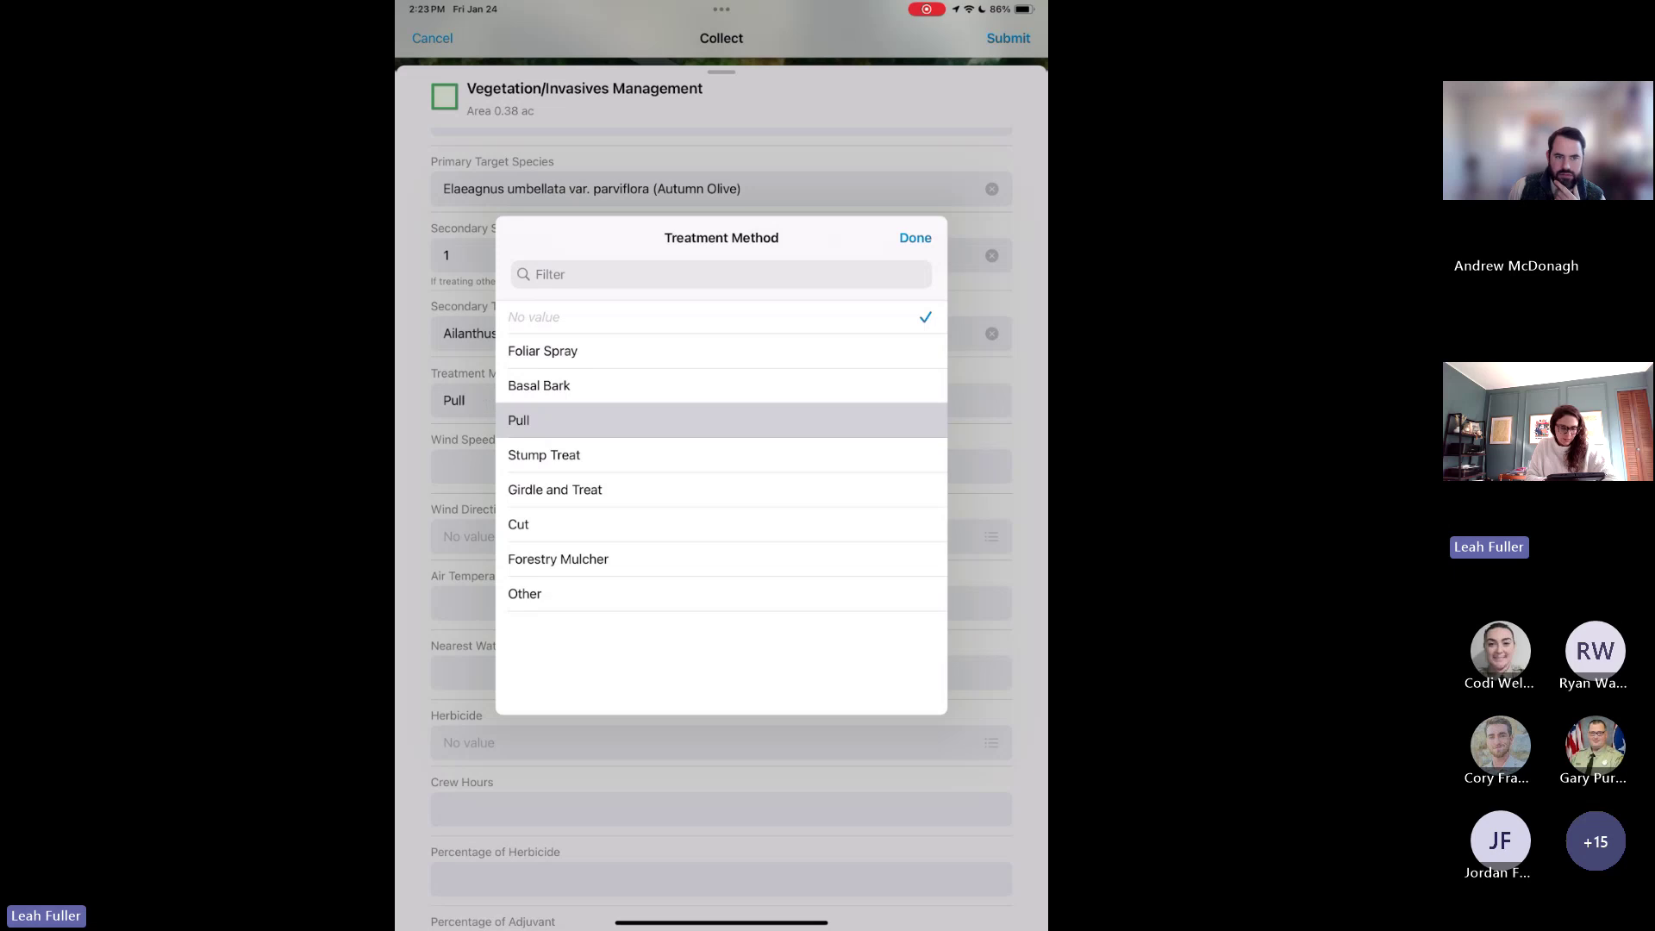
{"action": "scroll", "coordinate": [721, 527], "scroll_direction": "down", "scroll_amount": 5}
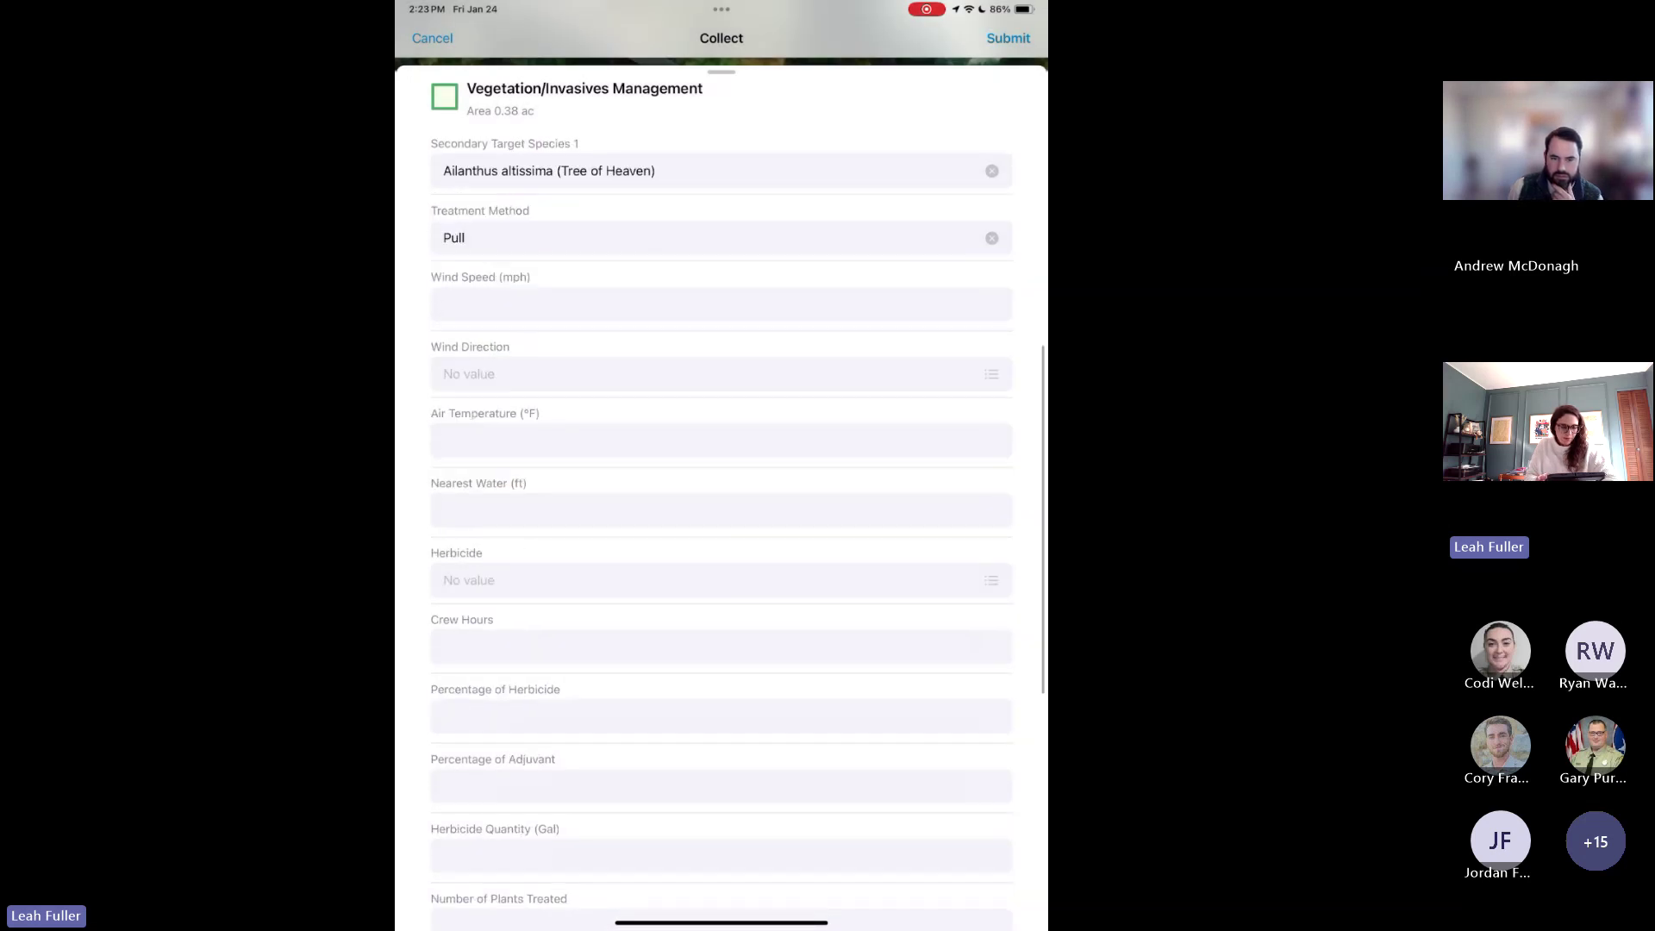
{"action": "scroll", "coordinate": [721, 527], "scroll_direction": "down", "scroll_amount": 2}
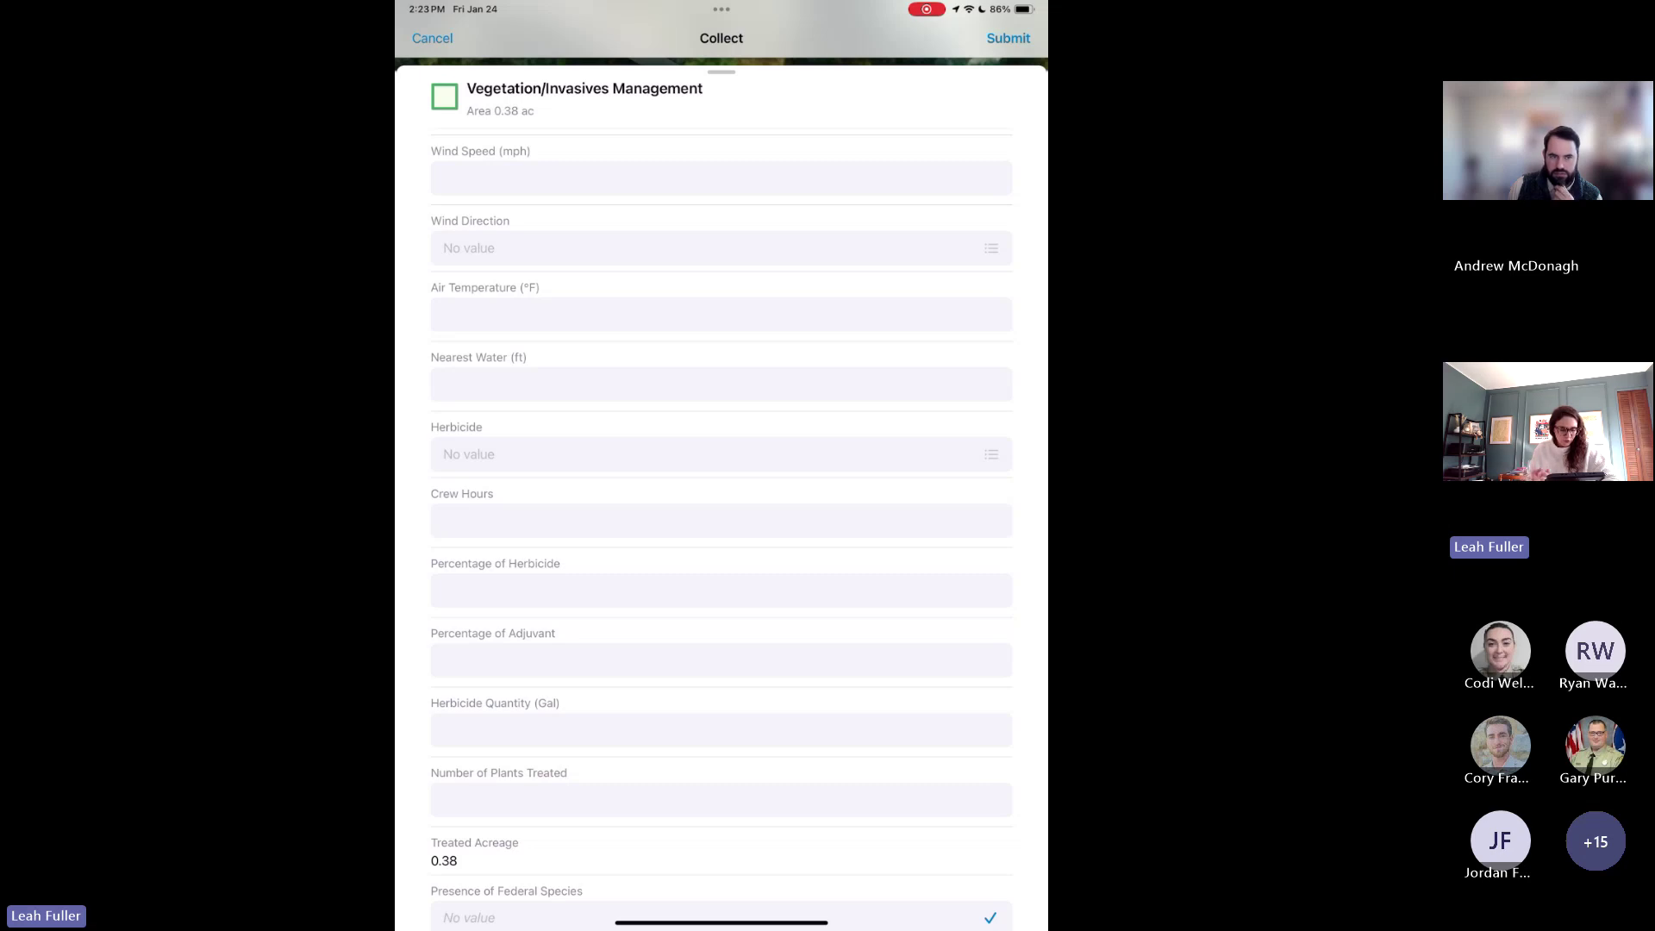
{"action": "scroll", "coordinate": [720, 528], "scroll_direction": "down", "scroll_amount": 3}
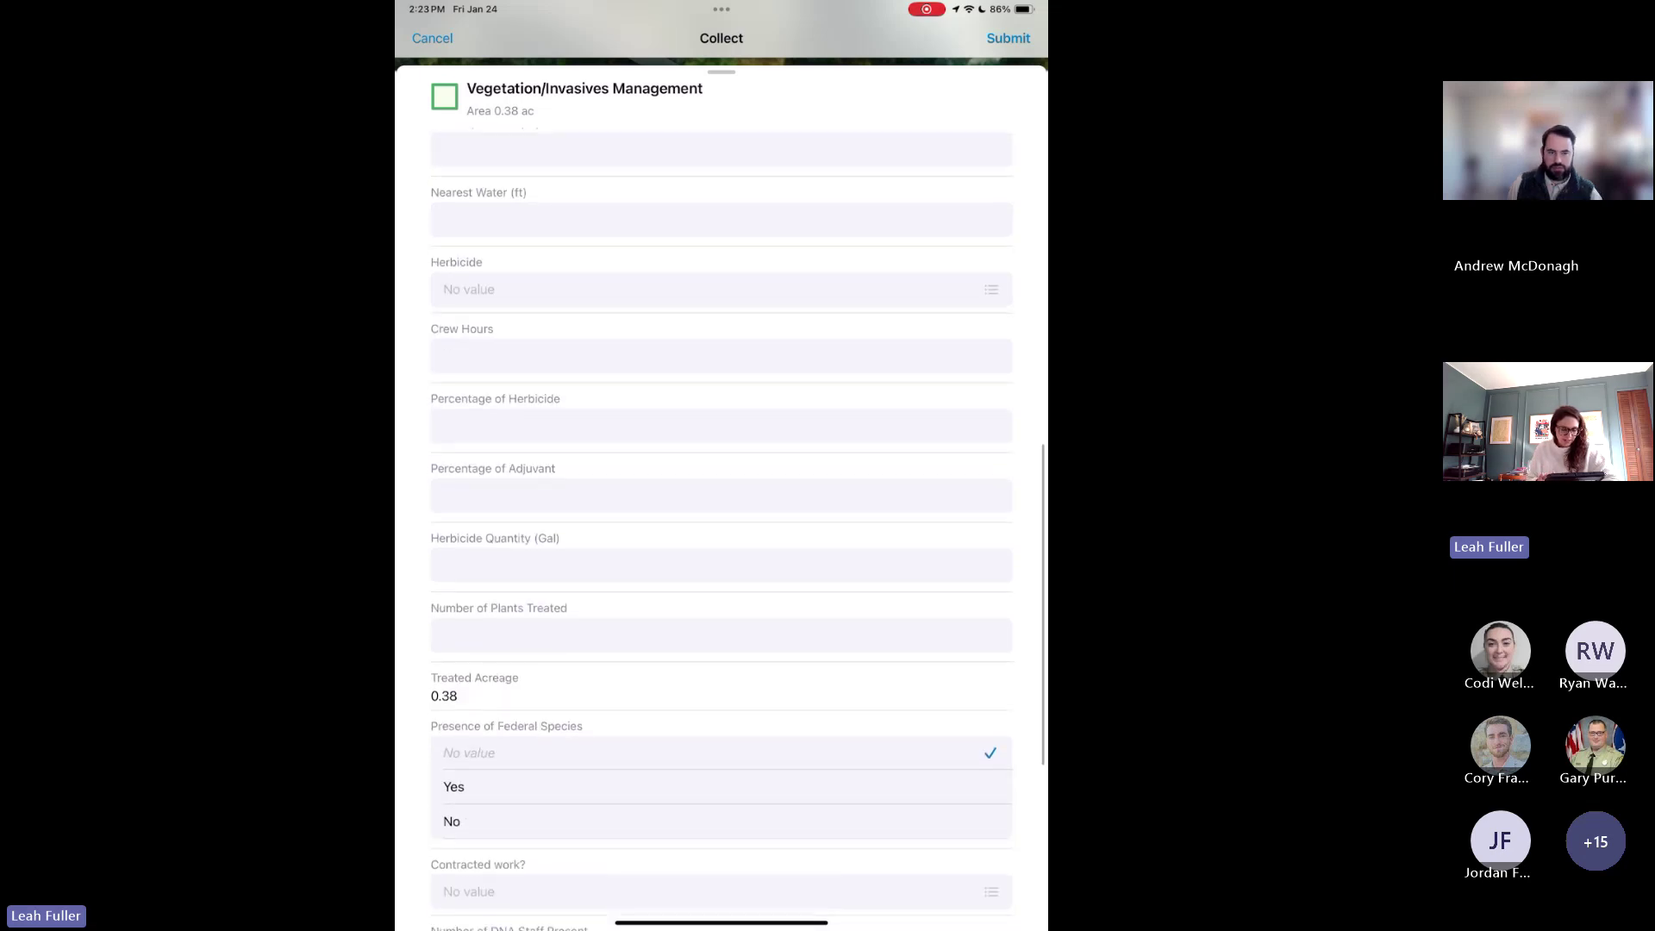
Review the remaining Vegetation/Invasives Management form fields, including herbicide details, federal species, contracted work, personnel counts, funding source and notes.
{"action": "scroll", "coordinate": [721, 527], "scroll_direction": "down", "scroll_amount": 3}
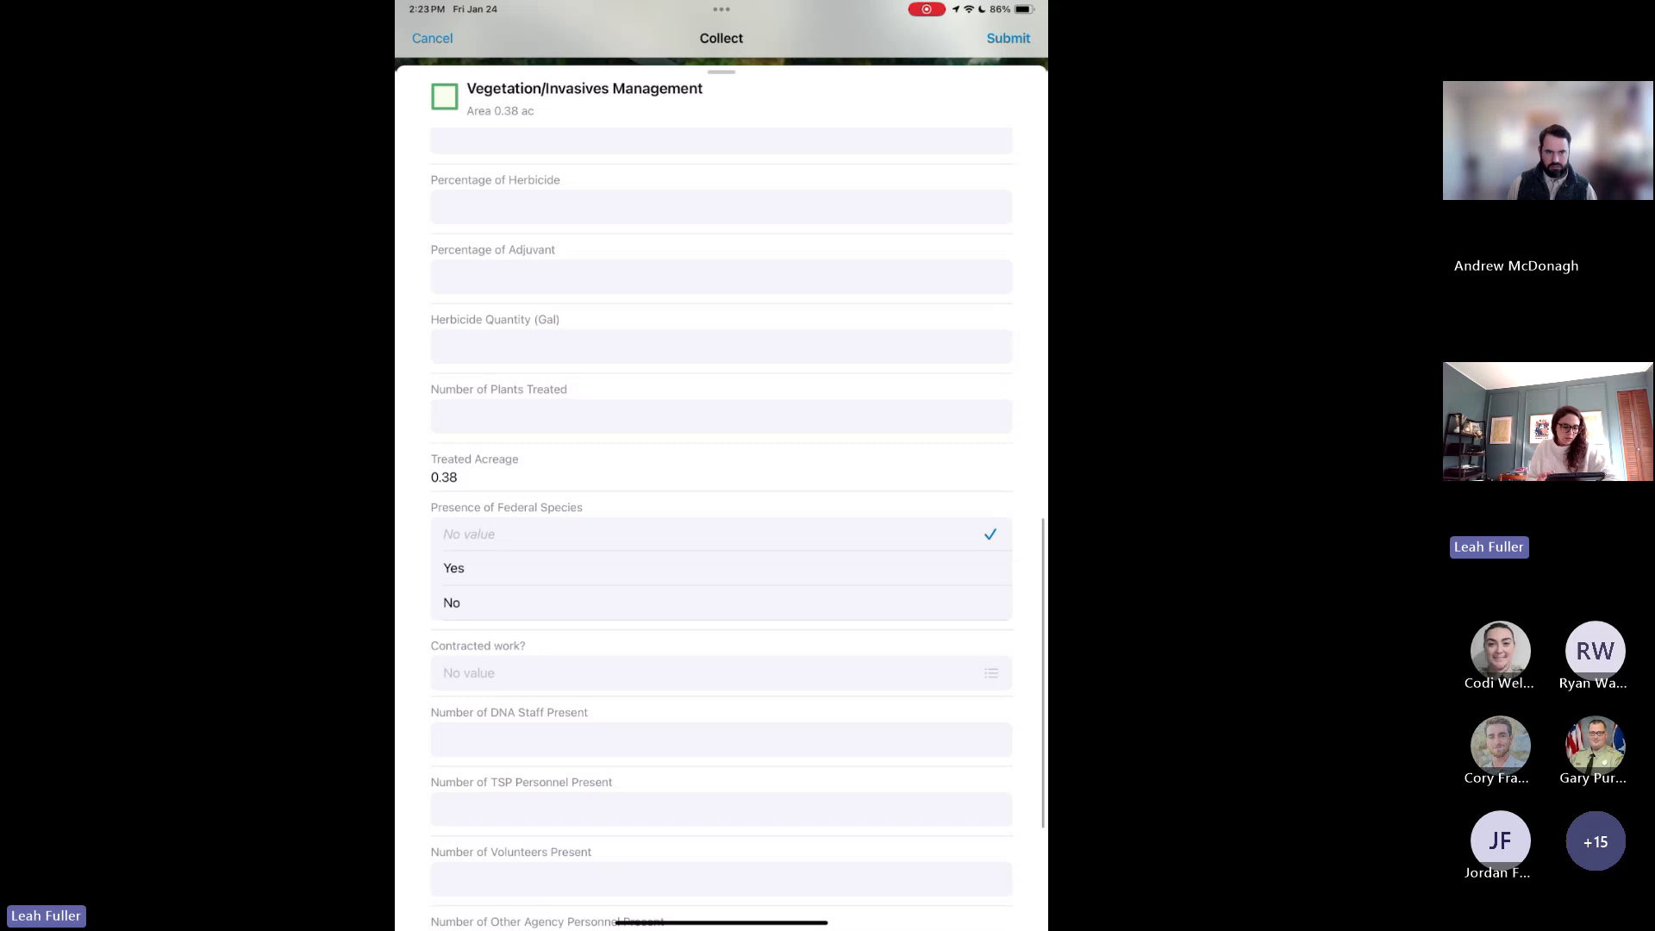
{"action": "scroll", "coordinate": [721, 527], "scroll_direction": "down", "scroll_amount": 1}
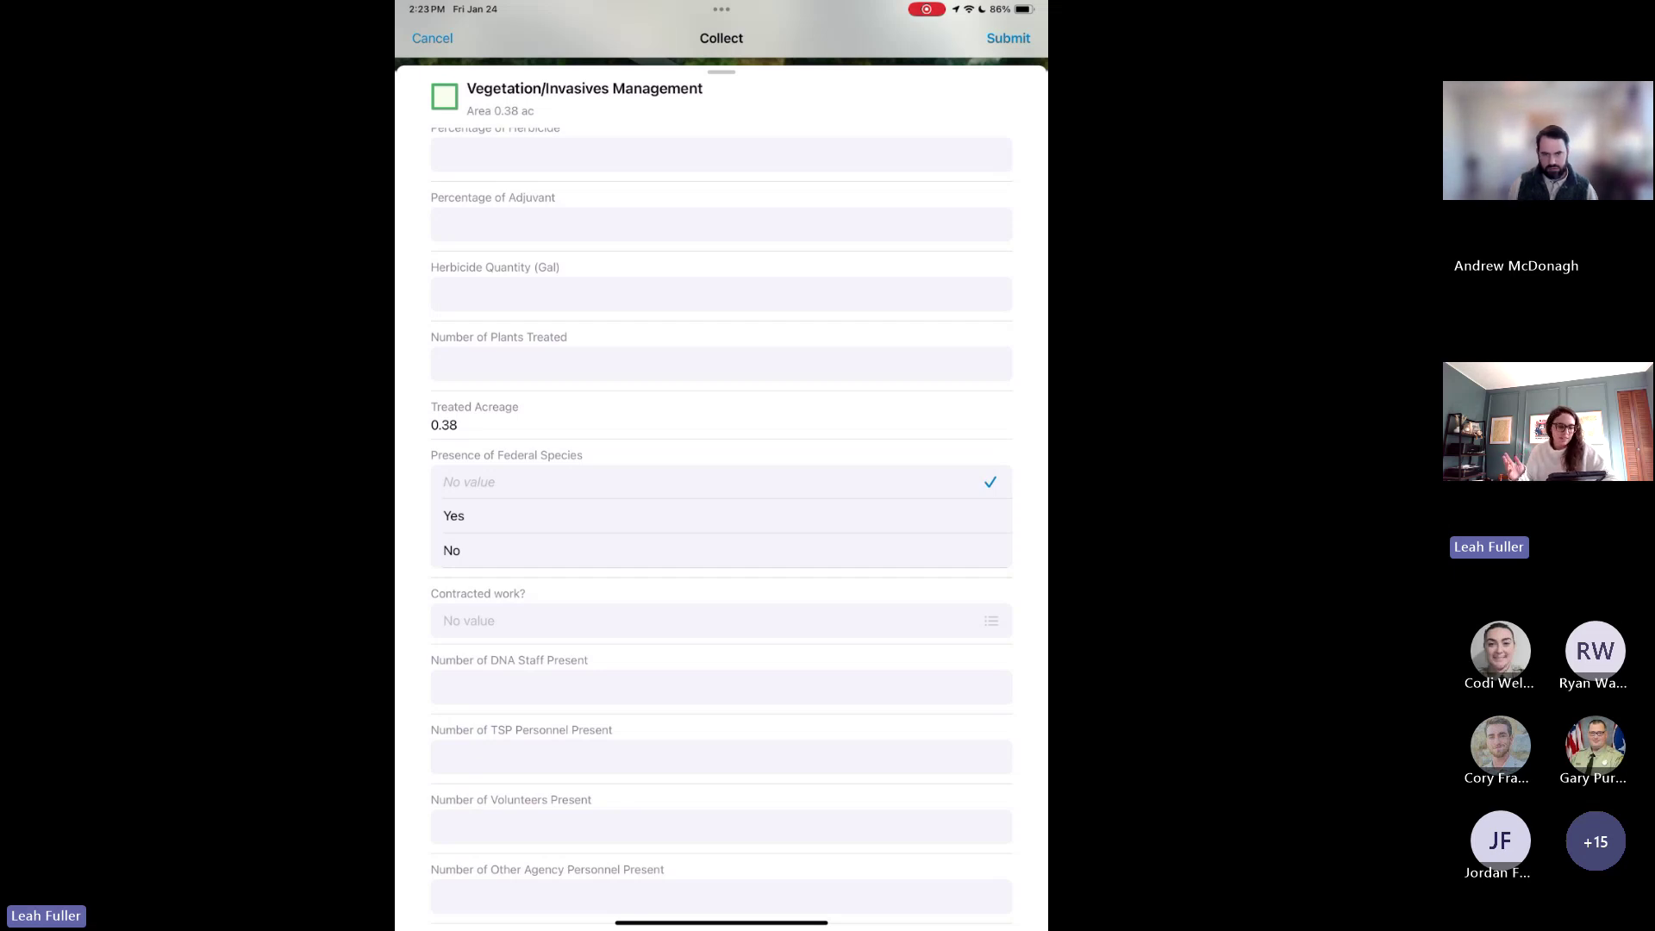
{"action": "scroll", "coordinate": [721, 517], "scroll_direction": "down", "scroll_amount": 5}
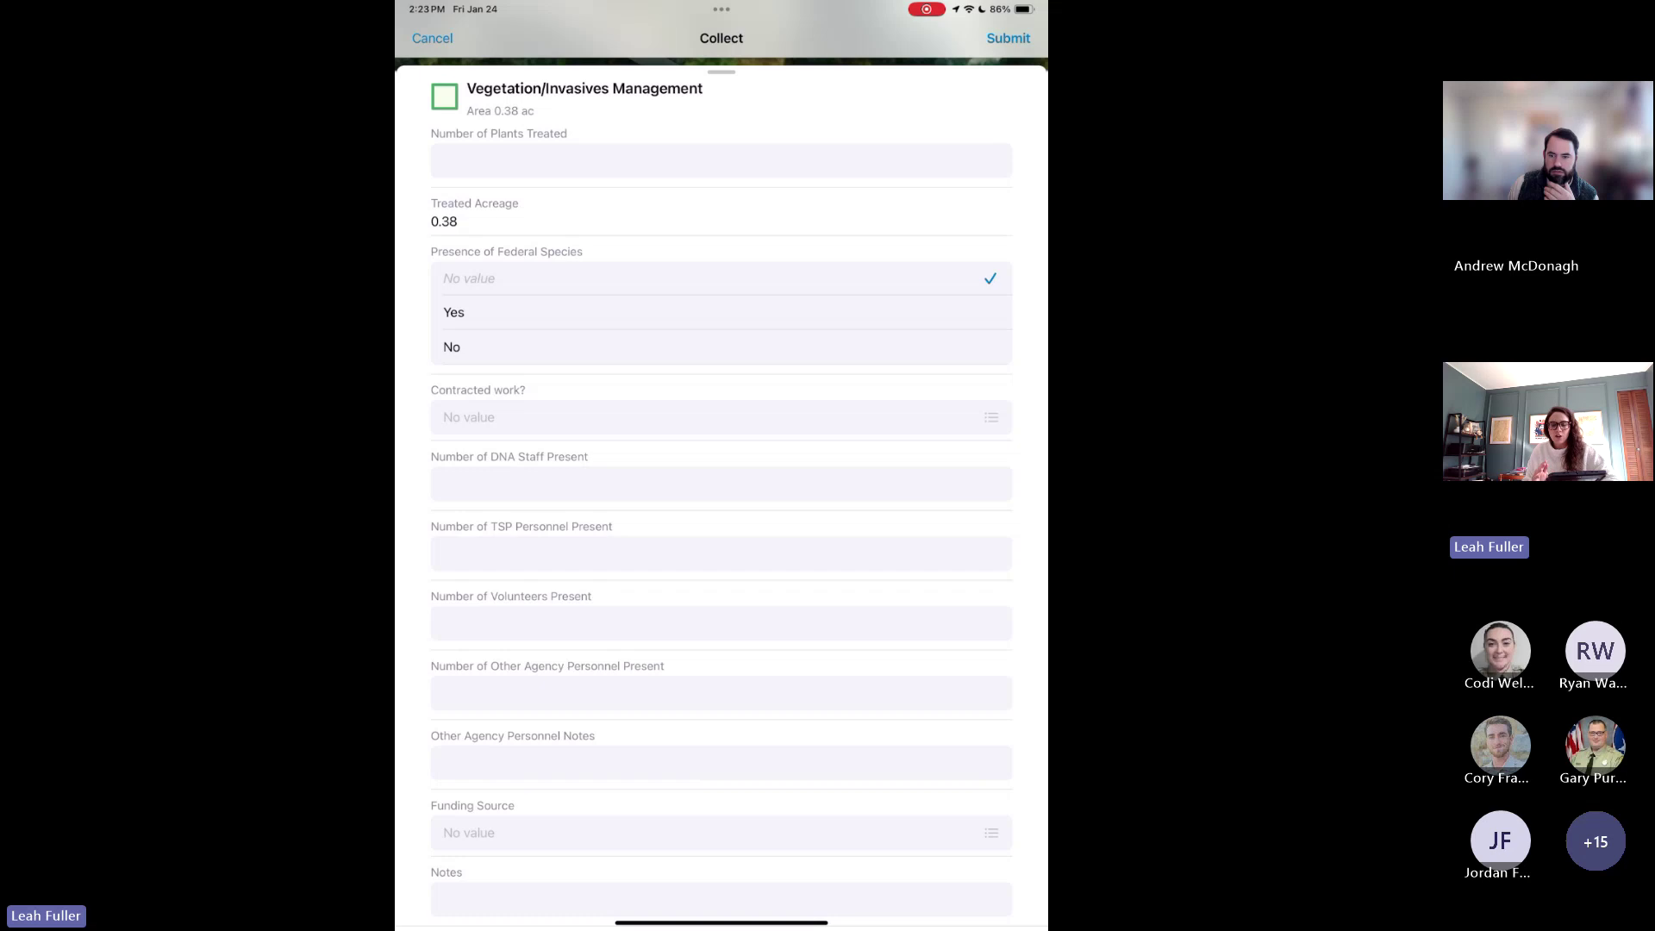
{"action": "scroll", "coordinate": [721, 518], "scroll_direction": "down", "scroll_amount": 1}
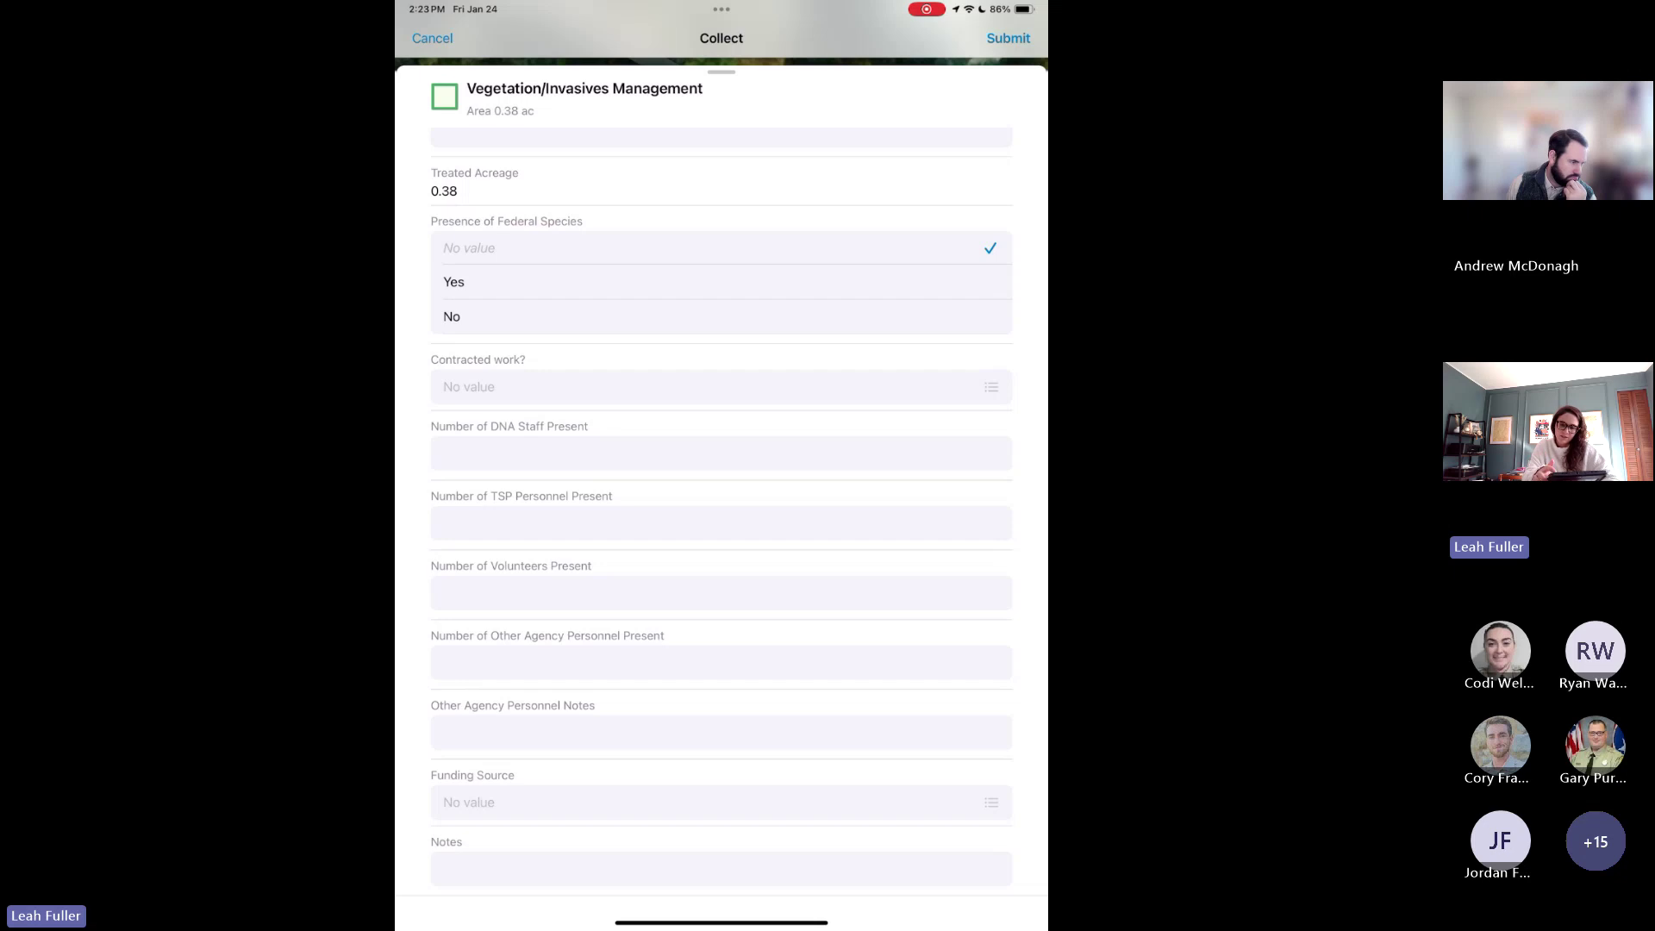
{"action": "scroll", "coordinate": [721, 517], "scroll_direction": "up", "scroll_amount": 10}
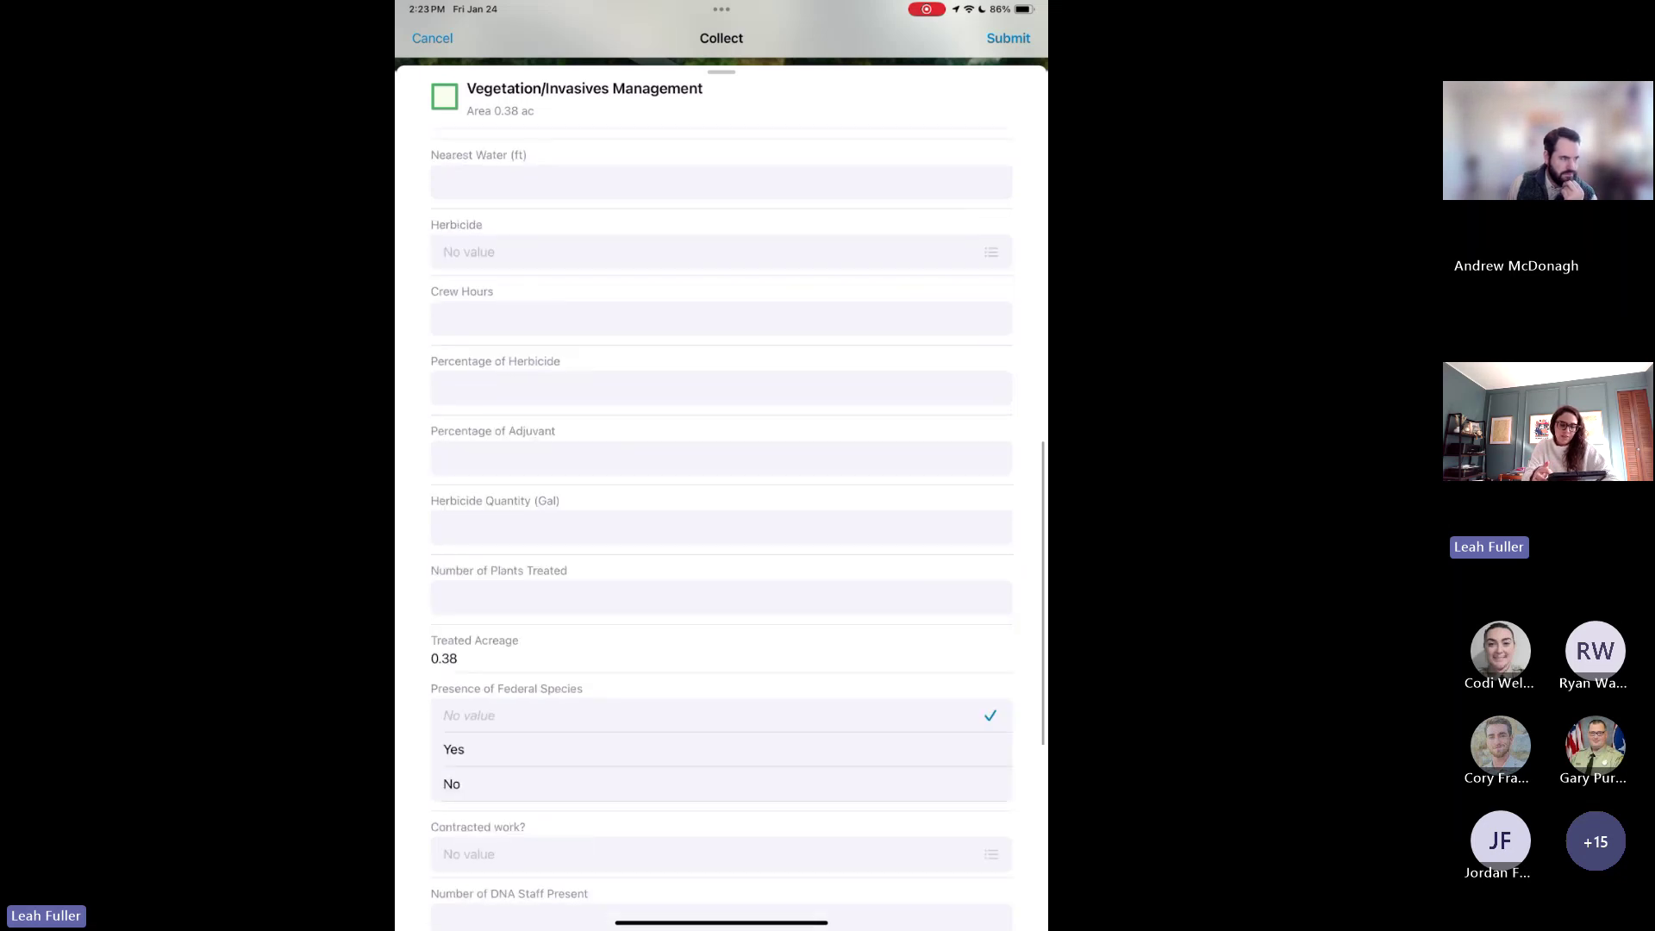
{"action": "scroll", "coordinate": [721, 517], "scroll_direction": "up", "scroll_amount": 10}
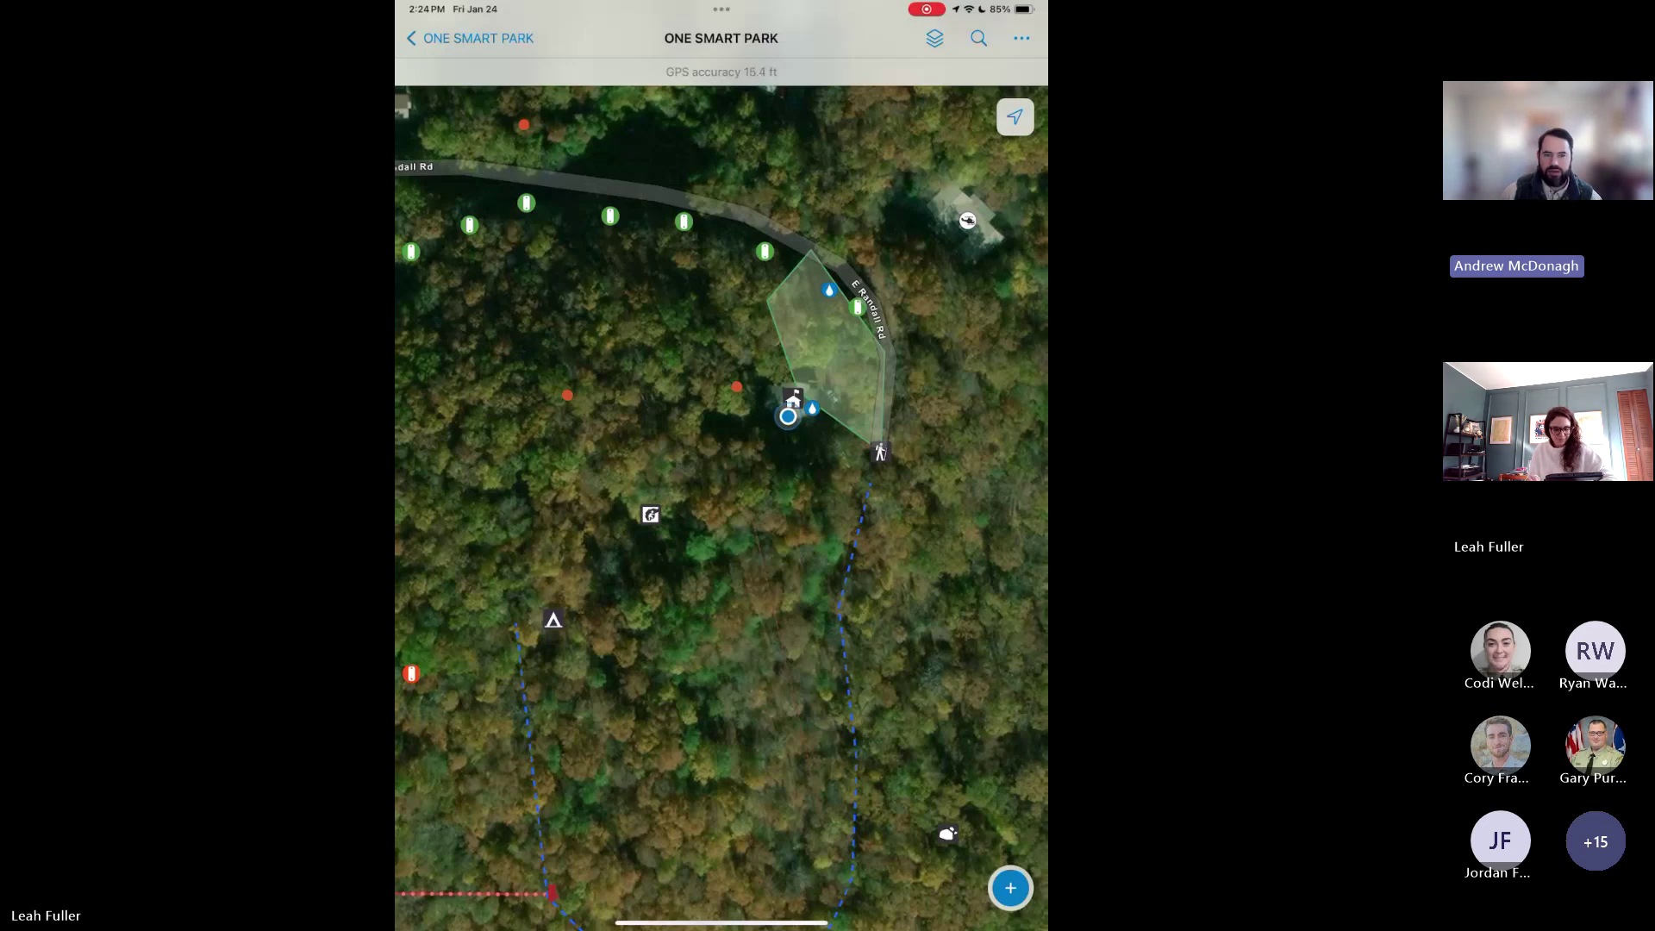
Look closer at the collected treatment area, then open the map's layer list and review the asset and utility layers.
{"action": "scroll", "coordinate": [868, 360], "scroll_direction": "up", "scroll_amount": 3}
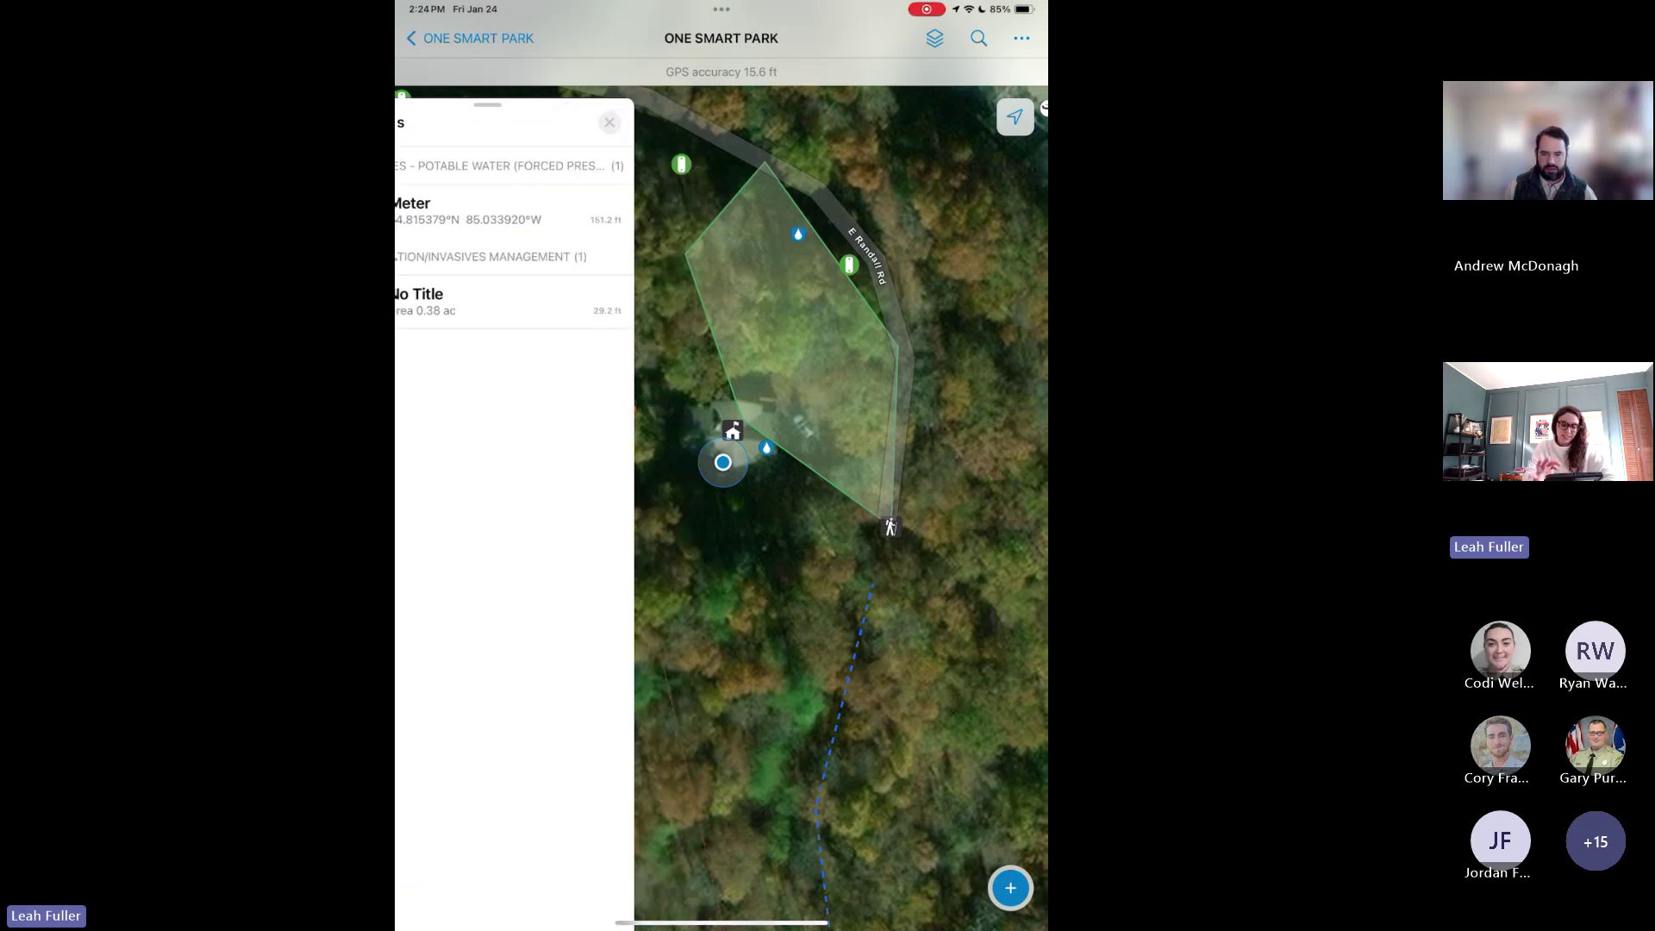
{"action": "left_click", "coordinate": [935, 38]}
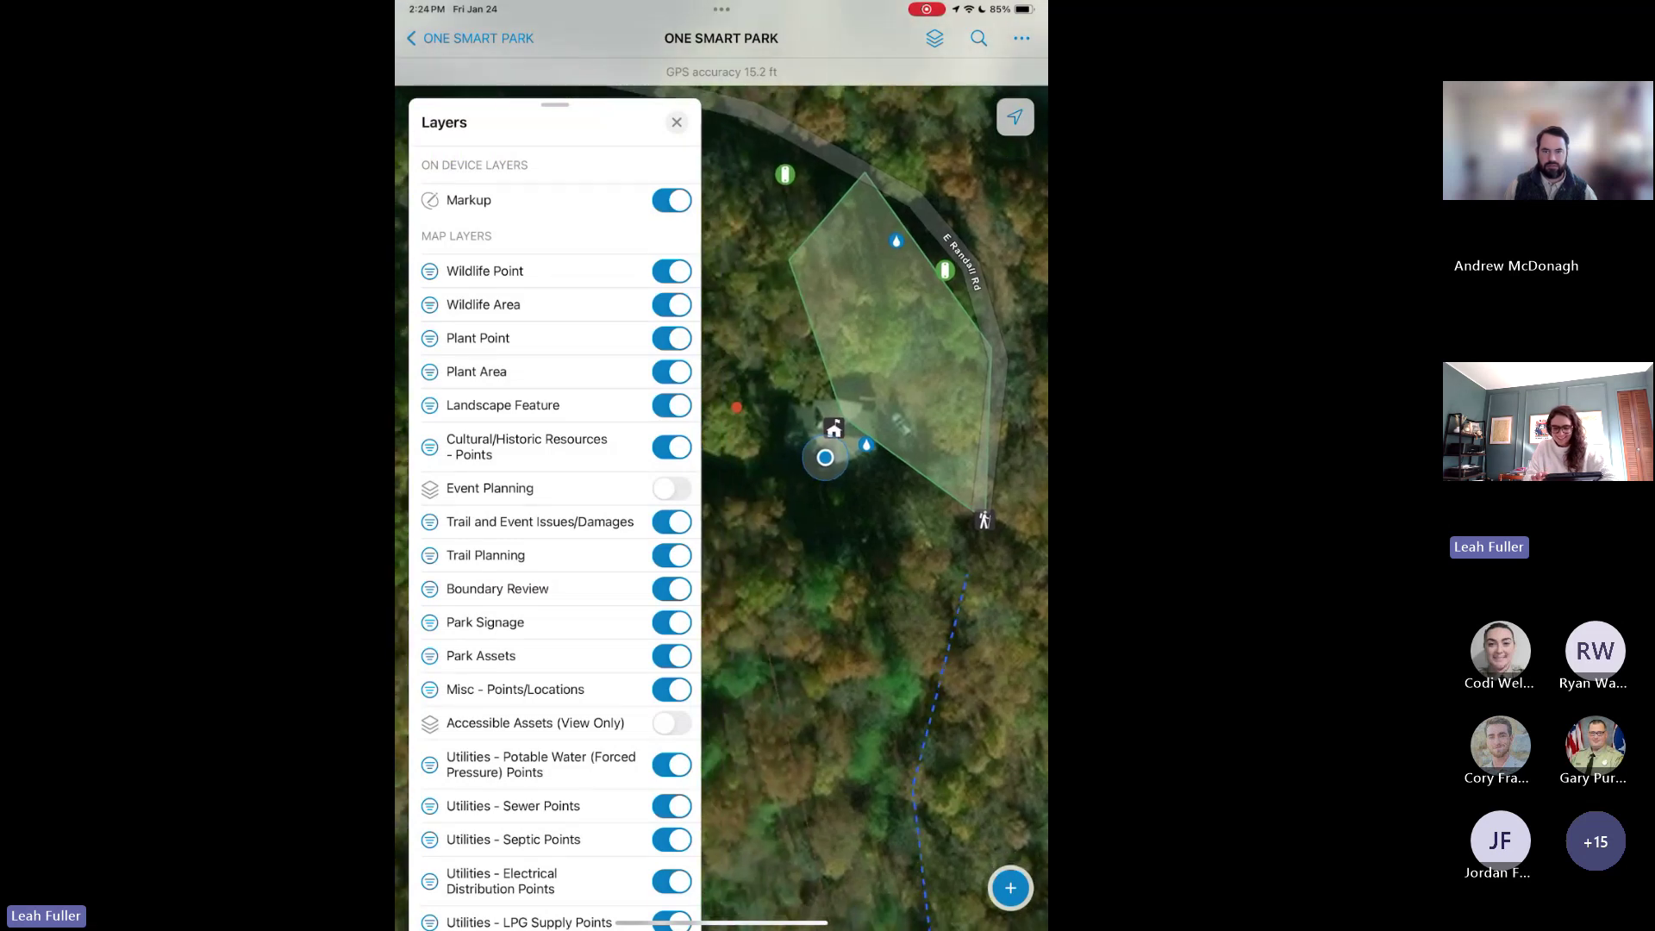
{"action": "scroll", "coordinate": [555, 517], "scroll_direction": "down", "scroll_amount": 2}
{"action": "scroll", "coordinate": [555, 517], "scroll_direction": "down", "scroll_amount": 8}
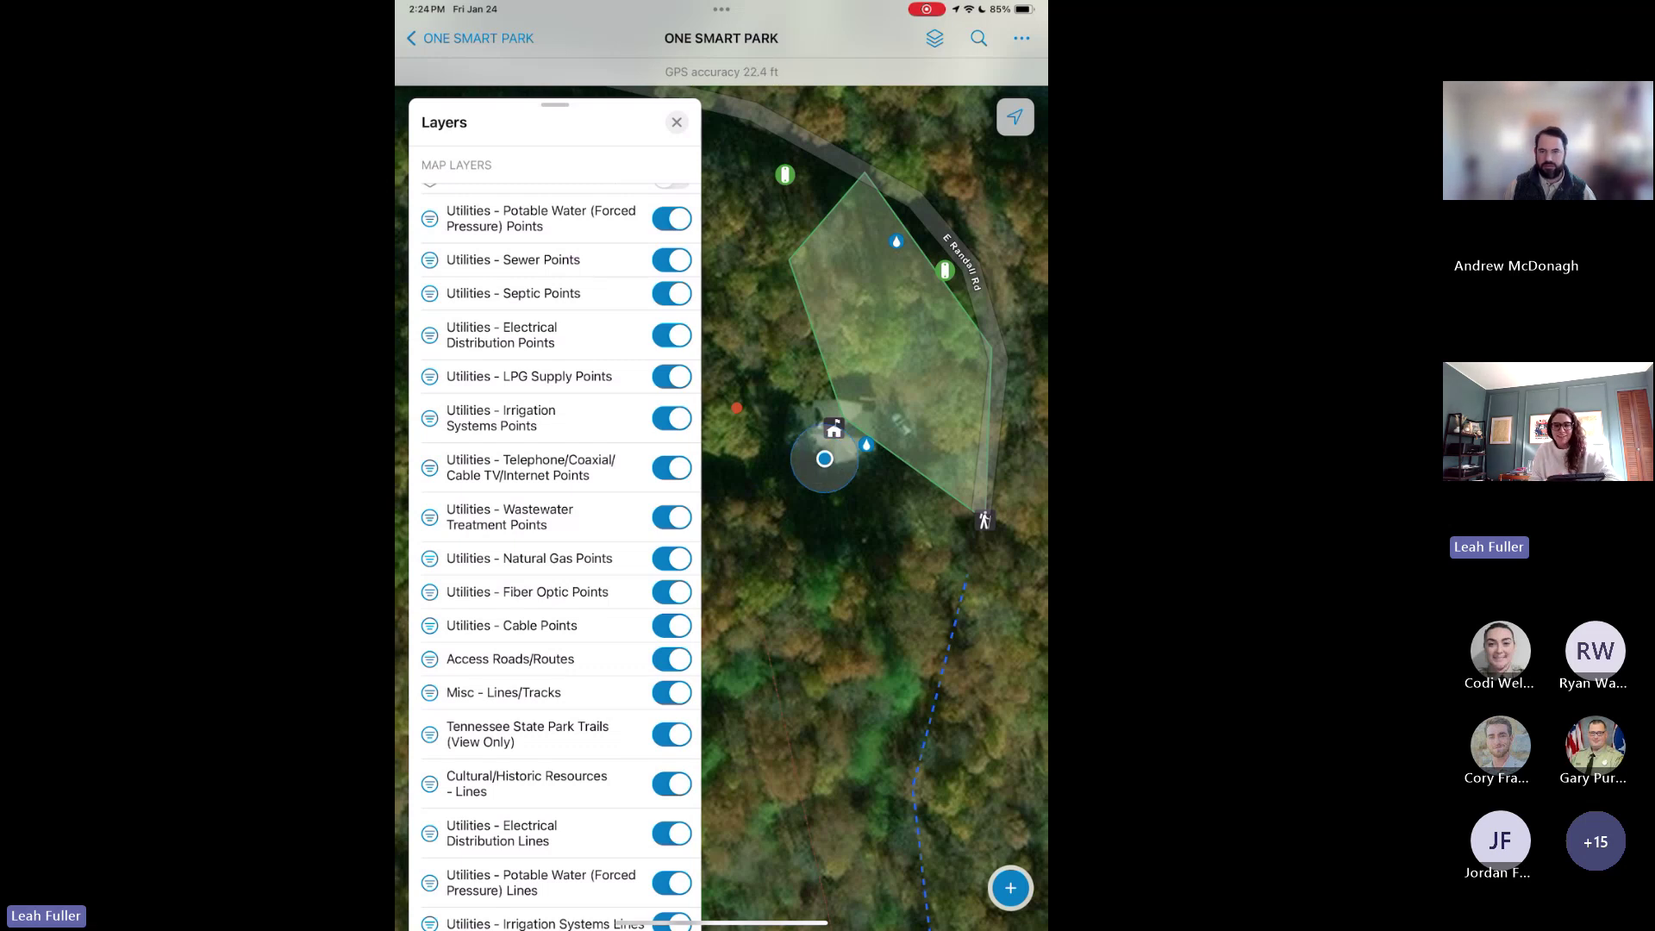
{"action": "scroll", "coordinate": [555, 552], "scroll_direction": "down", "scroll_amount": 4}
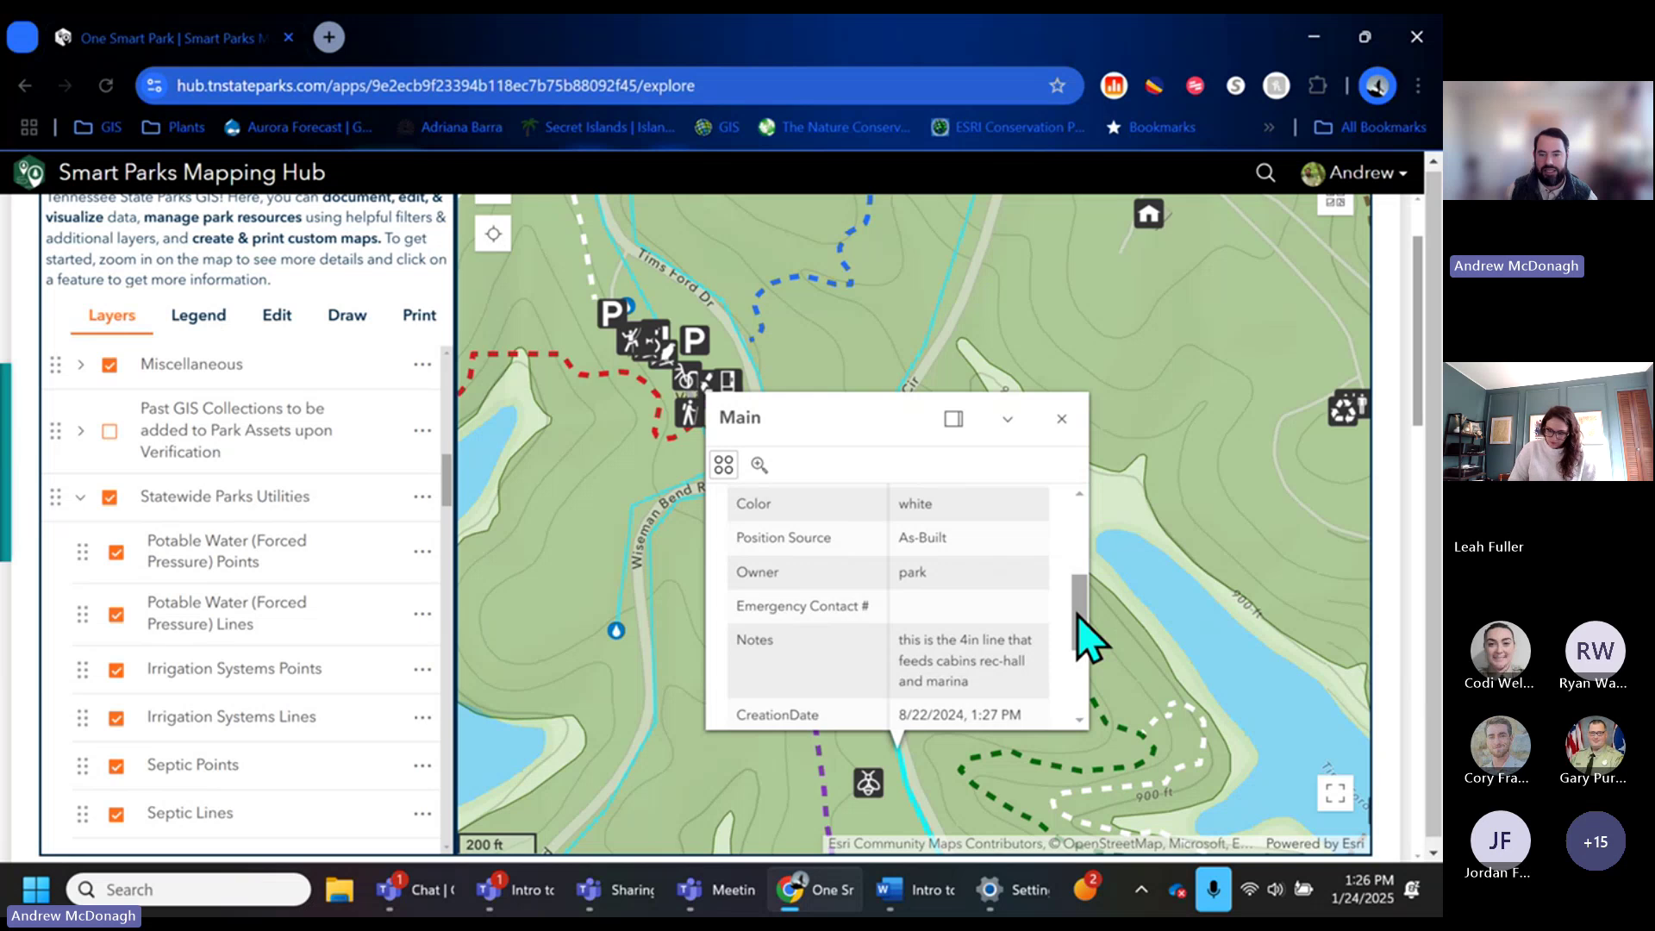
In the Smart Parks Mapping Hub, close the water main's details and read the notes of the upper gate valve north of Wiseman Bend Rd.
{"action": "left_click", "coordinate": [1061, 419]}
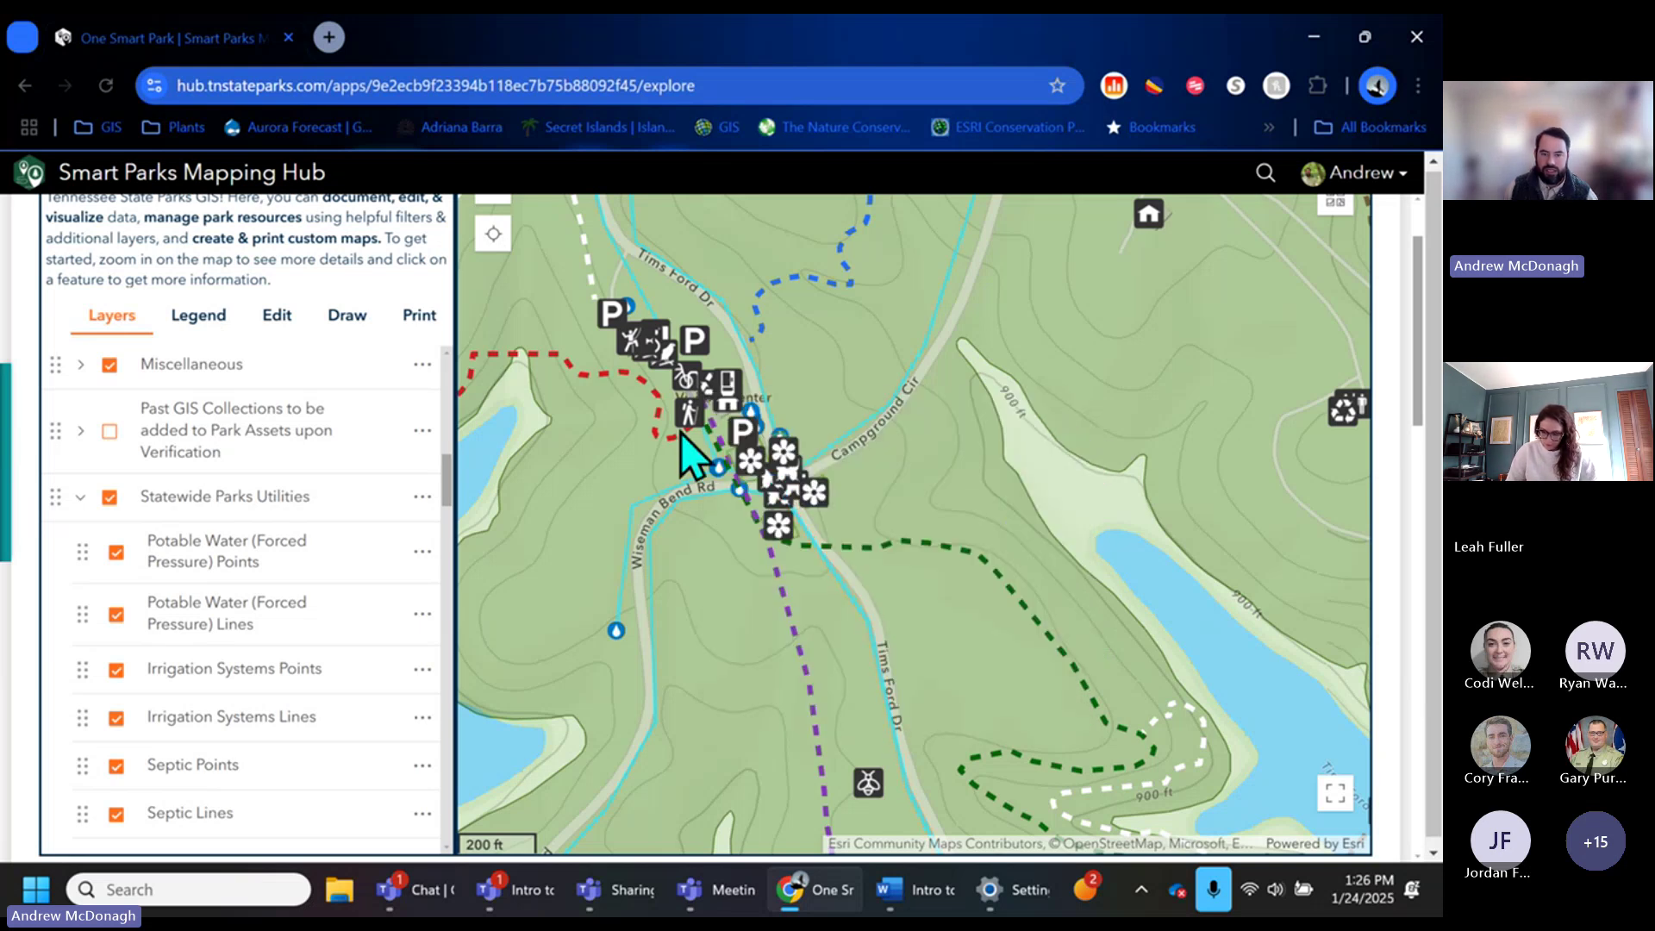
{"action": "scroll", "coordinate": [690, 452], "scroll_direction": "up", "scroll_amount": 2}
{"action": "scroll", "coordinate": [793, 508], "scroll_direction": "up", "scroll_amount": 2}
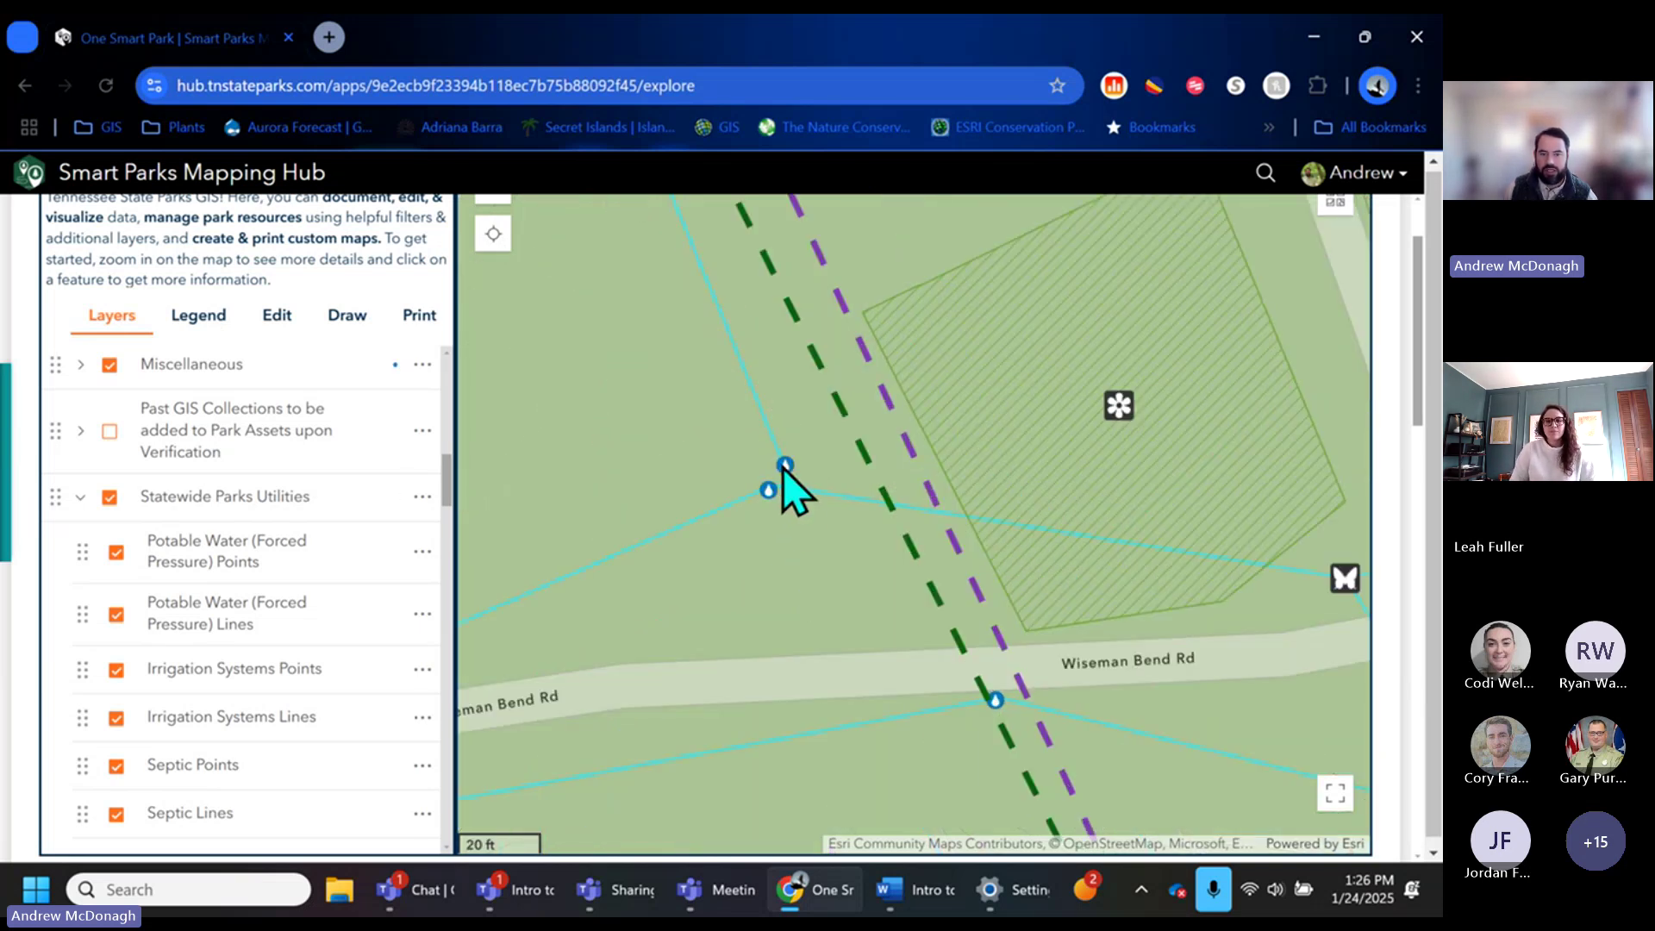
{"action": "left_click", "coordinate": [784, 467]}
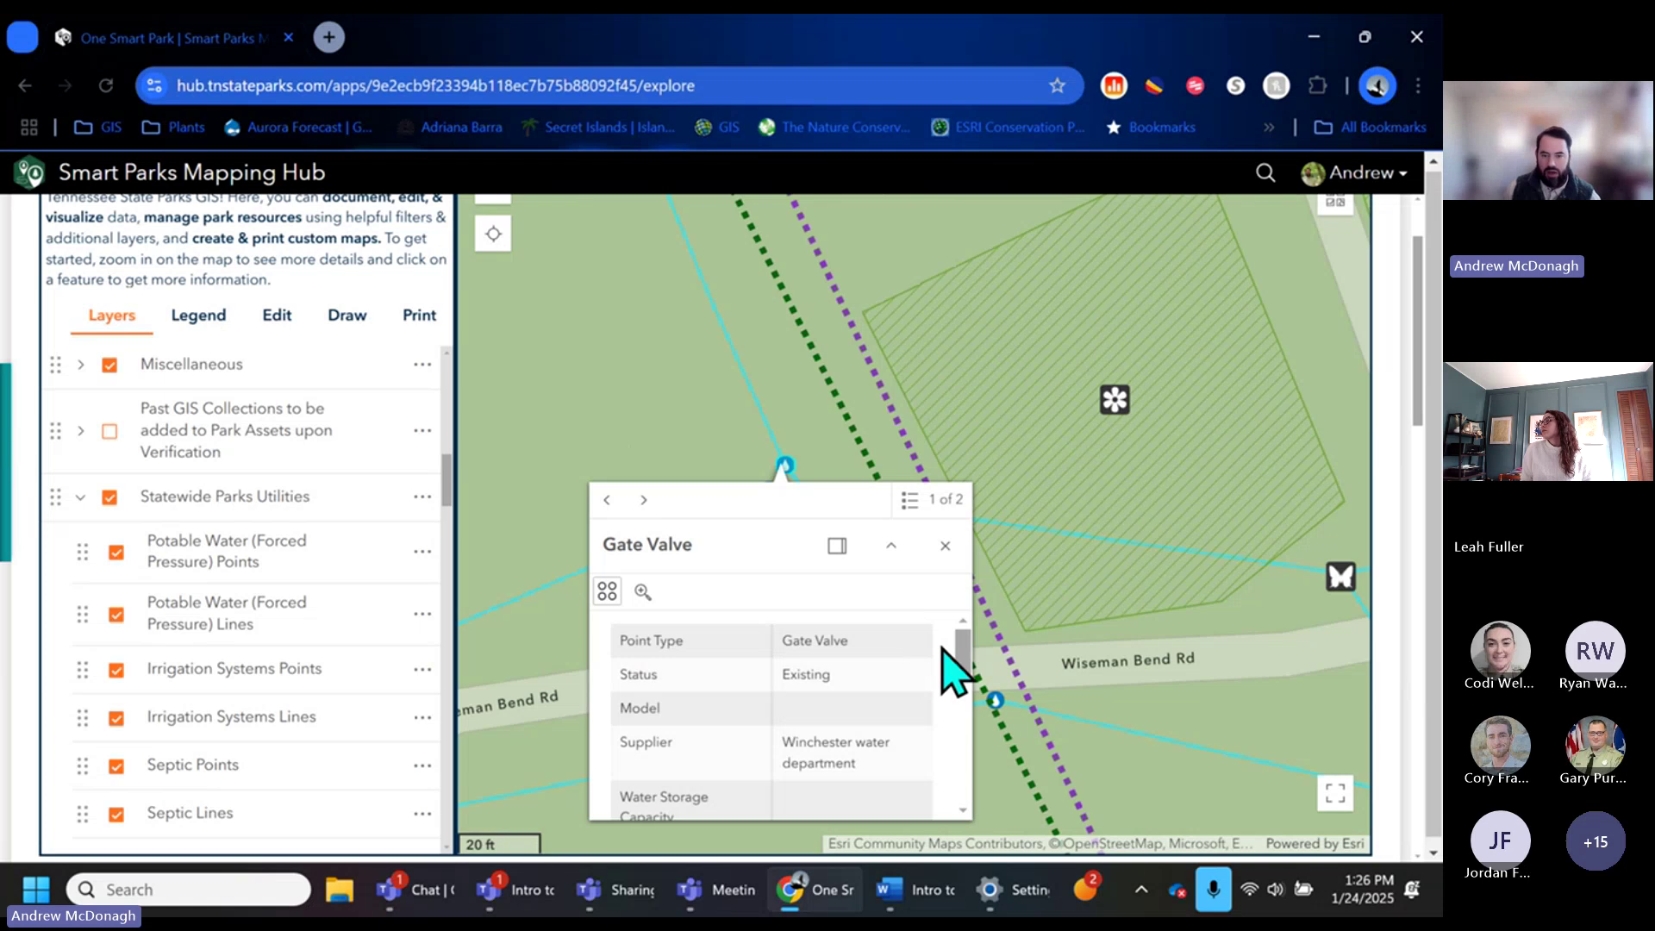
{"action": "scroll", "coordinate": [963, 676], "scroll_direction": "down", "scroll_amount": 1}
{"action": "left_click_drag", "start_coordinate": [963, 677], "coordinate": [952, 757]}
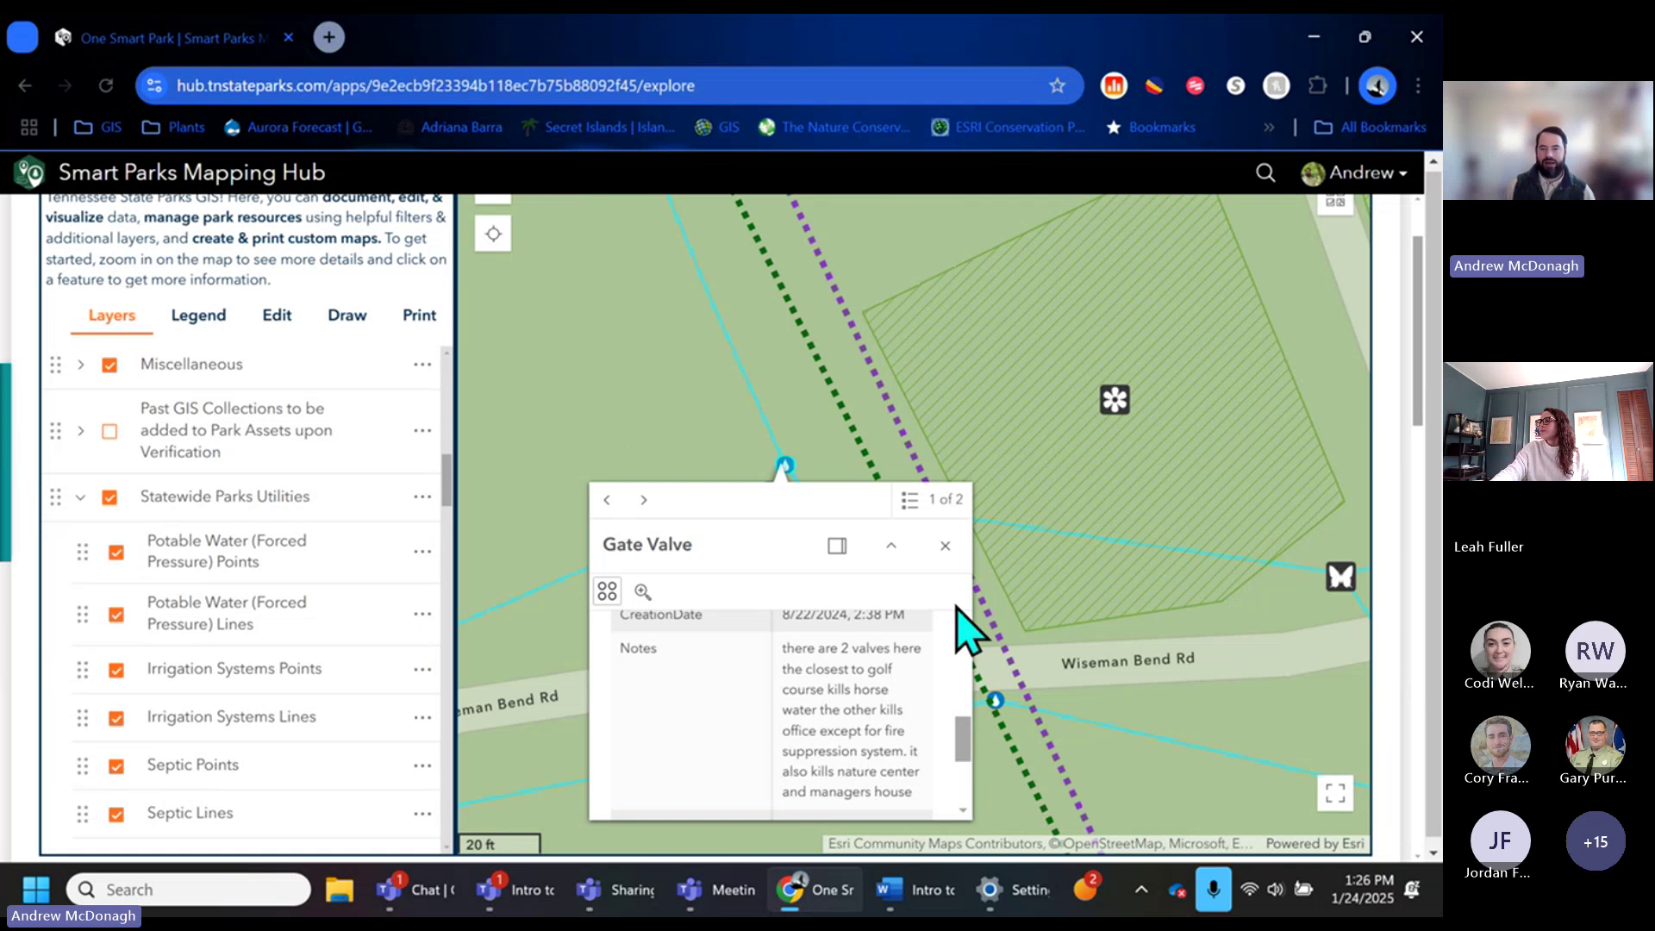
{"action": "left_click", "coordinate": [945, 549]}
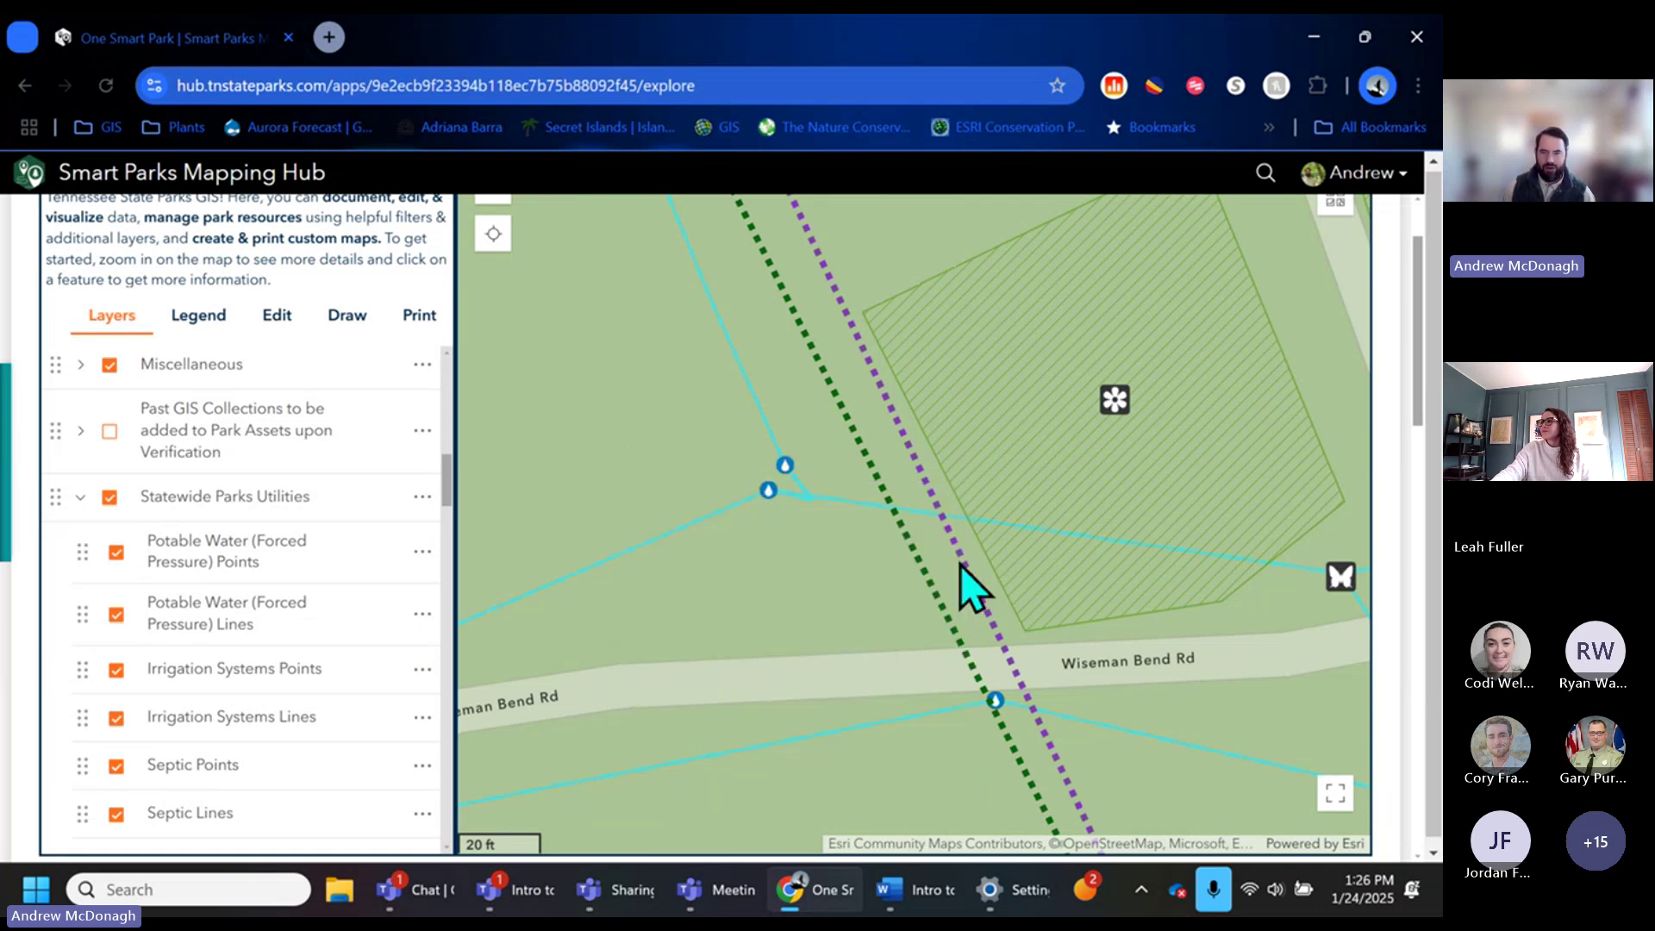
Find Seven Islands State Birding Park on the map and read a vegetation treatment polygon's details down to its secondary target species.
{"action": "scroll", "coordinate": [752, 649], "scroll_direction": "down", "scroll_amount": 2}
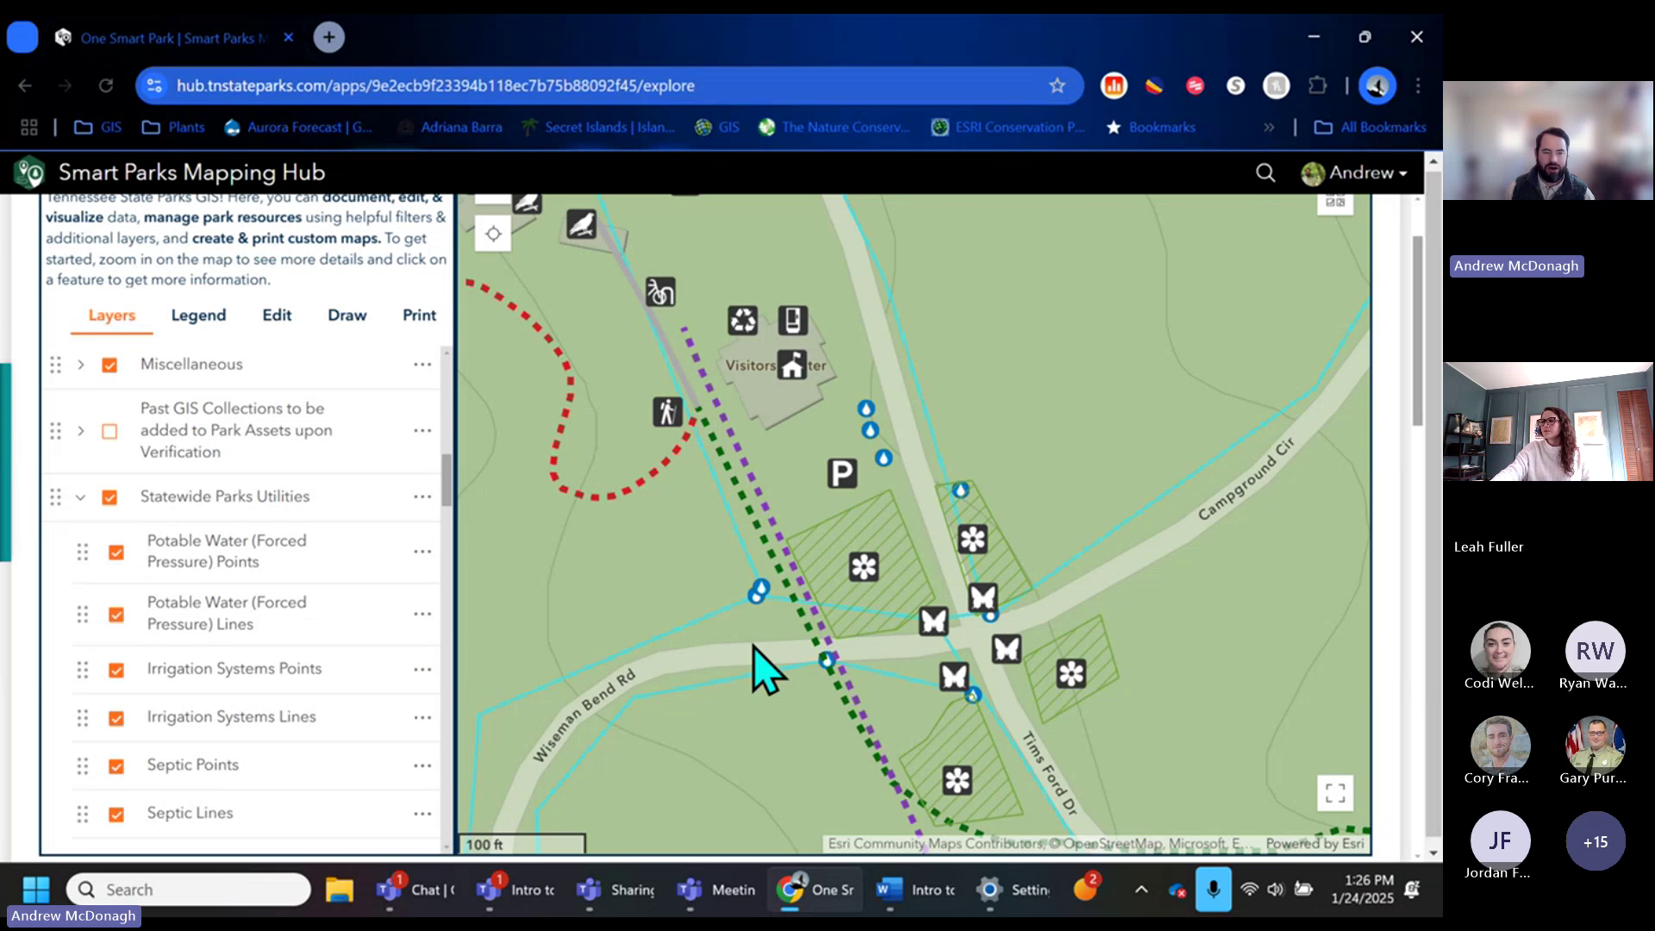
{"action": "scroll", "coordinate": [752, 655], "scroll_direction": "down", "scroll_amount": 5}
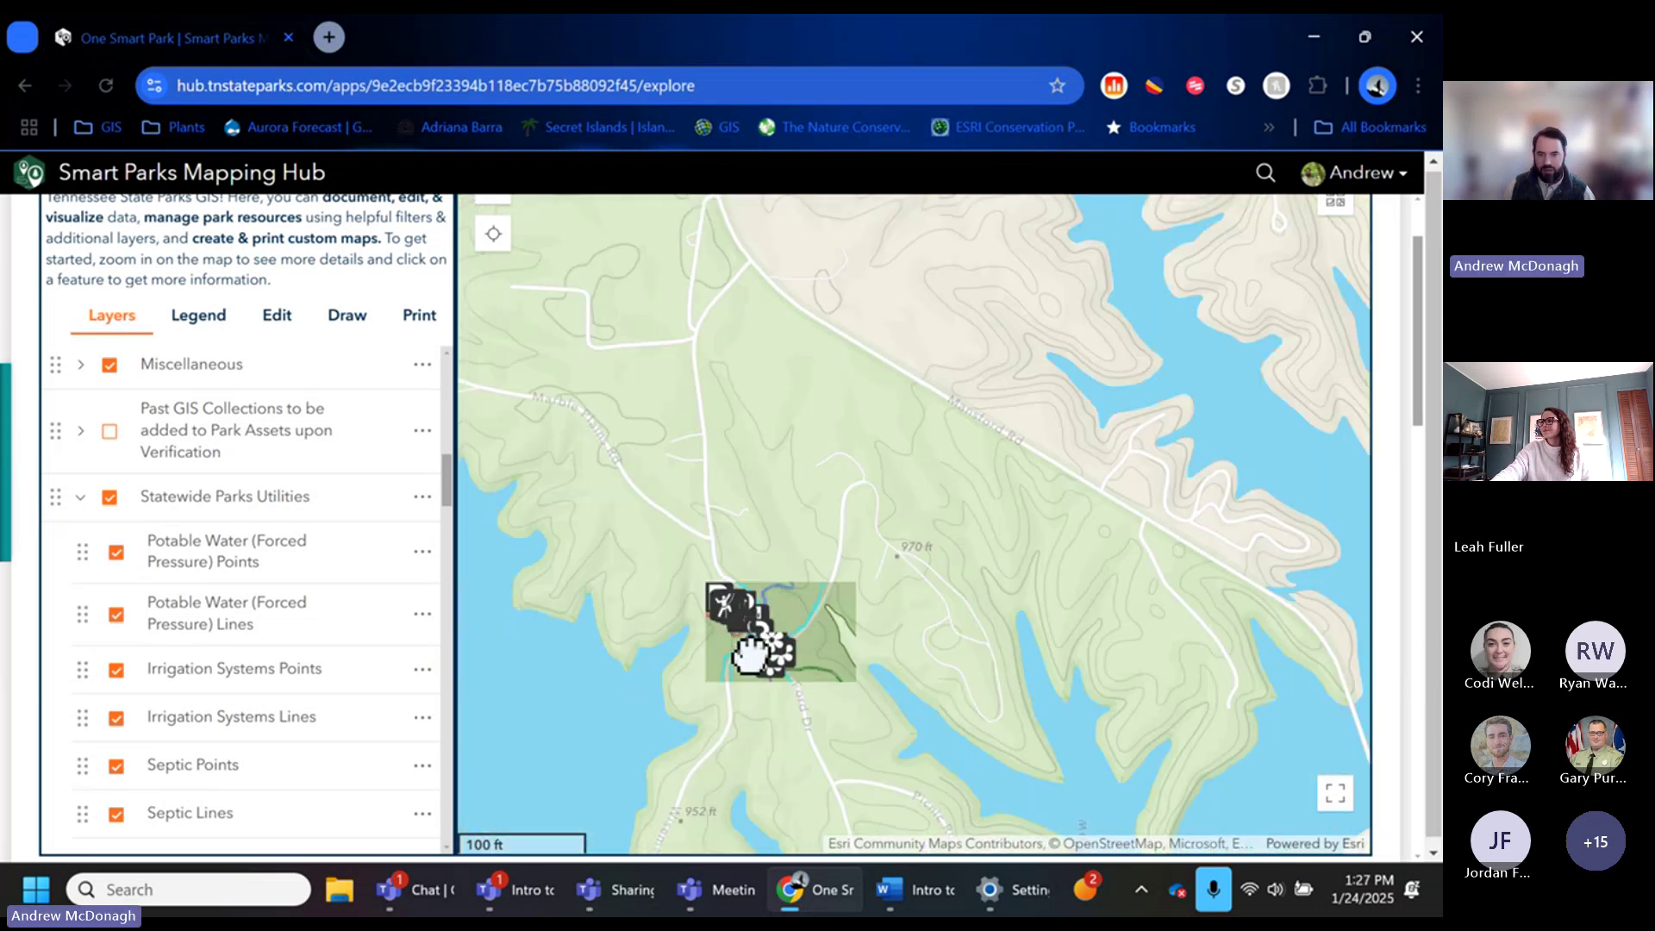
{"action": "scroll", "coordinate": [716, 727], "scroll_direction": "down", "scroll_amount": 6}
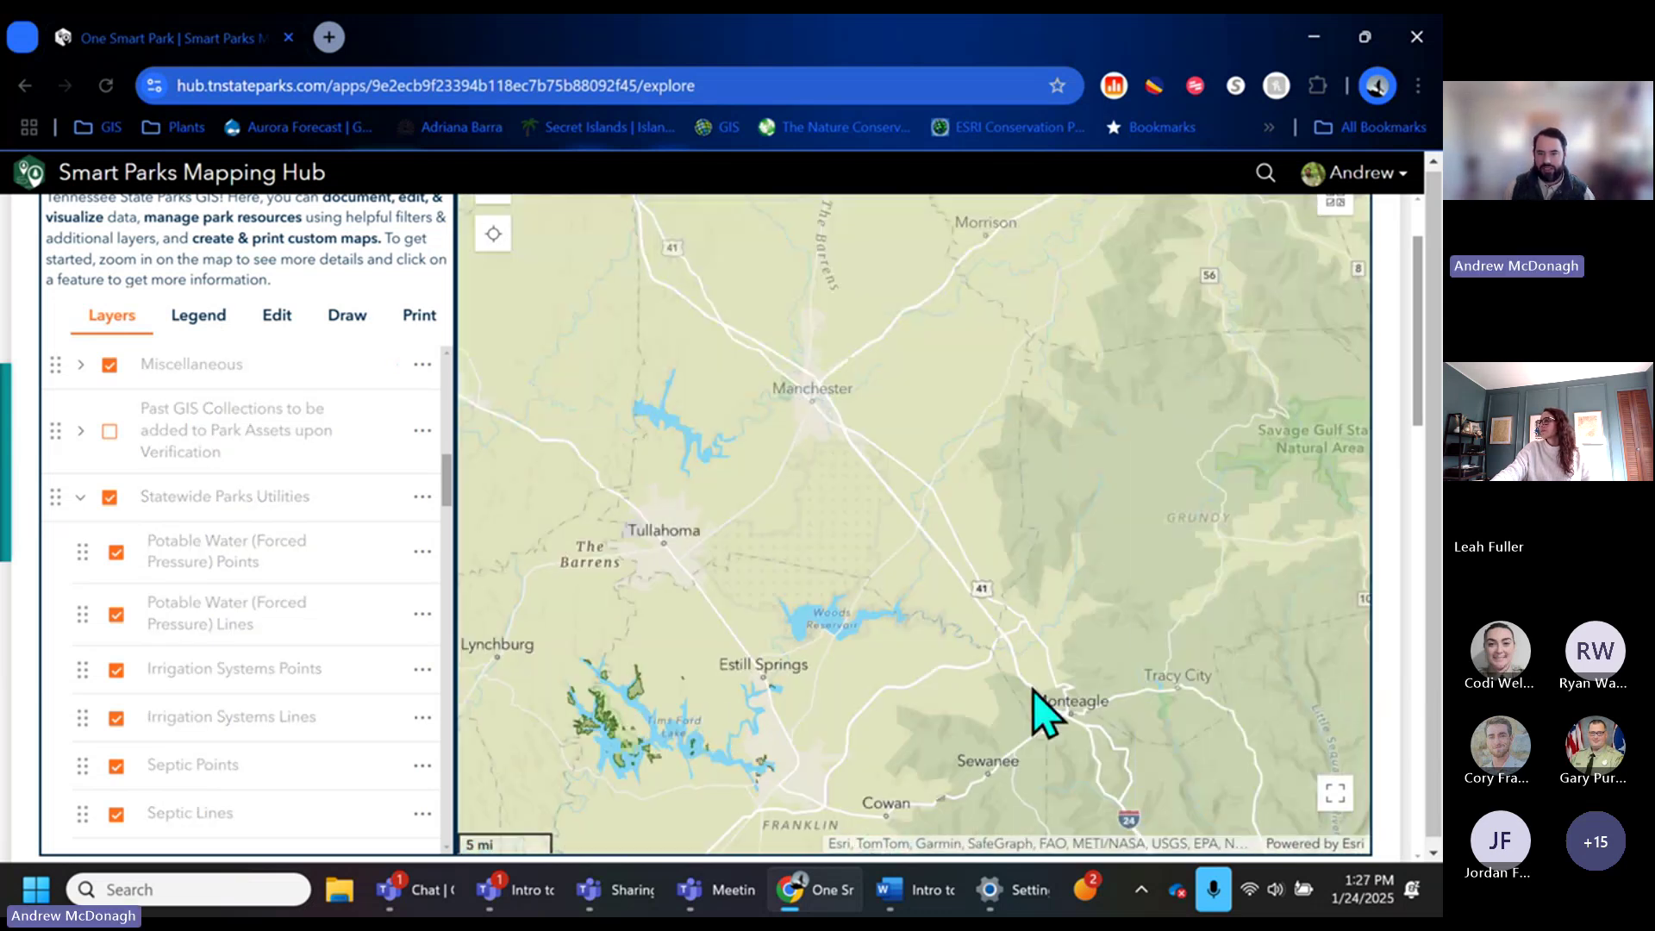
{"action": "left_click_drag", "start_coordinate": [1151, 617], "coordinate": [580, 706]}
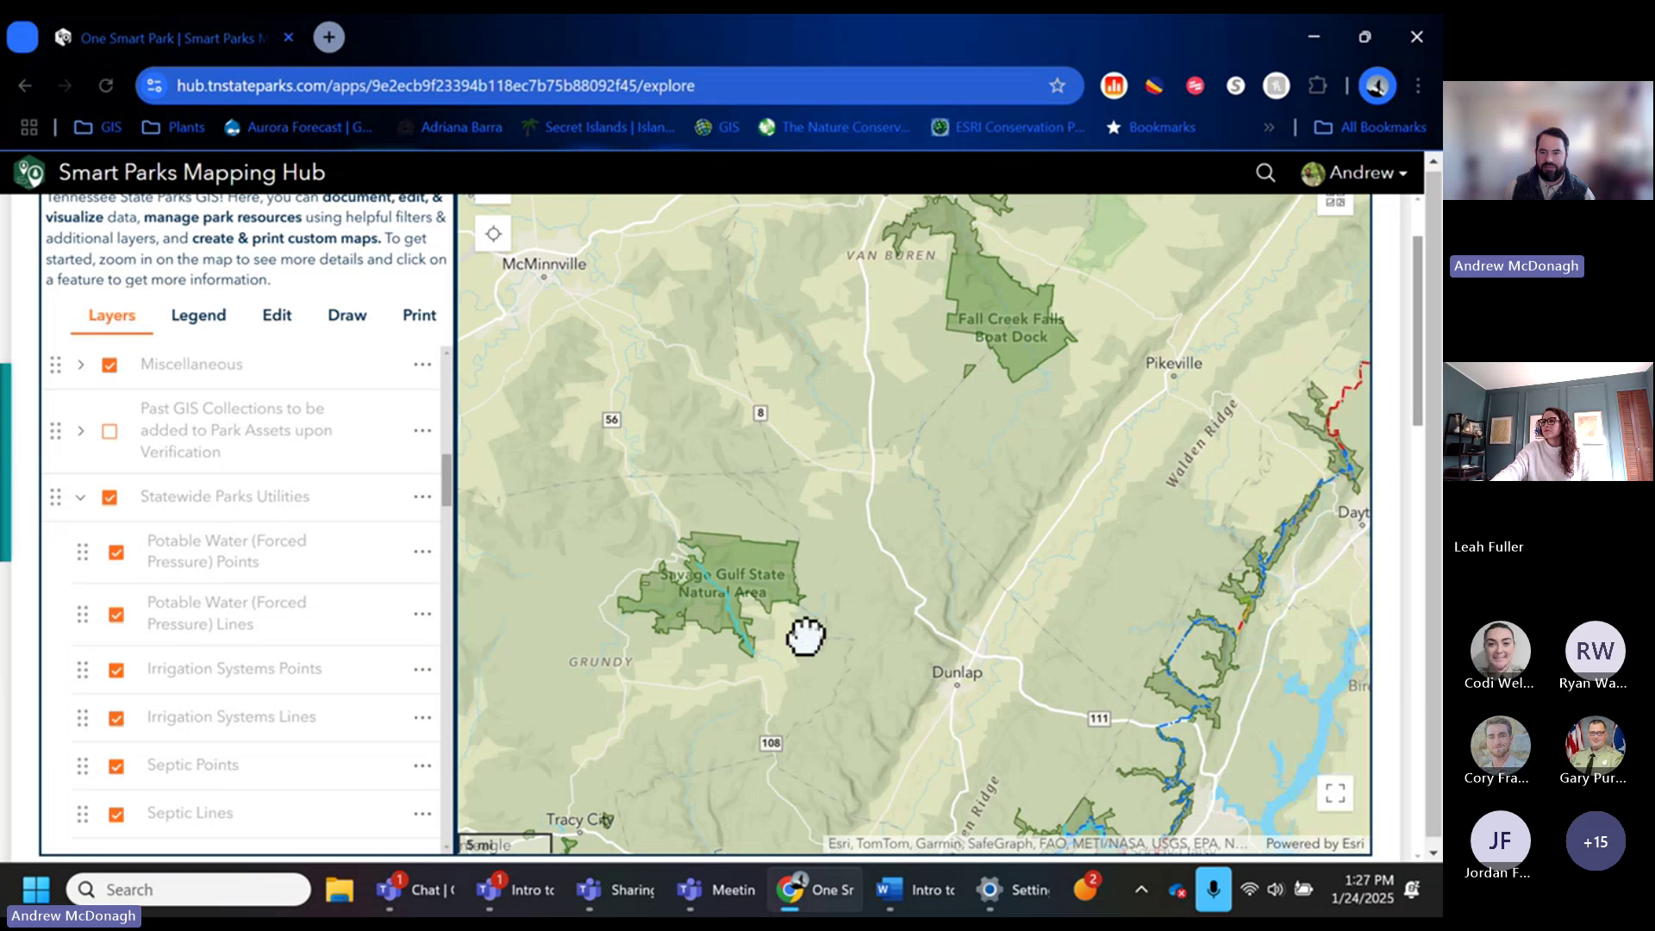
{"action": "left_click_drag", "start_coordinate": [801, 635], "coordinate": [722, 655]}
{"action": "left_click_drag", "start_coordinate": [1219, 517], "coordinate": [739, 654]}
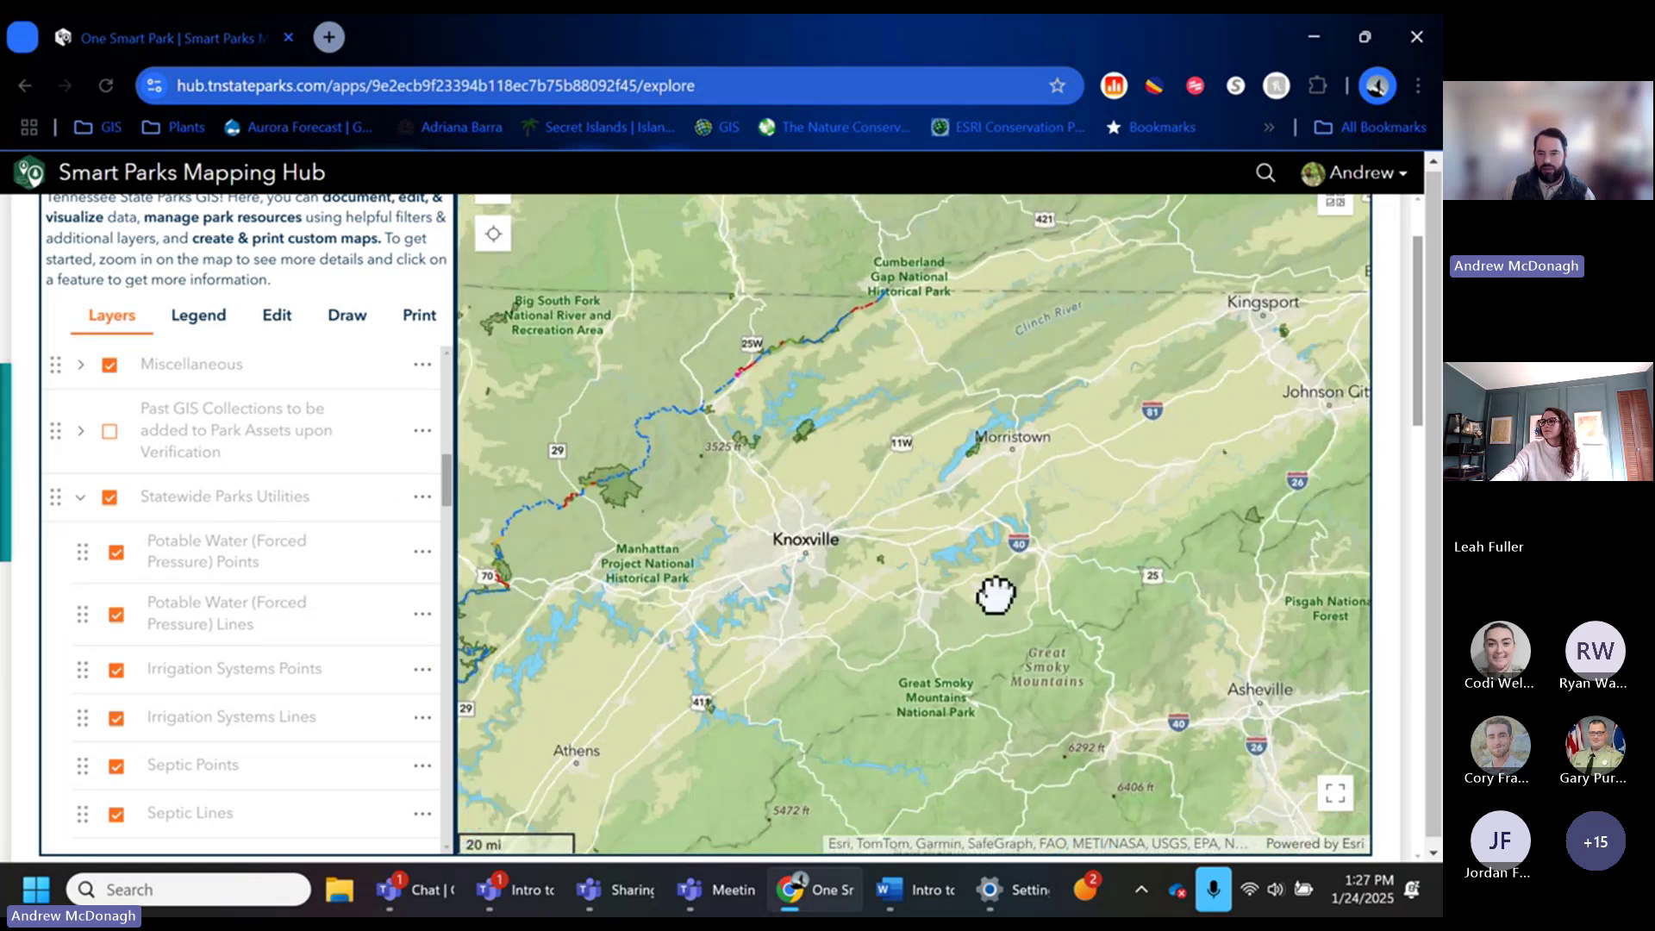
{"action": "scroll", "coordinate": [856, 576], "scroll_direction": "up", "scroll_amount": 8}
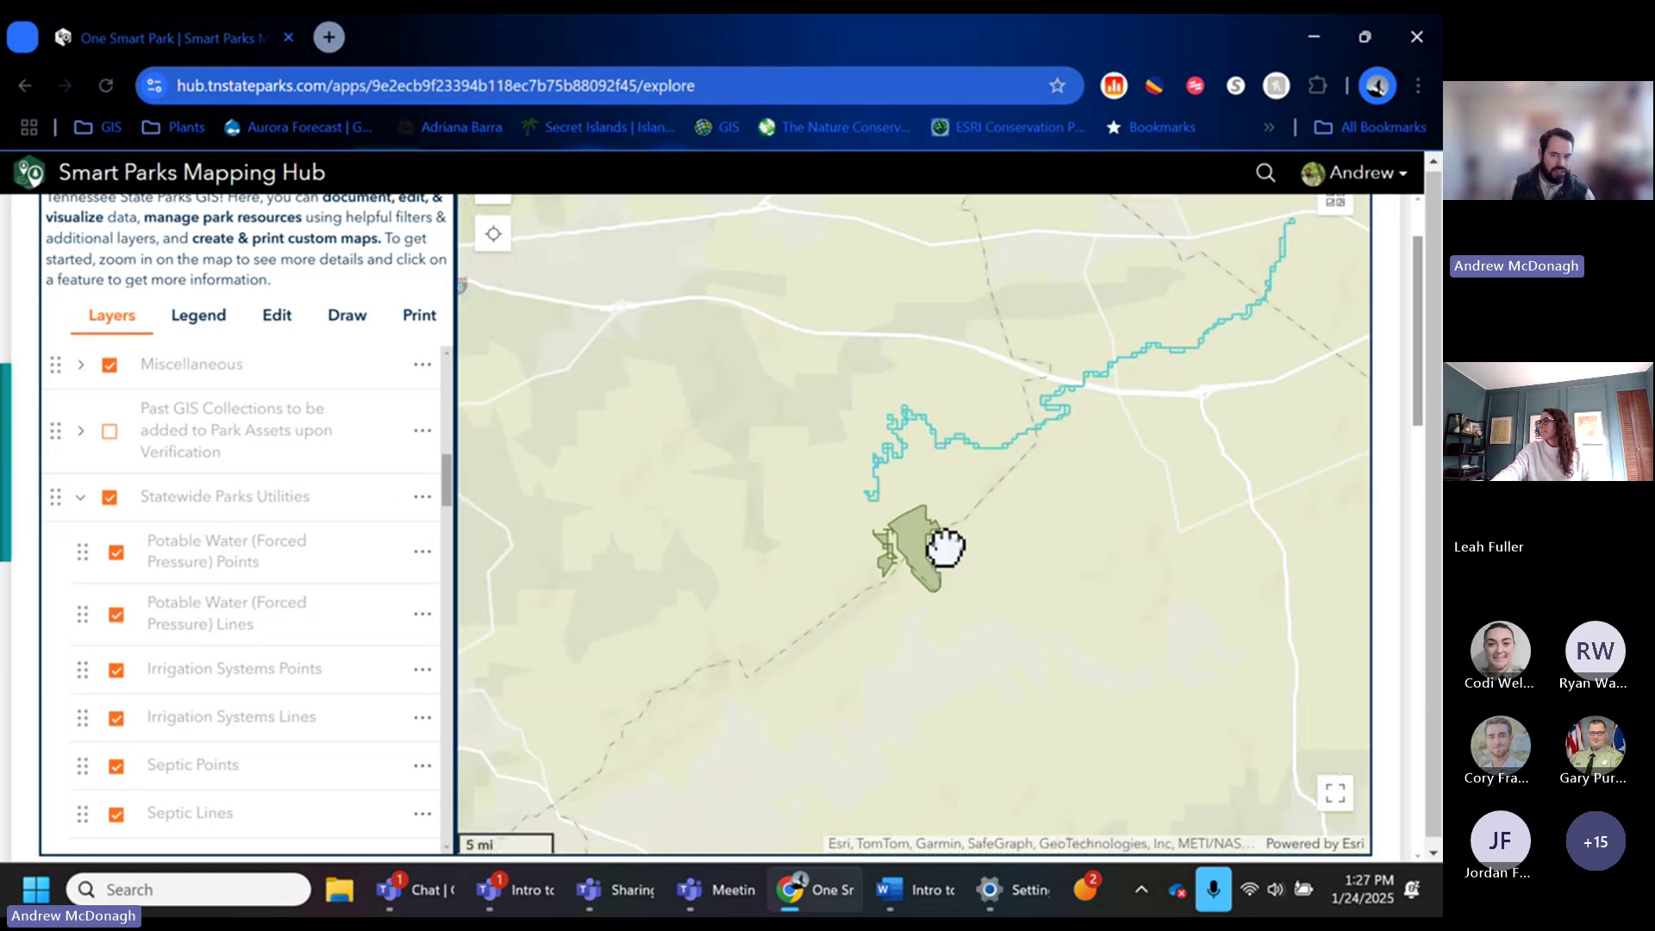
{"action": "scroll", "coordinate": [840, 493], "scroll_direction": "up", "scroll_amount": 4}
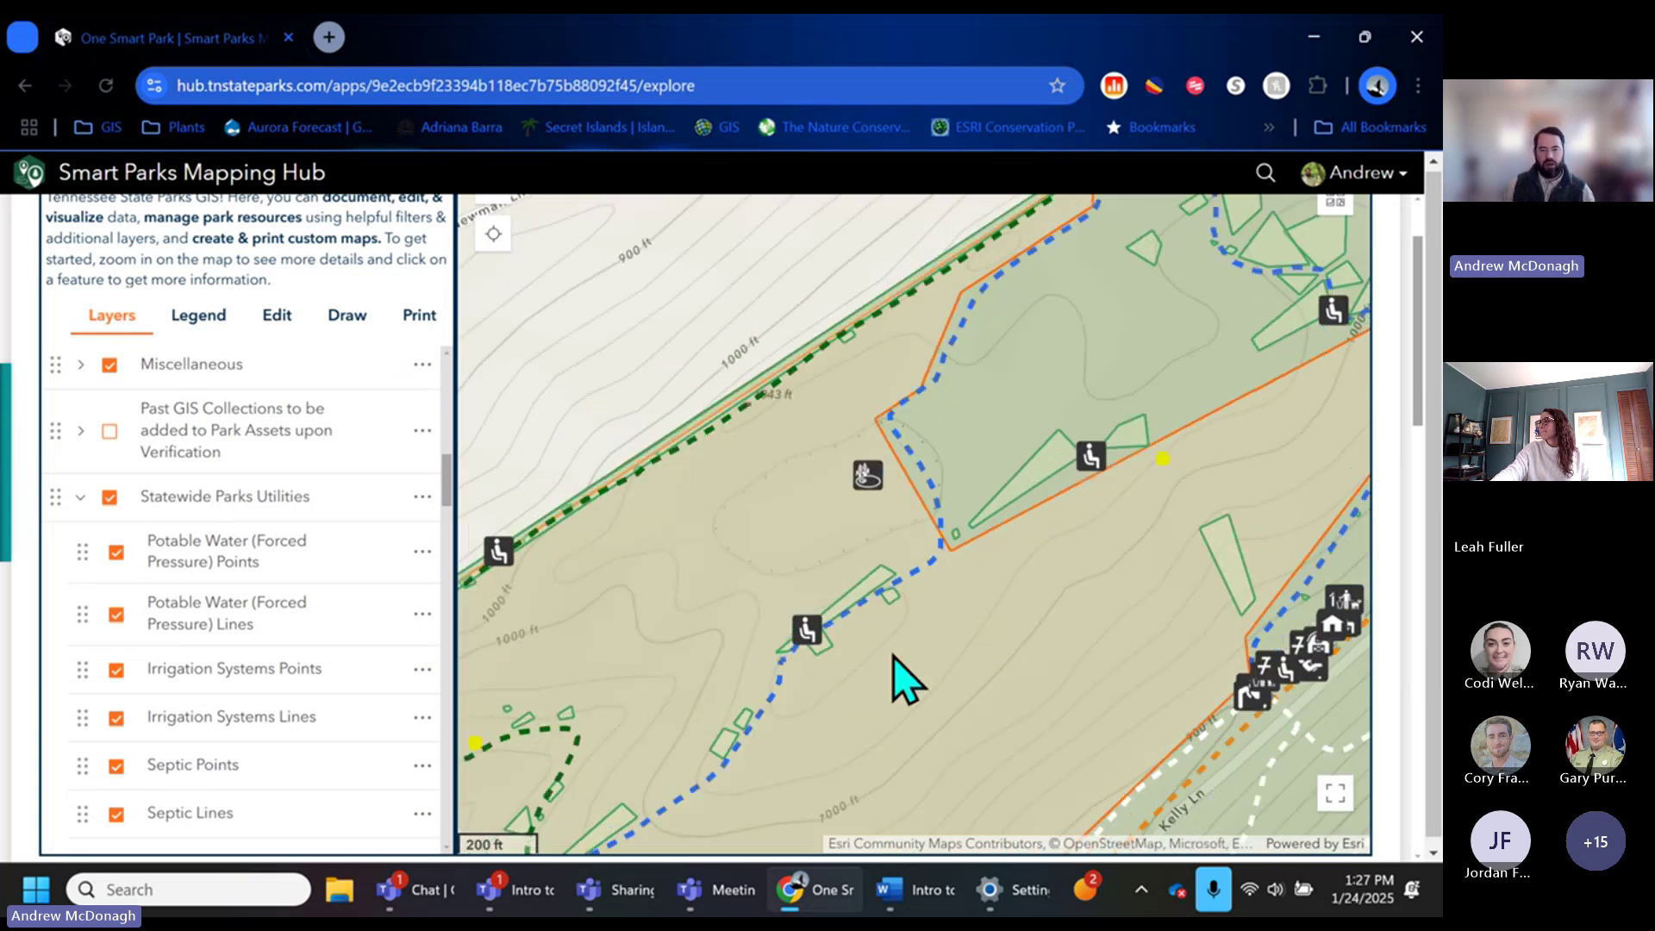
{"action": "left_click_drag", "start_coordinate": [1218, 425], "coordinate": [927, 509]}
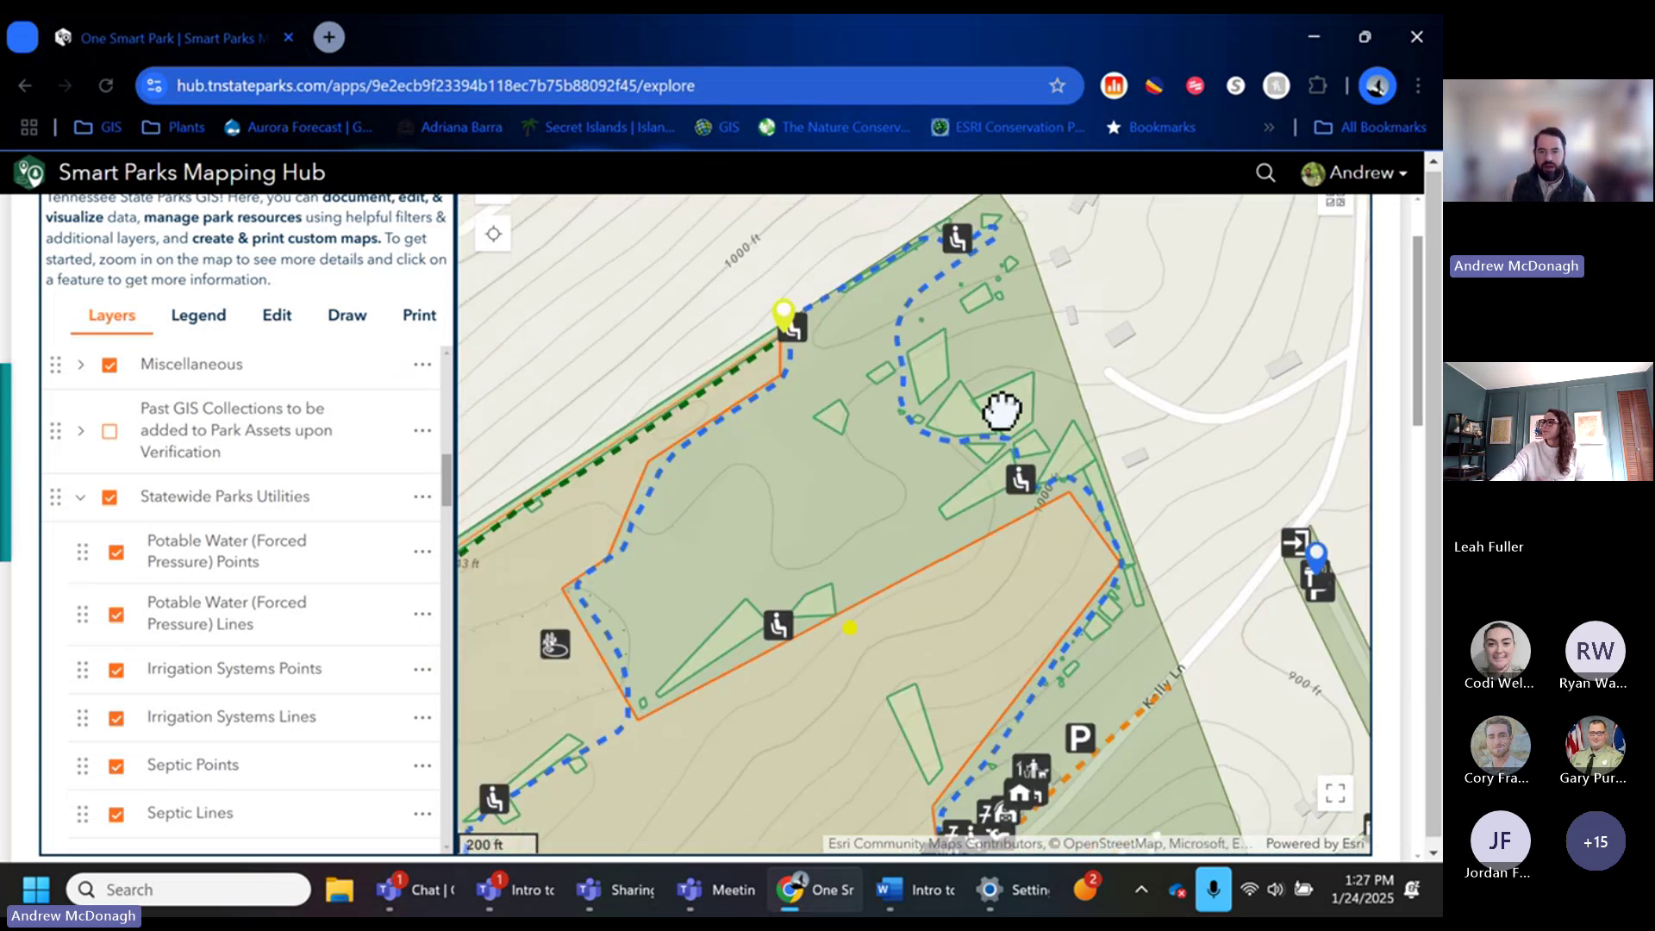
{"action": "left_click", "coordinate": [968, 436]}
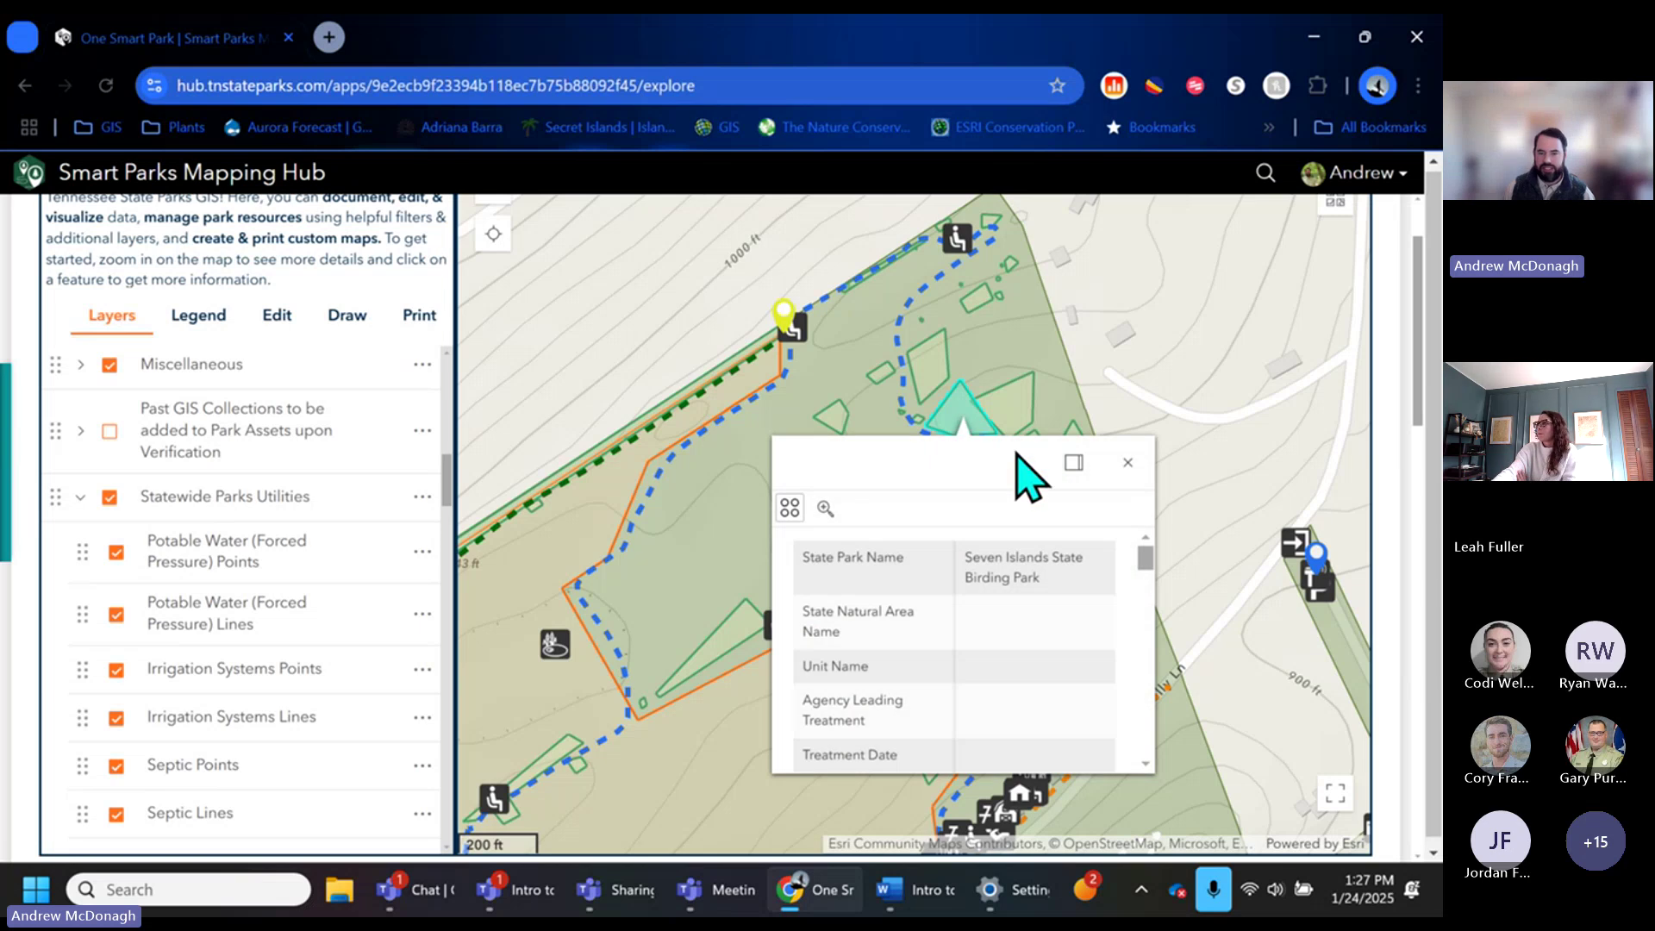
{"action": "left_click_drag", "start_coordinate": [1150, 562], "coordinate": [1151, 602]}
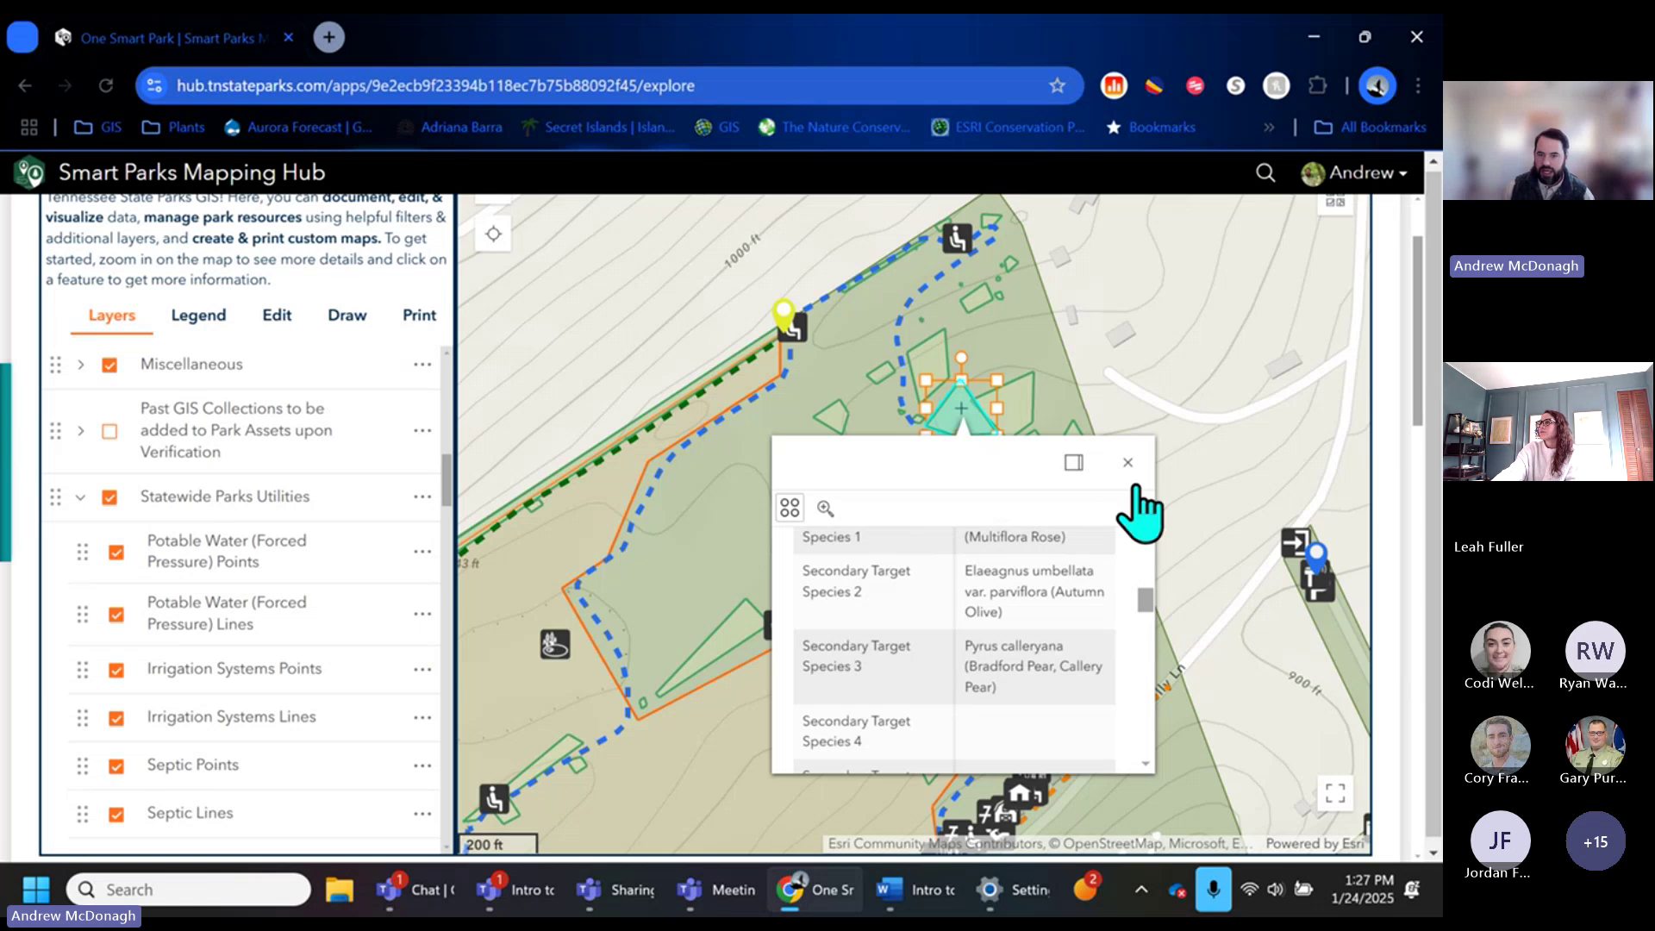
{"action": "left_click", "coordinate": [1128, 463]}
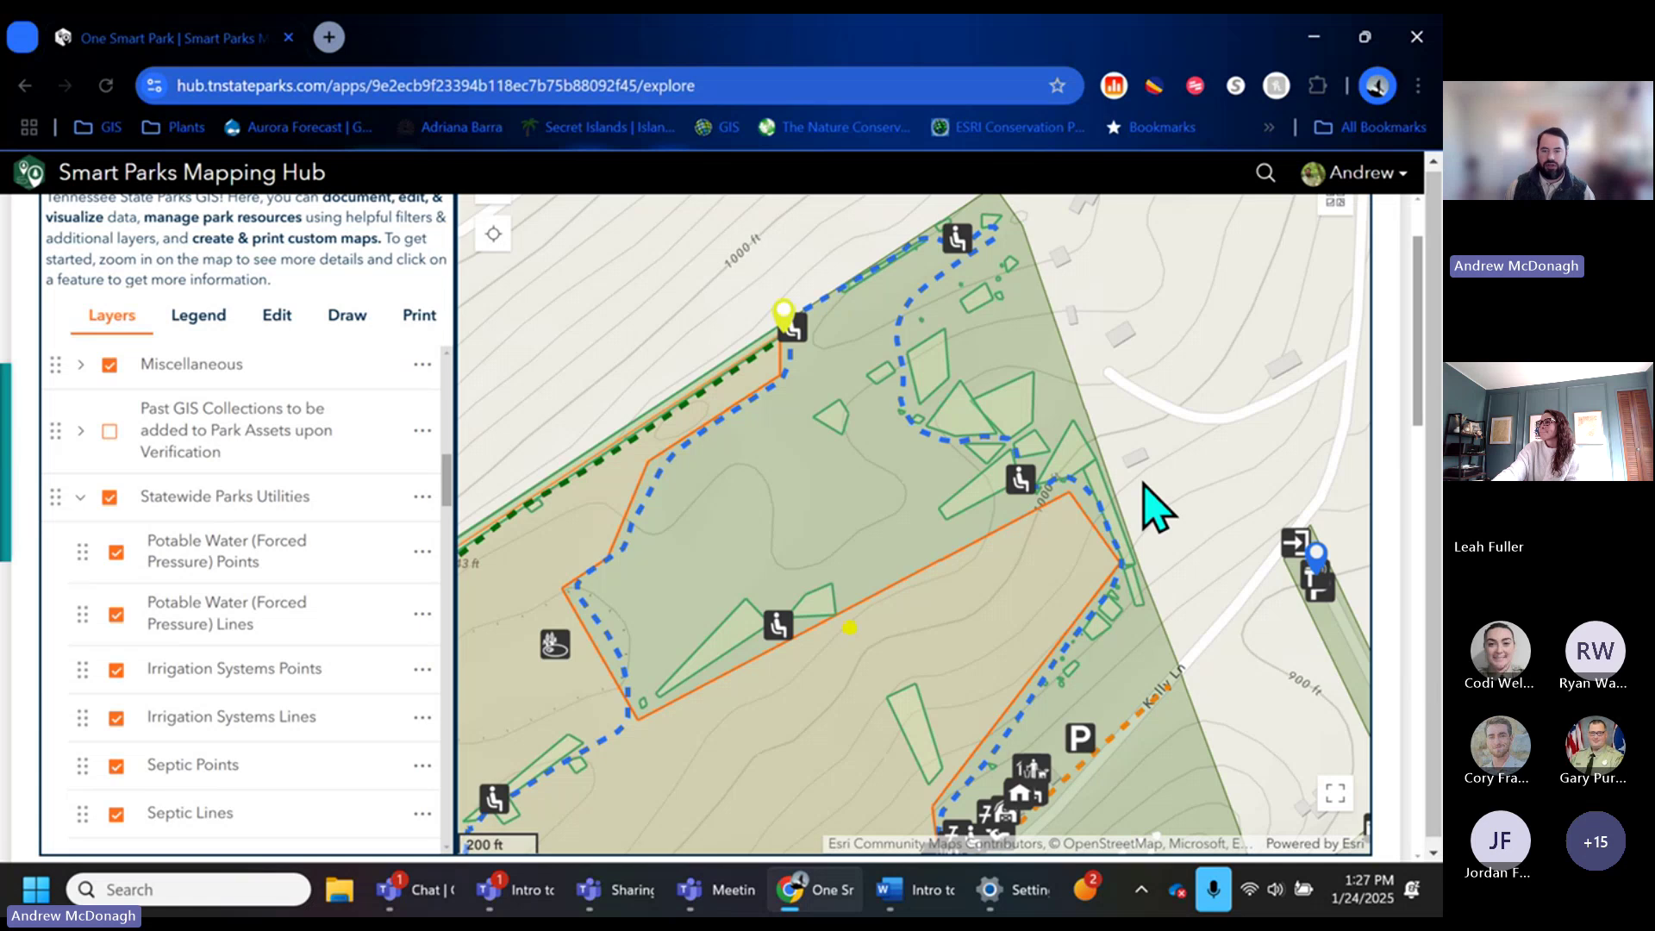
Find the site along Old Lewisburg Hwy southeast of Columbia and examine its green vegetation treatment tracks up close.
{"action": "scroll", "coordinate": [1144, 485], "scroll_direction": "down", "scroll_amount": 6}
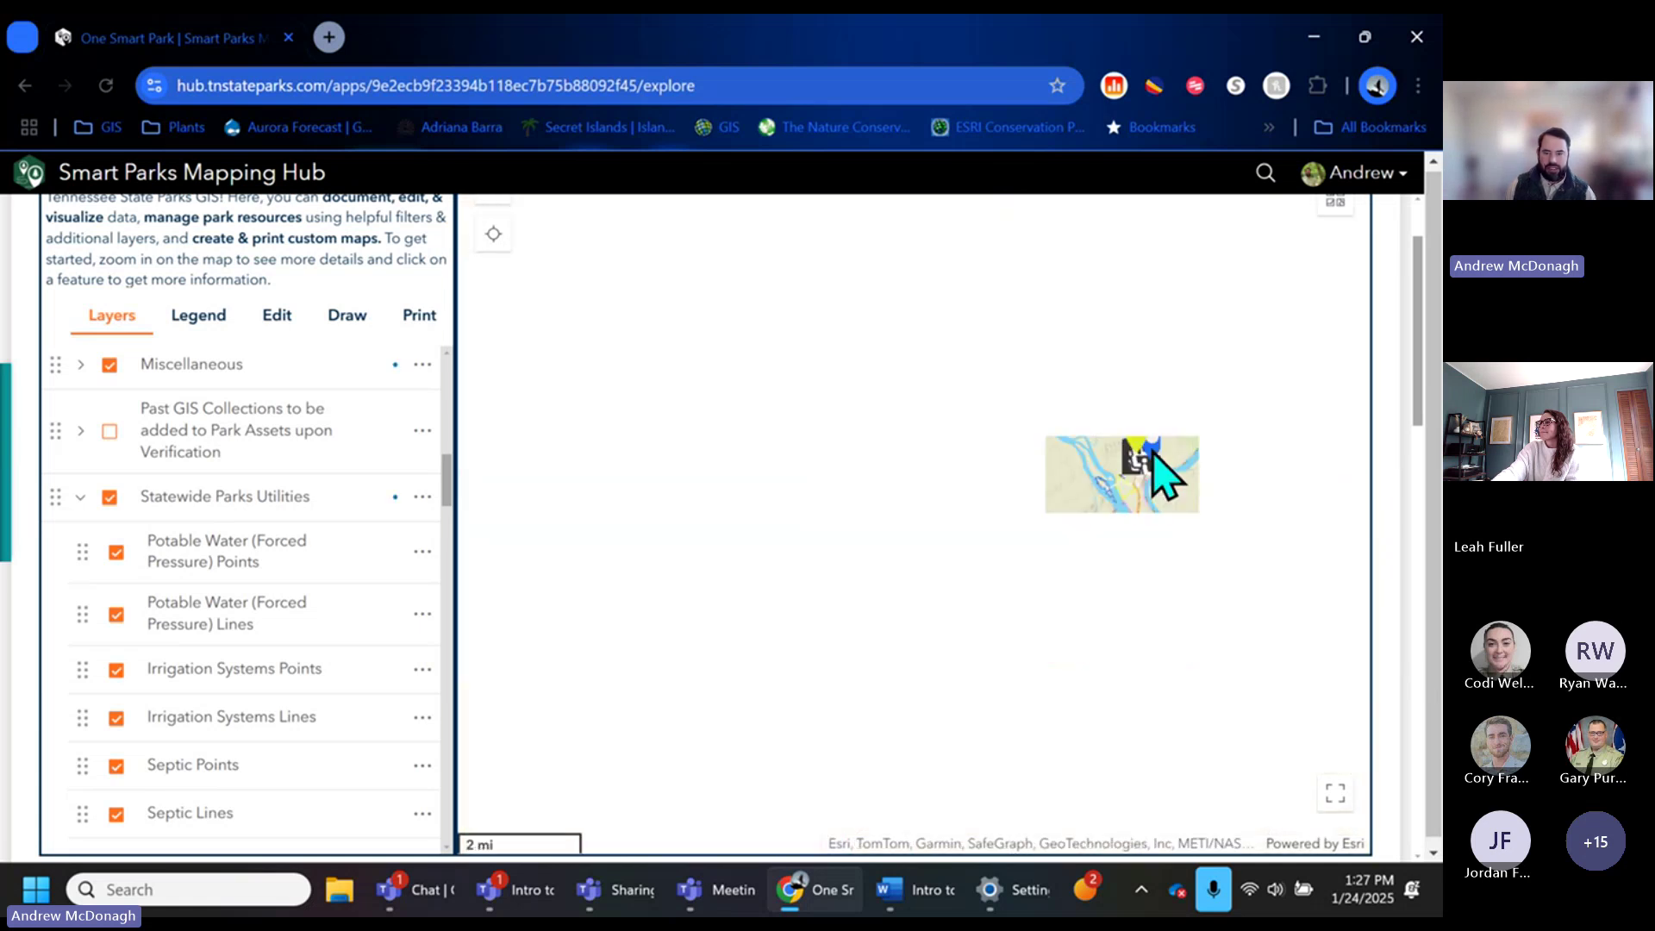
{"action": "scroll", "coordinate": [1150, 449], "scroll_direction": "down", "scroll_amount": 4}
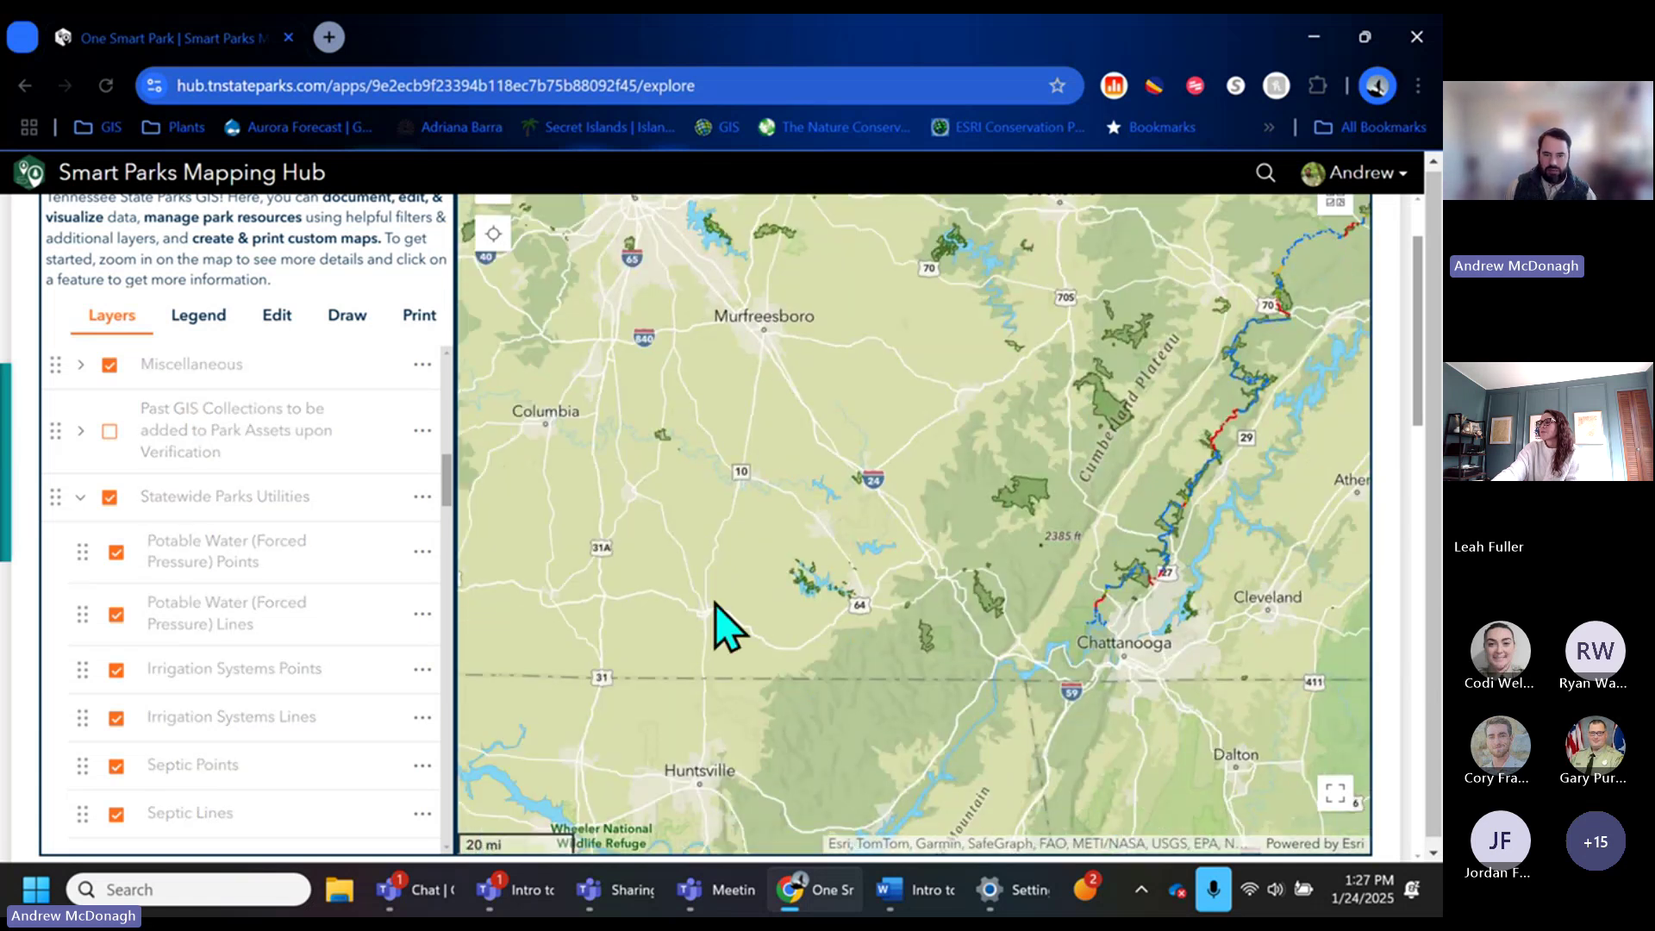
{"action": "left_click_drag", "start_coordinate": [727, 629], "coordinate": [1117, 706]}
{"action": "scroll", "coordinate": [957, 595], "scroll_direction": "up", "scroll_amount": 2}
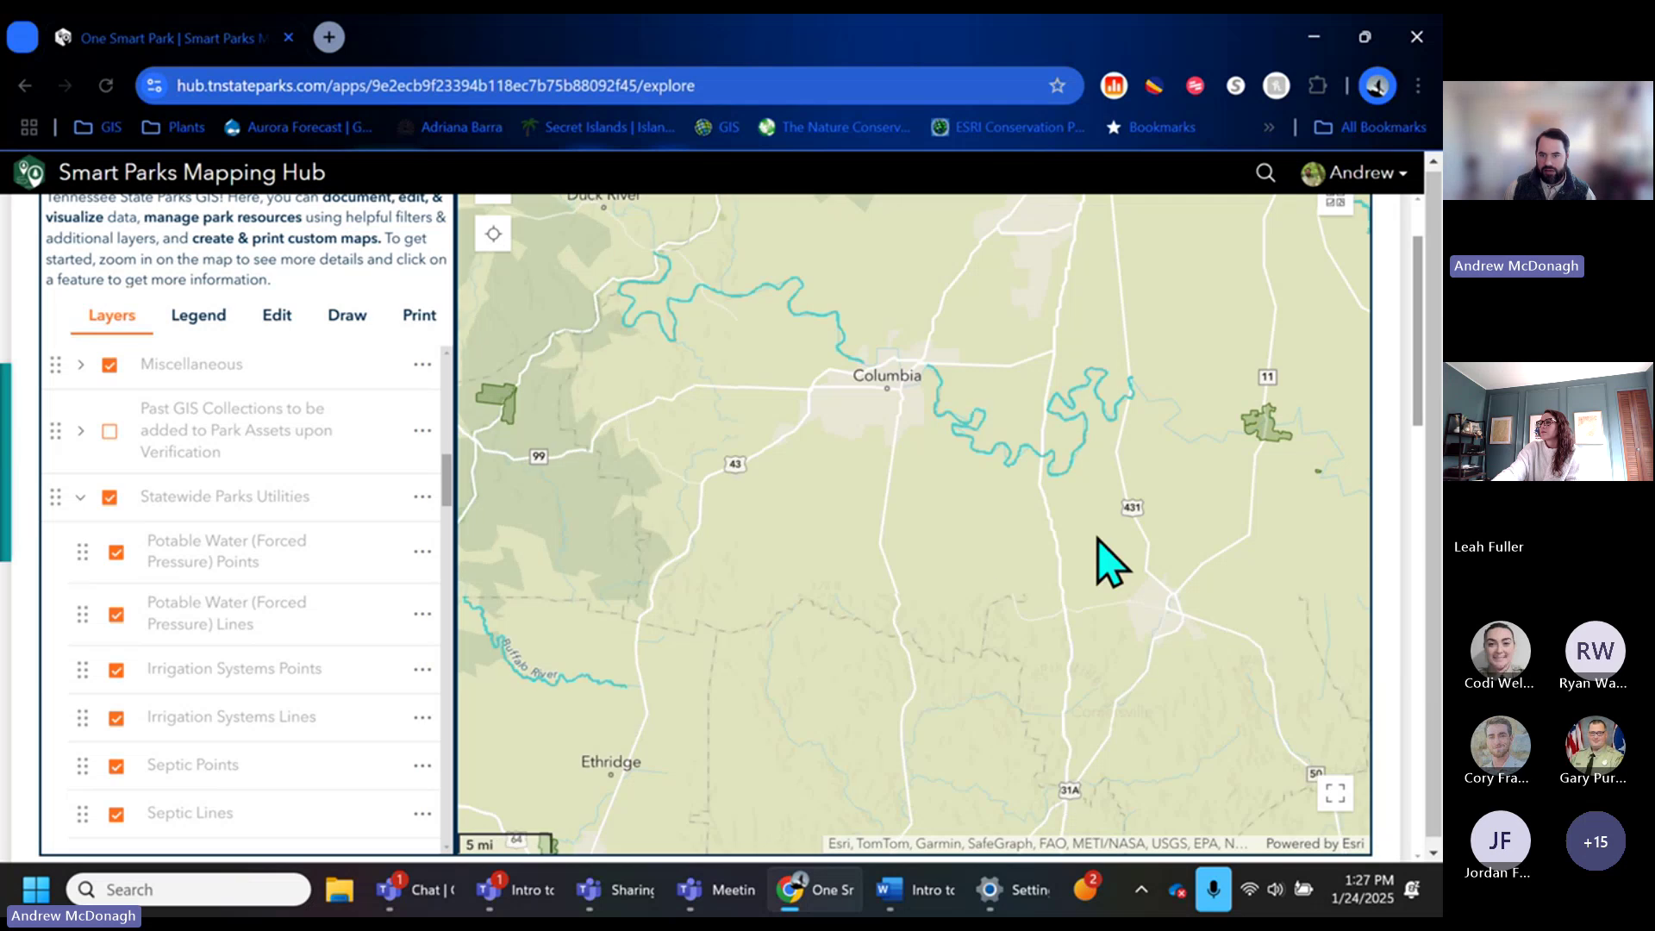
{"action": "scroll", "coordinate": [970, 435], "scroll_direction": "up", "scroll_amount": 2}
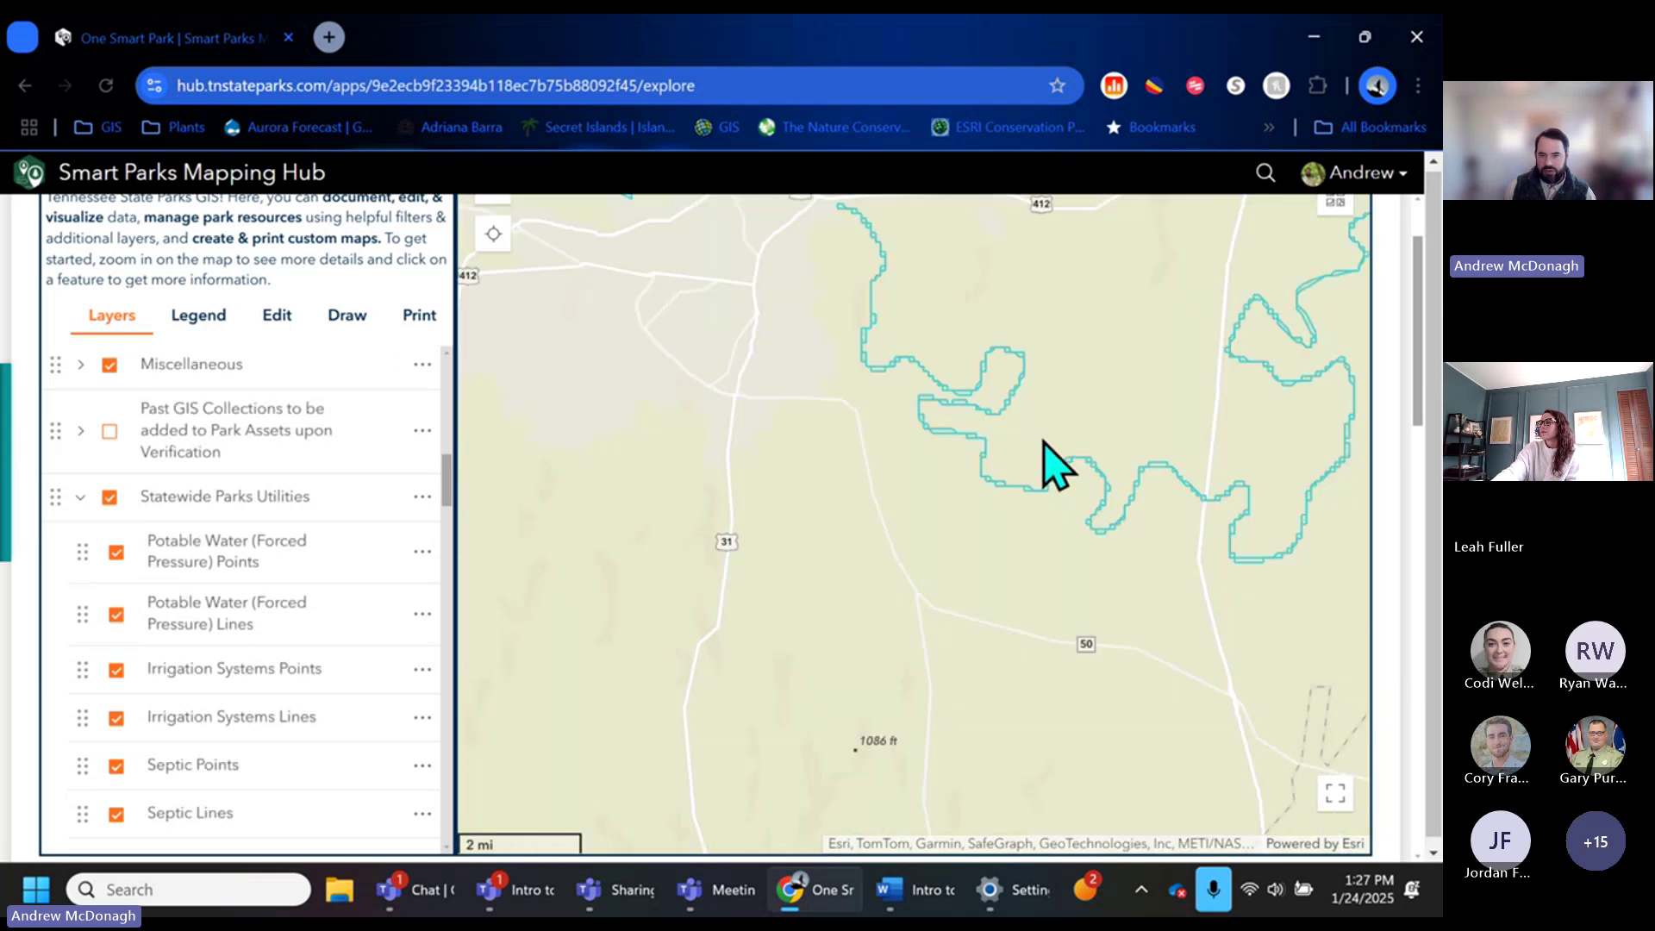
{"action": "scroll", "coordinate": [949, 506], "scroll_direction": "up", "scroll_amount": 3}
{"action": "left_click_drag", "start_coordinate": [680, 447], "coordinate": [1254, 571]}
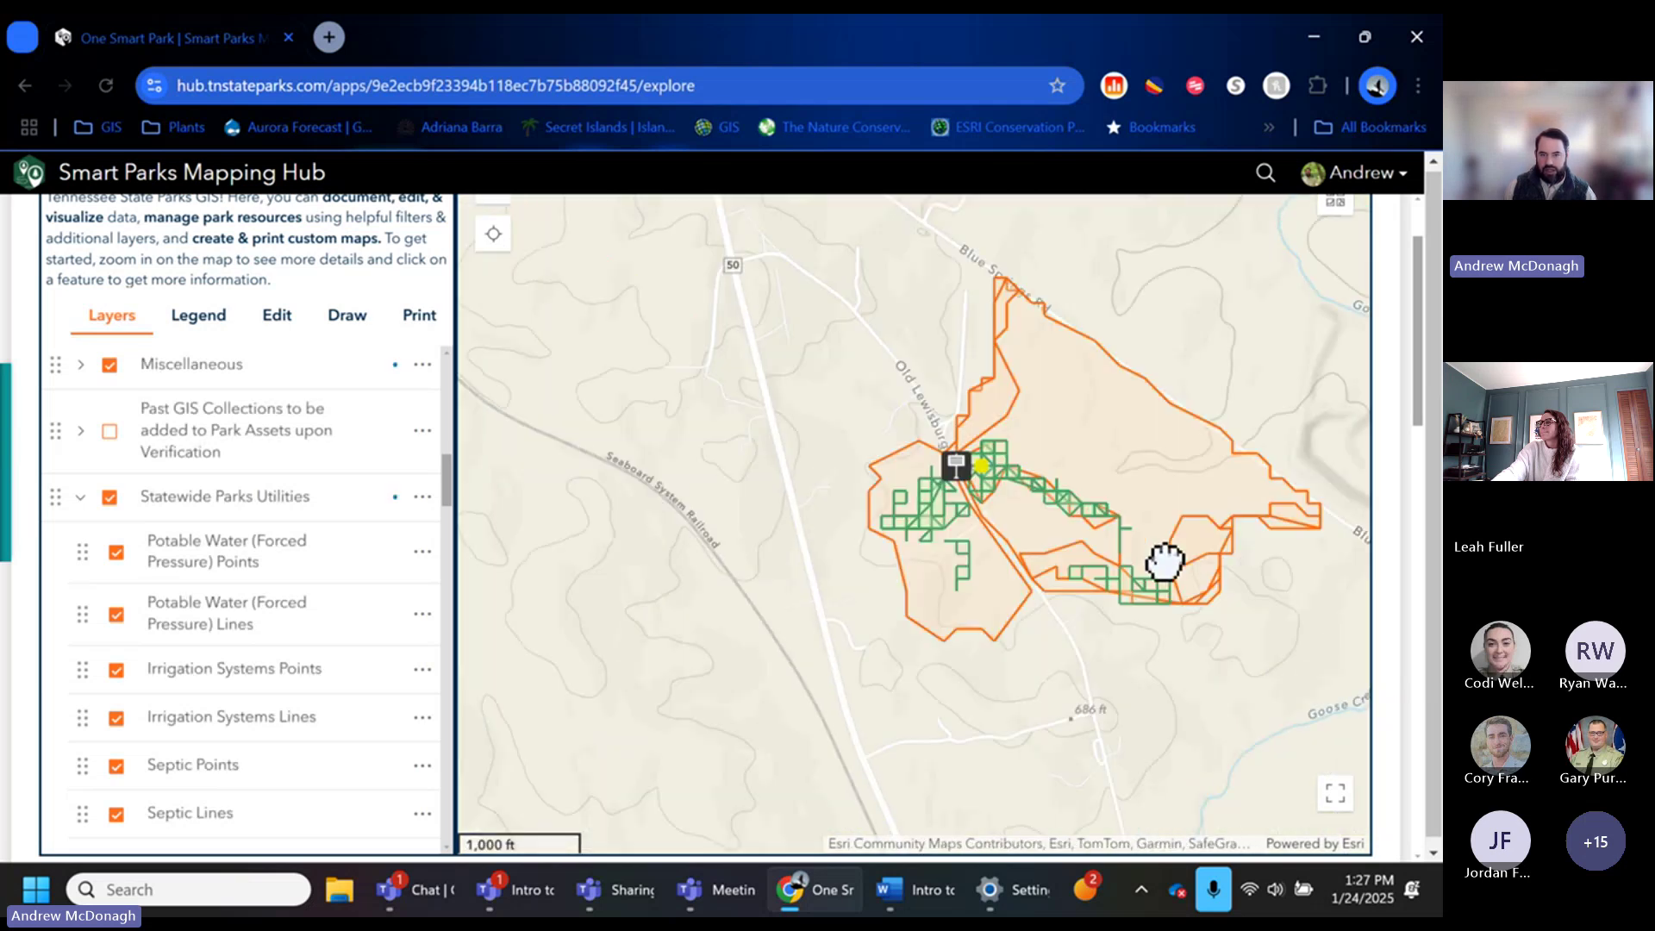
{"action": "scroll", "coordinate": [1130, 569], "scroll_direction": "up", "scroll_amount": 2}
{"action": "scroll", "coordinate": [1129, 535], "scroll_direction": "down", "scroll_amount": 2}
{"action": "left_click_drag", "start_coordinate": [1126, 500], "coordinate": [1050, 515]}
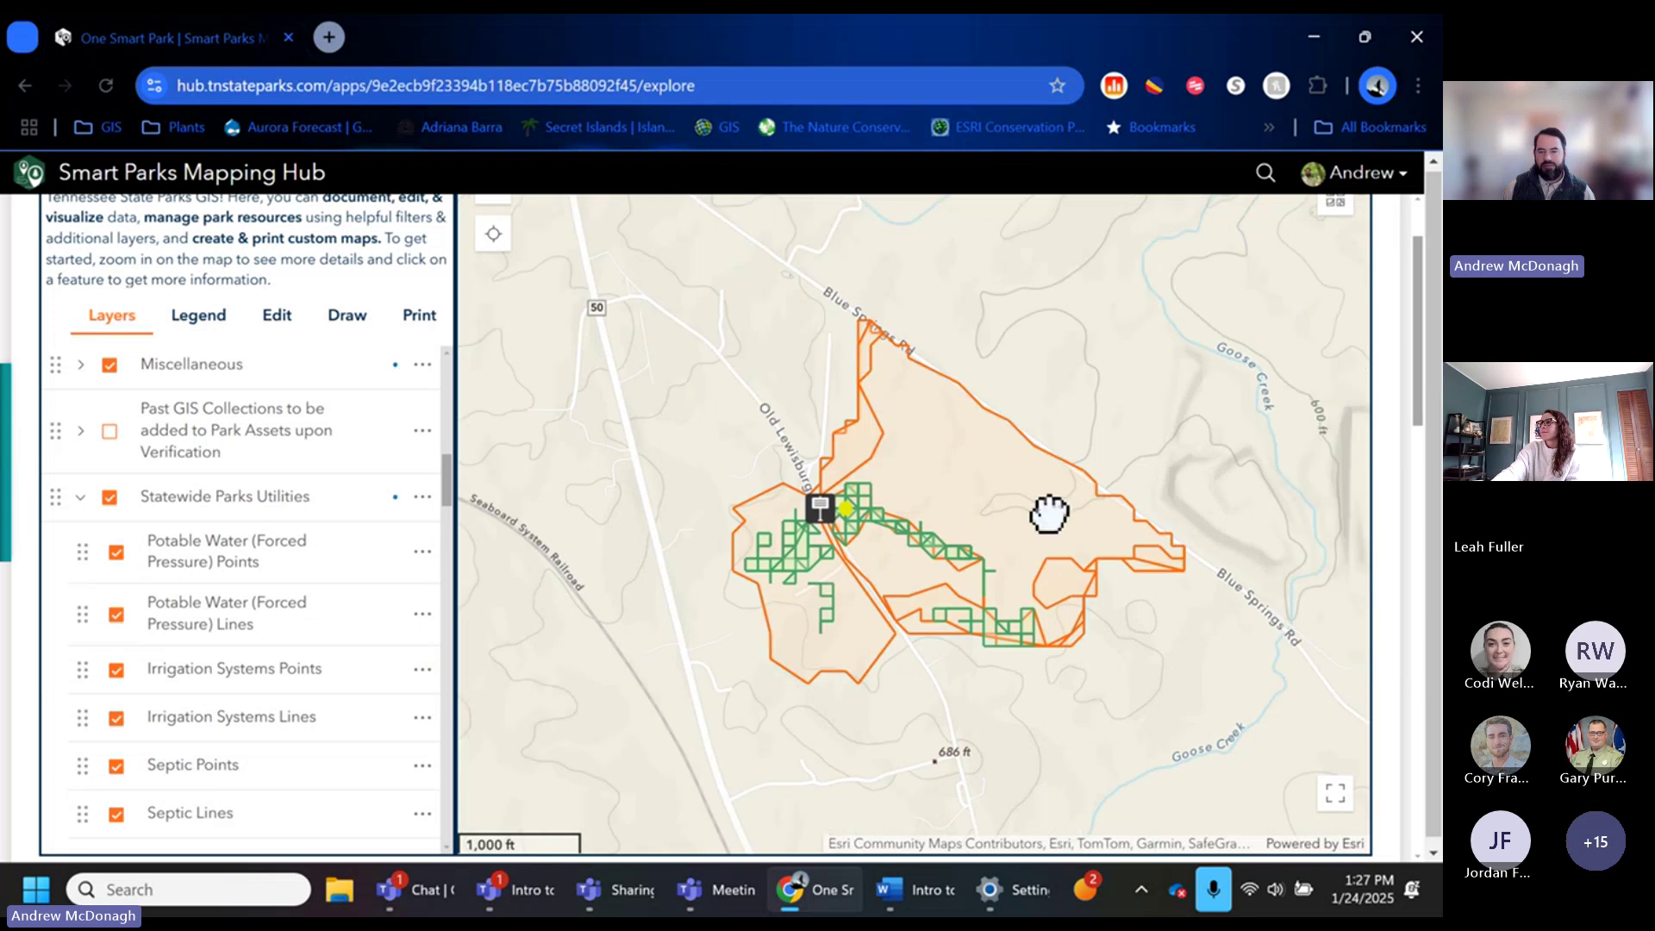
{"action": "scroll", "coordinate": [875, 541], "scroll_direction": "up", "scroll_amount": 2}
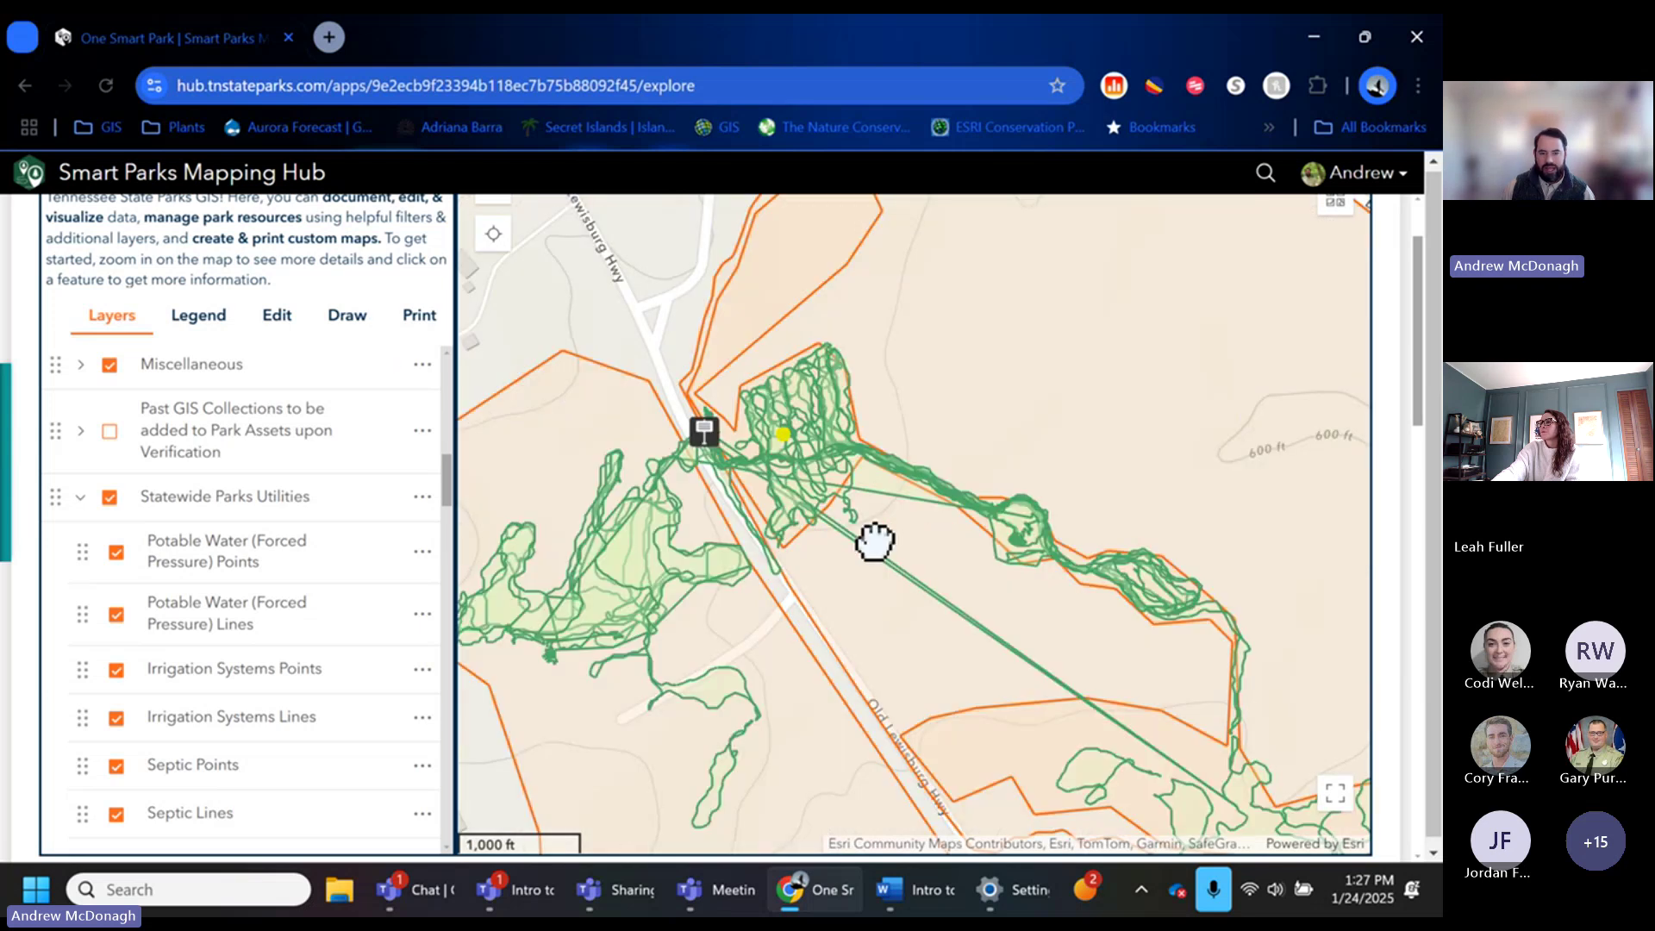
{"action": "scroll", "coordinate": [784, 422], "scroll_direction": "up", "scroll_amount": 2}
{"action": "scroll", "coordinate": [870, 690], "scroll_direction": "up", "scroll_amount": 1}
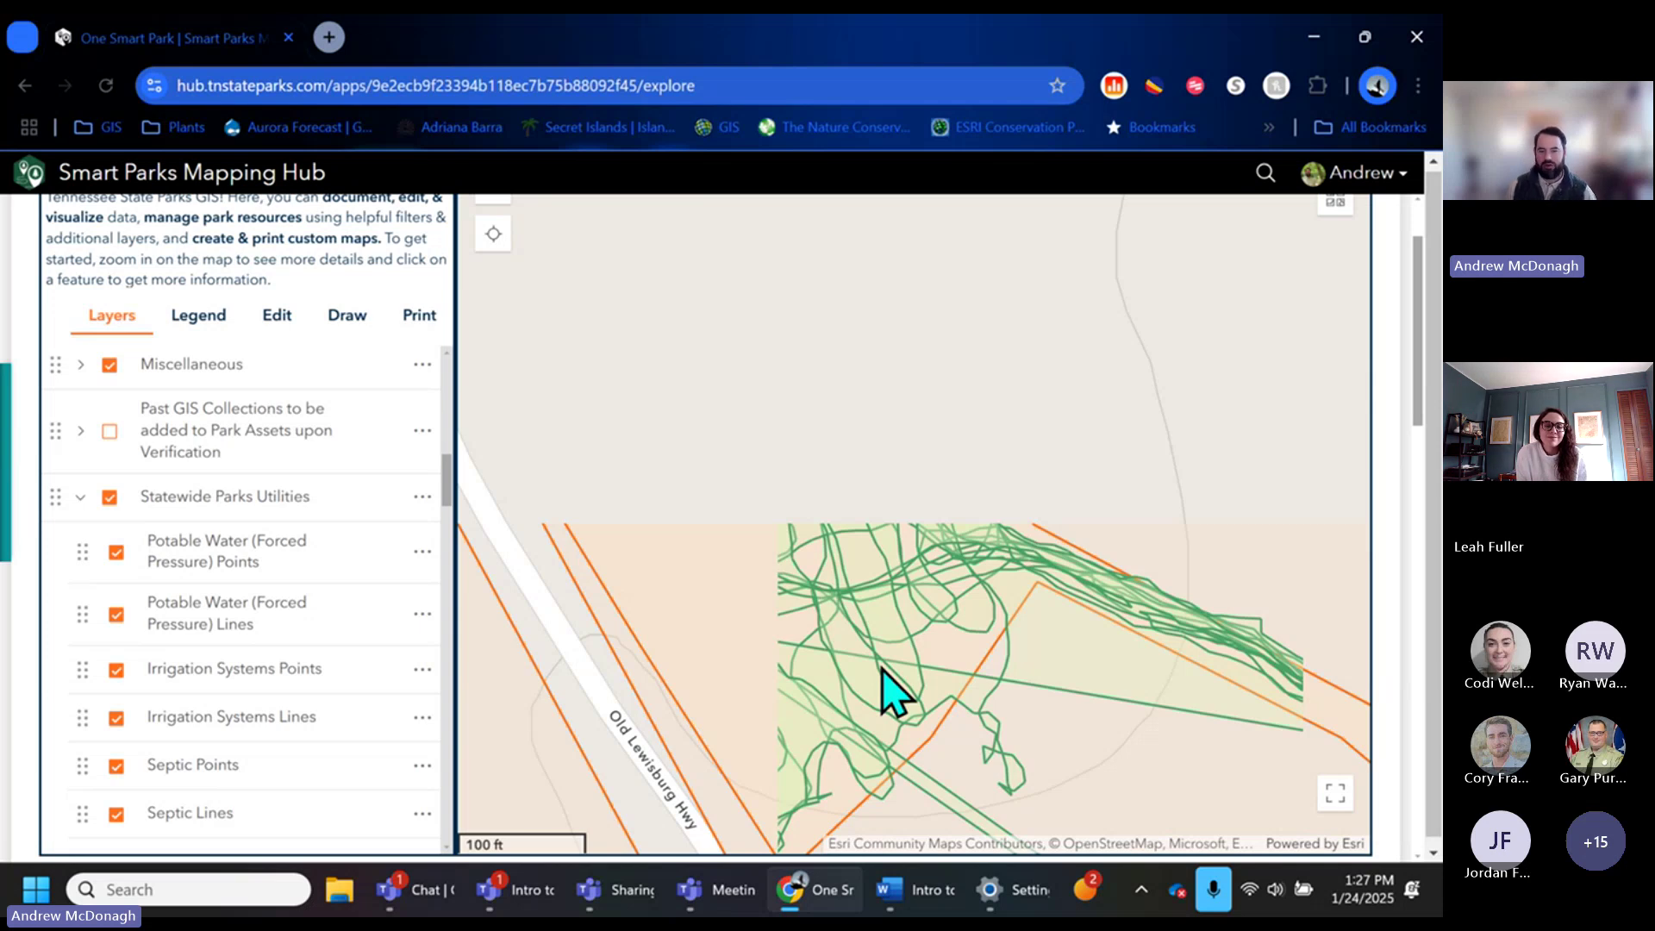
{"action": "scroll", "coordinate": [892, 685], "scroll_direction": "down", "scroll_amount": 1}
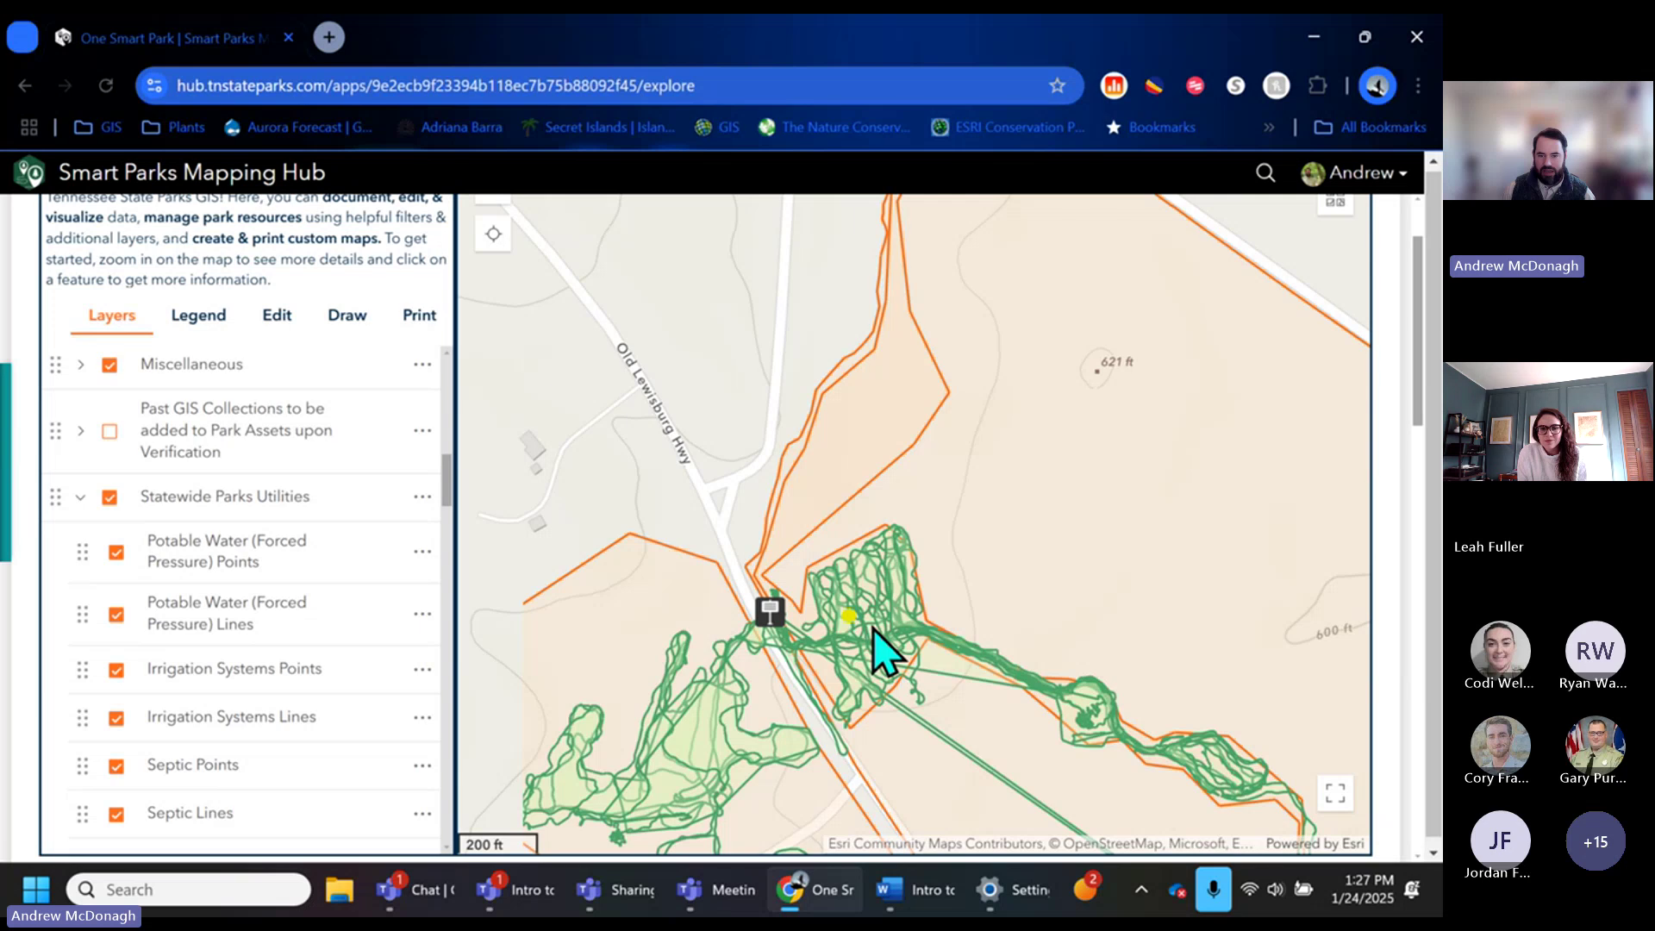
Inspect the overlapping fire and treatment records east of Old Lewisburg Hwy through to the Columbia Glade East record's burn details.
{"action": "left_click", "coordinate": [874, 628]}
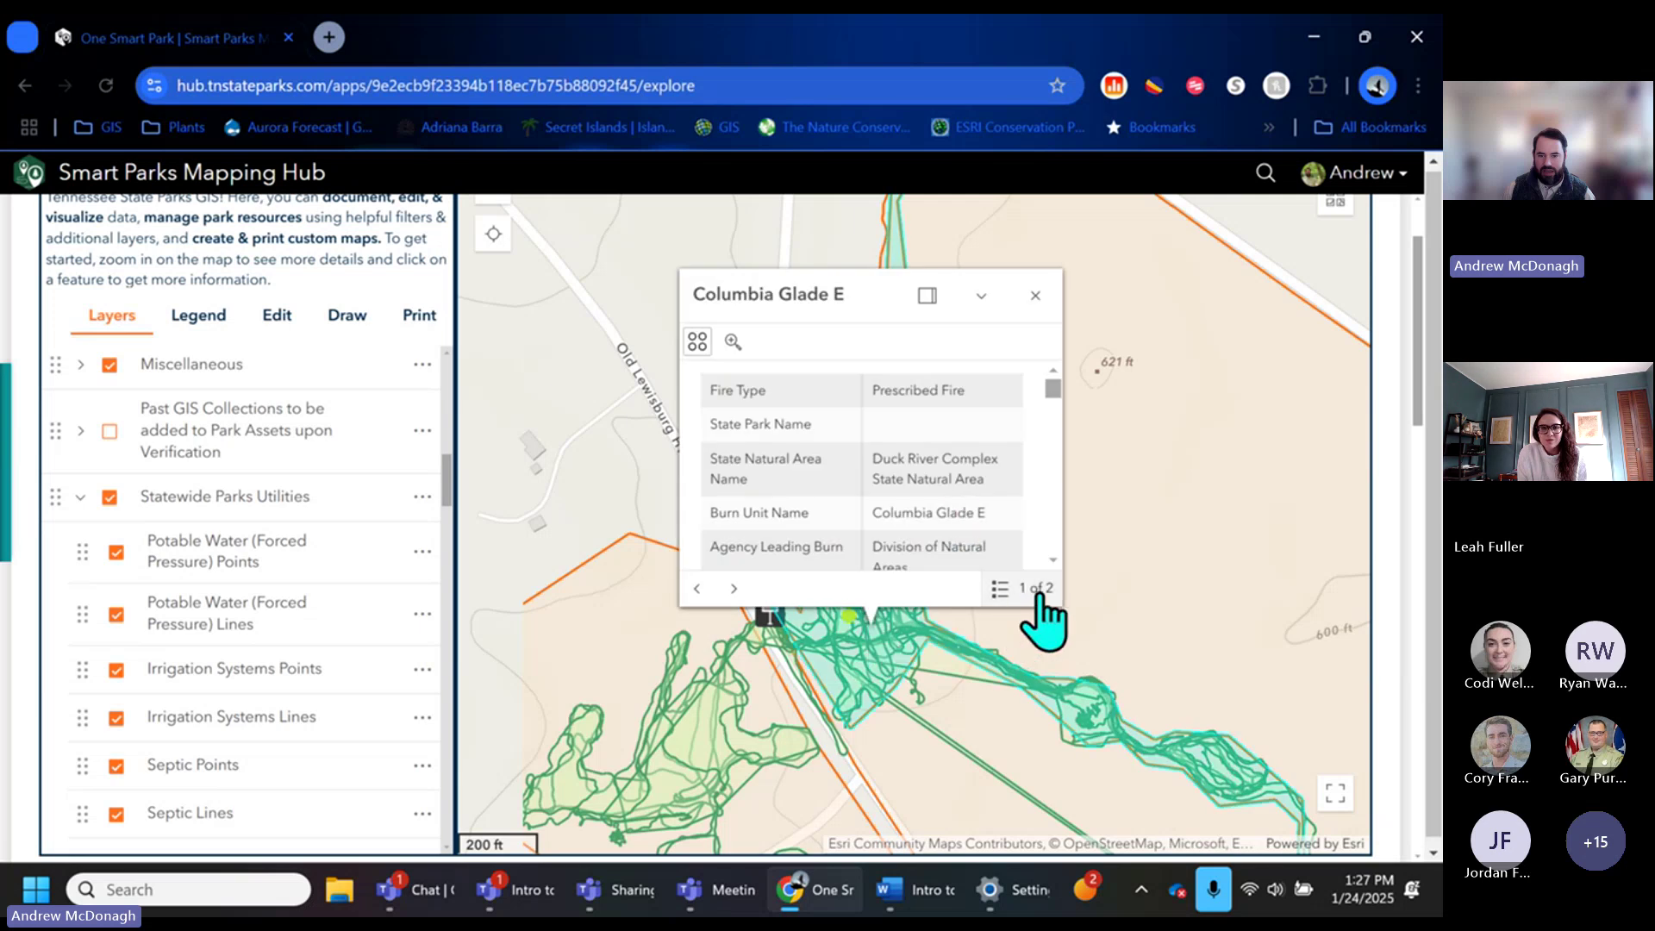
{"action": "scroll", "coordinate": [884, 694], "scroll_direction": "up", "scroll_amount": 1}
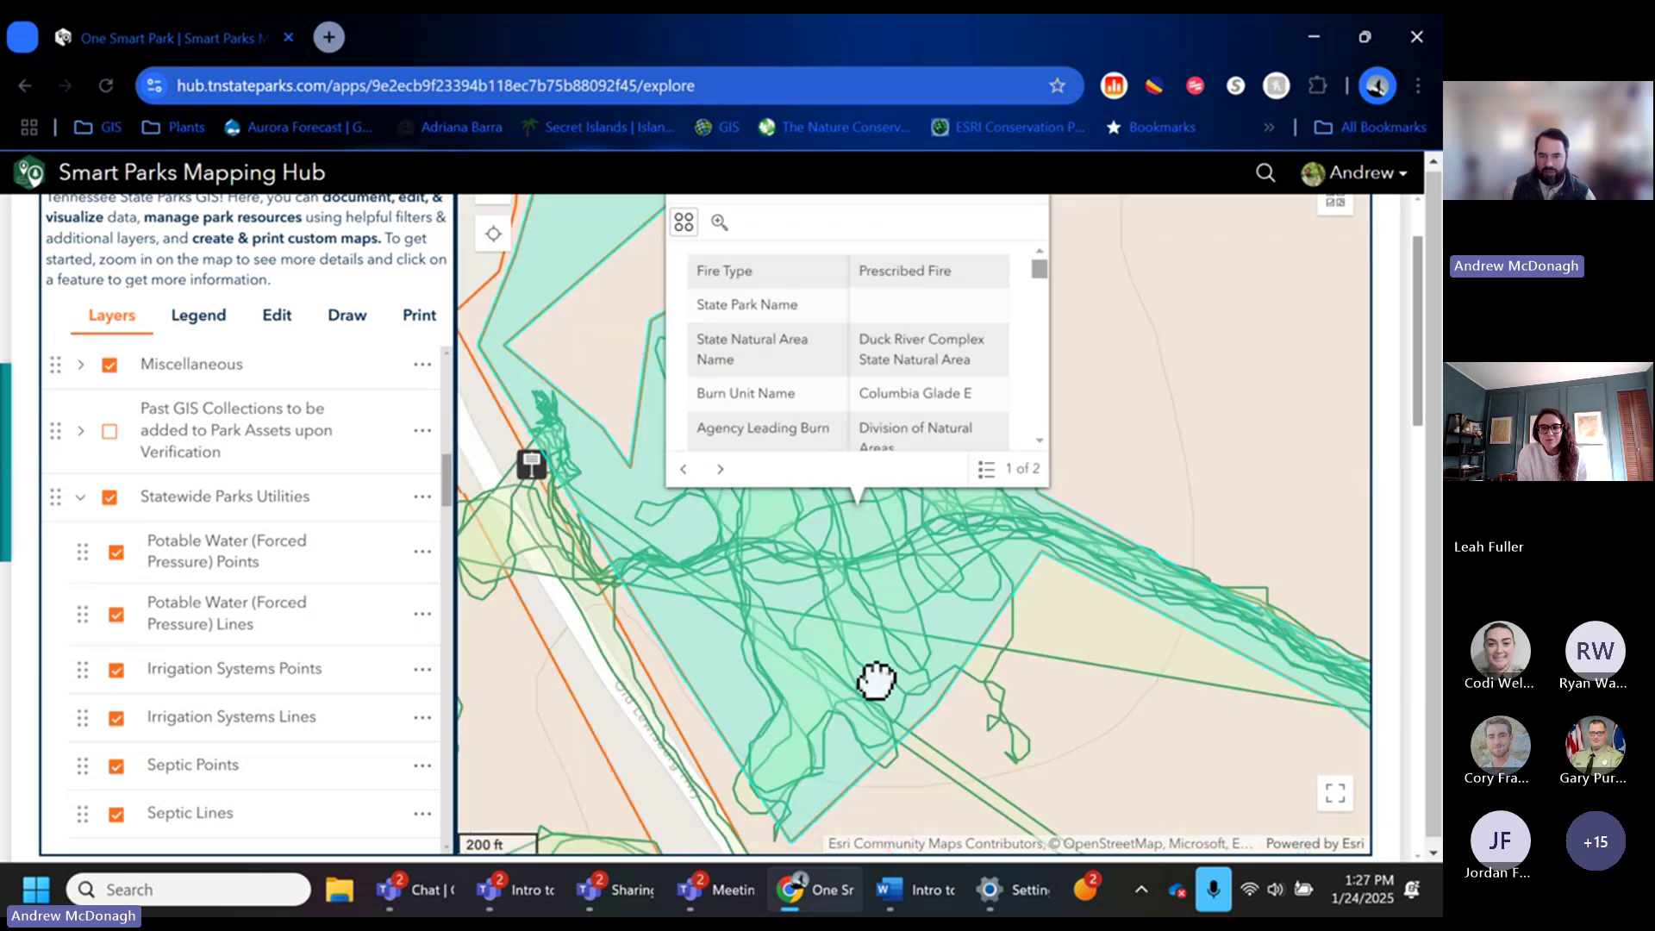
{"action": "scroll", "coordinate": [876, 681], "scroll_direction": "up", "scroll_amount": 1}
{"action": "left_click", "coordinate": [820, 702]}
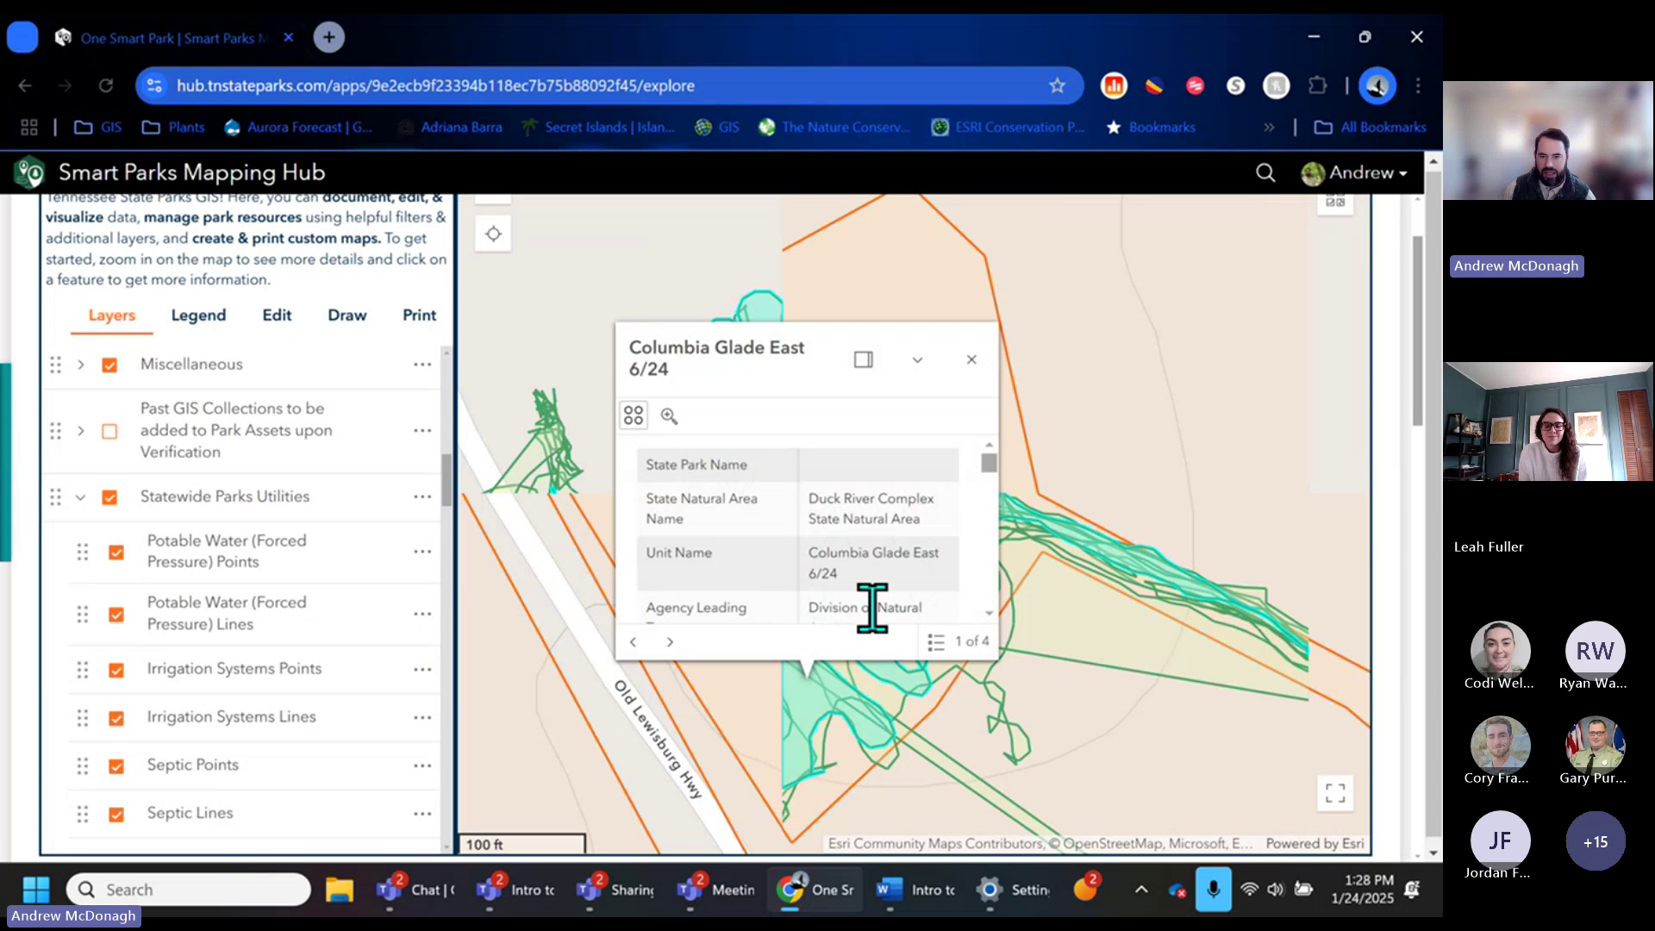
{"action": "left_click", "coordinate": [669, 642]}
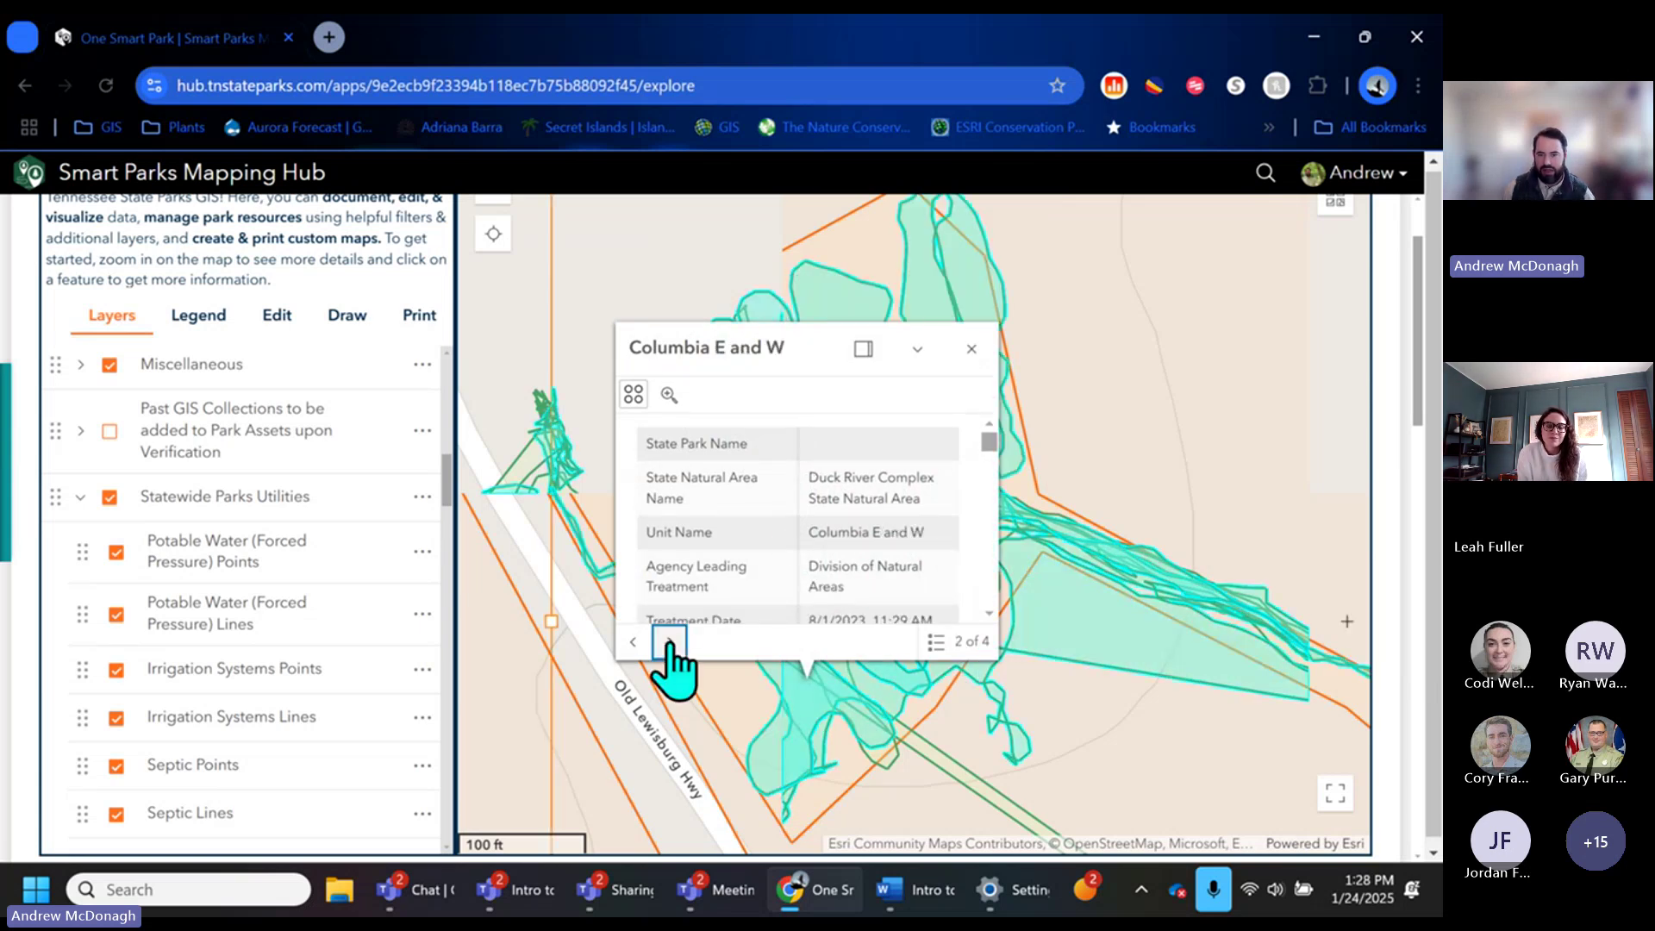
{"action": "left_click", "coordinate": [670, 642]}
{"action": "left_click", "coordinate": [670, 642]}
{"action": "scroll", "coordinate": [966, 470], "scroll_direction": "down", "scroll_amount": 5}
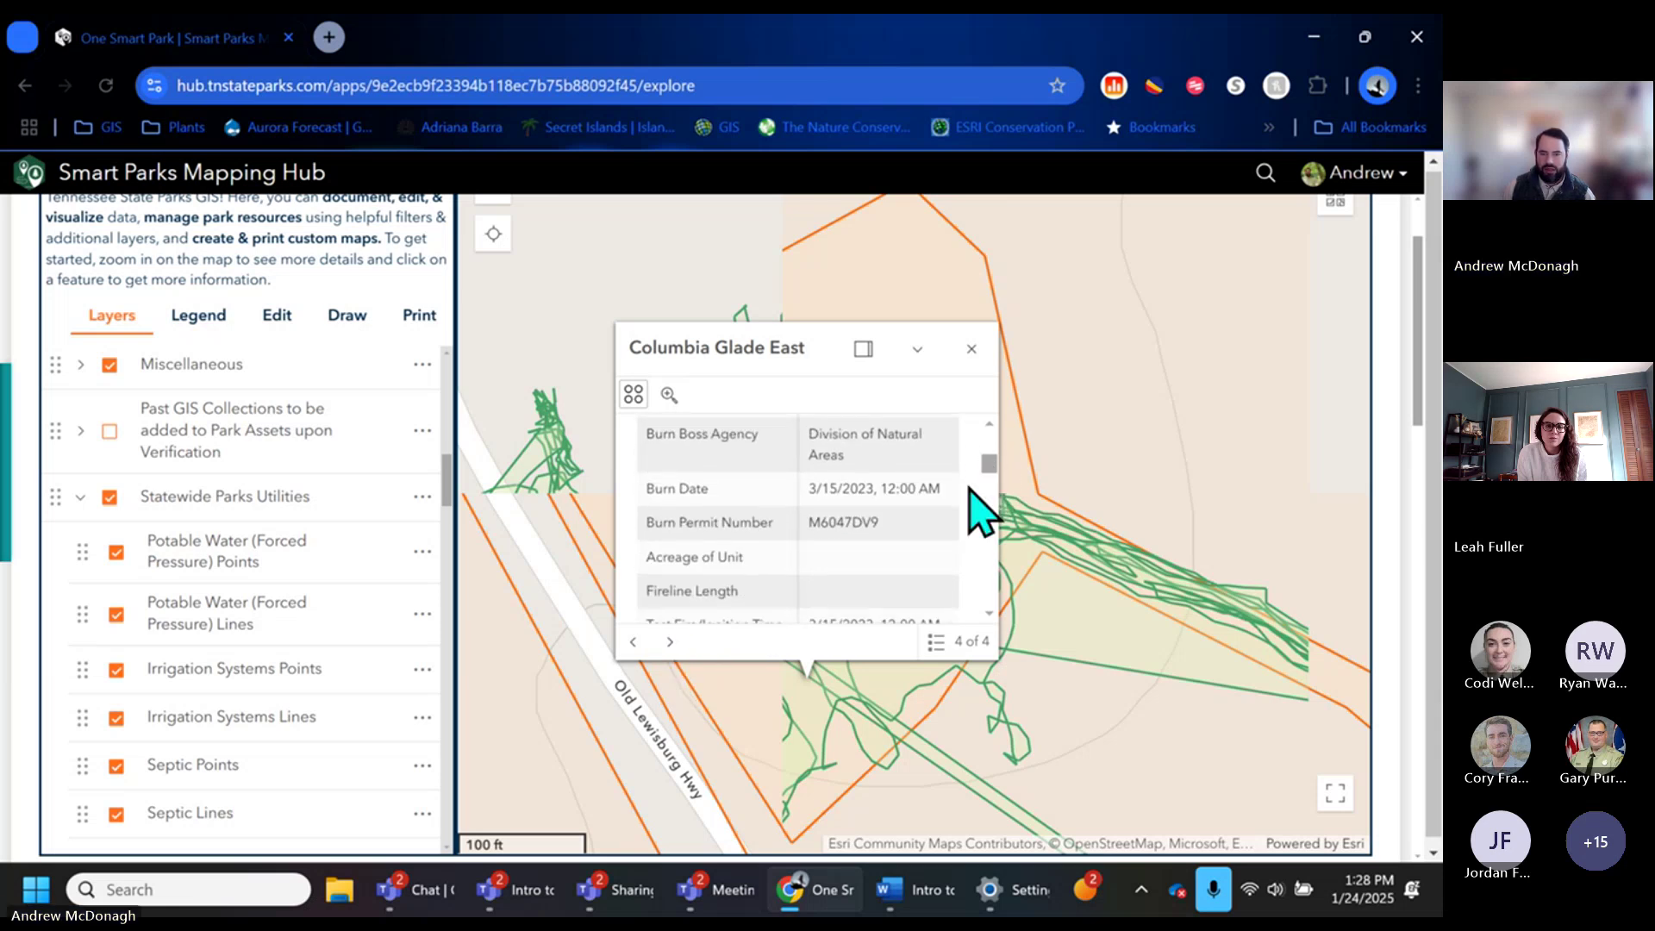
Go back to the Columbia E and W treatment record, read its acreage and target species, and close the details.
{"action": "left_click", "coordinate": [635, 643]}
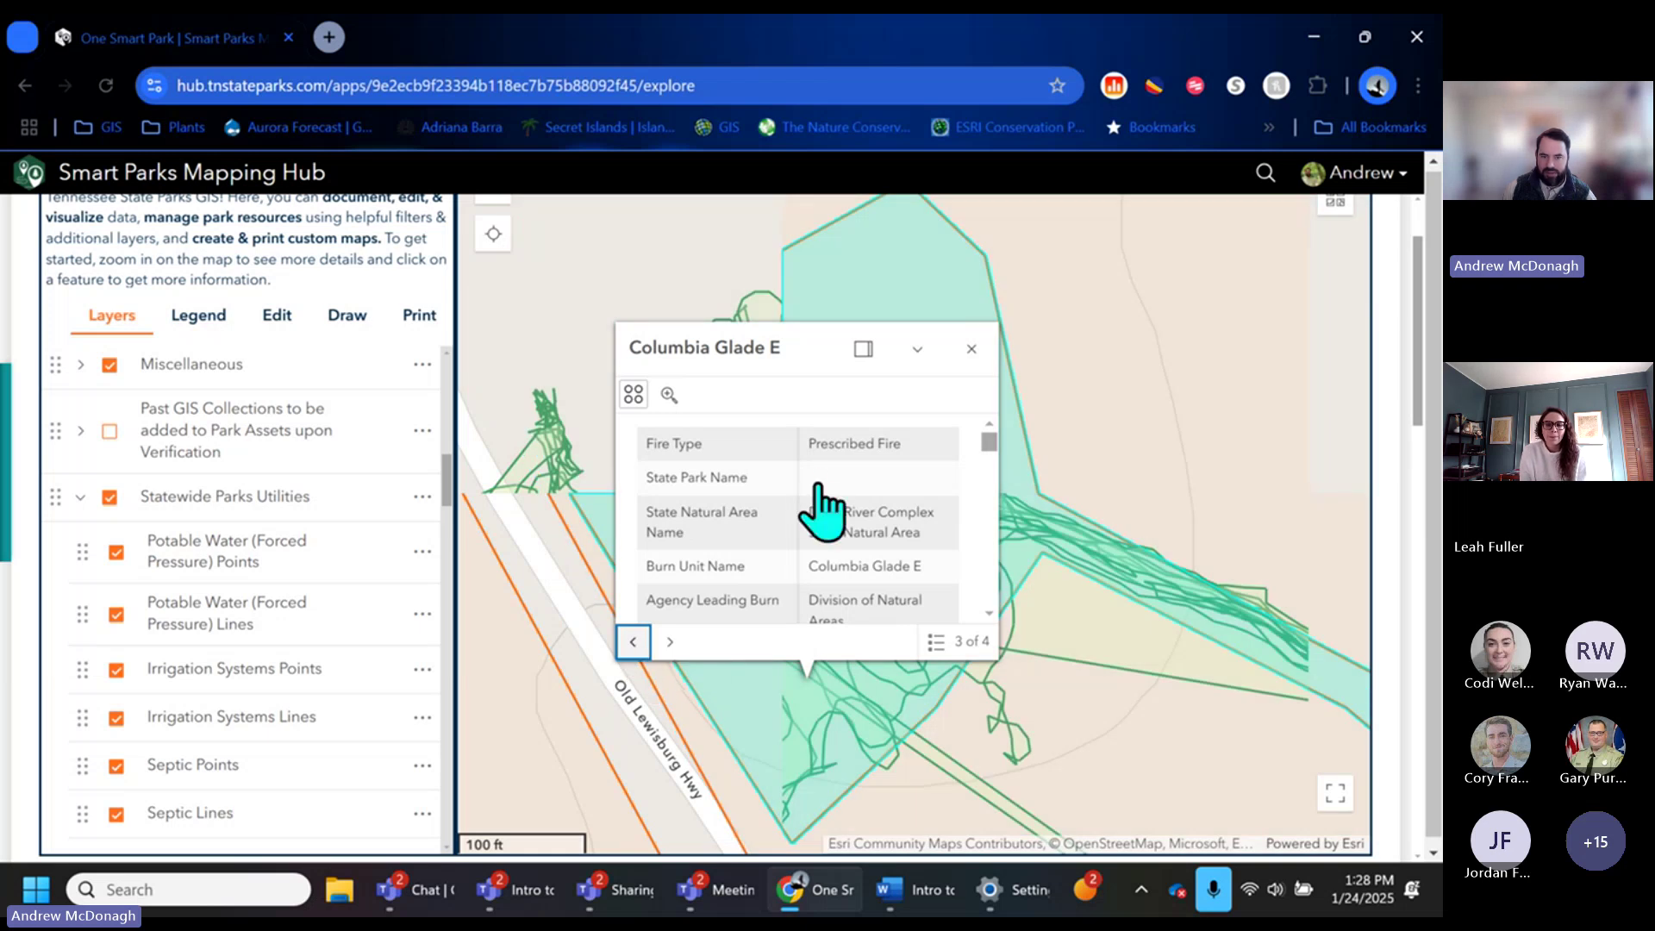
{"action": "left_click", "coordinate": [635, 642]}
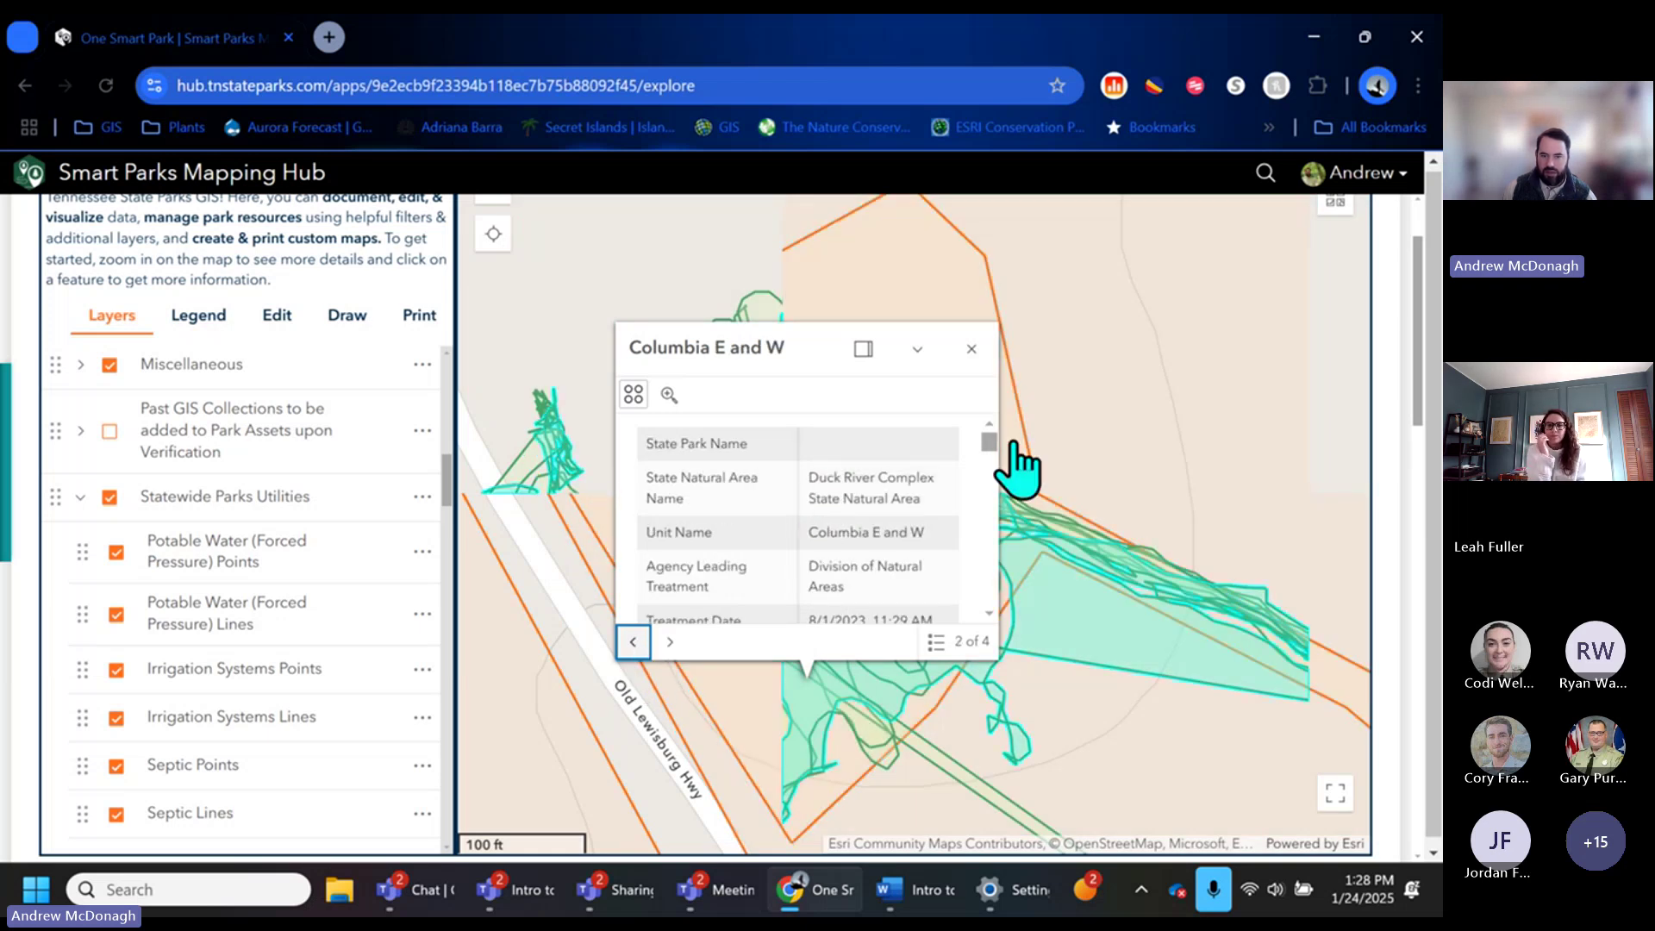
{"action": "scroll", "coordinate": [990, 444], "scroll_direction": "down", "scroll_amount": 3}
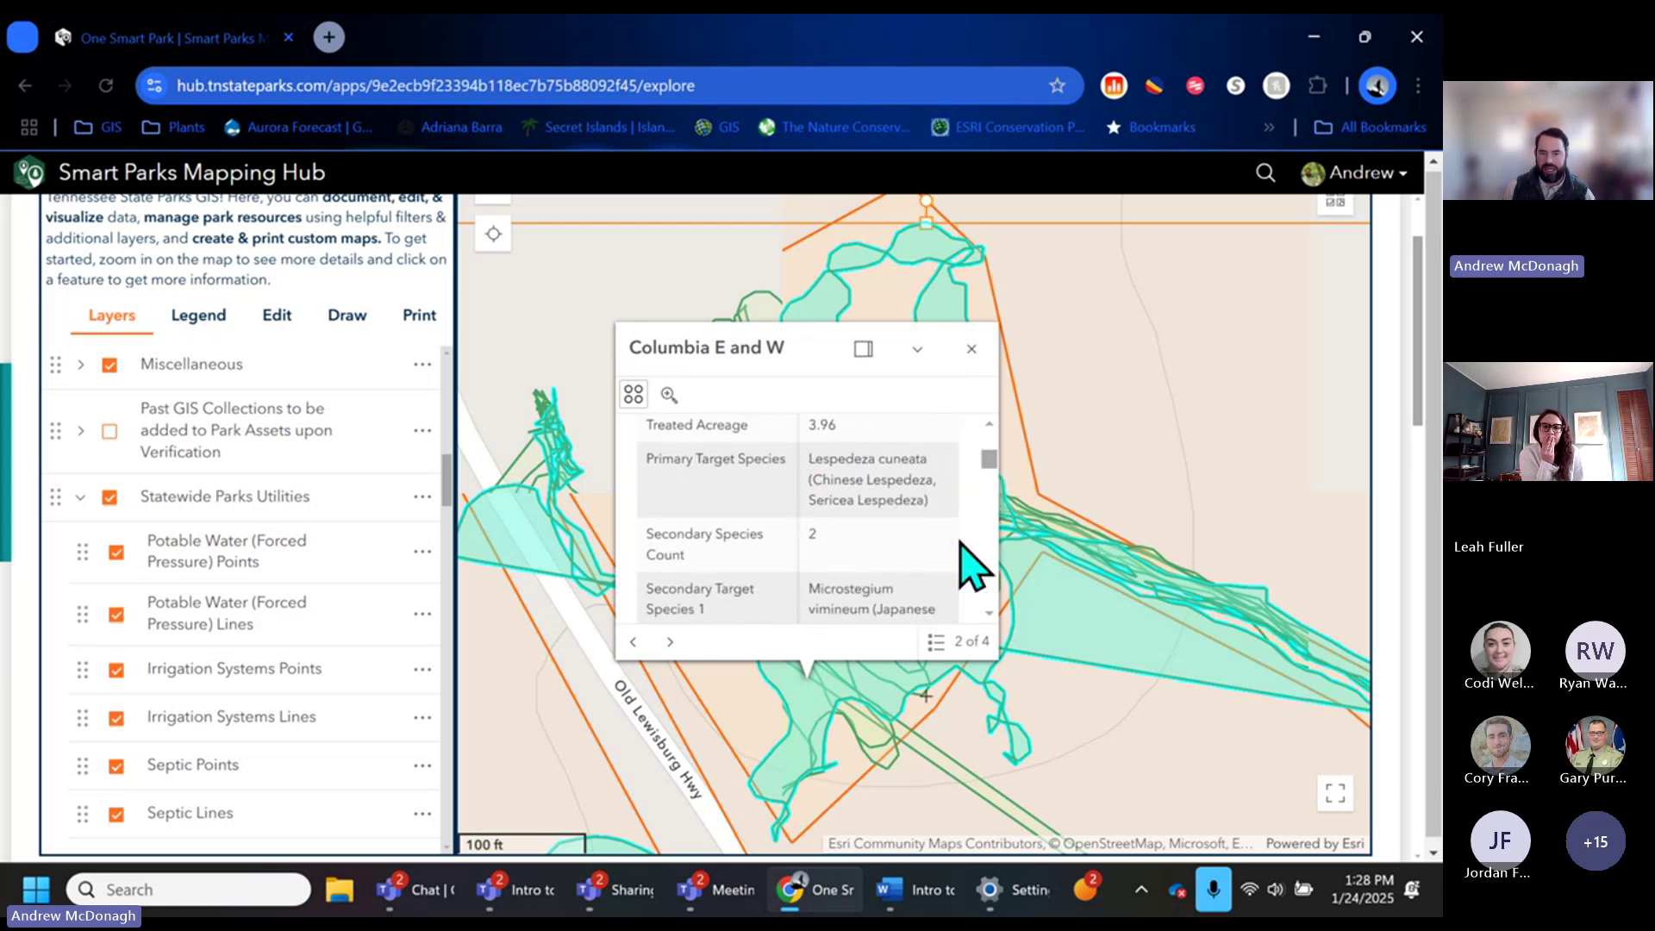
{"action": "scroll", "coordinate": [997, 472], "scroll_direction": "down", "scroll_amount": 1}
{"action": "scroll", "coordinate": [998, 471], "scroll_direction": "down", "scroll_amount": 2}
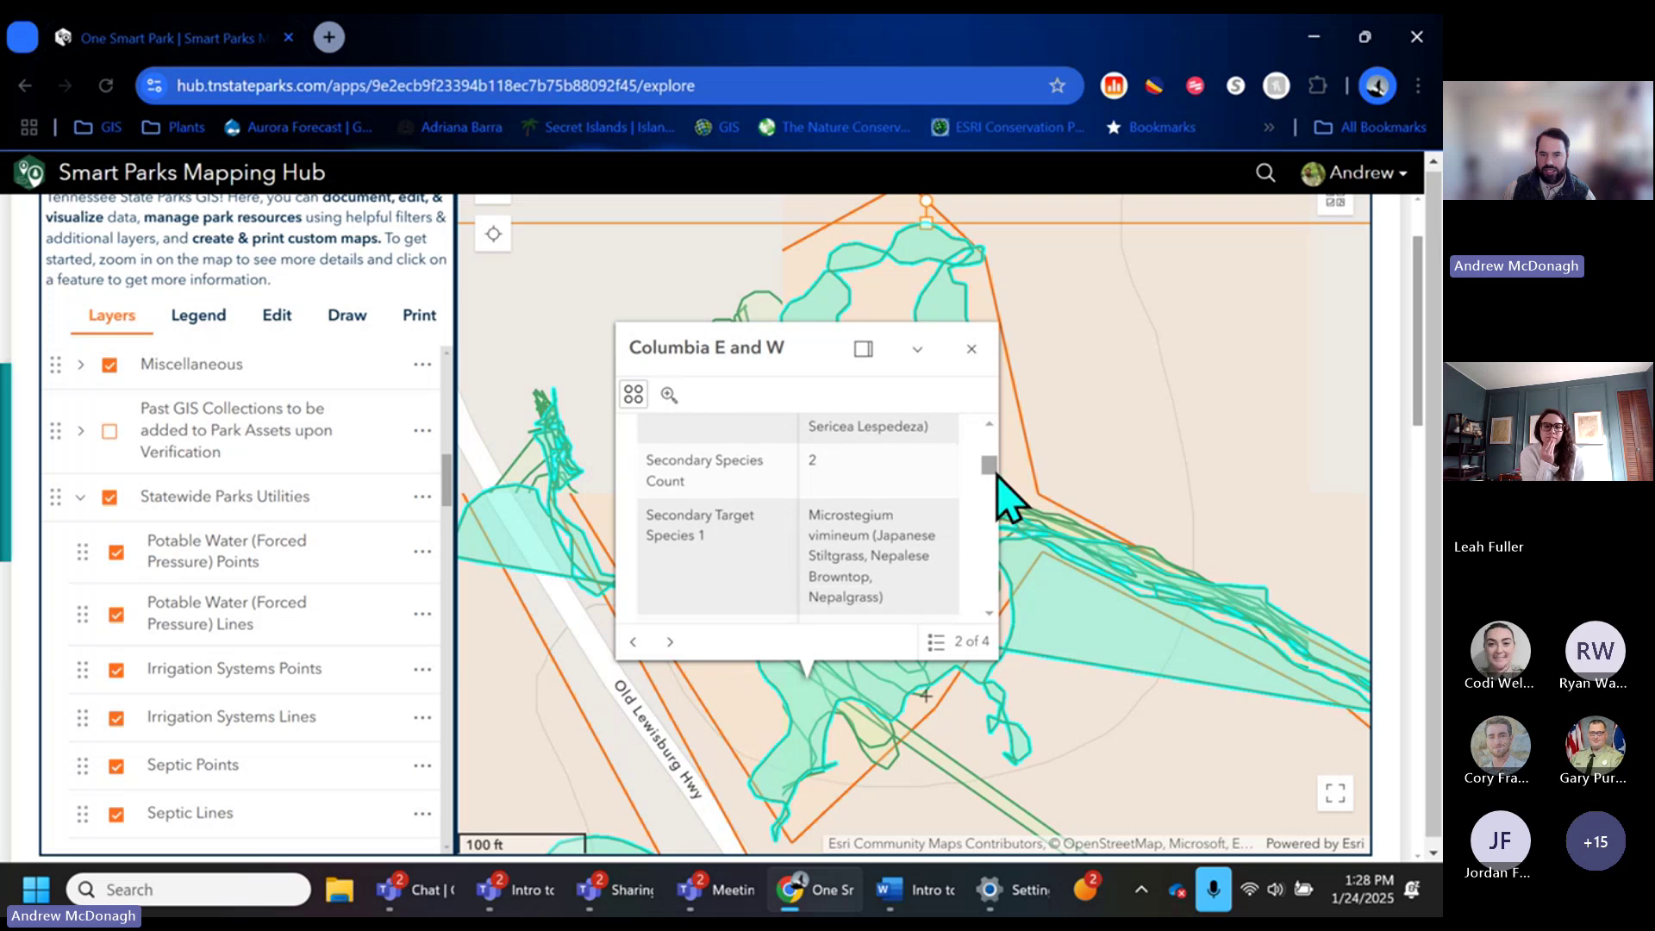
{"action": "left_click", "coordinate": [971, 349]}
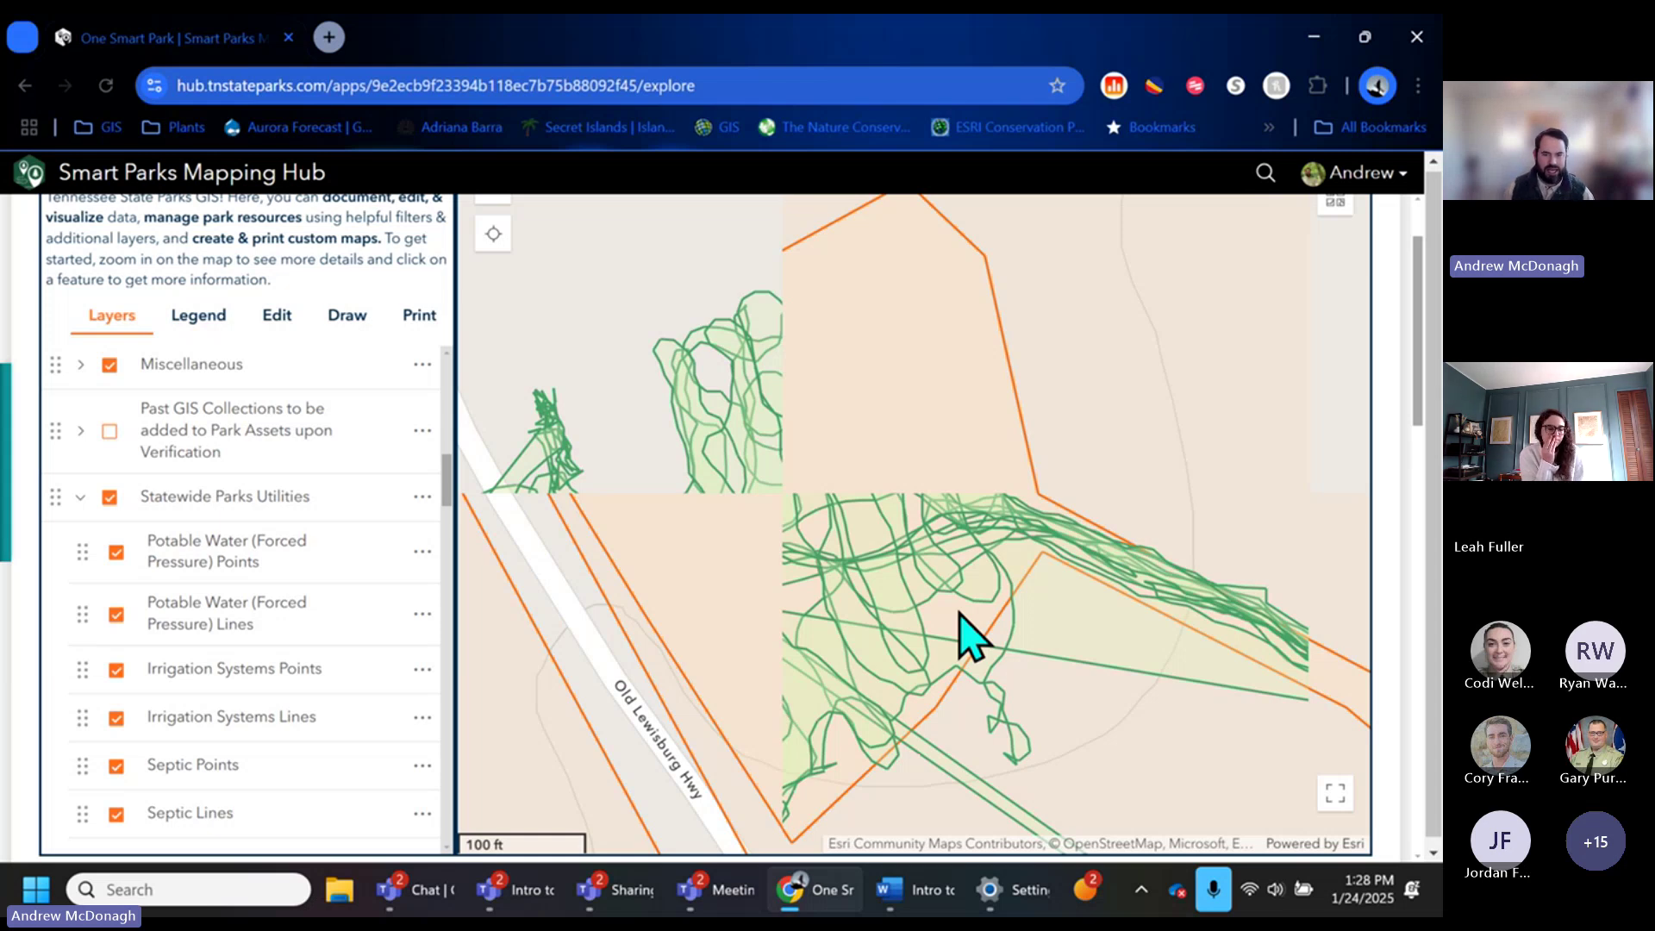
Return the map from the Old Lewisburg Hwy site to a statewide overview of all Tennessee state parks.
{"action": "scroll", "coordinate": [972, 638], "scroll_direction": "down", "scroll_amount": 2}
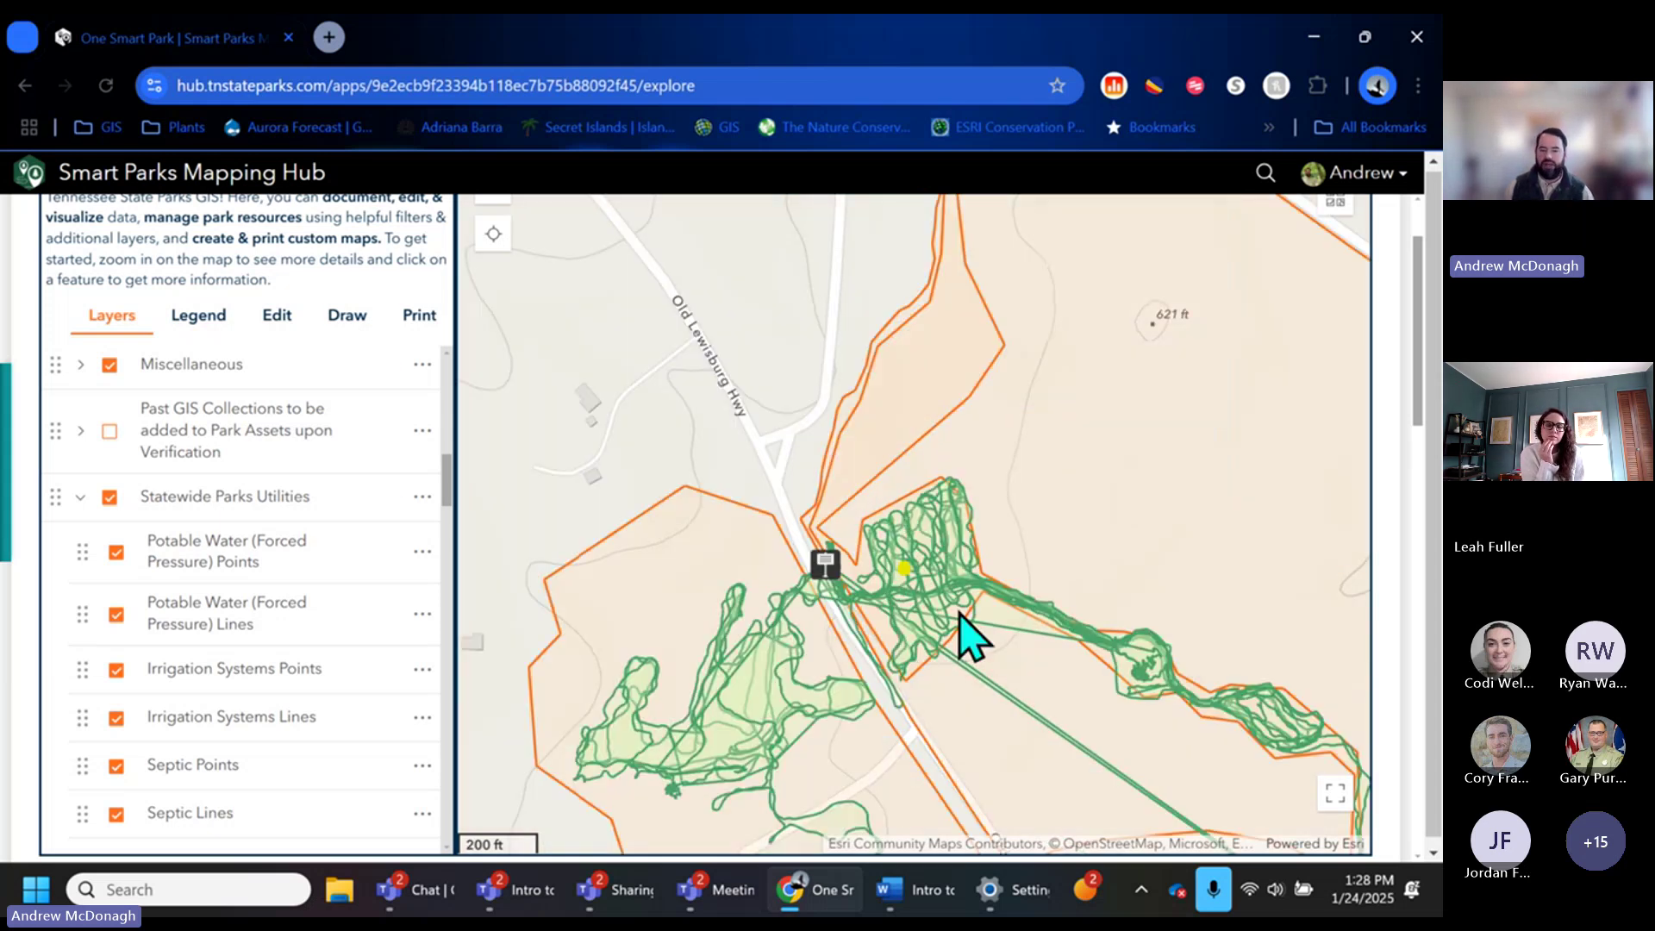
{"action": "scroll", "coordinate": [957, 612], "scroll_direction": "down", "scroll_amount": 2}
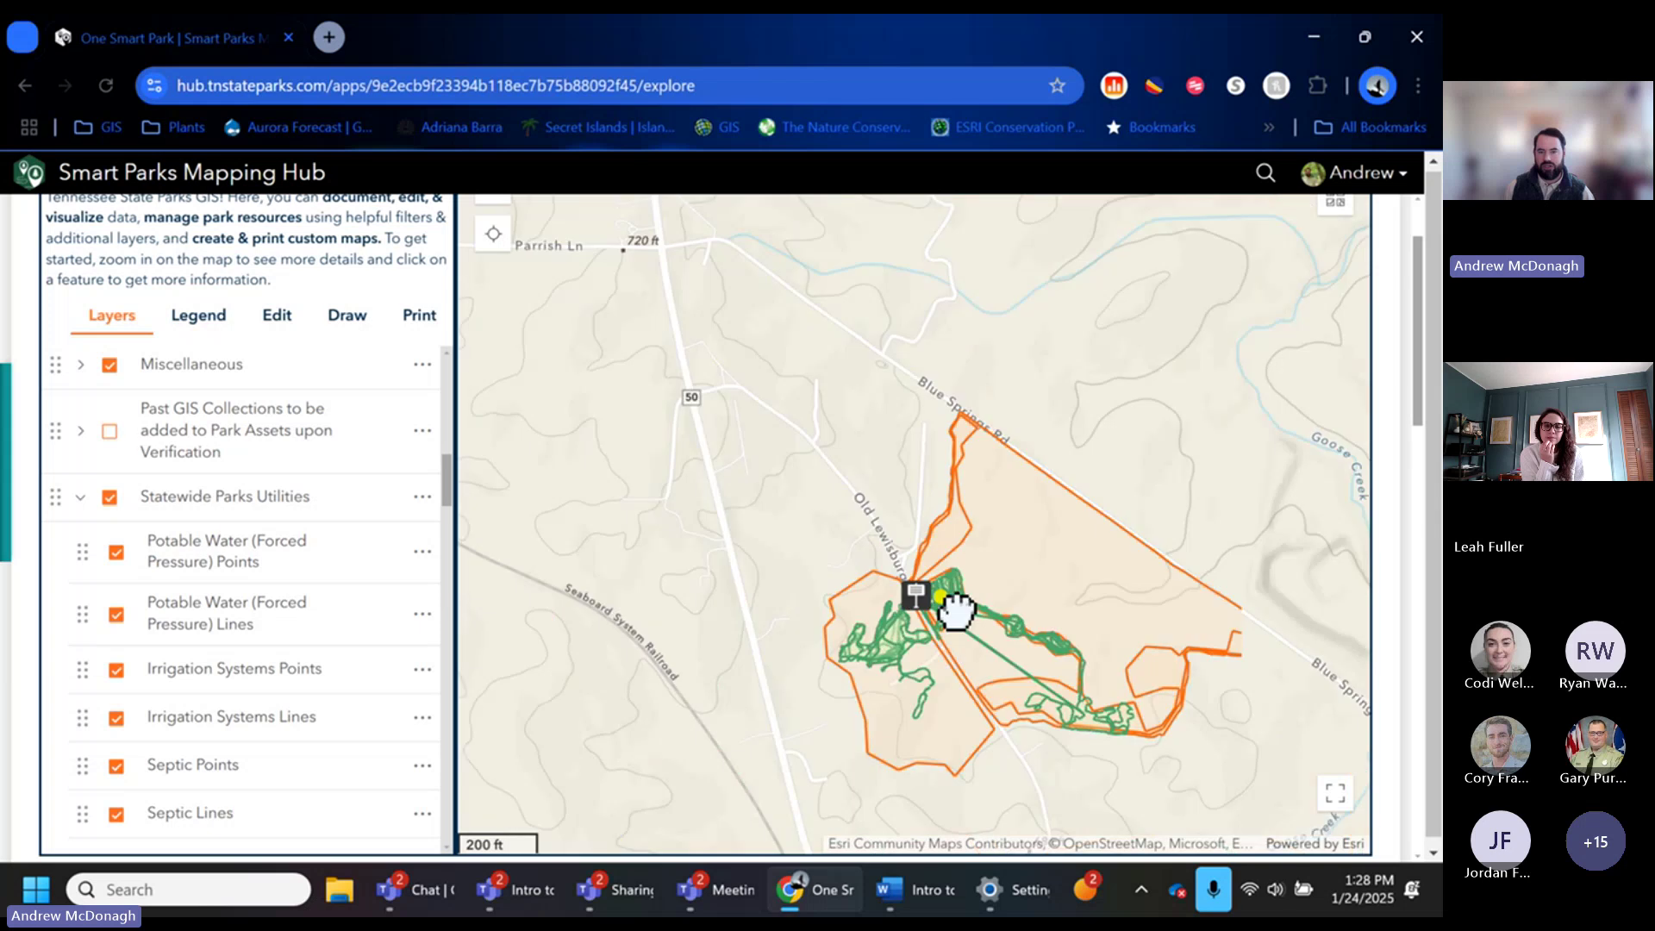
{"action": "scroll", "coordinate": [805, 617], "scroll_direction": "down", "scroll_amount": 4}
{"action": "scroll", "coordinate": [778, 616], "scroll_direction": "down", "scroll_amount": 2}
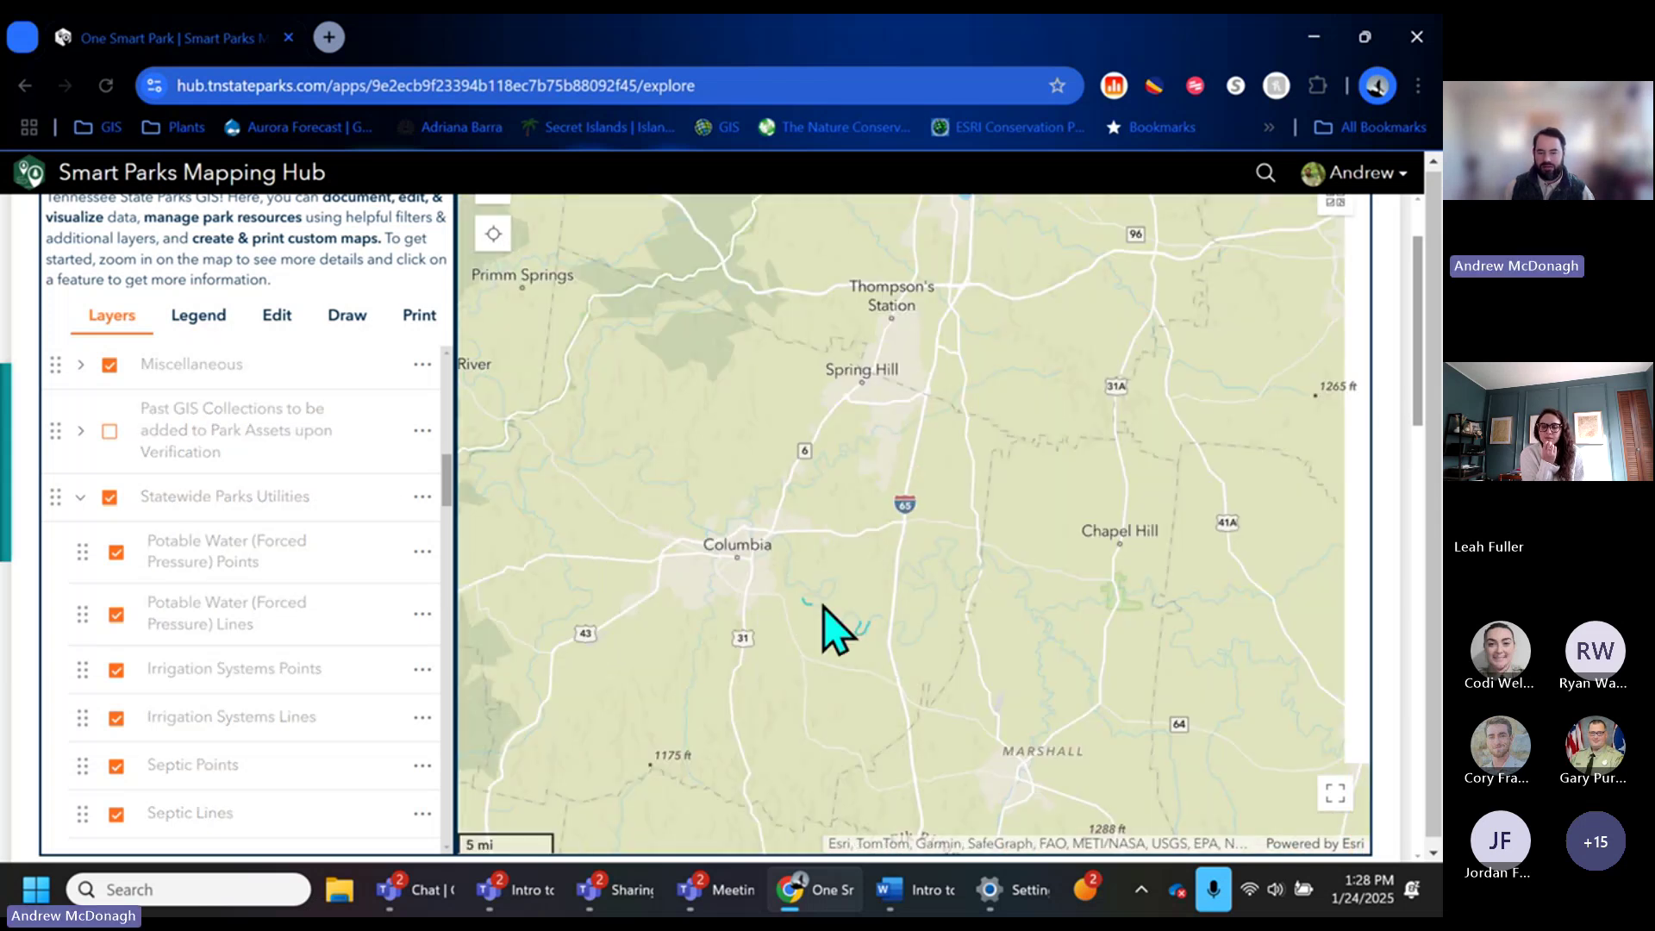
{"action": "left_click_drag", "start_coordinate": [701, 632], "coordinate": [688, 682]}
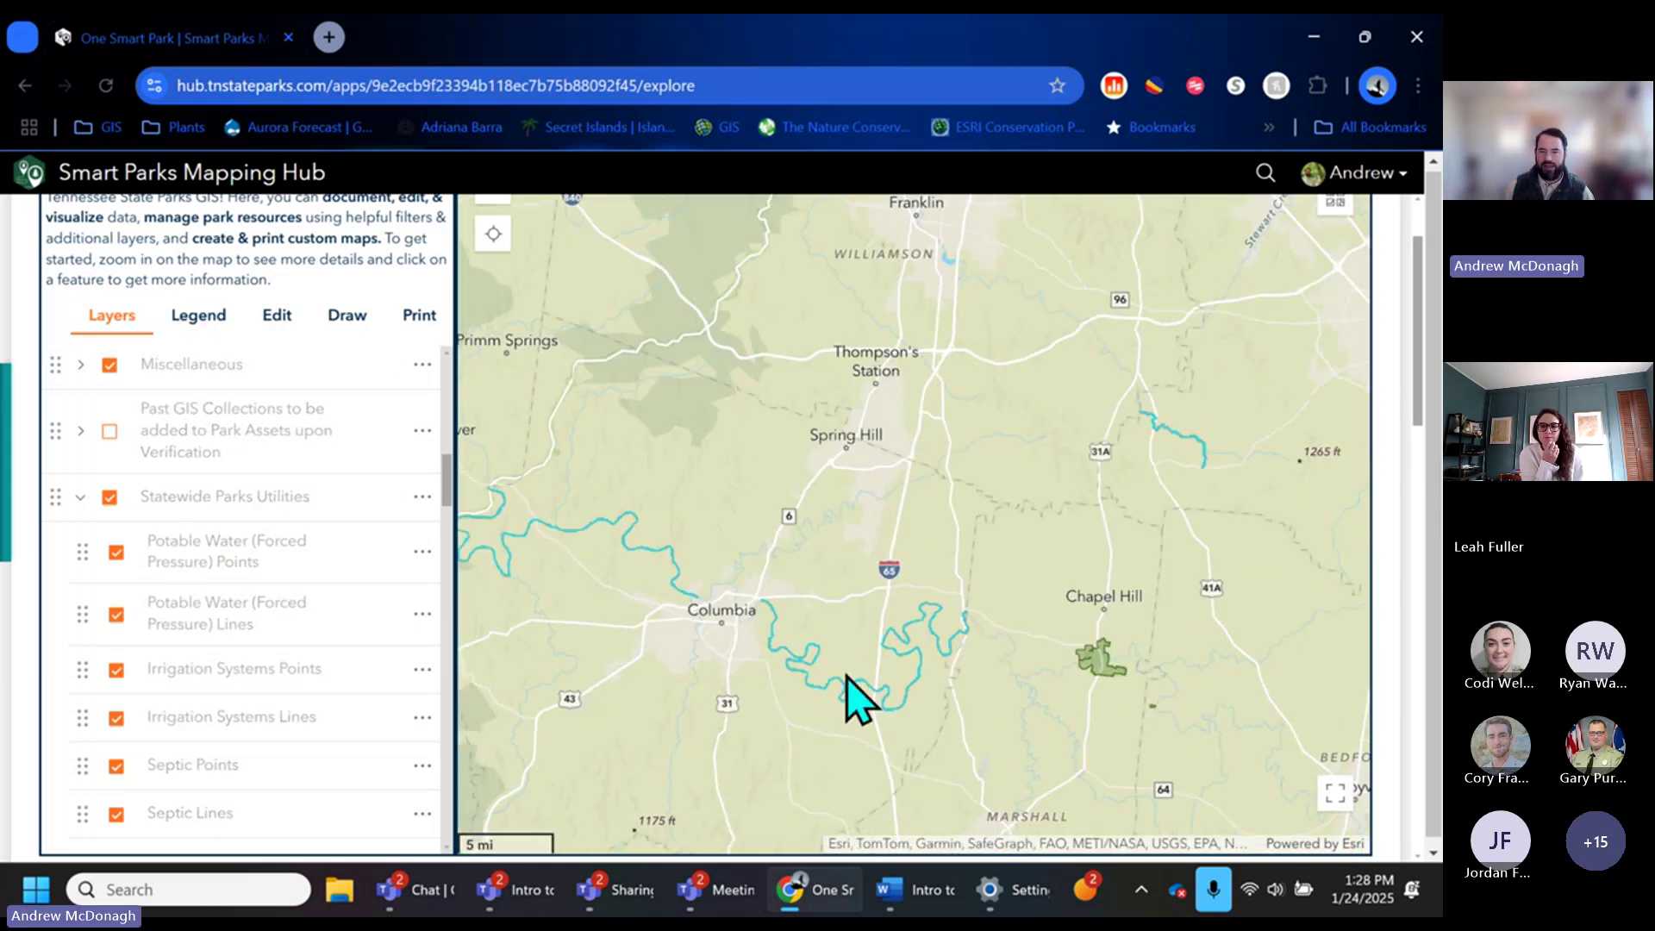
{"action": "scroll", "coordinate": [848, 689], "scroll_direction": "down", "scroll_amount": 4}
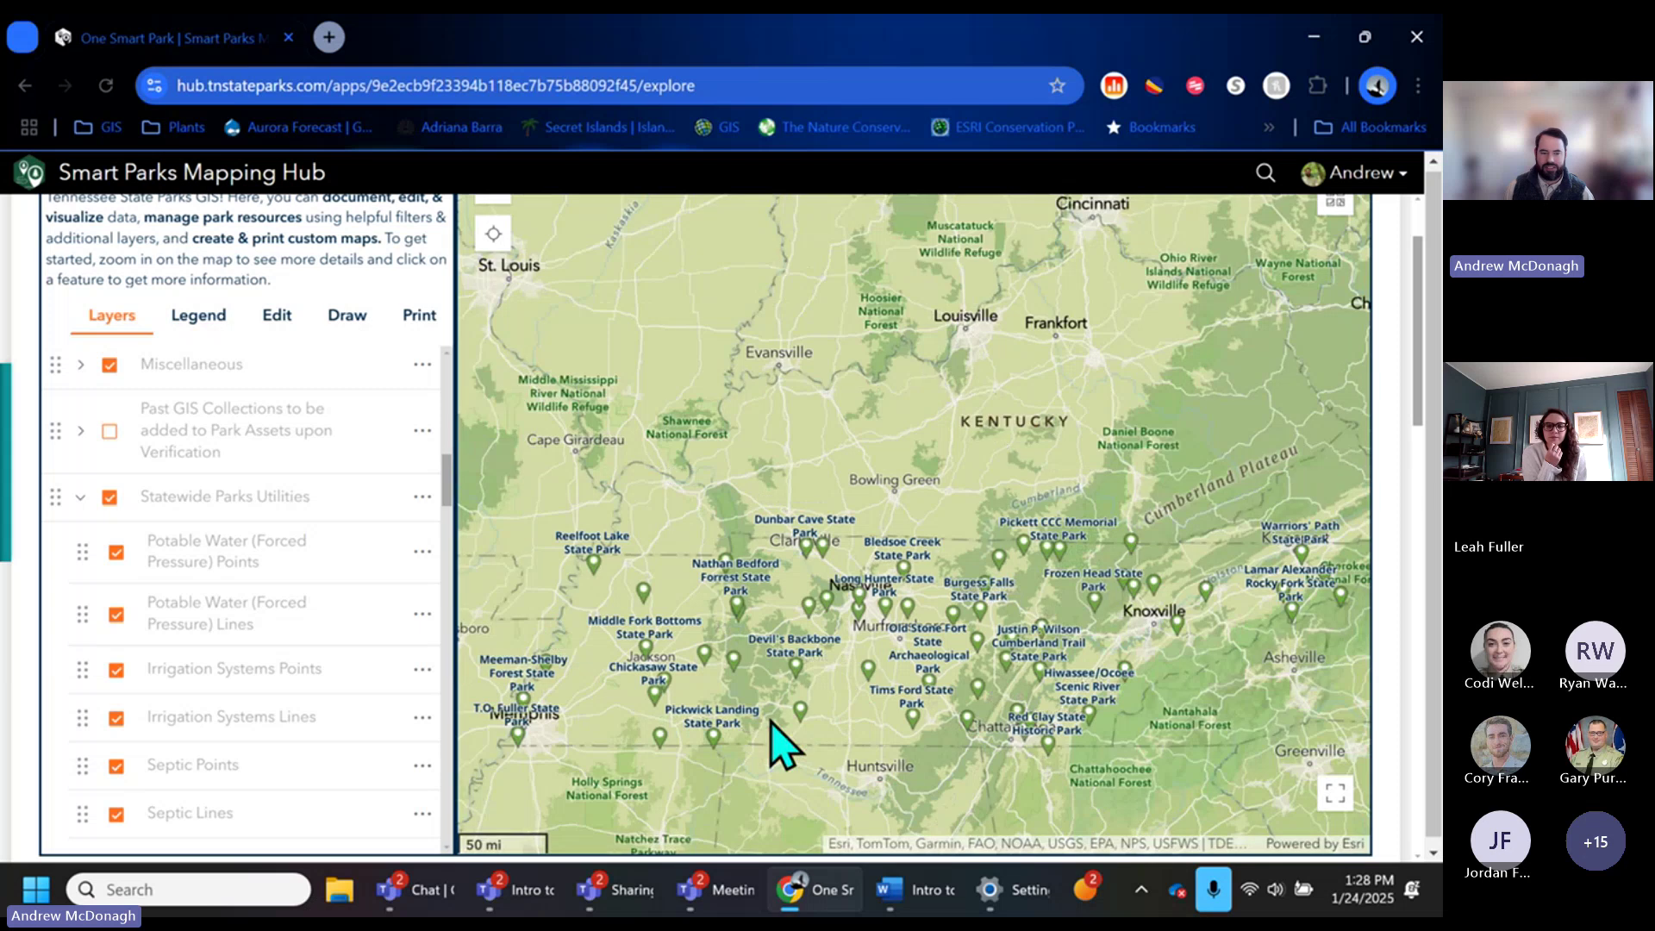
Check the participants in the Teams training meeting, and return to the Smart Parks Mapping Hub in the browser.
{"action": "mouse_move", "coordinate": [422, 888]}
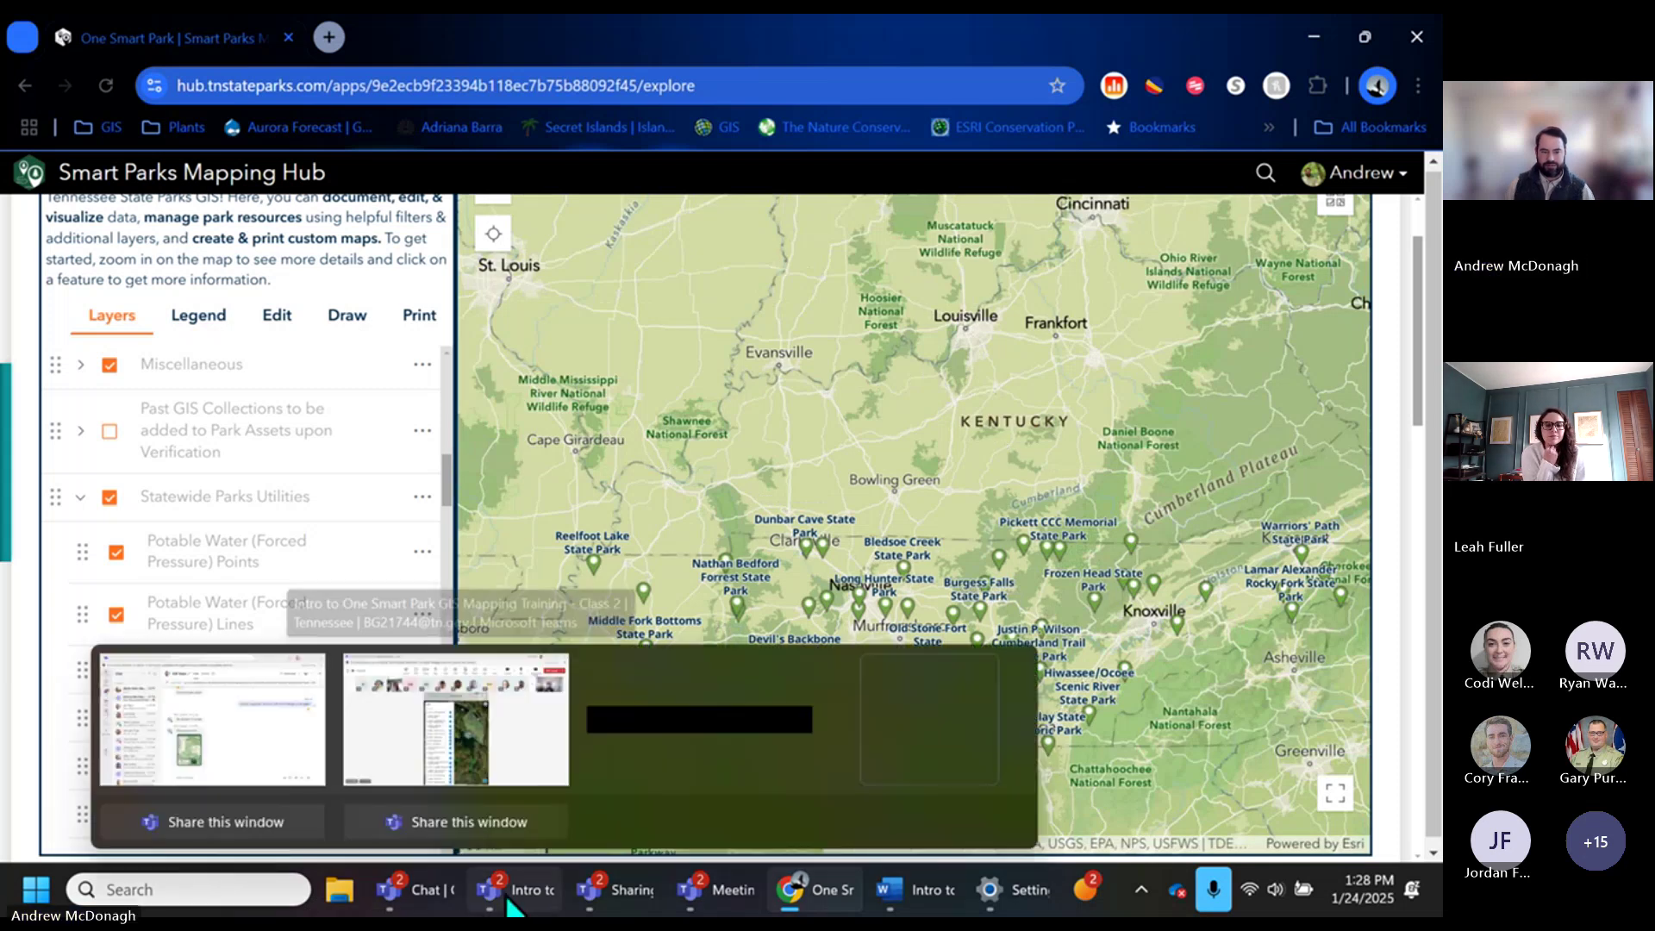
{"action": "left_click", "coordinate": [406, 752]}
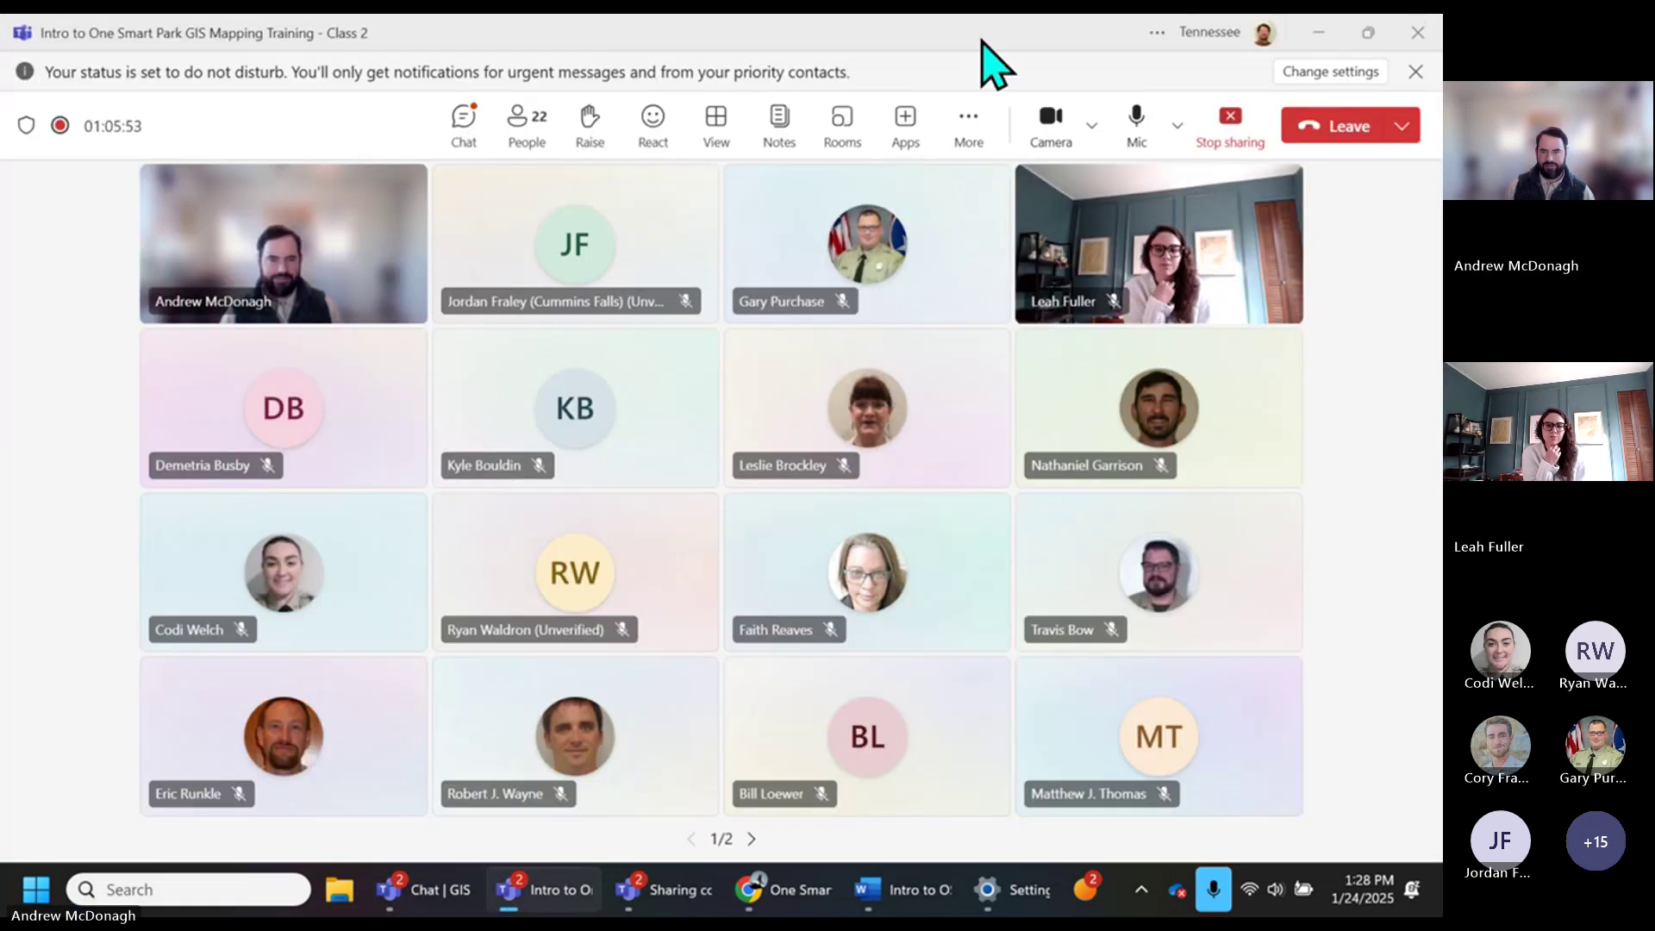
{"action": "key", "text": "alt+Tab"}
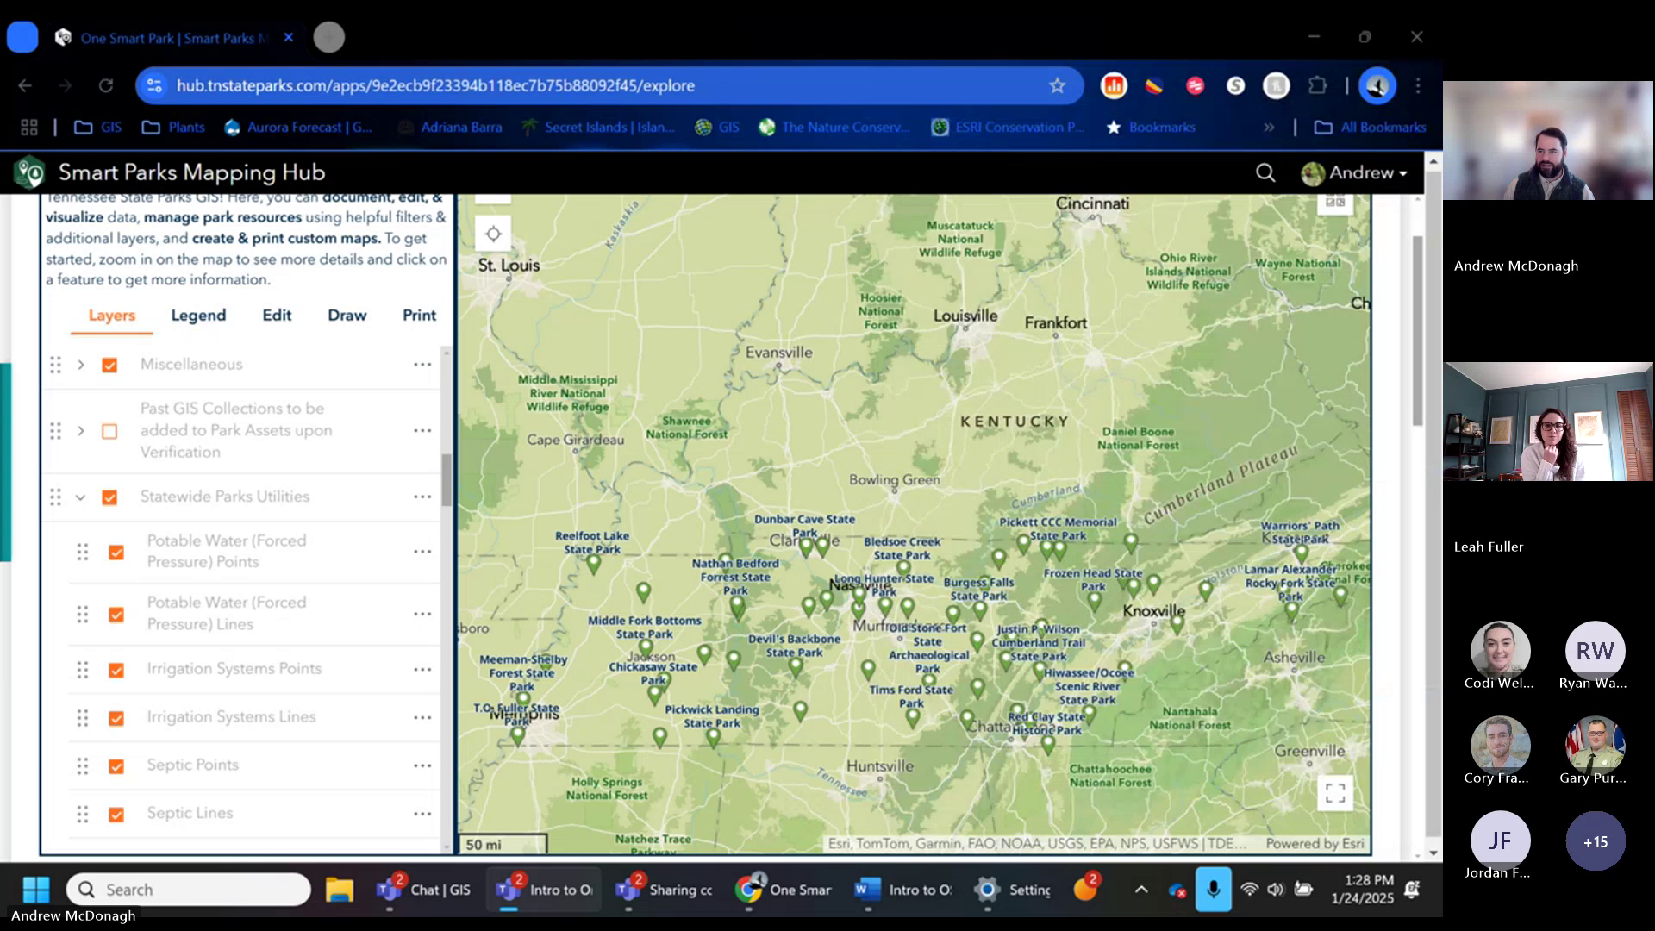